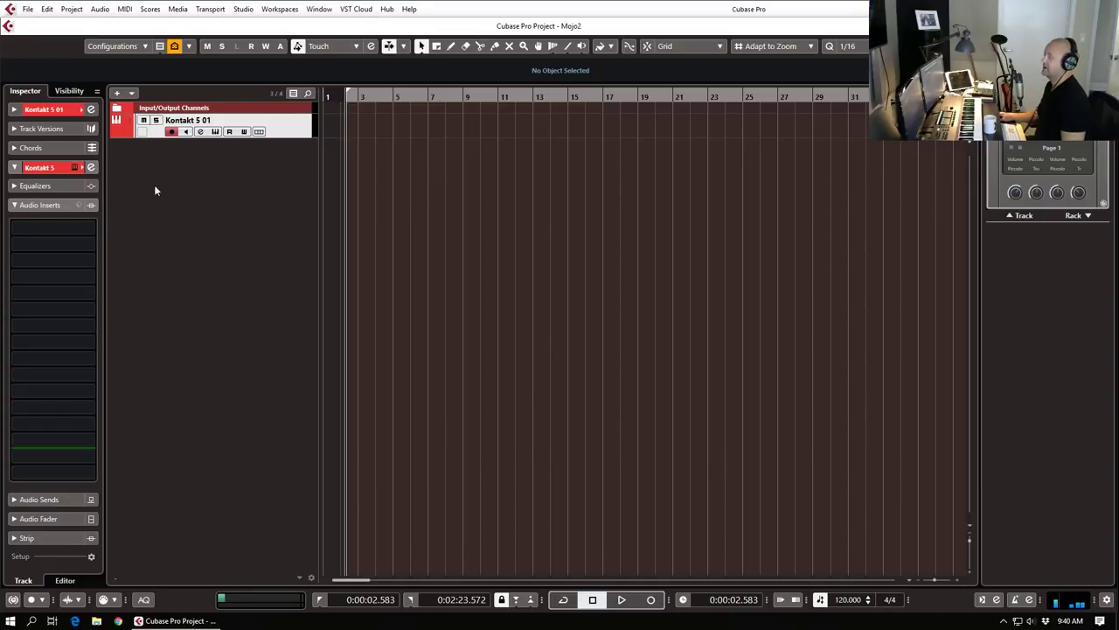
Step: Open the Kontakt 5 instrument, filter its libraries by "moj", and list the instruments of the MOJO2 Horn Section library
left_click(75, 167)
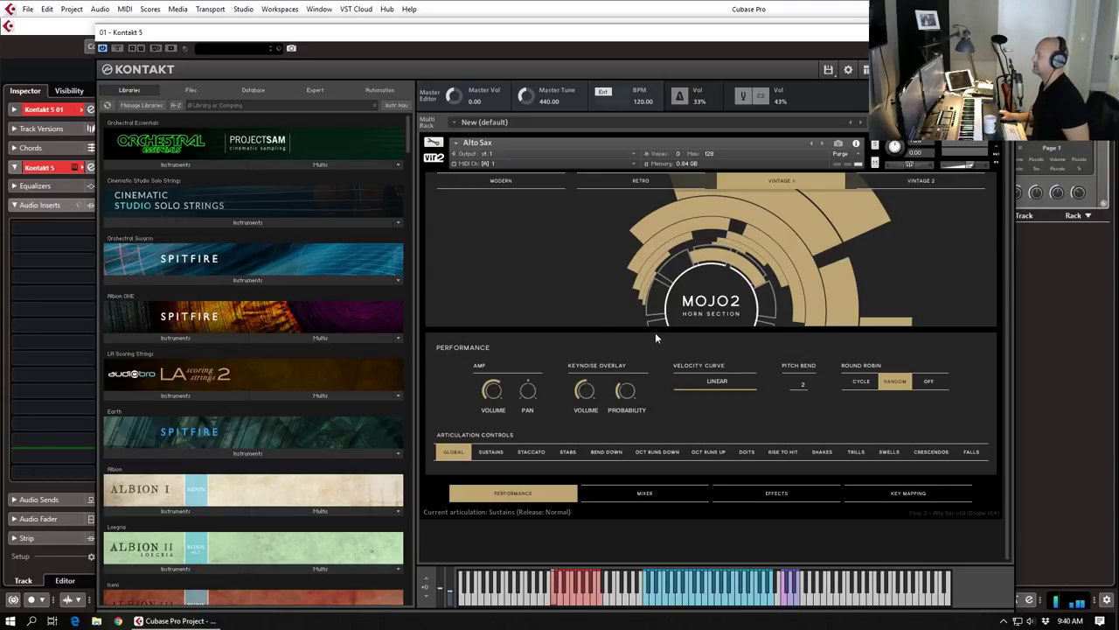
left_click(266, 103)
type("moj")
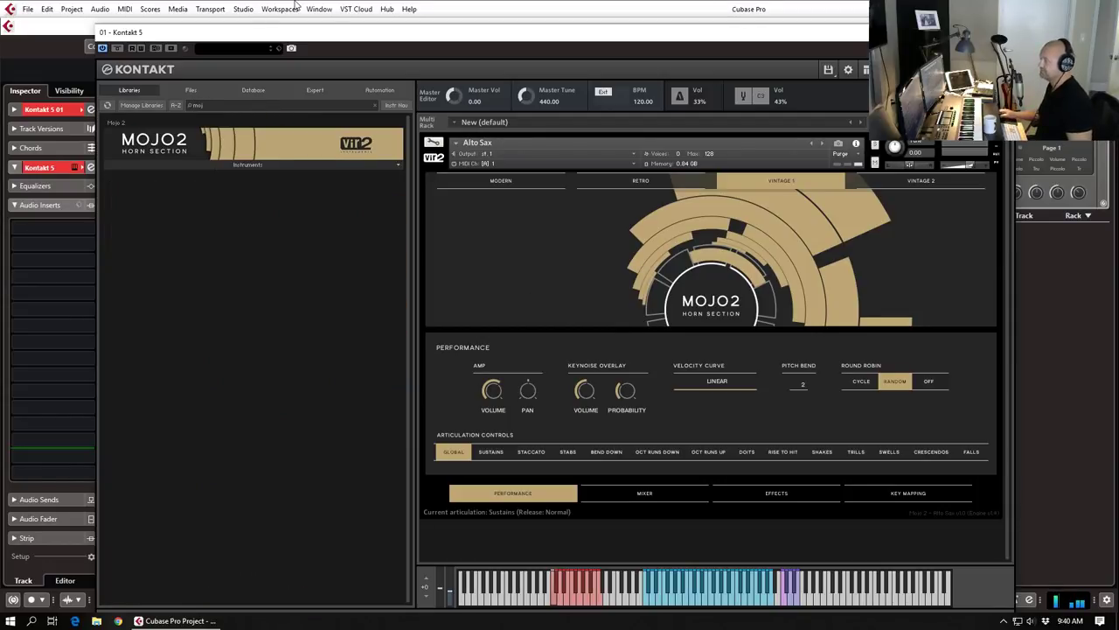
left_click(231, 165)
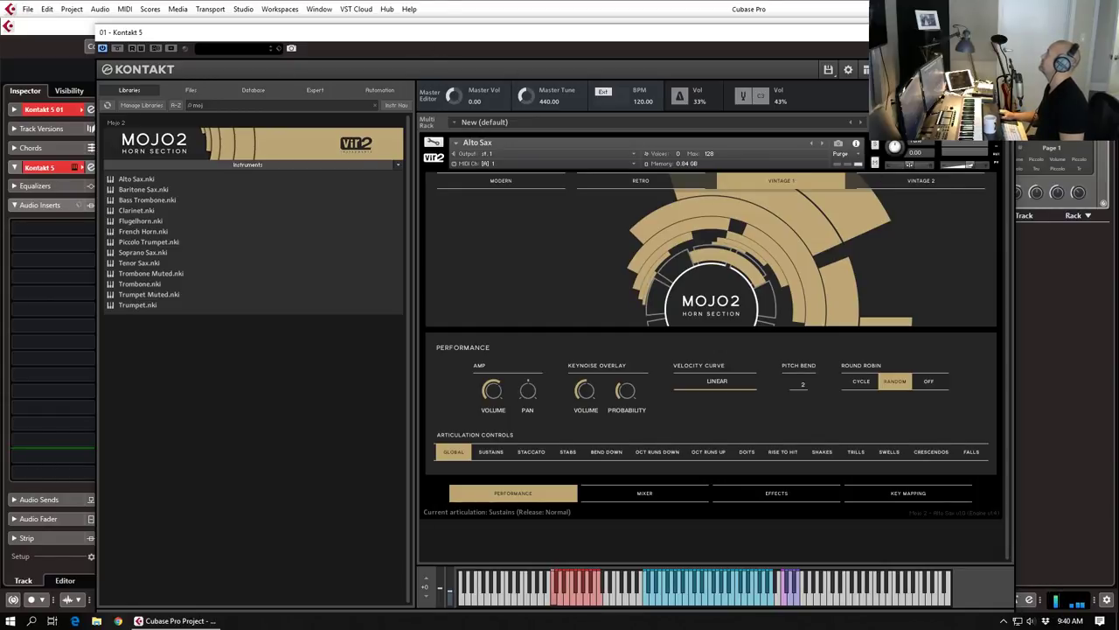
left_click(1004, 32)
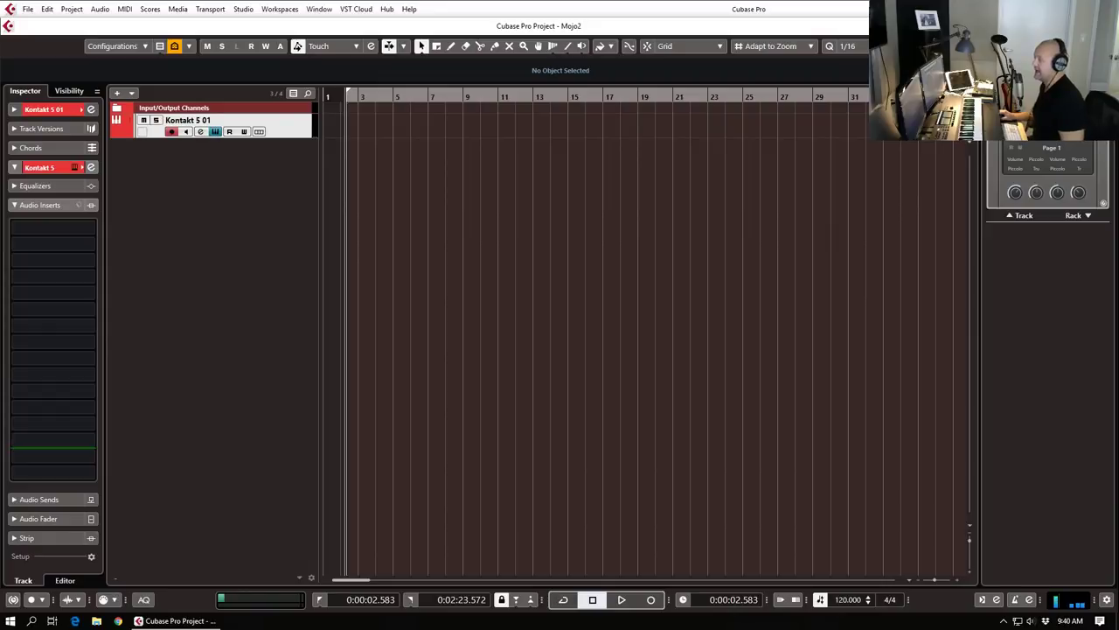
double_click(284, 136)
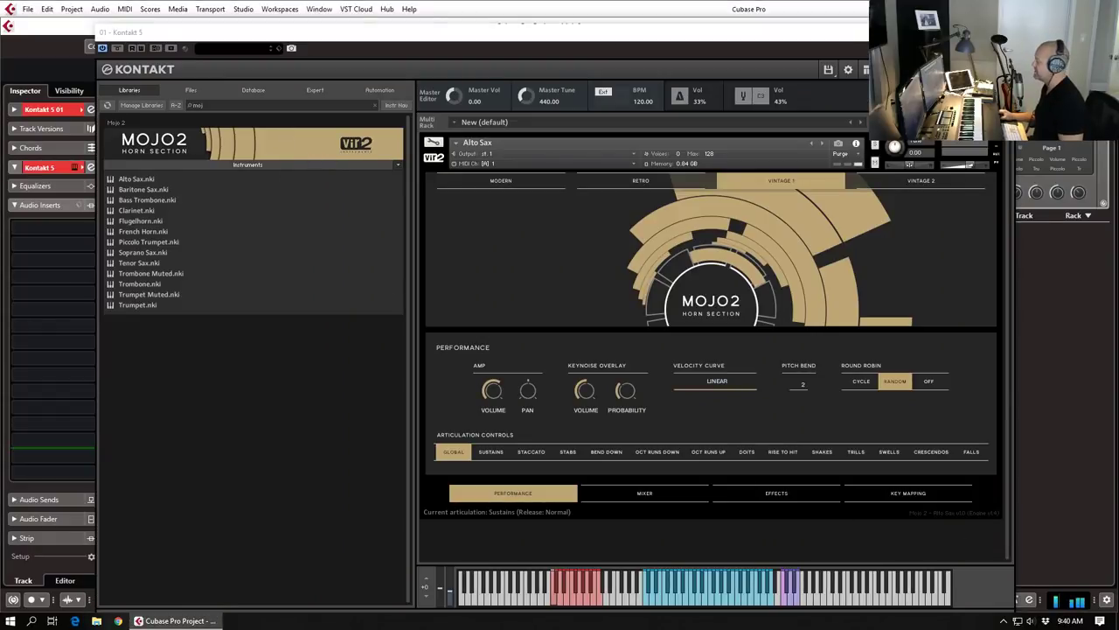
left_click(1003, 32)
Step: Switch to the browser and examine the MOJO 2: Horn Section product page, including its features, audio demos and sampled instruments
left_click_drag(1118, 262, 446, 2)
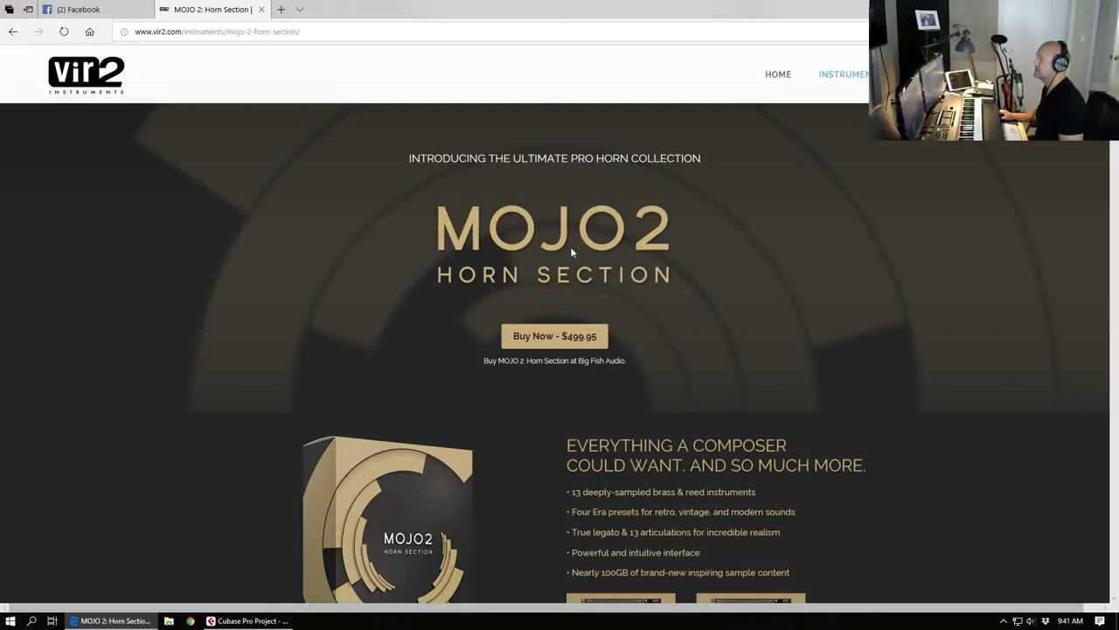
scroll(570, 247, "down", 1)
scroll(664, 208, "up", 1)
scroll(672, 306, "down", 4)
scroll(673, 313, "down", 1)
scroll(672, 306, "up", 3)
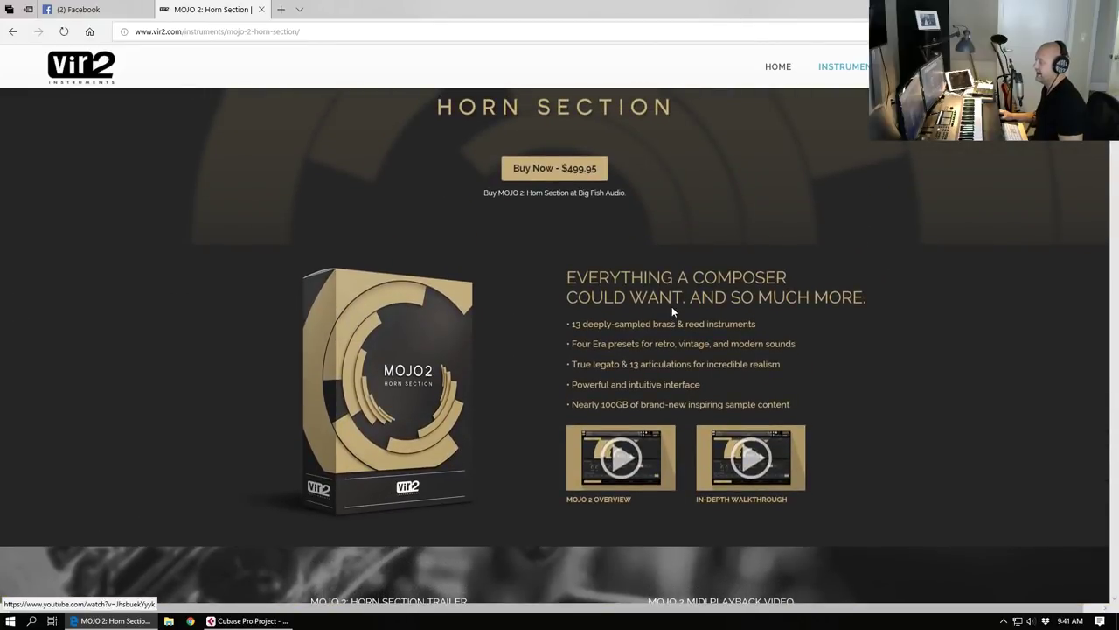
scroll(671, 306, "up", 1)
scroll(671, 306, "down", 6)
scroll(668, 306, "down", 4)
scroll(667, 312, "down", 3)
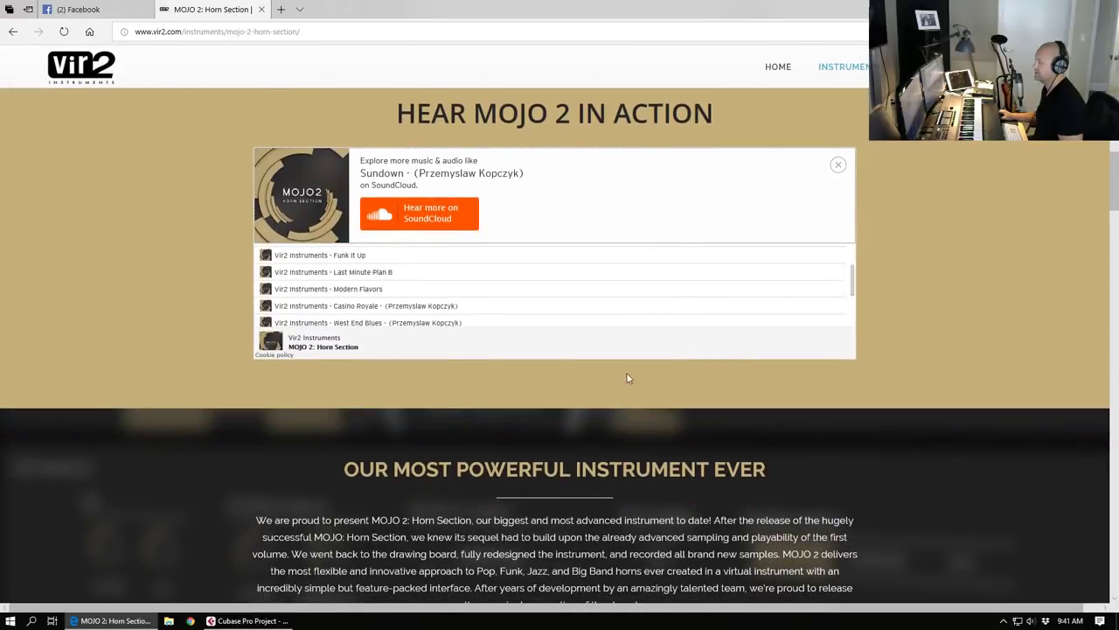
scroll(621, 378, "down", 6)
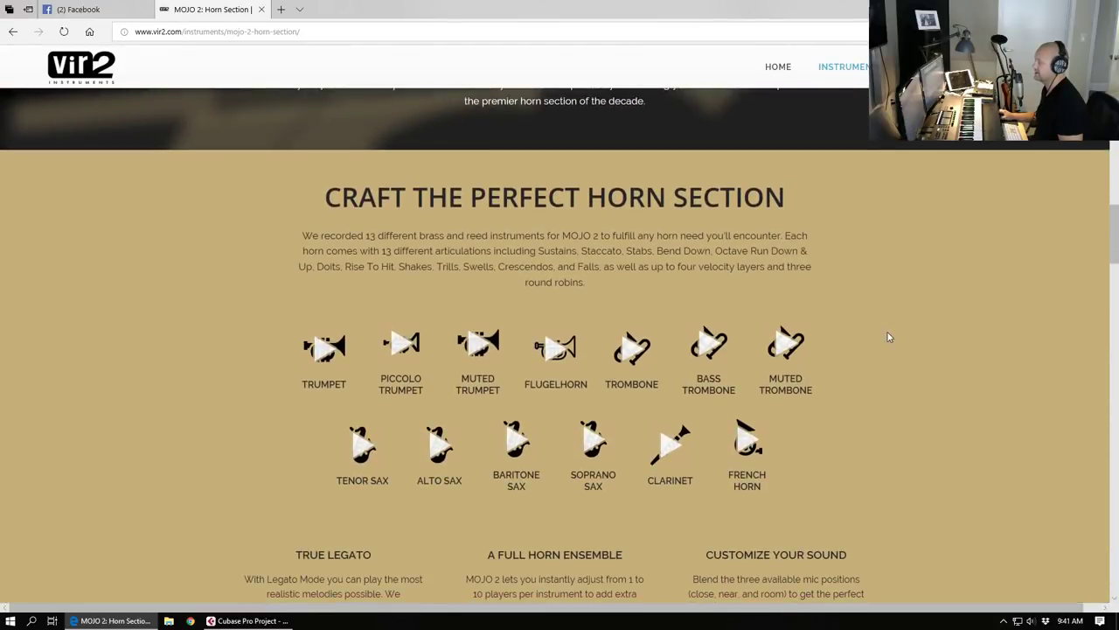
scroll(864, 288, "down", 4)
scroll(863, 290, "up", 4)
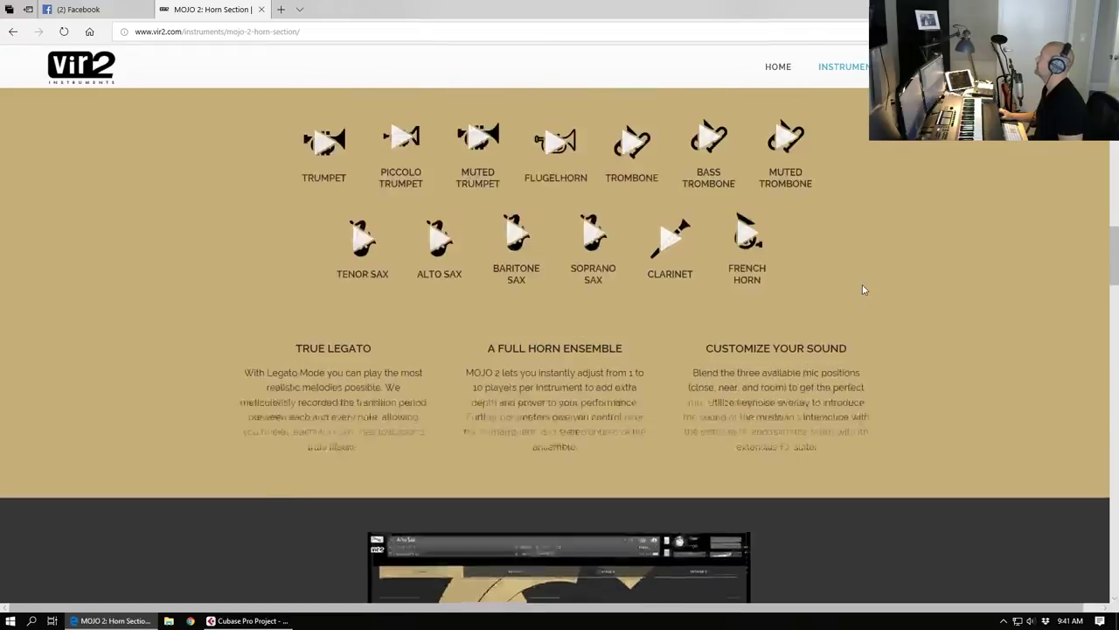
scroll(863, 290, "up", 3)
scroll(863, 290, "up", 4)
scroll(862, 287, "up", 8)
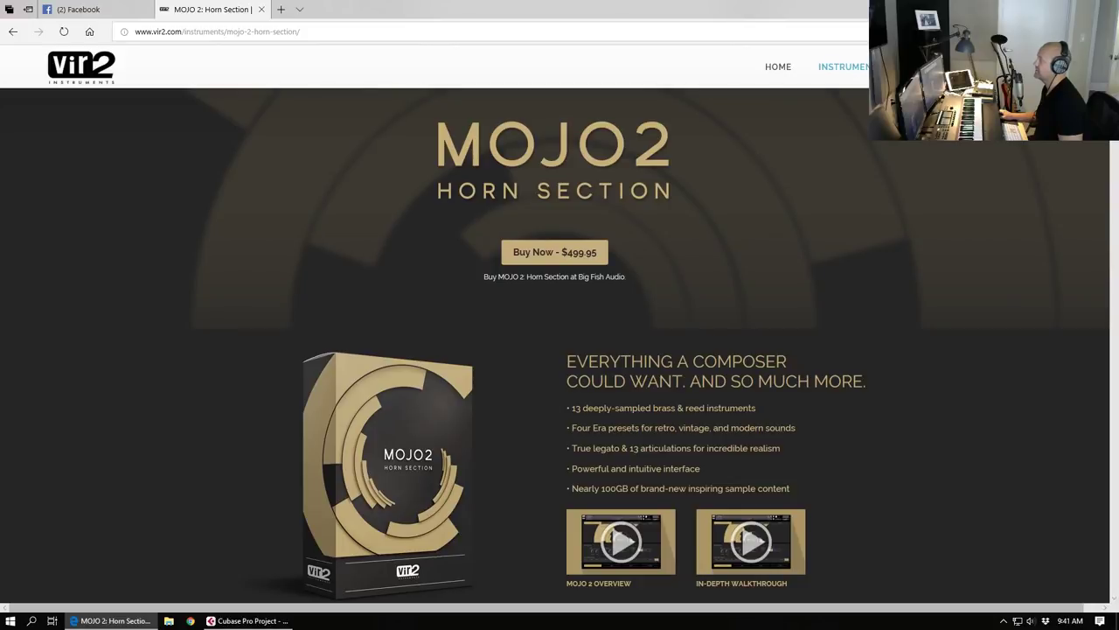
Step: Return to Kontakt in Cubase and load Alto Sax.nki in place of the currently loaded instrument
key("alt+F4")
left_click(542, 341)
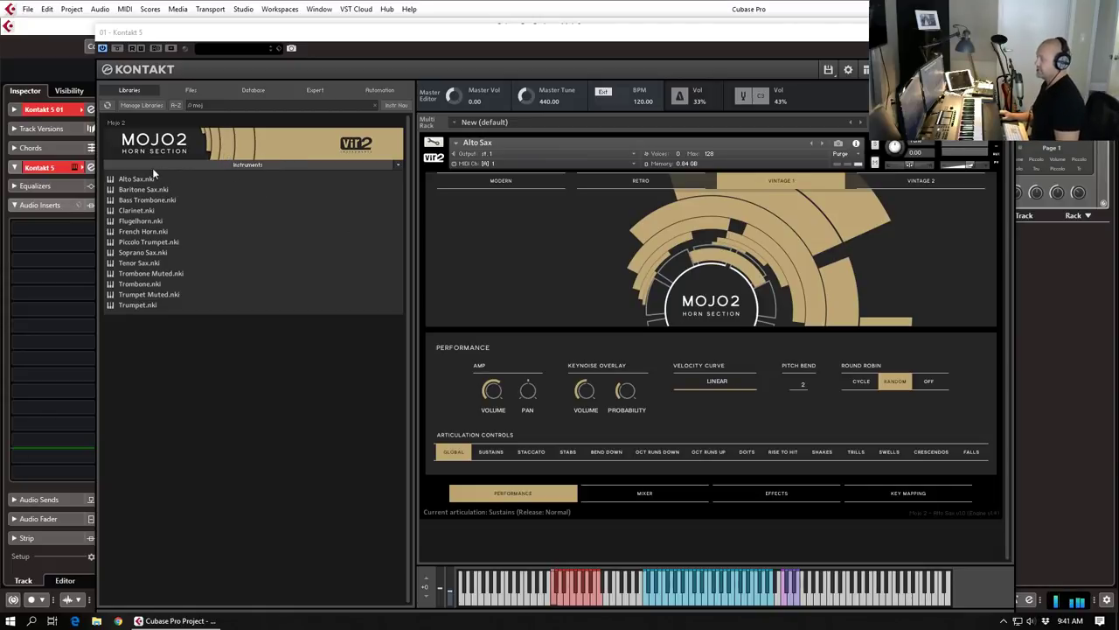
left_click_drag(276, 44, 372, 12)
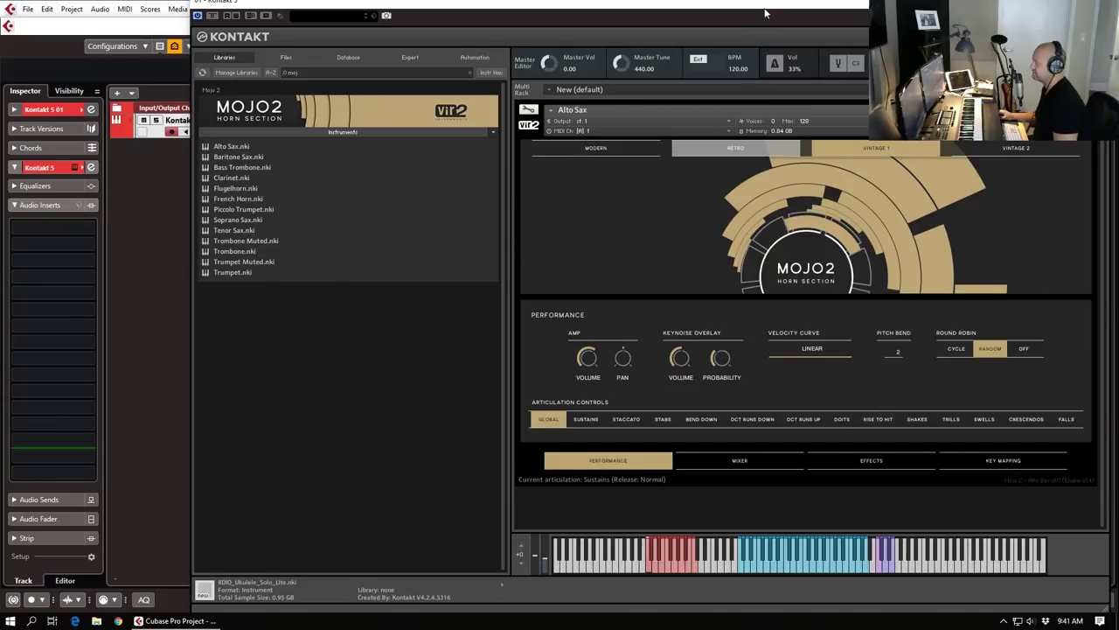
left_click_drag(766, 13, 672, 20)
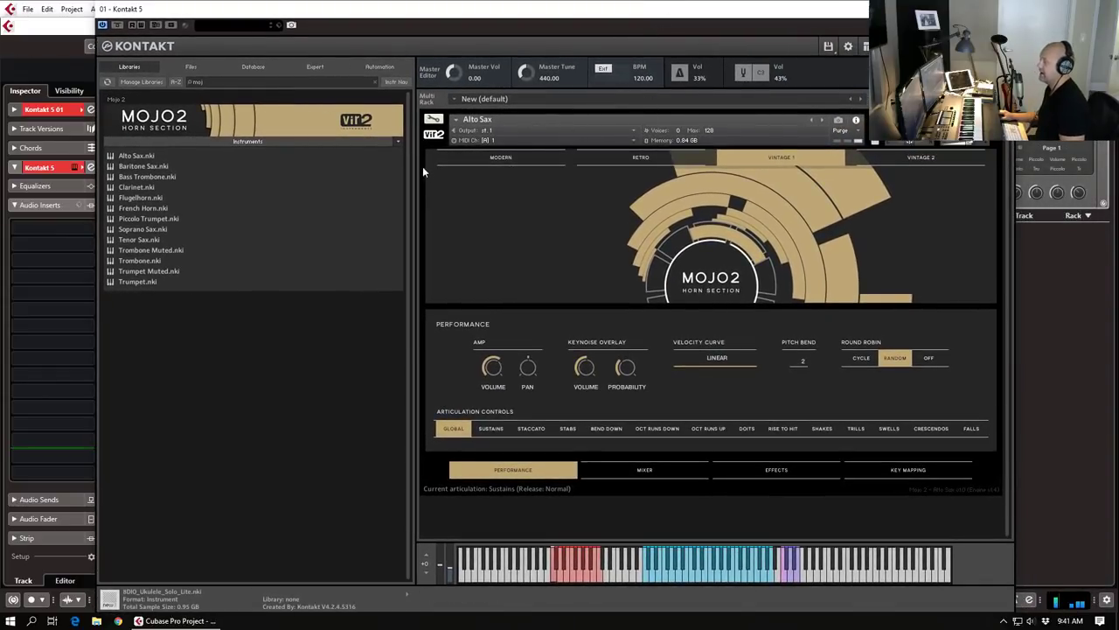
left_click_drag(145, 155, 661, 158)
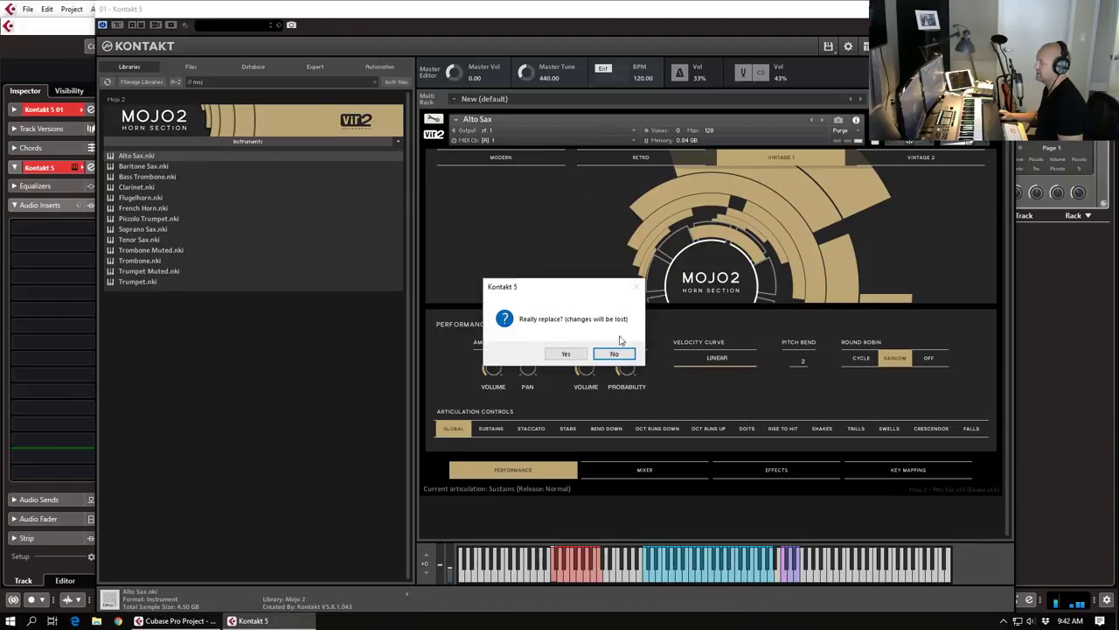
left_click(572, 357)
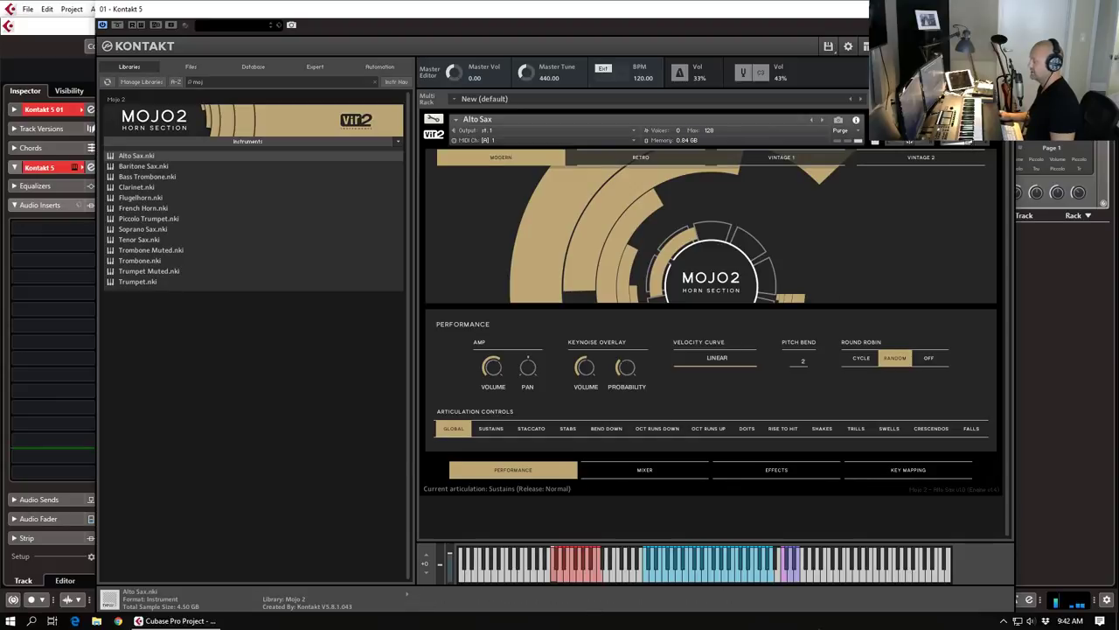
left_click(1004, 621)
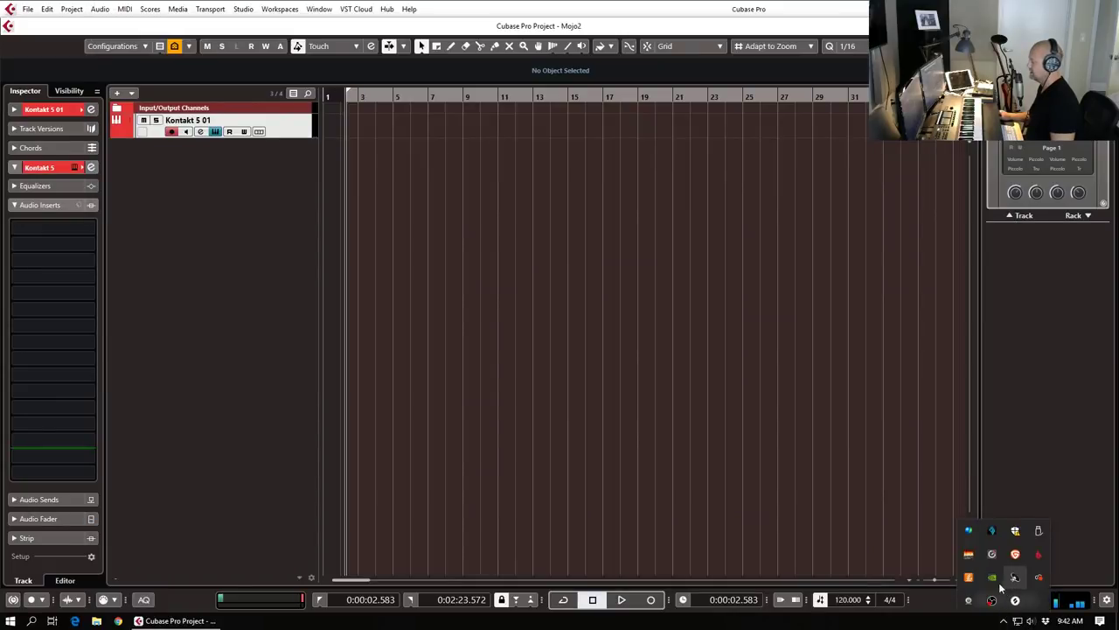
left_click(991, 557)
left_click_drag(724, 33, 1118, 39)
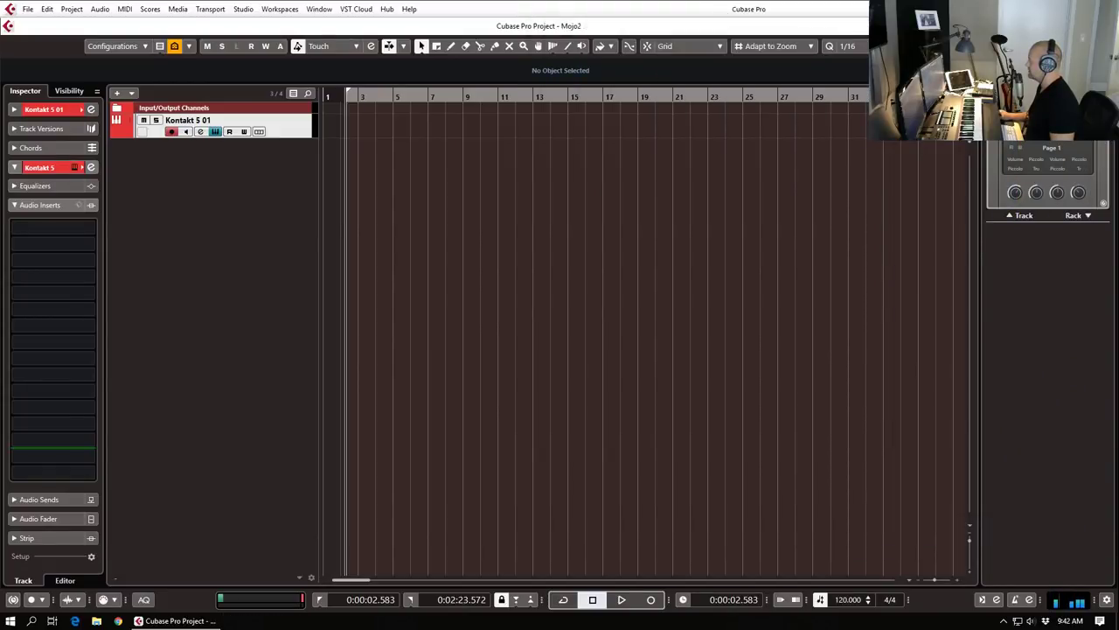
left_click(867, 460)
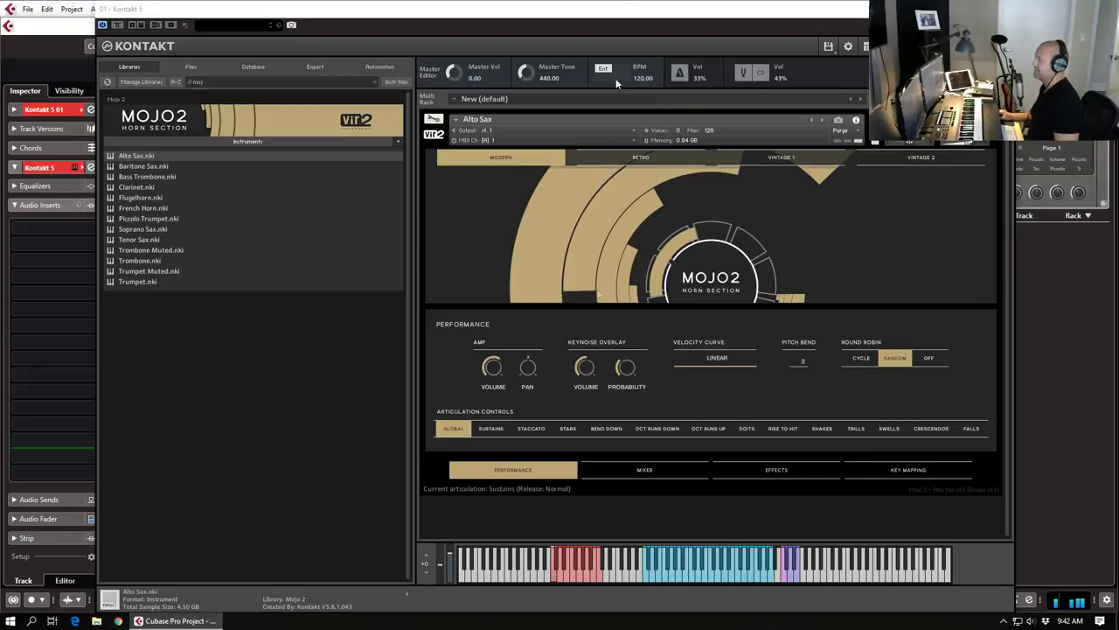
left_click_drag(624, 14, 674, 7)
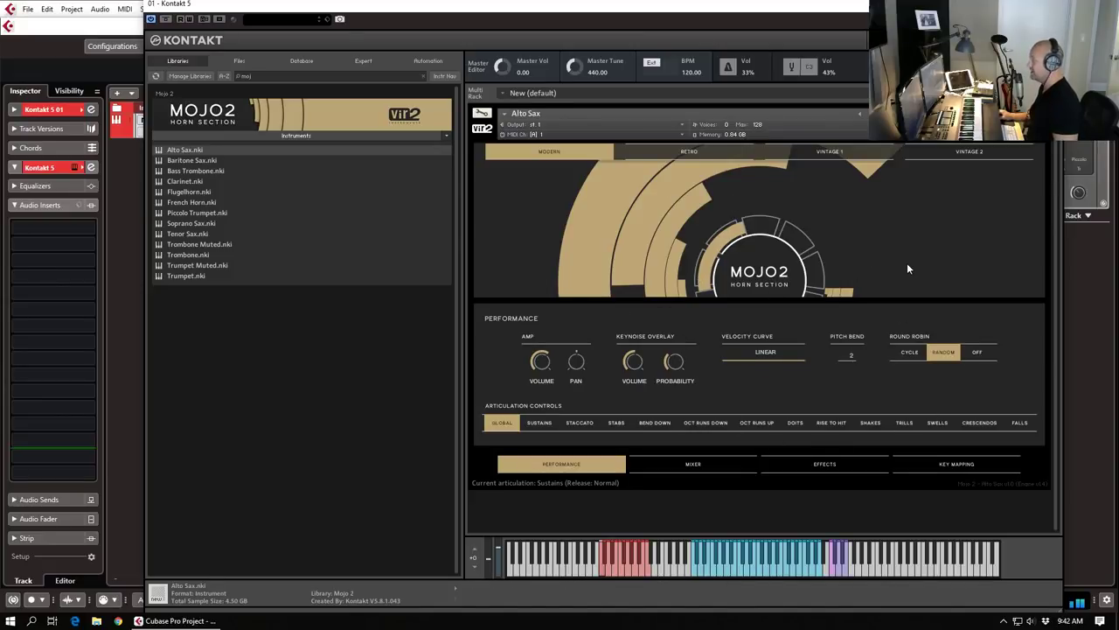
left_click_drag(556, 11, 499, 14)
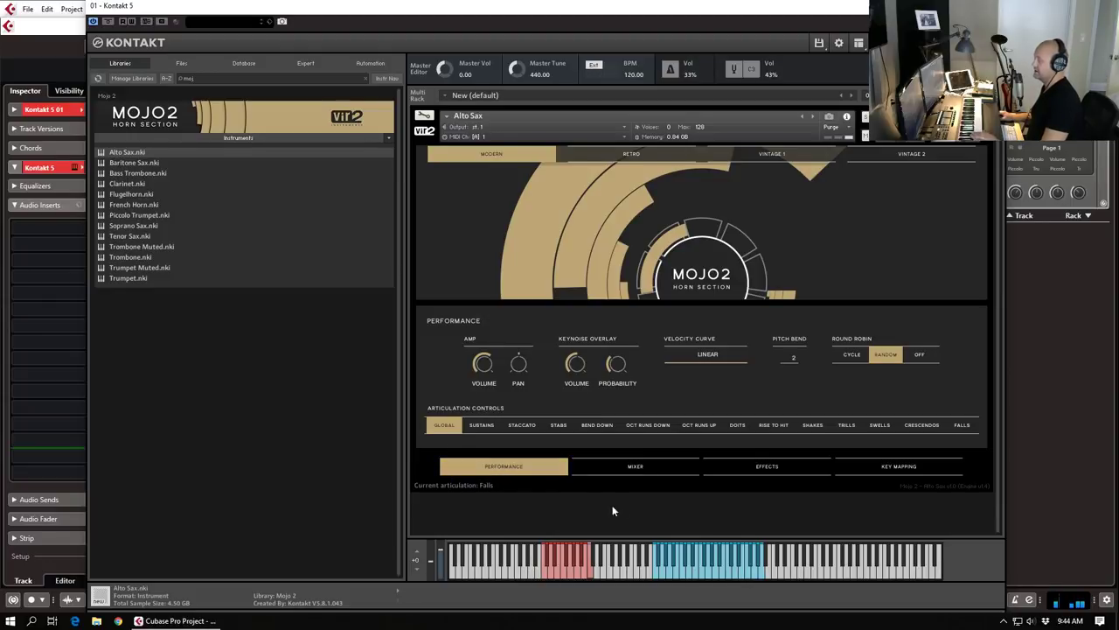
Step: Adjust the keynoise overlay volume in the Alto Sax's global articulation controls and view the velocity curve options
left_click(482, 425)
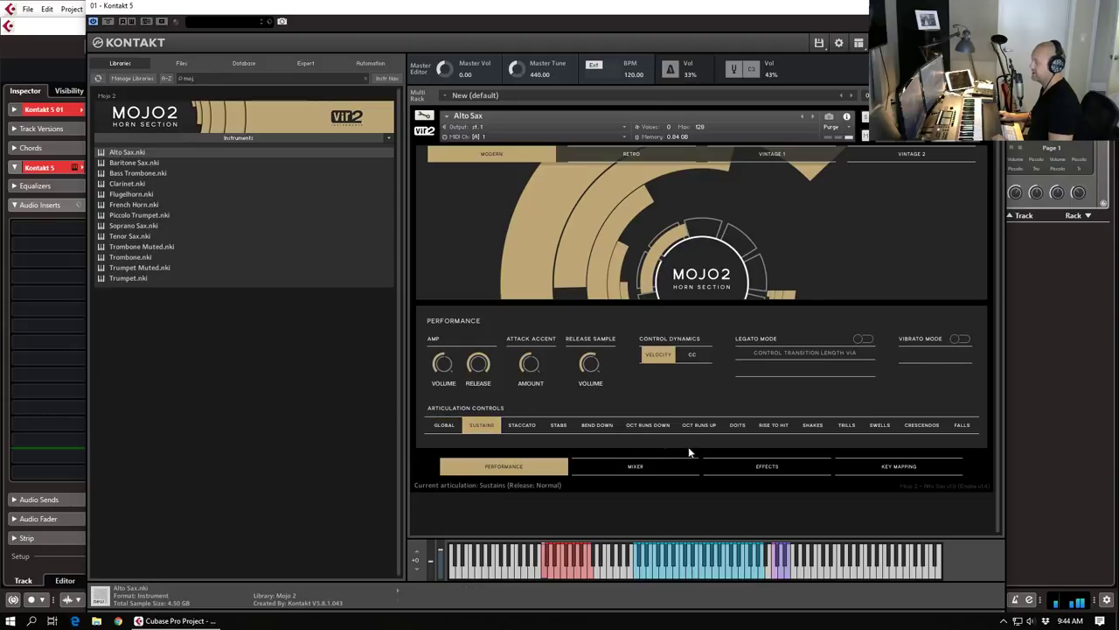
left_click(452, 429)
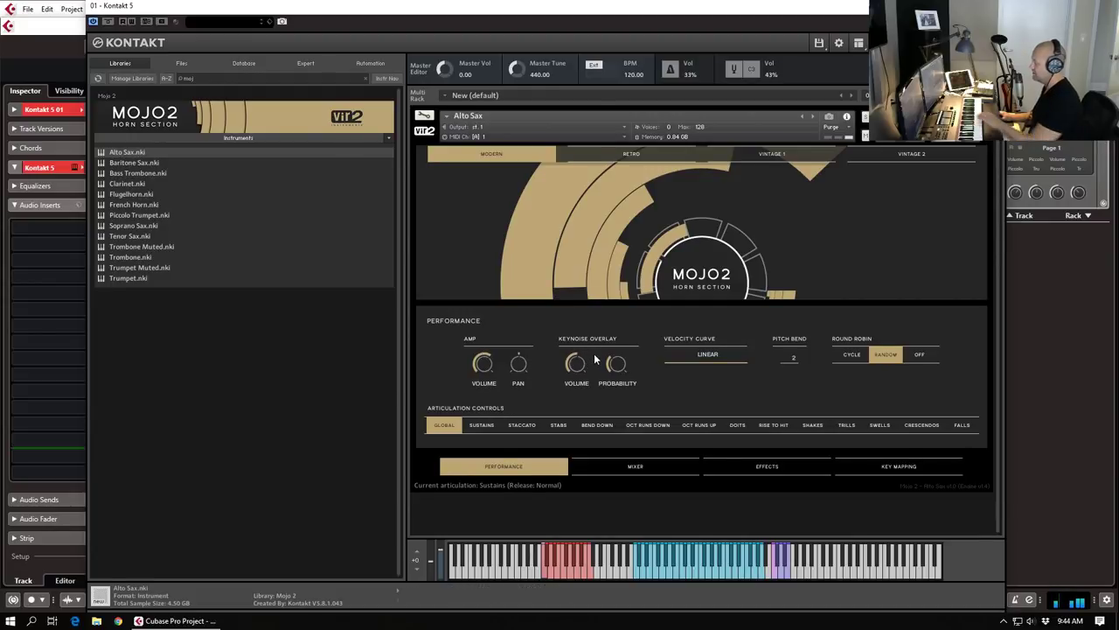
left_click_drag(576, 366, 580, 272)
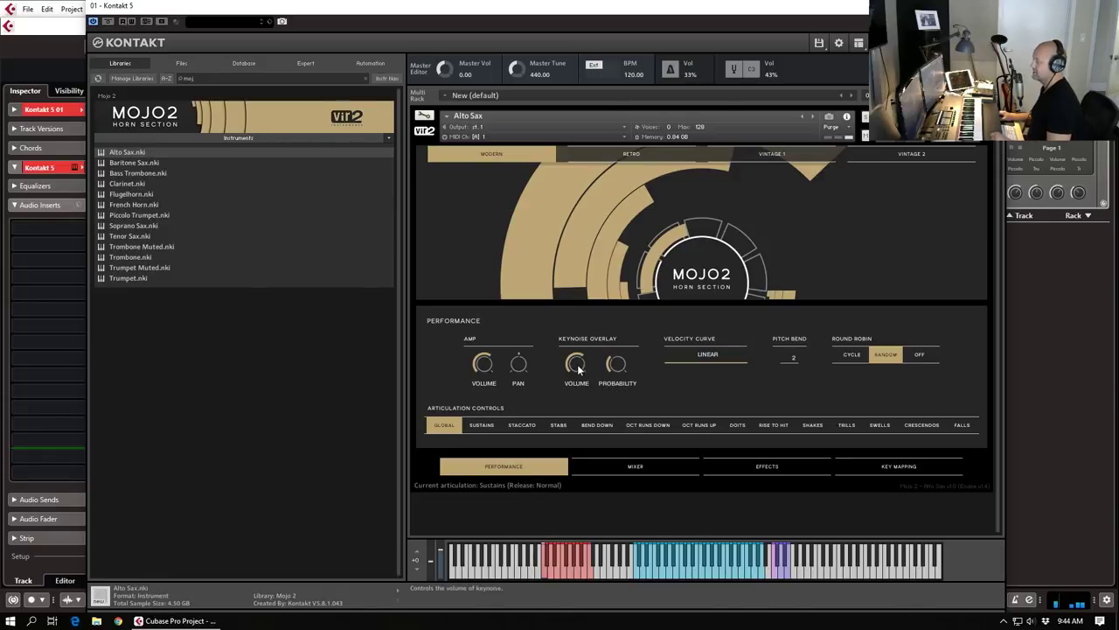
mouse_move(575, 372)
left_click_drag(576, 372, 570, 383)
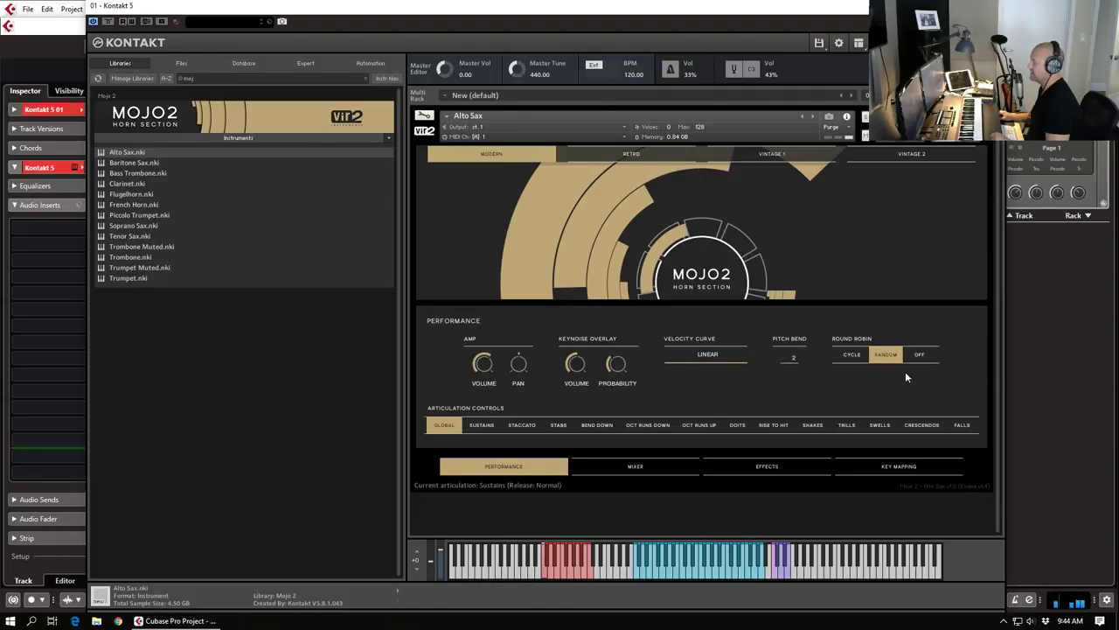
left_click(700, 354)
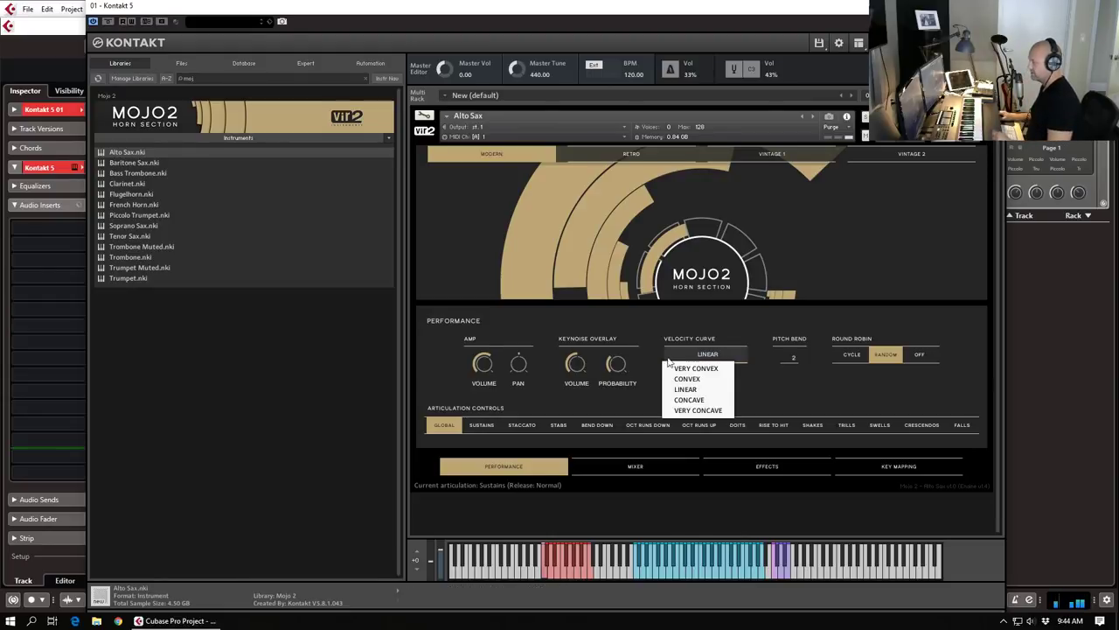
left_click(719, 332)
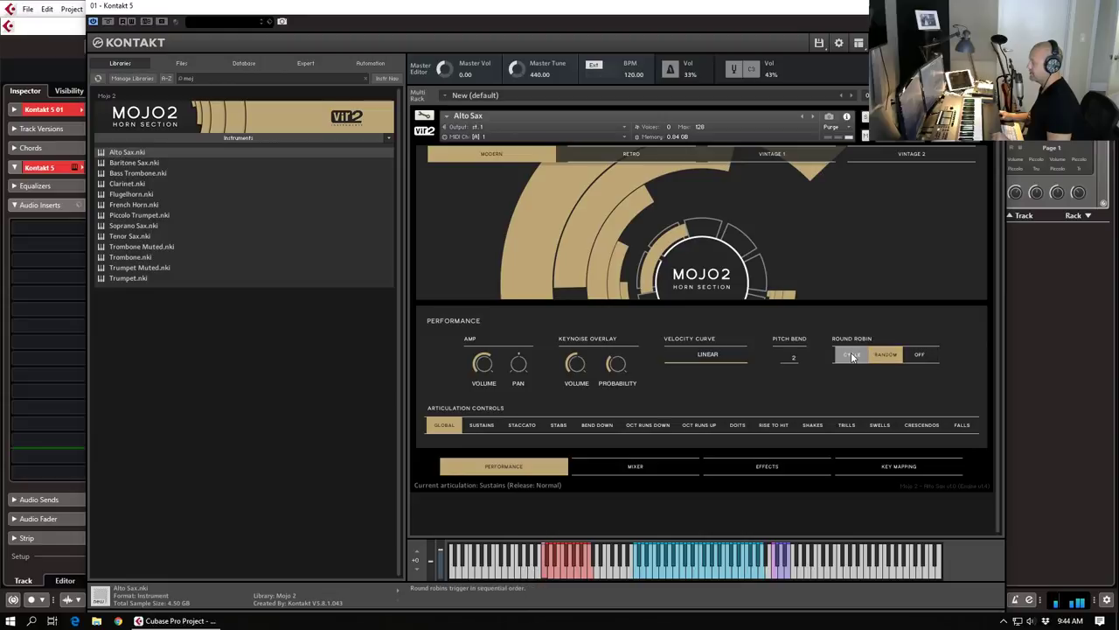
Step: Set the attack accent amount of the Sustains articulation to 50%
left_click(482, 426)
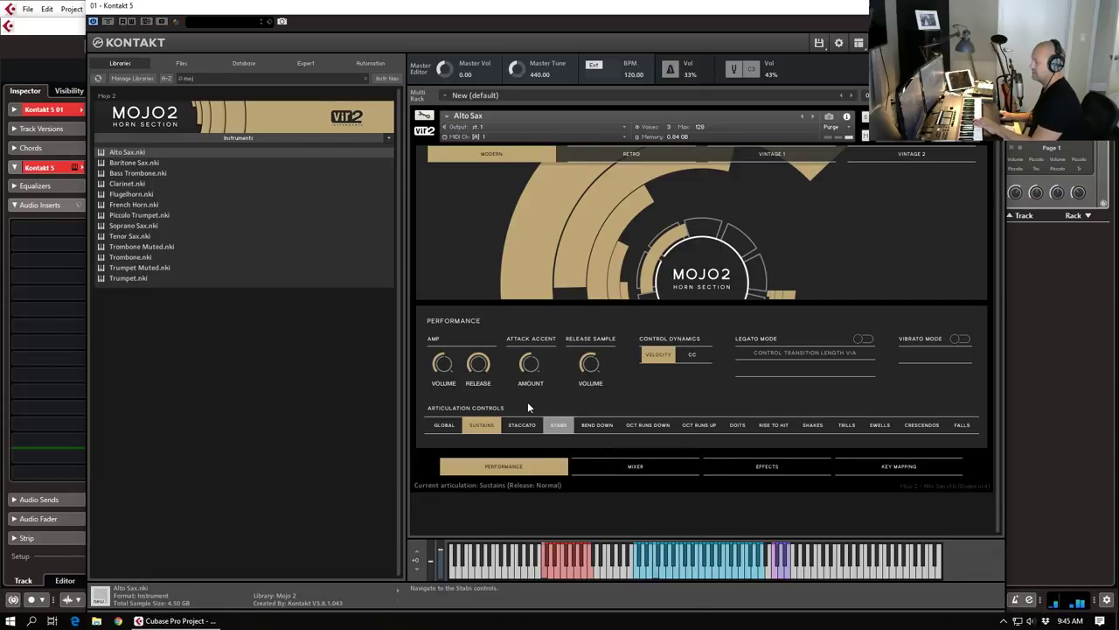
mouse_move(530, 365)
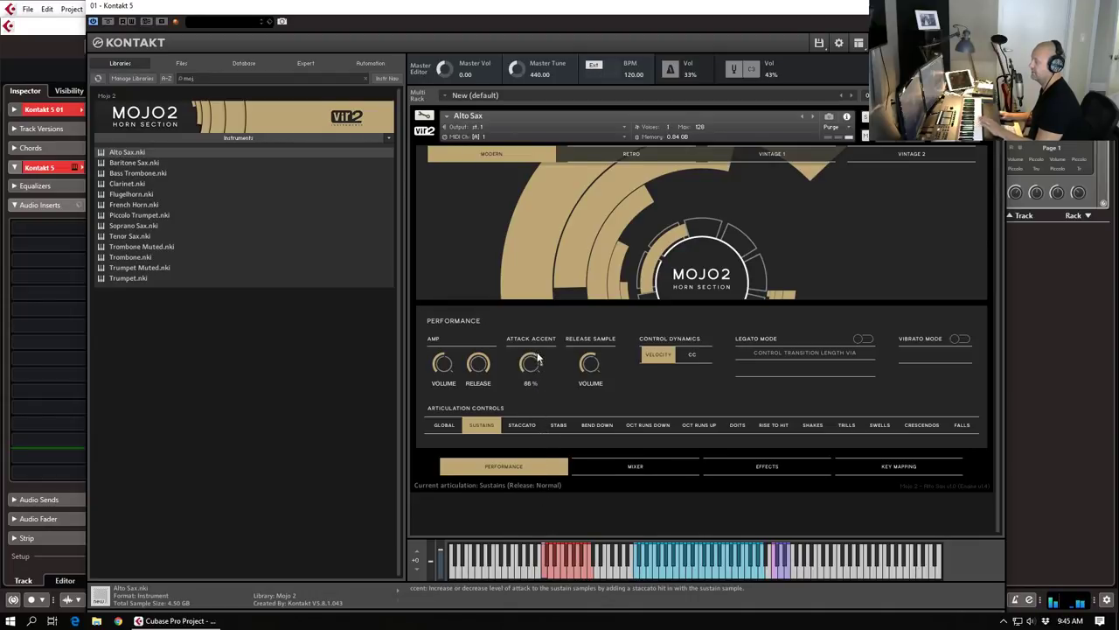
left_click_drag(537, 348, 538, 415)
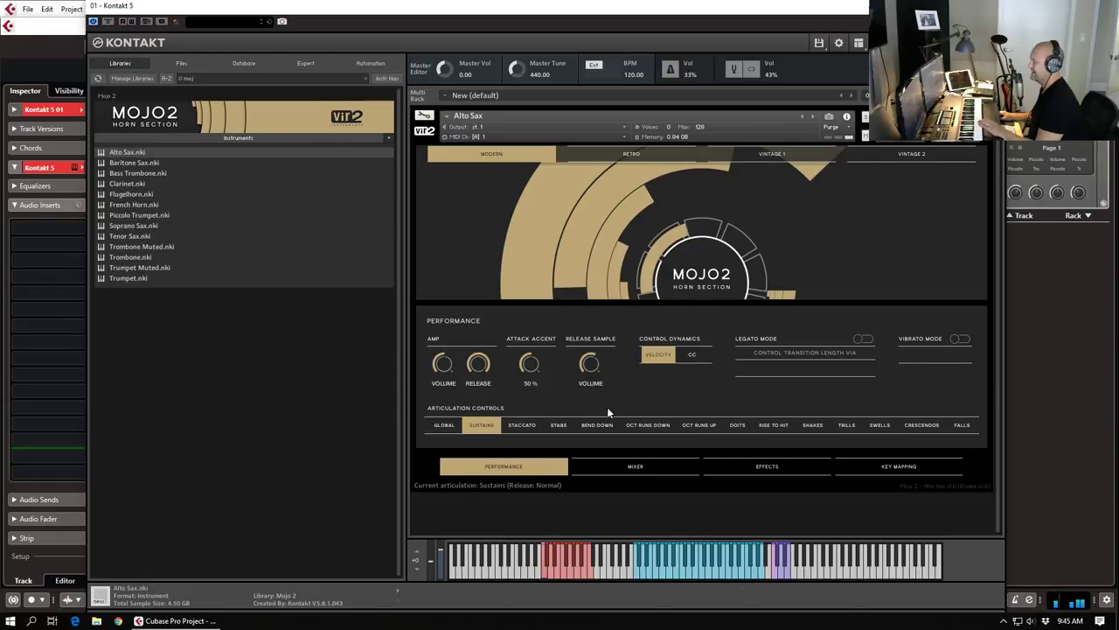
Step: Set the amp release of the Staccato articulation to about 1.8k ms
left_click(522, 428)
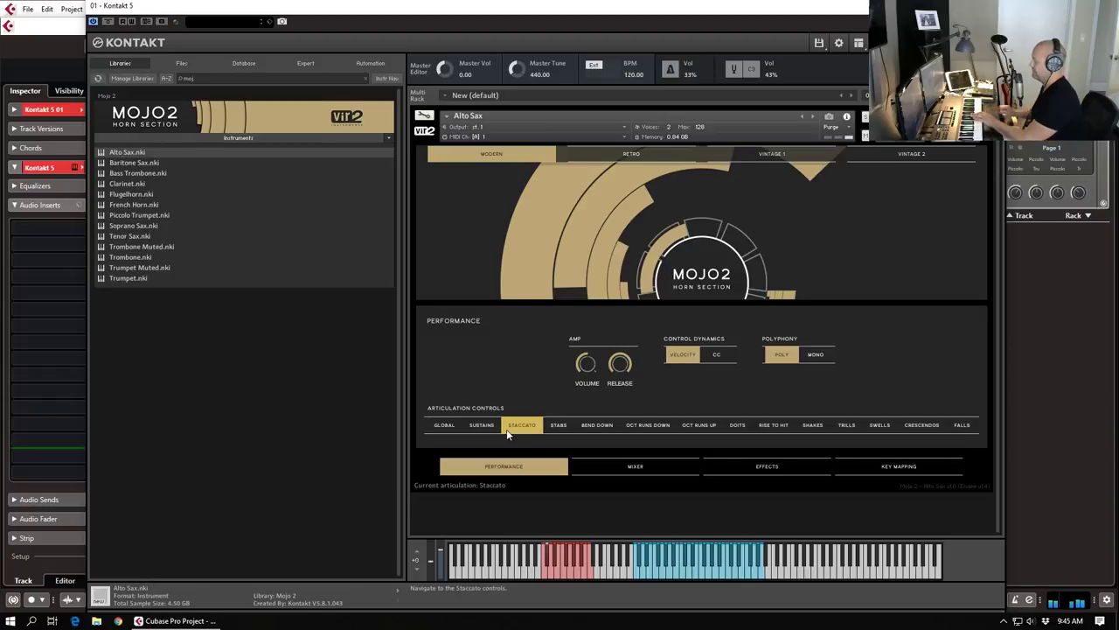
left_click_drag(625, 366, 637, 443)
left_click_drag(619, 364, 616, 343)
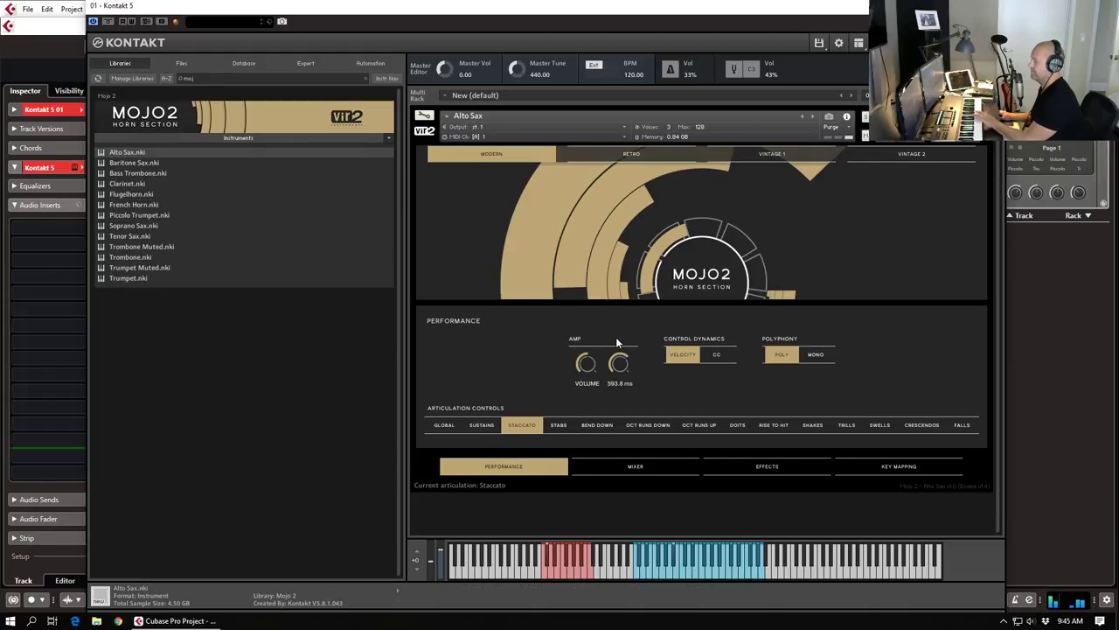
left_click_drag(617, 342, 623, 348)
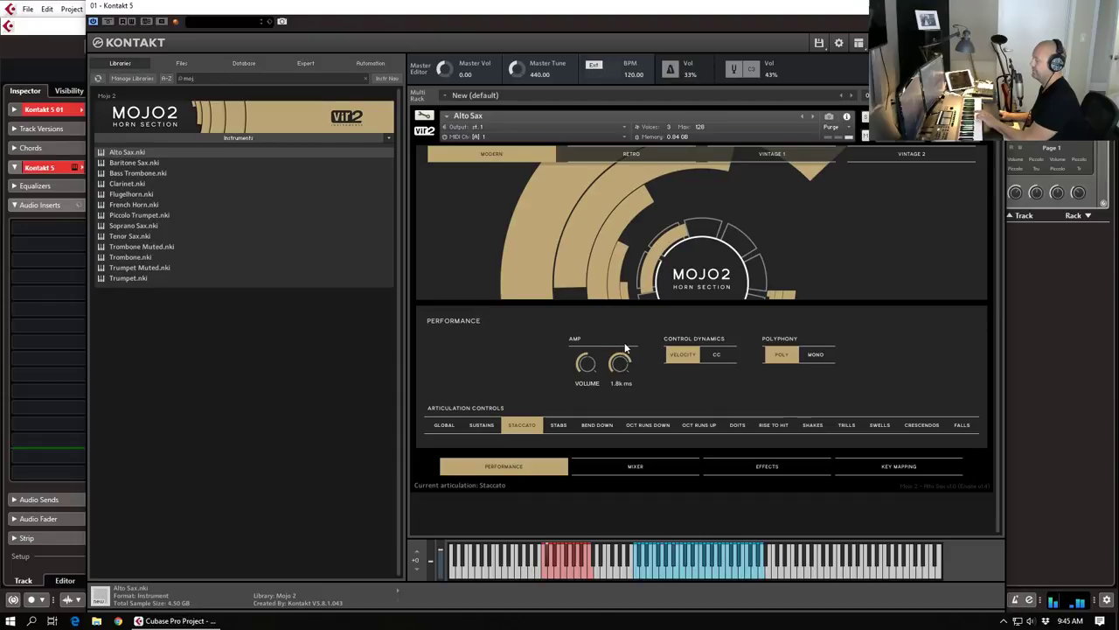
Step: View the performance controls of the Stabs and Swells articulations
left_click(559, 425)
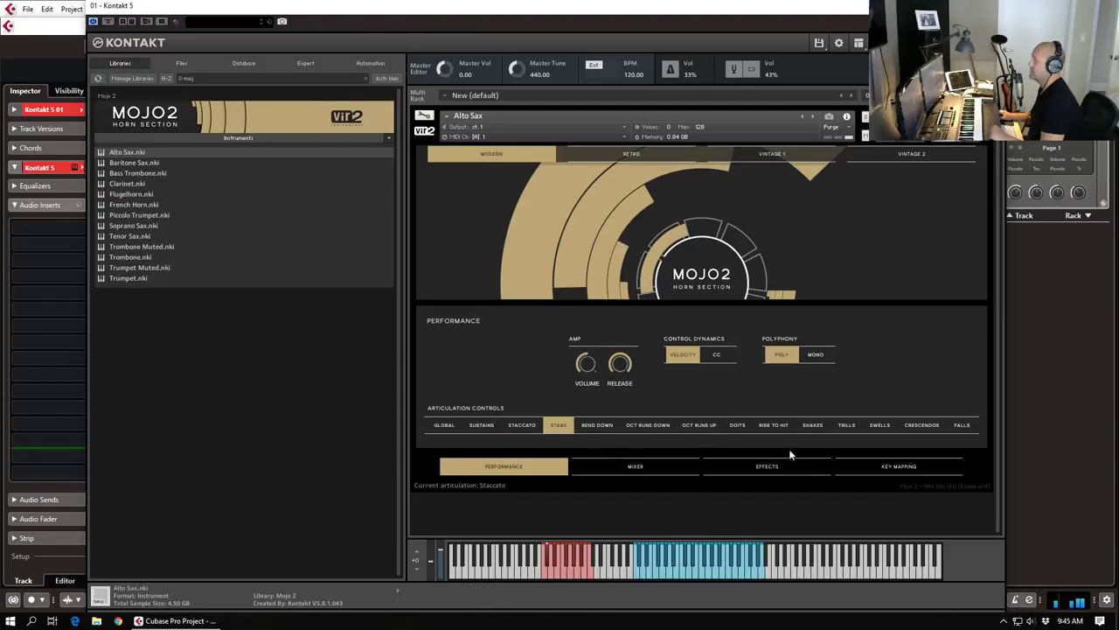
left_click(876, 427)
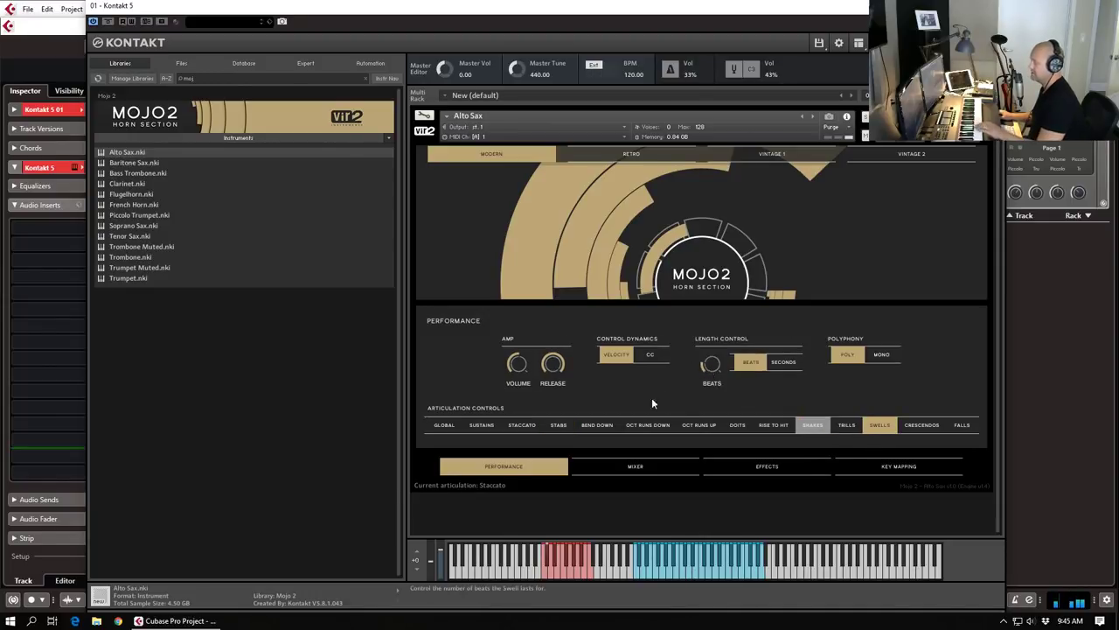
Step: Switch to the Swells articulation and set its length control to 2 beats after trying longer and shorter lengths
left_click(580, 558)
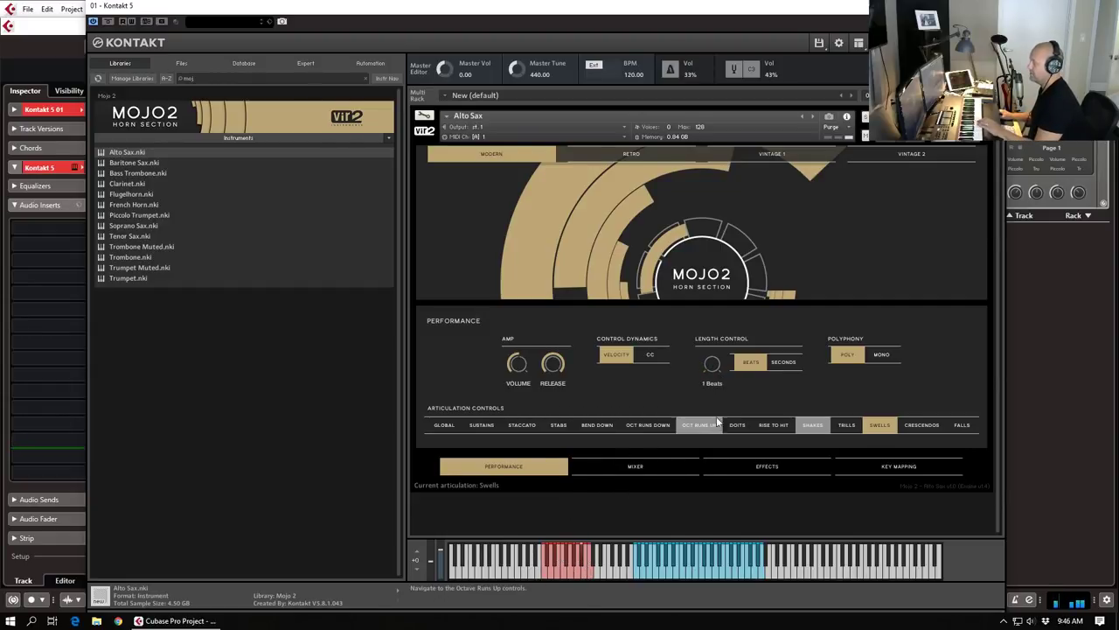
left_click_drag(711, 364, 698, 297)
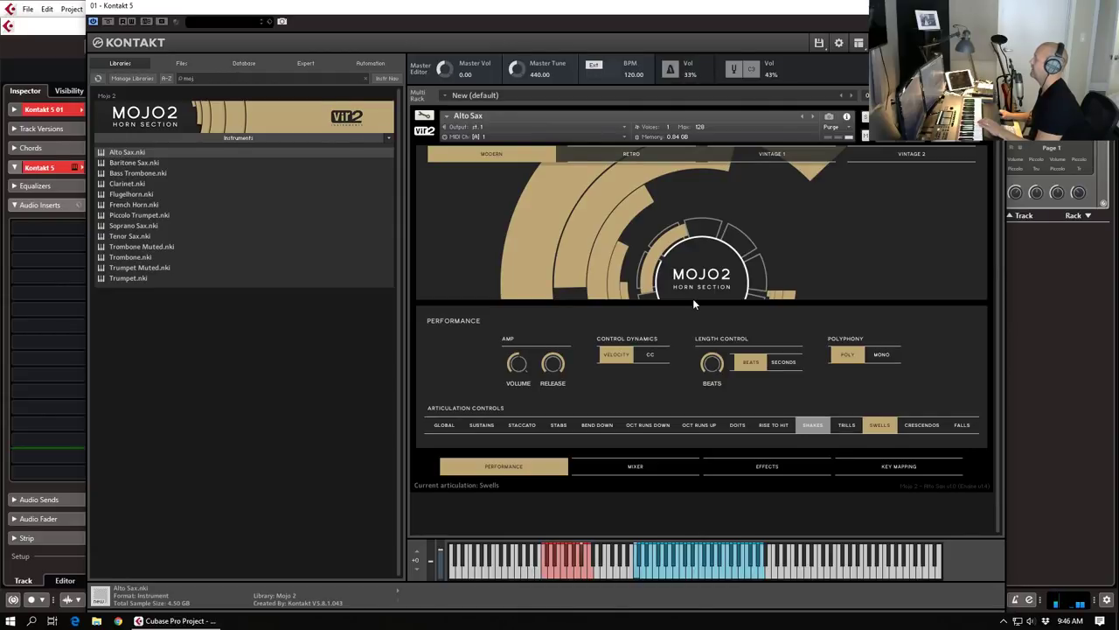
left_click_drag(708, 364, 702, 447)
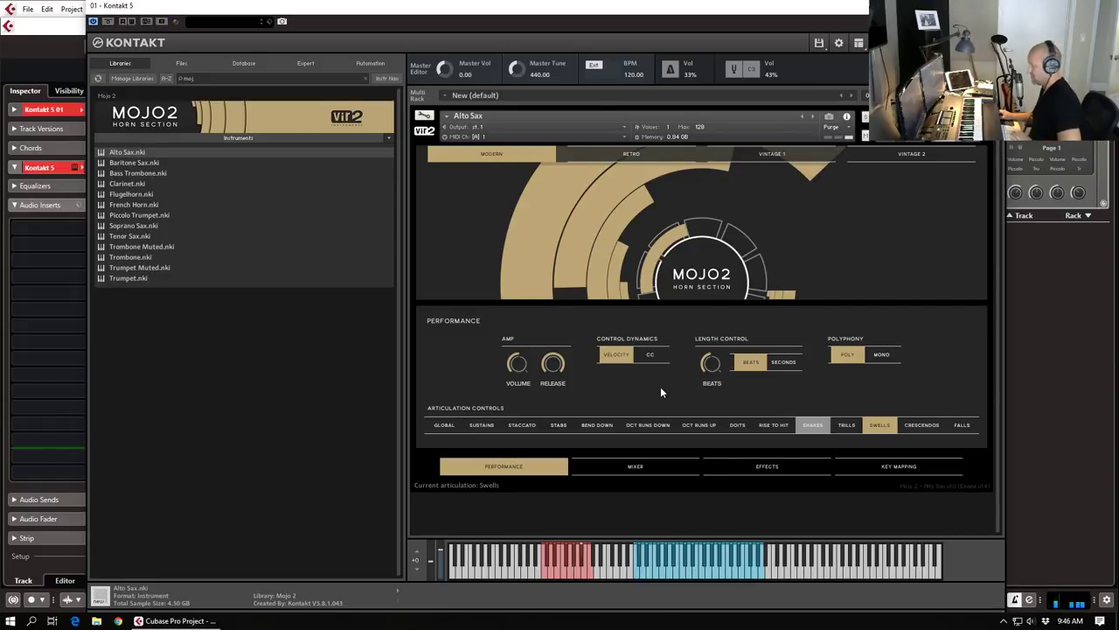
left_click(716, 365)
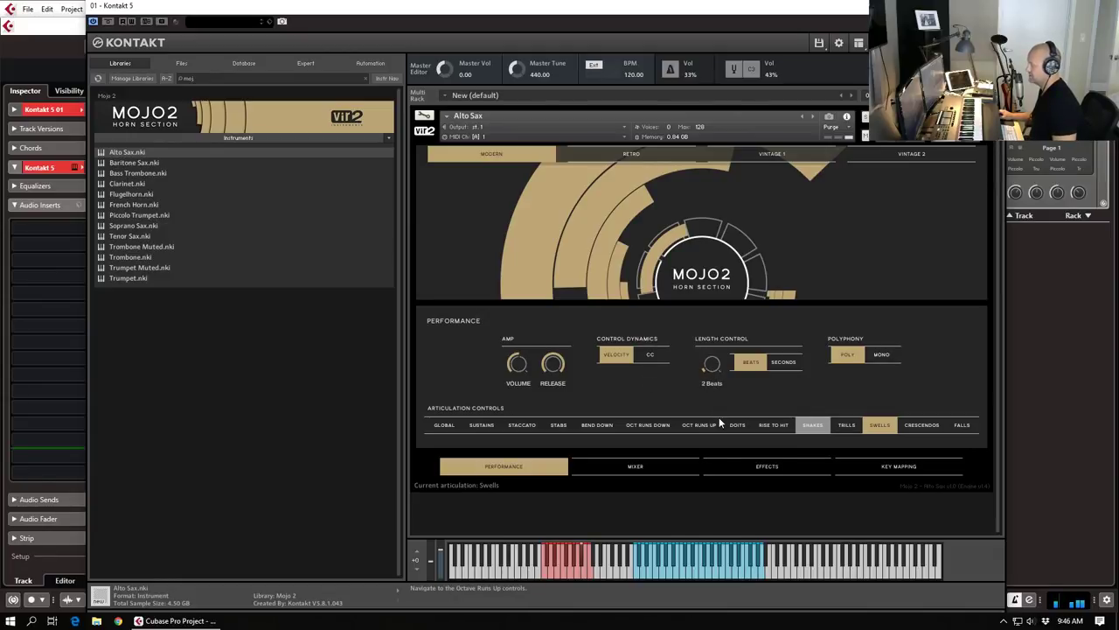
Step: Open the Crescendos articulation controls, adjust the crescendo length in beats, and activate the articulation for playing
left_click(913, 426)
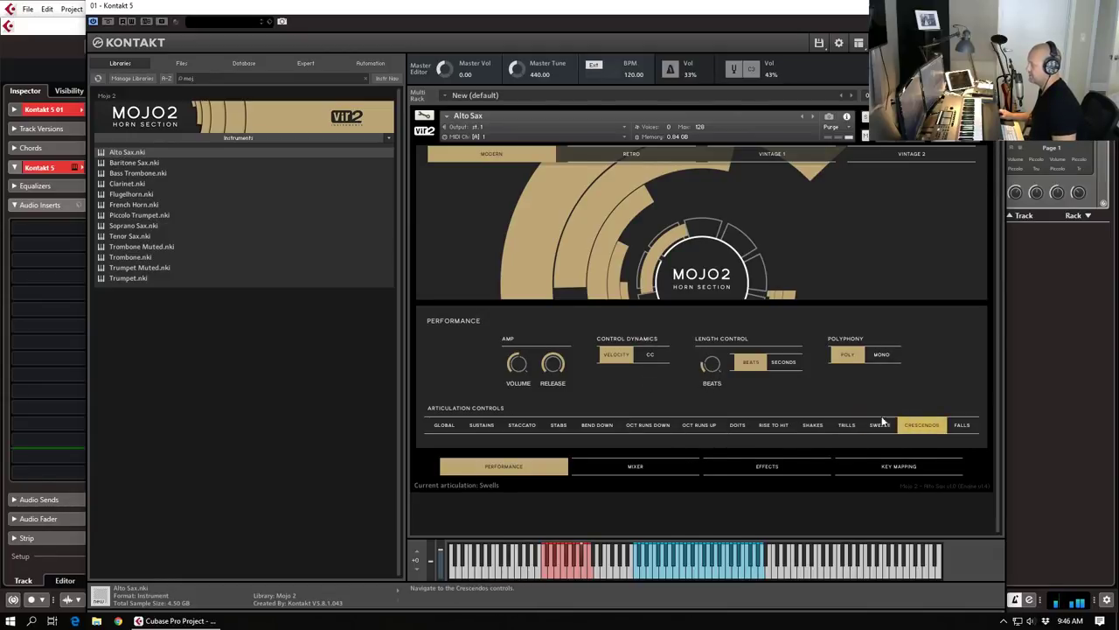
left_click_drag(707, 371, 698, 337)
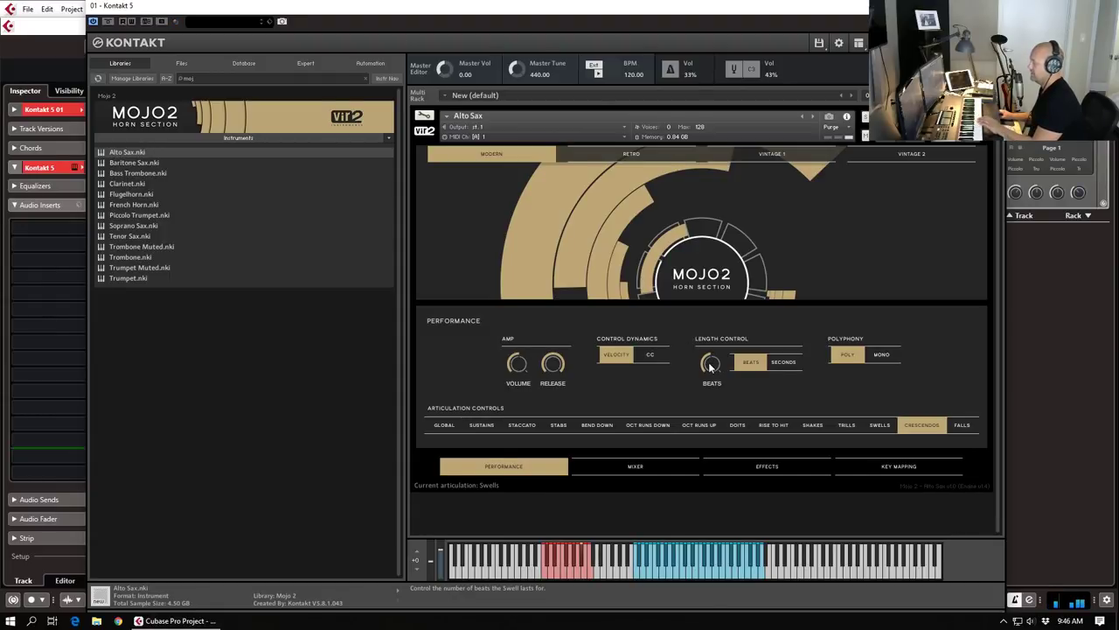
mouse_move(709, 366)
left_mouse_down()
mouse_move(710, 381)
mouse_move(711, 368)
left_mouse_up()
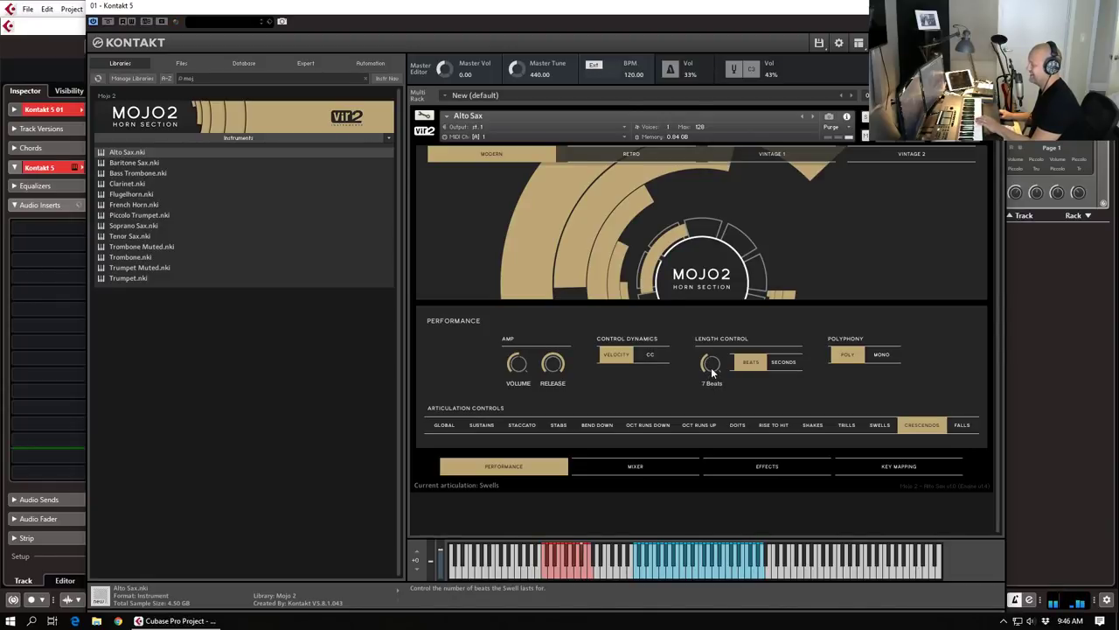
left_click(584, 568)
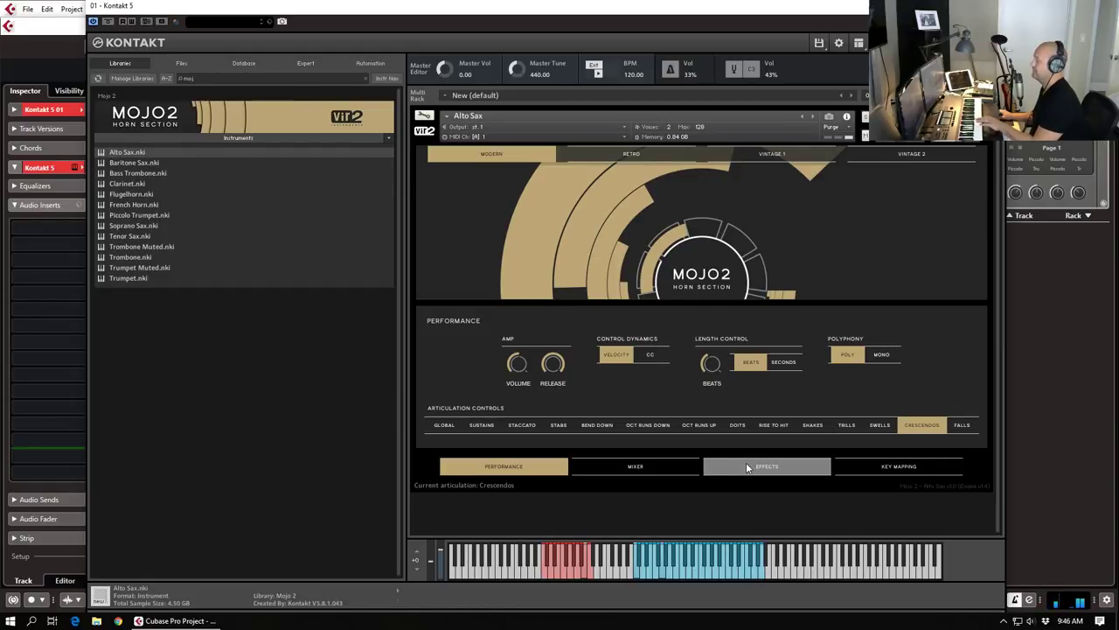
left_click_drag(707, 370, 710, 362)
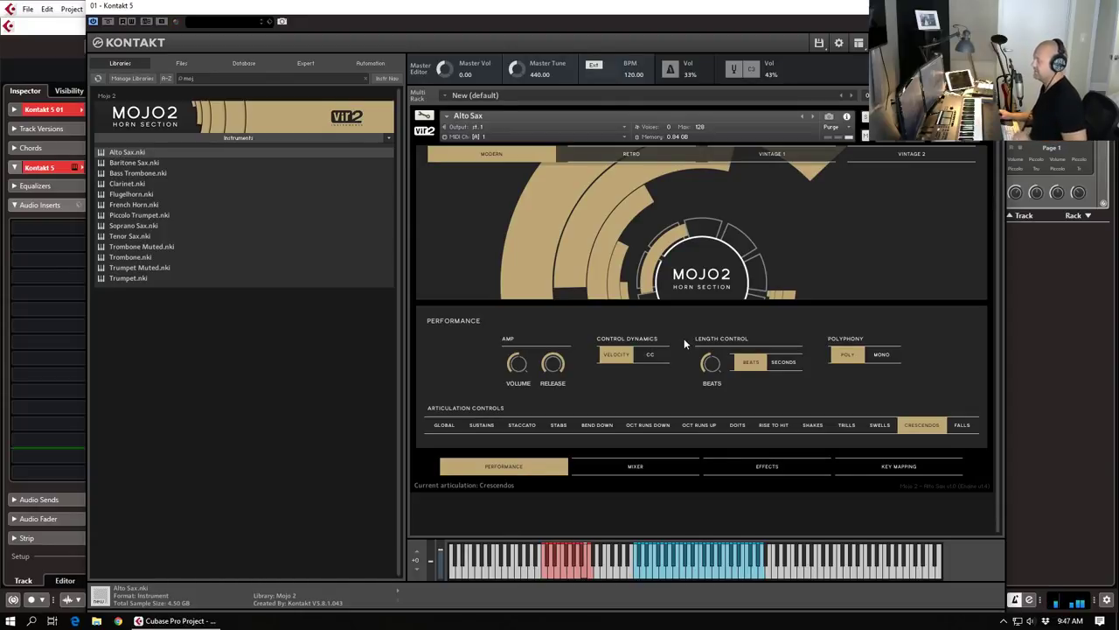
Step: Activate the Falls articulation and try its Medium fall length before setting it to Long
left_click(962, 427)
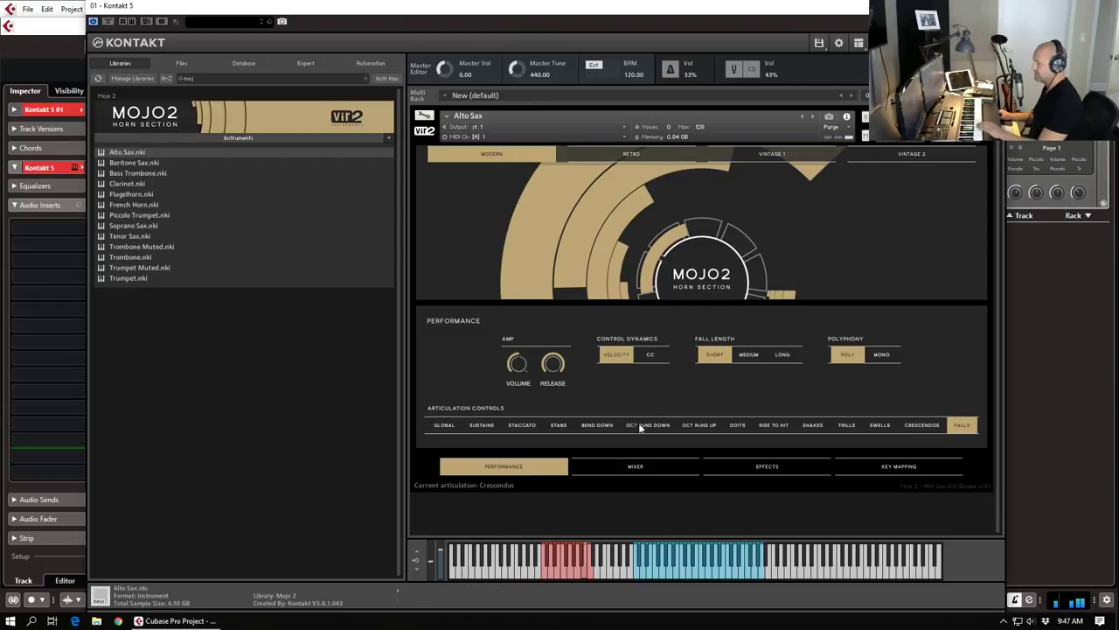
left_click(591, 569)
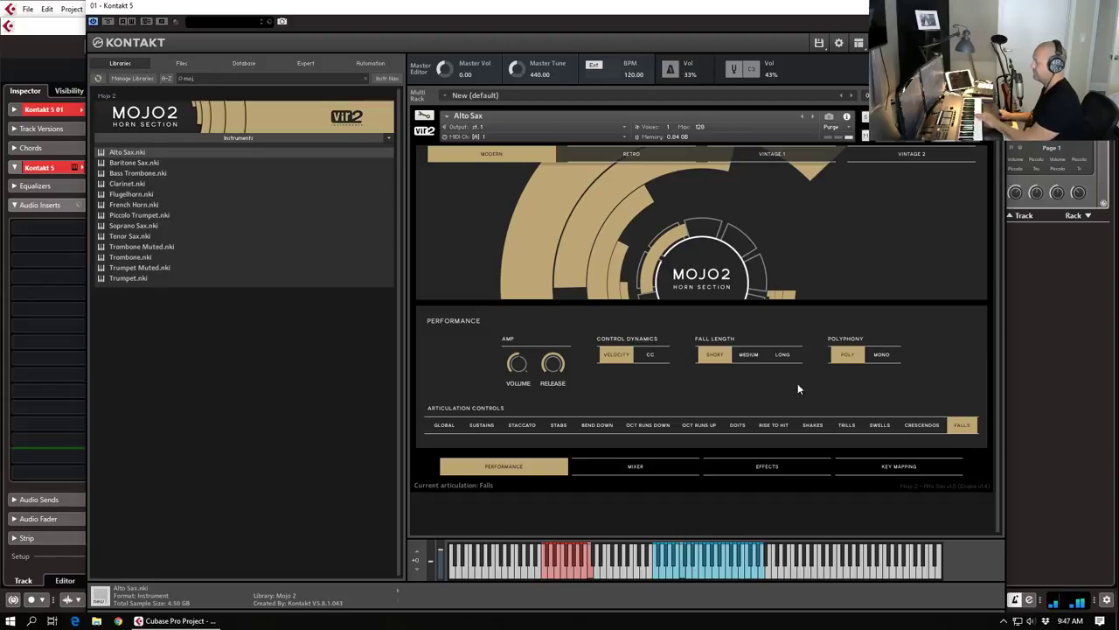
left_click(751, 354)
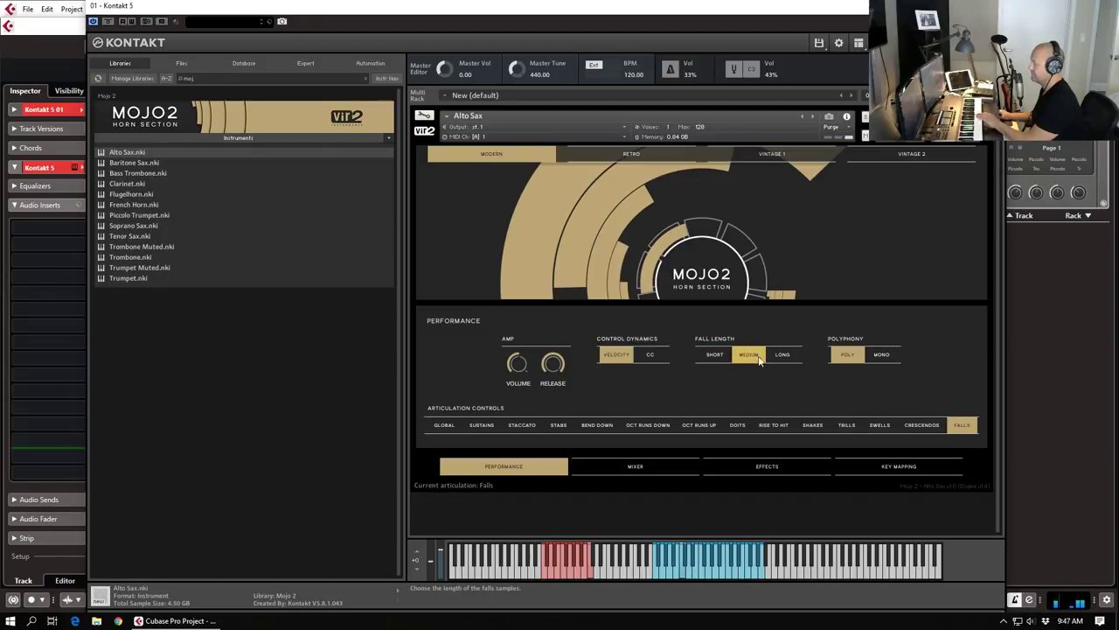
left_click(790, 360)
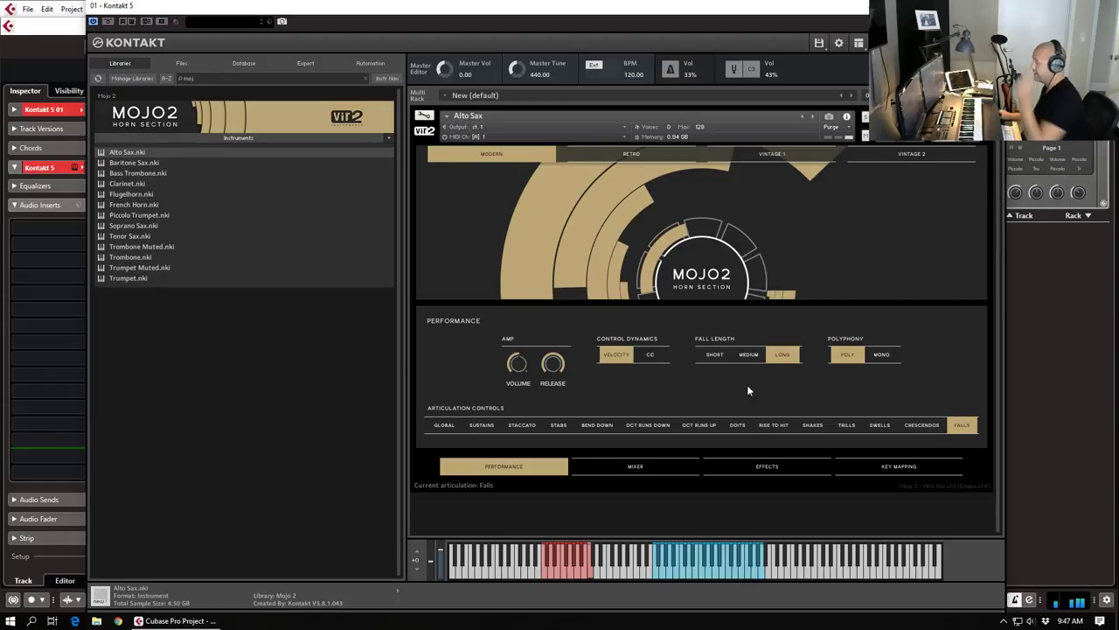
Step: View the controls of the Rise to Hit, Doits, Octave Runs Up and Octave Runs Down articulations, and activate Run Up
left_click(779, 426)
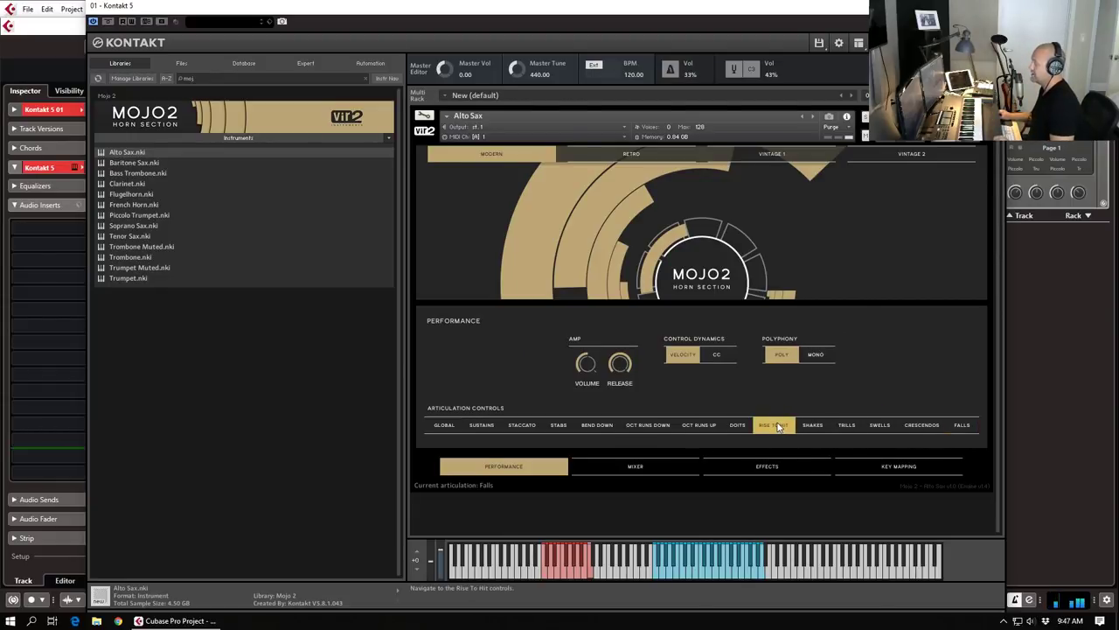
left_click(739, 427)
left_click(715, 427)
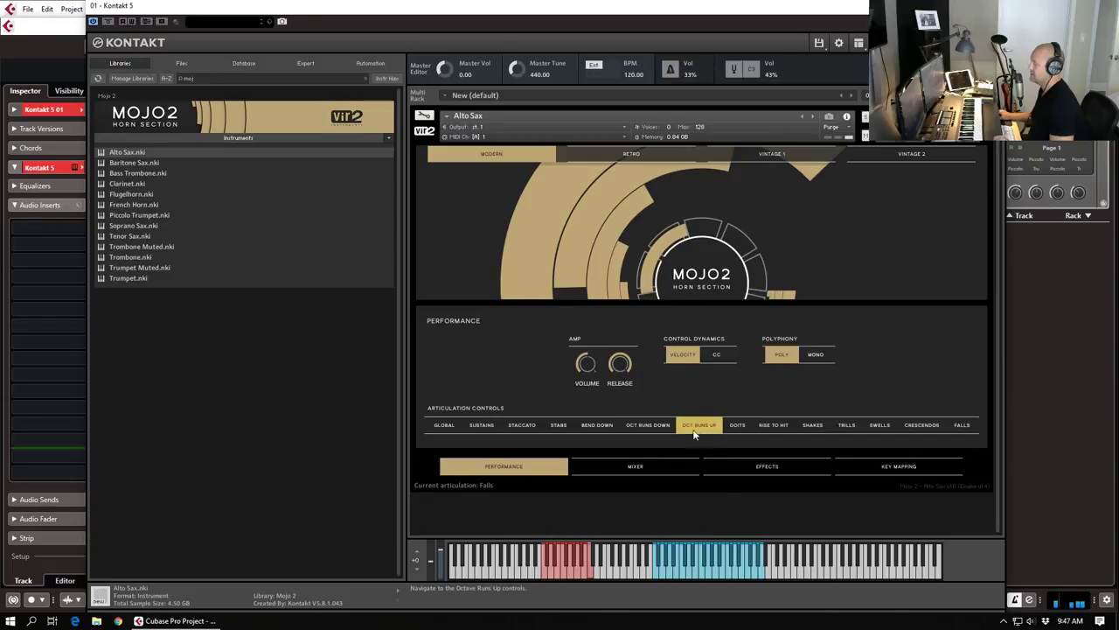
left_click(647, 426)
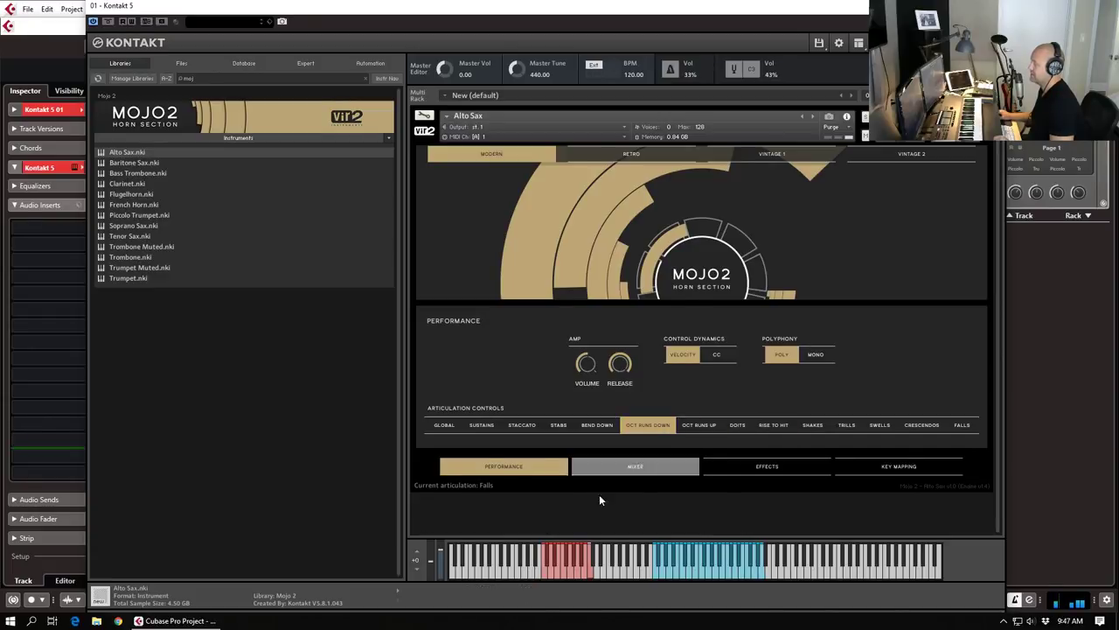
left_click(565, 575)
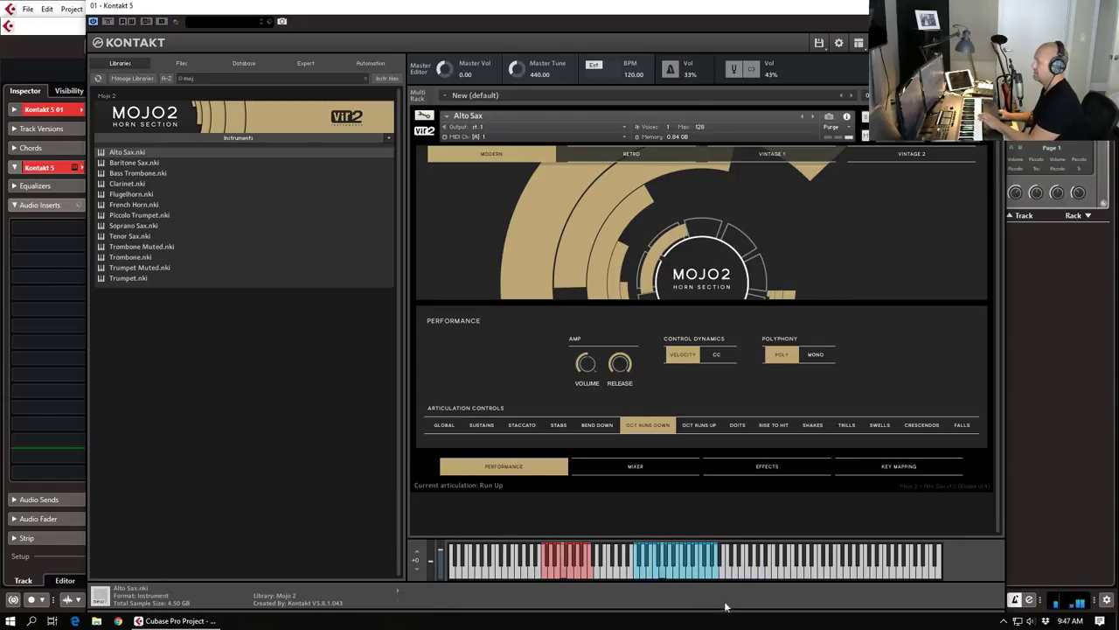
Step: Move the Kontakt window aside to reveal the Cubase project and set the project tempo to 80 BPM
left_click_drag(833, 7, 1118, 27)
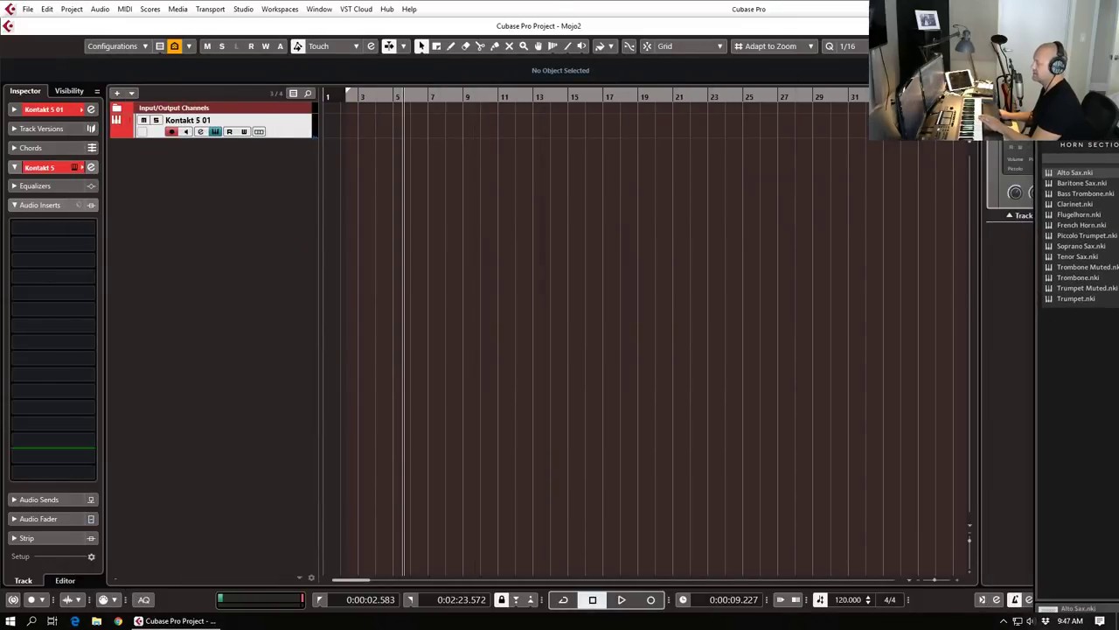
left_click(840, 599)
type("80")
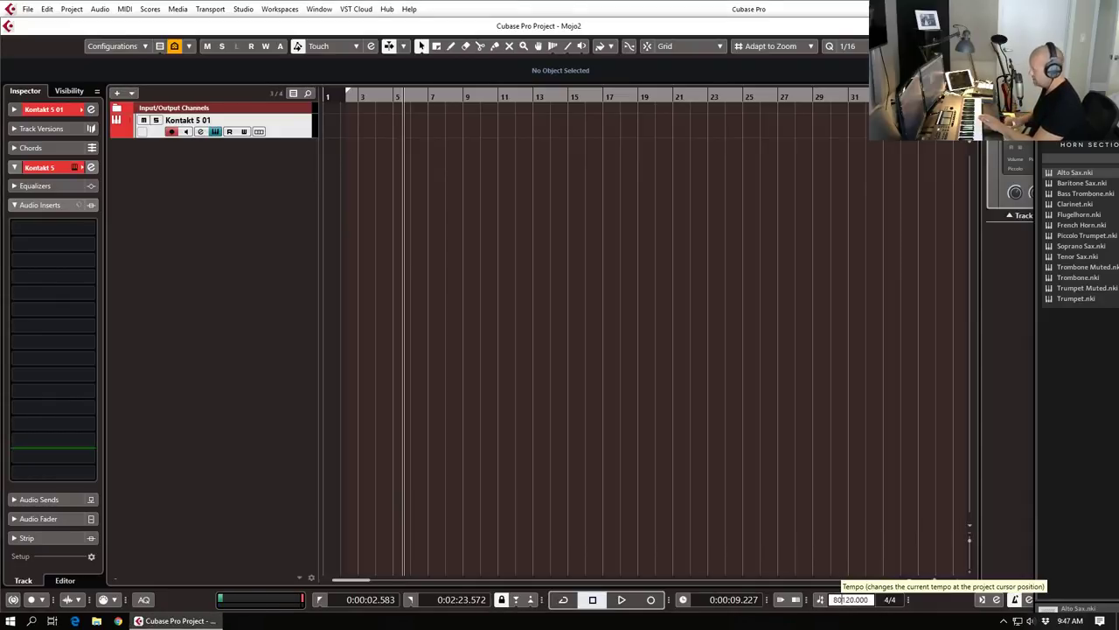
key("Delete")
key("Delete")
key("Delete")
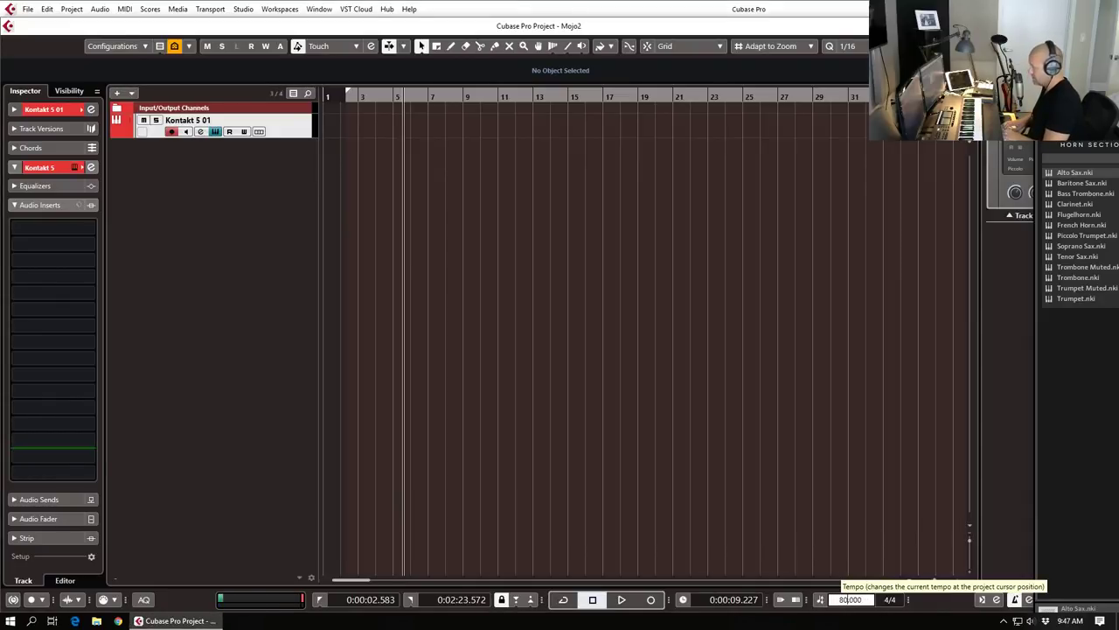
key("Return")
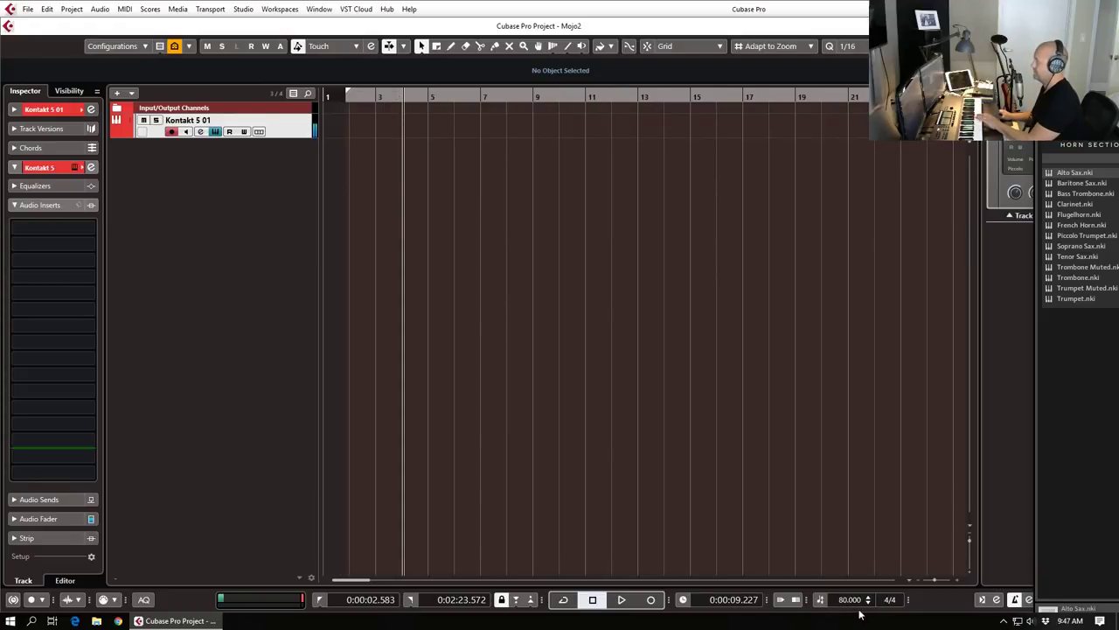
Step: Try a project tempo of about 207 BPM and return it to 80 BPM
left_click_drag(845, 600, 867, 379)
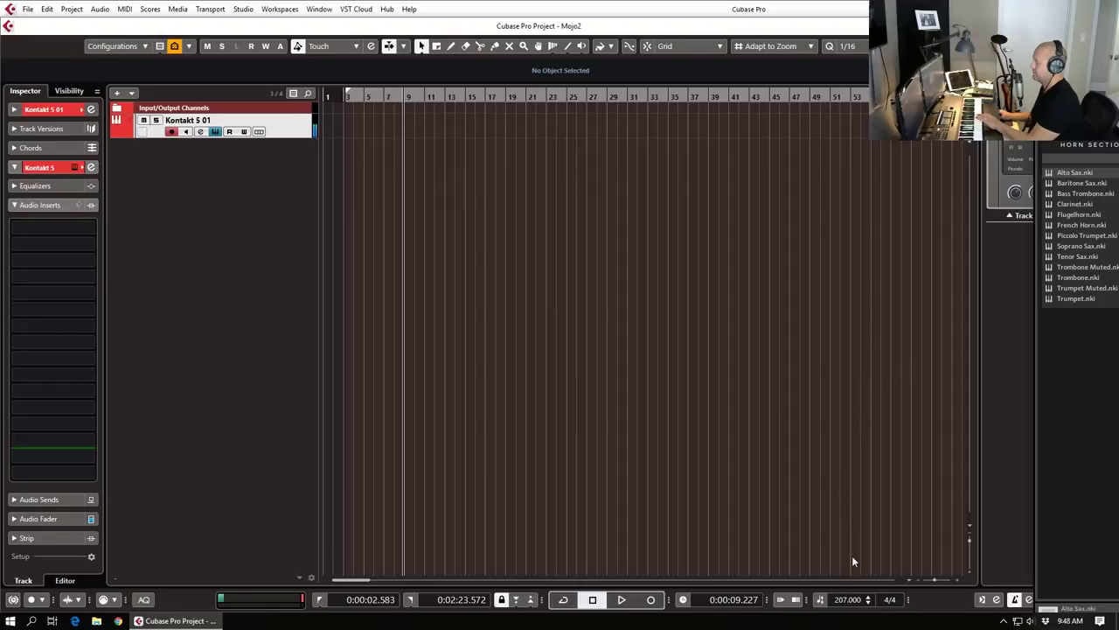
left_click_drag(844, 600, 844, 626)
double_click(845, 600)
type("80")
key("Return")
left_click(819, 579)
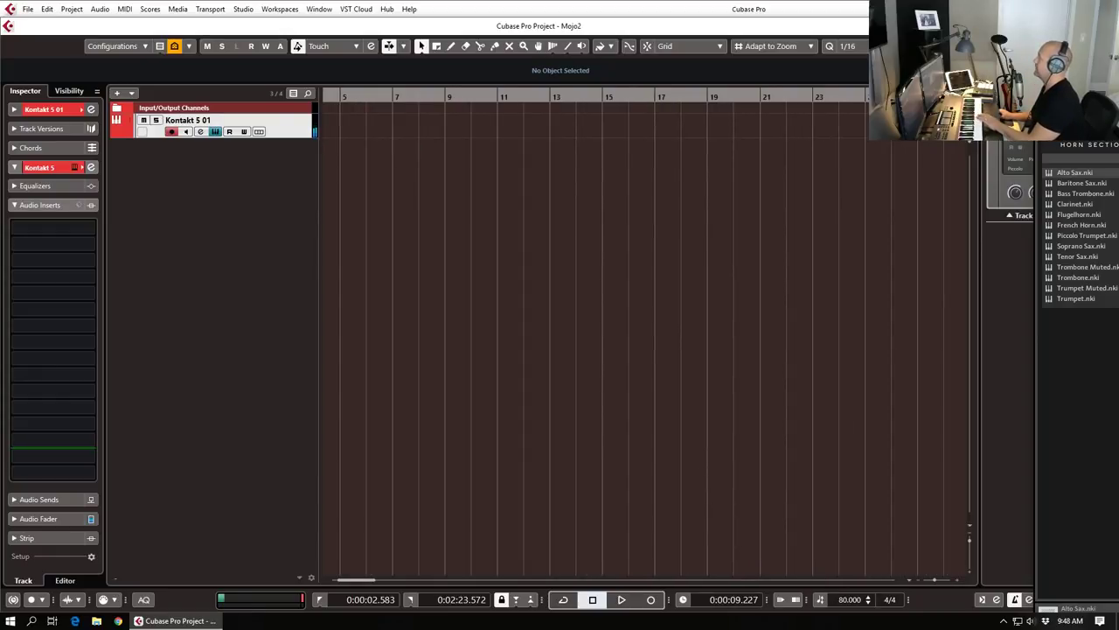
Step: Set the project tempo to 100 BPM and bring the Kontakt window back over the project
left_click_drag(1115, 39, 1118, 122)
double_click(846, 600)
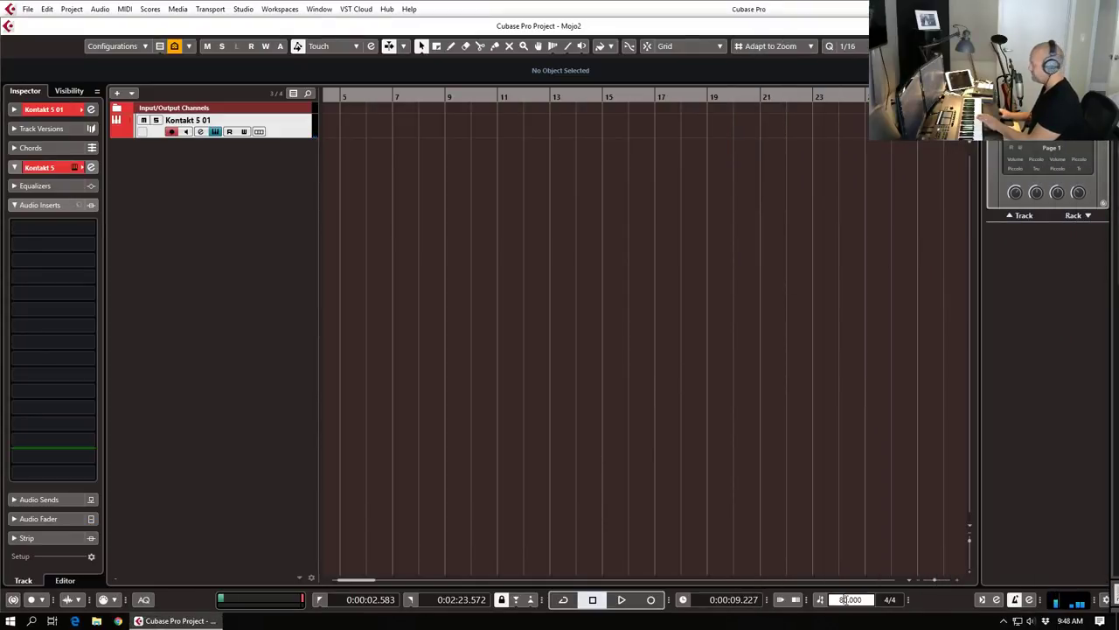
type("100")
key("Return")
left_click_drag(1118, 9, 346, 24)
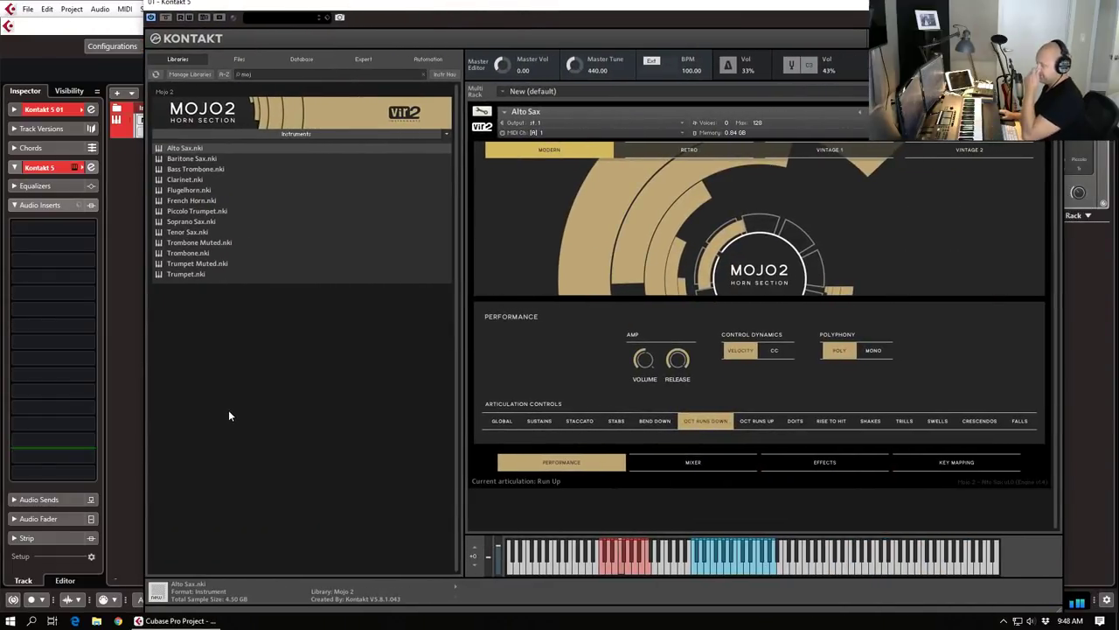
Step: In the Alto Sax mixer, toggle the Full Mix off and on, and replace it with the Close Mic channel
left_click(685, 460)
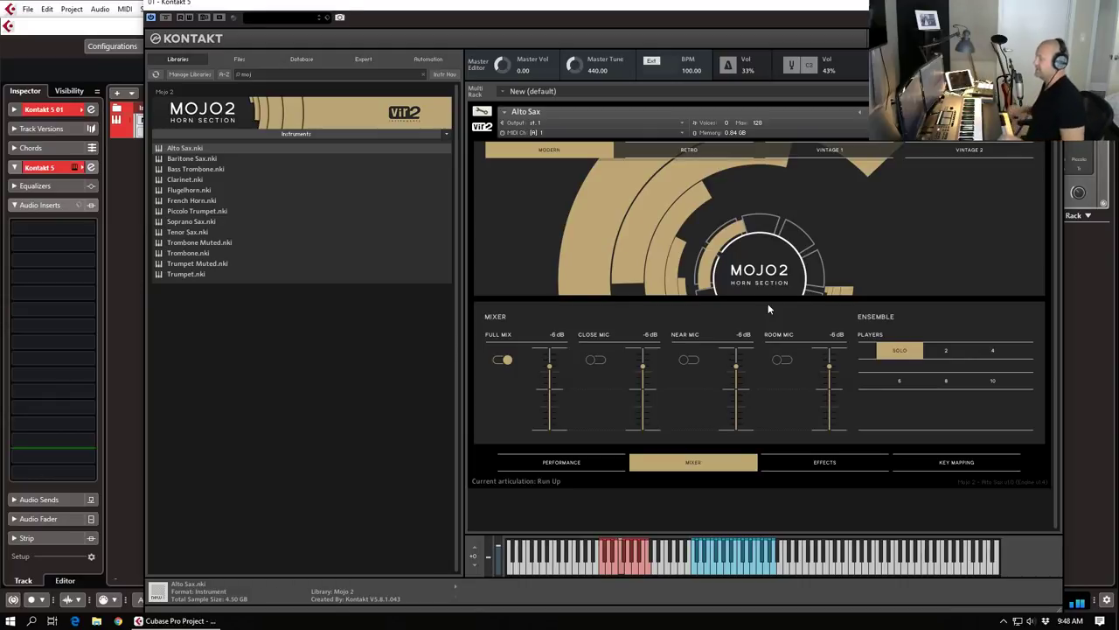
left_click(501, 361)
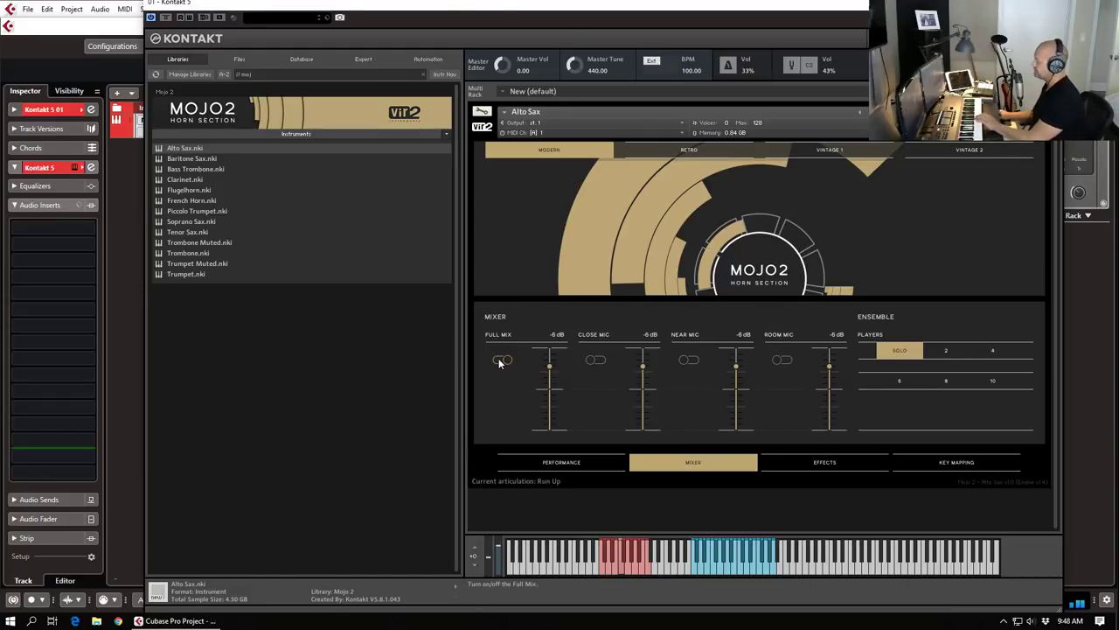
left_click(497, 360)
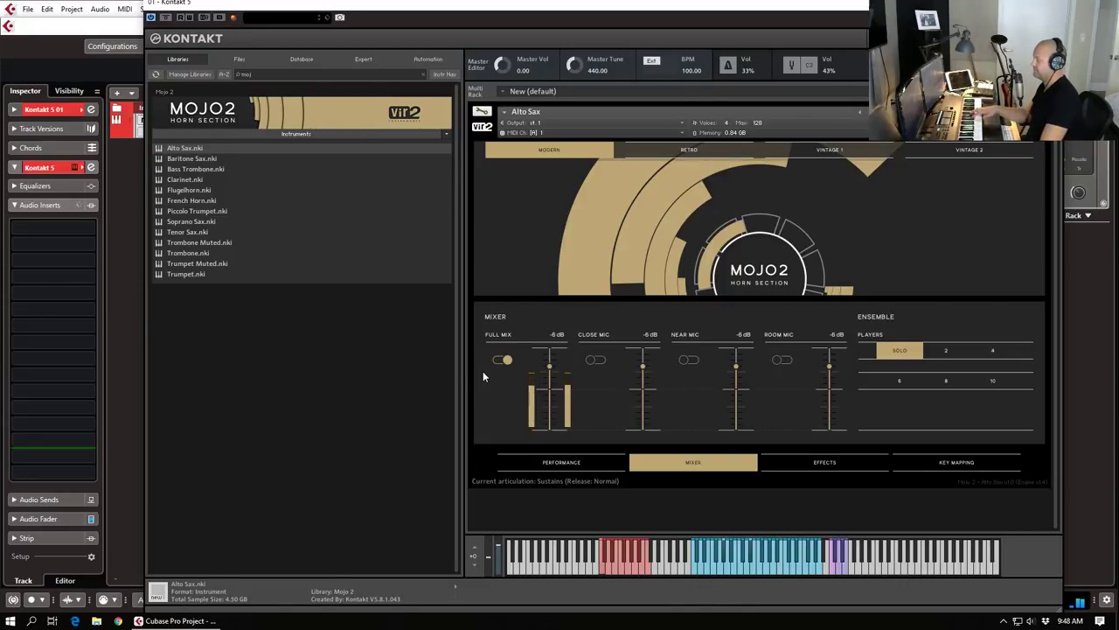
left_click(596, 360)
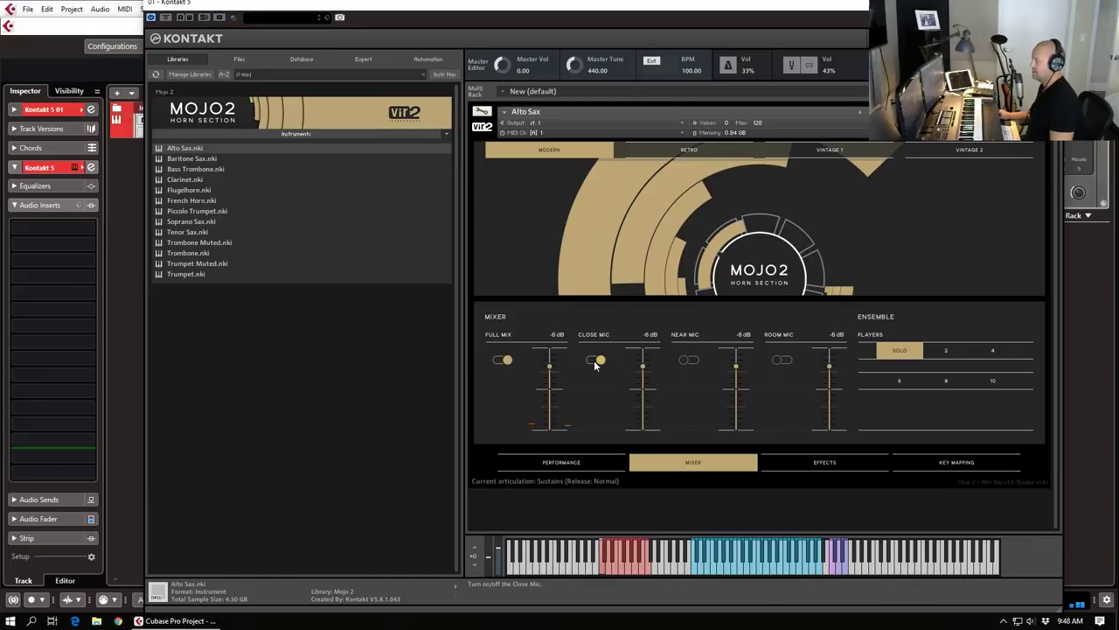
left_click(502, 360)
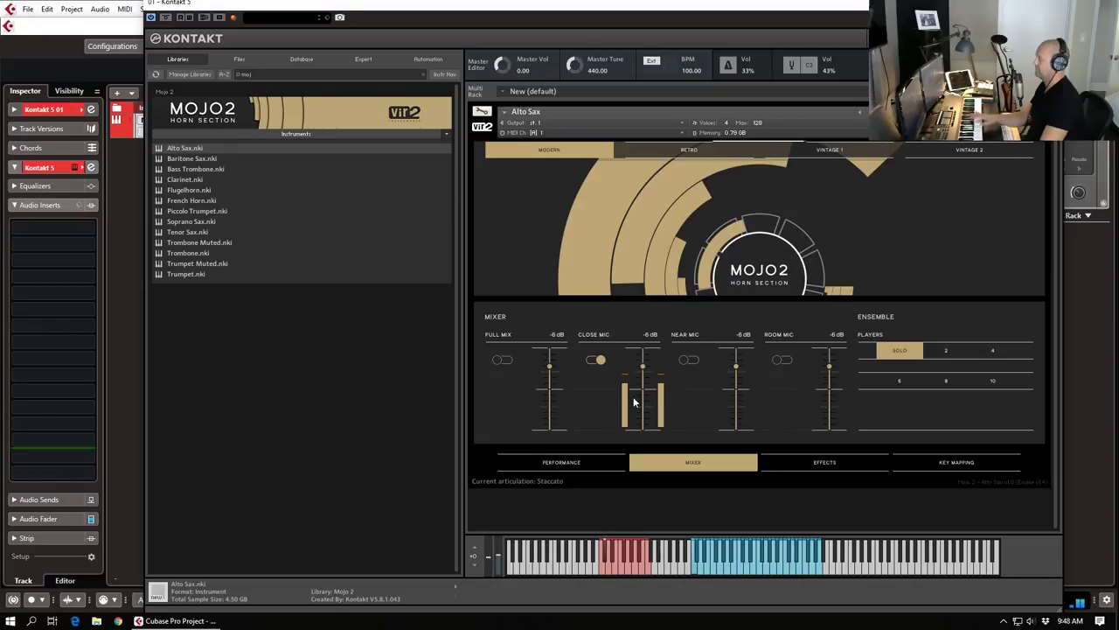
Step: Enable the Near Mic, Room Mic and Full Mix channels, trying the Close Mic at -inf dB and resetting it to -6 dB
left_click(691, 359)
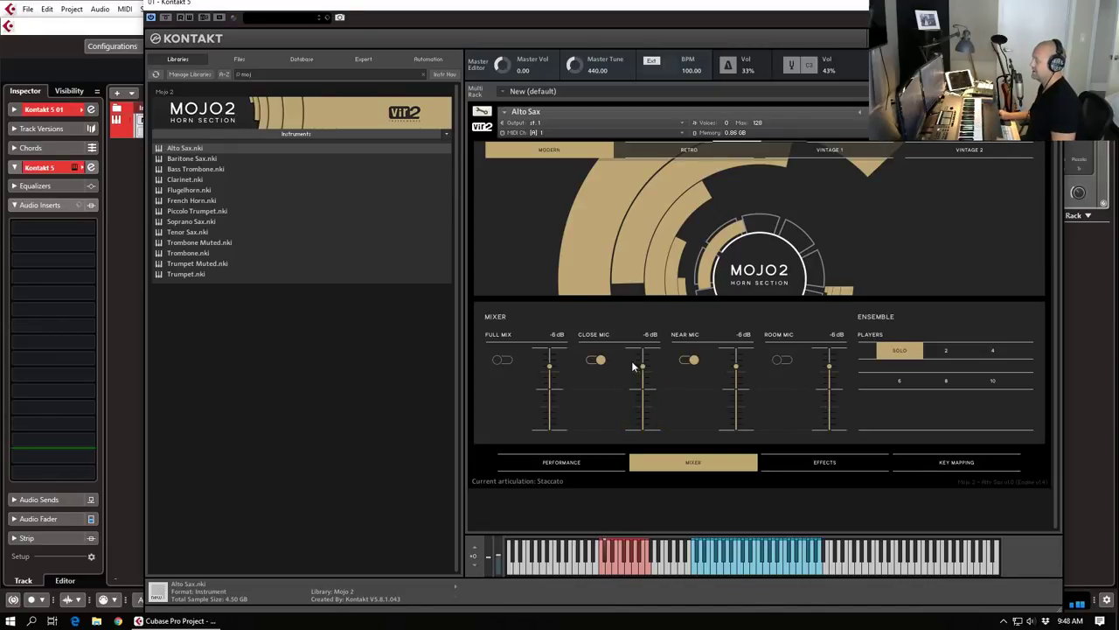
left_click_drag(642, 365, 642, 477)
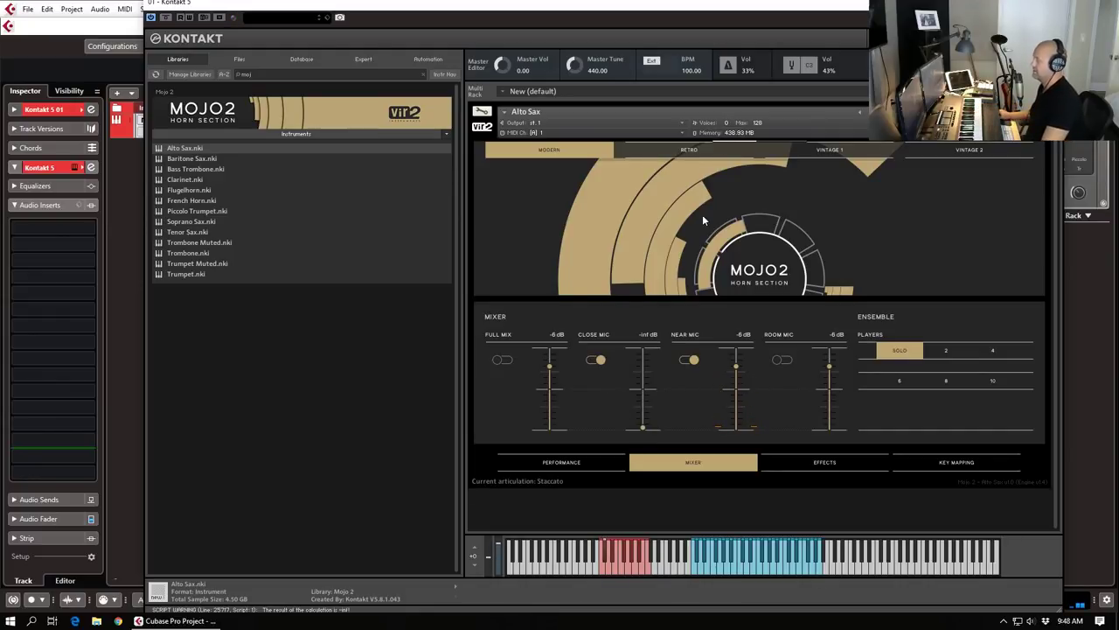
left_click(645, 430, "ctrl")
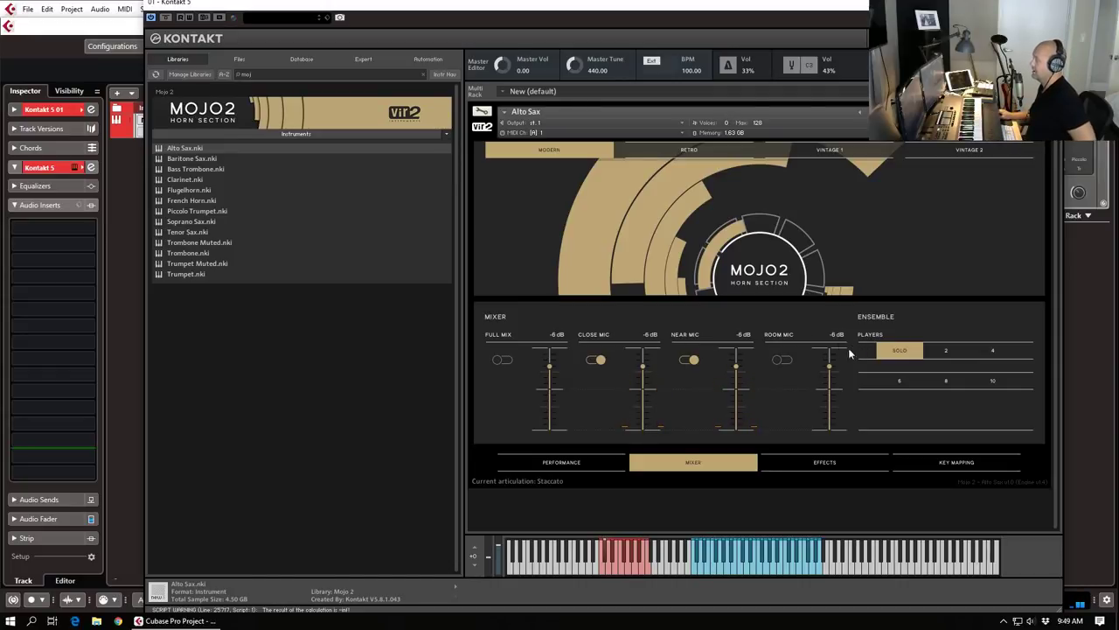
left_click(784, 359)
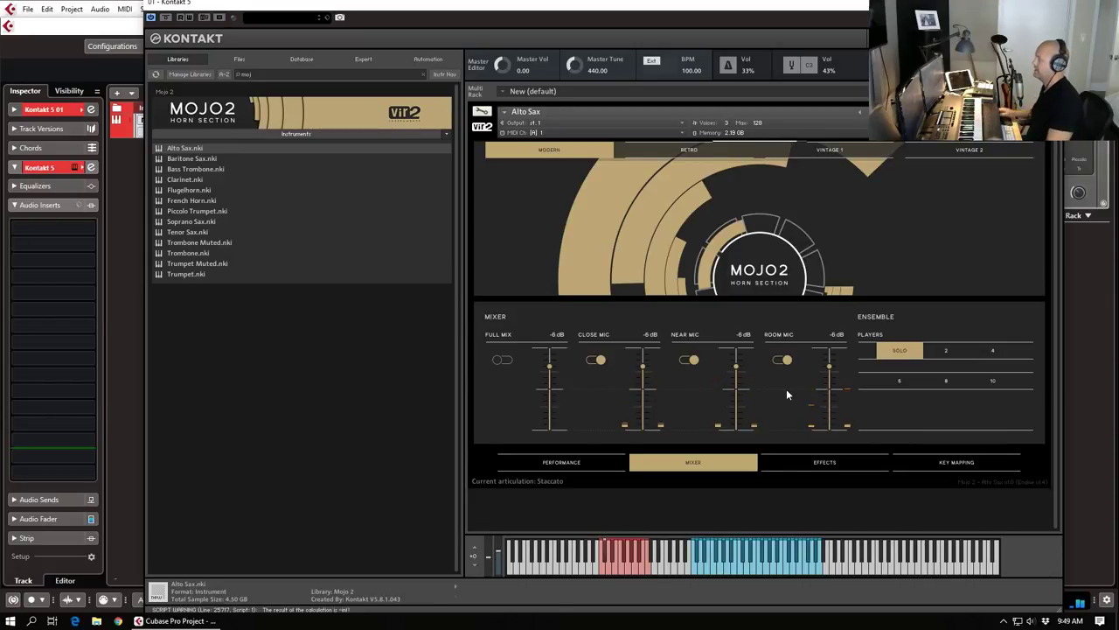
left_click(508, 361)
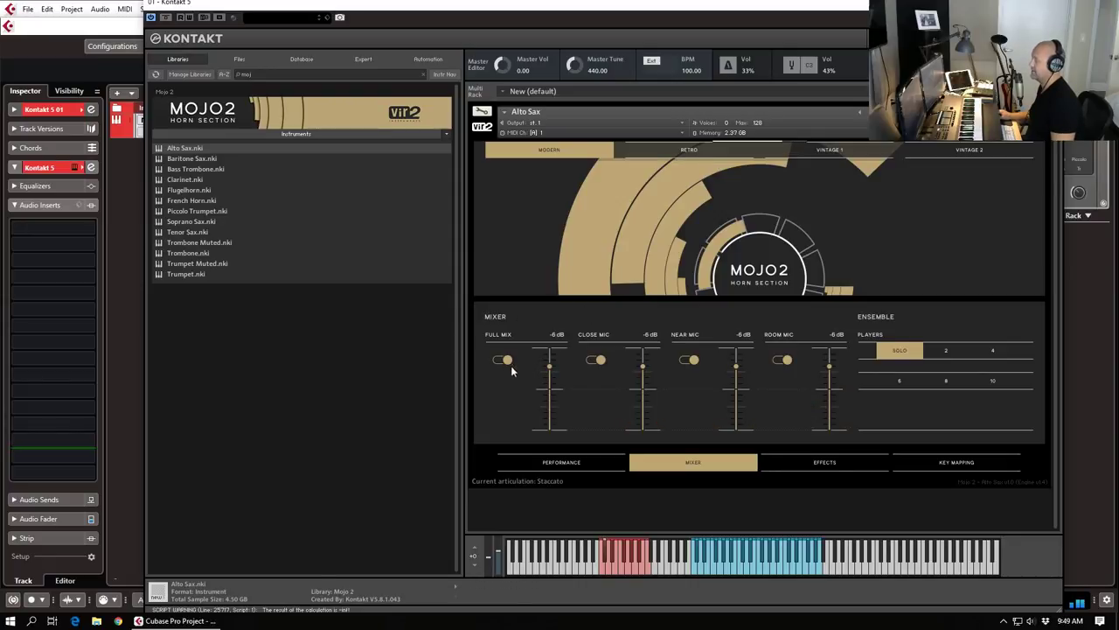
Step: Disable the Close Mic, Near Mic and Room Mic channels in the Alto Sax mixer
left_click(592, 360)
left_click(689, 360)
left_click(782, 359)
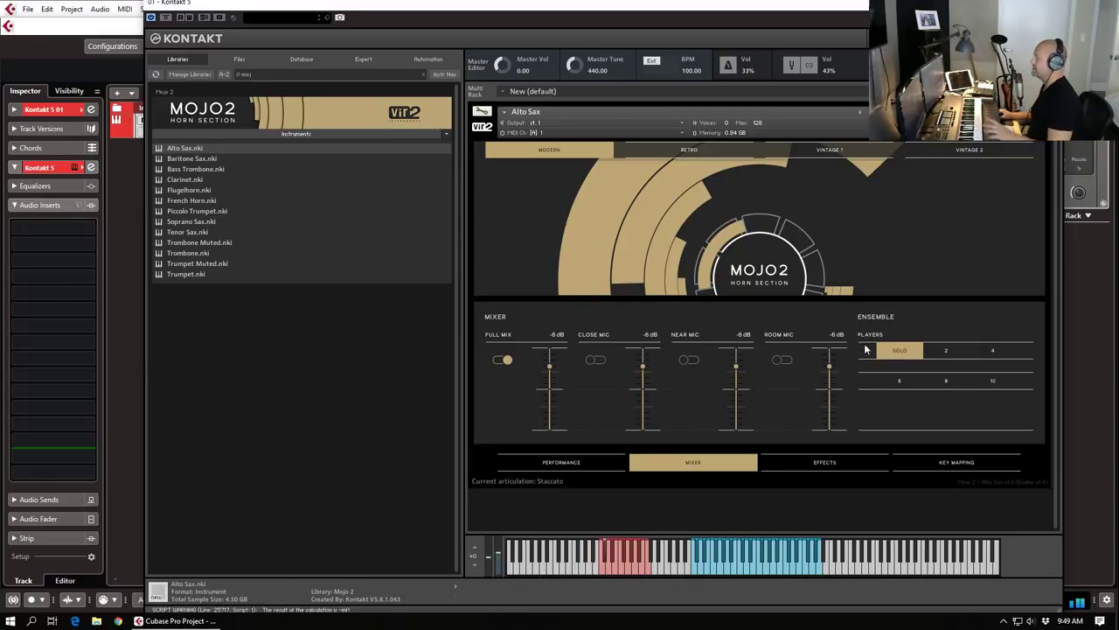
Step: Set the Alto Sax ensemble to 2 players and try a narrow and a wider Stereo Spread
left_click(948, 355)
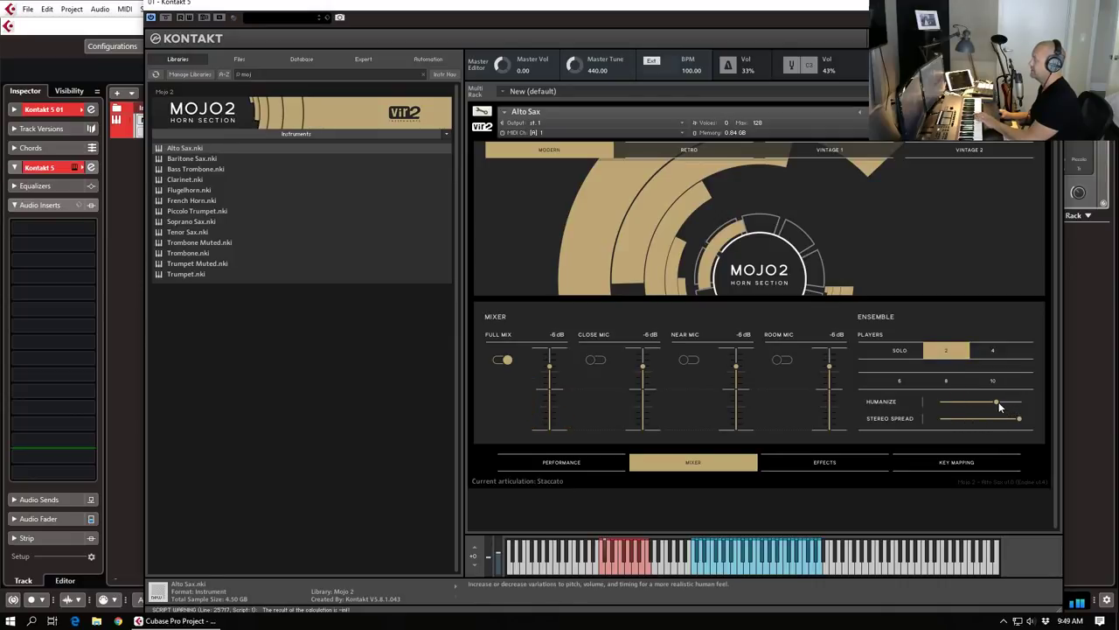
left_click_drag(983, 407, 834, 430)
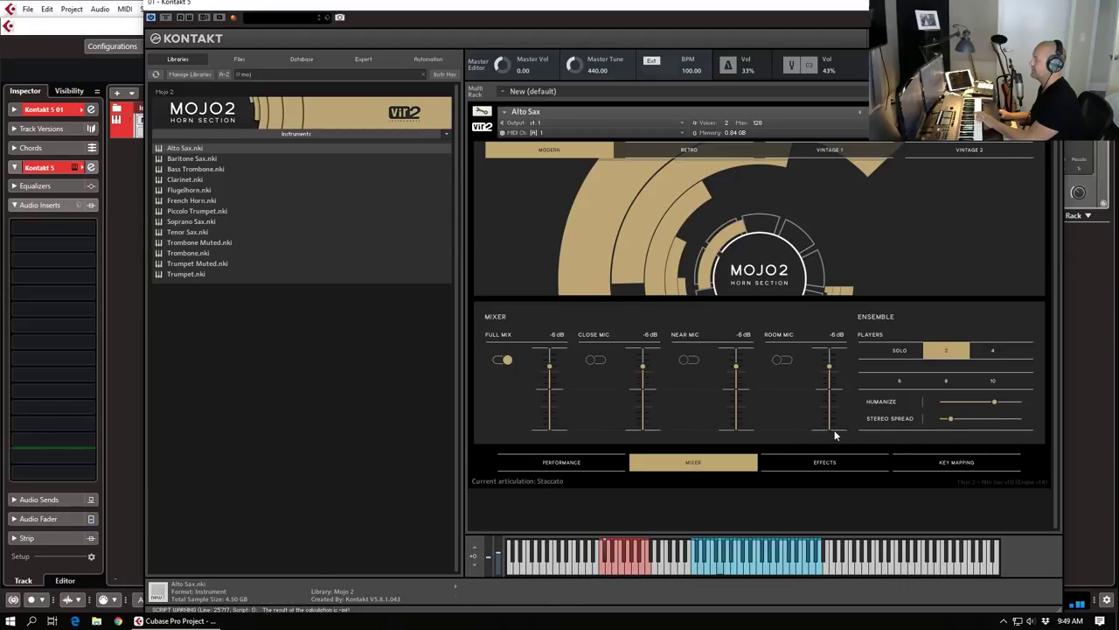
left_click_drag(944, 433, 1077, 425)
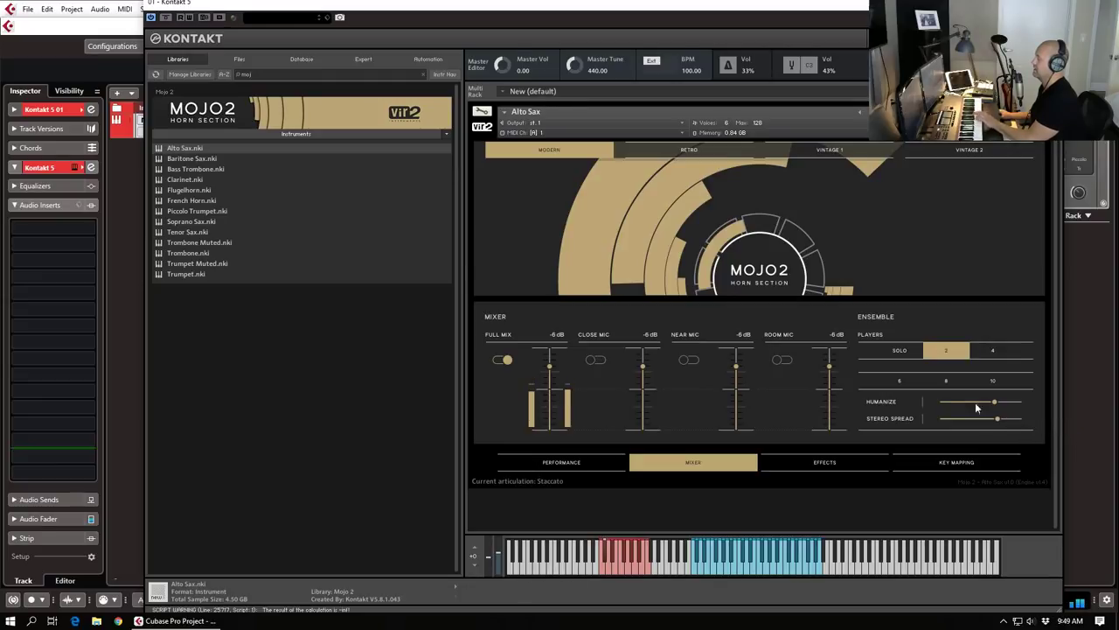
Step: Try the ensemble with 4, 6, 8 and 10 players, compare 10 players with Solo, and return it to Solo
left_click(992, 352)
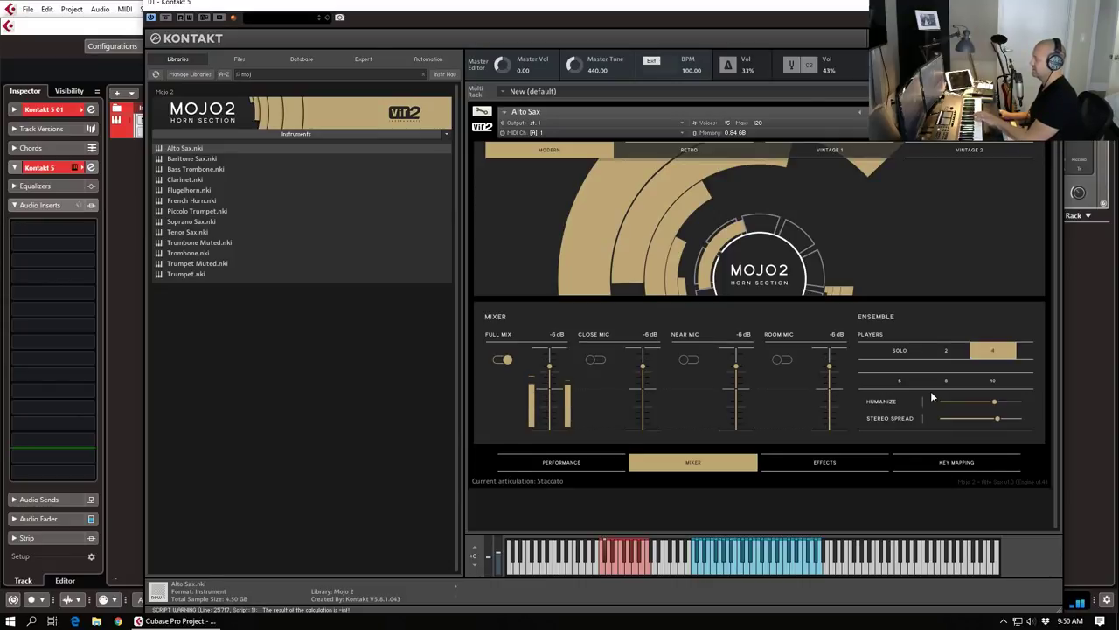
left_click(903, 384)
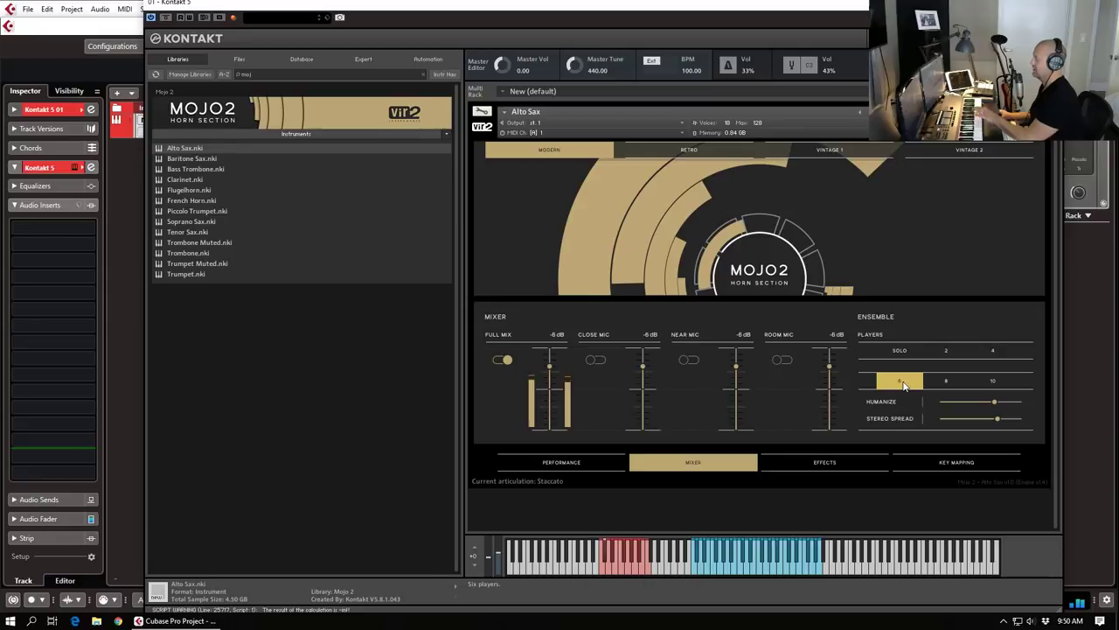
left_click(945, 380)
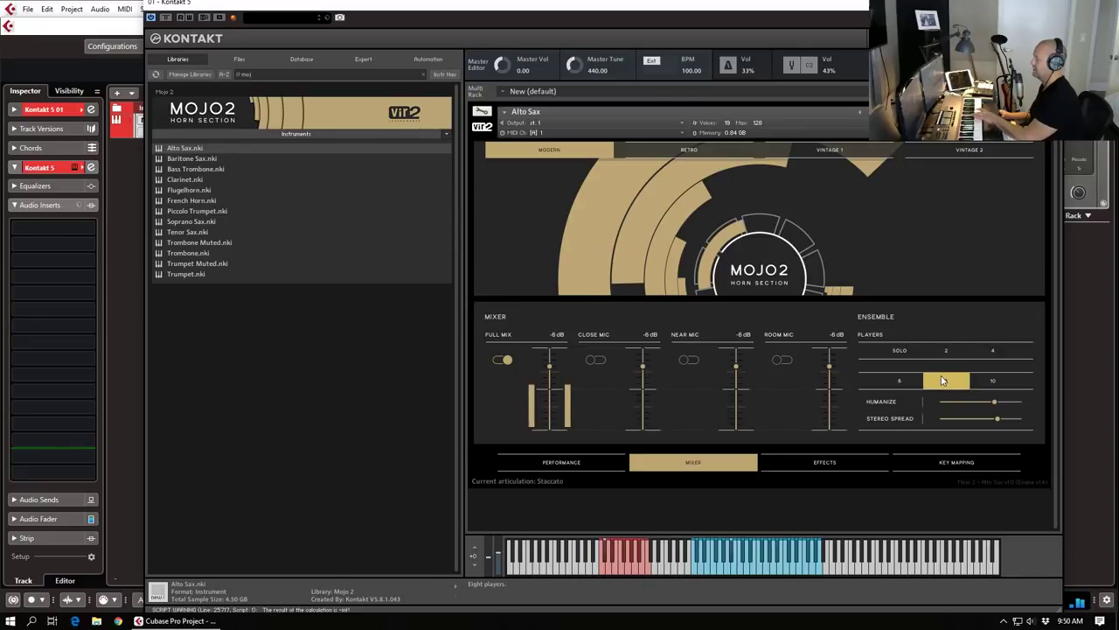
left_click(992, 382)
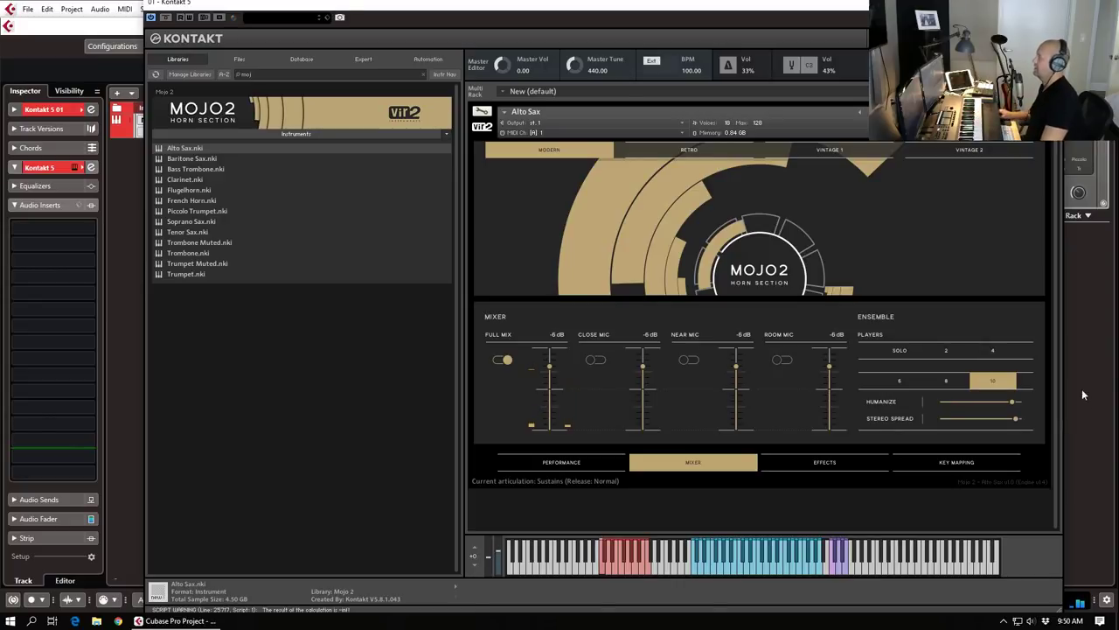
left_click(903, 350)
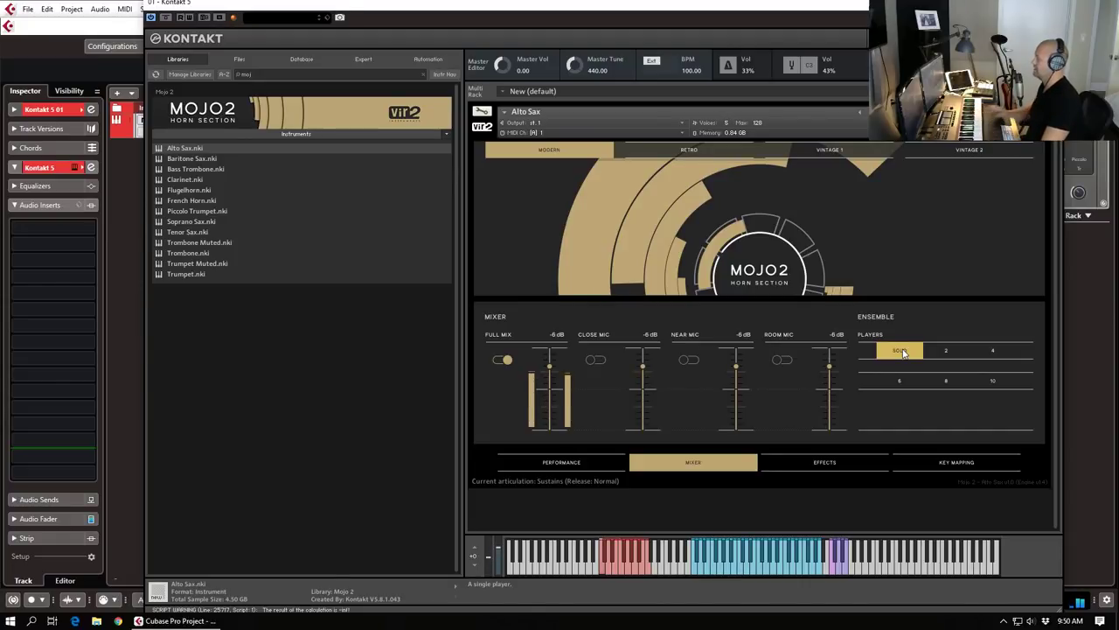
left_click(994, 382)
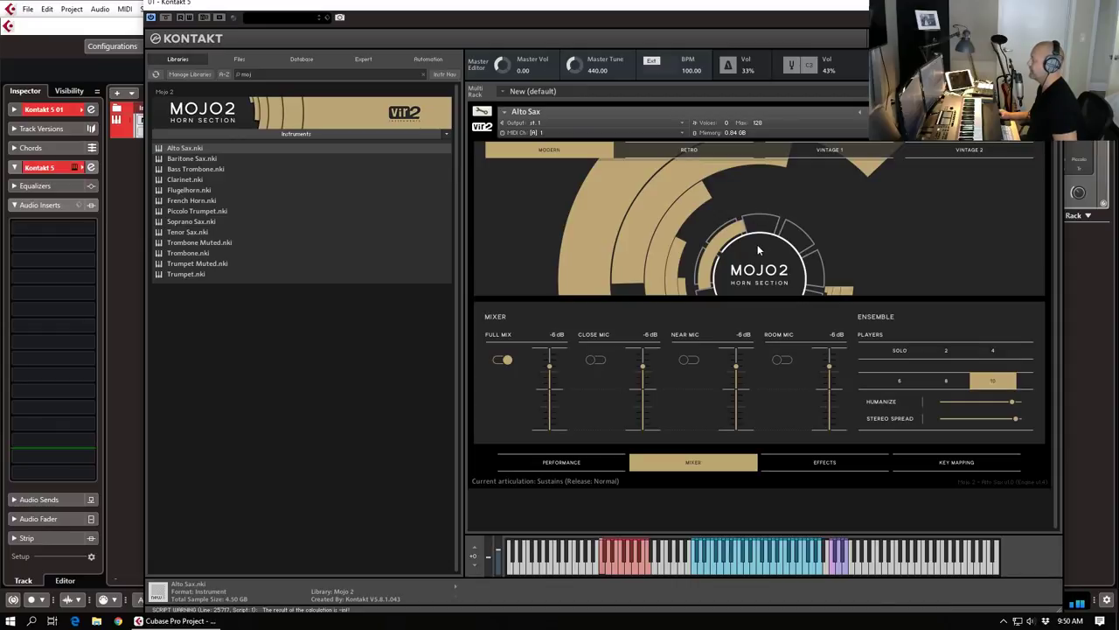
left_click(899, 350)
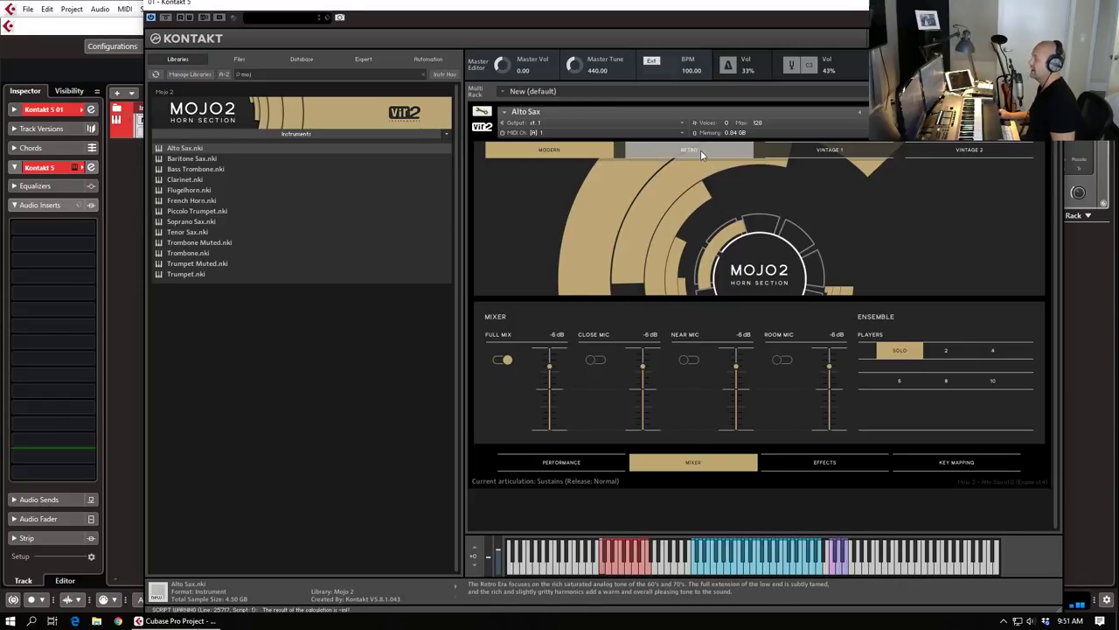
Step: Examine the Alto Sax's EQ and Delay effect controls and its articulation key mapping
left_click(857, 462)
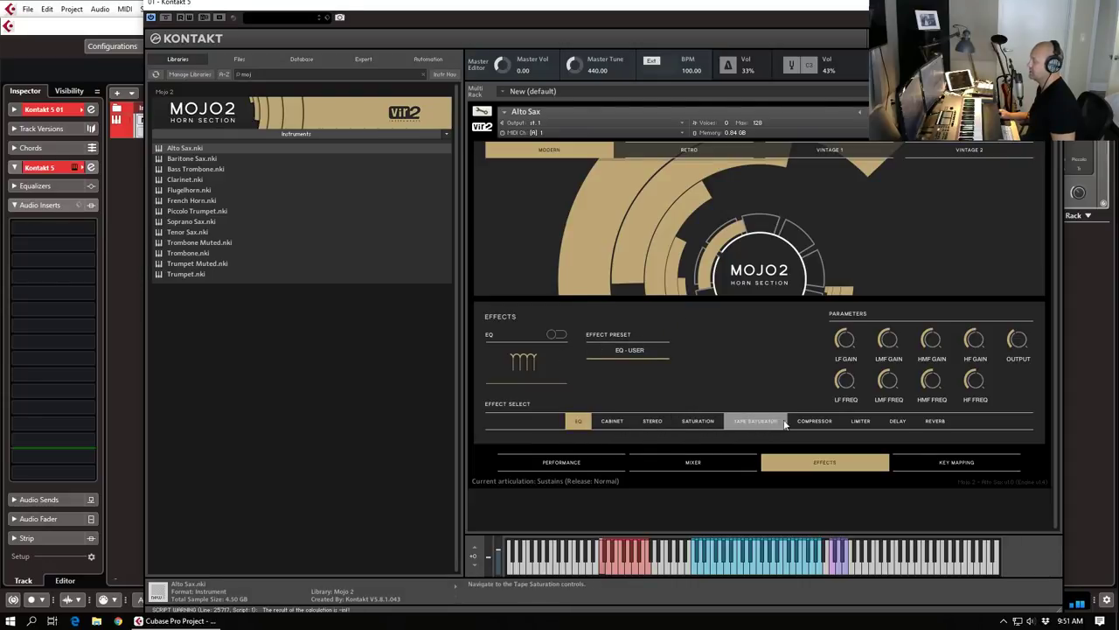
left_click(900, 423)
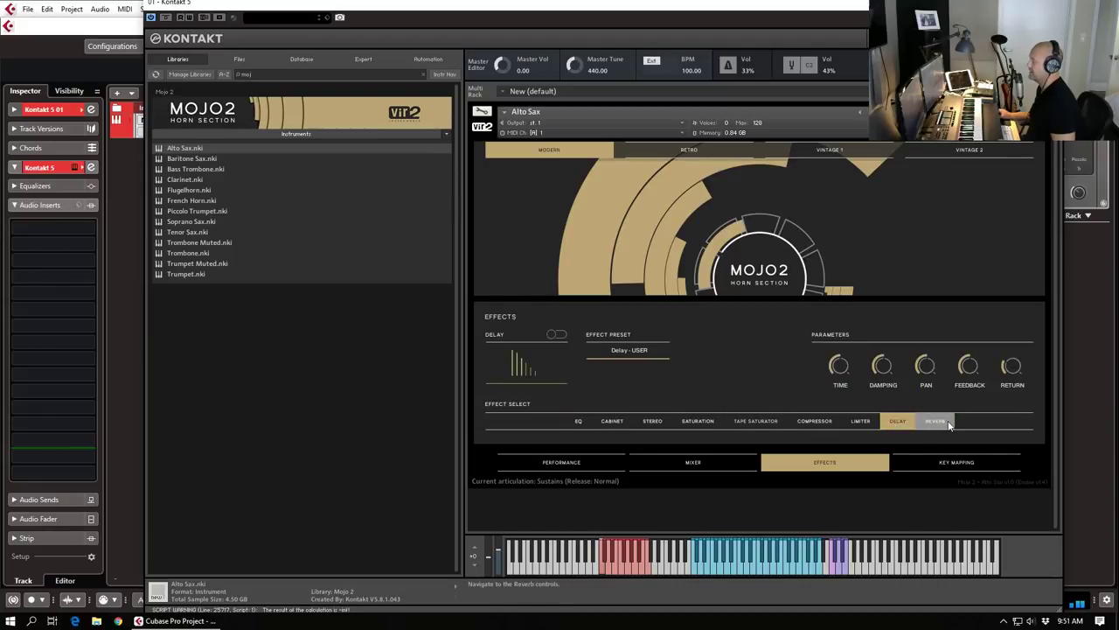
left_click(578, 420)
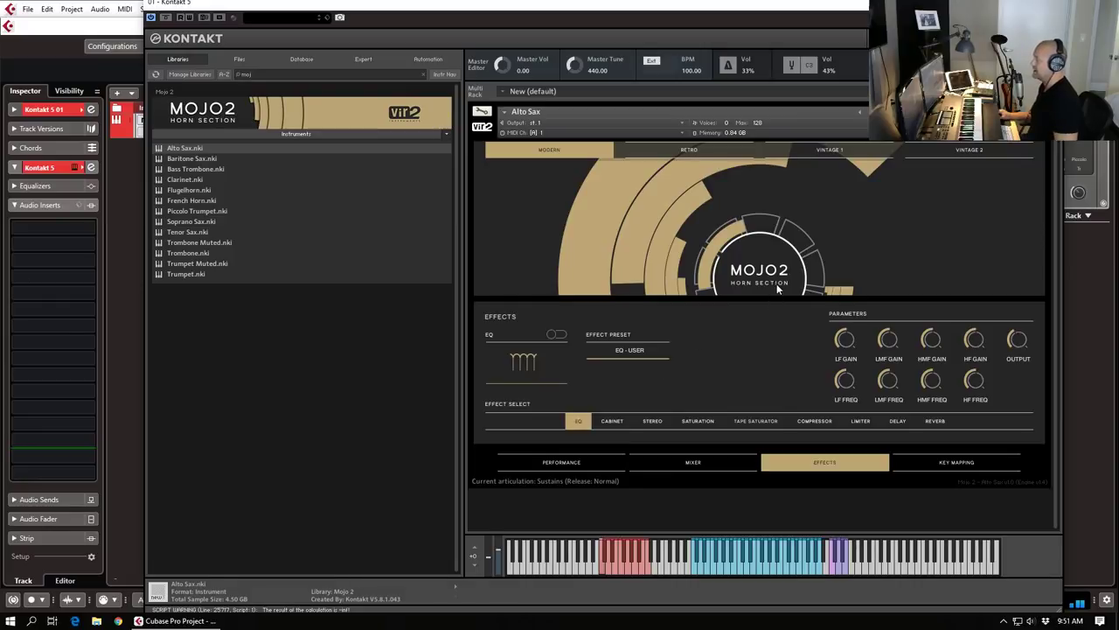
left_click(957, 462)
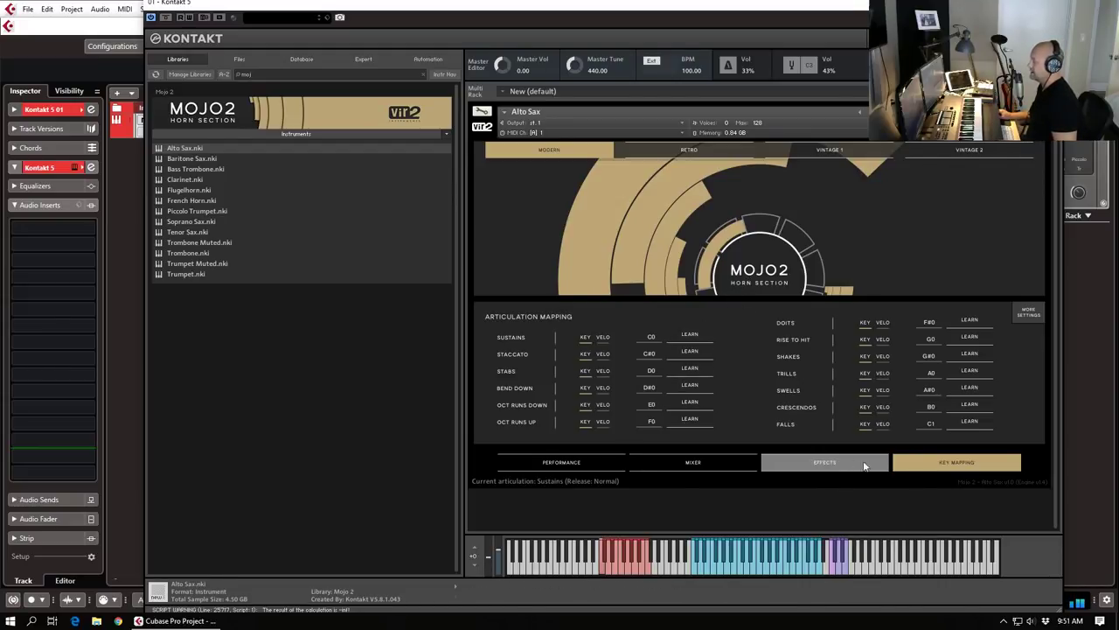
Step: Return to the performance controls and try the Retro, Vintage 1 and Vintage 2 era tones on the Alto Sax
left_click(531, 468)
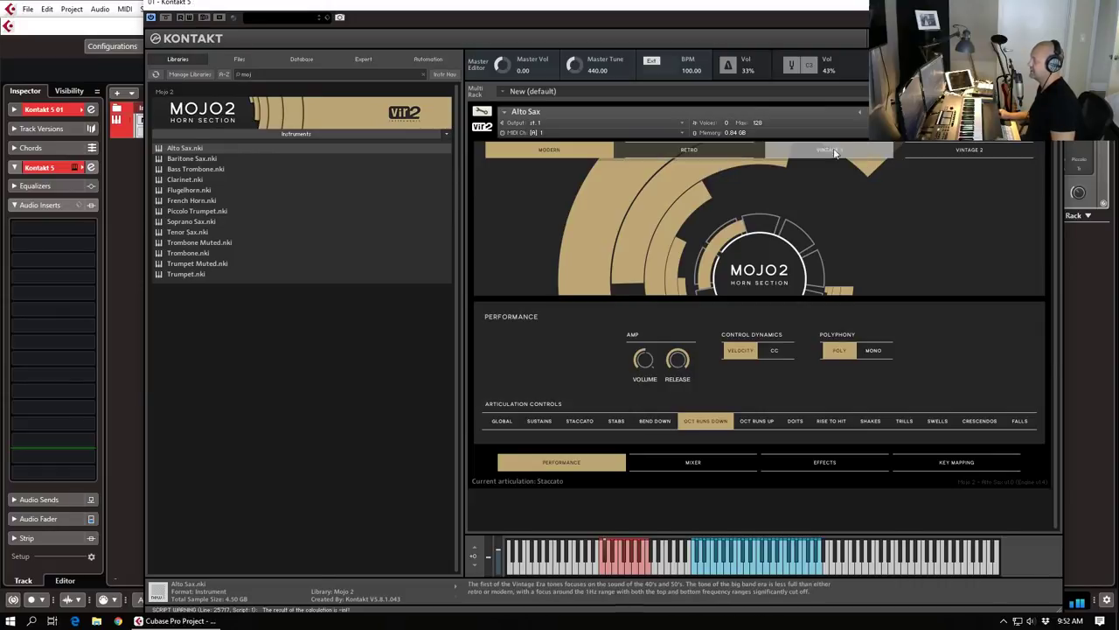
left_click(671, 151)
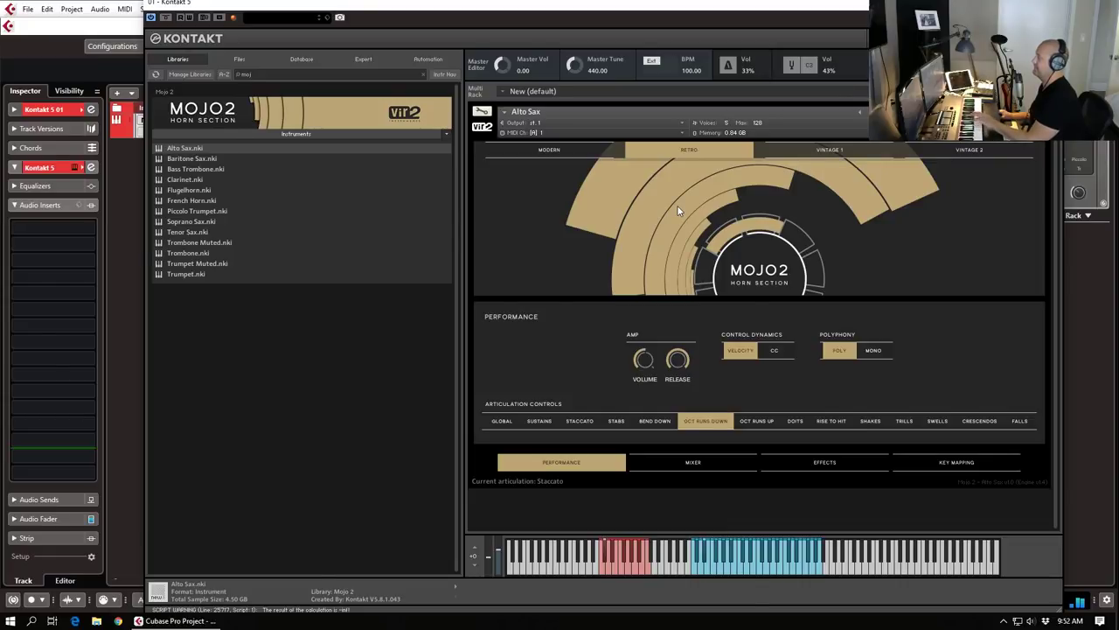
left_click(856, 154)
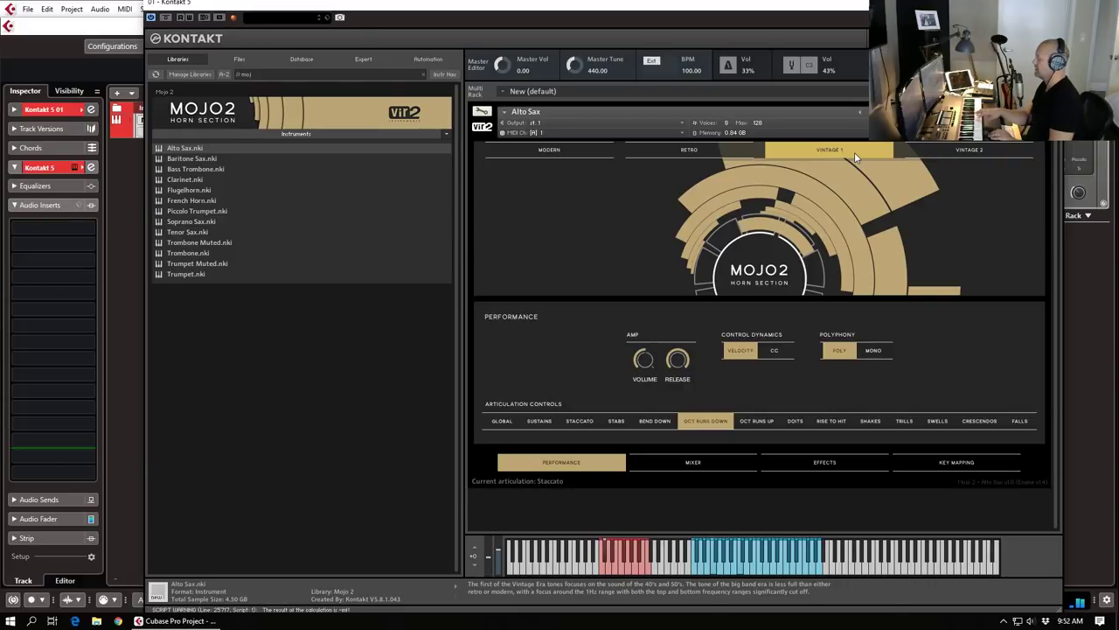
left_click(969, 150)
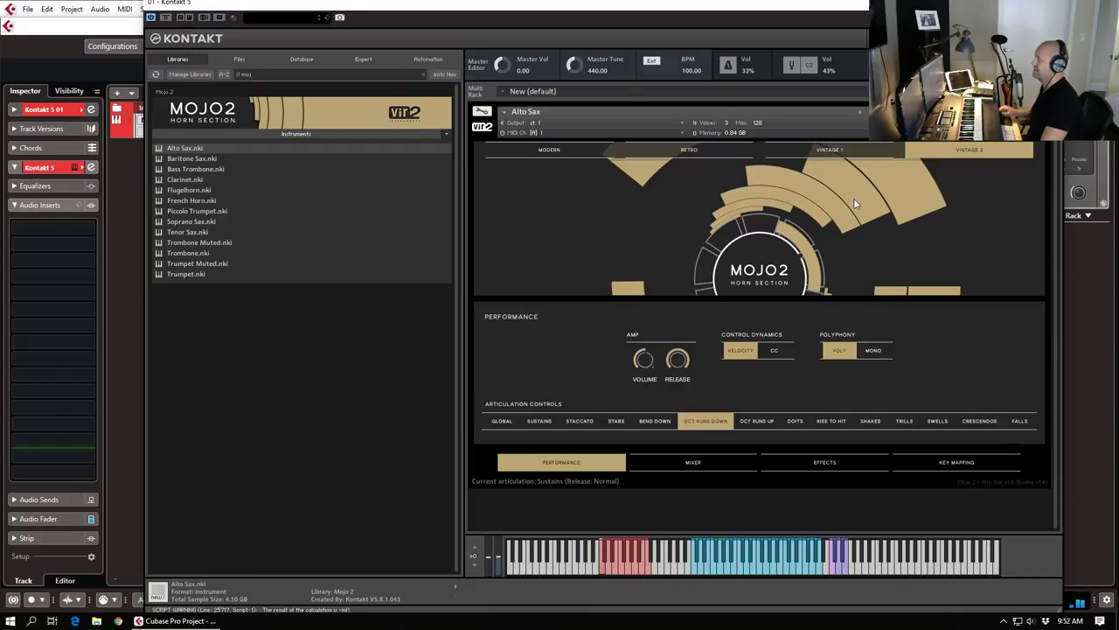
Step: Enable Legato Mode for the Alto Sax's sustains and set the era tone to Modern
left_click(541, 422)
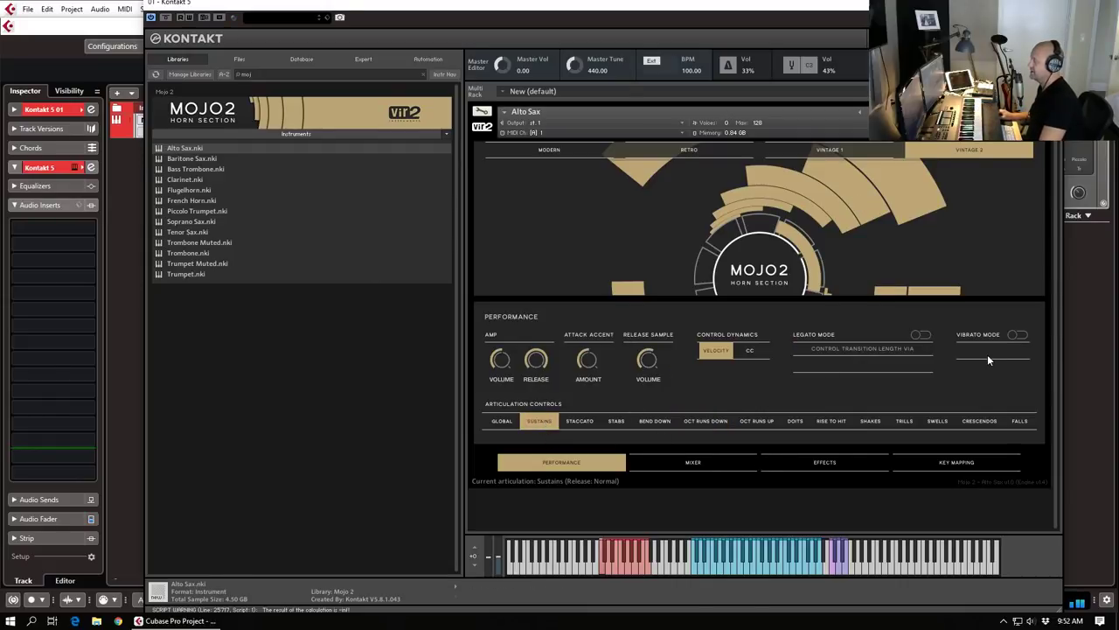
left_click(920, 335)
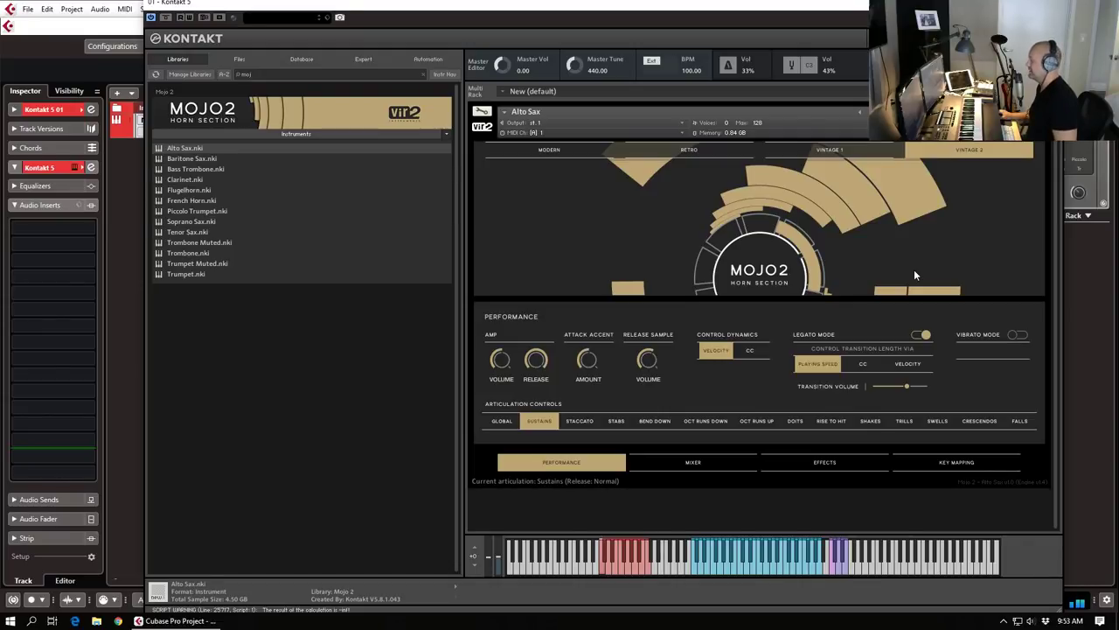
left_click(578, 154)
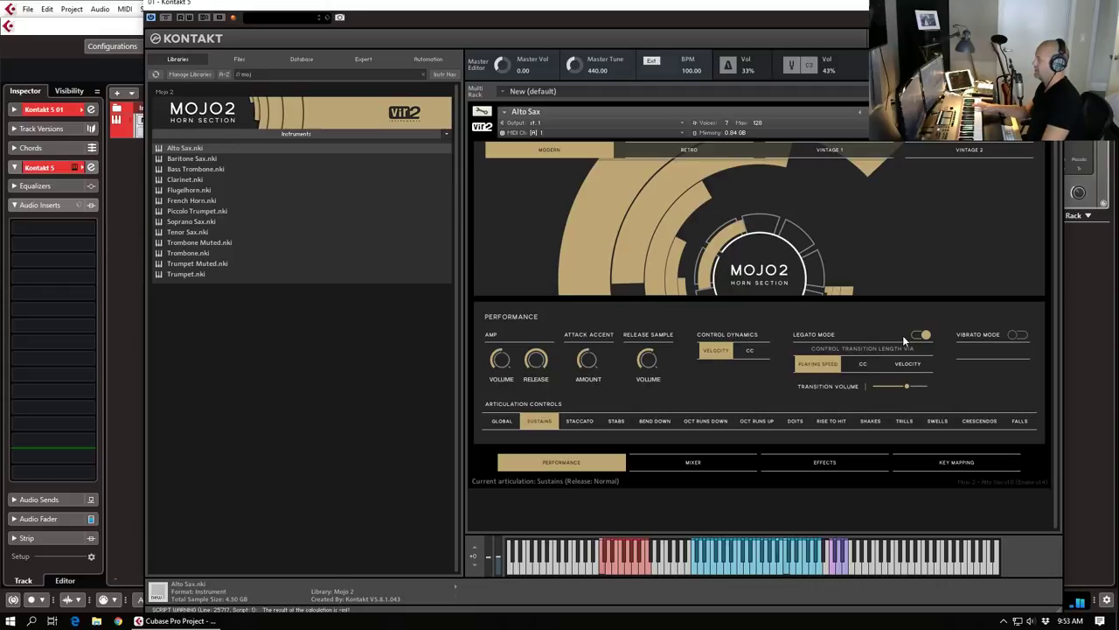
Step: Try Real and Simulated vibrato on the sustains, adjusting the simulated vibrato, and turn Vibrato Mode off
left_click(1015, 335)
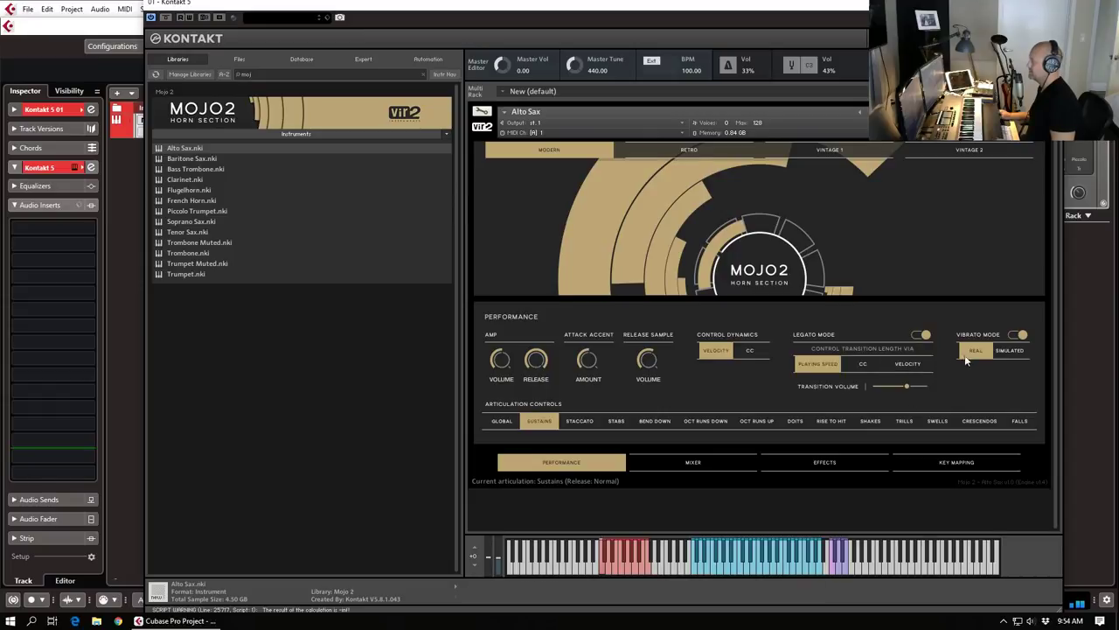
left_click(1009, 351)
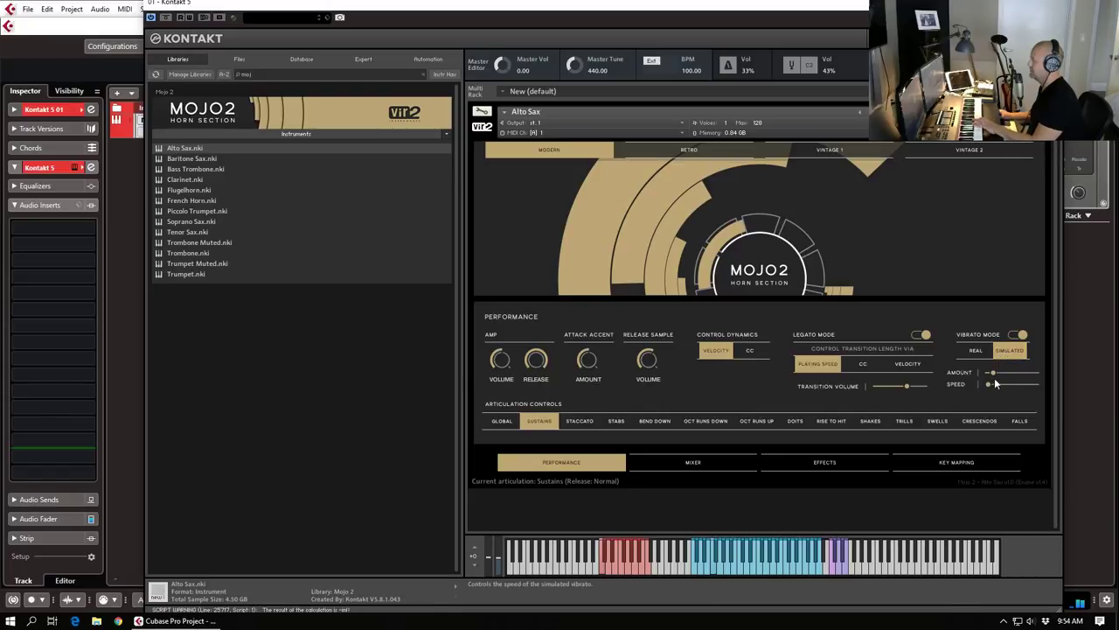
left_click_drag(1017, 374, 965, 376)
left_click(976, 350)
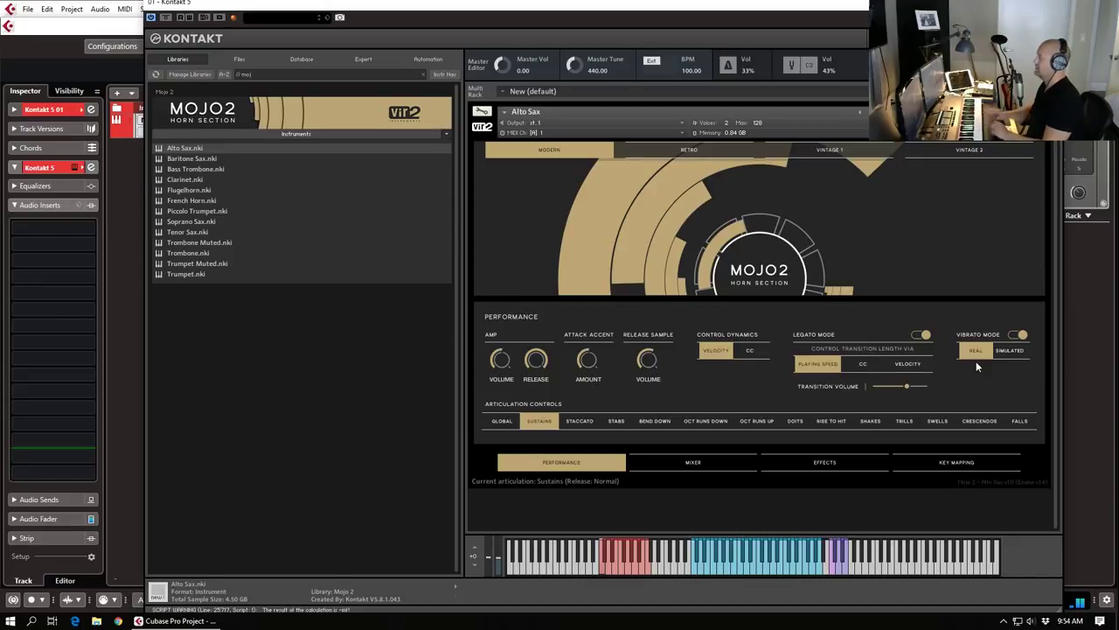
left_click(1018, 335)
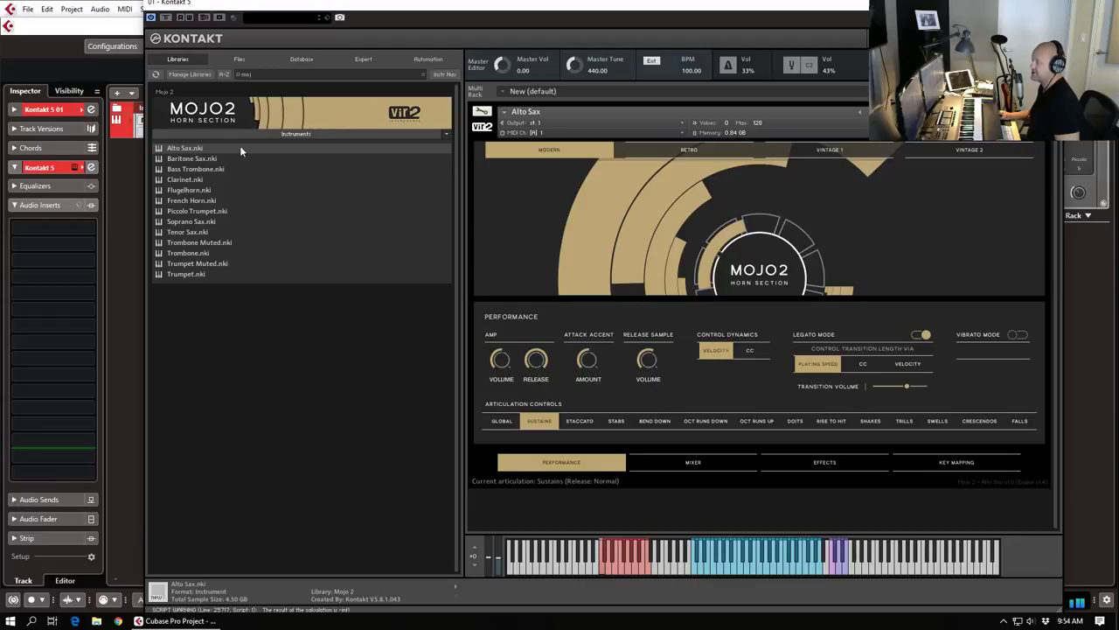
Step: Replace the Alto Sax with the Baritone Sax and save that instrument over Baritone Sax.nki in the library's Instruments folder
double_click(206, 157)
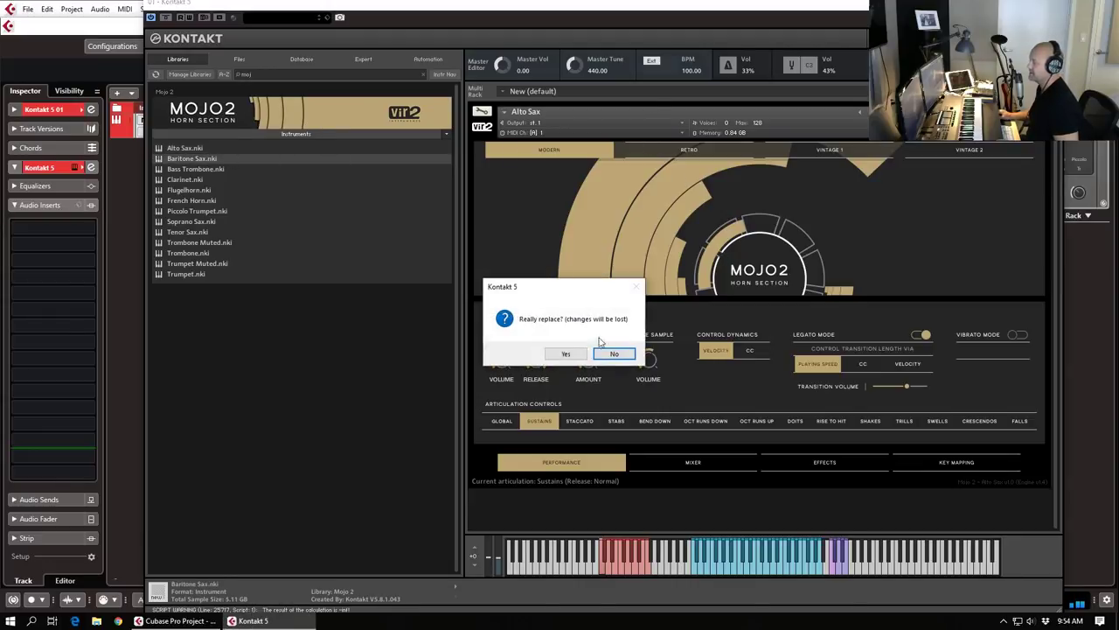
left_click(570, 353)
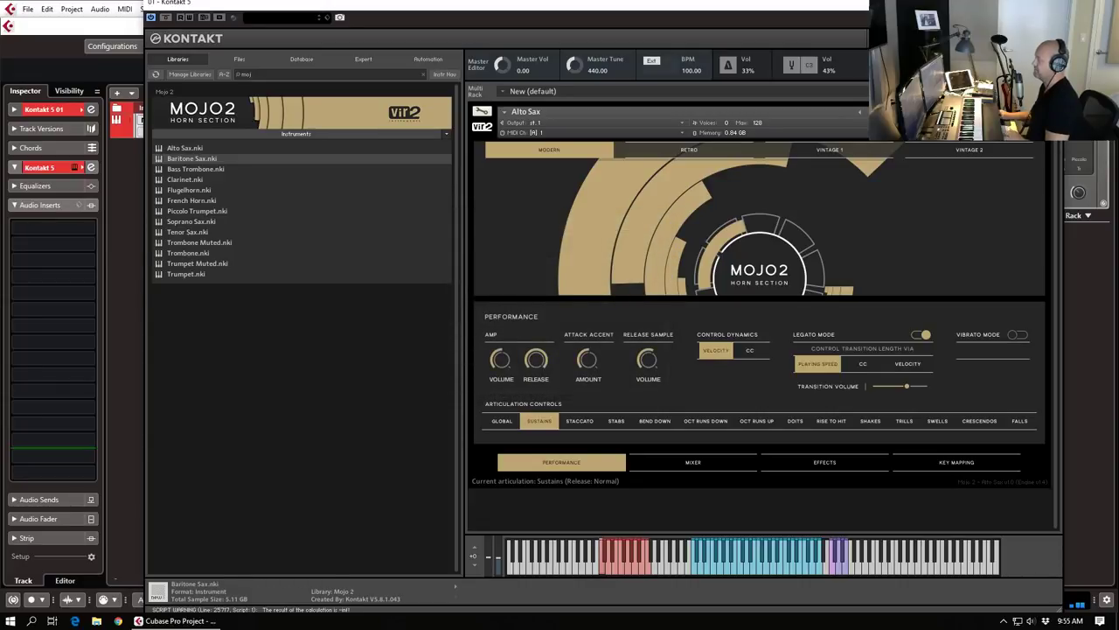
left_click(877, 38)
mouse_move(900, 128)
left_click(814, 128)
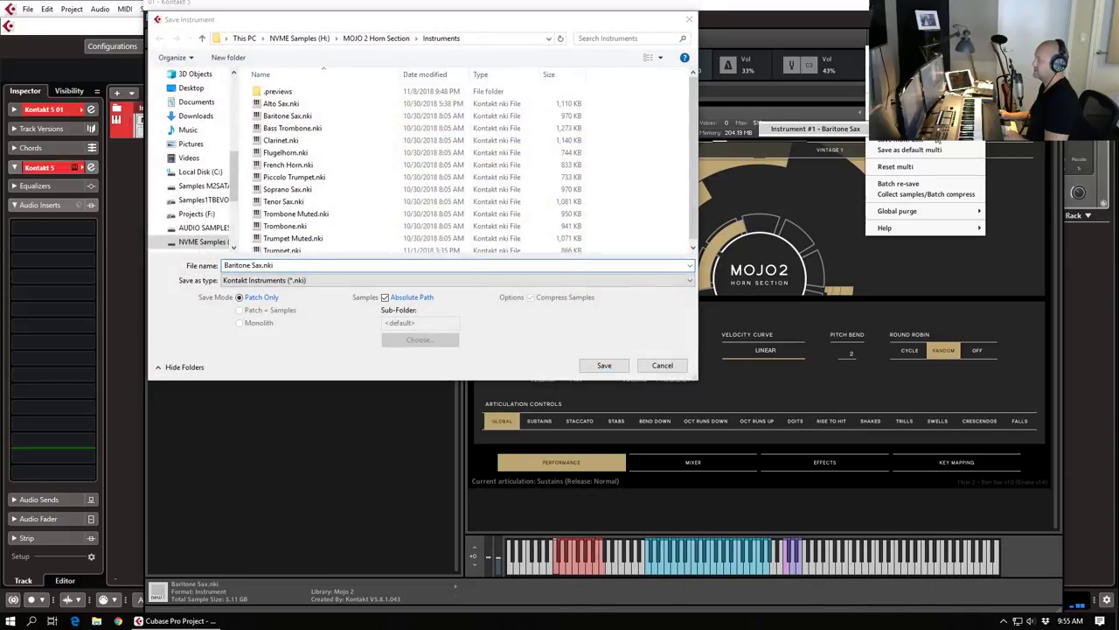
key("Return")
left_click(588, 312)
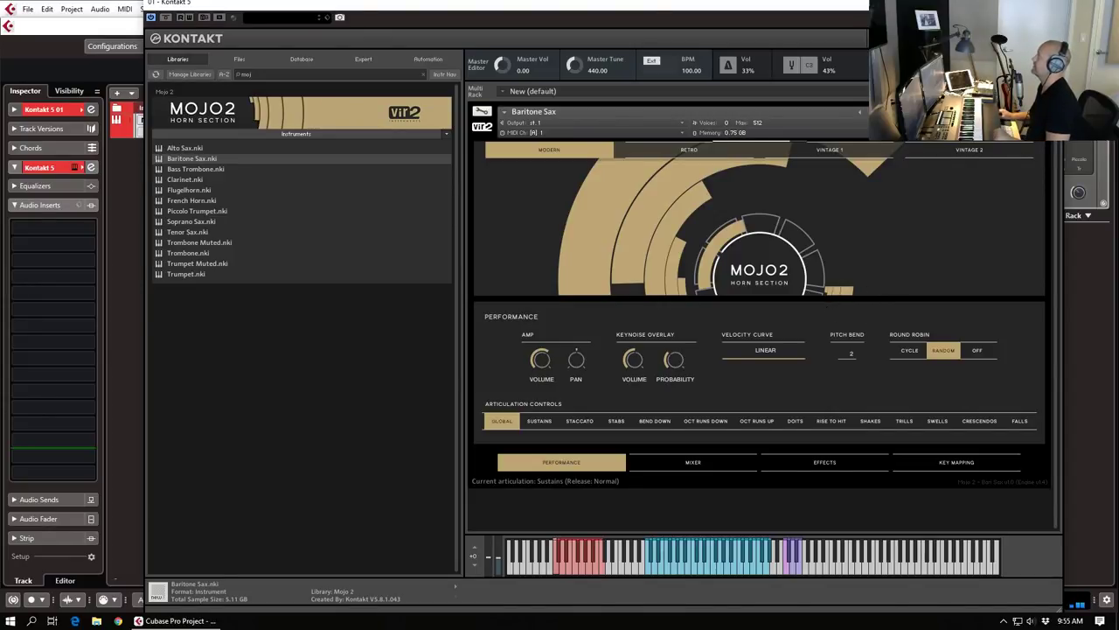
left_click(1052, 2)
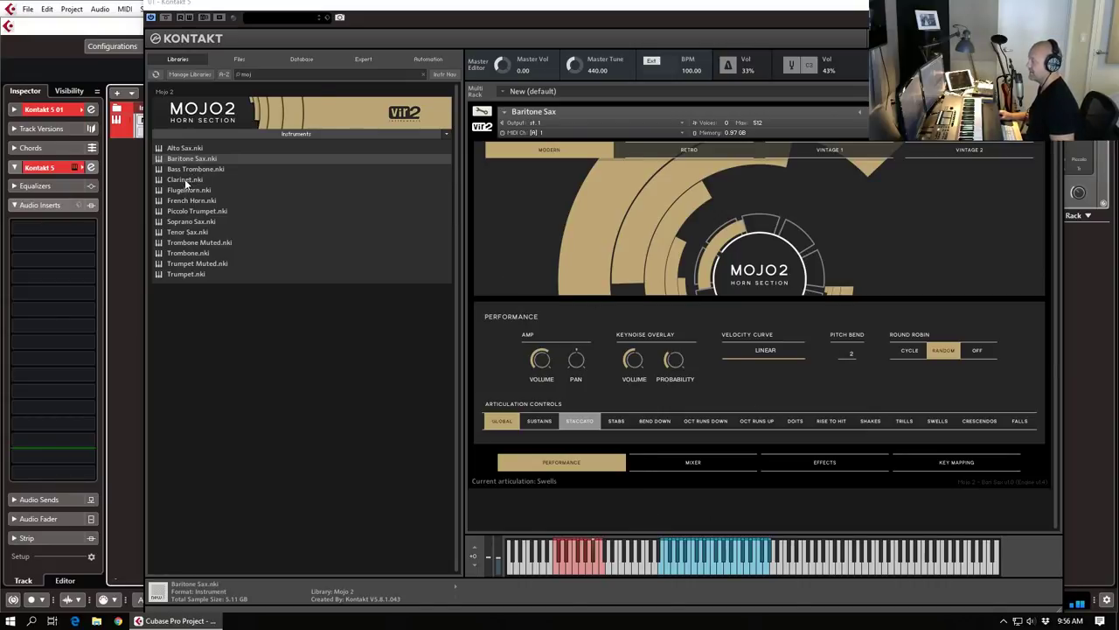
Step: Load the Bass Trombone in place of the Baritone Sax and set its ensemble to 4 players
left_click_drag(184, 172, 656, 301)
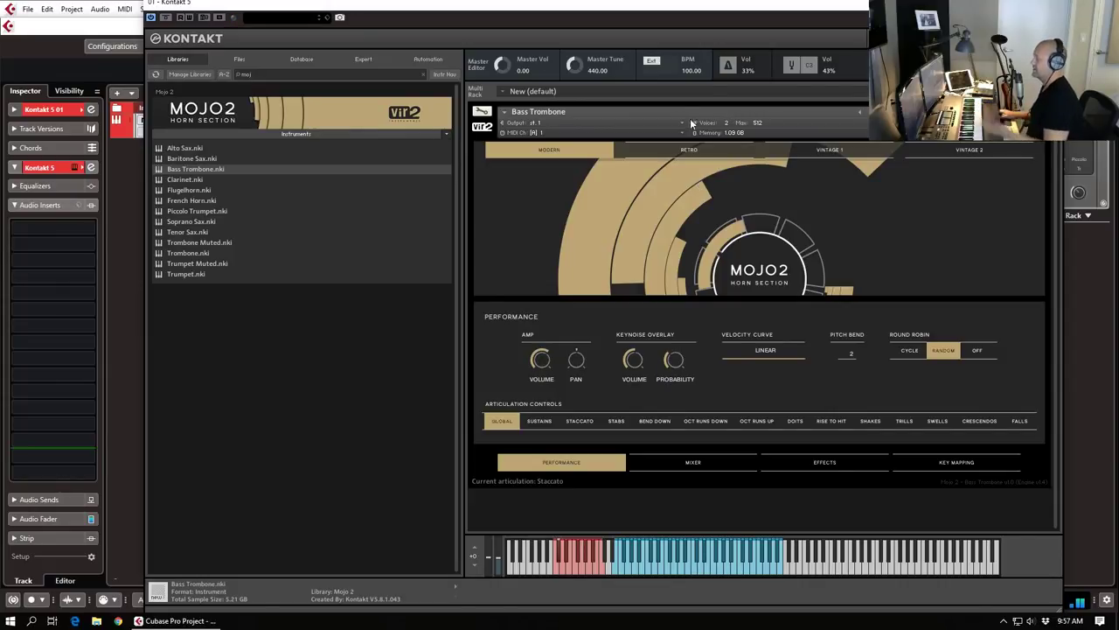
left_click(722, 467)
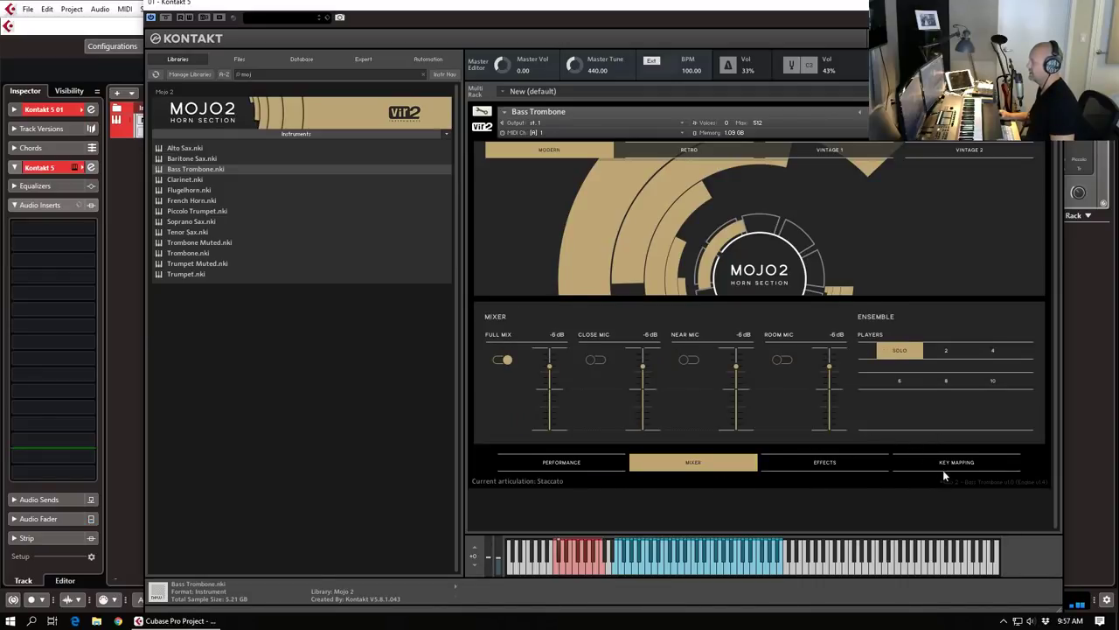
left_click(994, 352)
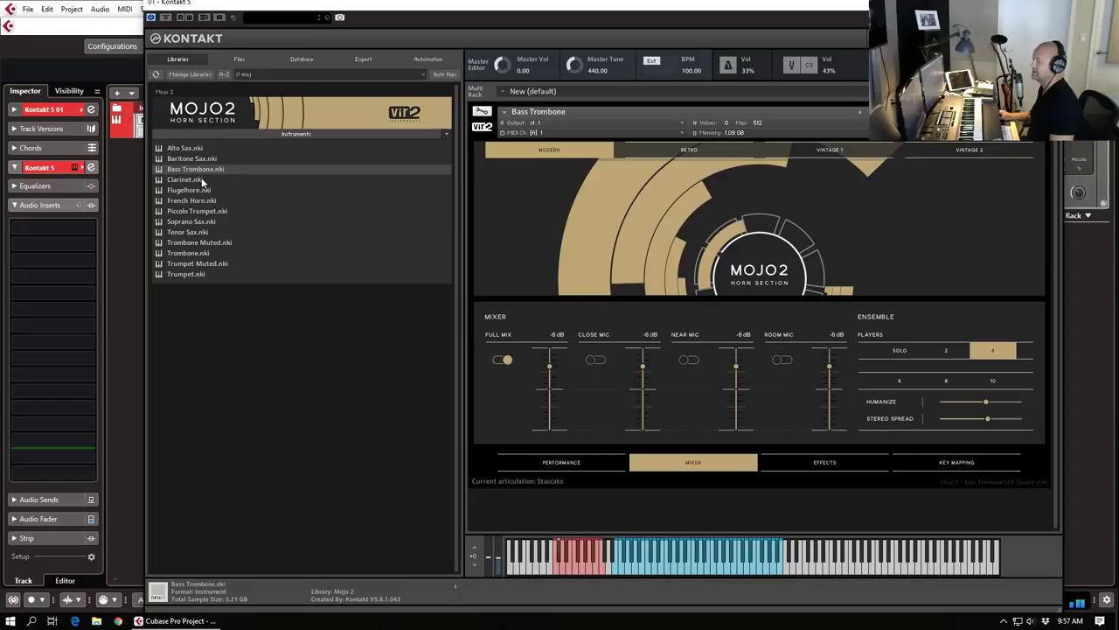
Step: Replace the Bass Trombone with the Clarinet, enable Legato Mode for its sustains, and try CC dynamics before returning to Velocity
double_click(262, 177)
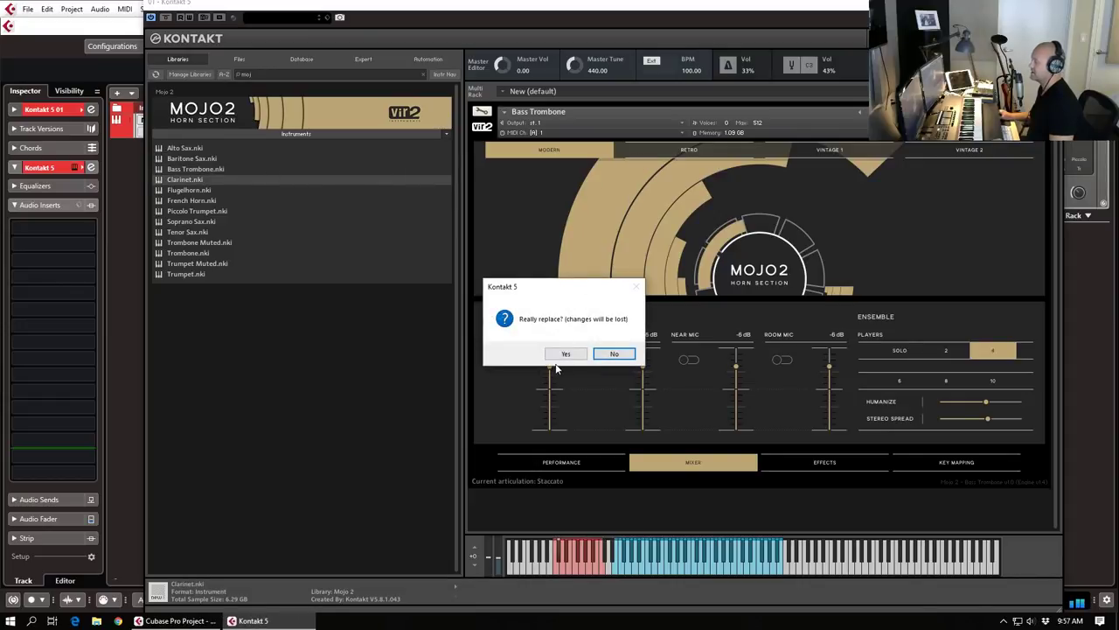
left_click(566, 354)
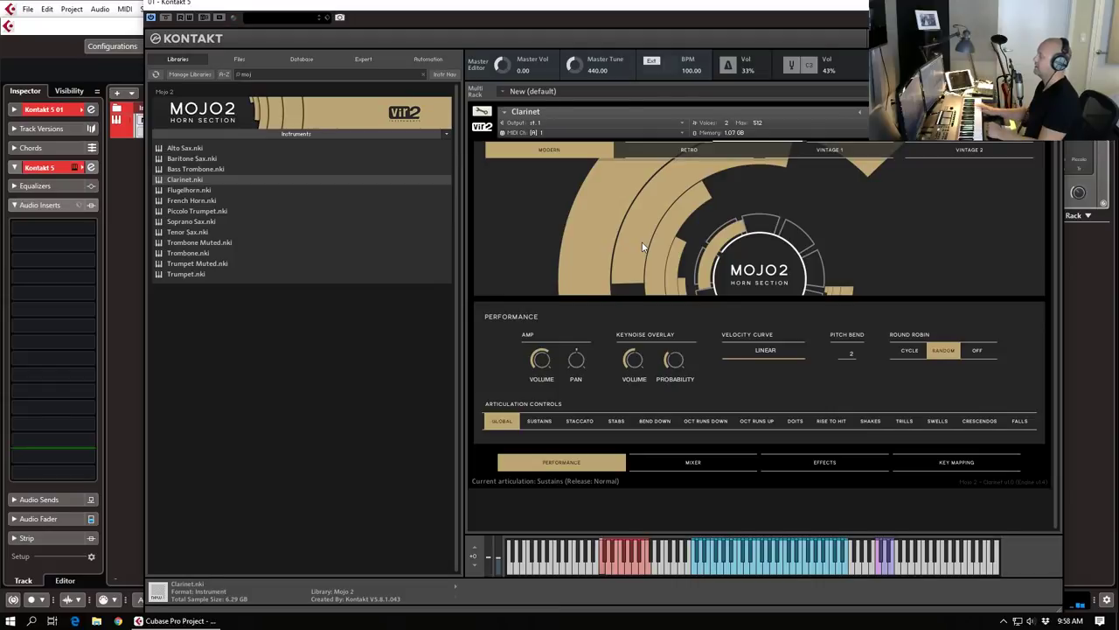
left_click(539, 423)
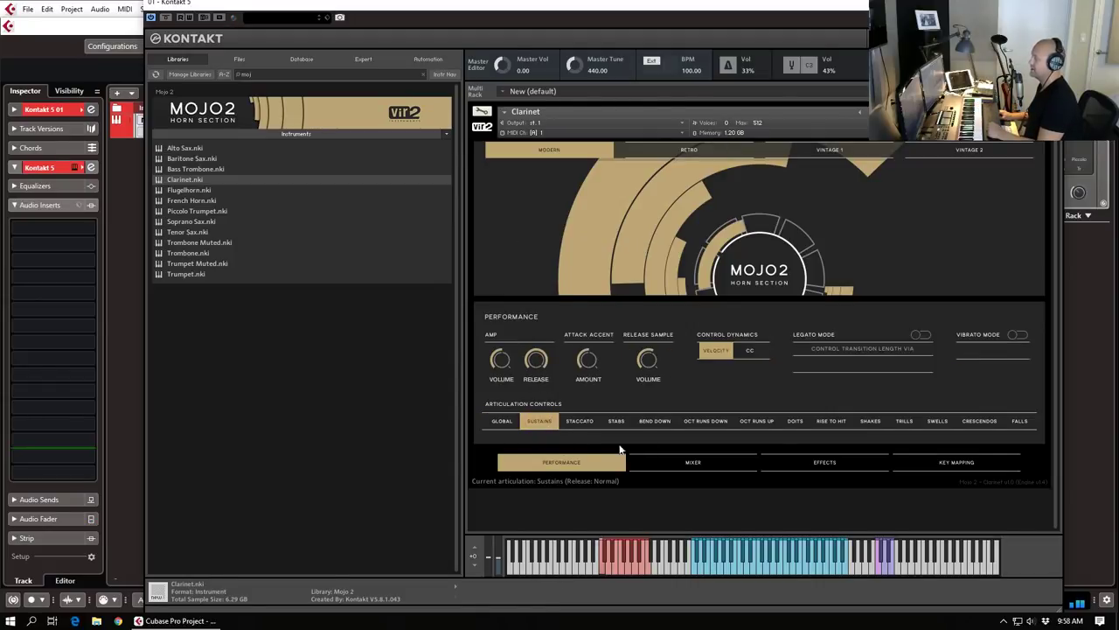
left_click(748, 350)
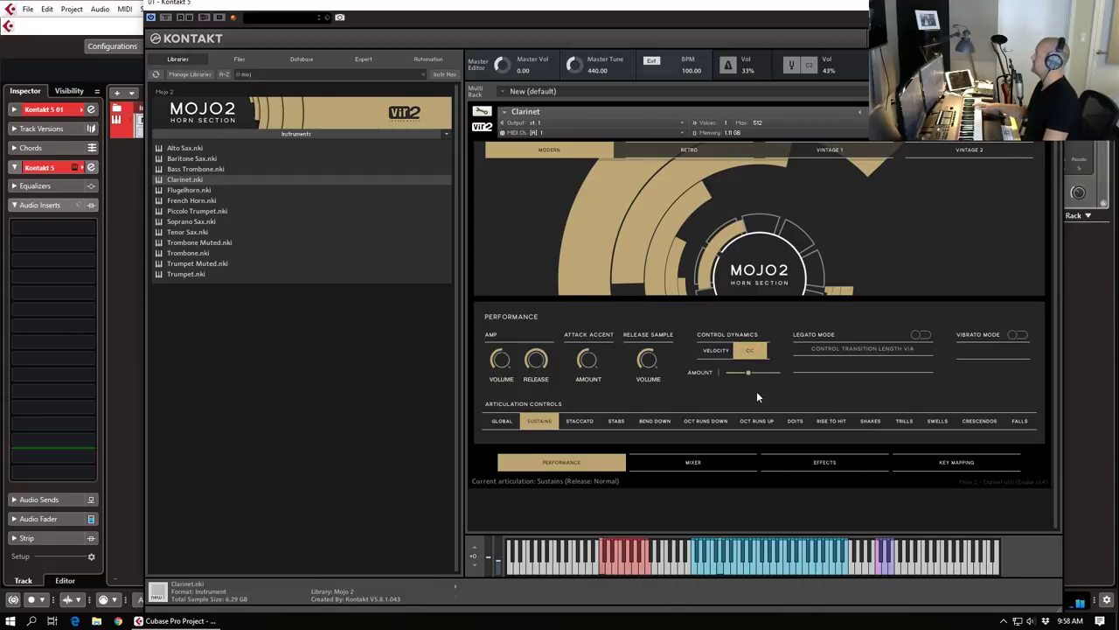
left_click(917, 334)
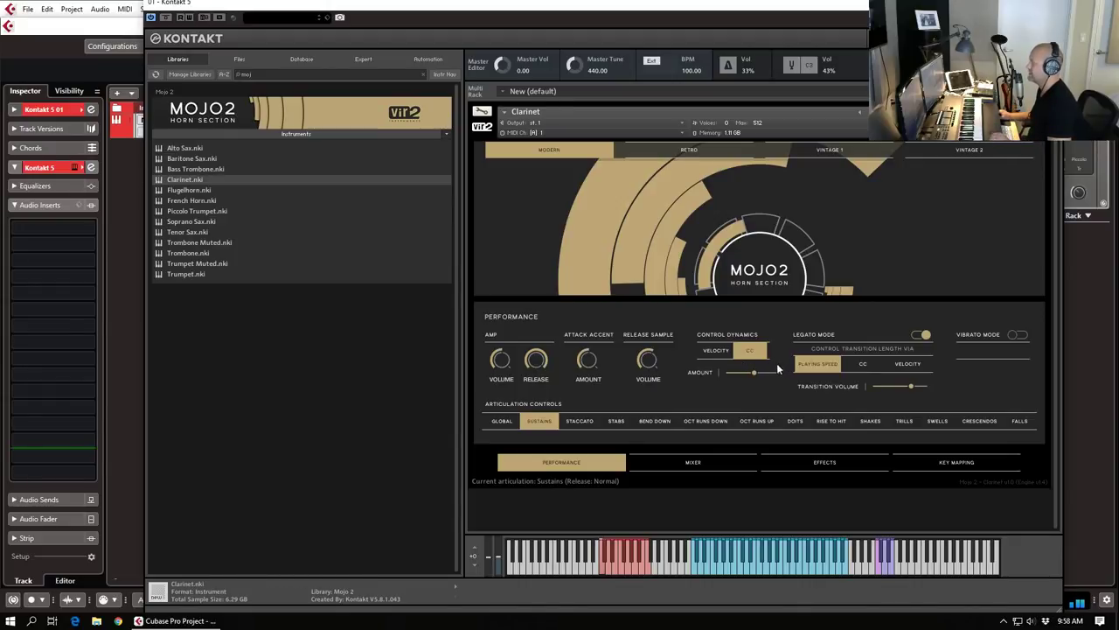
left_click(717, 353)
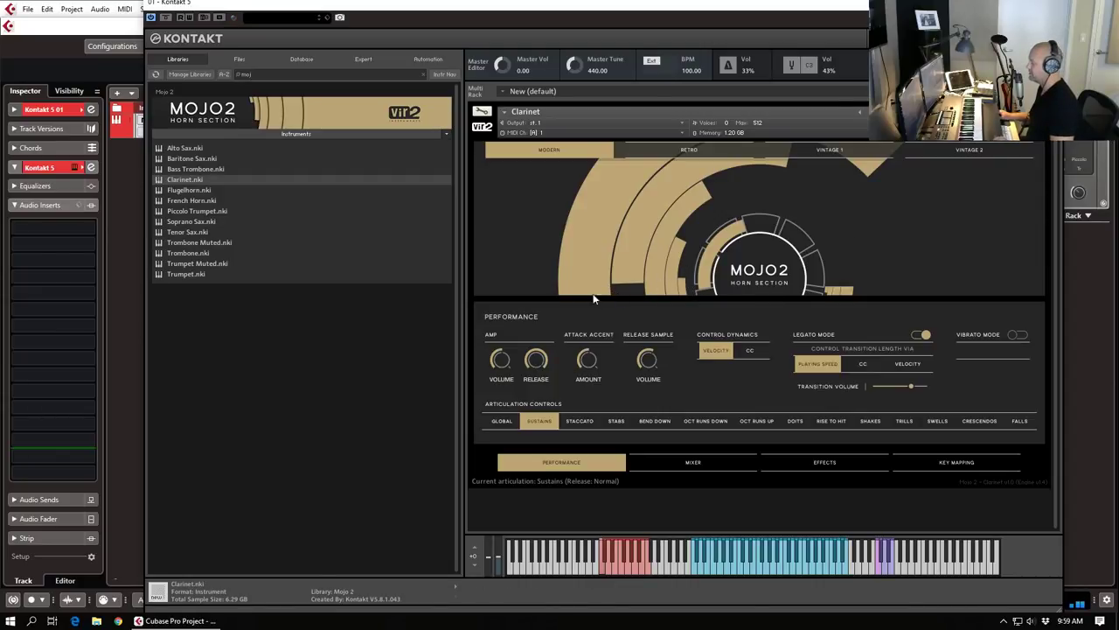
Step: Load the Flugelhorn in place of the Clarinet and set its sustains to Legato Mode with CC-controlled dynamics
left_click(184, 190)
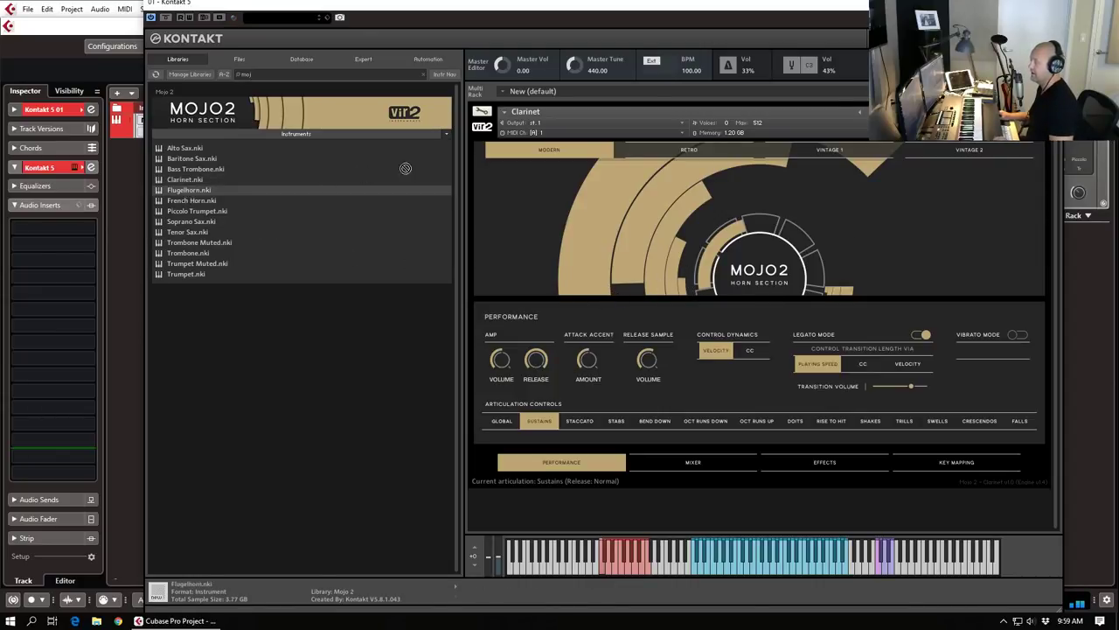
left_click_drag(674, 144, 673, 147)
left_click(576, 354)
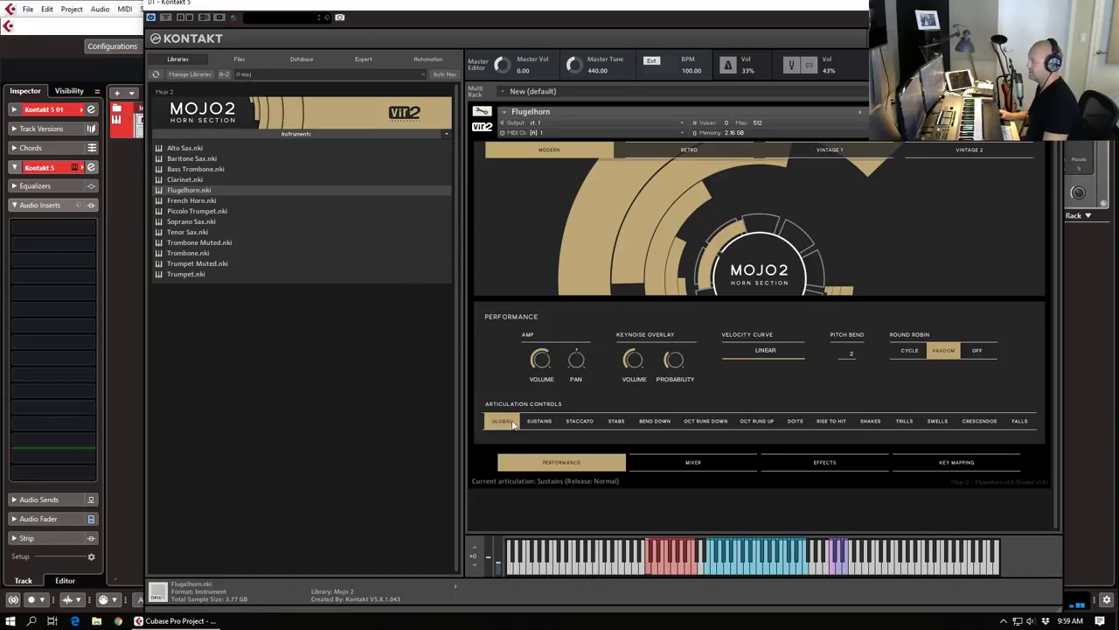
left_click(539, 423)
left_click(920, 335)
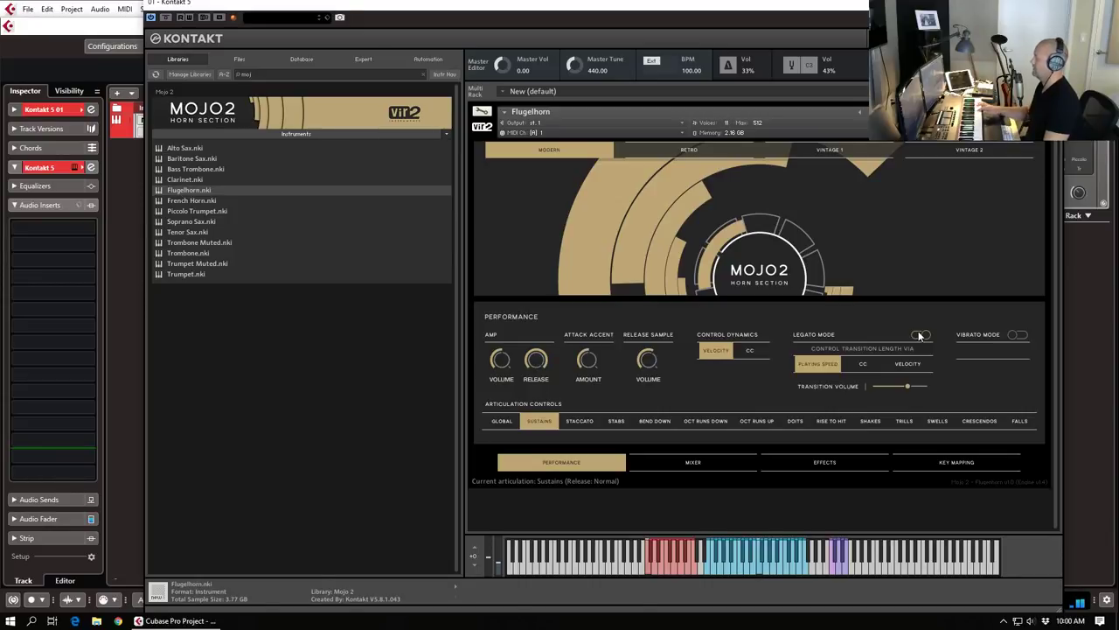
left_click(922, 335)
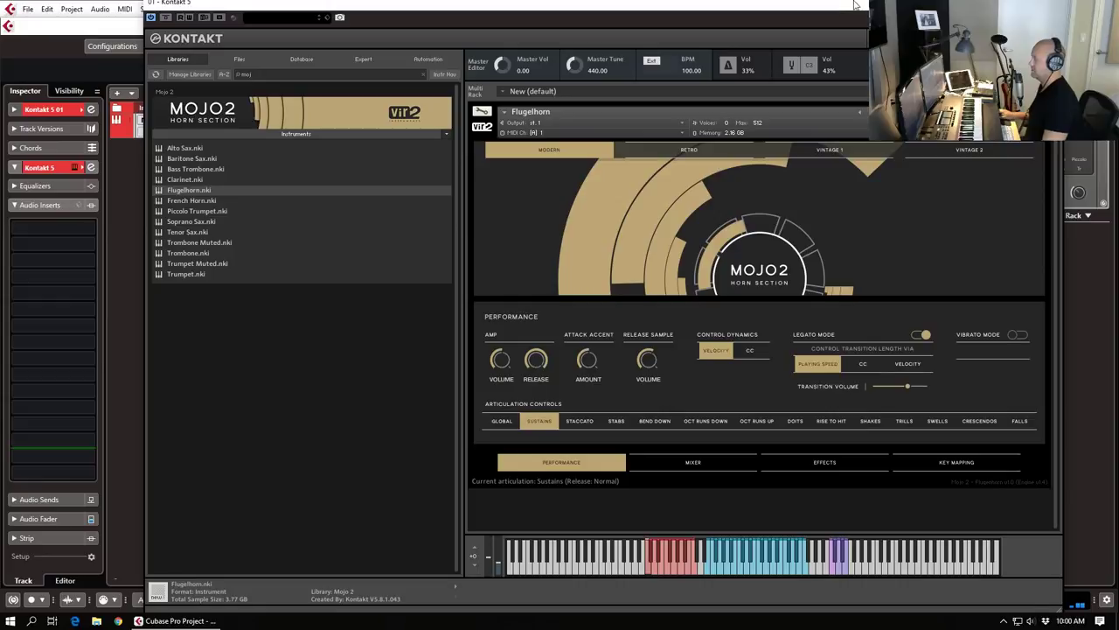
left_click(749, 349)
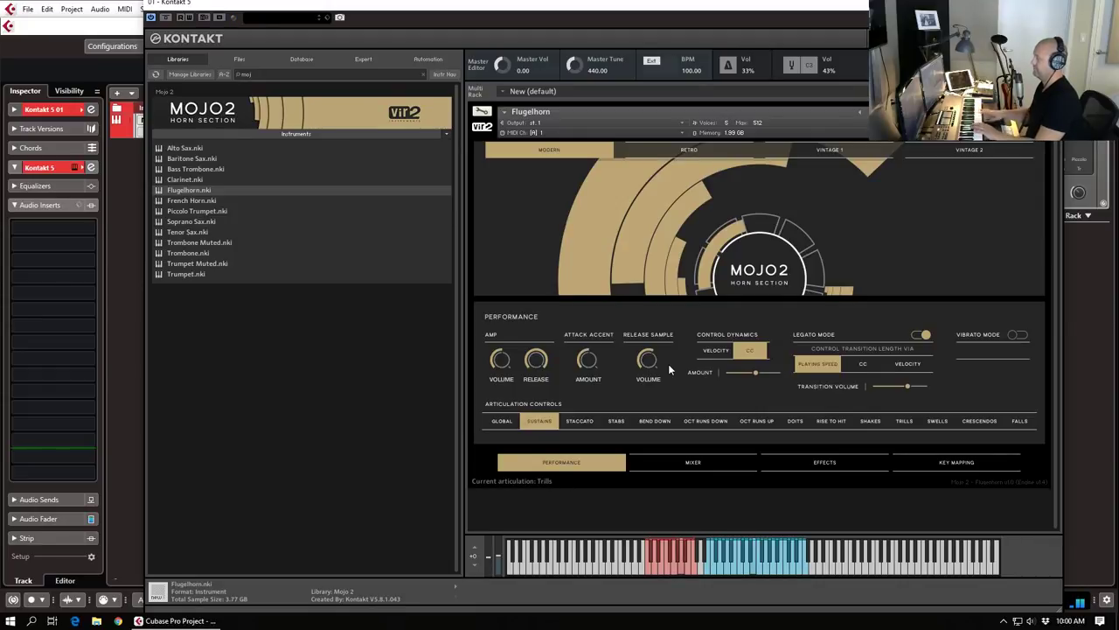
Step: Replace the Flugelhorn with the French Horn and give its sustains CC-controlled dynamics and Legato Mode
double_click(193, 200)
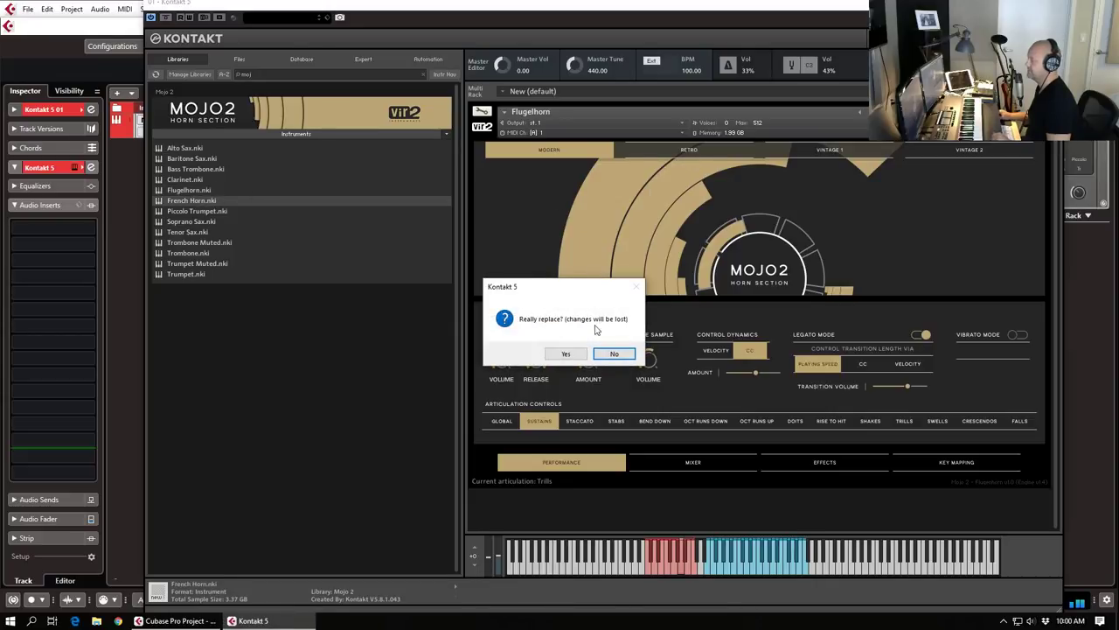
left_click(581, 352)
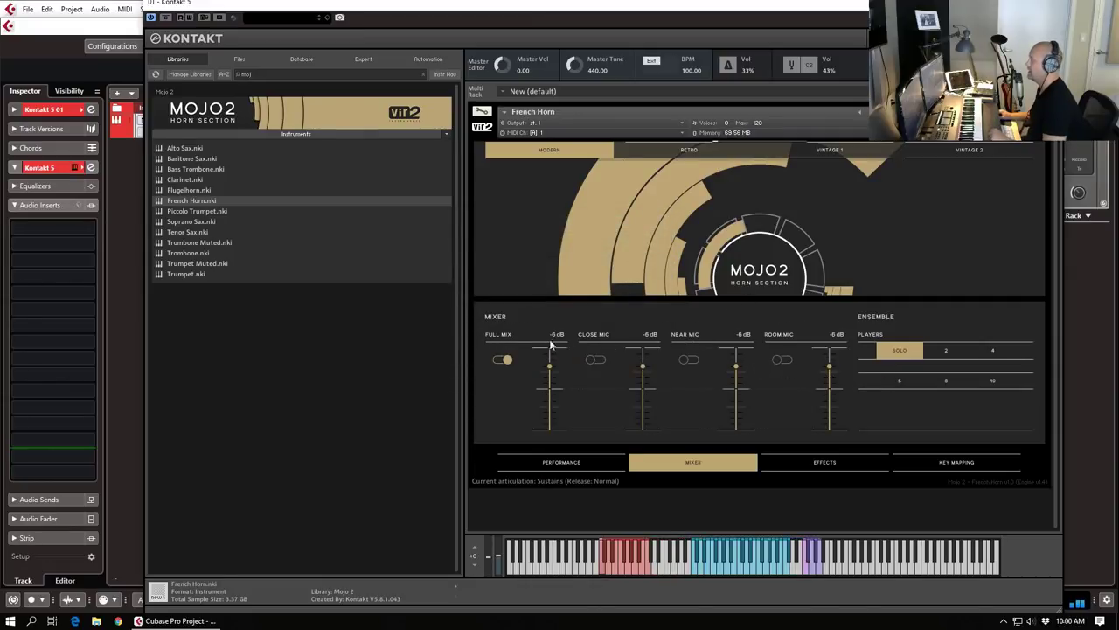
left_click(555, 464)
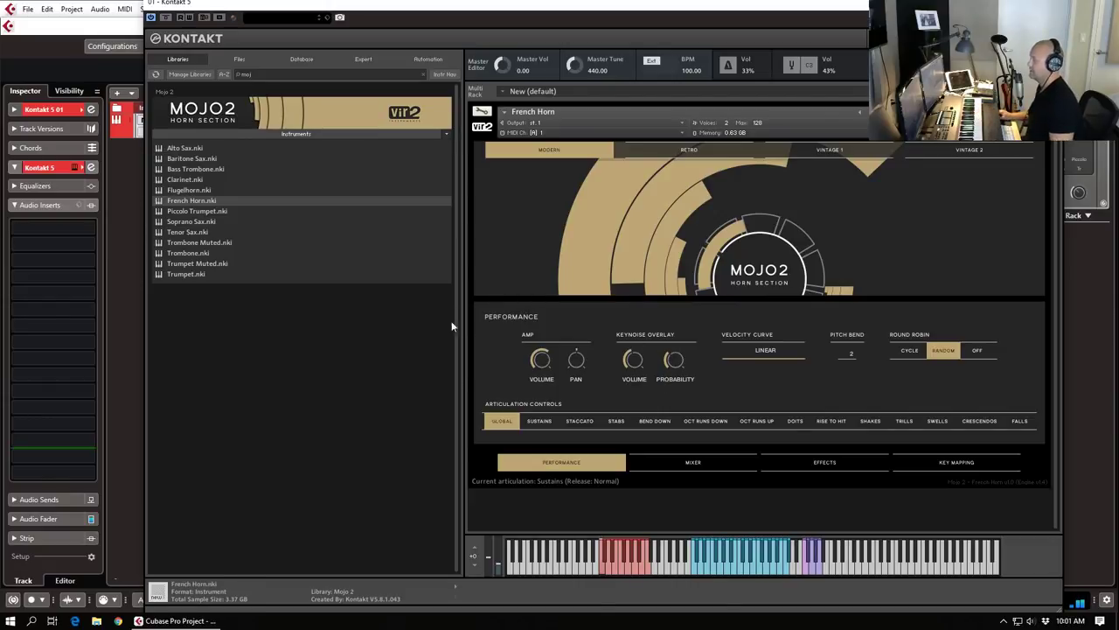
left_click(538, 421)
left_click(752, 351)
left_click(921, 334)
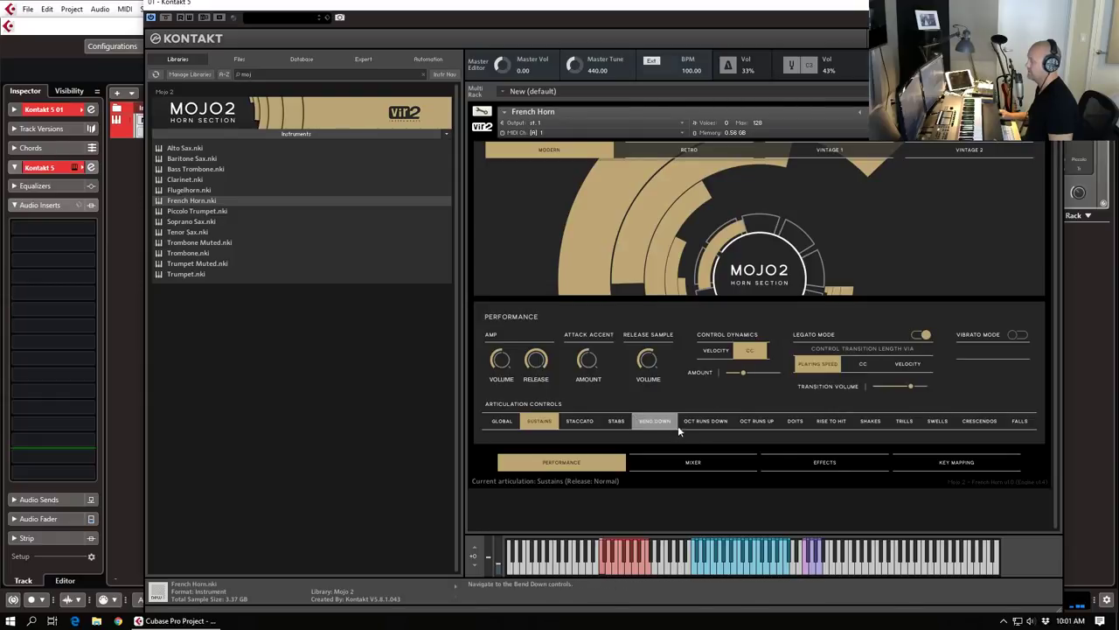
Step: Try a 6-player French Horn ensemble, adjust its stereo spread, and settle on 4 players
left_click(695, 466)
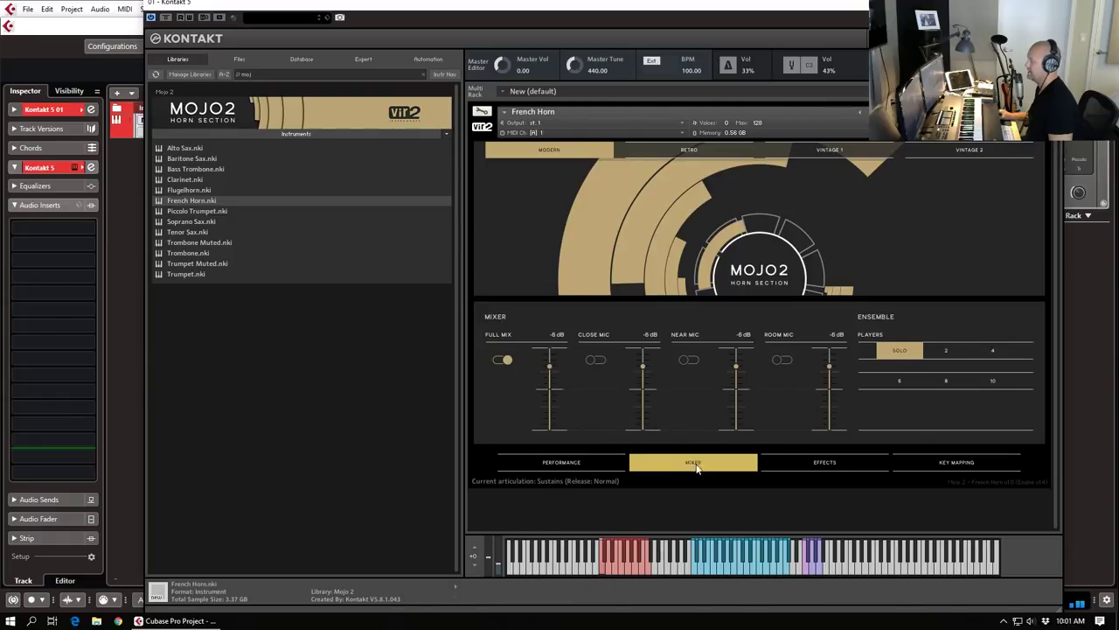
left_click(899, 380)
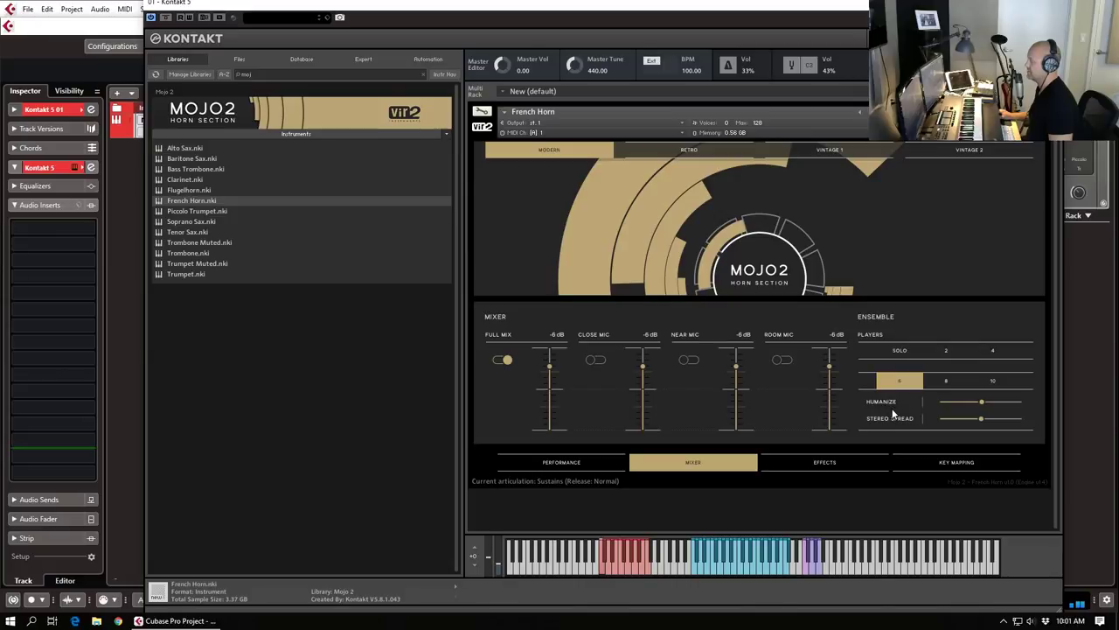
left_click_drag(984, 425, 968, 419)
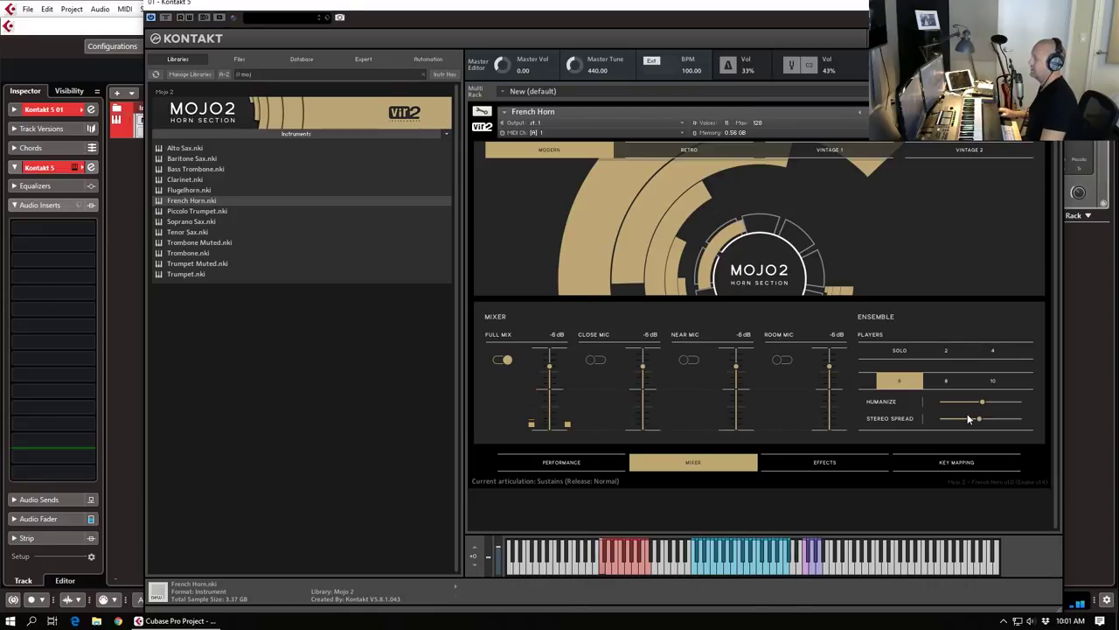
left_click(577, 462)
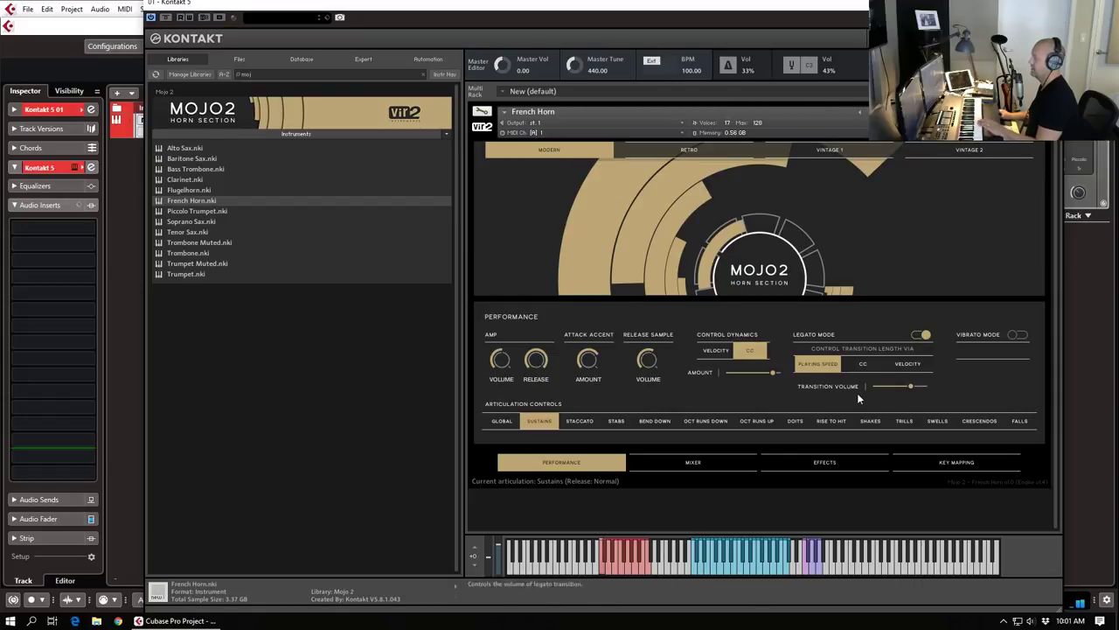
left_click(693, 462)
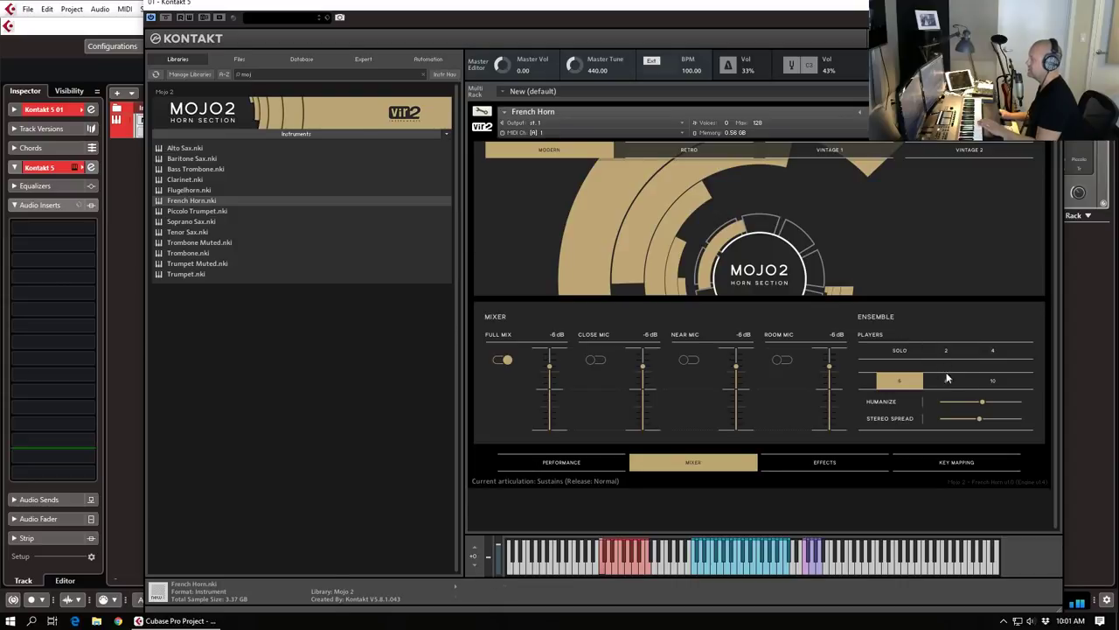
left_click(989, 353)
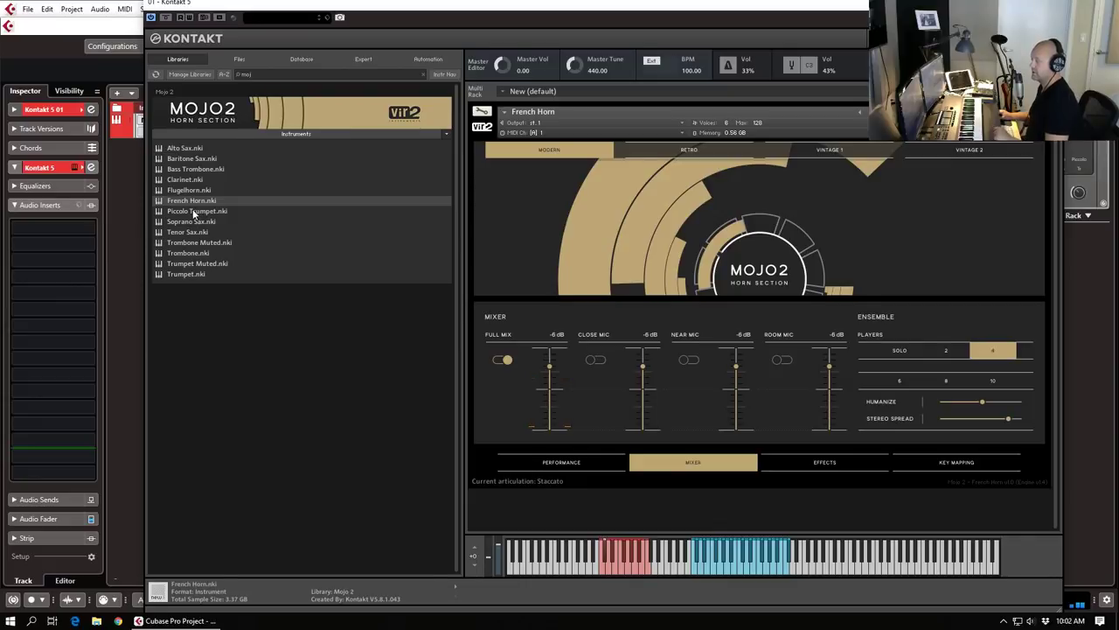
Step: Load the Piccolo Trumpet in place of the French Horn and set the fall length of its Falls articulation to Long
key("Down")
key("Return")
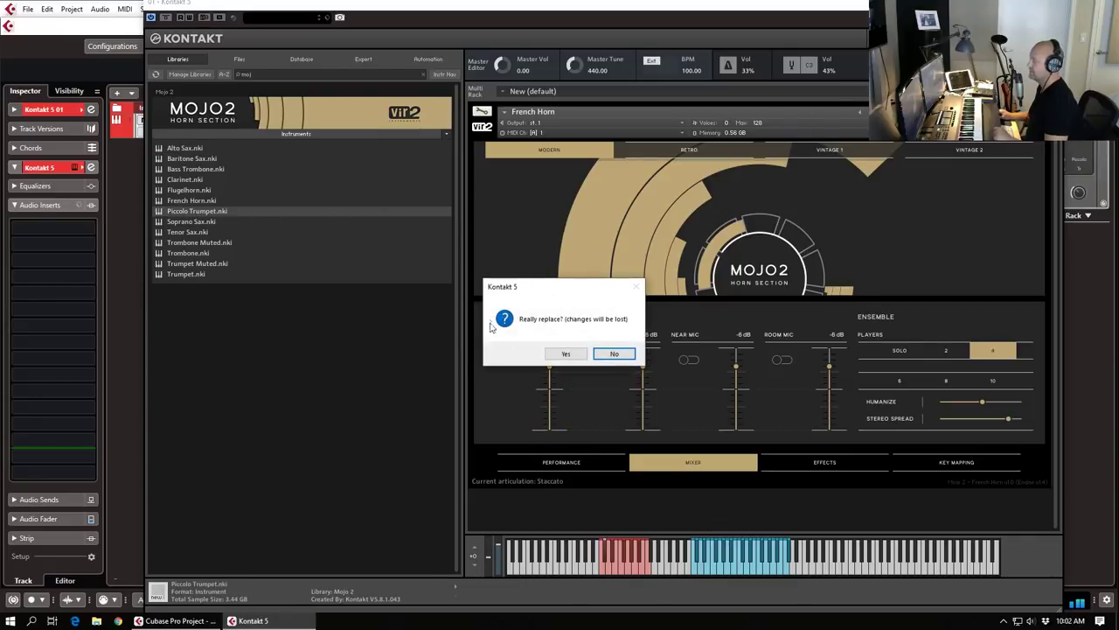
left_click(566, 359)
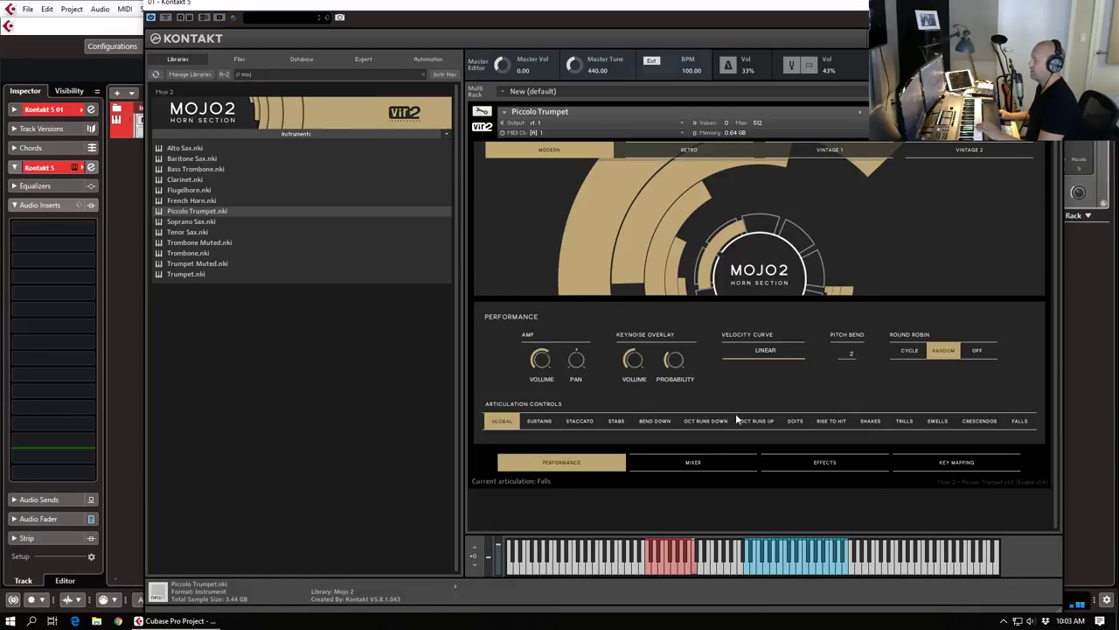
left_click(1020, 423)
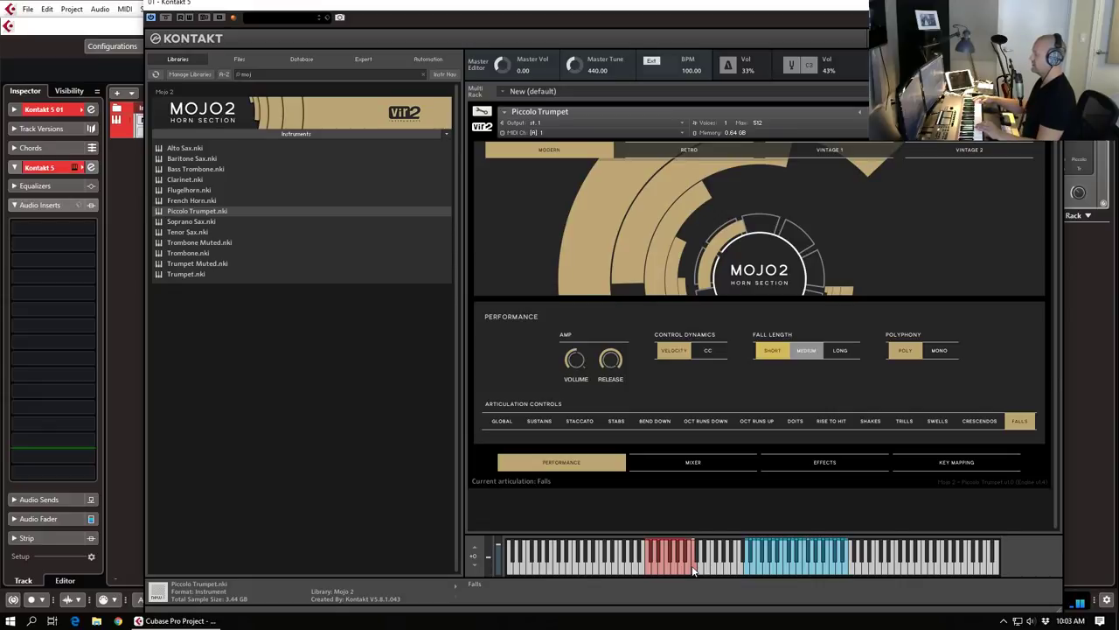
left_click(840, 350)
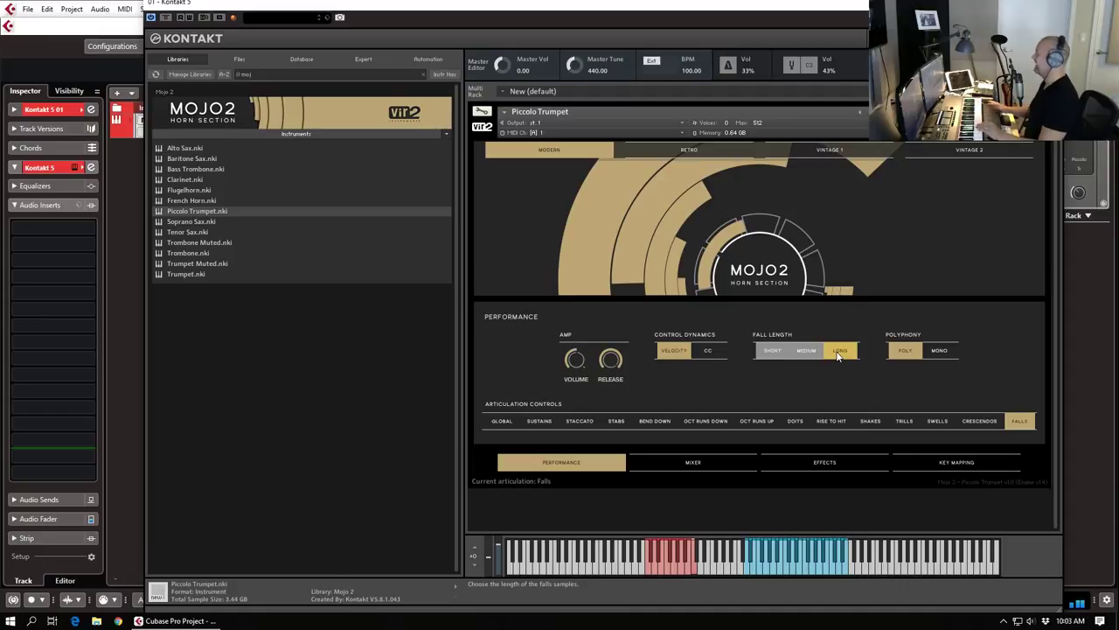
Step: Replace the Piccolo Trumpet with the Soprano Sax and set its sustains to CC dynamics with Legato Mode
left_click_drag(214, 222, 692, 135)
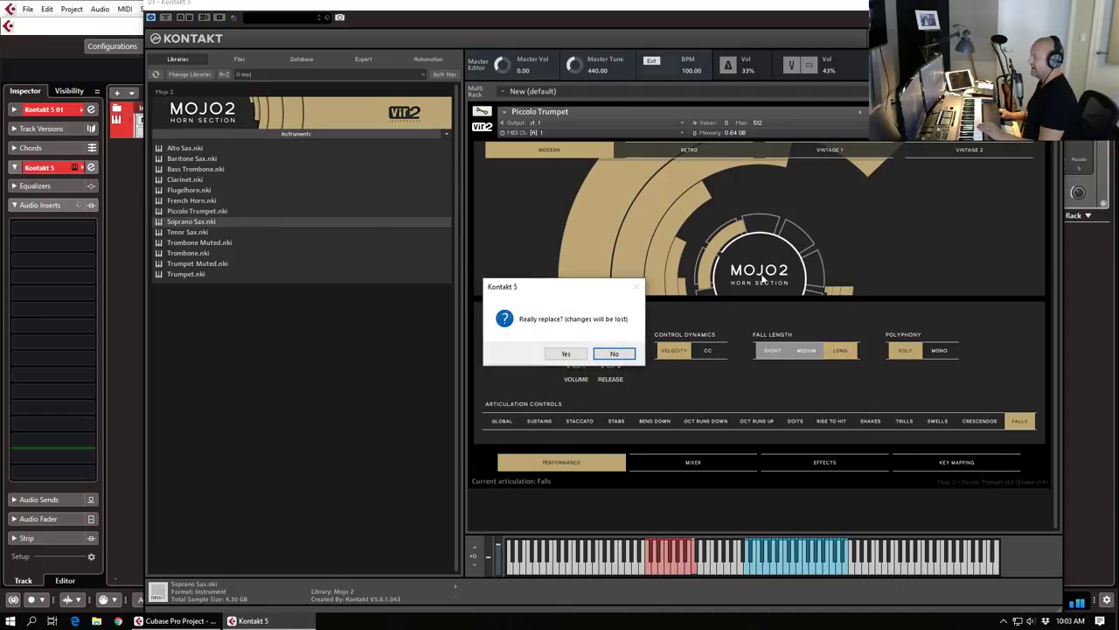
left_click(567, 357)
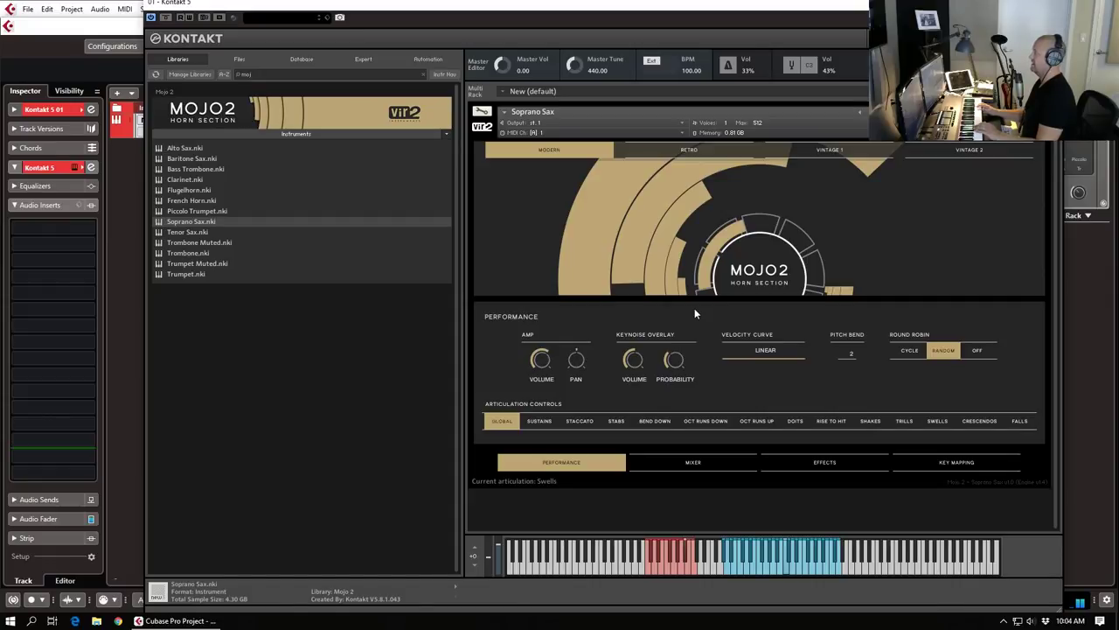
left_click(542, 424)
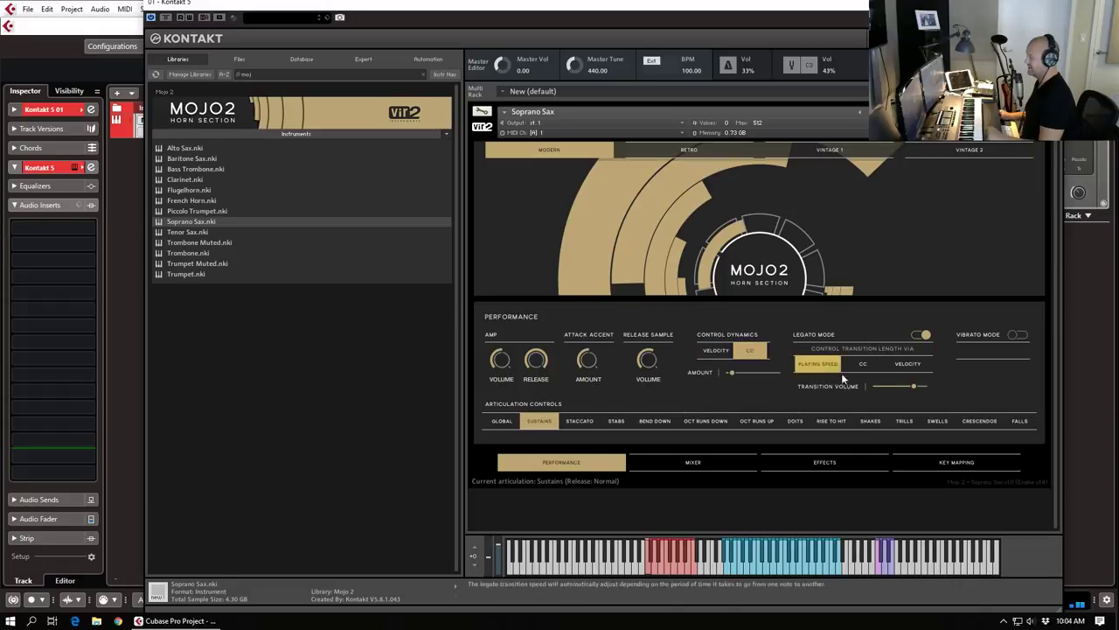
left_click(924, 334)
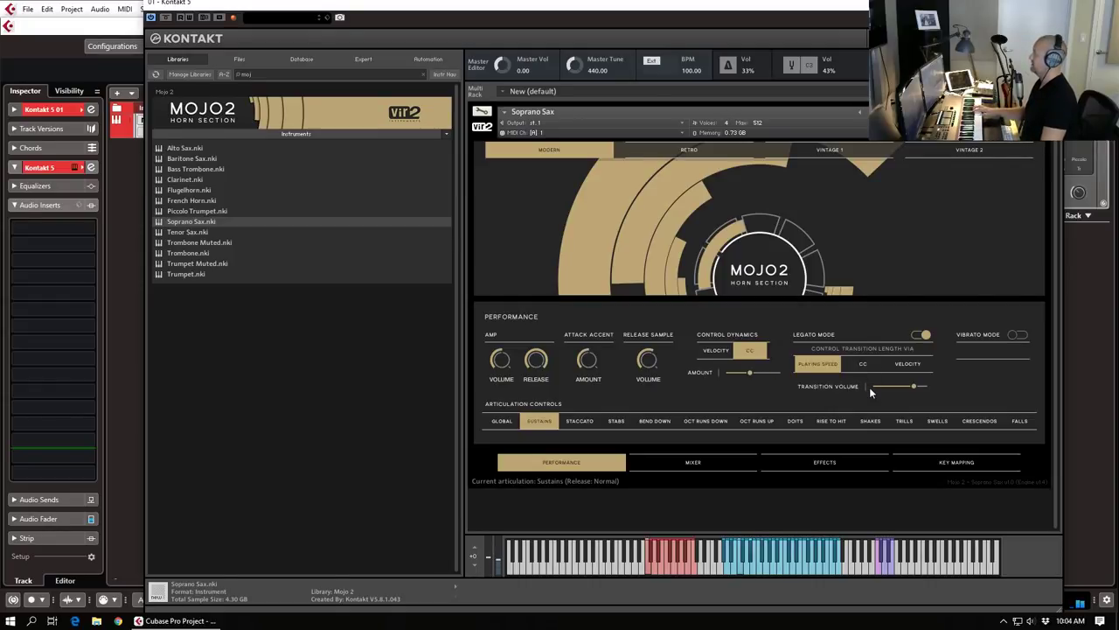
Step: Turn on Real vibrato for the Soprano Sax's sustains and try the Vintage 1 era tone before returning to Modern
left_click(1018, 335)
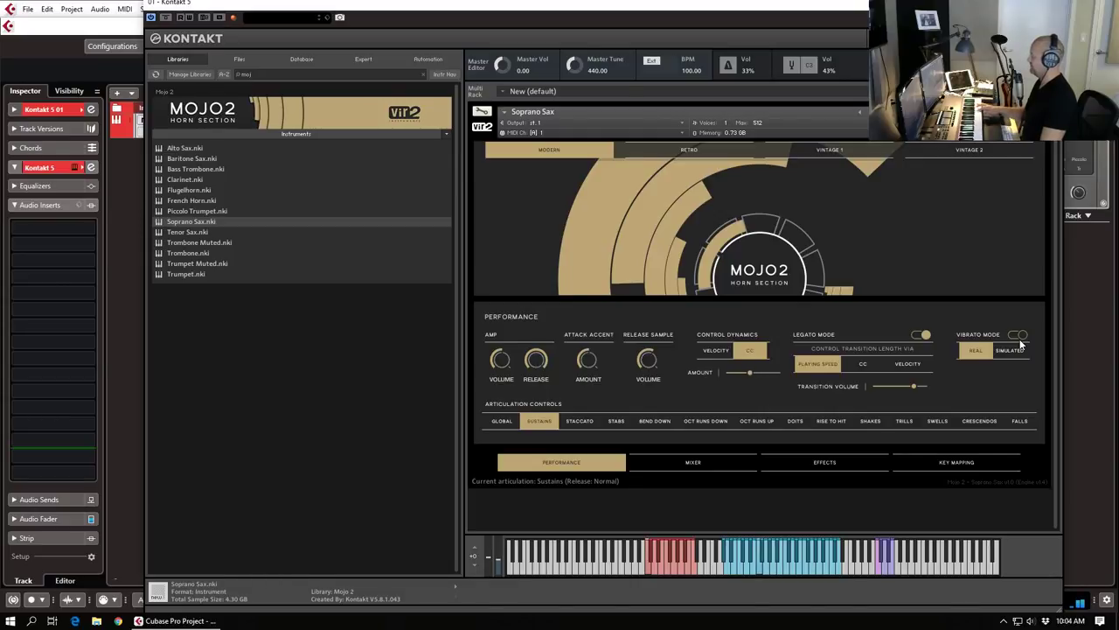
left_click(1018, 335)
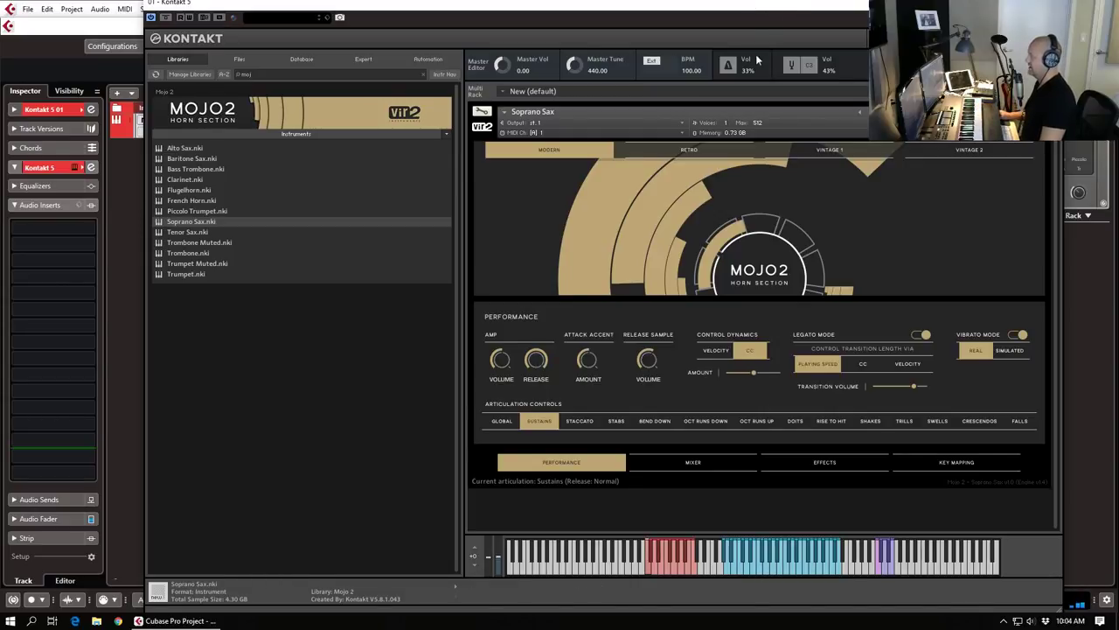
left_click(836, 156)
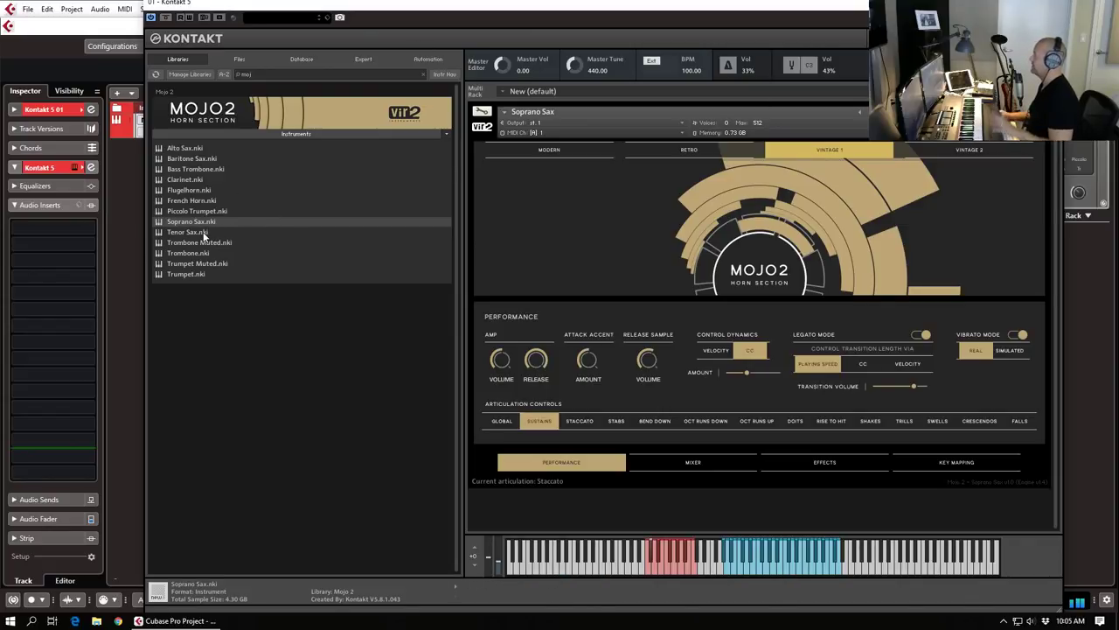
left_click(535, 148)
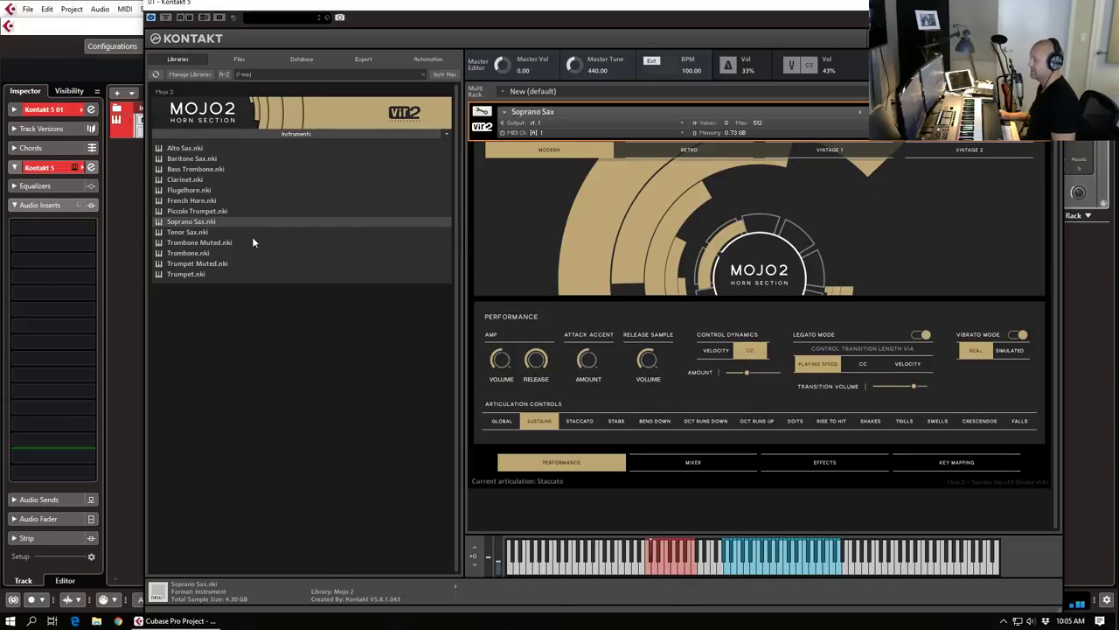
Step: Load the Tenor Sax in place of the Soprano Sax and accept the replacement
left_click(196, 234)
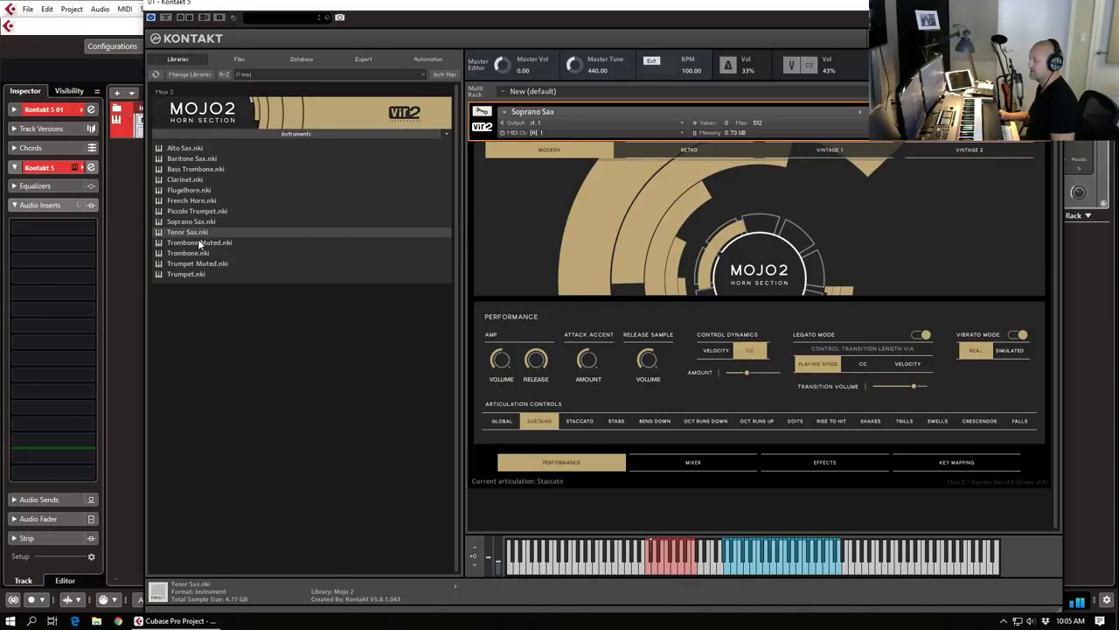
left_click_drag(181, 230, 679, 186)
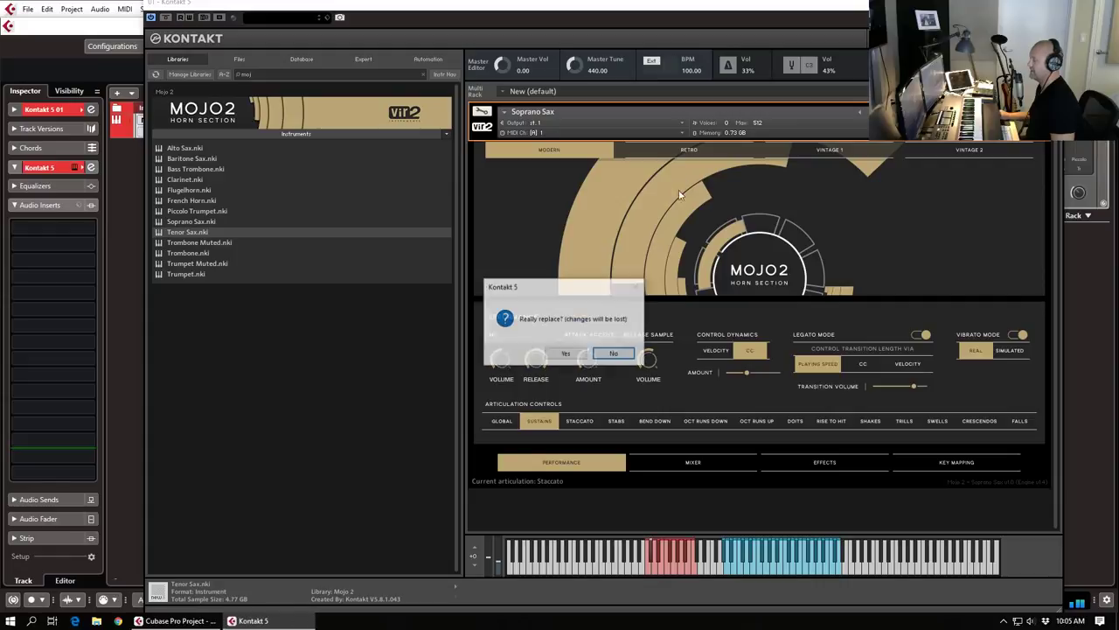
left_click(568, 354)
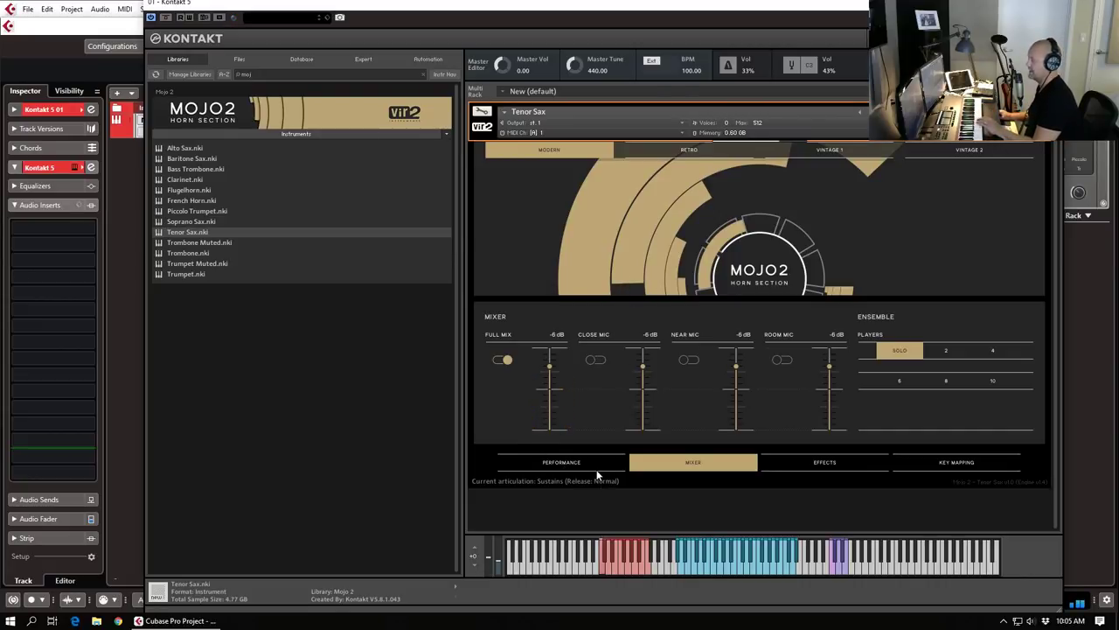
Step: Turn on Vibrato Mode for the Tenor Sax's sustains and set it to Real
left_click(564, 462)
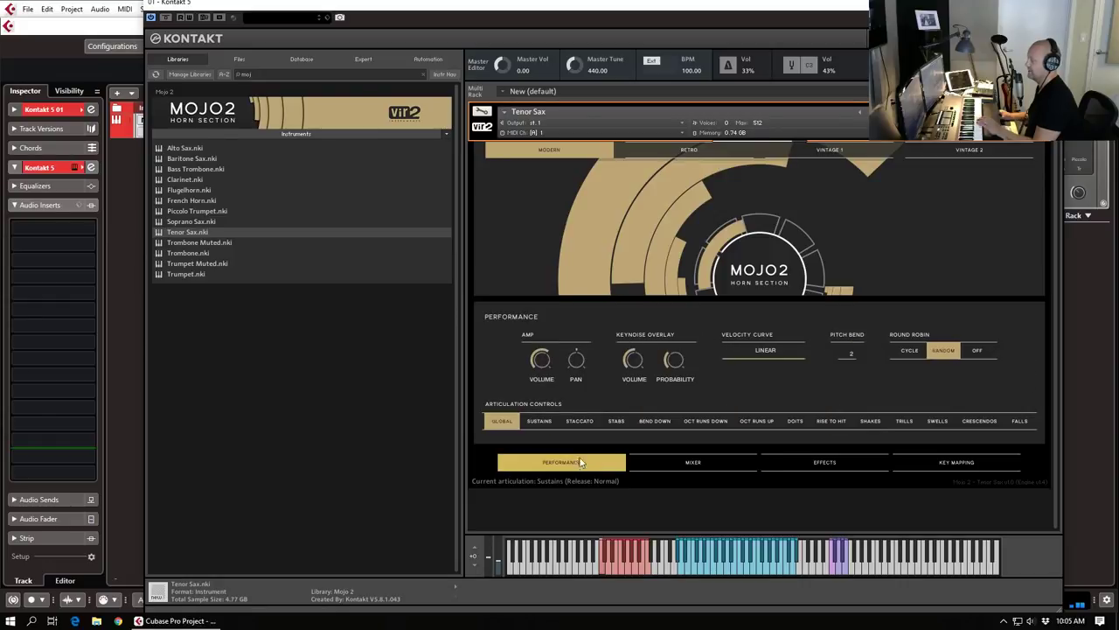
left_click(1018, 335)
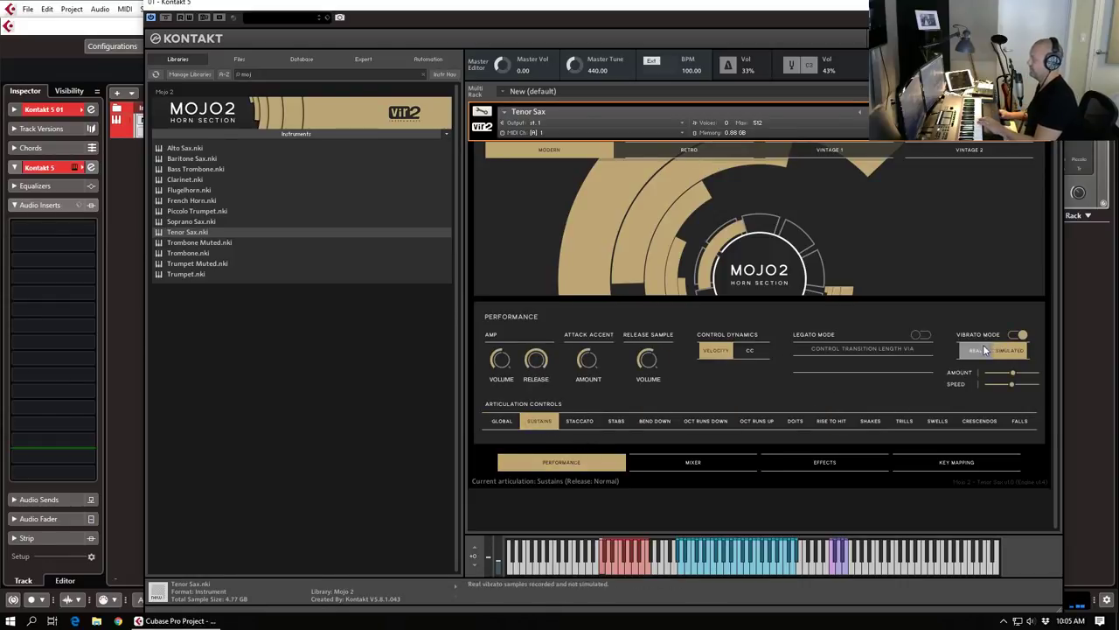
left_click(976, 350)
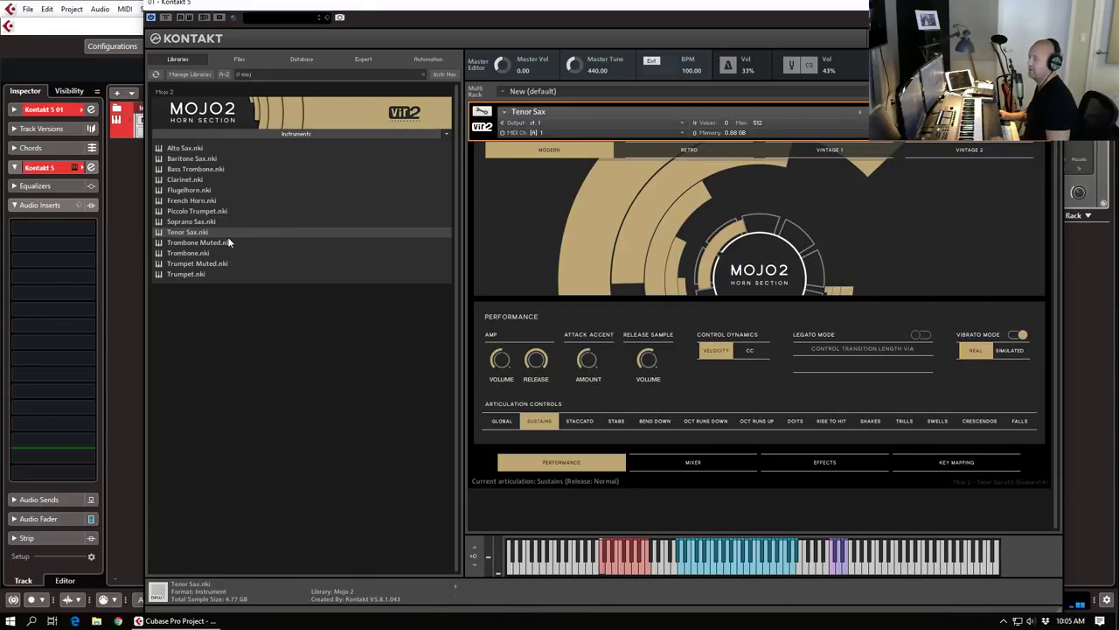
Step: Replace the Tenor Sax with the Trombone, and after auditioning it load the Trombone Muted instead
left_click(184, 252)
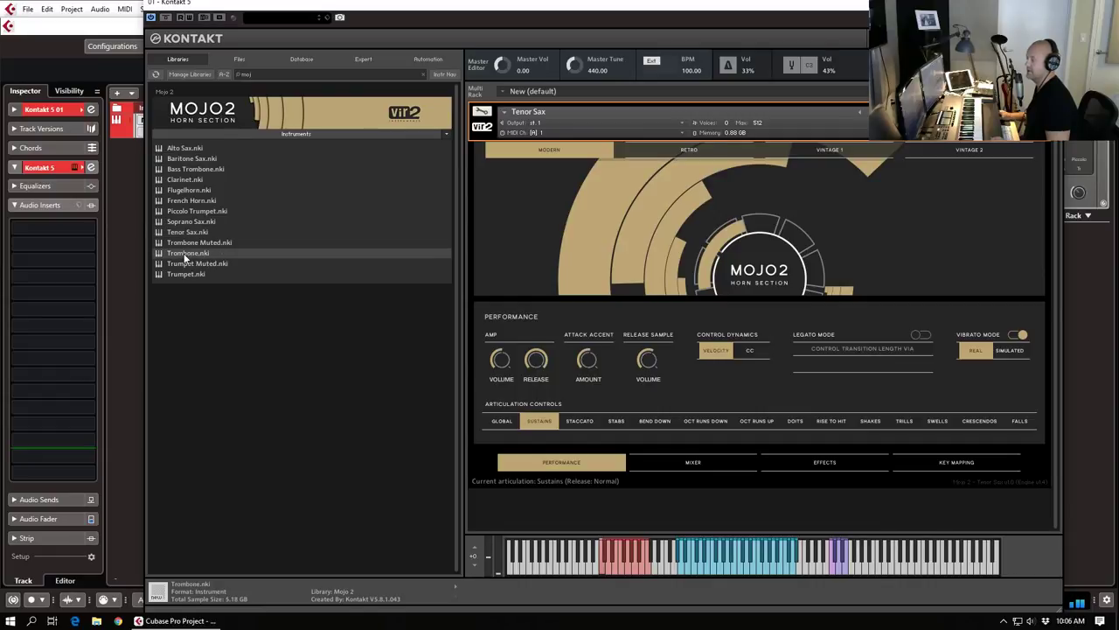
left_click_drag(562, 232, 577, 350)
left_click(579, 358)
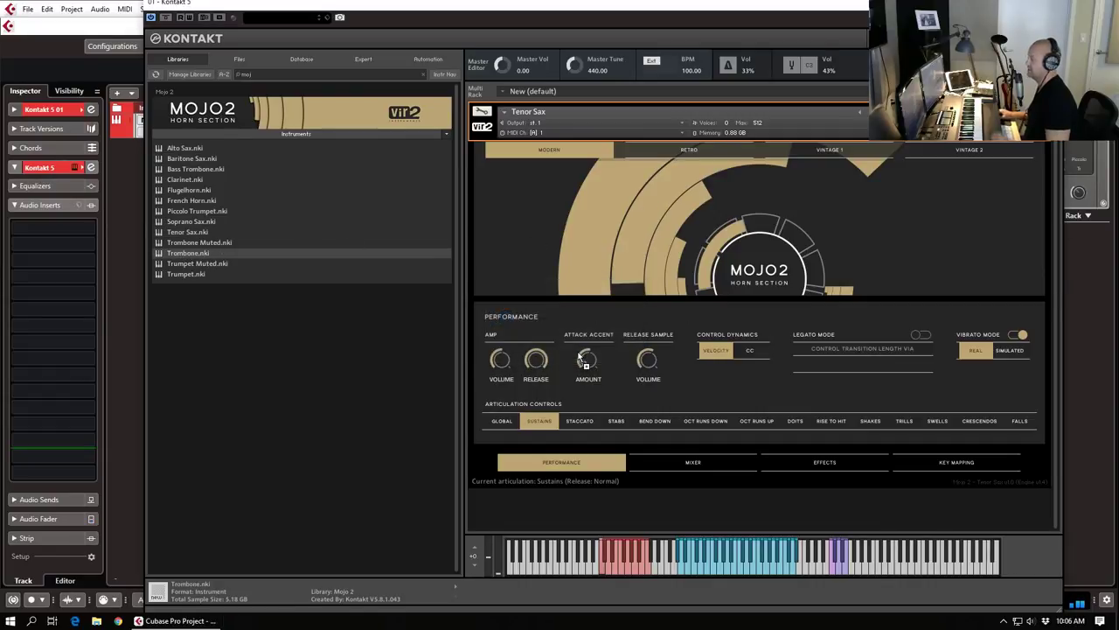
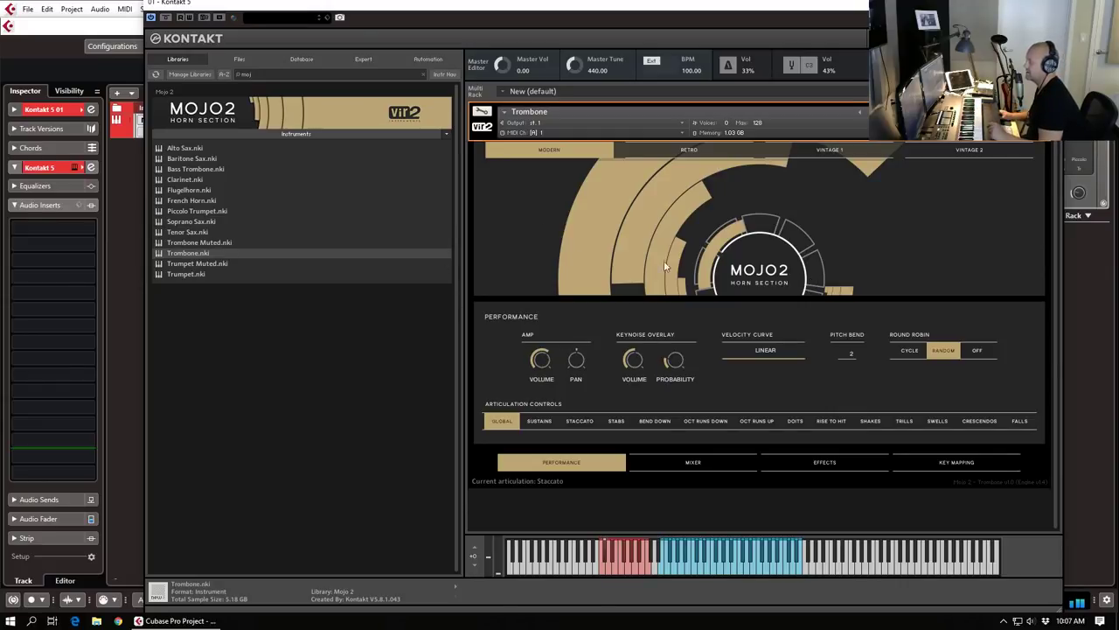
left_click(197, 242)
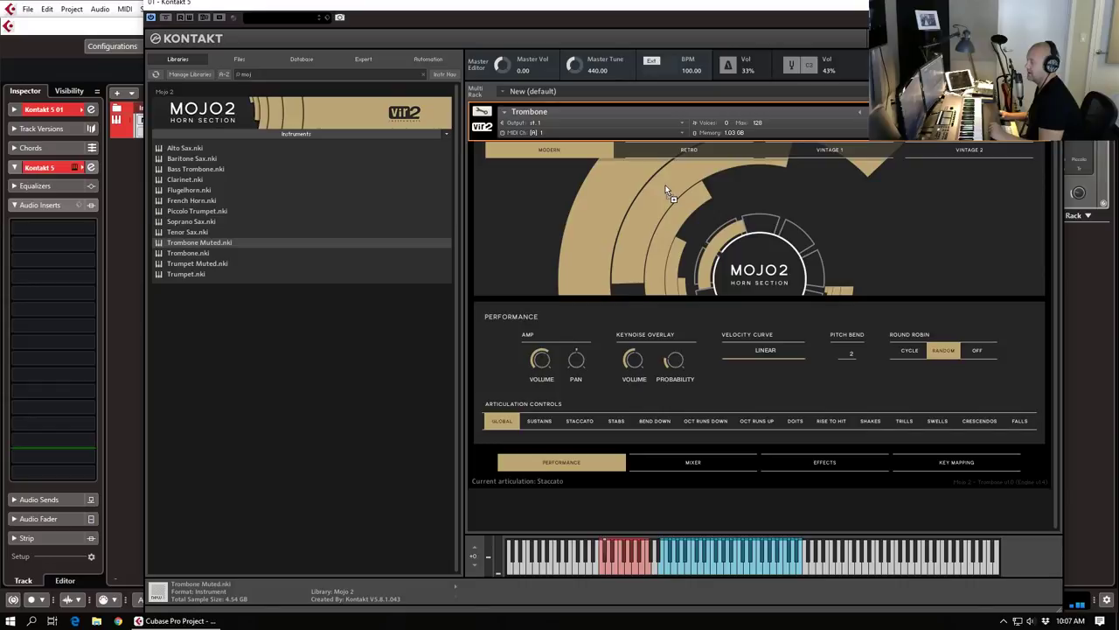
left_click_drag(677, 259, 763, 264)
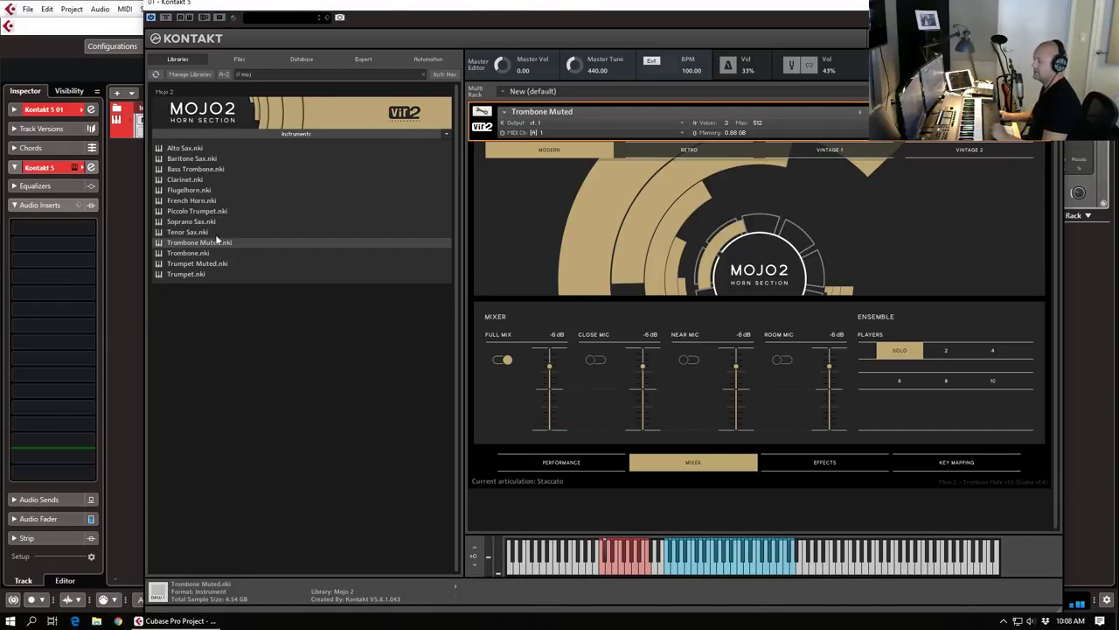
Step: Load the Trumpet in place of the Trombone Muted and set its sustains to CC dynamics with Legato Mode on
left_click(200, 273)
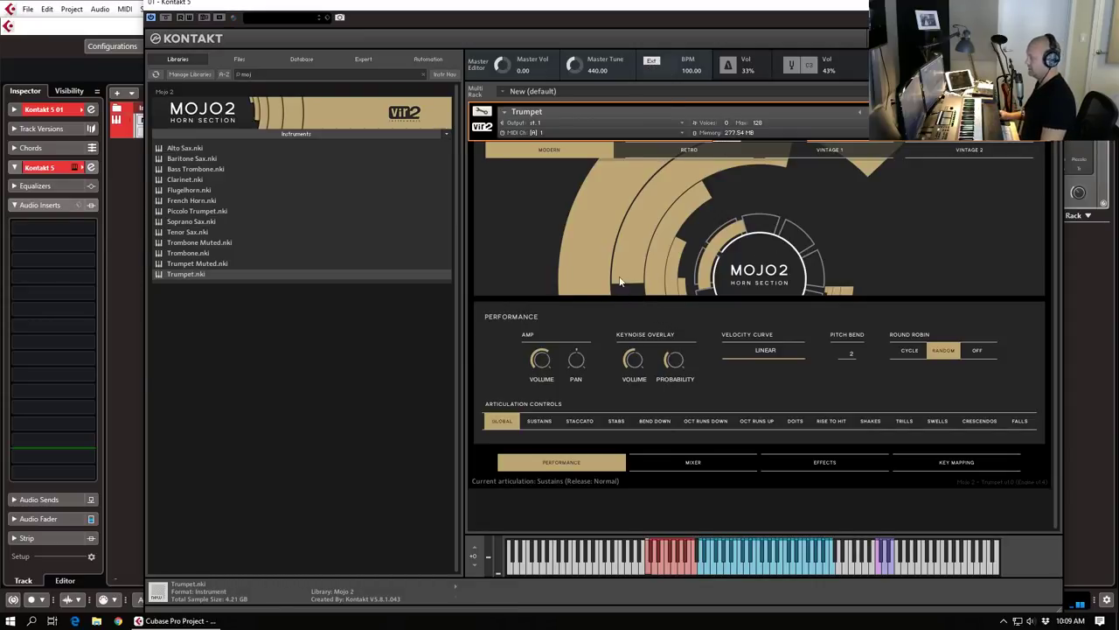
left_click(539, 420)
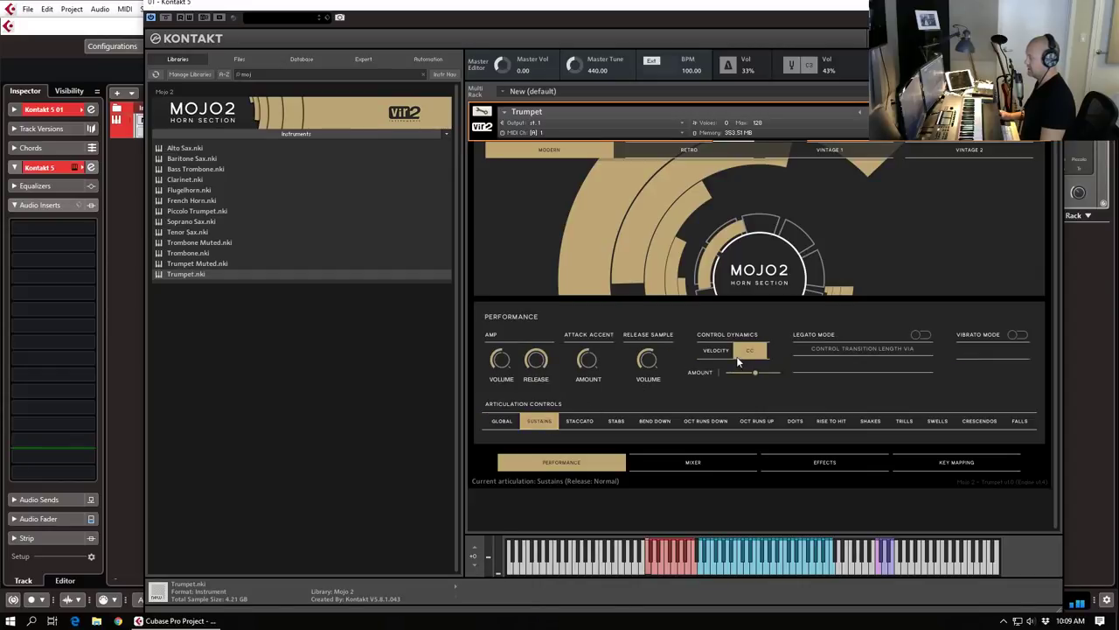
left_click(920, 335)
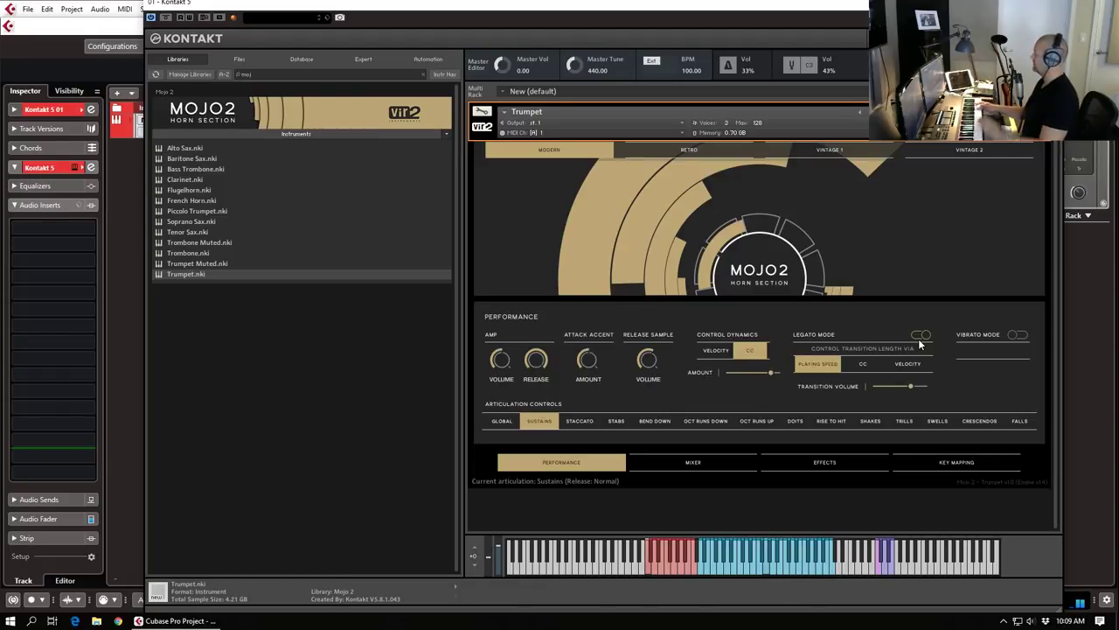
left_click(921, 336)
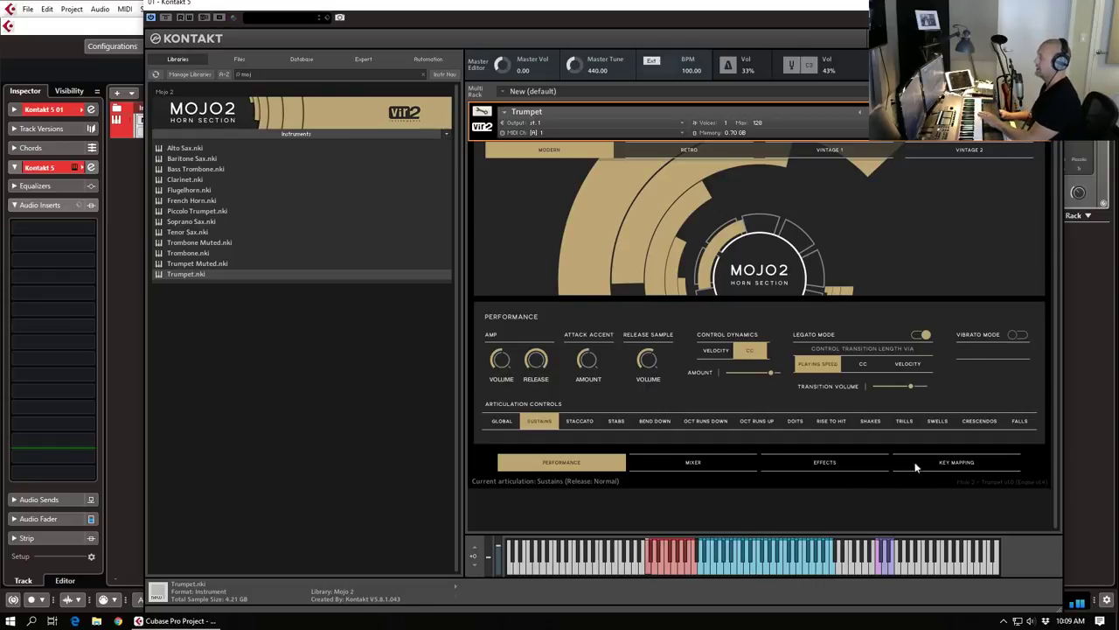
Step: Try the Cabinet effect on the Trumpet and switch it back off
left_click(859, 470)
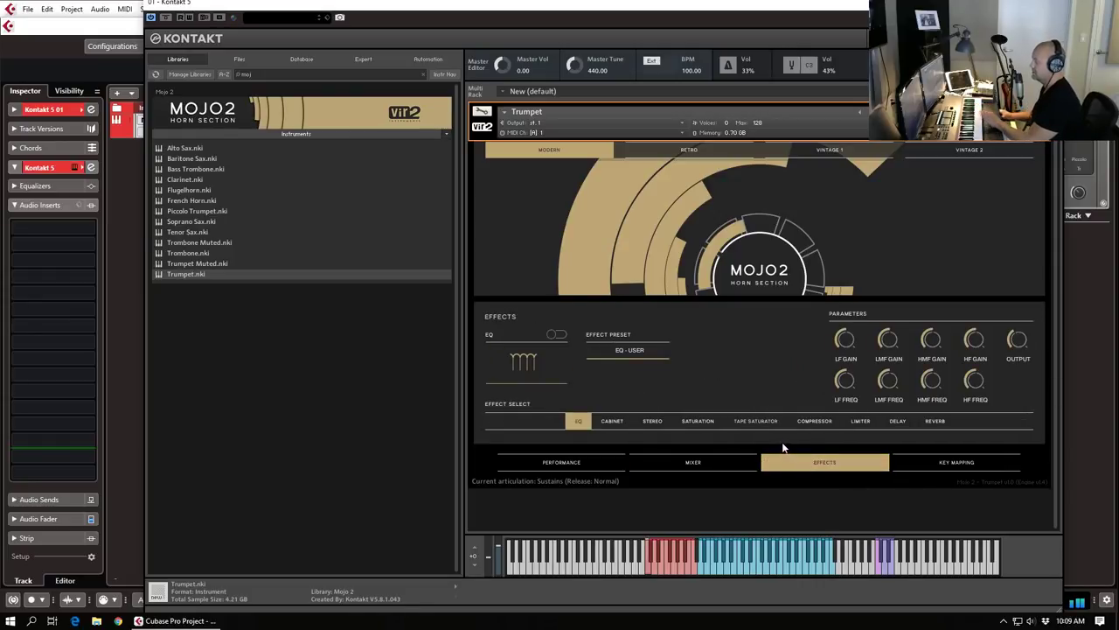
left_click(615, 423)
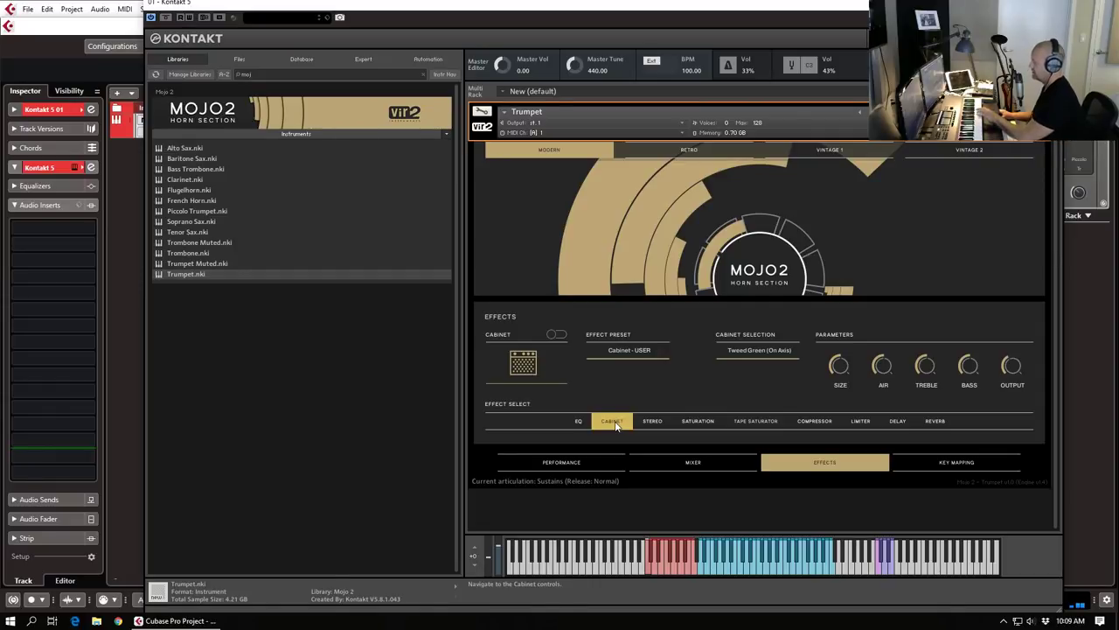
left_click(560, 334)
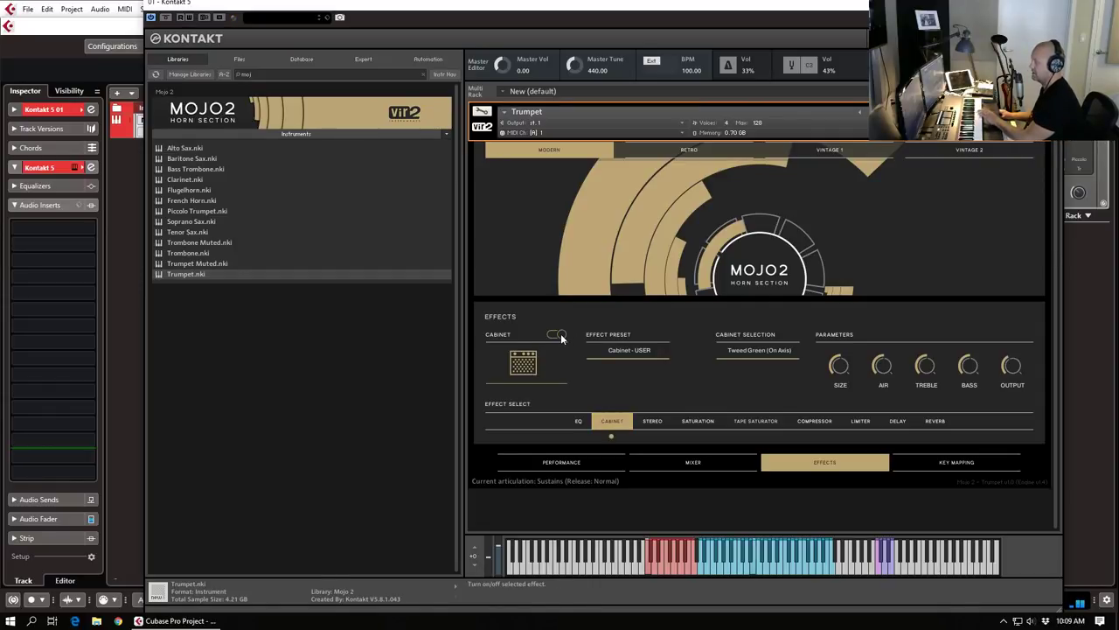
left_click(560, 334)
Step: Try the Saturation effect on the Trumpet and set its saturation level to 15.4 %
left_click(698, 420)
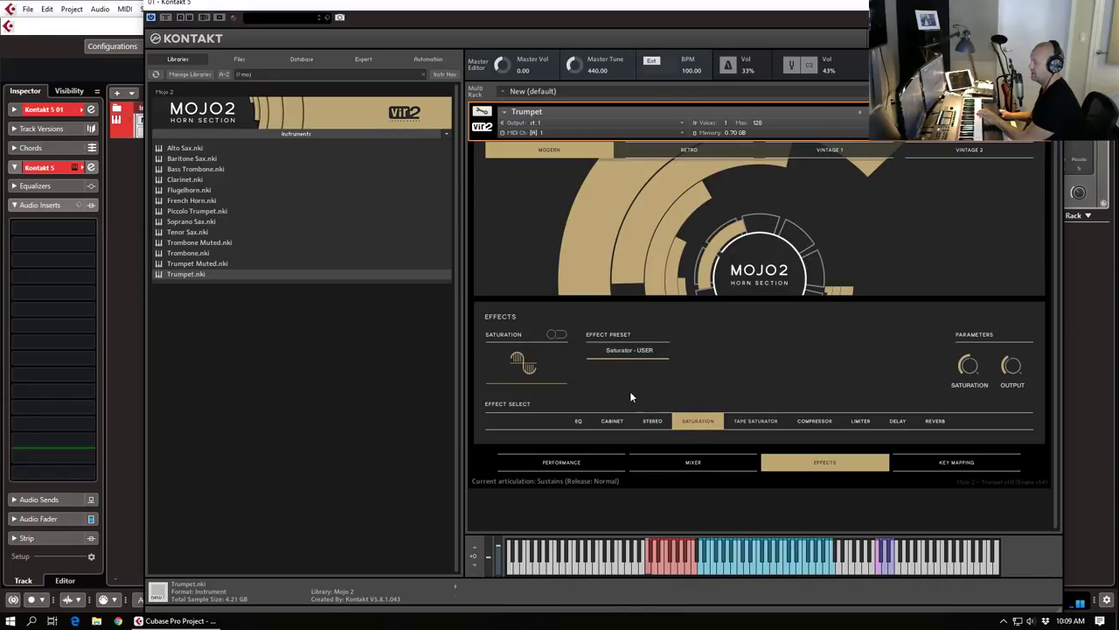
left_click(557, 334)
mouse_move(976, 351)
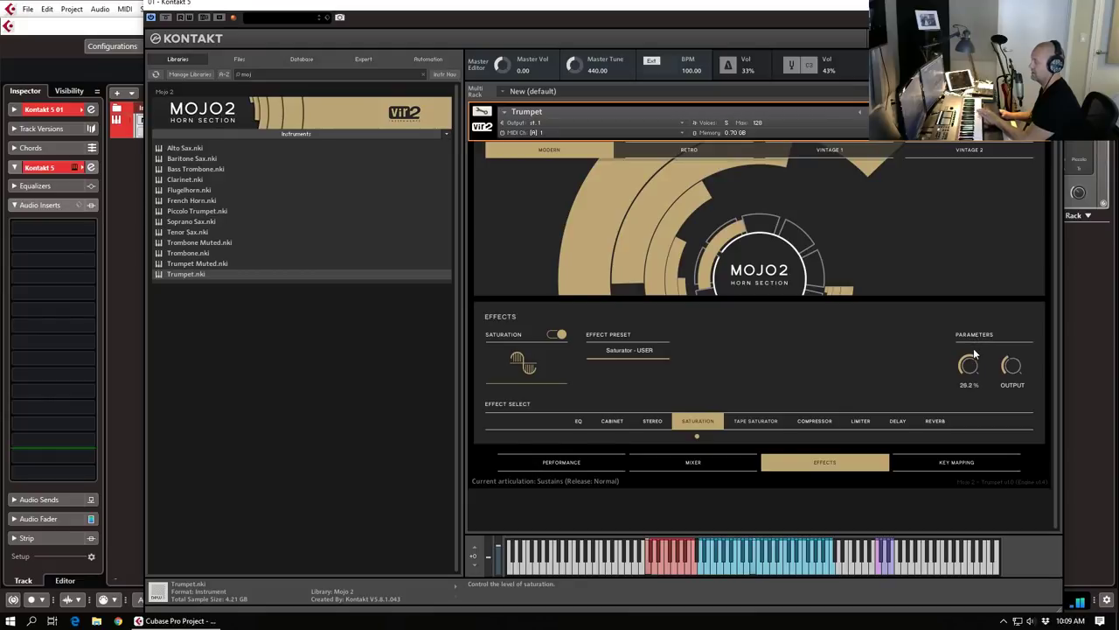
left_click_drag(976, 352, 925, 364)
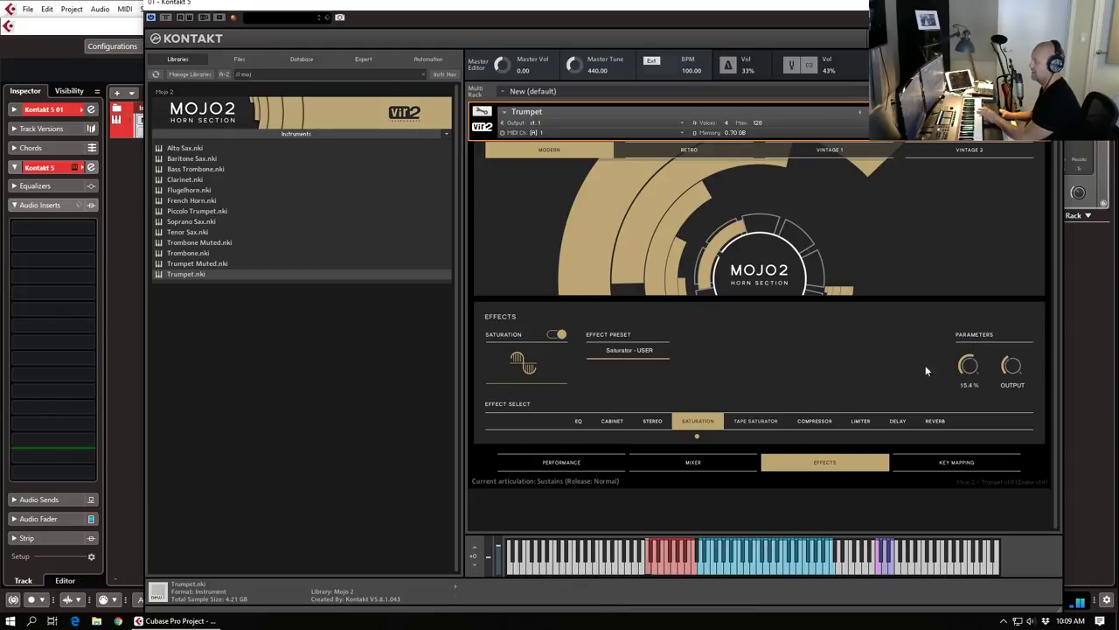
Step: Try the Tape Saturator with gain at 29.2 dB and warmth at 2.1 dB, and switch it off
left_click(779, 420)
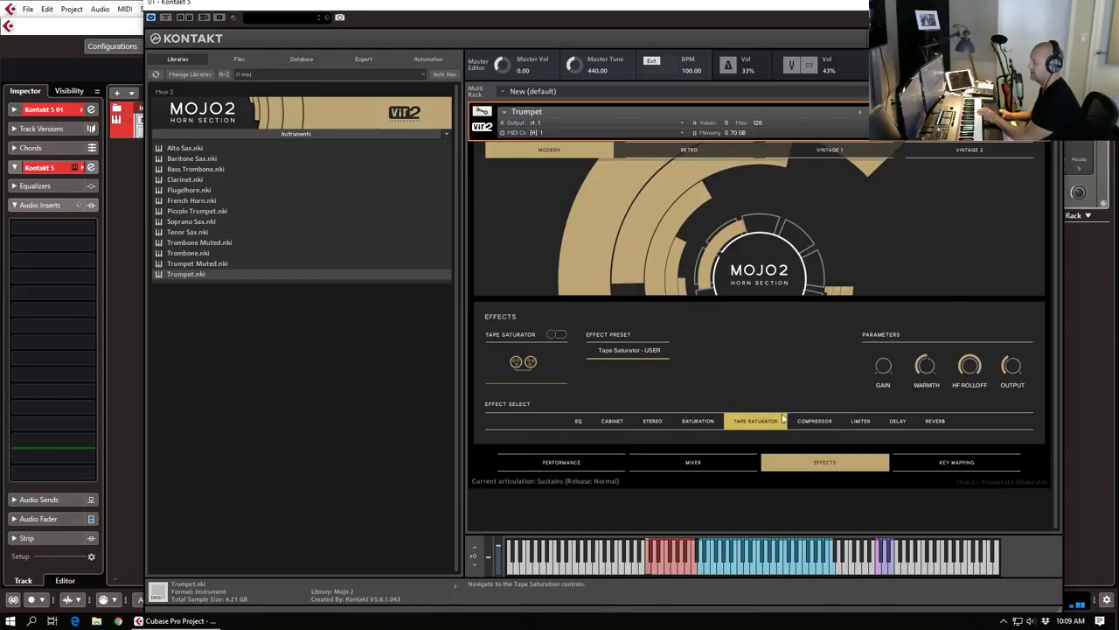
left_click(558, 334)
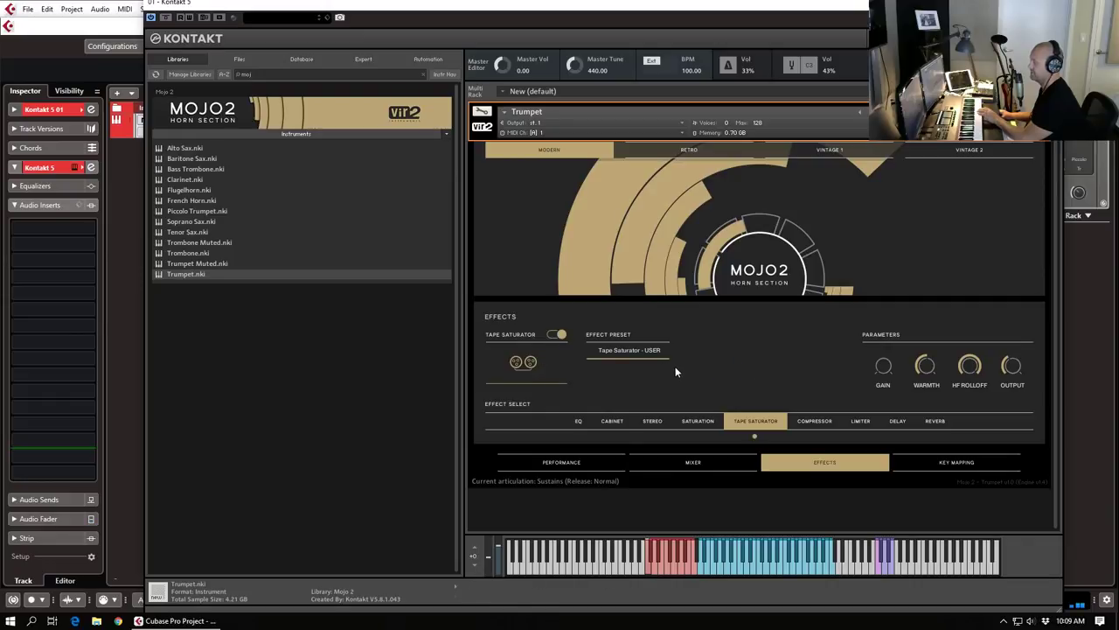
left_click_drag(882, 370, 888, 274)
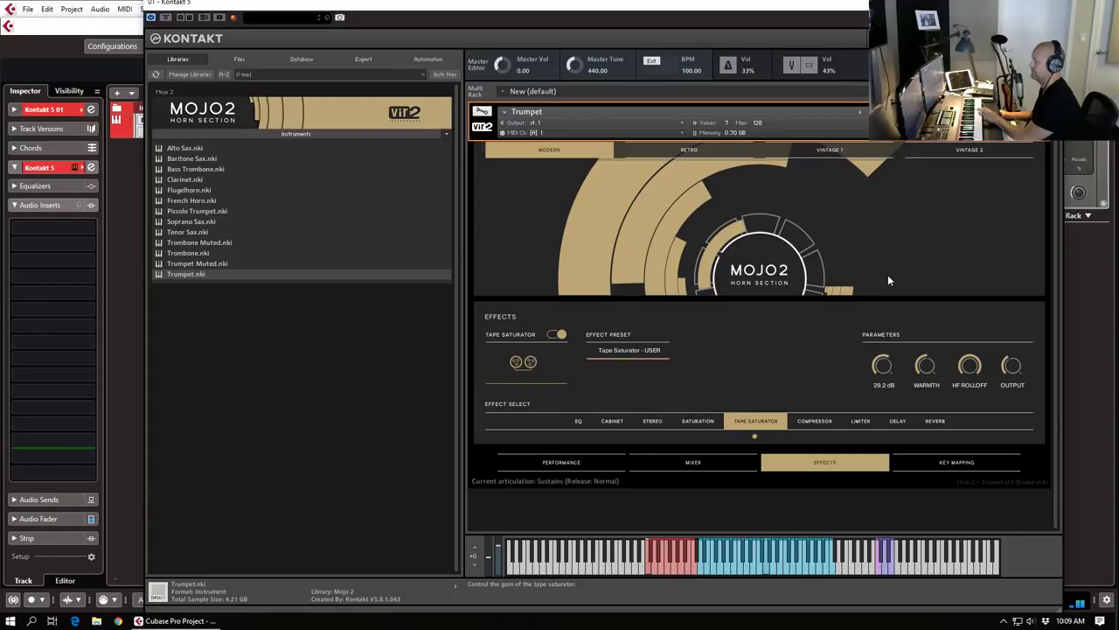
left_click_drag(926, 366, 925, 310)
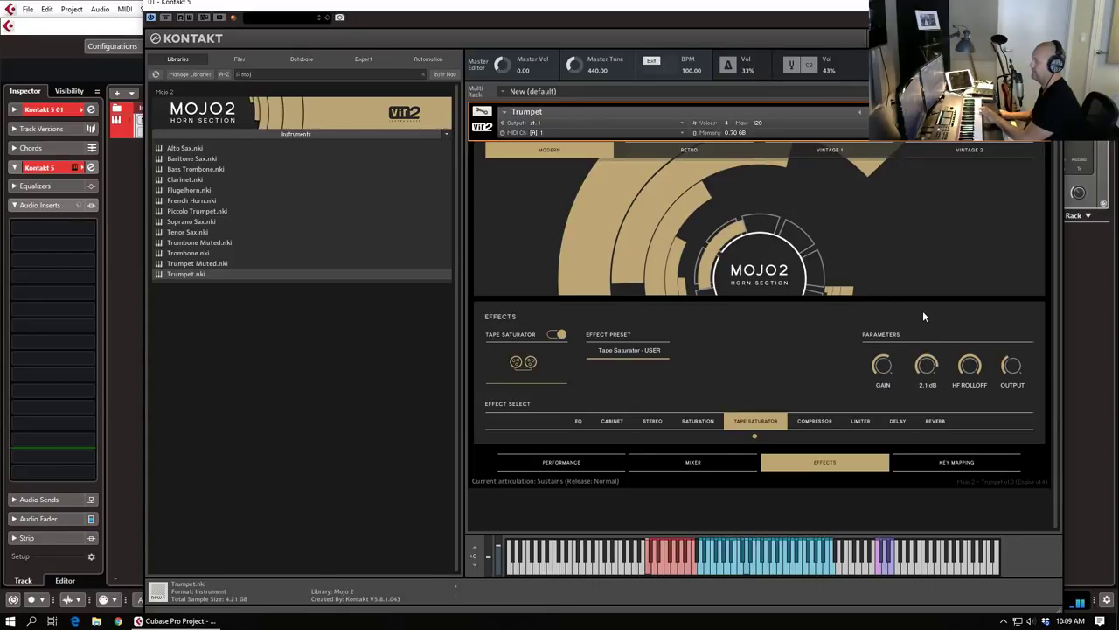
left_click(552, 336)
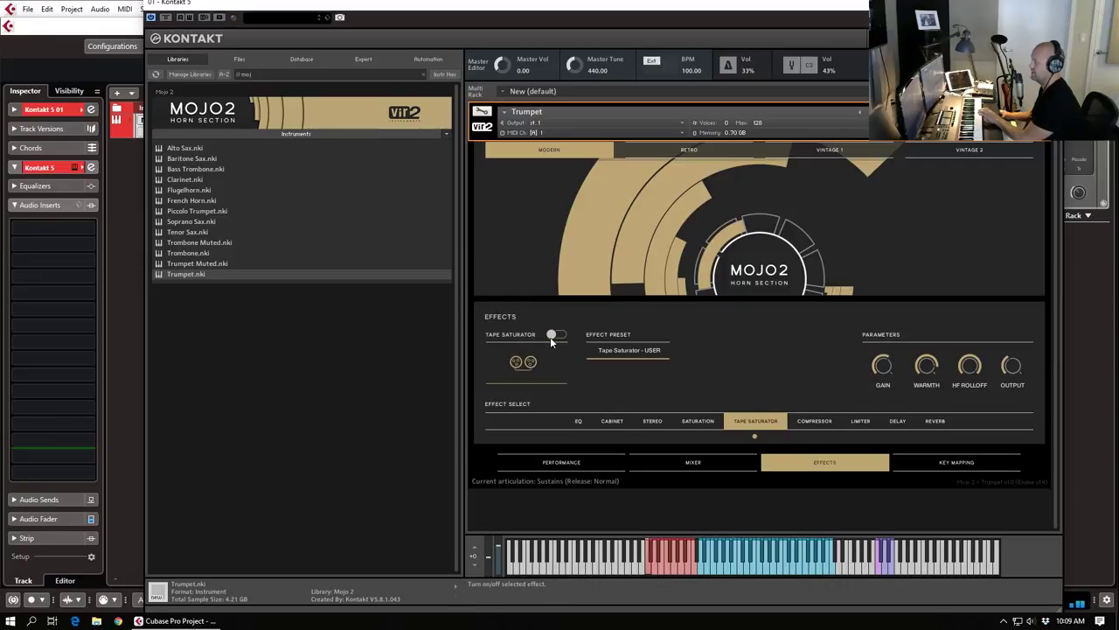
Step: Try the Delay effect on the Trumpet and switch it off
left_click(897, 421)
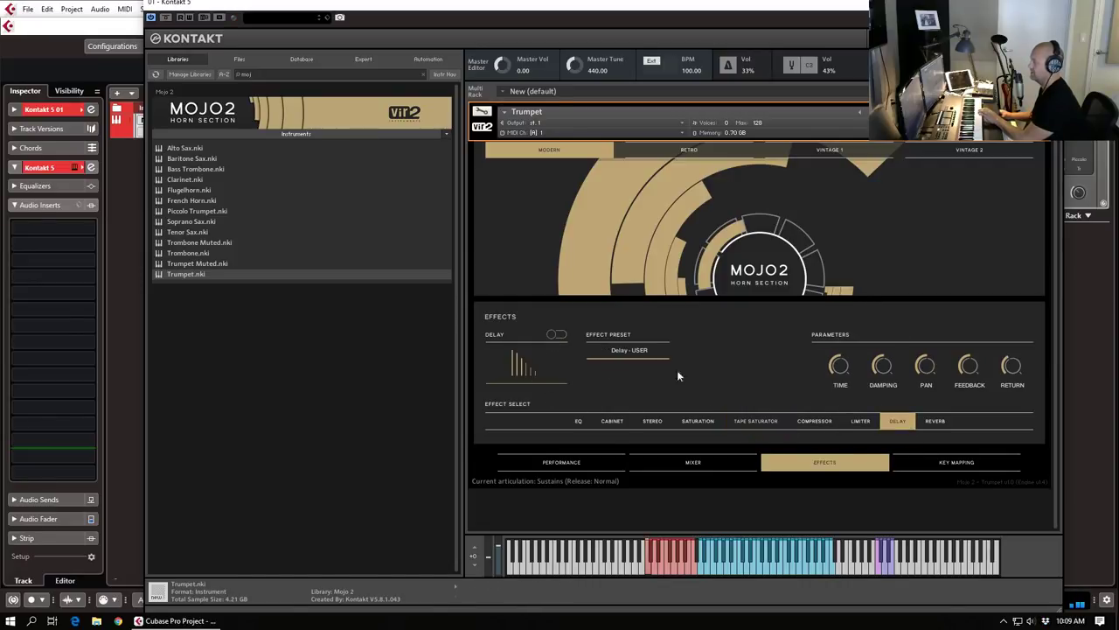
left_click(555, 335)
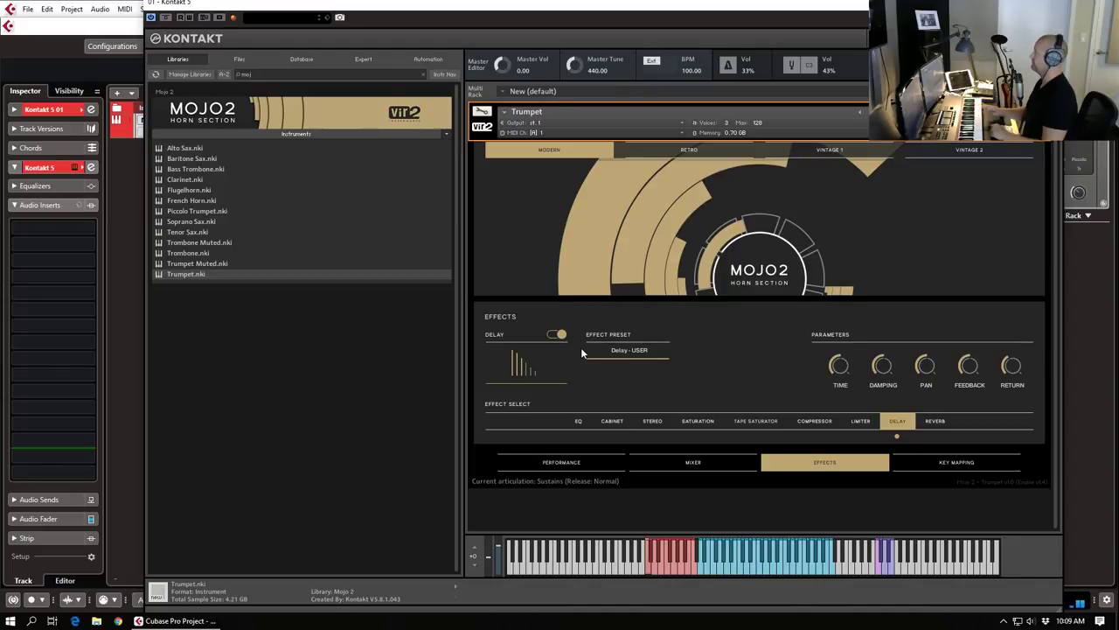
left_click(556, 334)
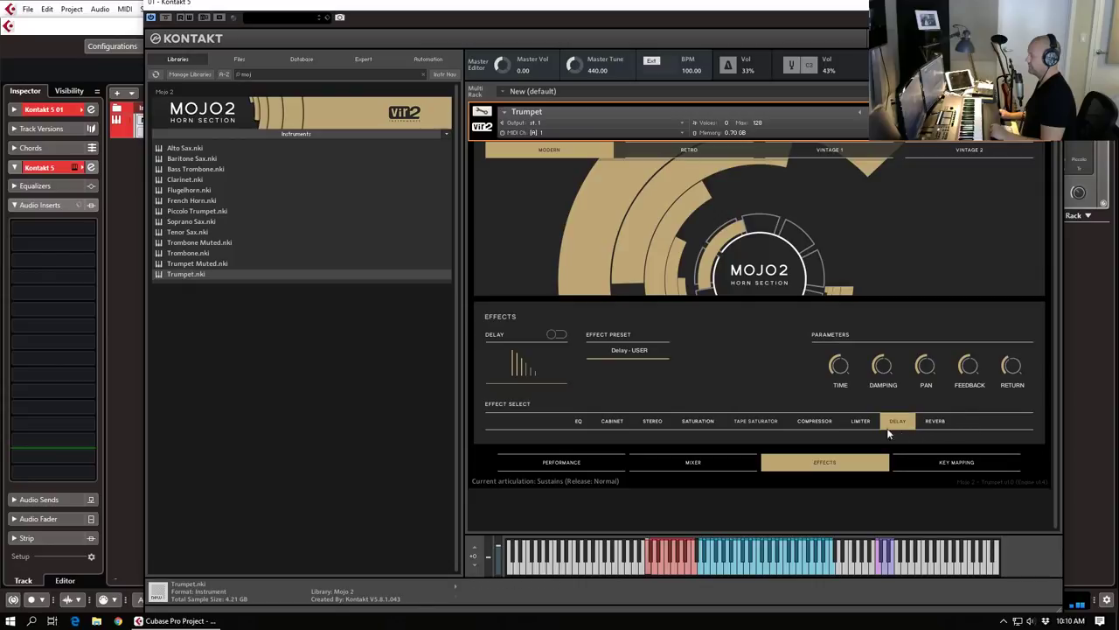
Step: Toggle the Delay and Saturation effects on again and switch both back off
left_click(563, 334)
left_click(689, 429)
left_click(558, 335)
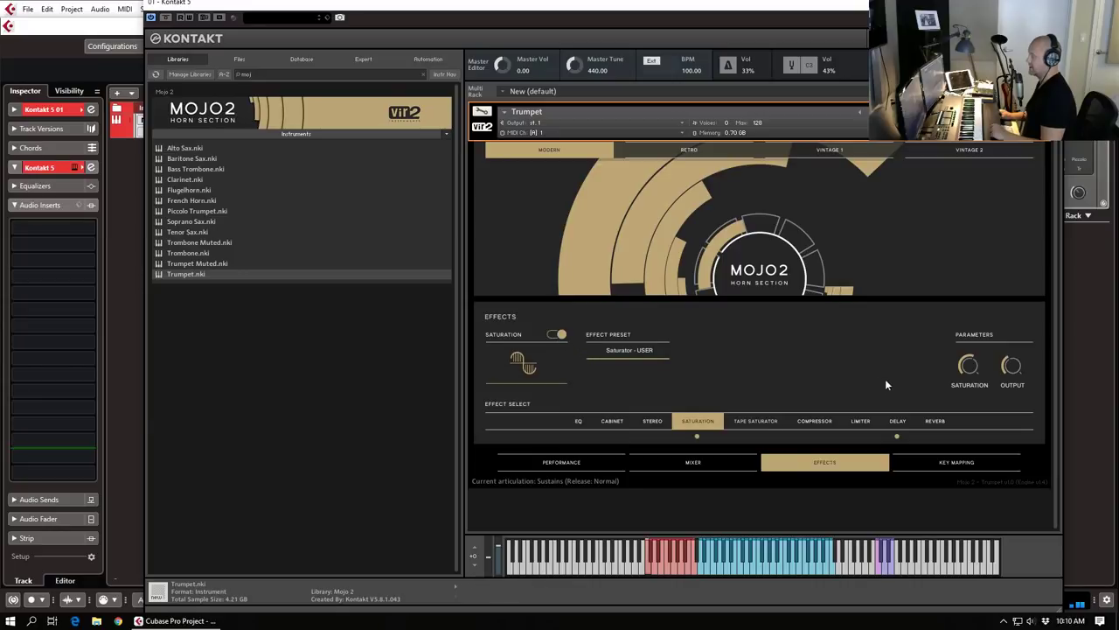
left_click(901, 423)
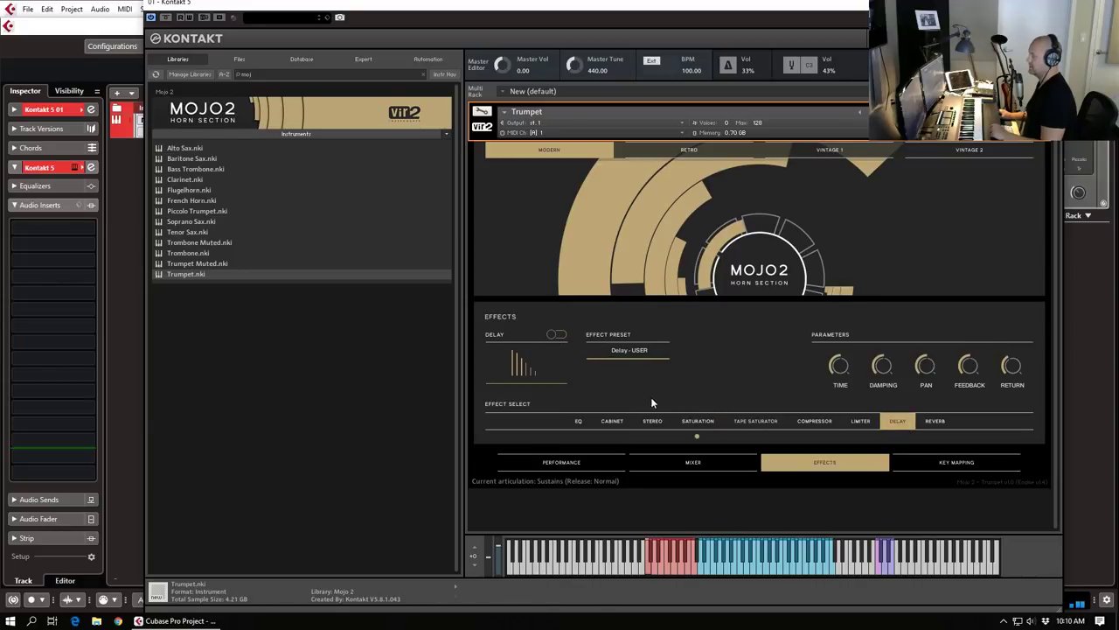
left_click(698, 421)
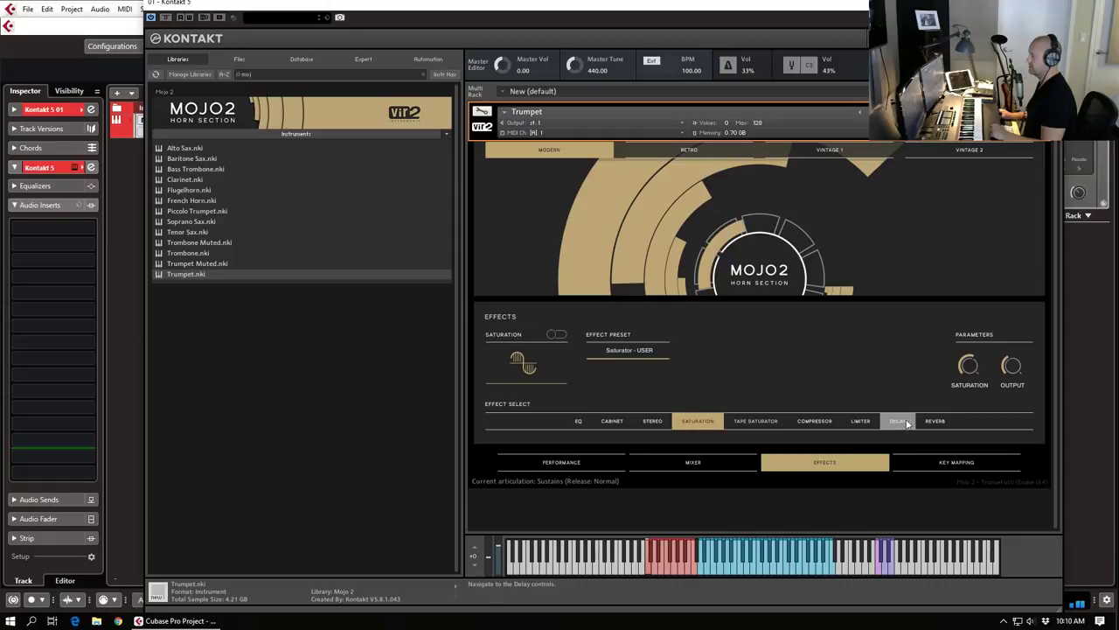
Step: Turn on the Reverb effect for the Trumpet and open its mixer with the ensemble options
left_click(935, 421)
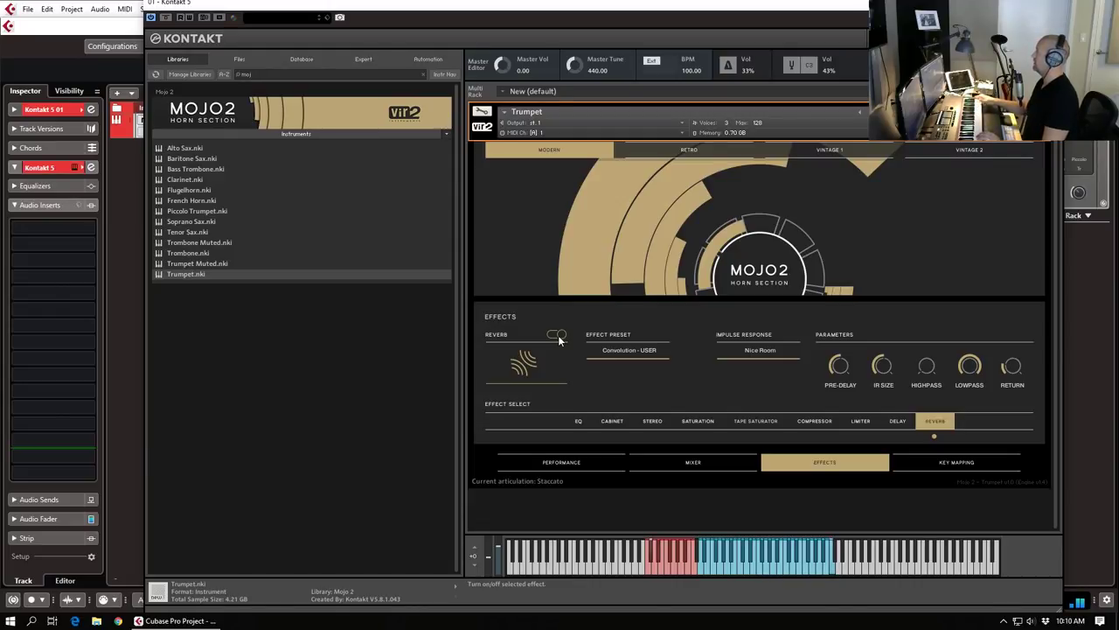
left_click(557, 335)
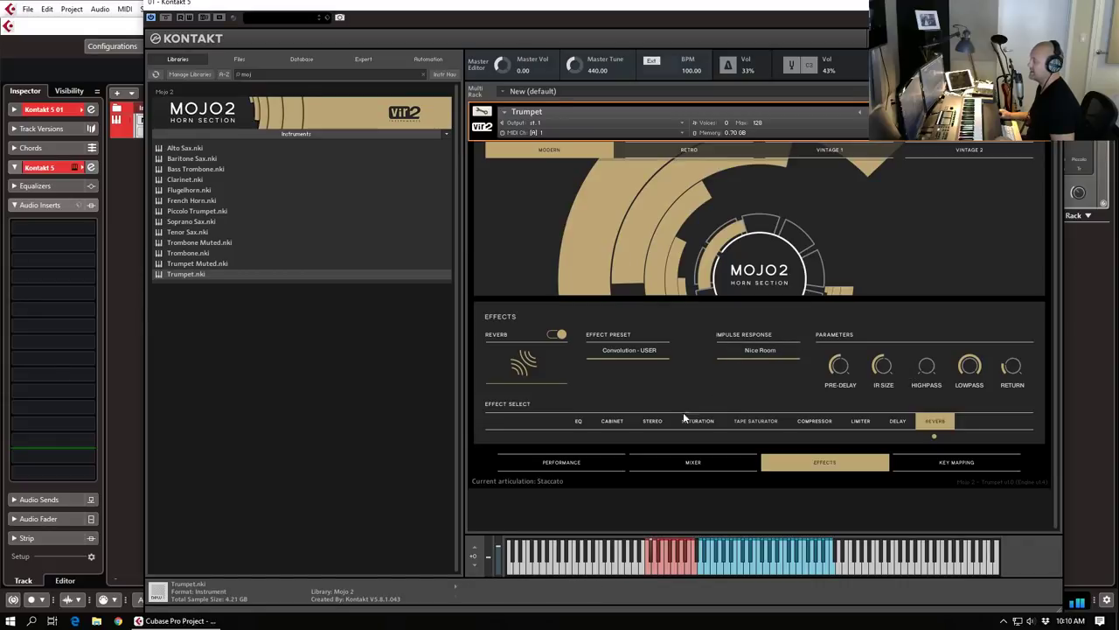
left_click(595, 464)
left_click(671, 469)
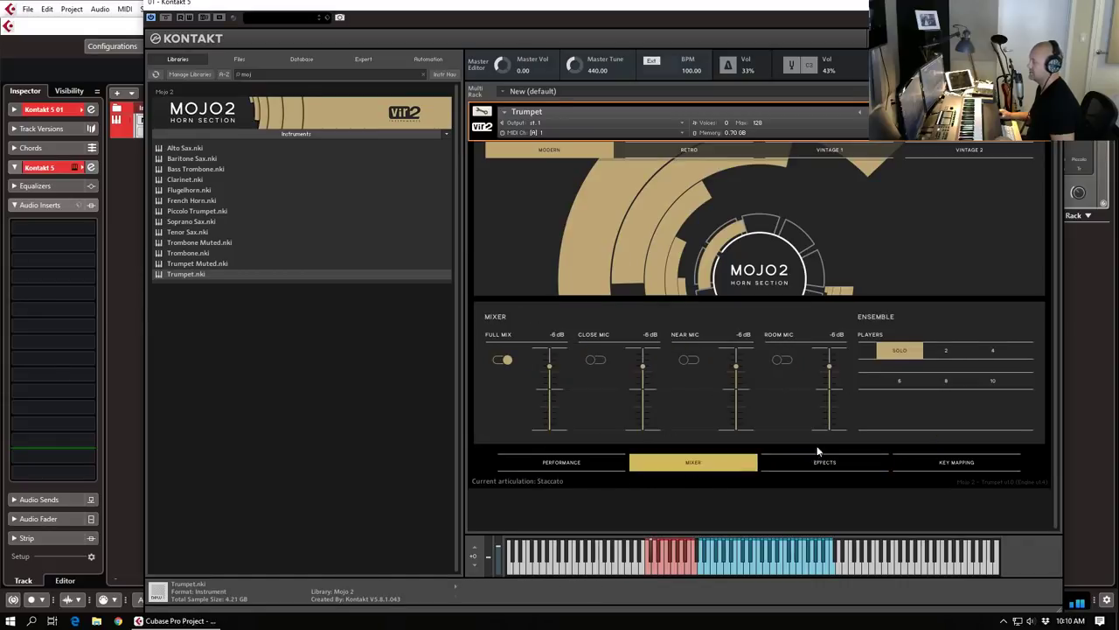
Step: Set the Trumpet ensemble to 8 players, audition it, and close the Kontakt window
left_click(949, 381)
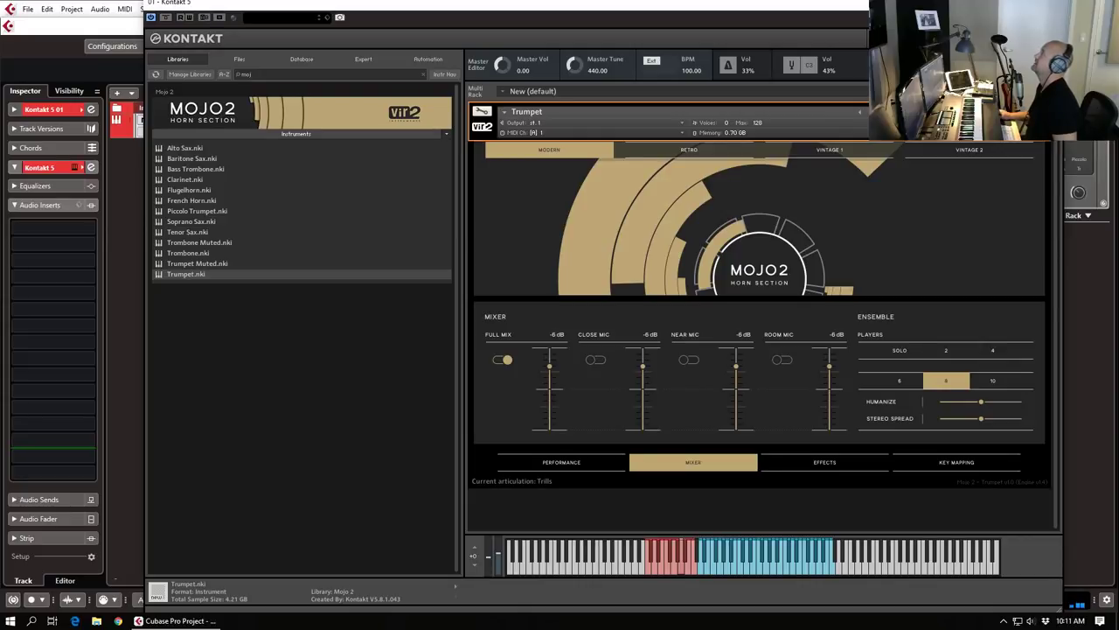
left_click(1052, 3)
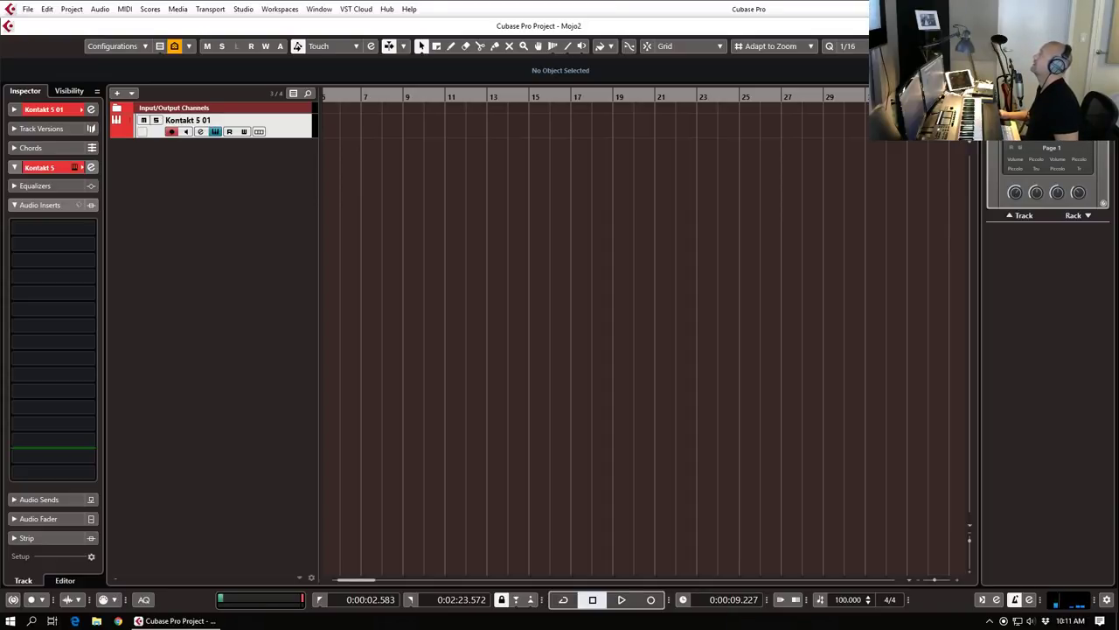
Step: Switch to the Edge browser, look through the Vir2 home page, and open the MOJO 2 Horn Section product page
left_click_drag(2, 197, 470, 6)
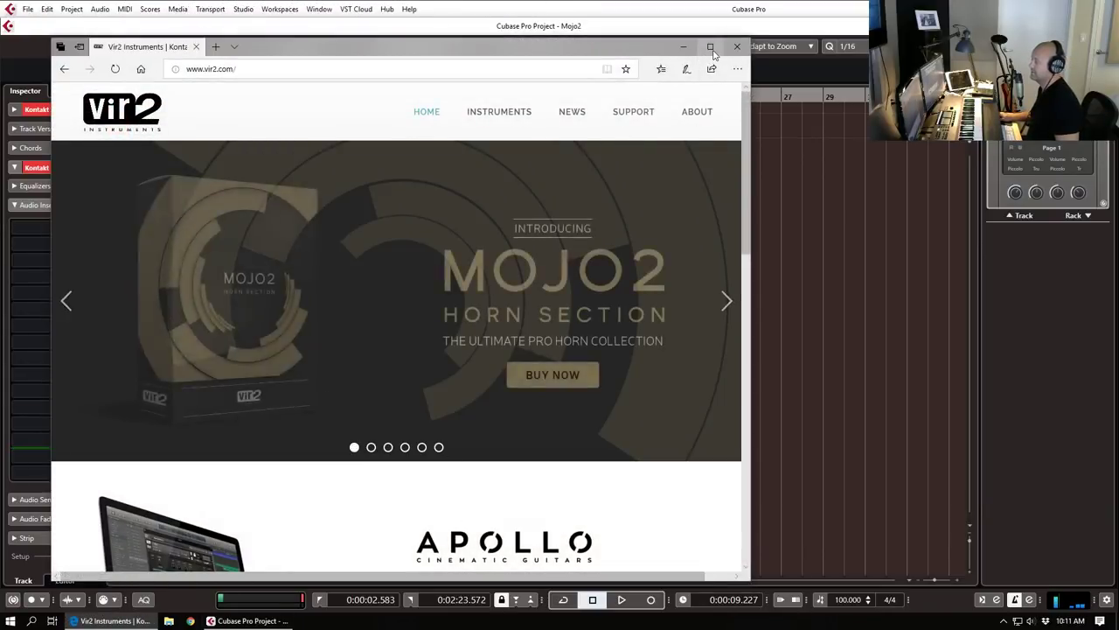
left_click(710, 49)
scroll(714, 185, "down", 12)
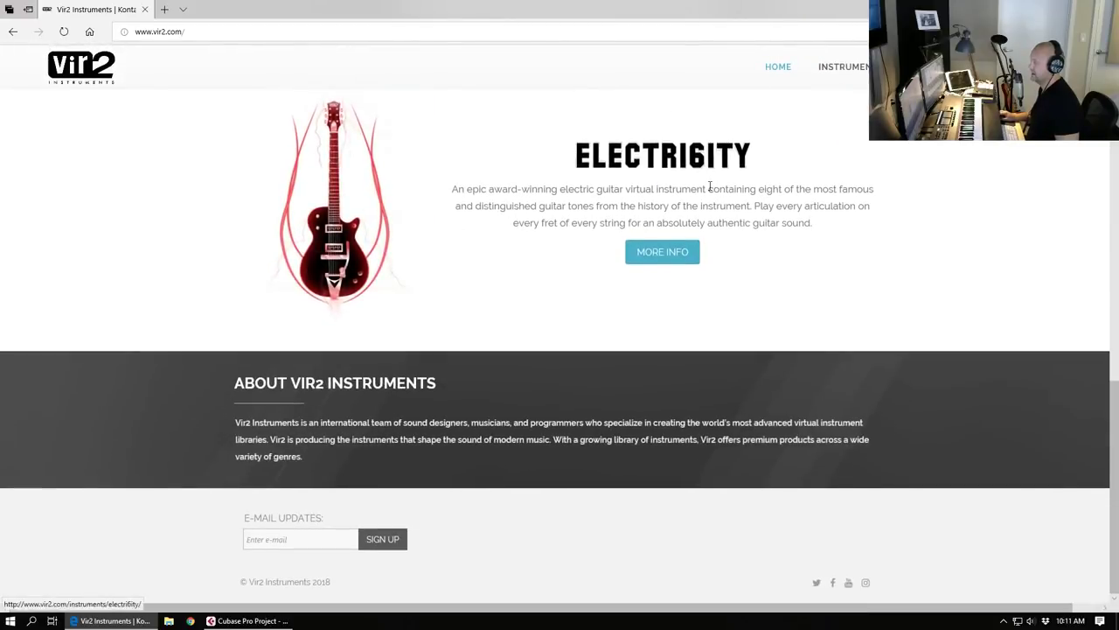
scroll(714, 184, "up", 12)
scroll(719, 200, "down", 2)
scroll(719, 200, "down", 2)
scroll(719, 196, "up", 2)
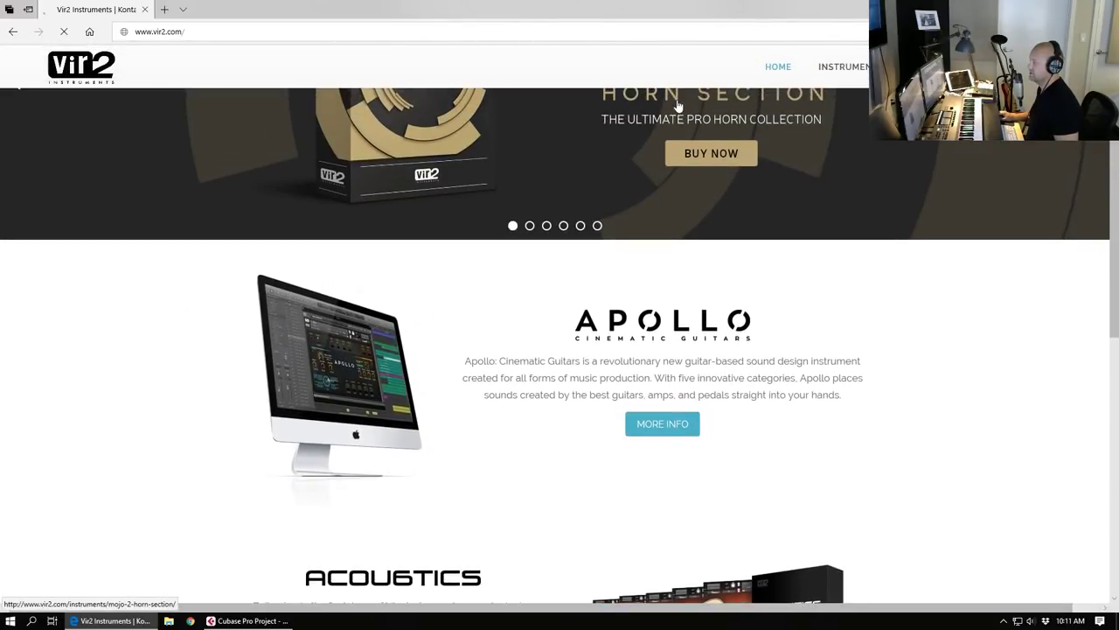
left_click(838, 203)
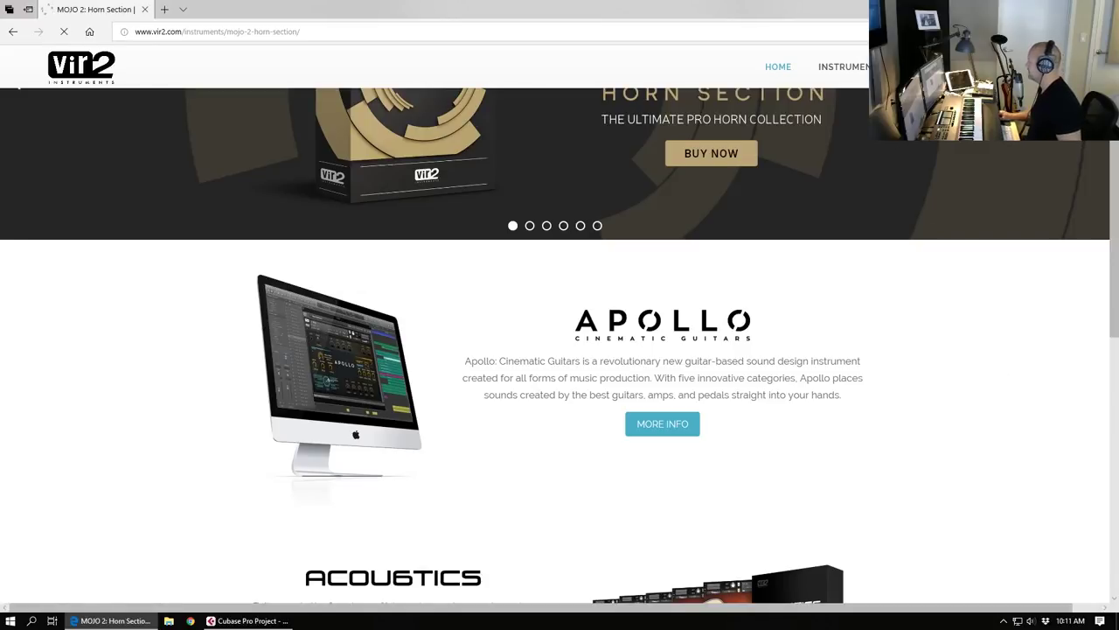
Step: Look through the MOJO 2 product page and play the "Sundown" demo track
scroll(614, 455, "down", 8)
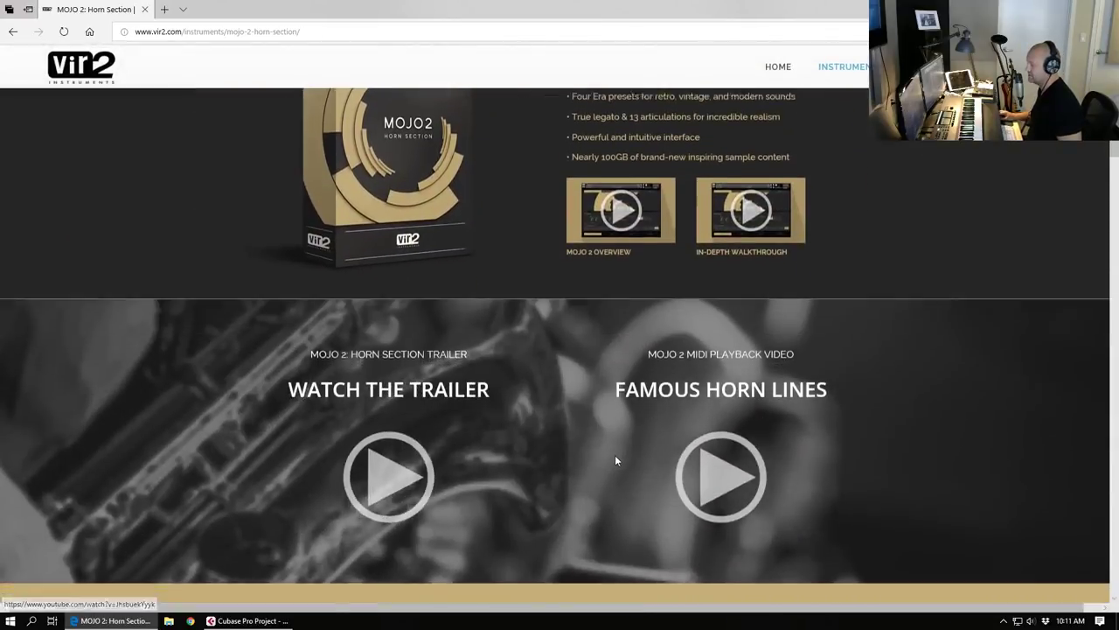
scroll(602, 461, "down", 3)
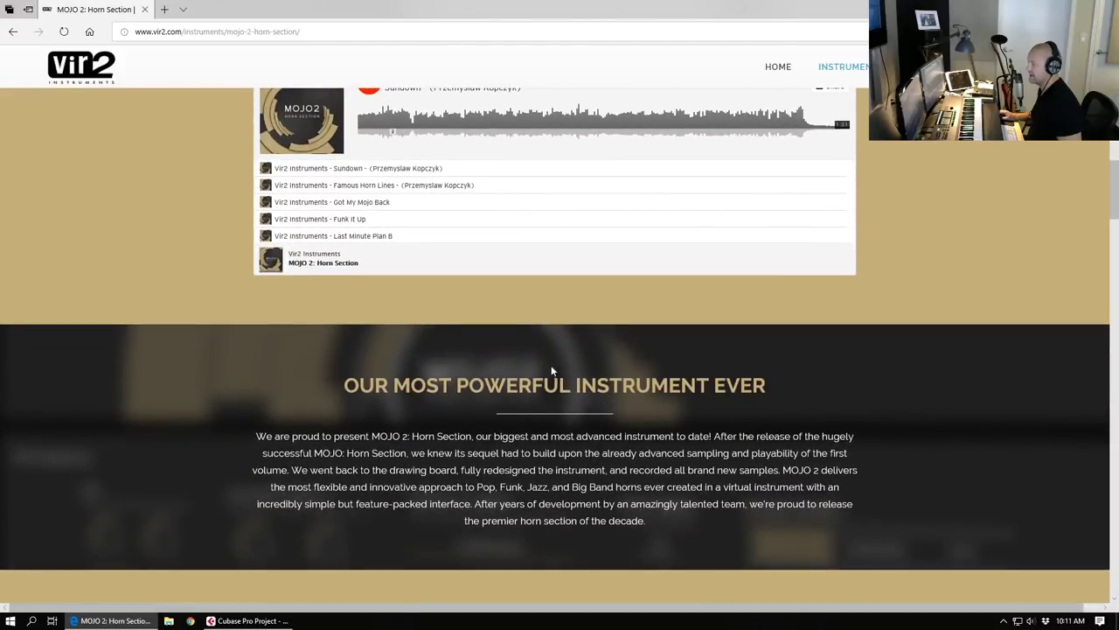
left_click(363, 171)
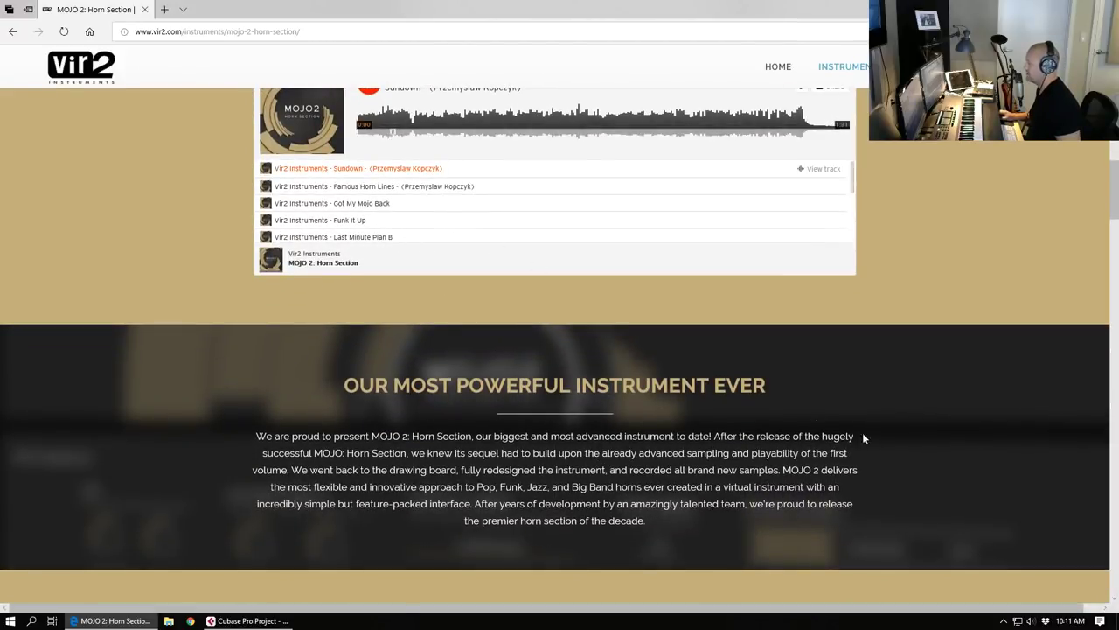
Step: Set the system speaker volume to 77 while the demo track plays
left_click(1033, 620)
left_click_drag(984, 596, 1017, 597)
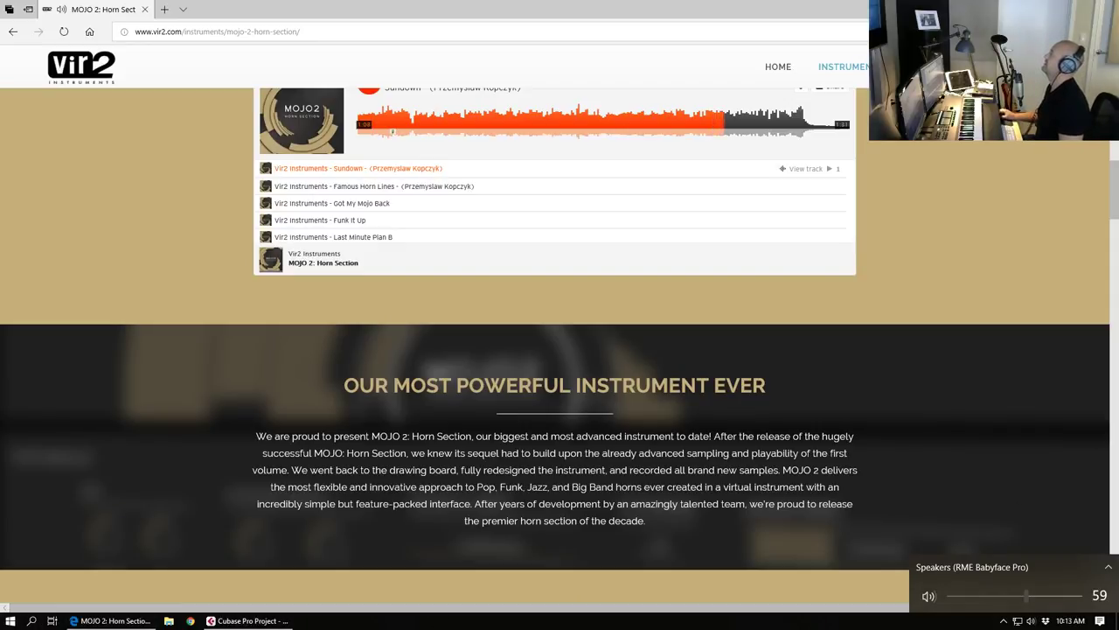
left_click(1050, 596)
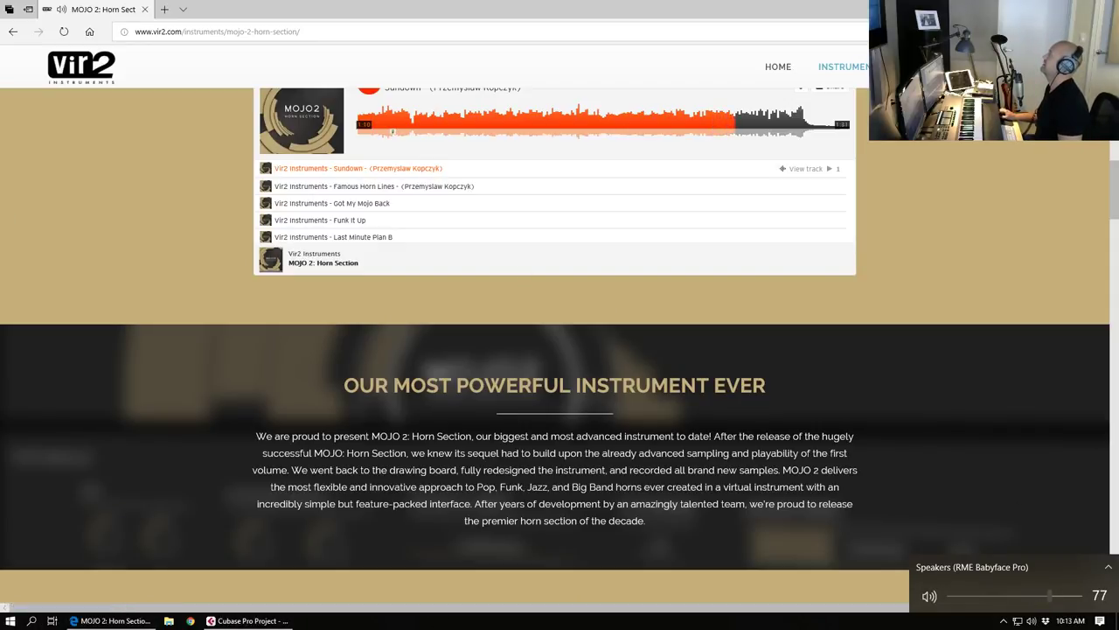
key("Escape")
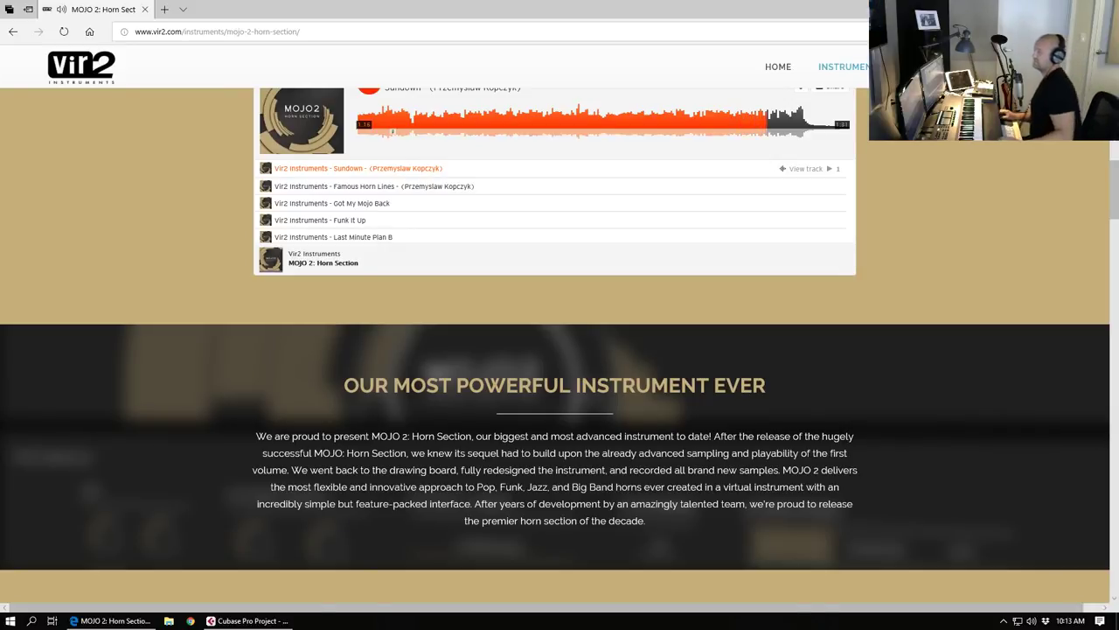
scroll(367, 189, "up", 1)
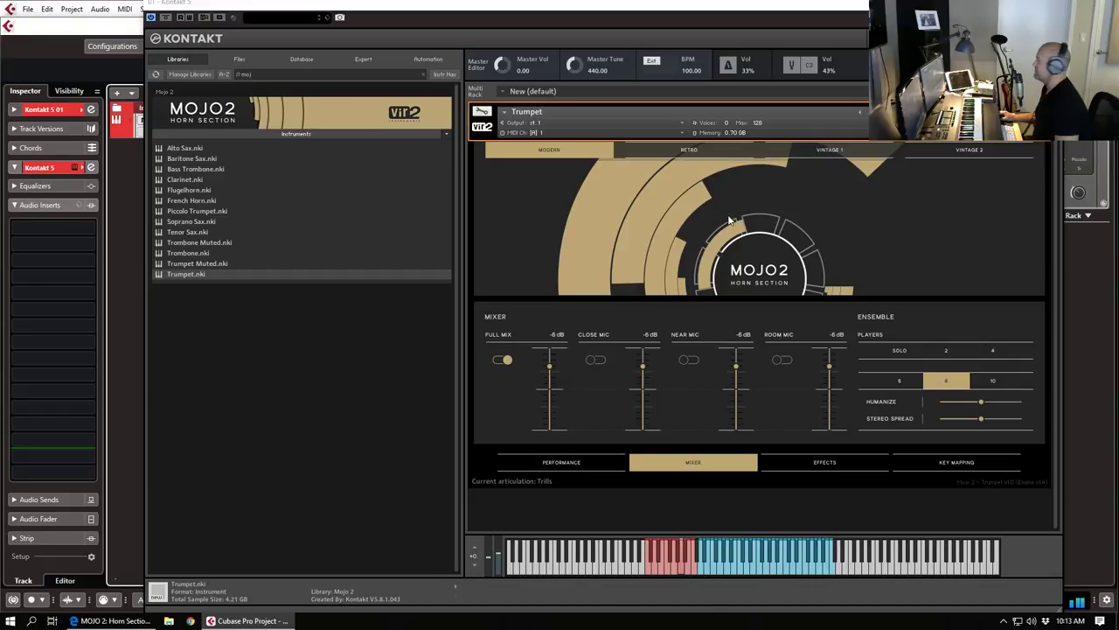
Step: Reopen and reposition the Kontakt window, and close it to return to the Cubase project
left_click(842, 17)
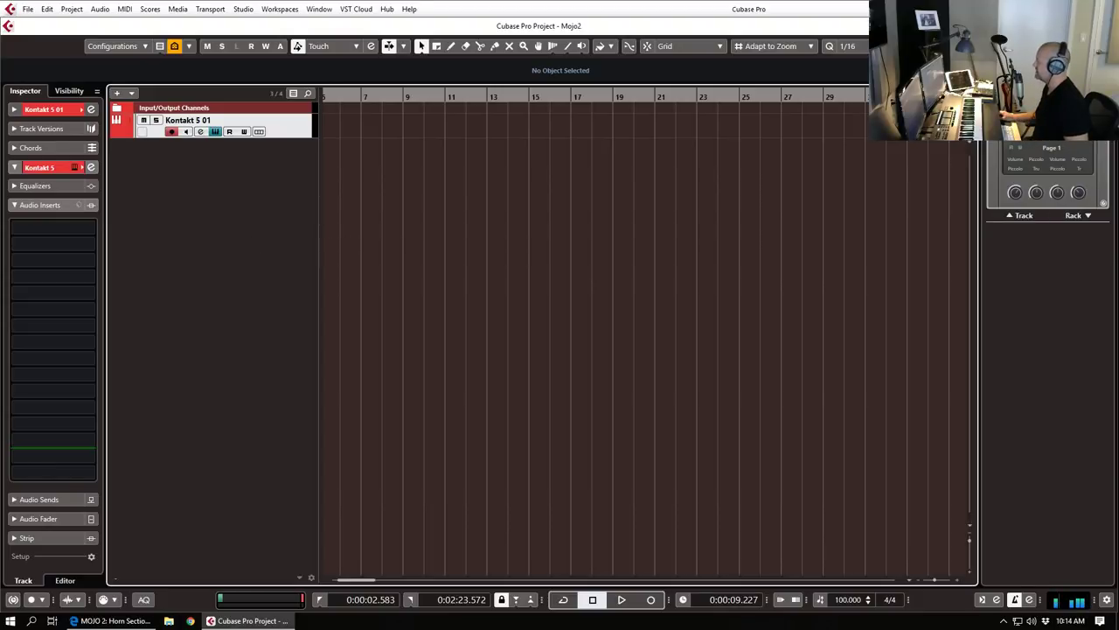
left_click_drag(1118, 24, 340, 29)
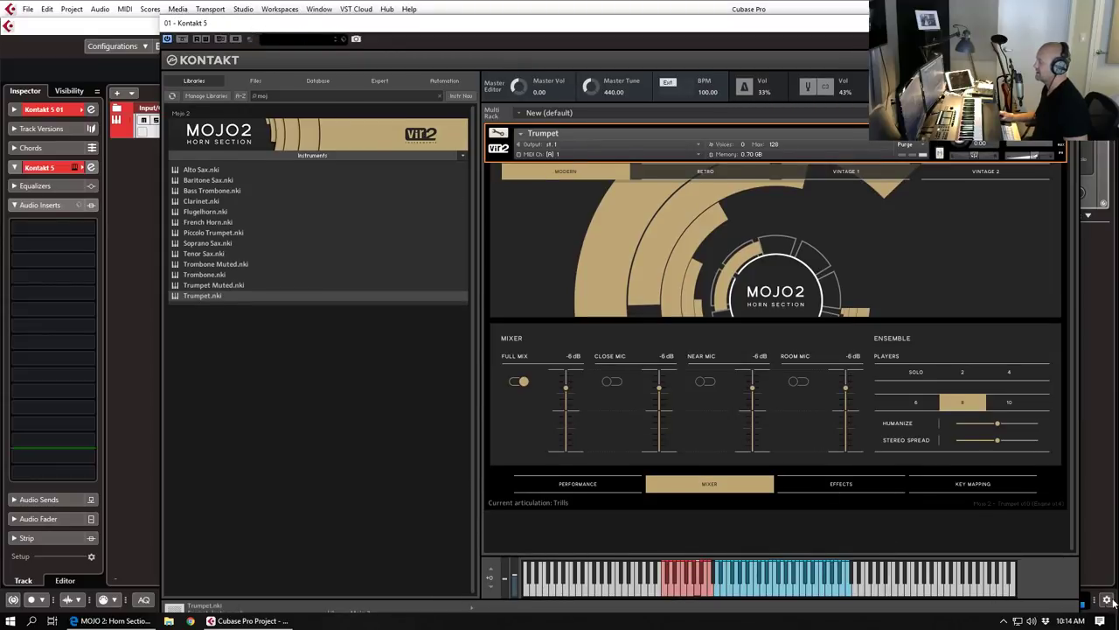
left_click_drag(962, 24, 990, 0)
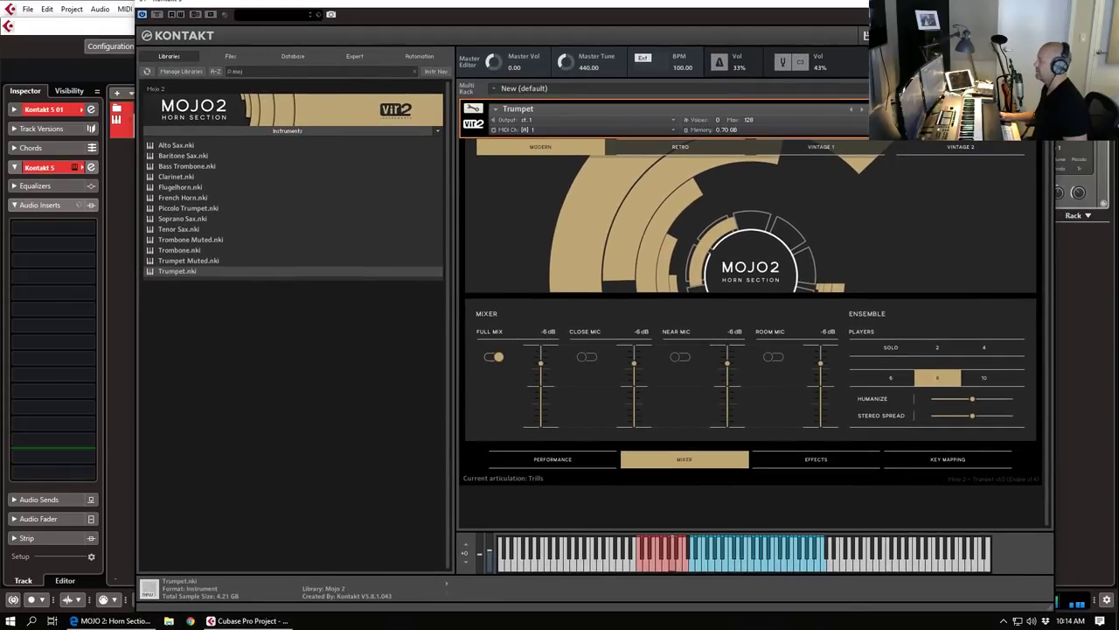
left_click_drag(1052, 606, 1019, 555)
left_click_drag(773, 12, 1118, 65)
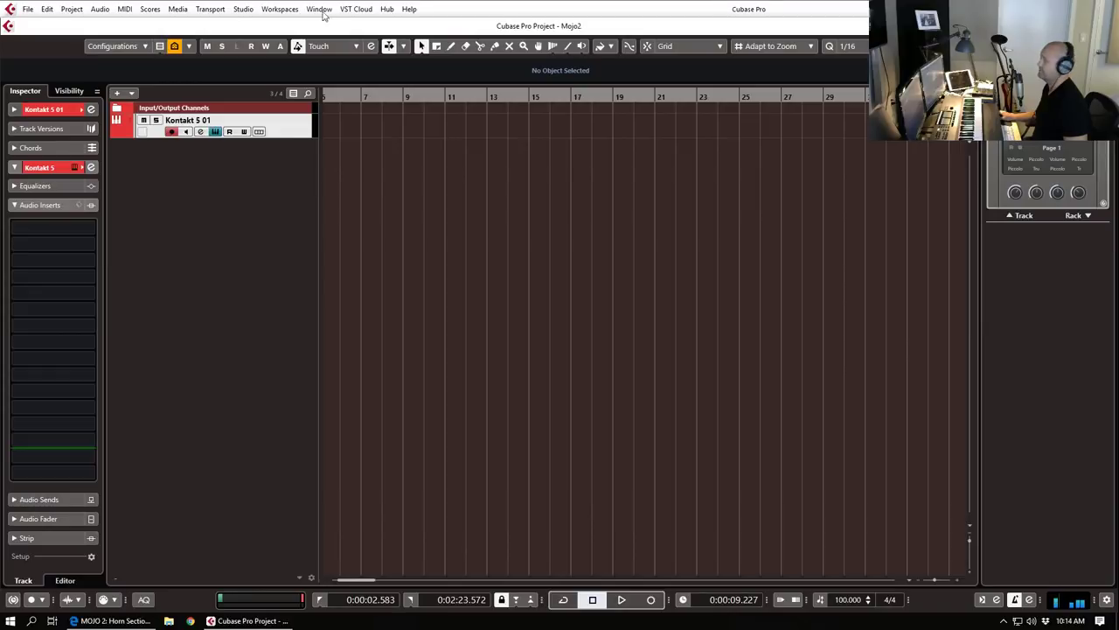
Step: Add one Superior Drummer 3 instrument track routed to Stereo Out
right_click(241, 250)
left_click(292, 266)
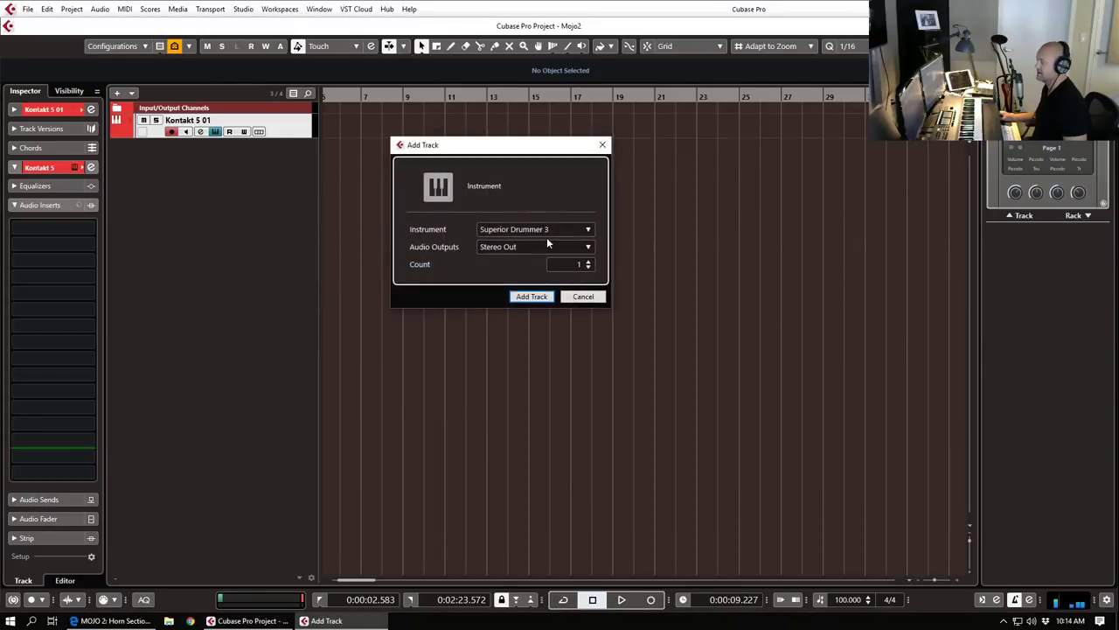
left_click(532, 296)
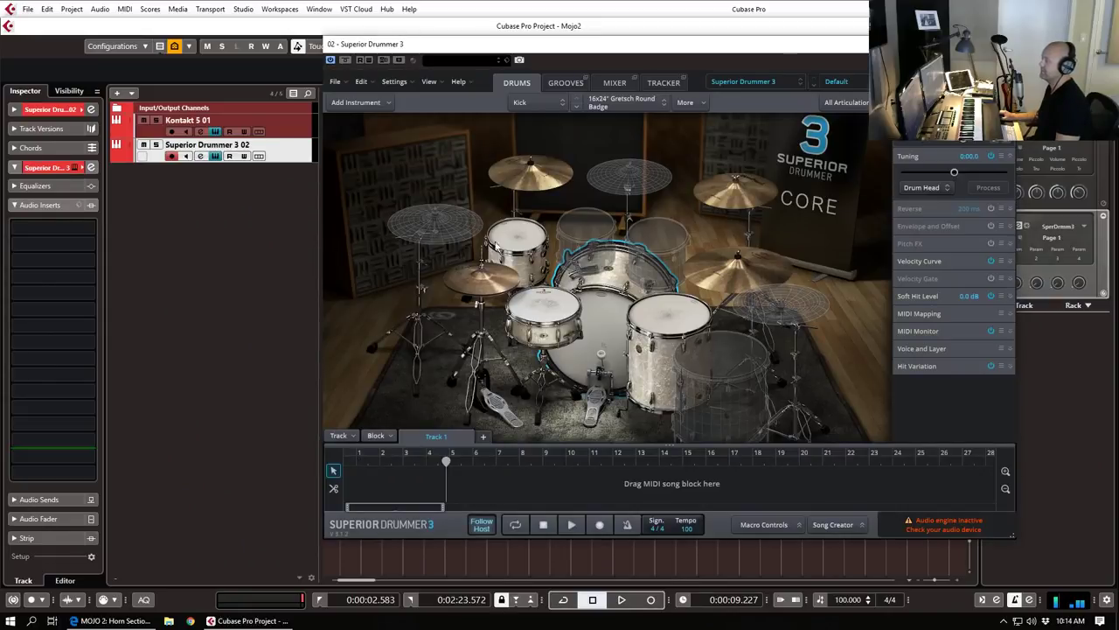
Step: Load the Pop/Rock preset Country Rock Punch in Superior Drummer 3 and colour its track amber yellow
left_click(838, 81)
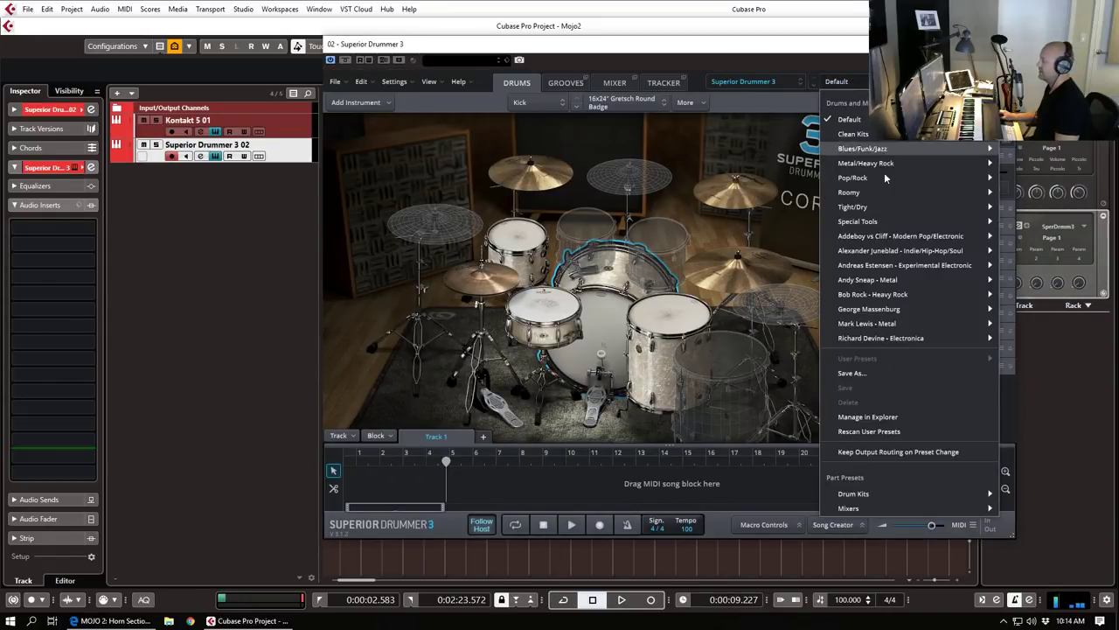
mouse_move(882, 178)
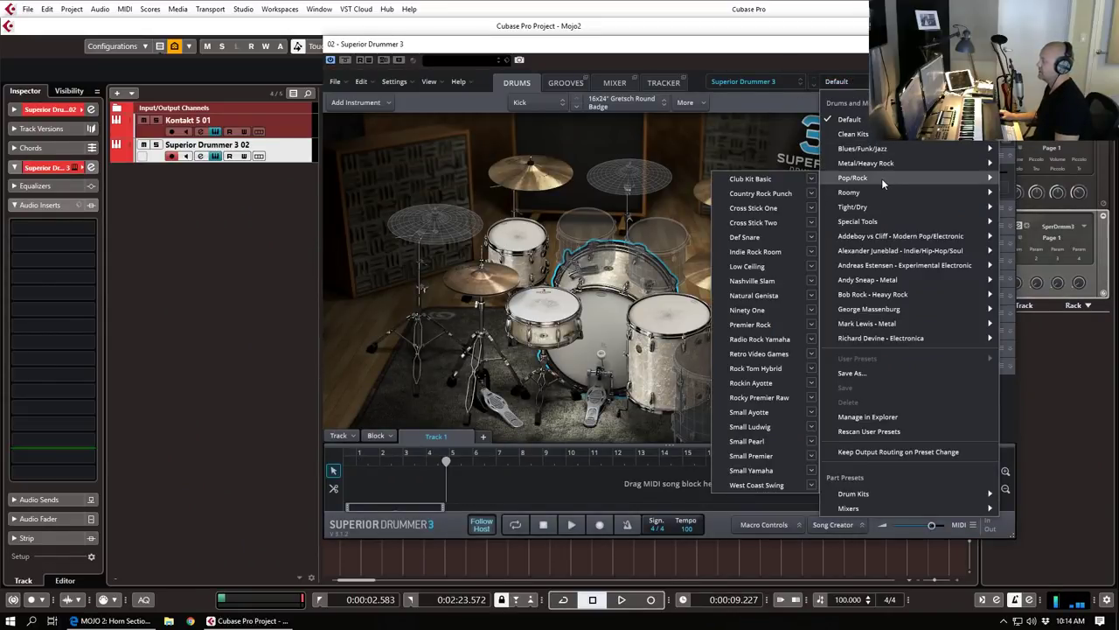
left_click(761, 193)
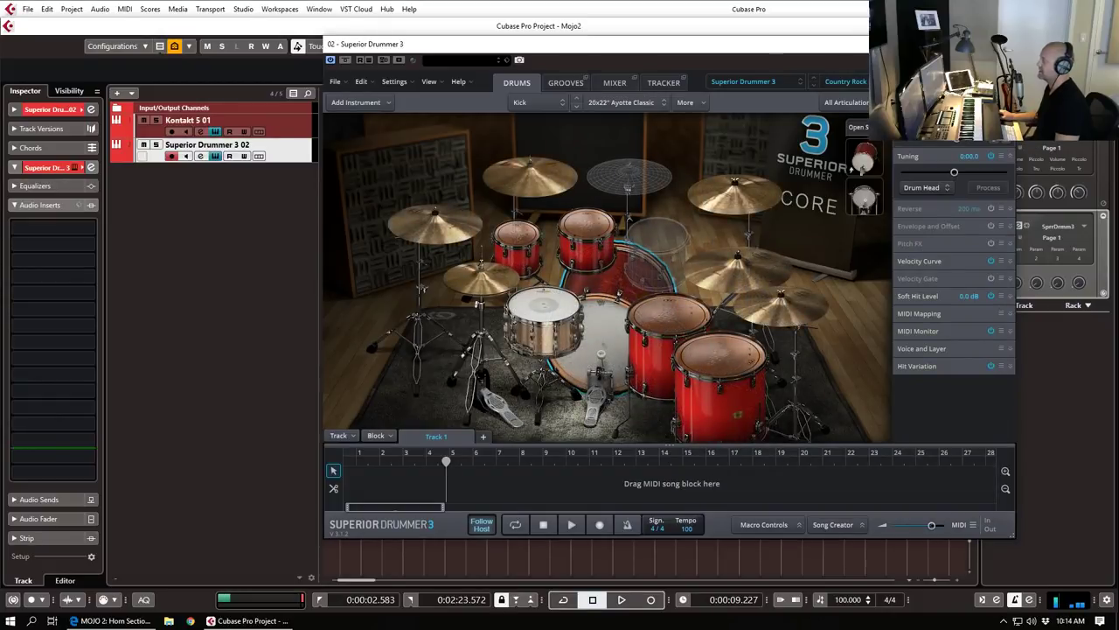
left_click(1003, 43)
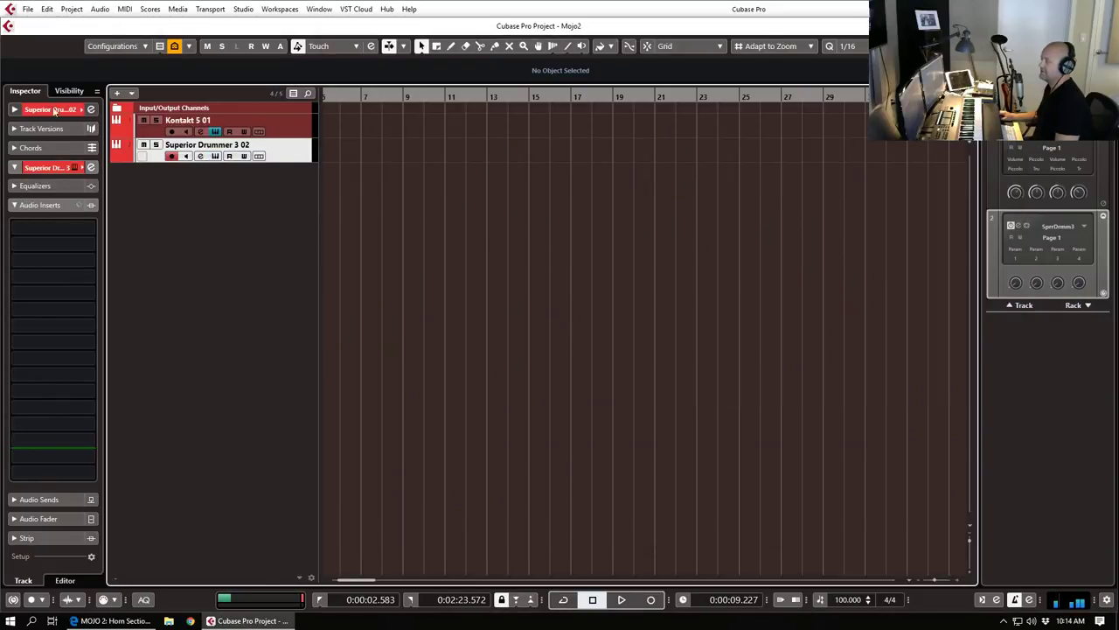
left_click(81, 111)
left_click(129, 130)
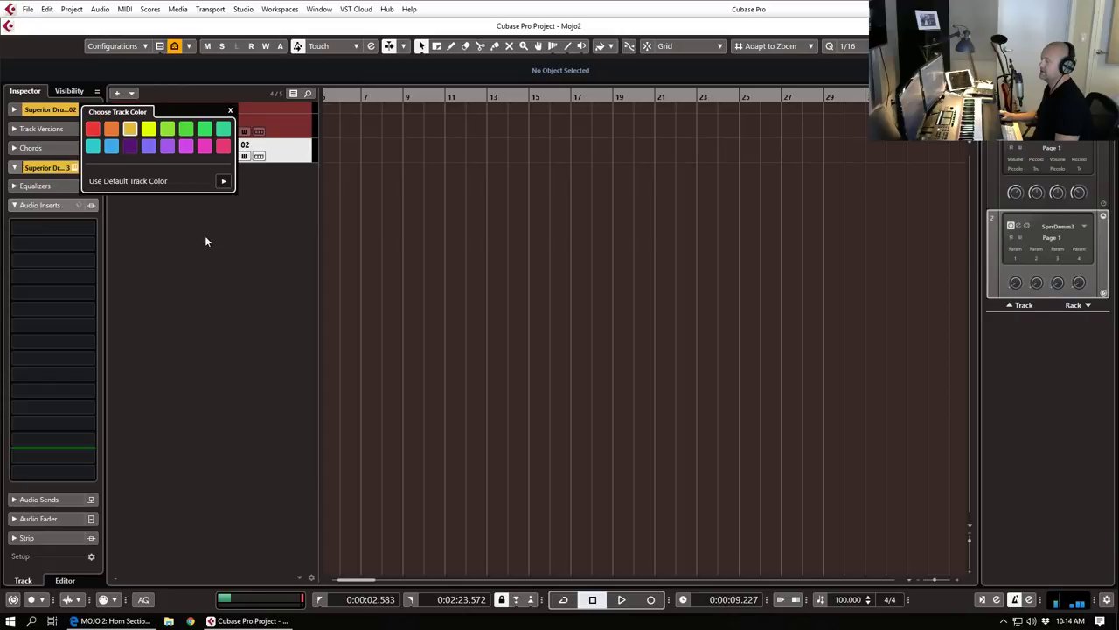
Step: Add one instrument track using the Kontakt 5 sampler, routed to Stereo Out
right_click(220, 206)
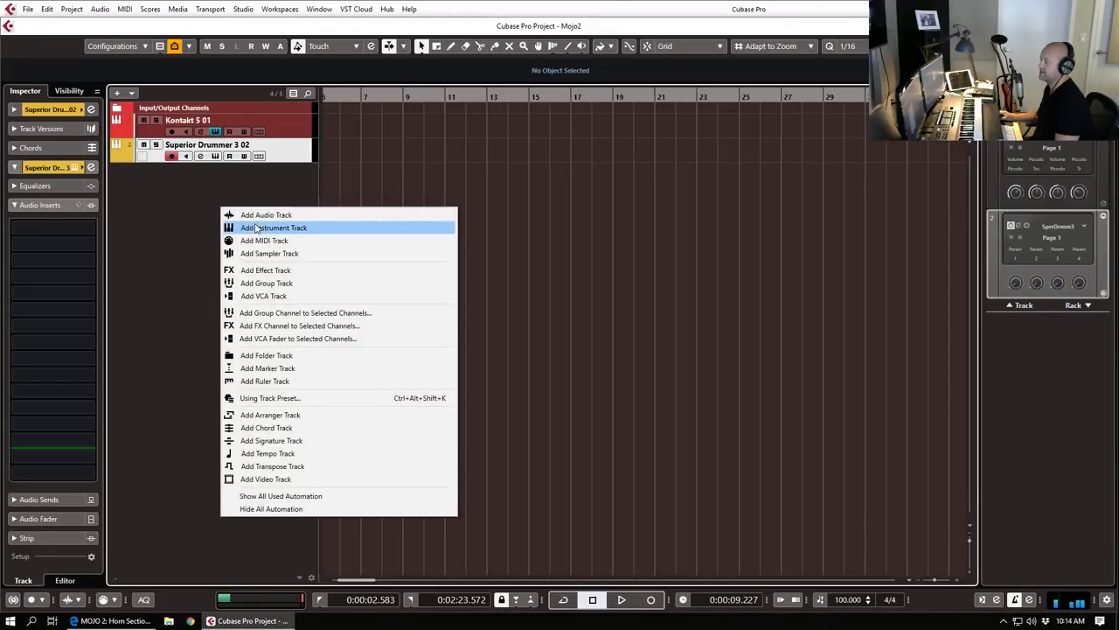
left_click(256, 228)
left_click(553, 232)
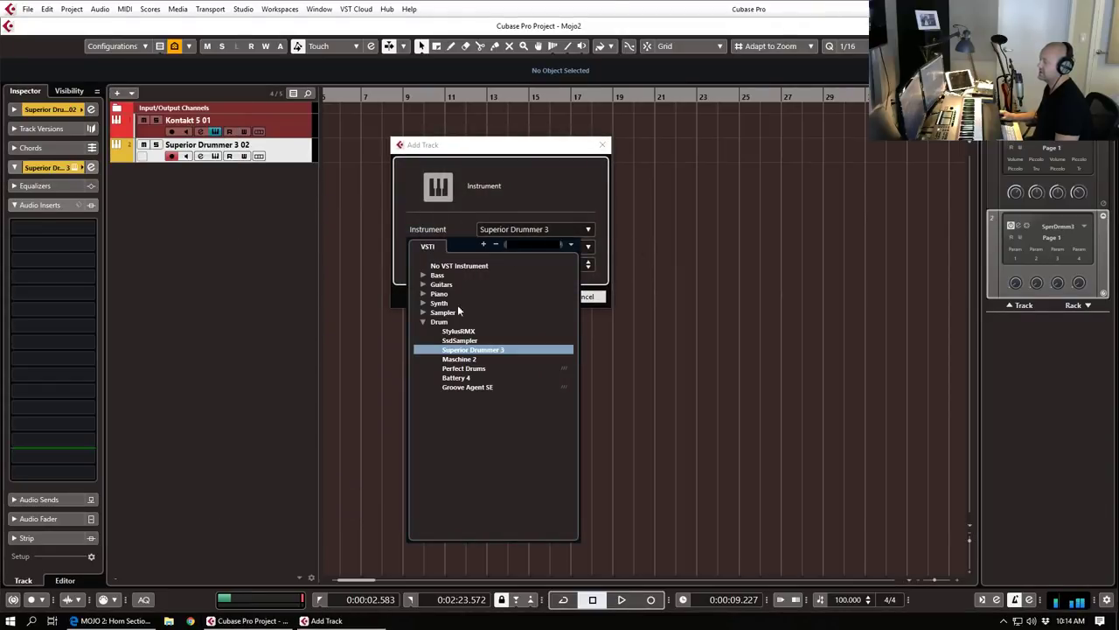
left_click(426, 311)
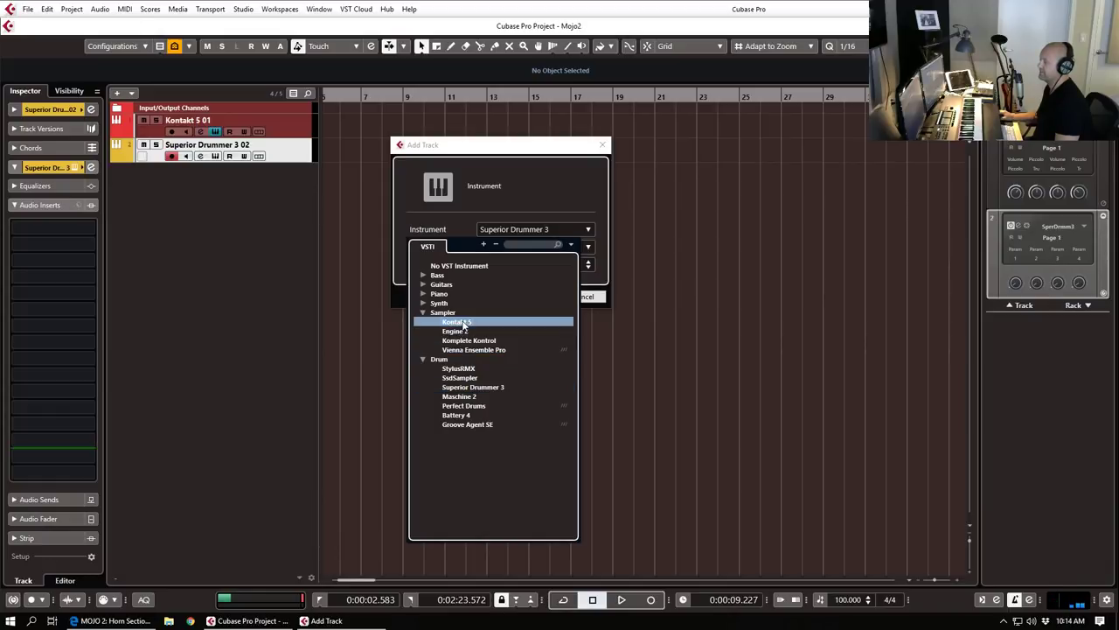
left_click(460, 322)
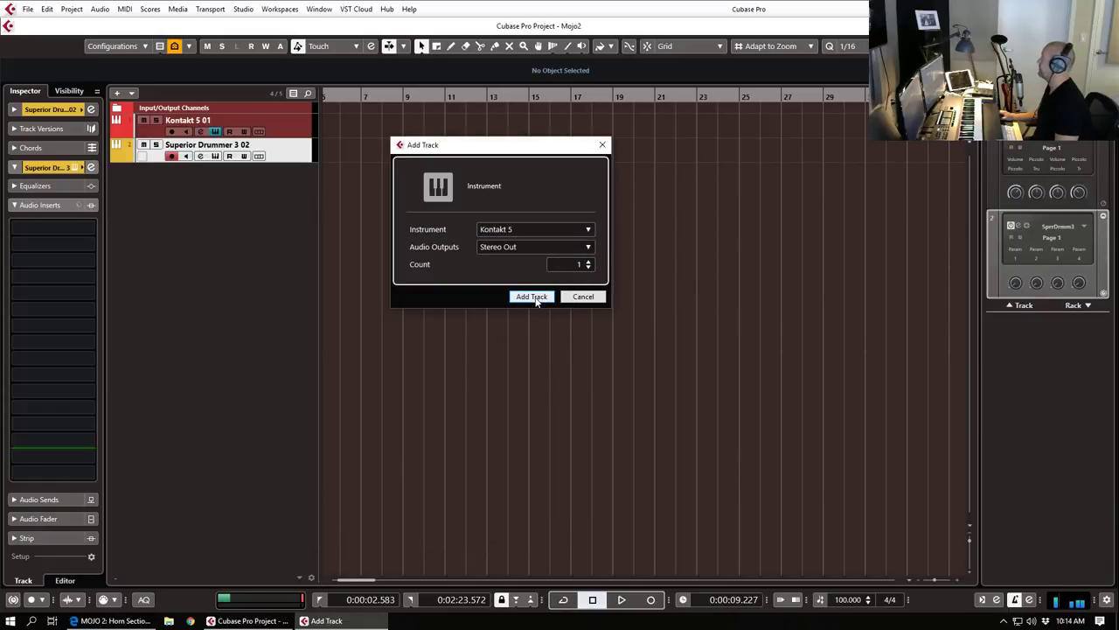
left_click(529, 297)
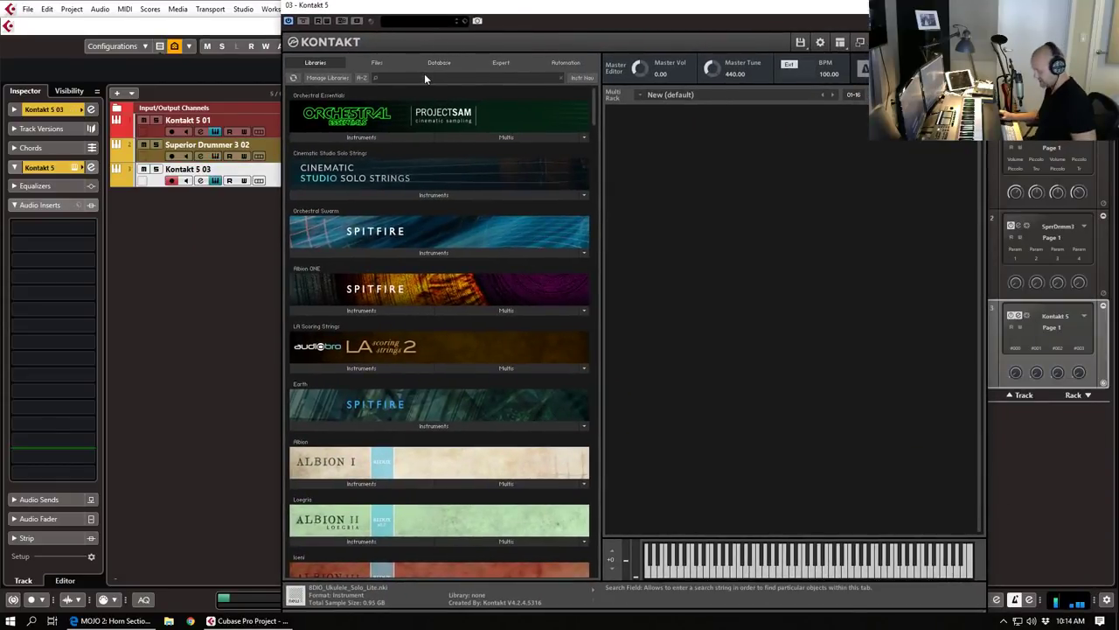
Step: Search the Kontakt libraries for "shre", load Shreddage 3 Stratus.nki, and close the instrument window
left_click(424, 77)
type("shre")
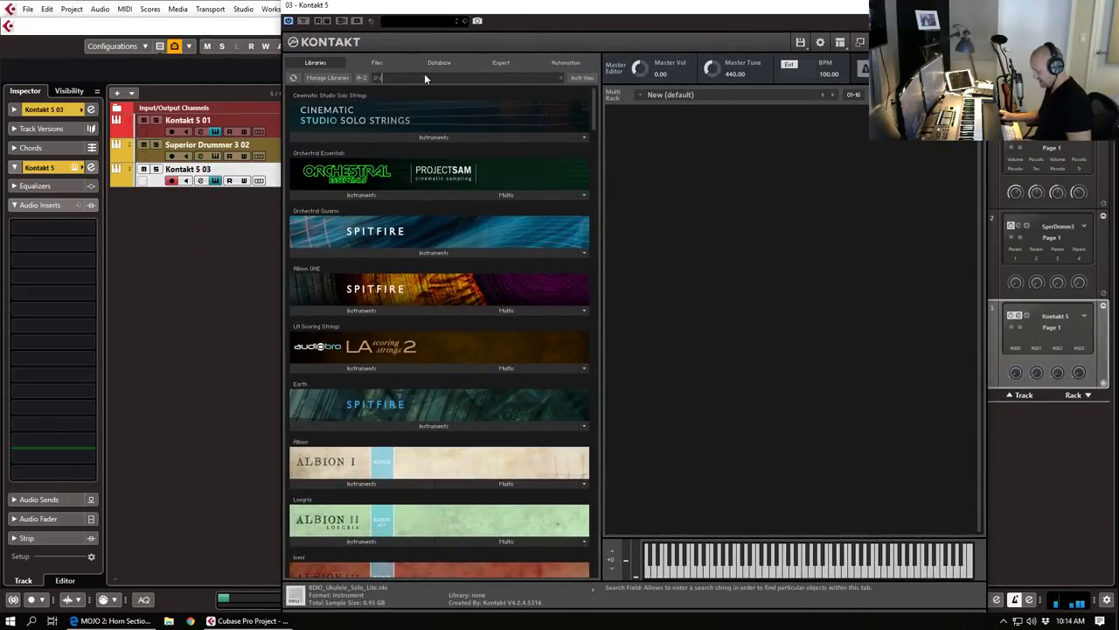
left_click(405, 198)
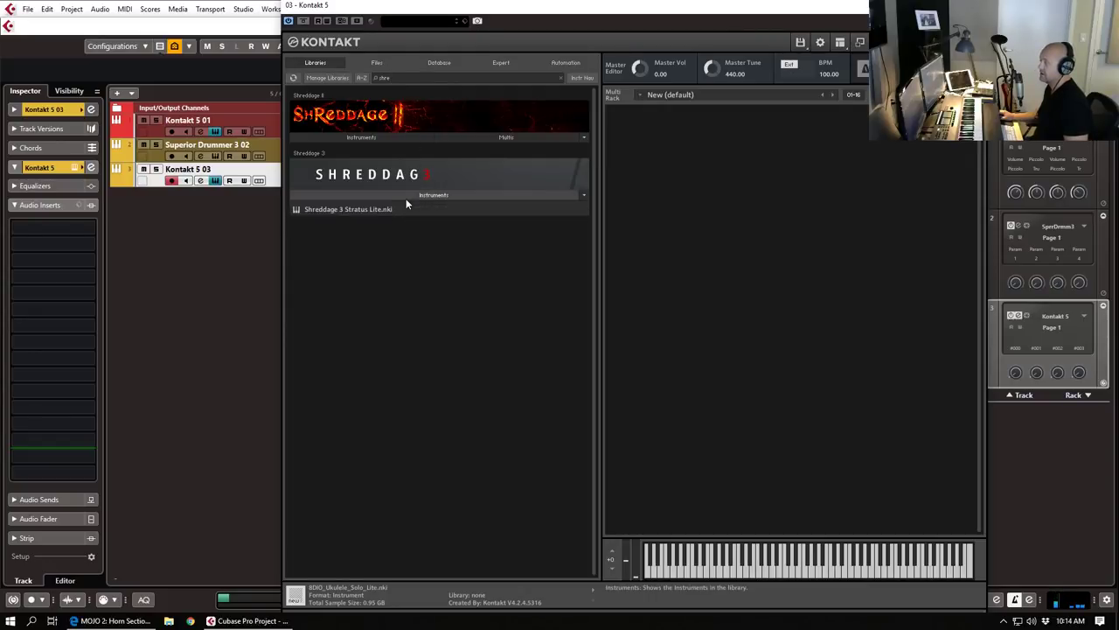
double_click(347, 219)
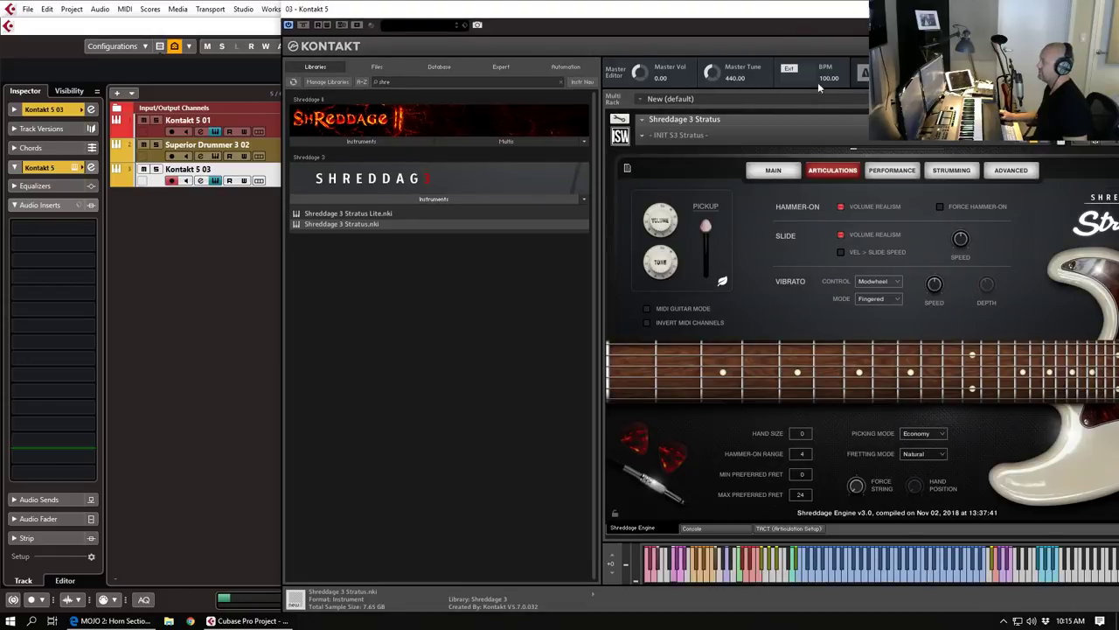
left_click_drag(790, 18, 652, 8)
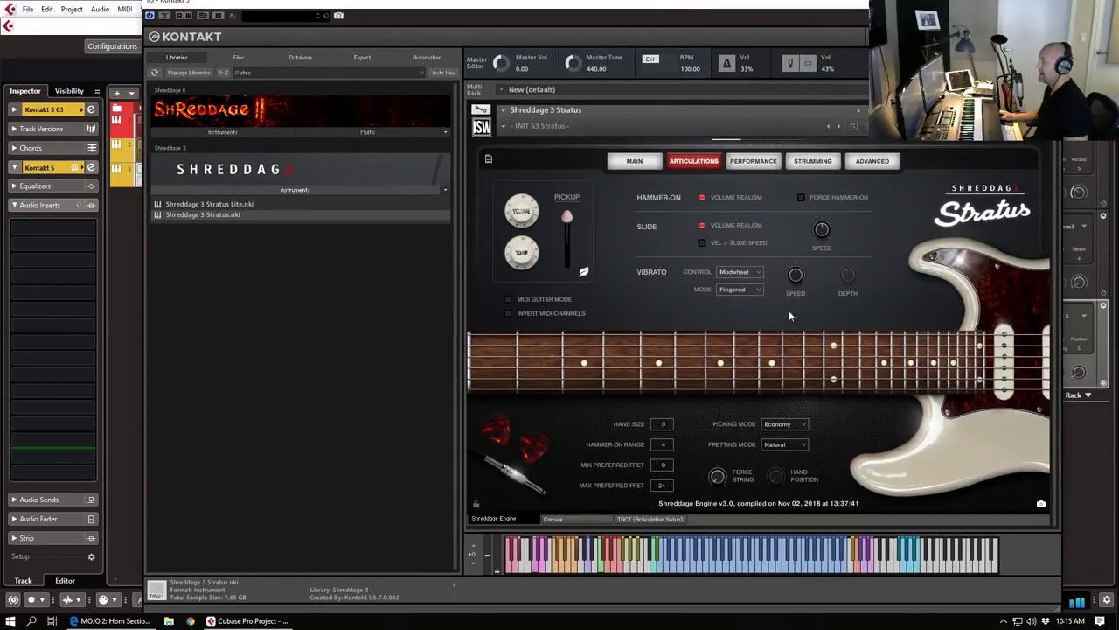
left_click_drag(593, 7, 1118, 98)
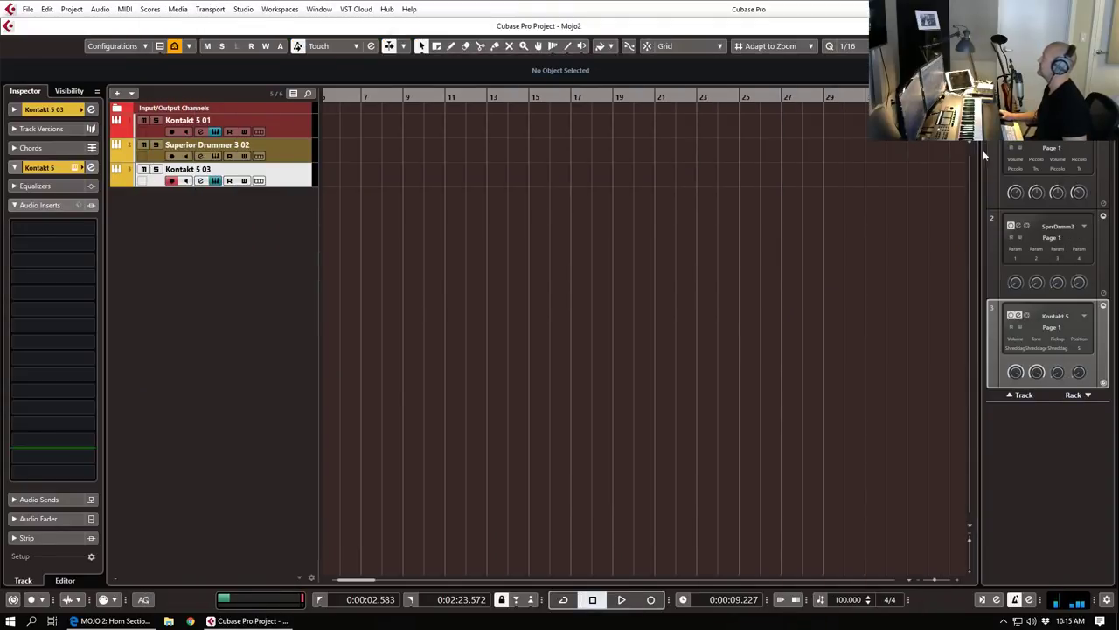
Step: Colour the Kontakt 5 03 guitar track light green
left_click(84, 110)
left_click(165, 131)
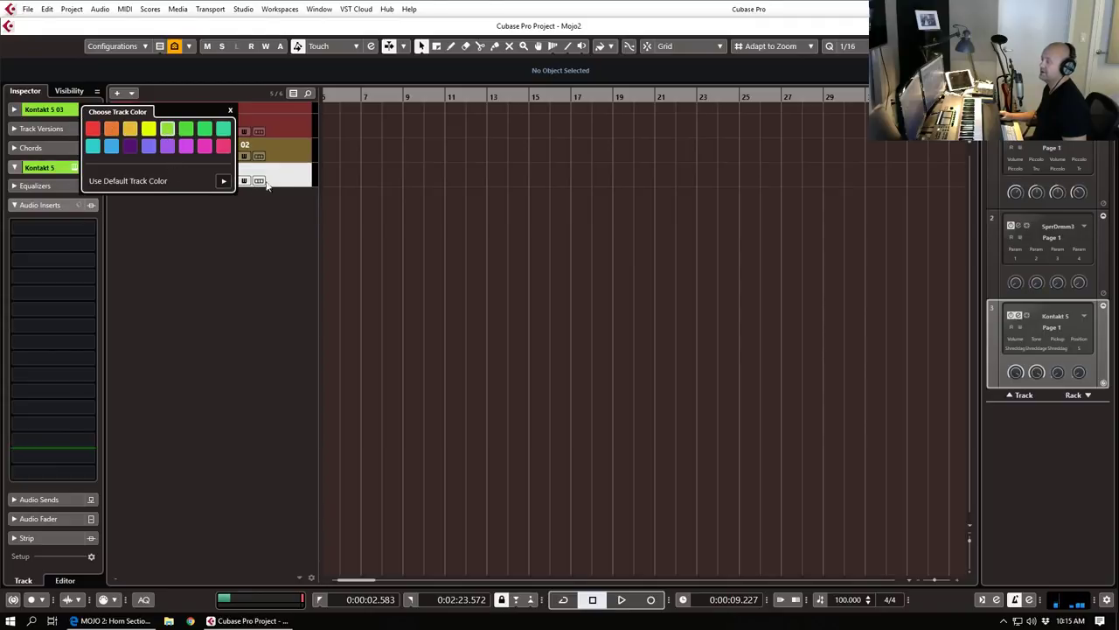
Step: Rename the light green Kontakt 5 03 guitar track as Shreddage
double_click(192, 168)
type("Shreddage")
key("Return")
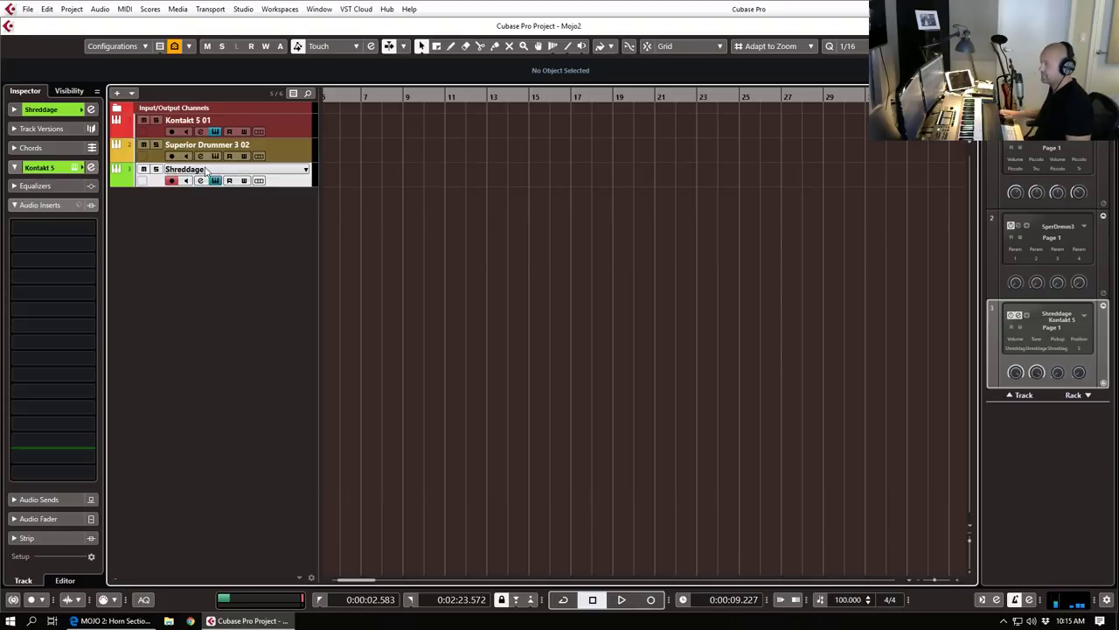
Step: Colour the Kontakt 5 01 track yellow and rename it as Trumpet
left_click(210, 126)
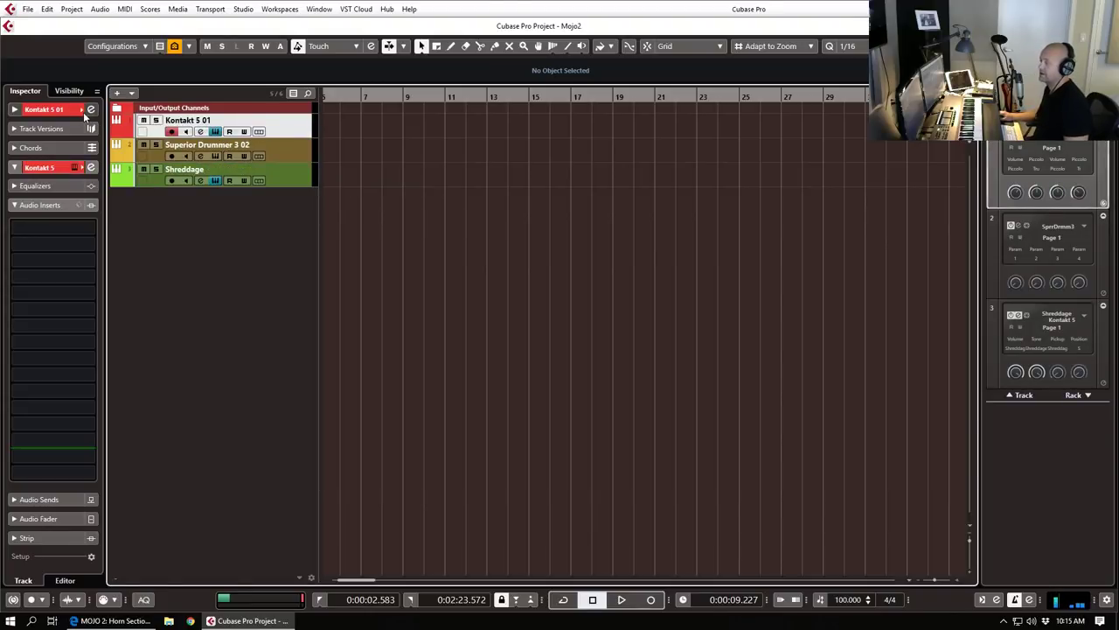
left_click(83, 110)
left_click(128, 128)
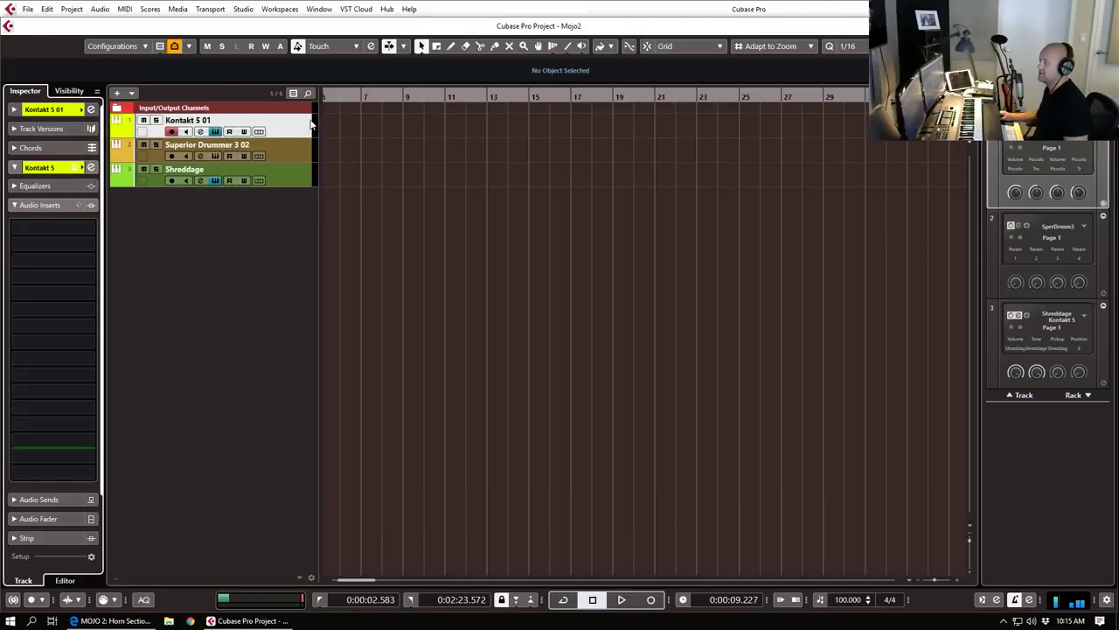
double_click(198, 127)
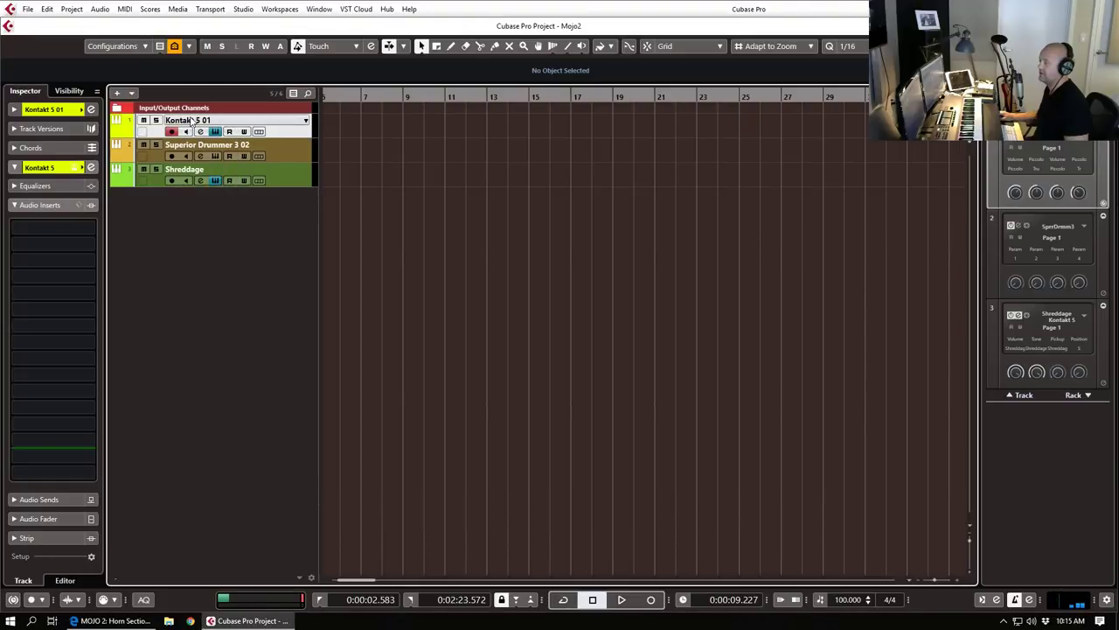
type("Trumpet")
key("Return")
Step: Add one instrument track using the MODO BASS plug-in, routed to Stereo Out
right_click(290, 200)
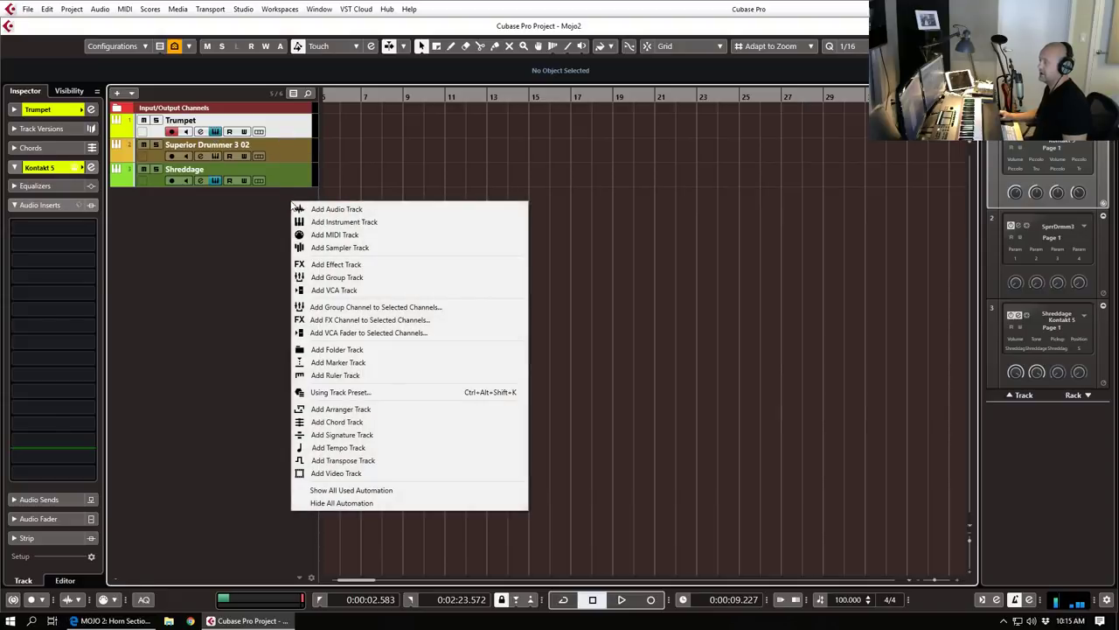
left_click(329, 223)
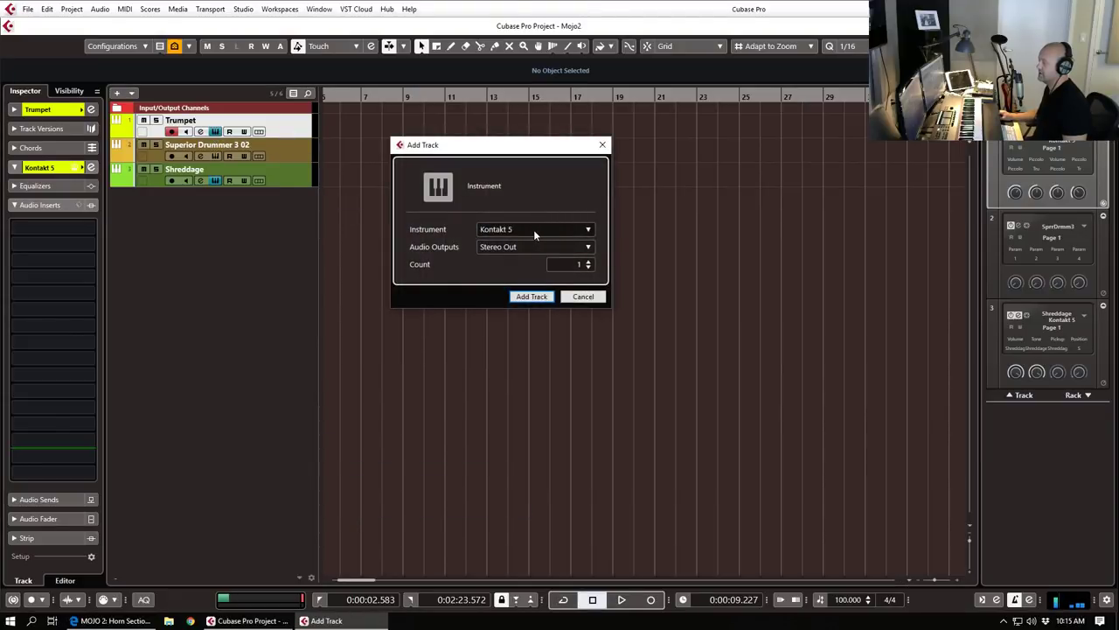
left_click(533, 229)
left_click(422, 277)
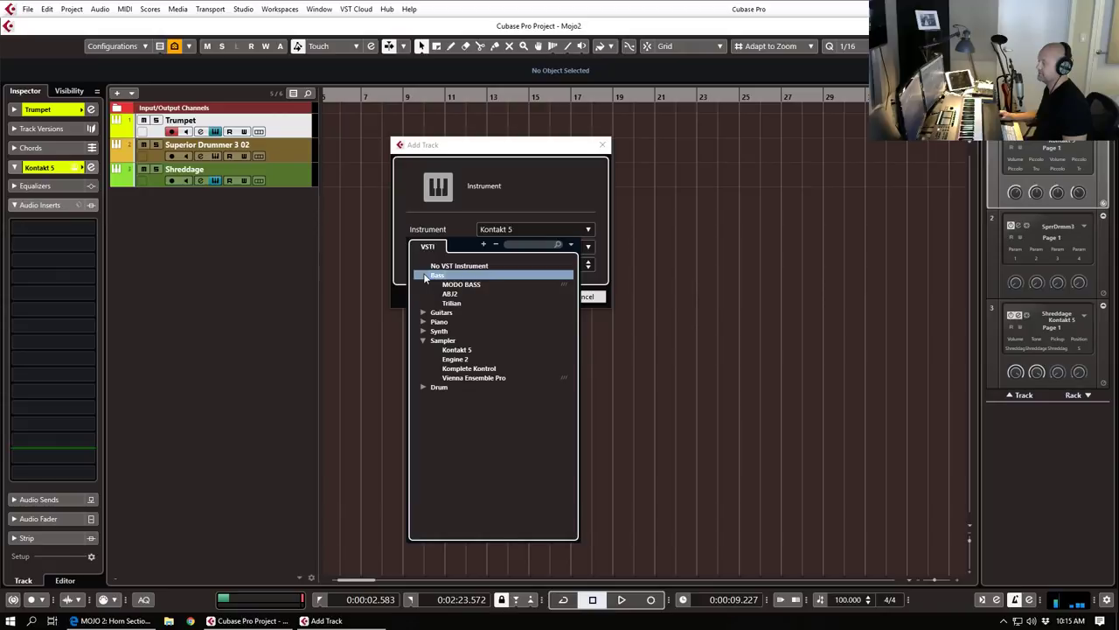
left_click(451, 294)
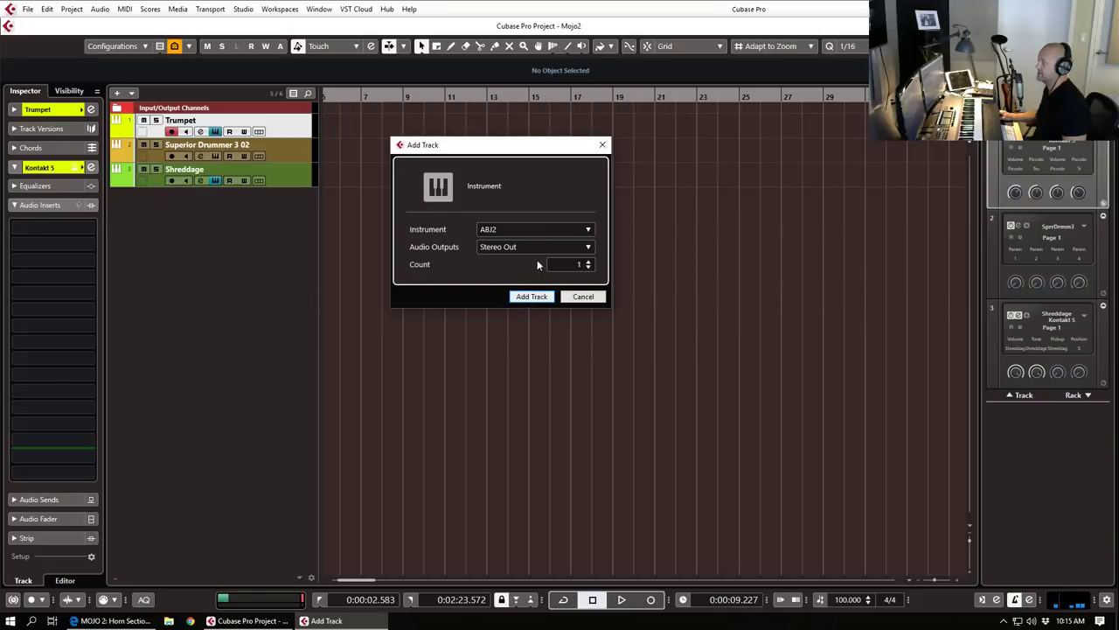
left_click(533, 229)
left_click(483, 284)
left_click(535, 298)
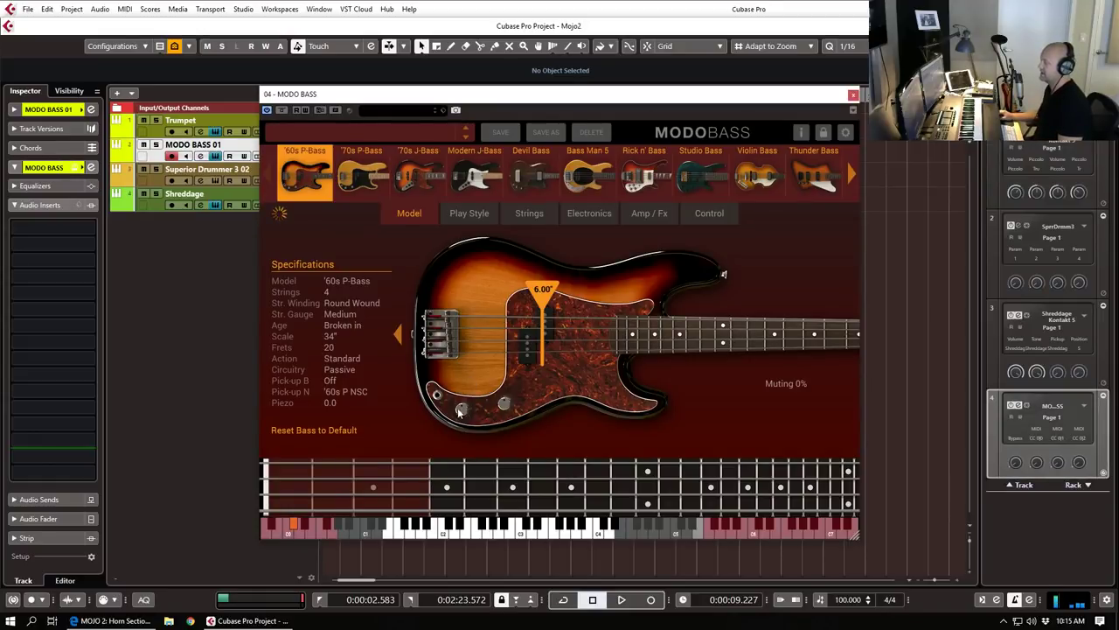
Step: Try the '70s J-Bass, Modern J-Bass, Rick n' Bass and Studio Bass models, and the Finger preset Funk!, in MODO BASS
left_click(411, 164)
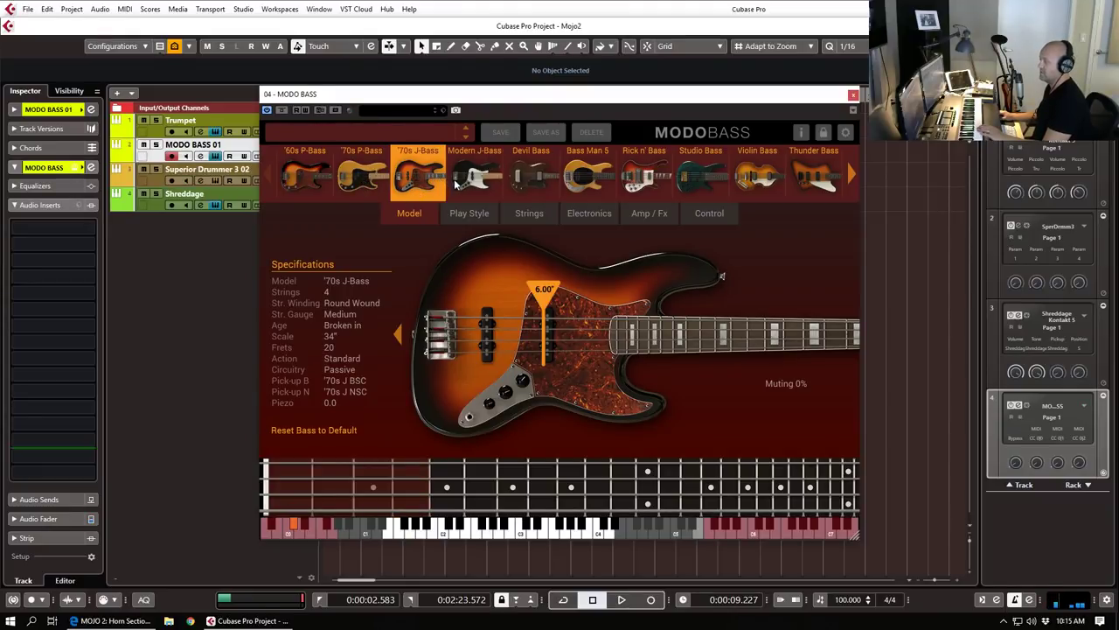
left_click(479, 179)
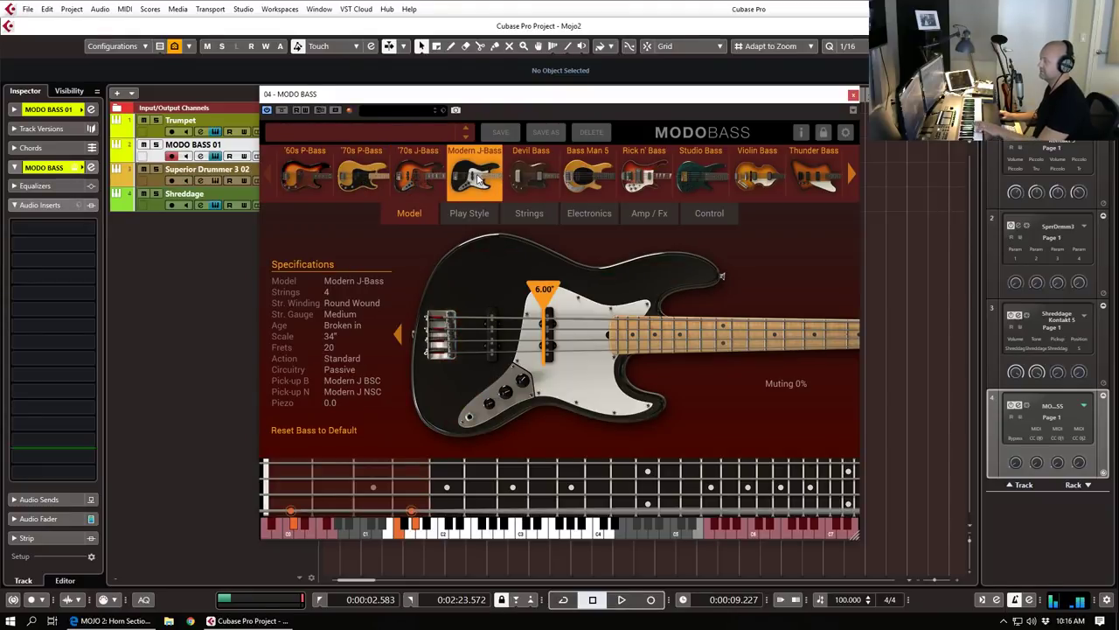
left_click(638, 172)
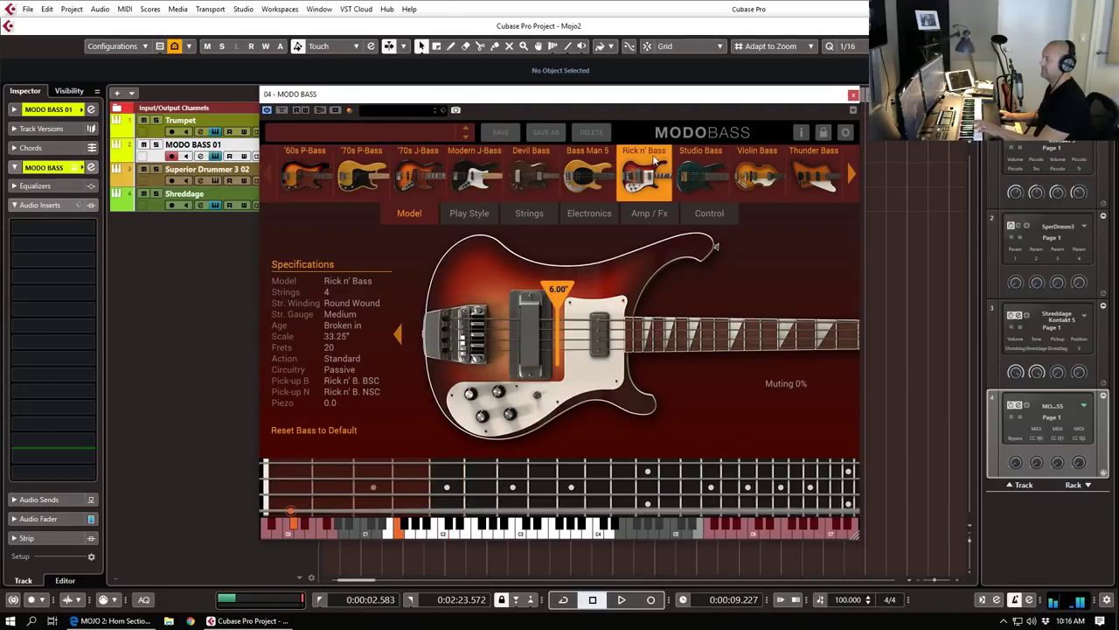
left_click(694, 175)
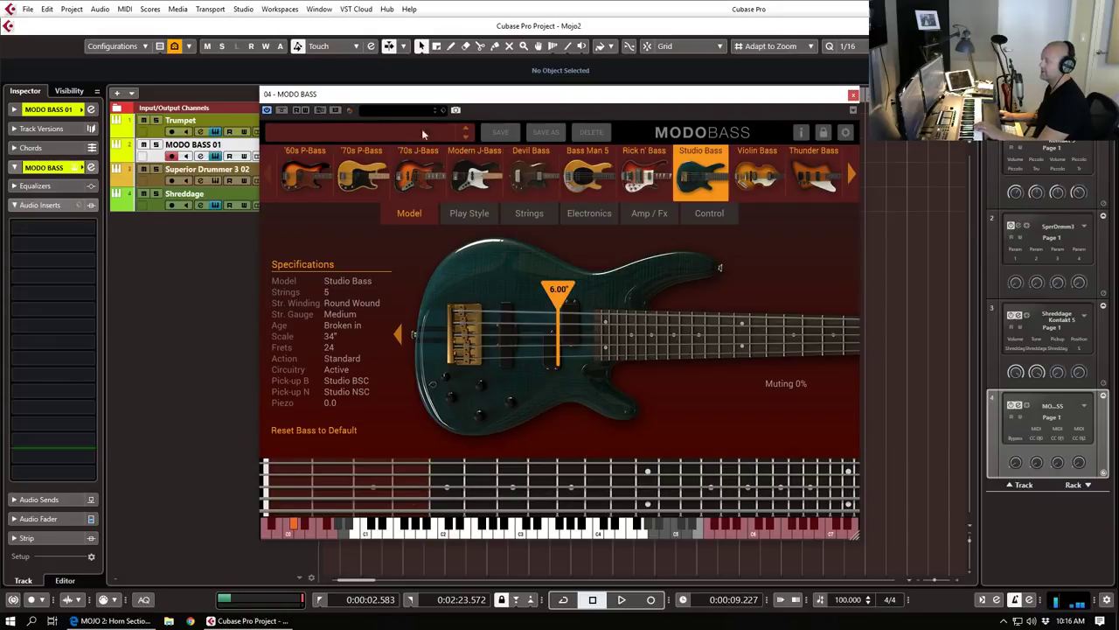
left_click(367, 128)
mouse_move(344, 155)
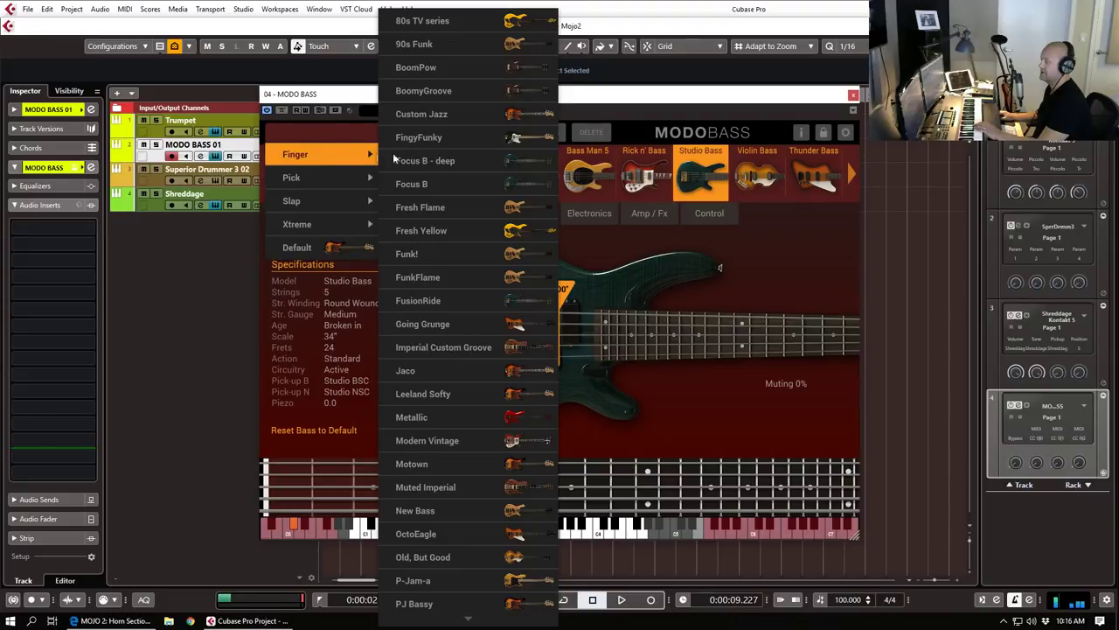
left_click(451, 261)
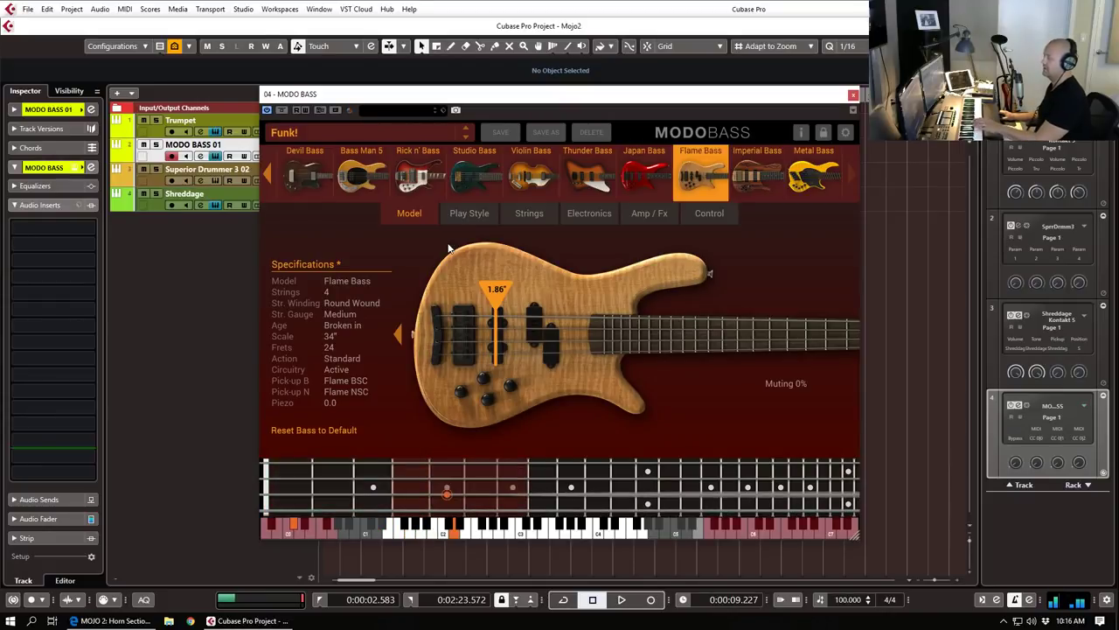
Step: Load the Finger preset Modern Vintage in MODO BASS and close the instrument window
left_click(344, 137)
mouse_move(305, 163)
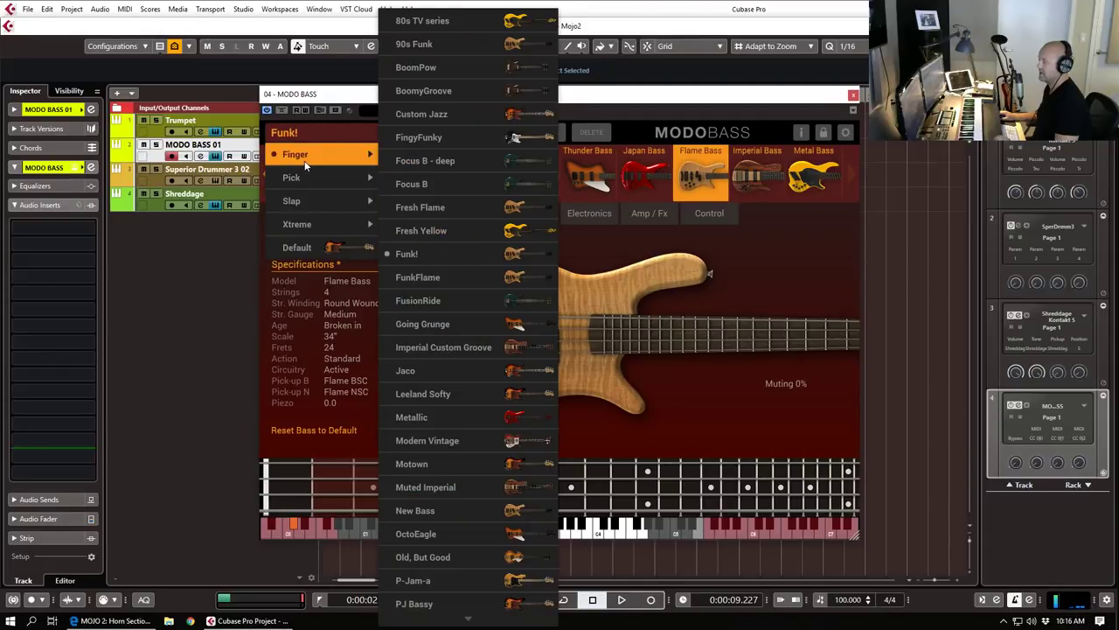
left_click(437, 440)
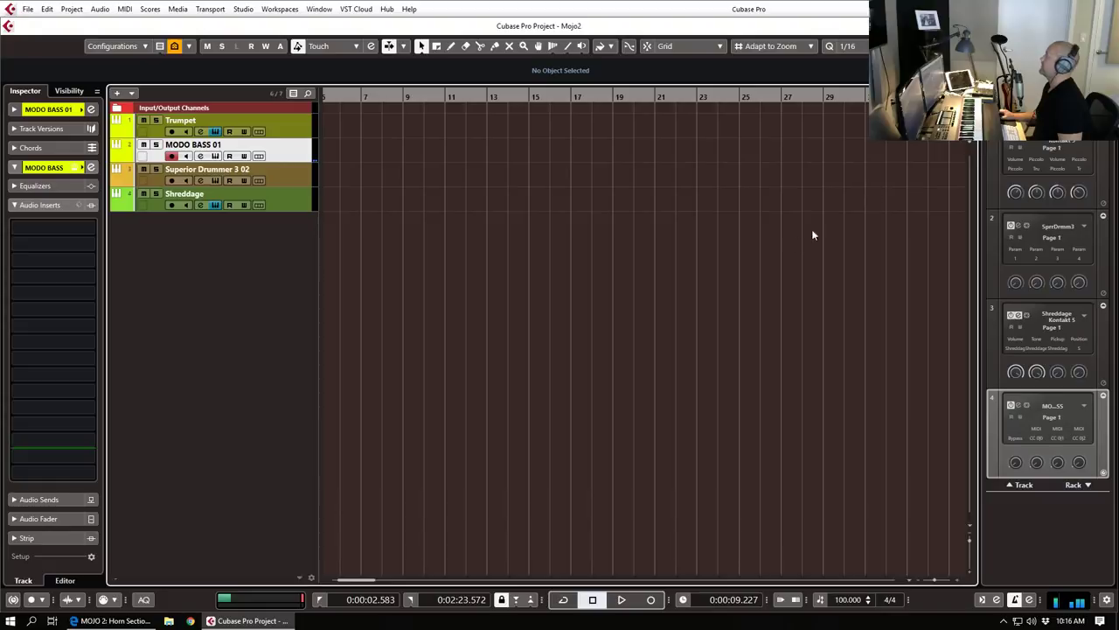
Step: Colour the MODO BASS 01 track dark purple and reorder the tracks as Superior Drummer 3, MODO BASS, Shreddage, Trumpet
left_click(79, 108)
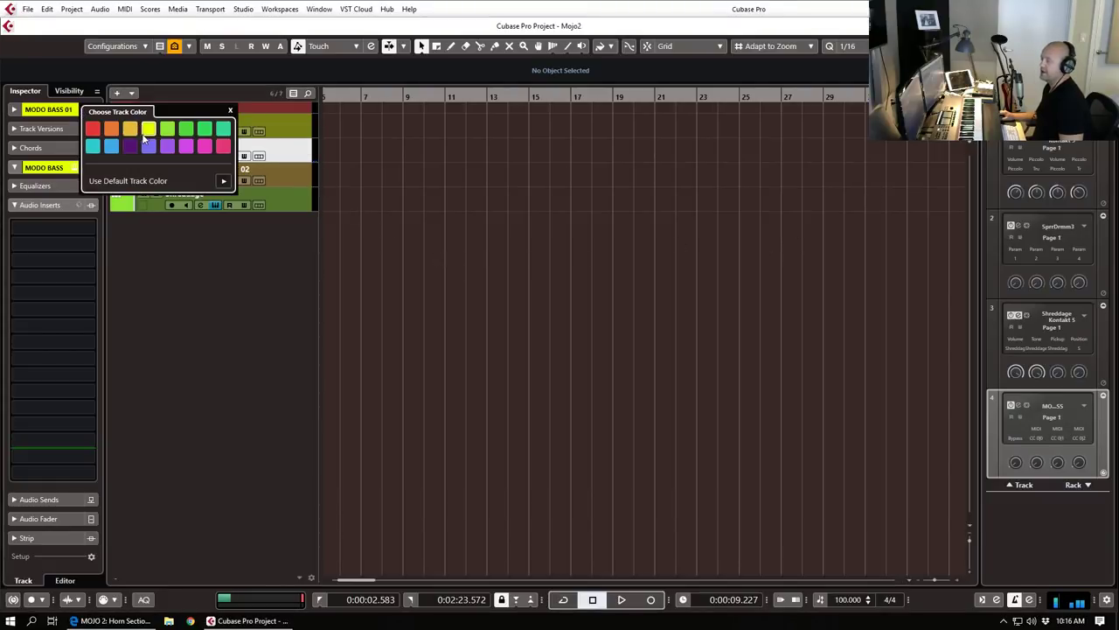
left_click(130, 146)
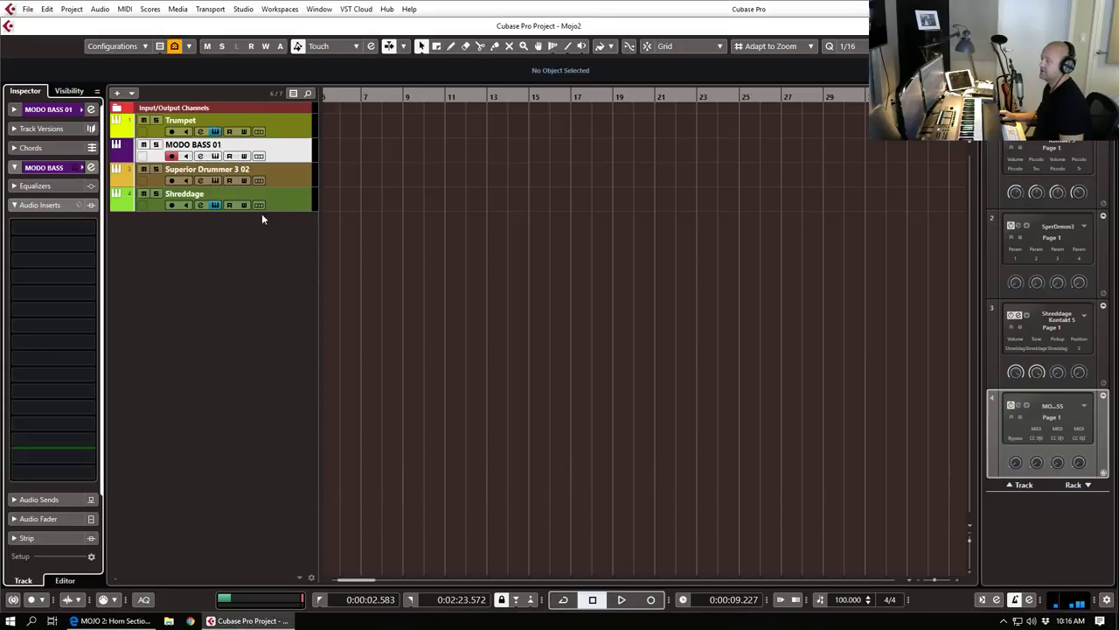
left_click(290, 176)
left_click_drag(297, 160, 289, 249)
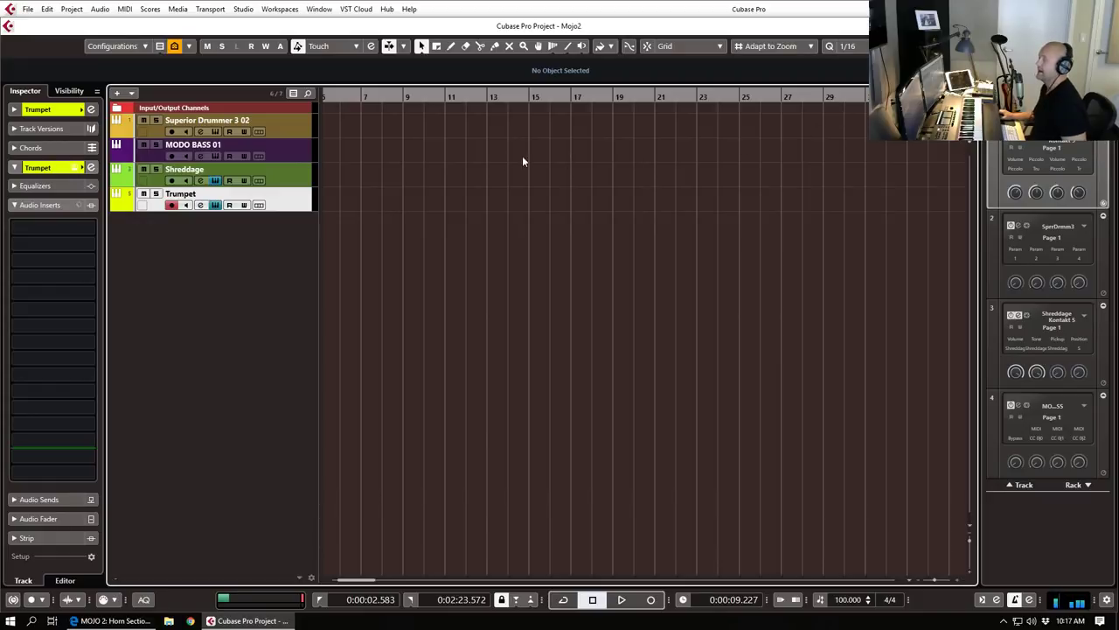
Step: Open the Shreddage track's instrument and load the 5150 Heavy Rhythm snapshot in Shreddage 3 Stratus
left_click(300, 173)
left_click_drag(322, 14, 466, 5)
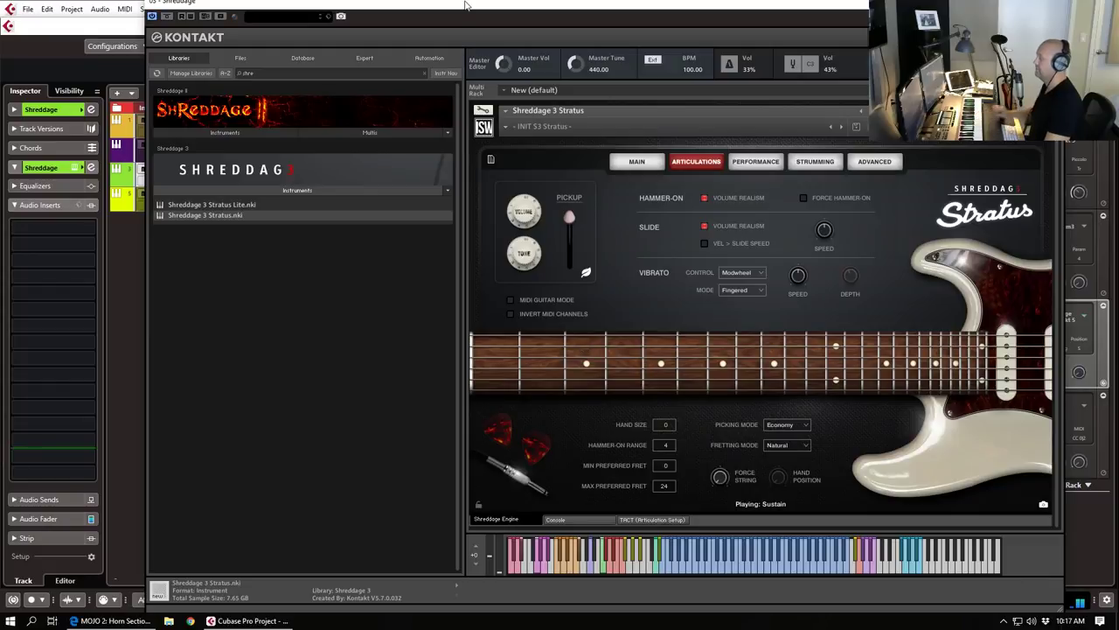
left_click(508, 128)
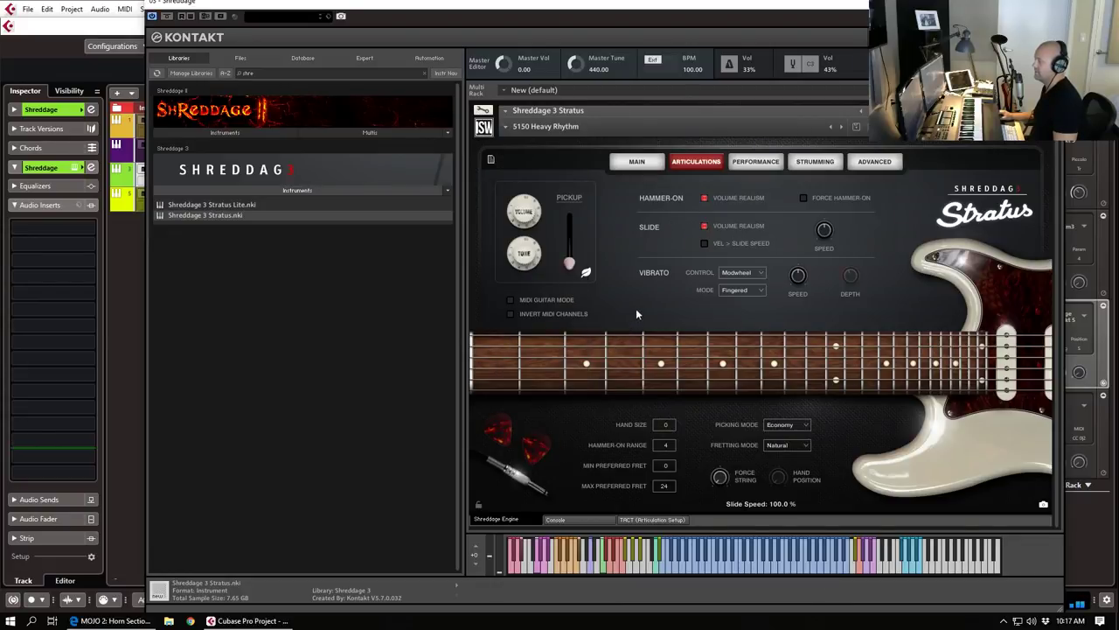
Step: Examine the Main and Articulations pages of Shreddage 3 Stratus and close the instrument window
left_click(637, 161)
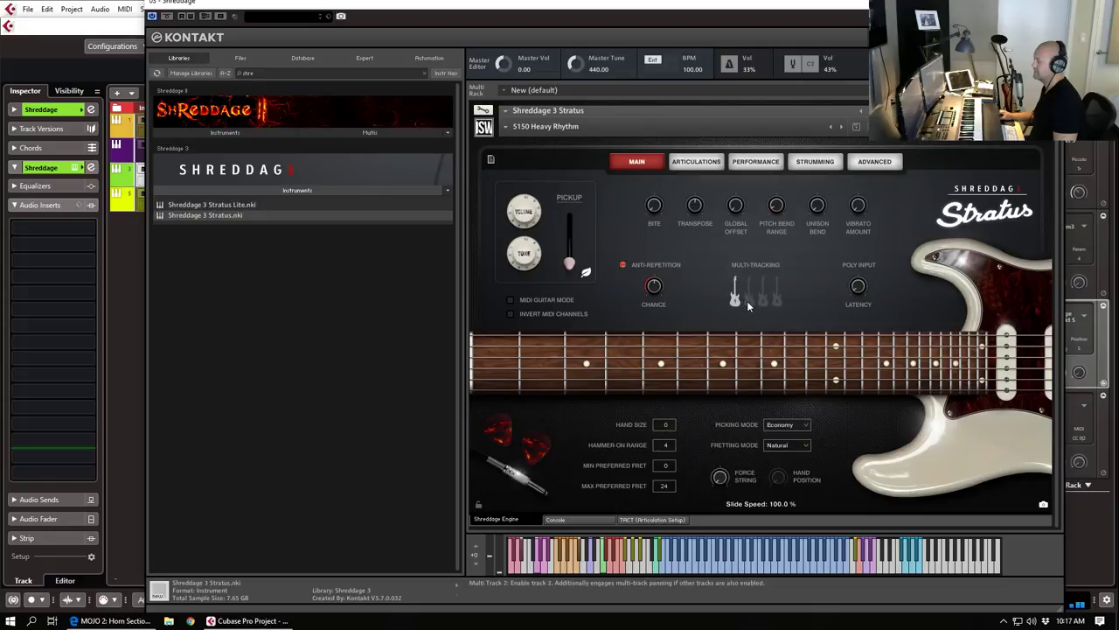
left_click(685, 166)
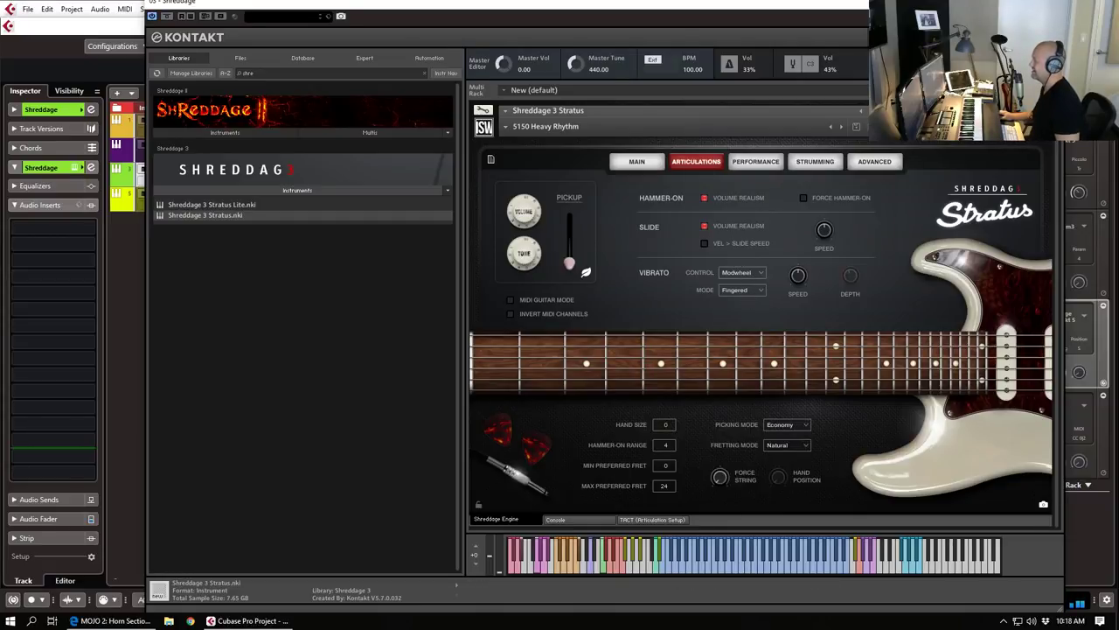
left_click_drag(888, 3, 1112, 31)
left_click(1113, 29)
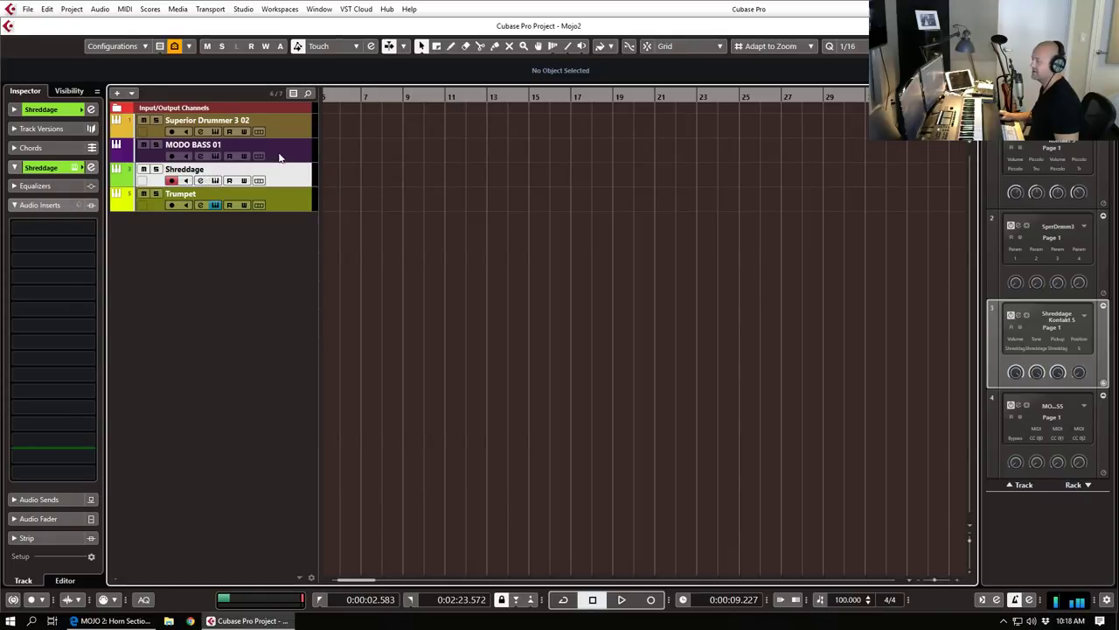
Step: Show the audio fader controls in the track inspector and set the Superior Drummer 3 track's volume to -4 dB
key("Up")
key("Up")
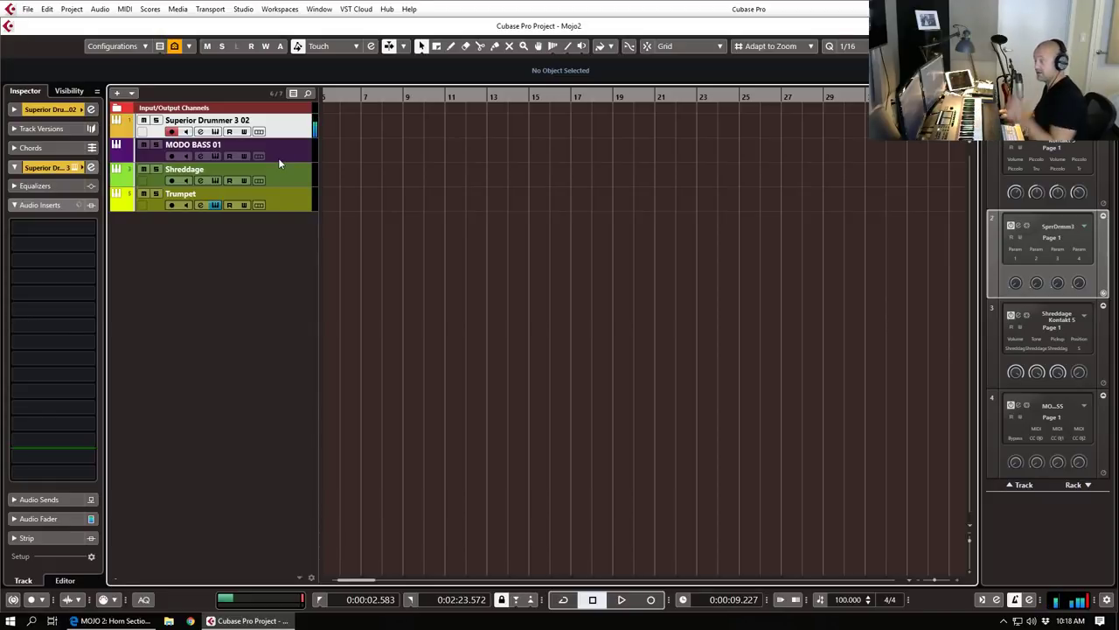
left_click(235, 177)
left_click(38, 518)
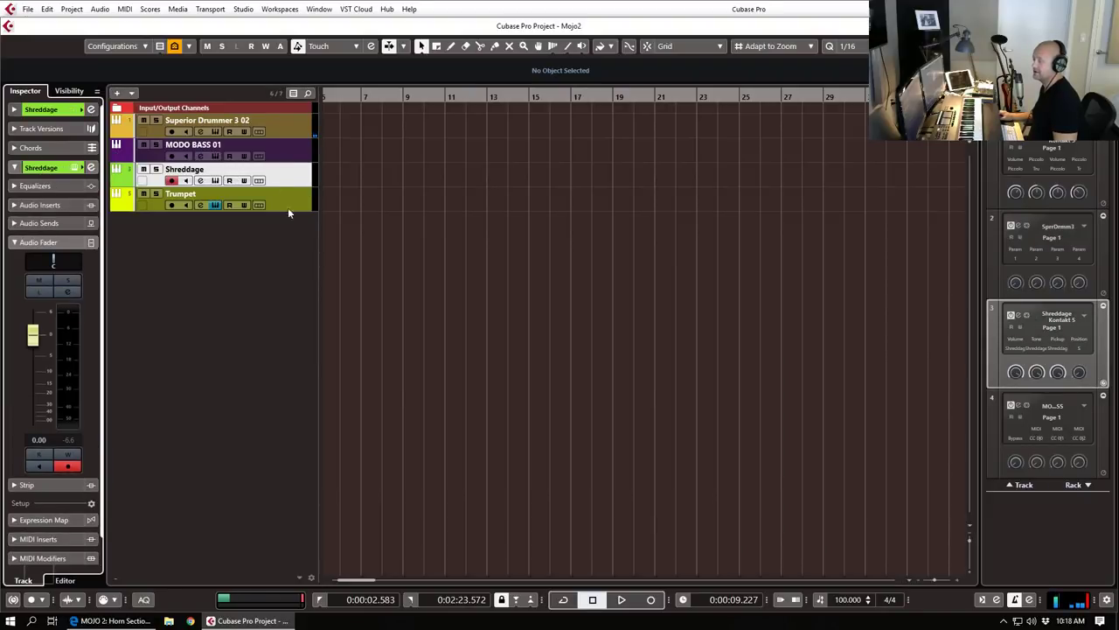
left_click(210, 127)
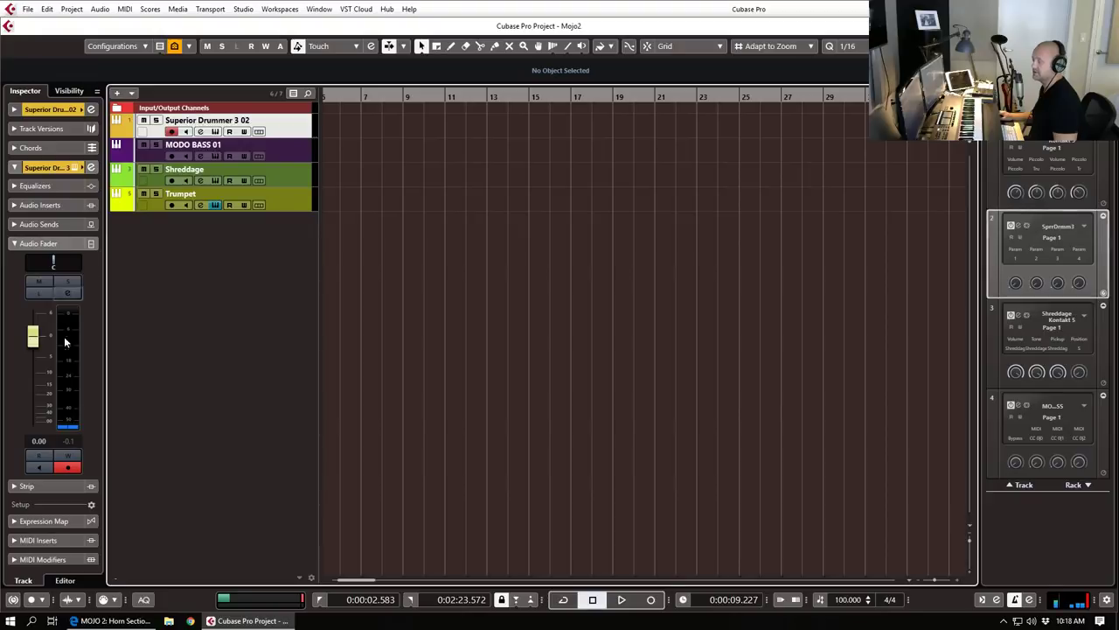
left_click(38, 441)
type("-4")
key("Return")
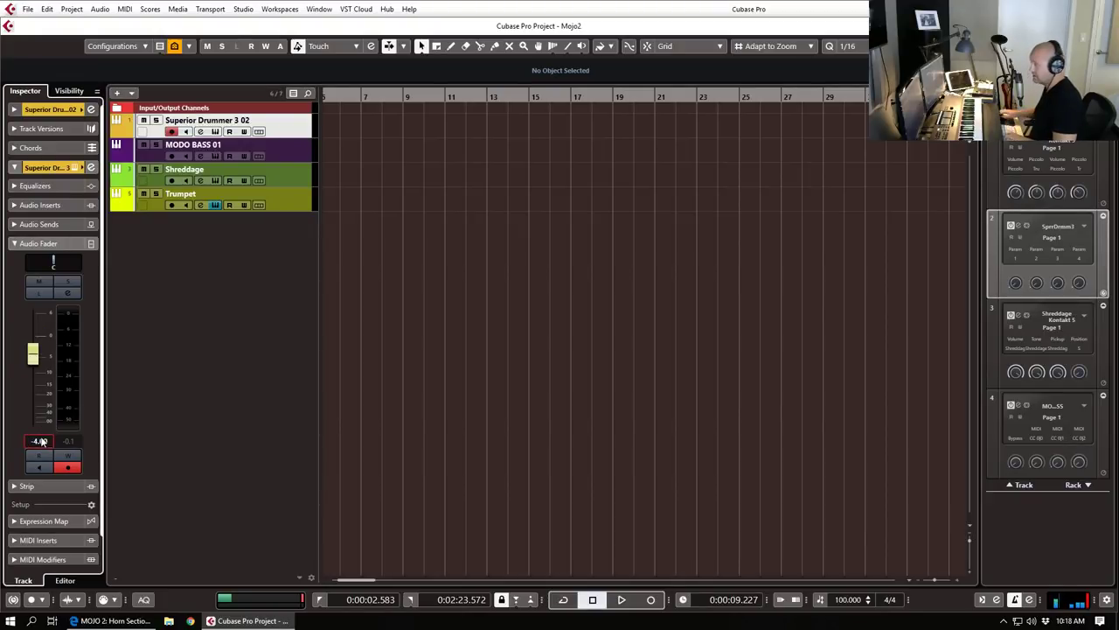
Step: Set the MODO BASS 01 track's volume to -4 dB
left_click(244, 142)
left_click(38, 441)
type("-")
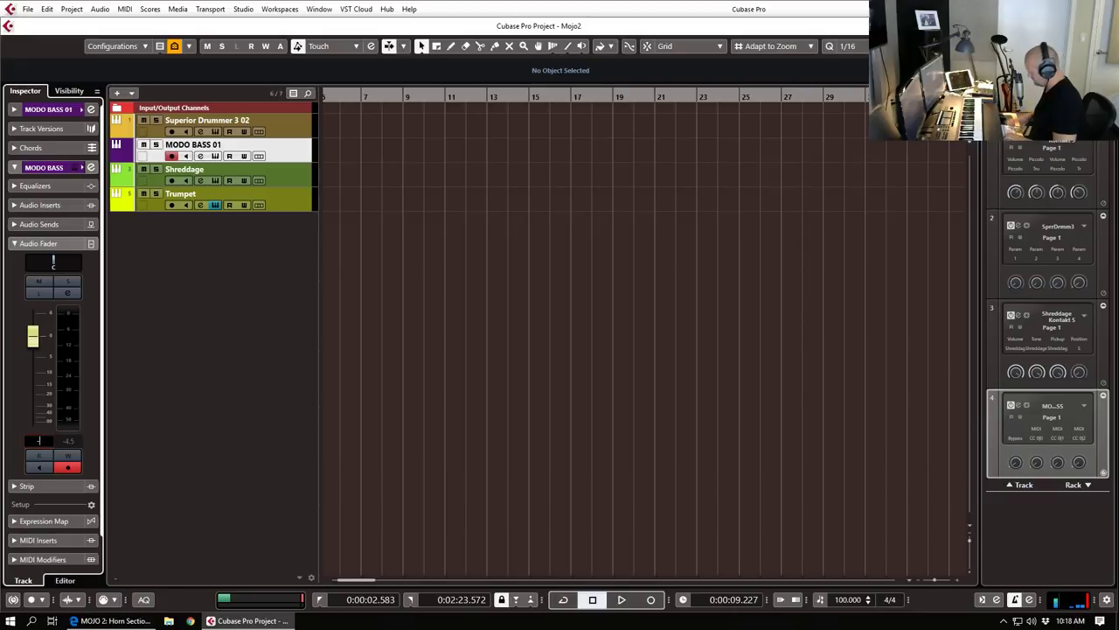
type("4")
key("Return")
Step: Set the Shreddage track's volume to -6 dB
left_click(236, 174)
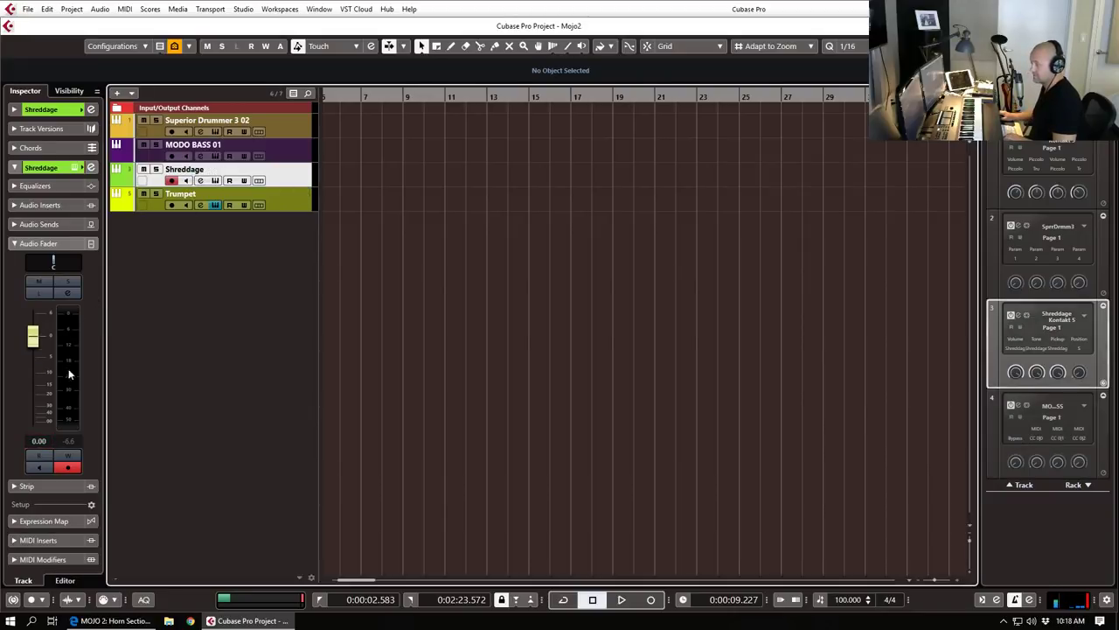
left_click(37, 441)
type("-4")
key("Return")
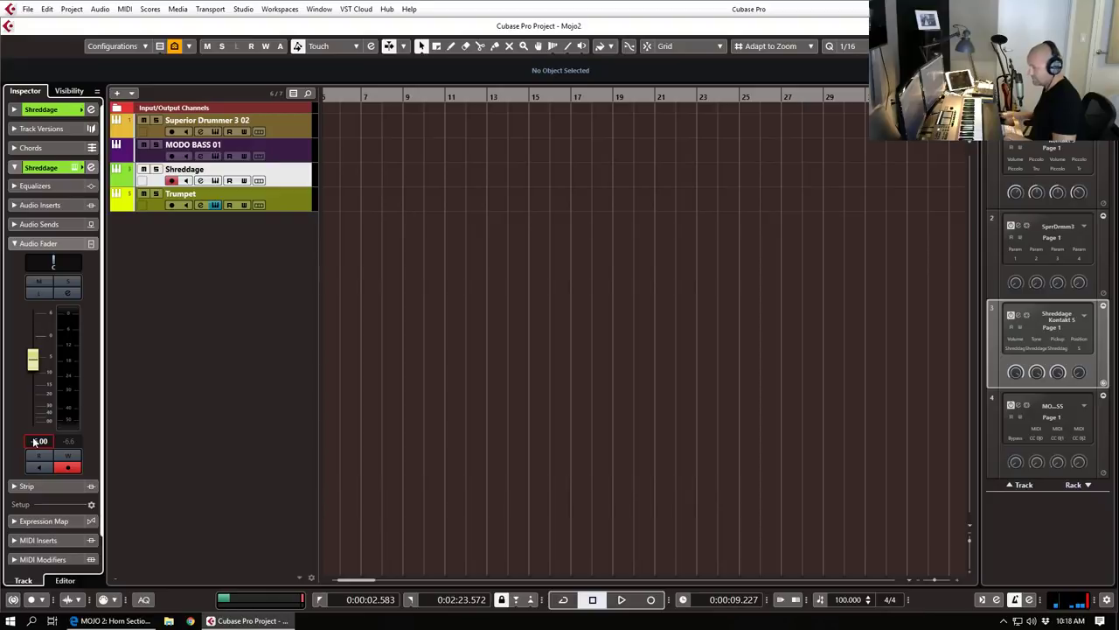
Step: Select the Superior Drummer 3 track and bring bar 1 of the project timeline into view
left_click(186, 199)
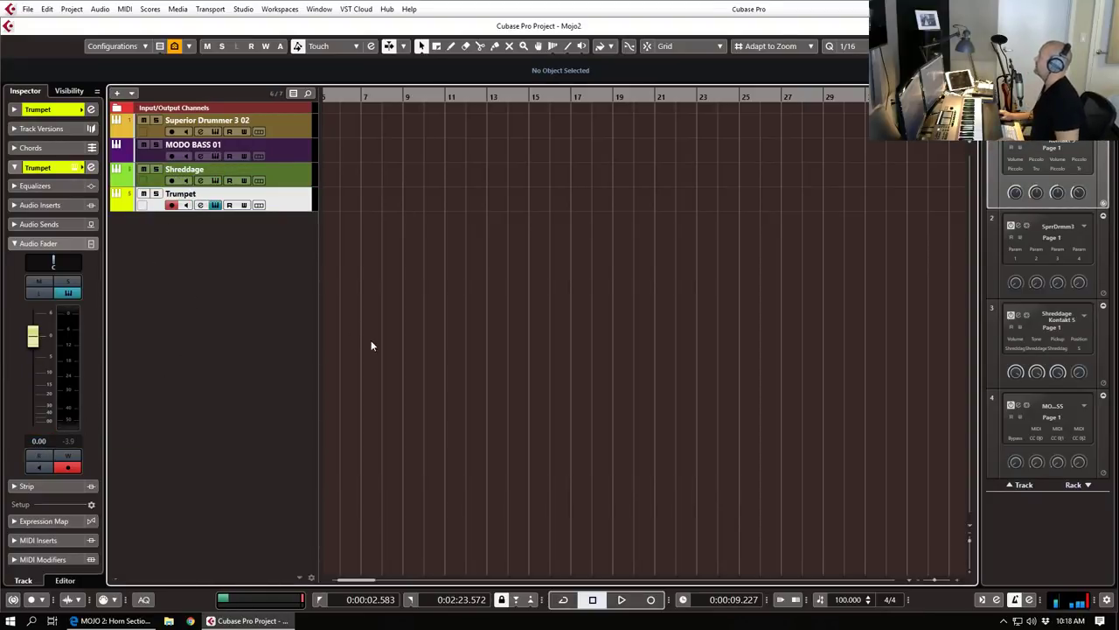
left_click(262, 122)
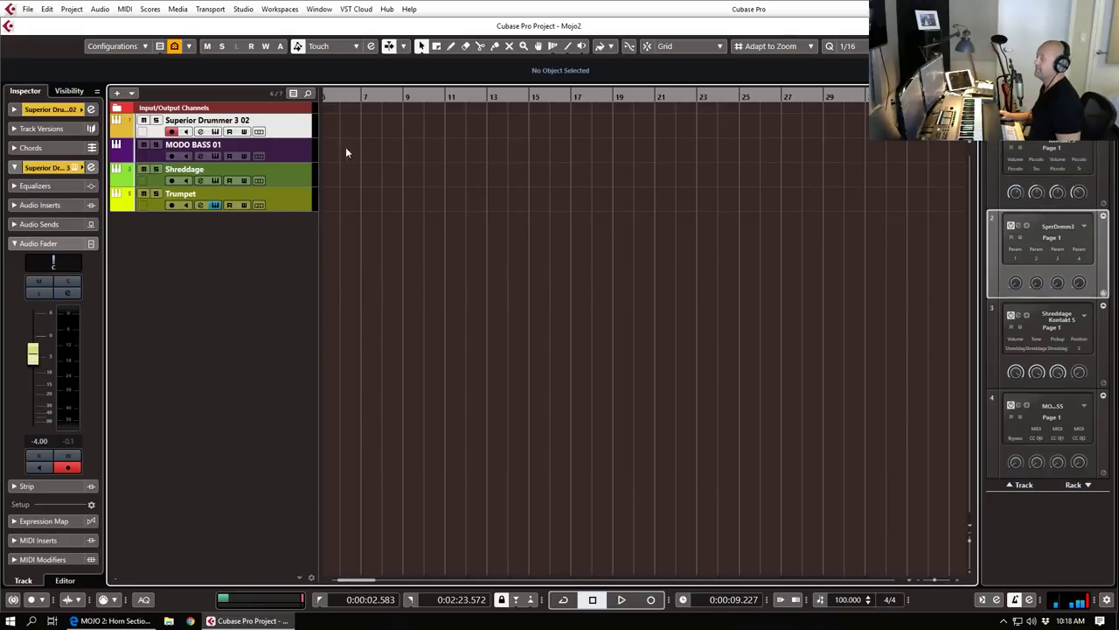
left_click_drag(348, 581, 340, 580)
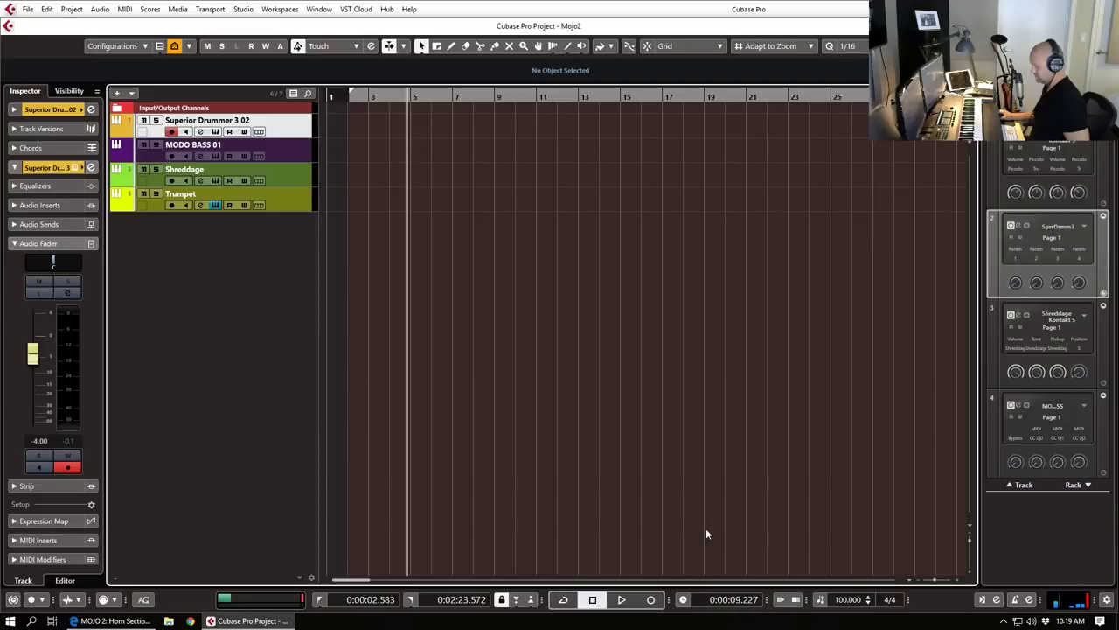
Step: Play the project briefly, then move the left locator to 0:00:02.531, close to bar 2
key("space")
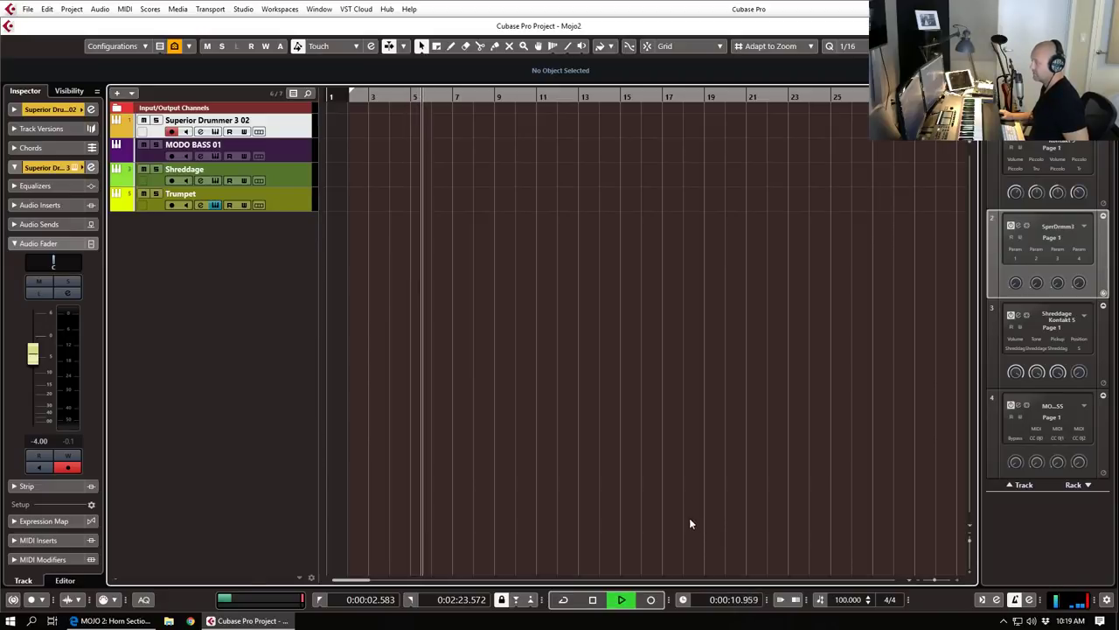
key("space")
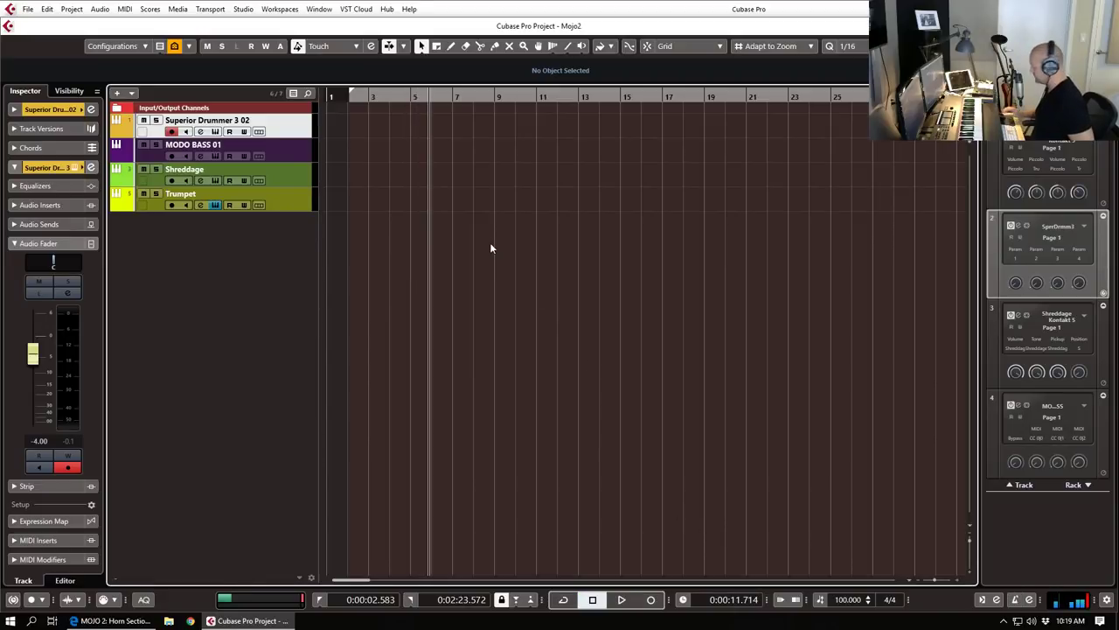
left_click_drag(357, 92, 349, 91)
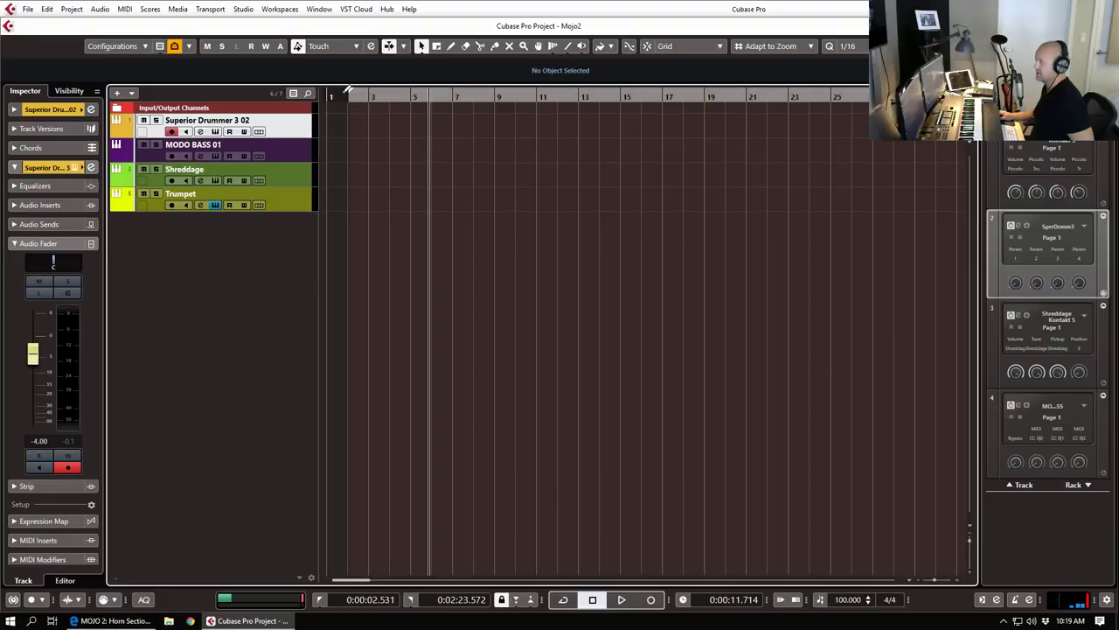
Step: Open the Superior Drummer 3 instrument, view its Mixer and Tracker pages, and show the Grooves browser
left_click(91, 167)
left_click(614, 83)
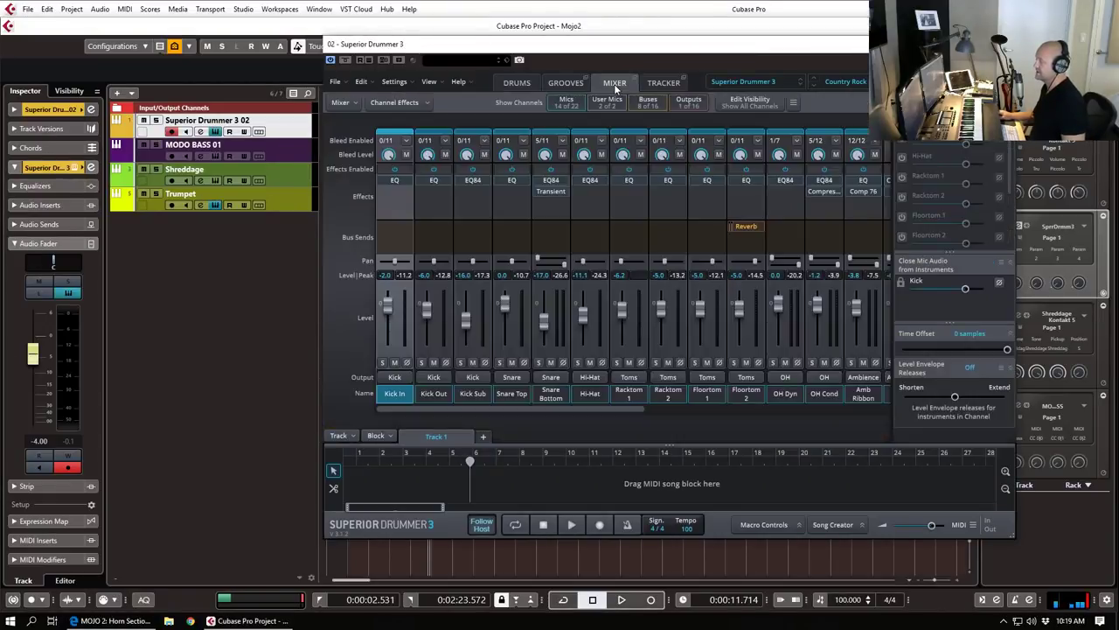
left_click(677, 83)
left_click(566, 83)
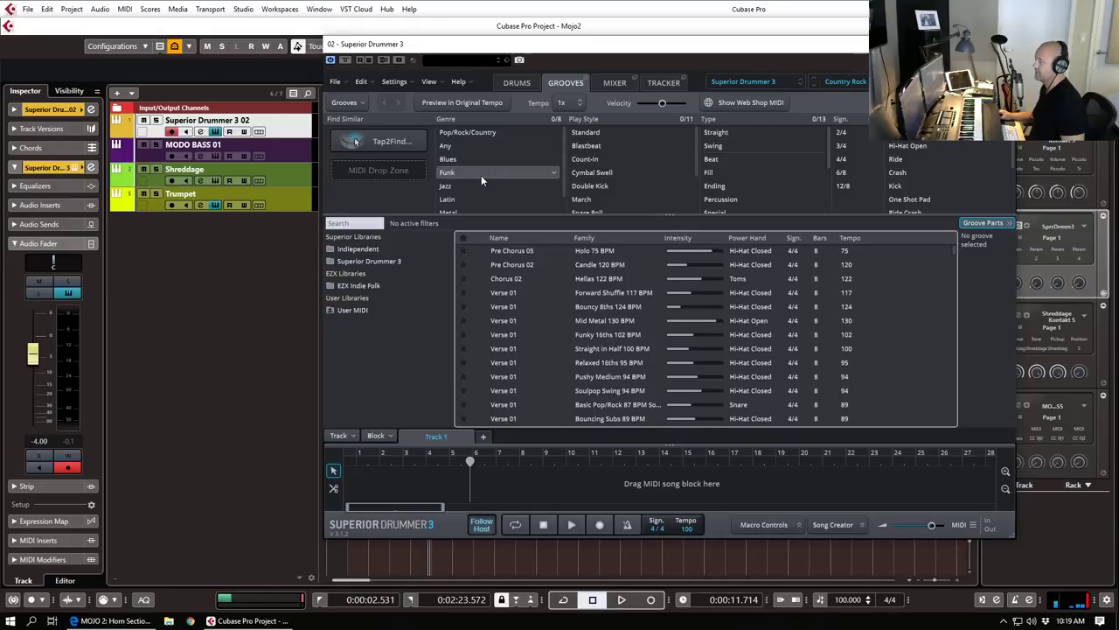
Step: Filter the grooves by the Pop/Rock/Country genre and browse the Superior Drummer 3 library's Midtempo Straight 4/4 folder
scroll(486, 173, "down", 1)
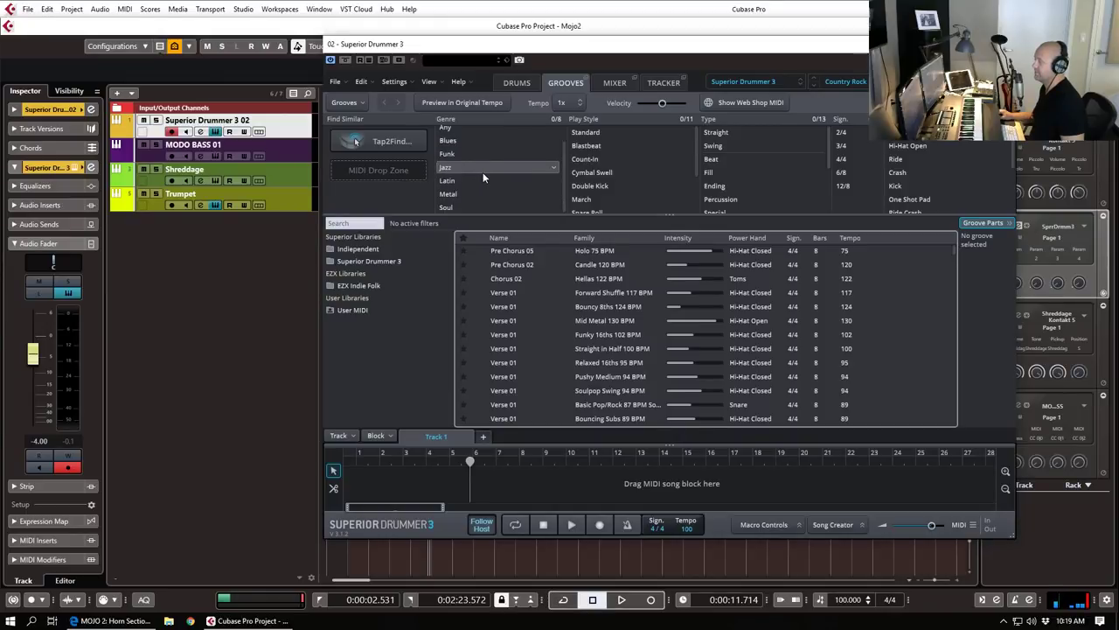
scroll(483, 172, "up", 1)
left_click(470, 134)
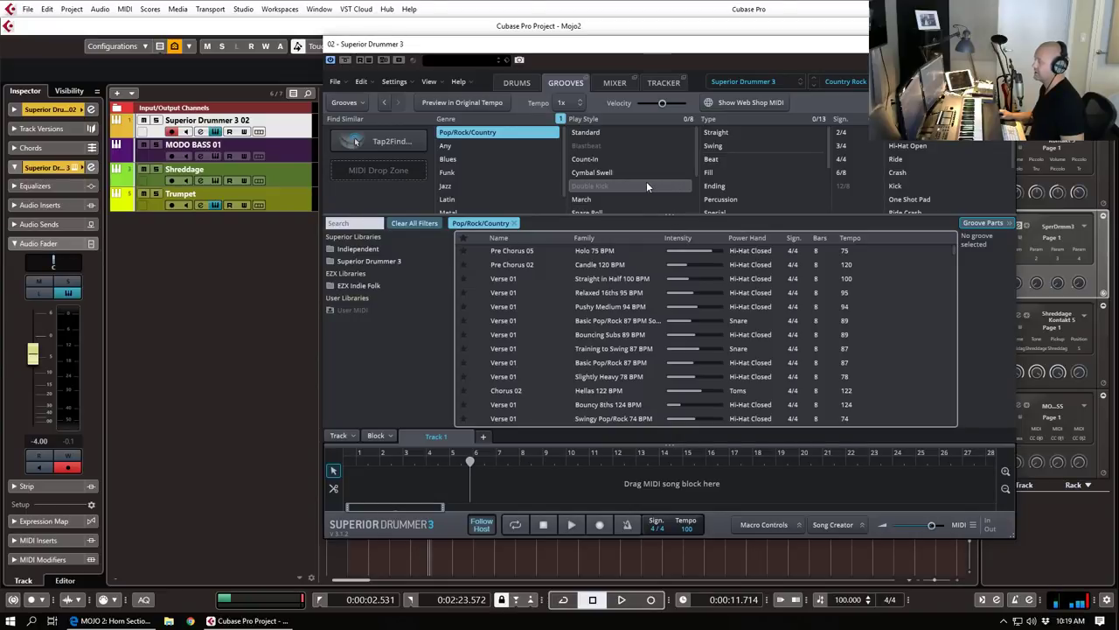
left_click(389, 261)
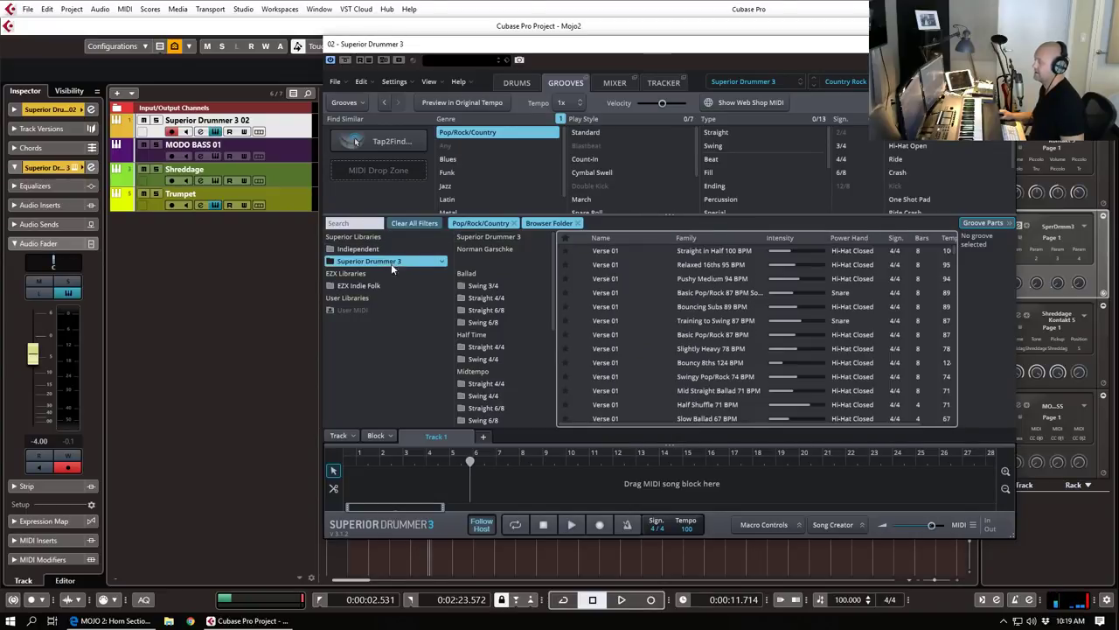
scroll(520, 328, "down", 4)
left_click(503, 293)
scroll(626, 332, "down", 5)
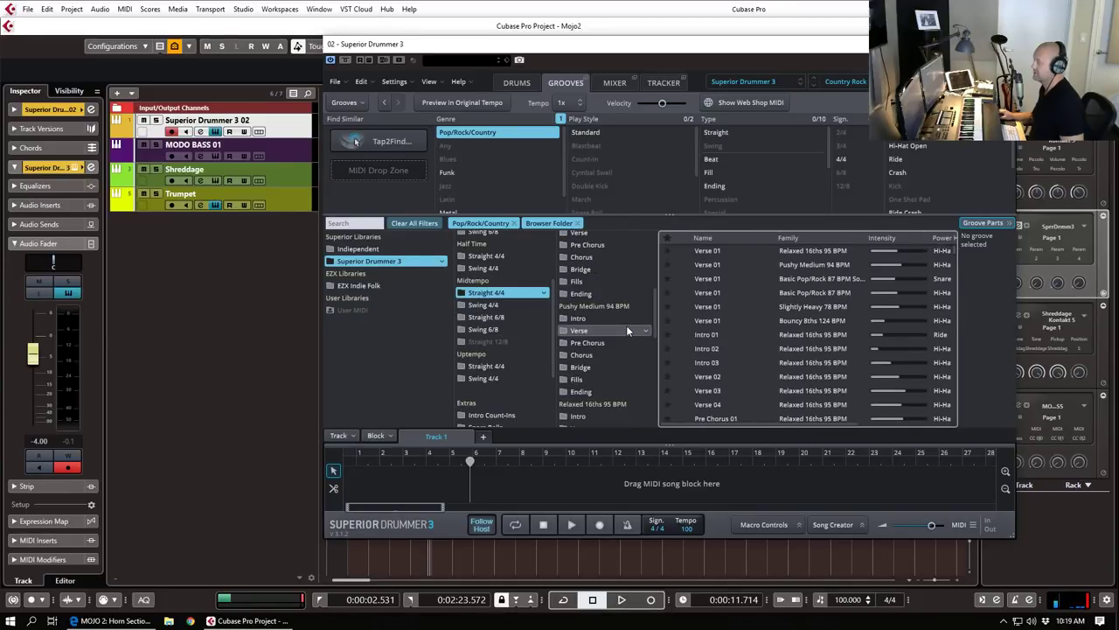
Step: Audition the Chorus 01 and Verse 01 grooves from the Pushy Medium 94 BPM family
left_click(595, 355)
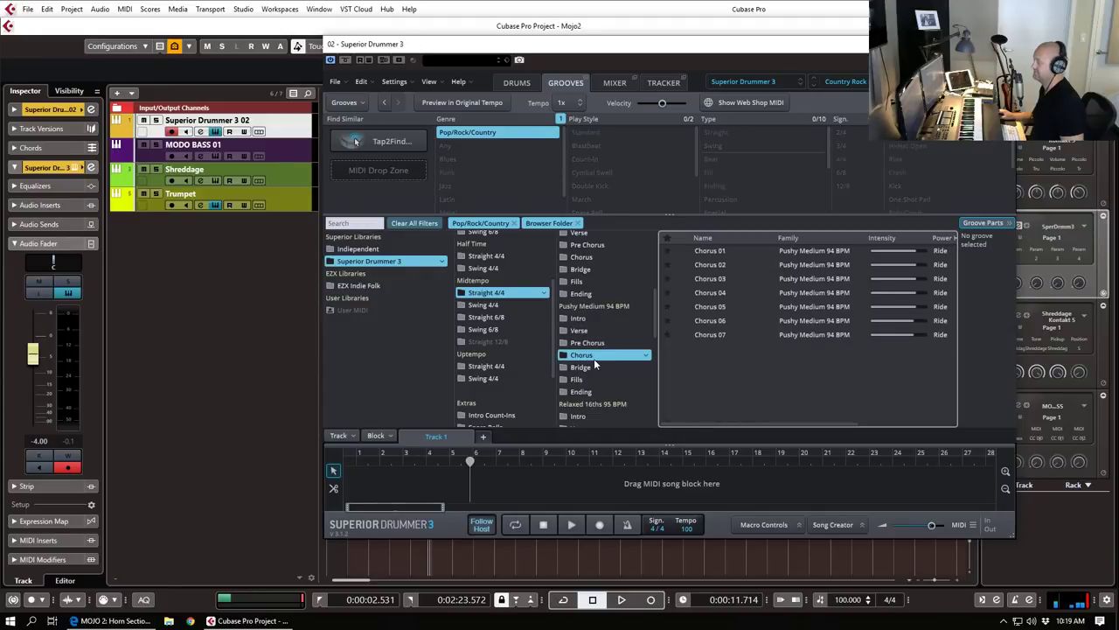
left_click(684, 251)
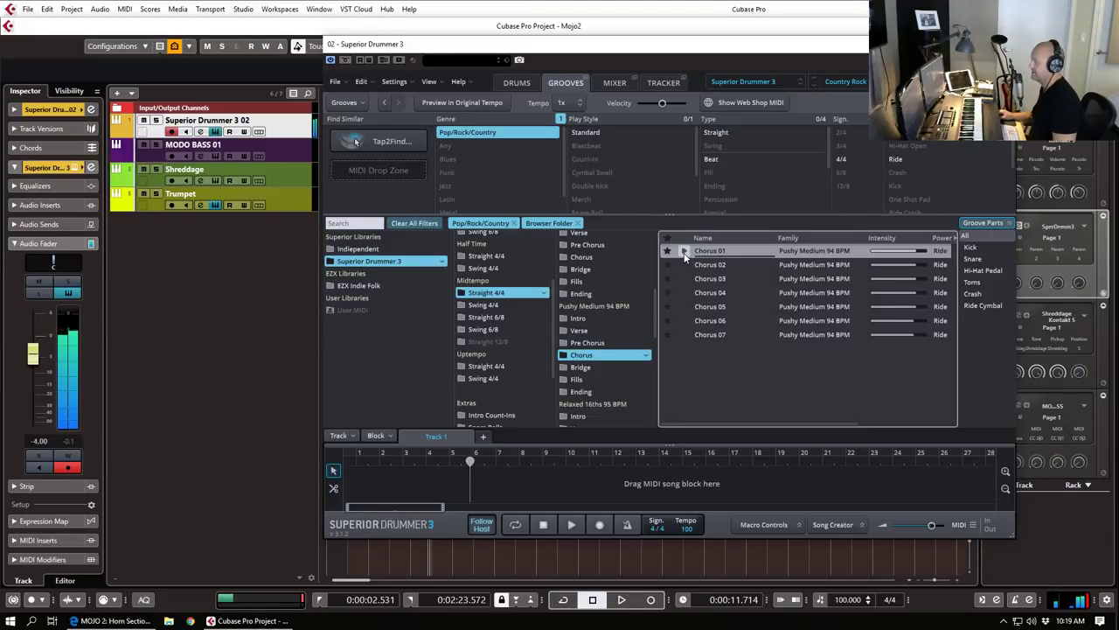
left_click(590, 330)
left_click(686, 252)
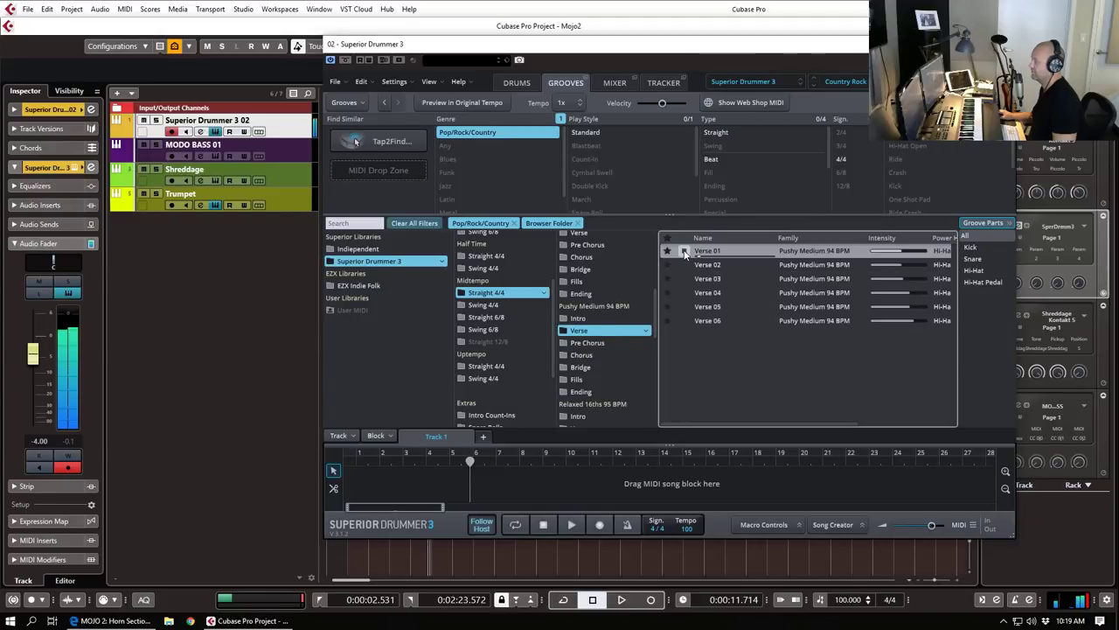
Step: Place the Verse 01 groove on the Superior Drummer 3 track, starting at bar 3 with grid snapping on
left_click_drag(691, 45, 1118, 38)
left_click_drag(1118, 93, 376, 130)
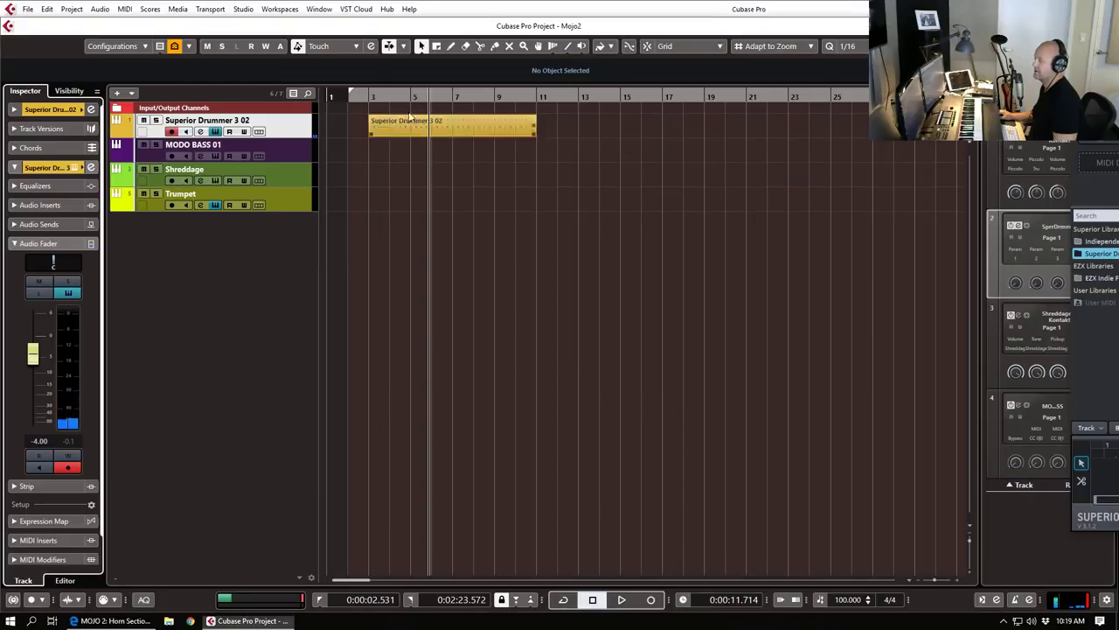
left_click(710, 46)
left_click(647, 46)
left_click(647, 46)
left_click_drag(416, 135, 408, 132)
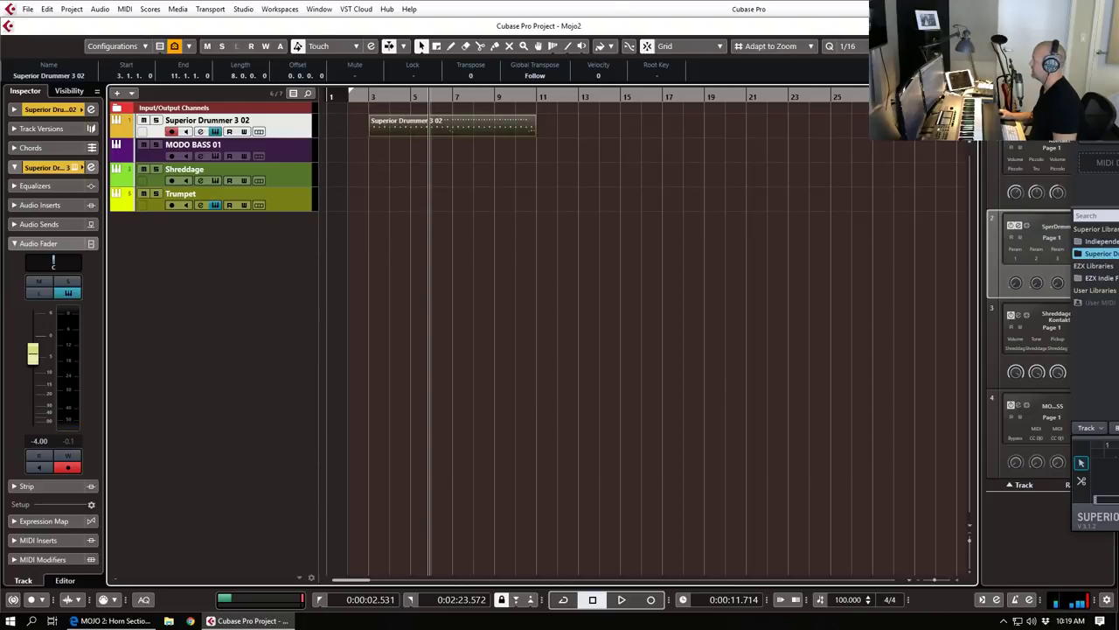
Step: Find Fills 18 in the Pushy Medium 94 BPM fills of the groove browser and audition it
left_click_drag(1118, 37, 613, 3)
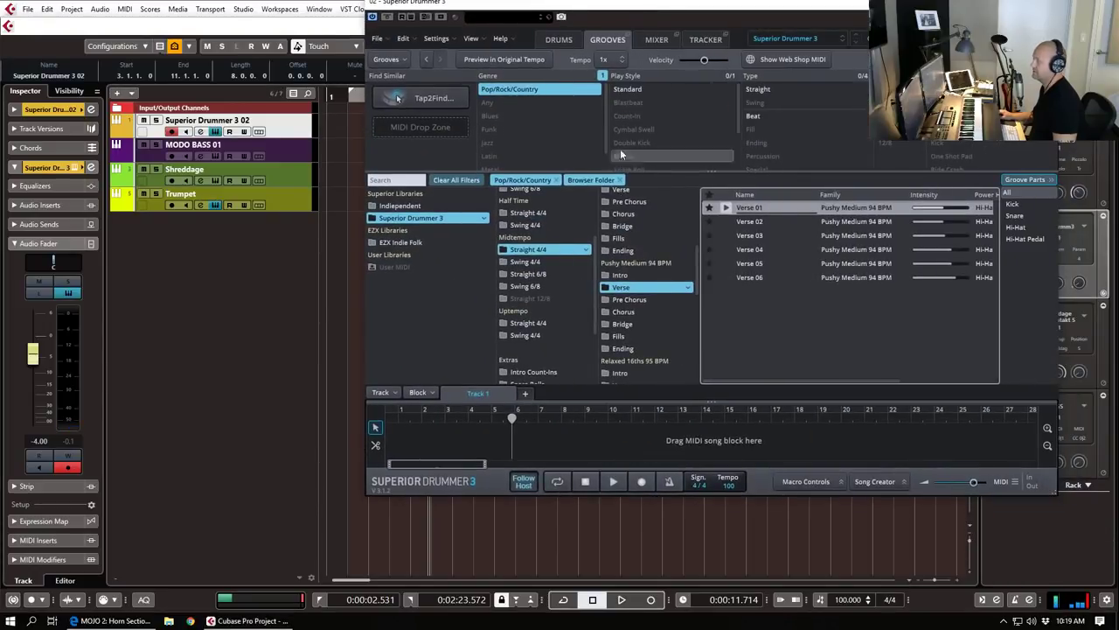
left_click(623, 337)
scroll(767, 326, "down", 3)
left_click(767, 328)
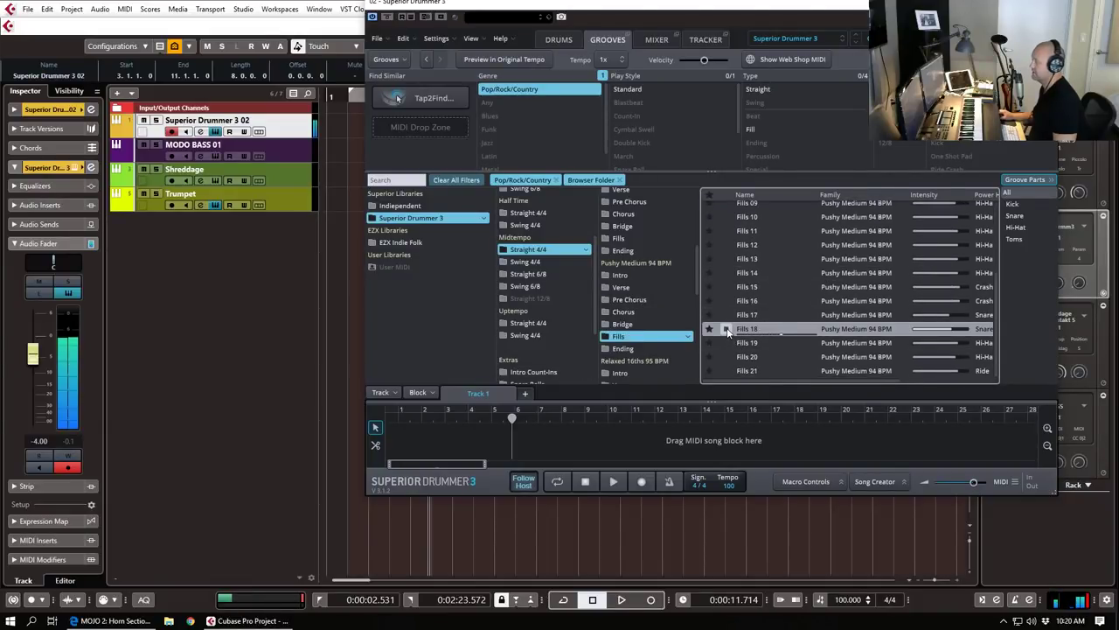
Step: Move the verse groove part to bar 4 and place the Fills 18 part before it at bar 3
left_click_drag(635, 5, 1011, 48)
left_click_drag(436, 124, 456, 124)
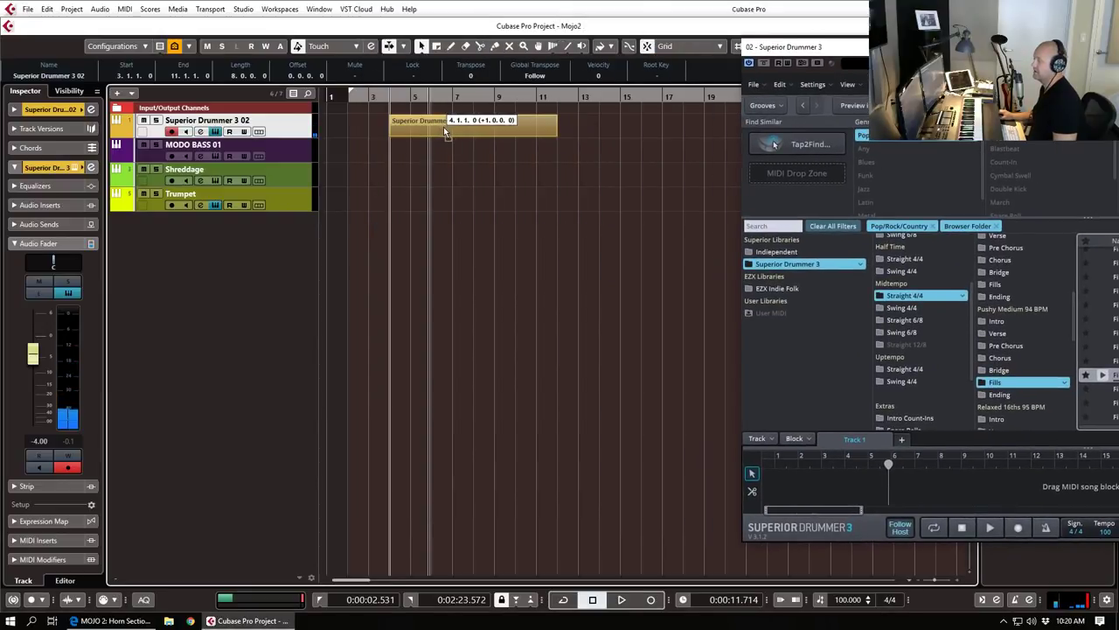
left_click_drag(1115, 383, 371, 130)
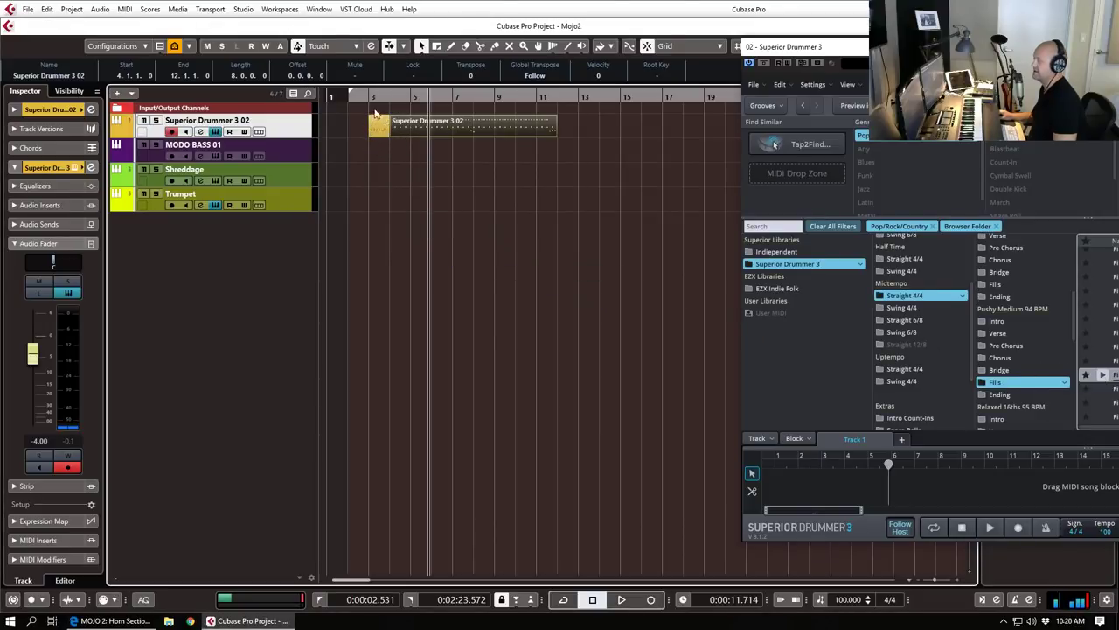
Step: Play back the drum fill and its transition into the verse groove from just before bar 3
left_click(362, 98)
key("space")
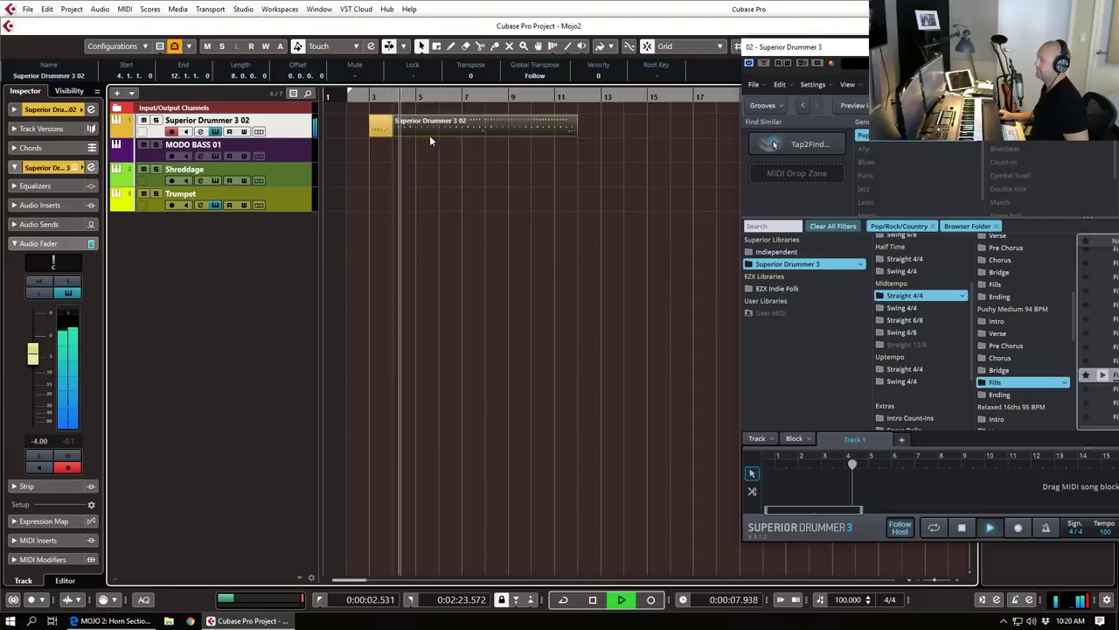
key("space")
Step: Raise the velocity of the verse part's first C#2 note to 122 in the key editor and close the editor
key("Return")
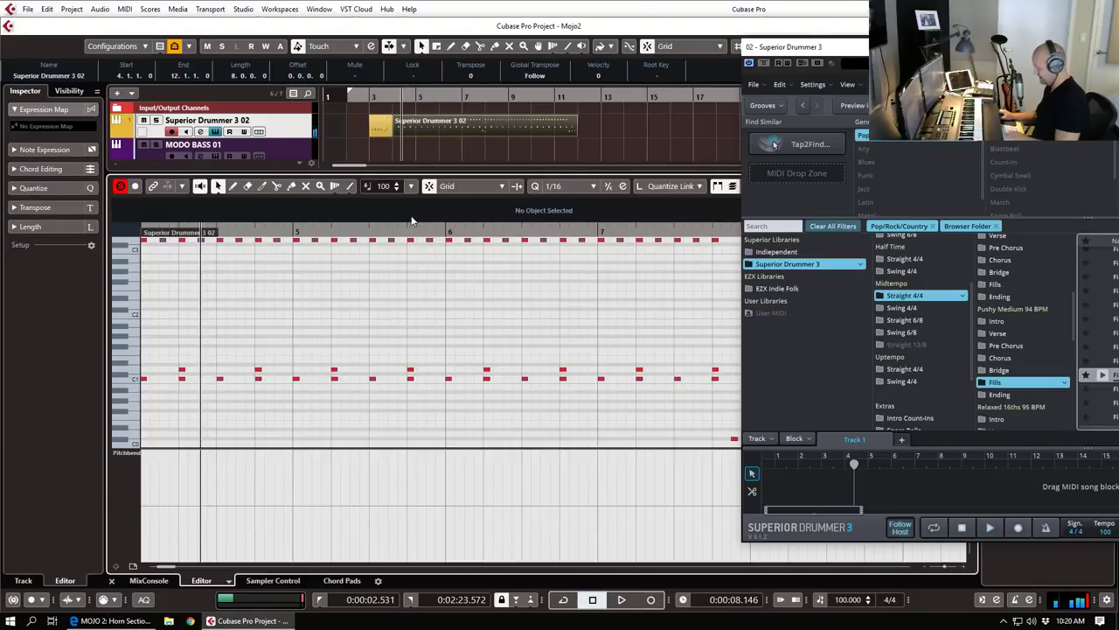
scroll(212, 276, "left", 2)
left_click_drag(296, 290, 309, 223)
key("Down")
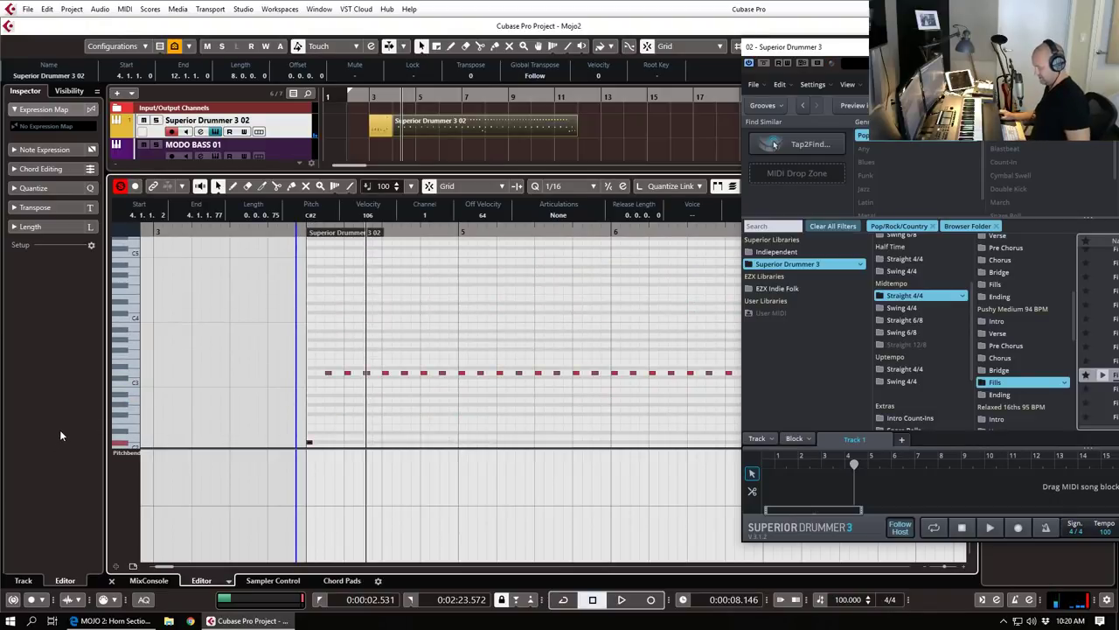
key("v")
left_click(315, 444)
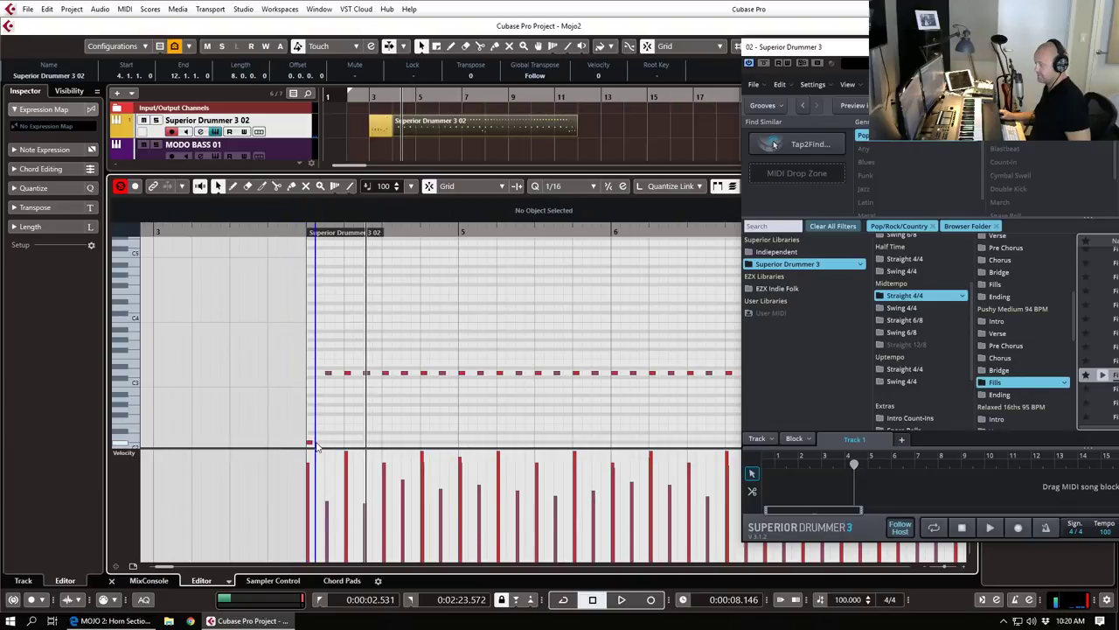
left_click(308, 441)
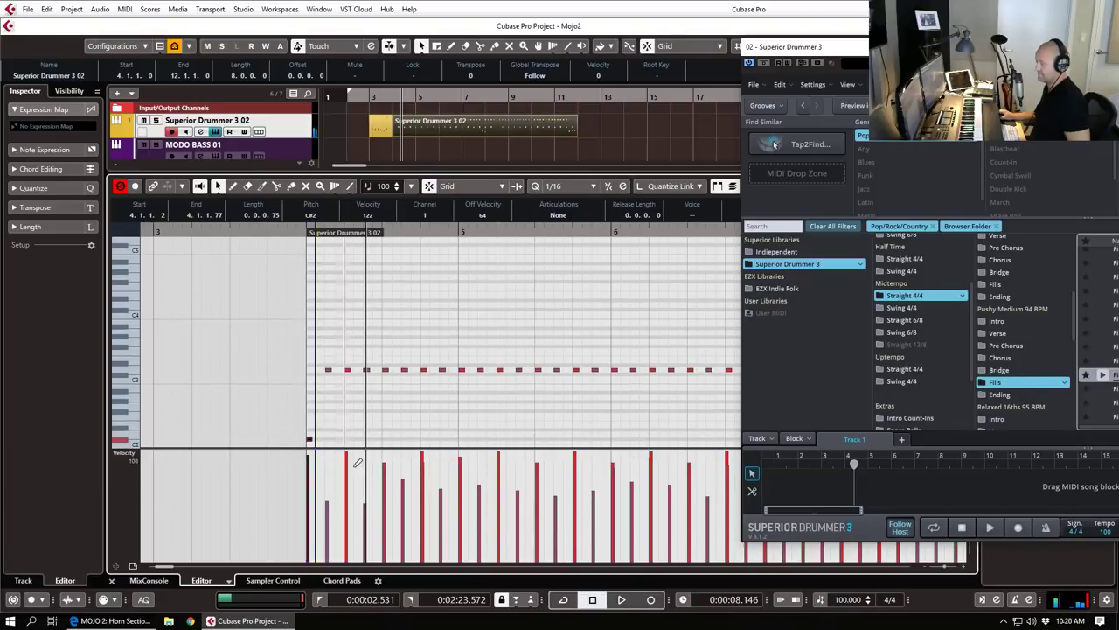
key("Return")
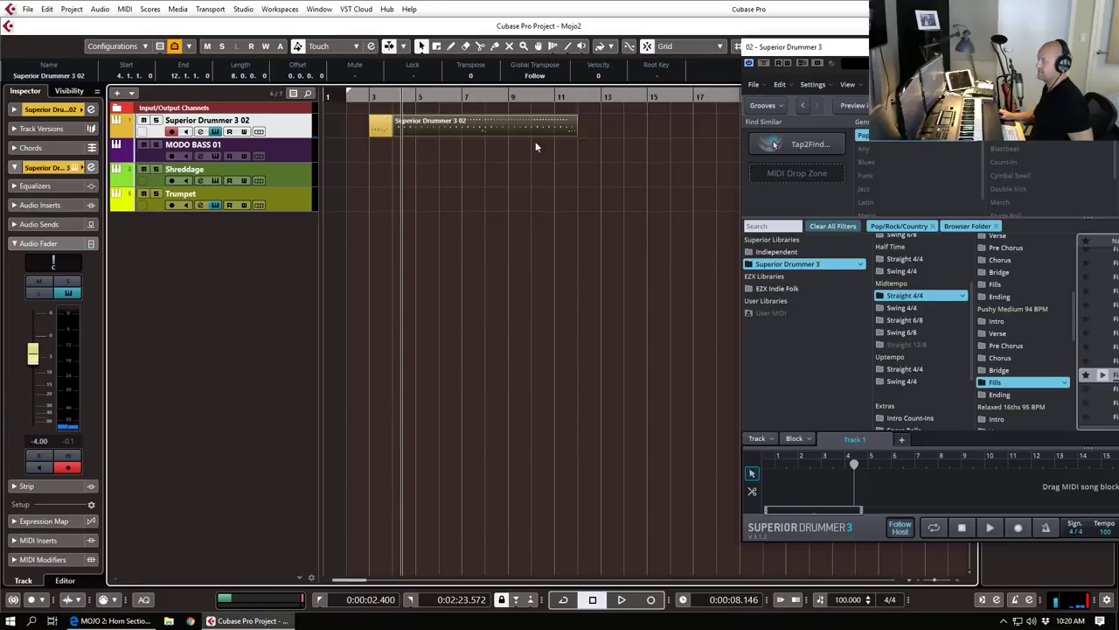
Step: Move the fill and verse drum parts one bar earlier so they start at bar 2, and play them back
left_click_drag(380, 125, 357, 125)
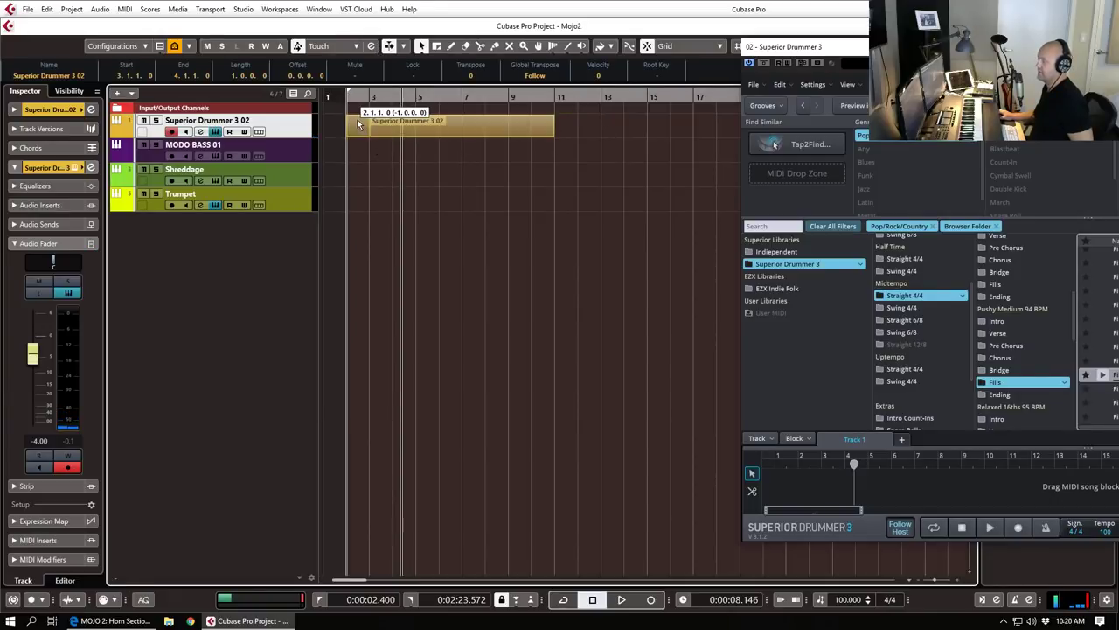
key("space")
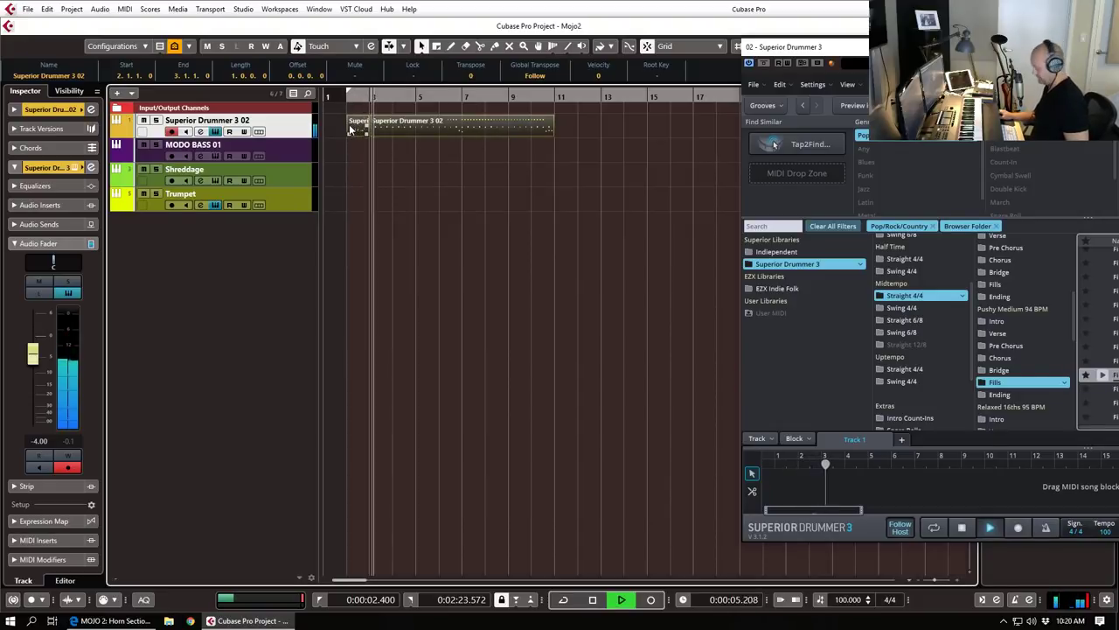
key("h")
key("g")
key("g")
left_click(567, 134)
key("g")
Step: Select the MODO BASS 01 track, stop playback, and load the Going Grunge finger preset in MODO BASS
left_click(266, 145)
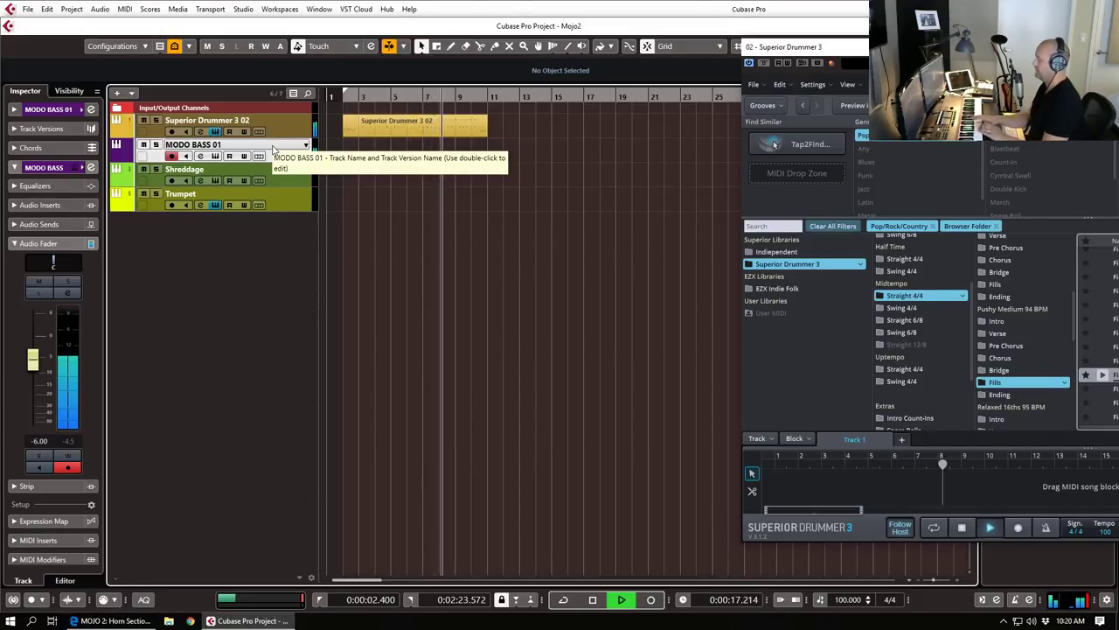
key("space")
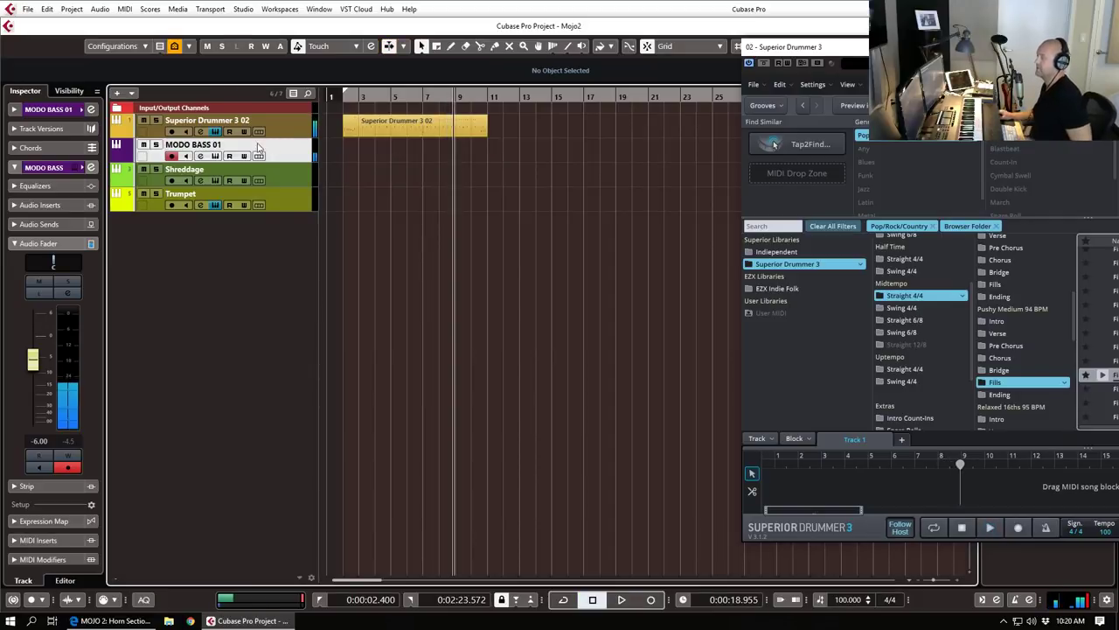
left_click(90, 167)
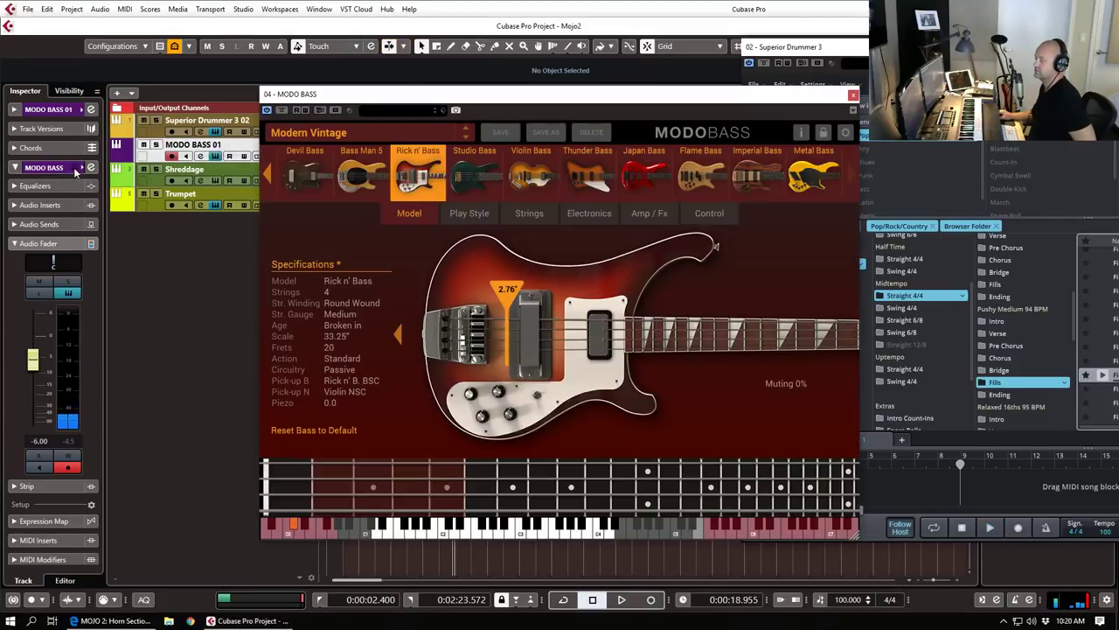
left_click(359, 137)
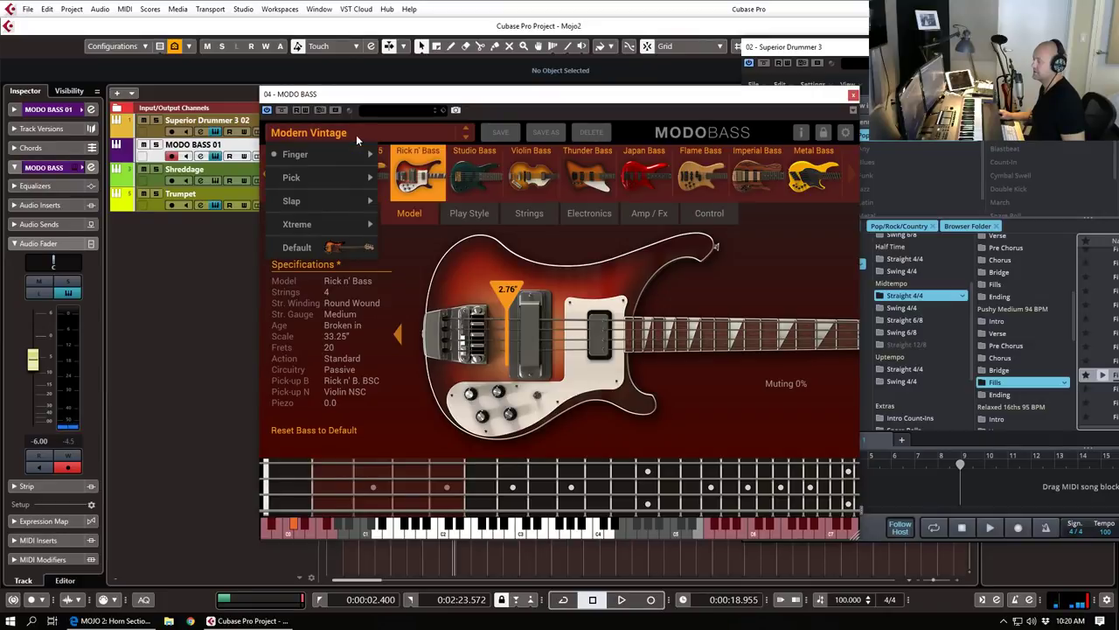
mouse_move(325, 152)
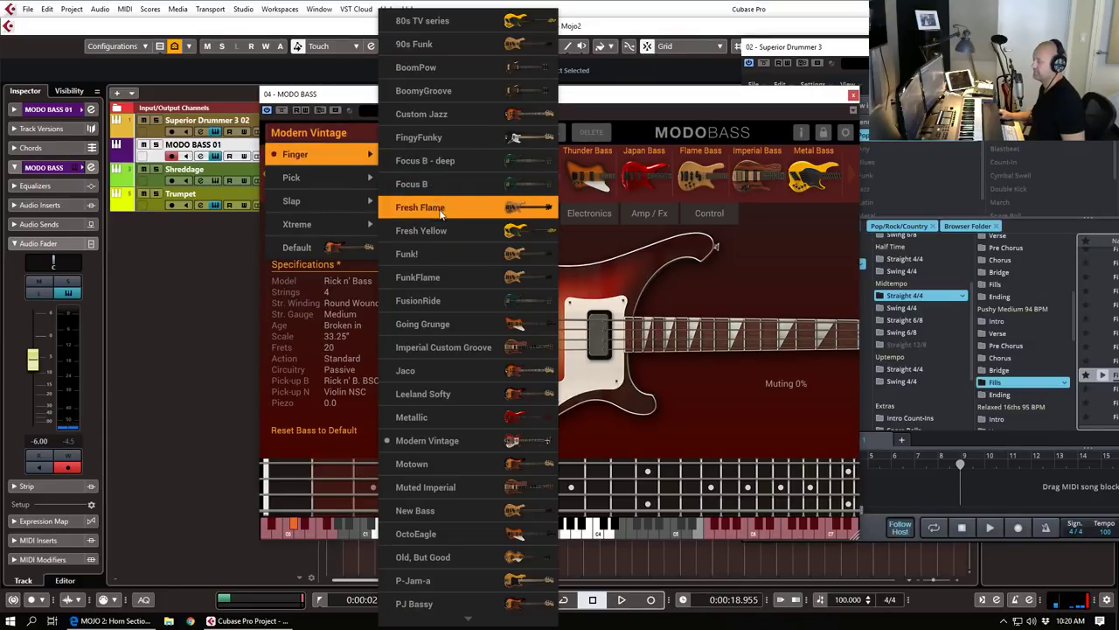
left_click(454, 322)
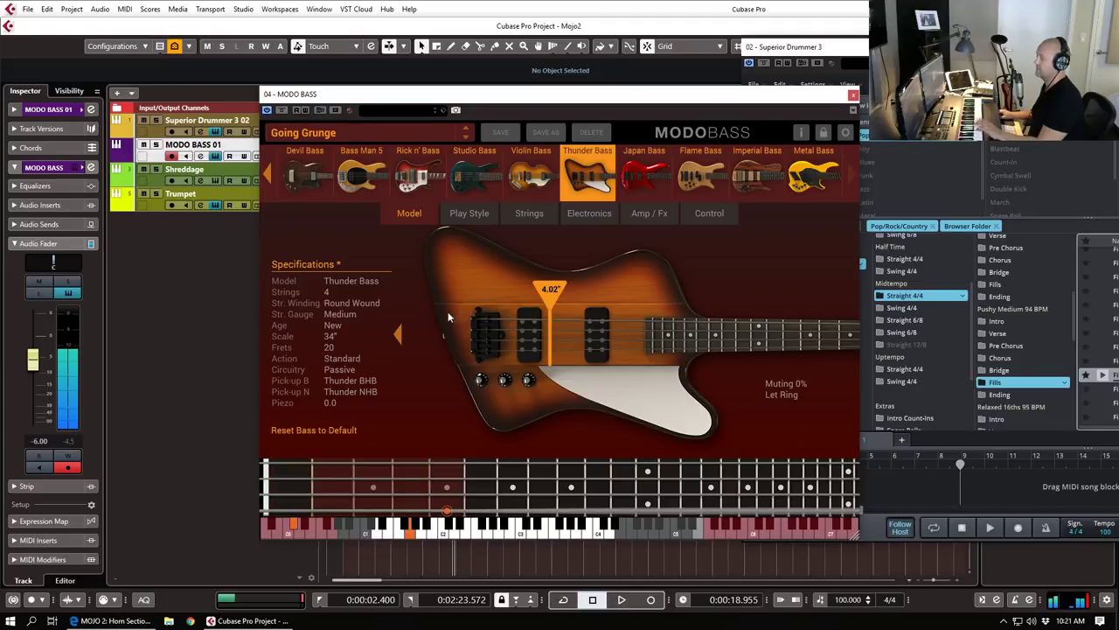
Step: Set the bass play style to 6% muting with Let Ring off, and show the Amp / Fx settings
left_click(472, 213)
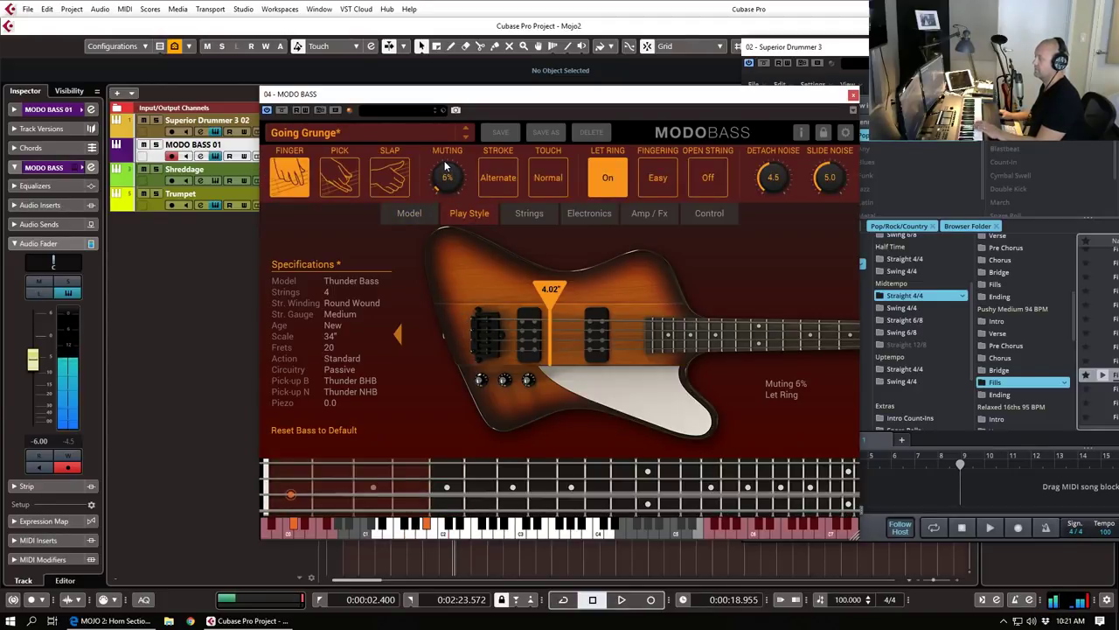
left_click(606, 184)
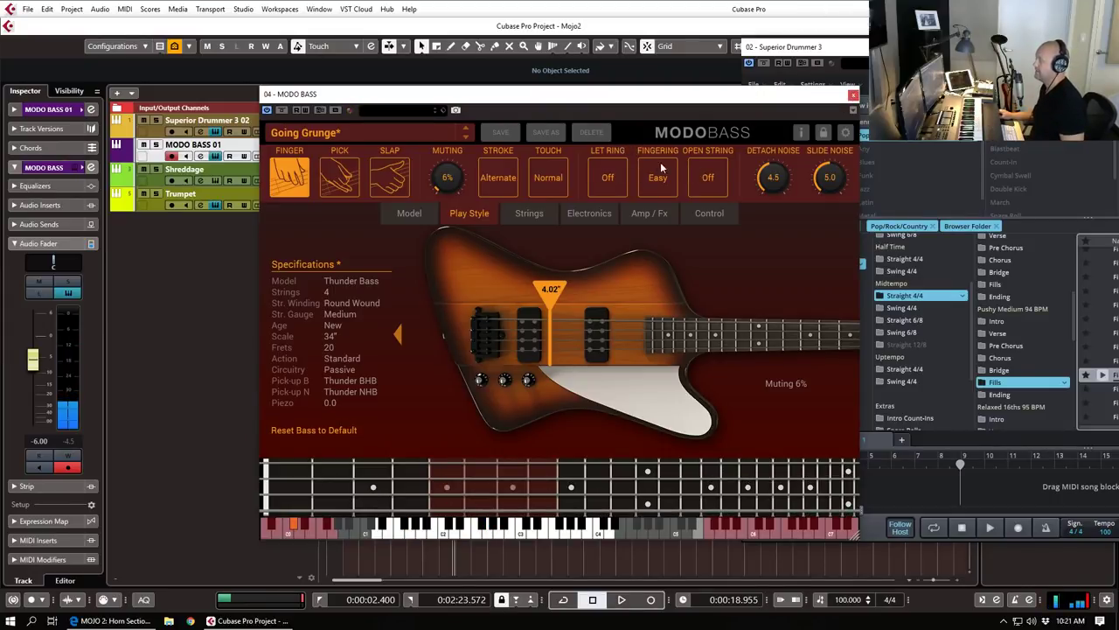
left_click(658, 214)
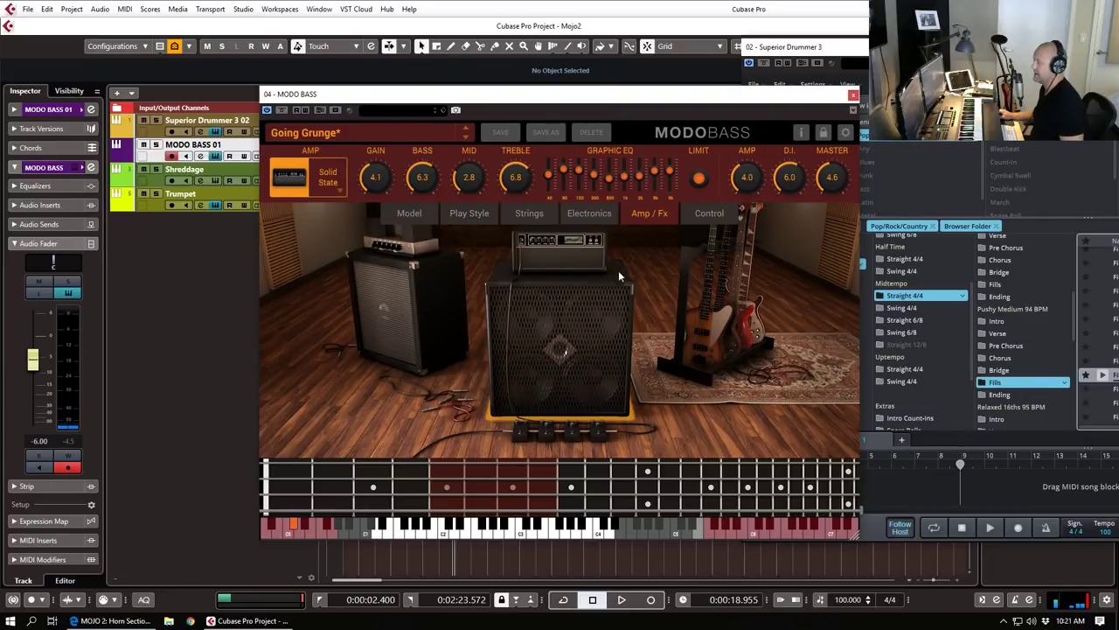
Step: Set the bass amp's gain to 6.6, amp level to 5.1, D.I. to 3.5 and master to 2.7, and close MODO BASS
left_click(718, 213)
left_click(651, 215)
left_click_drag(385, 180, 382, 170)
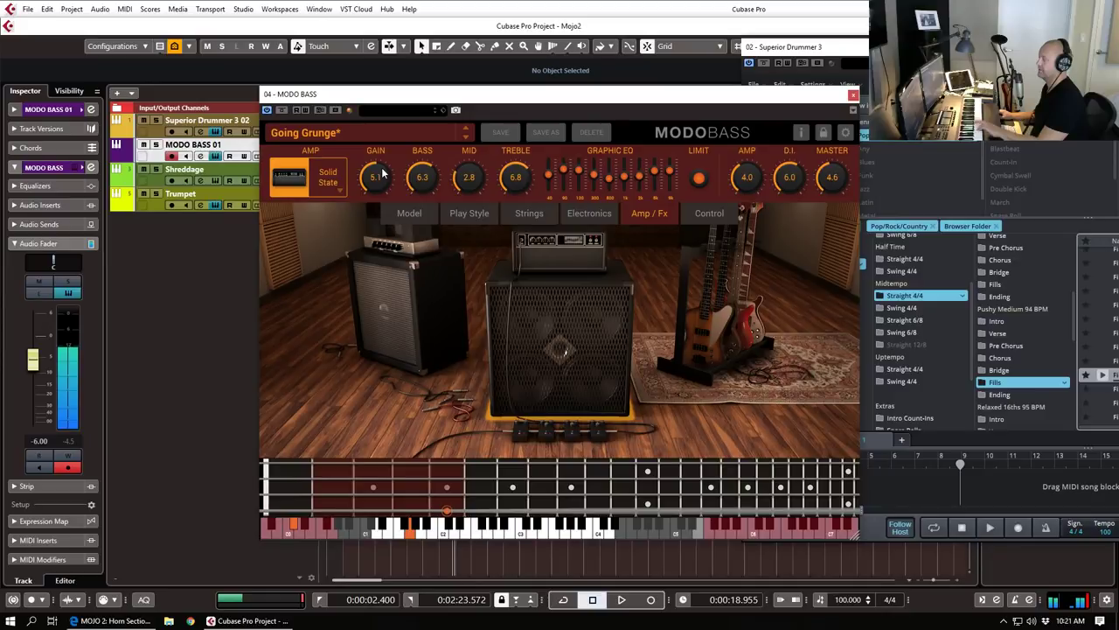
left_click_drag(748, 180, 785, 208)
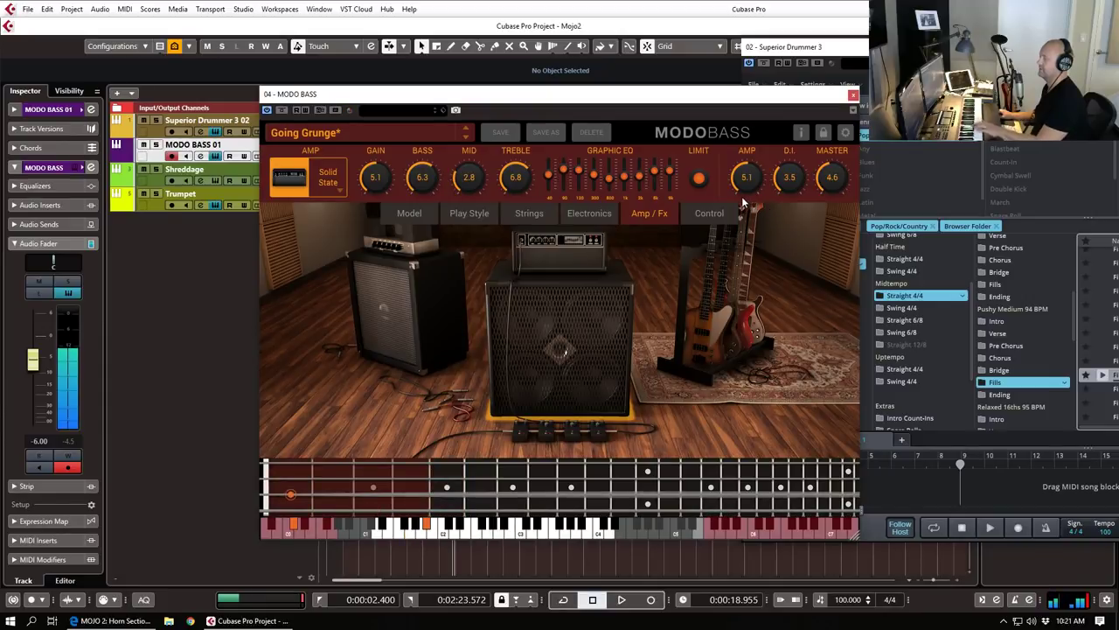
left_click_drag(381, 170, 381, 166)
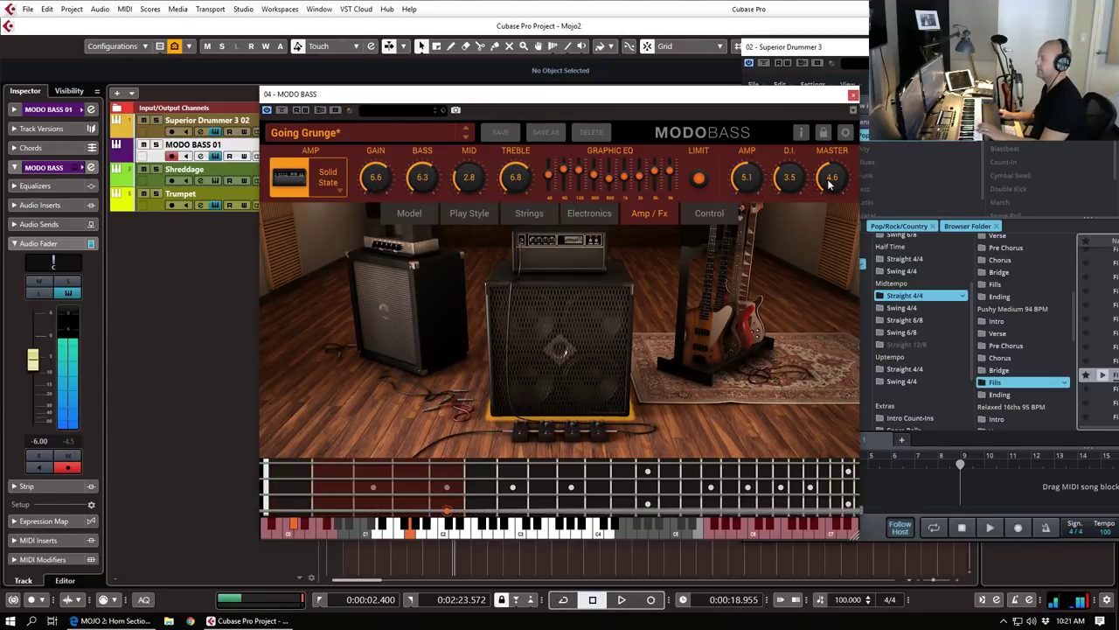
left_click_drag(831, 201, 832, 219)
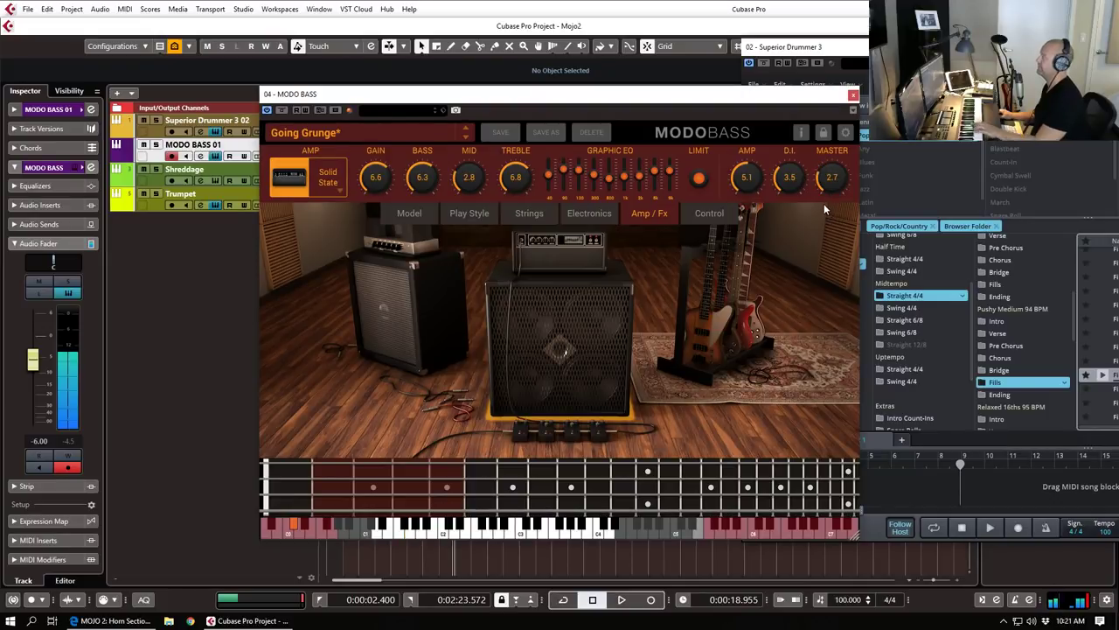
left_click(854, 96)
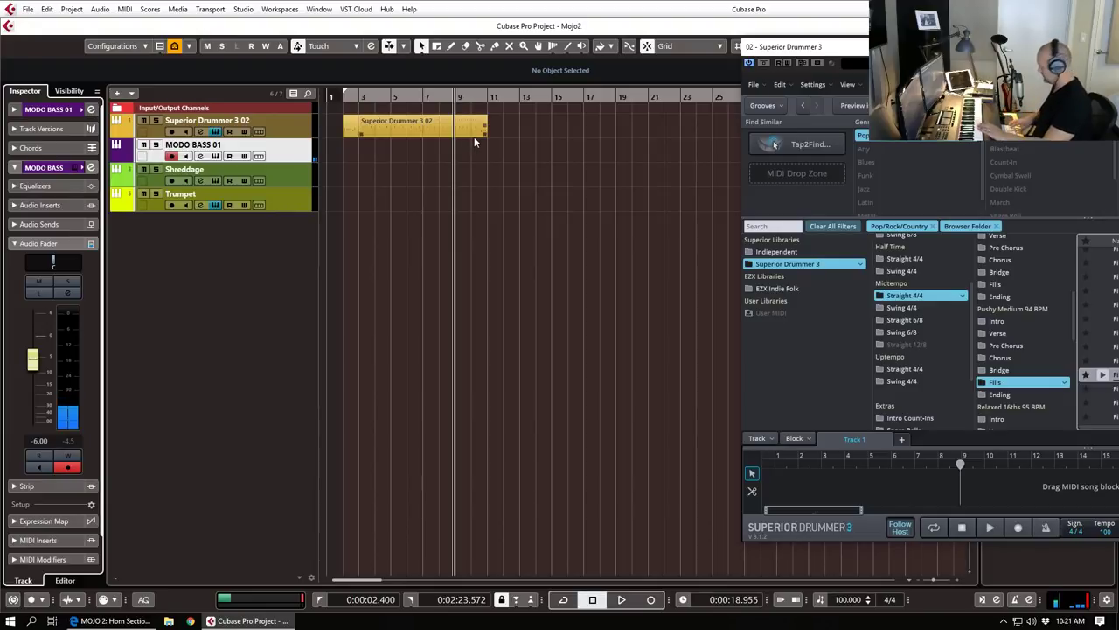
Step: Play the drum groove from bar 2 to try out a bass line on the MODO BASS 01 track
key("KP_1")
key("space")
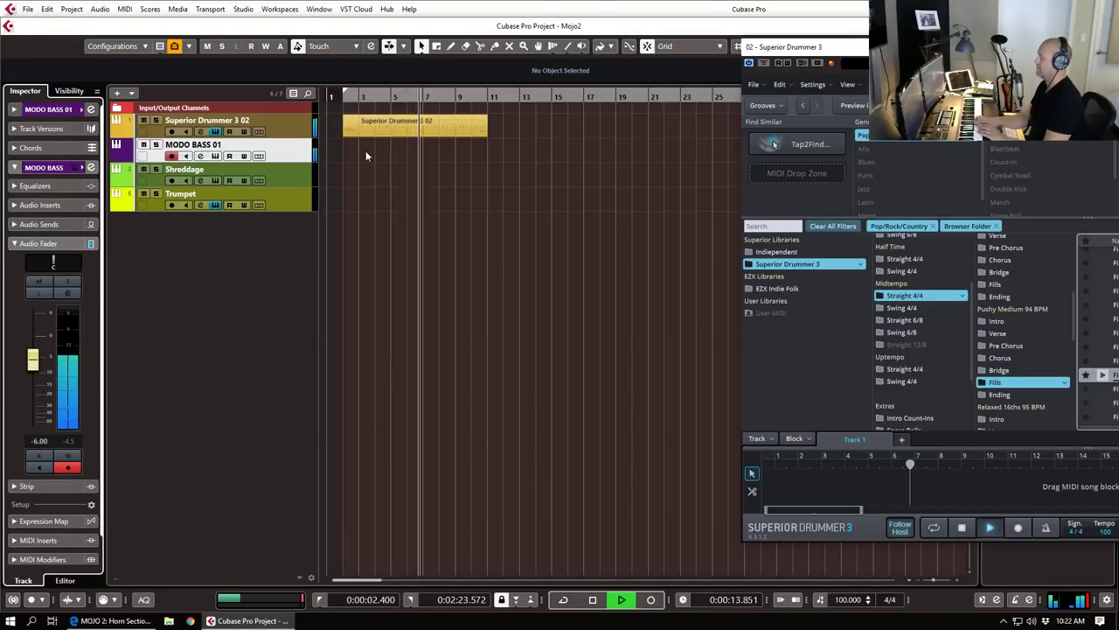
key("space")
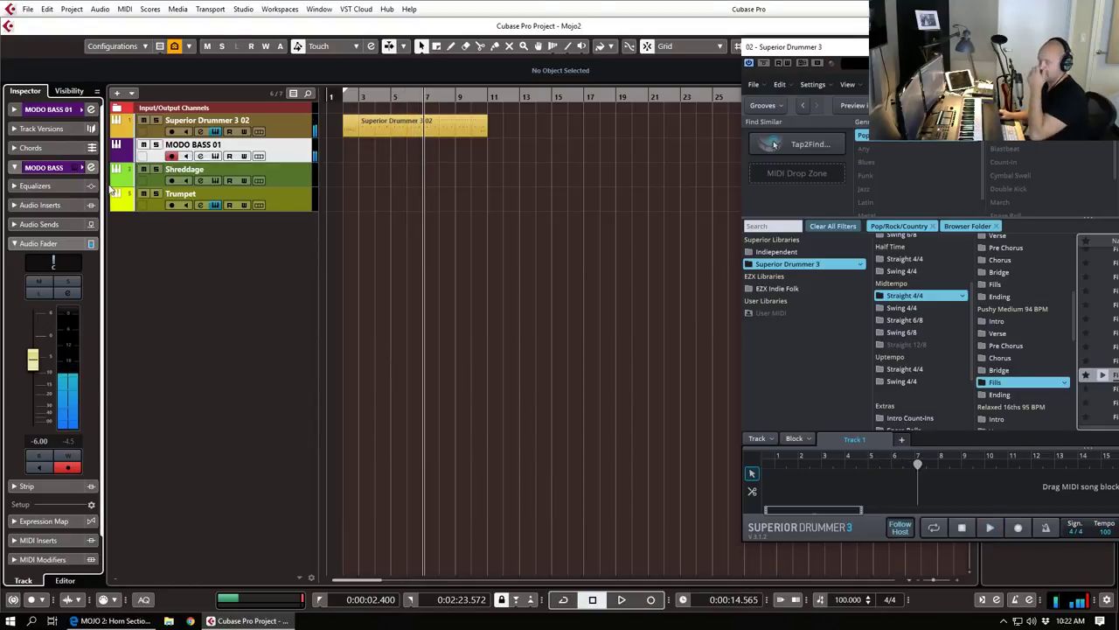
Step: Select the Shreddage track and play the drum groove from bar 2 to try out a guitar riff
left_click(269, 174)
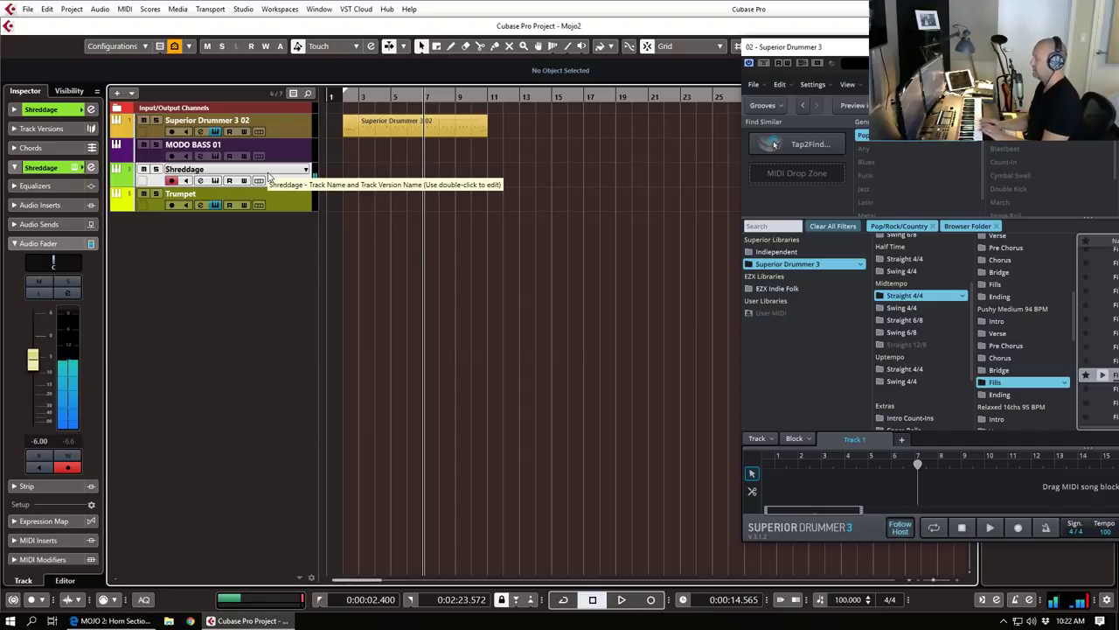
key("KP_1")
key("space")
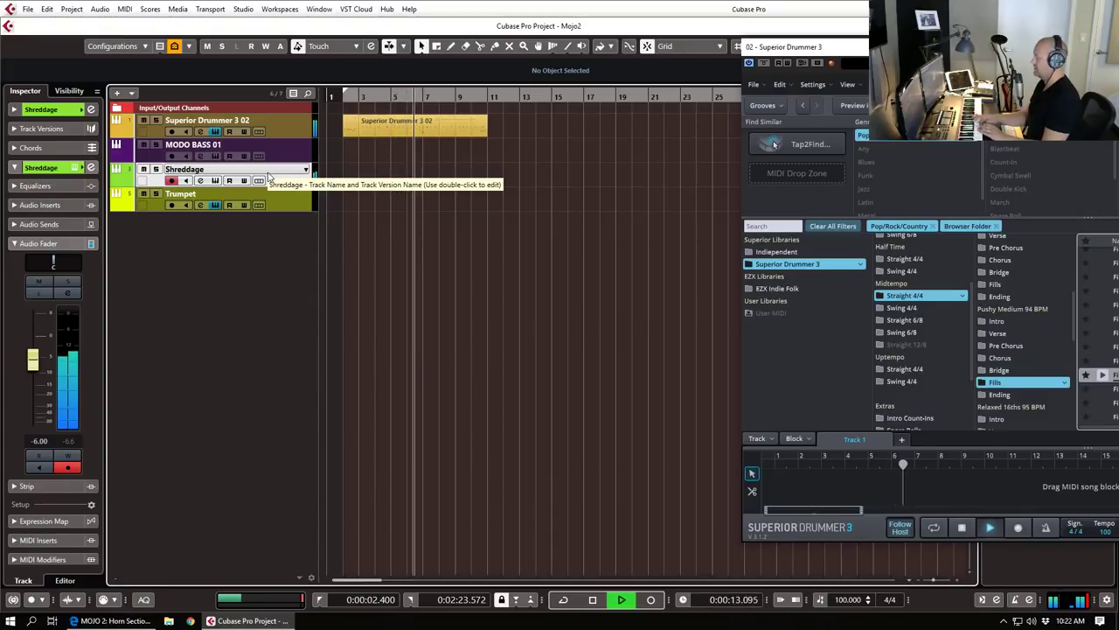
key("space")
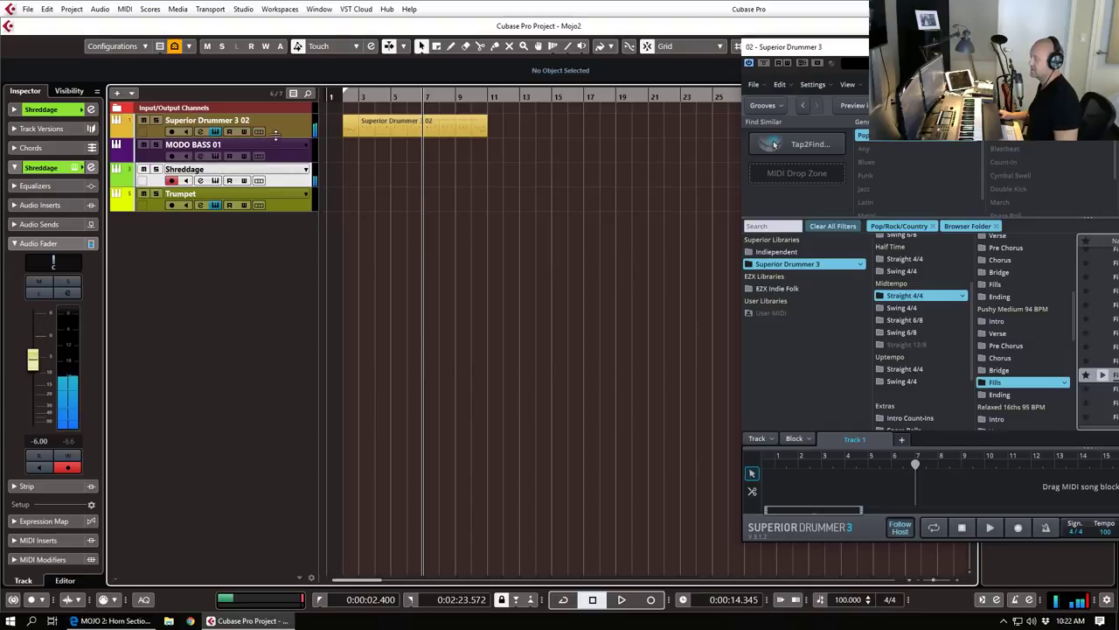
Step: Set the Superior Drummer track's volume to -2.00 and the Shreddage track's volume to -9.35
left_click(241, 122)
left_click(39, 440)
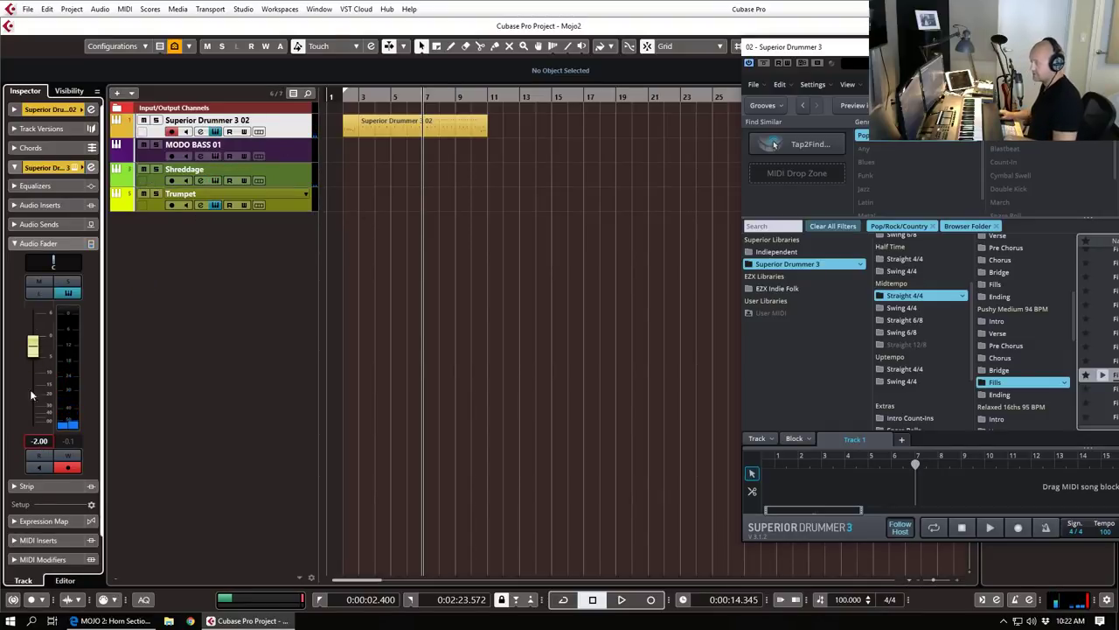
left_click(193, 169)
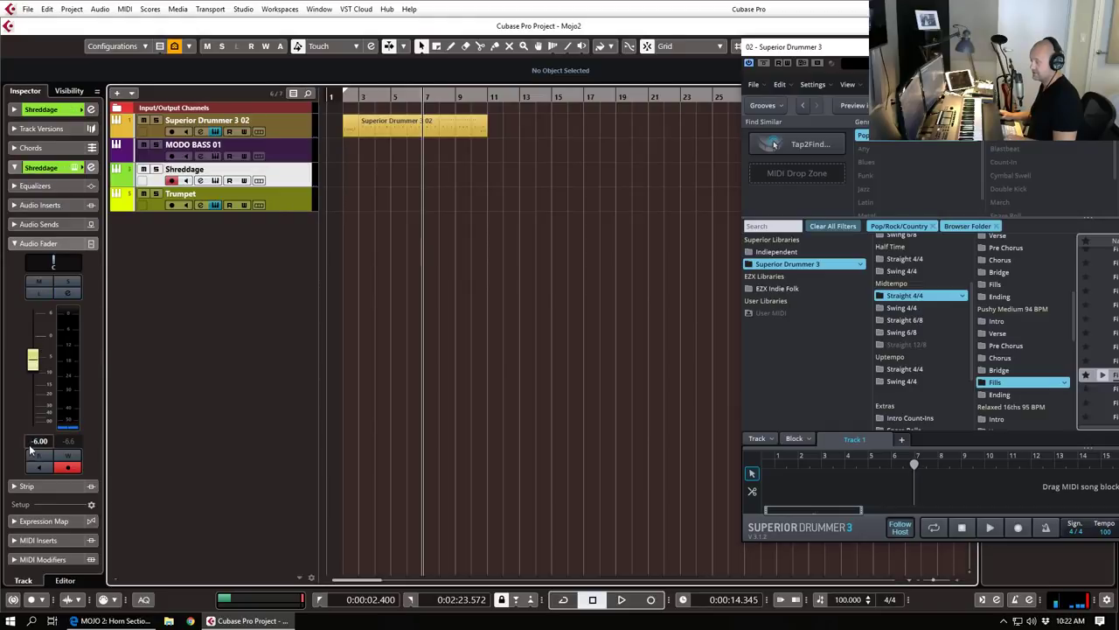
left_click_drag(33, 444, 35, 448)
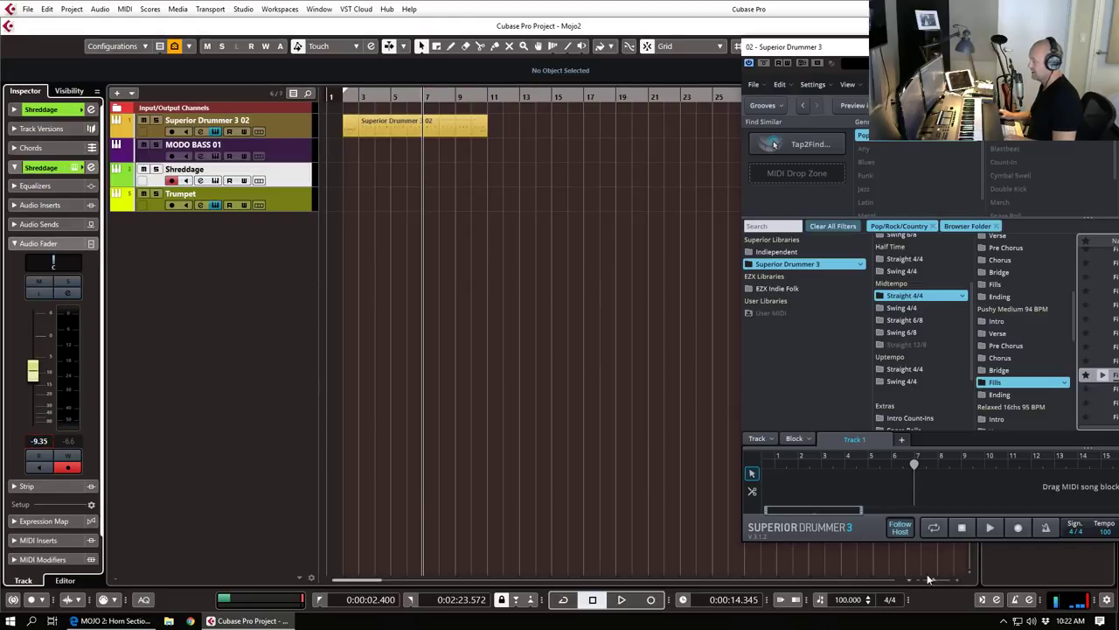
Step: Set the project tempo to 106 BPM and play the groove from bar 2 to try the guitar riff
left_click(832, 599)
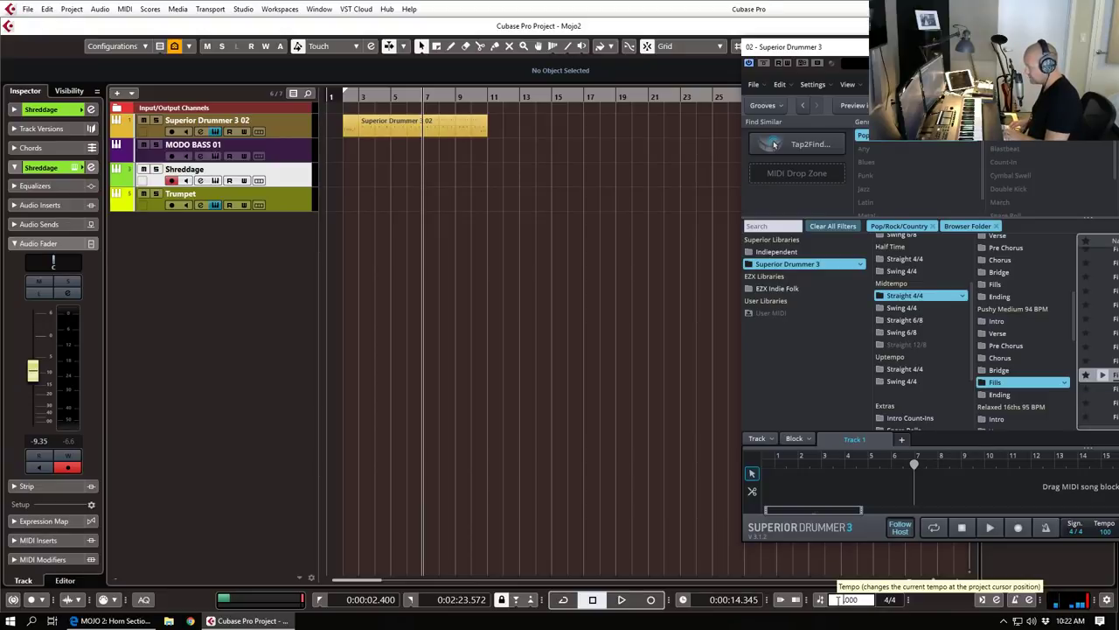
key("Return")
key("KP_1")
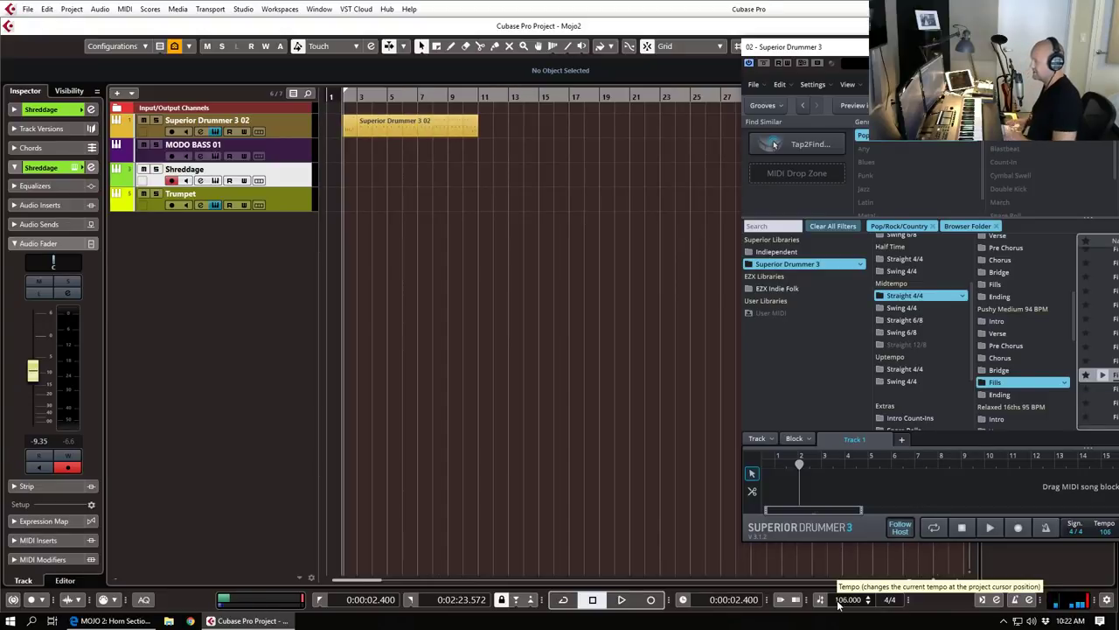
left_click(341, 94)
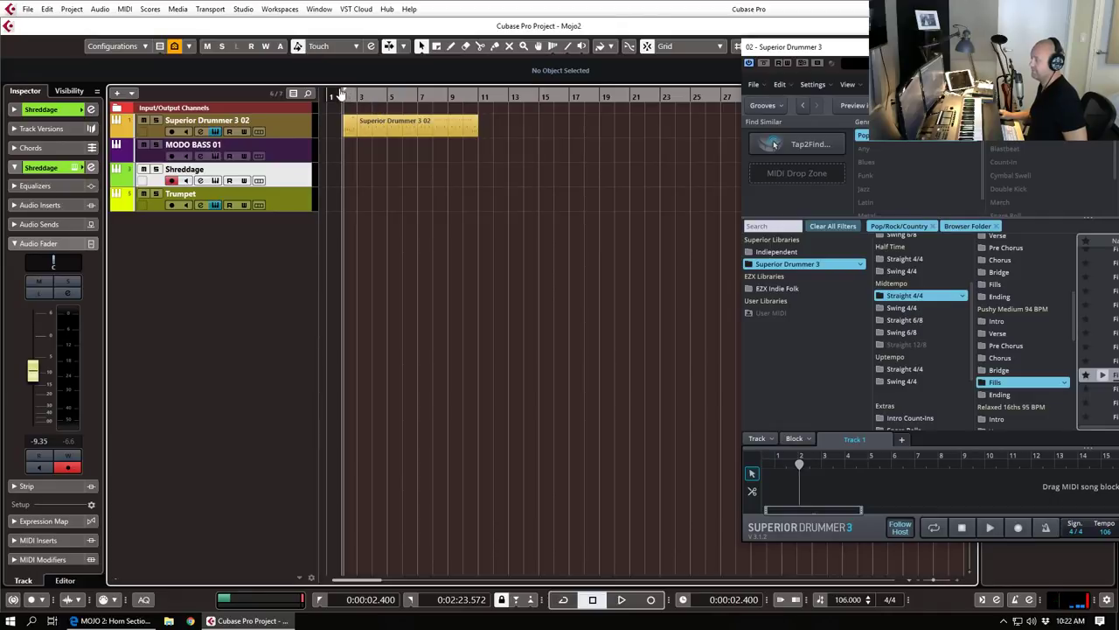
key("space")
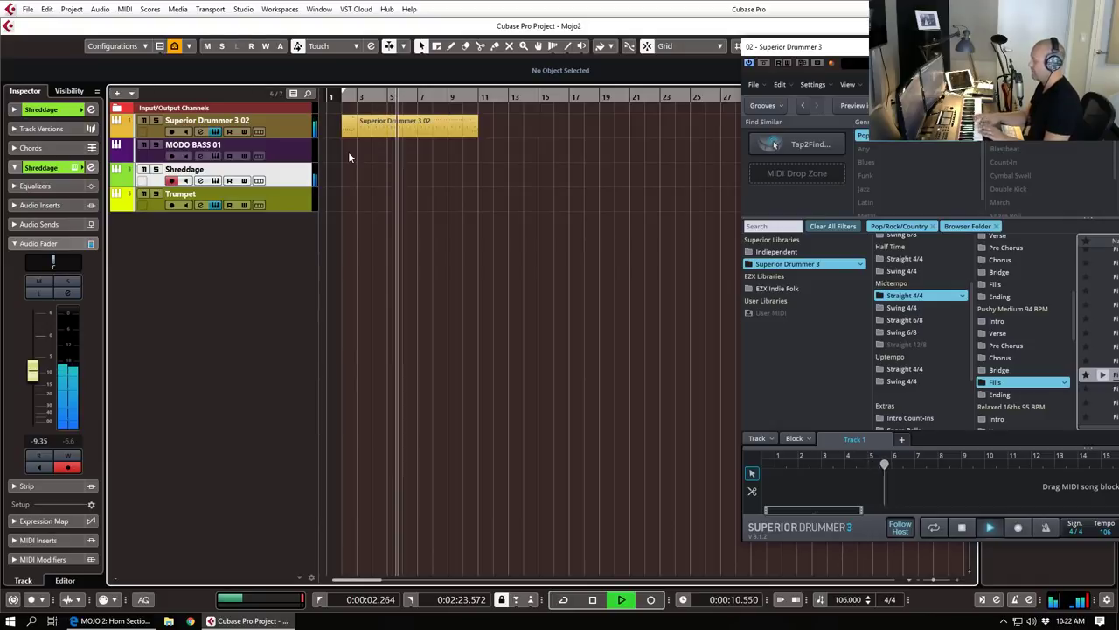
key("space")
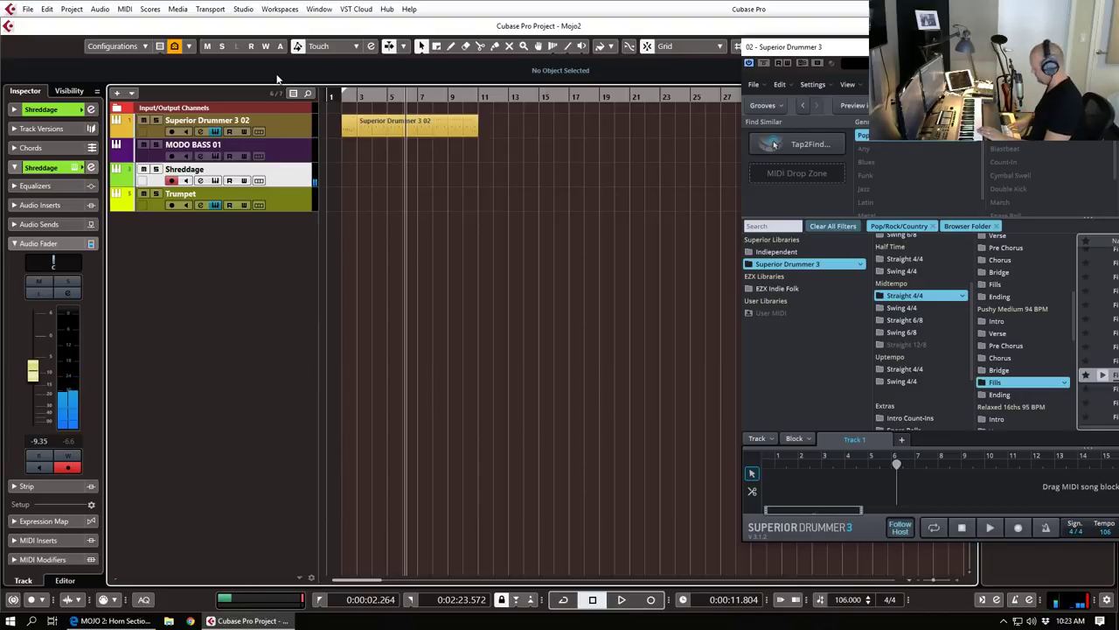
Step: Perform the guitar riff over the drums and insert it as a retrospective recording on the Shreddage track
key("space")
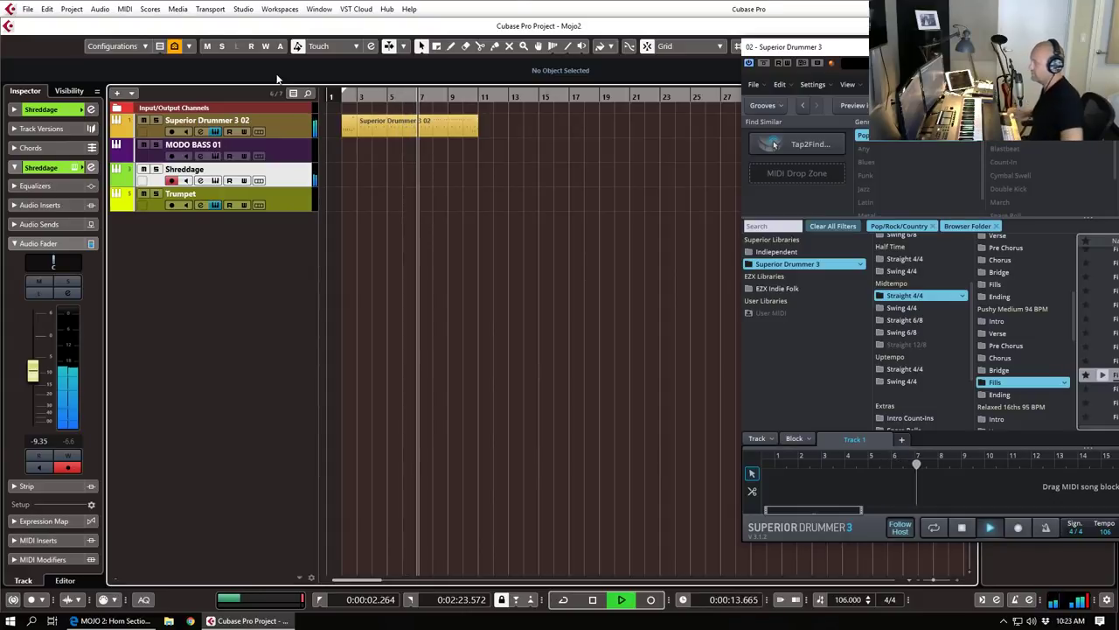
key("space")
key("shift+KP_Multiply")
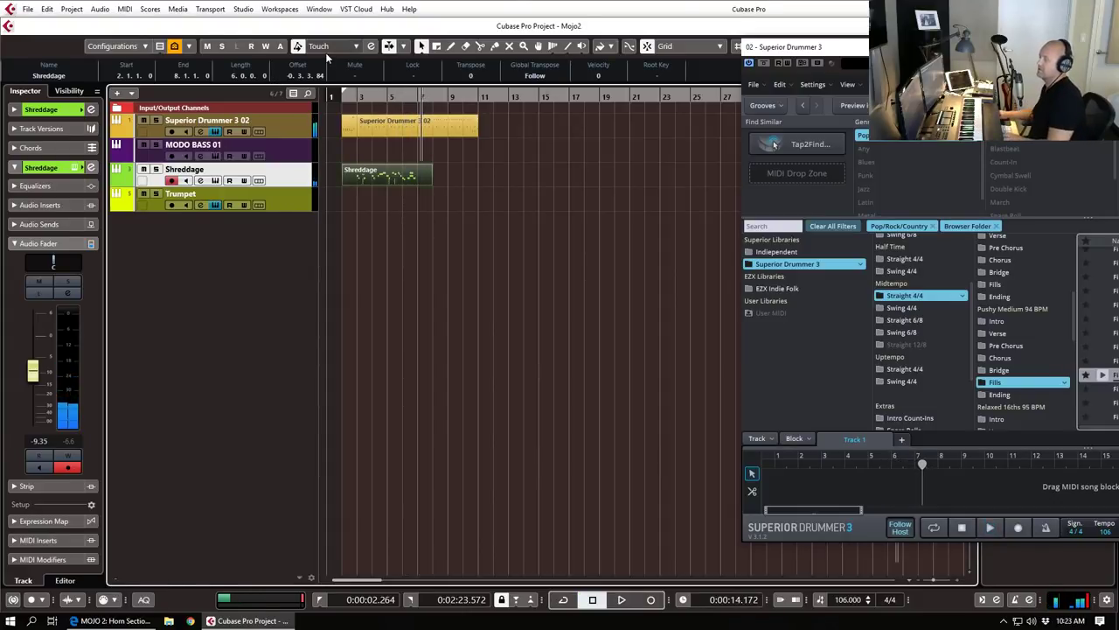
Step: Open the Shreddage part in the key editor, move all its notes so the riff starts at 3.1.1.0, and play it back
key("ctrl+e")
key("ctrl+a")
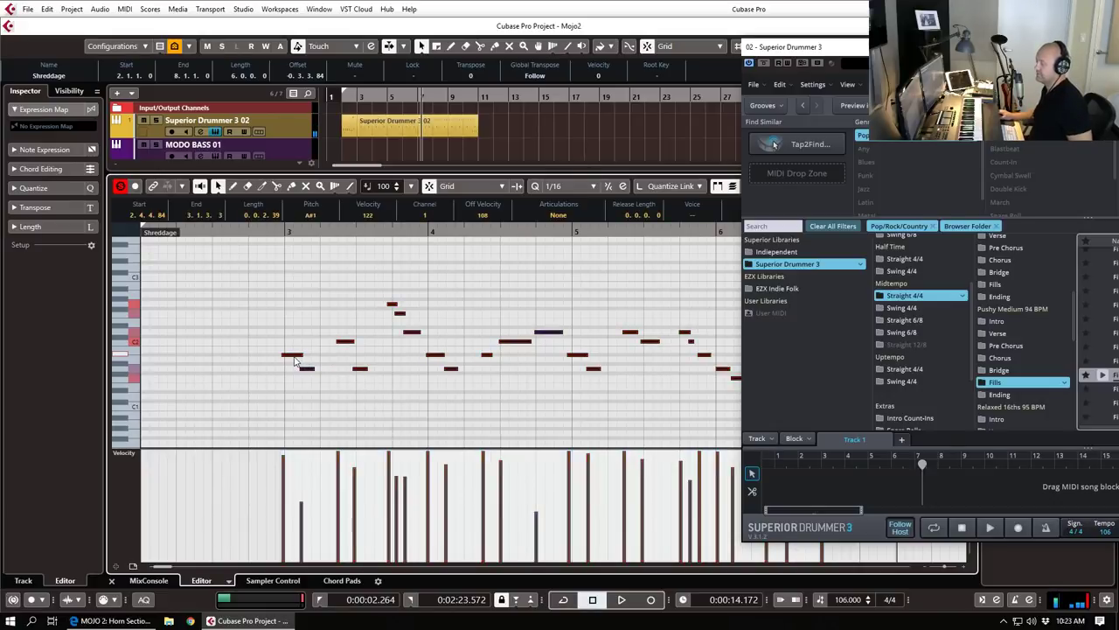
left_click_drag(292, 358, 302, 361)
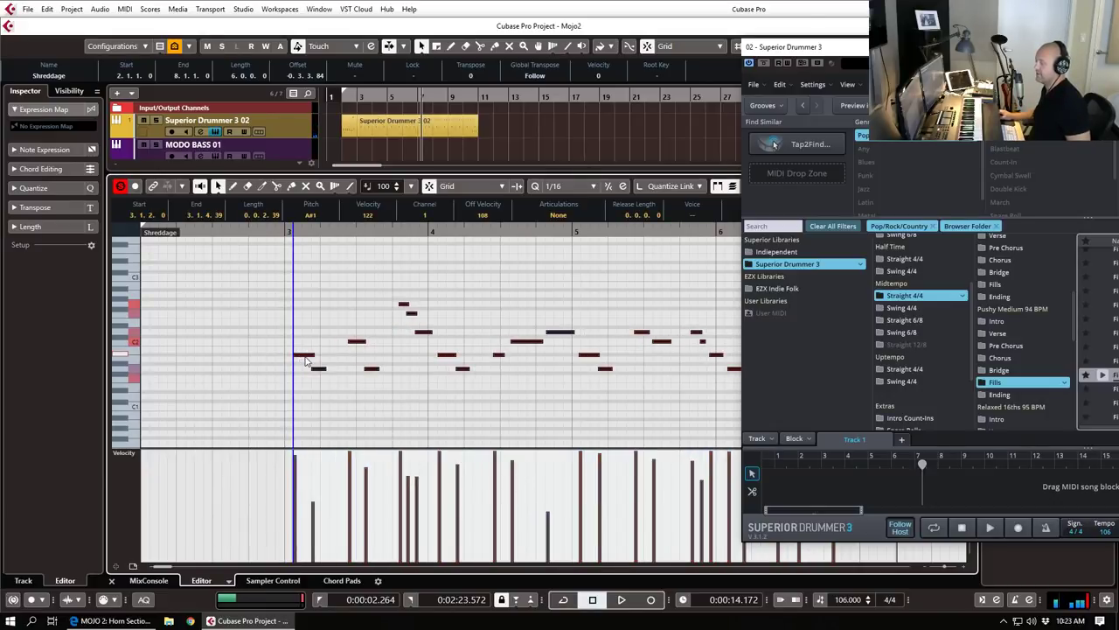
left_click(304, 357)
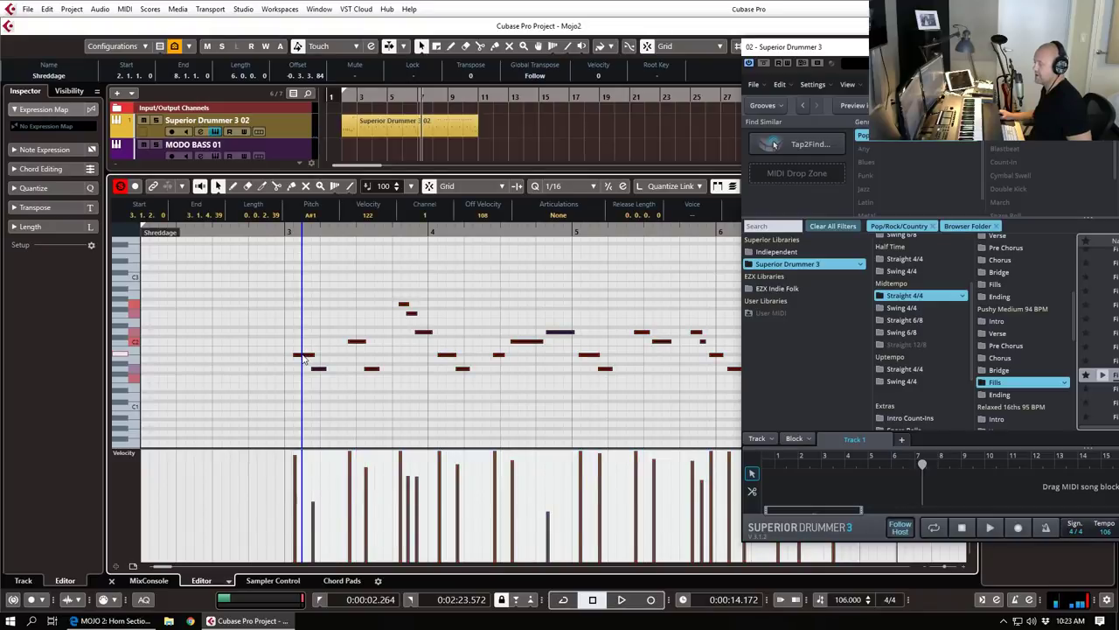
left_click_drag(299, 356, 289, 356)
left_click_drag(286, 230, 290, 253)
key("space")
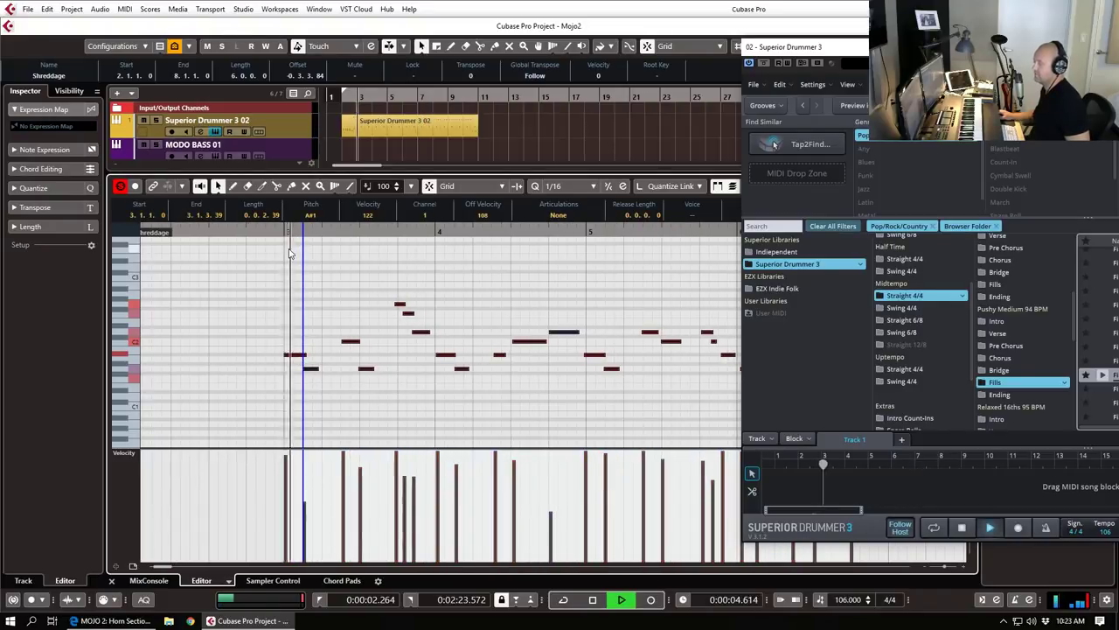
key("space")
Step: Trim the start of the Shreddage part to bar 3 and play it back
left_click_drag(156, 235, 276, 252)
key("space")
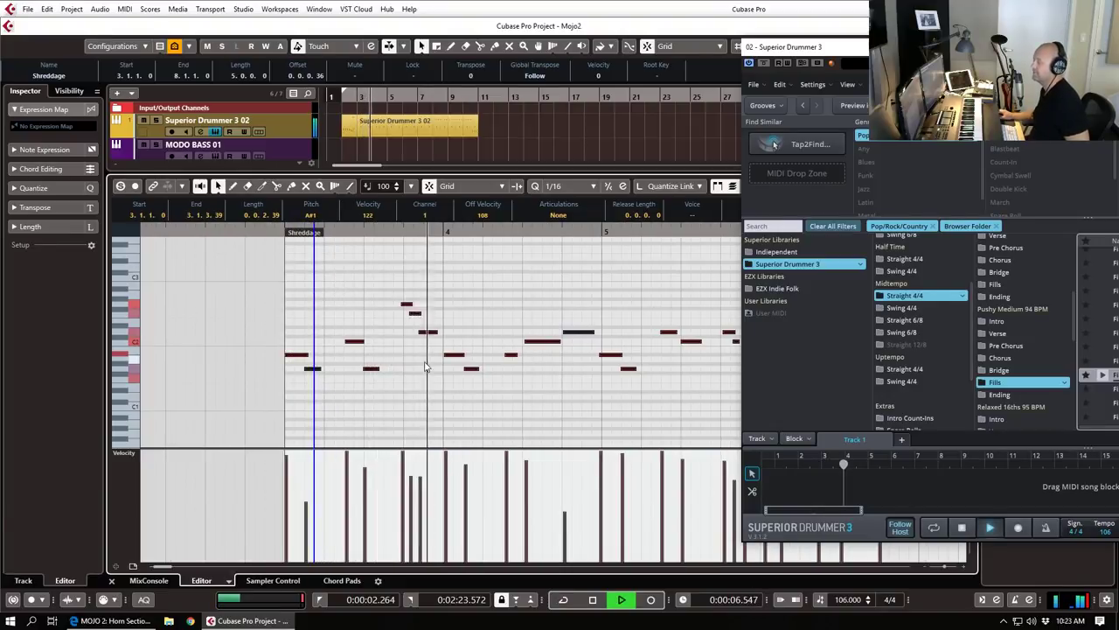
key("space")
Step: Copy the last note of bar 3's descending run to C2 at 3.4.4.0 as a short note and play the riff
left_click(445, 340)
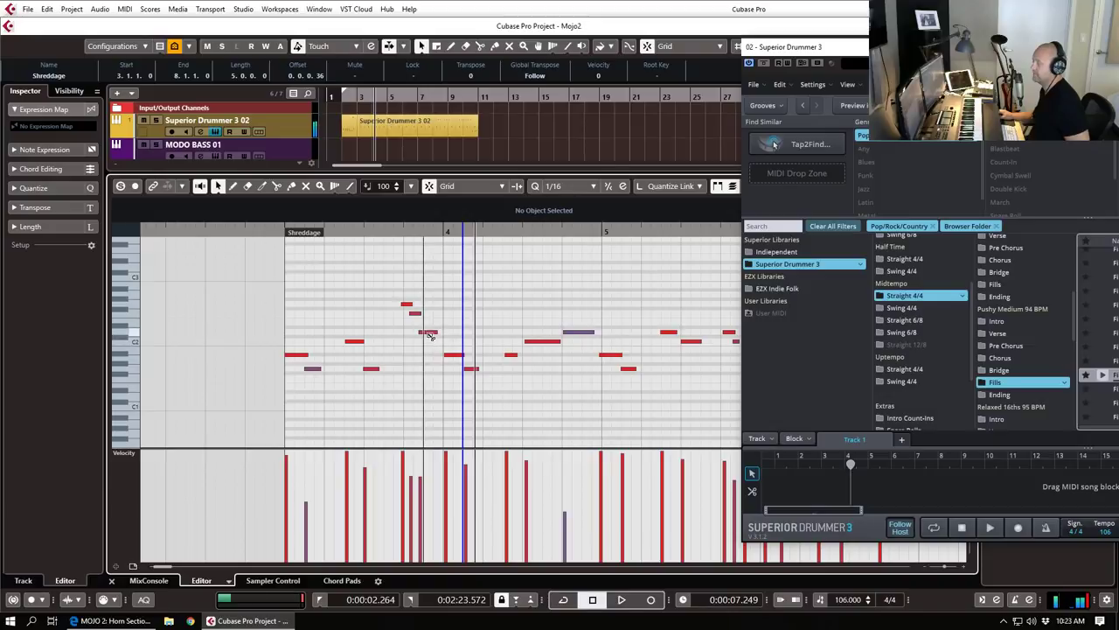
left_click(427, 333)
mouse_move(427, 333)
left_mouse_down()
mouse_move(452, 352)
mouse_move(445, 342)
left_mouse_up()
left_click(459, 336)
left_click(451, 355)
left_click_drag(286, 233, 287, 246)
key("space")
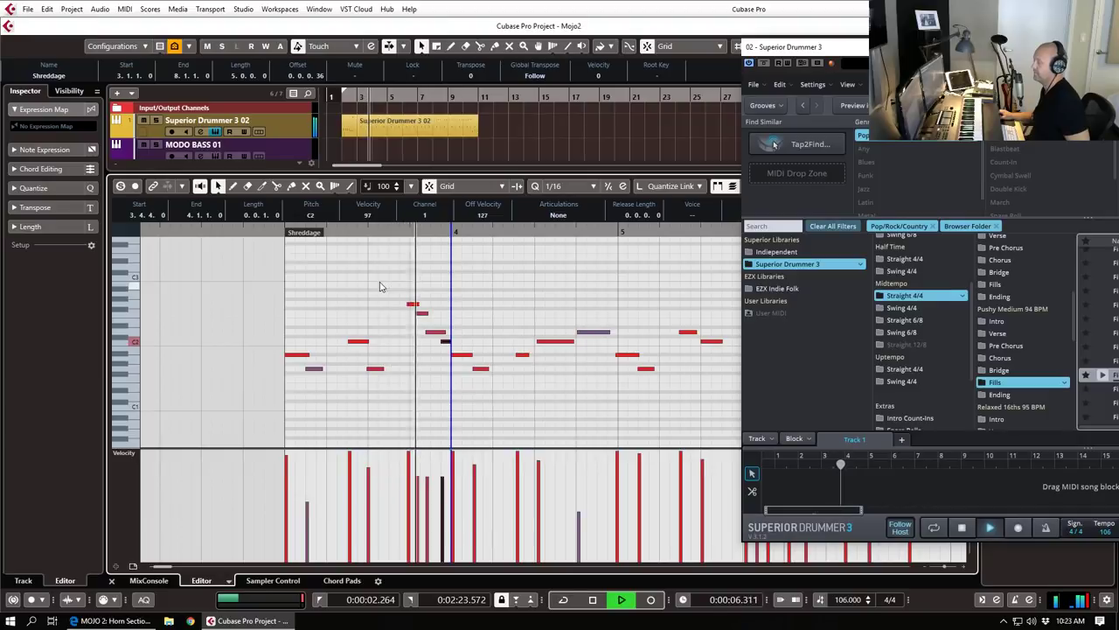
key("space")
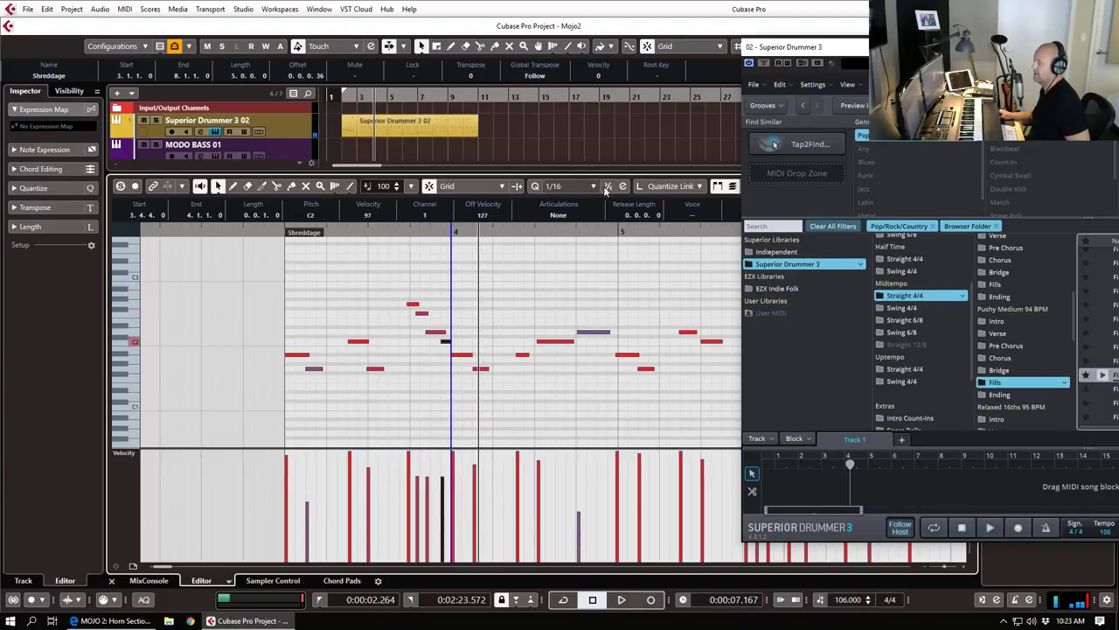
Step: Quantize the descending run in bar 3 and the first note of bar 4 to 1/16, and play them back
left_click_drag(393, 286, 464, 381)
key("q")
key("q")
key("q")
key("space")
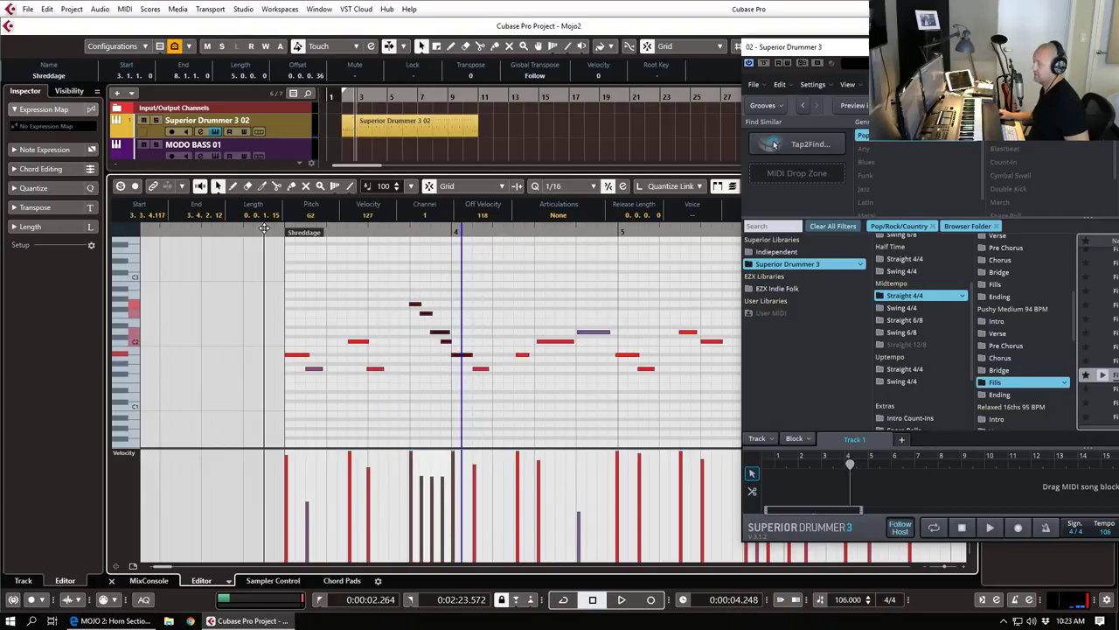
key("h")
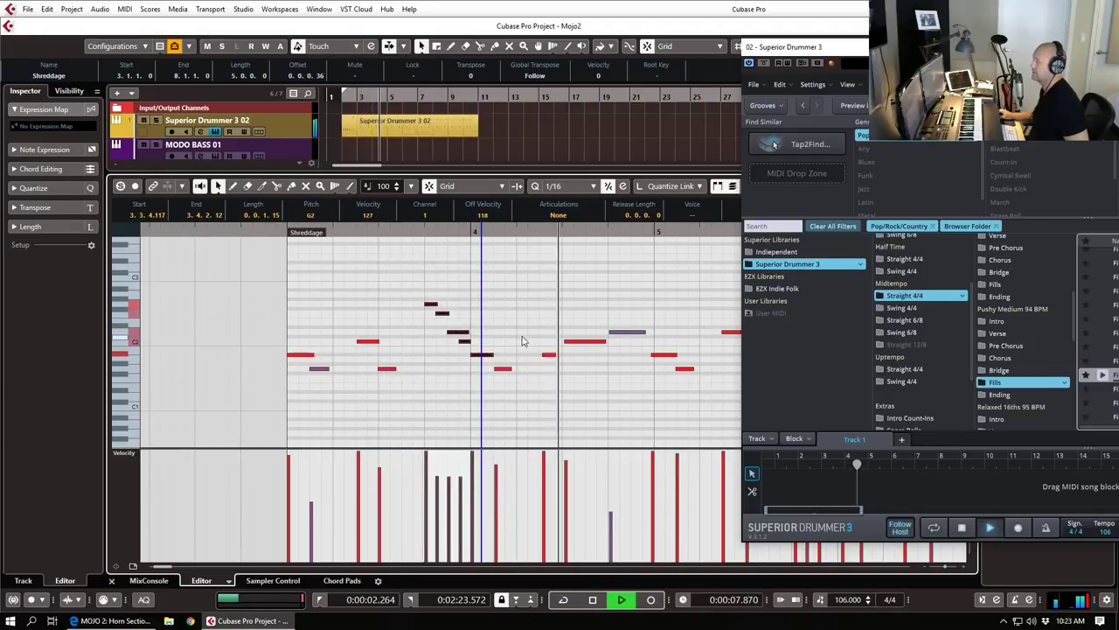
key("space")
Step: Delete the notes in bar 4's second half and add short low notes: C0 at 3.1.1.0 and one just before bar 4's third beat
left_click_drag(540, 295, 633, 387)
key("Delete")
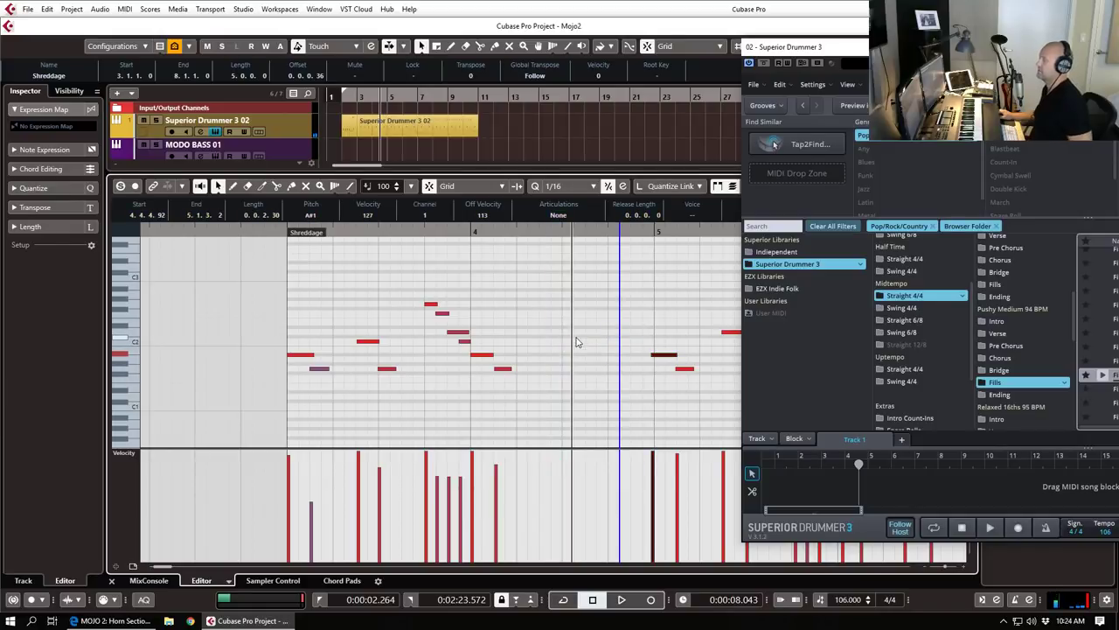
scroll(553, 387, "down", 2)
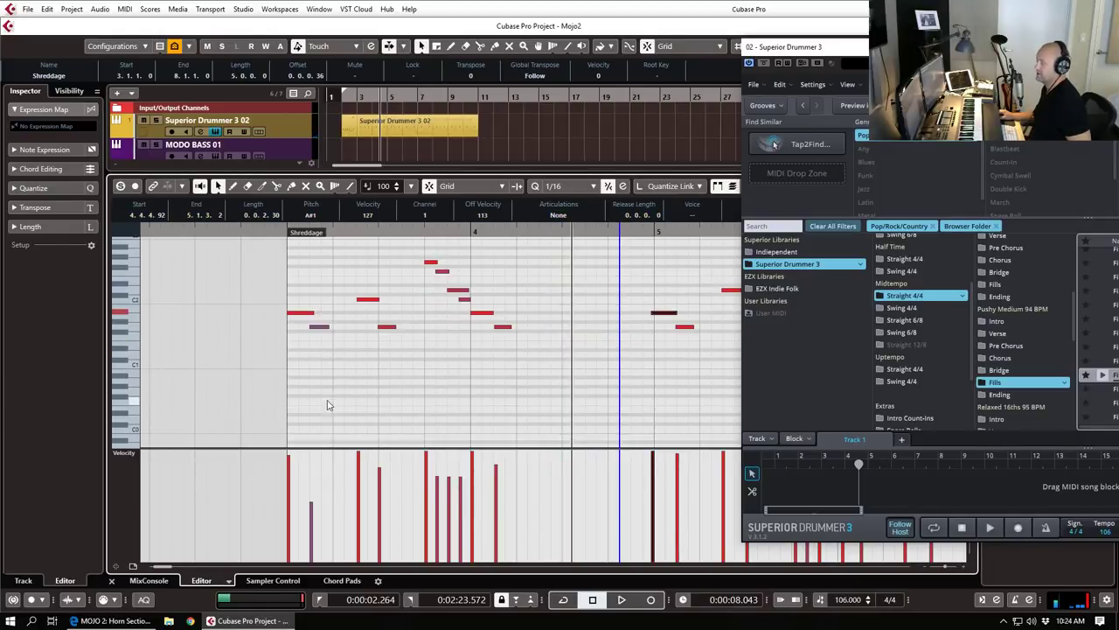
left_click(292, 429)
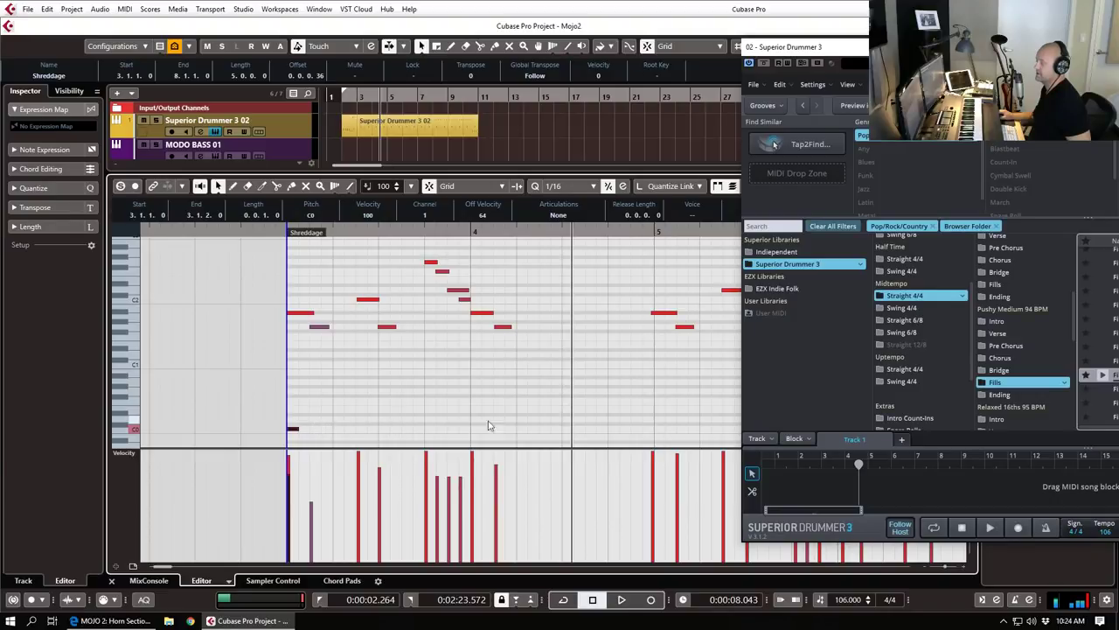
left_click(554, 419)
Step: Draw two one-beat notes filling bar 4's second half, the second on G1, and raise the first one's velocity to 115
left_click_drag(564, 335, 611, 334)
left_click(613, 335)
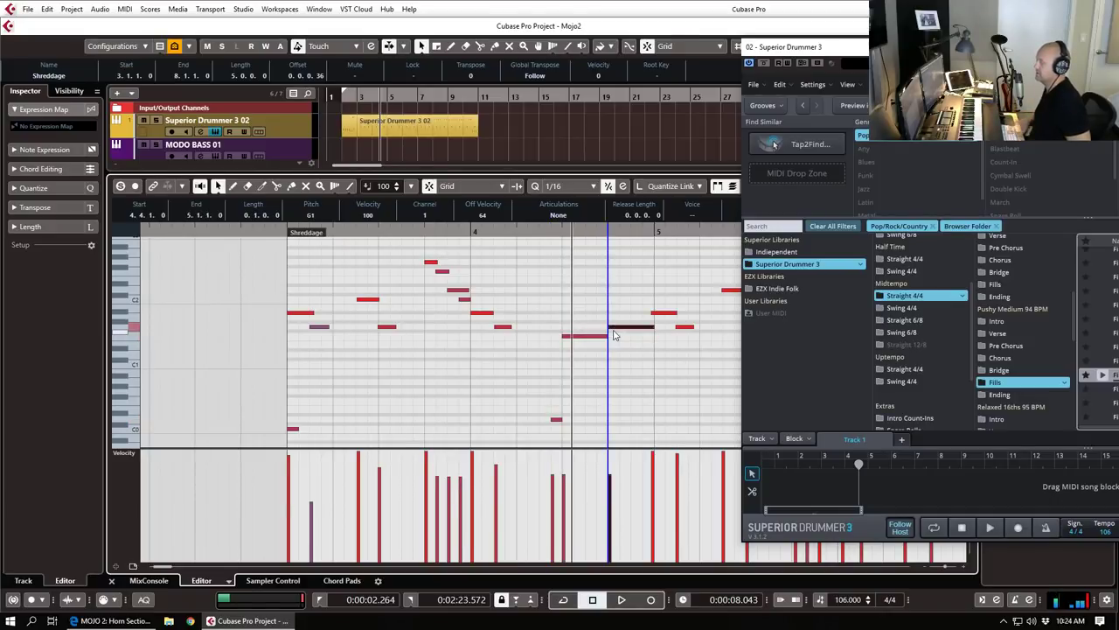
left_click(573, 457)
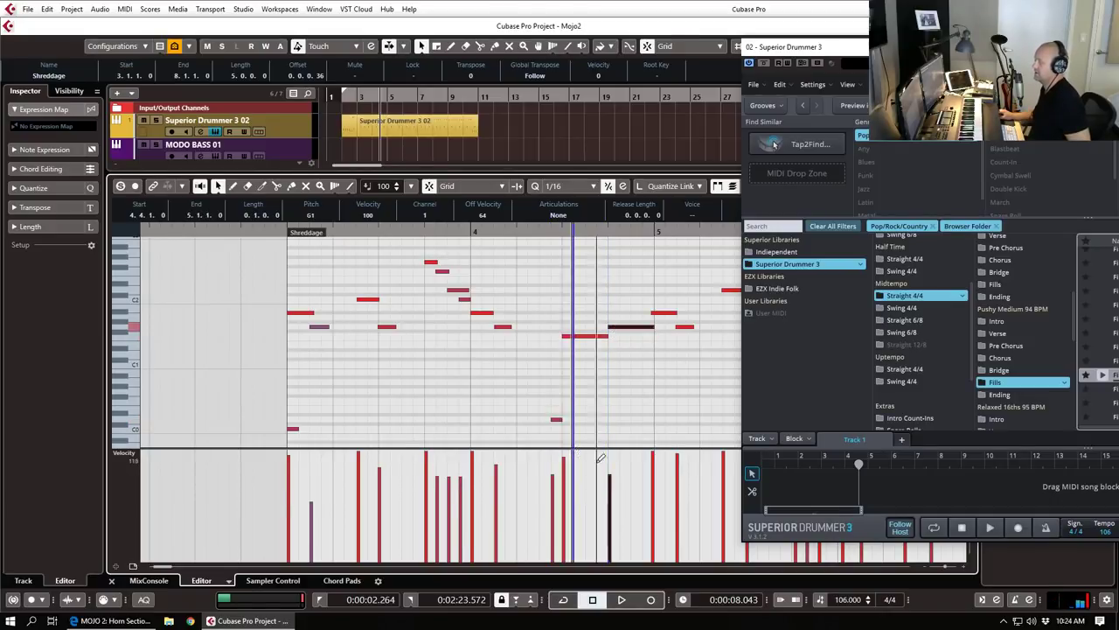
Step: Set the velocity of the G1 note at 4.4.1 to 122 and play back the passage
left_click(618, 455)
key("space")
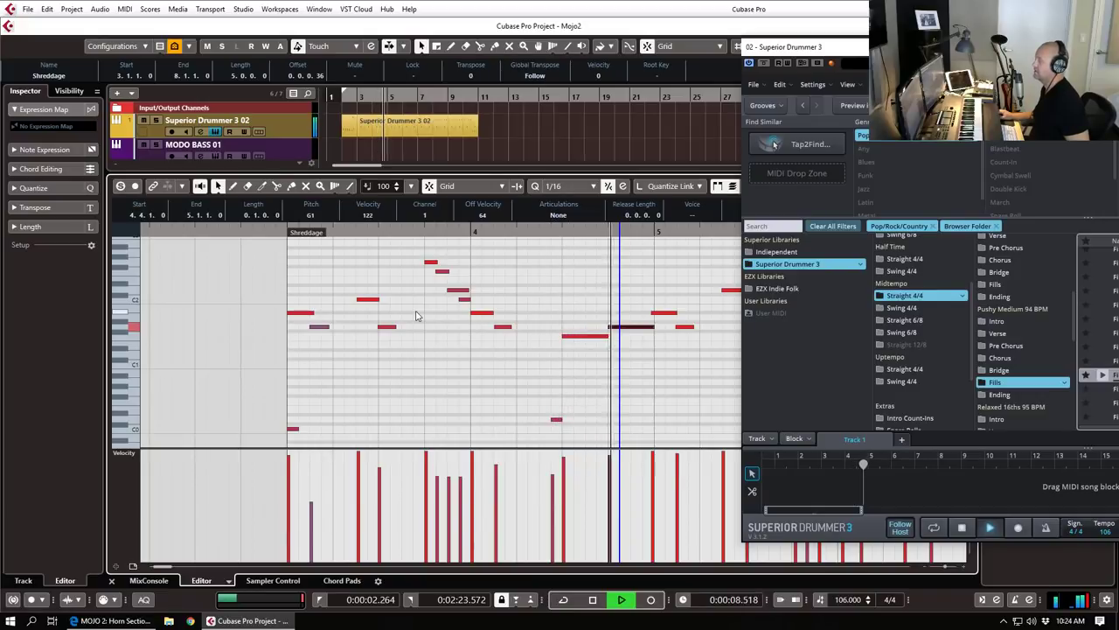
key("space")
Step: Delete all the Shreddage notes from bar 5 onward and play the remaining two-bar riff from its start
key("g")
key("g")
key("g")
key("g")
left_click_drag(573, 287, 794, 376)
key("Delete")
scroll(630, 333, "right", 3)
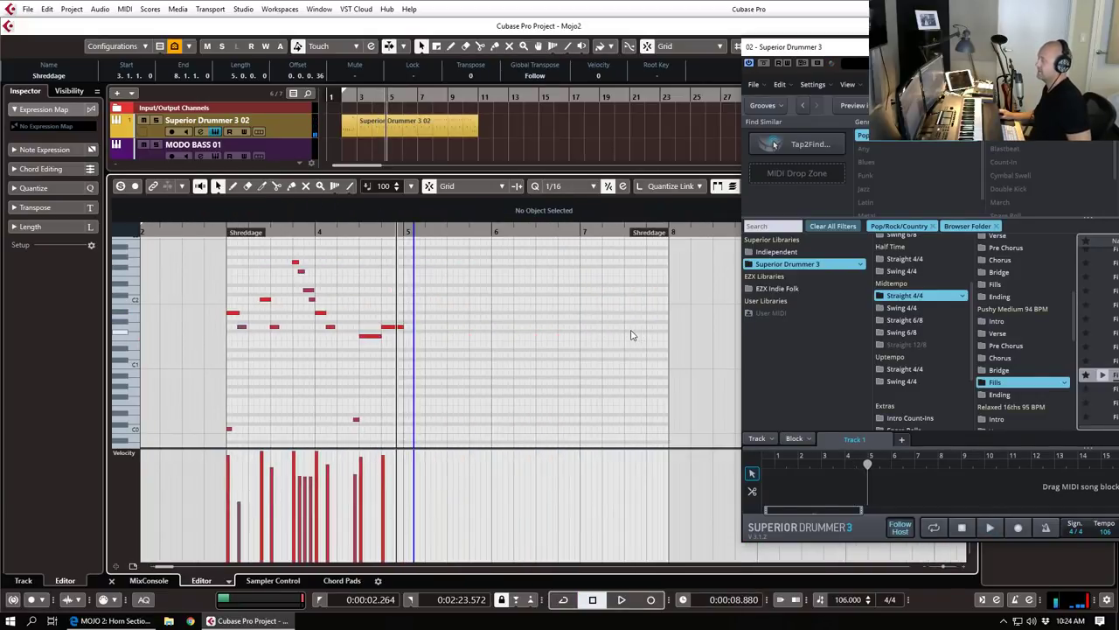
key("space")
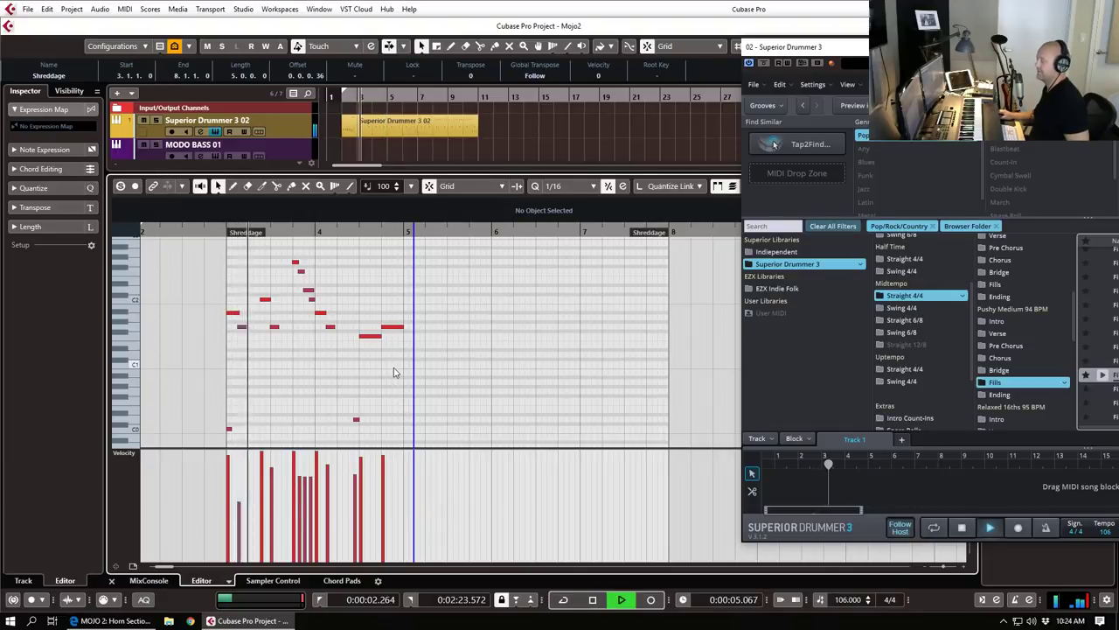
Step: Set the Shreddage track's delay to -15 ms and play back the riff
key("Return")
left_click(42, 109)
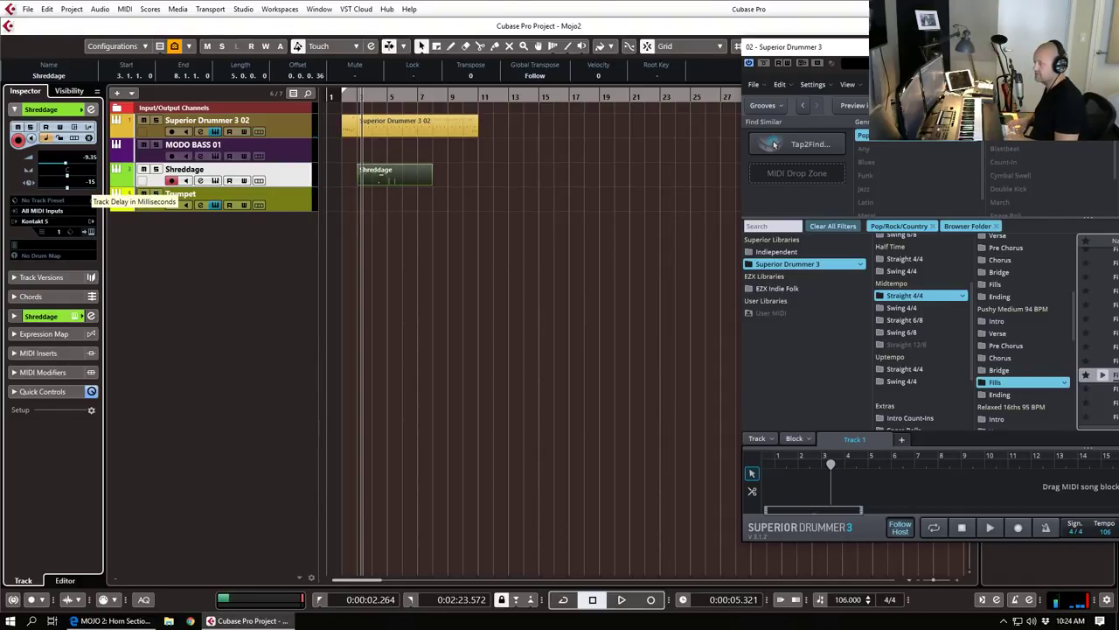
key("space")
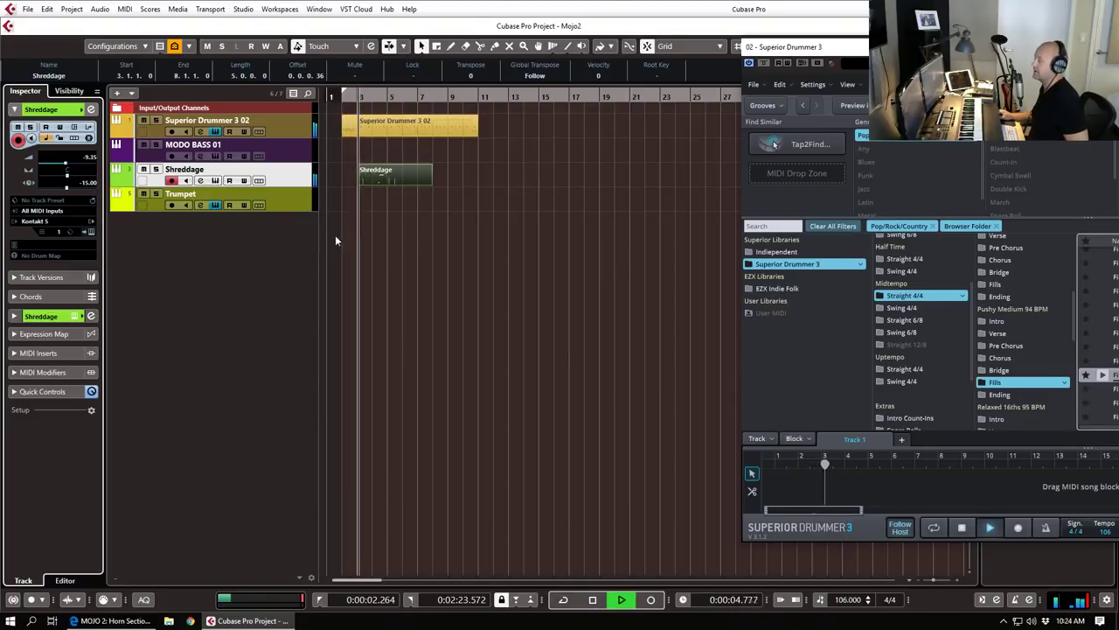
key("space")
Step: In the Shreddage part's note editor, shift the D0 note to 4.2.4.73 and add a D#0 note at 4.2.1
double_click(383, 177)
scroll(357, 322, "up", 3)
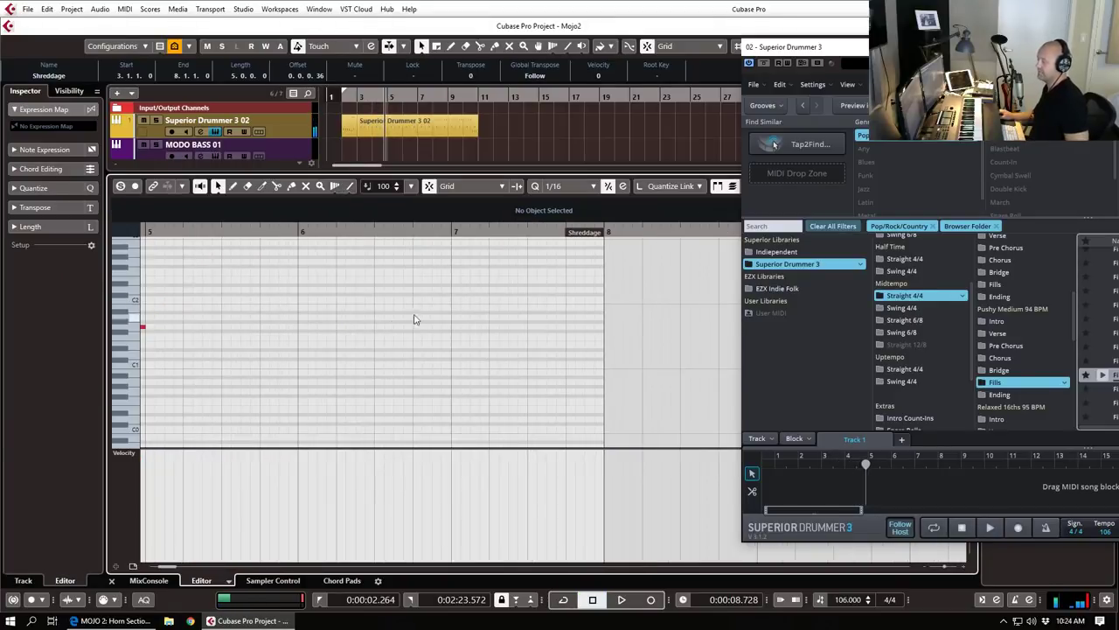
scroll(412, 319, "left", 5)
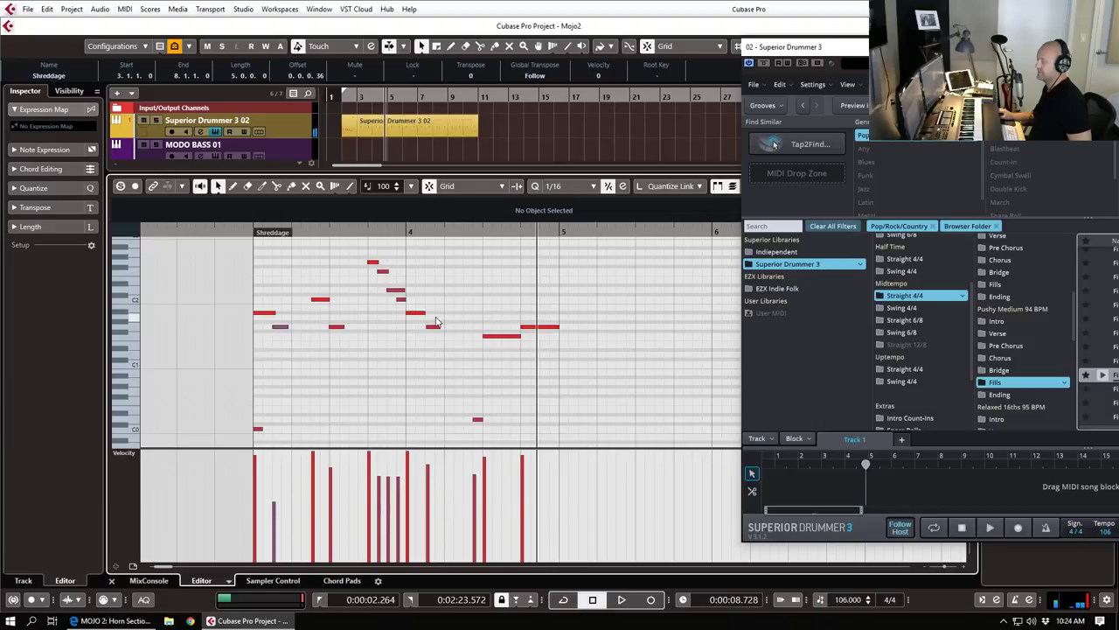
left_click(476, 421)
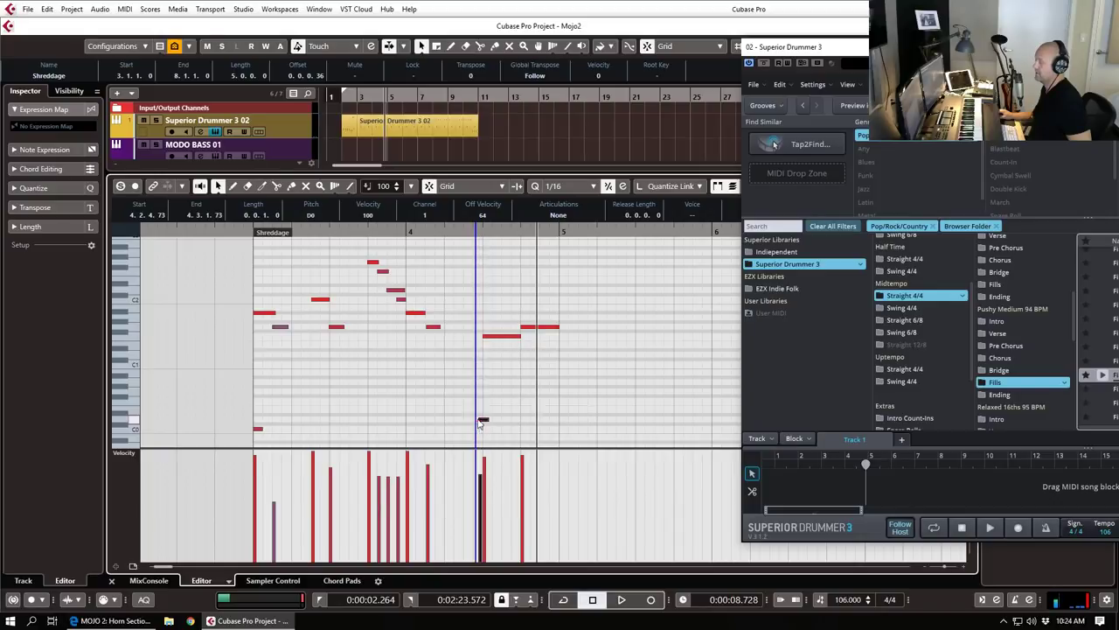
left_click(449, 414)
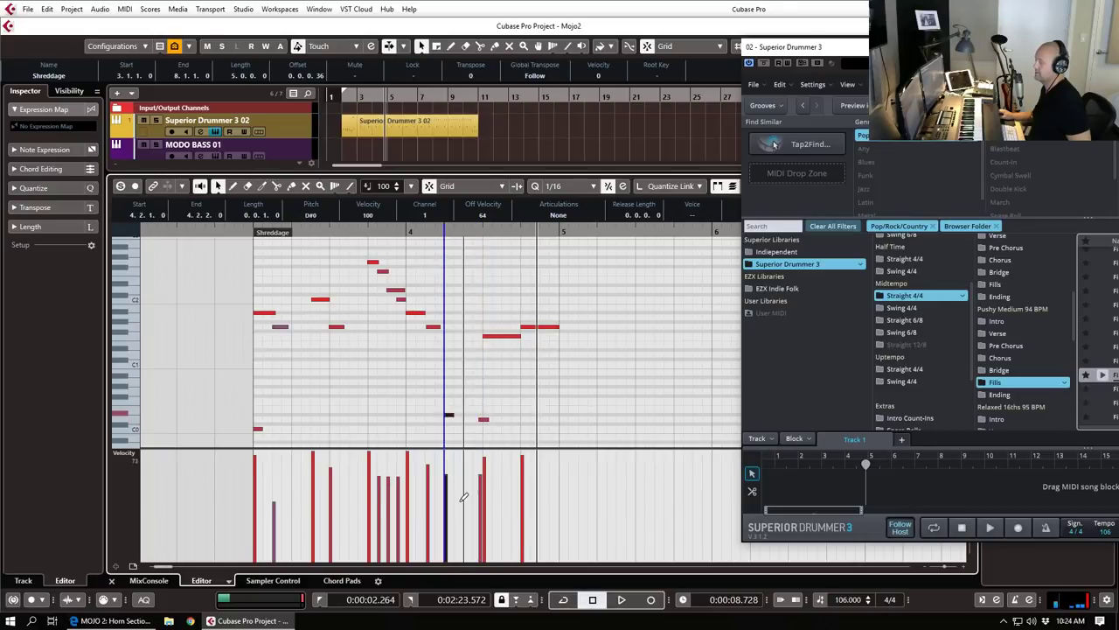
Step: Add a sixteenth-long F1 note with velocity 10 at 4.2.4 and play the riff
left_click(477, 336)
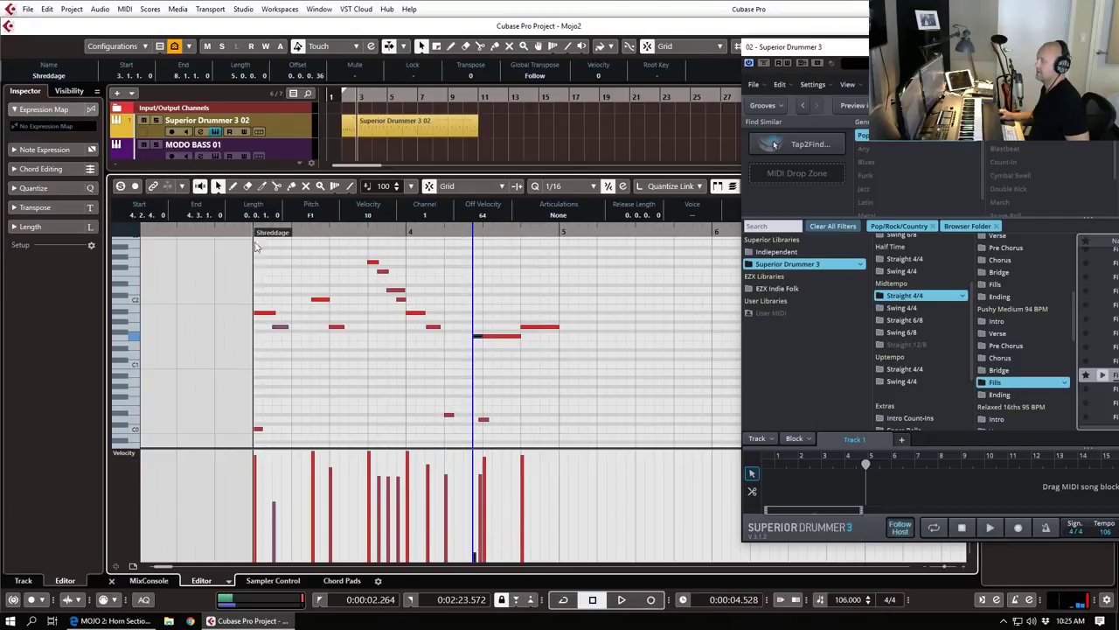
key("space")
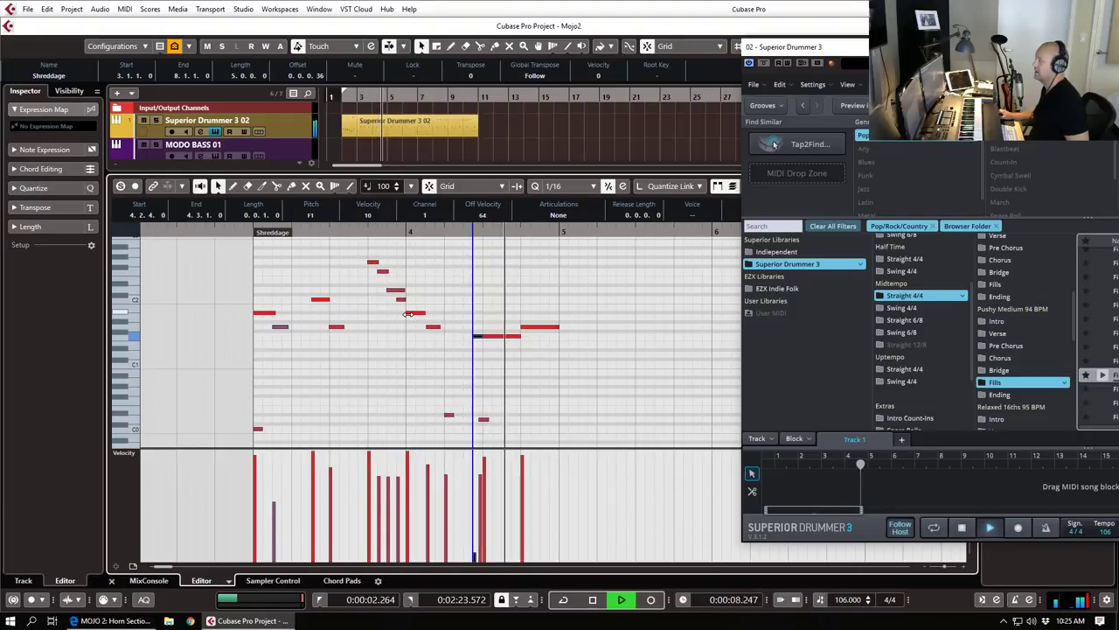
key("space")
Step: Place another quiet sixteenth F1 note at 4.2.3 with velocity 7 and play the riff again
key("h")
key("h")
key("h")
key("h")
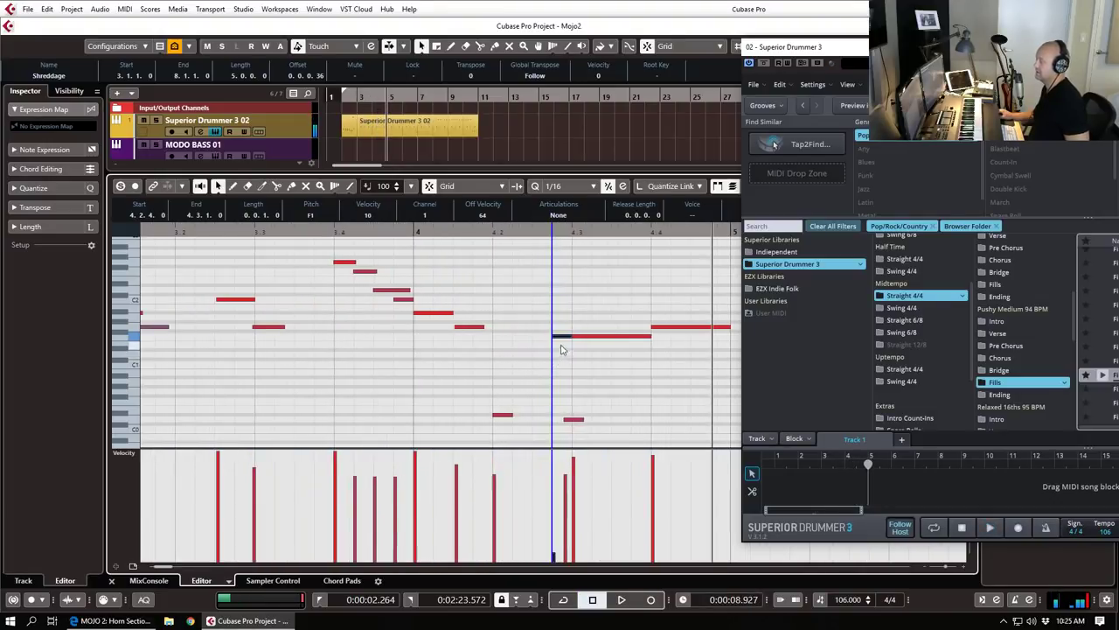
left_click_drag(561, 338, 541, 344)
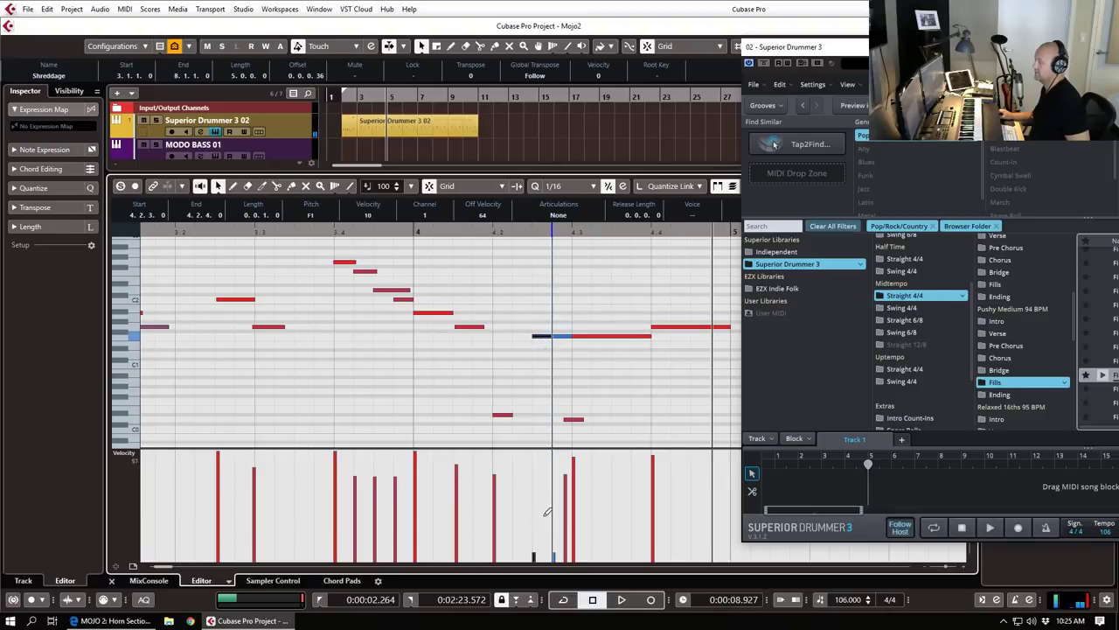
key("g")
key("g")
key("g")
key("space")
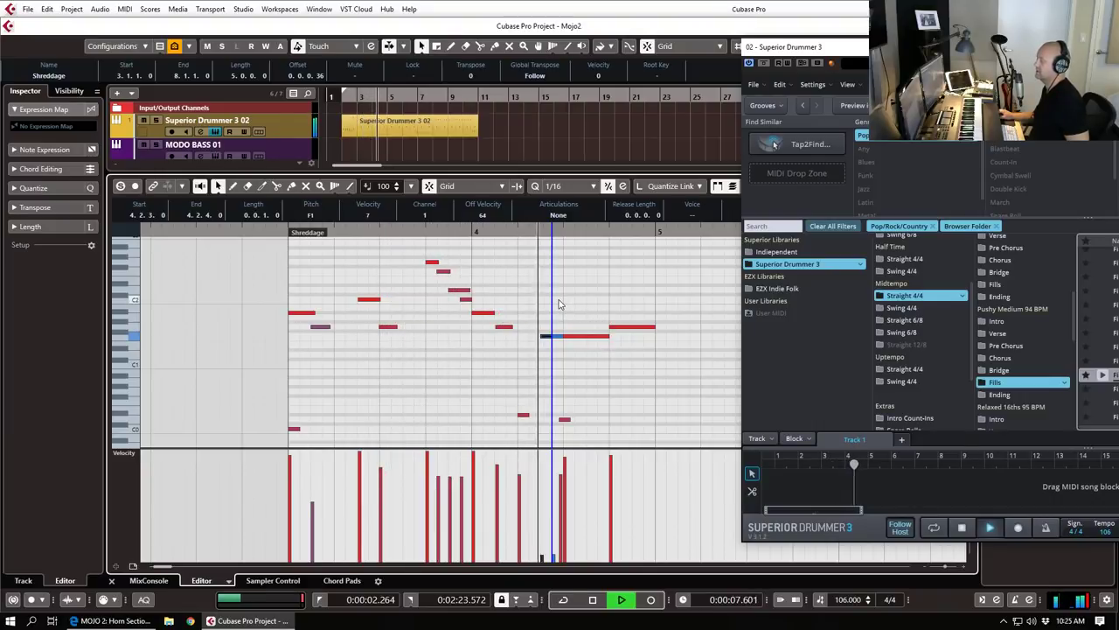
key("space")
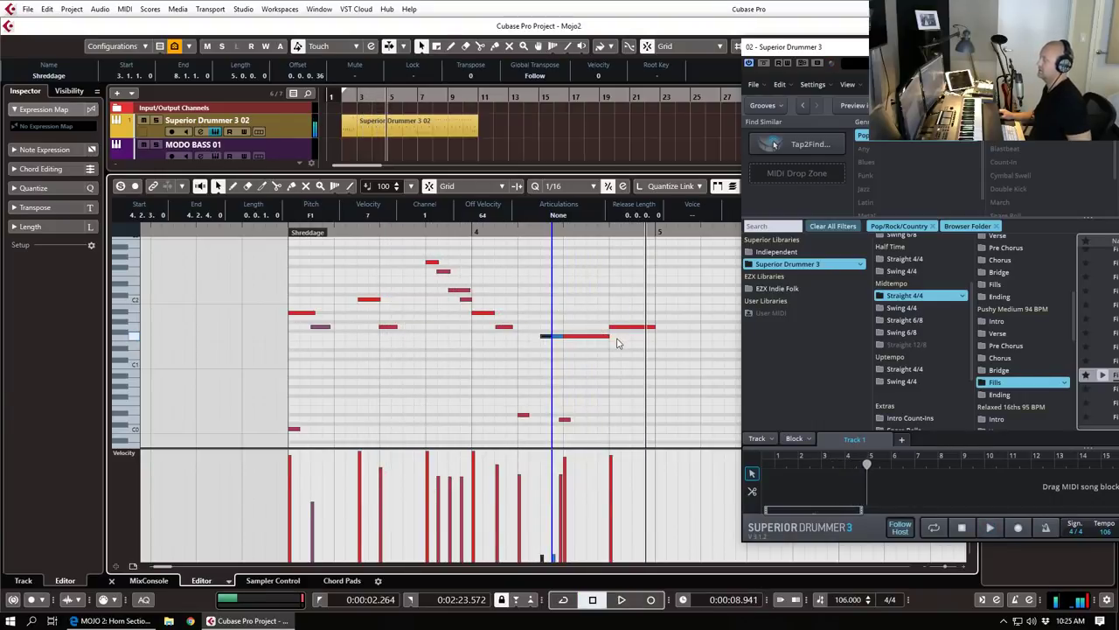
Step: Set the F1 note at 4.3.1 to a length of 0.1.0.0 and play back from bar 3
left_click_drag(606, 336, 610, 337)
key("space")
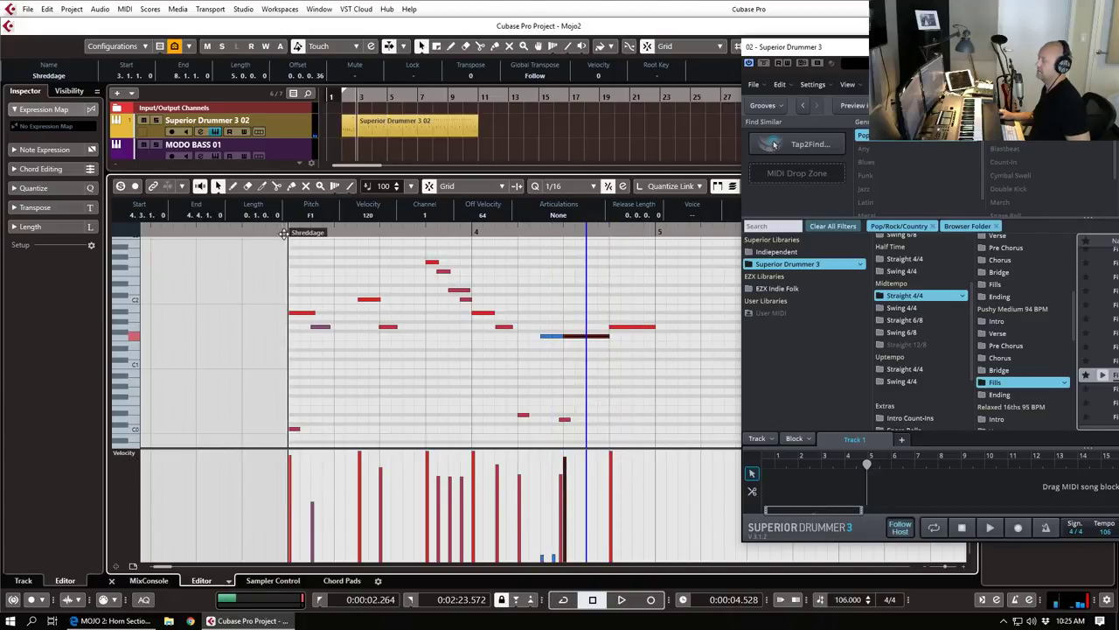
scroll(531, 308, "down", 3)
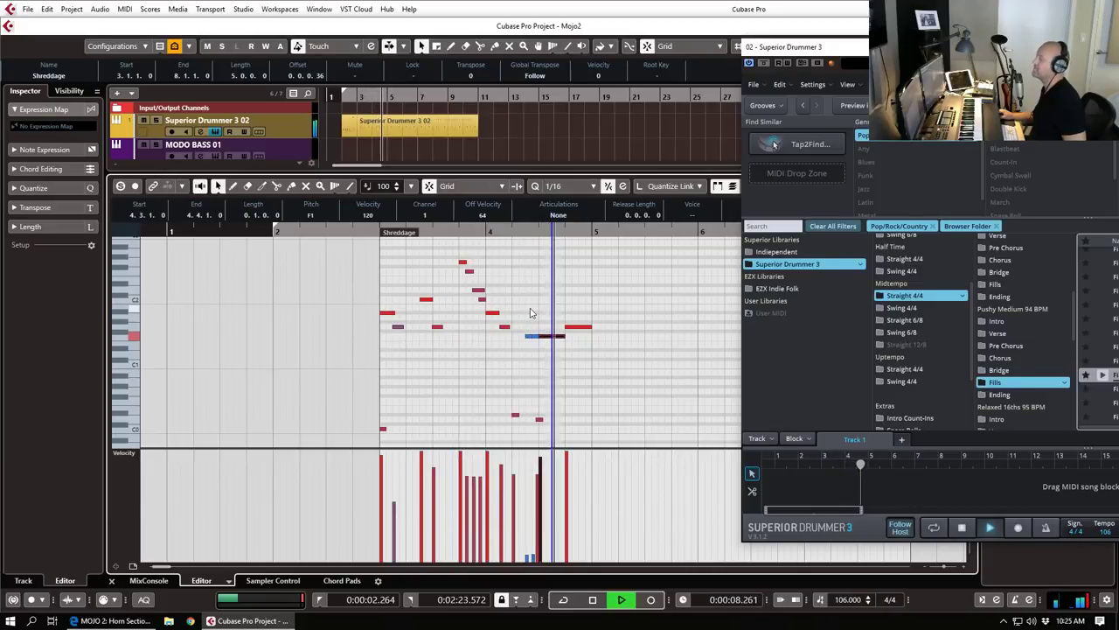
key("space")
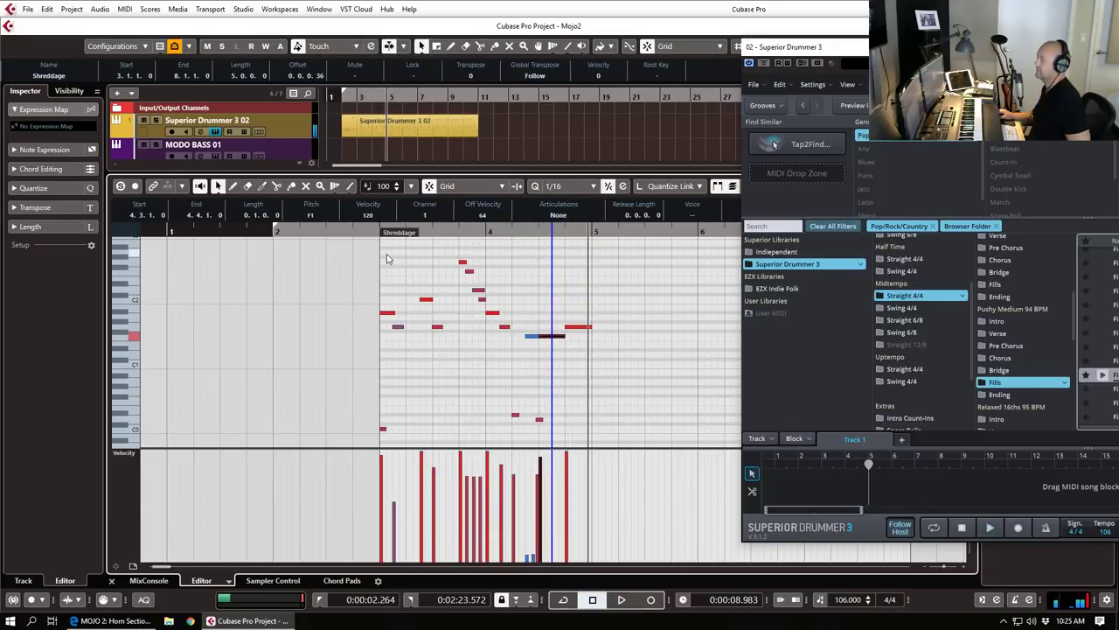
Step: Duplicate all the notes of bars 3 and 4 to start at bar 5 and play the copy
left_click_drag(612, 245, 372, 446)
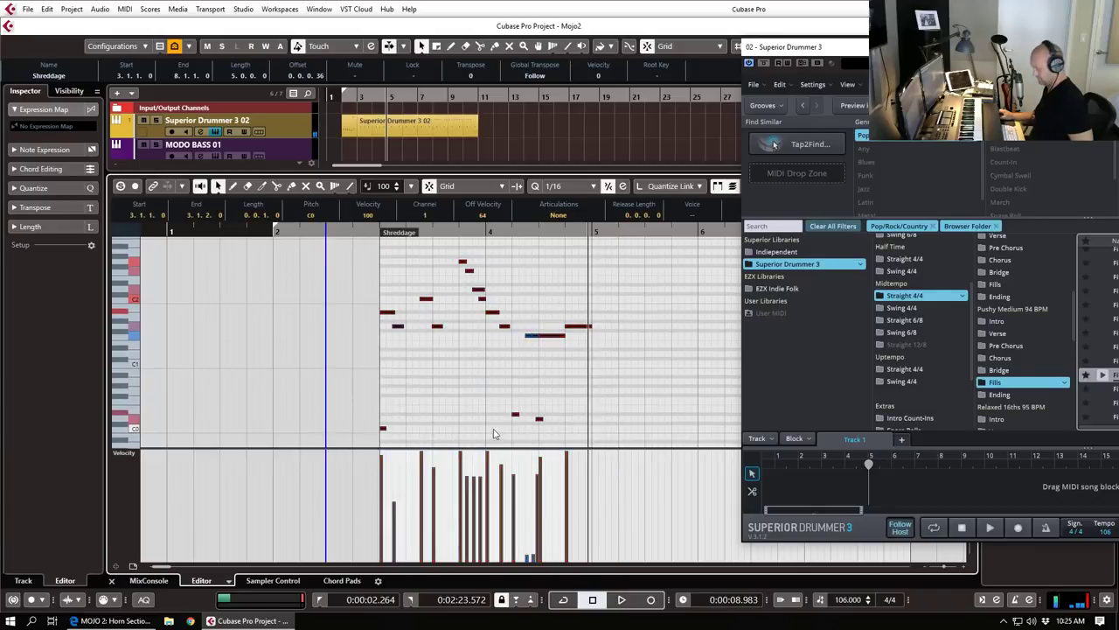
key("ctrl+d")
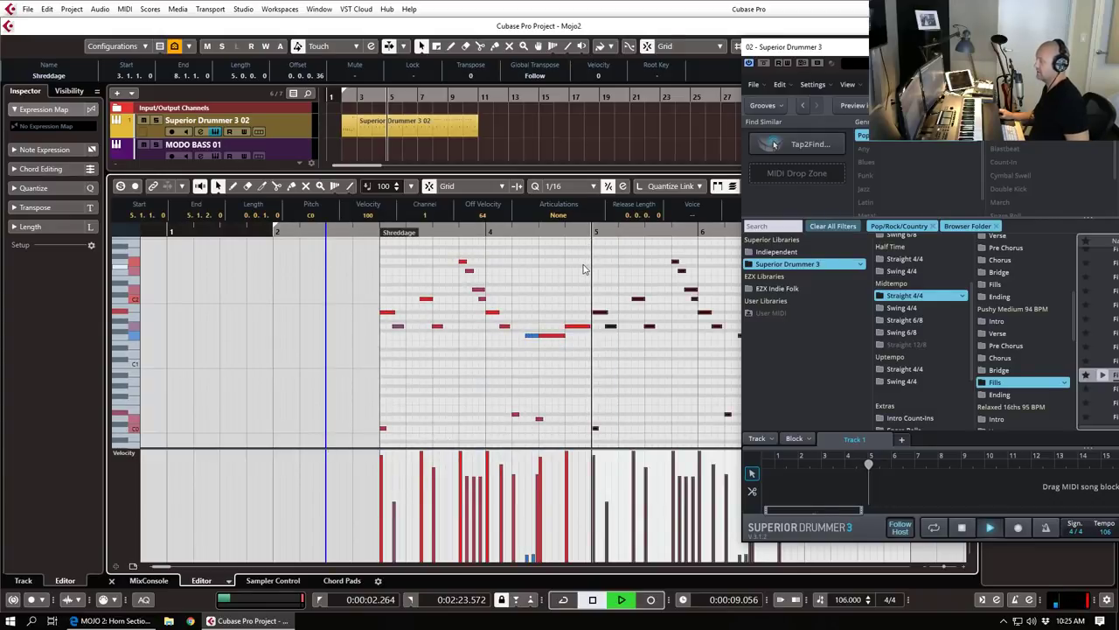
key("h")
key("space")
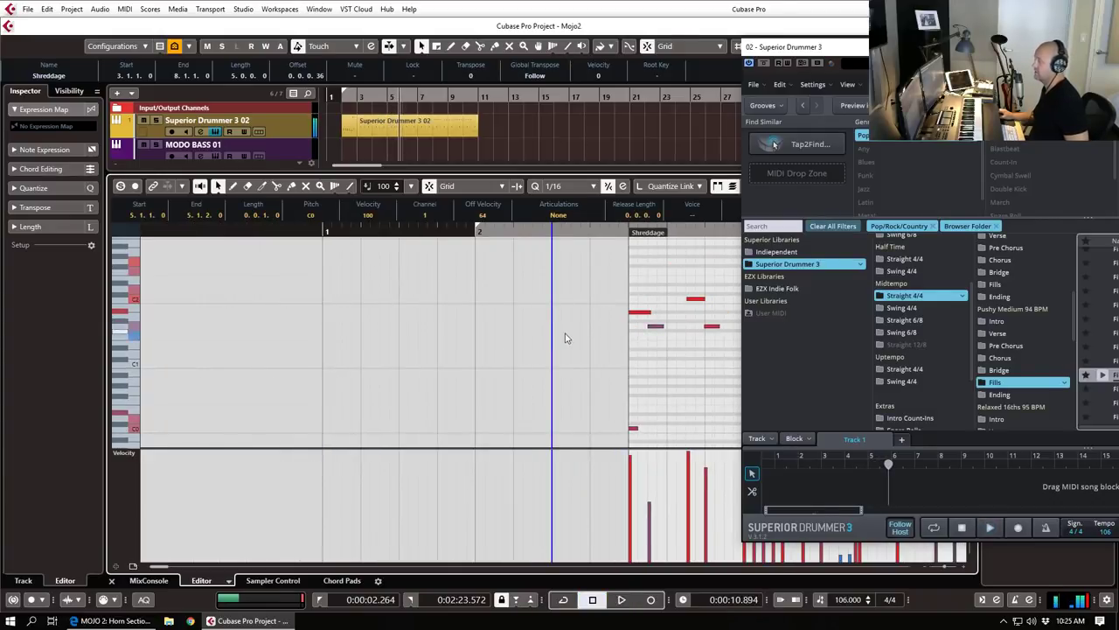
scroll(566, 337, "right", 7)
key("space")
key("space")
Step: Lower the first note of bar 6 to F1 and the note following it to F#1
left_click(537, 288)
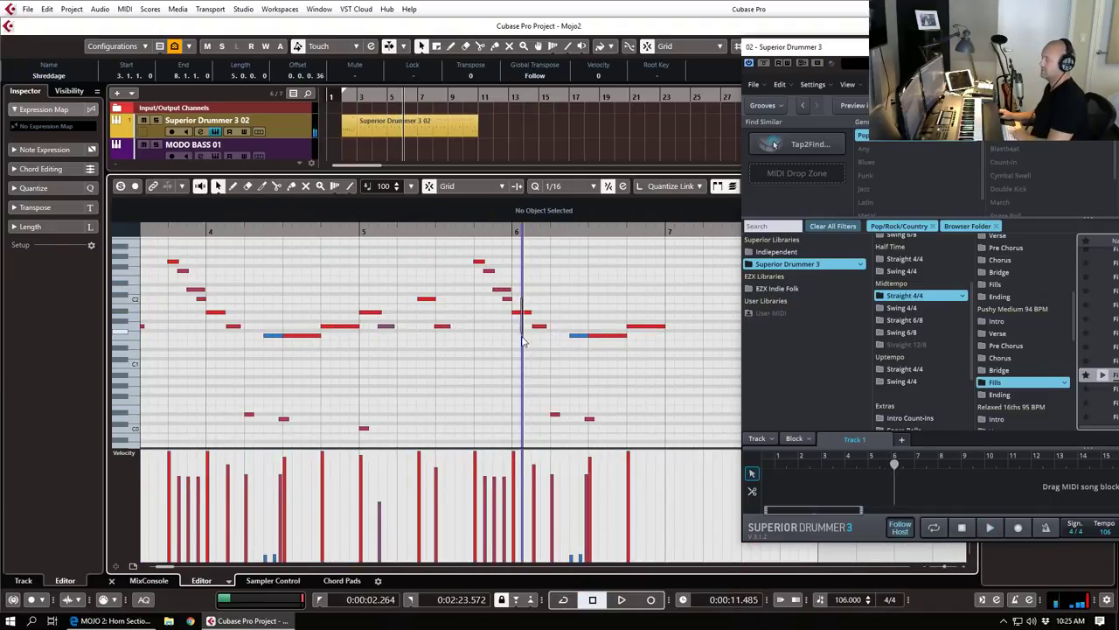
left_click(521, 311)
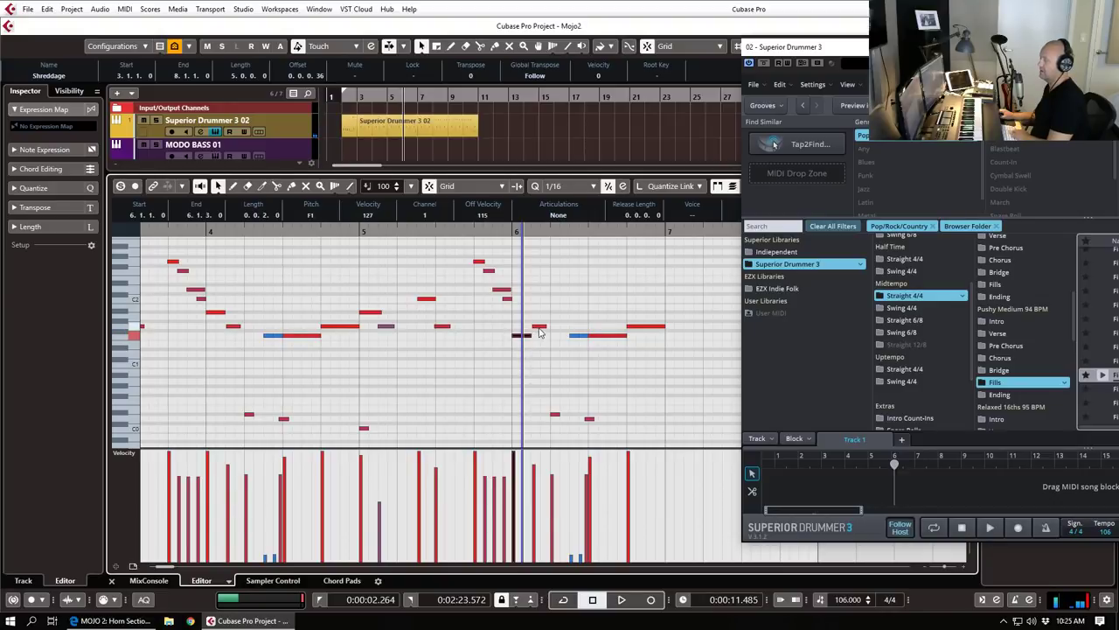
left_click(540, 323)
Step: Delete the low-velocity F1 notes before 6.3 and the D#0 note in bar 6
left_click(580, 337)
key("Delete")
left_click_drag(564, 325, 579, 345)
key("Delete")
left_click_drag(539, 389, 578, 423)
key("Delete")
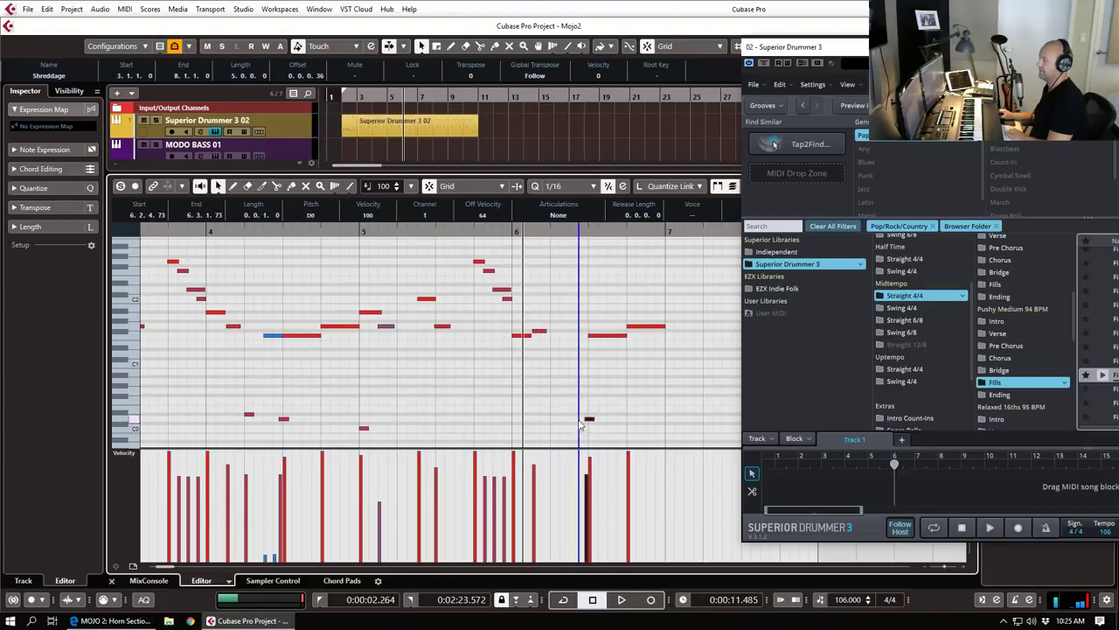
Step: Move the long F1 note at 6.3 to G1 at 6.2.1 and the D0 note to 5.4.4.99, auditioning from bar 5
left_click(596, 337, "shift")
left_click_drag(597, 340, 560, 335)
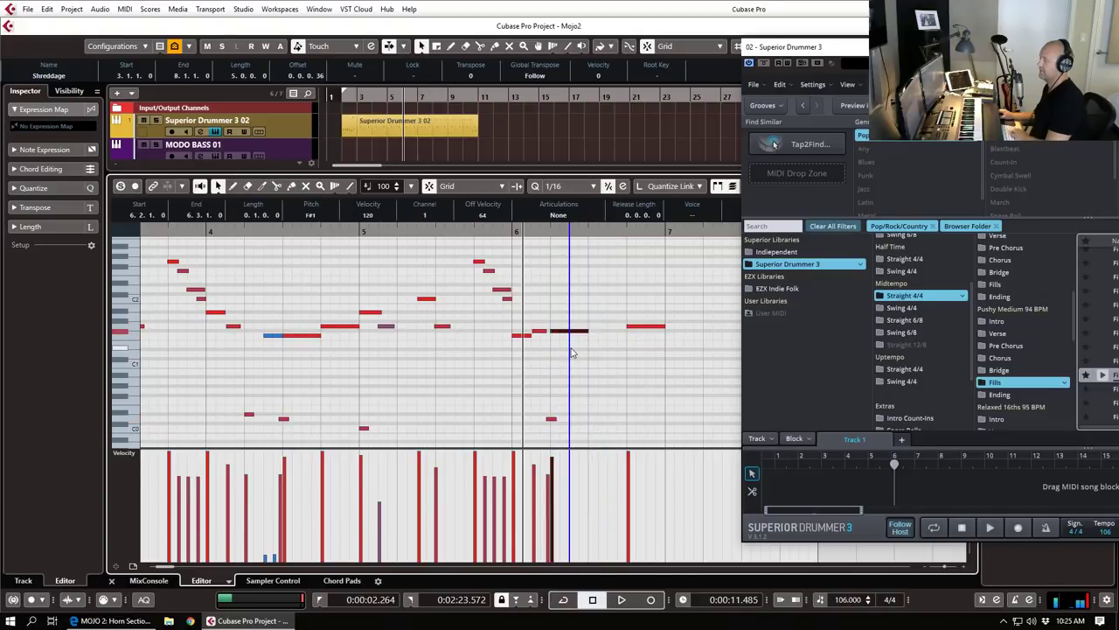
left_click(552, 418)
mouse_move(517, 417)
left_mouse_down()
mouse_move(532, 421)
mouse_move(515, 421)
left_mouse_up()
left_click(548, 420)
left_click_drag(365, 235, 367, 240)
key("space")
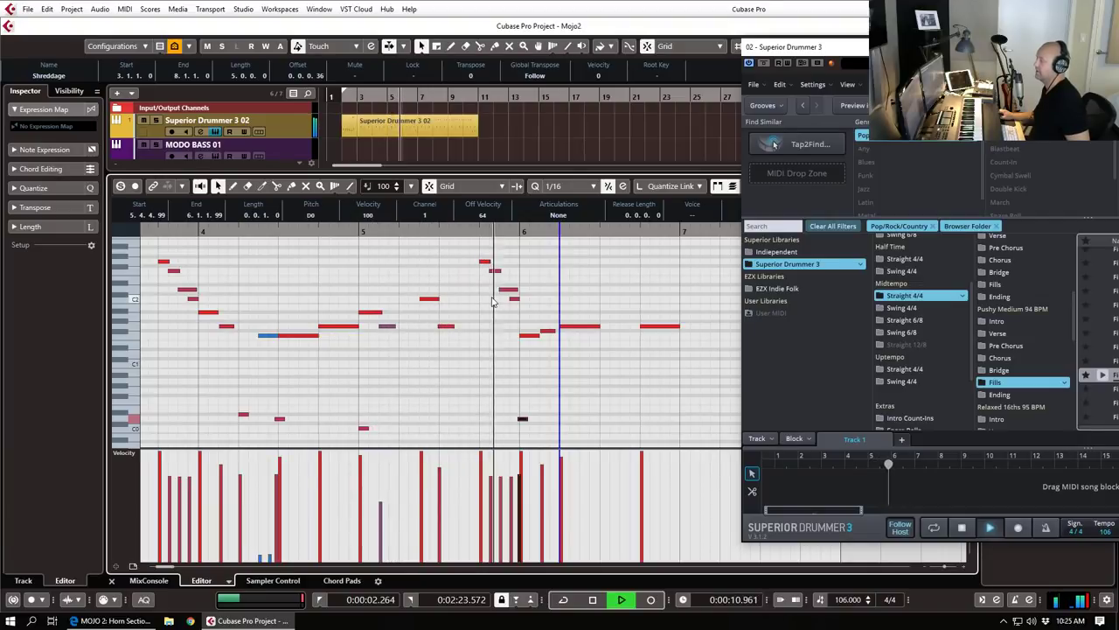
key("space")
Step: Join the F1 and F#1 notes at 6.1.3, giving the F#1 length 0.0.2.0 and velocity 121, and play them back
key("h")
key("h")
key("h")
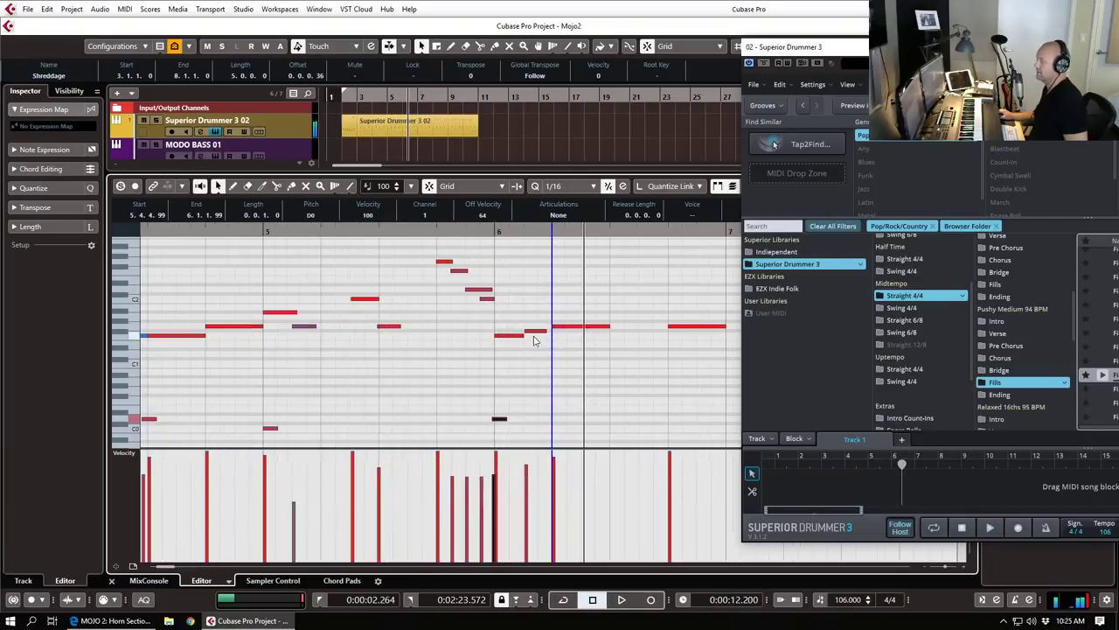
mouse_move(522, 332)
left_mouse_down()
mouse_move(492, 343)
mouse_move(511, 340)
left_mouse_up()
left_click(543, 335)
left_click(537, 331)
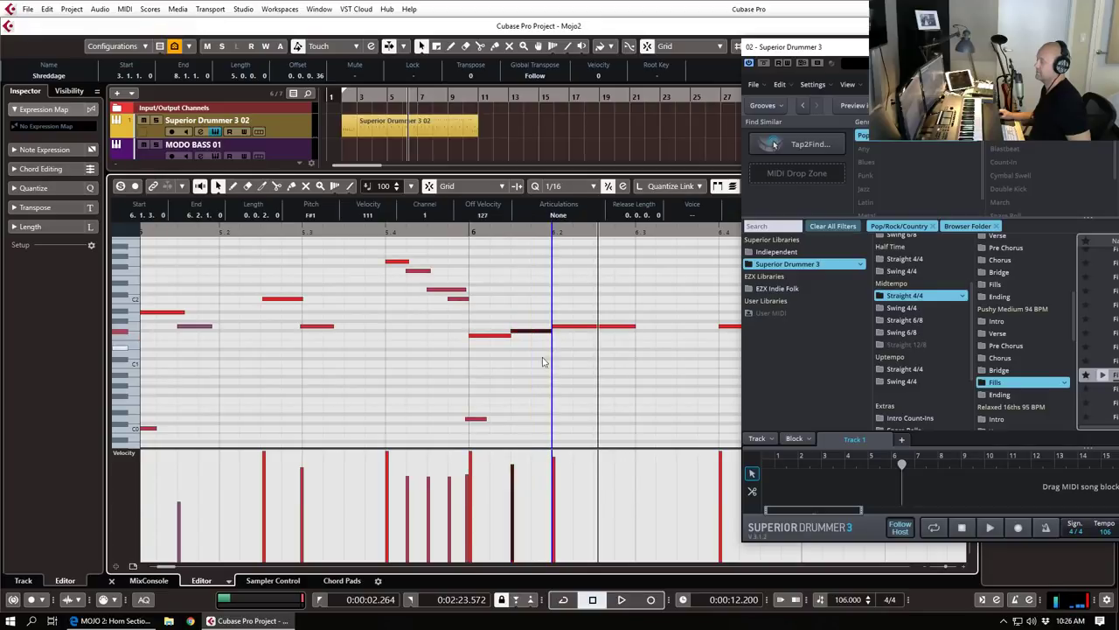
left_click_drag(385, 230, 383, 242)
key("space")
key("space")
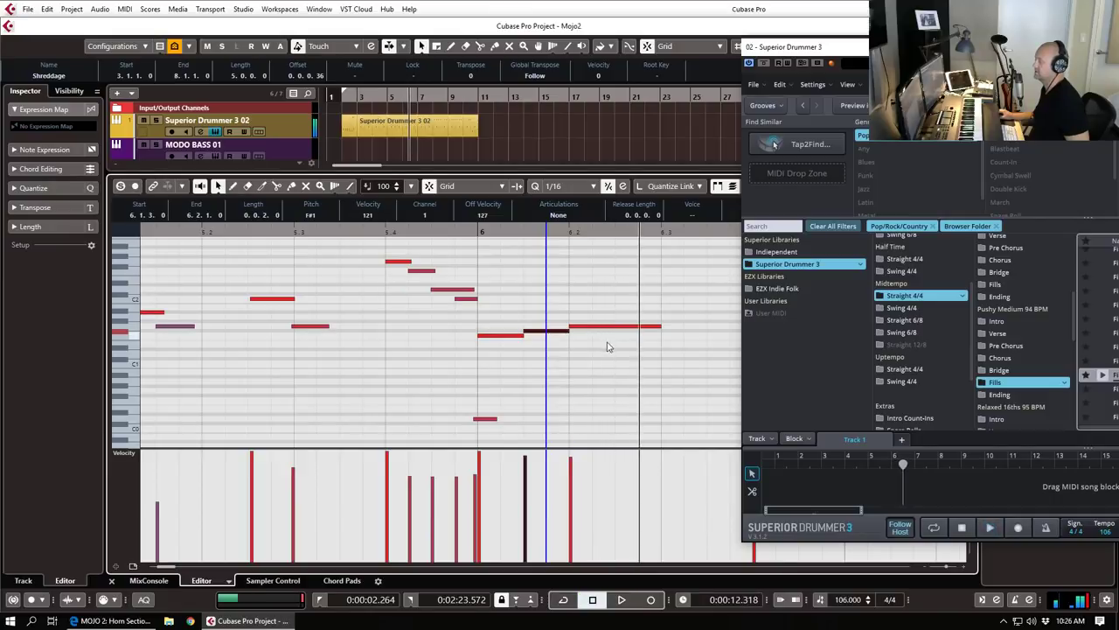
Step: Raise the G1 note at 6.2 to maximum velocity and split it at 6.2.3 and 6.2.4
left_click_drag(572, 462, 571, 402)
left_click(621, 327, "alt")
key("g")
key("g")
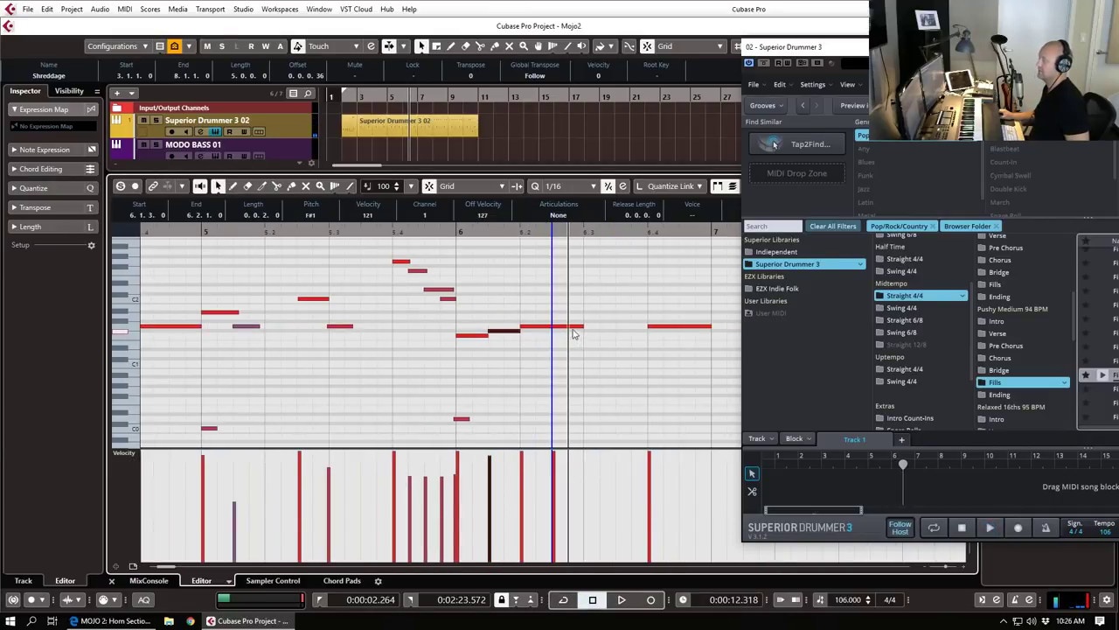
left_click(567, 327, "alt")
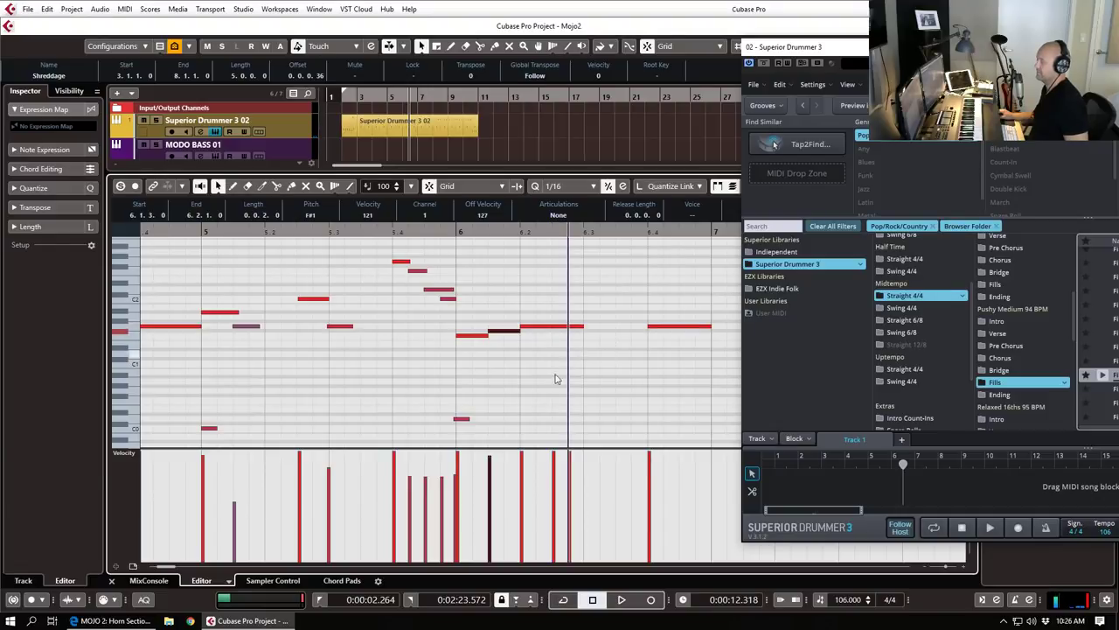
Step: Add a sixteenth C#0 note at 6.2.2, lower the last two G1 slices to about velocity 7, and play back
left_click(543, 423)
left_click_drag(562, 554, 579, 555)
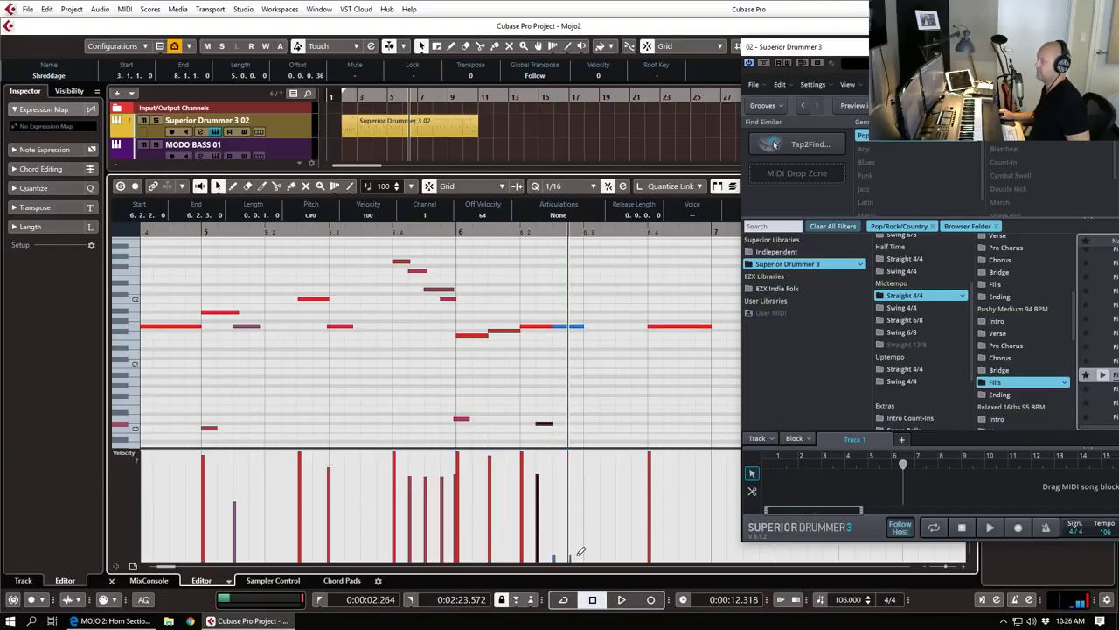
left_click(182, 233)
key("space")
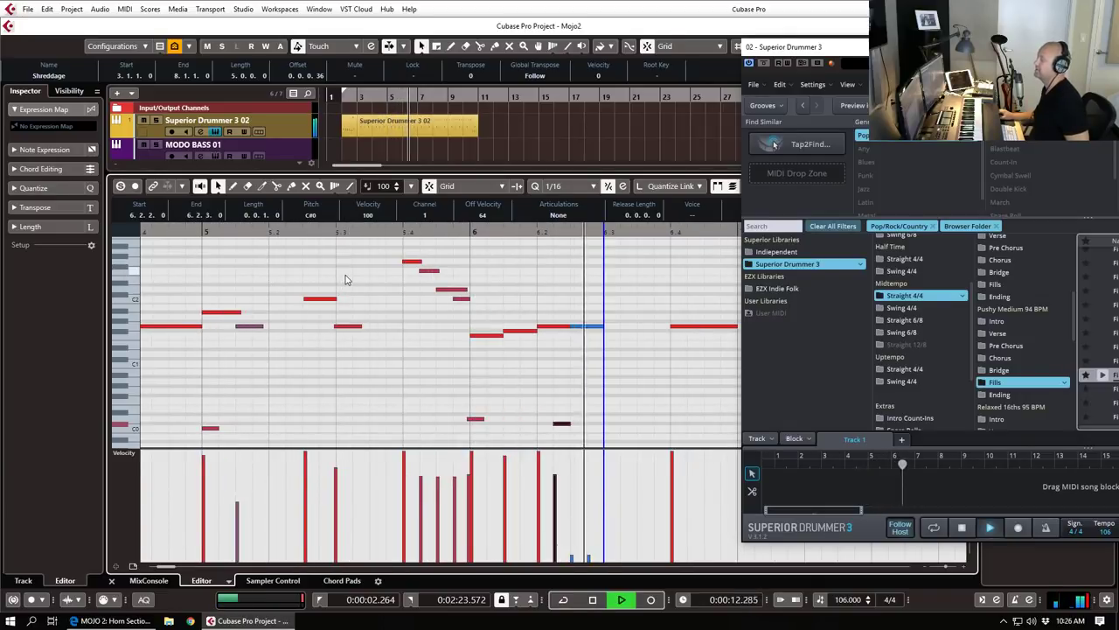
key("space")
Step: Move the G1 note at 6.4 to 6.3.1 and split it at 6.3.3 and 6.3.4
key("g")
left_click_drag(628, 330, 576, 344)
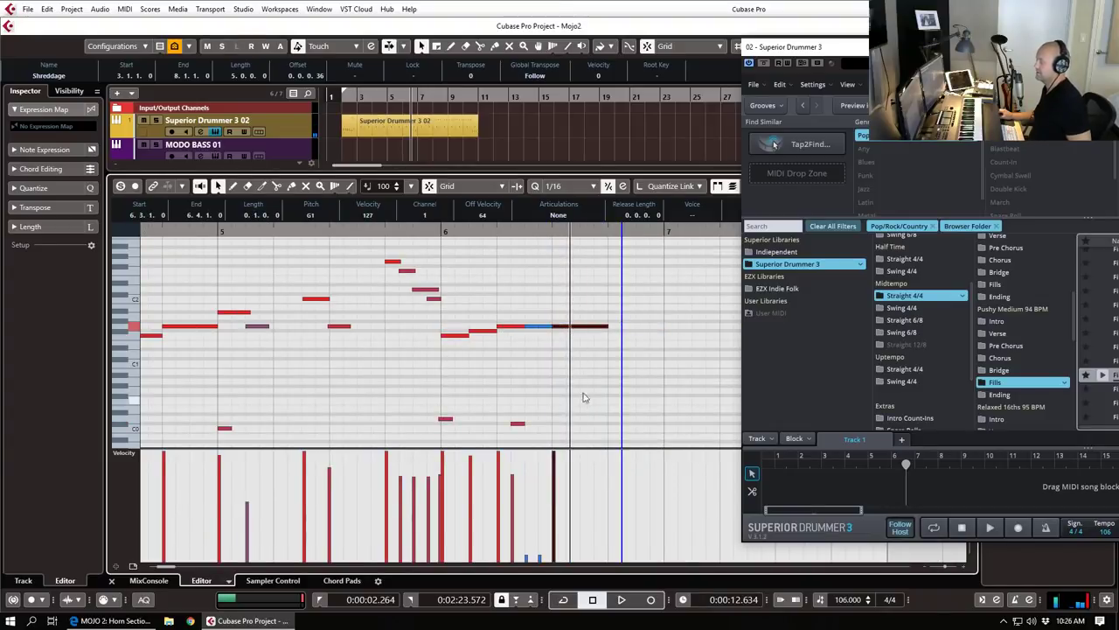
left_click(585, 328, "alt")
left_click(597, 327, "alt")
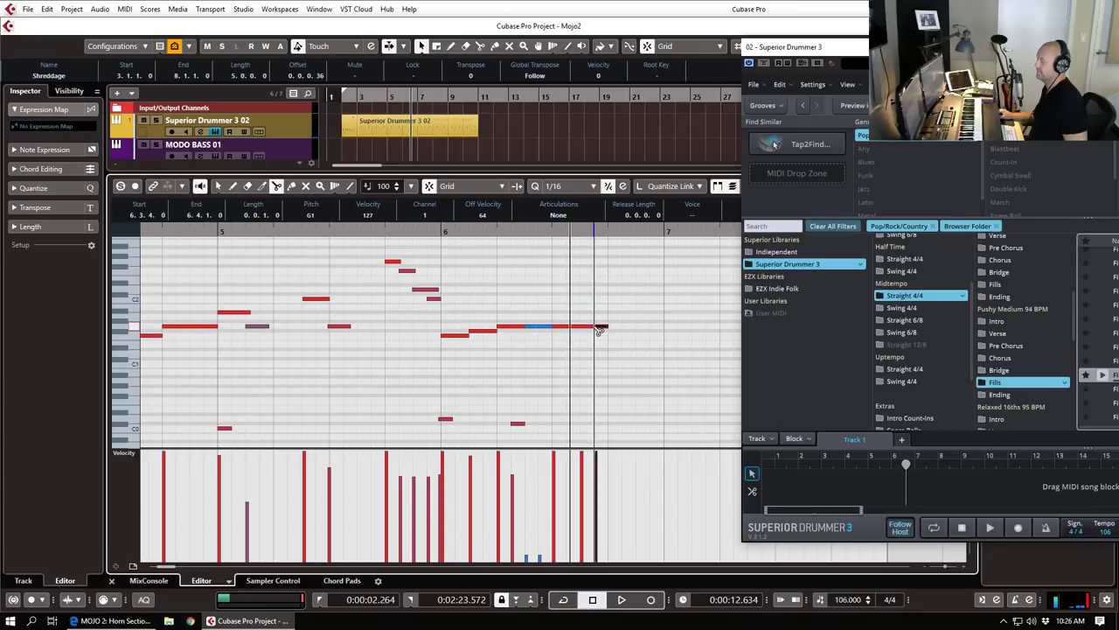
Step: Lower the G1 slices at 6.3.3 and 6.3.4 to about velocities 14 and 11, and play them back
mouse_move(580, 537)
left_mouse_down()
mouse_move(604, 539)
mouse_move(597, 550)
left_mouse_up()
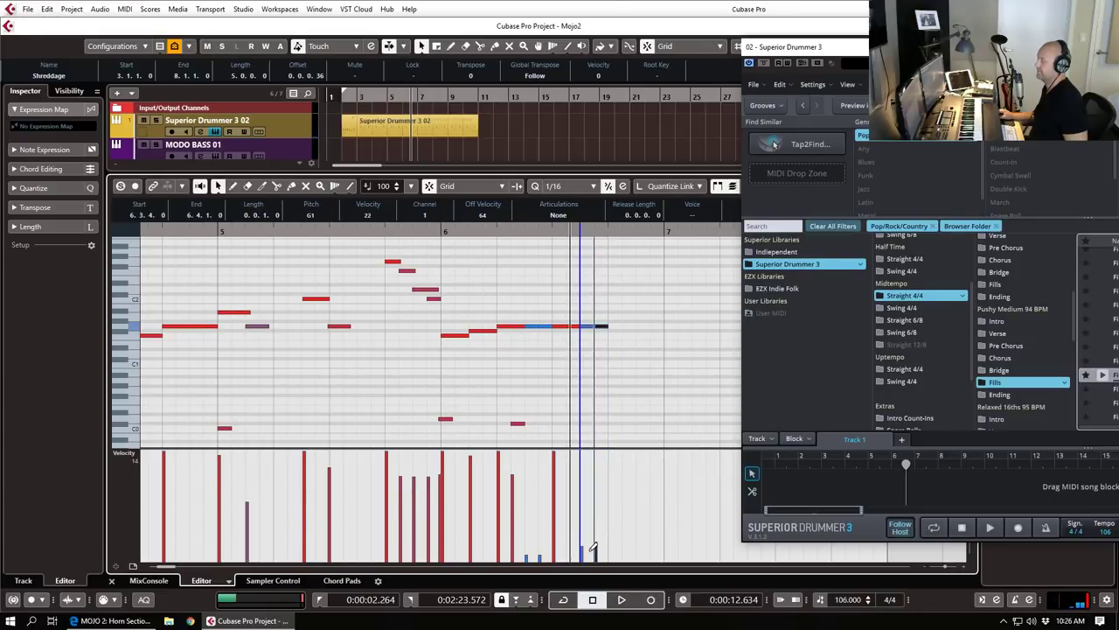
left_click(374, 230)
key("space")
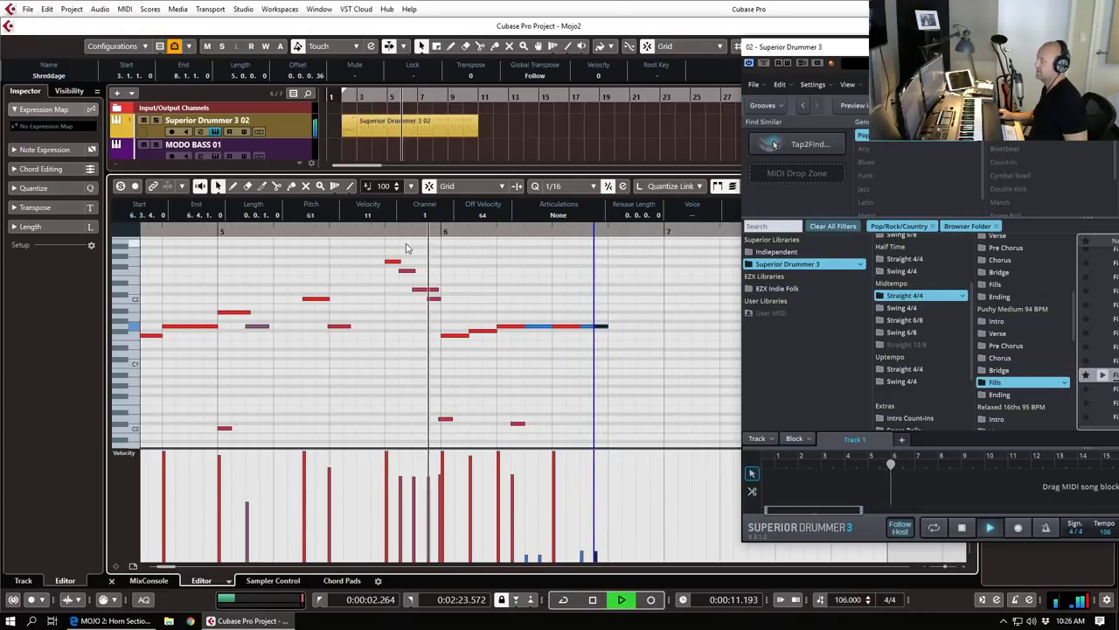
key("space")
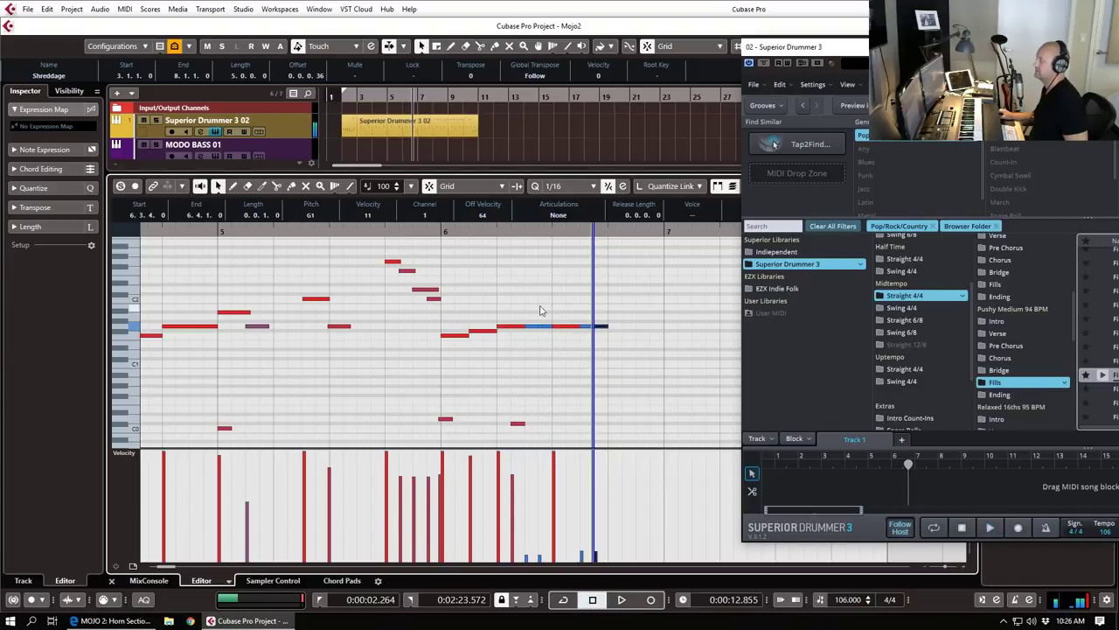
Step: Add sixteenth keyswitch notes D0 at 6.3.1 and C#0 at 6.3.3, and play back the riff
left_click(556, 413)
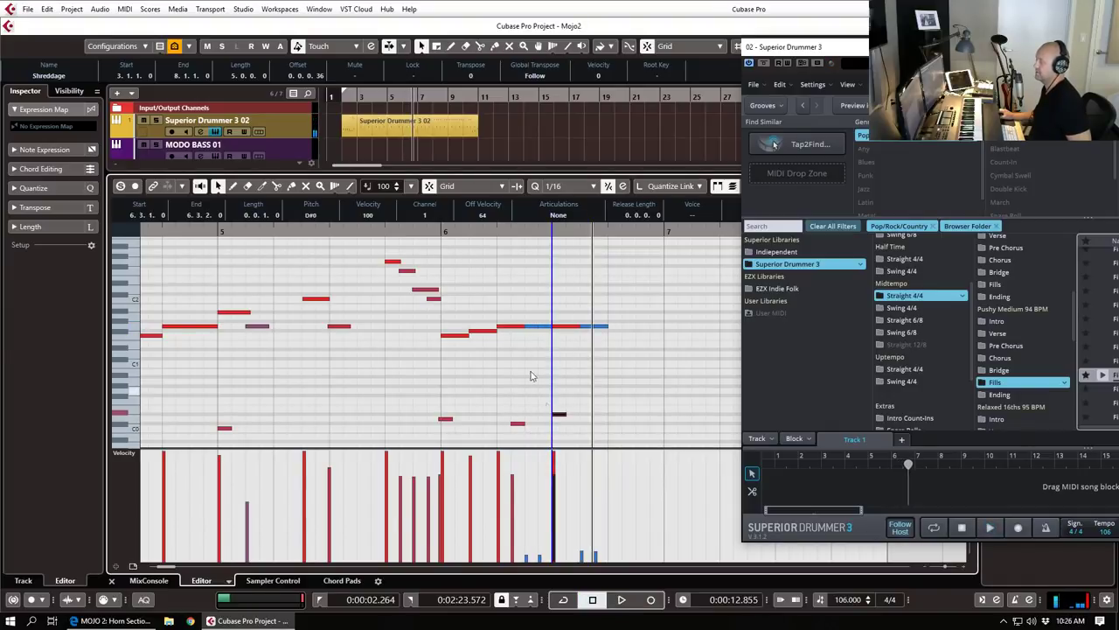
left_click(416, 232)
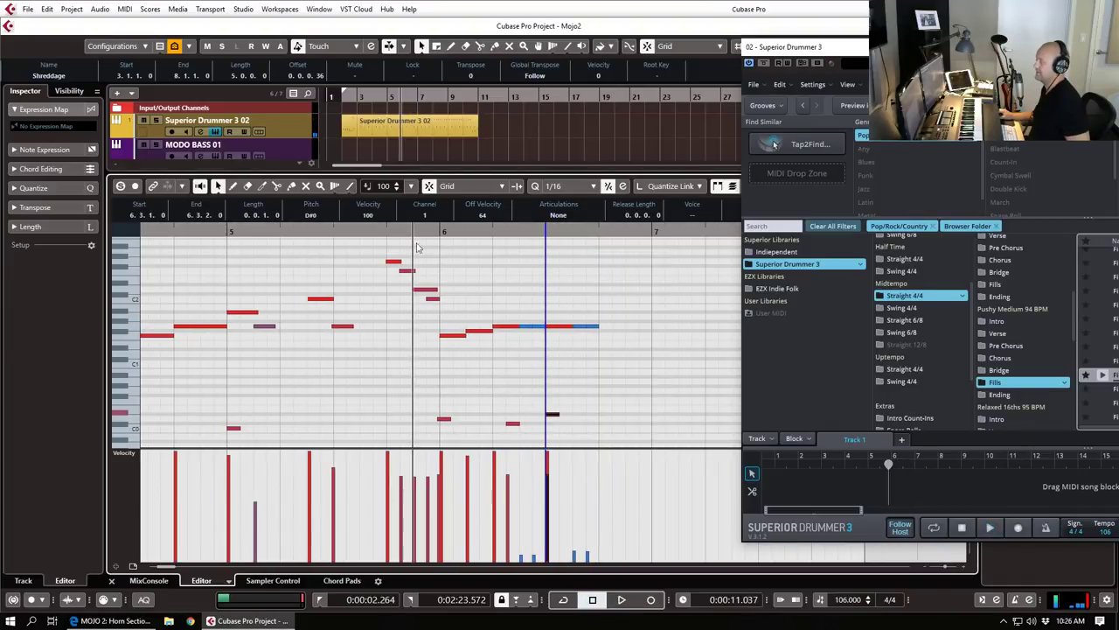
left_click(577, 423)
key("space")
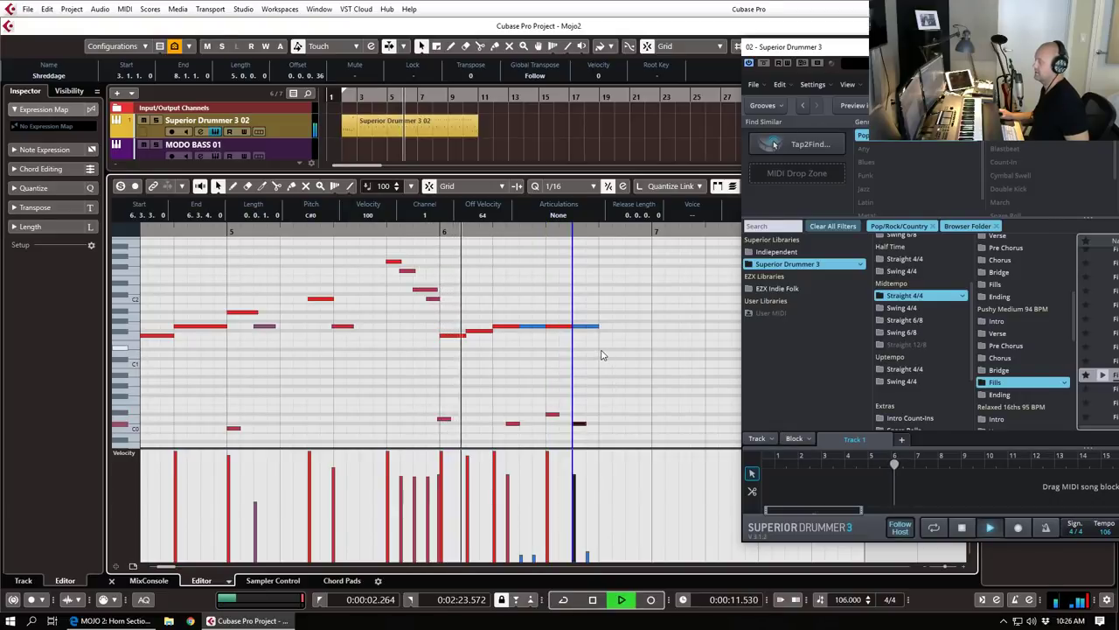
key("space")
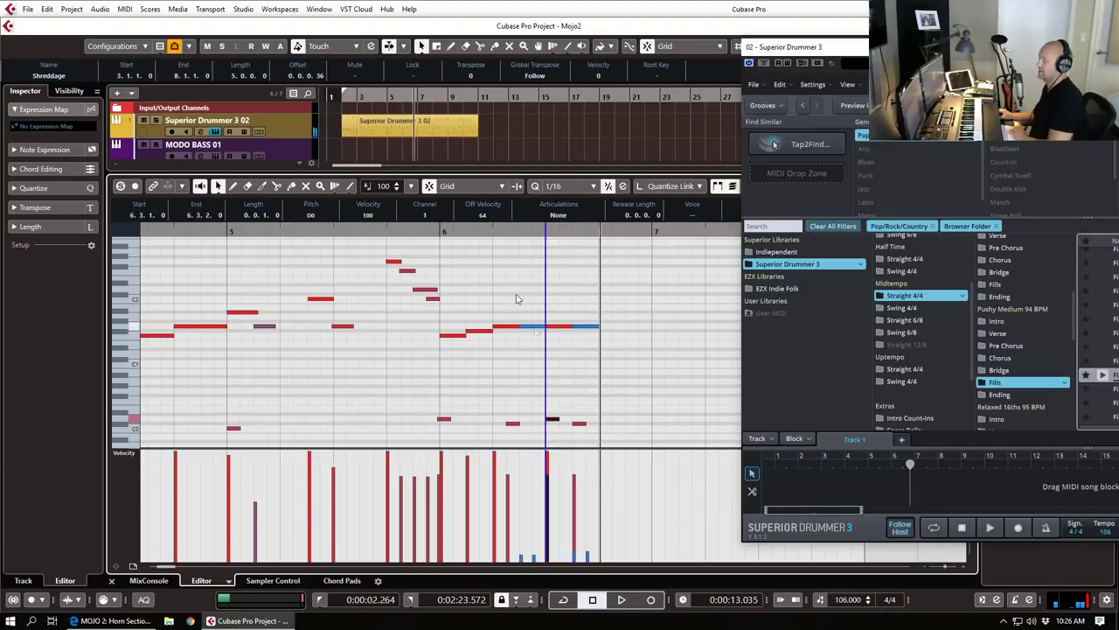
key("space")
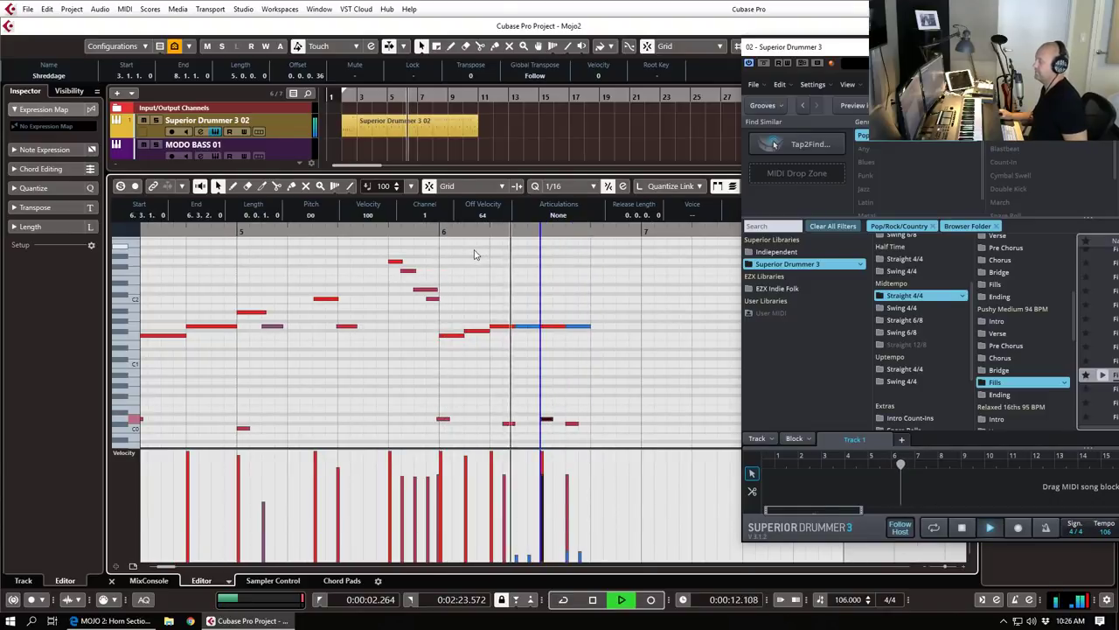
key("space")
key("g")
key("g")
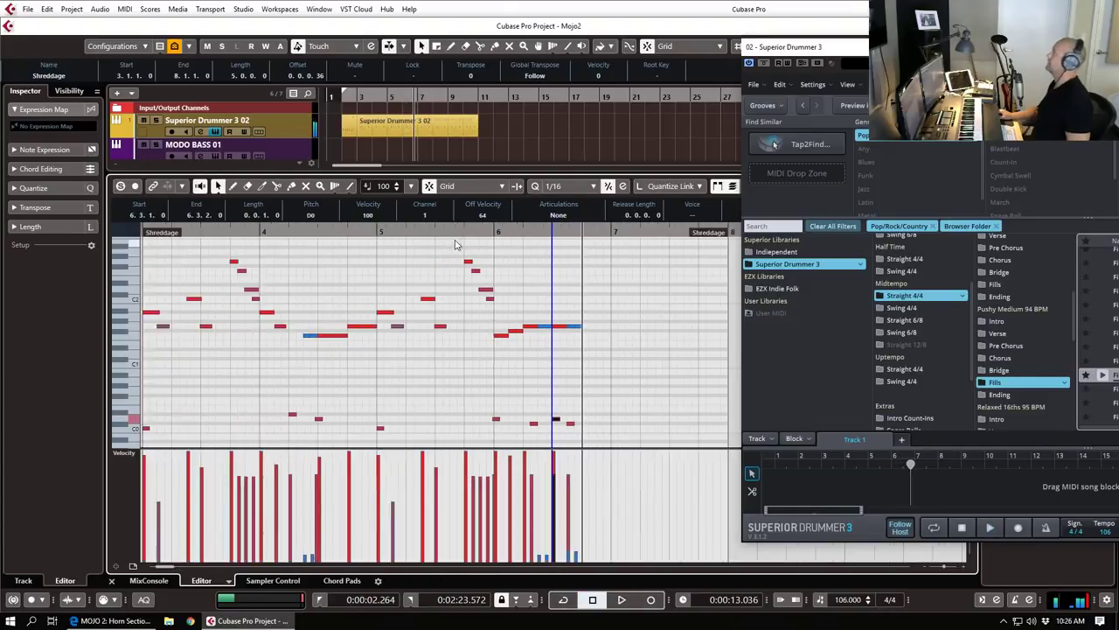
scroll(387, 249, "left", 3)
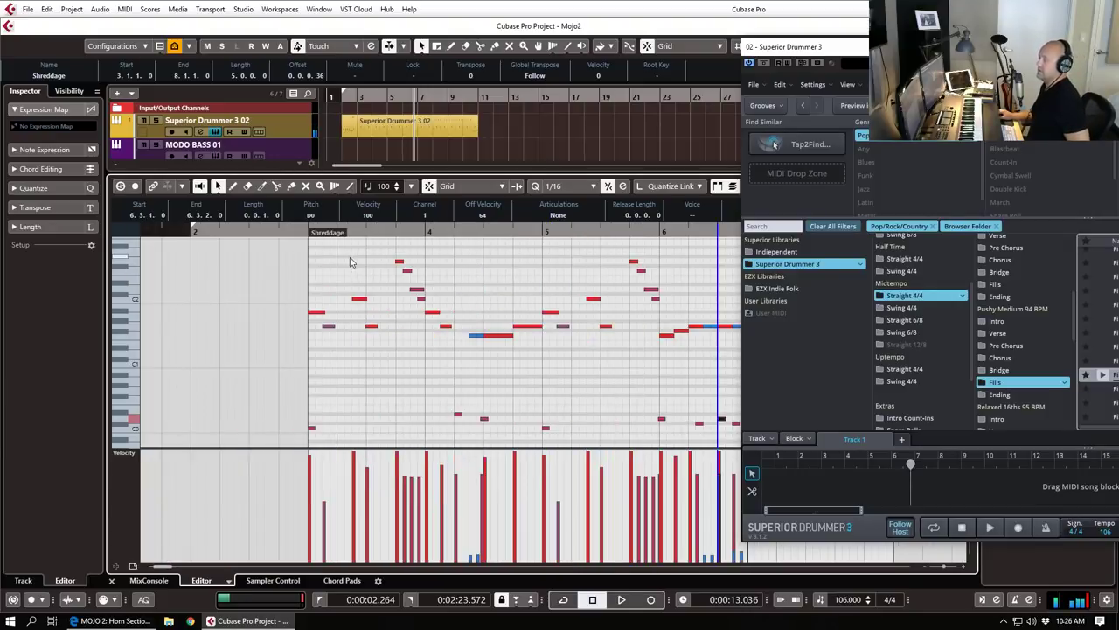
key("space")
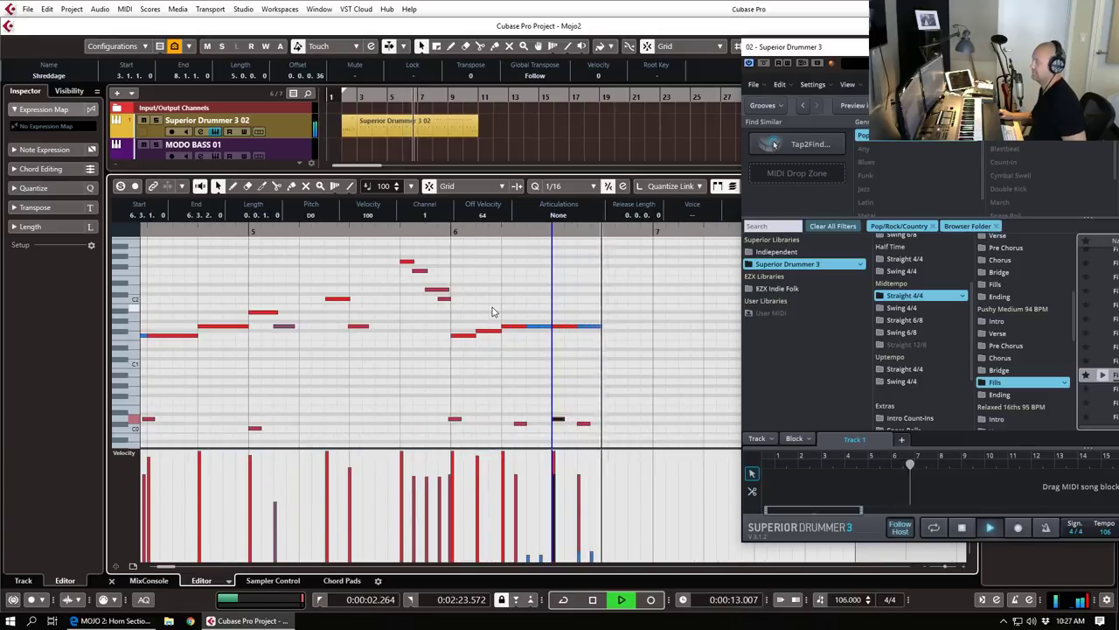
key("space")
Step: Add G1 notes at 6.4.1 and 6.4.3, with sixteenth keyswitches D#0 at 6.4.1 and C0 at 6.4.4
key("h")
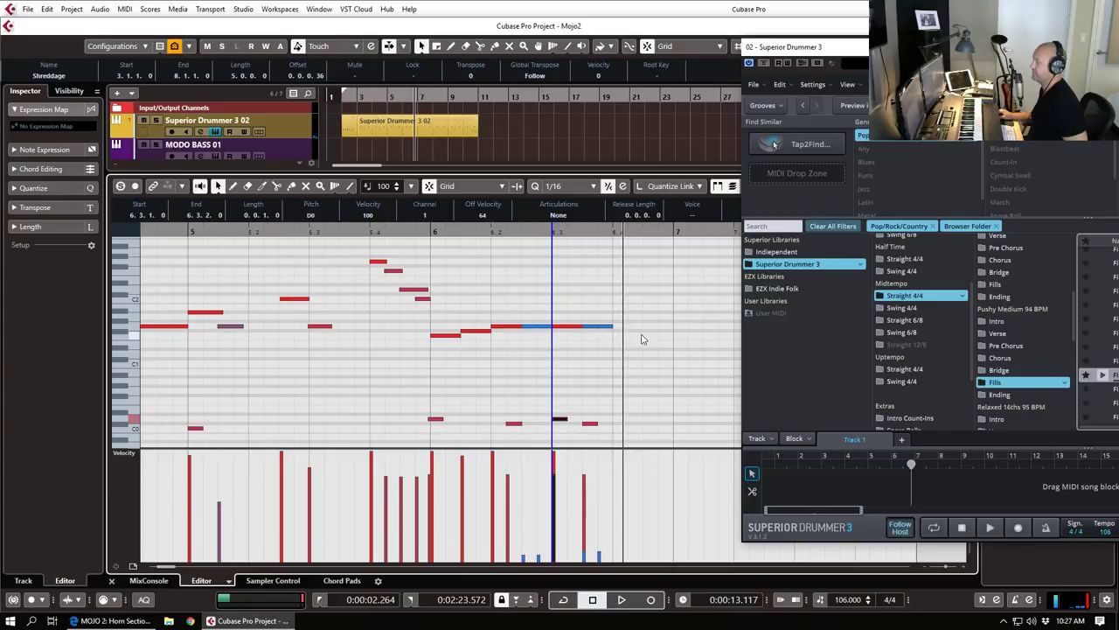
left_click(619, 415, "alt")
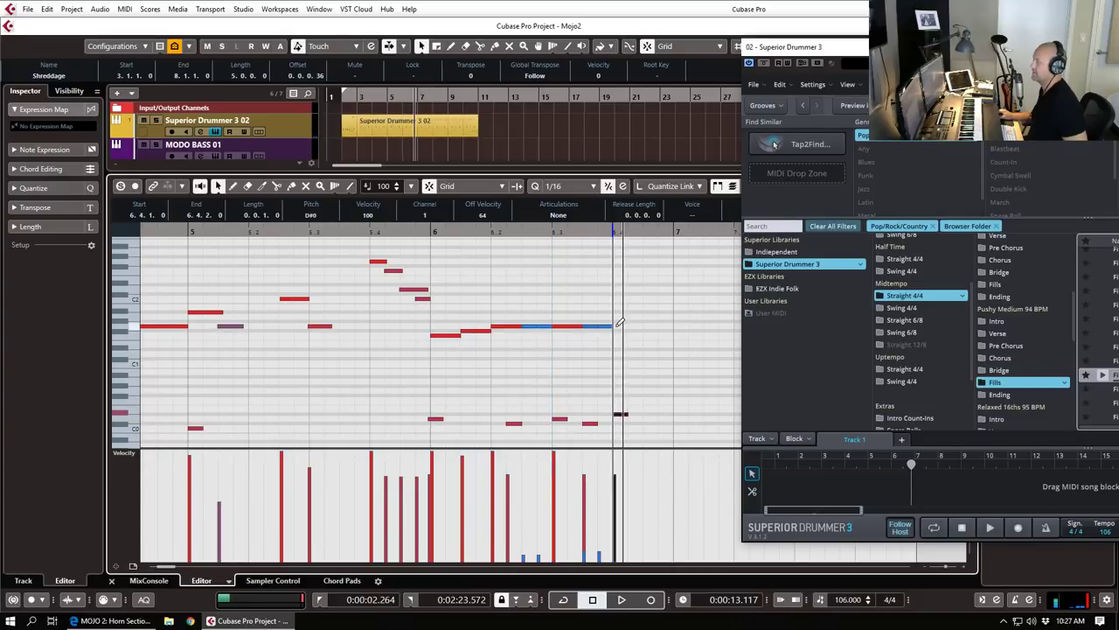
key("g")
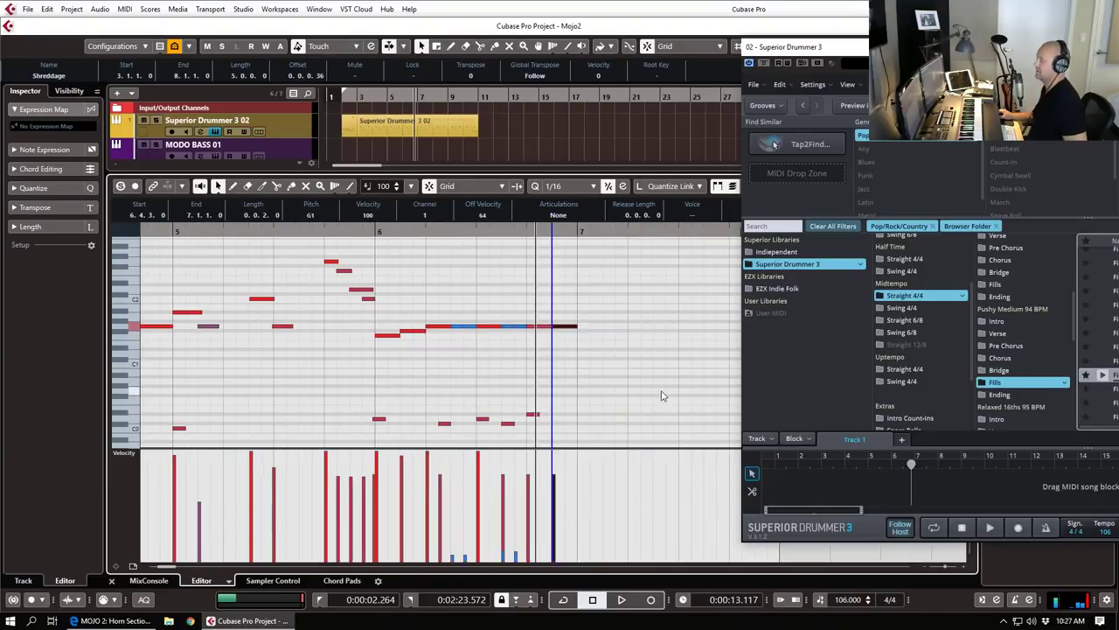
left_click(573, 429, "alt")
key("g")
key("g")
key("g")
key("g")
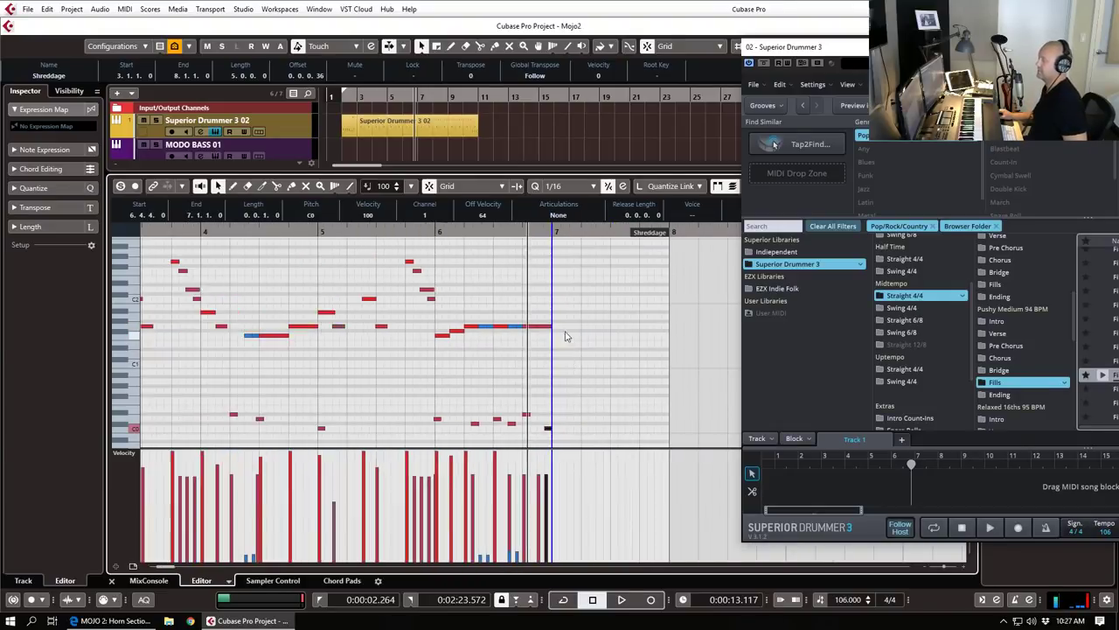
Step: Shorten the Shreddage part to end at 7.1.1 and play it back
left_click_drag(624, 236, 524, 229)
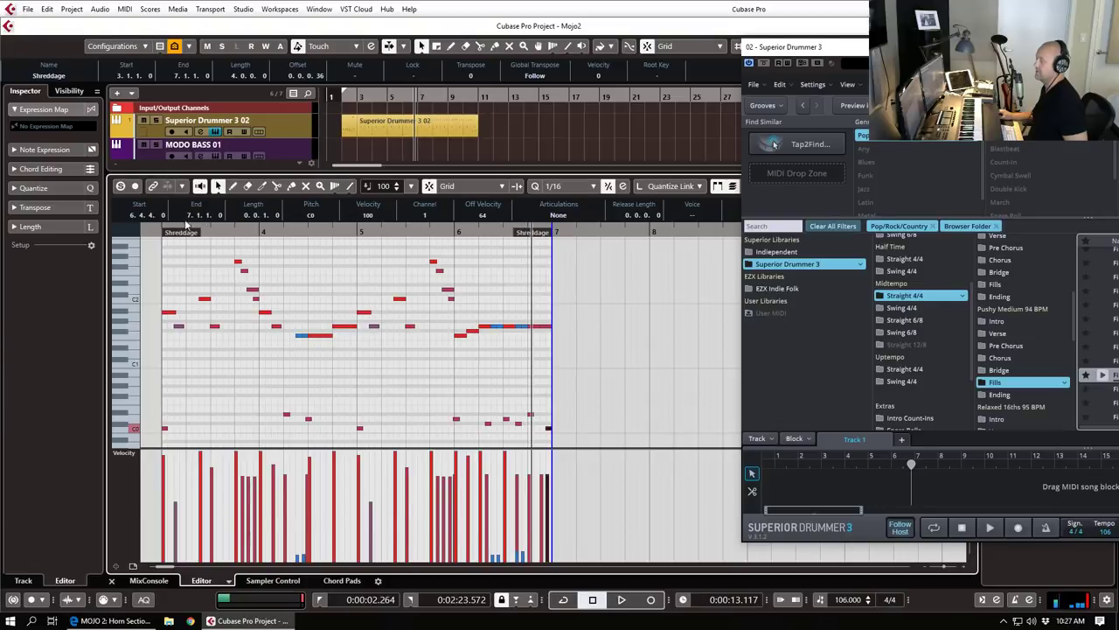
scroll(340, 300, "left", 2)
left_click(250, 236)
key("g")
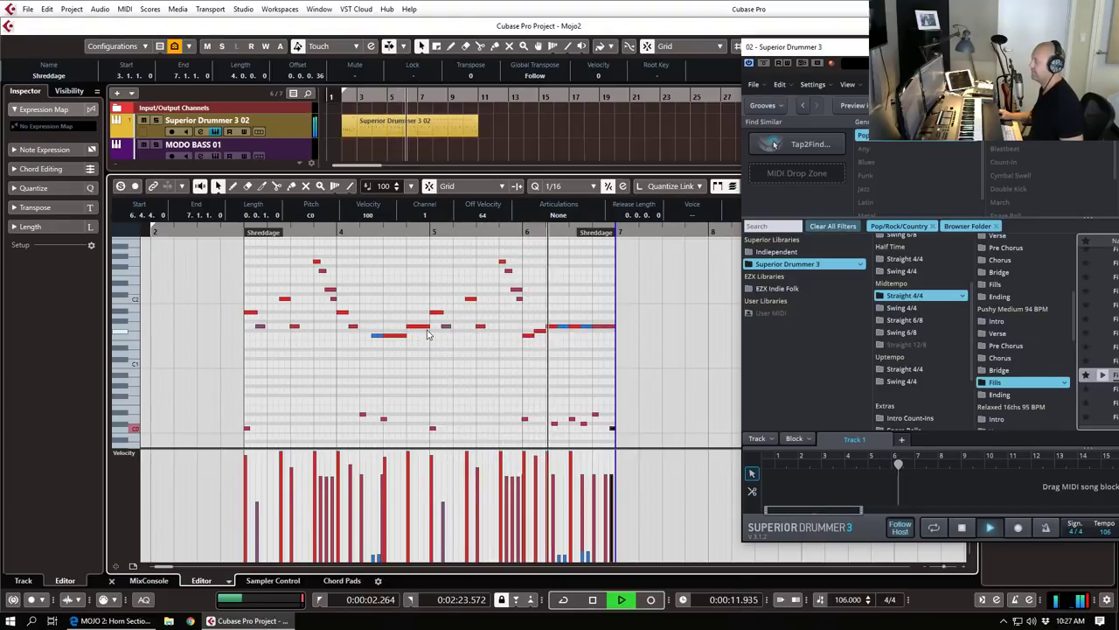
key("space")
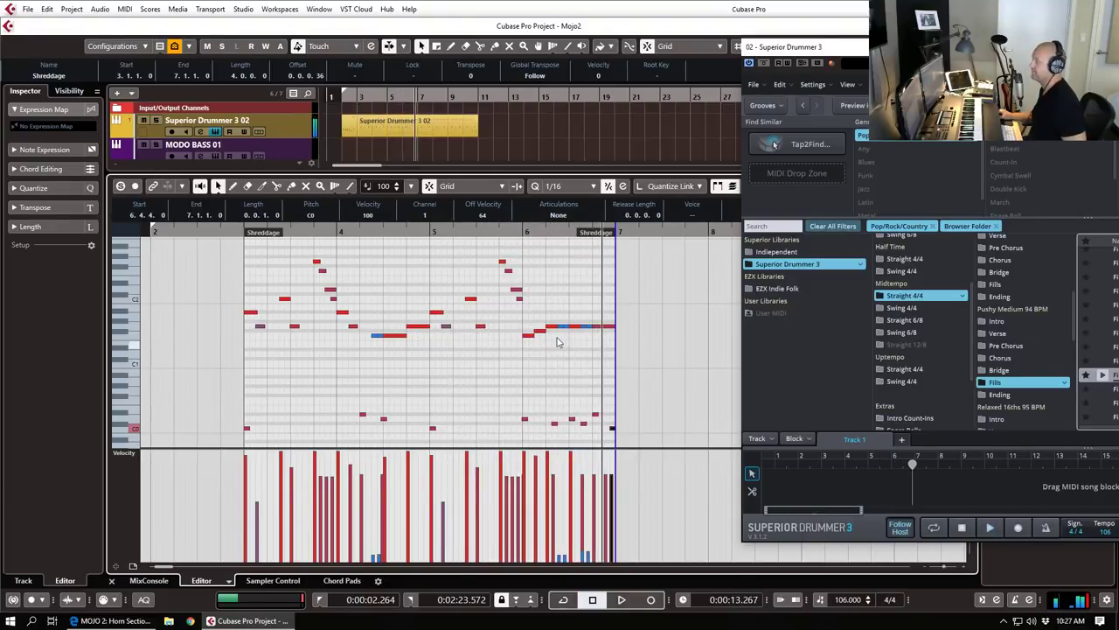
Step: Move the F1, F#1 and G1 notes with their D0 keyswitch one beat earlier, and the low-velocity G1 slices to 6.1.3
left_click(511, 319)
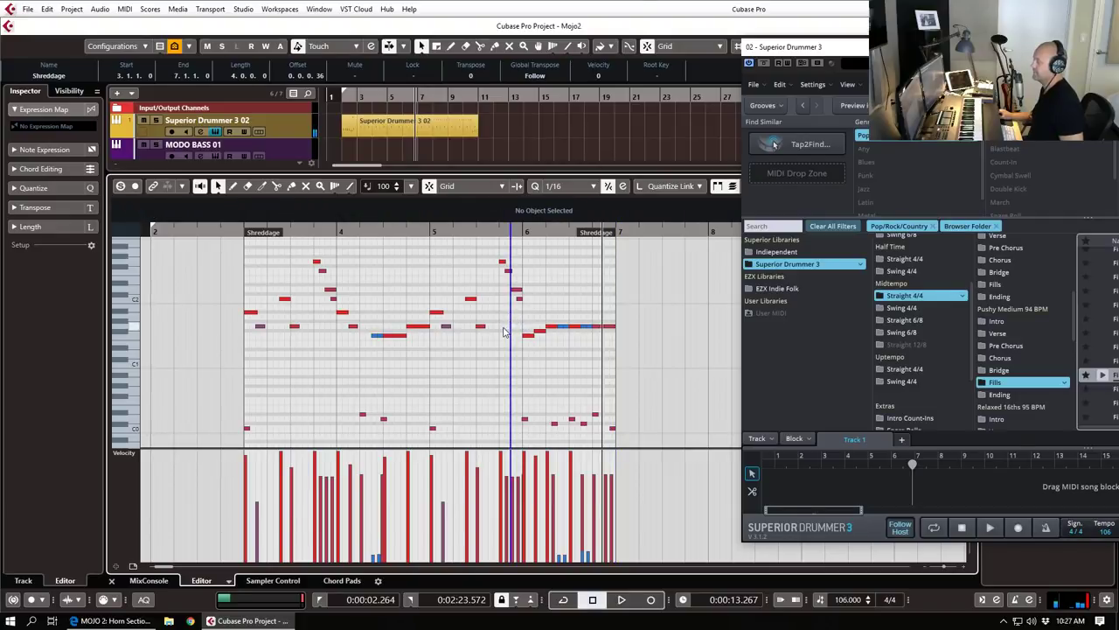
left_click_drag(544, 418, 538, 408)
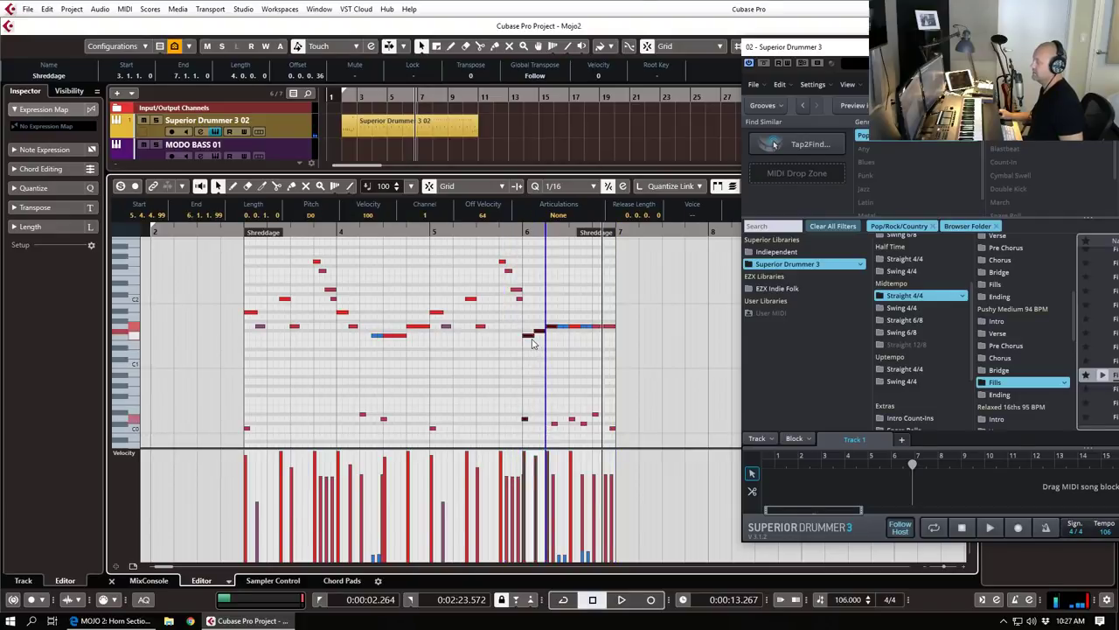
left_click_drag(529, 337, 517, 341)
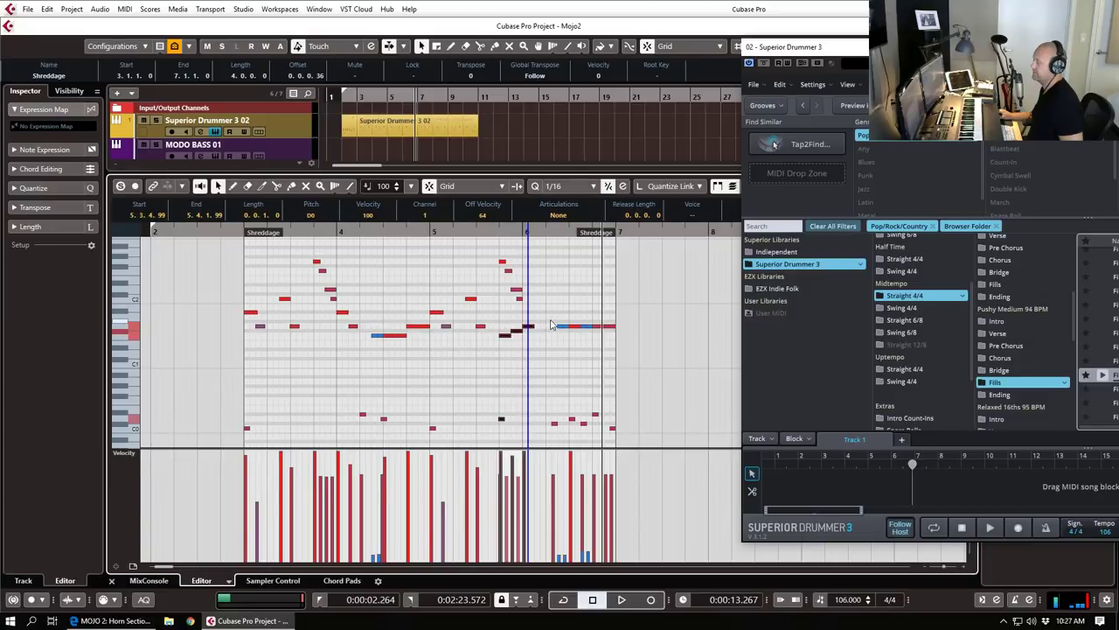
left_click(559, 328)
left_click_drag(560, 329, 536, 329)
Step: Move the F1 and F#1 notes to beat 6.2, rearrange the keyswitches with a D0 at 6.2.1, and play back
left_click(556, 424)
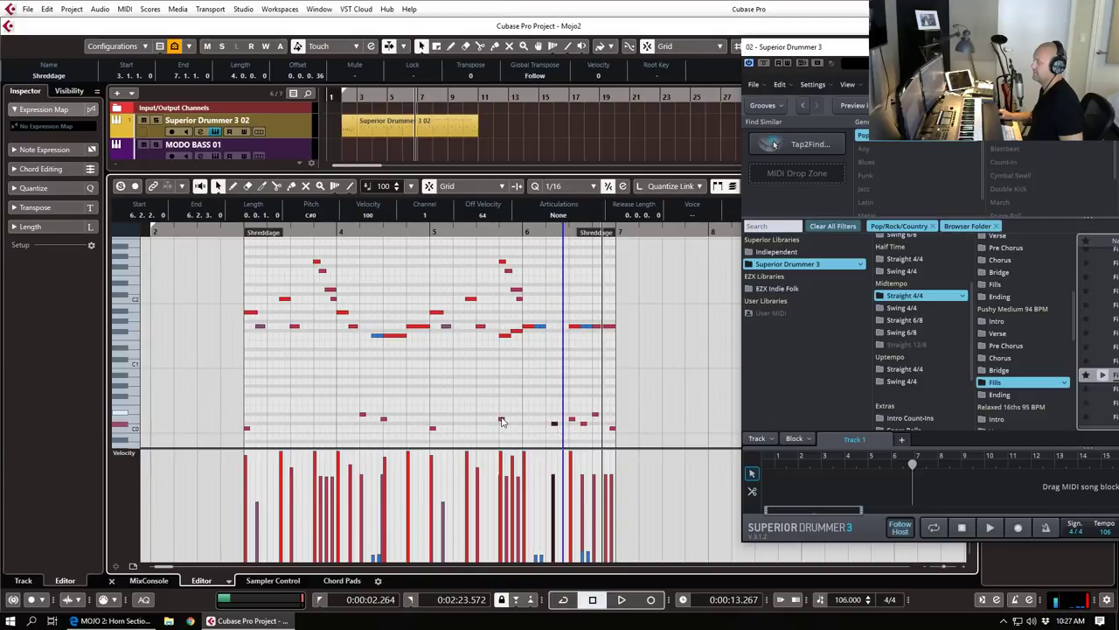
left_click_drag(496, 320, 549, 337)
left_click_drag(503, 422, 538, 426)
left_click(550, 420)
left_click(492, 229)
key("space")
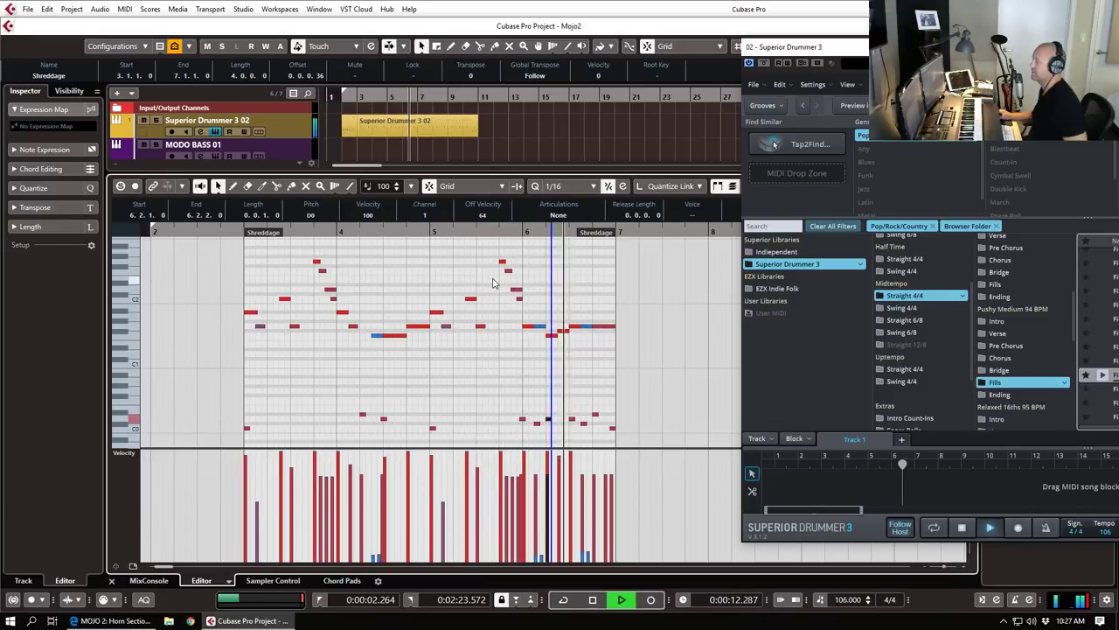
key("space")
key("space")
Step: Swap beats 6.2 and 6.3, placing the G1 slices with their keyswitches on 6.2 and F1 and F#1 on 6.3, and play back
key("h")
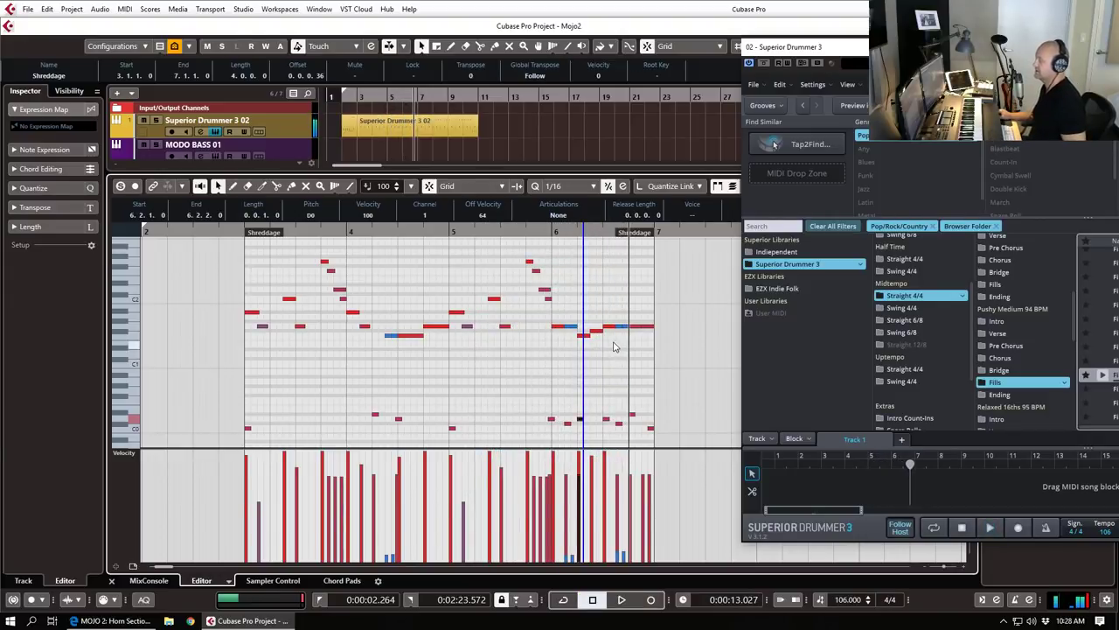
scroll(613, 347, "up", 2)
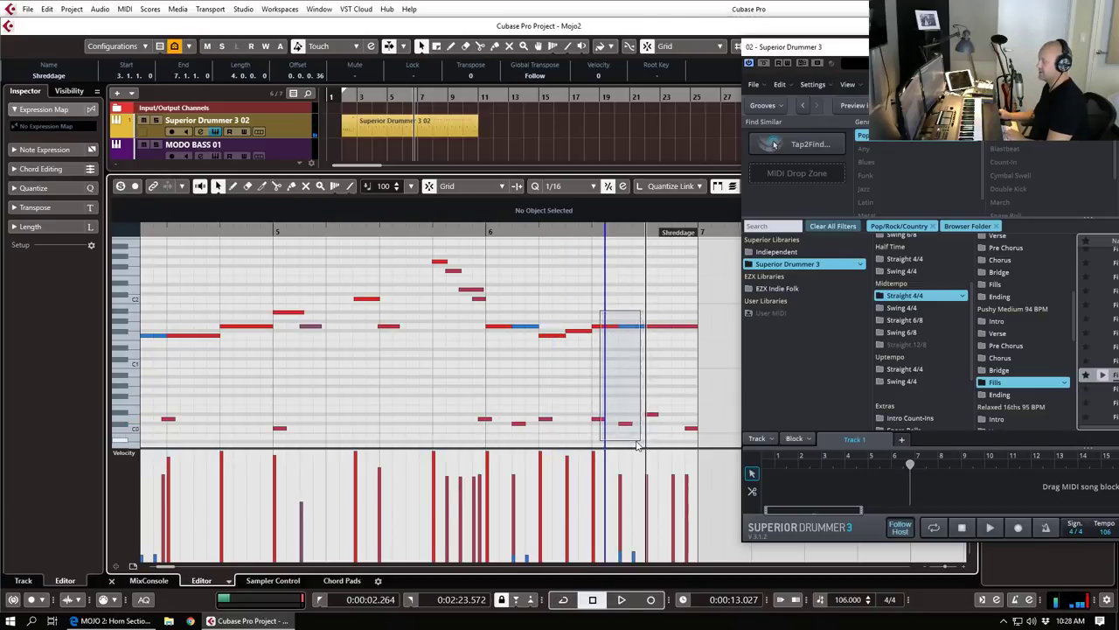
left_click_drag(605, 329, 470, 332)
left_click_drag(544, 324, 607, 428)
left_click_drag(563, 341, 601, 343)
left_click_drag(430, 313, 472, 426)
left_click_drag(442, 329, 548, 329)
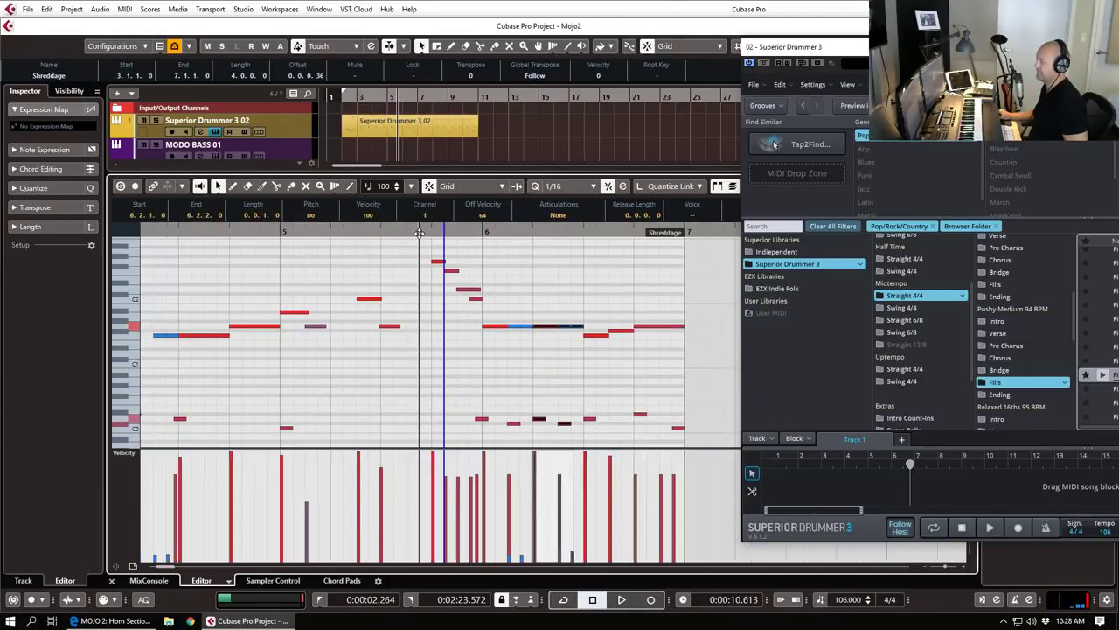
key("space")
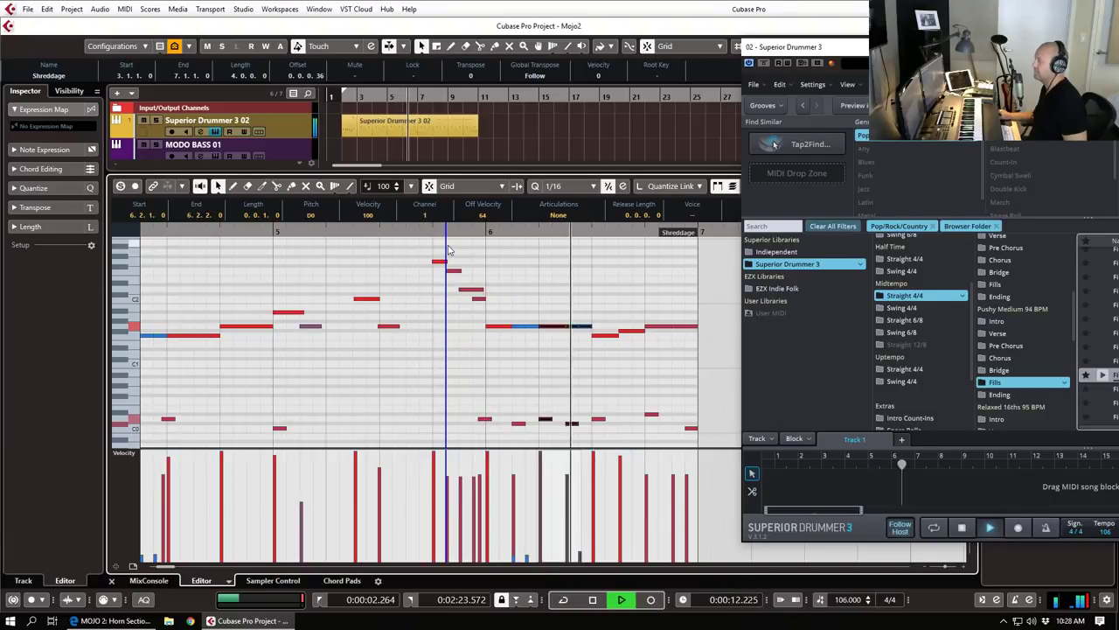
key("space")
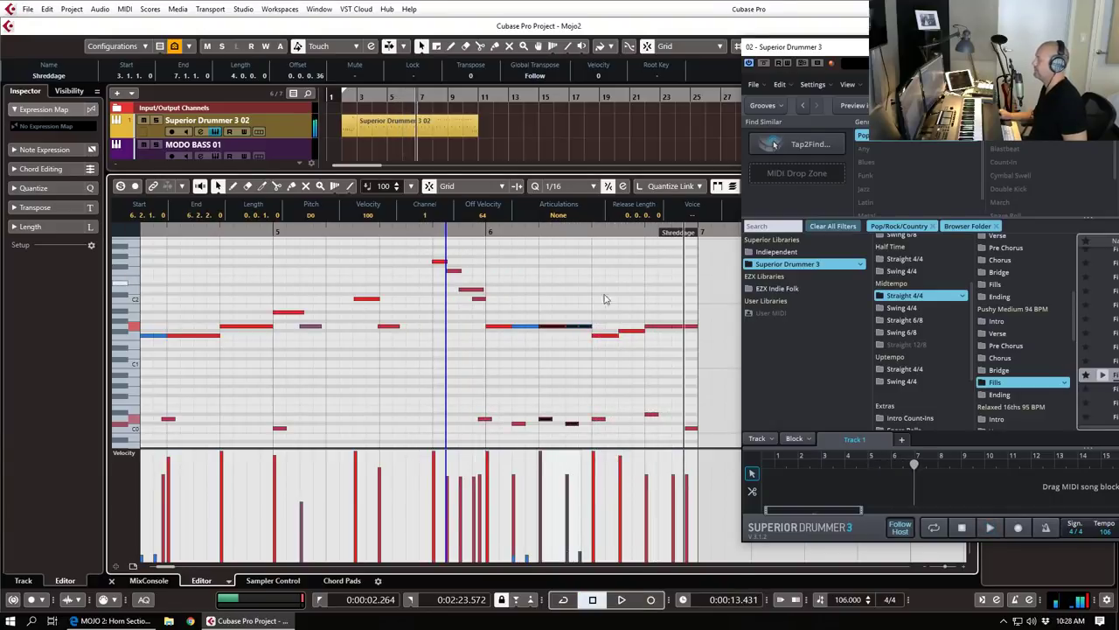
Step: Add a sixteenth D0 keyswitch at 6.4.3 with velocity 61, and play back the end of the riff
left_click(655, 396)
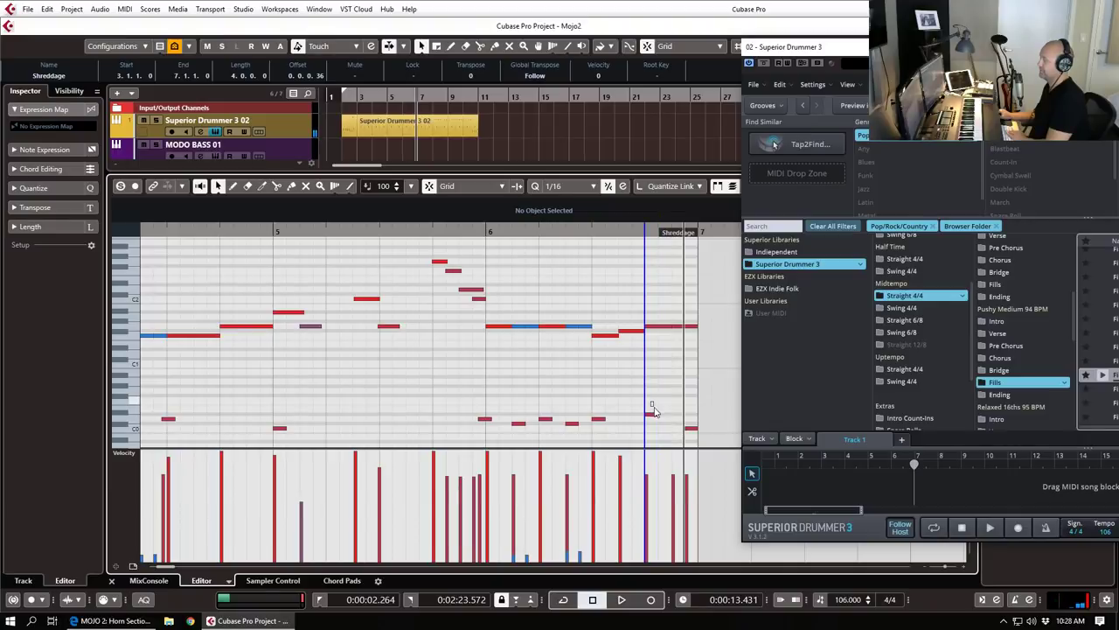
left_click(676, 418)
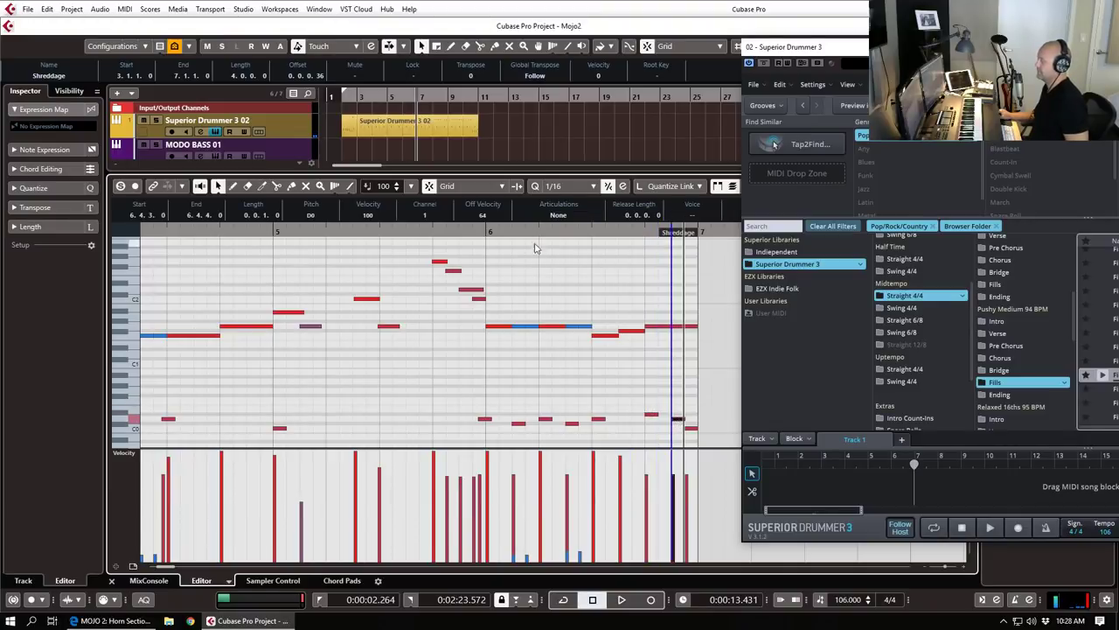
key("space")
left_click(485, 231)
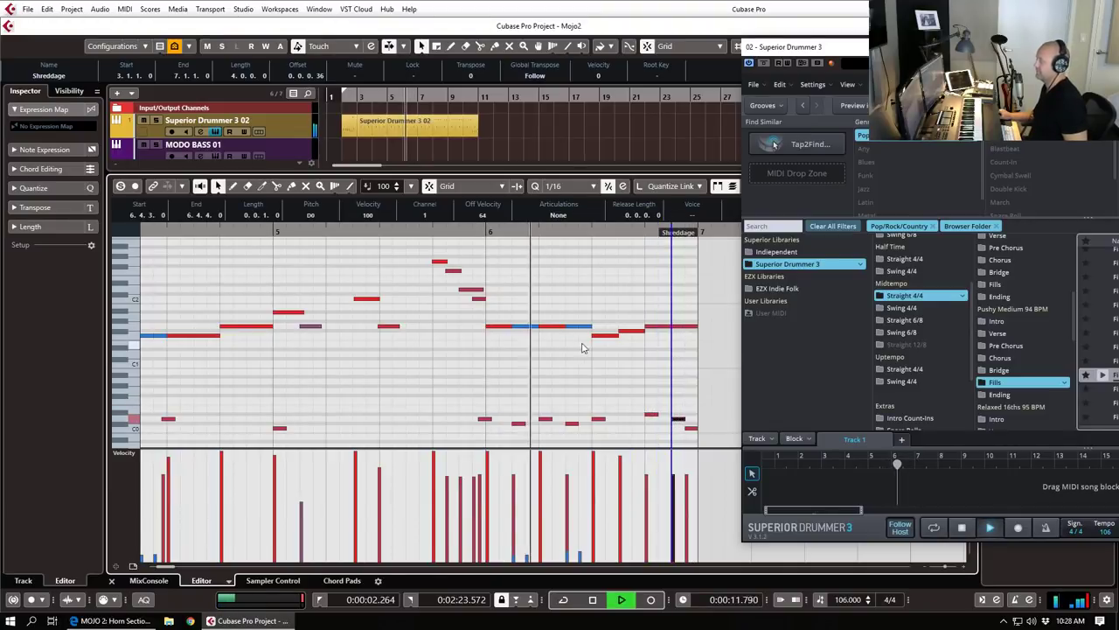
key("space")
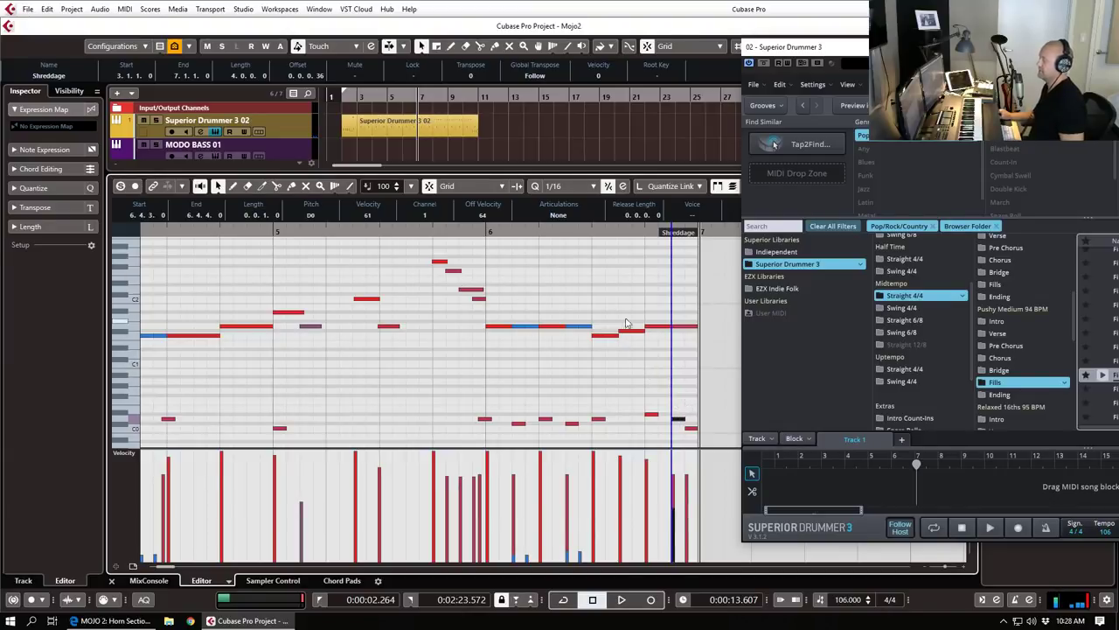
Step: Close the Shreddage part's editor and play the arrangement from the left locator
left_click(649, 375)
key("Return")
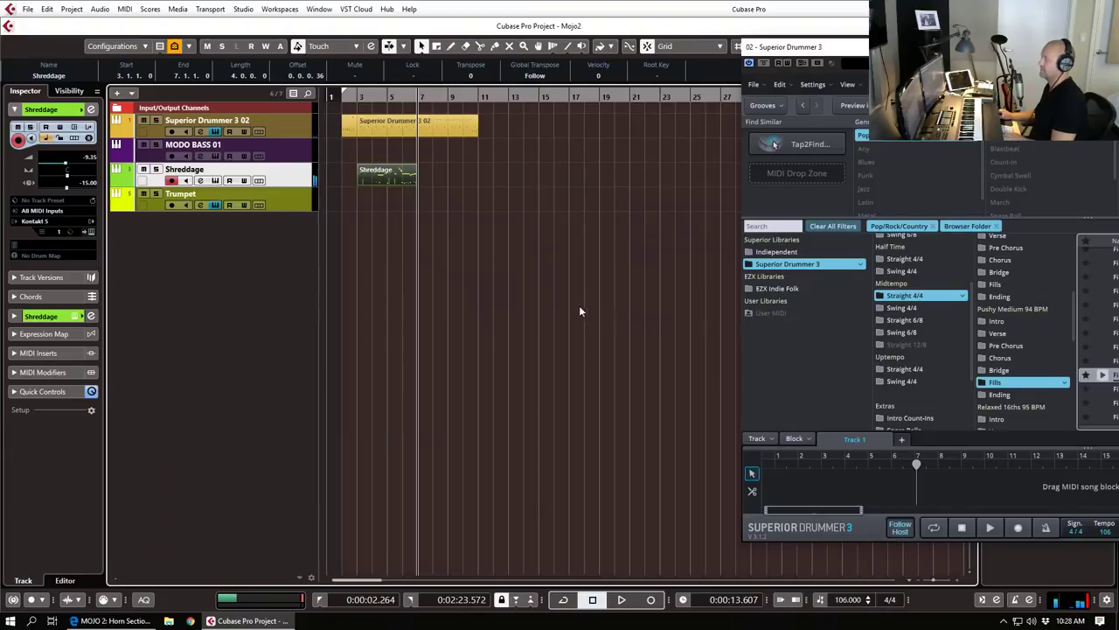
key("KP_1")
key("space")
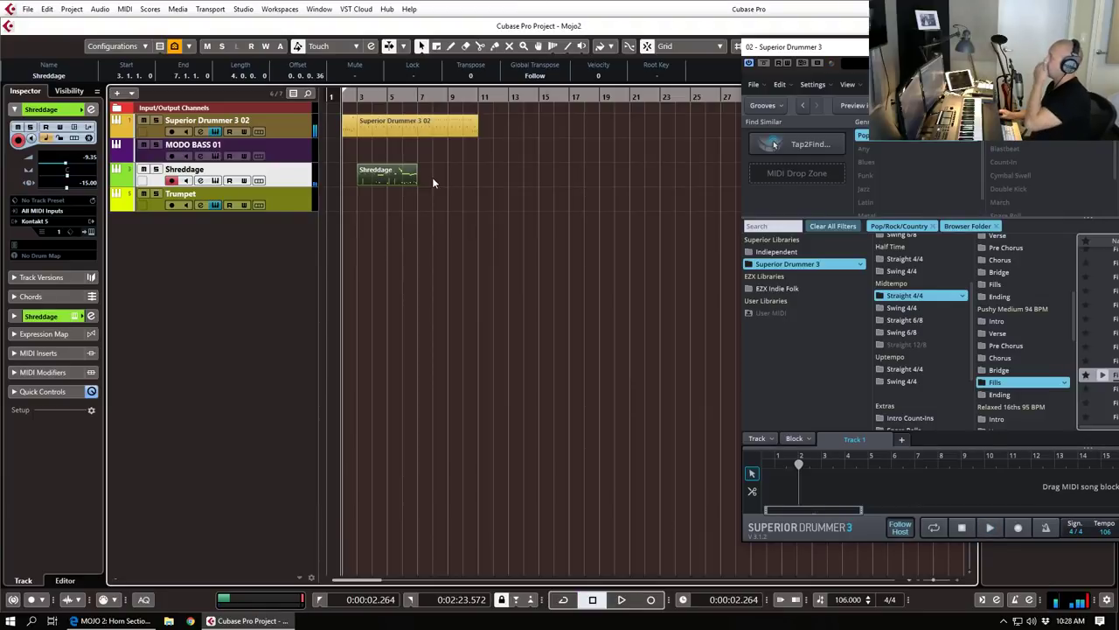
key("space")
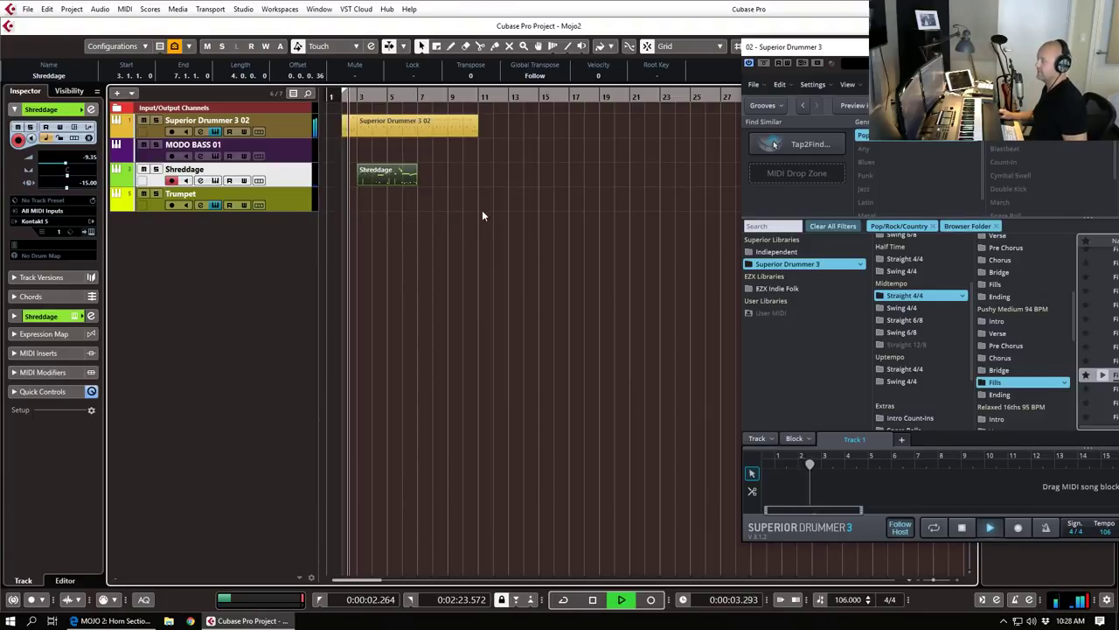
Step: Place a D#0 keyswitch at 6.4.3 with velocity 71 in the Shreddage part and play back the end of the riff
key("h")
key("h")
key("h")
key("g")
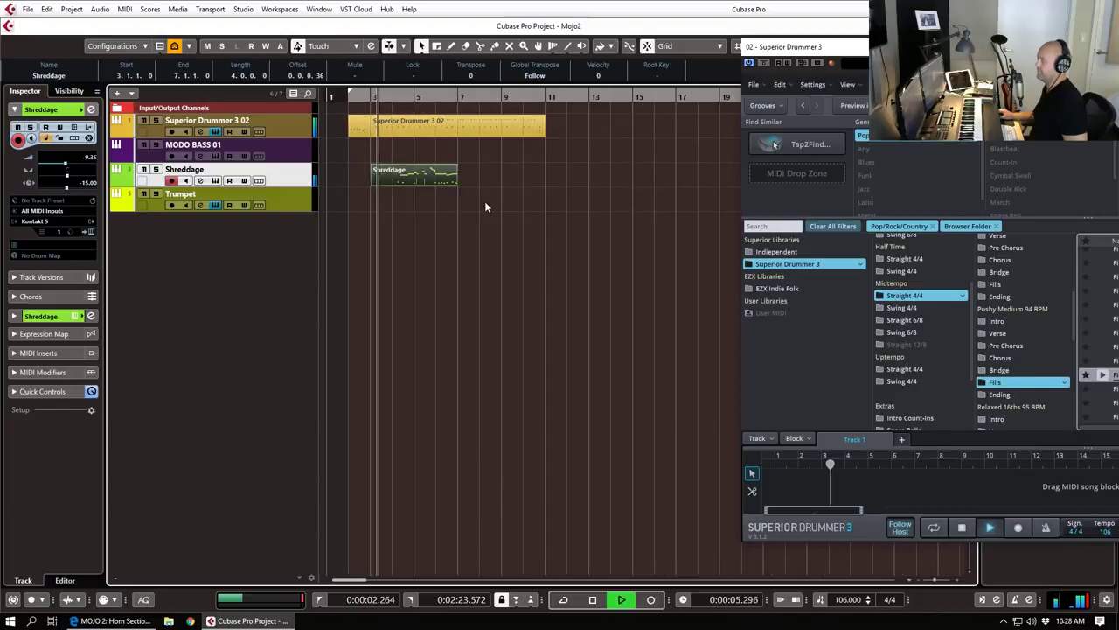
key("space")
double_click(437, 177)
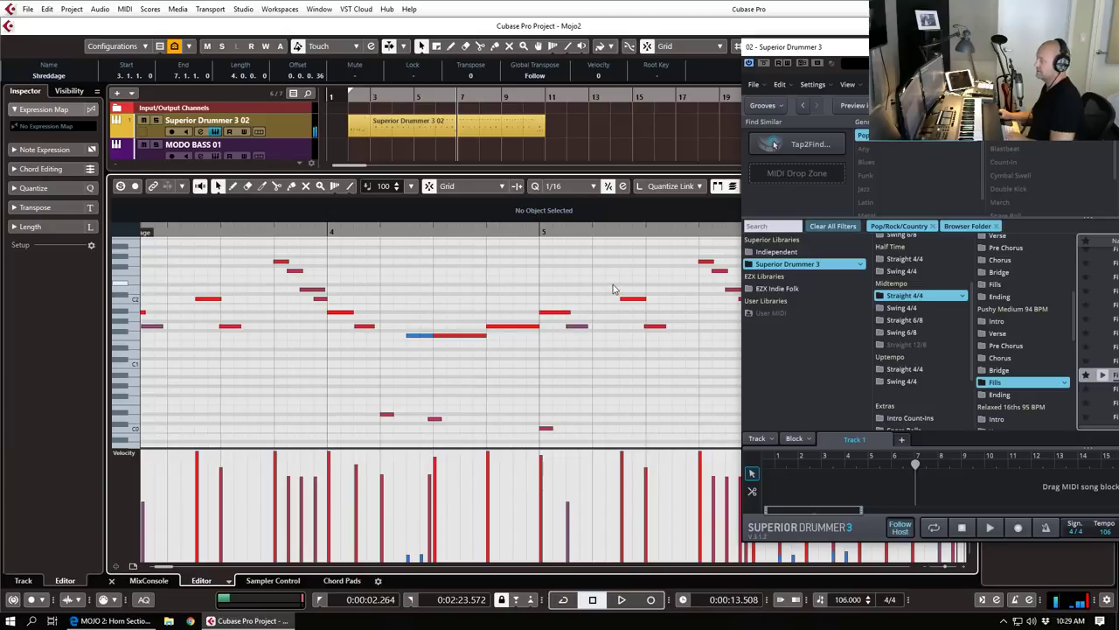
scroll(613, 285, "right", 3)
left_click_drag(421, 414, 447, 414)
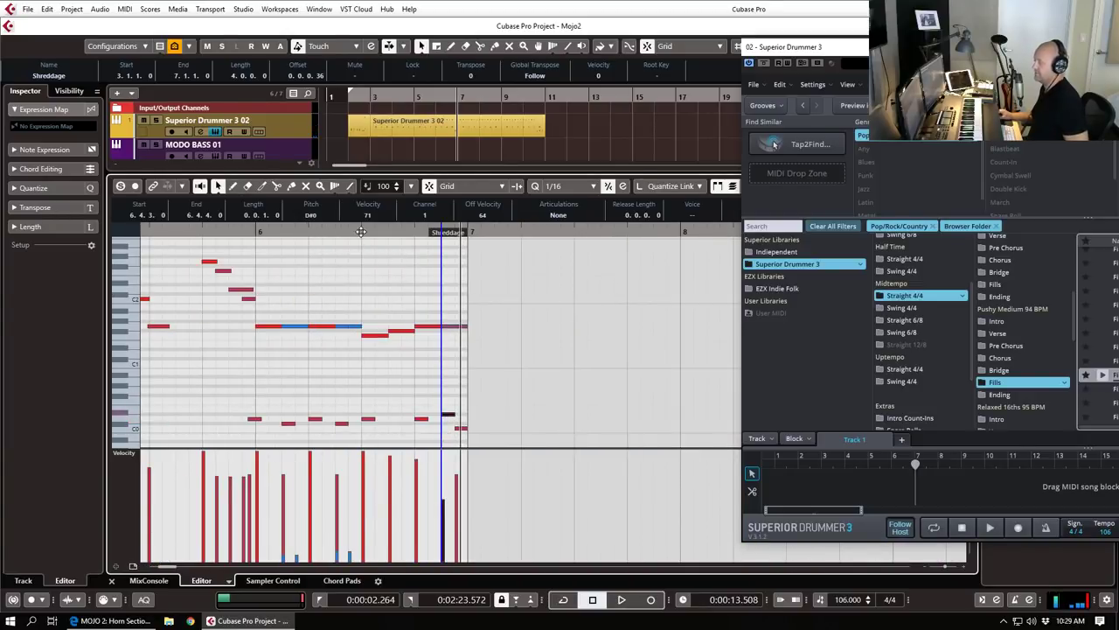
left_click_drag(363, 234, 363, 229)
key("space")
key("space")
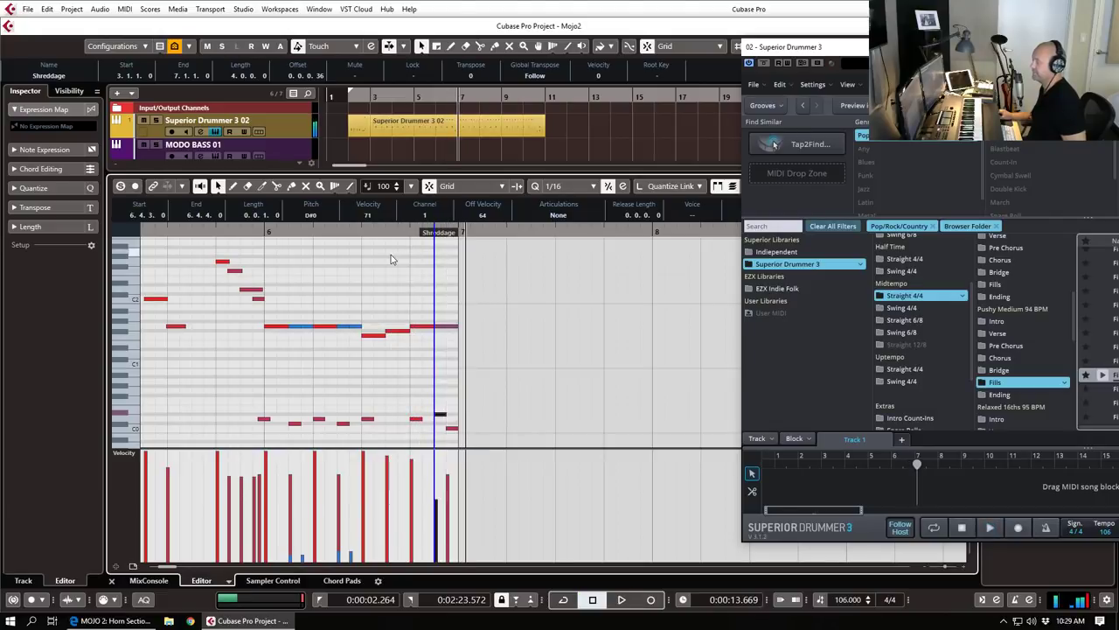
Step: Close the editor and duplicate the four-bar Shreddage part once, keeping only the copy that starts at bar 7
key("ctrl+e")
key("ctrl+d")
key("ctrl+d")
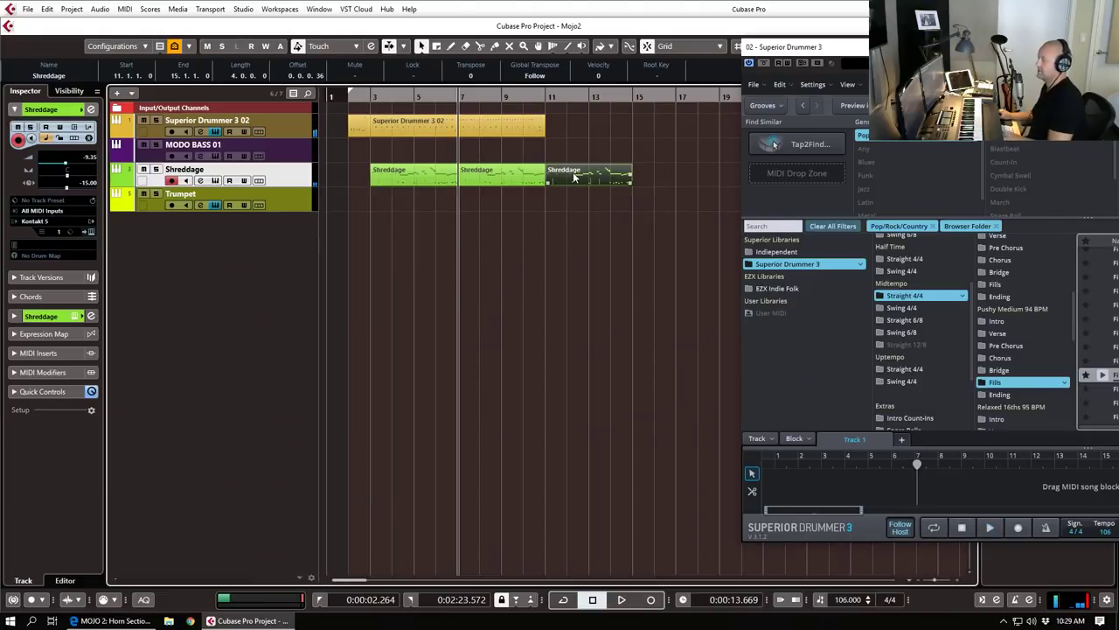
key("Delete")
Step: Copy the first Shreddage part onto the MODO BASS 01 track and delete all its low keyswitch notes
left_click_drag(385, 173, 384, 151)
double_click(384, 151)
key("g")
key("g")
key("g")
key("g")
key("g")
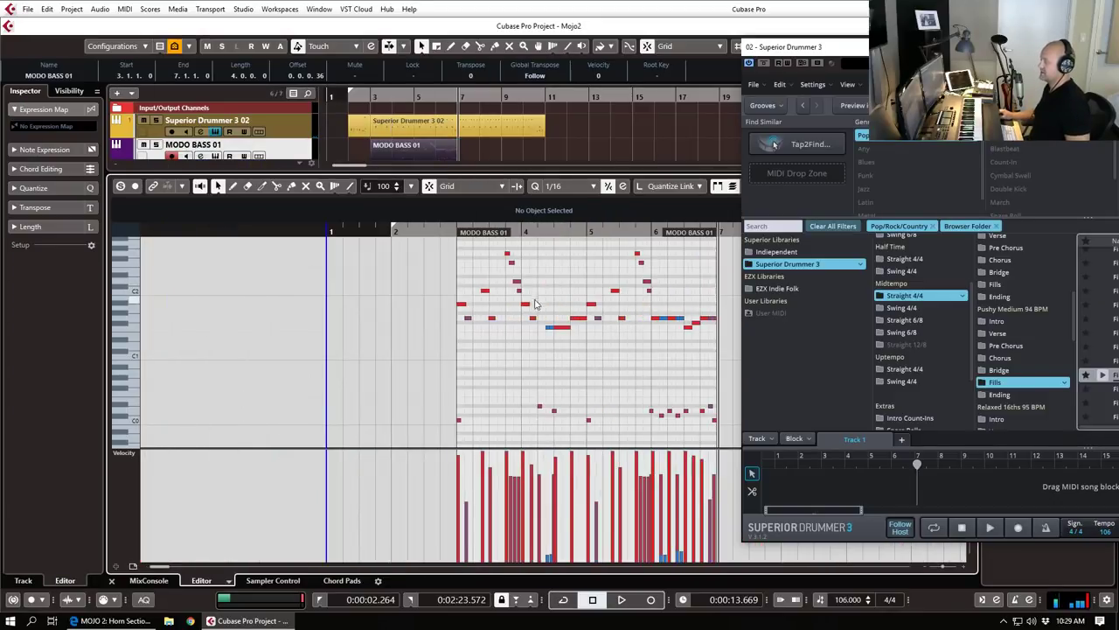
scroll(588, 335, "right", 3)
left_click_drag(604, 374, 248, 445)
key("Delete")
Step: Play back the MODO BASS 01 part from bar 3 with the drums
left_click_drag(297, 309, 298, 311)
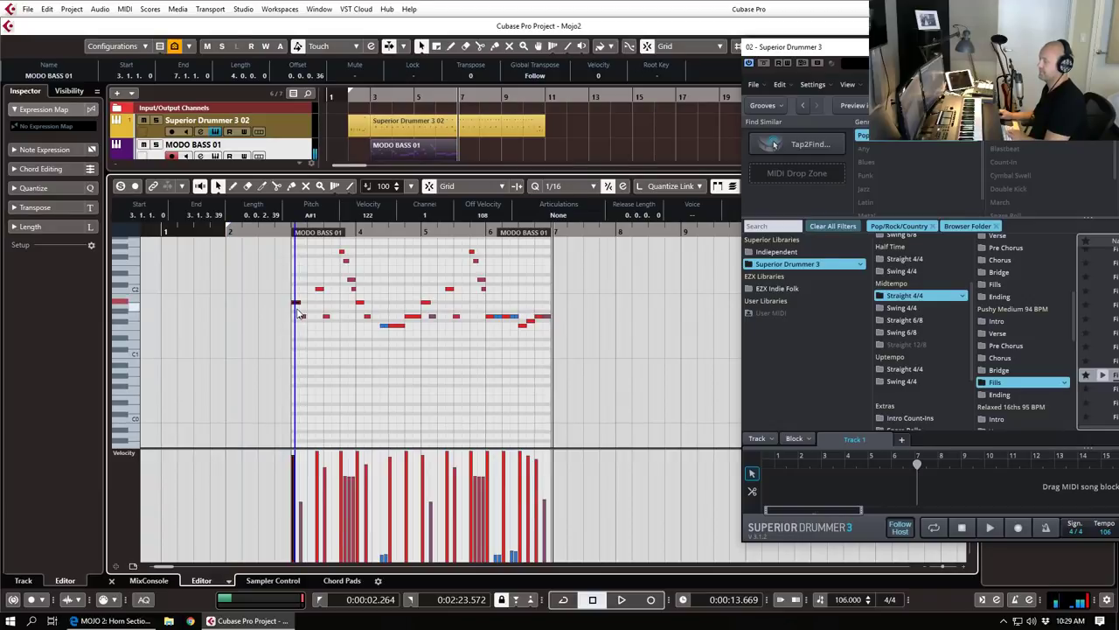
left_click(290, 229)
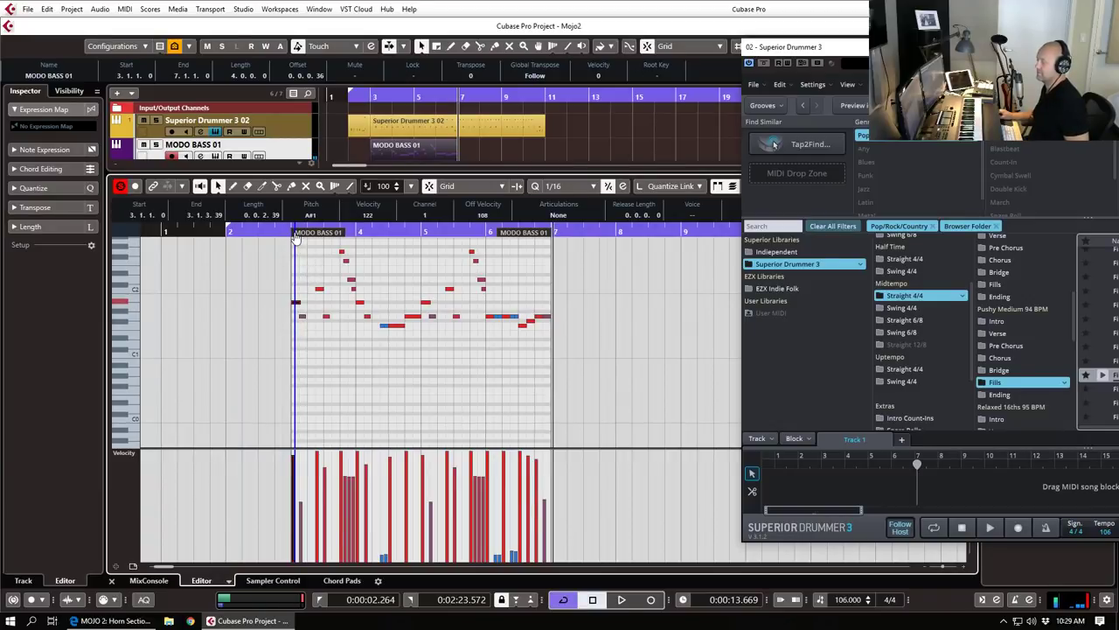
left_click(293, 235)
key("space")
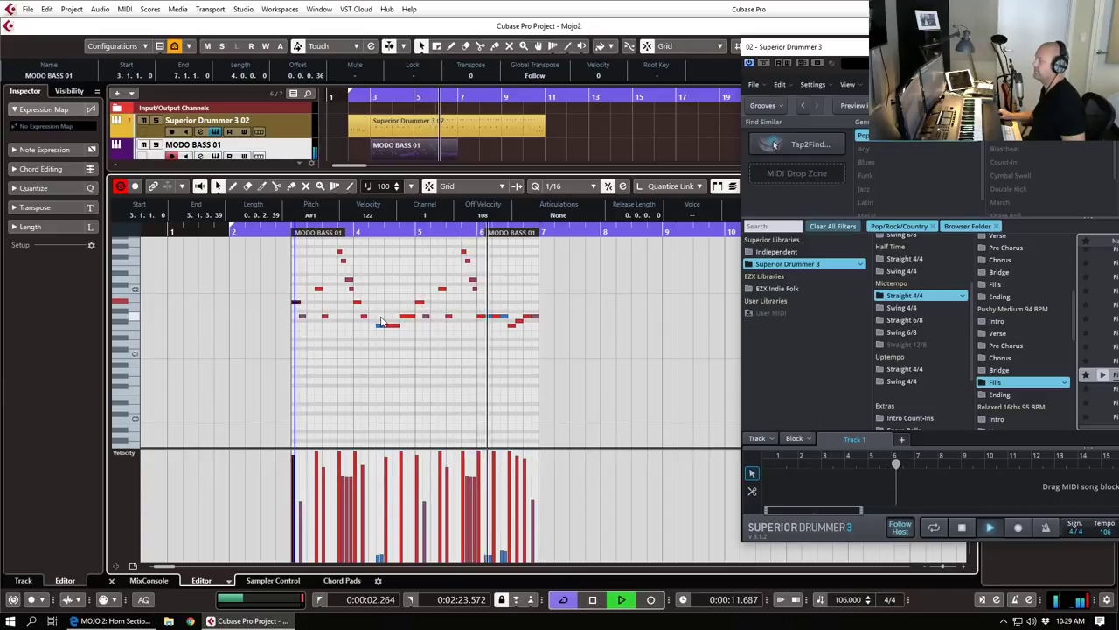
key("h")
key("h")
key("h")
key("space")
Step: Shorten the MODO BASS ghost notes in bars 4 and 6 to 0.0.0.14, play back, and shorten the final G1 note
scroll(529, 358, "right", 3)
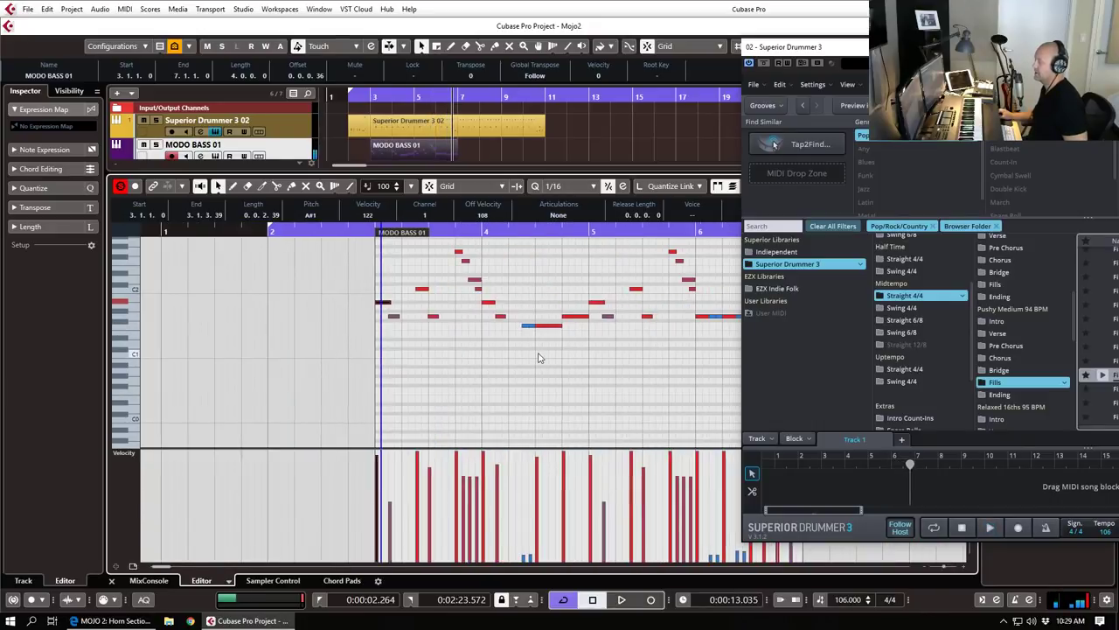
left_click(528, 328)
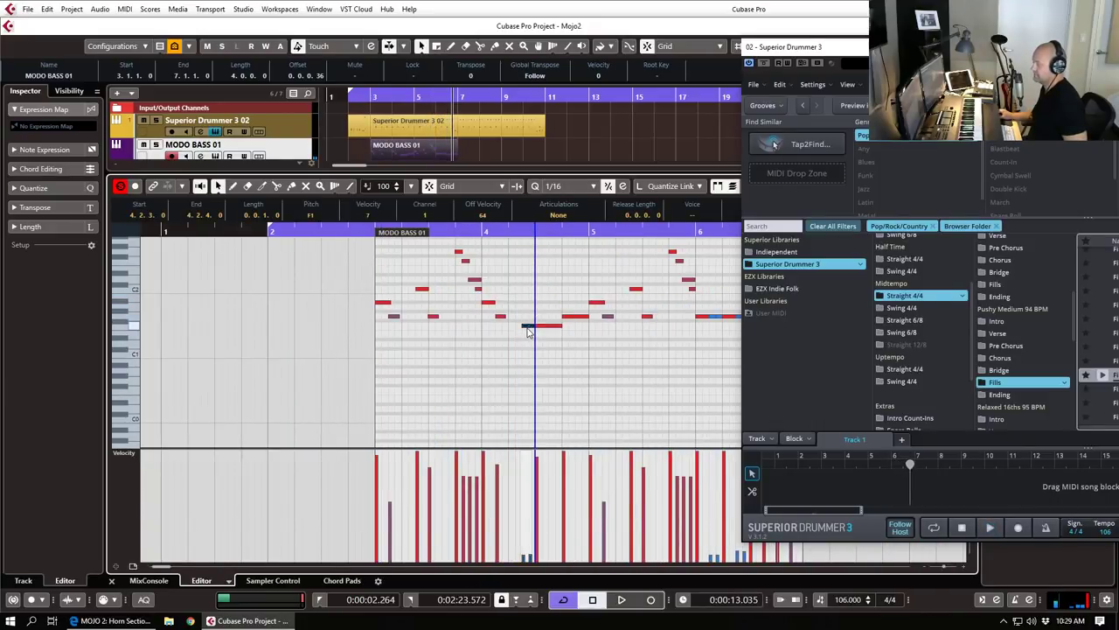
scroll(586, 324, "right", 4)
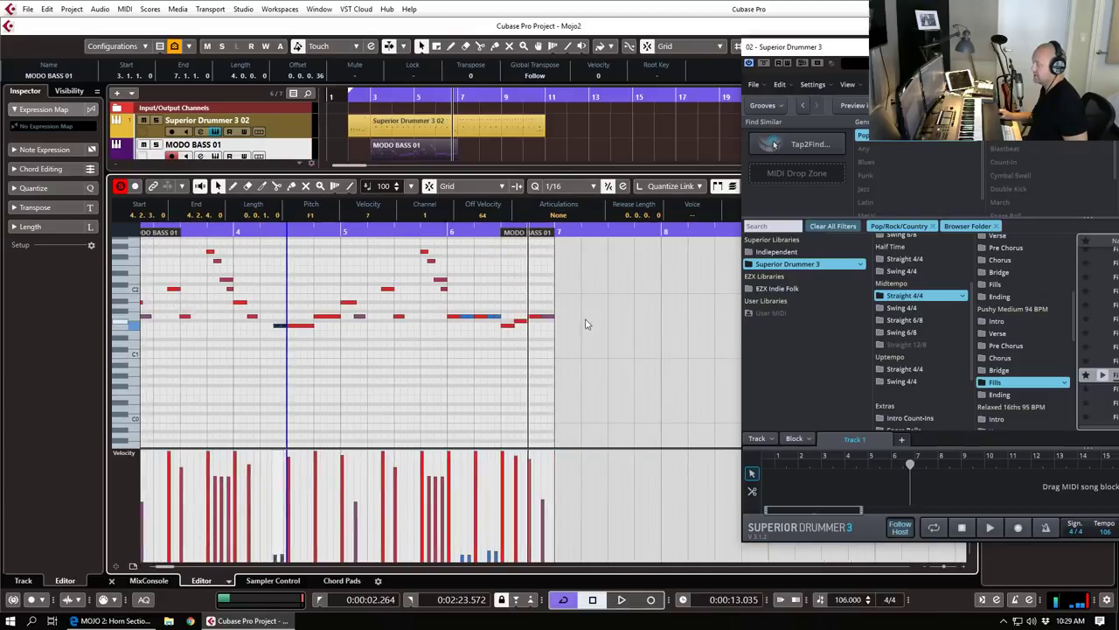
left_click(472, 316)
left_click_drag(494, 314, 496, 317)
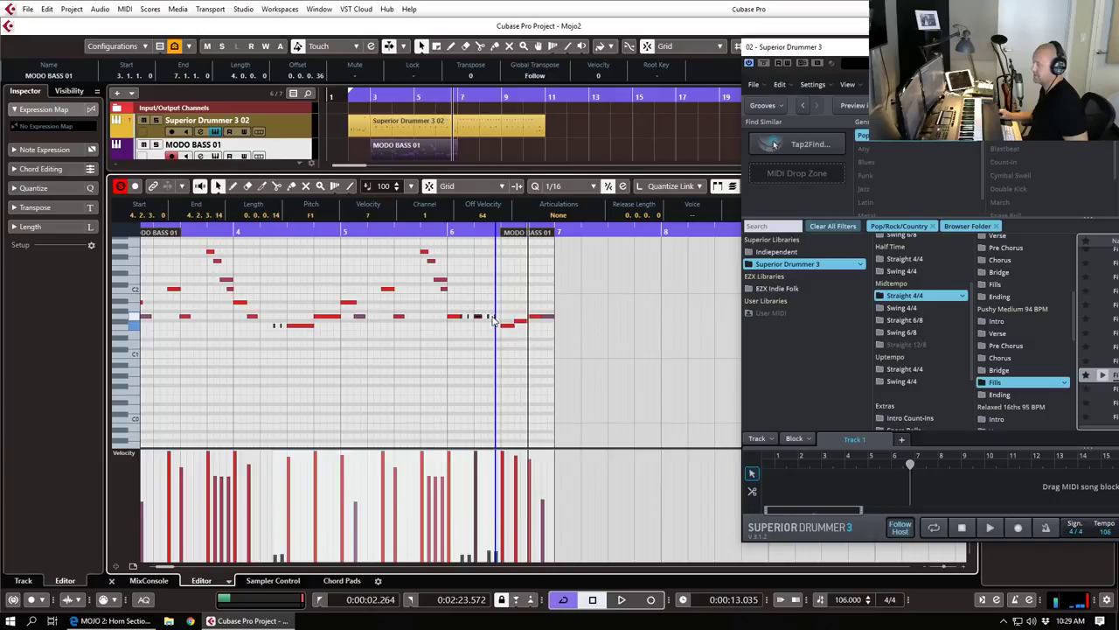
left_click(207, 230)
key("space")
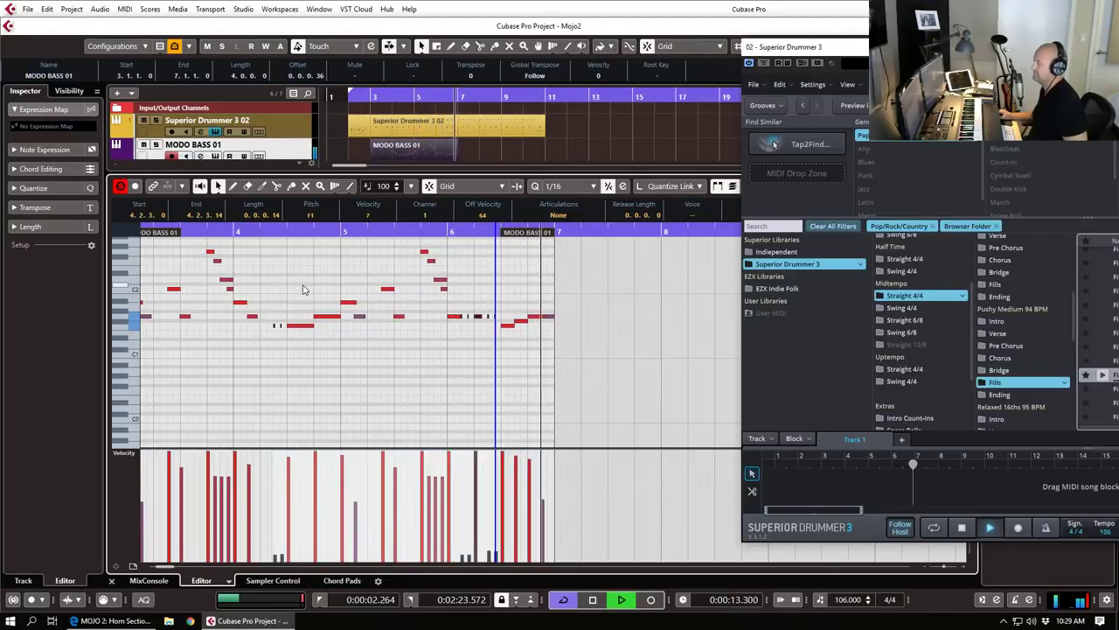
key("space")
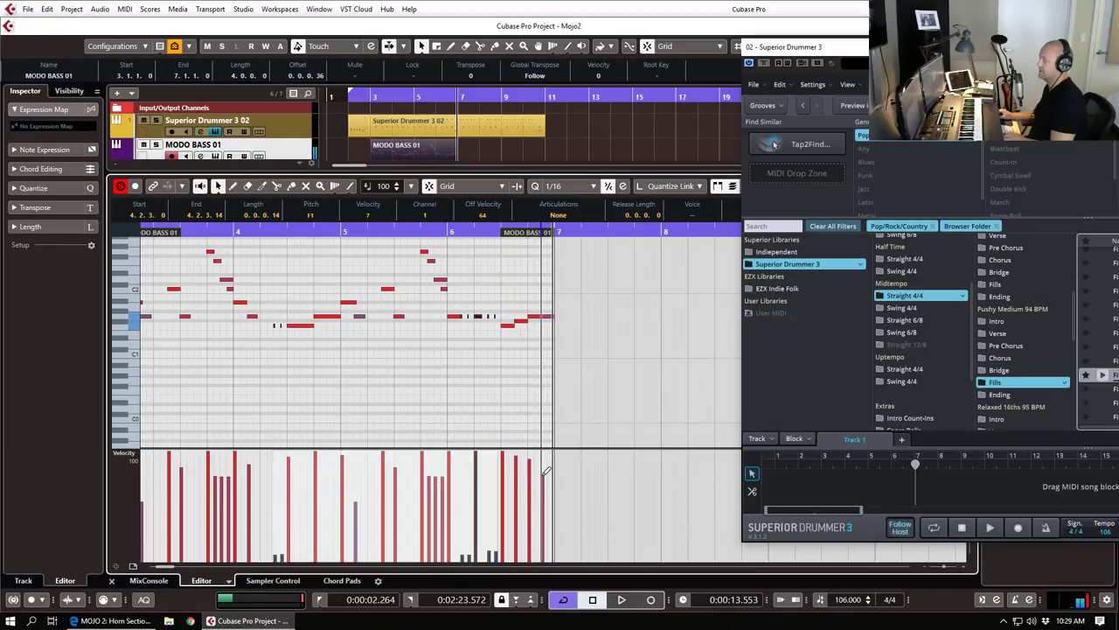
left_click_drag(552, 316, 545, 318)
key("Return")
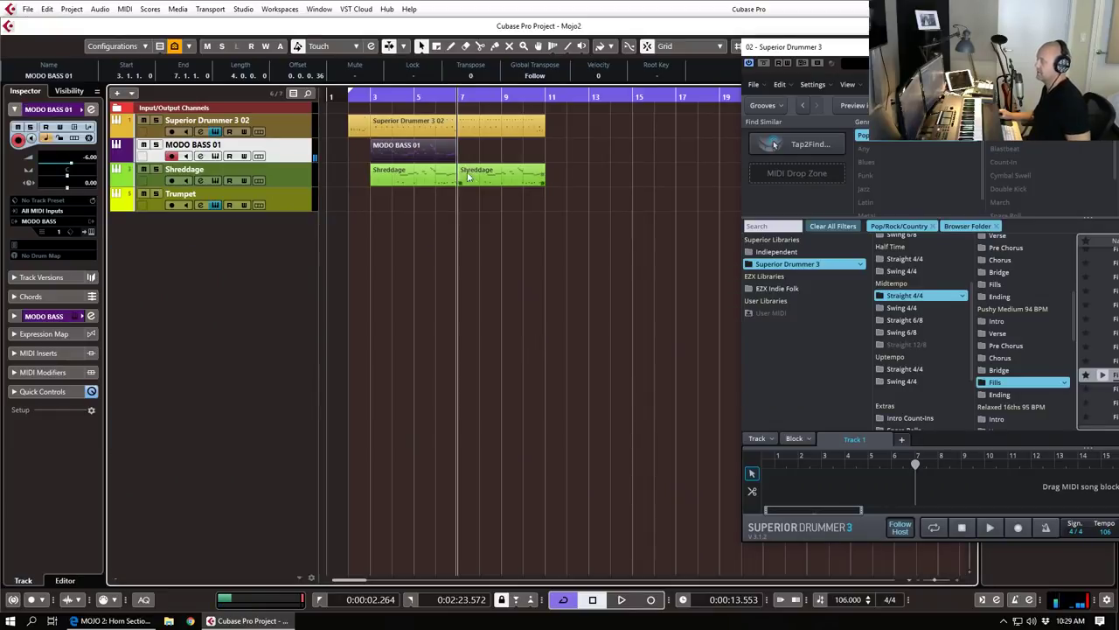
Step: Set the MODO BASS 01 track volume to -6.22 during playback and duplicate its part to bar 7
left_click_drag(70, 158, 75, 163)
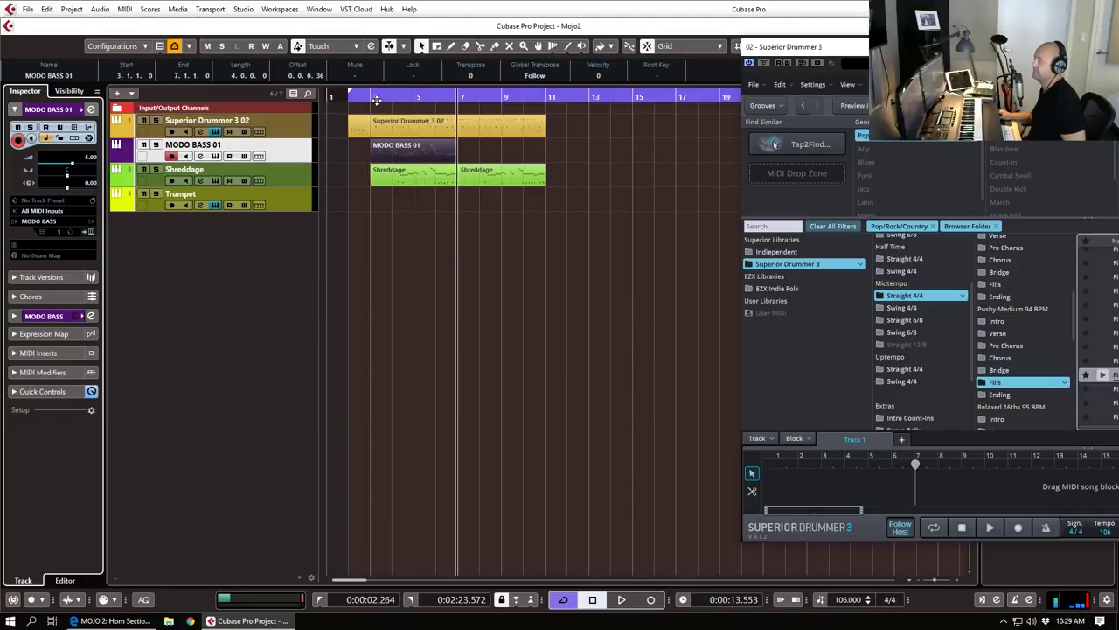
left_click(345, 101)
key("space")
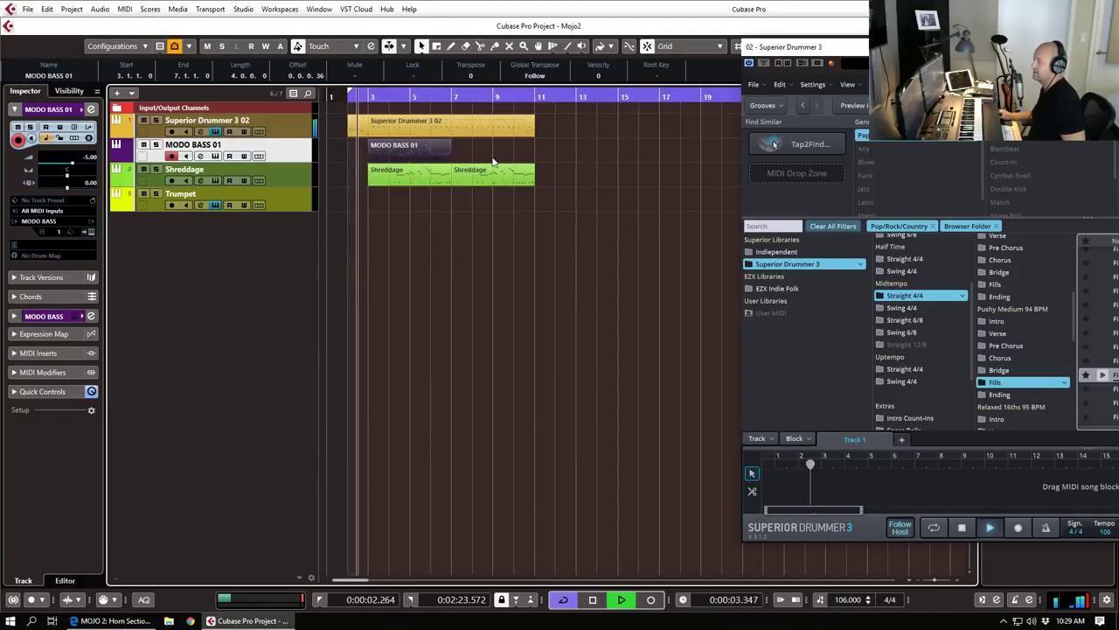
left_click(467, 149)
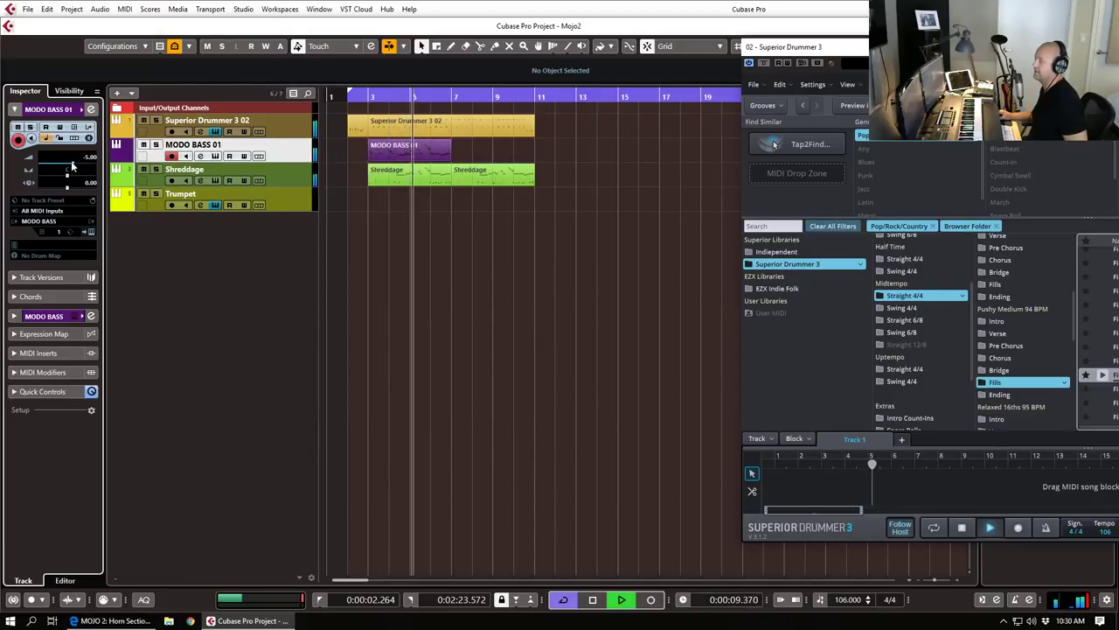
left_click_drag(73, 165, 71, 164)
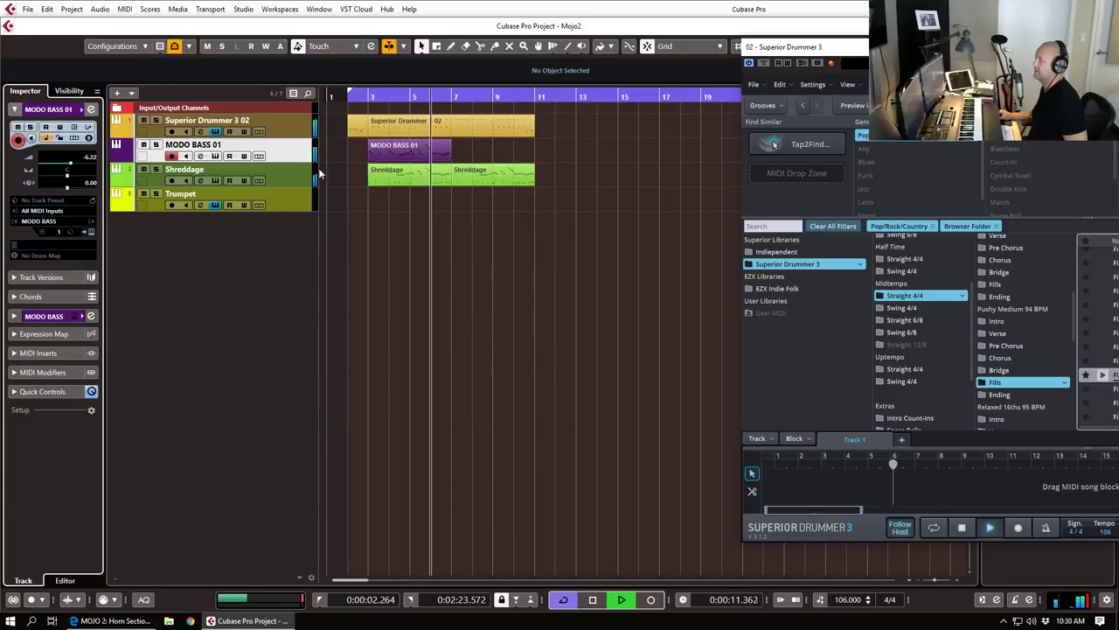
left_click(404, 157)
key("ctrl+d")
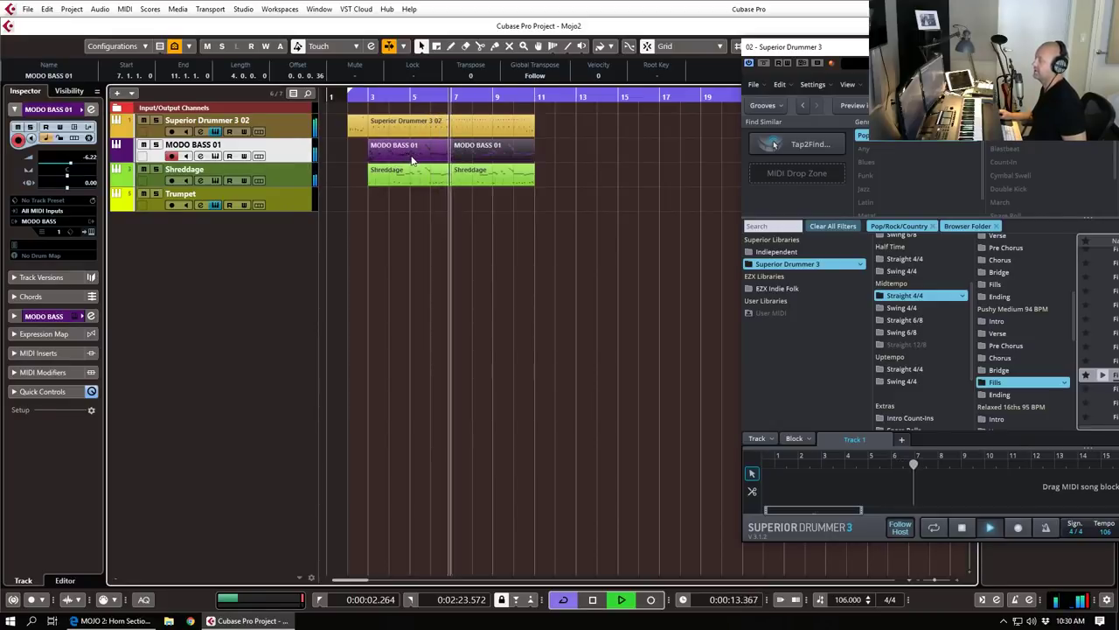
Step: In the Superior Drummer part, move the C#3 note at 7.1.1 down to C#2 and set its velocity to 127
double_click(445, 128)
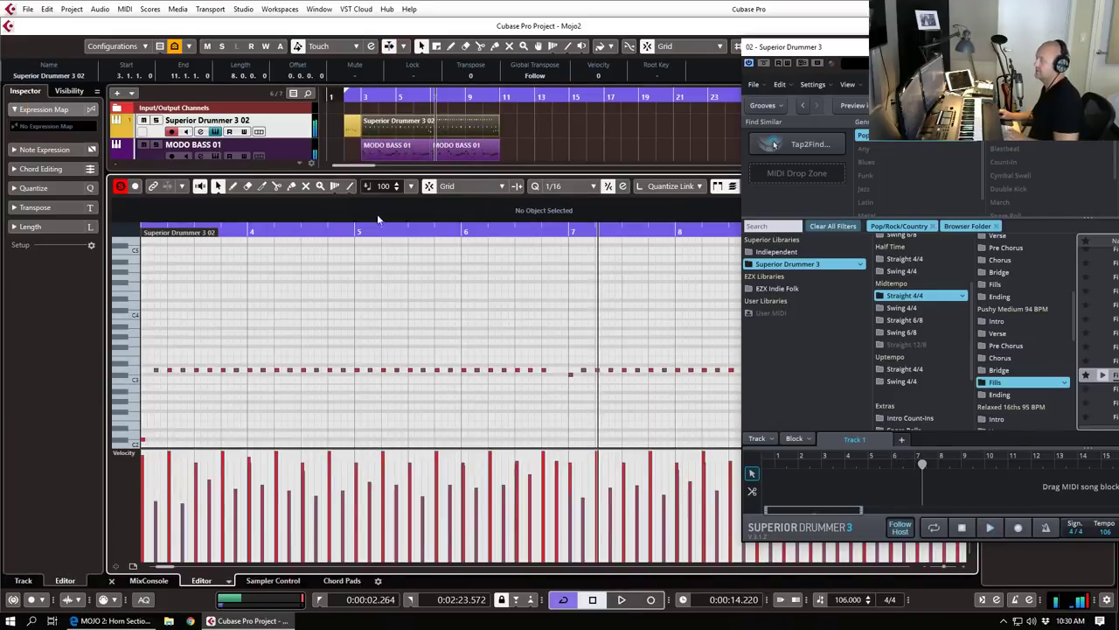
left_click(573, 374)
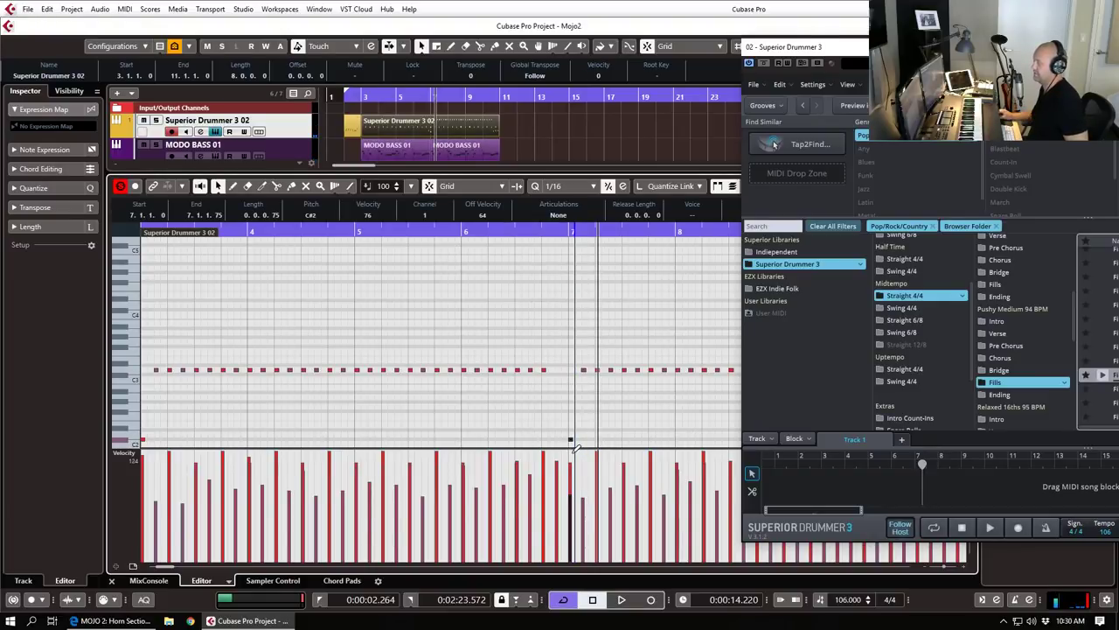
scroll(553, 304, "down", 3)
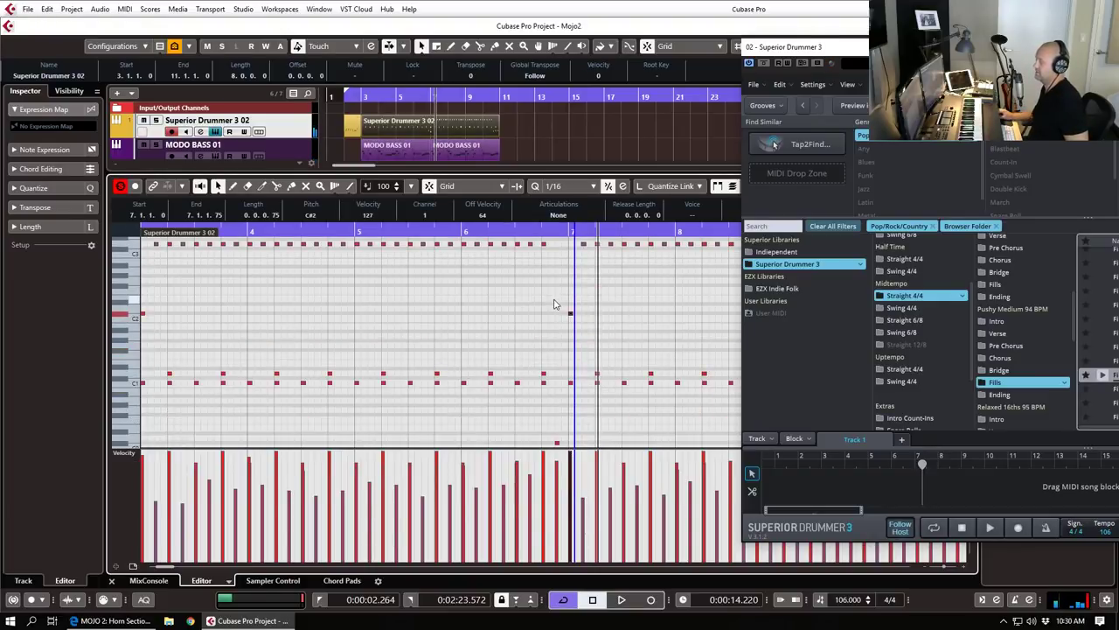
Step: Add sixteenth drum notes D1 at 6.4.3 and D#1 at 6.4.4, play back from bar 6, and close the editor
left_click(559, 373, "alt")
left_click(565, 369, "alt")
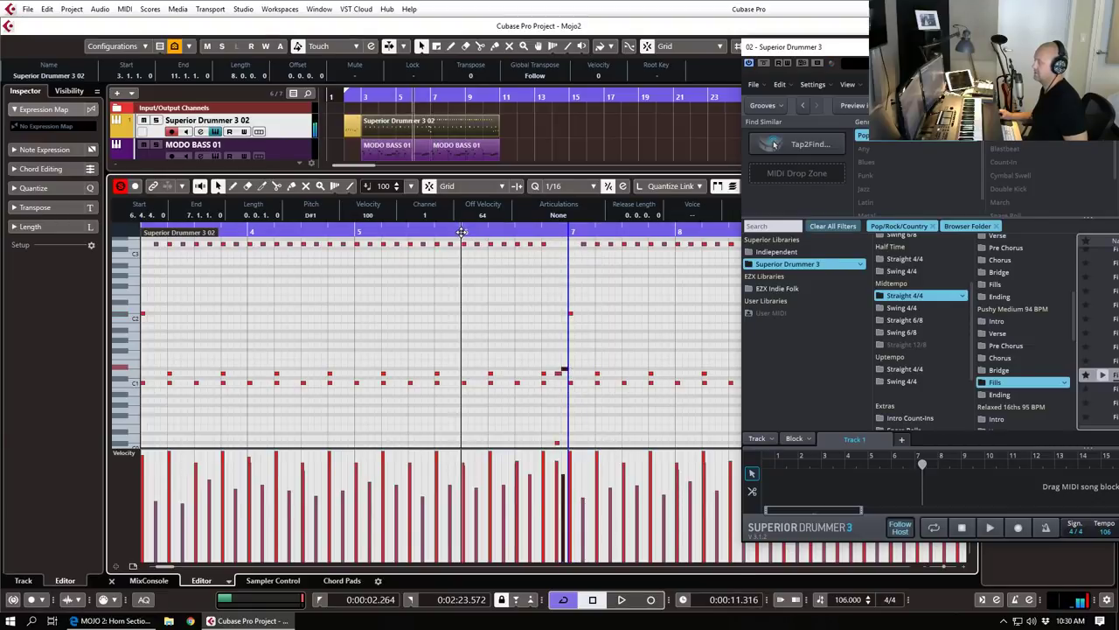
key("space")
scroll(577, 306, "down", 2)
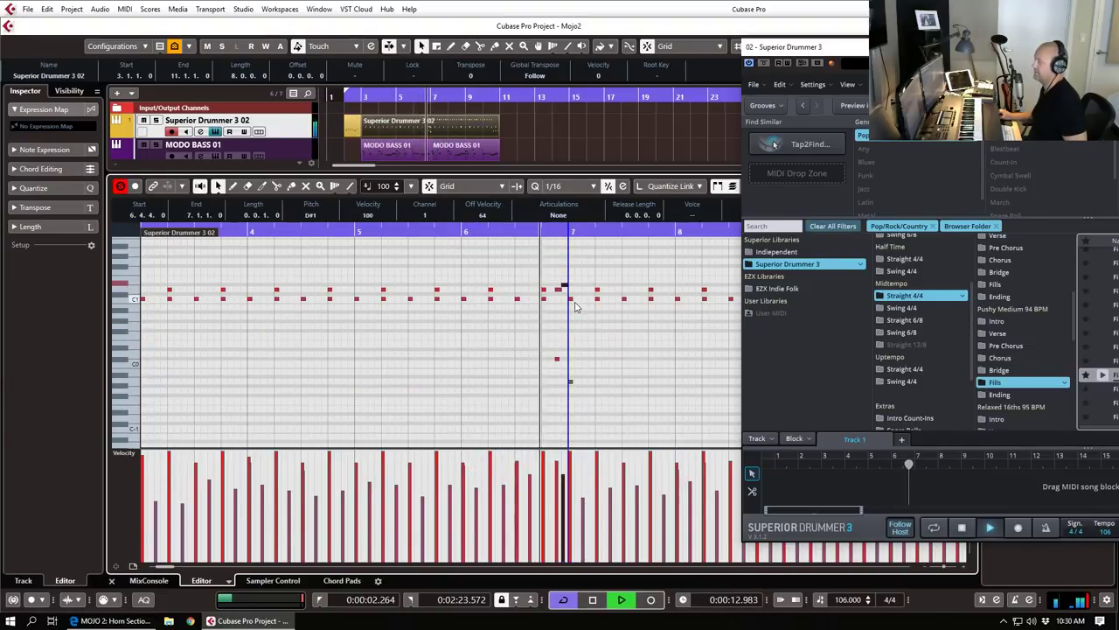
key("space")
key("ctrl+e")
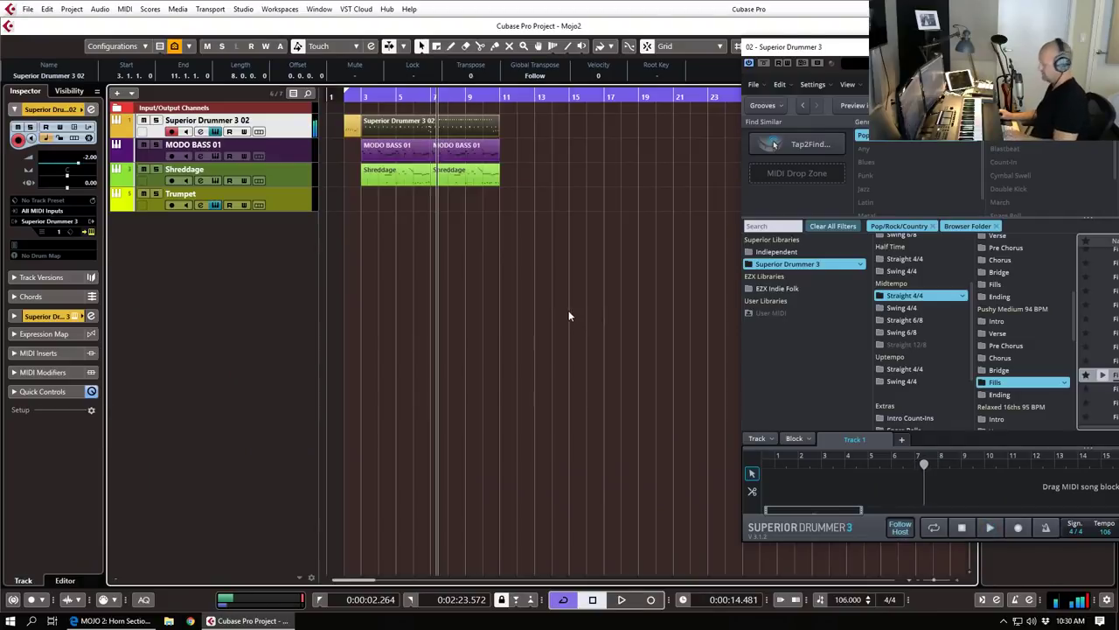
Step: Play the arrangement from the left locator, select the Trumpet track, and close the Superior Drummer window
key("Home")
key("space")
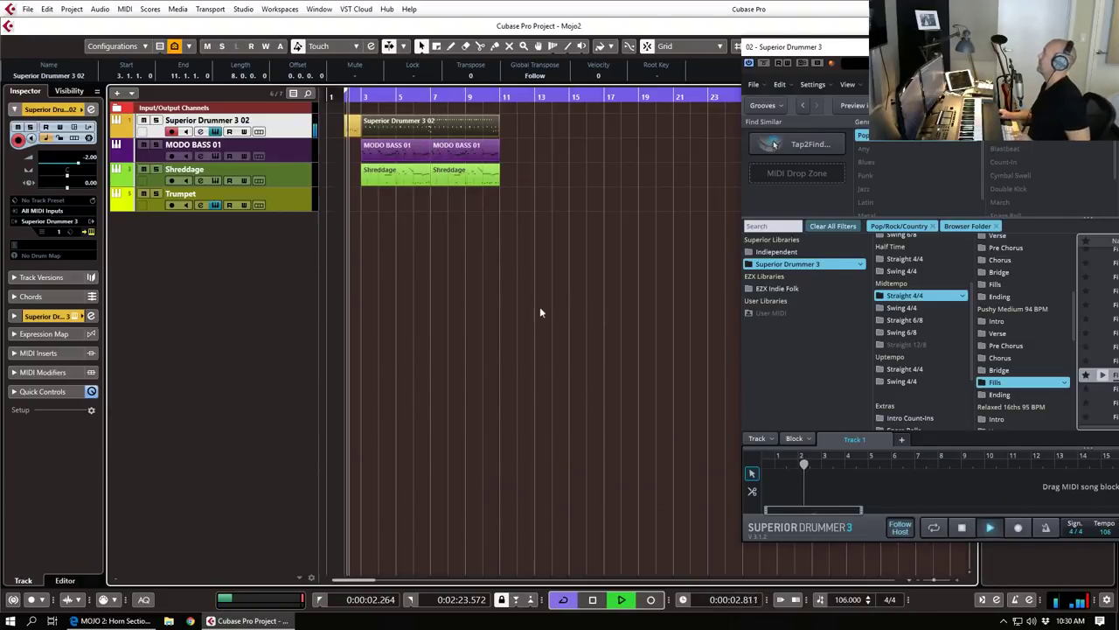
left_click(294, 203)
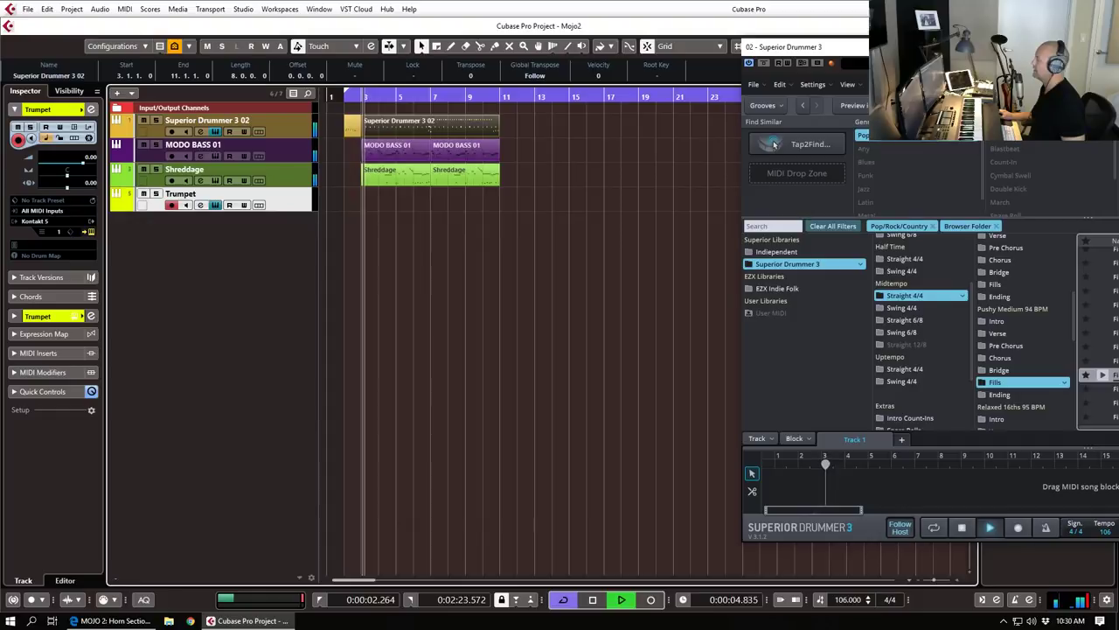
left_click(857, 48)
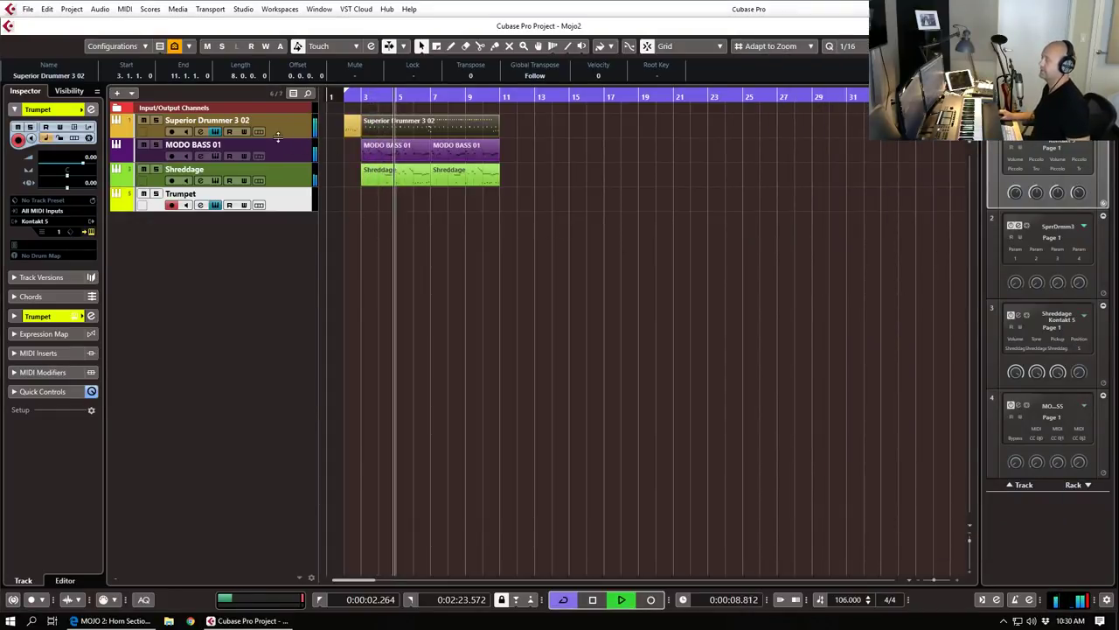
Step: Set the MODO BASS 01 track delay to -20 and listen to the arrangement through bar 10
left_click(303, 155)
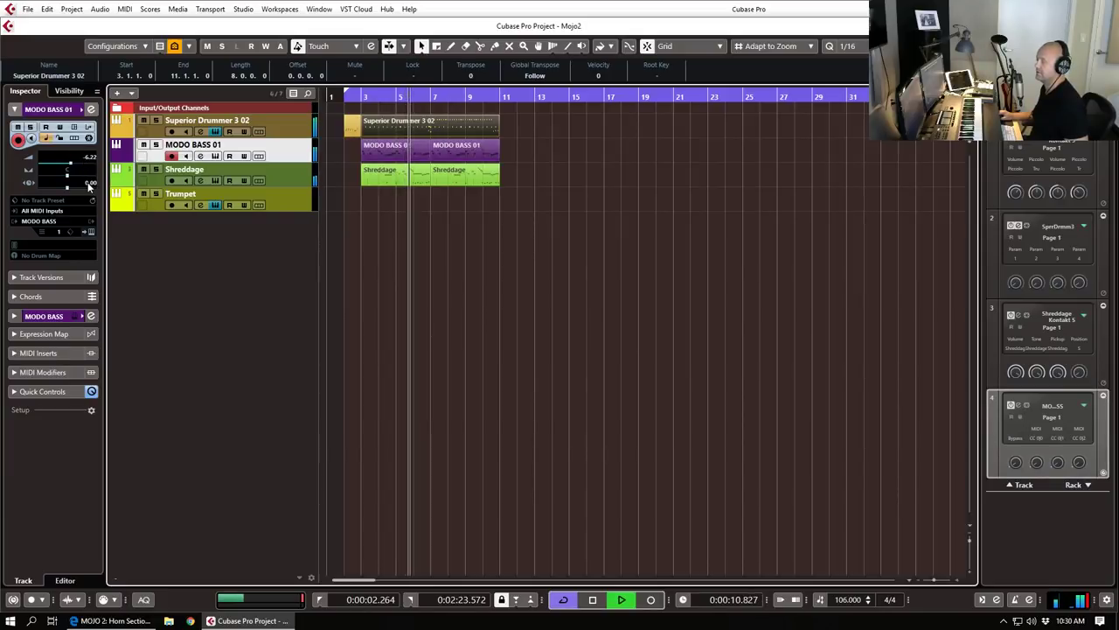
type("-20")
key("Return")
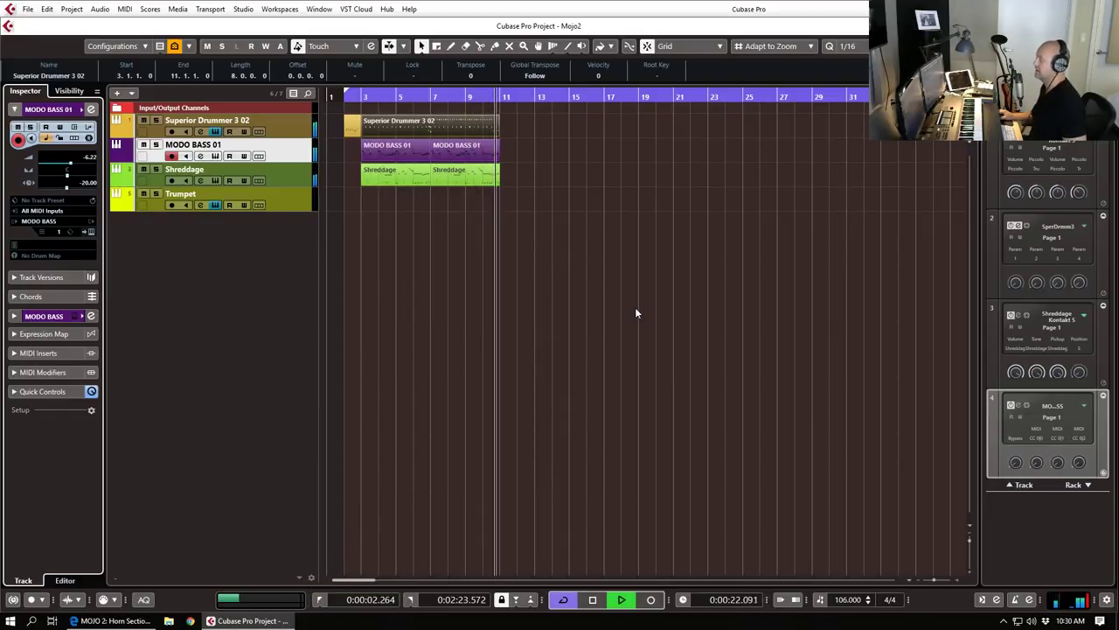
key("space")
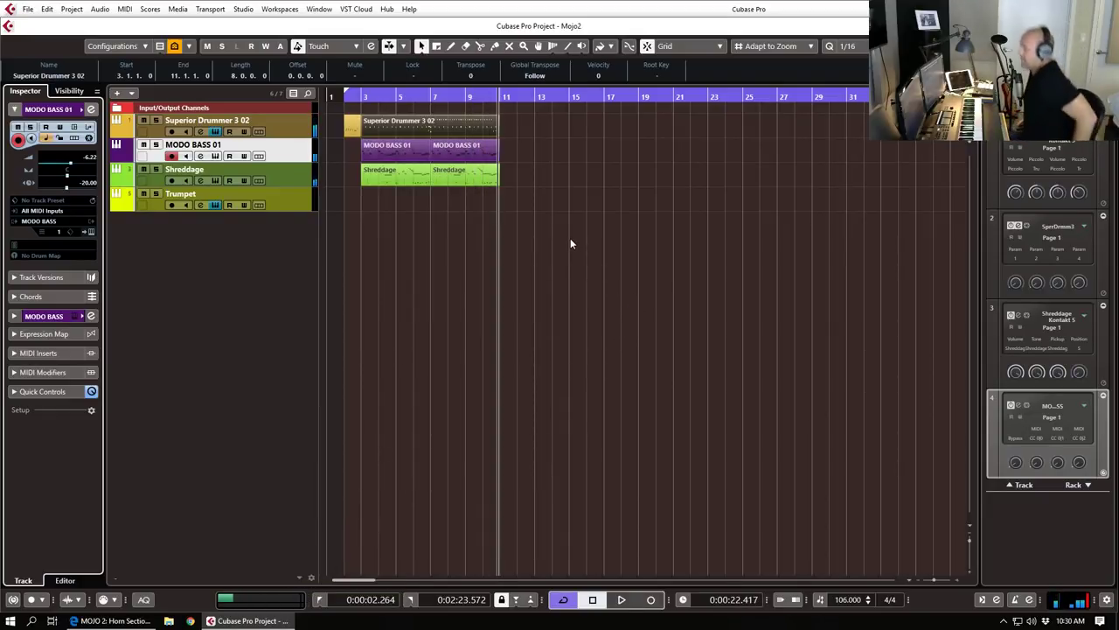
Step: Open the second Shreddage part, starting at bar 7, in the Key Editor
left_click(479, 153)
left_click(481, 177)
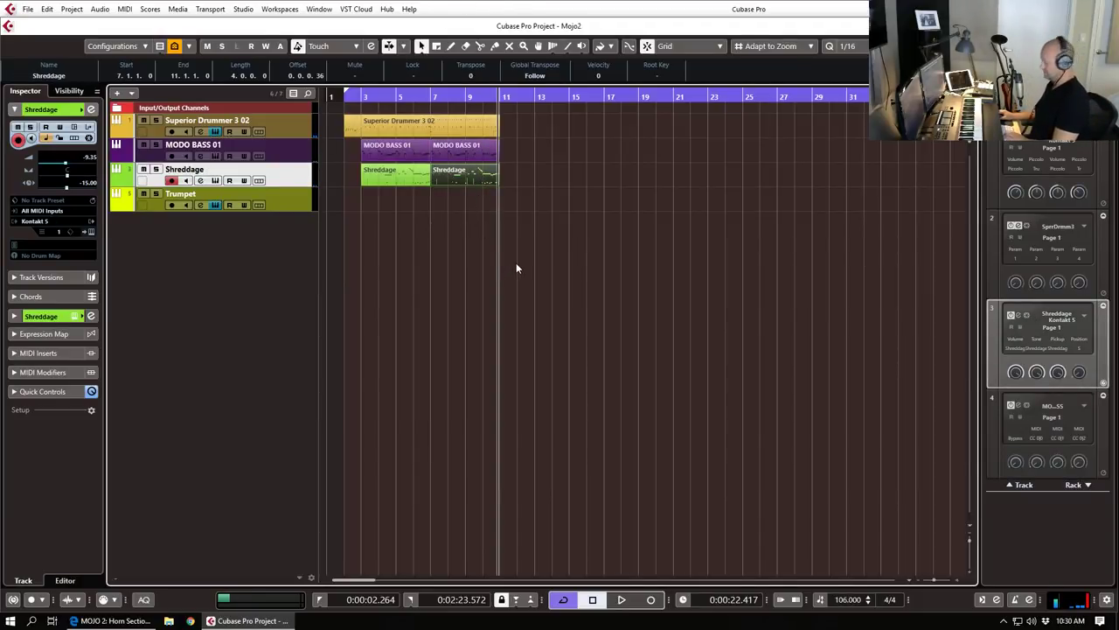
key("Return")
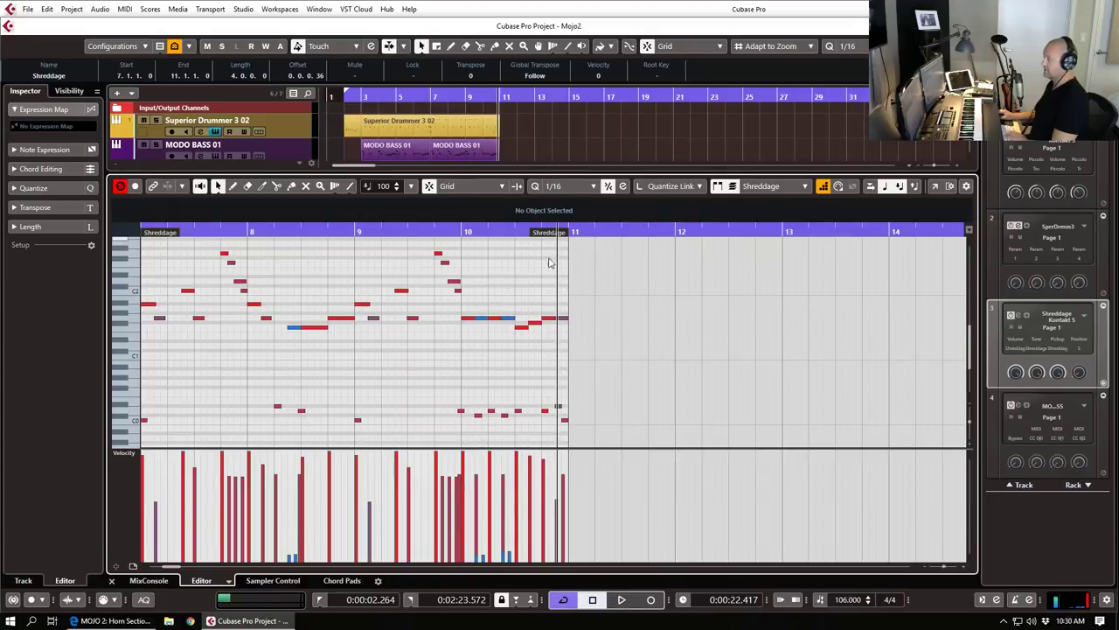
Step: Lower the Shreddage note at 10.3.3 to F1 and listen to bar 10
left_click(535, 321)
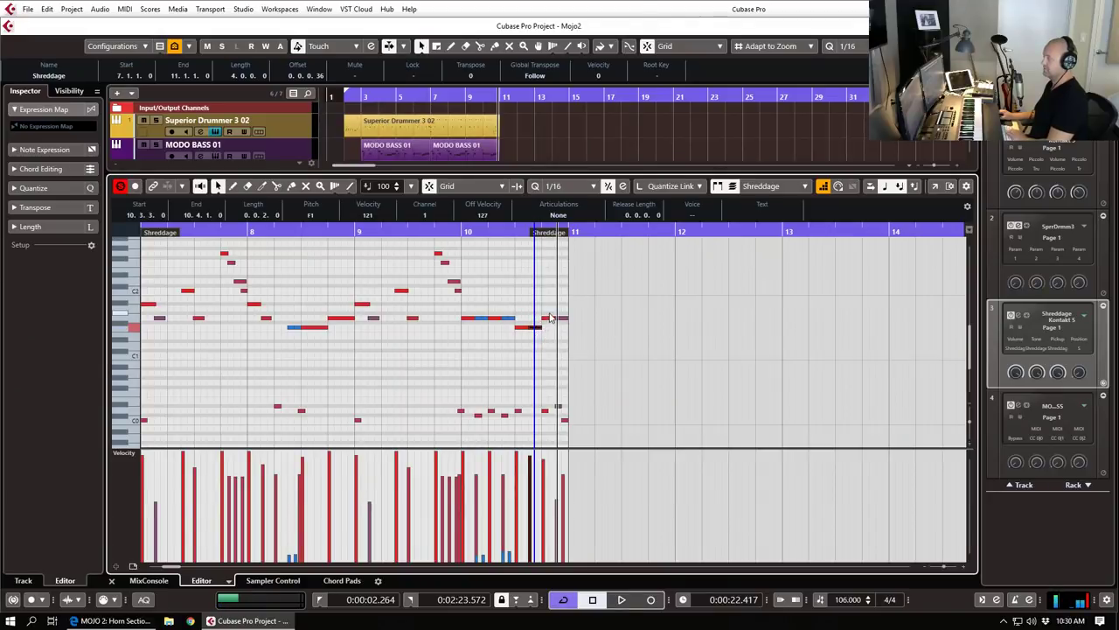
key("space")
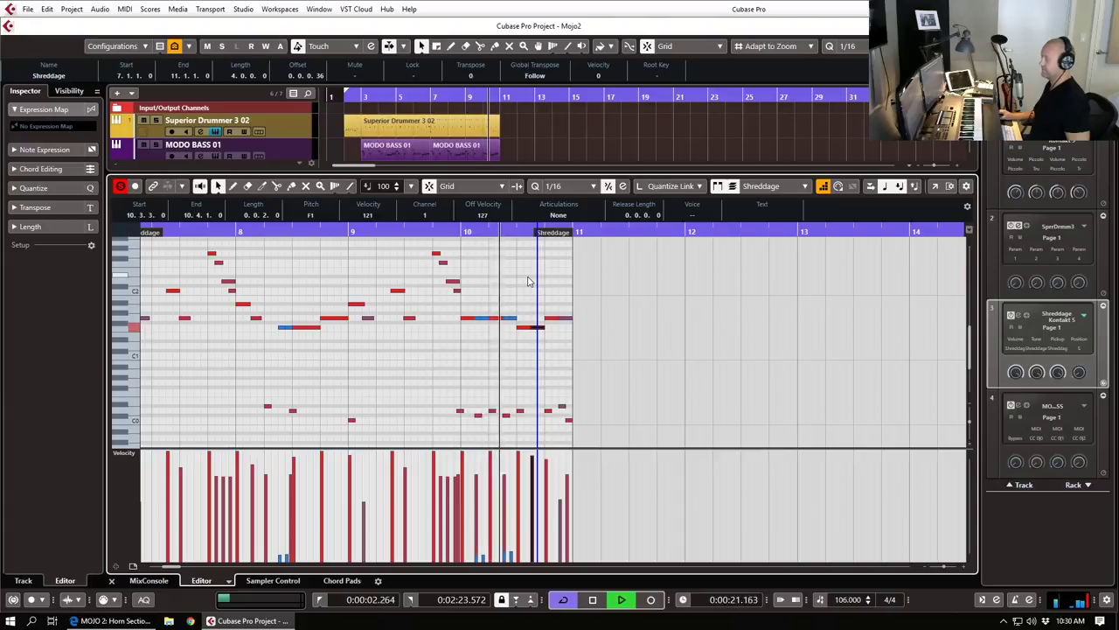
key("space")
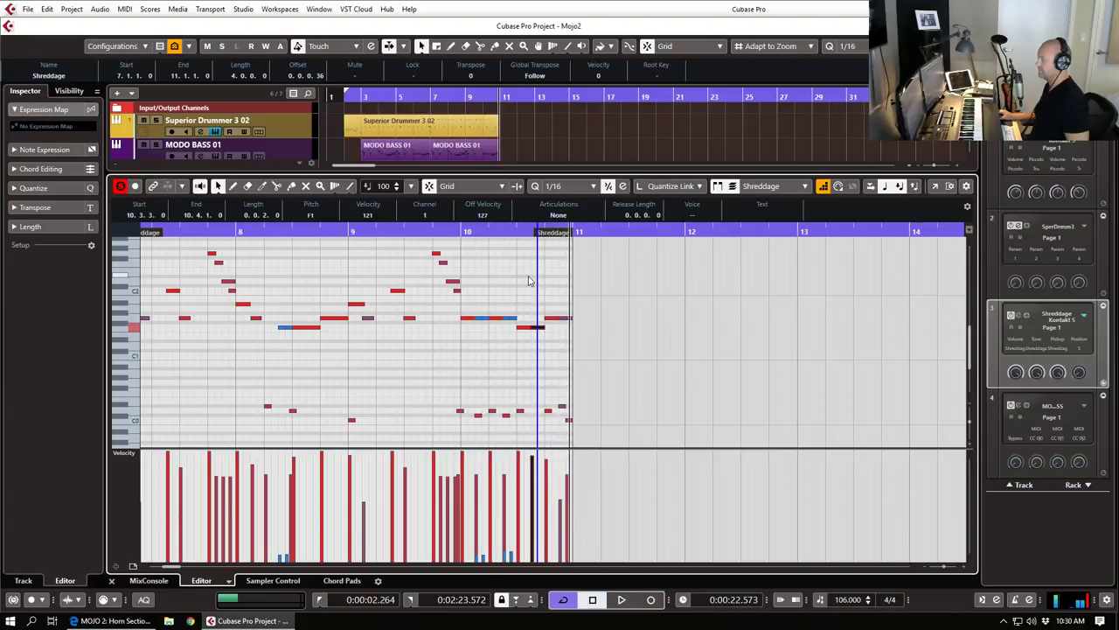
Step: Delete the last note in bar 10 of the Shreddage part and open the second MODO BASS 01 part in the Key Editor
left_click(570, 321)
left_click(565, 320)
key("Delete")
left_click_drag(557, 319, 574, 326)
key("Return")
left_click(479, 155)
key("Return")
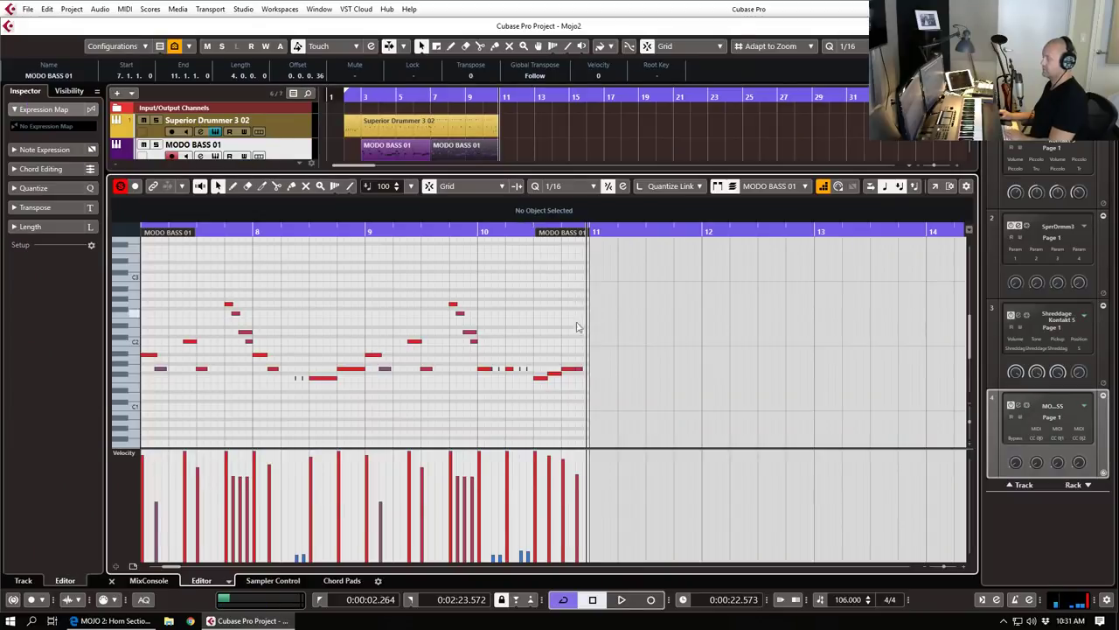
Step: Lower the MODO BASS 01 note at 10.3.3 to F1, listen from bar 10, and close the editor
left_click_drag(555, 374, 556, 378)
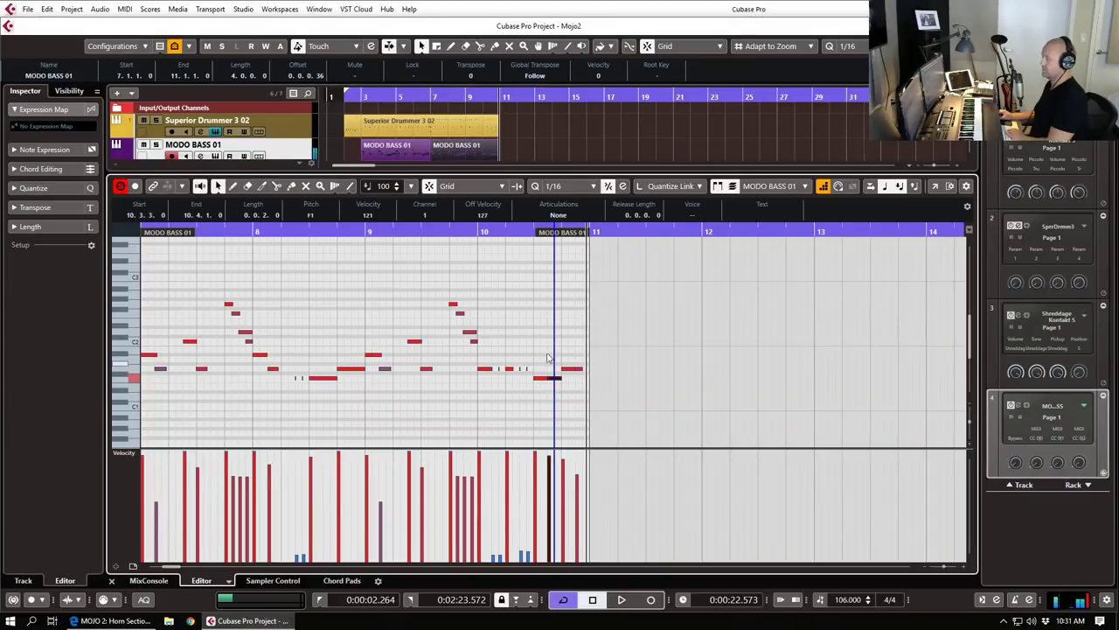
left_click(477, 233)
key("space")
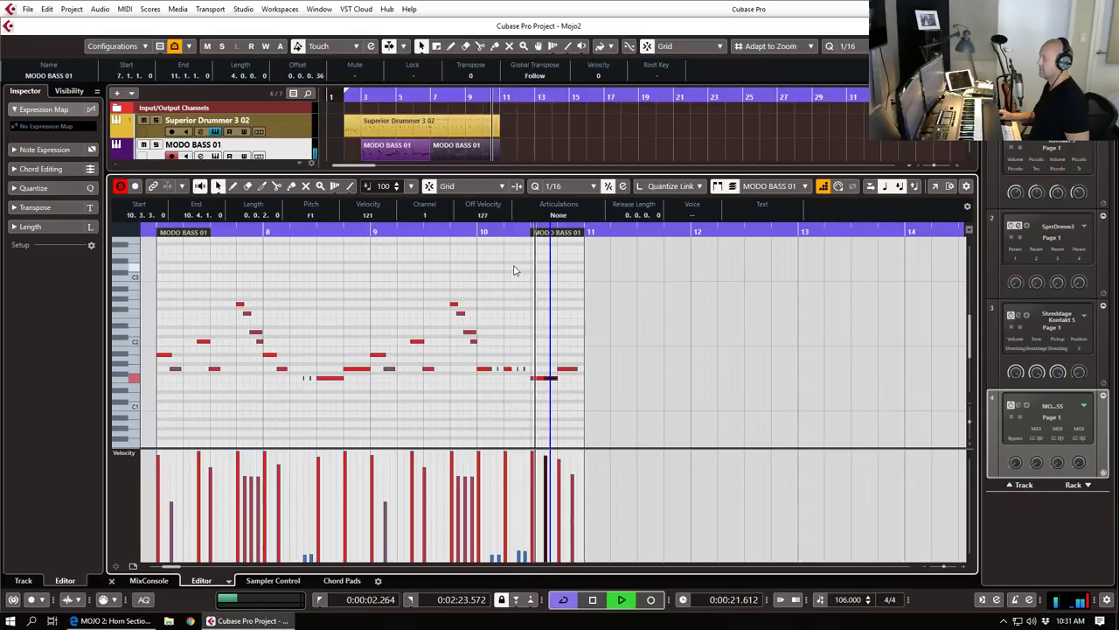
key("space")
left_click(572, 369)
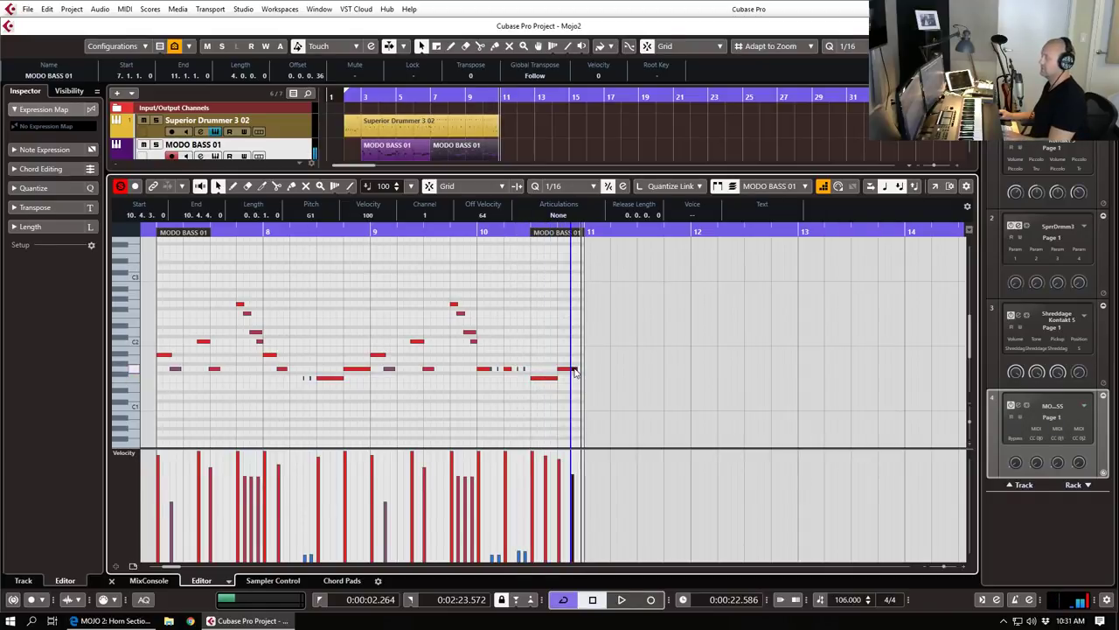
key("ctrl+e")
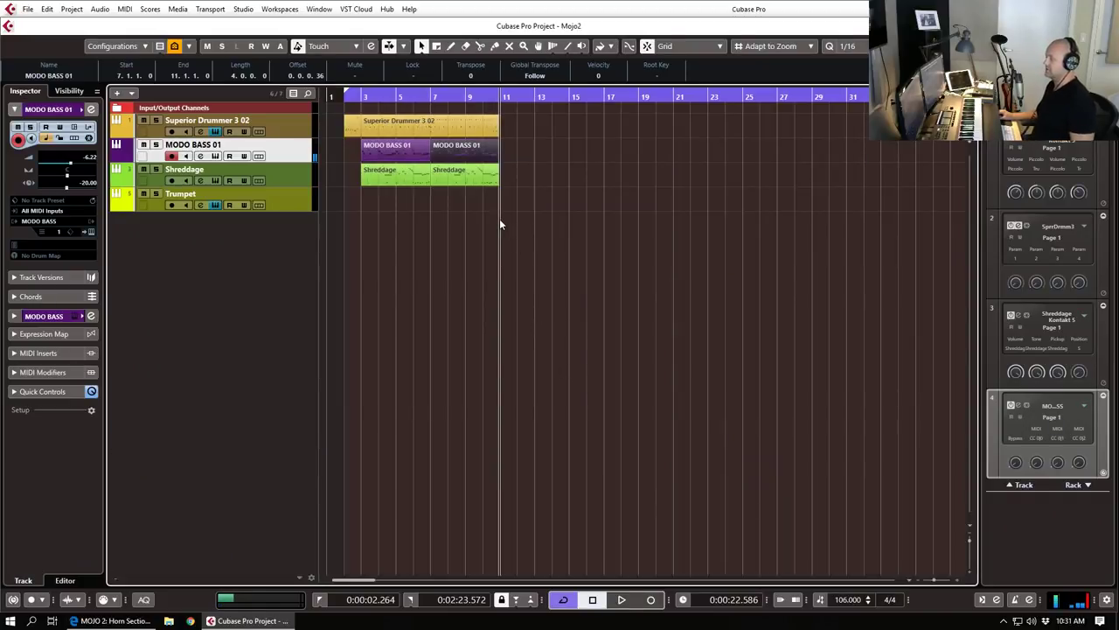
Step: Play the arrangement from the left locator into bar 8 to check the corrected riff
key("Left")
key("KP_1")
key("space")
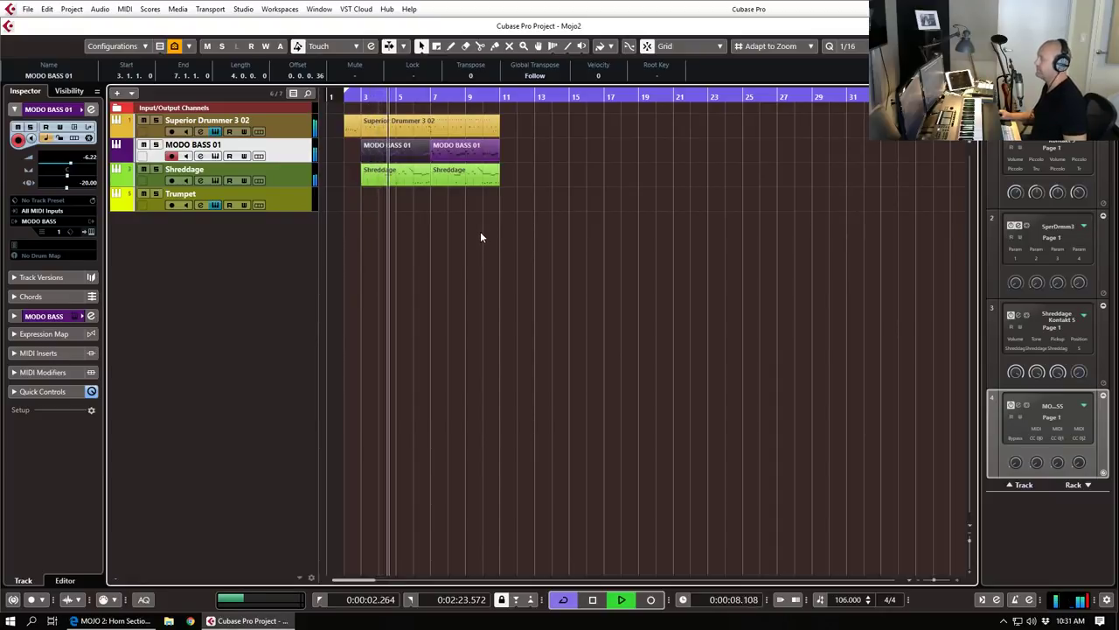
key("g")
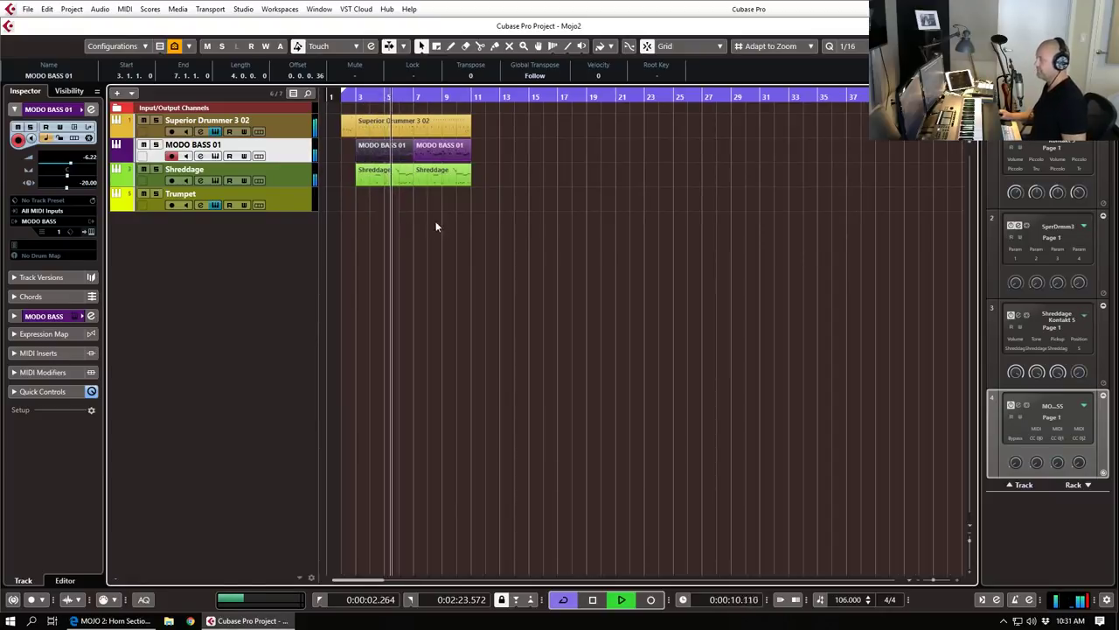
key("h")
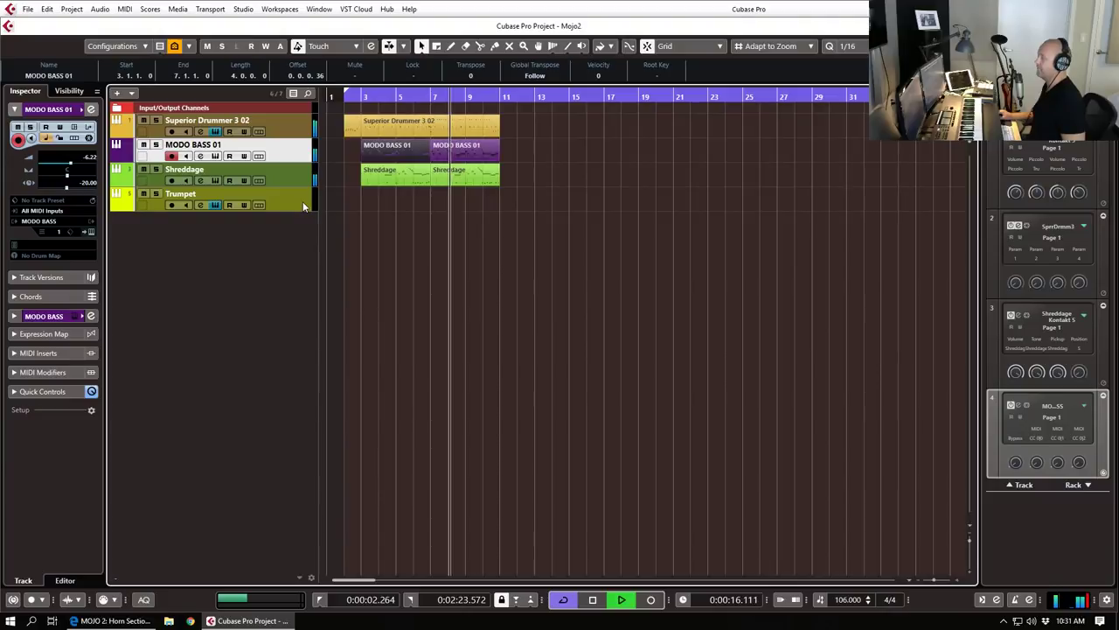
key("space")
Step: Select the Trumpet track and check the MOJO 2 mixer settings in its Kontakt window
left_click(302, 201)
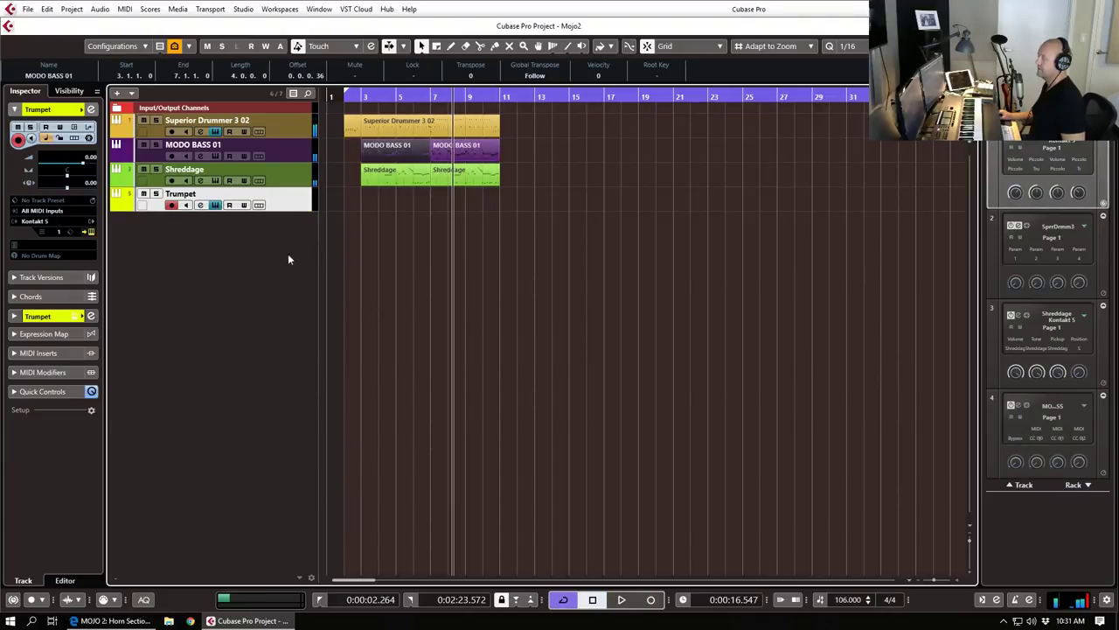
left_click(92, 233)
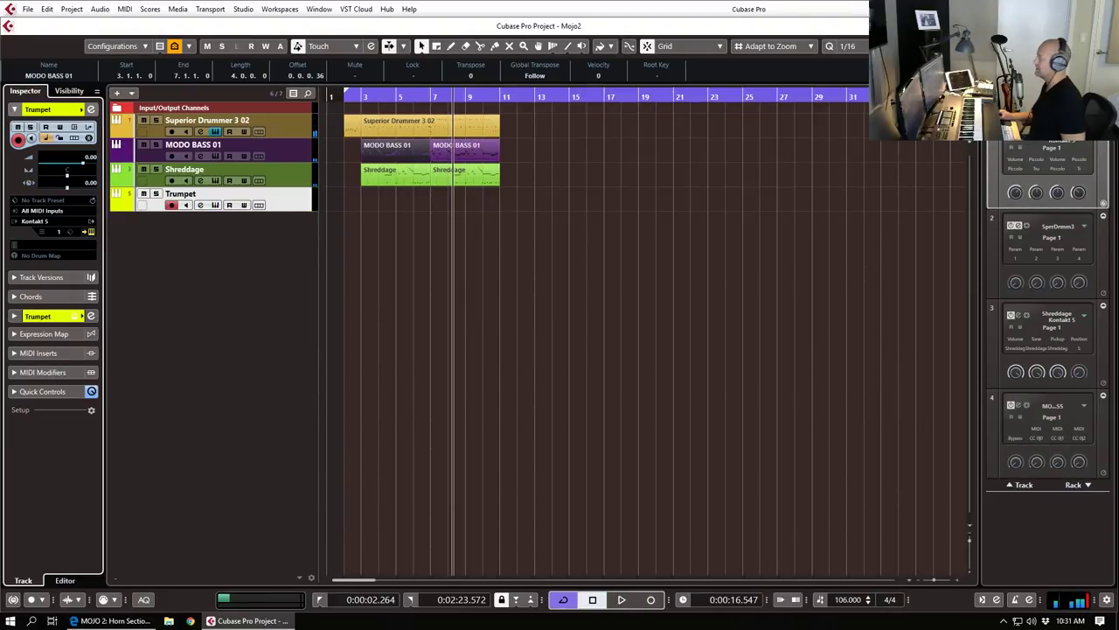
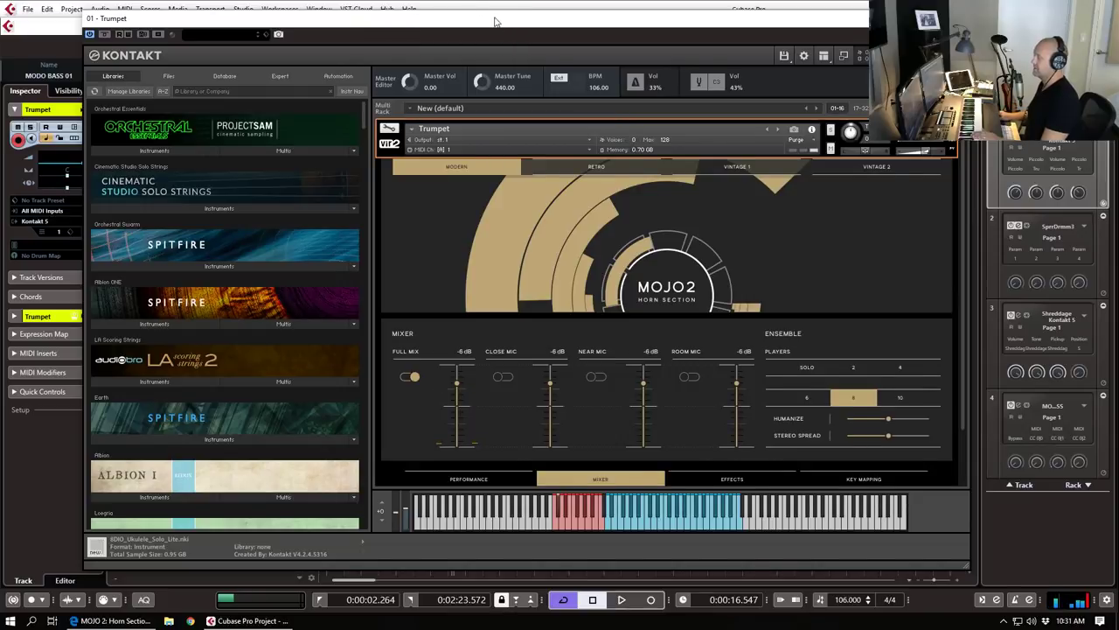
left_click(958, 18)
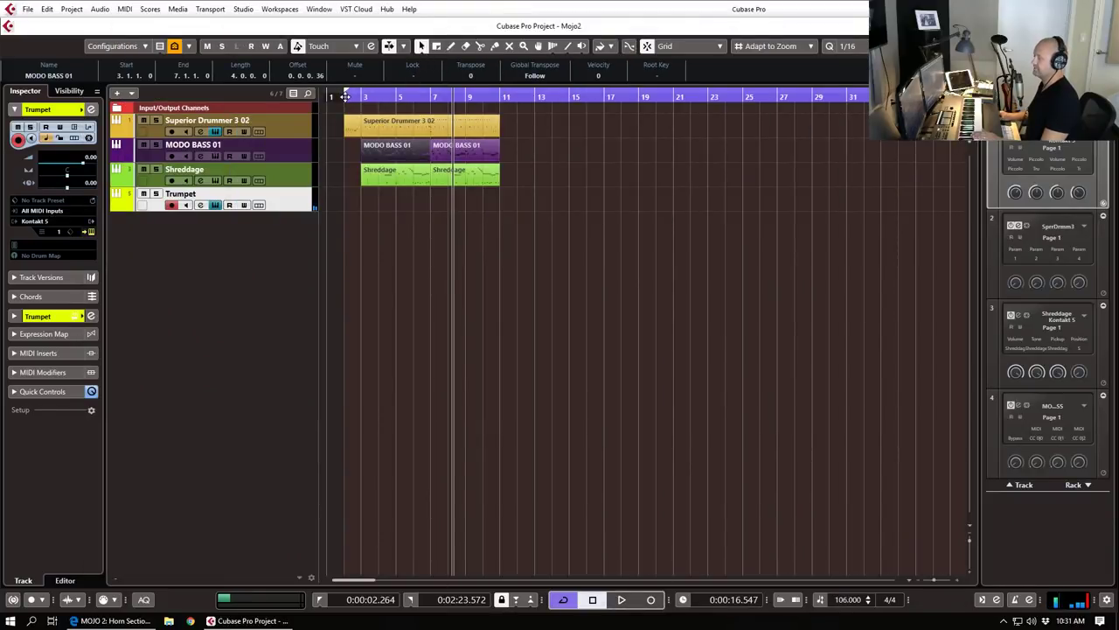
Step: Record a MIDI take of horn hits on the Trumpet track starting at bar 2
left_click(343, 97)
key("KP_Multiply")
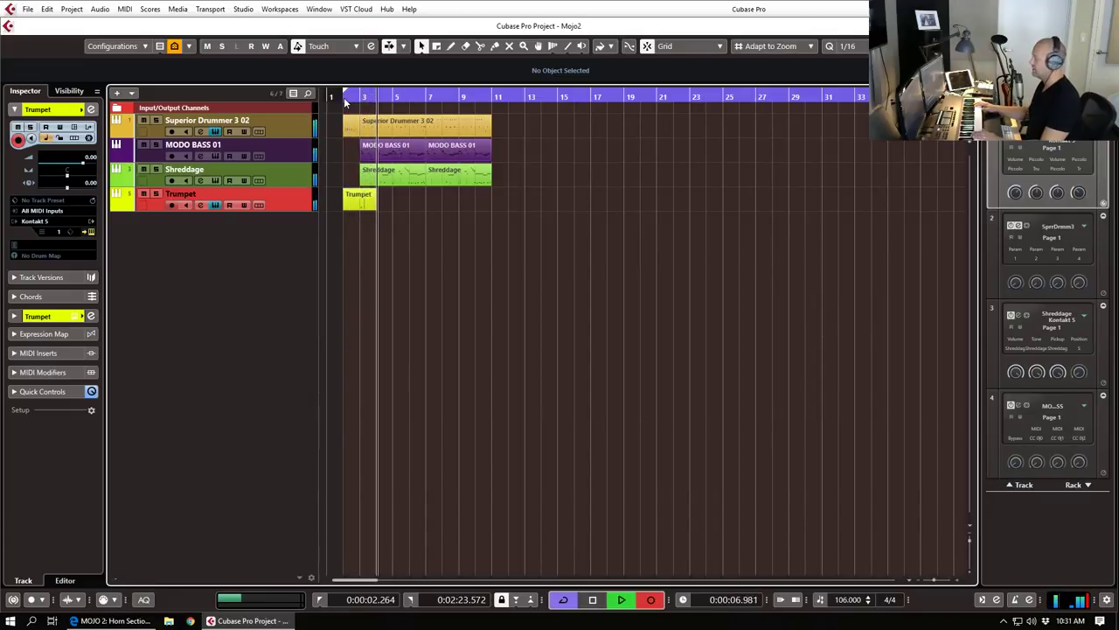
key("space")
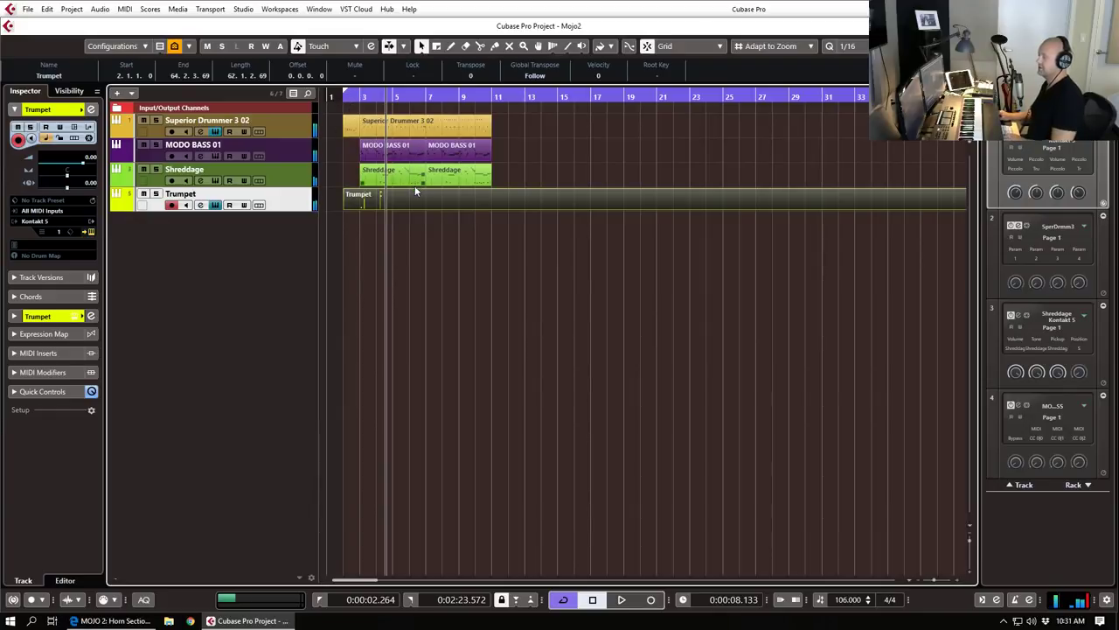
Step: Turn off cycle playback, split the Trumpet part at bar 5, and delete the empty remainder
left_click(564, 94)
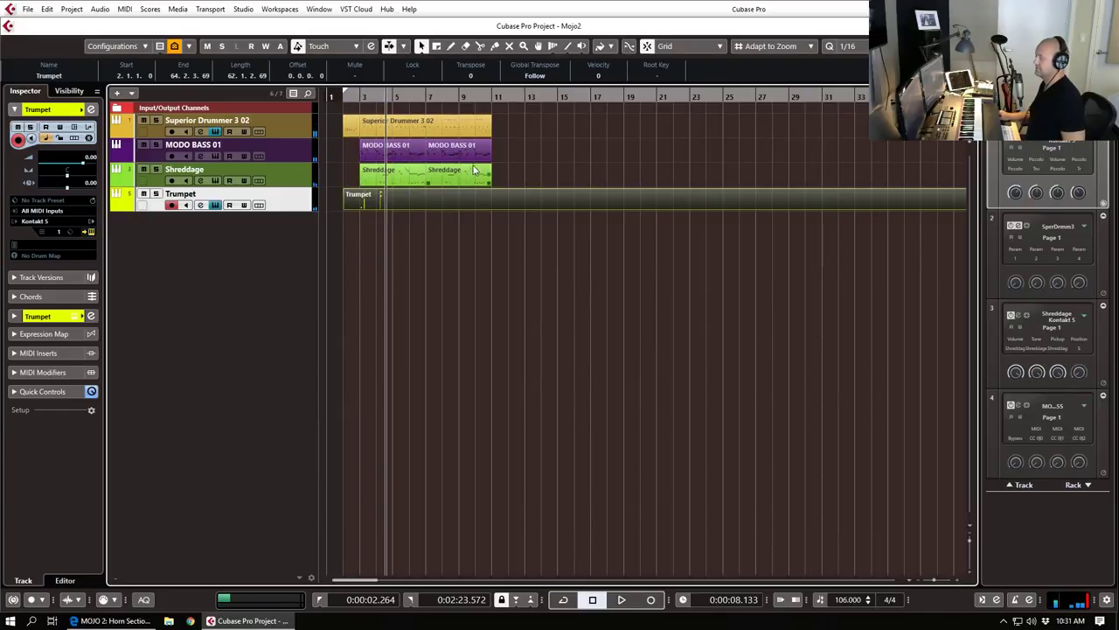
left_click(400, 200, "alt")
key("Delete")
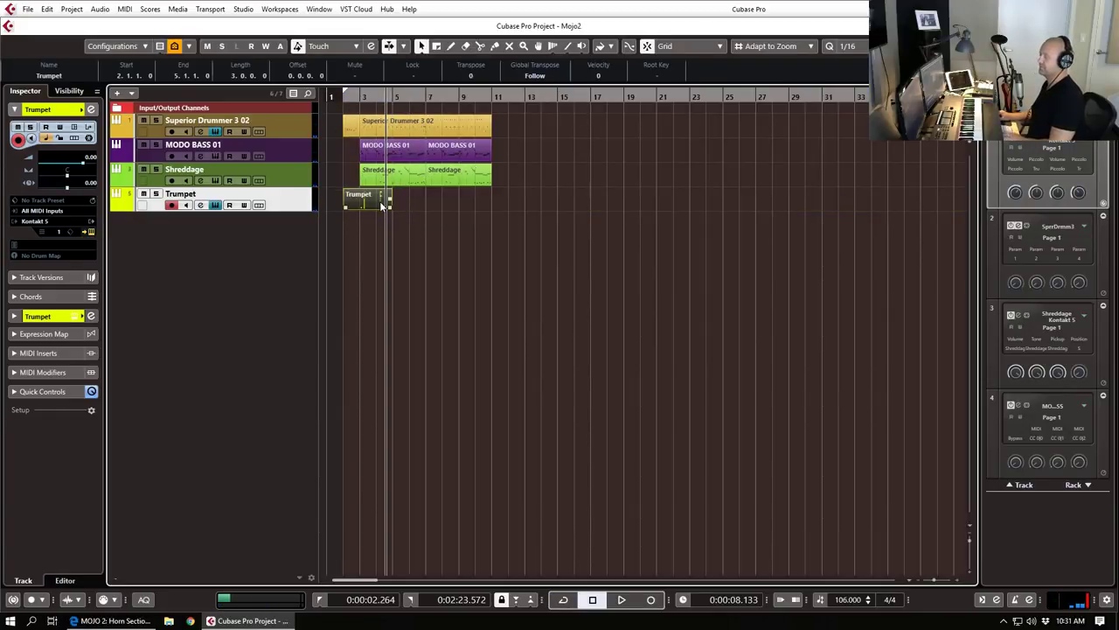
double_click(370, 203)
key("Return")
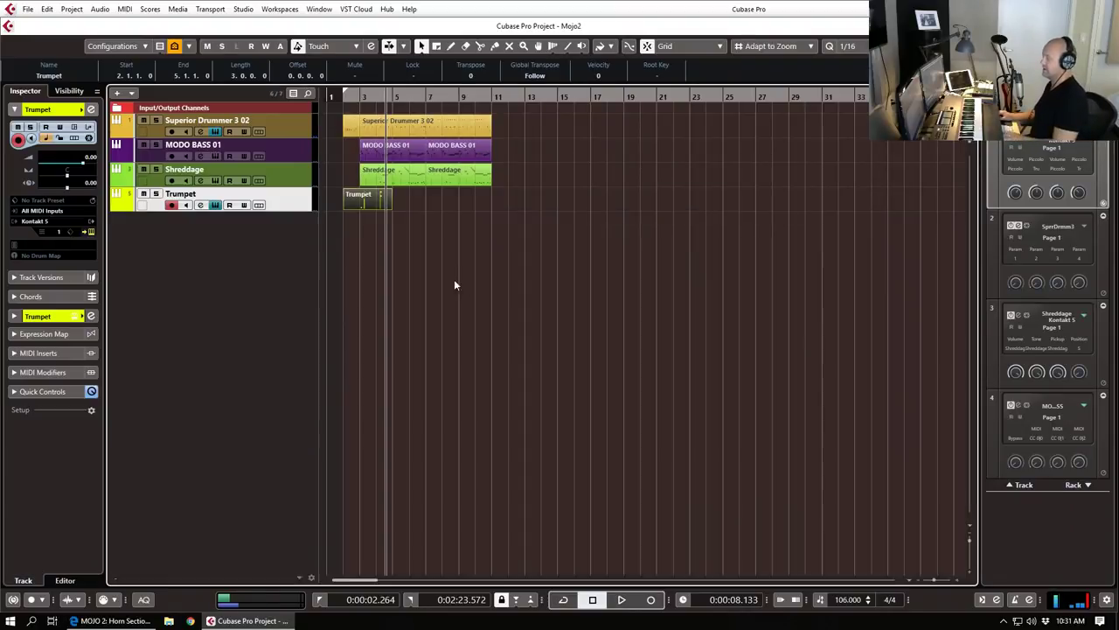
Step: Open the Trumpet track's volume value for editing, and play the Trumpet part in the Key Editor from just before bar 3
left_click(80, 161)
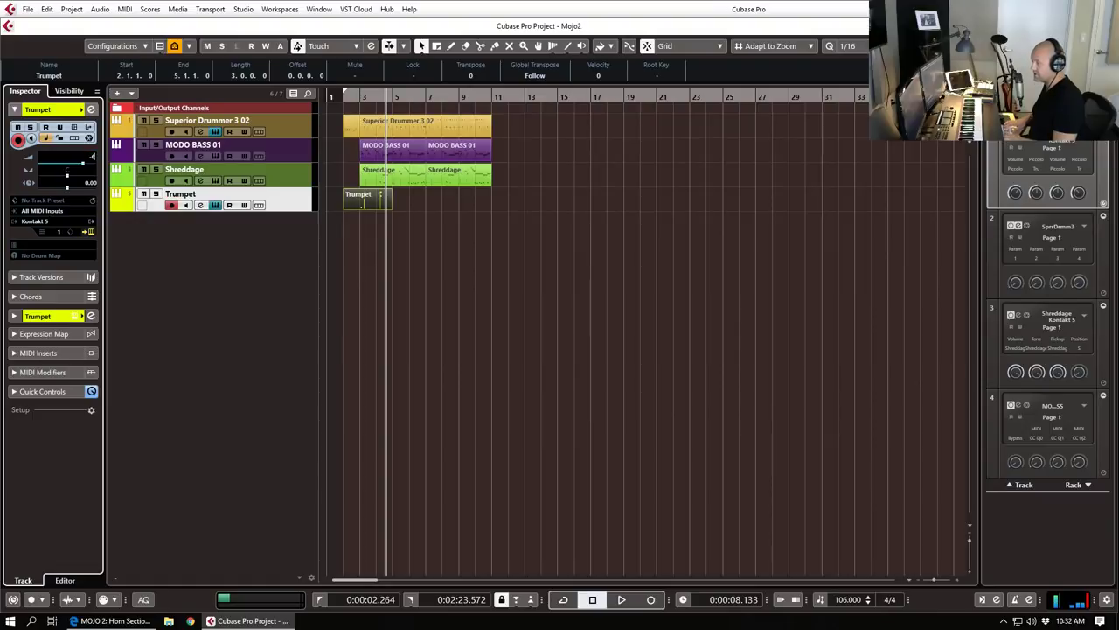
double_click(374, 199)
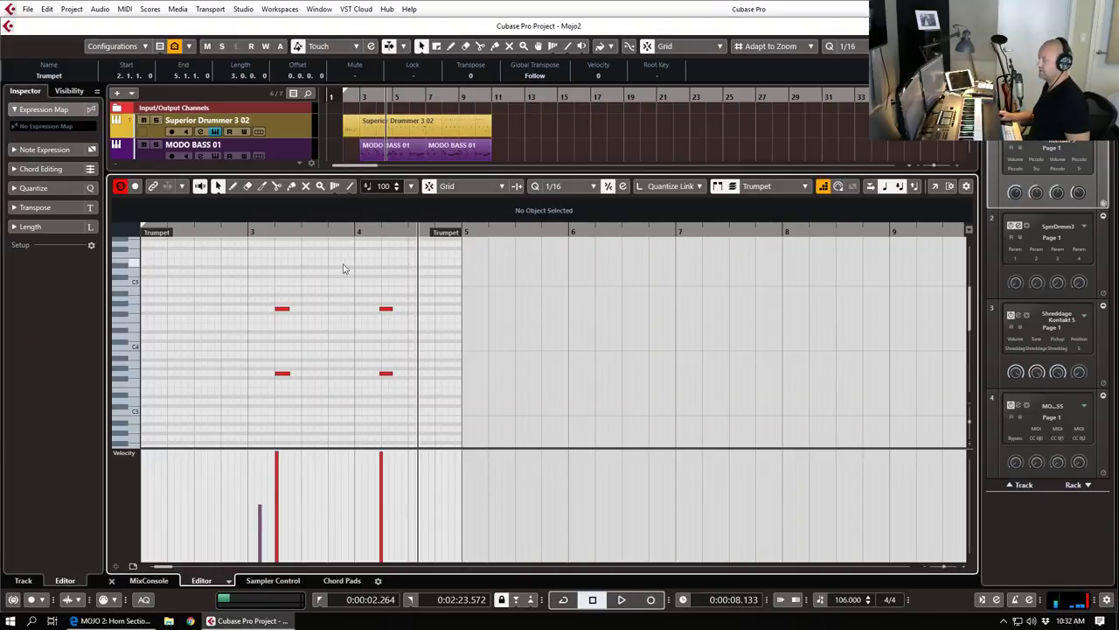
left_click(229, 235)
key("space")
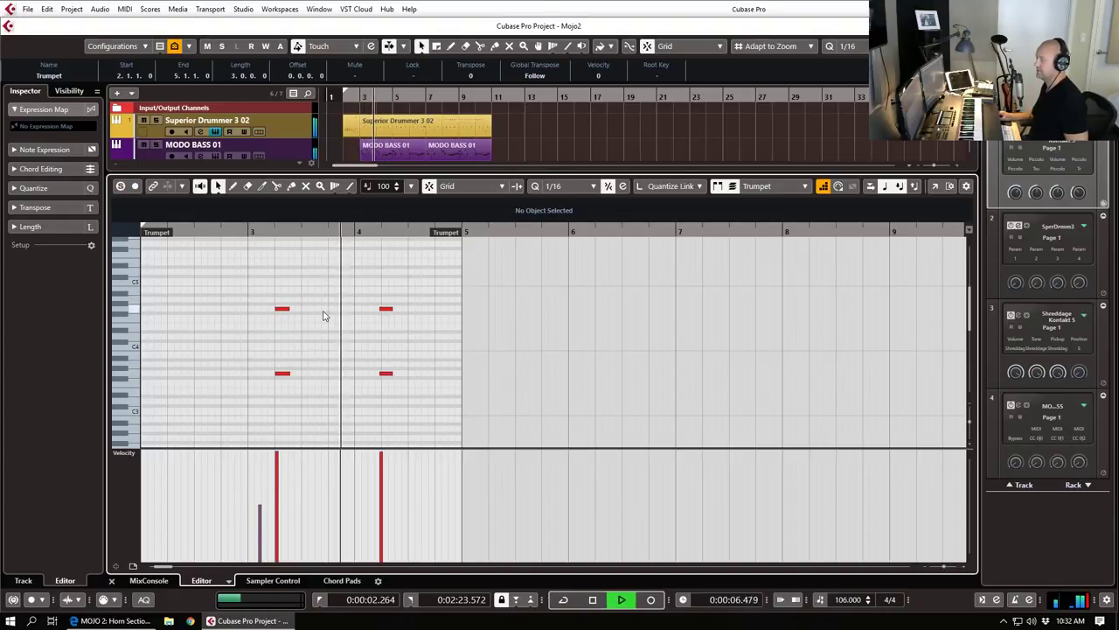
key("space")
Step: Select the first Trumpet octave, G3 and G4, move it to 3.3.1, and play it back
left_click_drag(260, 283, 296, 385)
left_click_drag(282, 315, 306, 310)
key("space")
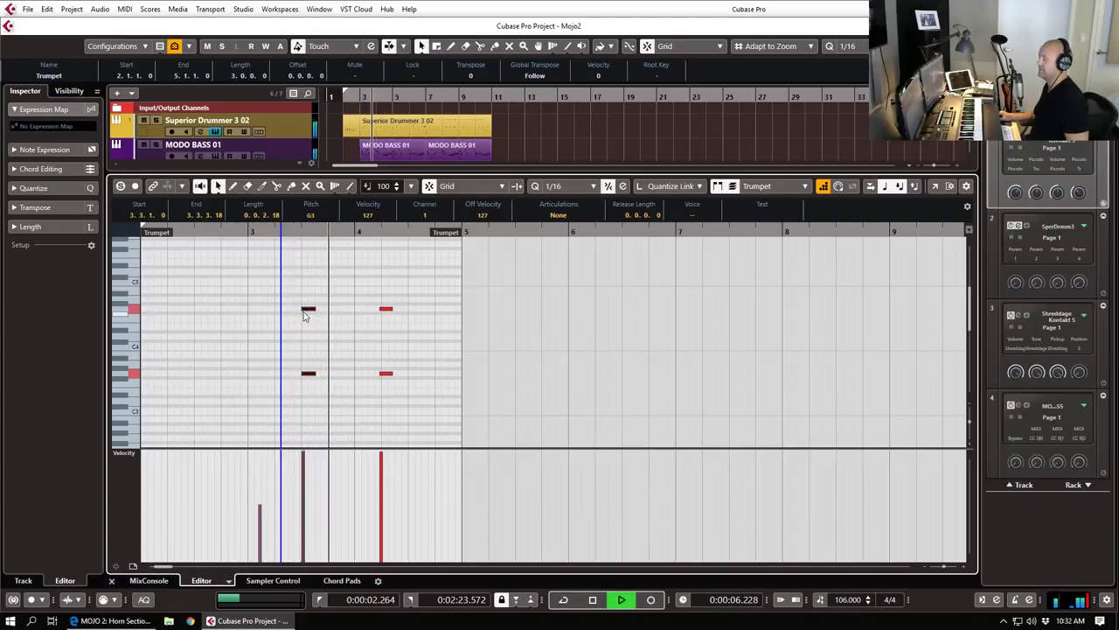
key("space")
Step: Move the selected Trumpet octave to 3.4.1 and play back from just before bar 3
left_click_drag(308, 313, 335, 315)
key("h")
key("h")
key("h")
key("h")
left_click(414, 232)
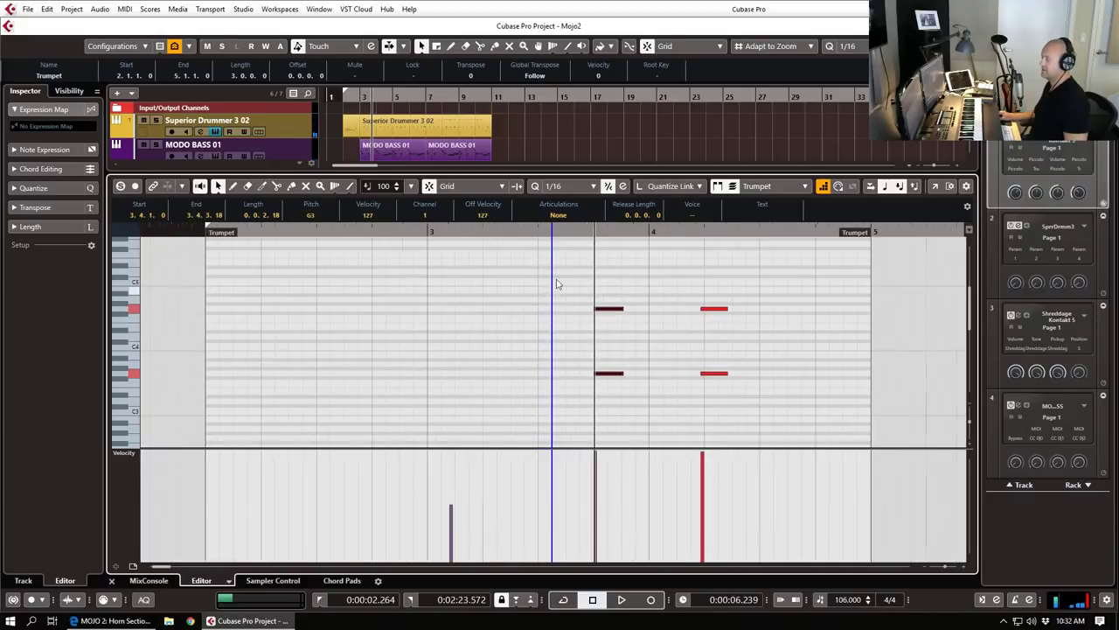
key("space")
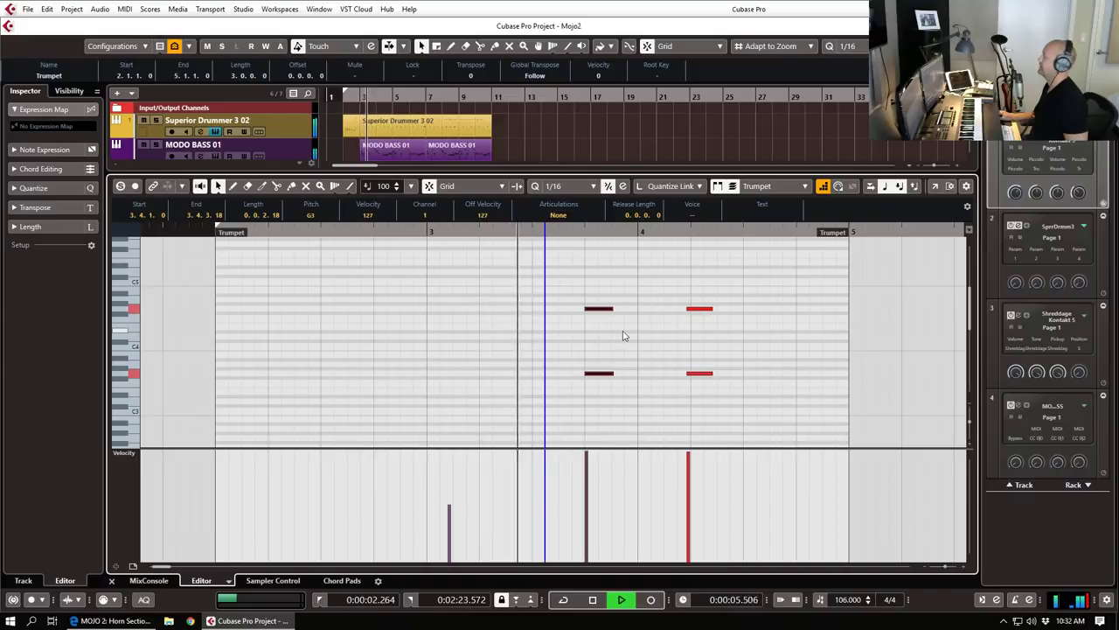
key("space")
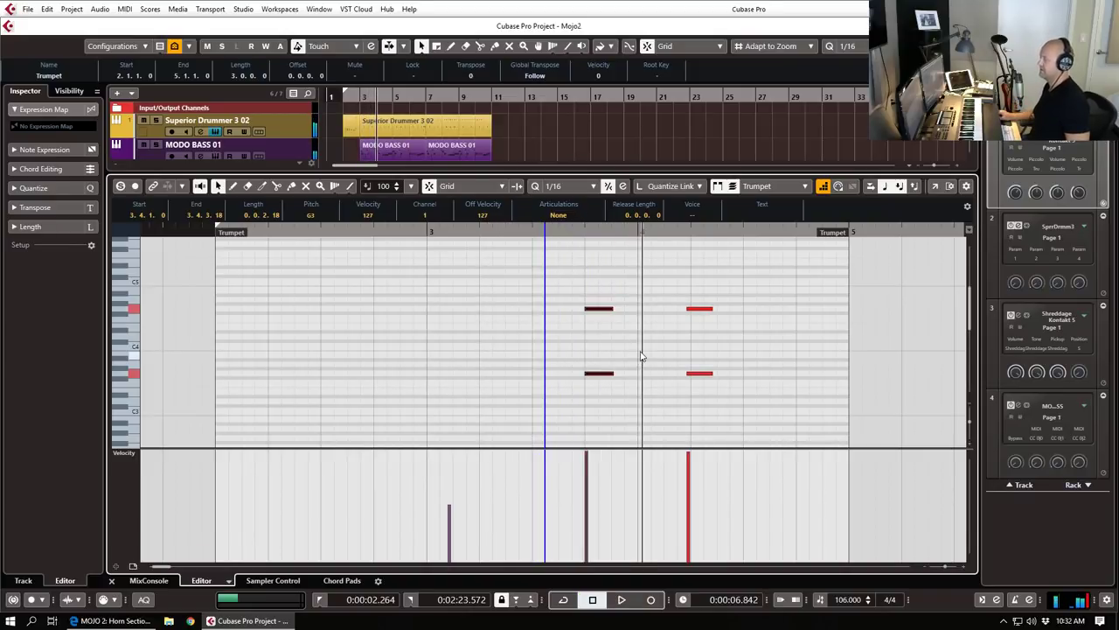
Step: Delete the stray low keyswitch note near the start of bar 3 in the Trumpet part
left_click(641, 356)
scroll(626, 364, "down", 5)
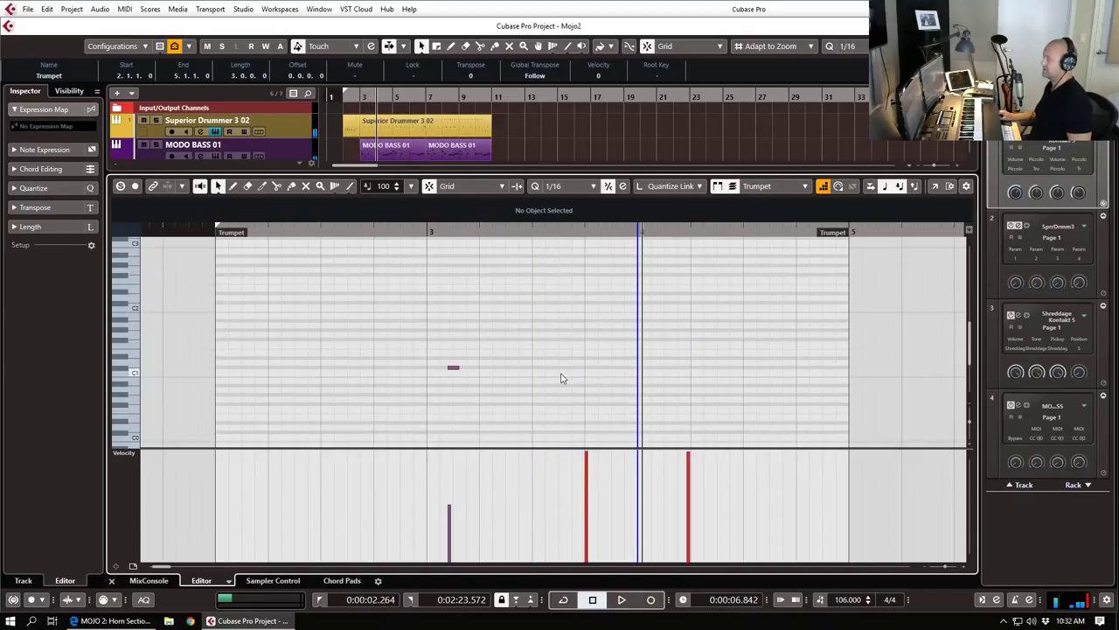
left_click_drag(492, 384, 440, 354)
key("Delete")
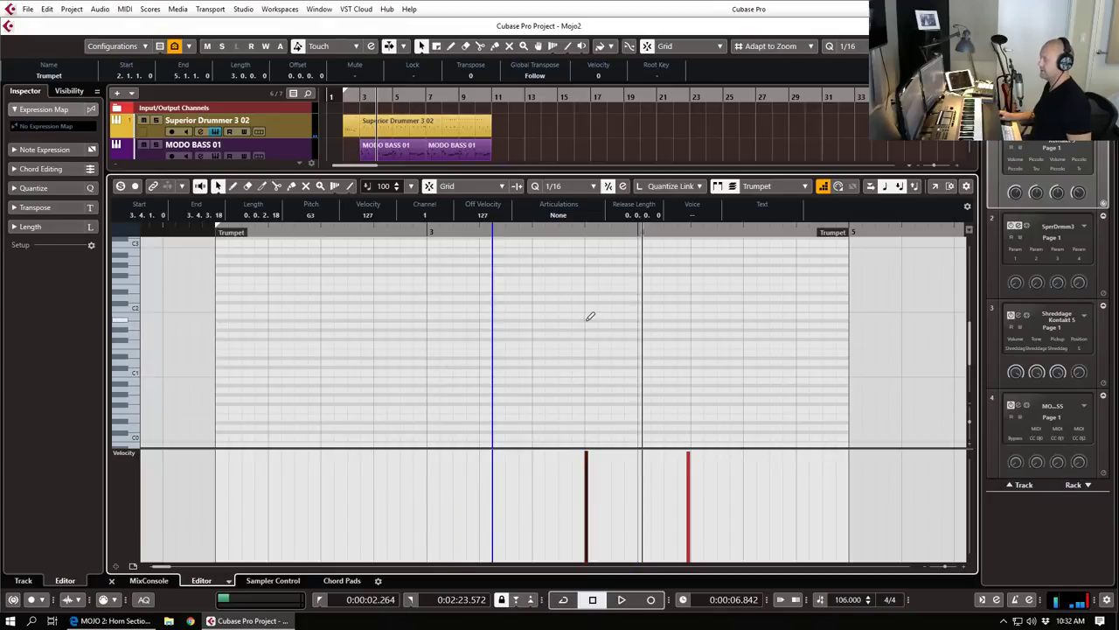
Step: Add a sixteenth keyswitch note on C2 at 3.3.4, and select the G3 note at 3.4.1
left_click(580, 314)
scroll(595, 308, "up", 4)
left_click(595, 291)
left_click(578, 400)
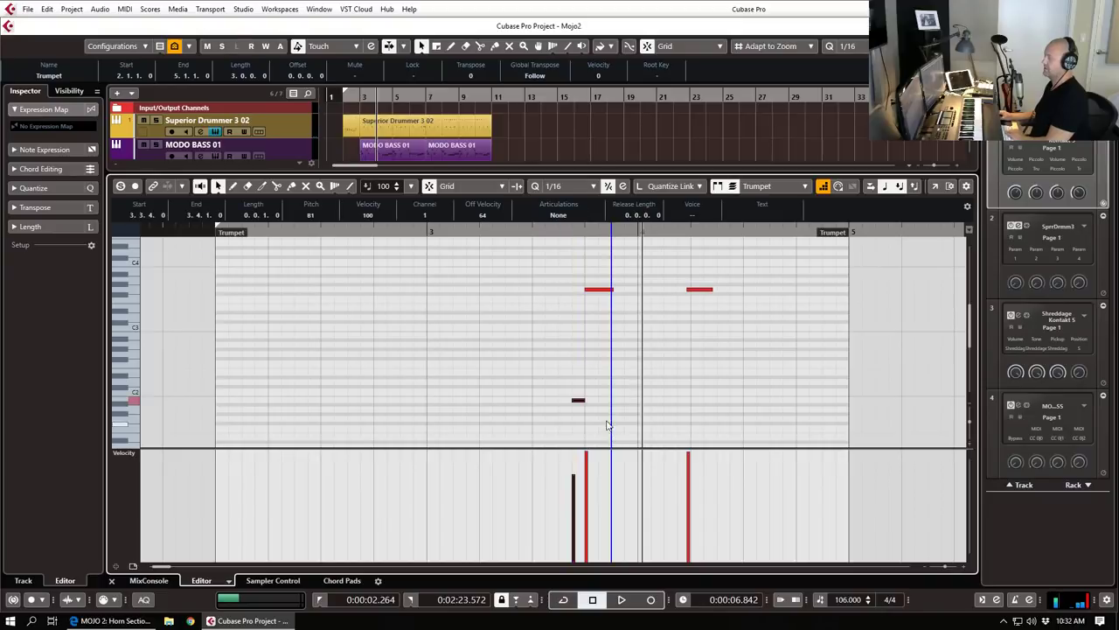
left_click(599, 291)
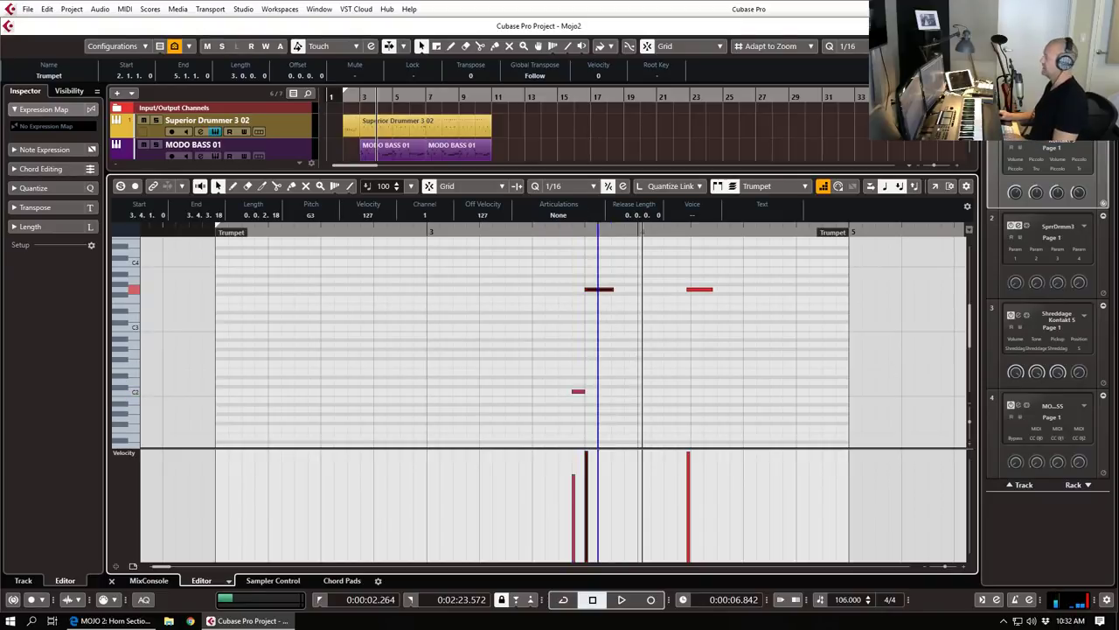
Step: Show the Falls articulation's performance settings in the Trumpet's Kontakt window, and play the Trumpet part from bar 3
left_click_drag(1118, 53, 444, 7)
left_click(564, 459)
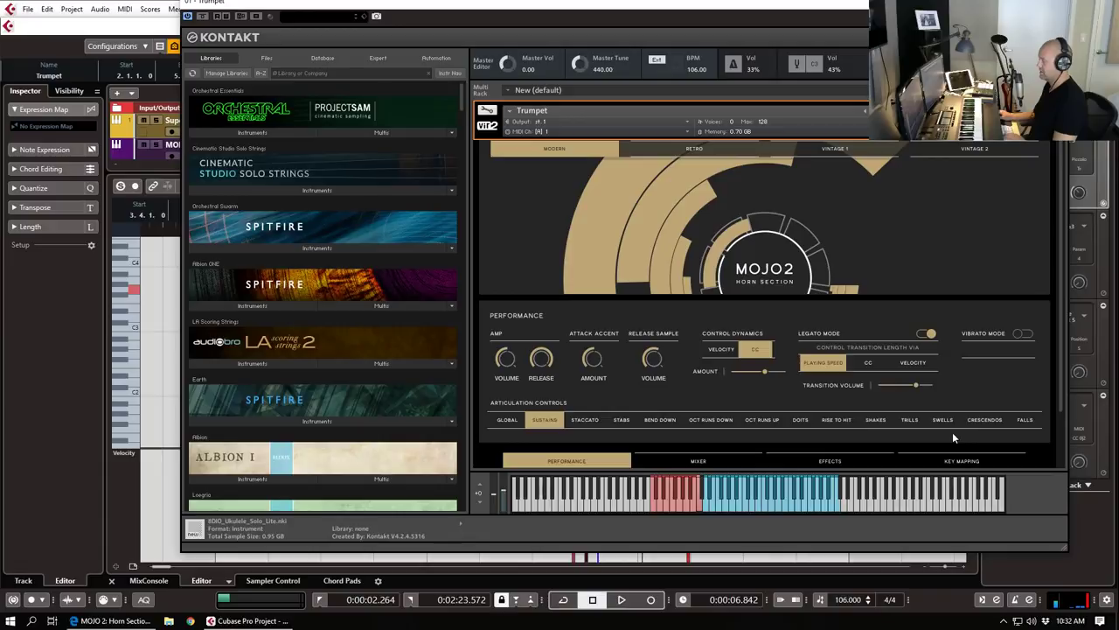
left_click(1024, 419)
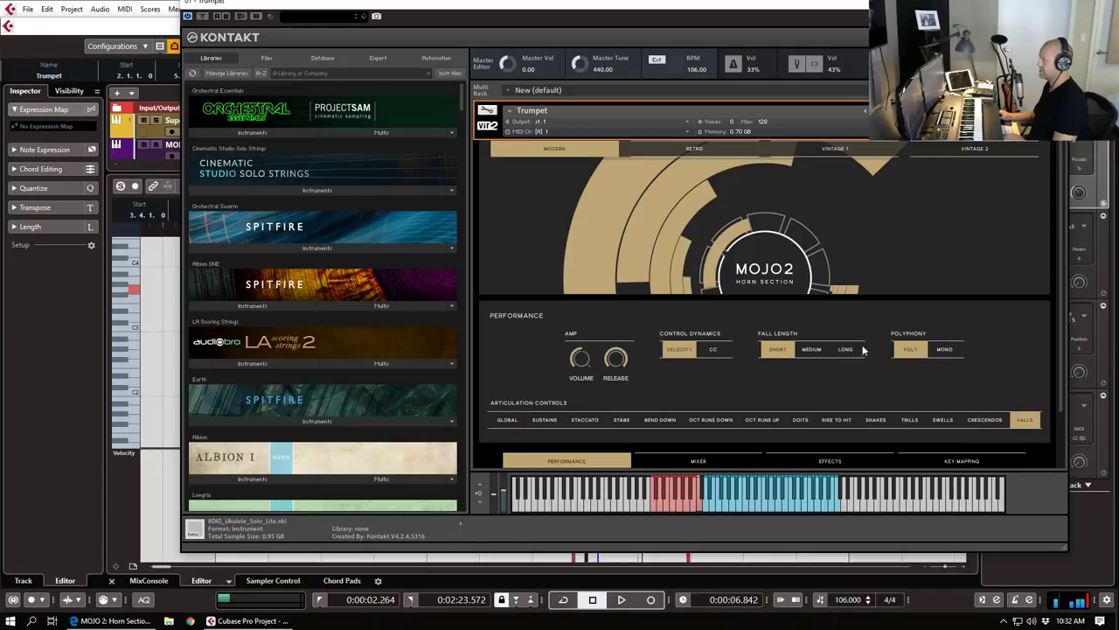
left_click_drag(667, 9, 1118, 100)
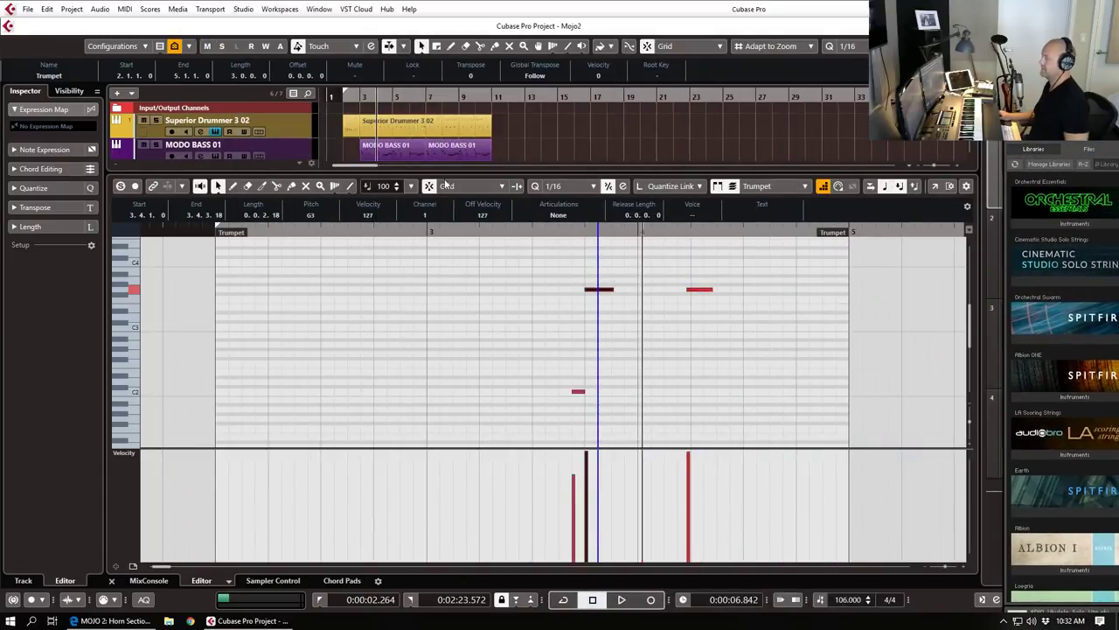
left_click(428, 231)
key("space")
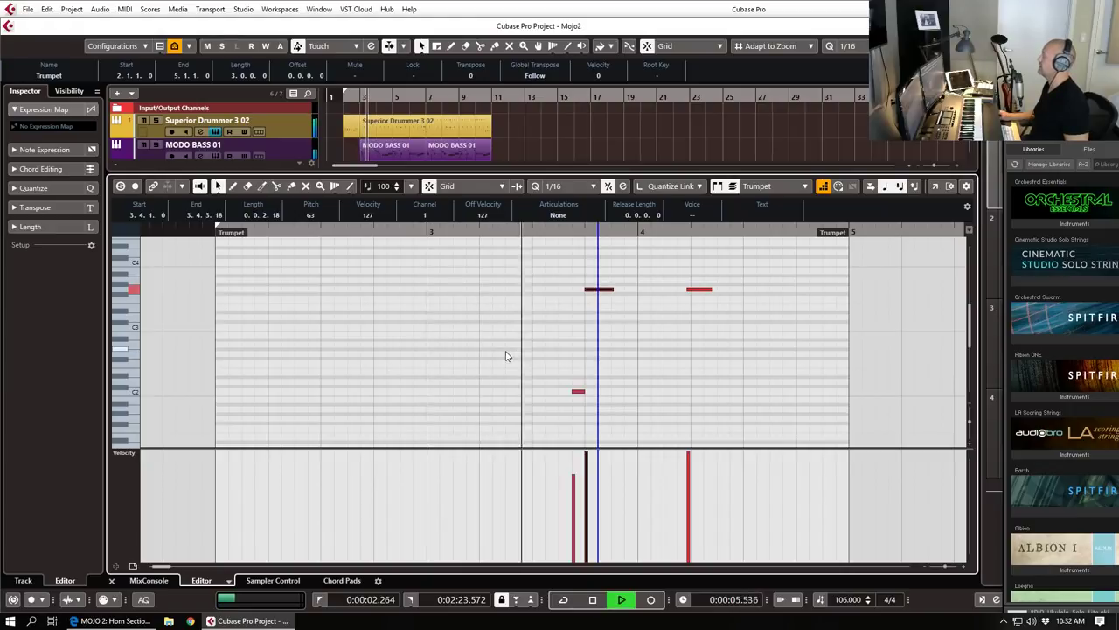
Step: Stop playback and delete the second trumpet octave near beat 4.2, covering both the low and high G notes
key("space")
scroll(792, 369, "up", 2)
scroll(791, 368, "up", 1)
left_click_drag(674, 281, 739, 407)
key("Delete")
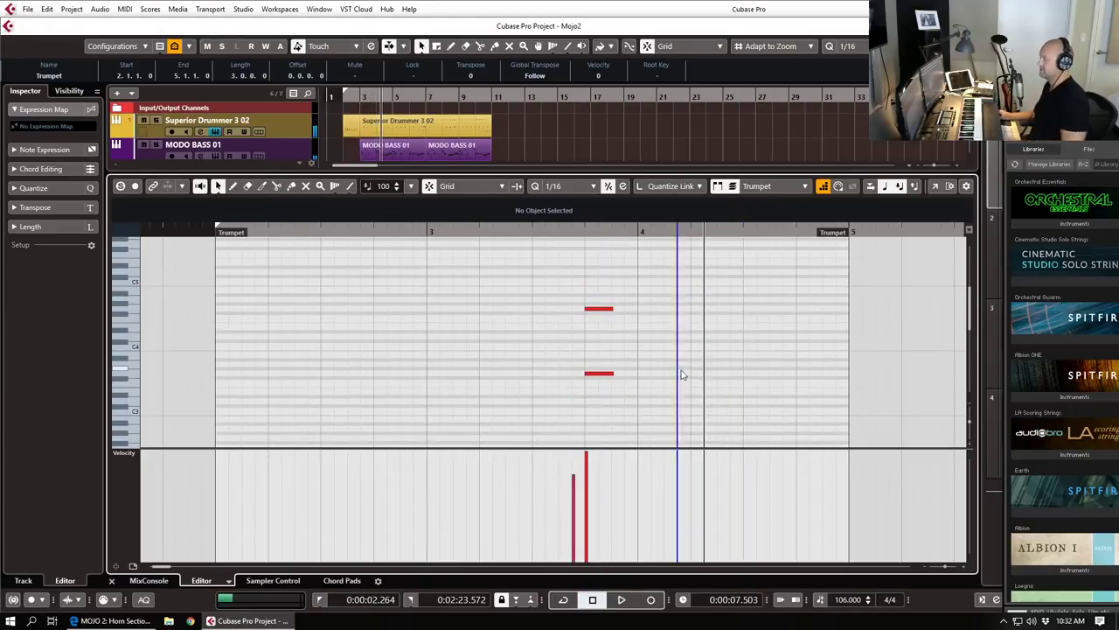
Step: Nudge the G3 and G4 octave at 3.4.1 slightly earlier to 3.3.4.104 and play the Trumpet part back
left_click_drag(590, 295, 595, 383)
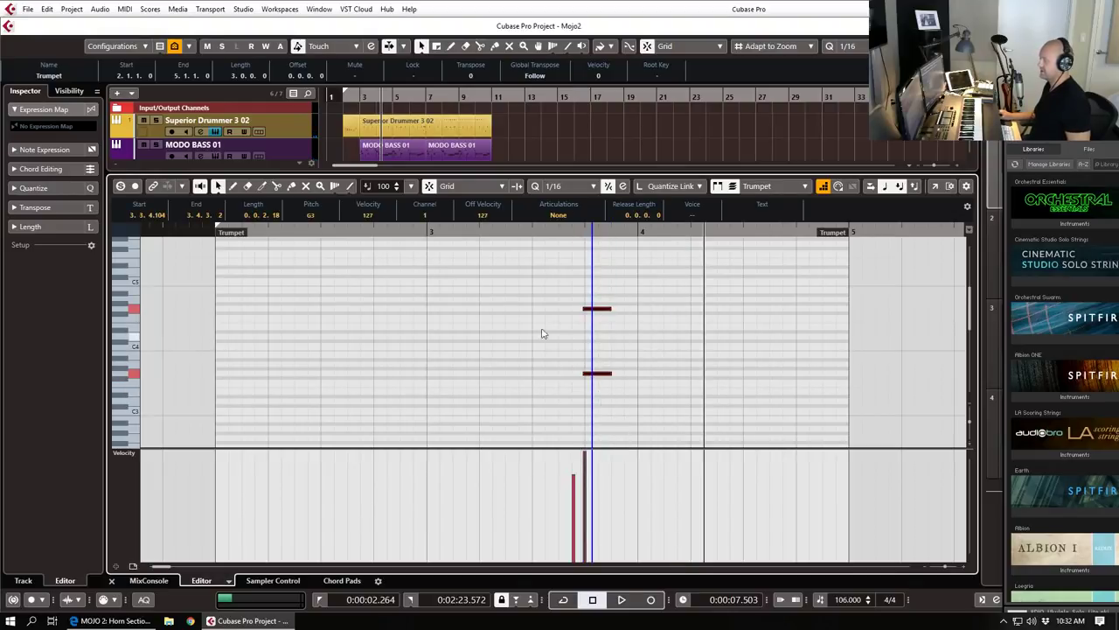
left_click_drag(206, 227, 208, 234)
key("space")
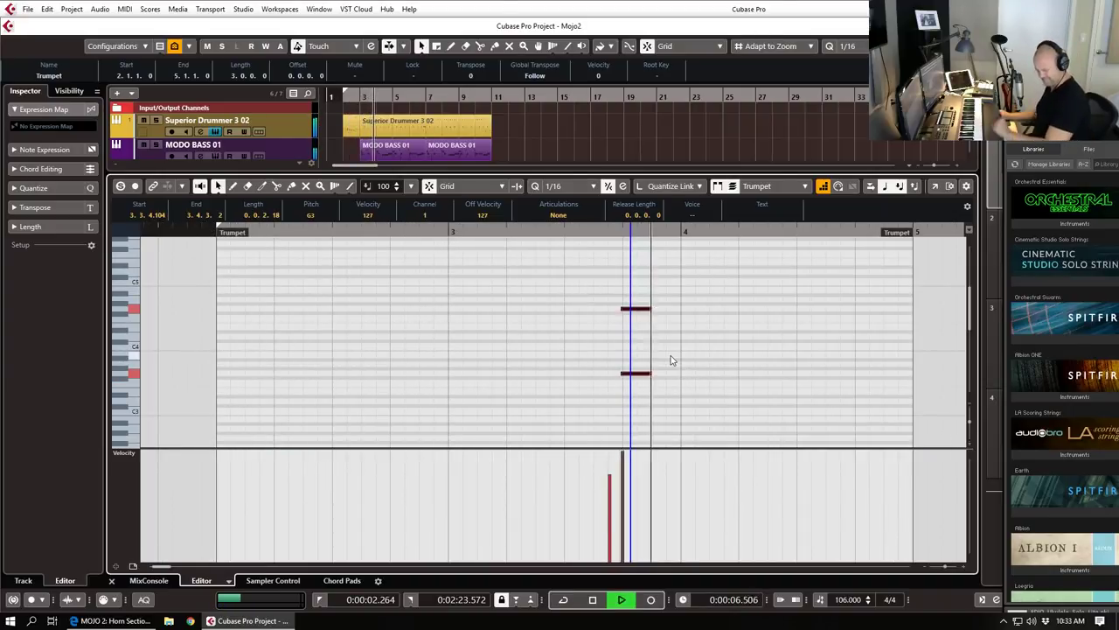
key("space")
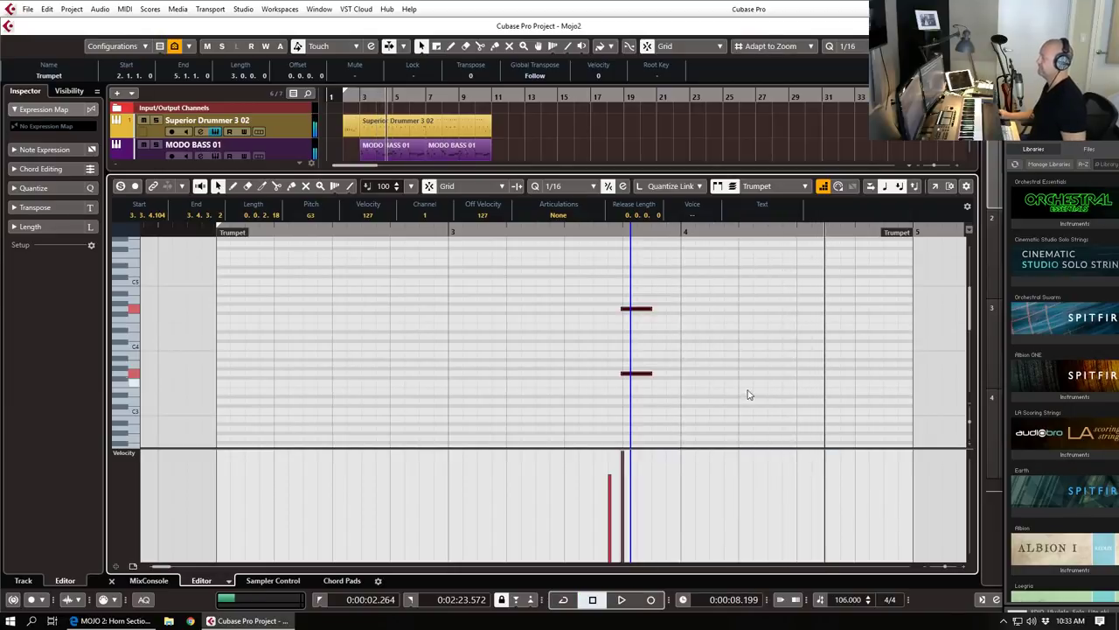
Step: Add a sixteenth keyswitch note on C#1 at 4.2.2 in the Trumpet part
scroll(791, 407, "up", 2)
scroll(757, 368, "down", 1)
scroll(742, 341, "down", 3)
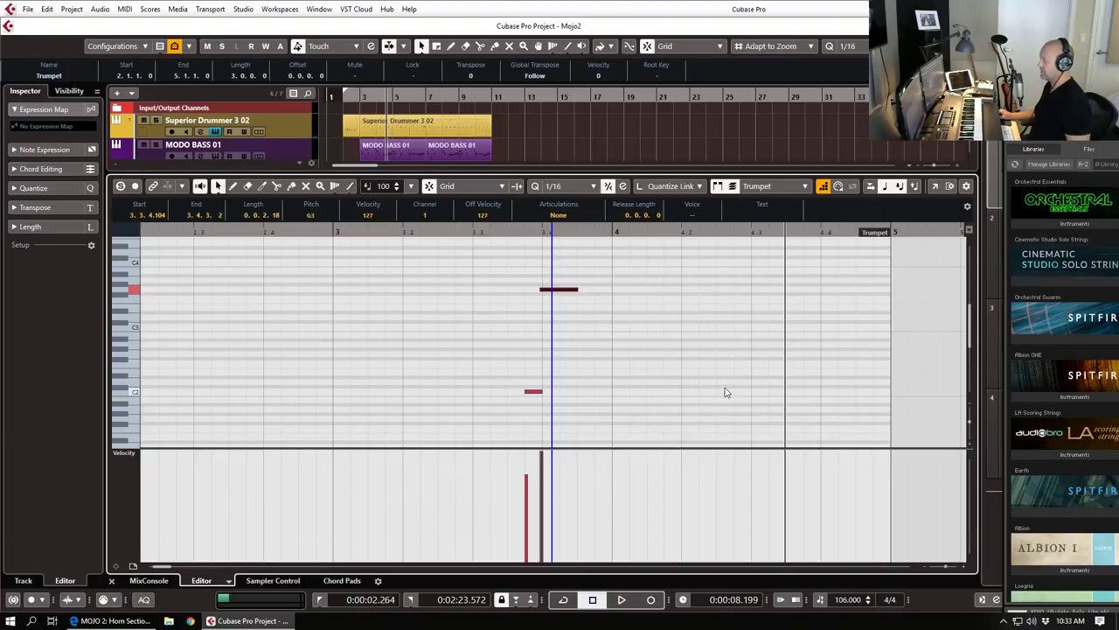
scroll(725, 392, "down", 2)
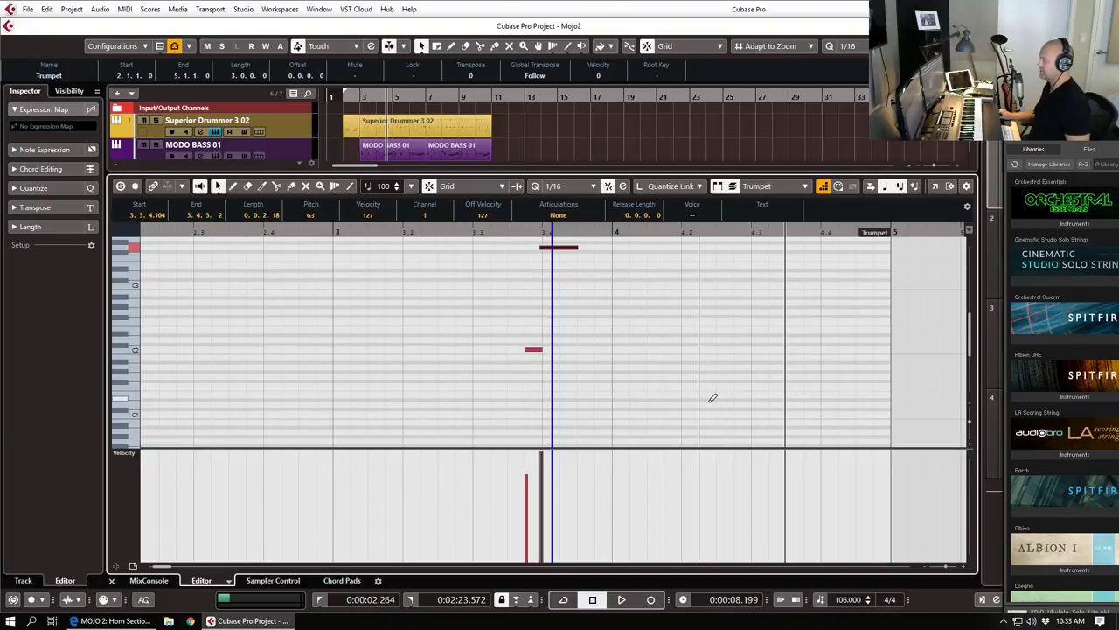
left_click(707, 406)
scroll(743, 315, "up", 2)
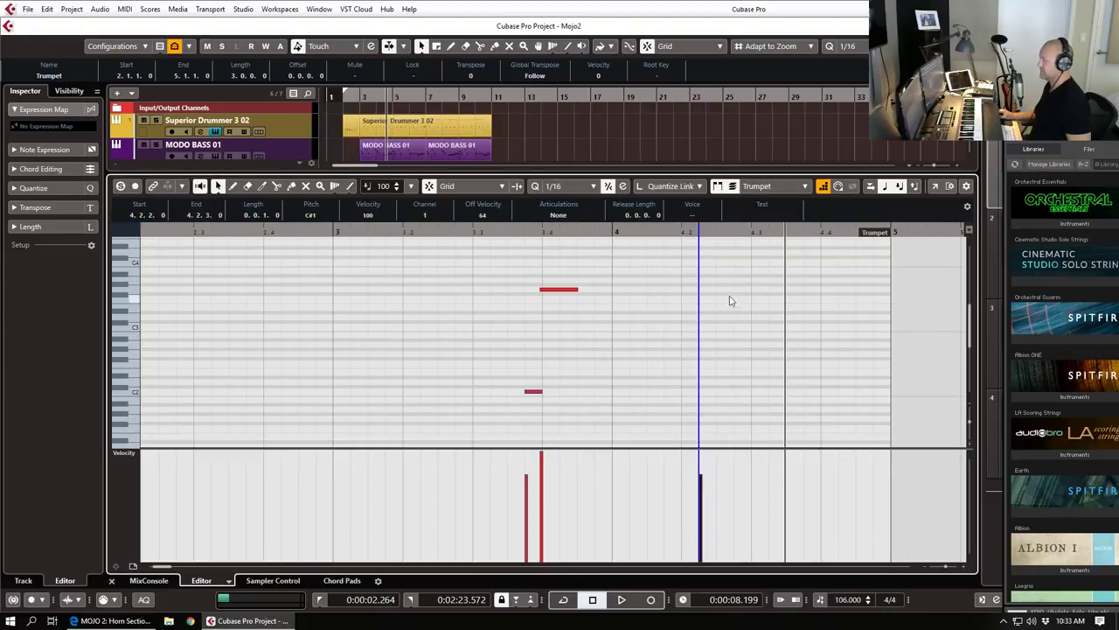
Step: Add two short D3 notes at 4.2.3 and 4.2.4, raise their velocities to about 113, and play the phrase
left_click(729, 299)
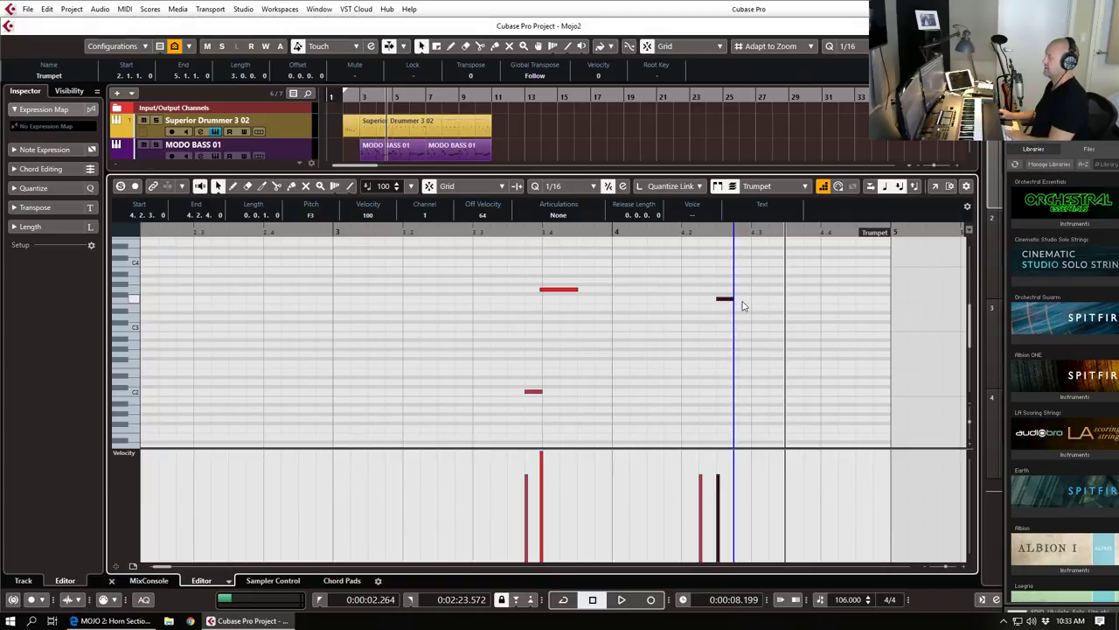
left_click(719, 290)
left_click_drag(727, 299, 730, 312)
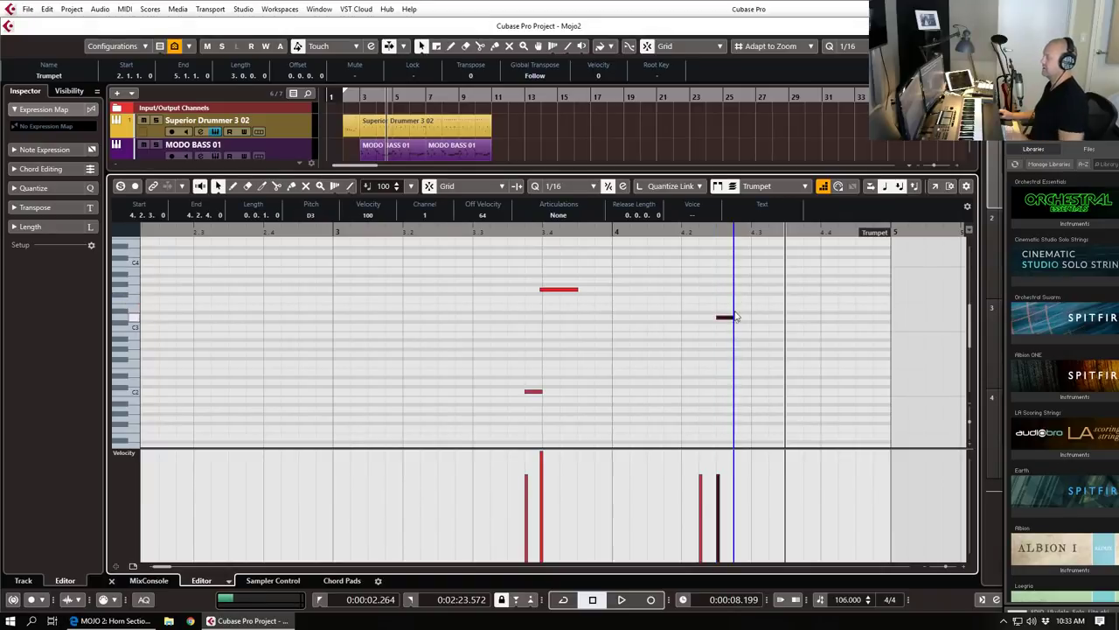
left_click(742, 317)
left_click_drag(752, 318, 744, 319)
left_click(752, 354)
left_click_drag(719, 462, 743, 462)
left_click(495, 232)
key("space")
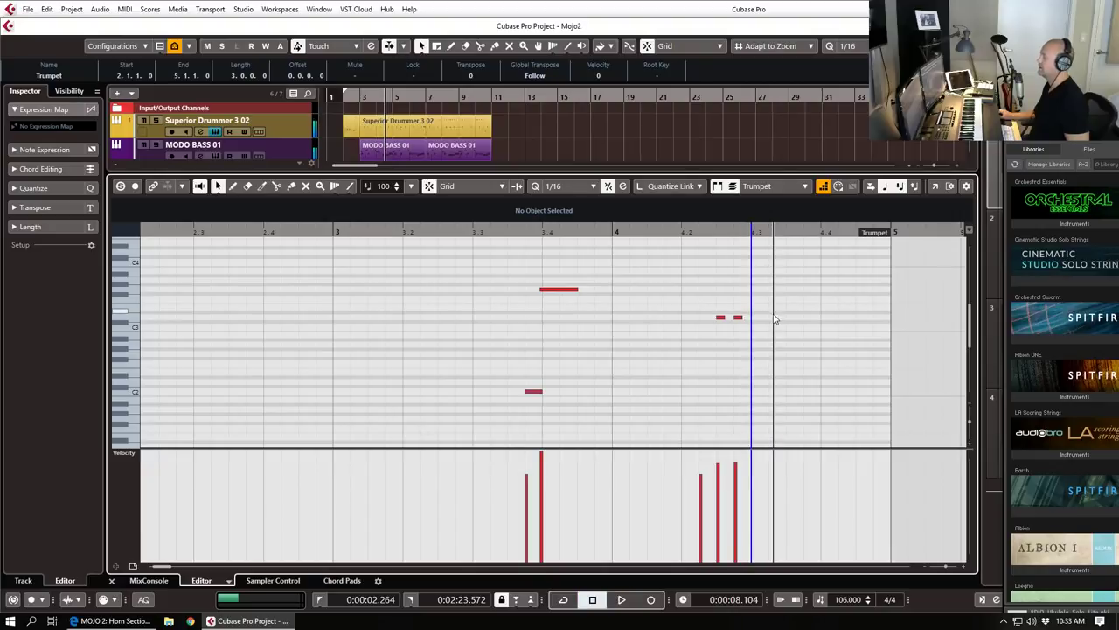
key("space")
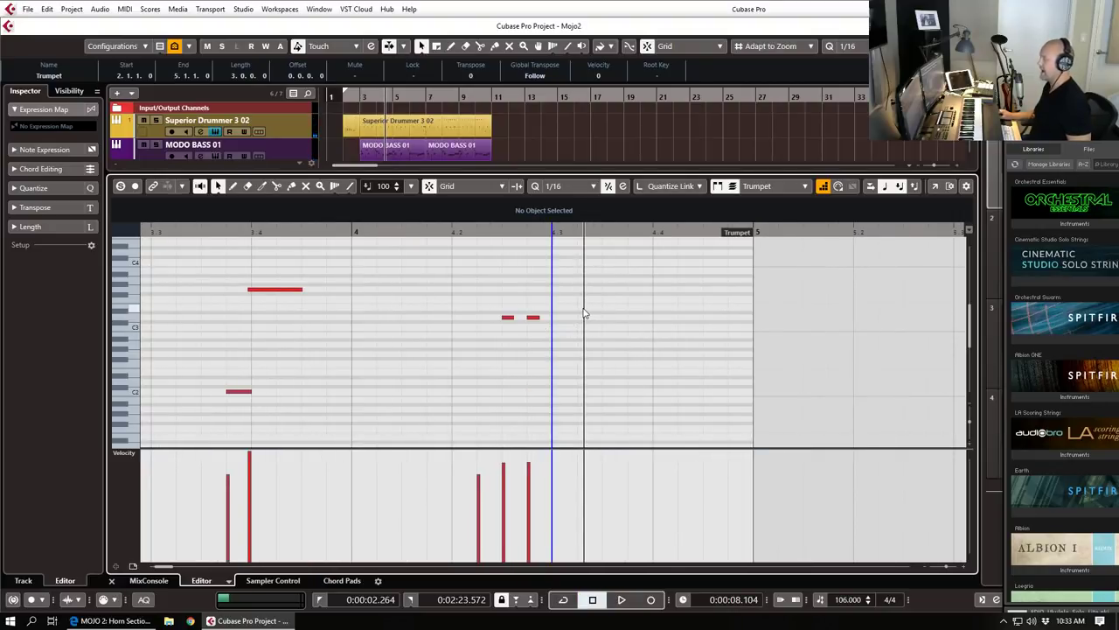
Step: Add a keyswitch note on D1 under the second D3 note, running from 4.2.4.52 to 4.3.1
scroll(585, 312, "down", 2)
left_click(539, 364, "alt")
scroll(577, 330, "up", 1)
scroll(568, 337, "up", 1)
scroll(530, 407, "down", 1)
left_click_drag(528, 405, 538, 405)
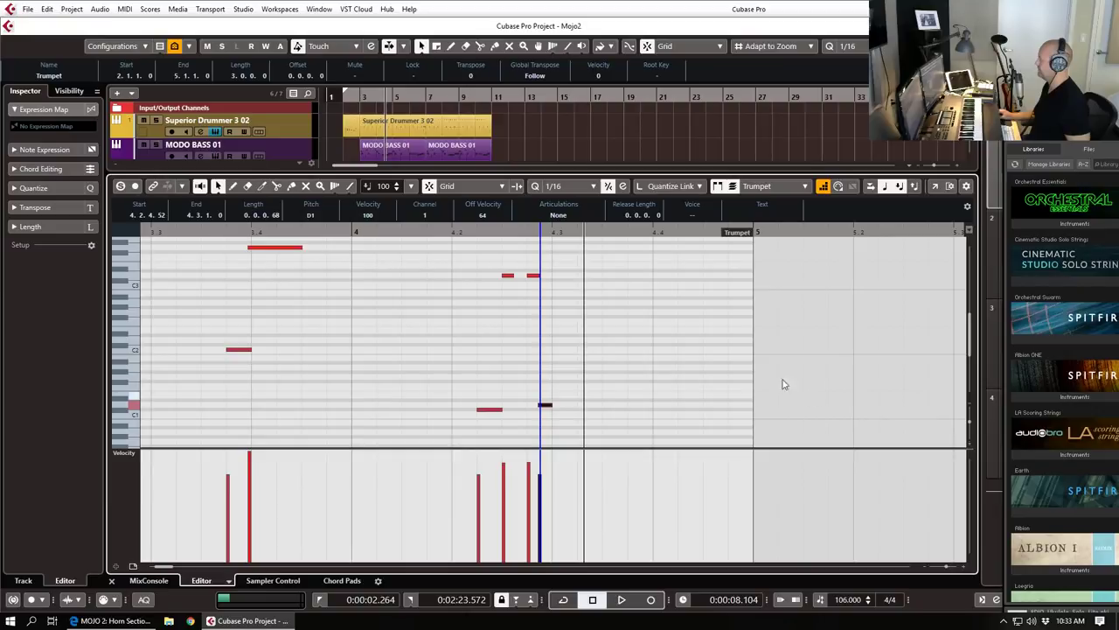
scroll(545, 303, "up", 1)
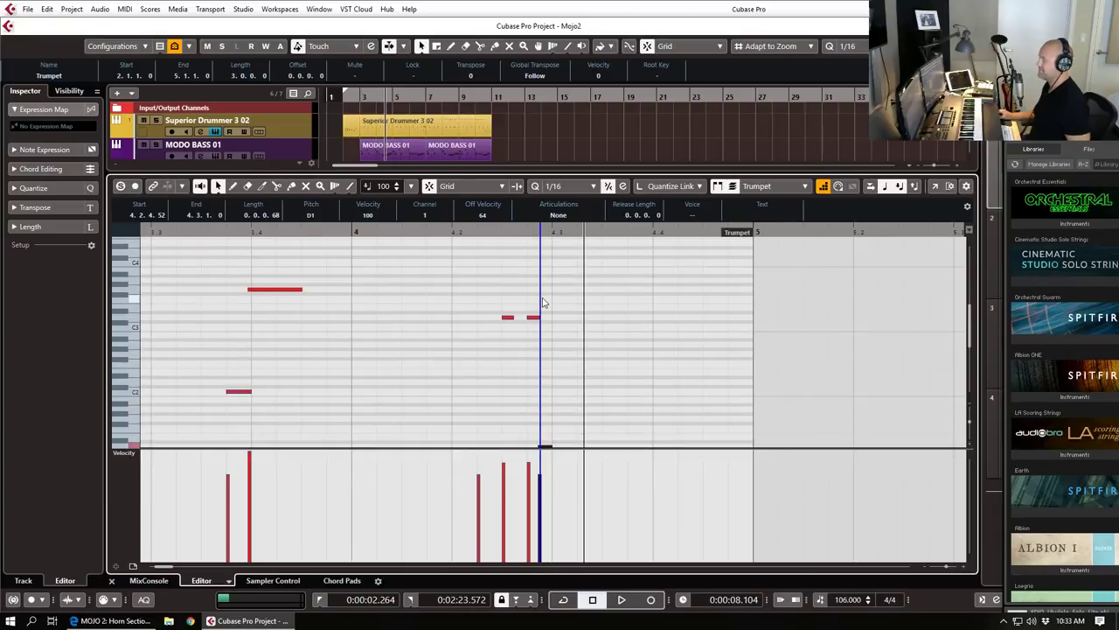
Step: Add eighth notes F3 at 4.3.1 and G3 at 4.4.1, raise their velocities, and play the phrase
left_click_drag(564, 298, 702, 289)
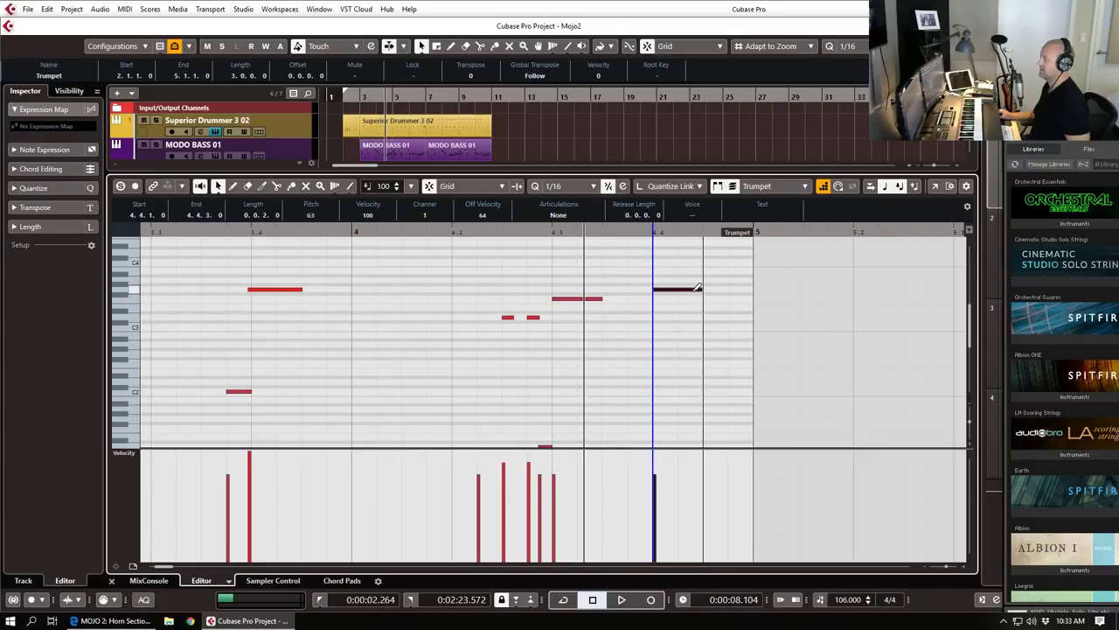
left_click(650, 344)
left_click_drag(554, 459, 670, 452)
key("g")
key("space")
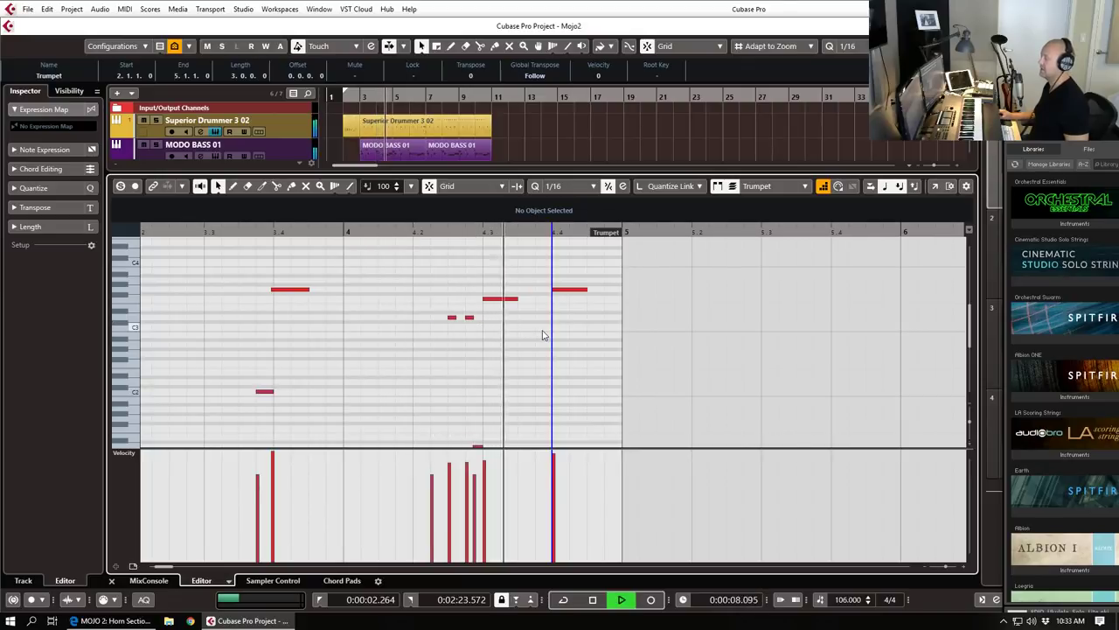
key("space")
Step: Move the D1 keyswitch note just before 4.3.1 down to C1 and play the phrase back
scroll(593, 320, "left", 1)
scroll(692, 333, "down", 2)
scroll(693, 334, "up", 1)
left_click_drag(636, 385, 666, 426)
key("Down")
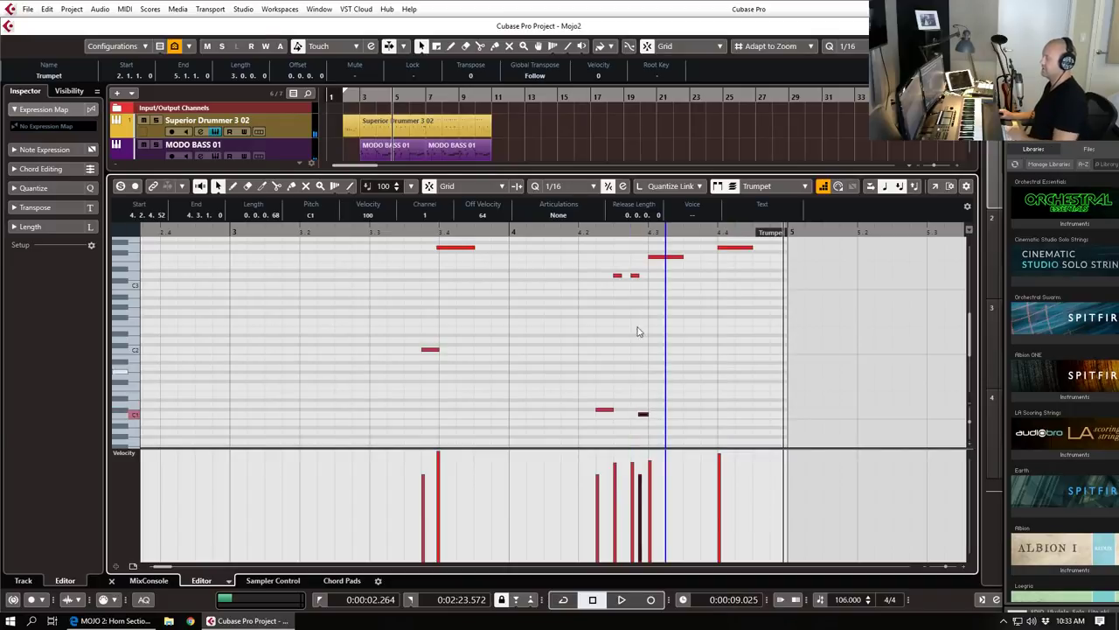
key("h")
key("space")
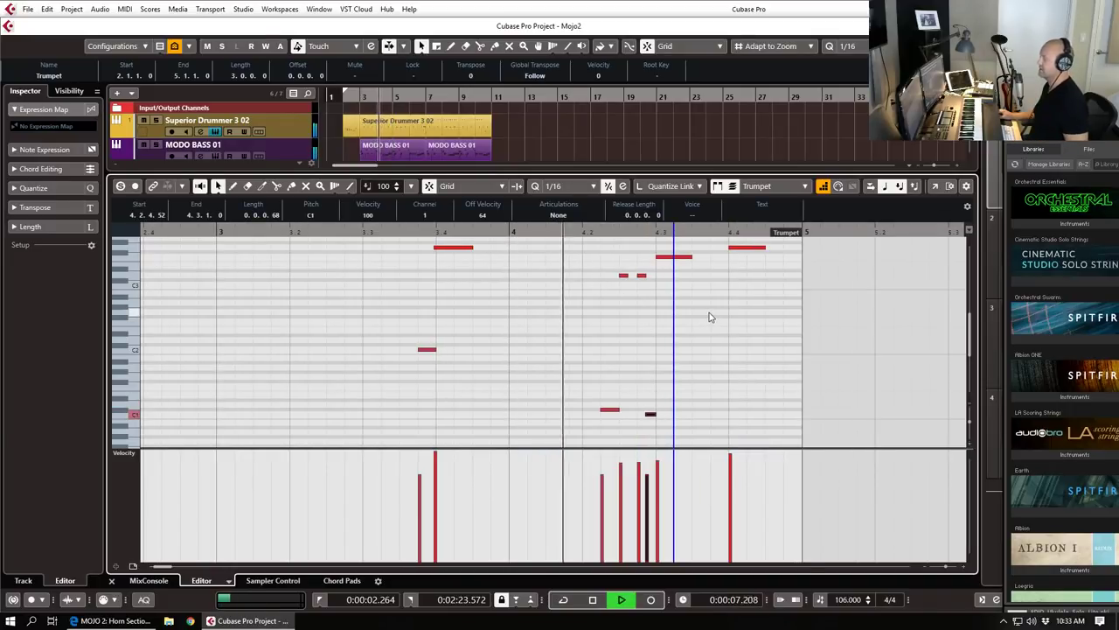
key("space")
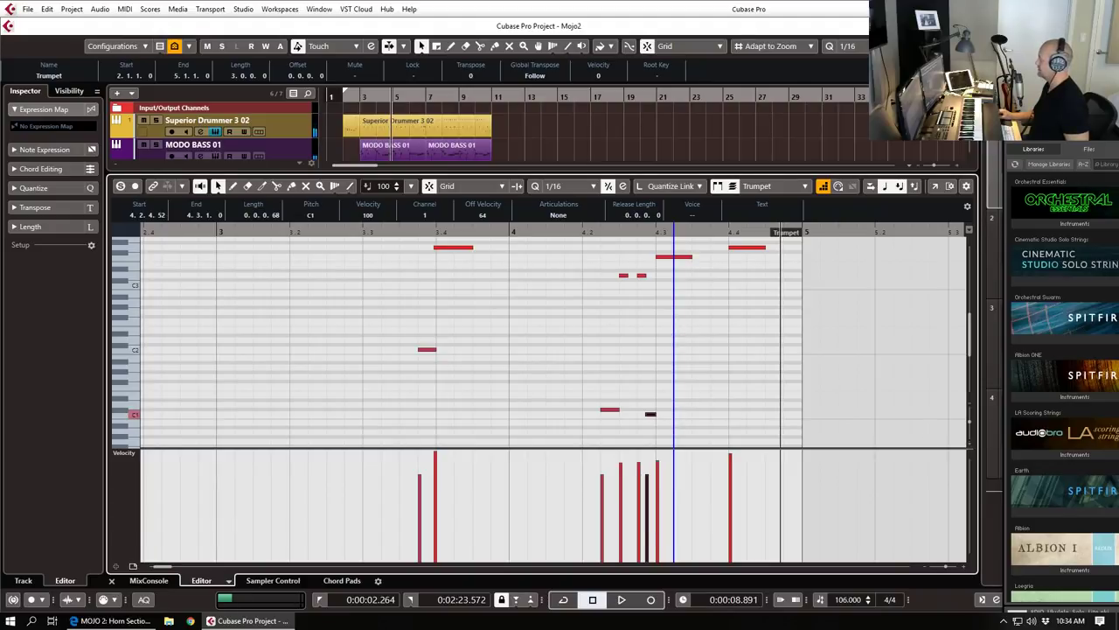
Step: In the Trumpet's Kontakt performance settings, turn off Legato Mode and set the Sustains Attack Accent to about 83%
left_click_drag(1118, 99, 562, 5)
left_click(719, 346)
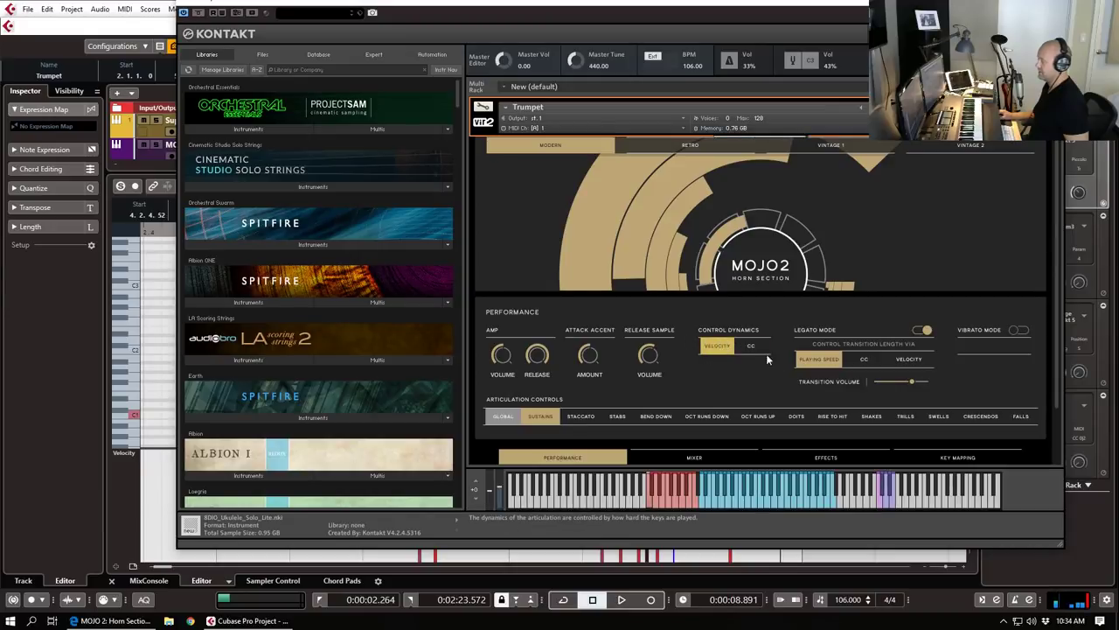
left_click(922, 329)
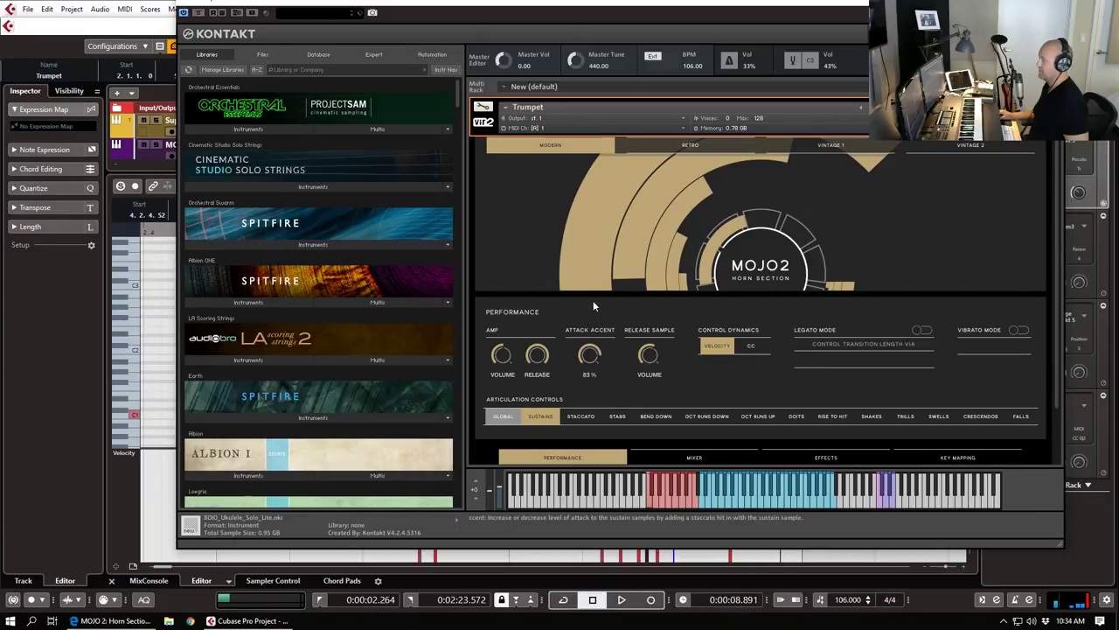
left_click_drag(594, 303, 594, 300)
left_click_drag(576, 4, 1118, 91)
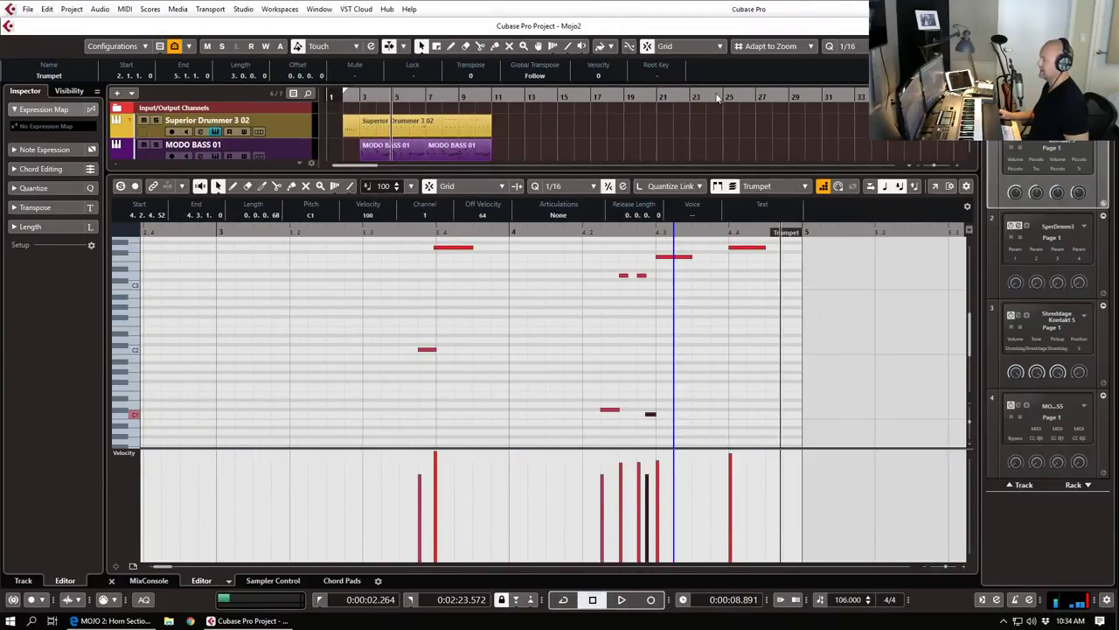
Step: Play the Trumpet part from bar 3 to check the sustained notes
left_click_drag(218, 232, 221, 246)
key("space")
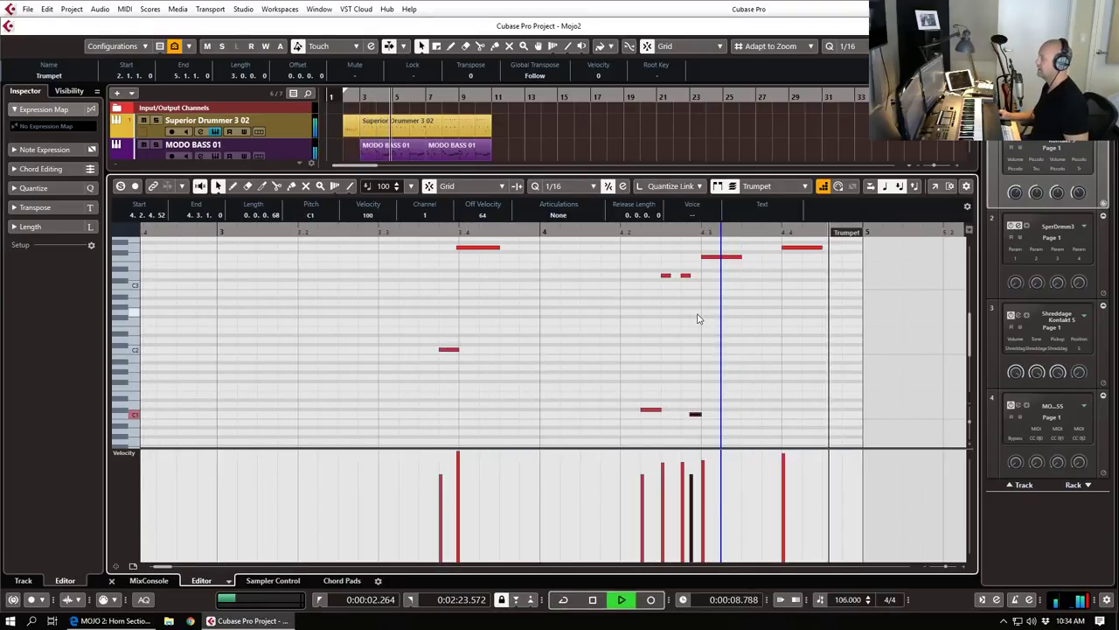
key("space")
Step: Lengthen the F3 and G3 notes at 4.3.1 and 4.4.1 to about 0.0.3.36 and play them back
scroll(732, 369, "up", 1)
left_click_drag(724, 277, 835, 324)
left_click_drag(741, 298, 767, 298)
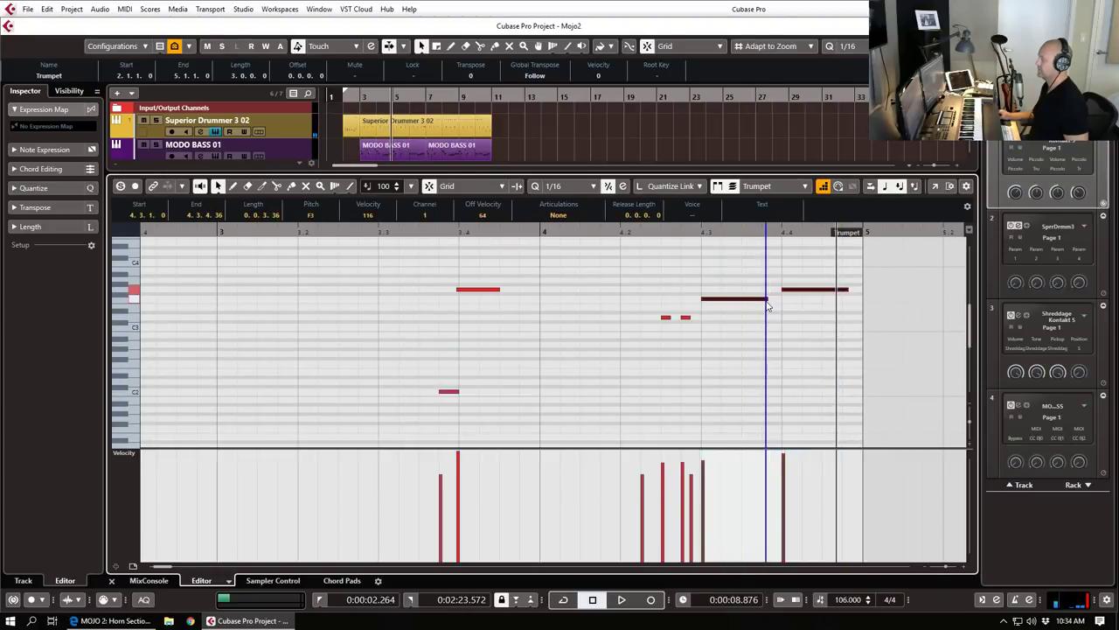
left_click_drag(635, 233, 637, 241)
key("space")
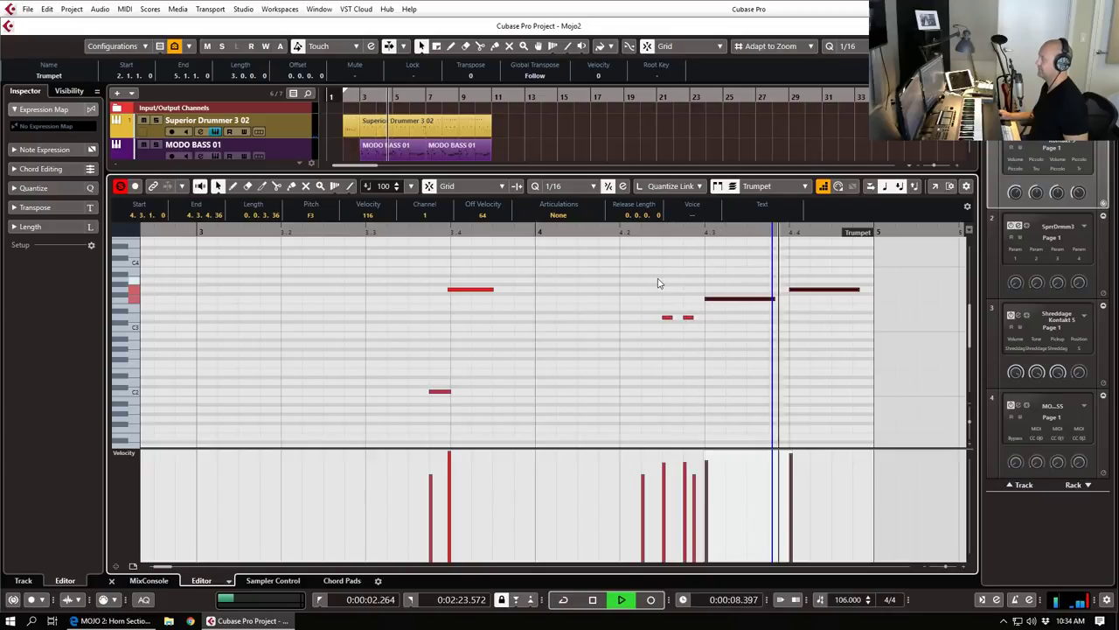
key("space")
Step: Copy the four trumpet notes from 4.2.3 to the end of bar 4 up one octave
scroll(687, 296, "up", 2)
left_click_drag(803, 341, 850, 371)
left_click_drag(709, 407, 677, 344)
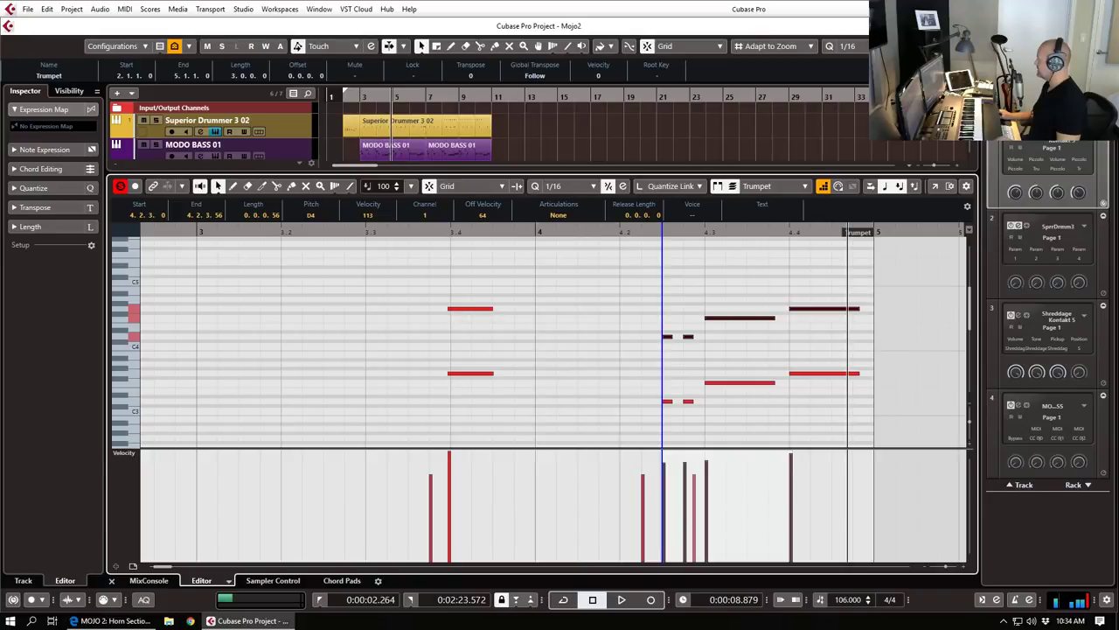
left_click(686, 503)
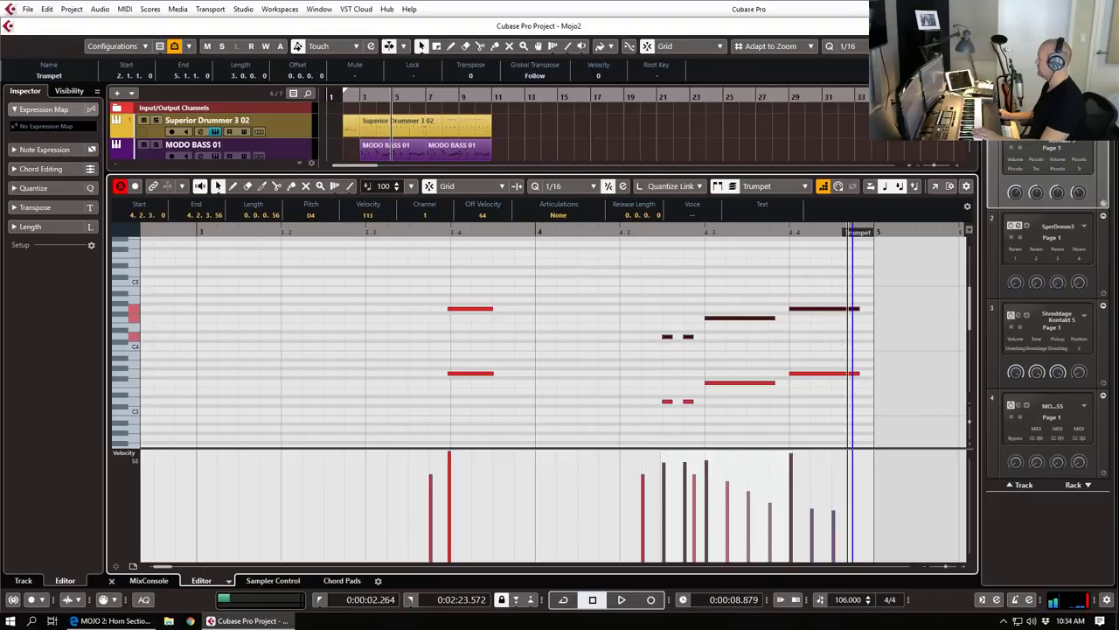
Step: Show the Trumpet's Kontakt performance page and move its window back out of the way
left_click(1018, 134)
left_click_drag(991, 8, 478, 8)
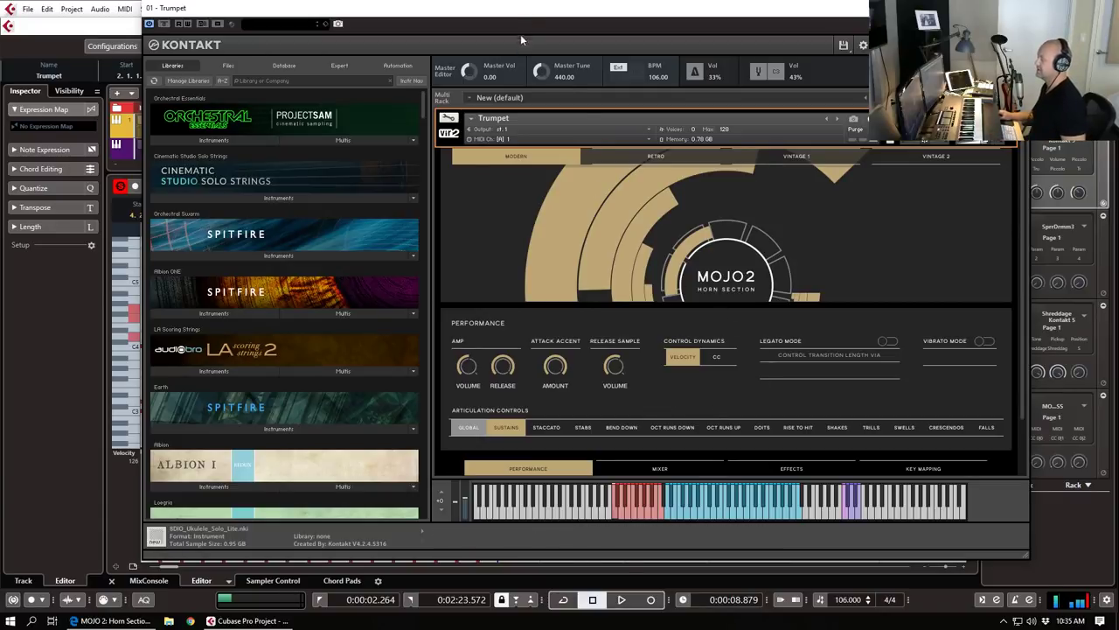
left_click_drag(499, 12, 1118, 131)
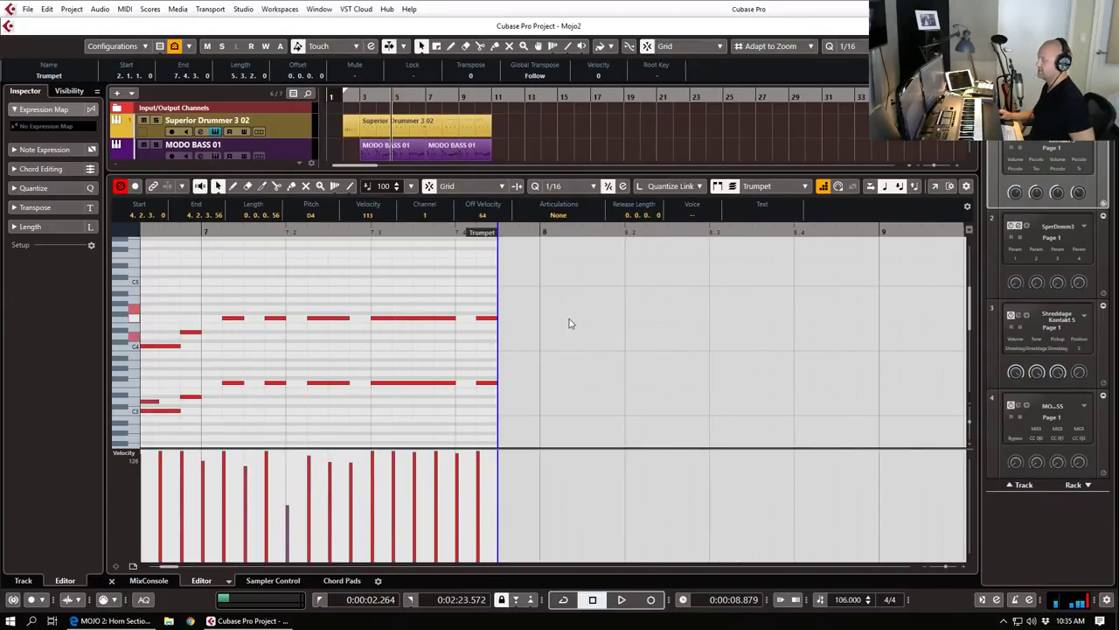
Step: Reopen the Trumpet part in the Key Editor and examine its notes and keyswitches across all bars for stray entries
scroll(565, 310, "left", 2)
left_click(530, 298)
key("Return")
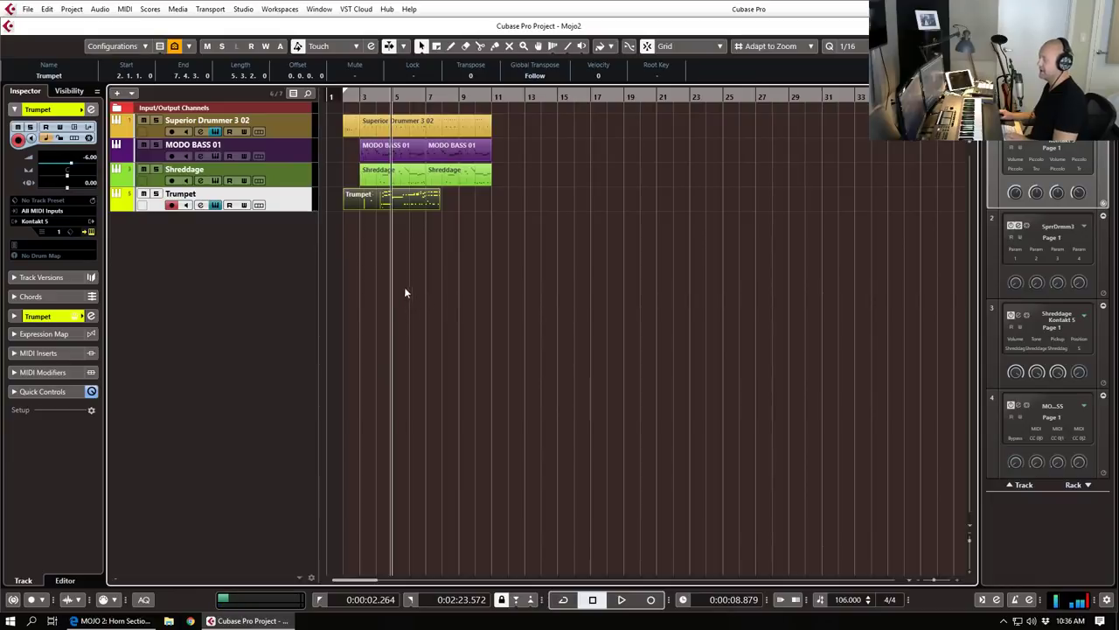
double_click(379, 198)
scroll(612, 289, "left", 2)
scroll(619, 293, "down", 3)
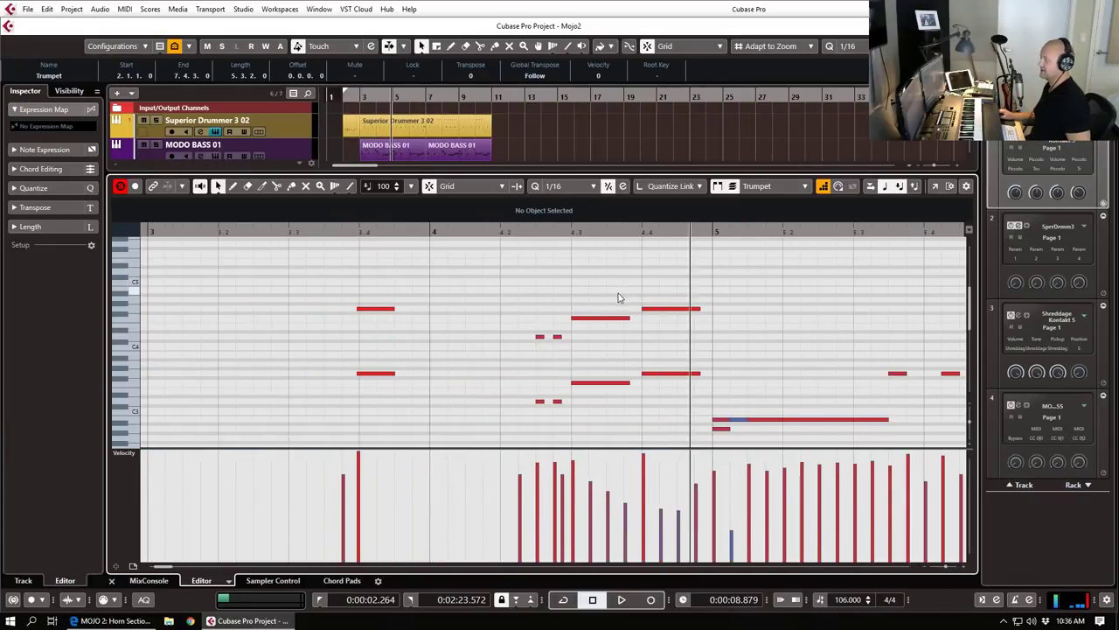
scroll(606, 305, "down", 2)
scroll(612, 306, "down", 8)
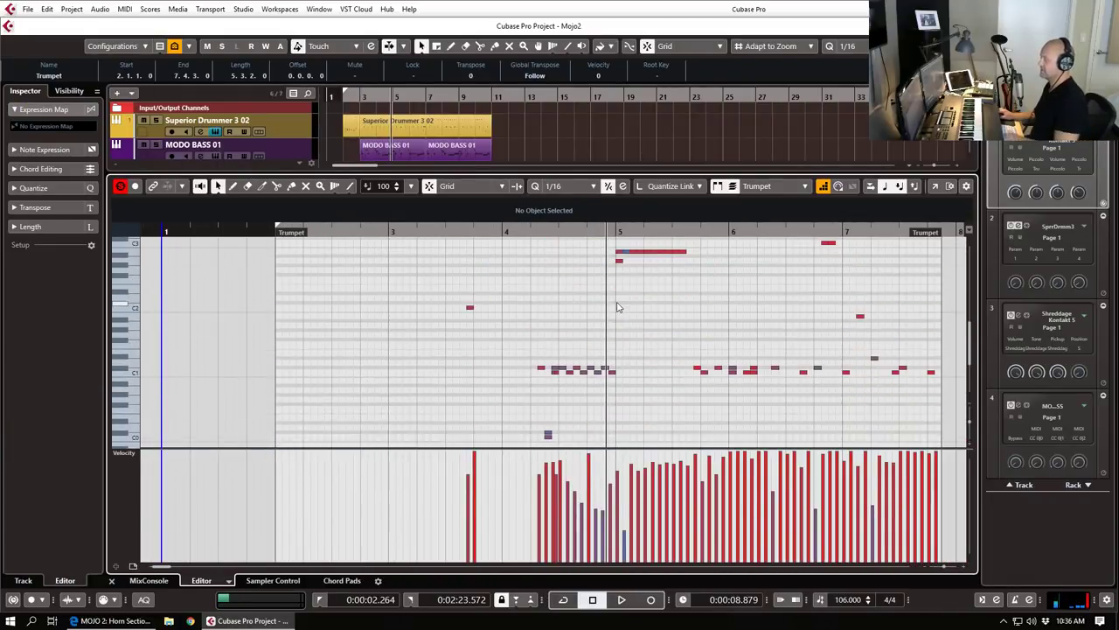
scroll(618, 307, "up", 4)
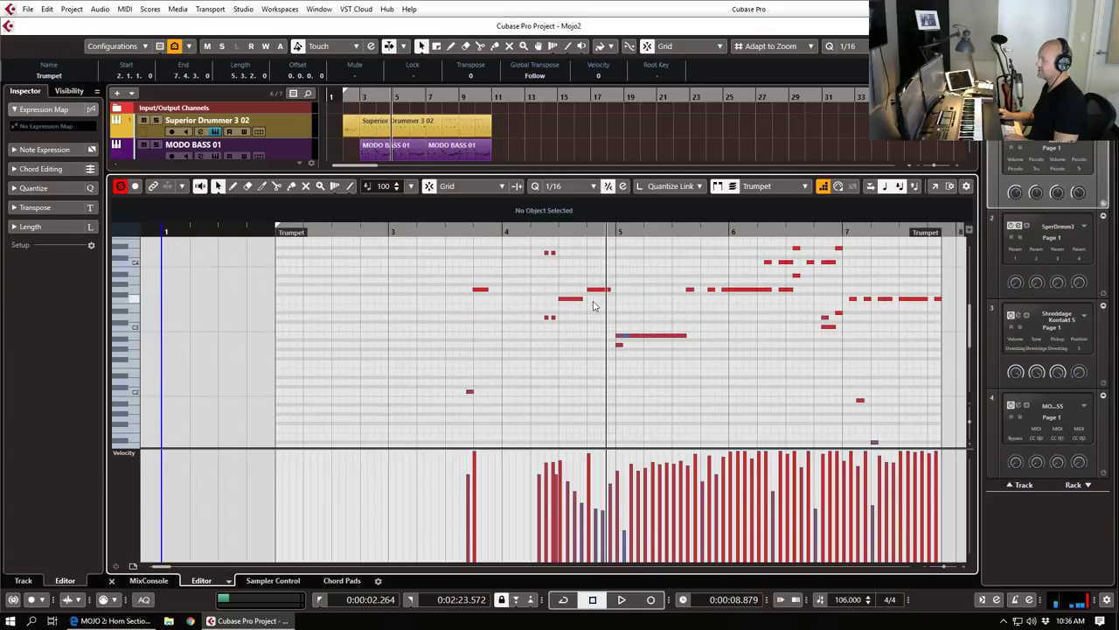
scroll(596, 306, "up", 3)
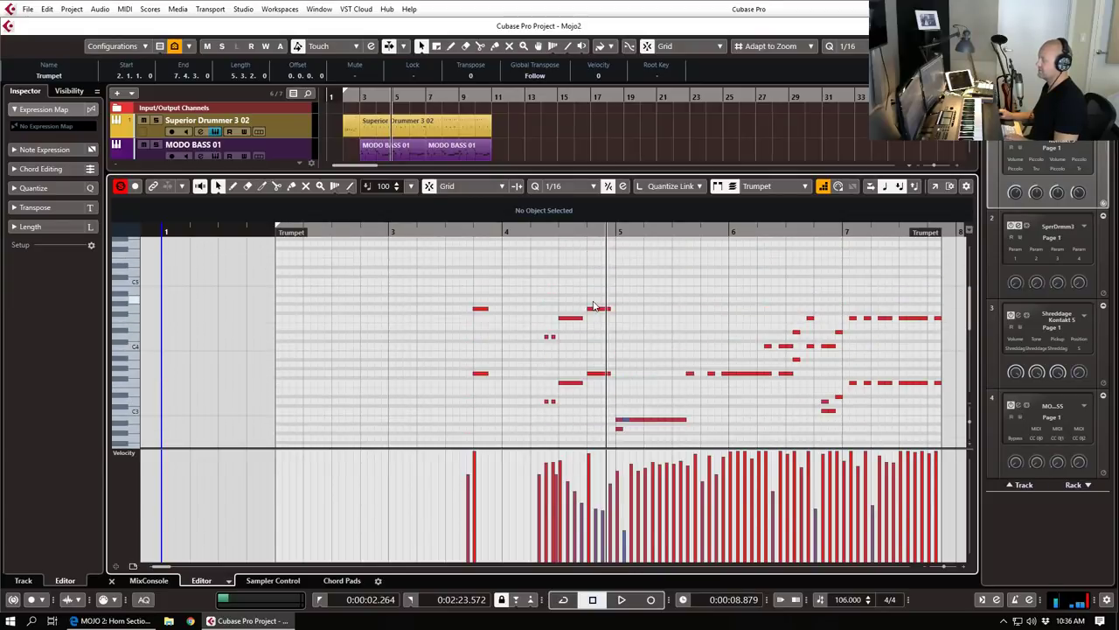
Step: Turn off step input and undo the accidental note entries so the Trumpet part ends at bar 5 again
left_click(827, 188)
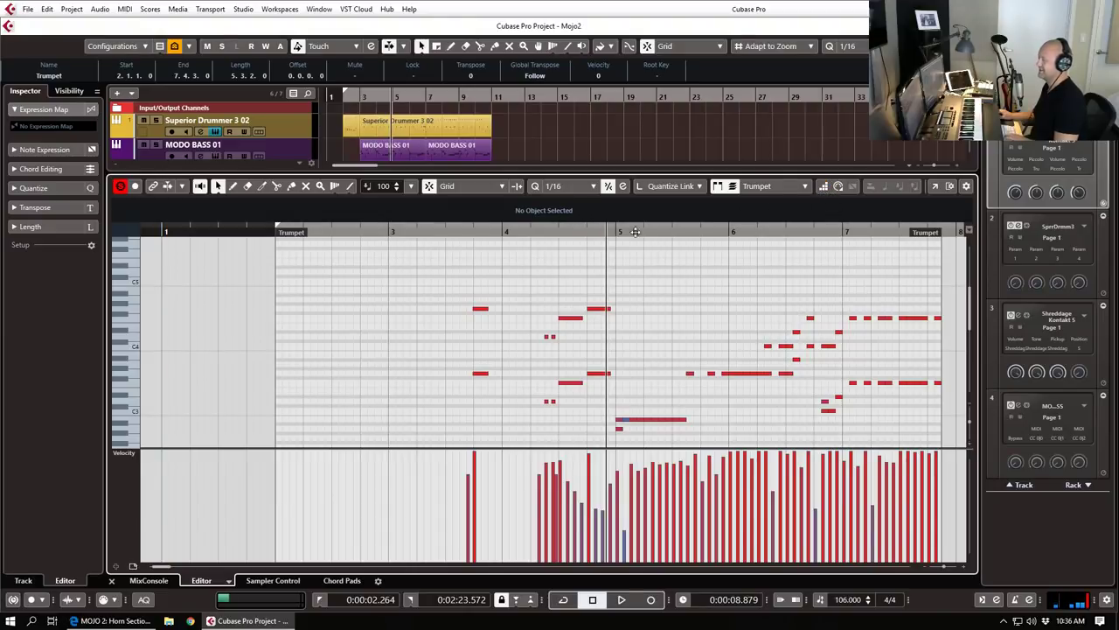
key("ctrl+z")
key("ctrl+z")
key("ctrl+z")
key("ctrl+z")
key("ctrl+z")
key("ctrl+z")
key("ctrl+z")
key("ctrl+z")
key("ctrl+z")
key("ctrl+z")
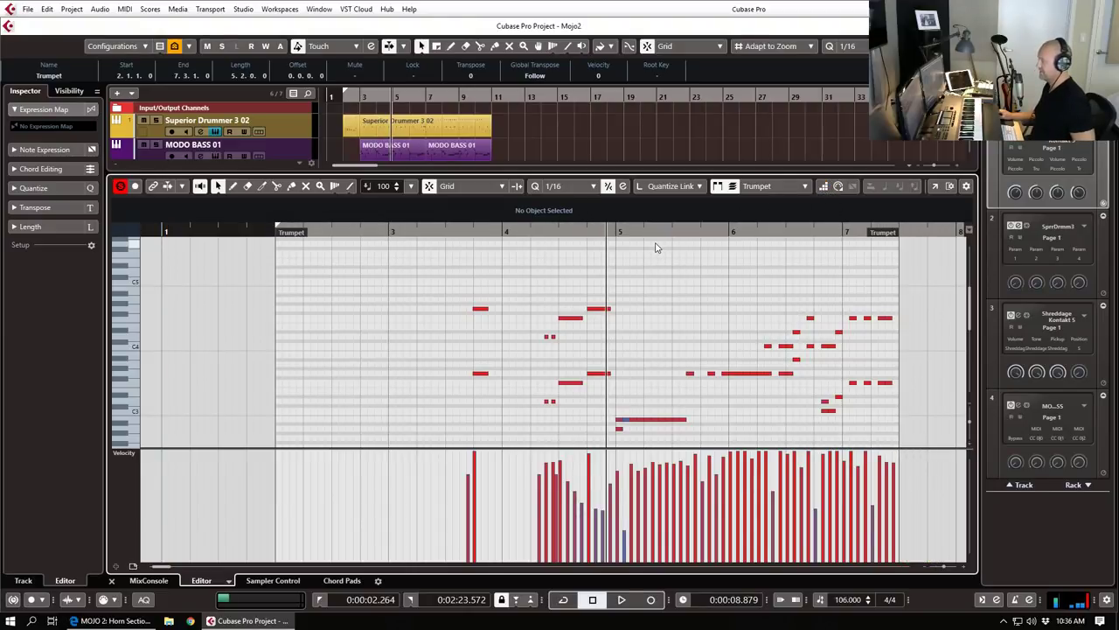
key("ctrl+z")
key("ctrl+z")
key("ctrl+z")
key("ctrl+z")
key("ctrl+z")
key("ctrl+z")
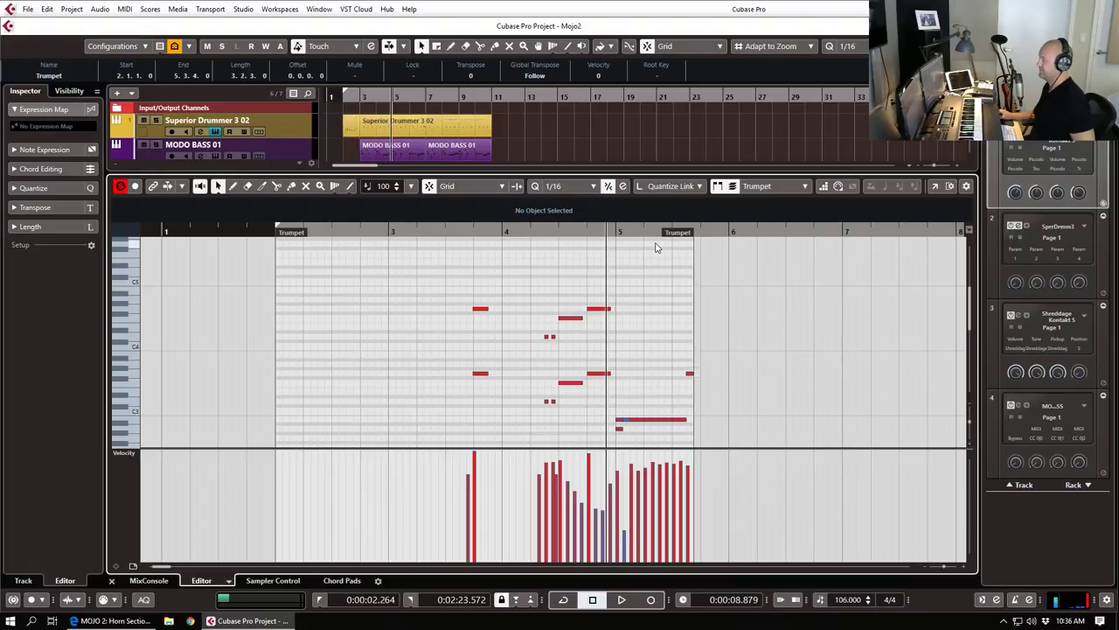
Step: Play back the trumpet phrase and delete the cluster of stray keyswitch notes around C1 in bar 4
left_click(447, 233)
key("space")
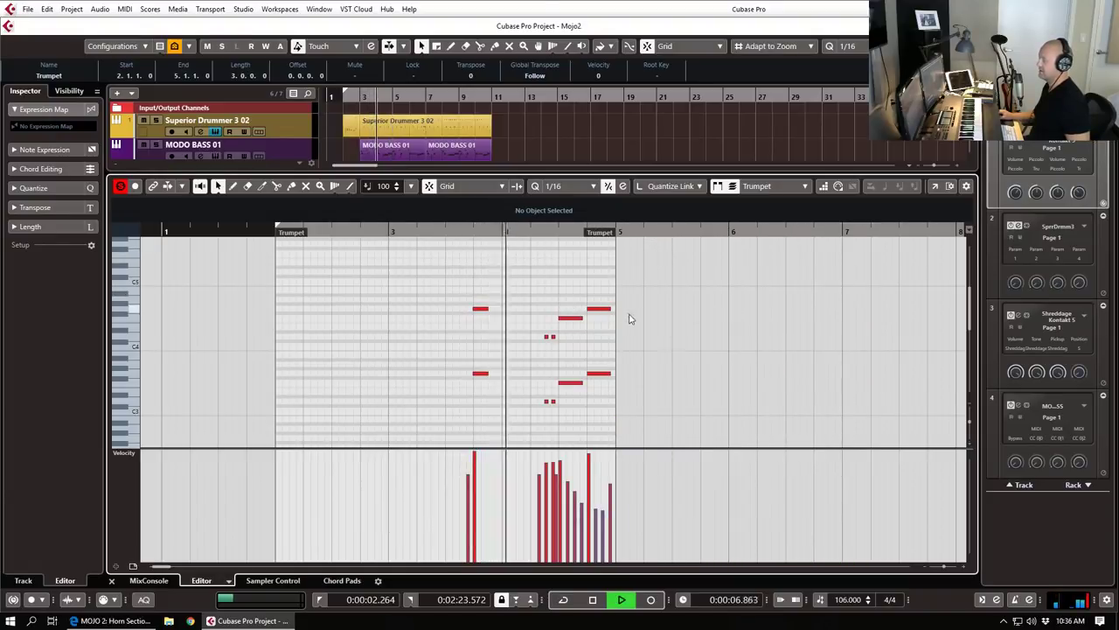
scroll(625, 317, "down", 2)
key("space")
scroll(586, 358, "down", 4)
left_click_drag(528, 388, 628, 427)
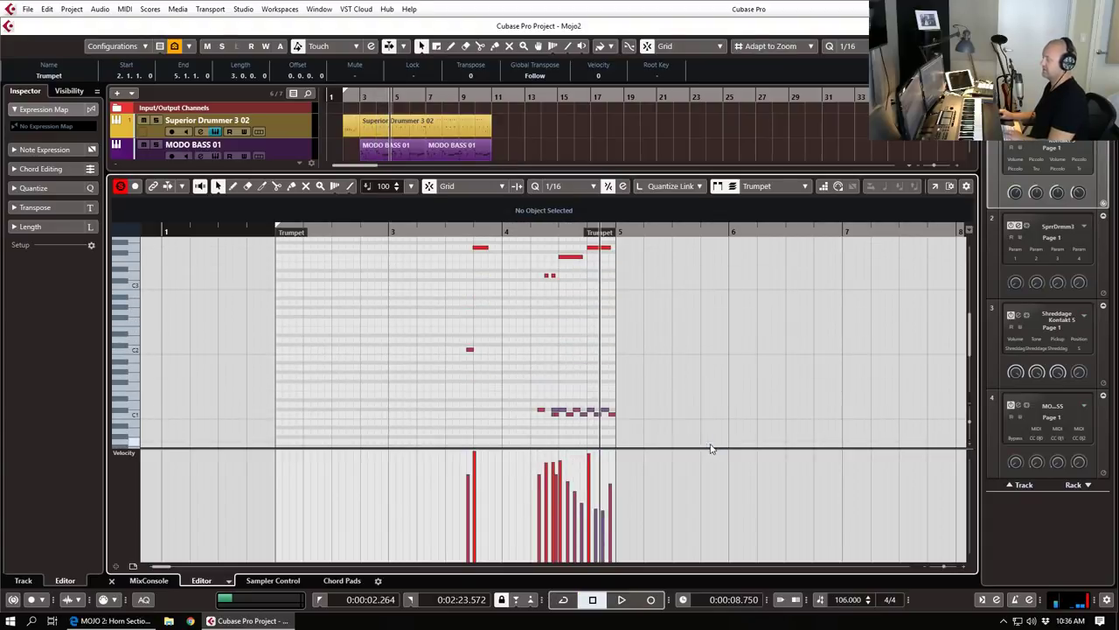
key("Delete")
Step: Place a C#1 keyswitch at 4.2.2 and a short C1 keyswitch at 4.2.4.57, and play the phrase with the band
left_click(540, 410)
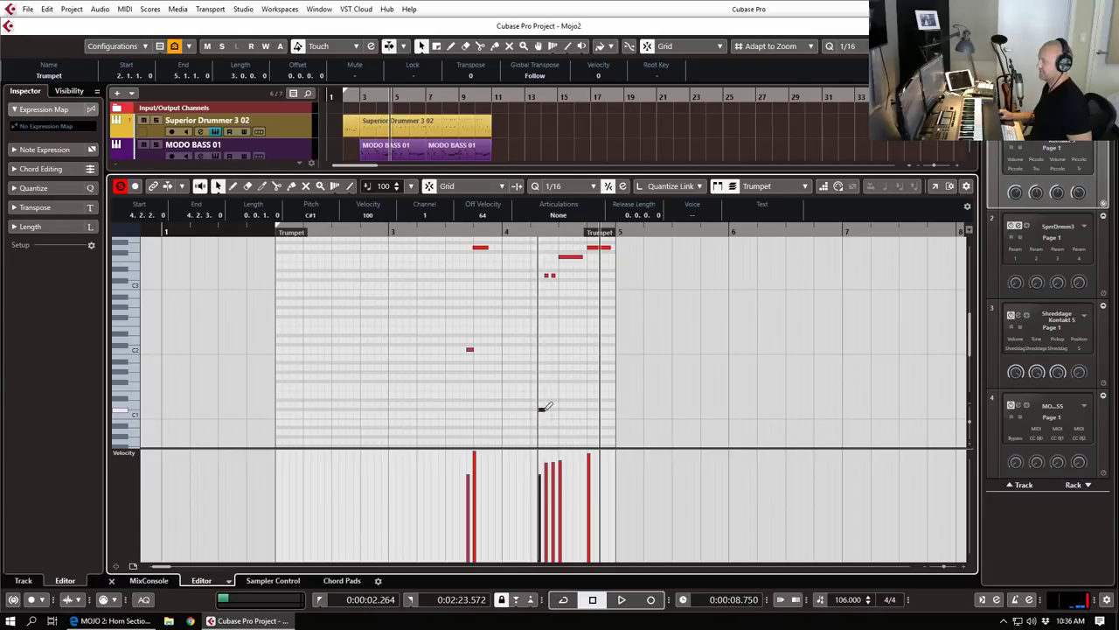
left_click(552, 412)
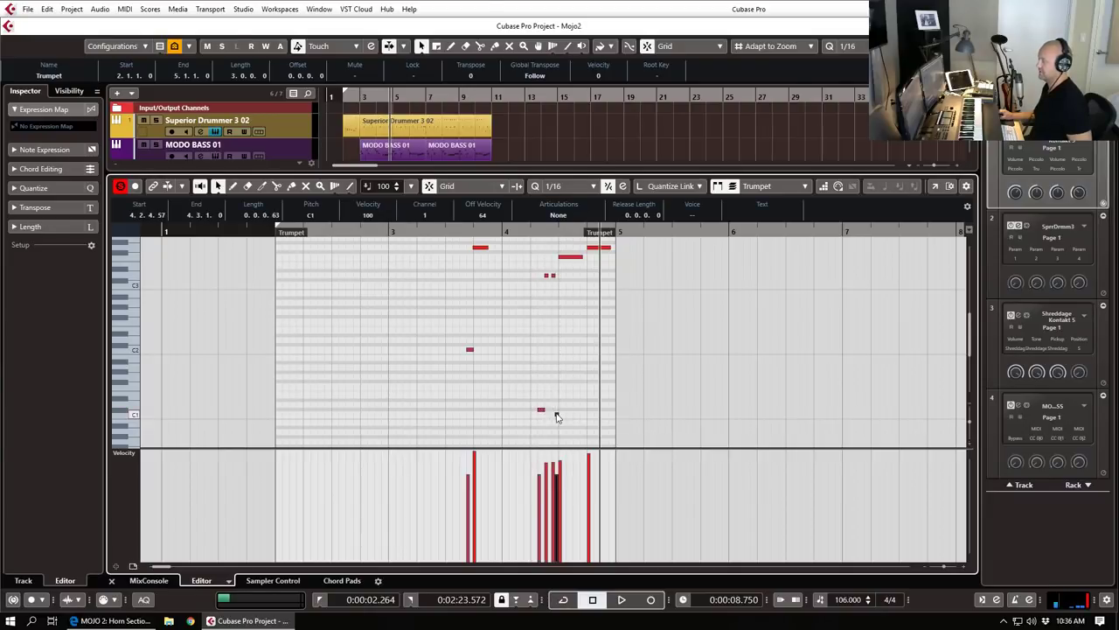
key("space")
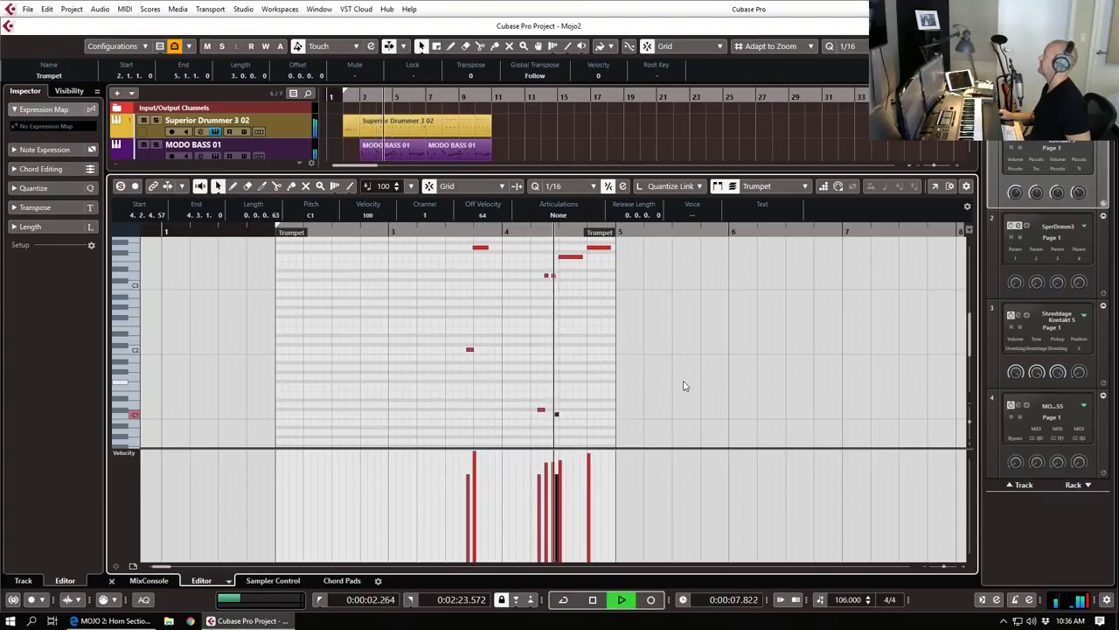
key("space")
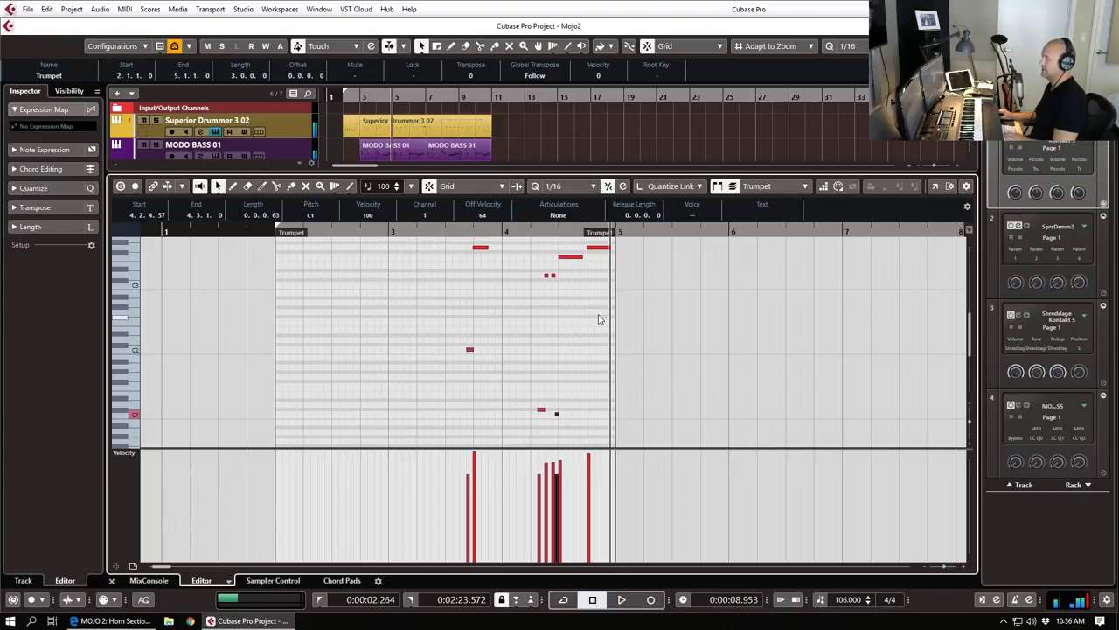
Step: Close the Key Editor and duplicate the Trumpet track with its part
scroll(599, 320, "up", 3)
key("ctrl+e")
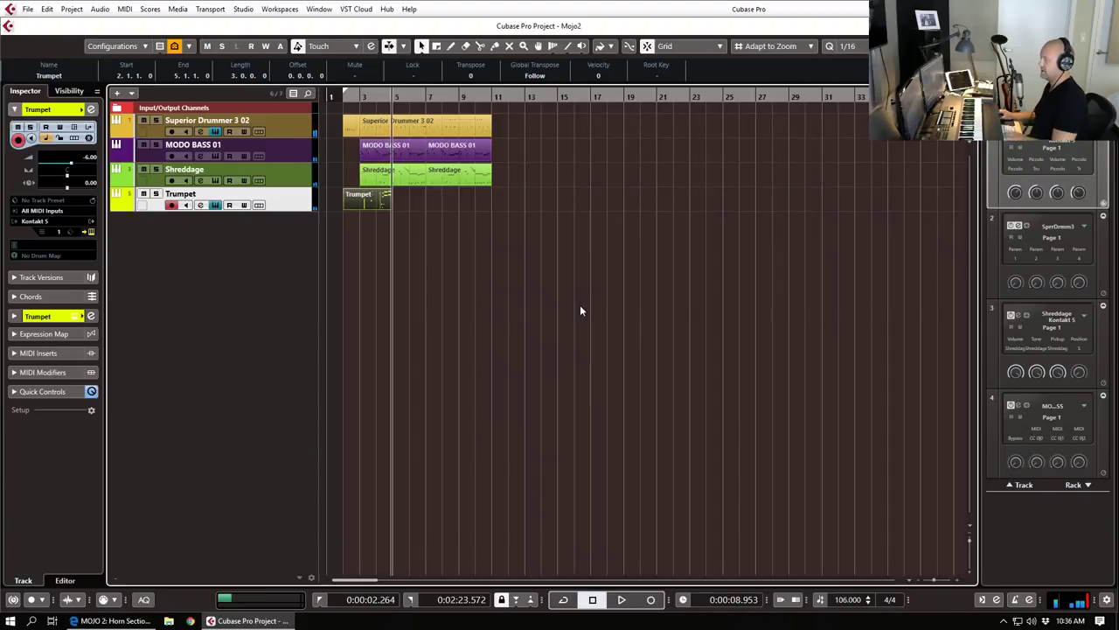
right_click(300, 197)
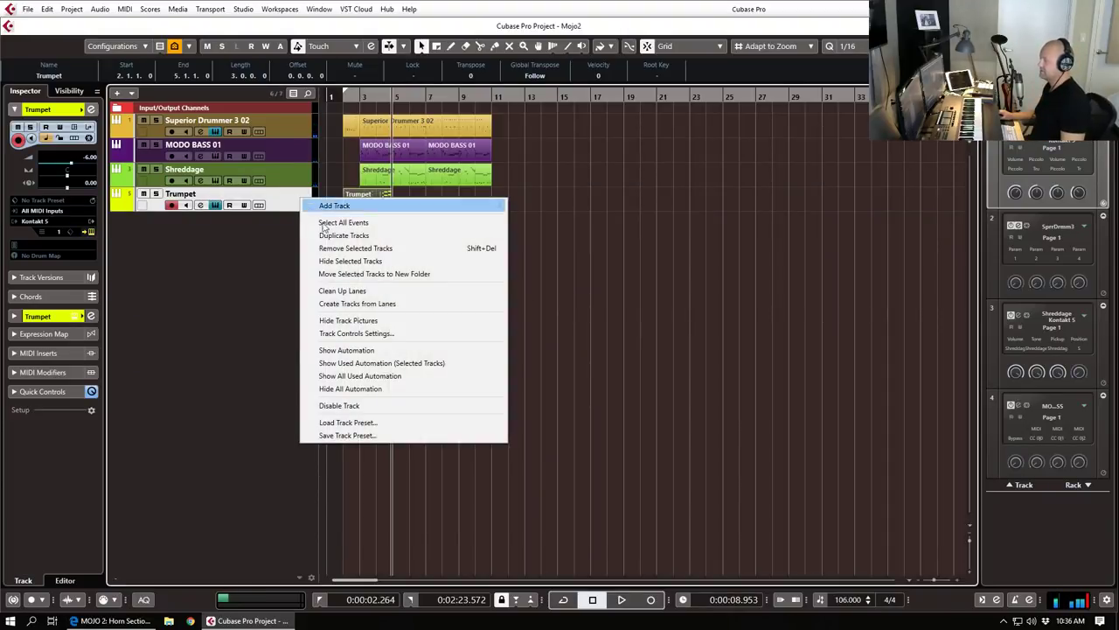
left_click(339, 236)
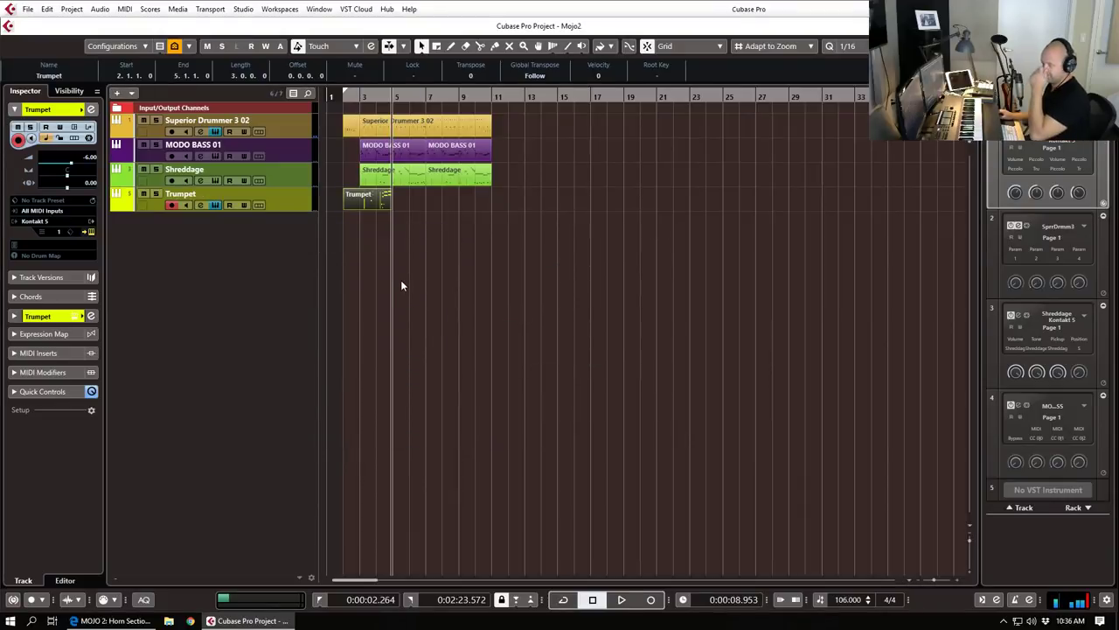
Step: Set the original Trumpet's MOJO 2 ensemble to 2 players and play back the arrangement with both trumpet tracks
left_click(206, 197)
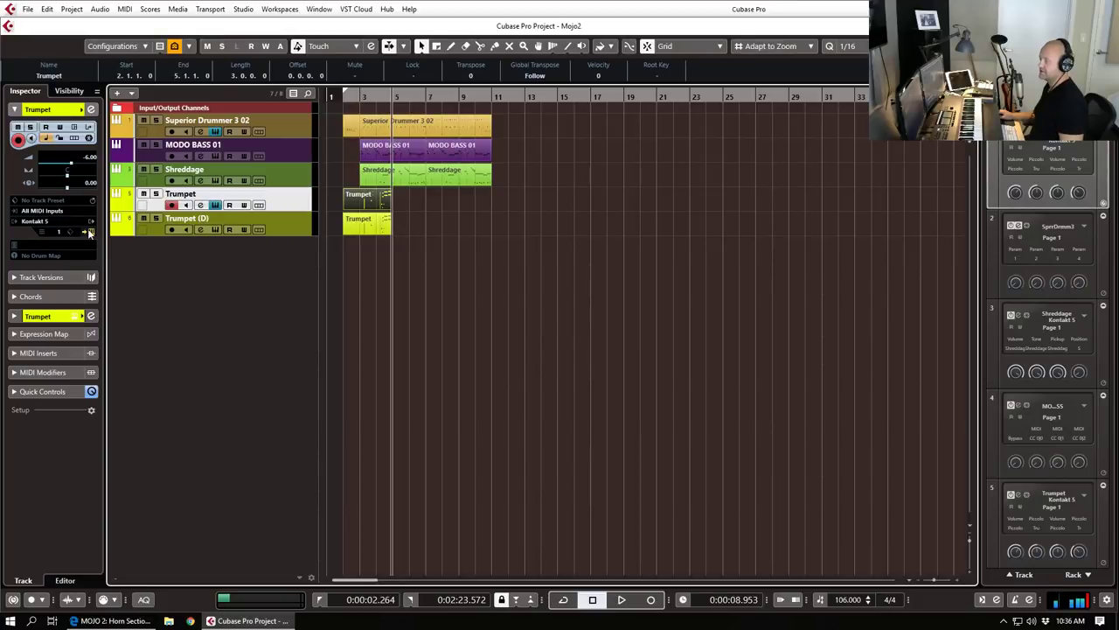
left_click_drag(1118, 4, 398, 0)
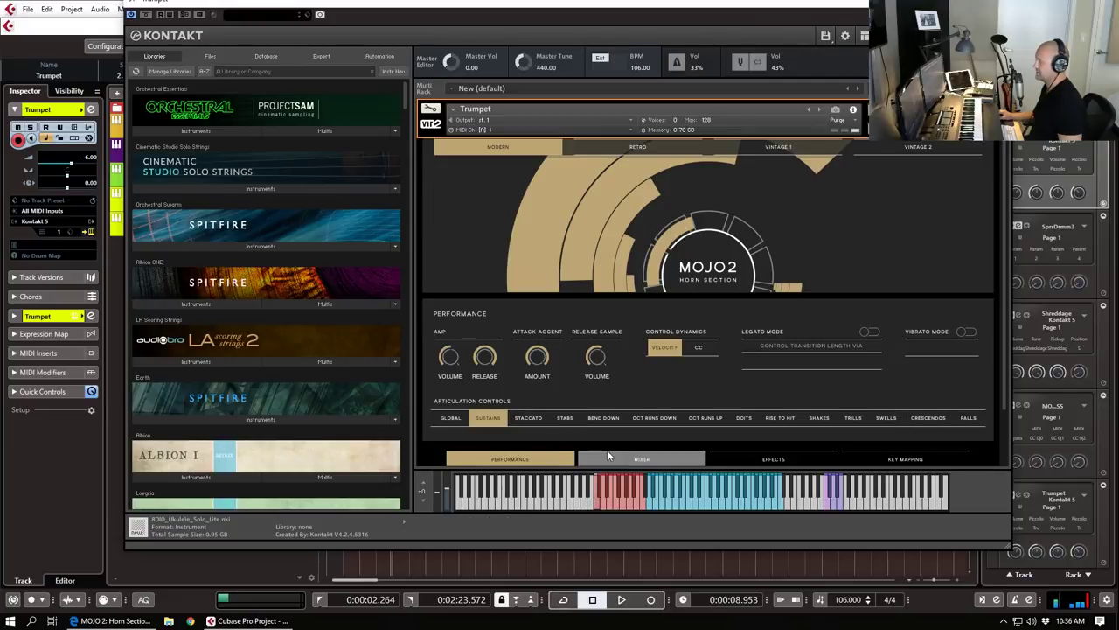
left_click(642, 459)
left_click(894, 349)
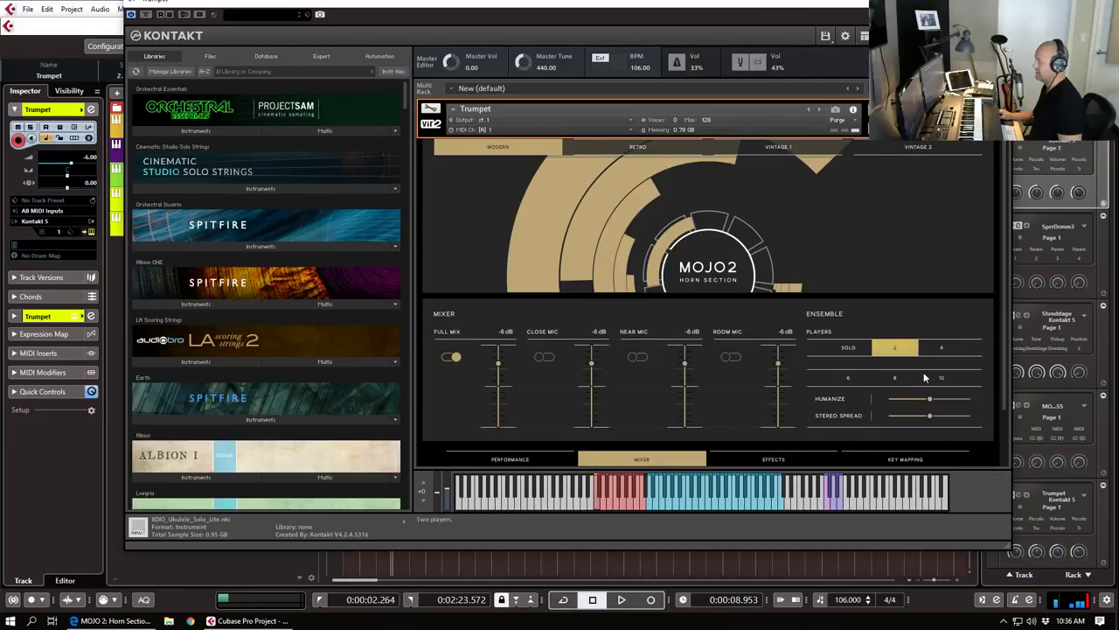
left_click_drag(689, 2, 1118, 35)
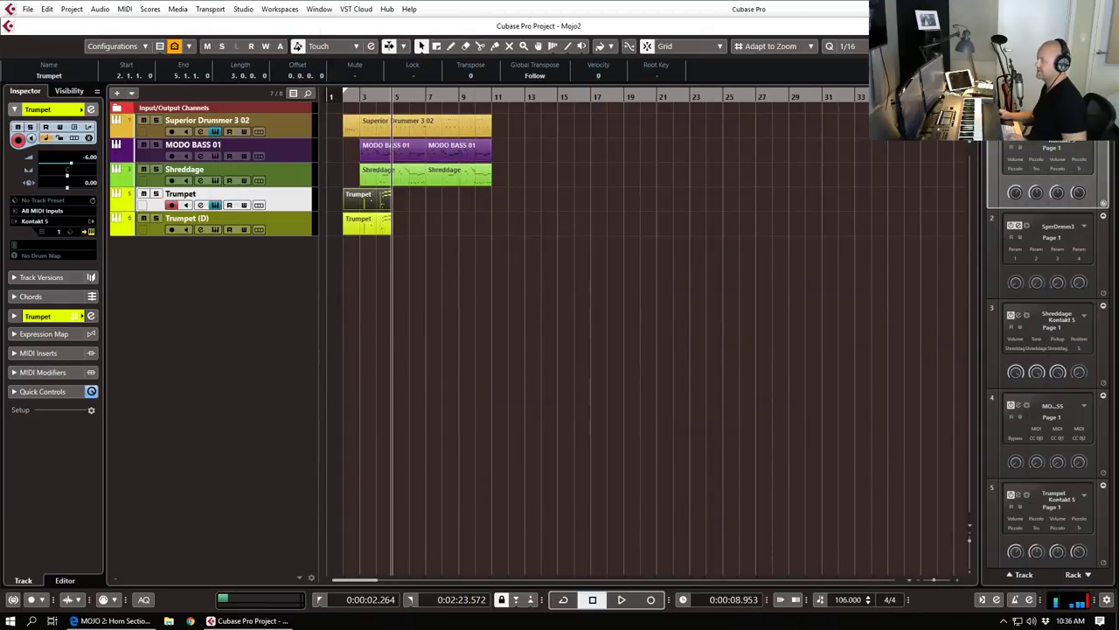
double_click(340, 100)
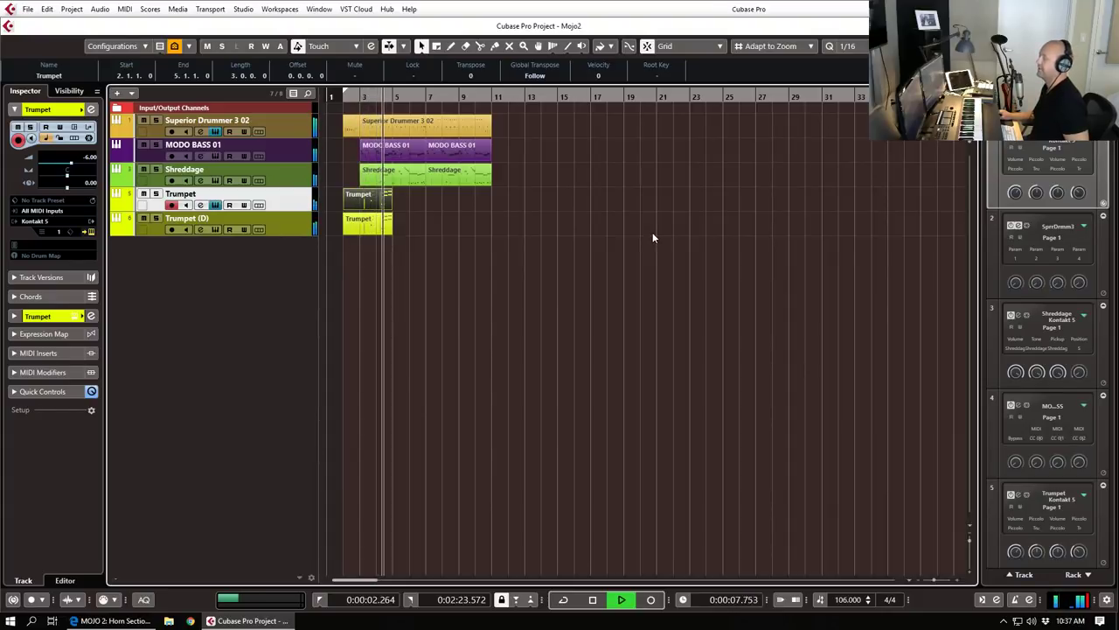
key("space")
Step: Rename the duplicated trumpet track as Sax
left_click(371, 226)
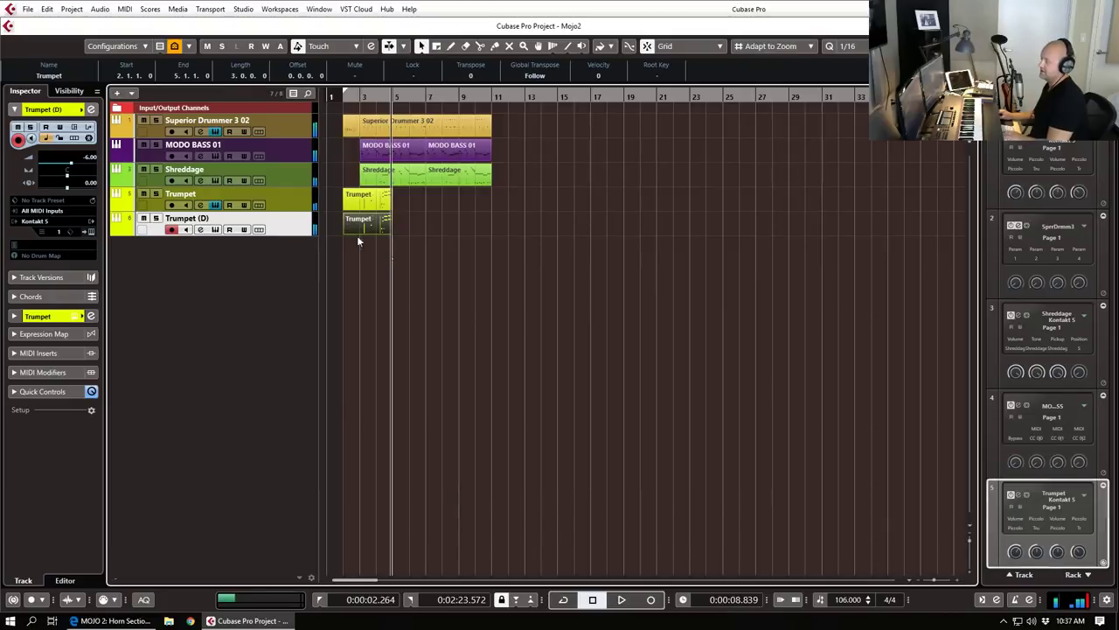
double_click(197, 218)
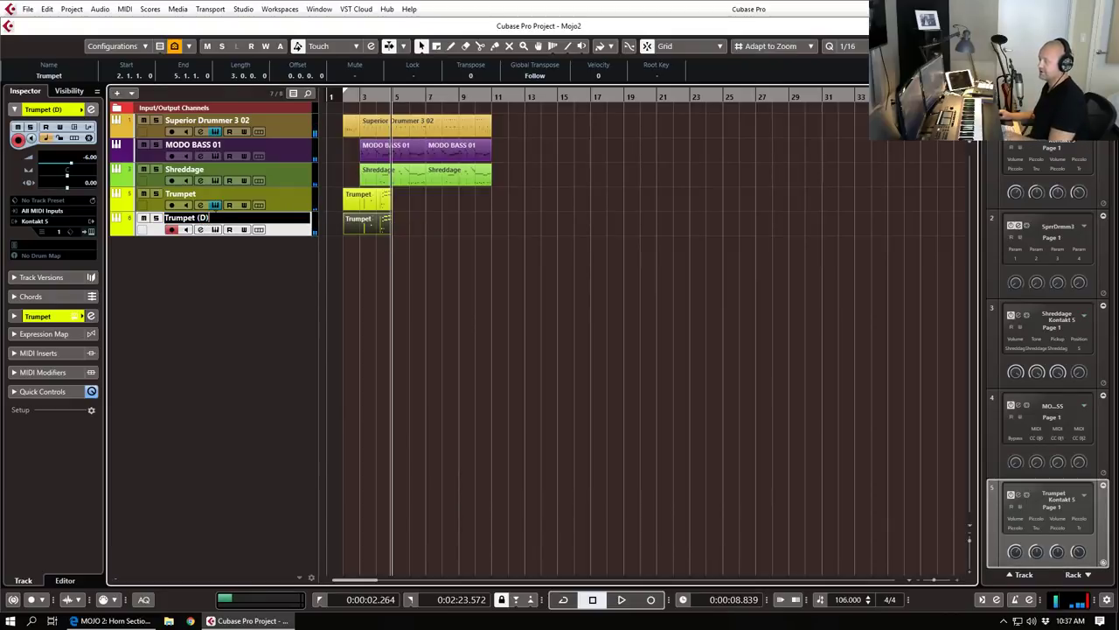
type("Sax")
key("Return")
Step: Load MOJO 2's Tenor Sax in place of the trumpet in the Sax track's Kontakt and check its Performance page
left_click(91, 231)
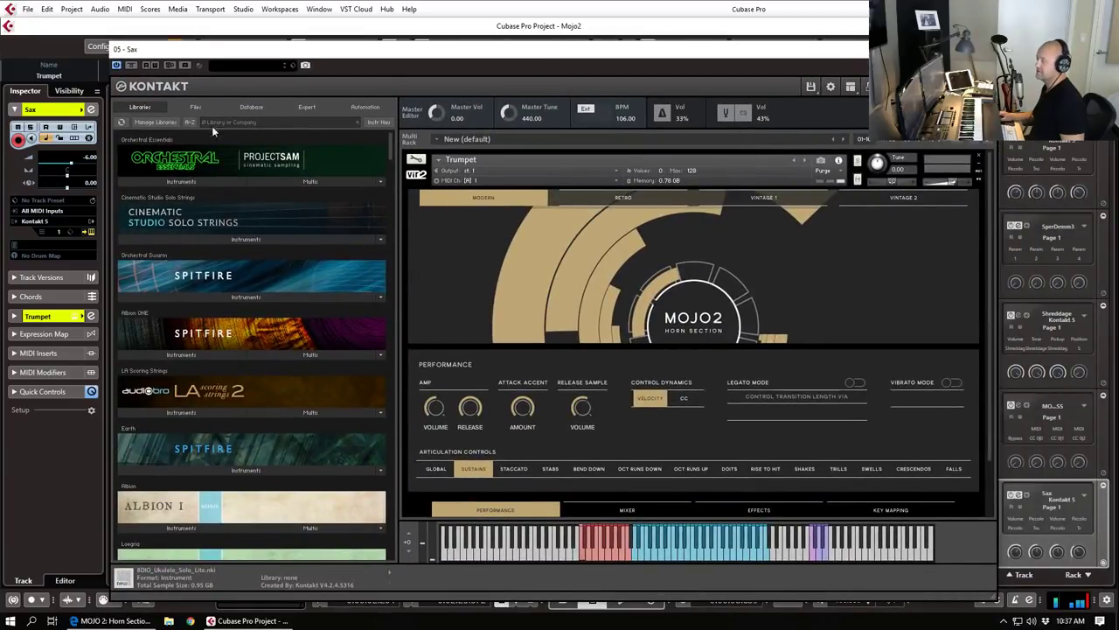
left_click(236, 124)
type("moj")
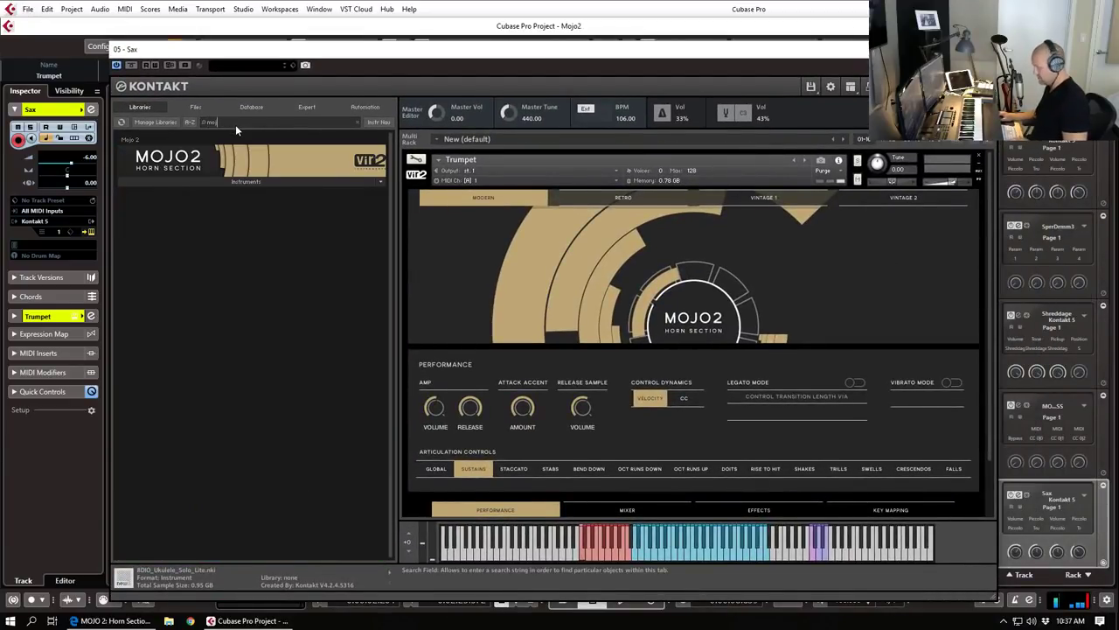
left_click(205, 182)
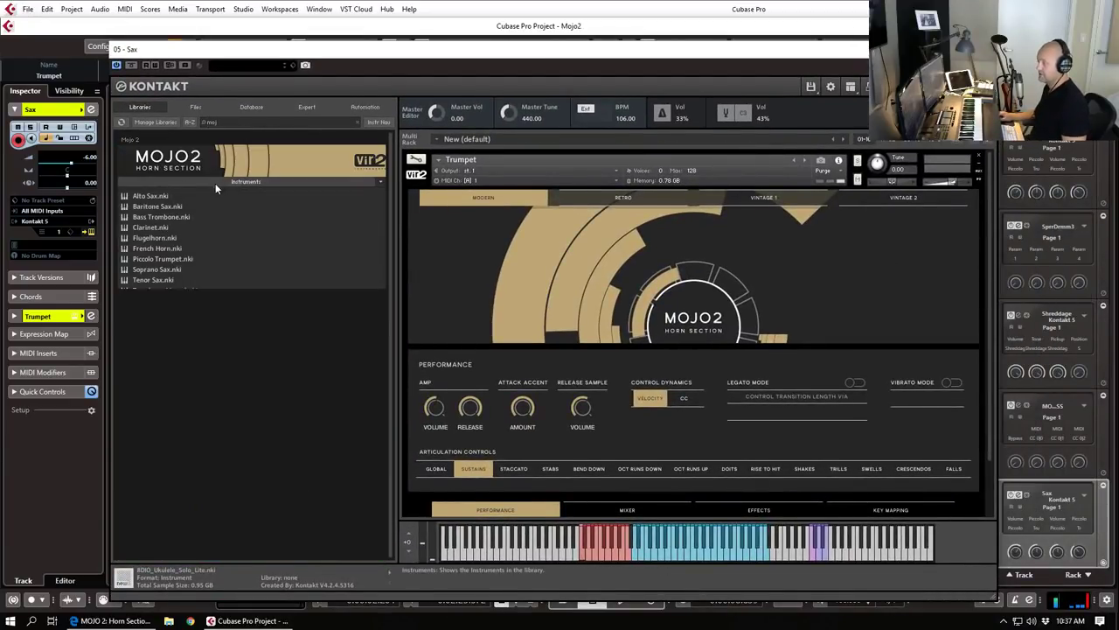
double_click(153, 279)
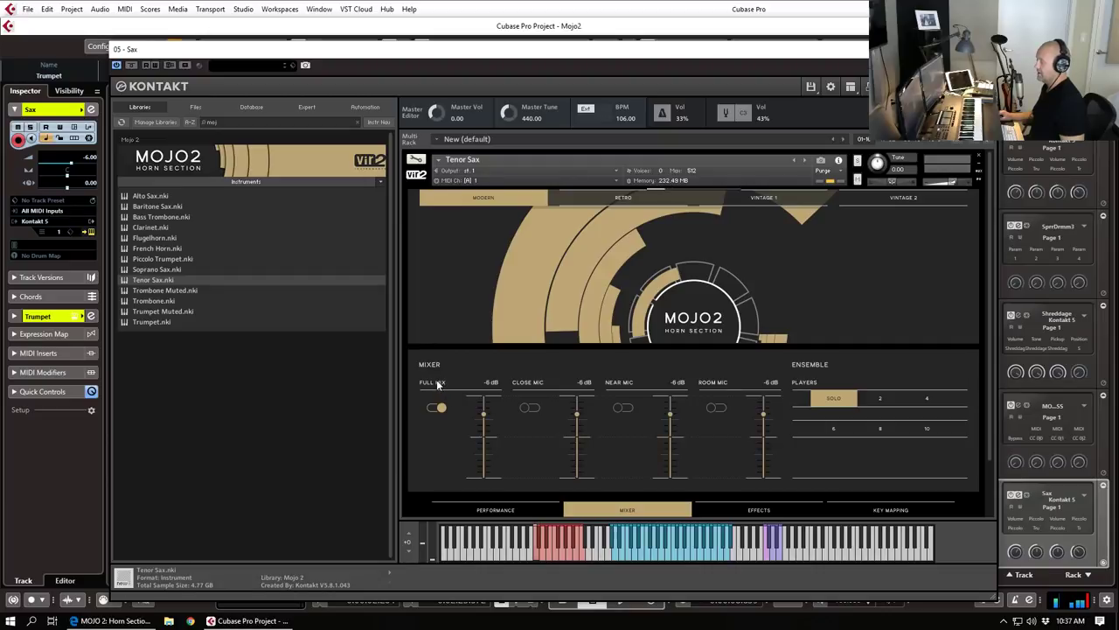
left_click(503, 507)
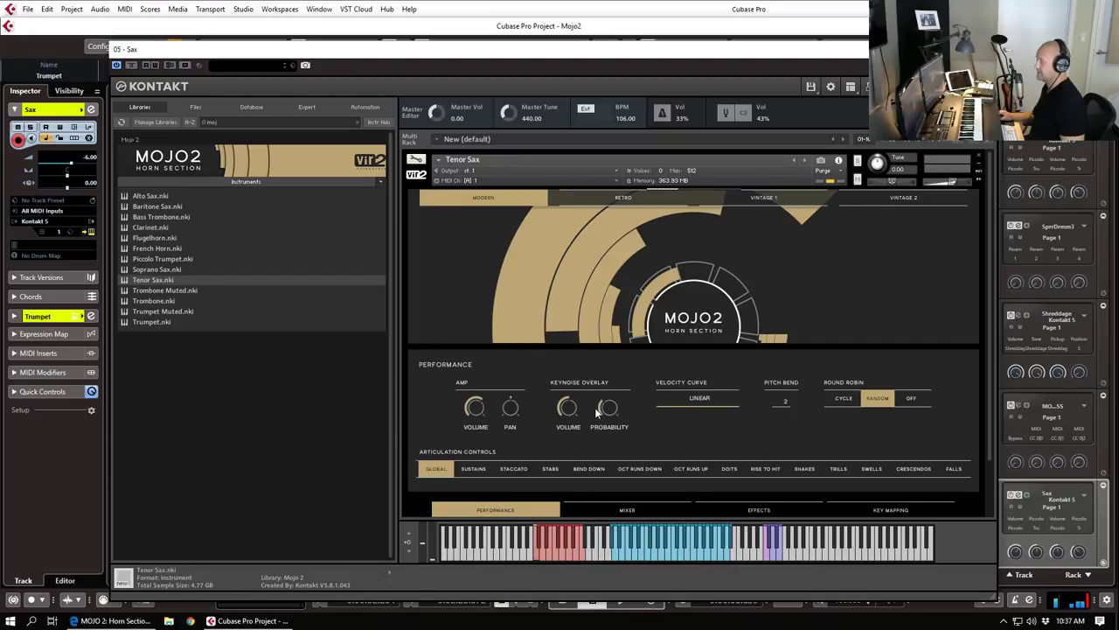
scroll(637, 356, "down", 1)
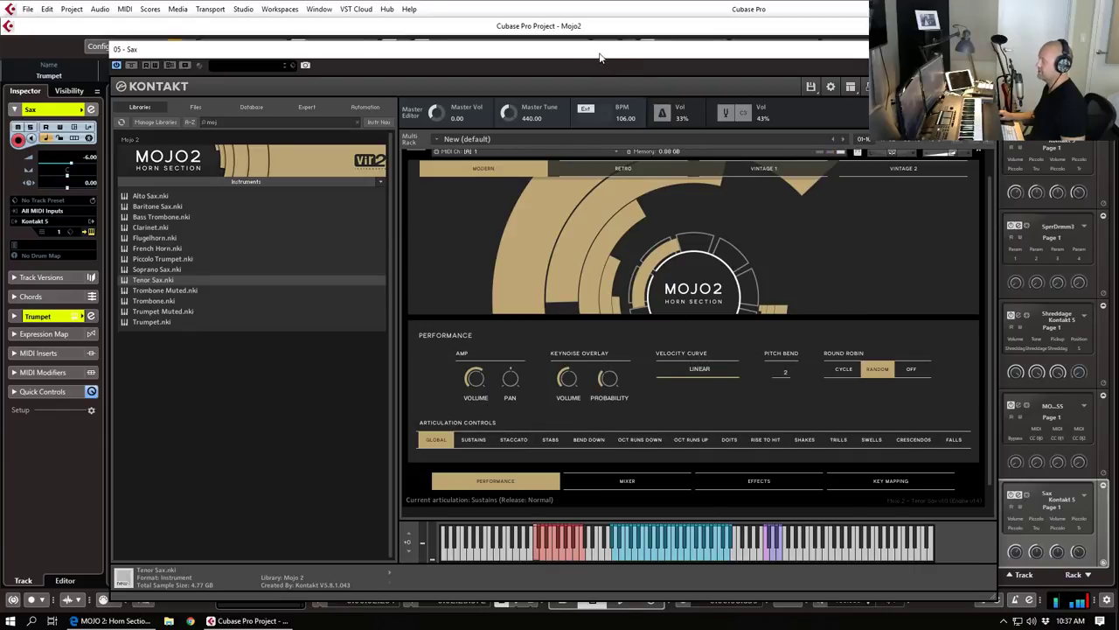
left_click(986, 49)
Step: Apply the name Sax to the track's part and place the Tenor Sax's Kontakt window beside the arrangement
double_click(188, 219)
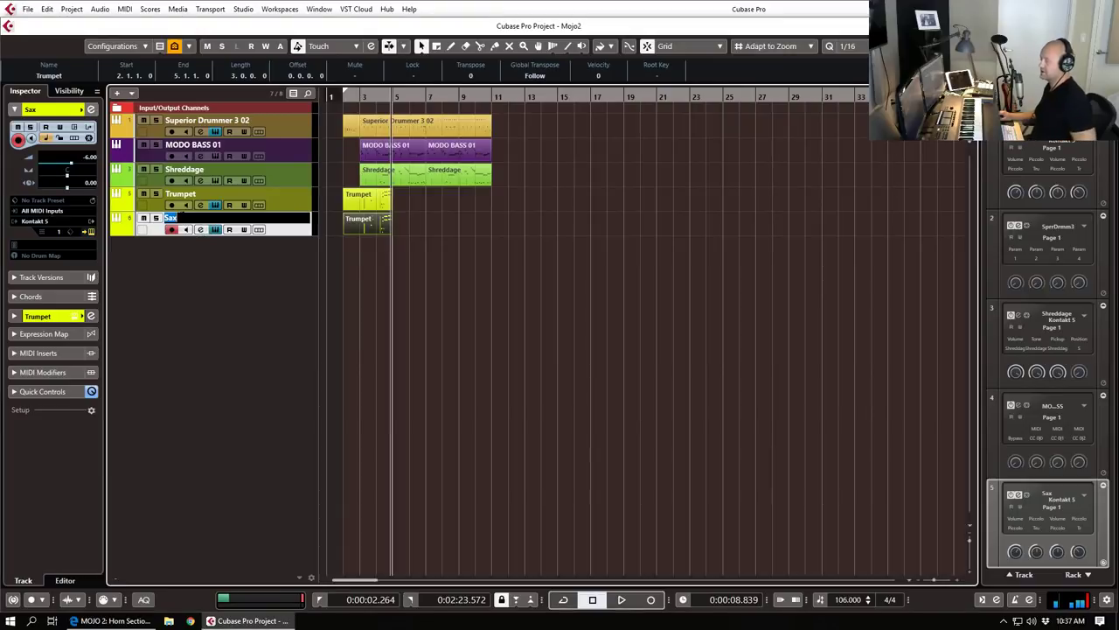
key("Return")
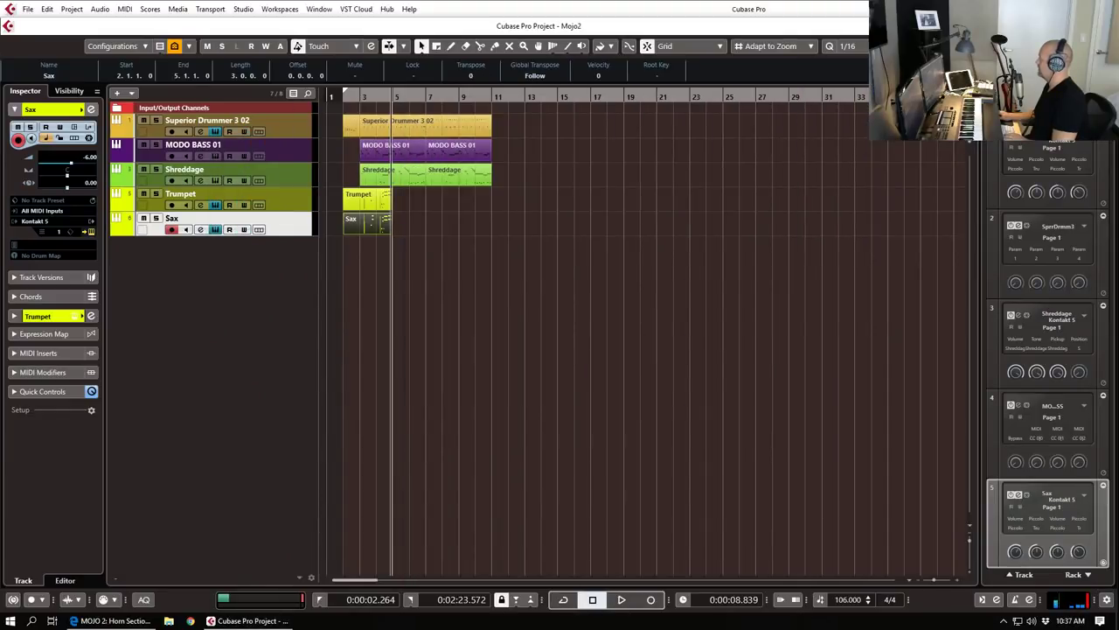
mouse_move(1118, 24)
left_mouse_down()
mouse_move(488, 27)
mouse_move(1118, 9)
left_mouse_up()
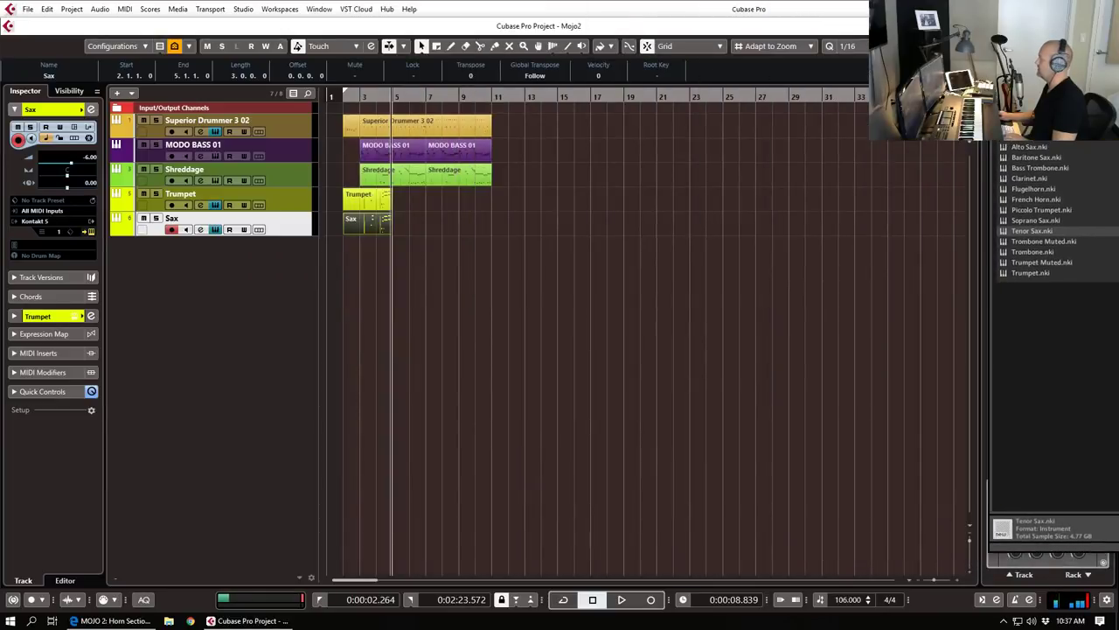
Step: Open the Sax part in the Key Editor and transpose its three keyswitch notes down one octave
double_click(353, 221)
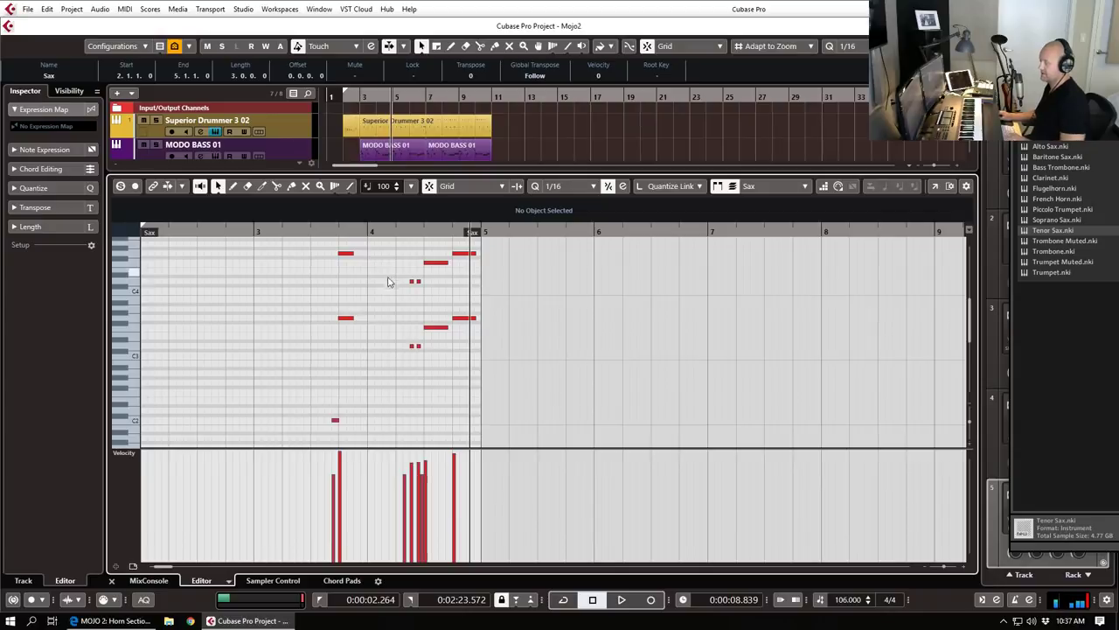
scroll(429, 315, "down", 5)
left_click_drag(390, 374, 453, 415)
scroll(330, 283, "up", 1)
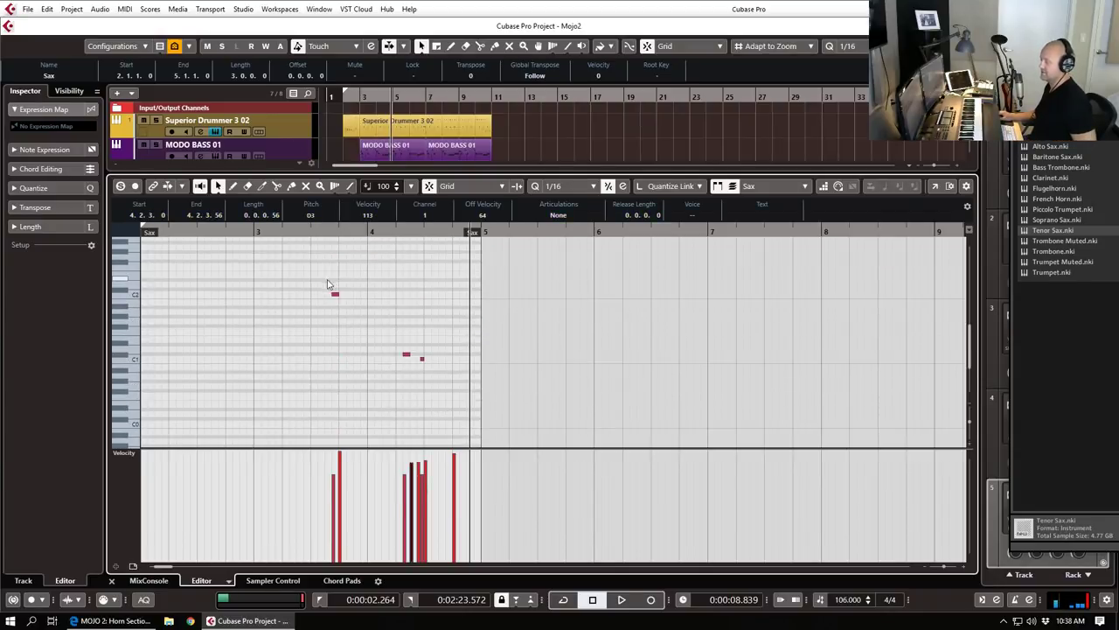
left_click_drag(302, 283, 476, 367)
key("shift+Down")
Step: Solo the Sax part in the editor and play its phrase from the second half of bar 3
left_click(307, 231)
key("space")
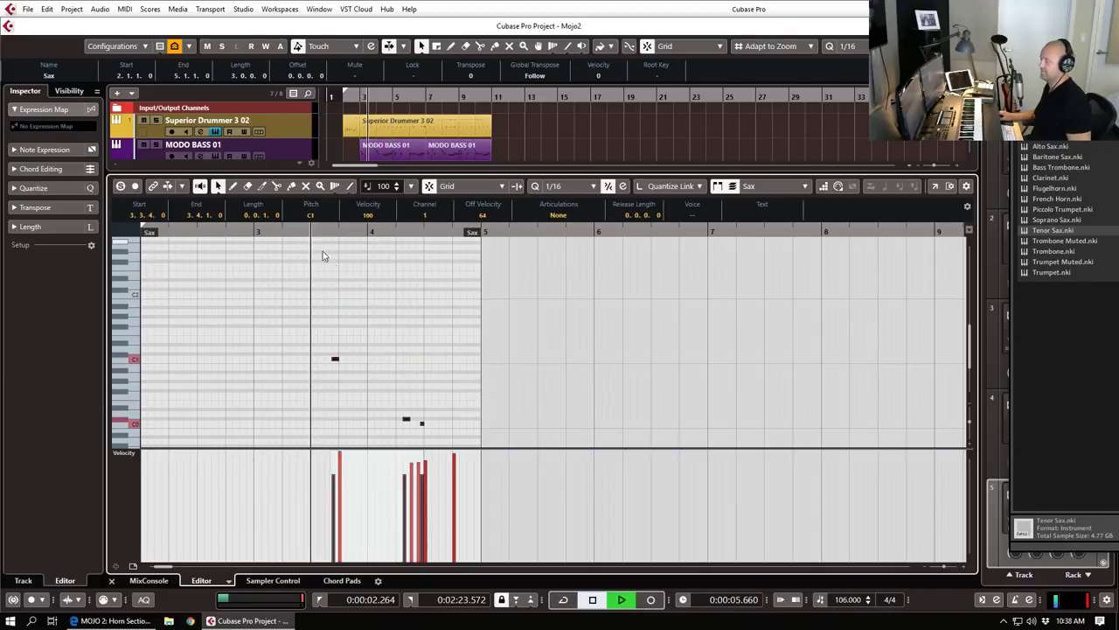
key("space")
key("s")
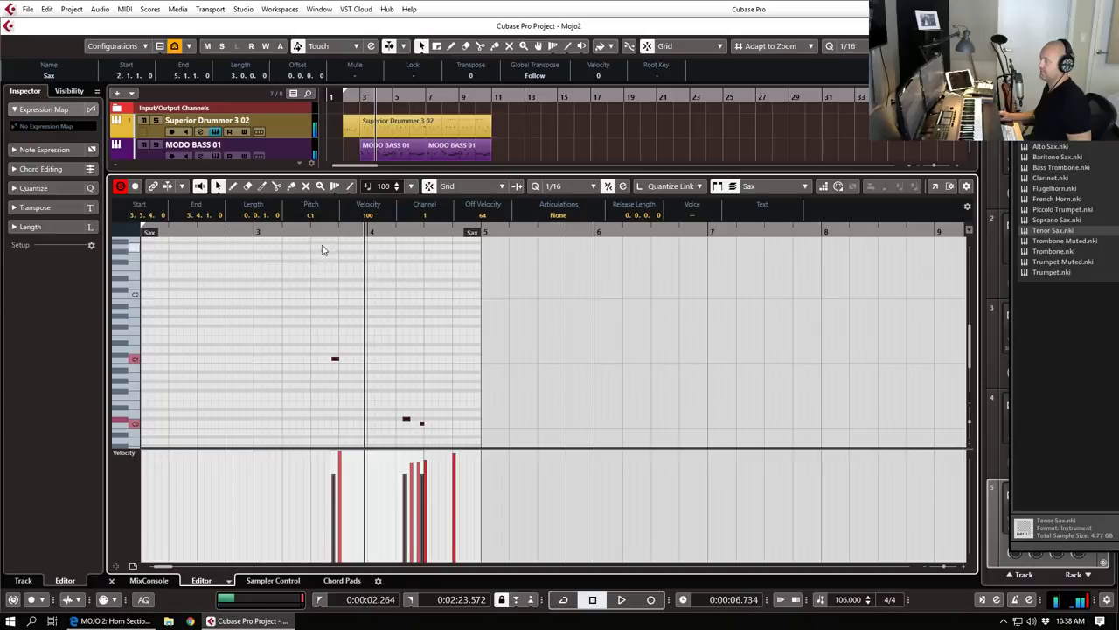
left_click(321, 231)
key("space")
scroll(454, 315, "up", 3)
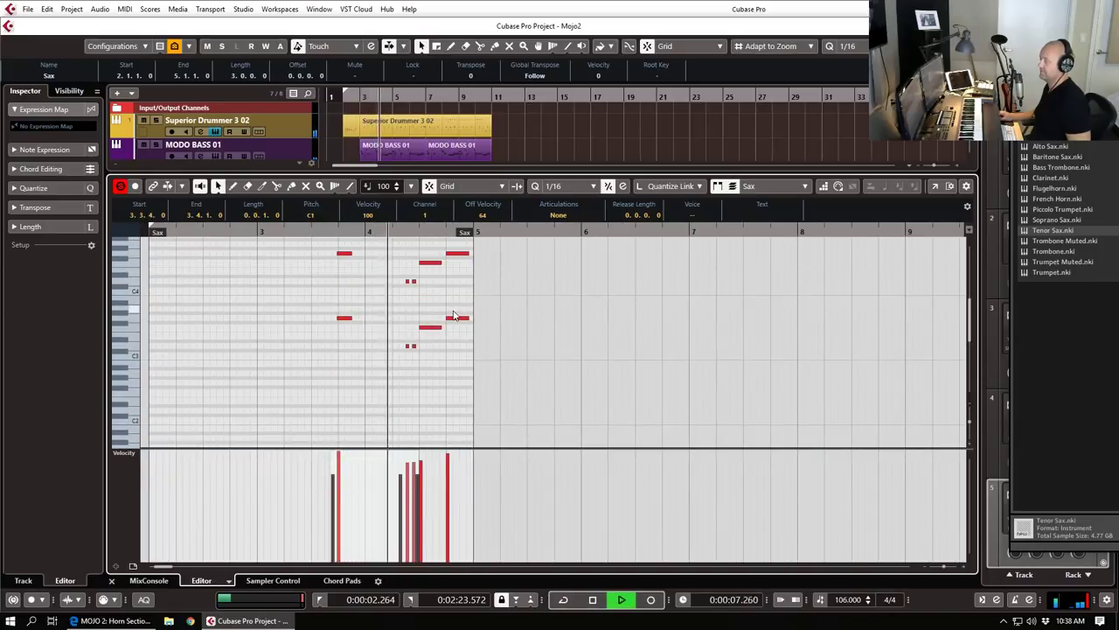
key("space")
Step: Delete the upper-octave notes of the Sax phrase and play back the remaining line while checking its keyswitches
left_click_drag(323, 285, 505, 233)
key("Delete")
key("space")
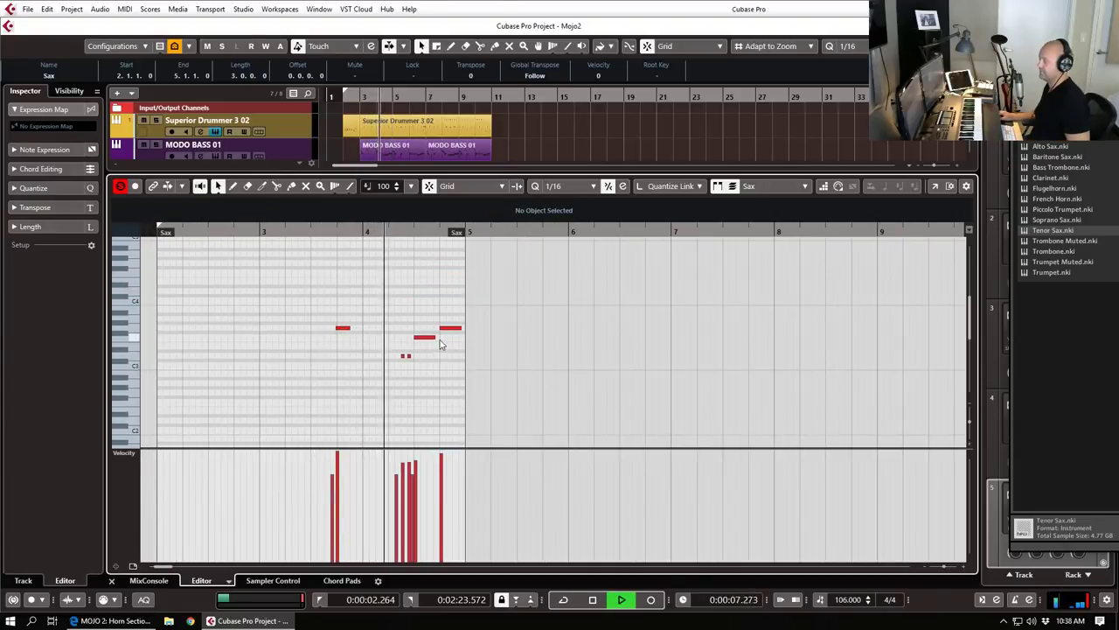
scroll(450, 350, "down", 2)
scroll(453, 350, "down", 8)
key("space")
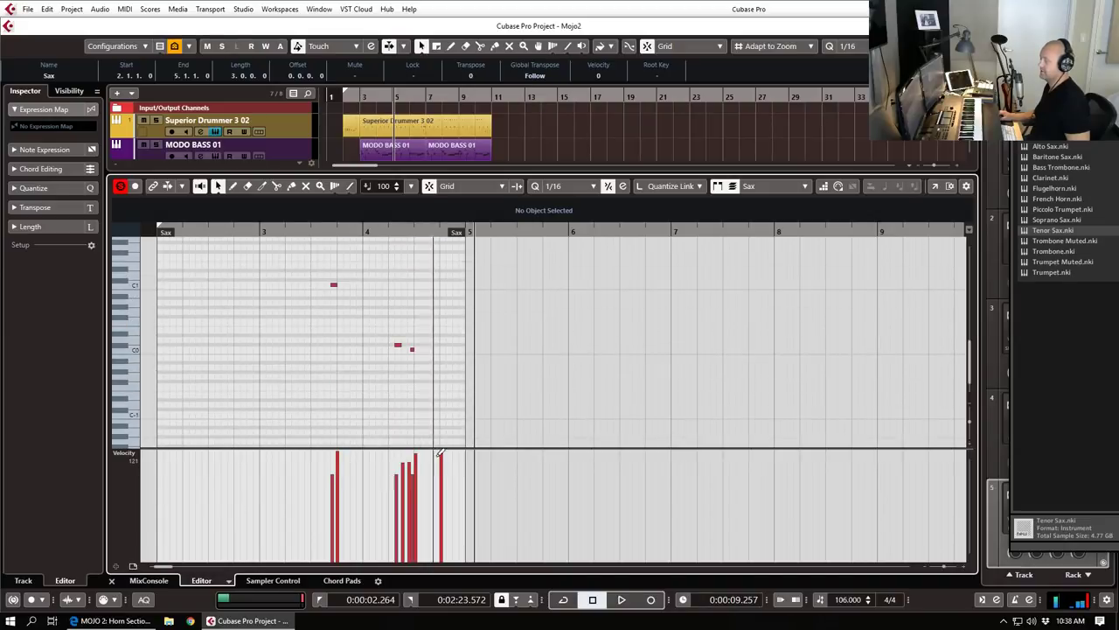
Step: Leave the Sax part and play back the Trumpet phrase in the Key Editor
scroll(452, 282, "up", 8)
left_click_drag(426, 290, 456, 328)
key("Return")
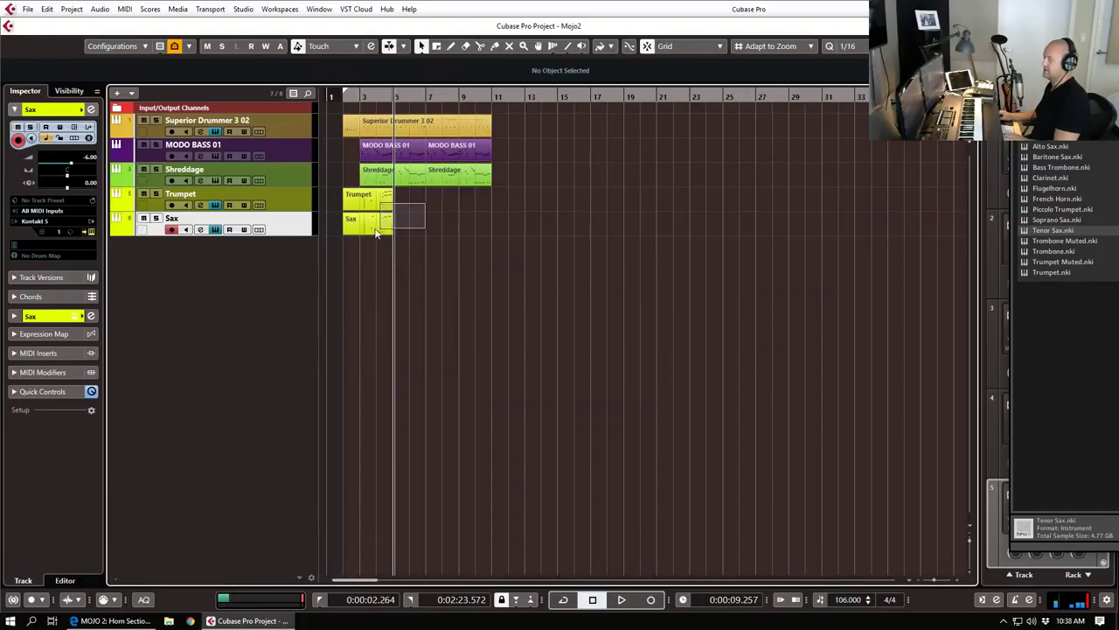
double_click(372, 201)
key("space")
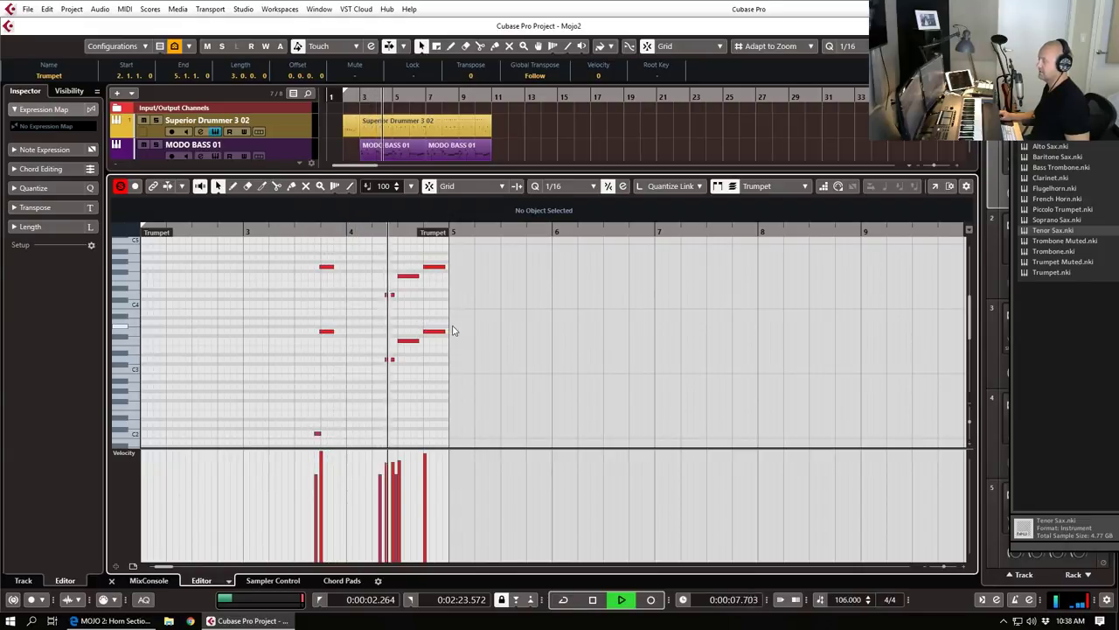
key("space")
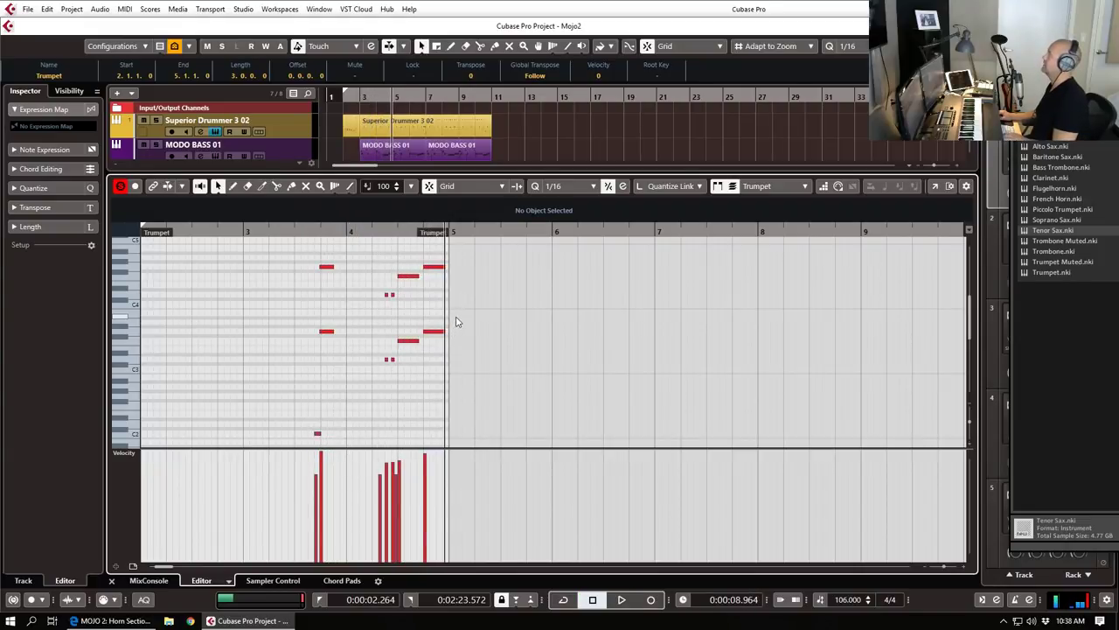
key("Return")
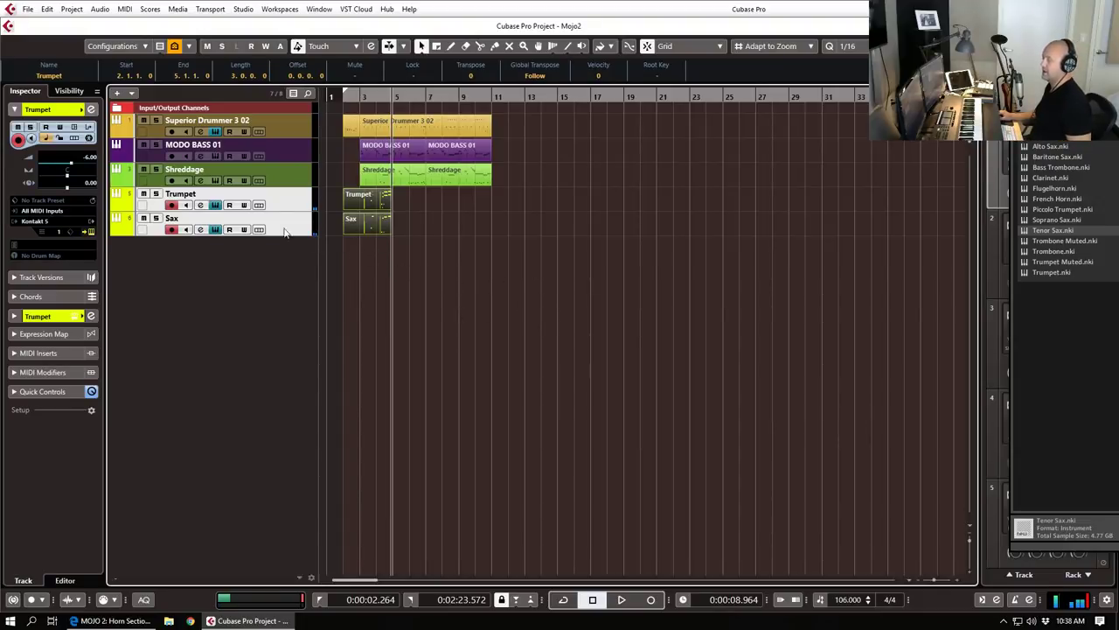
Step: Select the Sax track in the arrangement and start playback from the left locator
key("Down")
key("KP_1")
key("space")
key("space")
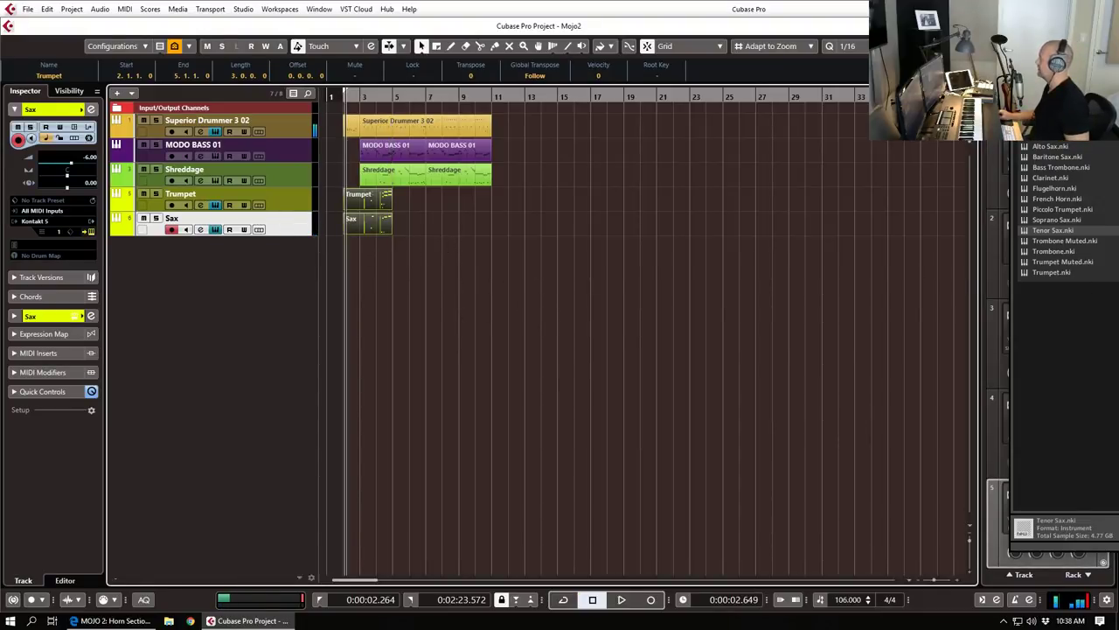
Step: Examine the ensemble player options on the Tenor Sax's mixer page in Kontakt and return to its performance page
left_click_drag(1118, 3, 597, 5)
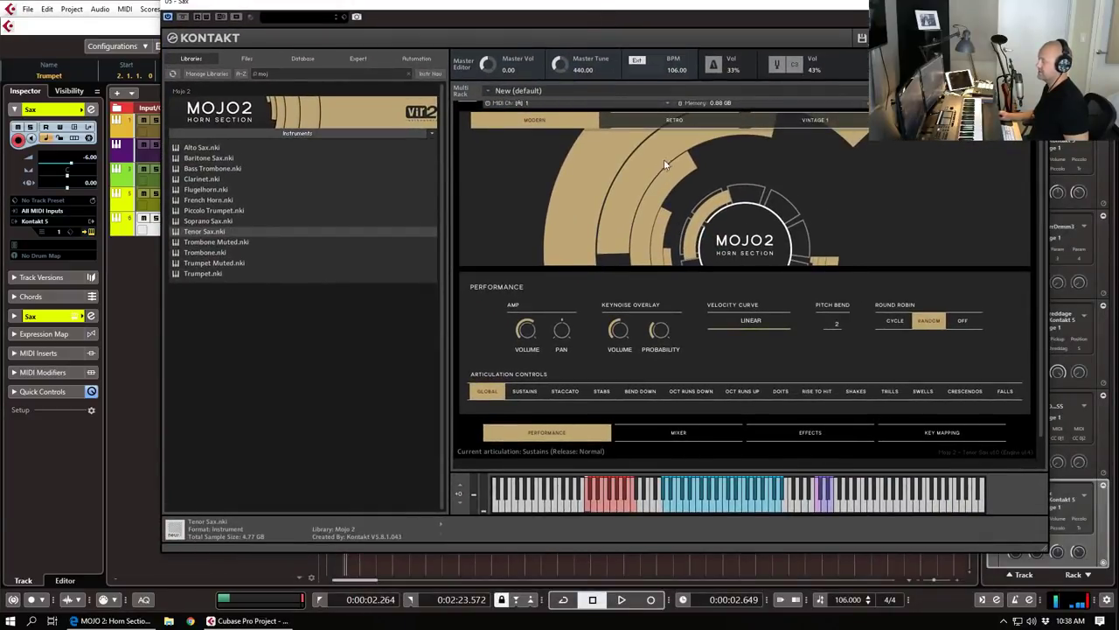
left_click(679, 432)
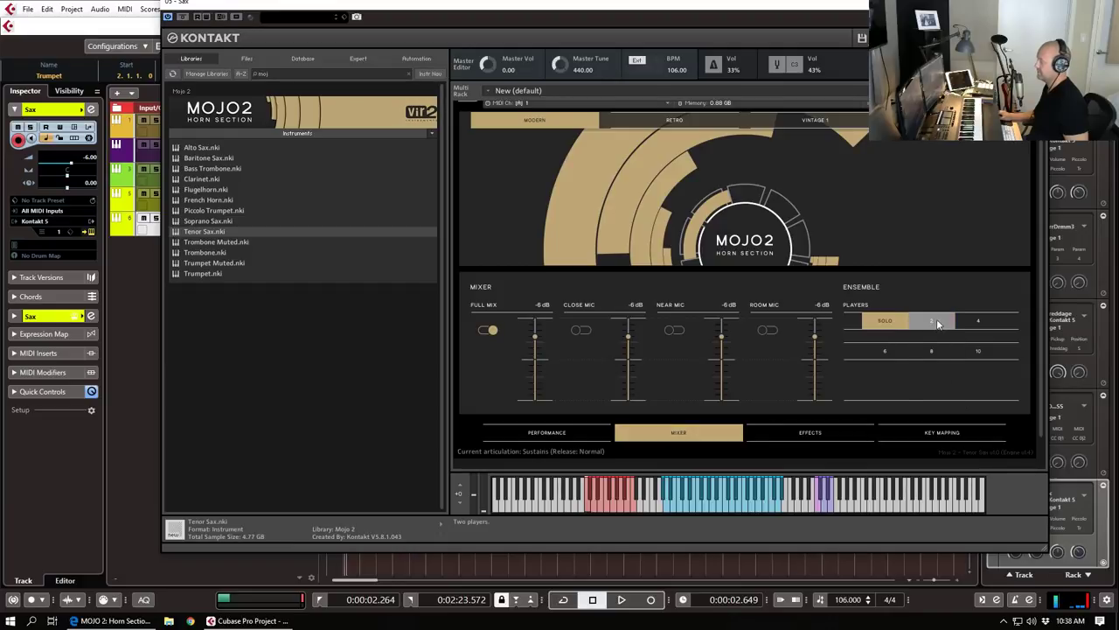
left_click(550, 432)
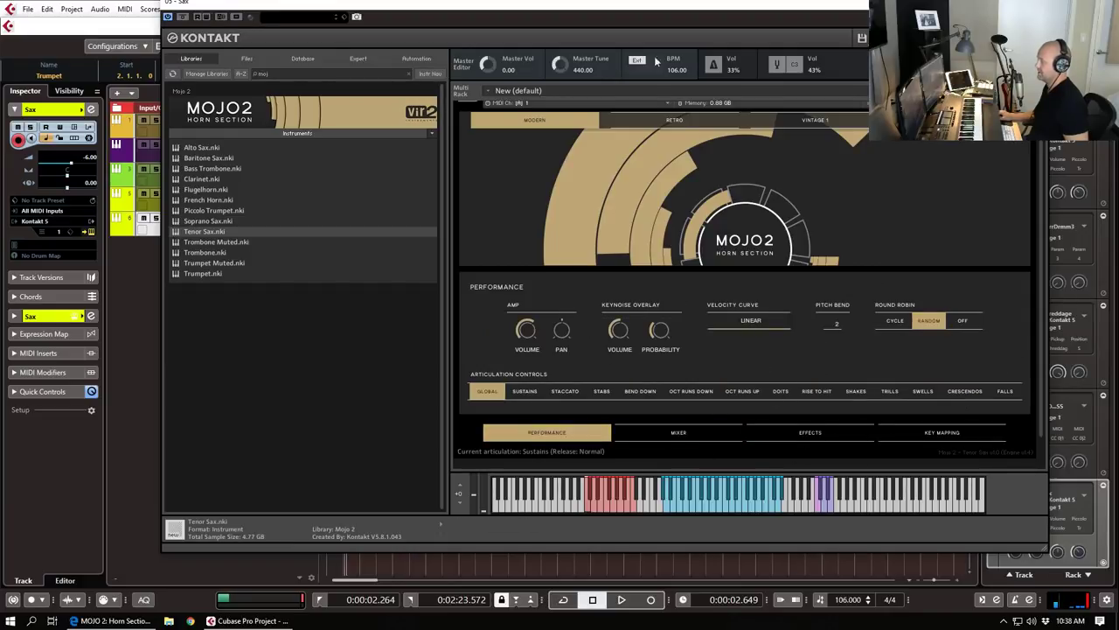
left_click_drag(637, 11, 1118, 11)
Step: Play the groove with the Trumpet and Sax parts through the end of their phrase
key("space")
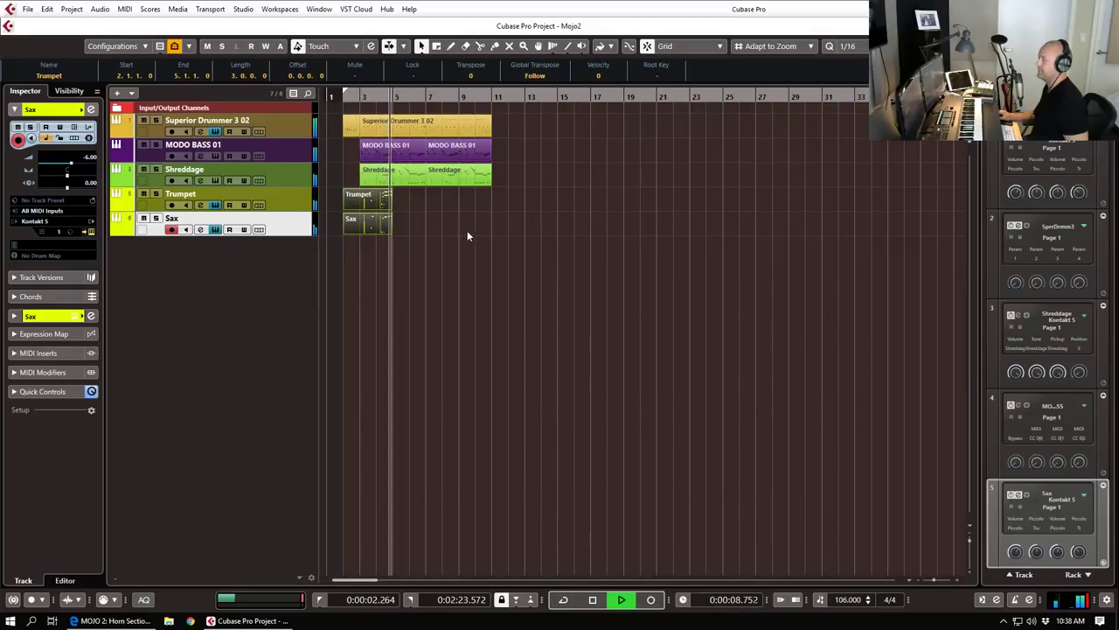
key("space")
key("h")
key("h")
key("h")
key("h")
key("h")
key("h")
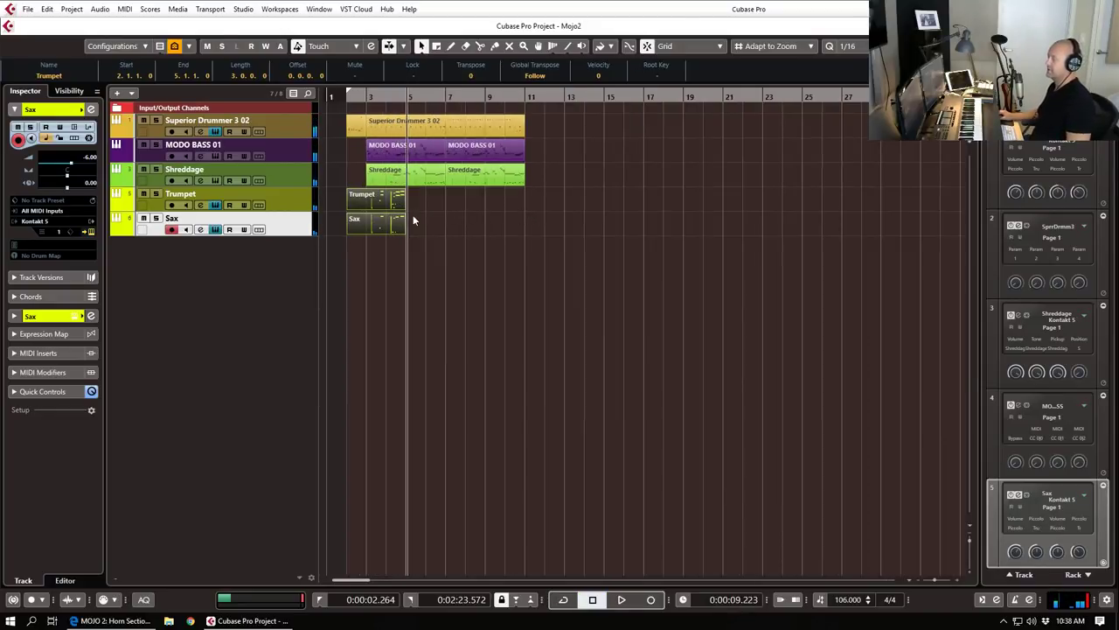
left_click(577, 222)
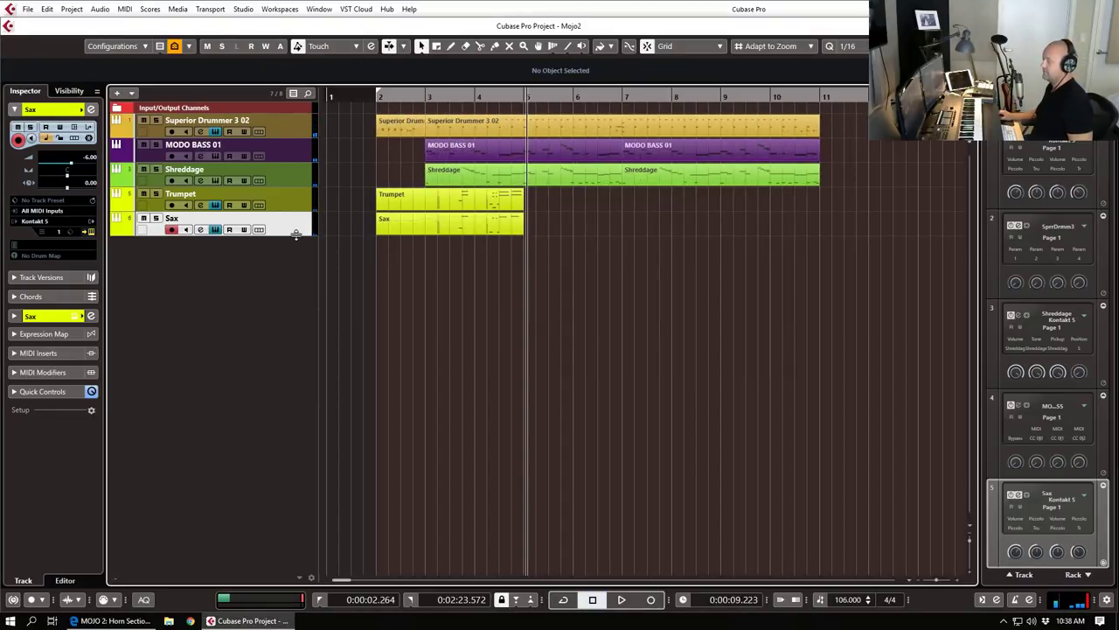
Step: Duplicate the Sax track and delete the copied part from the new track
right_click(294, 229)
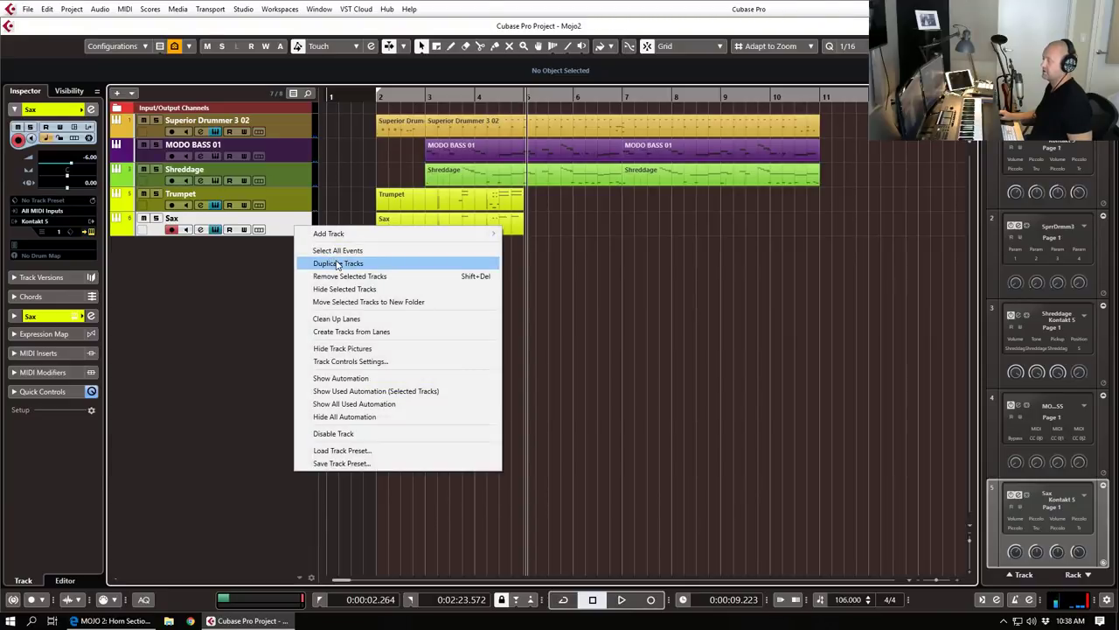
left_click(726, 338)
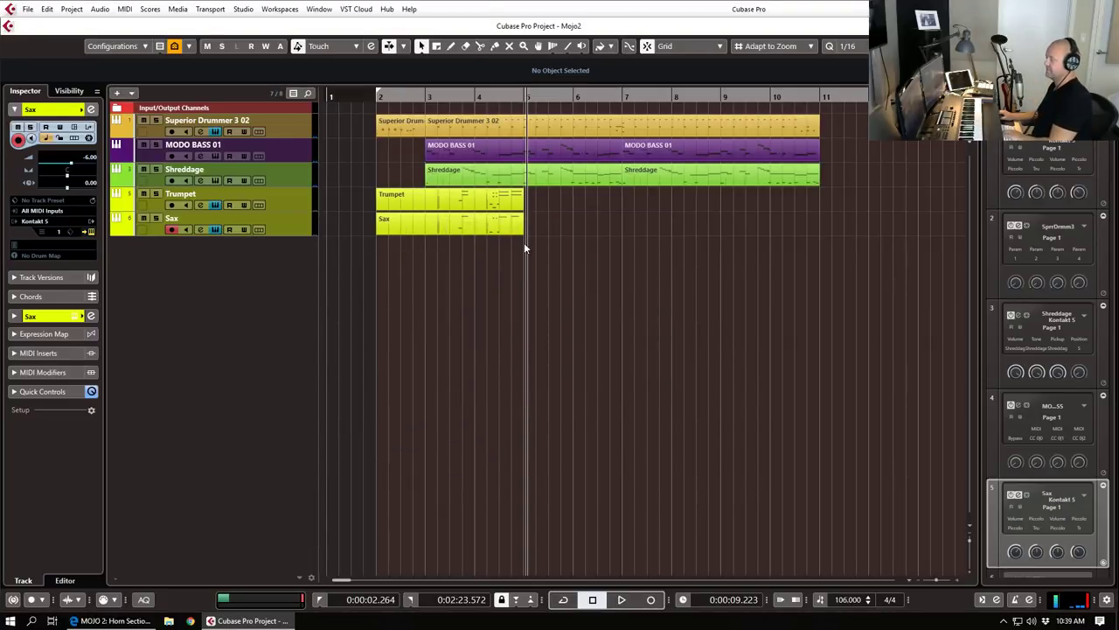
left_click_drag(565, 257, 345, 234)
left_click(577, 253)
left_click(392, 251)
key("Delete")
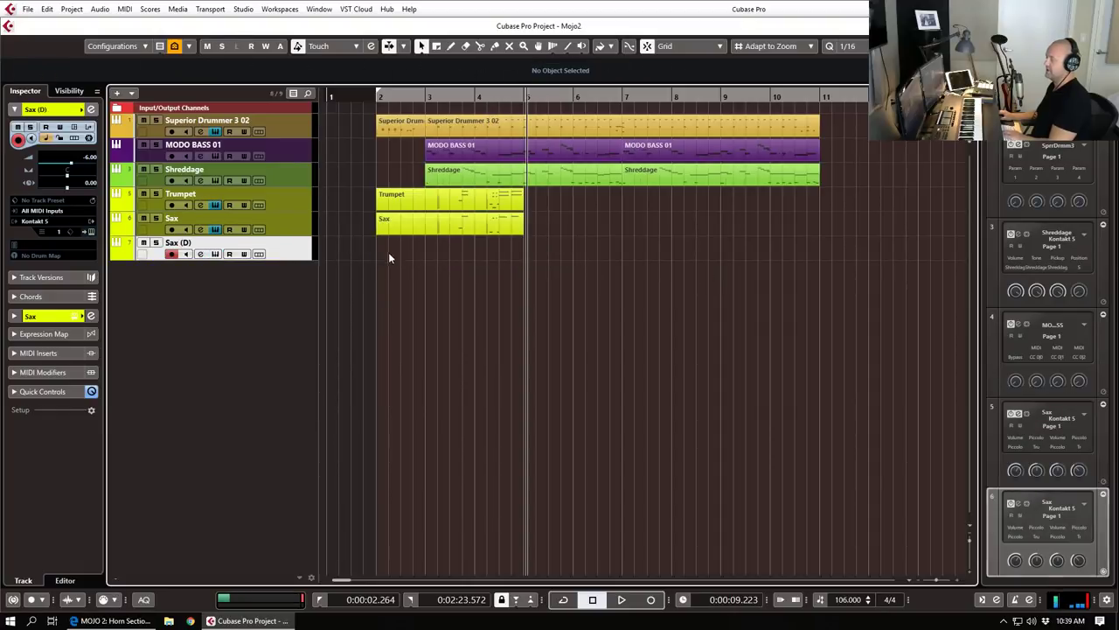
Step: Rename the duplicated track Trb and open its Kontakt instrument
double_click(178, 243)
key("Return")
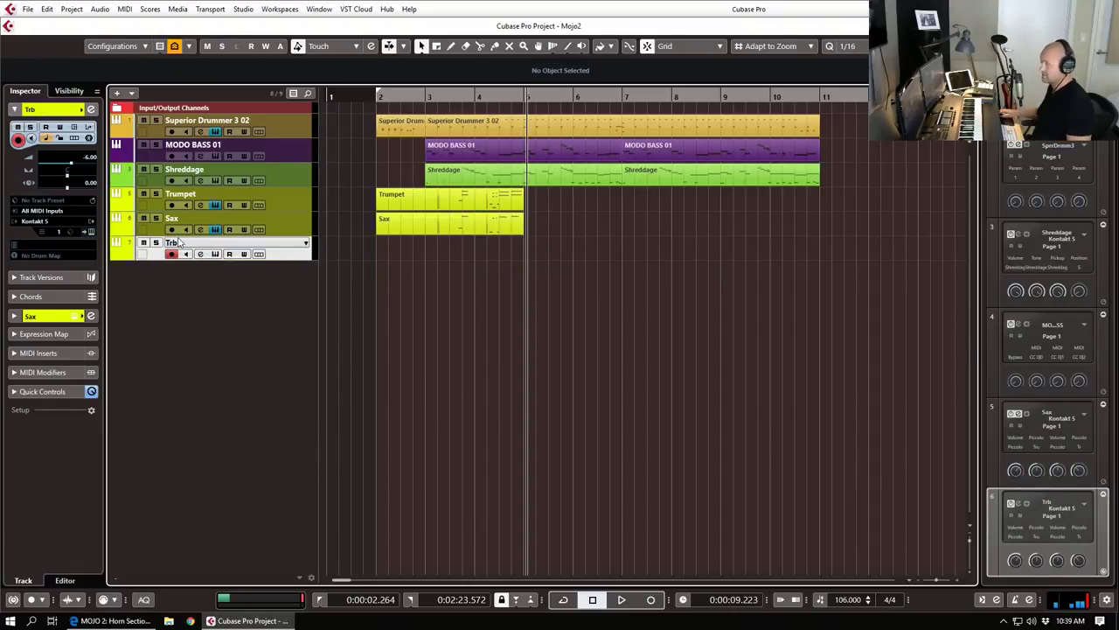
left_click(93, 234)
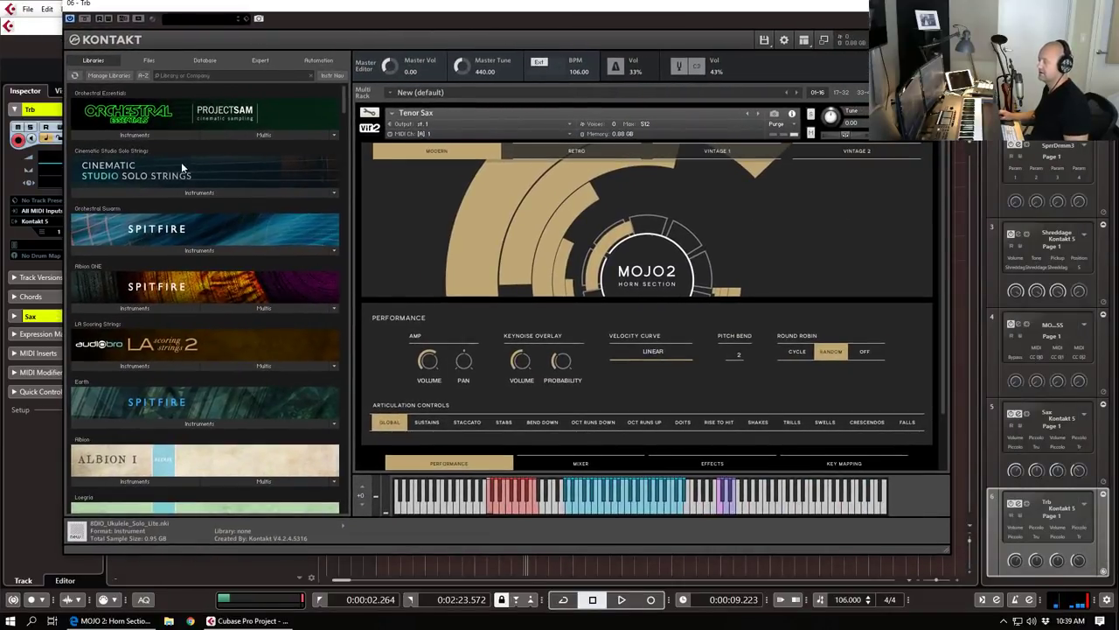
Step: Find the MOJO 2 library in Kontakt and replace the Tenor Sax with Trombone.nki
type("mi")
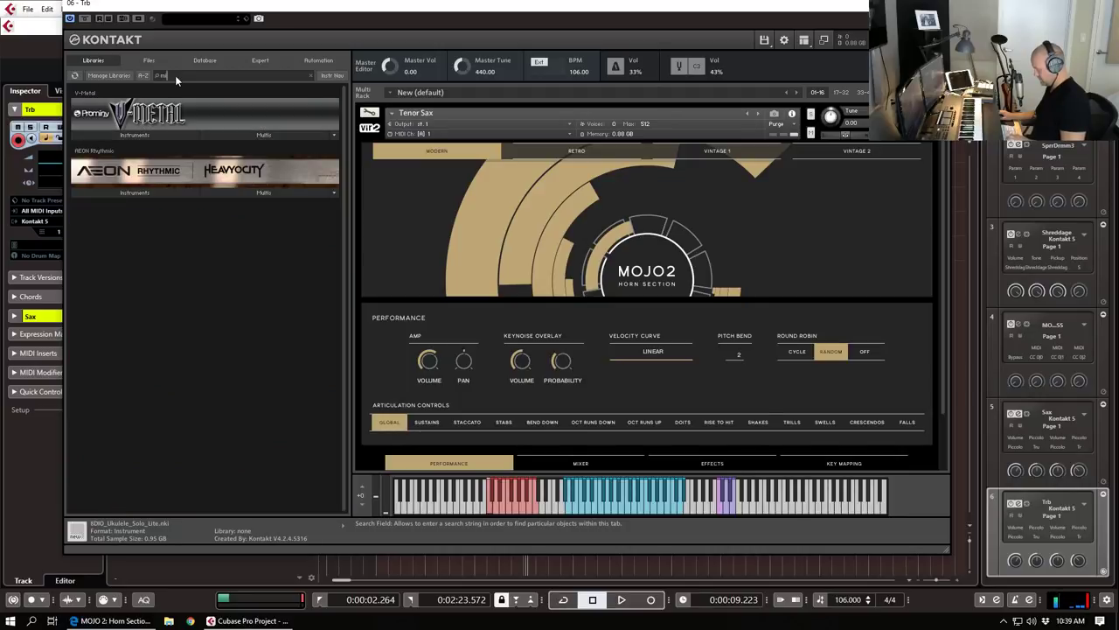
key("BackSpace")
type("oj")
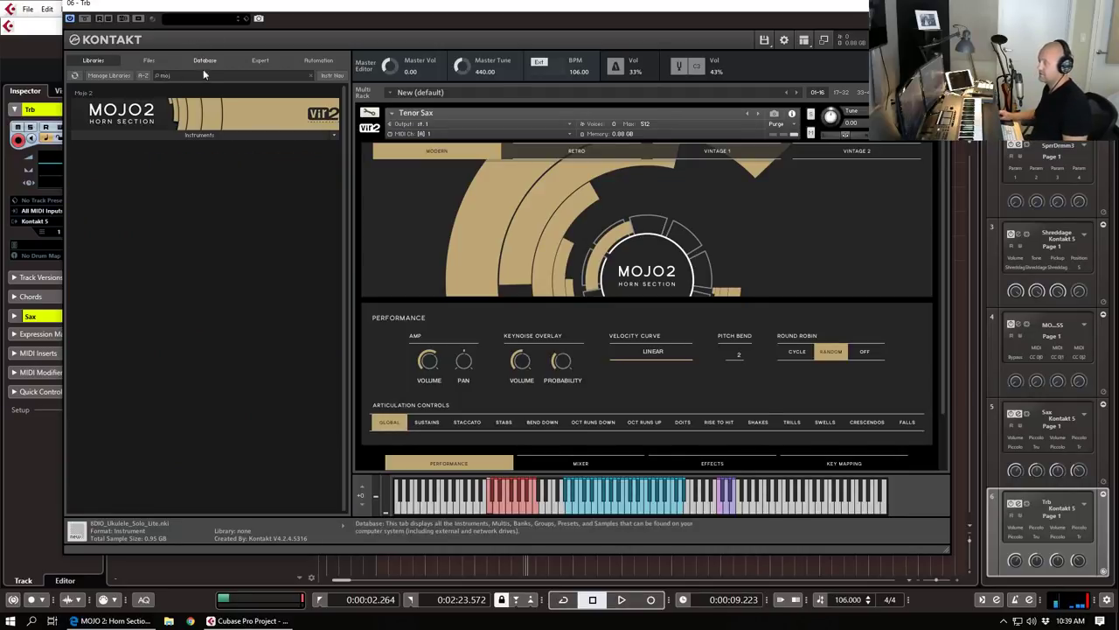
left_click(195, 136)
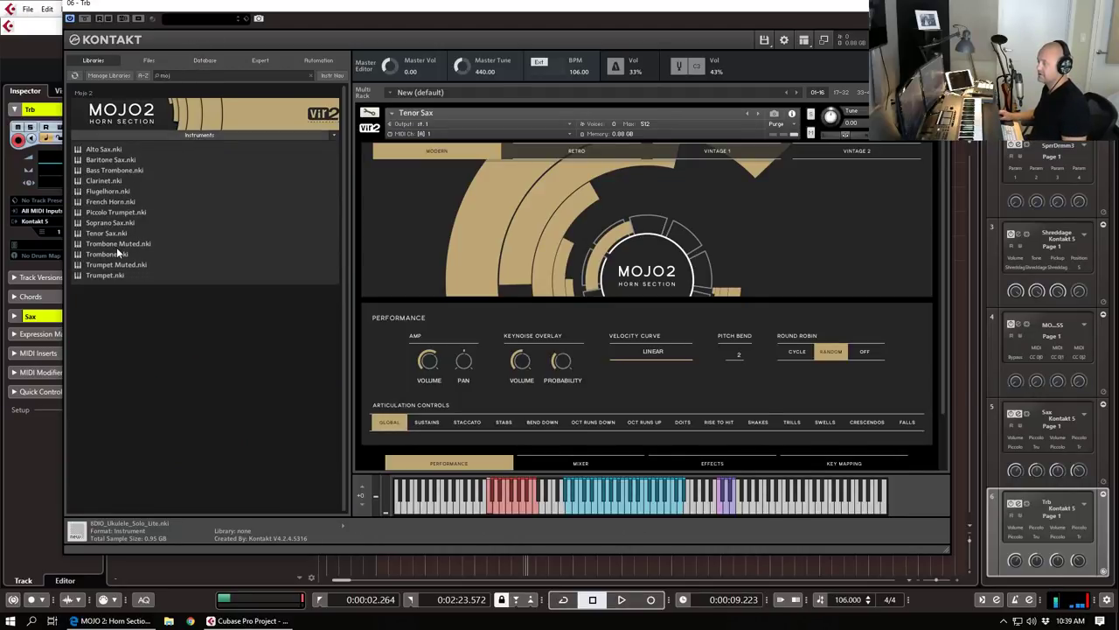
left_click_drag(112, 254, 563, 215)
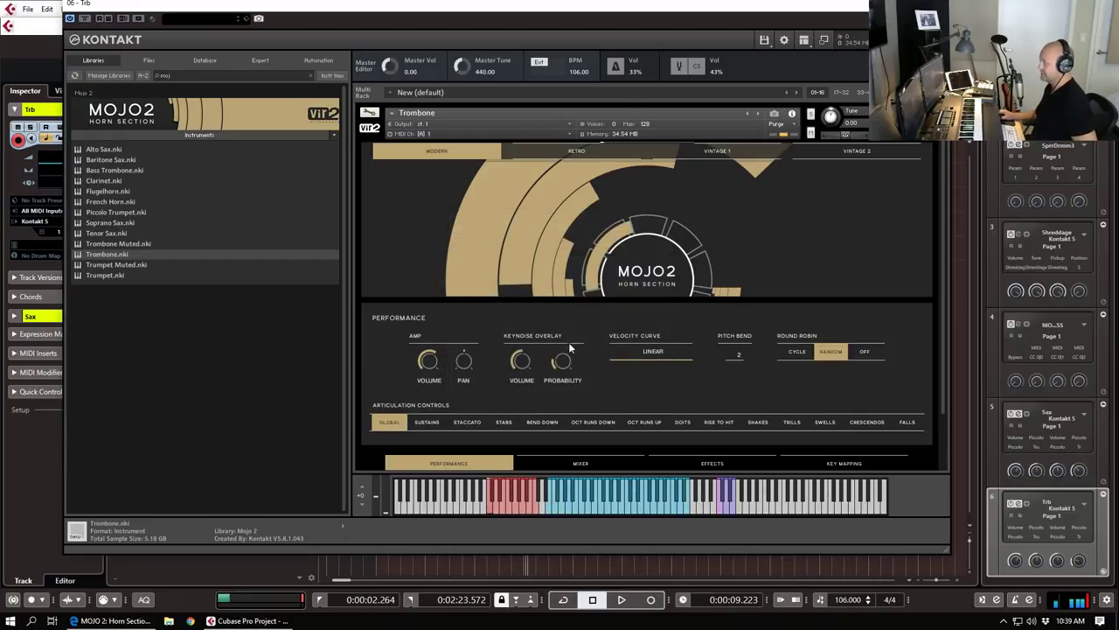
Step: Set the Trombone's Sustains attack accent to 55 % and Staccato release to 1.4k ms, and close Kontakt
left_click(426, 422)
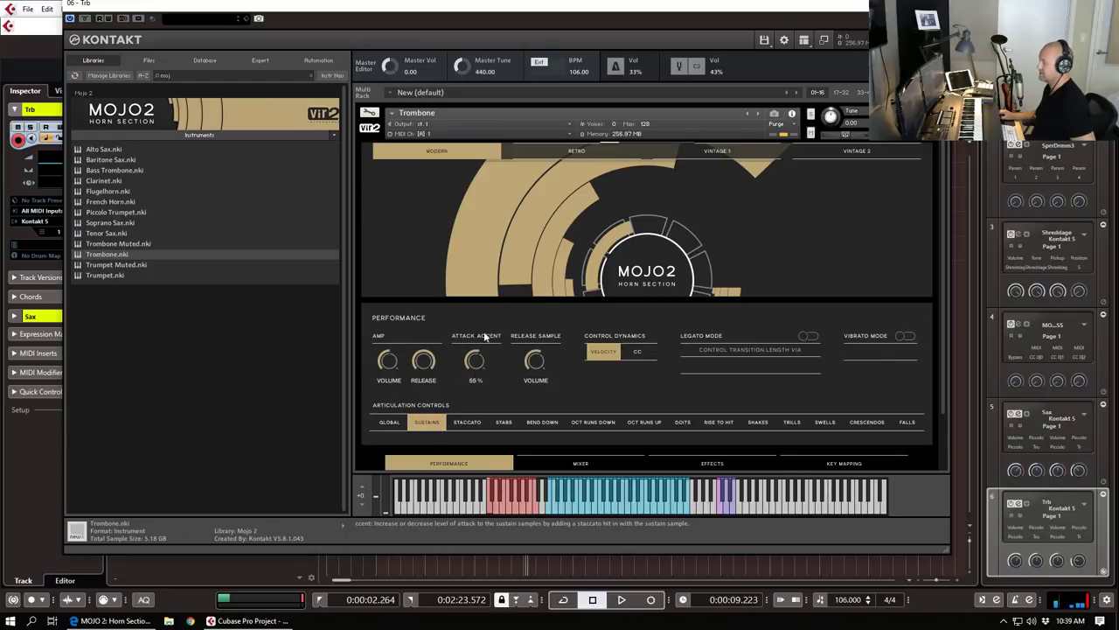
left_click(468, 427)
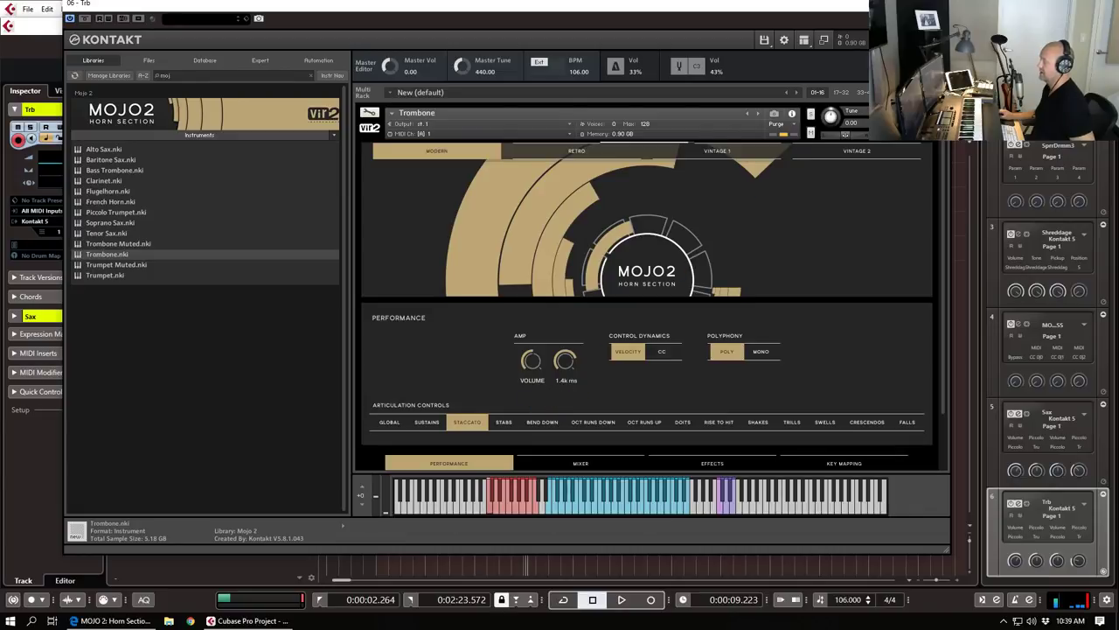
left_click_drag(914, 3, 935, 9)
left_click(959, 8)
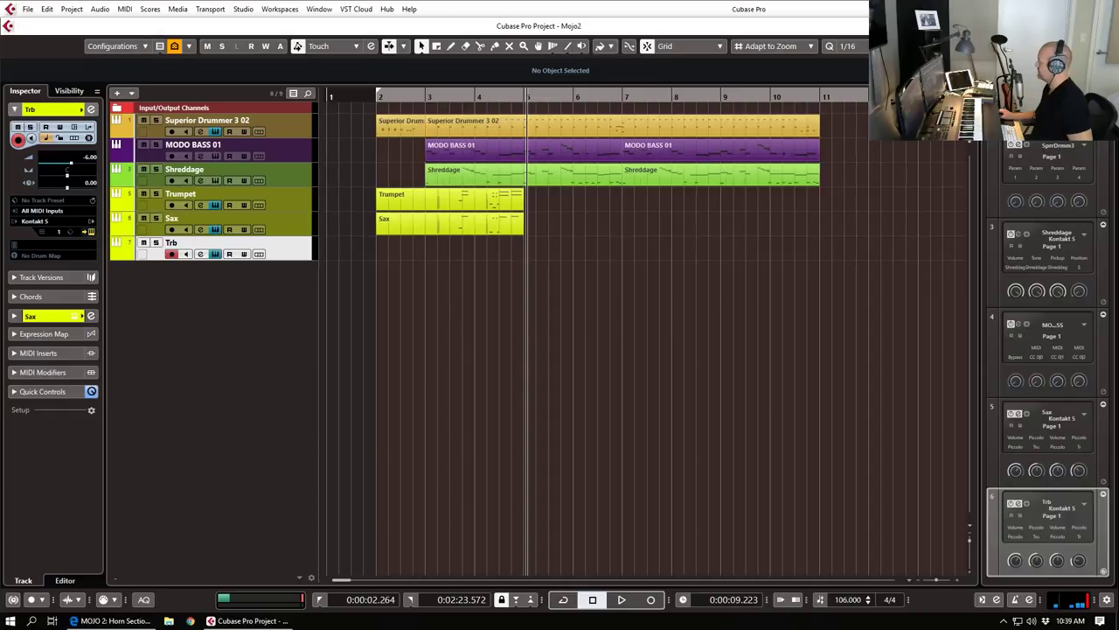
Step: Copy the Sax part onto the Trb track and play it soloed in the Key Editor
left_click_drag(411, 229, 411, 253)
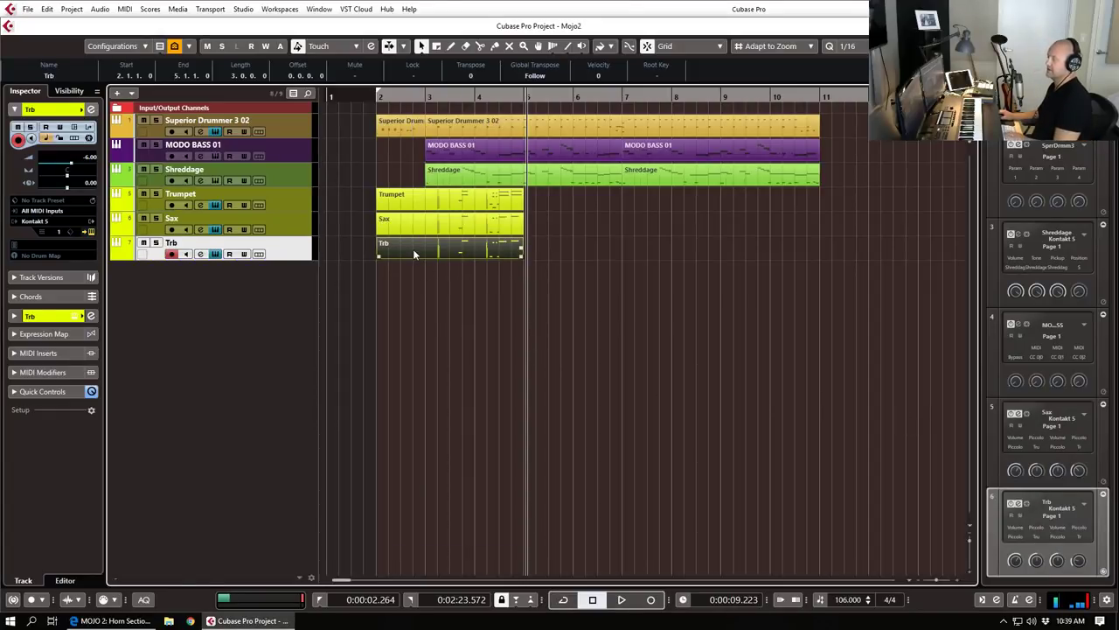
double_click(412, 248)
key("space")
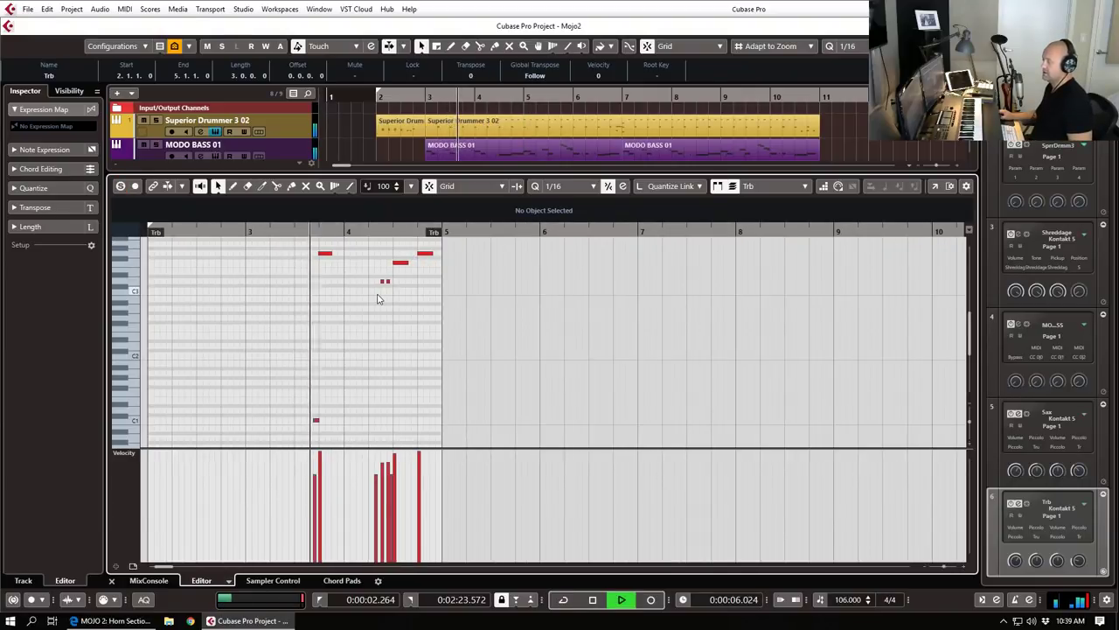
key("space")
key("s")
key("space")
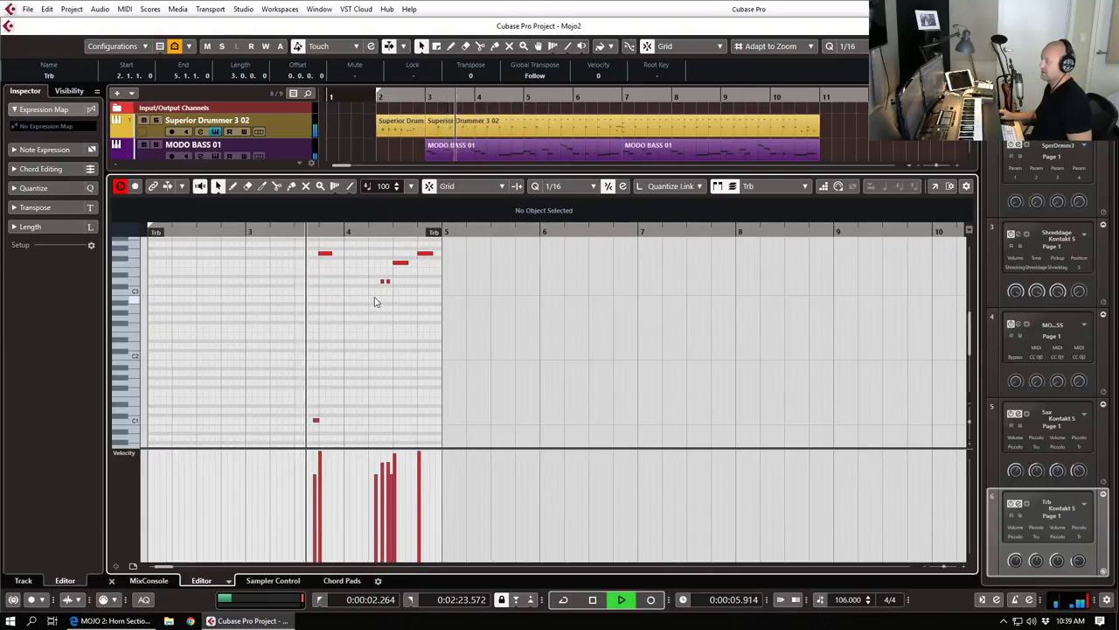
Step: Transpose the Trb phrase's melody notes down one octave, leaving out the keyswitches, and play the result
scroll(338, 276, "up", 2)
scroll(338, 276, "up", 2)
left_click_drag(289, 283, 474, 392)
key("shift+Down")
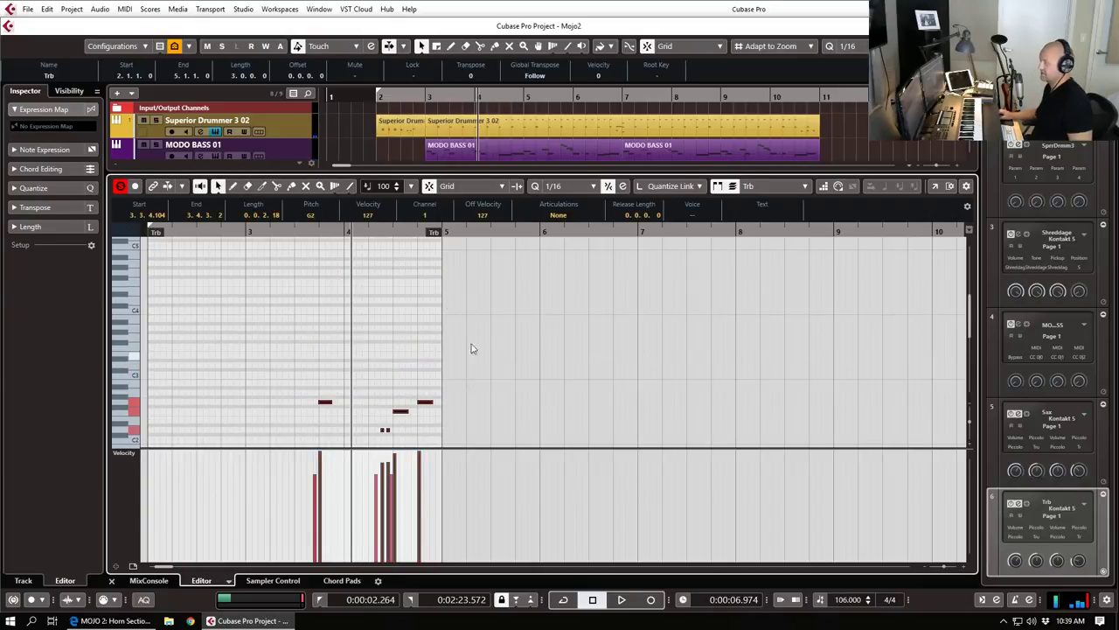
key("space")
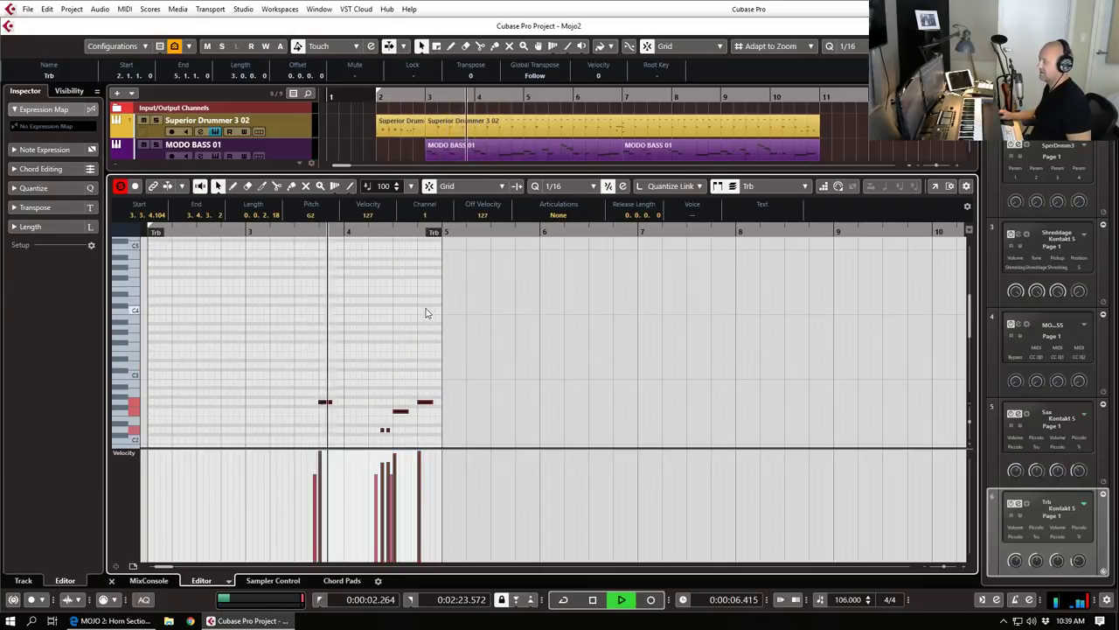
scroll(428, 310, "down", 4)
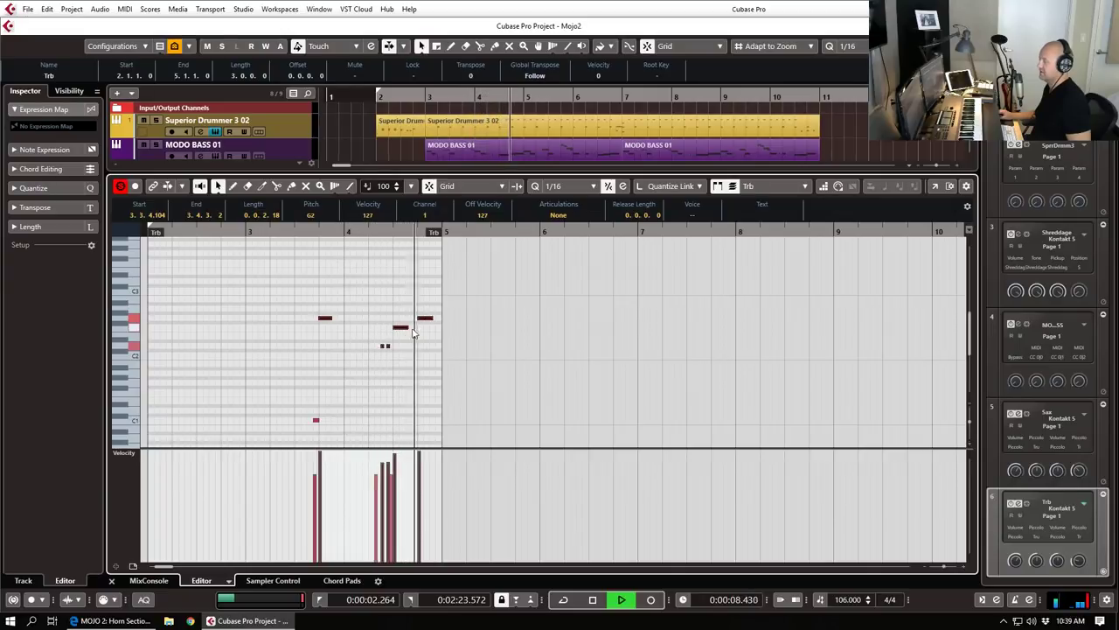
key("space")
Step: Raise the velocities of the two short Trb notes in bar 4 and play them back
scroll(391, 347, "down", 4)
left_click(391, 348)
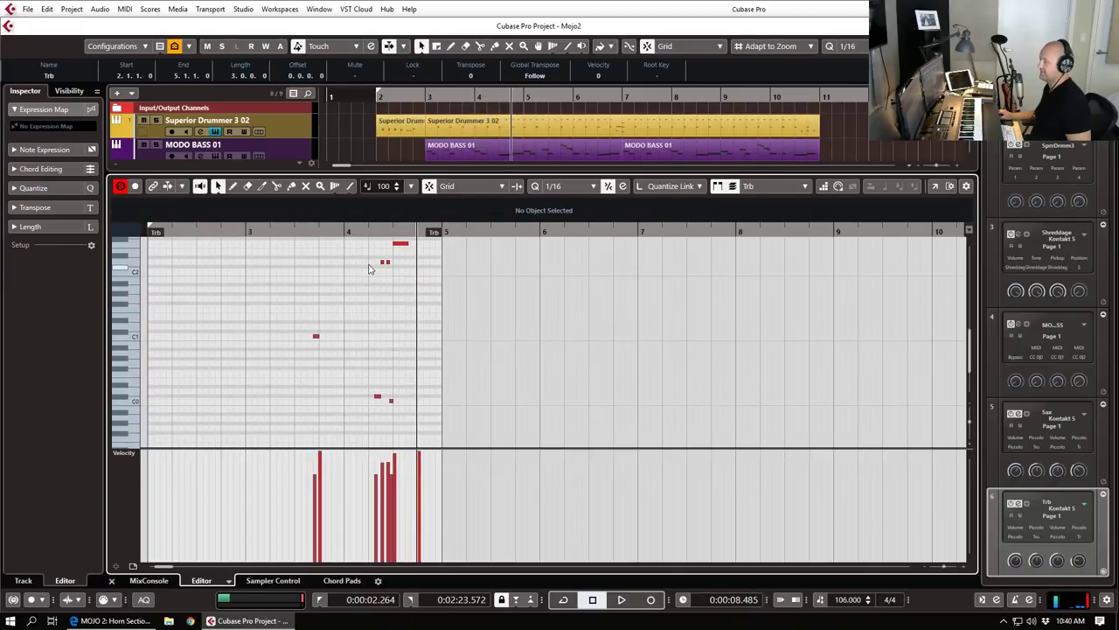
scroll(381, 251, "up", 8)
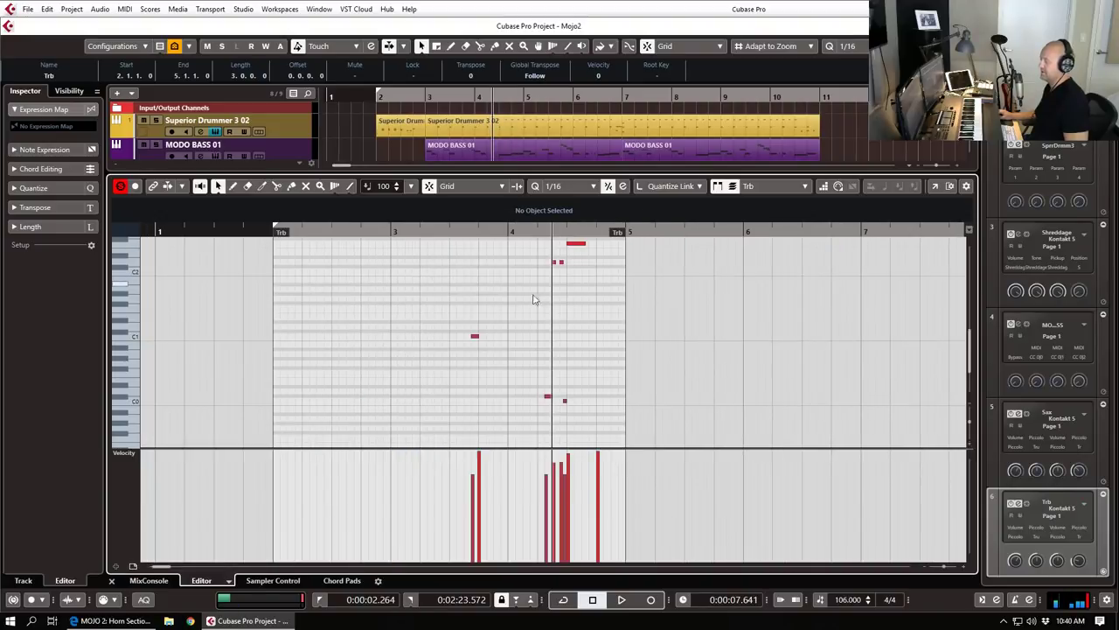
left_click(507, 231)
left_click(561, 452)
key("space")
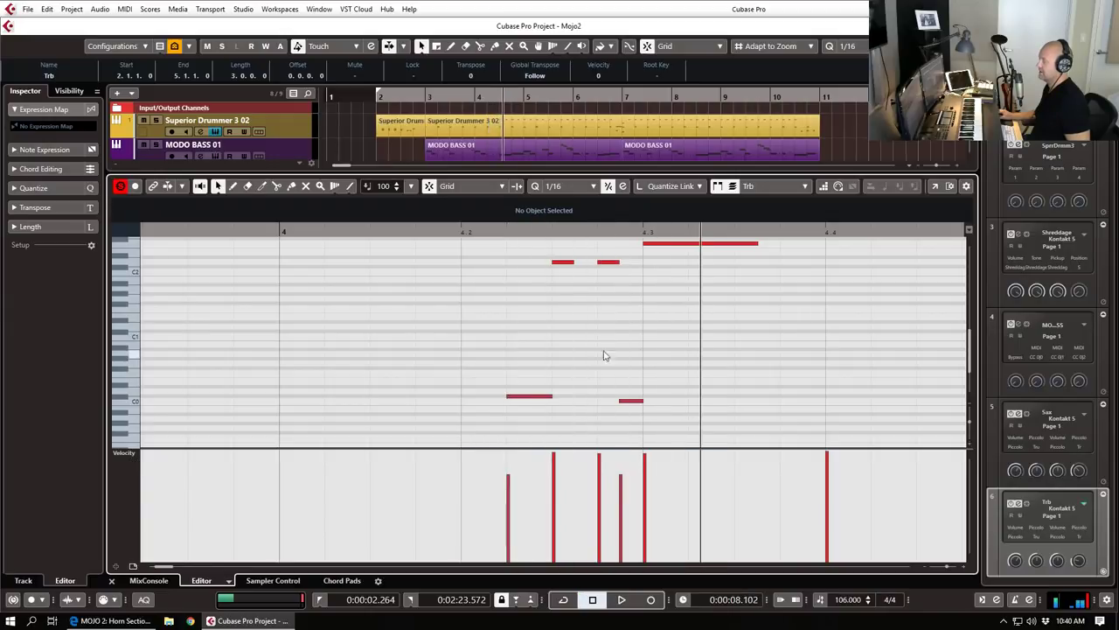
Step: Set the Trombone's ensemble to 2 players in Kontakt and move its window out of the way
left_click_drag(582, 3, 537, 4)
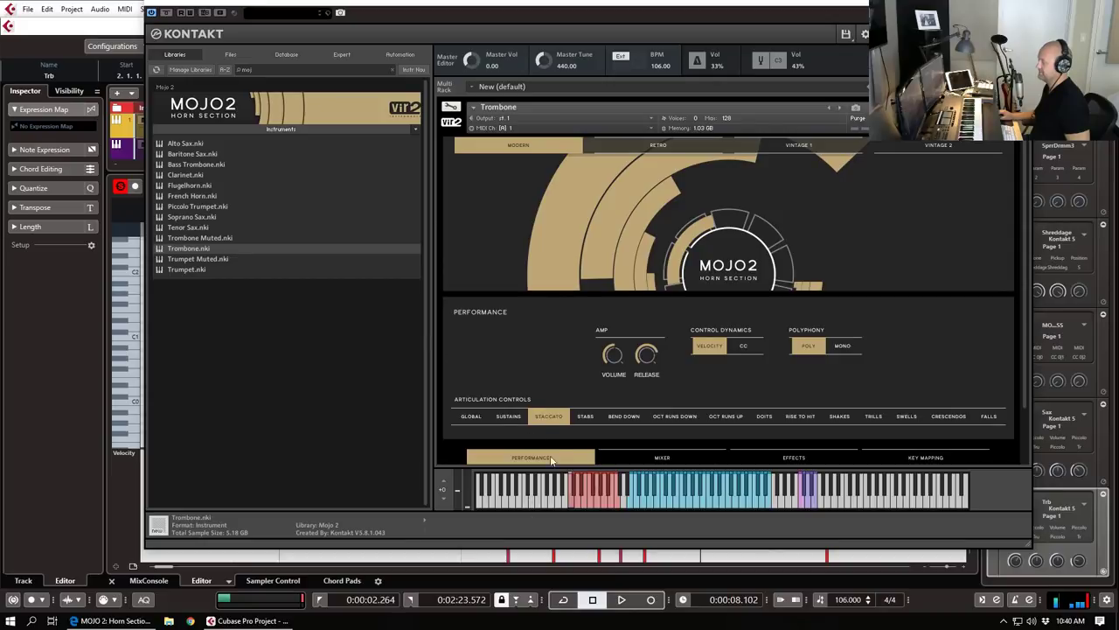
left_click(662, 457)
left_click(911, 348)
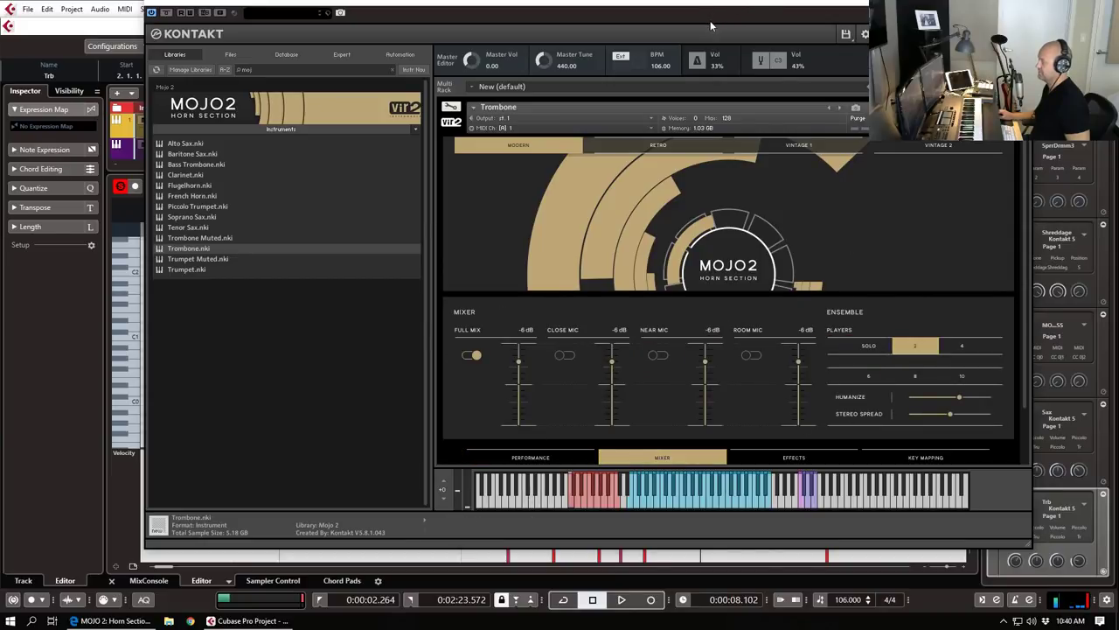
left_click_drag(667, 6, 1118, 54)
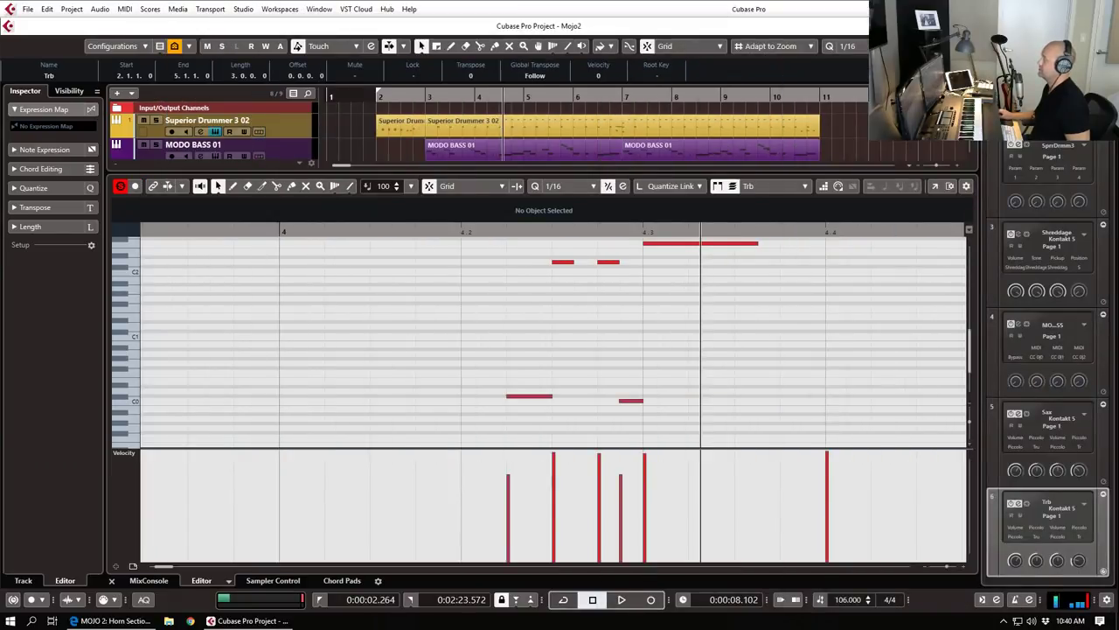
Step: Play back the short Trb notes from beat 2 of bar 4
left_click(484, 226)
left_click(485, 234)
key("space")
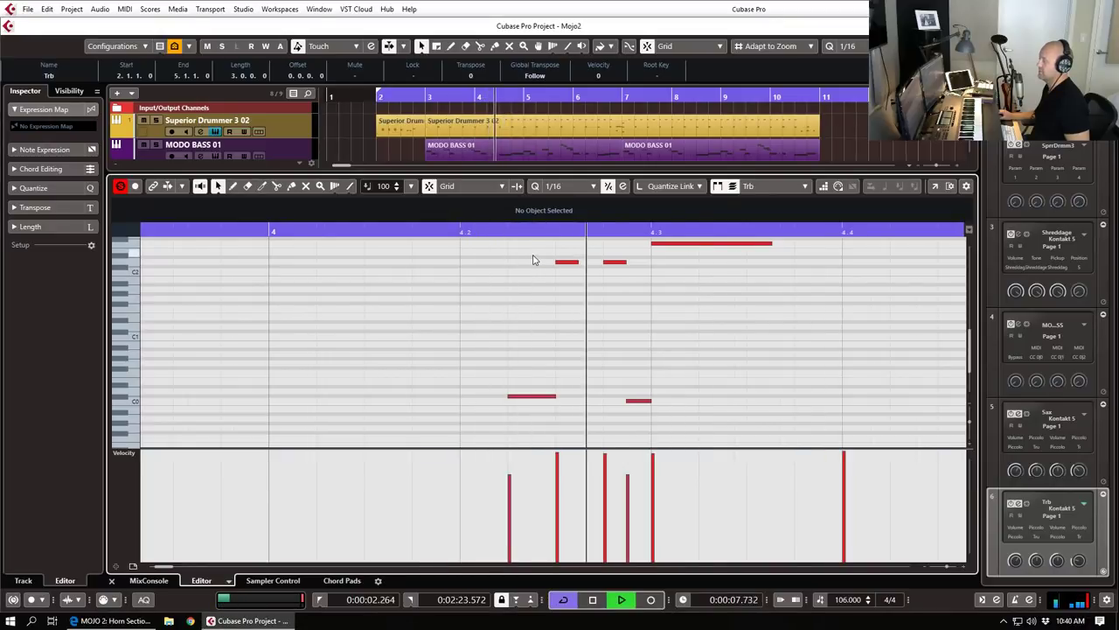
key("space")
left_click(478, 227)
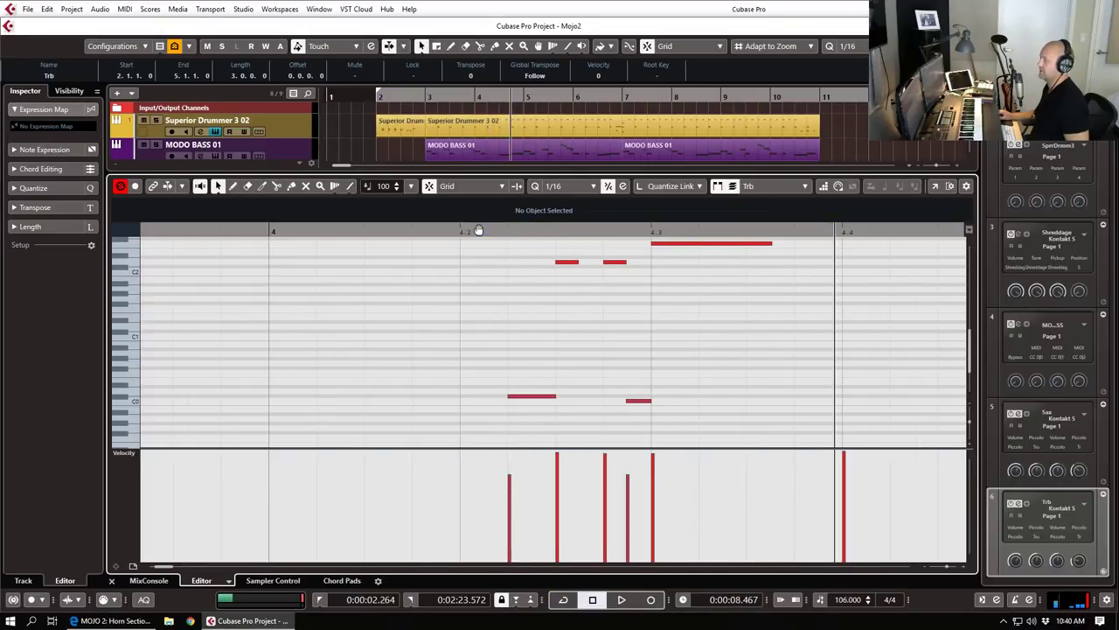
Step: Raise the Trb keyswitch just before beat 3 of bar 4 to D0 and play the phrase back
key("g")
key("g")
key("g")
key("g")
left_click_drag(475, 426, 474, 419)
key("Up")
key("Up")
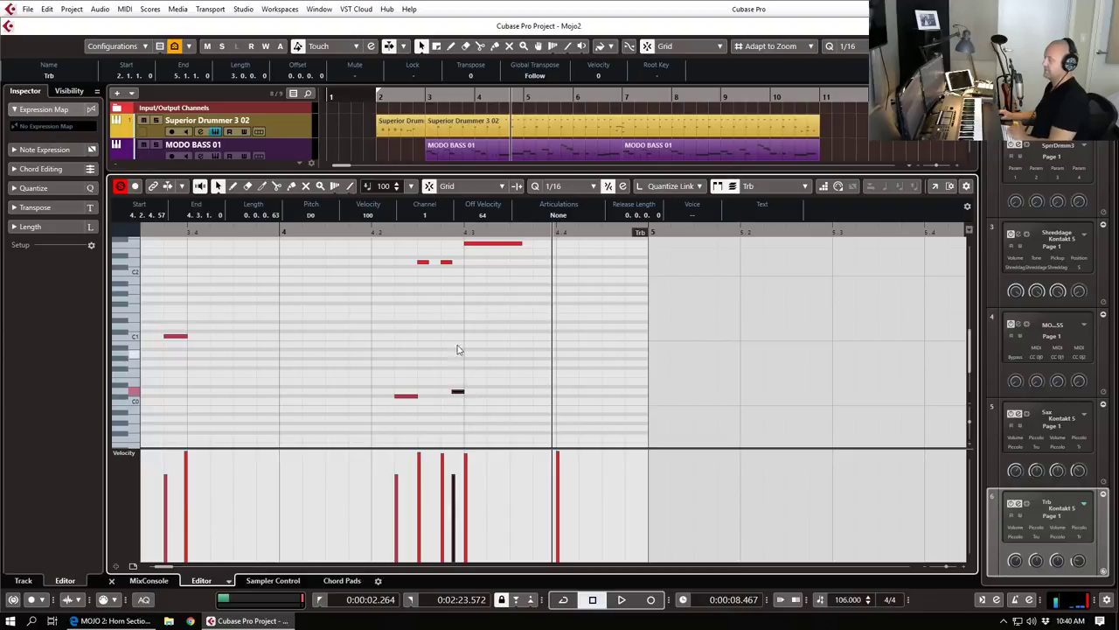
left_click(373, 232)
key("space")
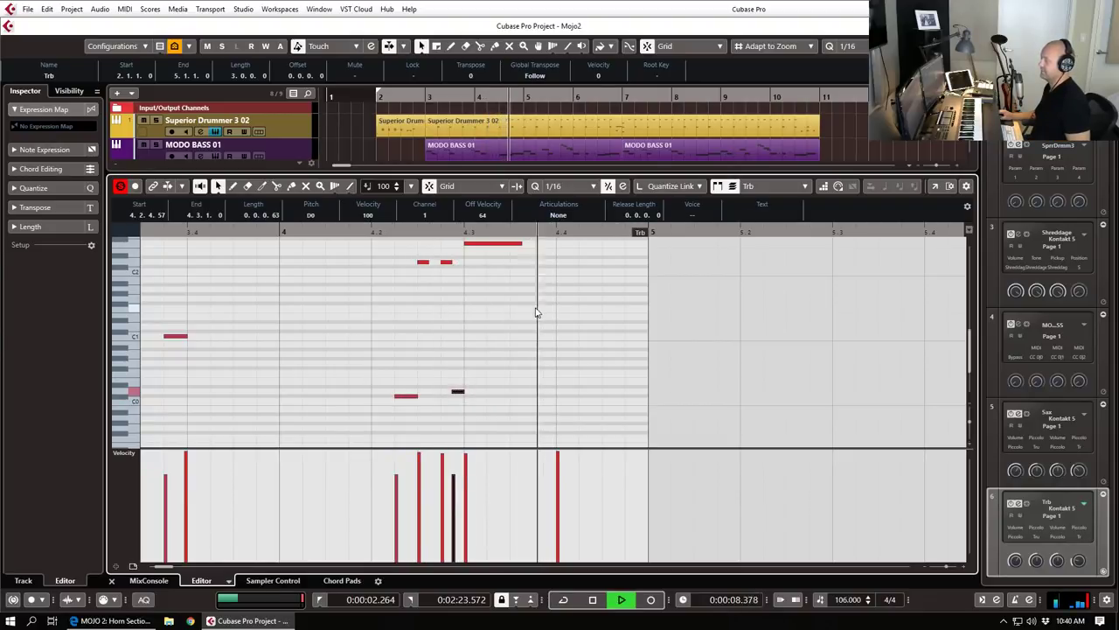
key("space")
scroll(586, 314, "up", 3)
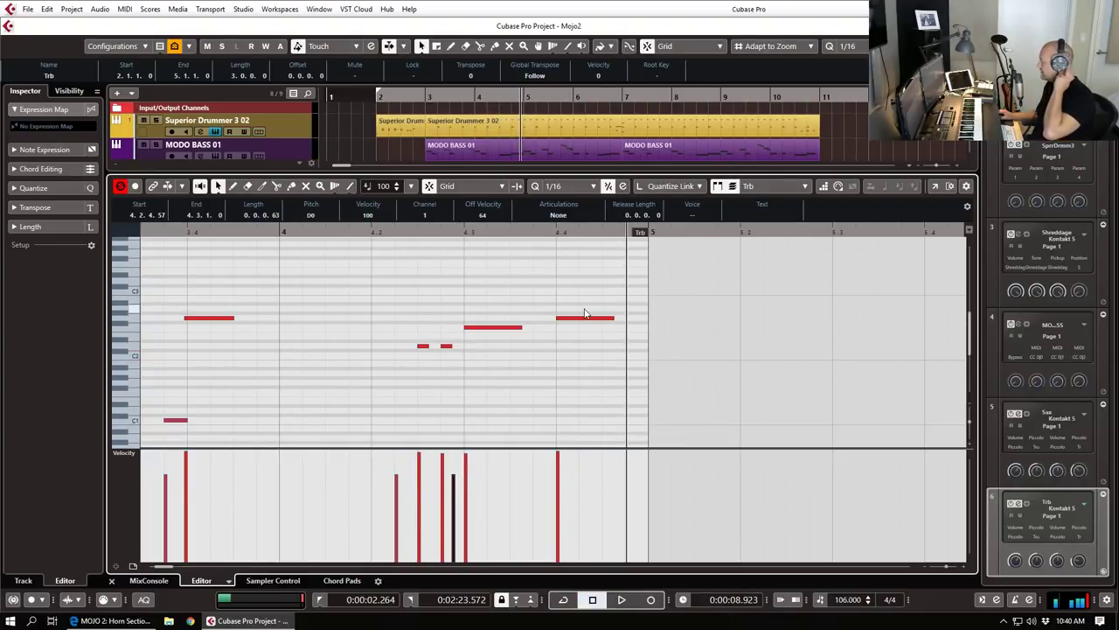
Step: Close the Key Editor and play the trumpet, sax and trombone parts together with the full arrangement
key("ctrl+e")
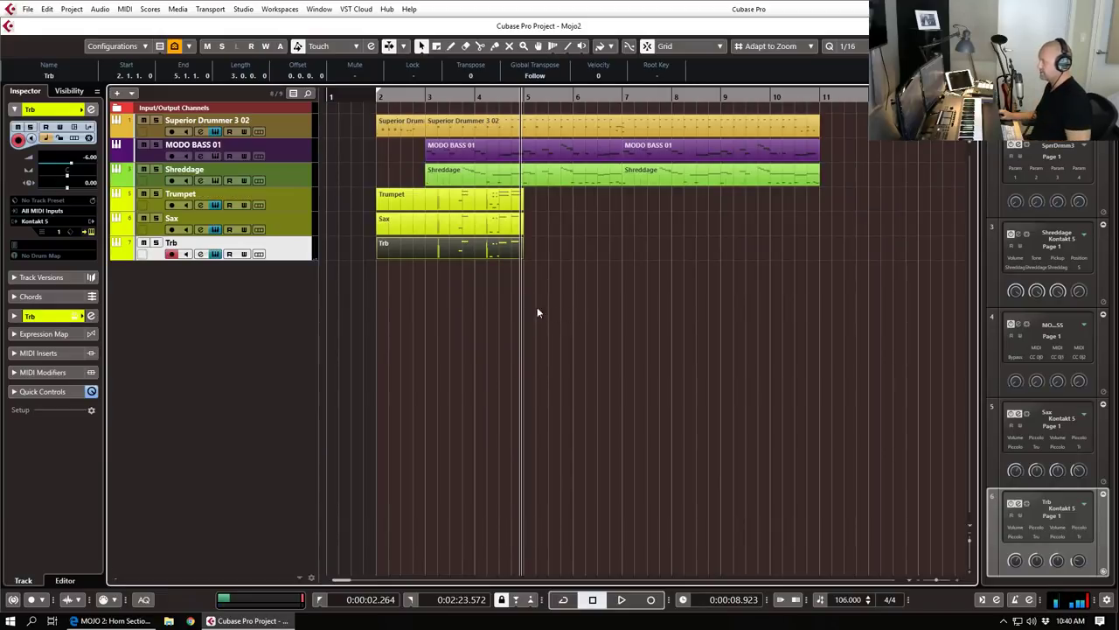
left_click(543, 178)
key("space")
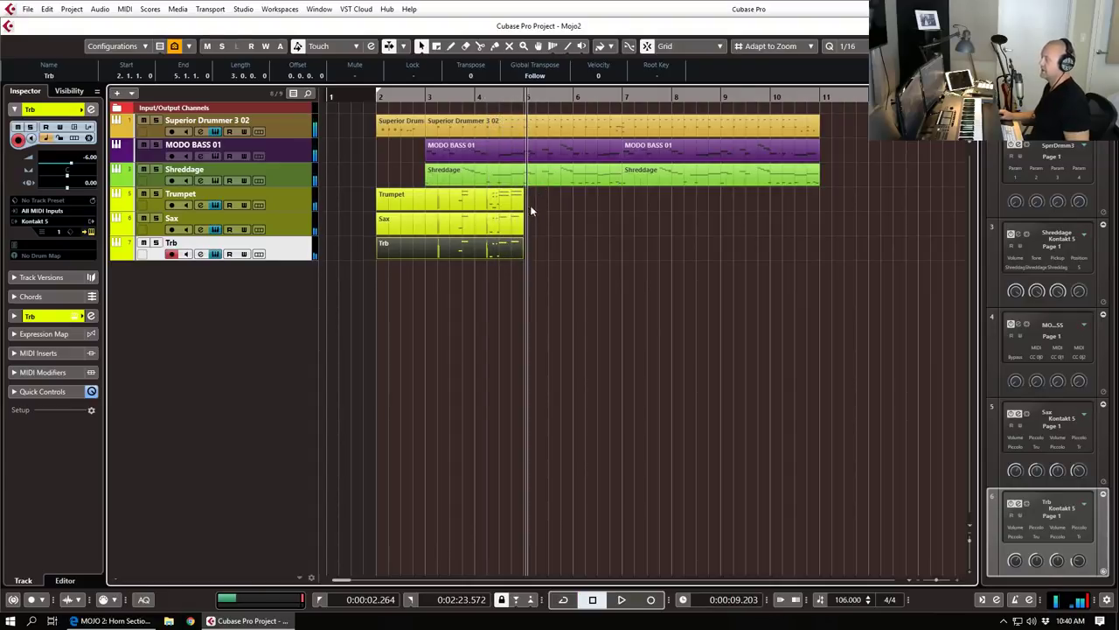
key("h")
Step: Open the MixConsole and select the Trumpet, Sax and Trb channels together
left_click(278, 207)
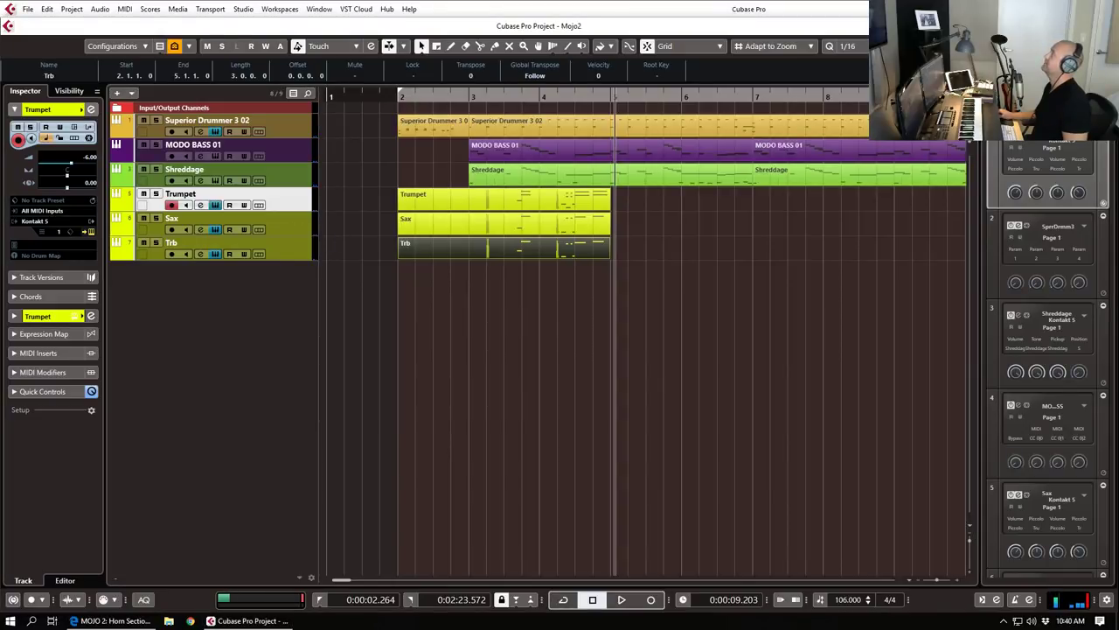
key("F3")
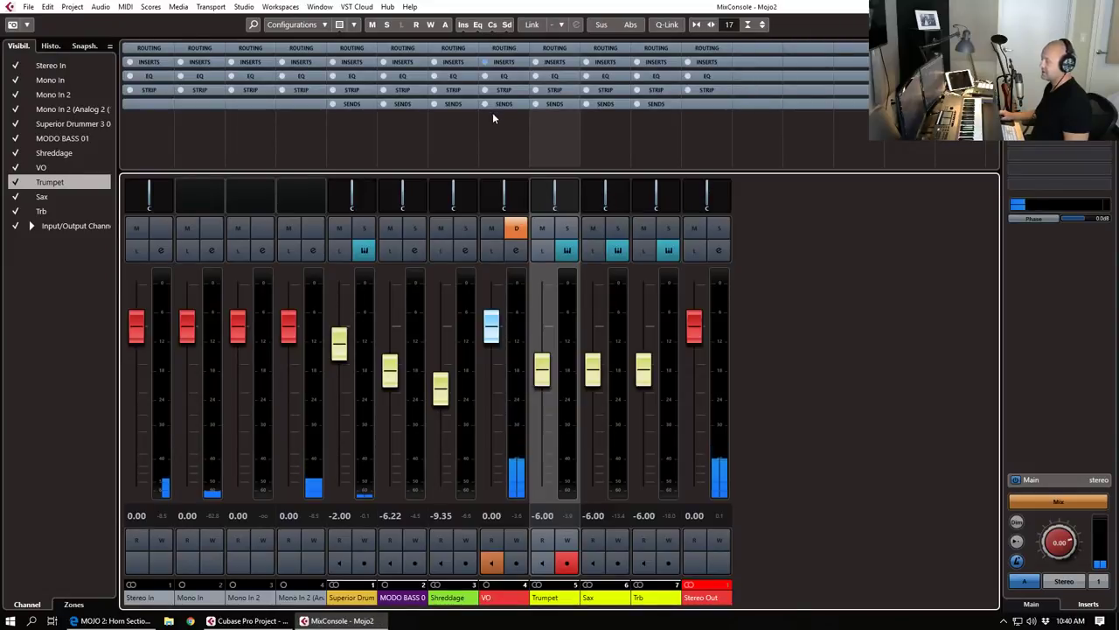
left_click(573, 439)
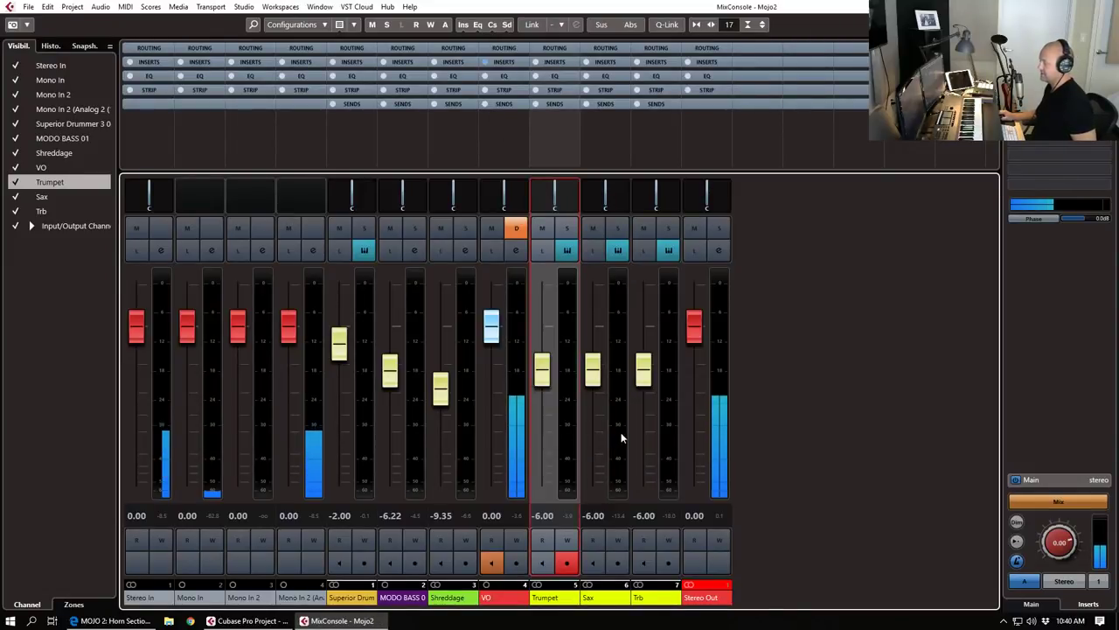
left_click(621, 439, "ctrl")
left_click(667, 432, "ctrl")
right_click(549, 427)
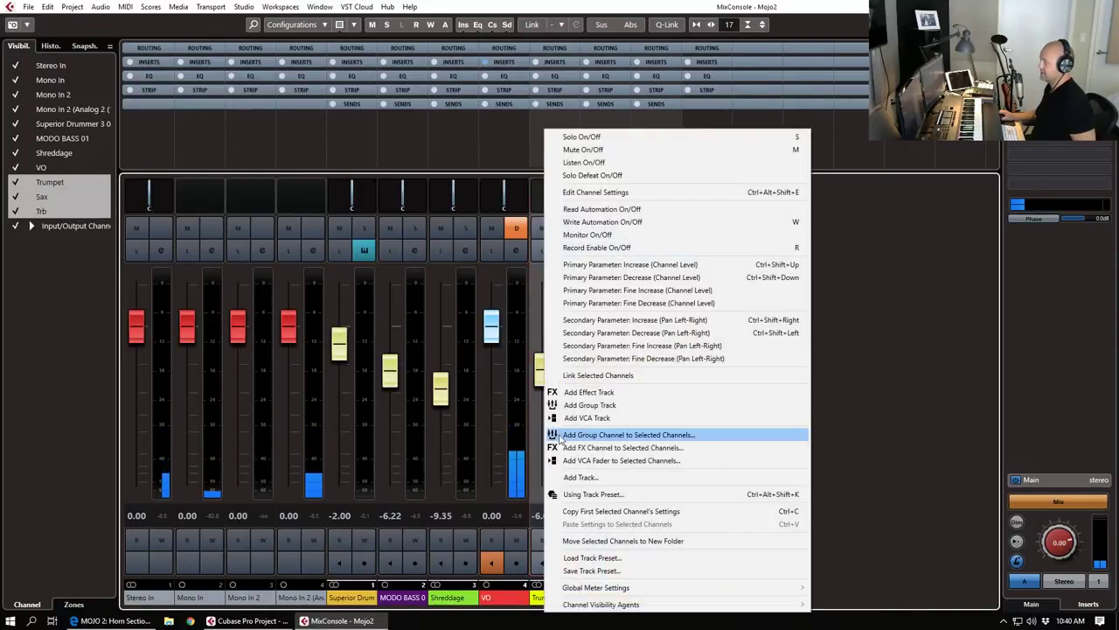
left_click(625, 405)
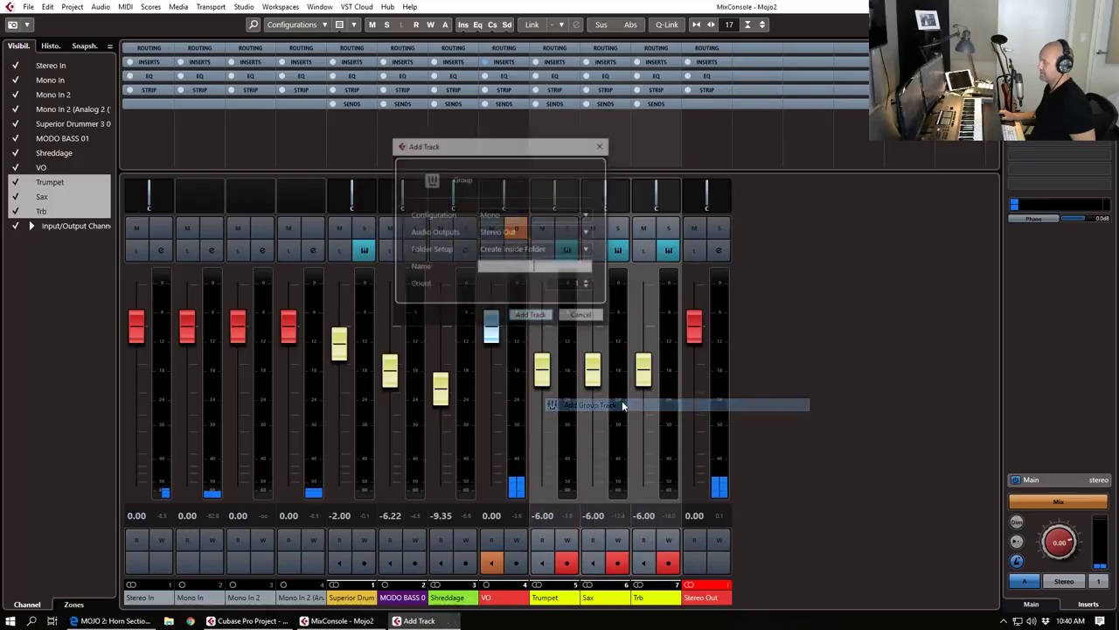
left_click(581, 314)
Step: Add a stereo group channel named Brass Sctn to the selected horn channels, routed to Stereo Out and created outside the folder
right_click(545, 346)
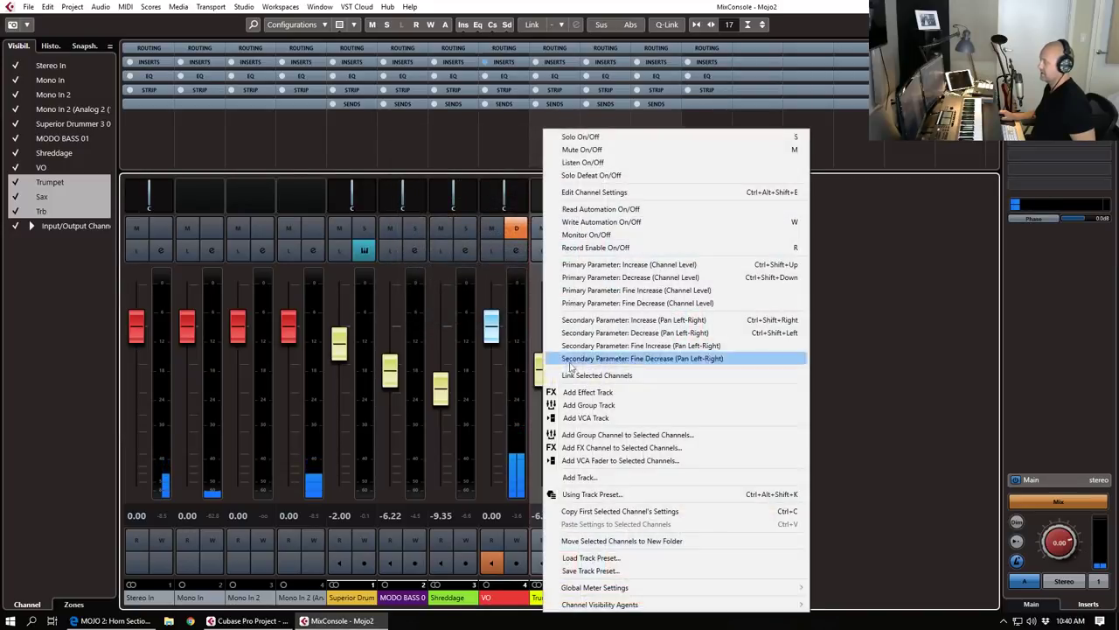
left_click(612, 435)
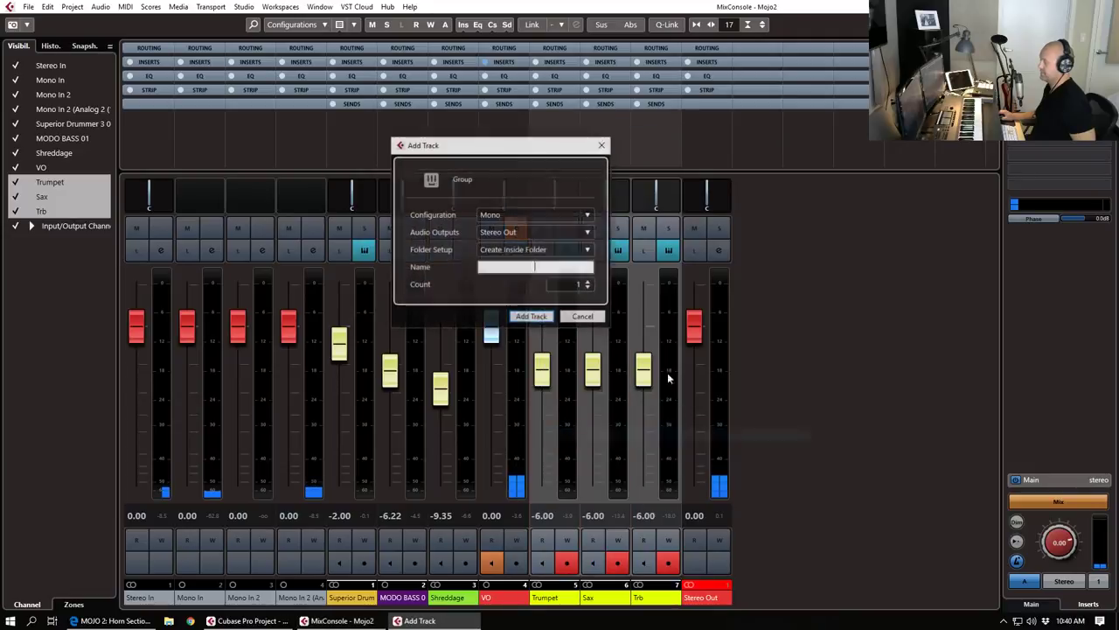
left_click(519, 216)
left_click(517, 243)
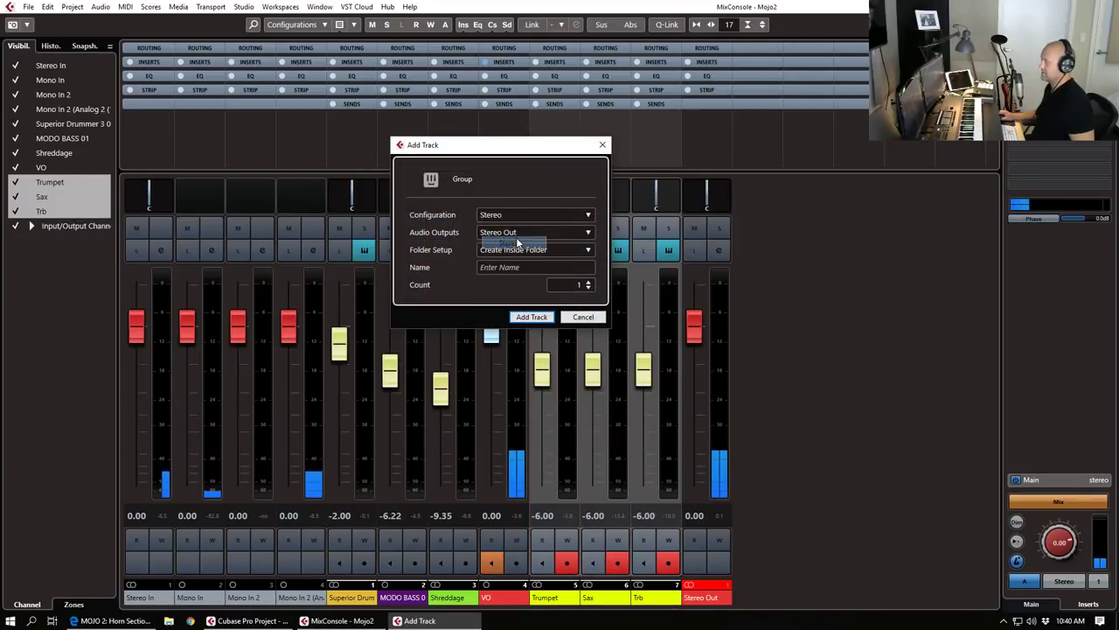
left_click(517, 266)
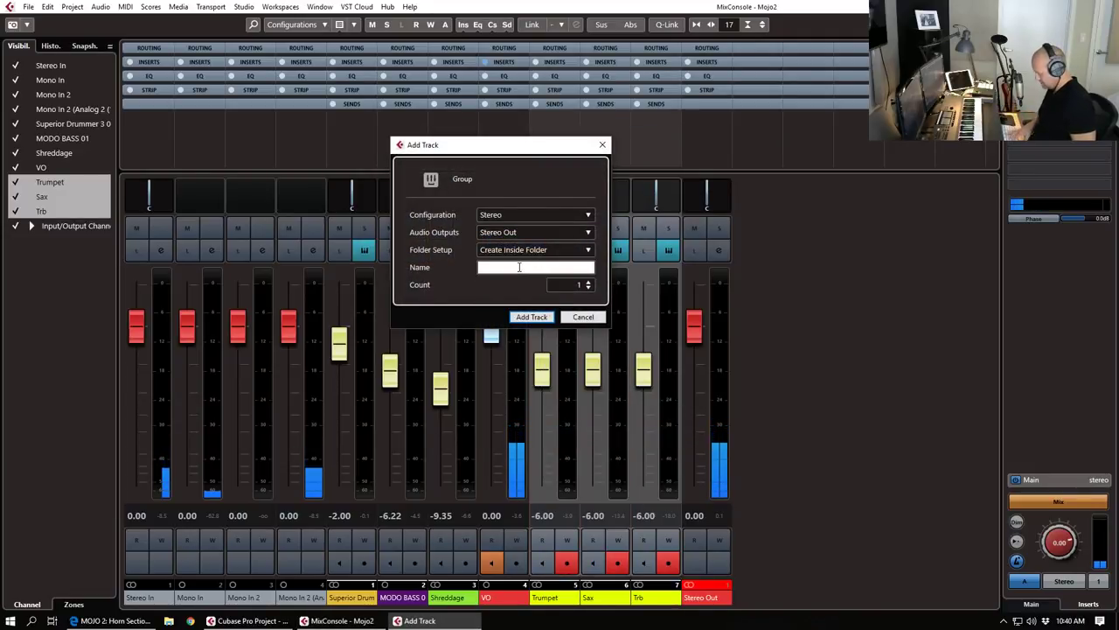
type("Brass Sc")
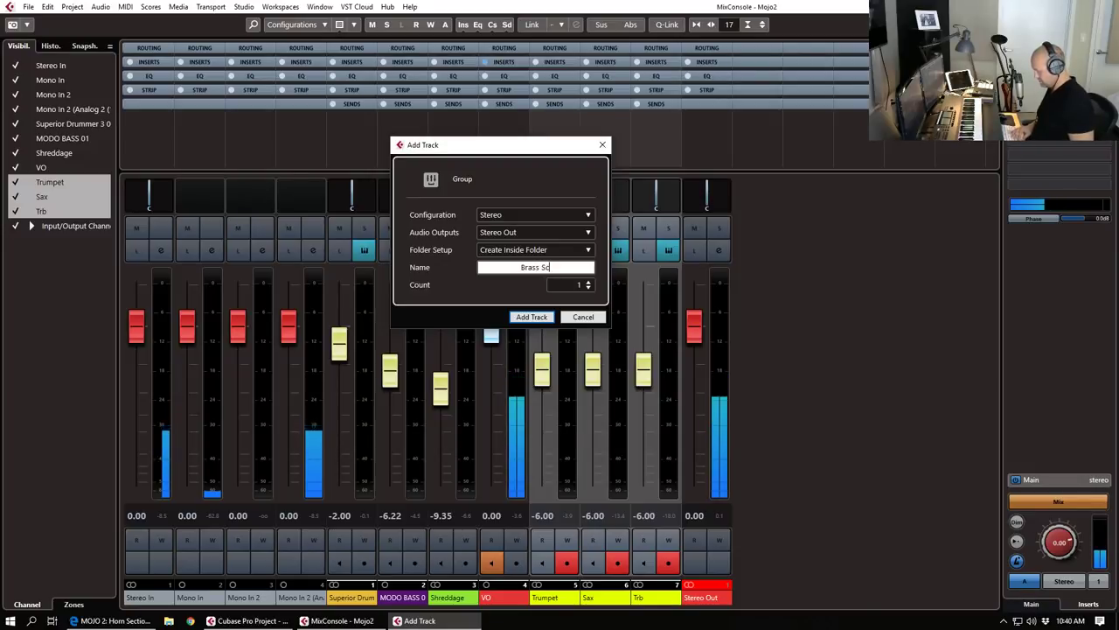
left_click(533, 249)
left_click(534, 277)
left_click(528, 319)
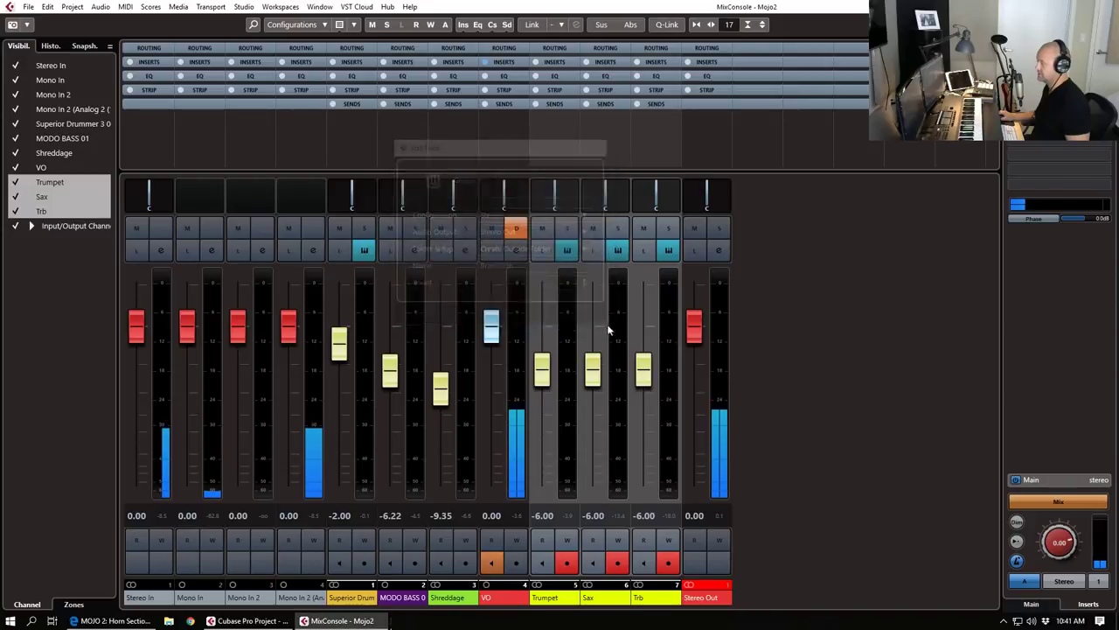
Step: Try moving the selected Trumpet, Sax and Trb faders together, and reset the Trumpet level to -6
left_click(652, 416)
left_click(570, 427, "shift")
left_click_drag(543, 380, 544, 378)
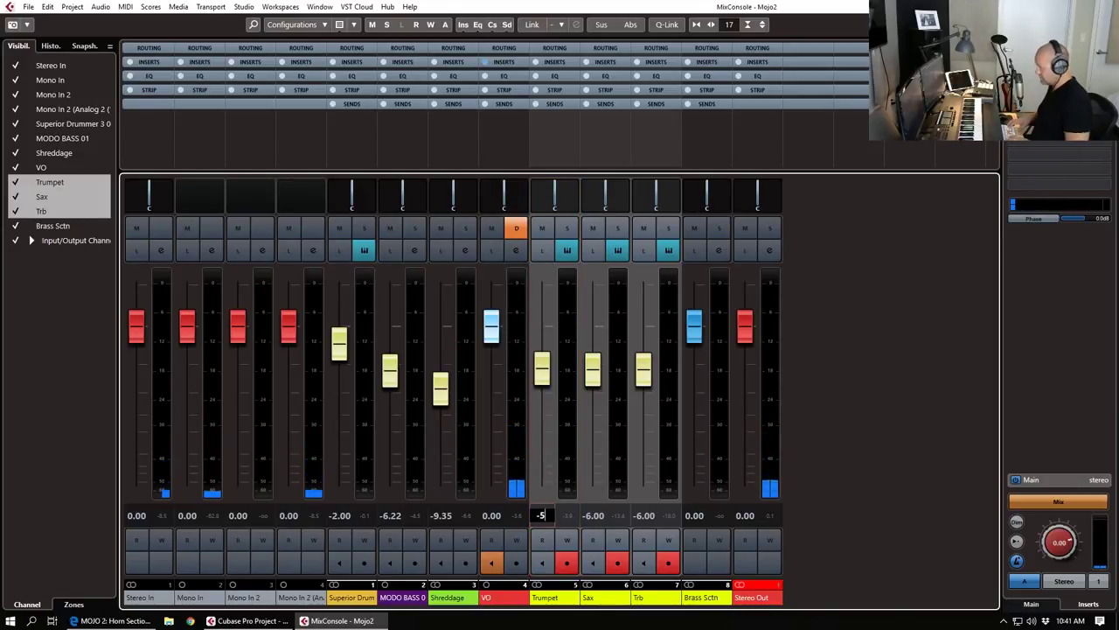
key("BackSpace")
type("6")
key("Return")
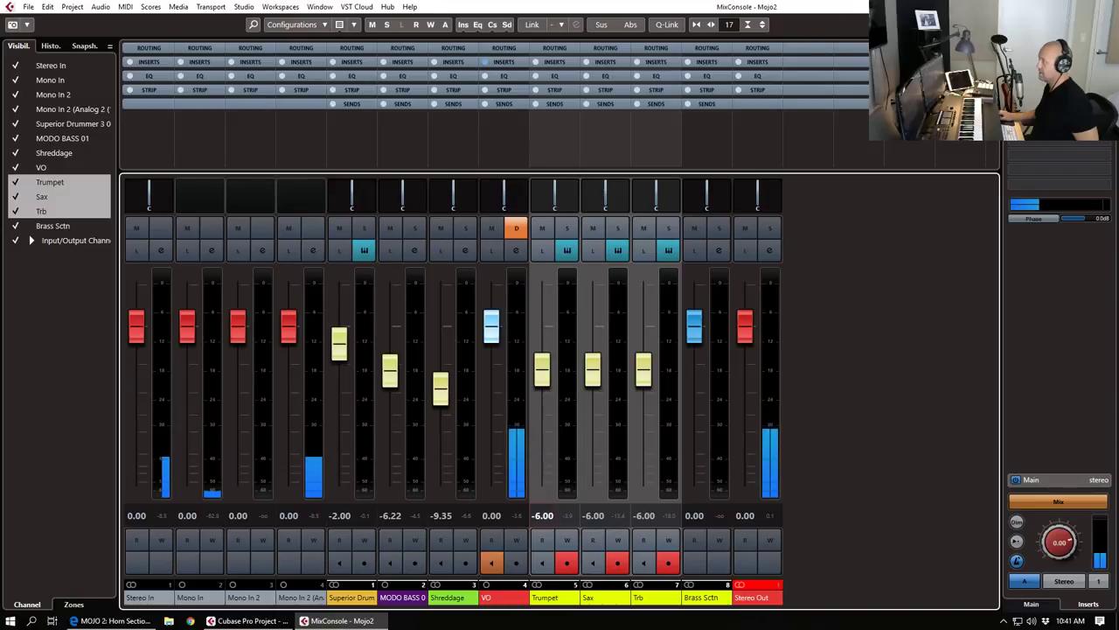
Step: Quick-link the Trumpet, Sax and Trb channels at -2.19, lower Brass Sctn to -2.99 during playback, and close the MixConsole
left_click(671, 24)
left_click_drag(543, 376, 552, 357)
left_click_drag(695, 325, 689, 368)
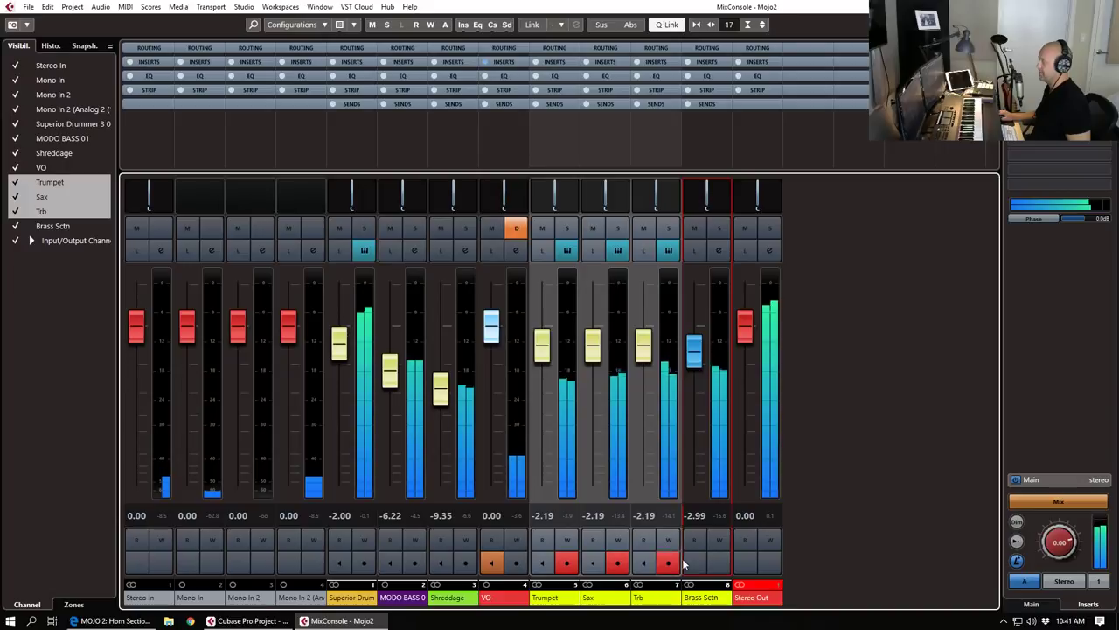
left_click(753, 592)
left_click(694, 359)
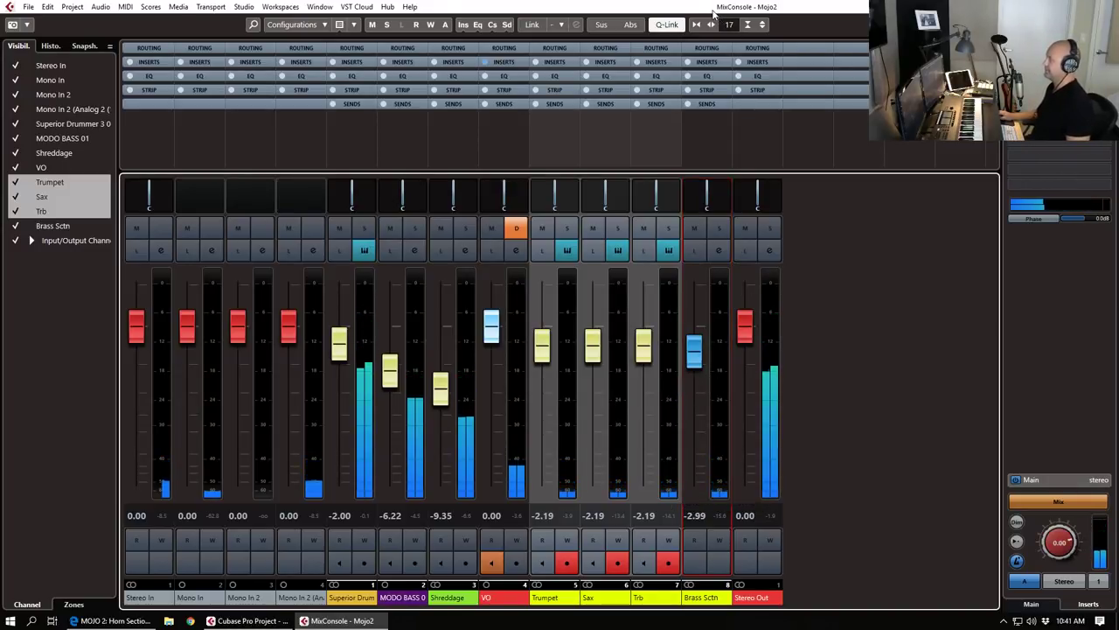
left_click(1106, 7)
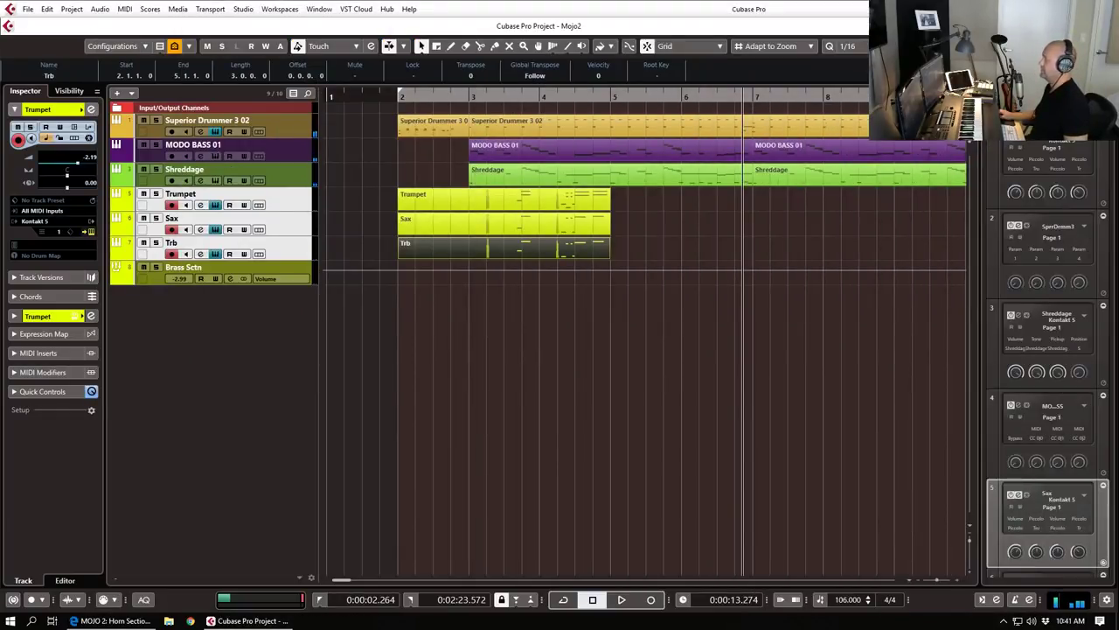
Step: Trim the start of the Trumpet, Sax and Trb parts to bar 3 and play them back with the groove
left_click(638, 226)
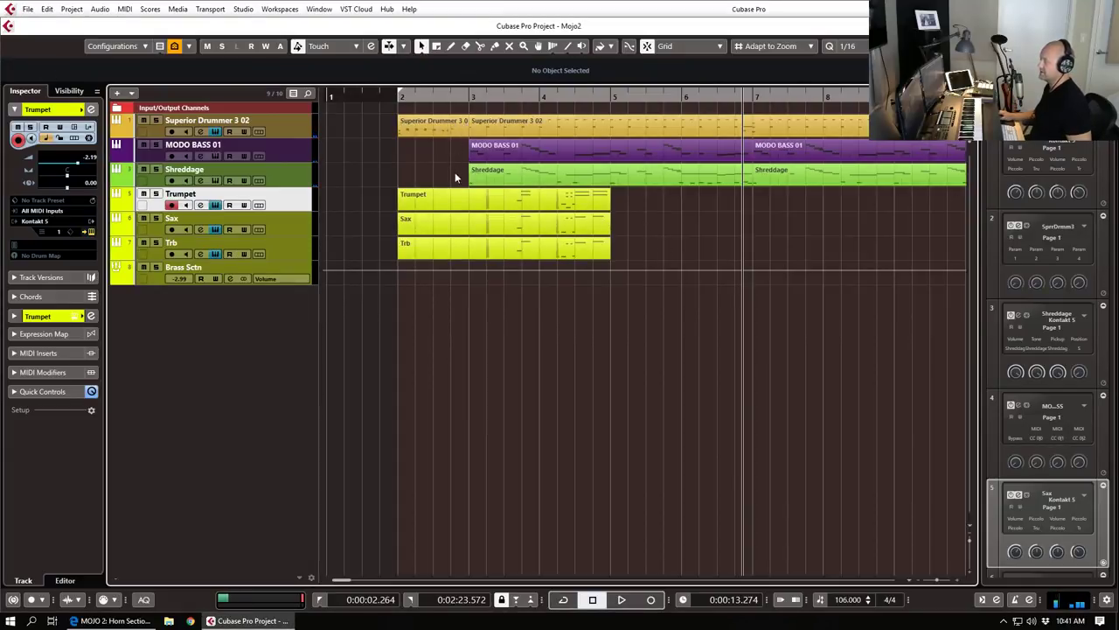
left_click_drag(420, 259, 423, 261)
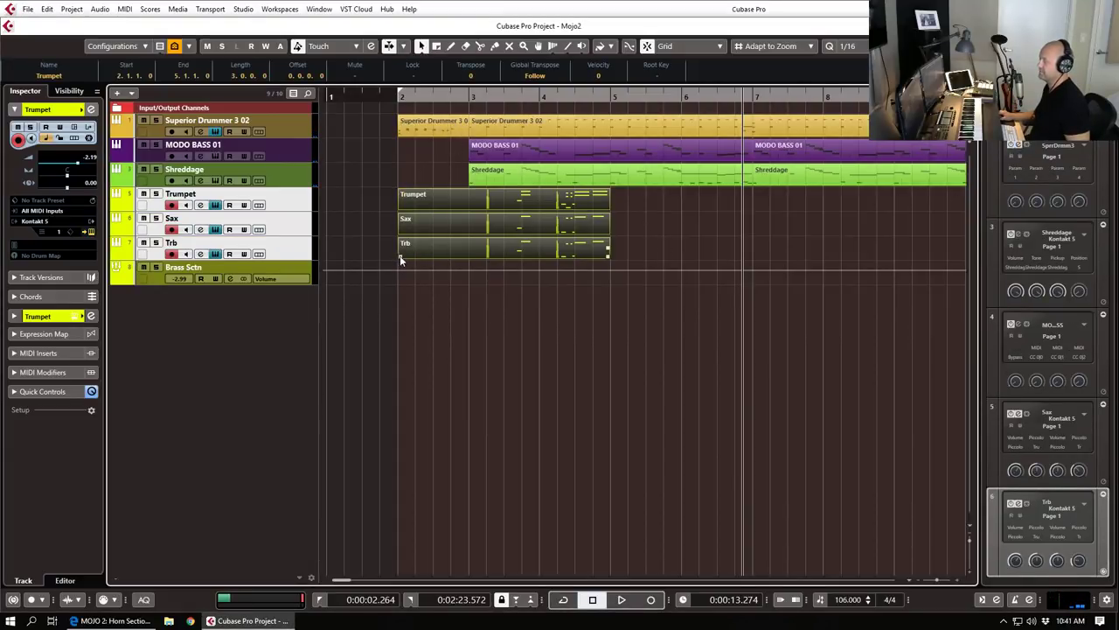
left_click(400, 257)
left_click_drag(415, 173, 422, 257)
left_click(399, 256)
left_click_drag(418, 164, 470, 257)
key("space")
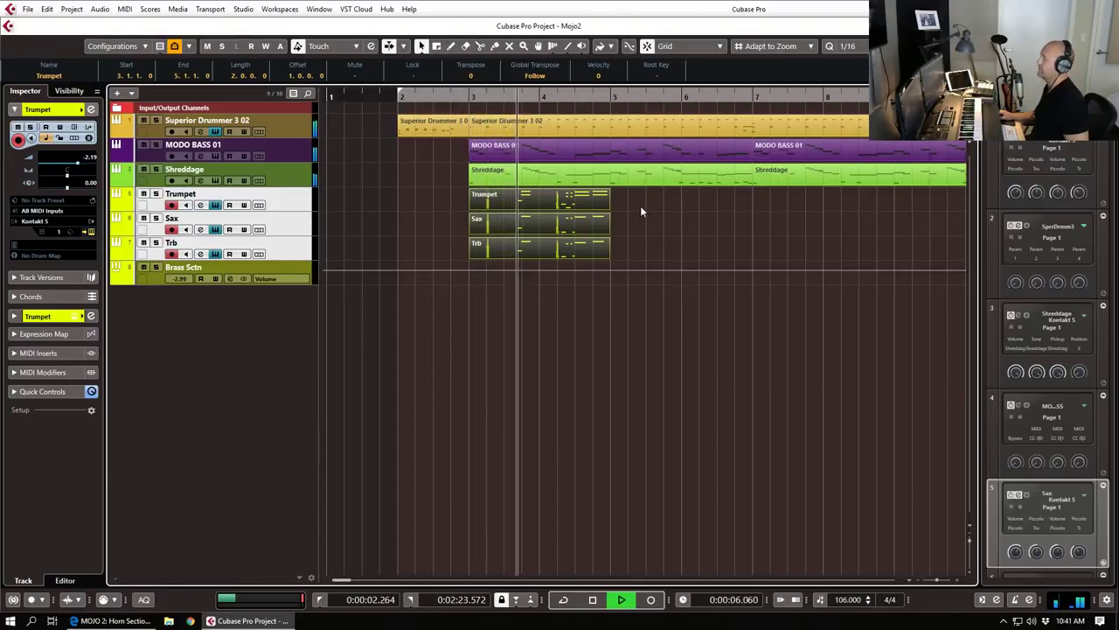
key("h")
key("h")
key("g")
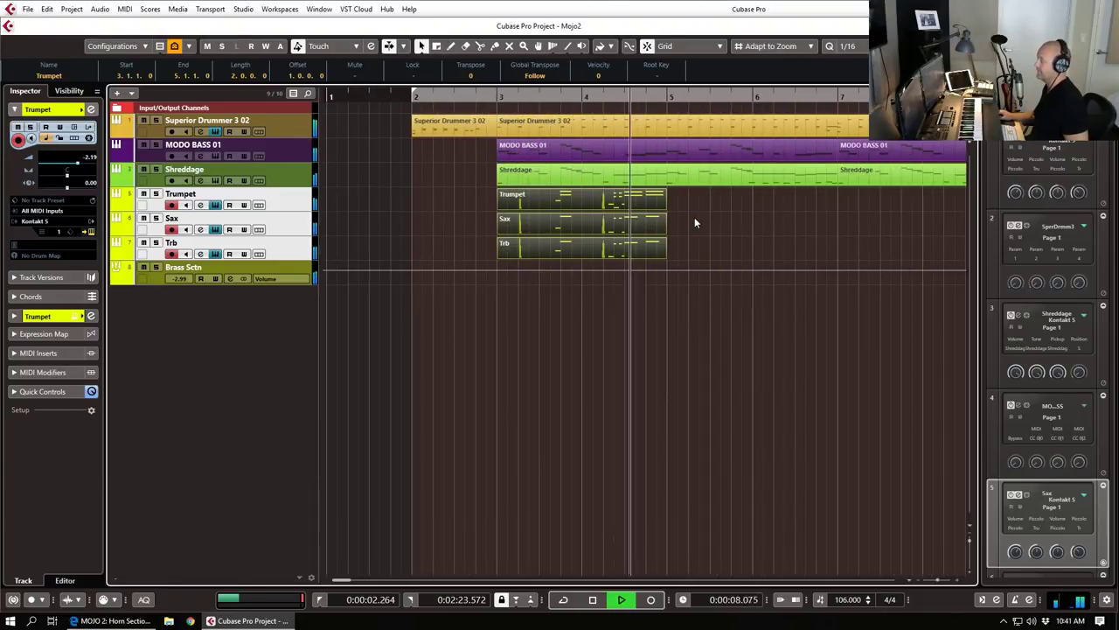
key("space")
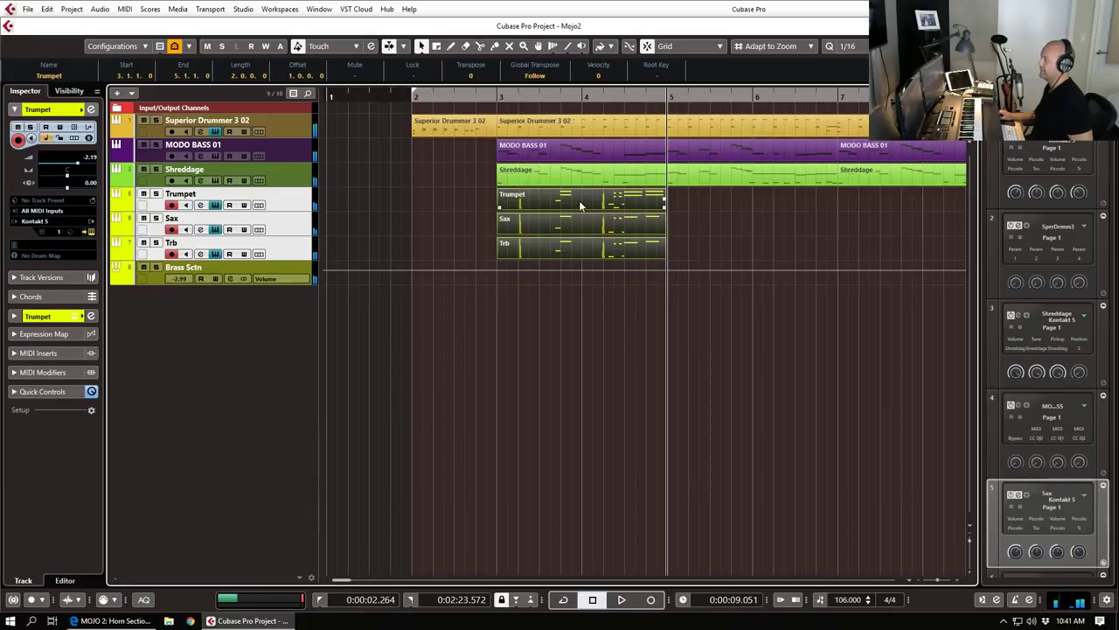
Step: Copy the three horn parts to bar 5 and play the repeat
left_click_drag(542, 206, 702, 208)
key("space")
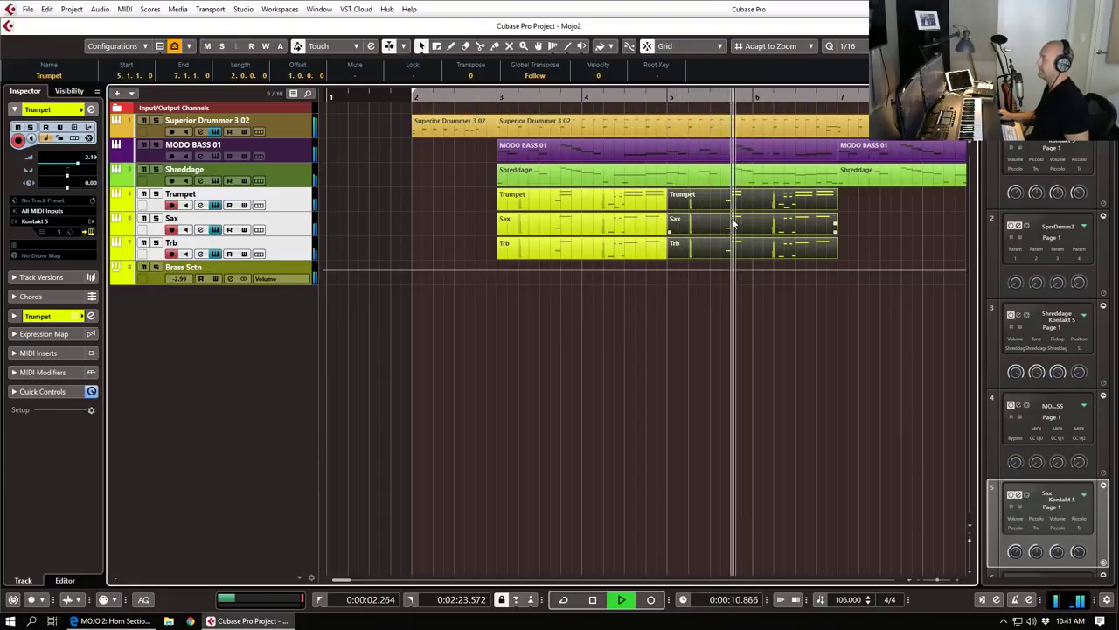
key("space")
Step: Open the copied Trumpet part at bar 5 in the Key Editor, lower its first keyswitch to G#1, and audition the G3 note
left_click_drag(913, 231, 741, 205)
double_click(736, 203)
scroll(526, 313, "left", 2)
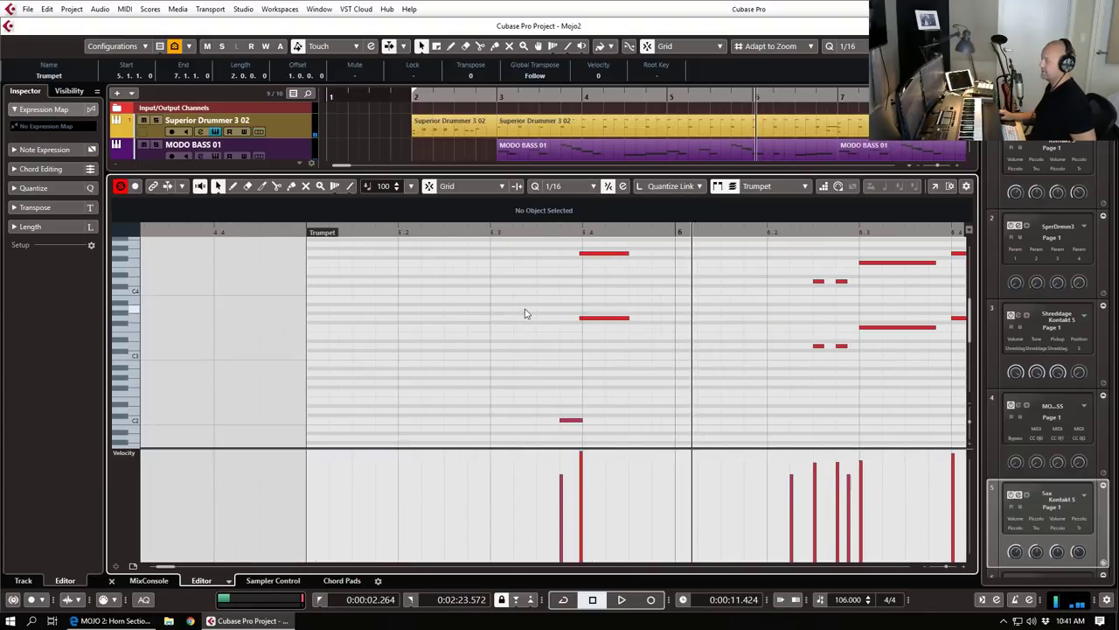
left_click(570, 420)
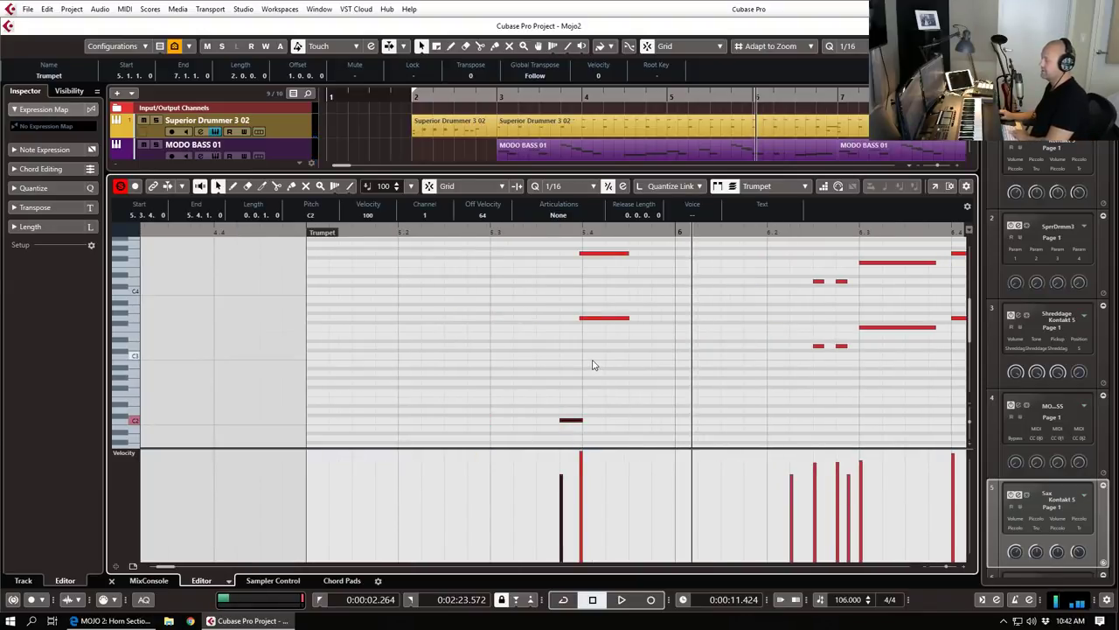
left_click(600, 318)
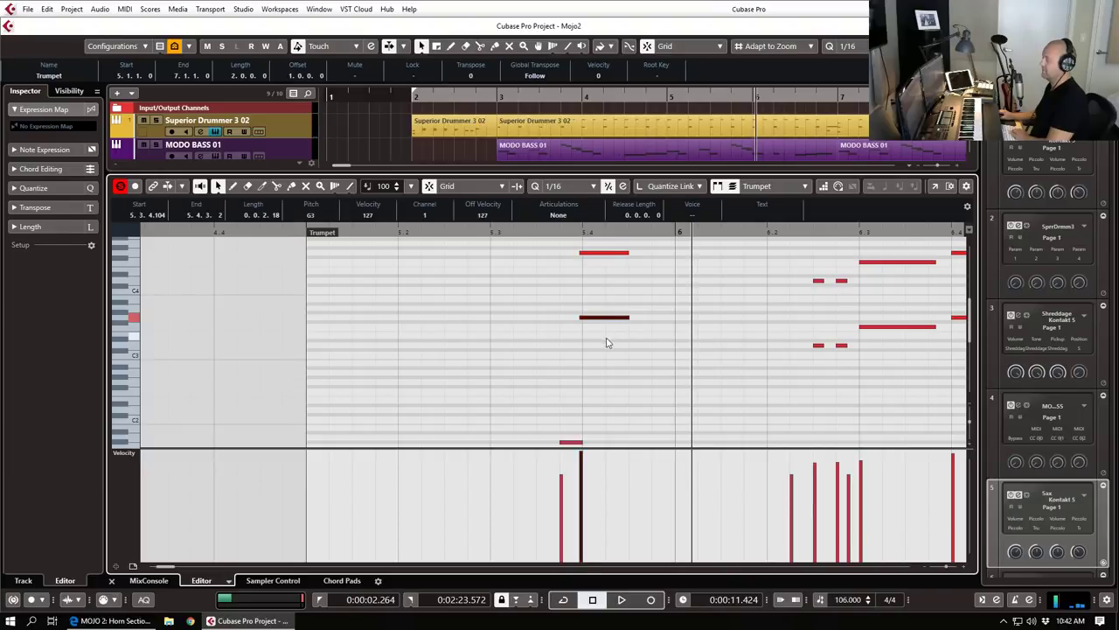
Step: Lower the Trumpet keyswitch before beat 4 of bar 5 to F#1, auditioning the G3 and G4 notes and playing the passage
scroll(587, 329, "down", 1)
left_click_drag(548, 352, 614, 436)
left_click_drag(556, 265, 620, 310)
left_click_drag(552, 359, 586, 447)
key("Down")
left_click_drag(554, 259, 612, 361)
scroll(592, 310, "up", 3)
scroll(688, 354, "down", 2)
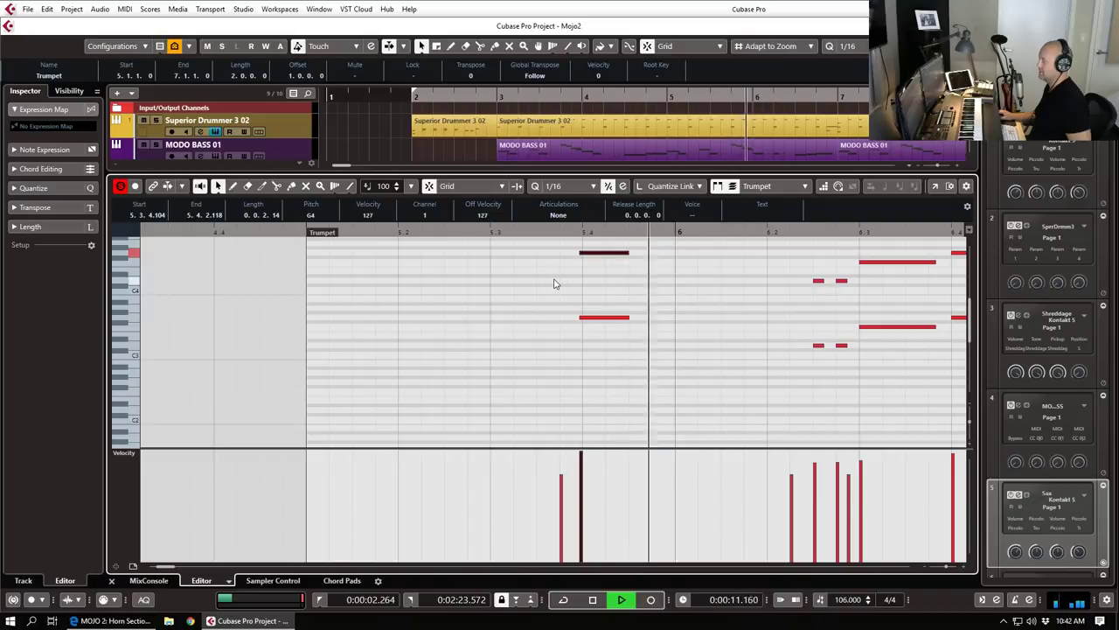
scroll(613, 333, "down", 3)
left_click(573, 367)
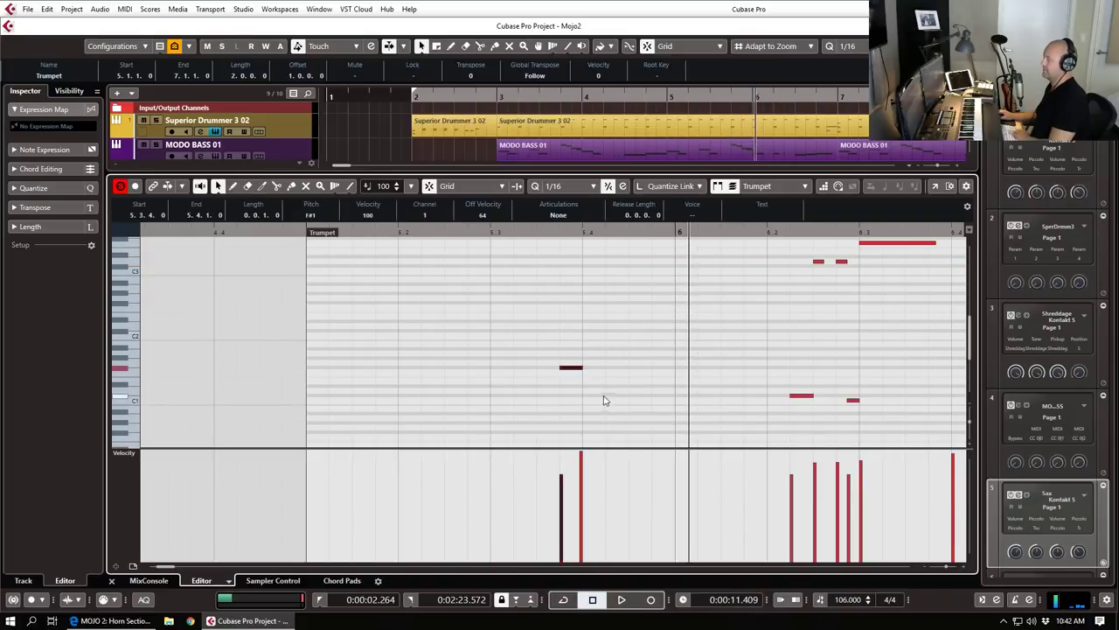
scroll(613, 305, "up", 4)
left_click(602, 318)
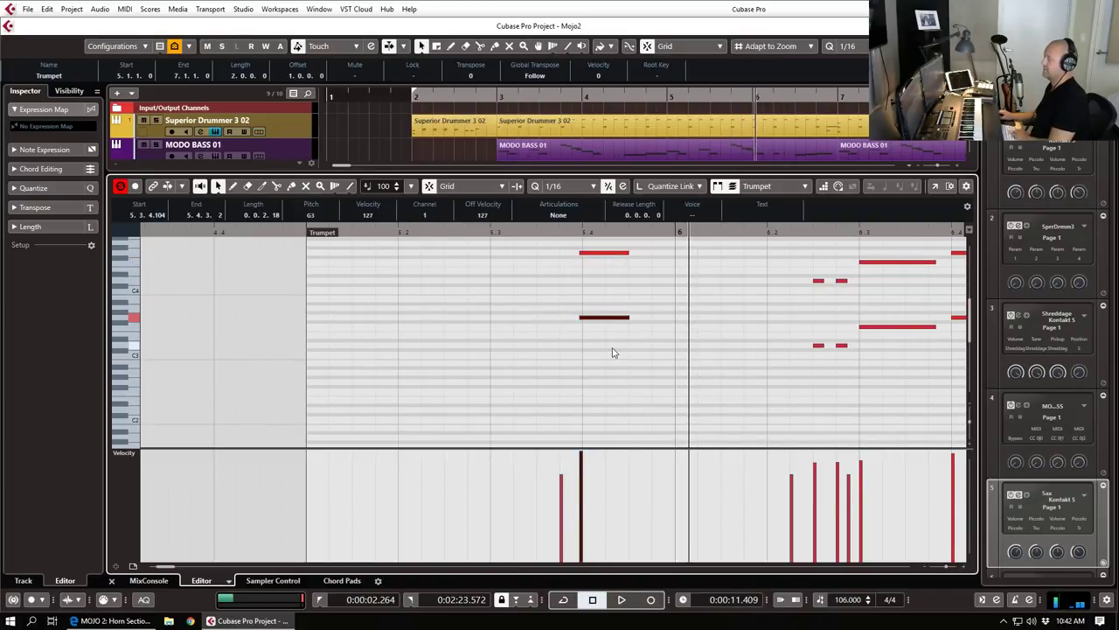
Step: Move the Trumpet keyswitch in bar 5 a beat earlier to 5.2.4, select the G3 and G4 notes, and play the passage
scroll(592, 337, "down", 4)
left_click(568, 372)
left_click_drag(576, 378, 477, 383)
scroll(657, 321, "up", 7)
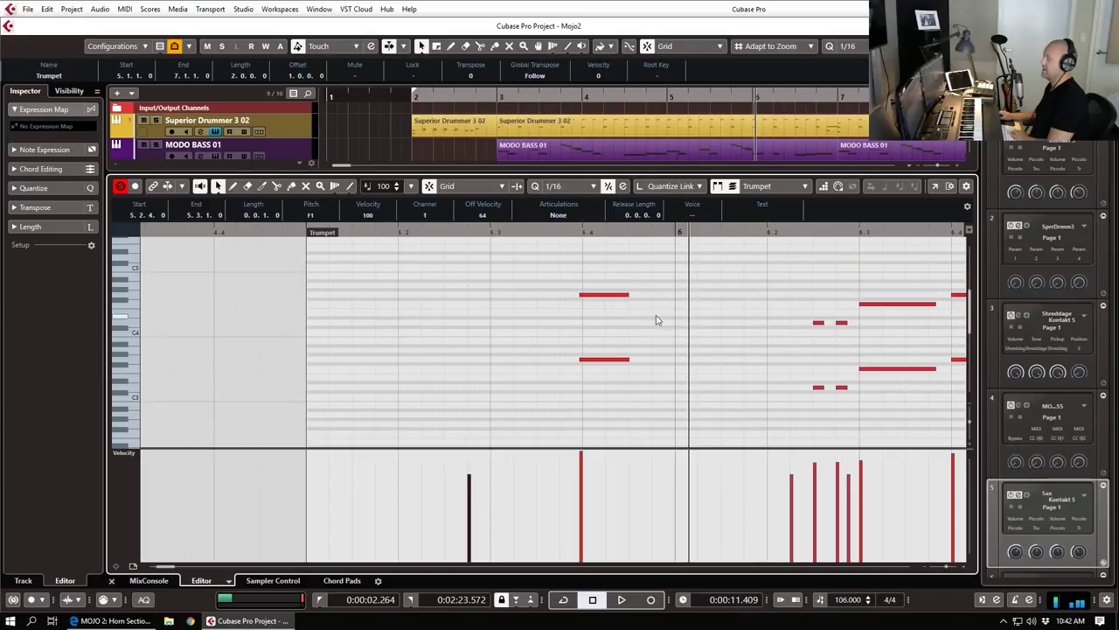
left_click_drag(573, 271, 624, 373)
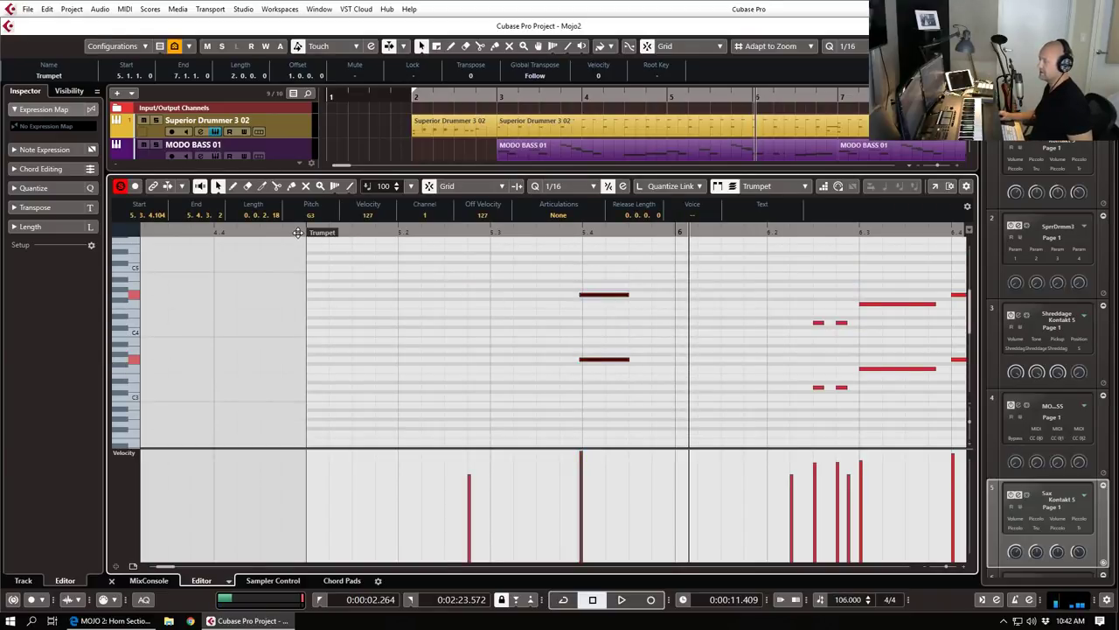
left_click(297, 233)
key("space")
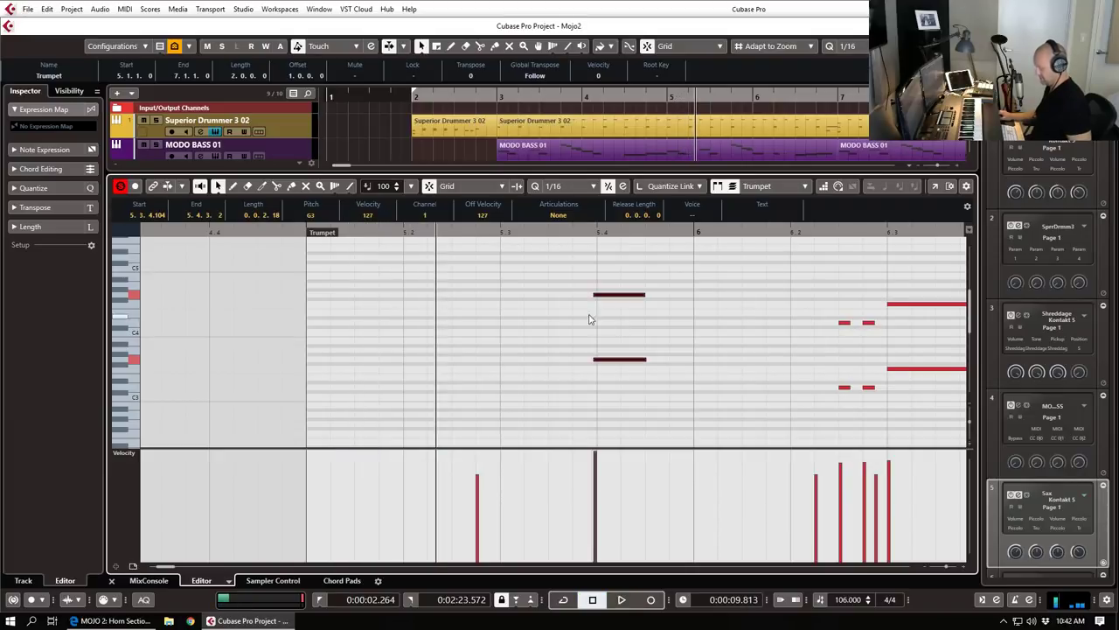
Step: Shift the G3 and G4 notes in bar 5 earlier to 5.3.3 and play the passage
left_click_drag(603, 300, 558, 297)
left_click(308, 233)
key("space")
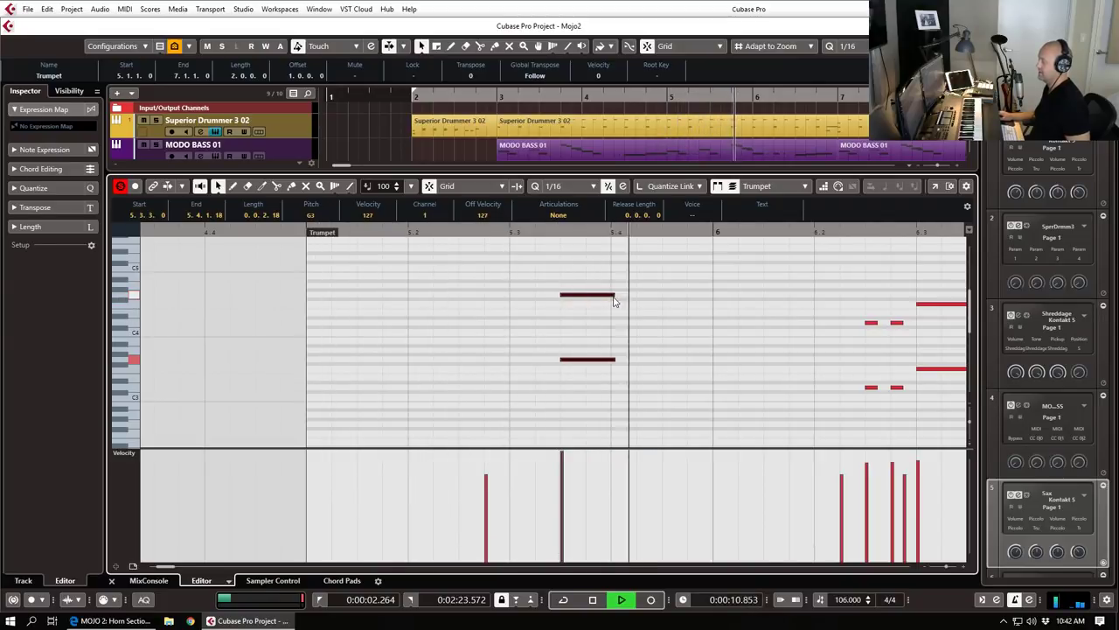
key("space")
Step: Lengthen the G3 and G4 notes to 0.1.2.3, move them to start at 5.3.1, and play the passage
left_click_drag(614, 302, 712, 302)
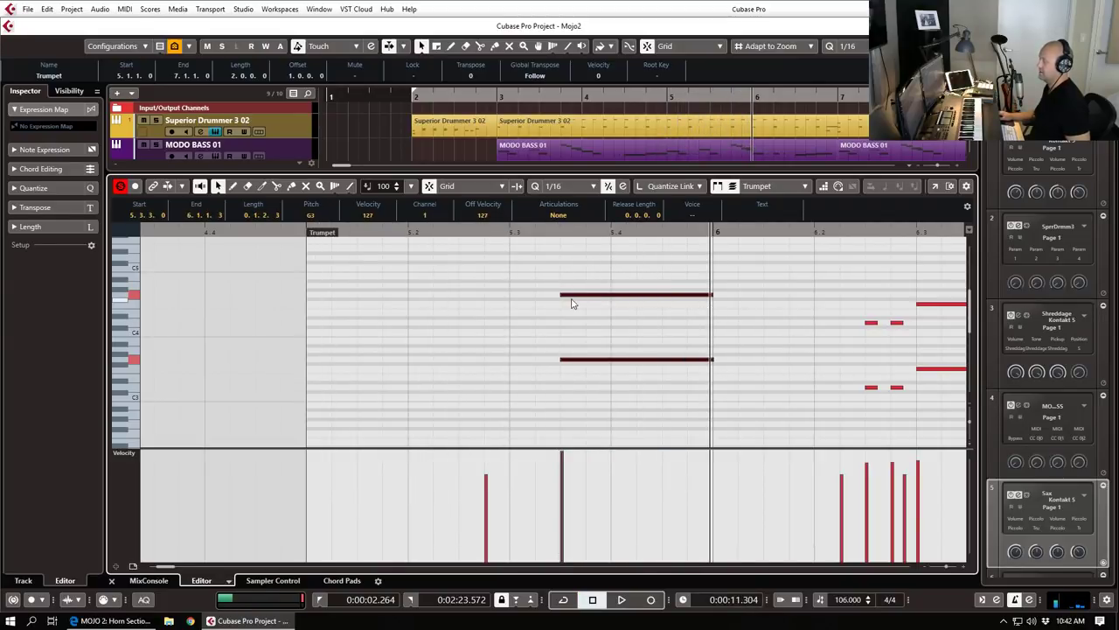
left_click_drag(575, 299, 523, 299)
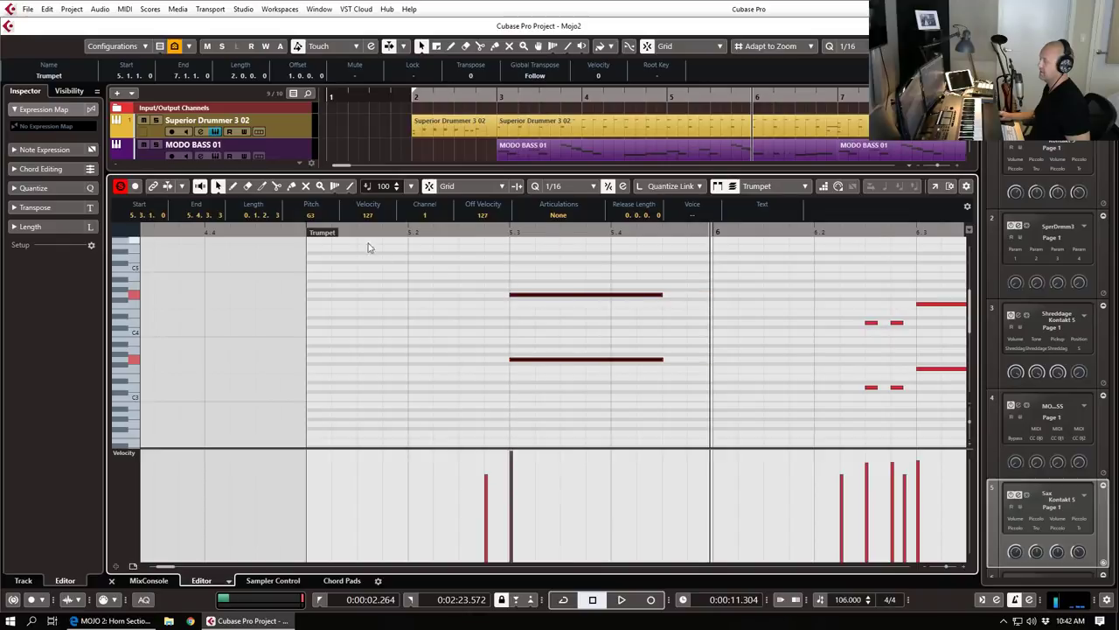
left_click(305, 232)
key("space")
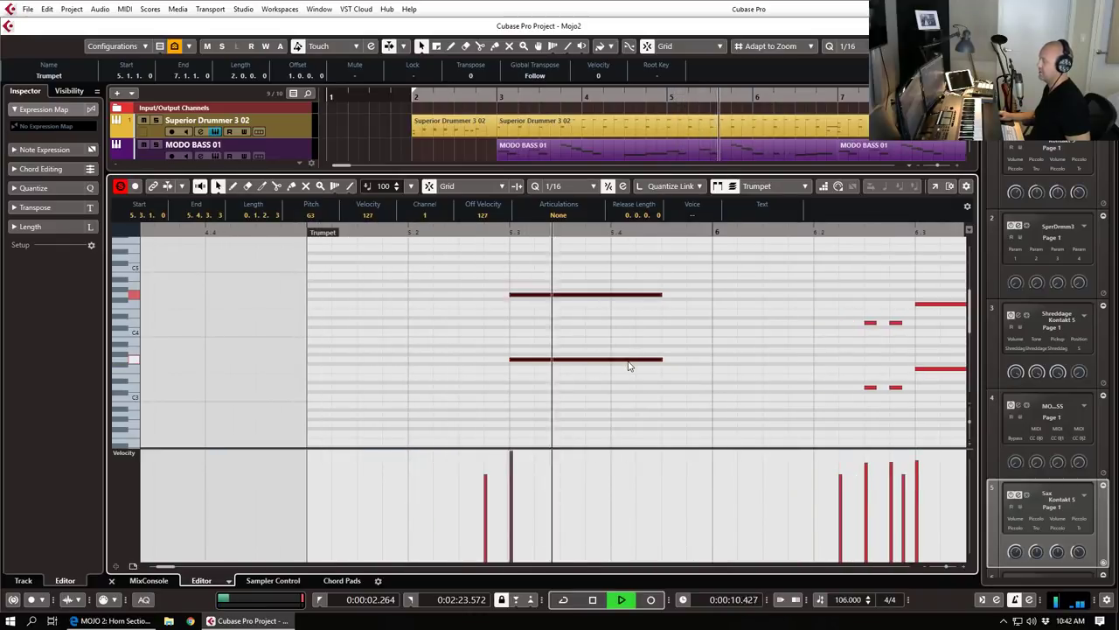
key("space")
Step: Raise the velocity of the keyswitch before beat 3 of bar 5 to 127 and play the passage
scroll(563, 358, "down", 3)
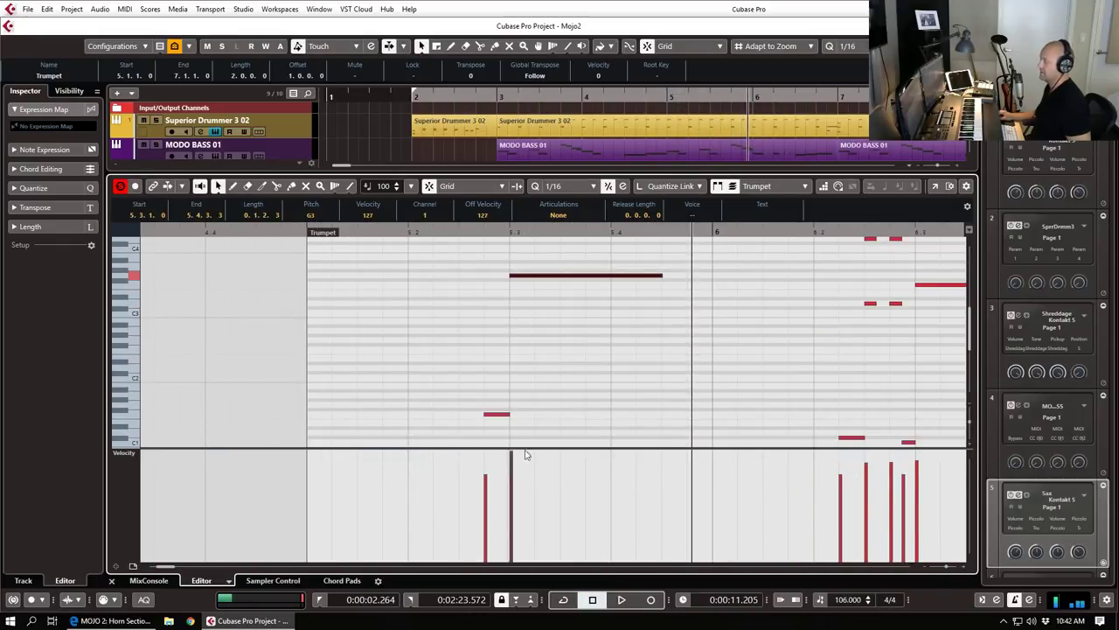
left_click(553, 382)
left_click_drag(549, 461, 493, 388)
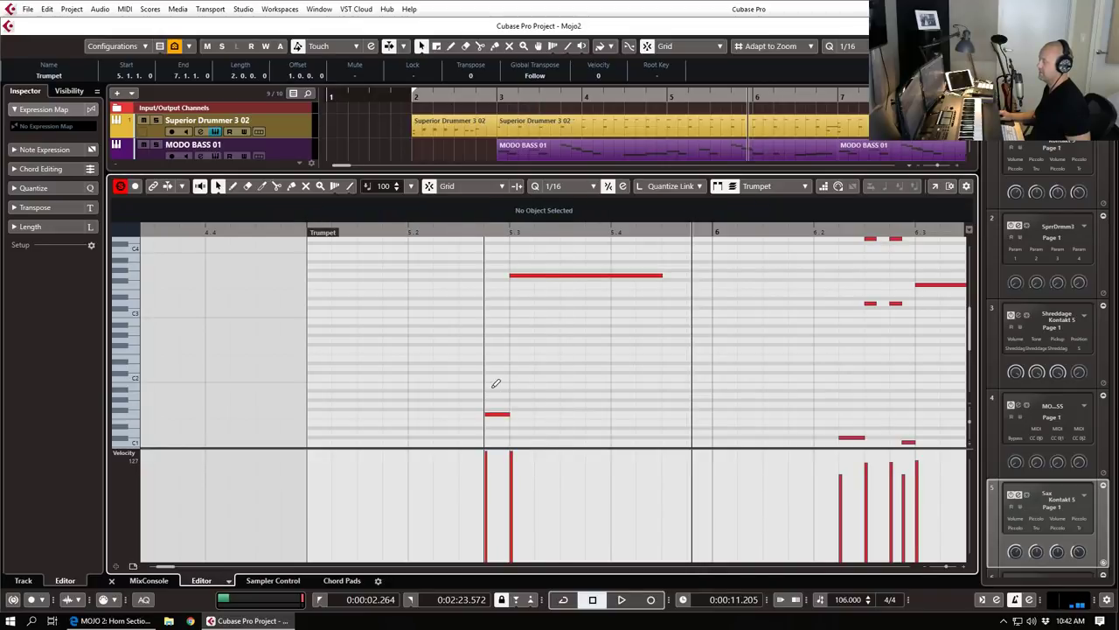
key("space")
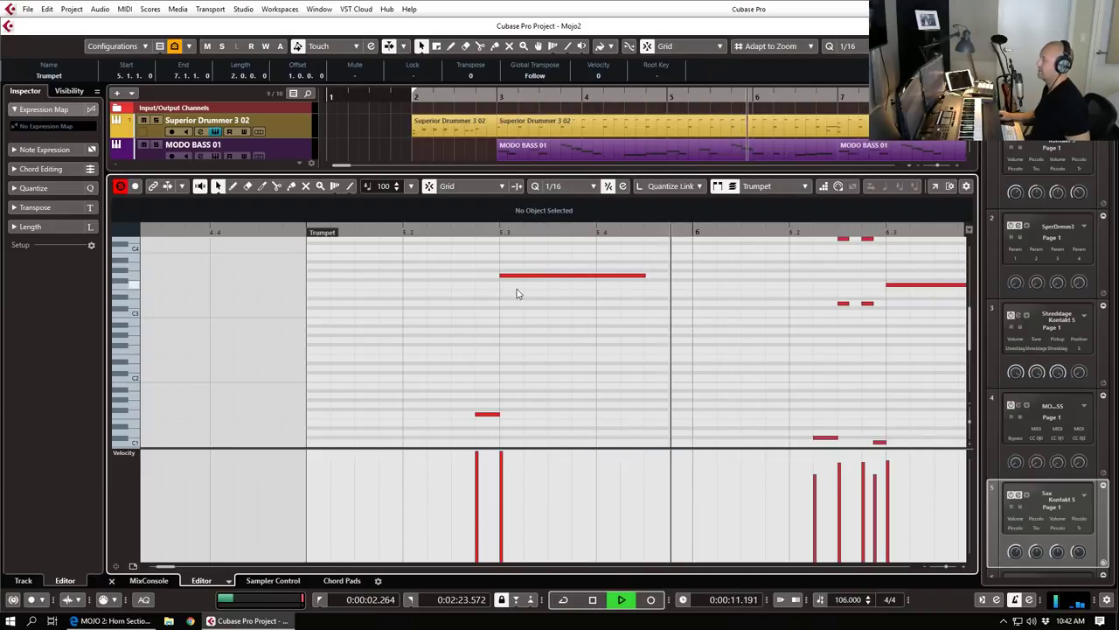
key("space")
Step: Try the passage at tempos of 91 and 131 BPM, playing it from bar 5 at each
key("g")
key("g")
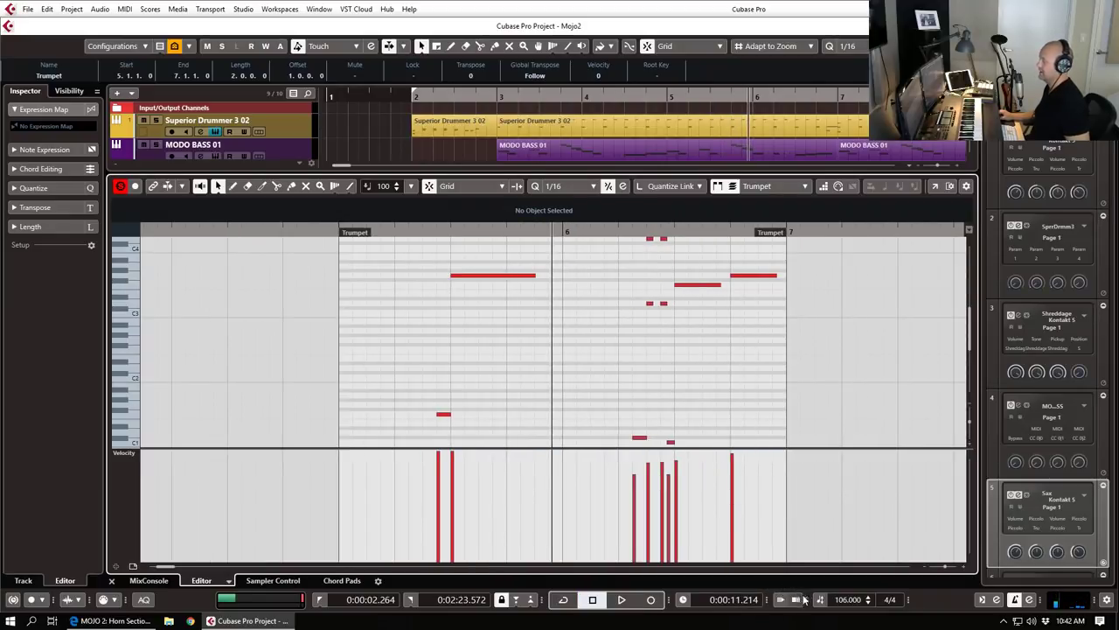
left_click_drag(837, 604, 845, 628)
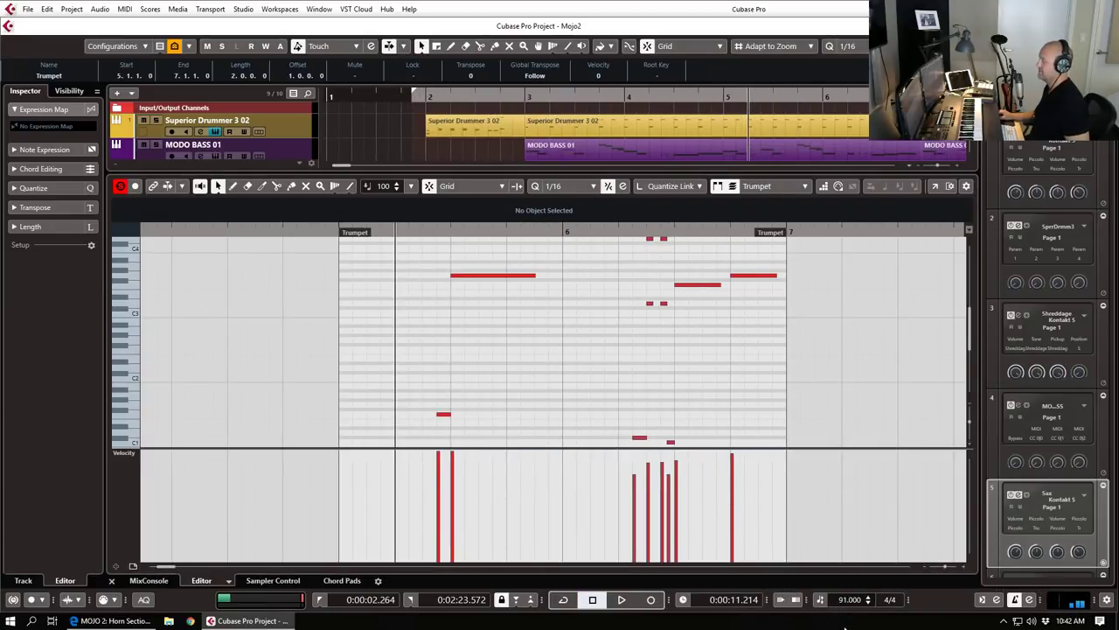
left_click(340, 234)
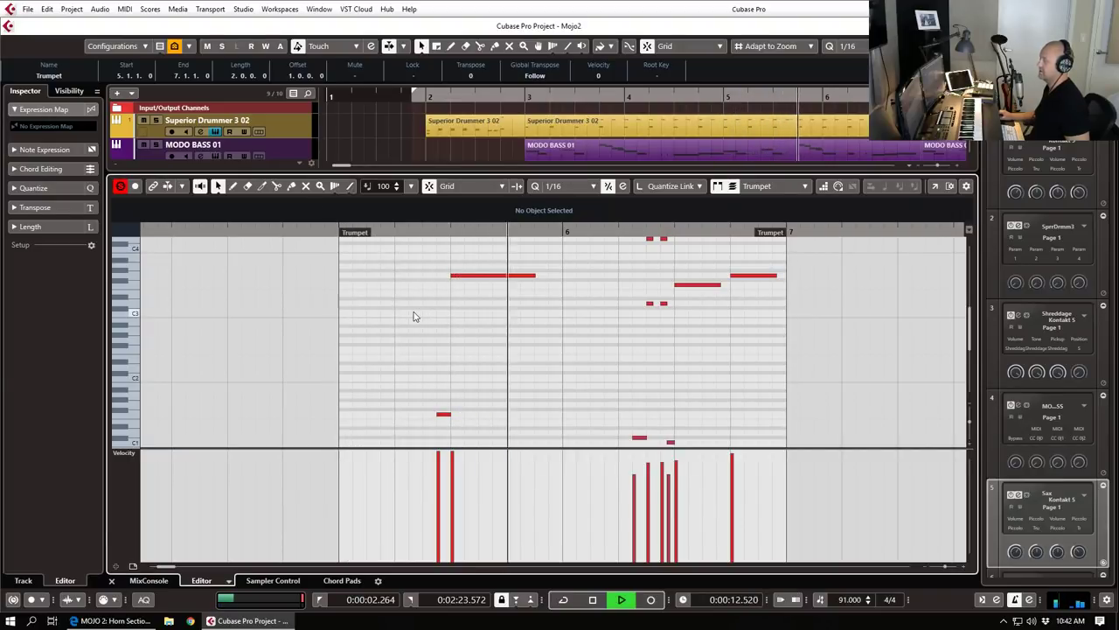
key("space")
left_click_drag(843, 600, 841, 522)
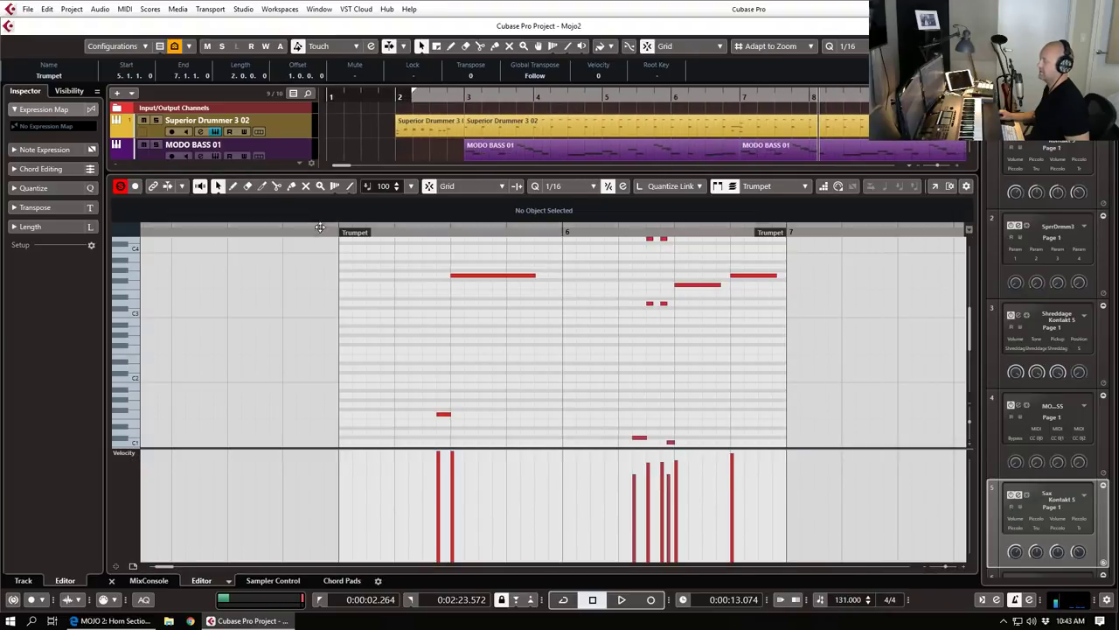
key("space")
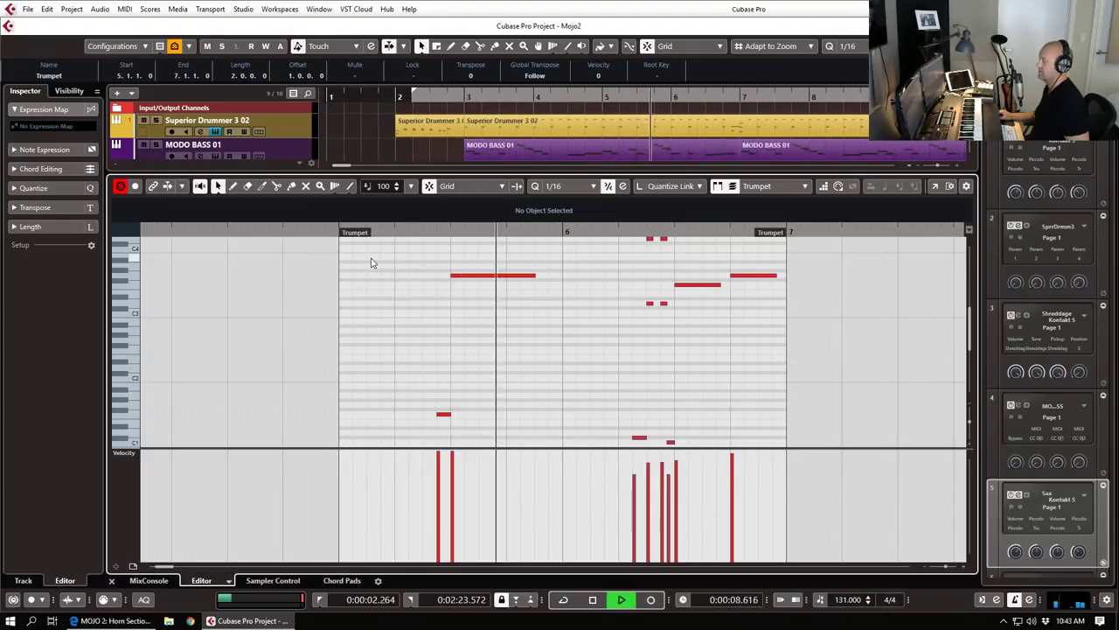
key("space")
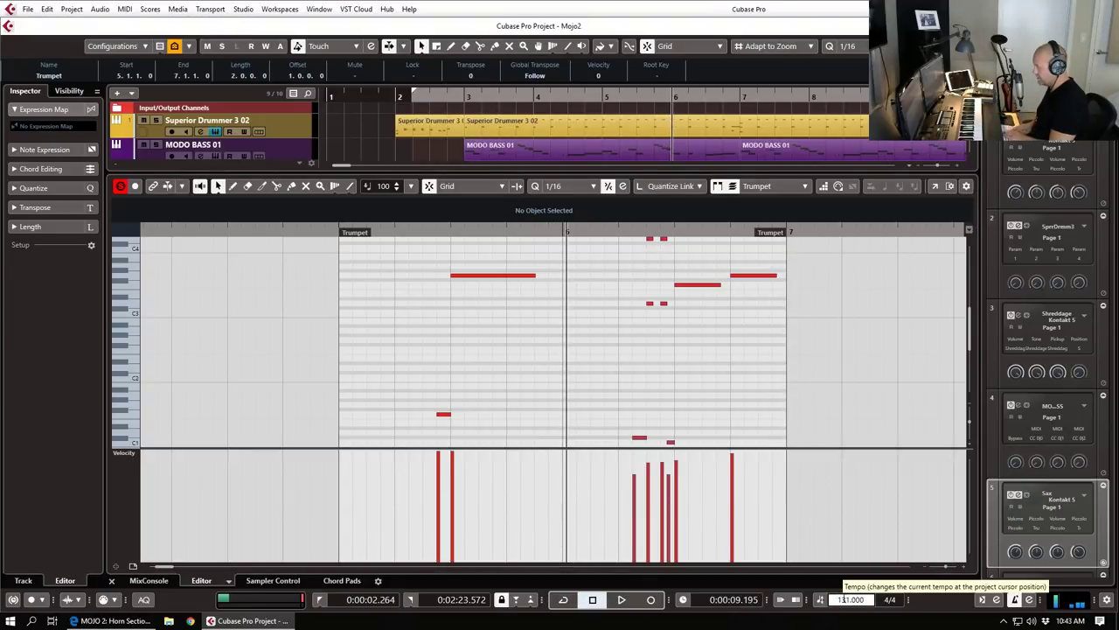
Step: Restore the project tempo to 106 BPM and play the Trumpet part from bar 5
type("6")
key("Return")
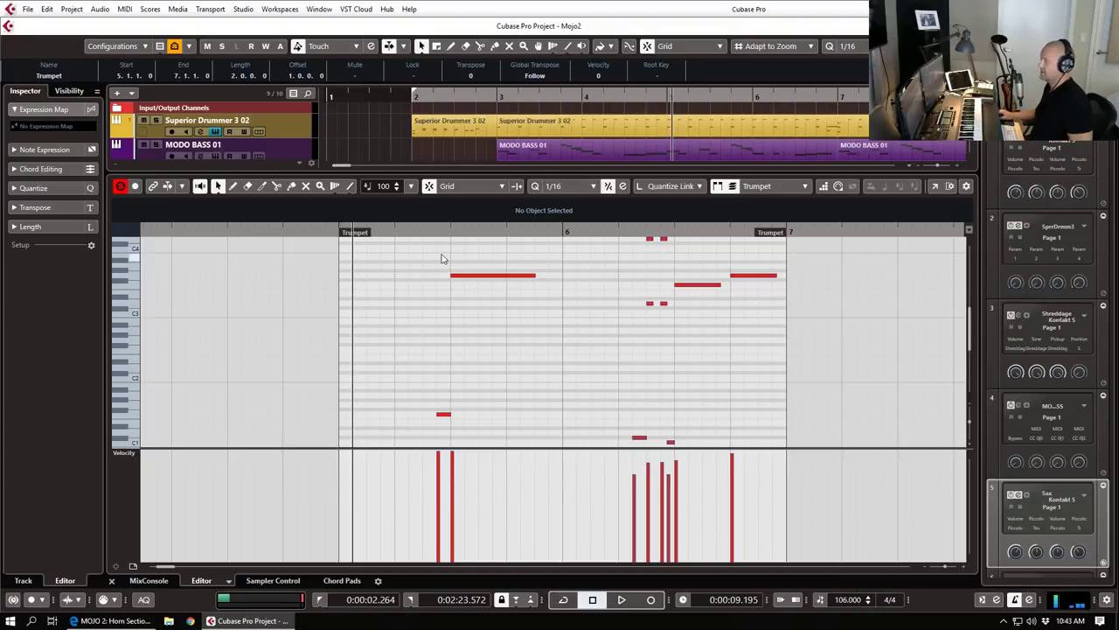
key("space")
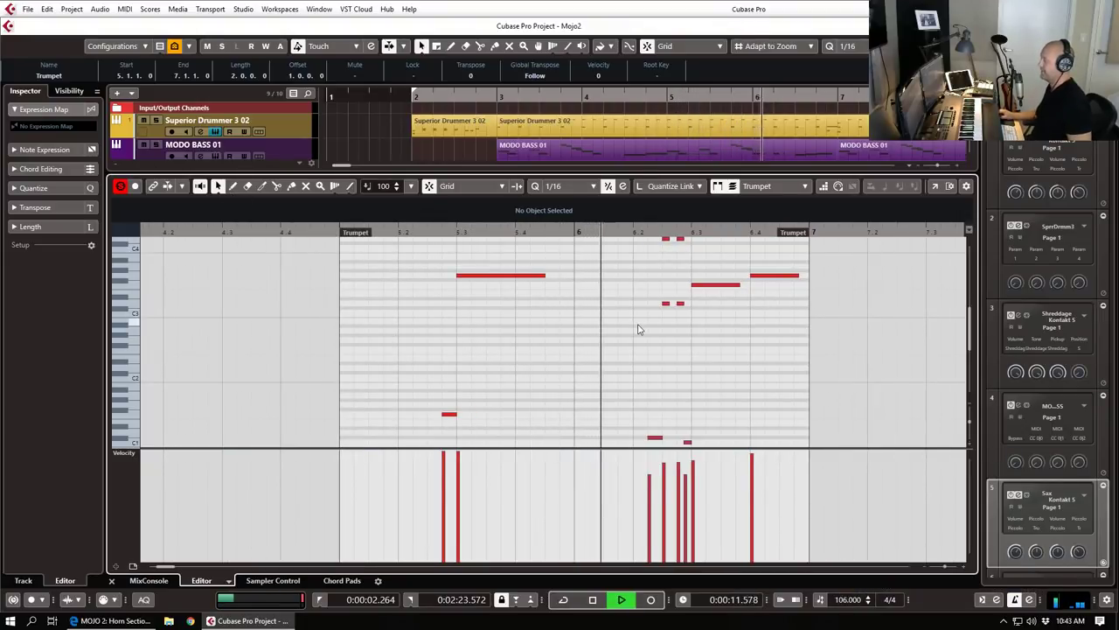
key("space")
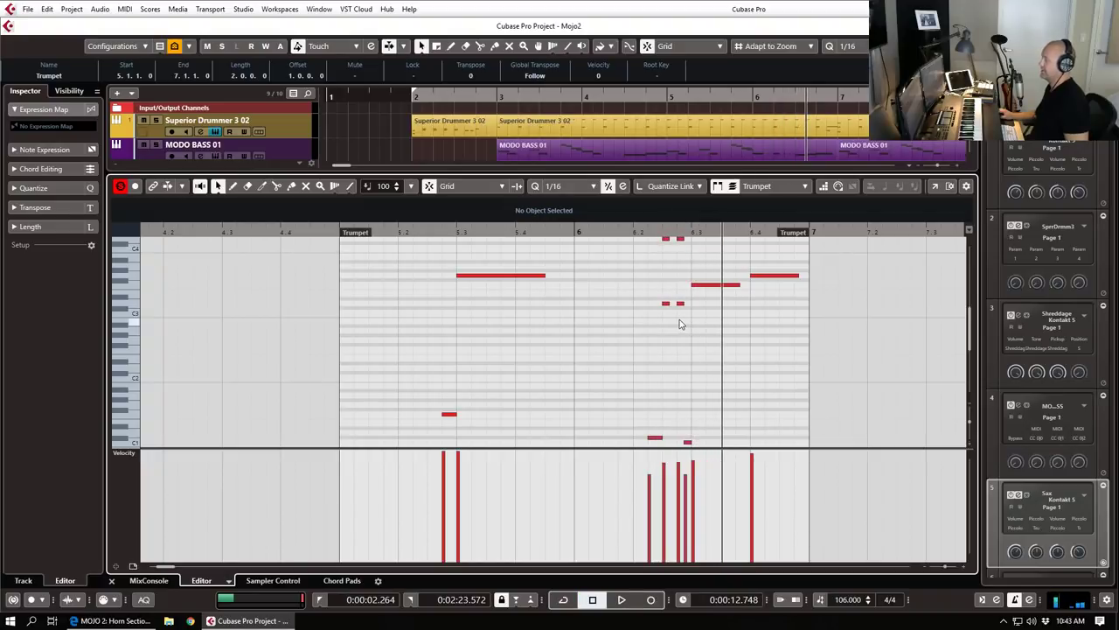
Step: Transpose the two pairs of short octave notes in bar 6 up to G3 and G4
scroll(681, 324, "up", 2)
scroll(680, 325, "up", 2)
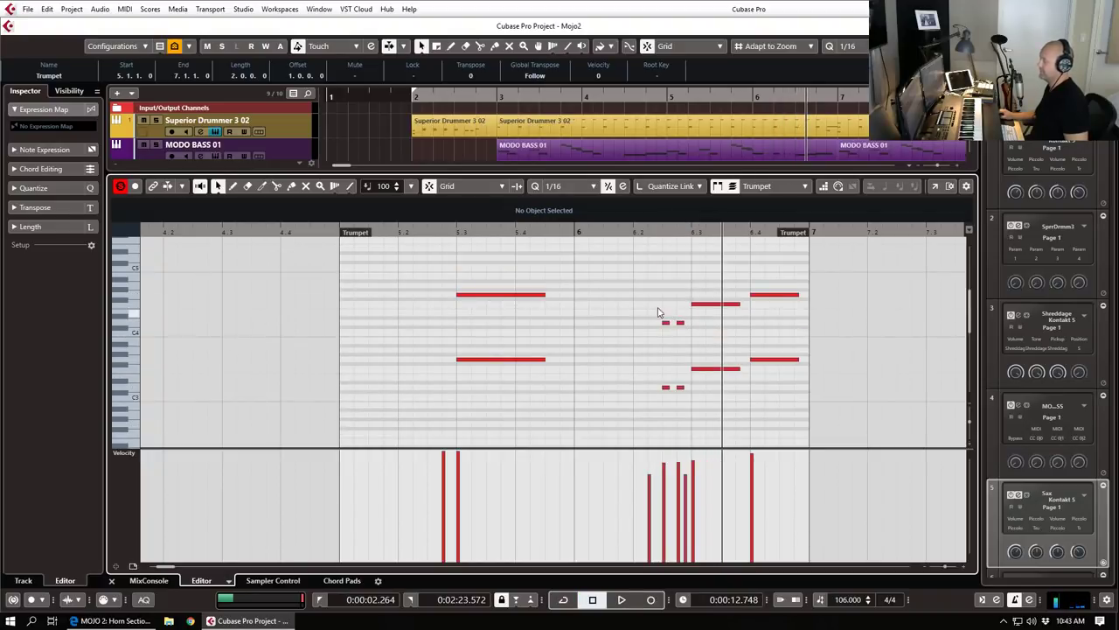
left_click_drag(691, 390, 684, 401)
key("Up")
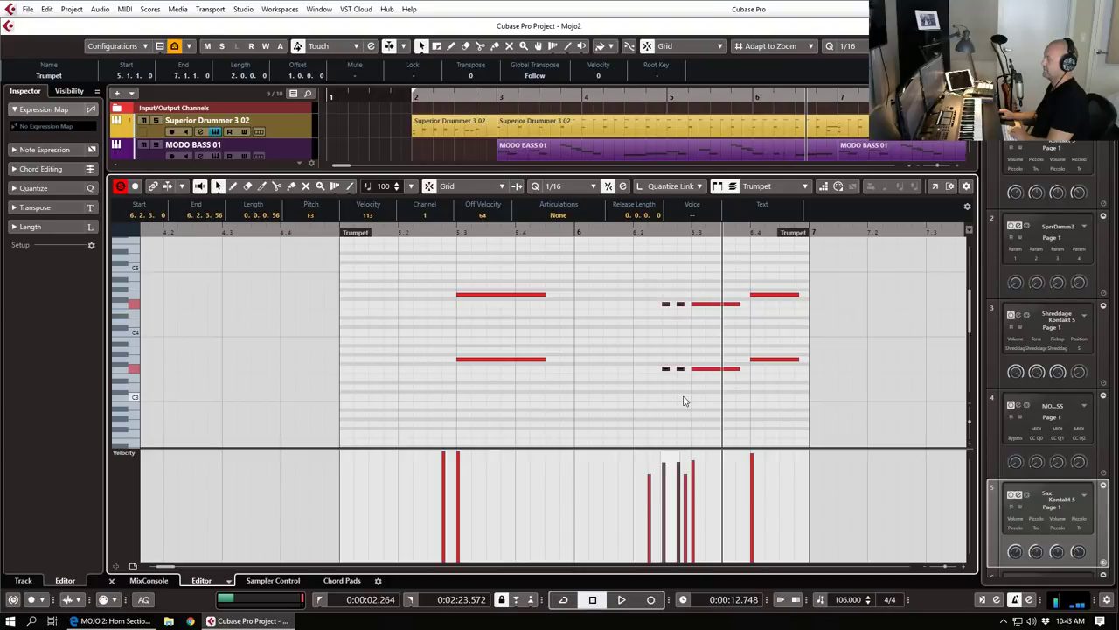
Step: Delete the longer Trumpet notes on beats 3 and 4 of bar 6 and the keyswitch just before beat 3
left_click_drag(711, 286, 852, 460)
key("Delete")
scroll(731, 367, "down", 2)
left_click_drag(672, 350, 730, 456)
key("Delete")
scroll(717, 376, "up", 4)
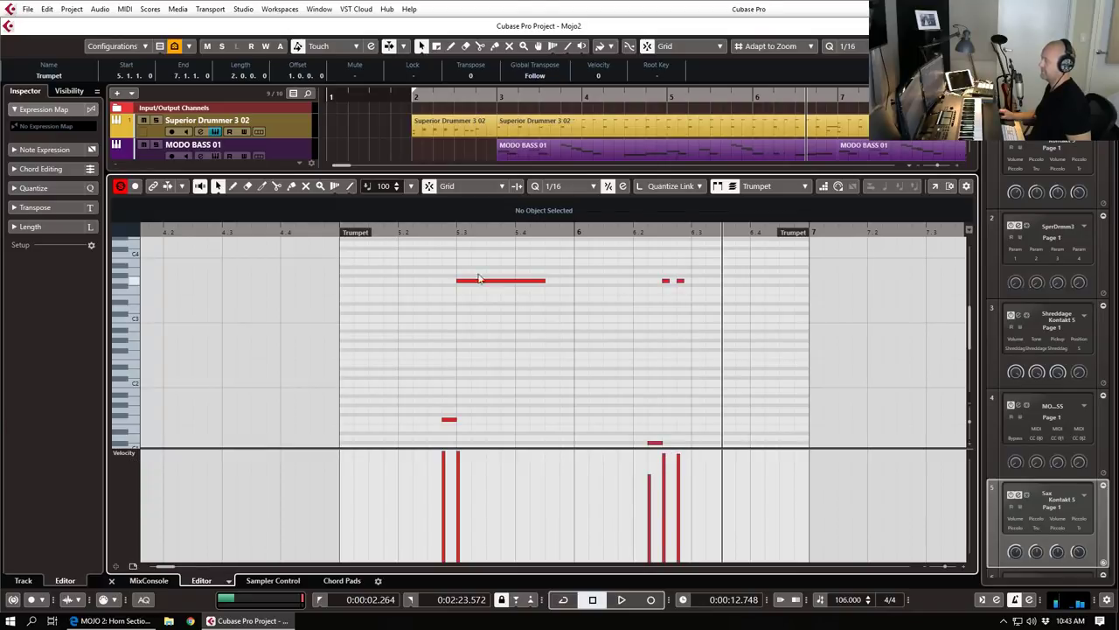
Step: Play the edited Trumpet passage from bar 5 through bar 6
left_click(415, 231)
key("space")
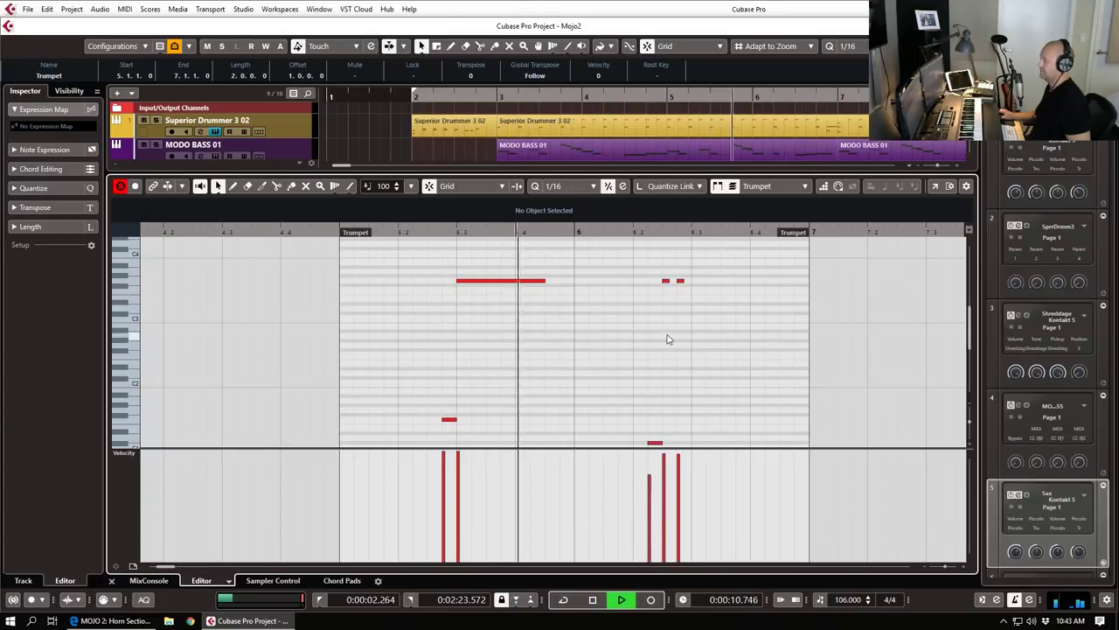
key("space")
scroll(682, 338, "down", 2)
scroll(682, 338, "up", 2)
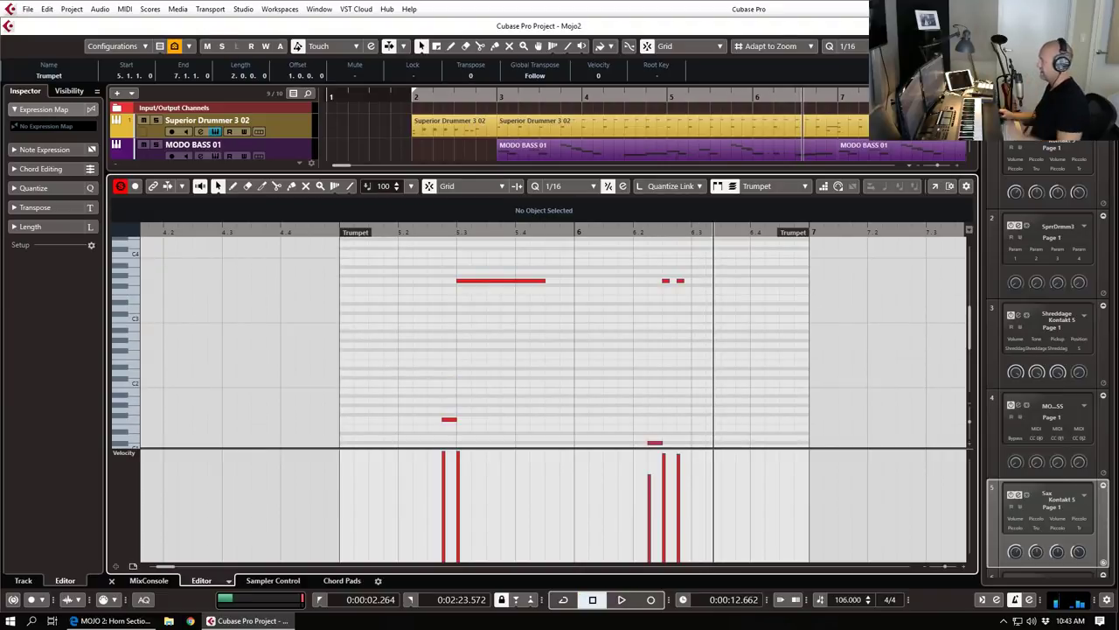
Step: Look at the Trumpet's MOJO 2 mixer page in Kontakt, move its window away, and close the Key Editor
left_click_drag(1118, 26, 170, 2)
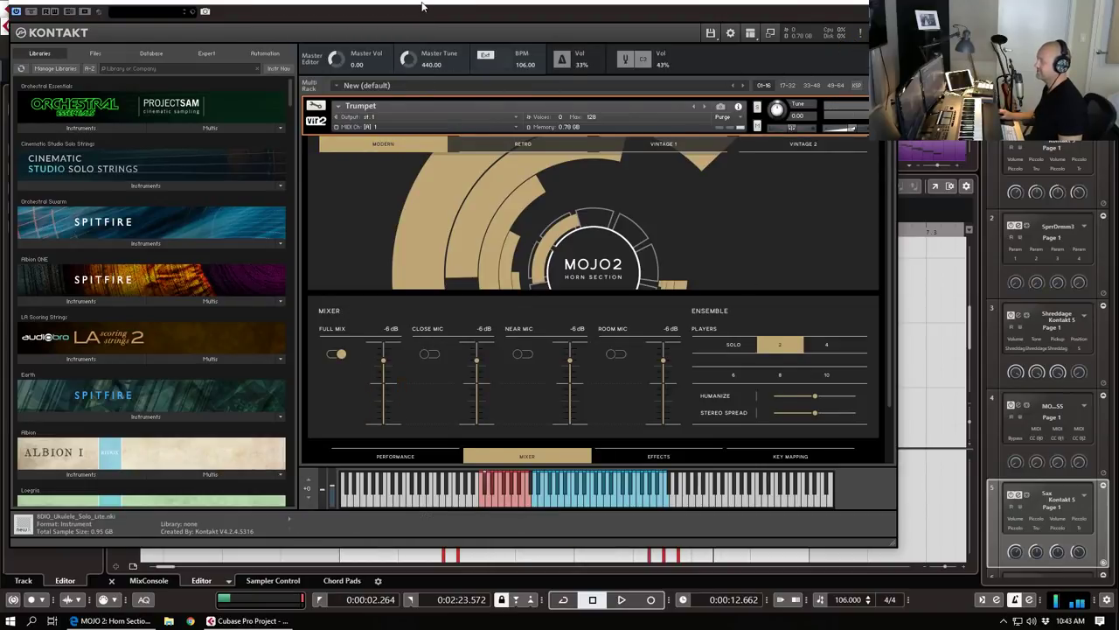
left_click_drag(421, 6, 1118, 84)
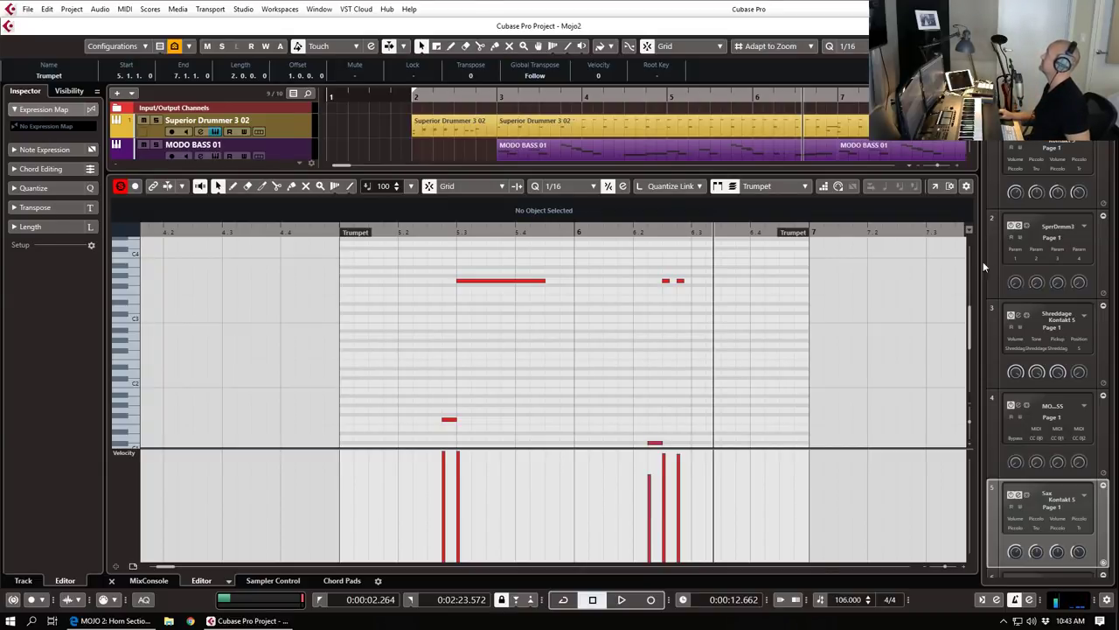
left_click(616, 354)
key("Return")
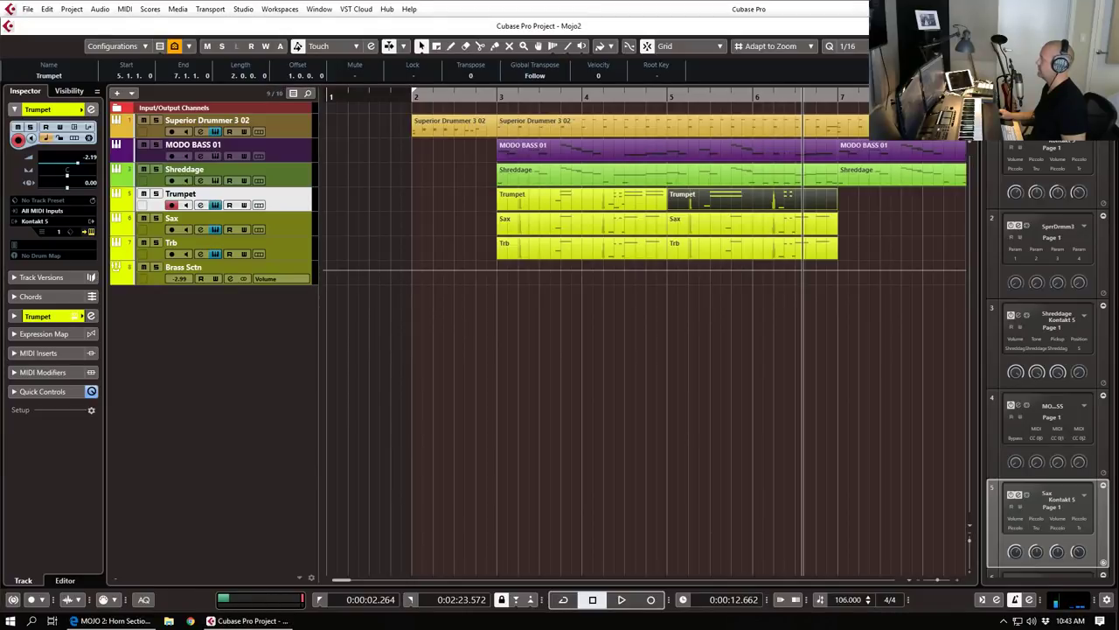
Step: Check the channels and their zones in the MixConsole, and return to the project arrangement
key("F3")
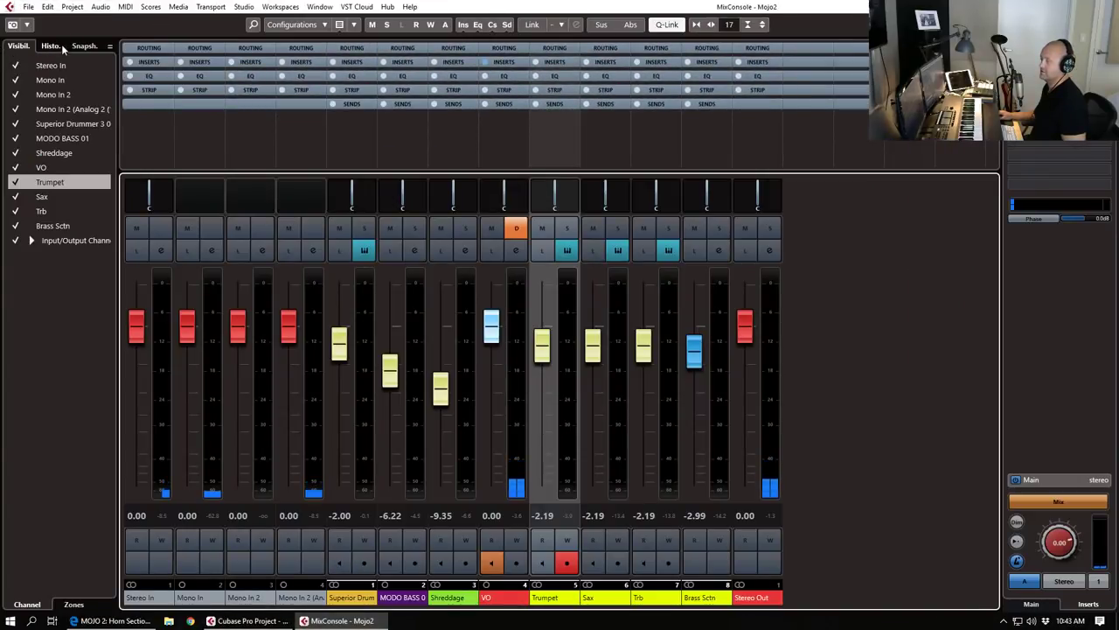
left_click(74, 603)
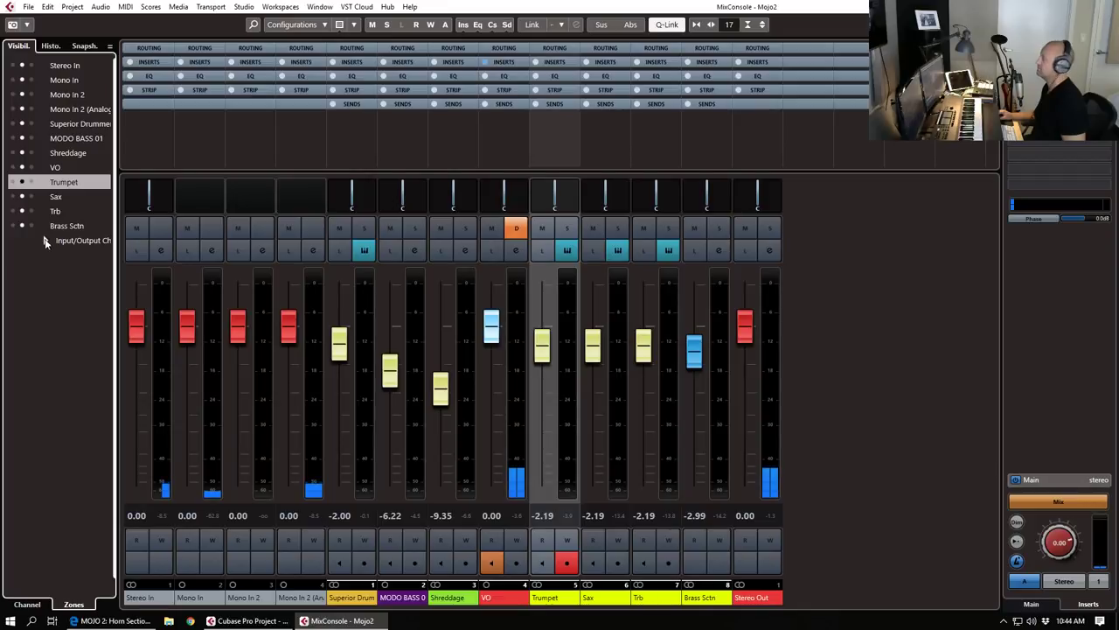
key("F3")
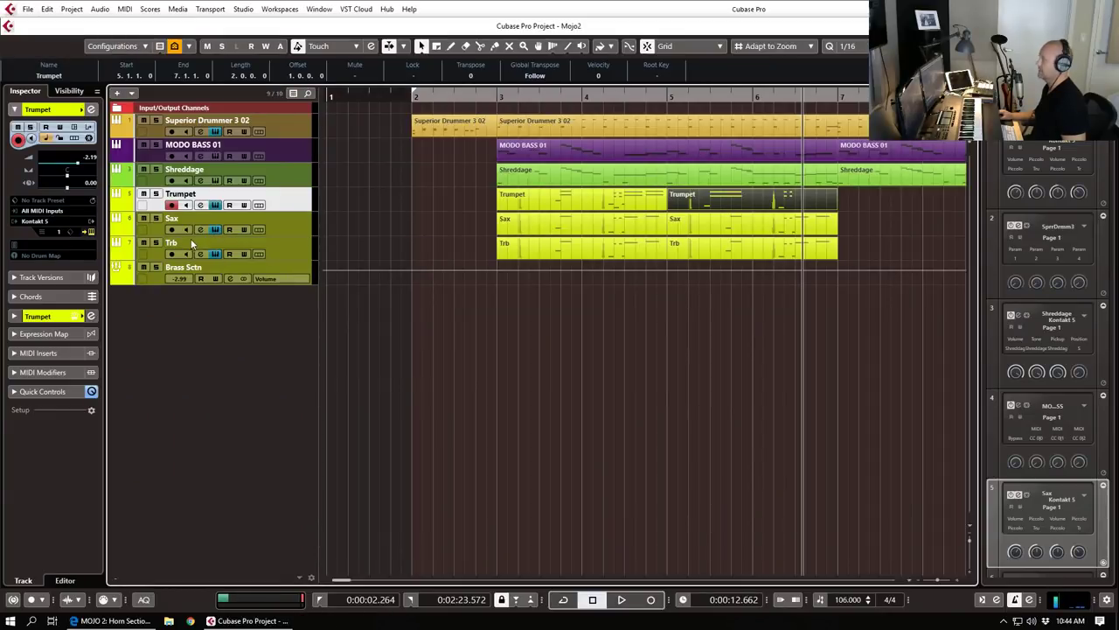
Step: Play the arrangement from bar 3 with cycle off, and reopen the bar 5 Trumpet part in the Key Editor
left_click(497, 94)
left_click(497, 98)
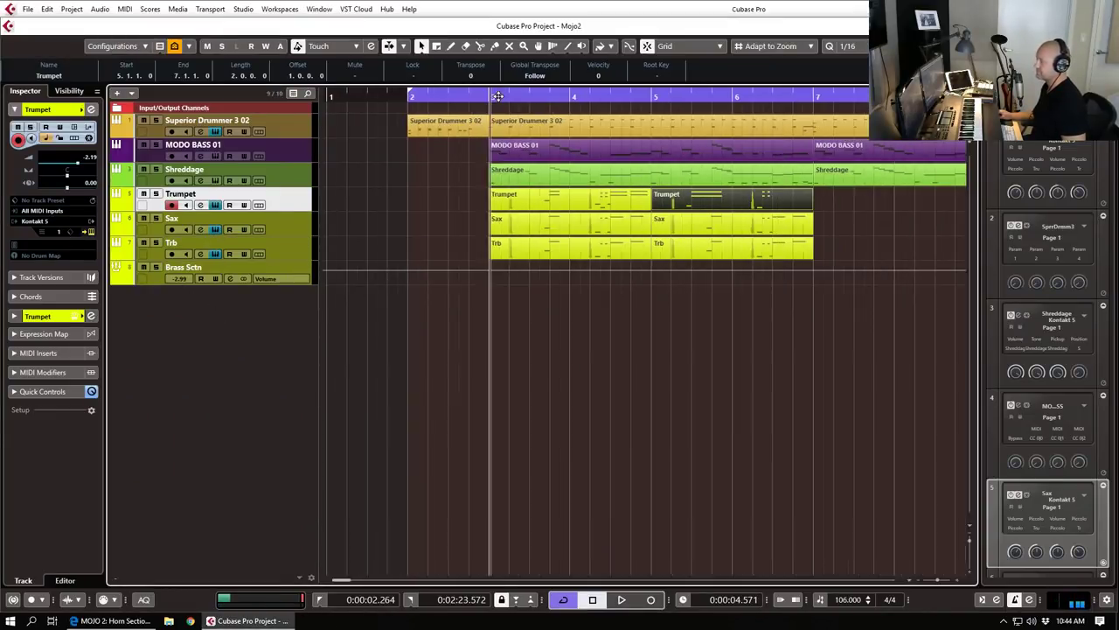
left_click(494, 93)
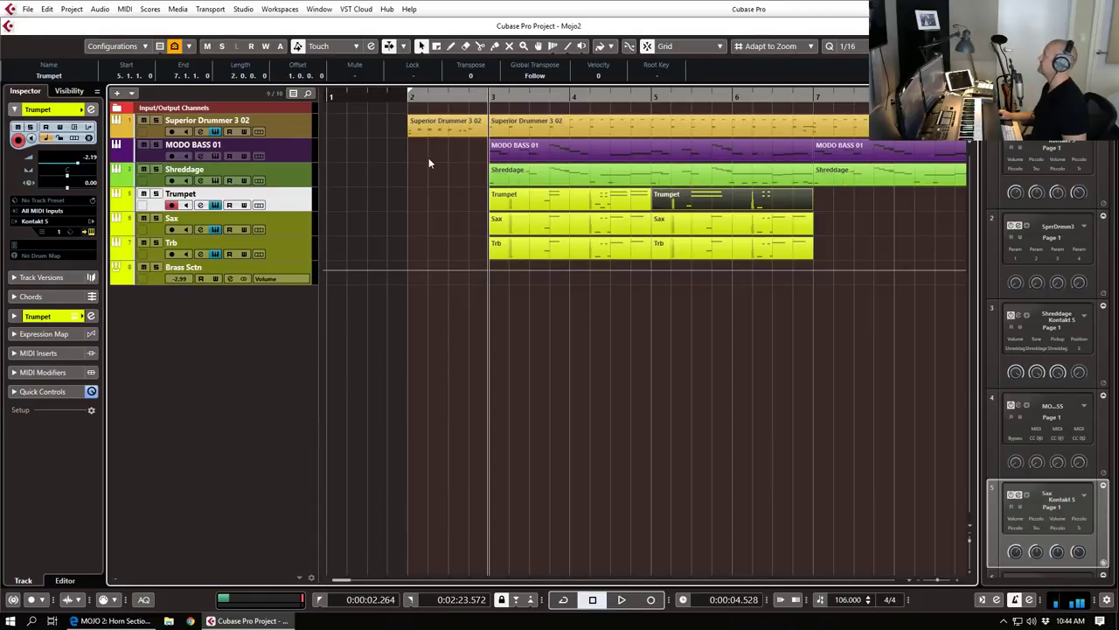
key("space")
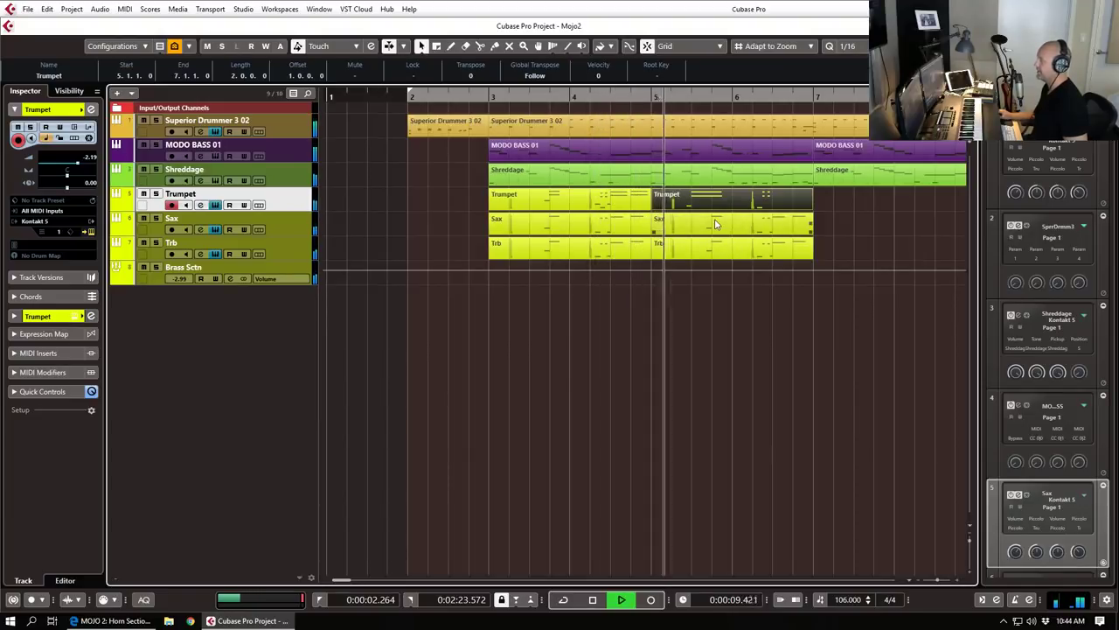
key("space")
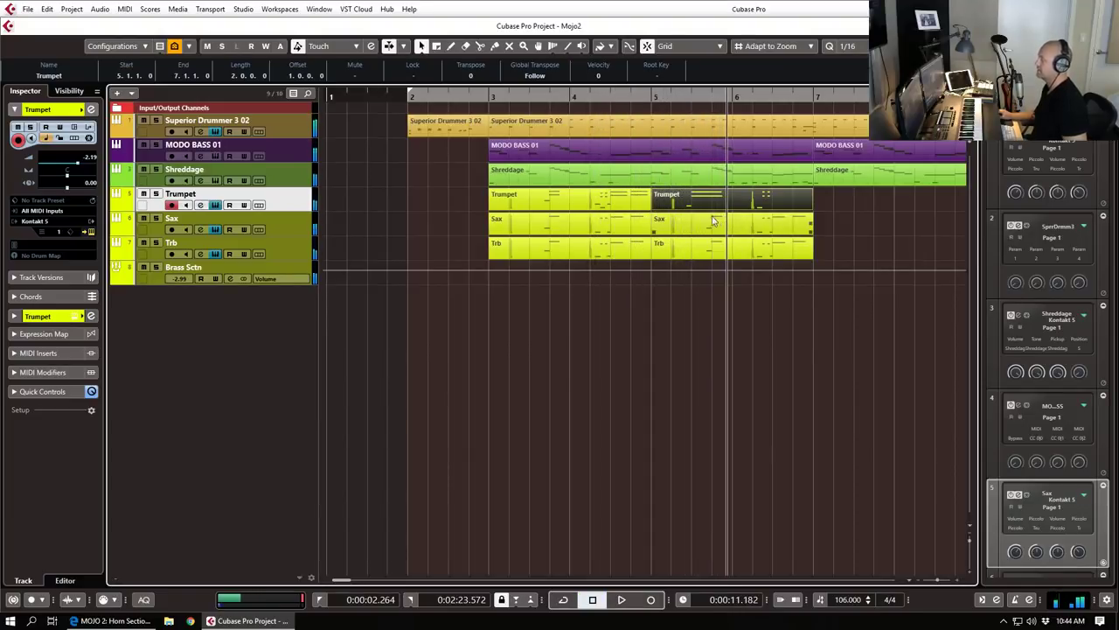
double_click(705, 204)
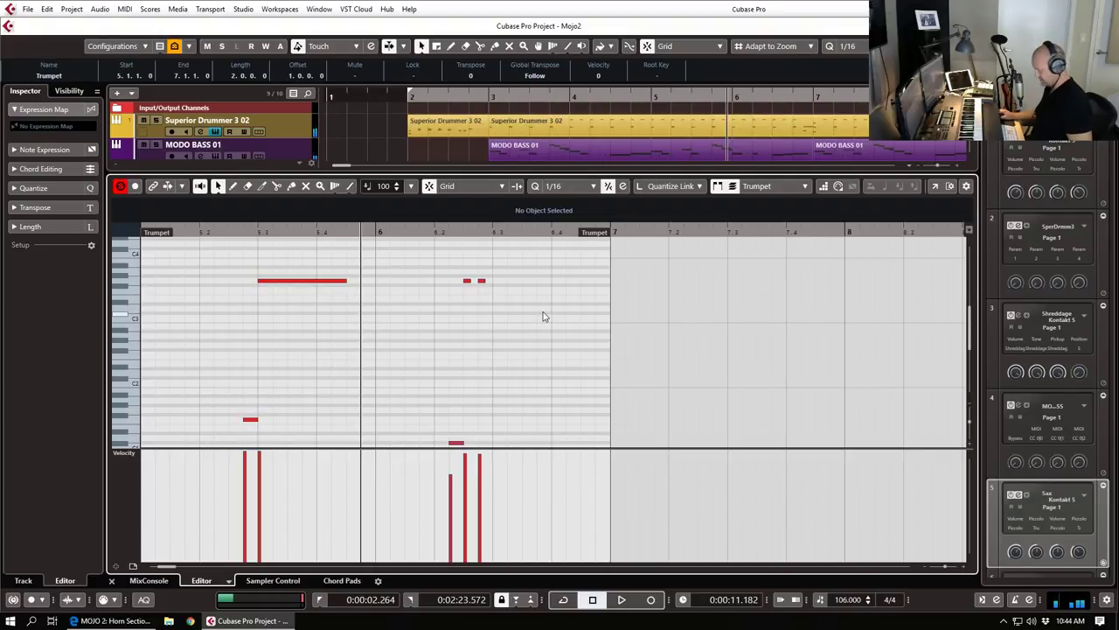
Step: Delete the long notes in bar 5 of the Trumpet clip and transpose the short keyswitch note at 5.2.4 down to D1
key("g")
scroll(670, 308, "up", 2)
left_click_drag(523, 365, 525, 375)
key("Delete")
scroll(522, 335, "down", 3)
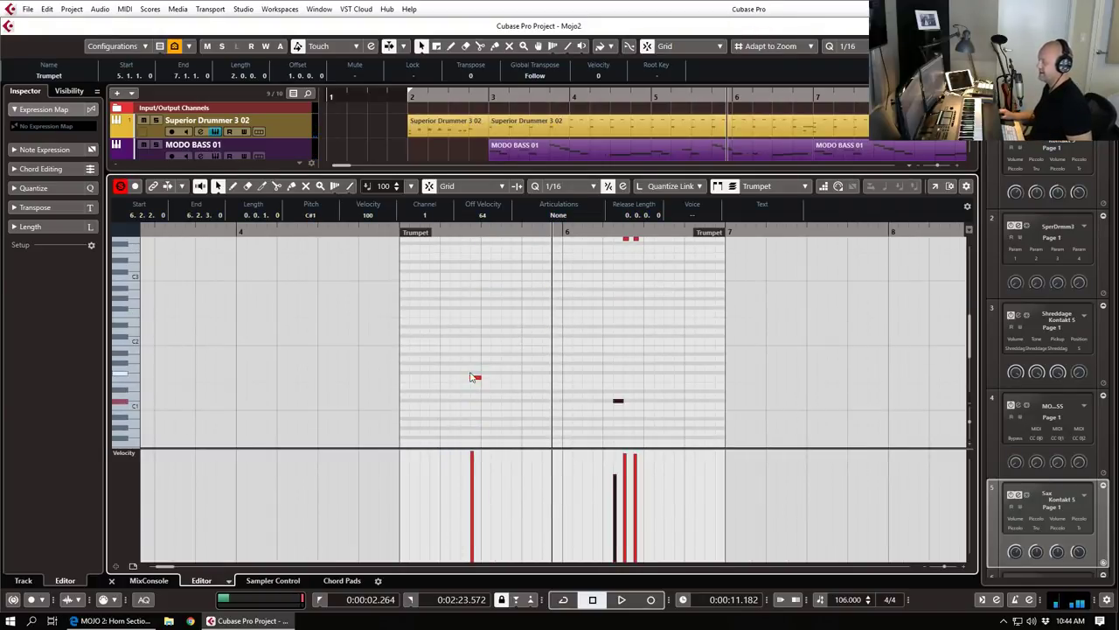
left_click(475, 378)
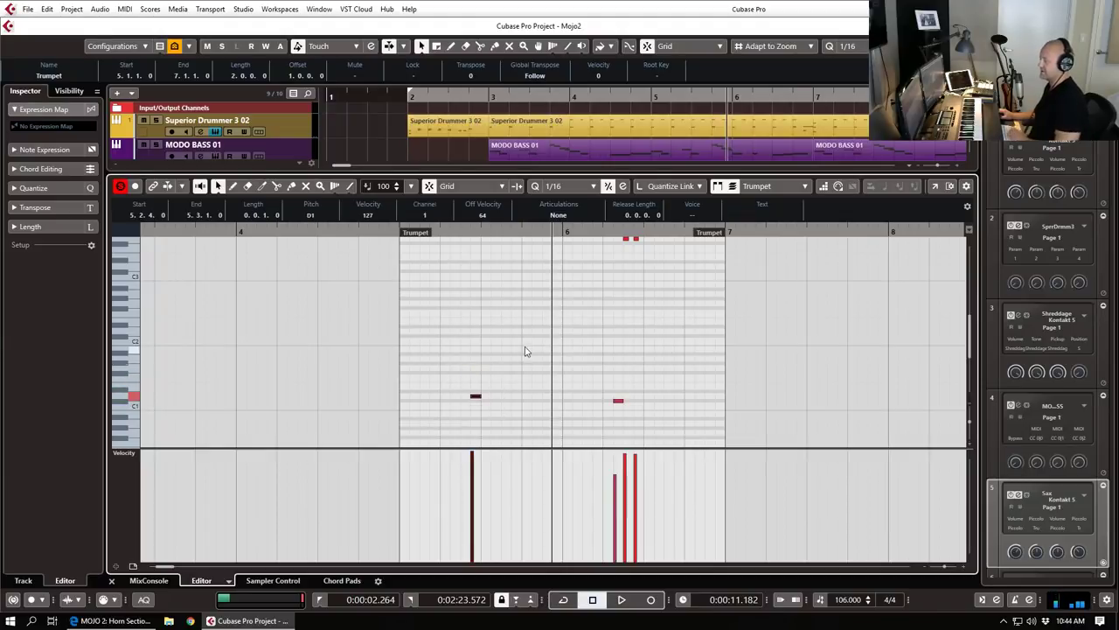
Step: Add G3 and G4 notes at 5.4.1 with velocity 127 and extend both to a length of 0.0.3.0
scroll(523, 353, "up", 2)
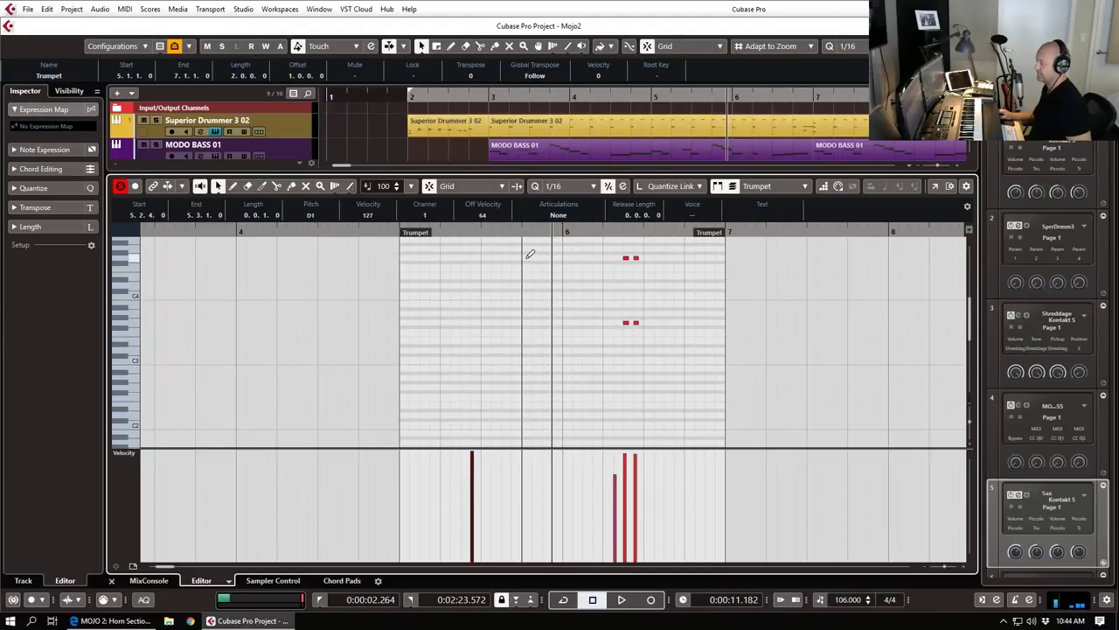
left_click(526, 322)
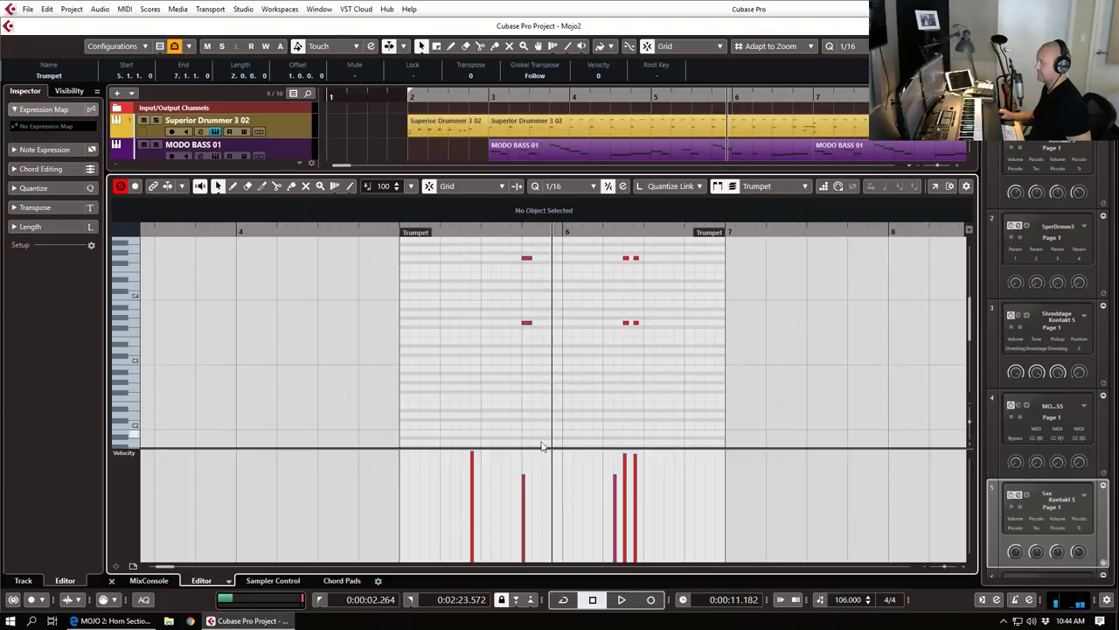
left_click_drag(540, 451, 511, 452)
left_click_drag(506, 243, 569, 334)
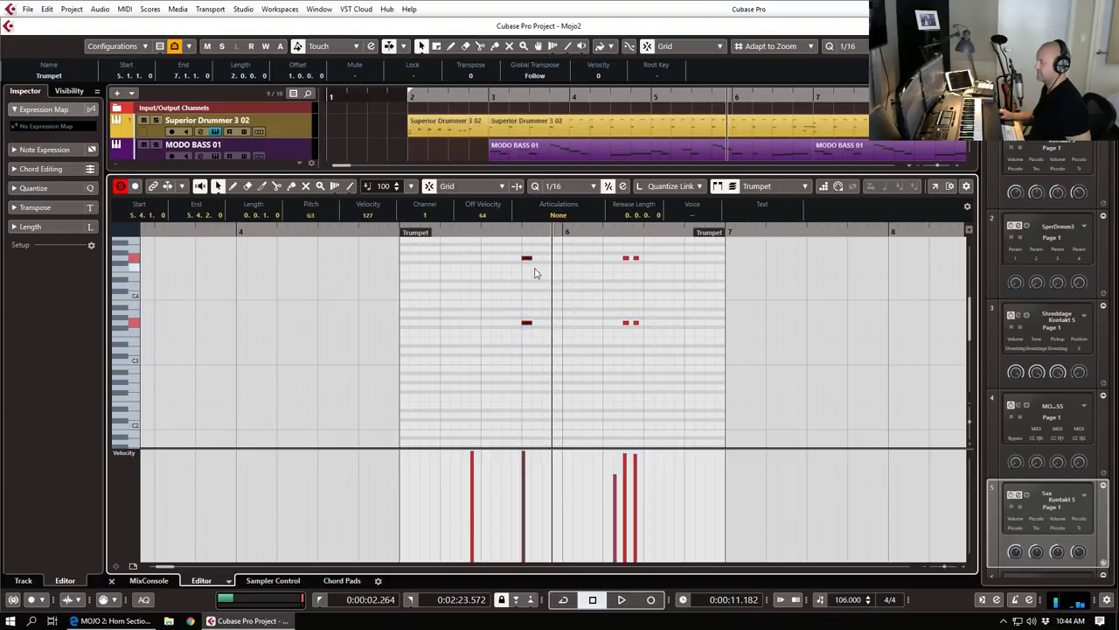
left_click_drag(532, 258, 557, 263)
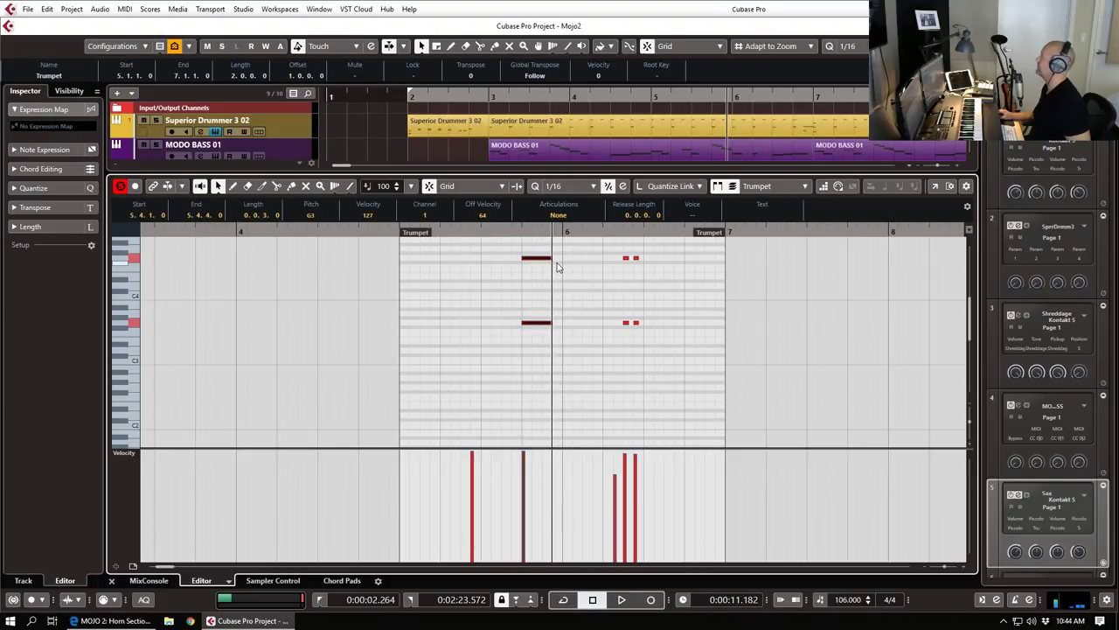
Step: Play back the Trumpet clip around bar 5 to audition the added octave notes
scroll(557, 267, "down", 2)
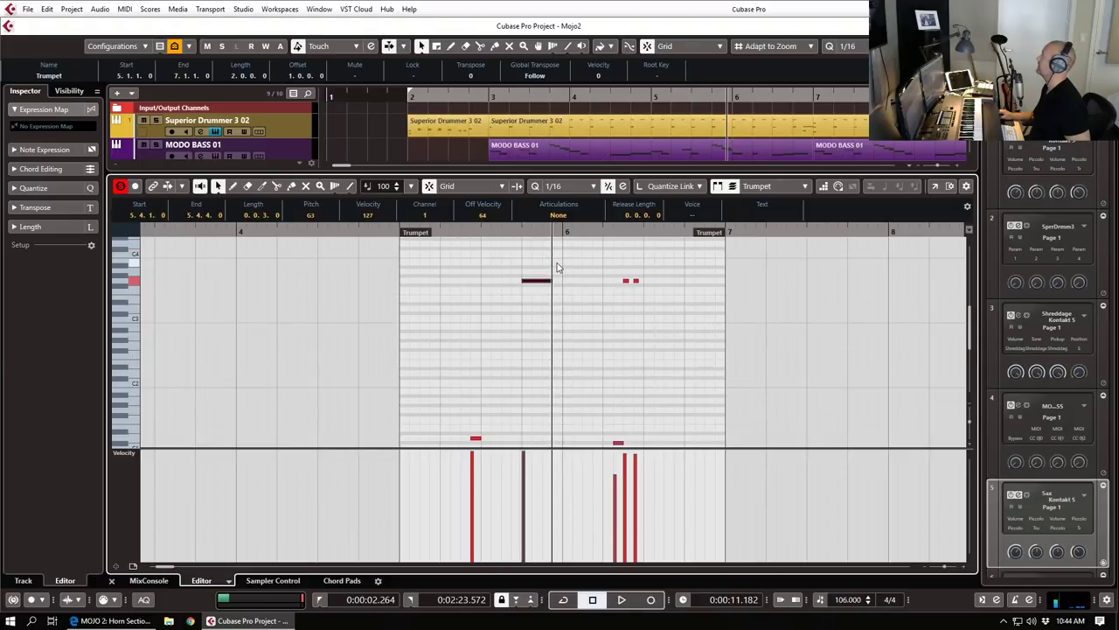
scroll(557, 267, "down", 2)
key("space")
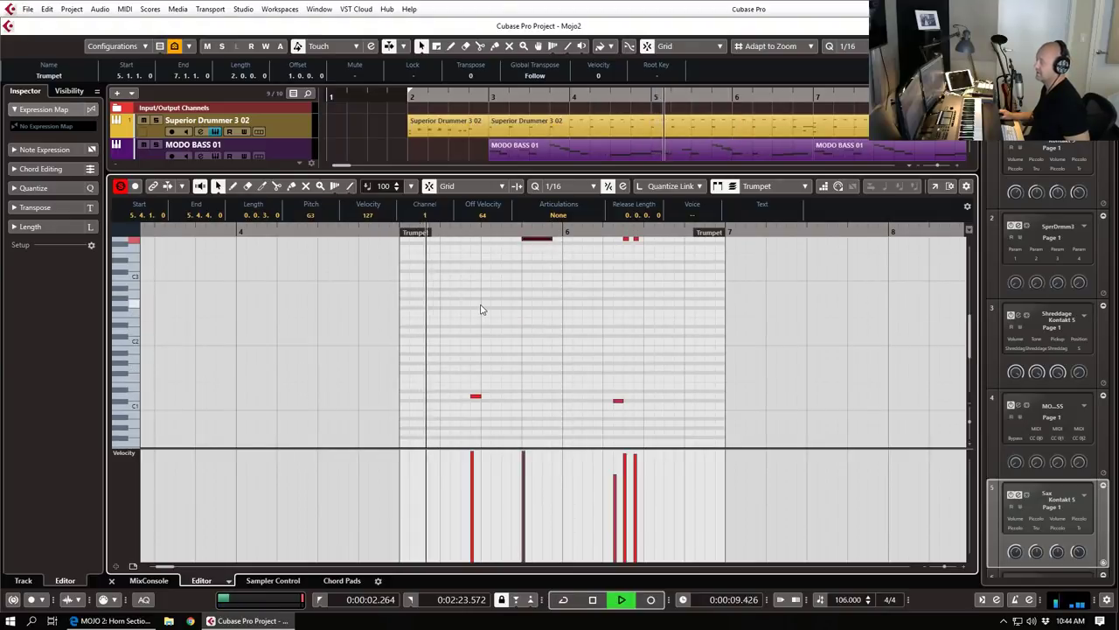
key("space")
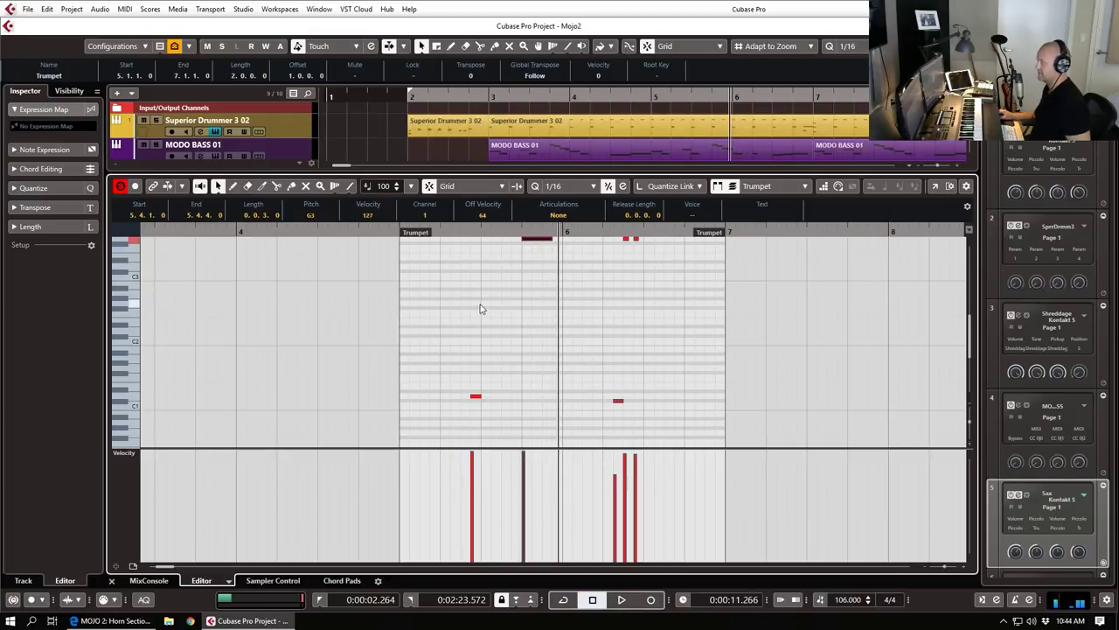
key("space")
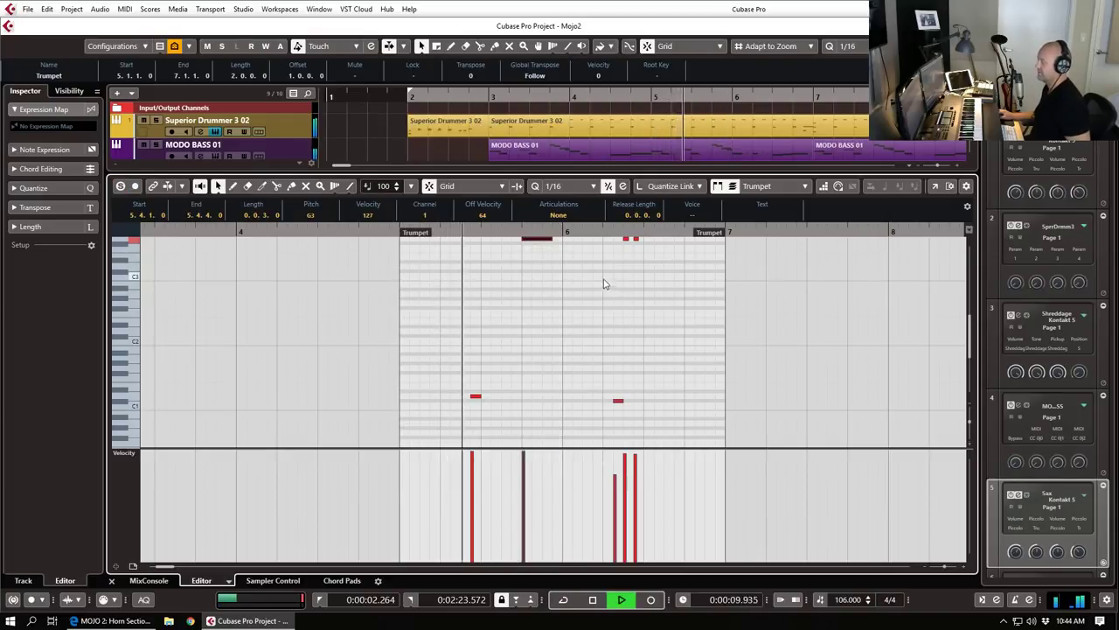
key("space")
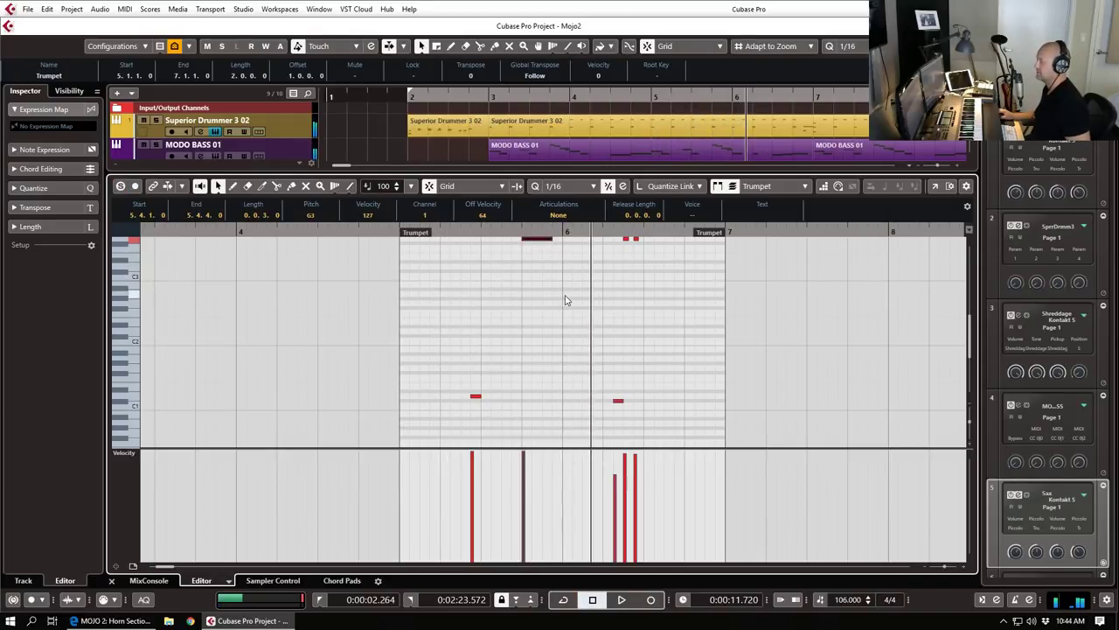
Step: Transpose the keyswitch note at 5.2.4 down to C#1 and nudge the long G3 and G4 notes earlier to 5.3.4.99
left_click_drag(479, 355, 505, 425)
scroll(520, 313, "up", 2)
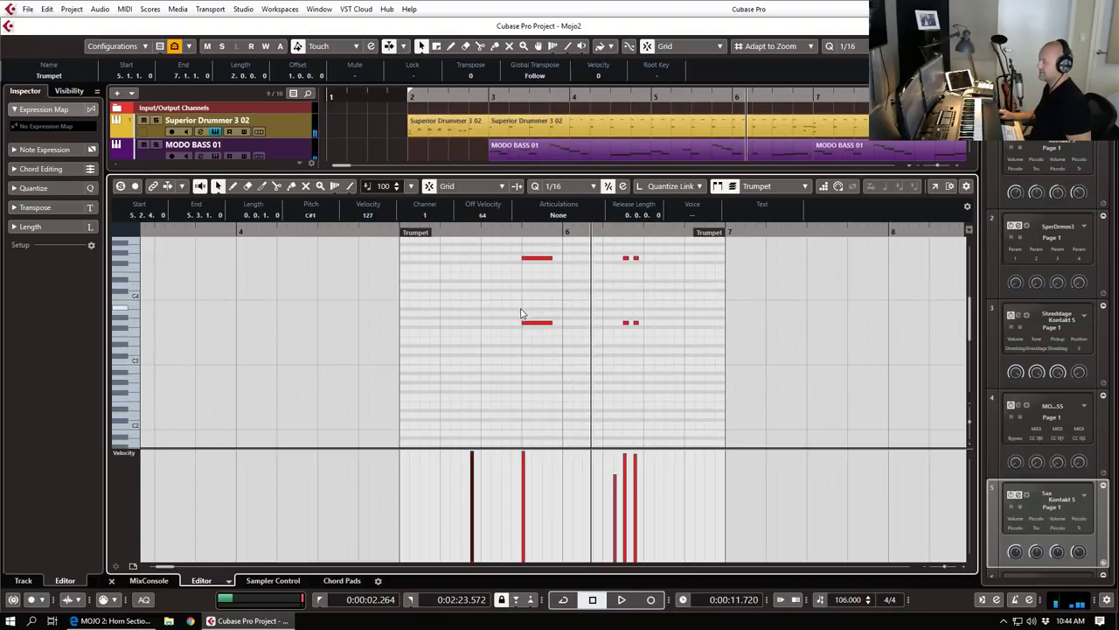
left_click_drag(517, 260, 533, 332)
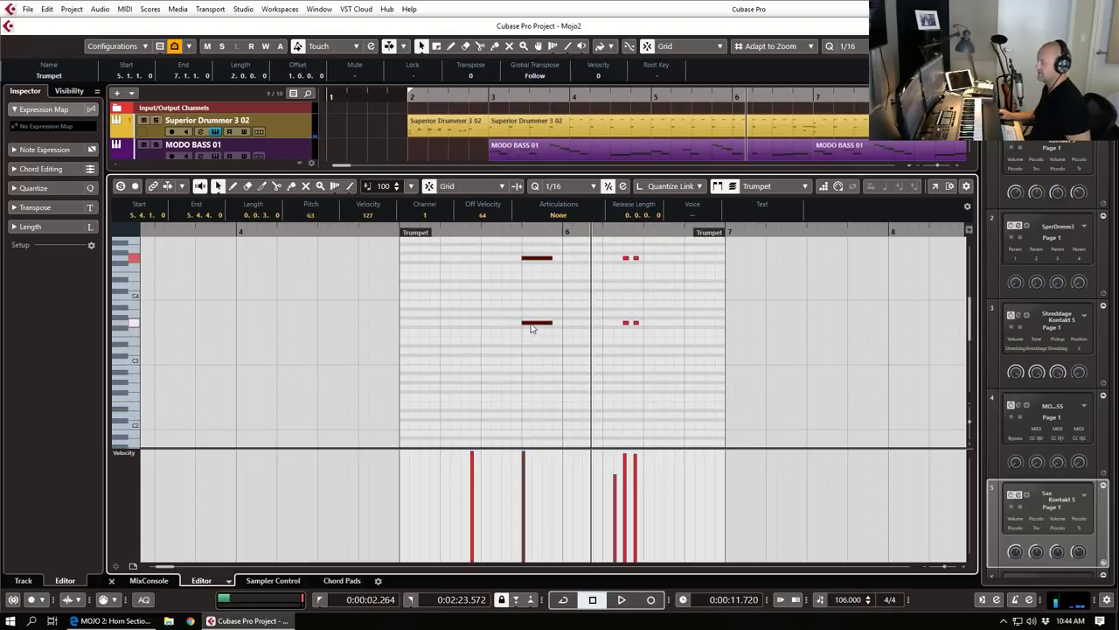
left_click(531, 326)
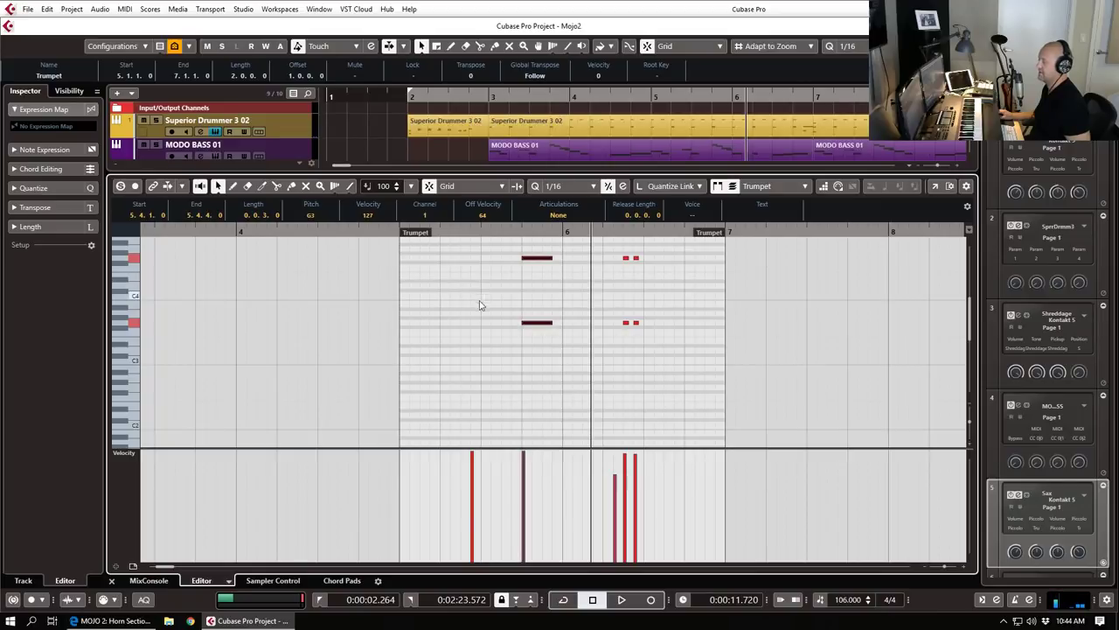
left_click_drag(528, 323, 527, 326)
Step: Play back the Trumpet clip from bar 5 to check the C#1 keyswitch and the nudged notes
left_click(398, 231)
key("space")
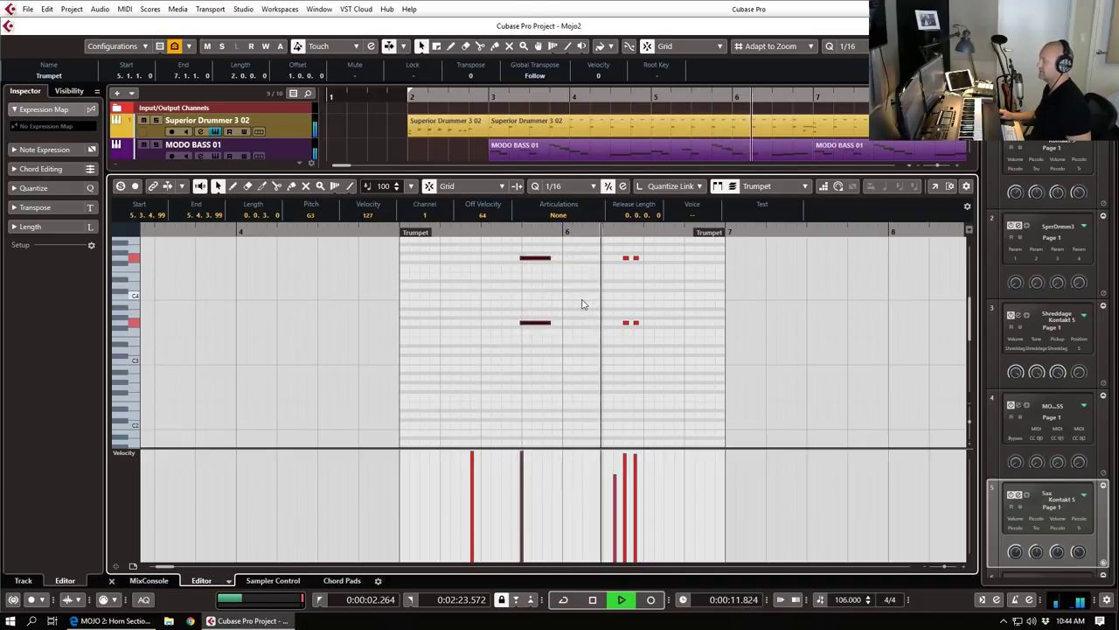
key("space")
Step: Move the short G3 and G4 note pairs from 6.2.3 to 6.3.1 and place a copy of them at 6.4.1
scroll(661, 313, "up", 4)
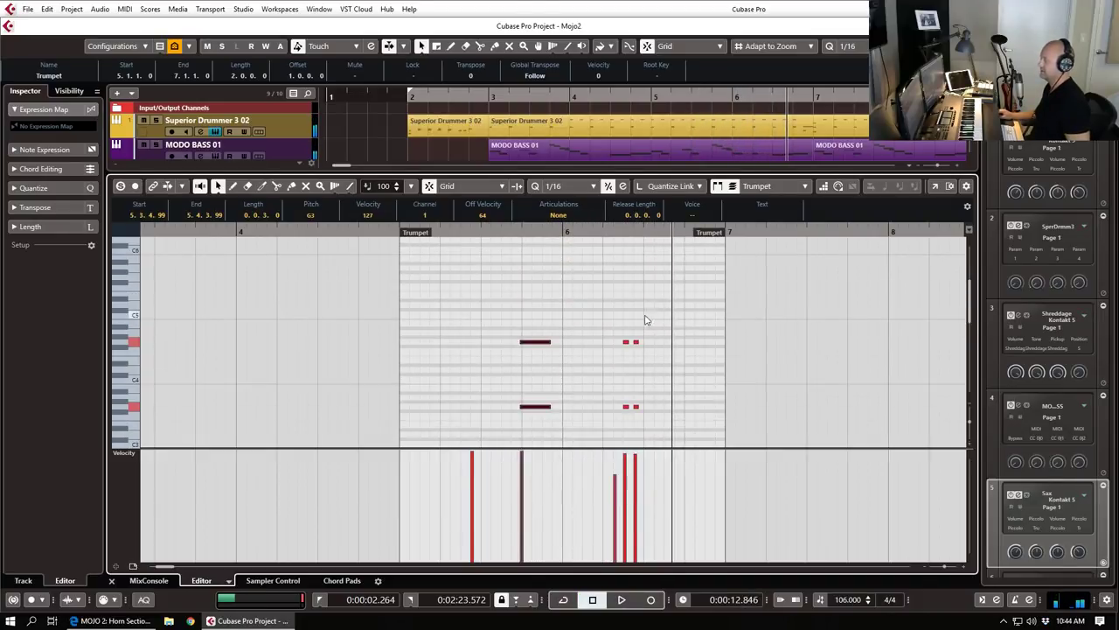
left_click_drag(595, 324, 673, 442)
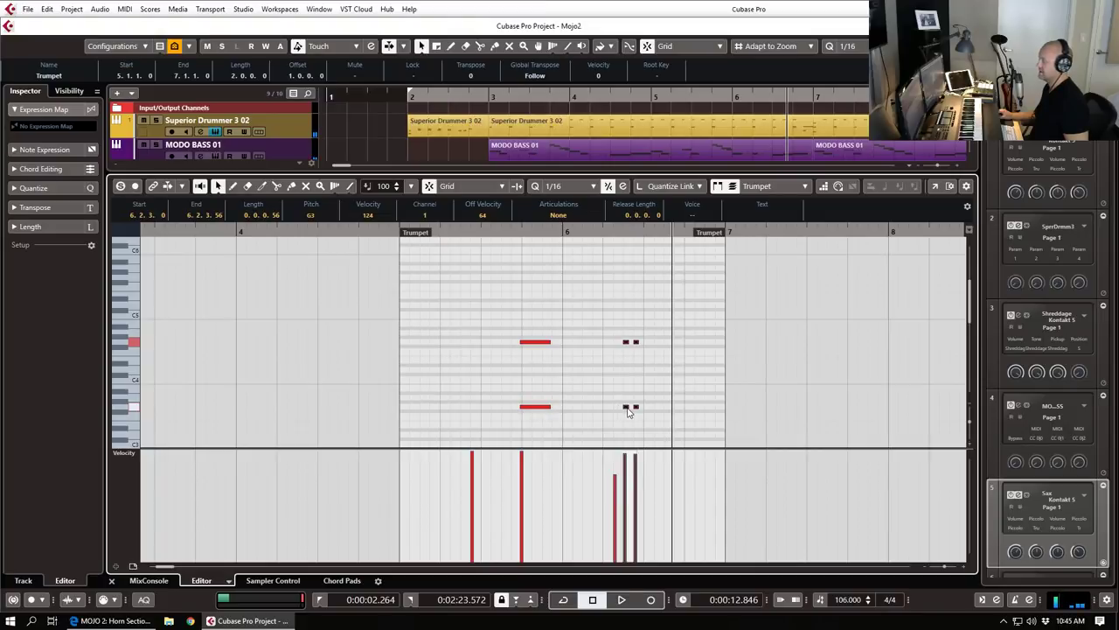
left_click_drag(628, 411, 688, 416)
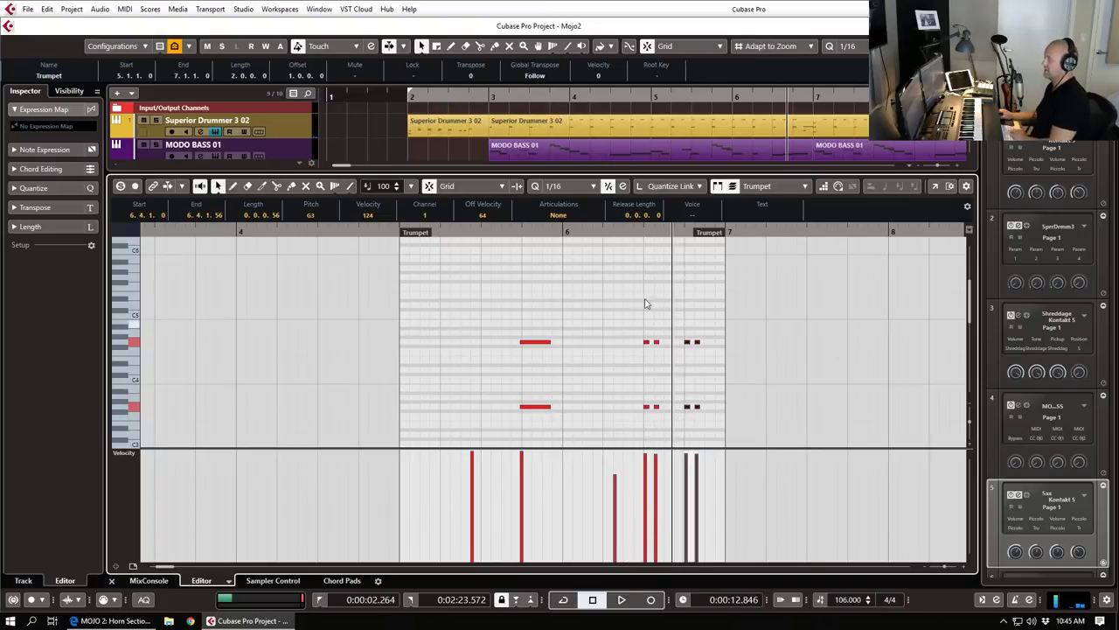
Step: Play back the Trumpet clip through bar 6 to check the repeated short notes, and close the editor
left_click(621, 246)
key("space")
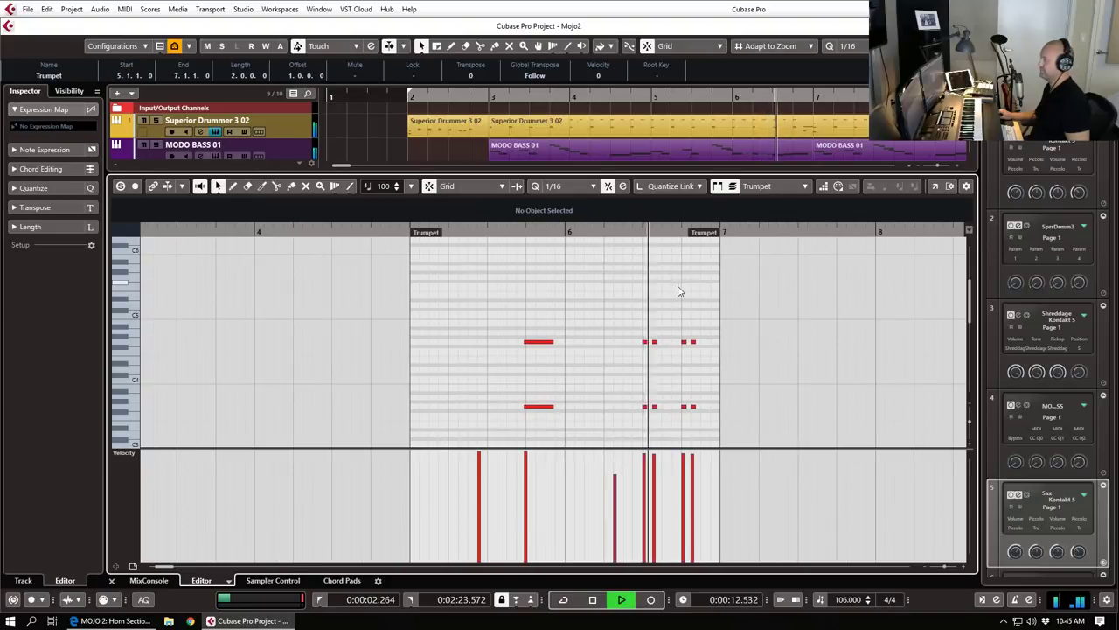
key("space")
scroll(645, 320, "down", 5)
key("Return")
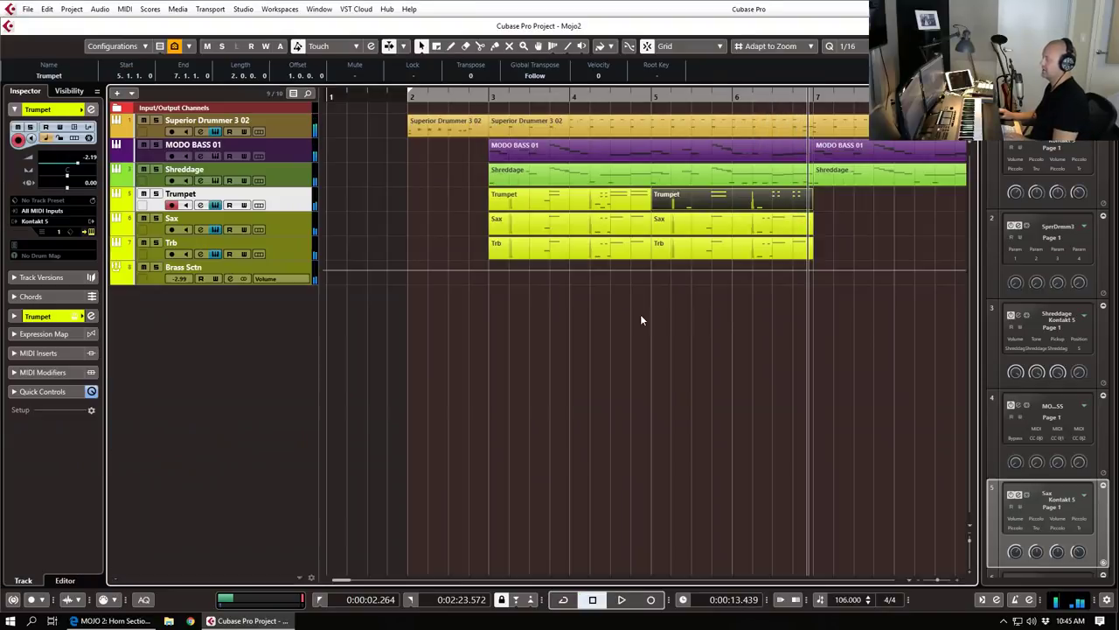
Step: Delete the Sax clip at bar 5 and replace it with a copy of the Trumpet clip above it
left_click(783, 227)
key("Delete")
mouse_move(711, 203)
left_mouse_down()
mouse_move(711, 231)
mouse_move(715, 206)
left_mouse_up()
key("Return")
key("Return")
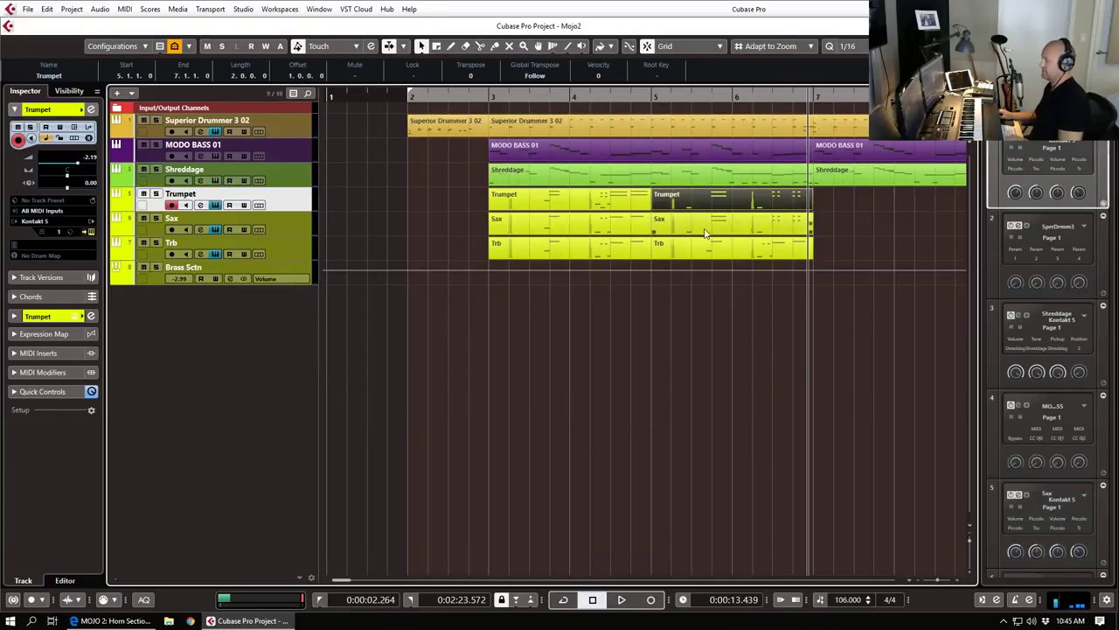
Step: Open the Sax clip at bar 5 for editing and transpose its two keyswitch notes down to C#0
double_click(706, 230)
key("g")
key("g")
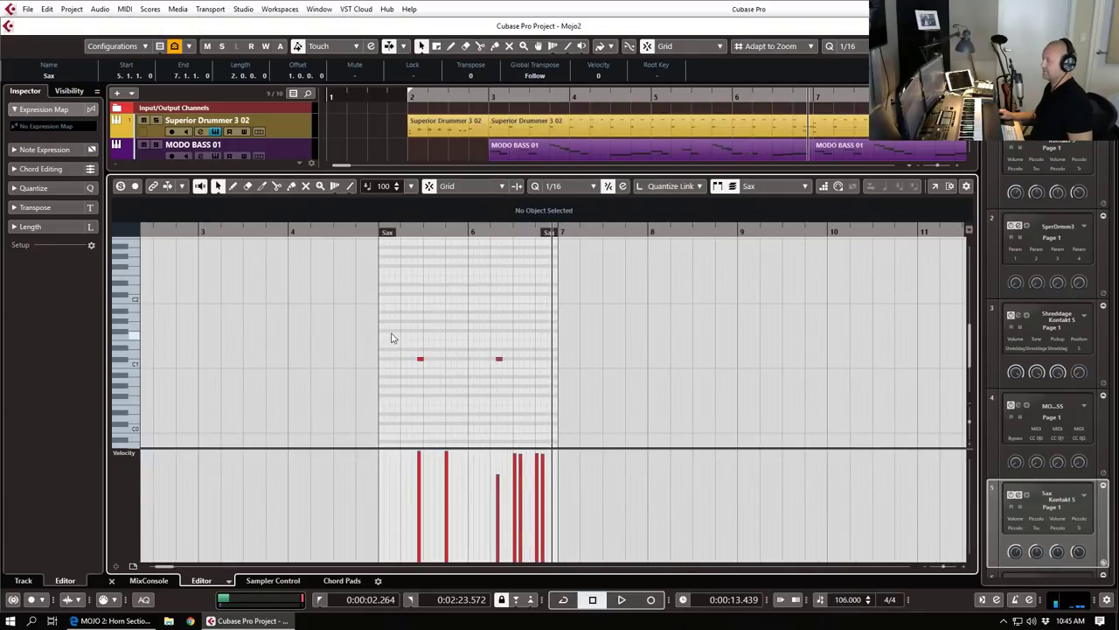
left_click_drag(390, 333, 570, 396)
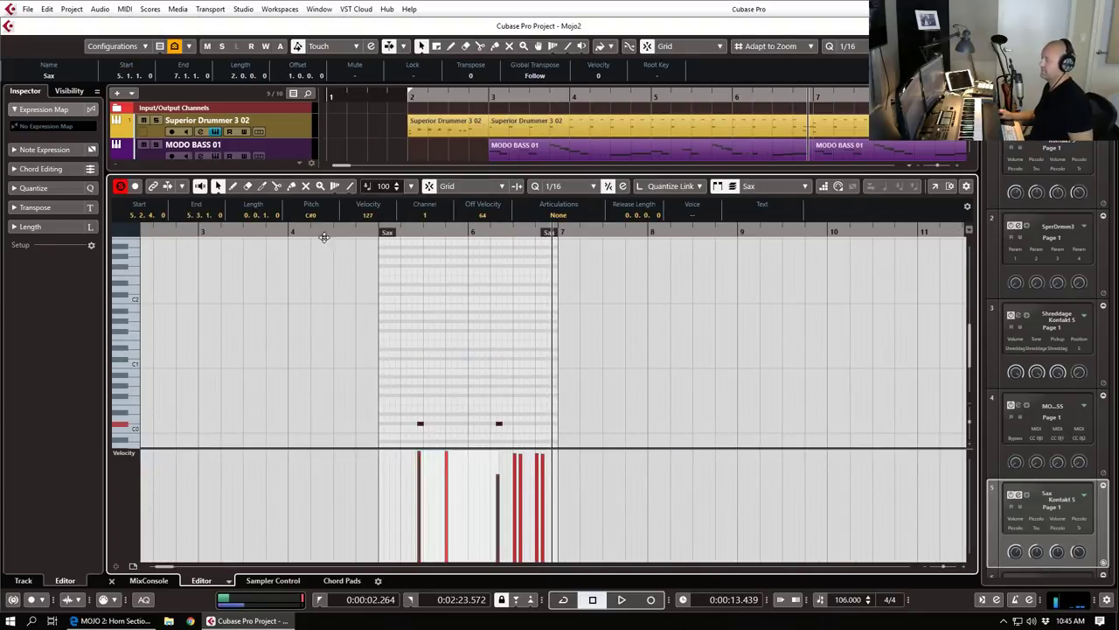
Step: Delete the upper G4 octave notes from the Sax clip, keeping the G3 notes
scroll(487, 296, "up", 5)
left_click_drag(445, 275, 563, 313)
key("Delete")
left_click_drag(446, 344, 549, 351)
Step: Play back the edited Sax clip from bar 5 and close the editor
left_click(419, 231)
key("space")
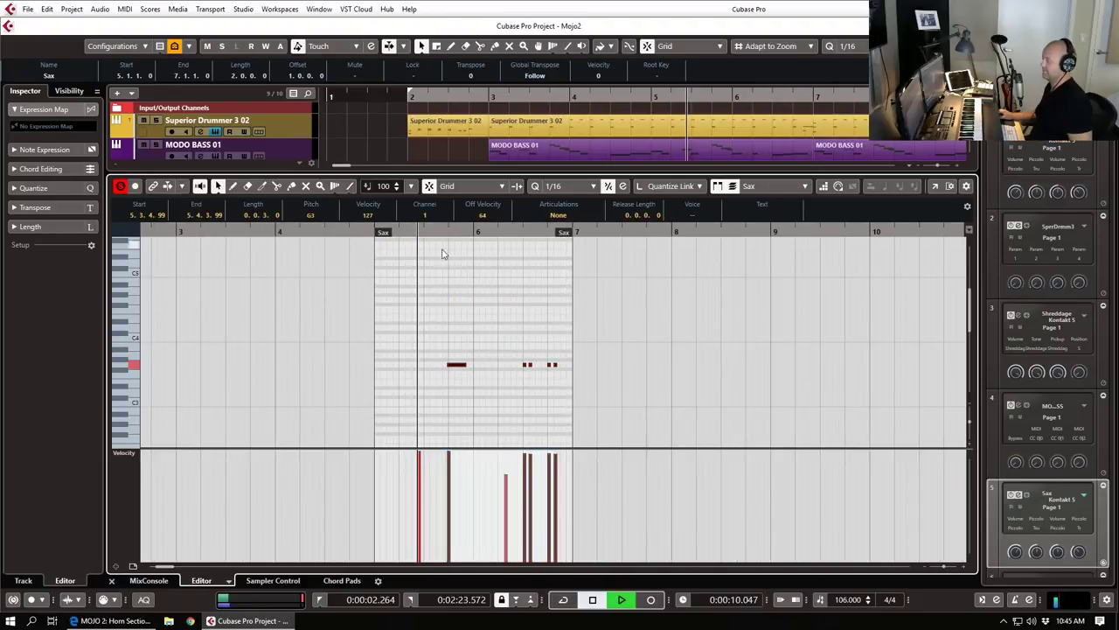
scroll(469, 276, "down", 2)
scroll(469, 276, "down", 2)
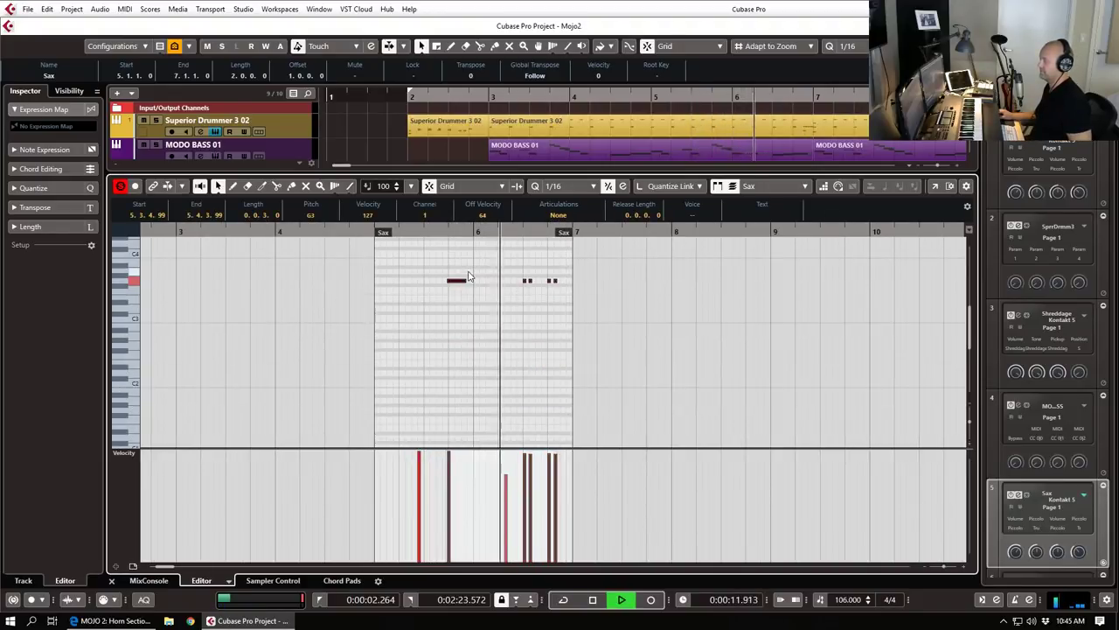
key("space")
key("Return")
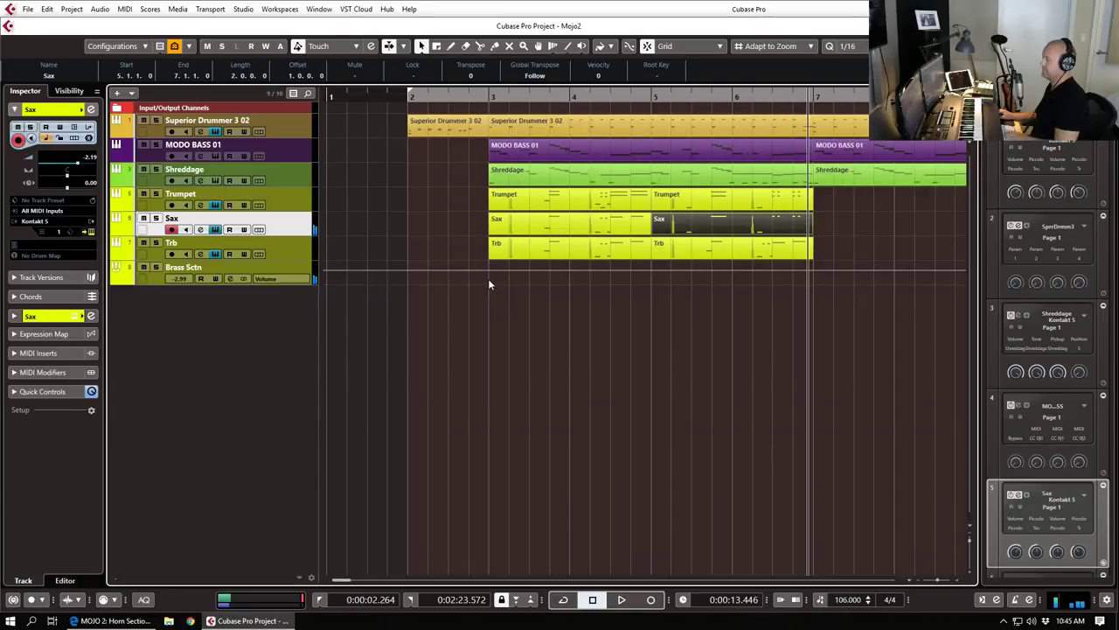
Step: Delete the Trb clip at bar 5 and replace it with a copy of the Sax clip
left_click(717, 249)
key("Delete")
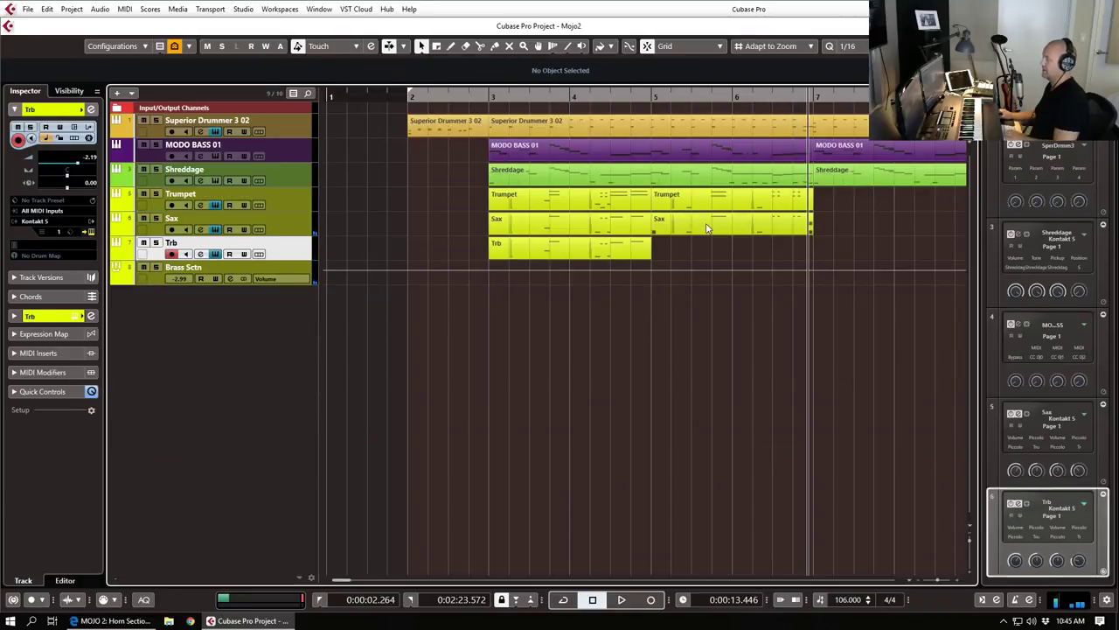
left_click_drag(709, 227, 710, 251)
Step: Open the Trb clip at bar 5 for editing and transpose its G3 notes down an octave to G2
double_click(704, 251)
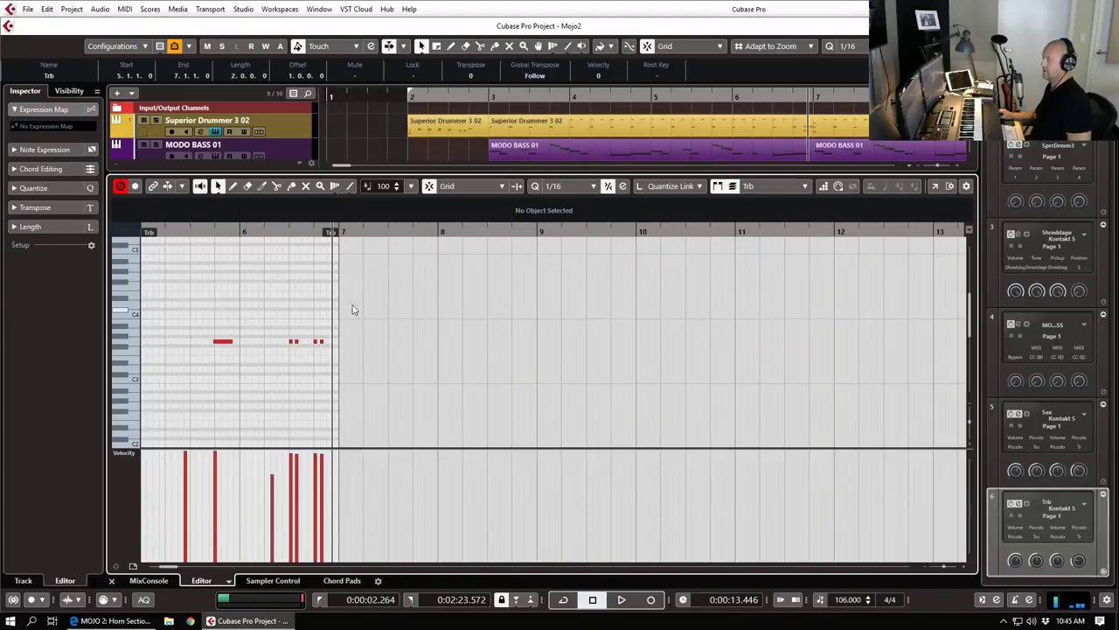
left_click_drag(199, 301, 414, 366)
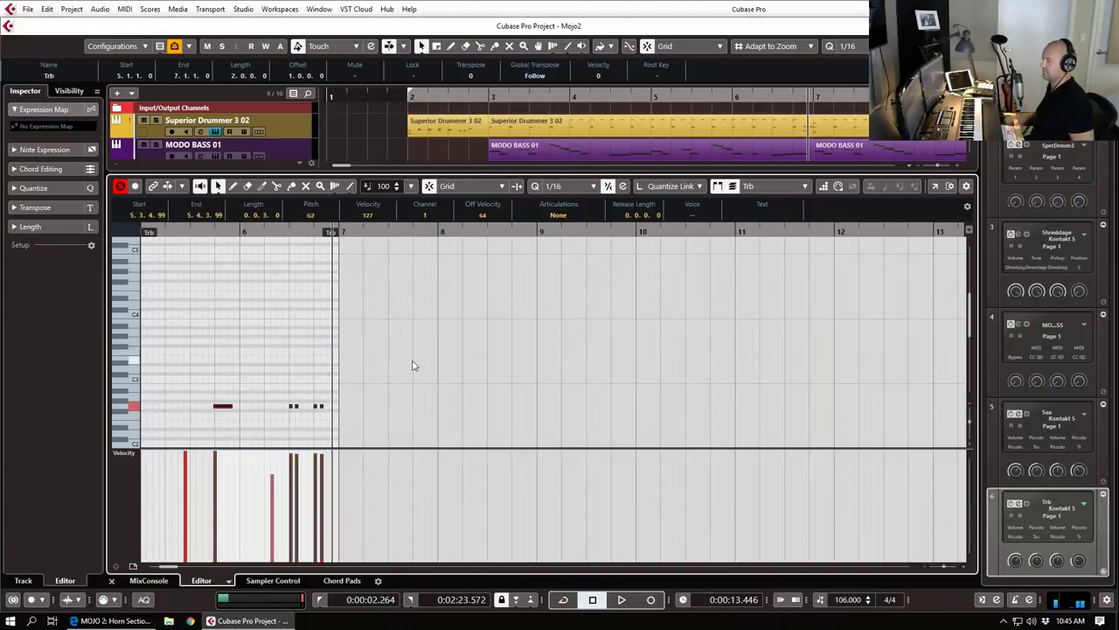
Step: Play back the transposed Trb clip over bars 5 and 6, and close the editor
scroll(320, 306, "down", 6)
left_click(179, 232)
key("space")
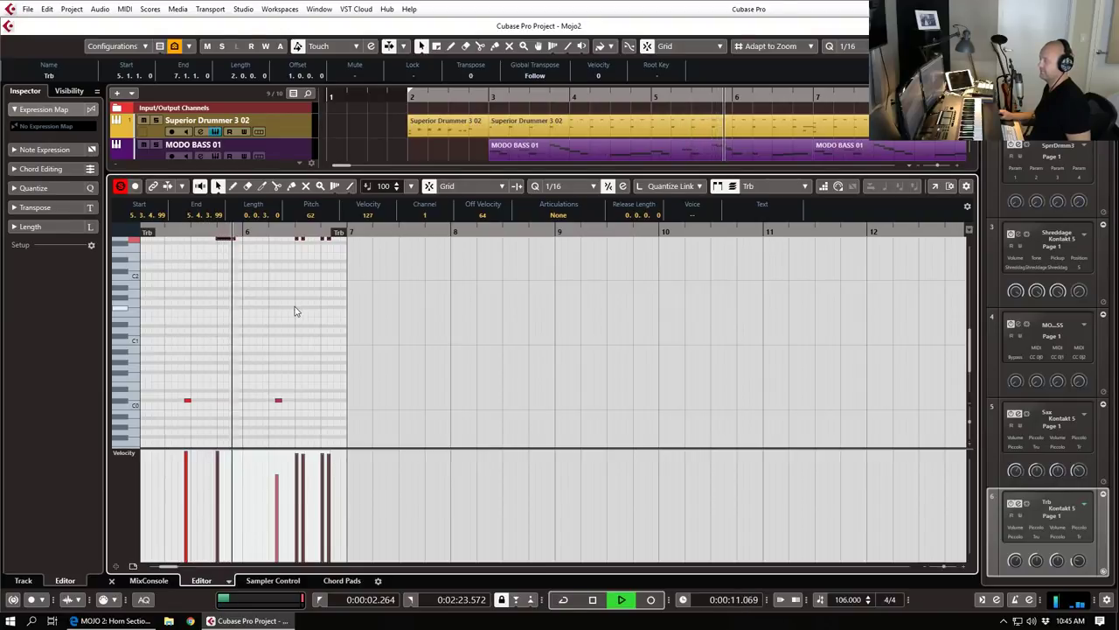
left_click(298, 313)
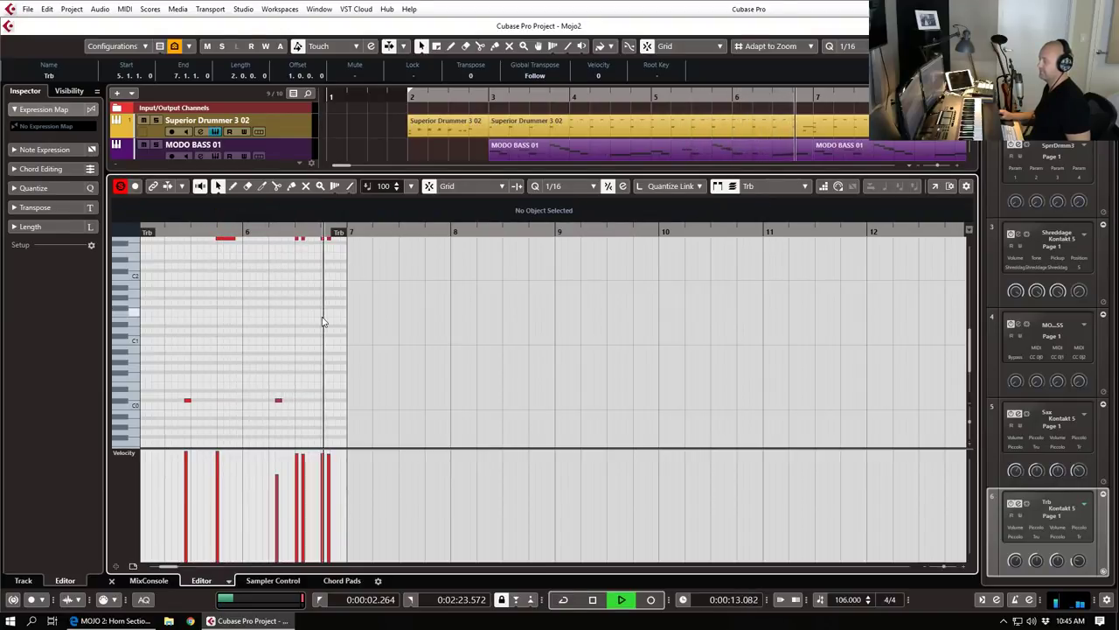
key("space")
key("Return")
Step: Open the Trumpet, Sax and Trb clips at bar 5 together in the editor, play them back, and close it
left_click_drag(826, 205, 691, 304)
key("Return")
key("g")
key("g")
key("g")
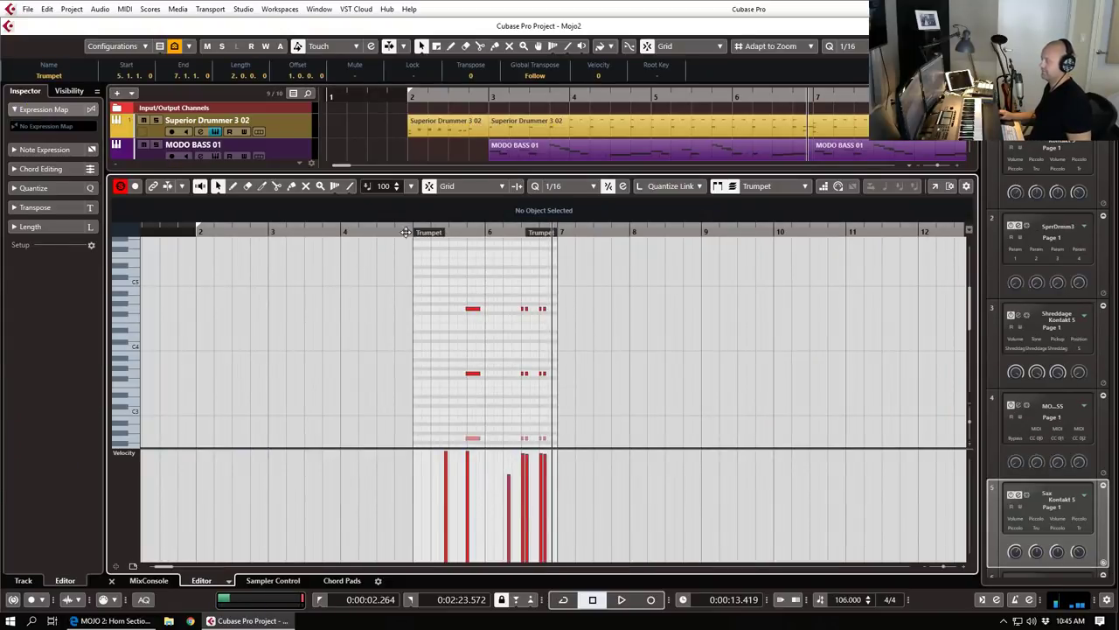
key("space")
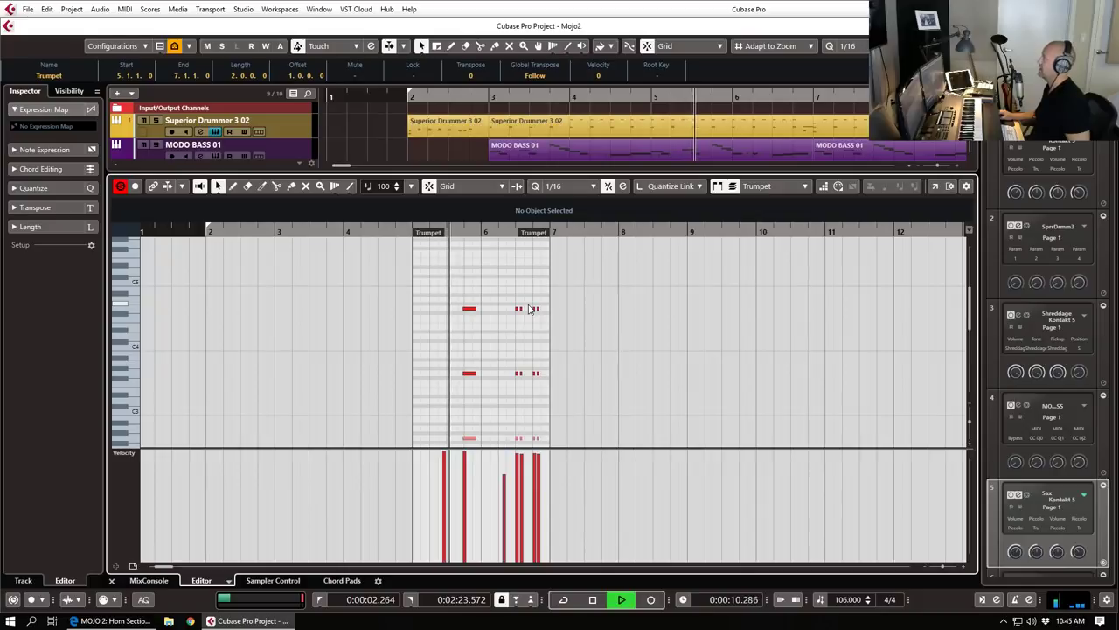
key("g")
key("space")
key("ctrl+e")
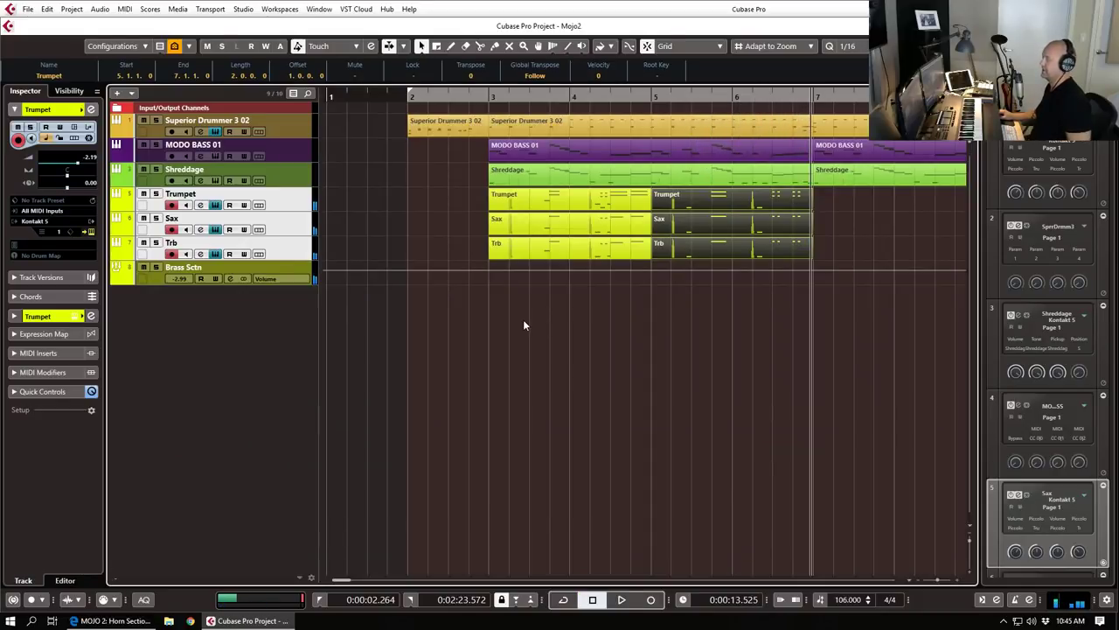
Step: Reset the Brass Sctn volume to 0.00 for playback from bar 3, and pull its fader down to about -3.05
left_click(255, 268)
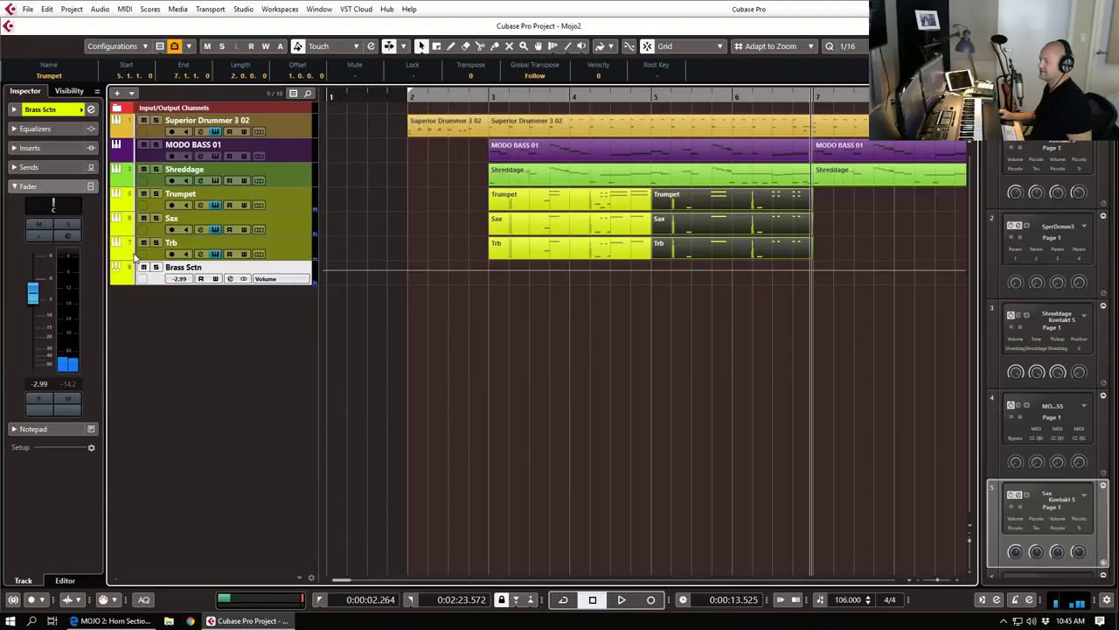
left_click(36, 299, "ctrl")
left_click(482, 97)
key("space")
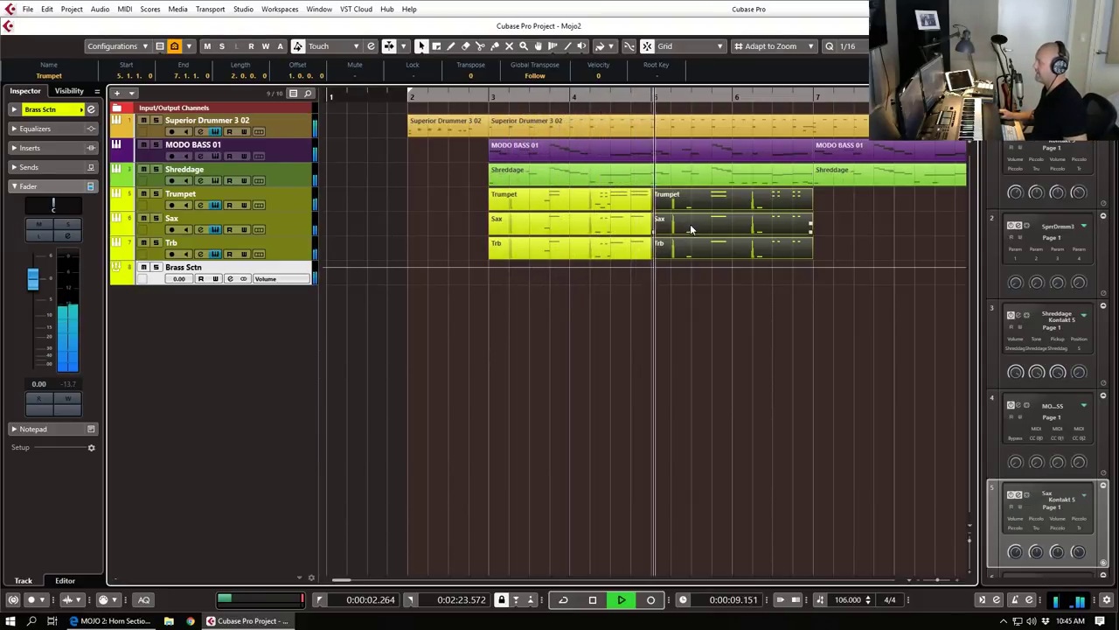
left_click_drag(32, 279, 36, 299)
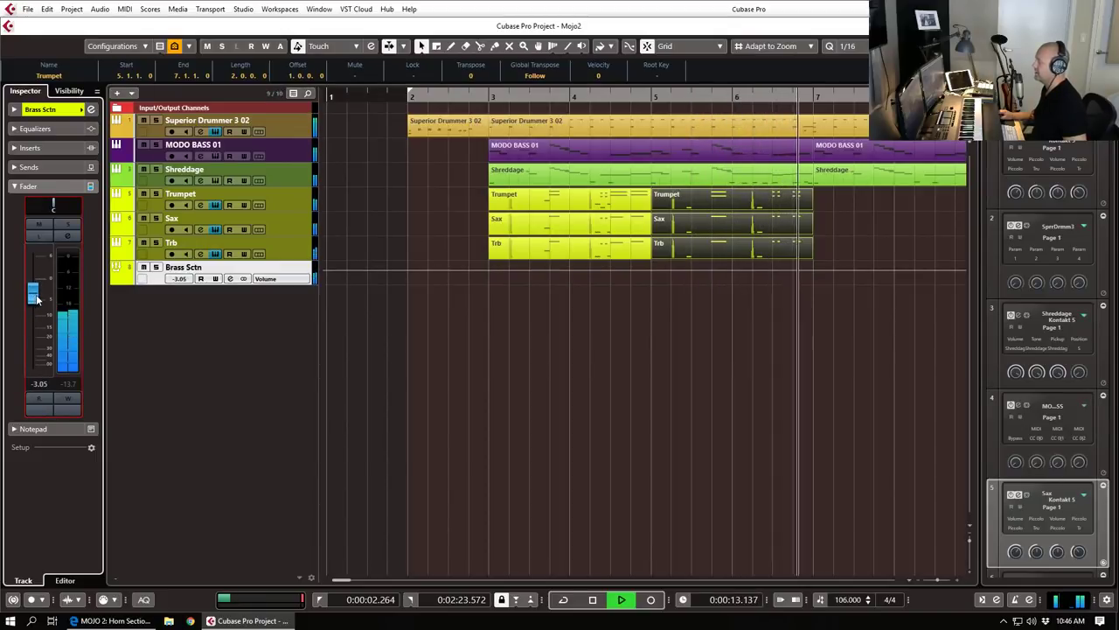
key("space")
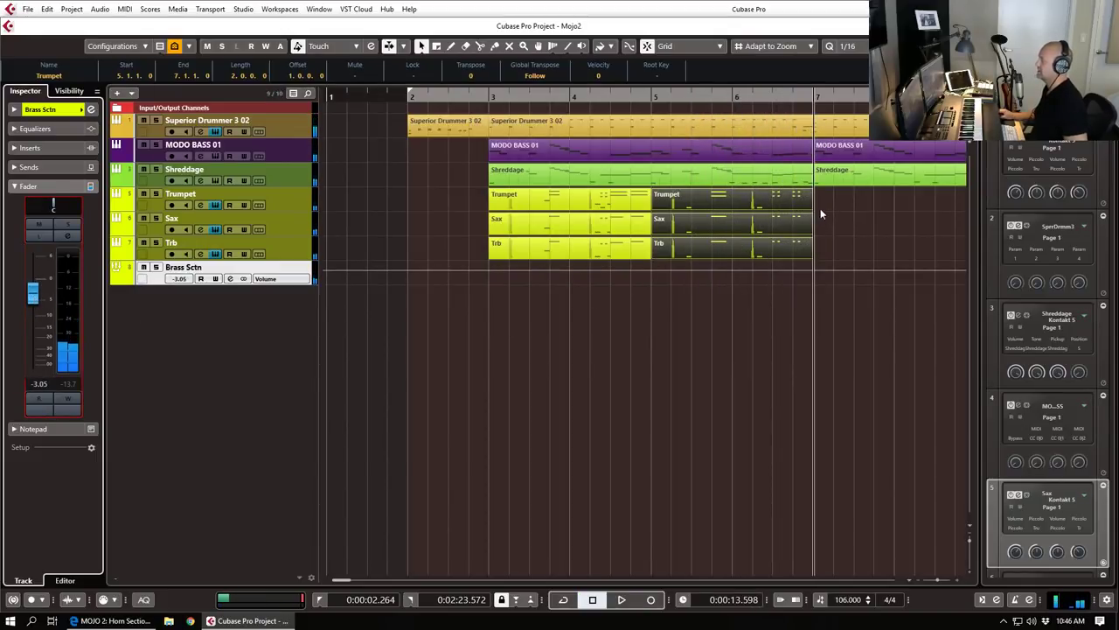
Step: Open the Trumpet, Sax and Trb clips at bar 5 together and transpose the short G notes at 6.3 down to F
left_click_drag(836, 200, 780, 260)
key("Return")
scroll(279, 321, "down", 2)
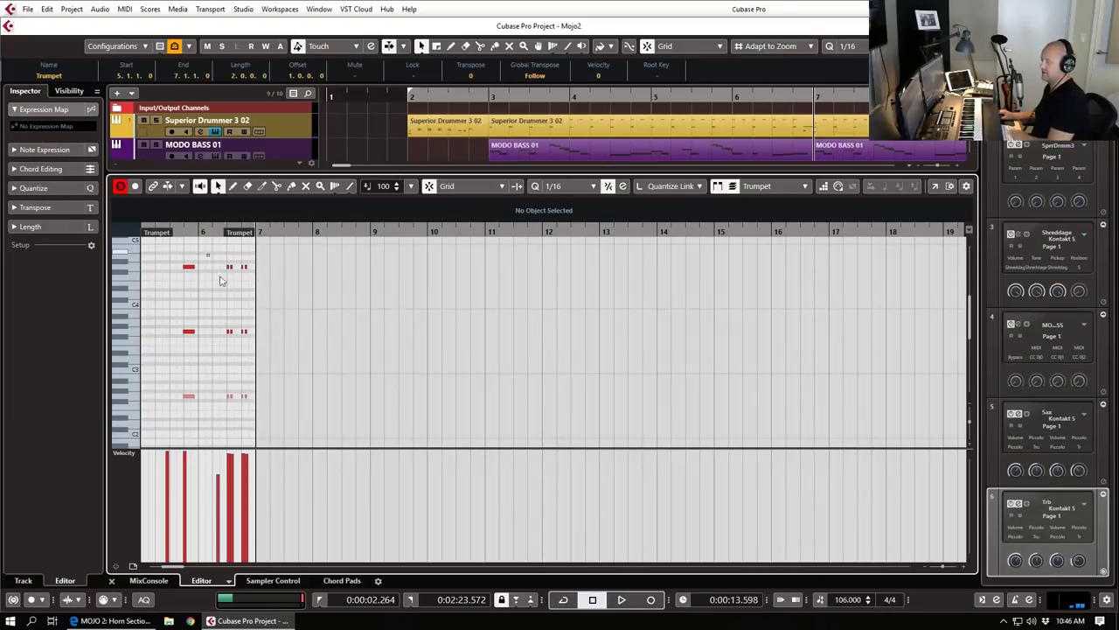
left_click_drag(241, 415, 241, 415)
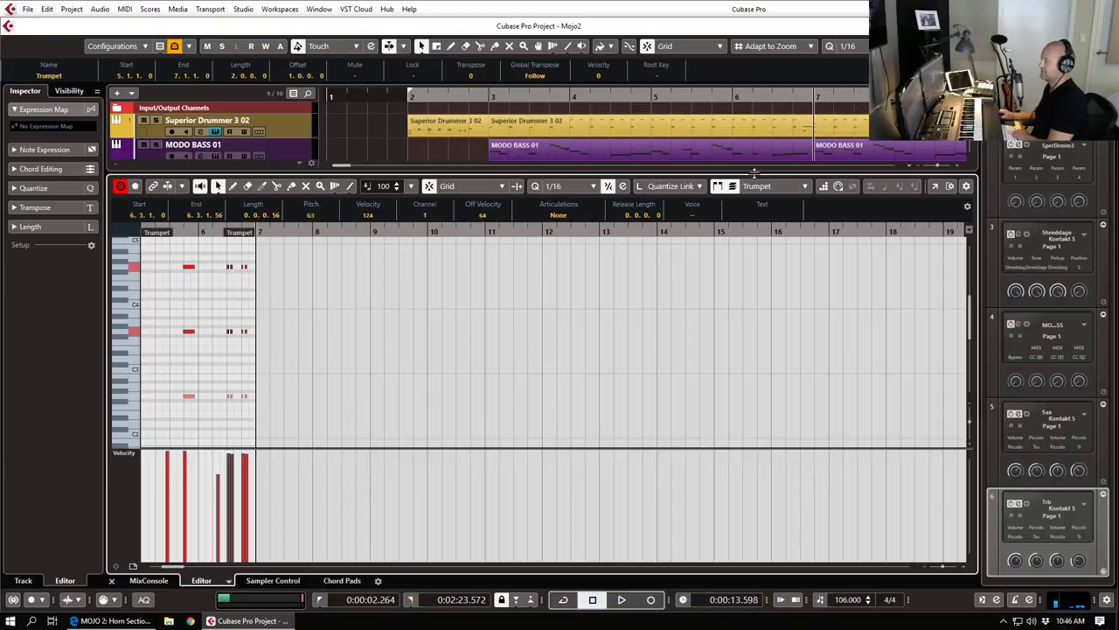
left_click_drag(210, 257, 251, 424)
left_click(226, 293)
left_click_drag(203, 245, 241, 423)
key("ctrl+e")
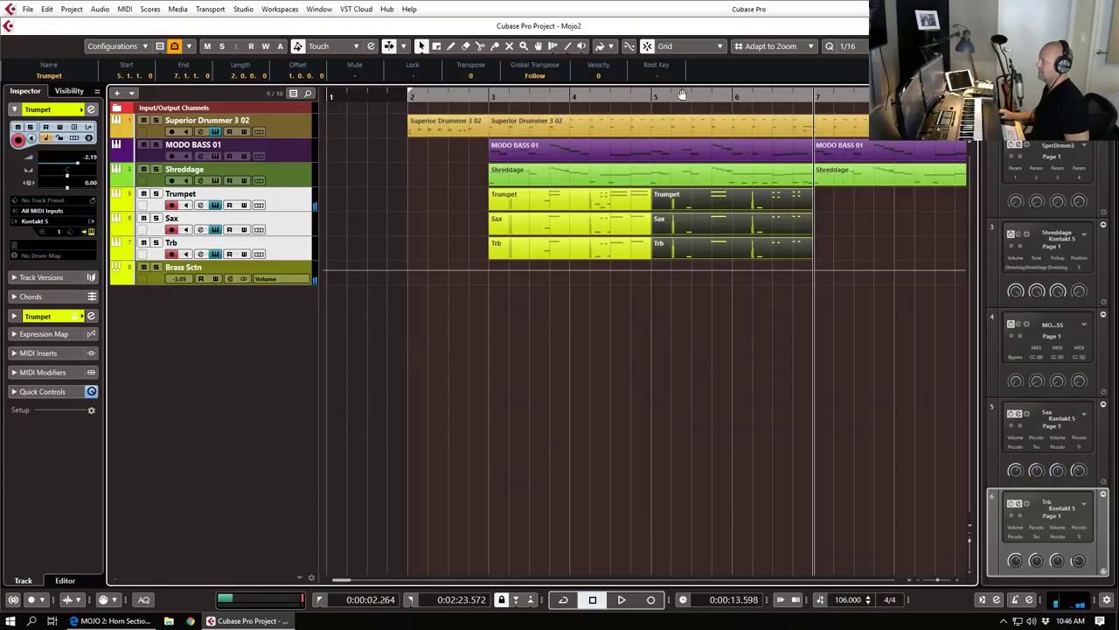
Step: Play back the edited horn parts over bars 5 and 6
left_click(688, 91)
key("space")
key("space")
left_click(653, 98)
key("space")
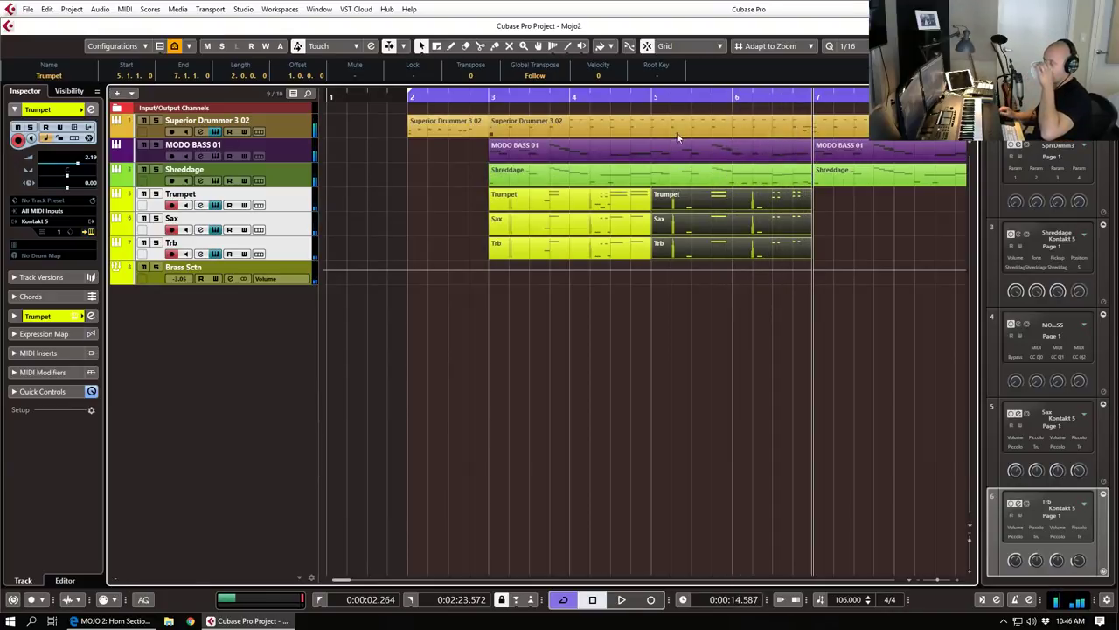
Step: Duplicate all Trumpet, Sax and Trb clips of bars 3 to 6 so the copies start at bar 7
left_click(671, 210)
left_click_drag(848, 204, 472, 261)
key("ctrl+d")
key("g")
key("g")
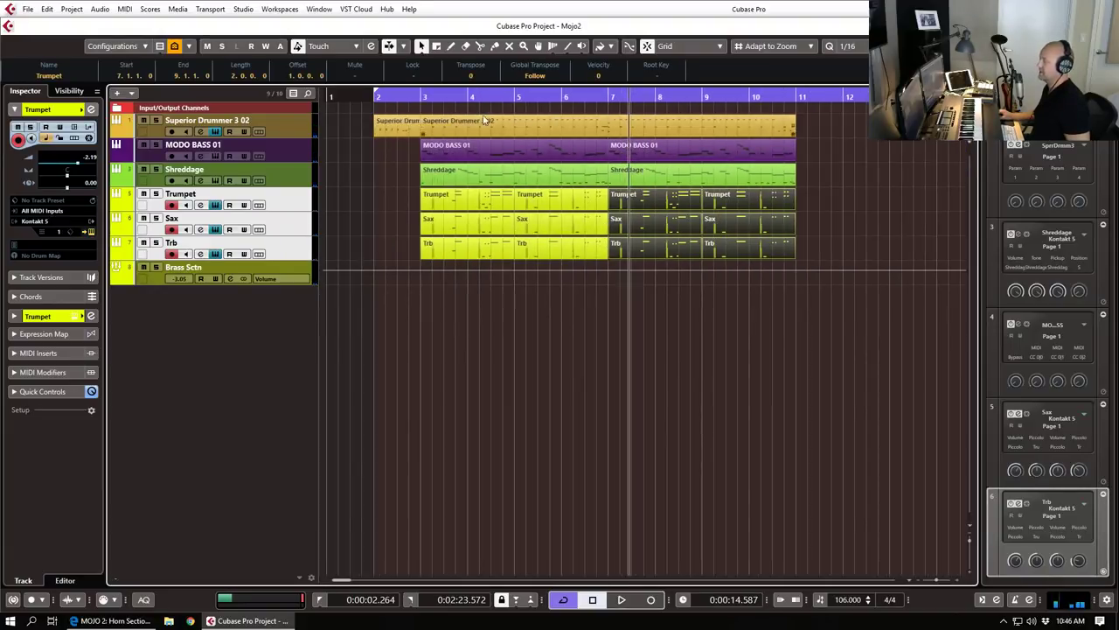
Step: Play back the arrangement from bar 2 with the duplicated horn clips, and clear the clip selection
key("KP_1")
key("space")
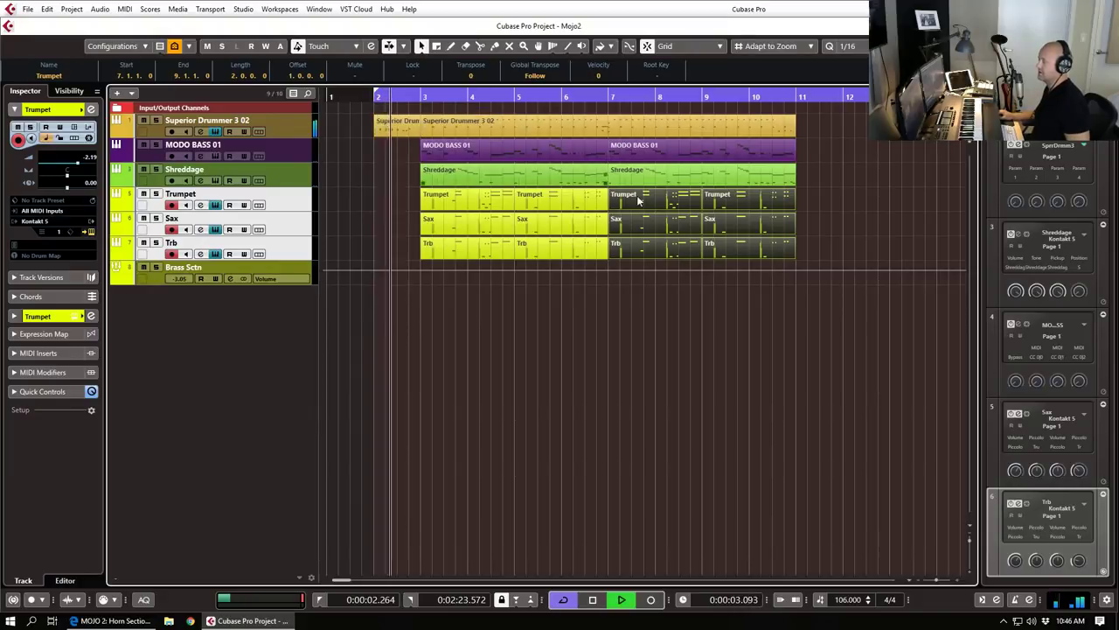
left_click(834, 180)
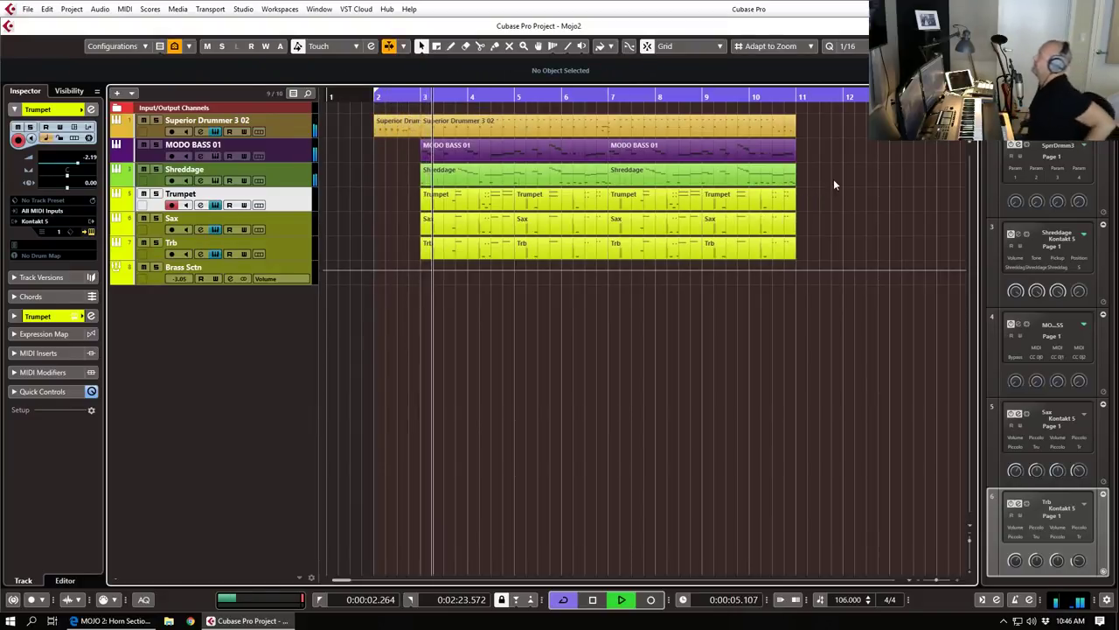
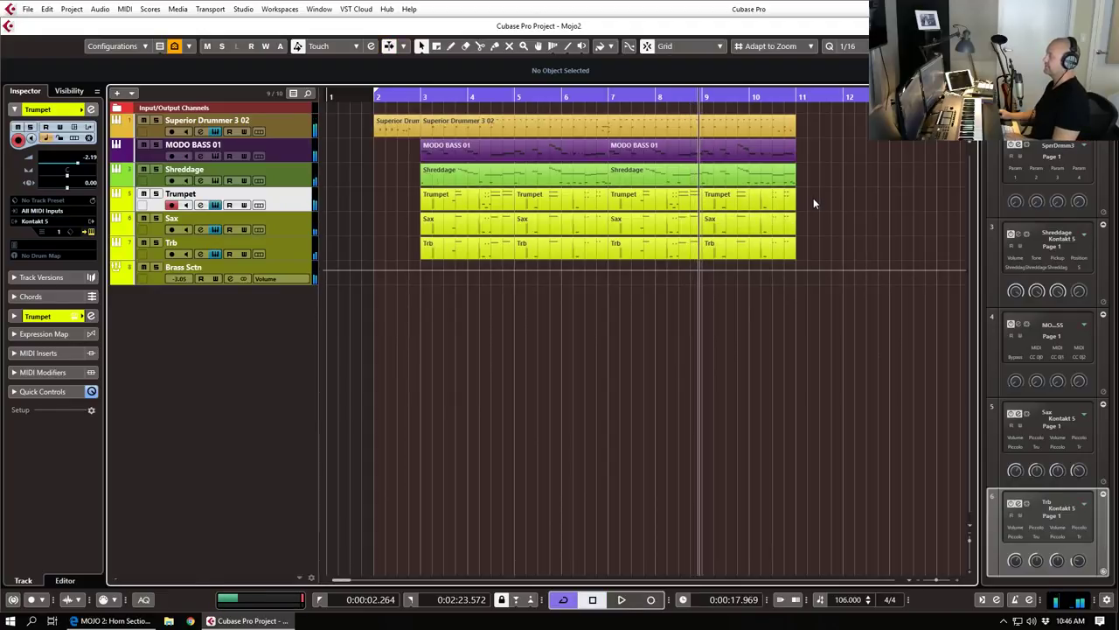
Step: Open the Trumpet track's Kontakt instrument, examine the Crescendos articulation's performance settings, and close it
left_click(761, 206)
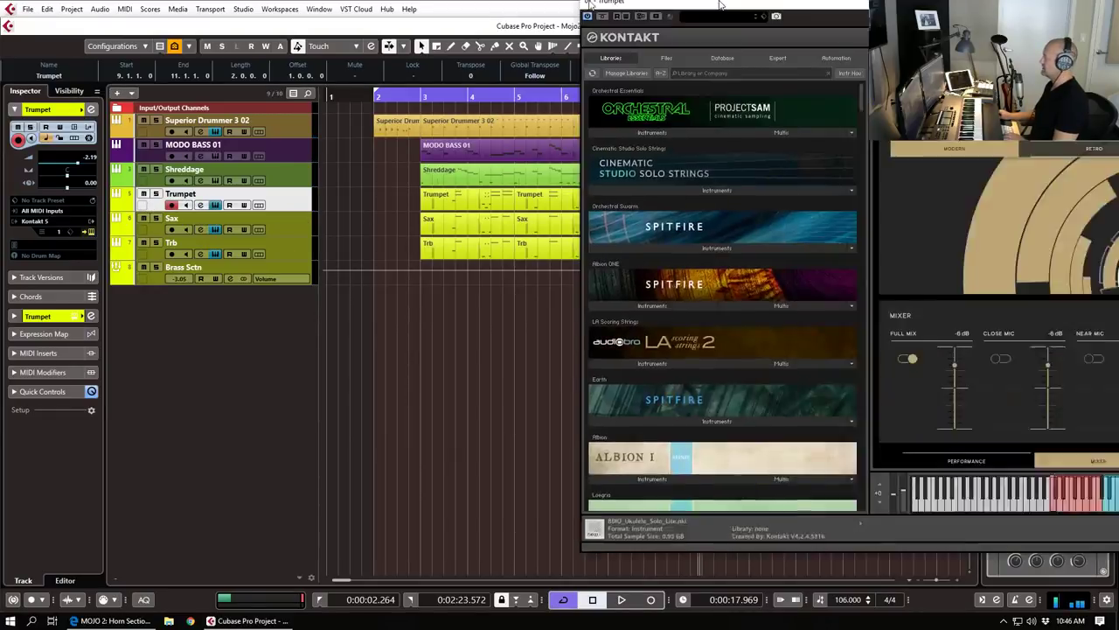
left_click_drag(721, 4, 204, 5)
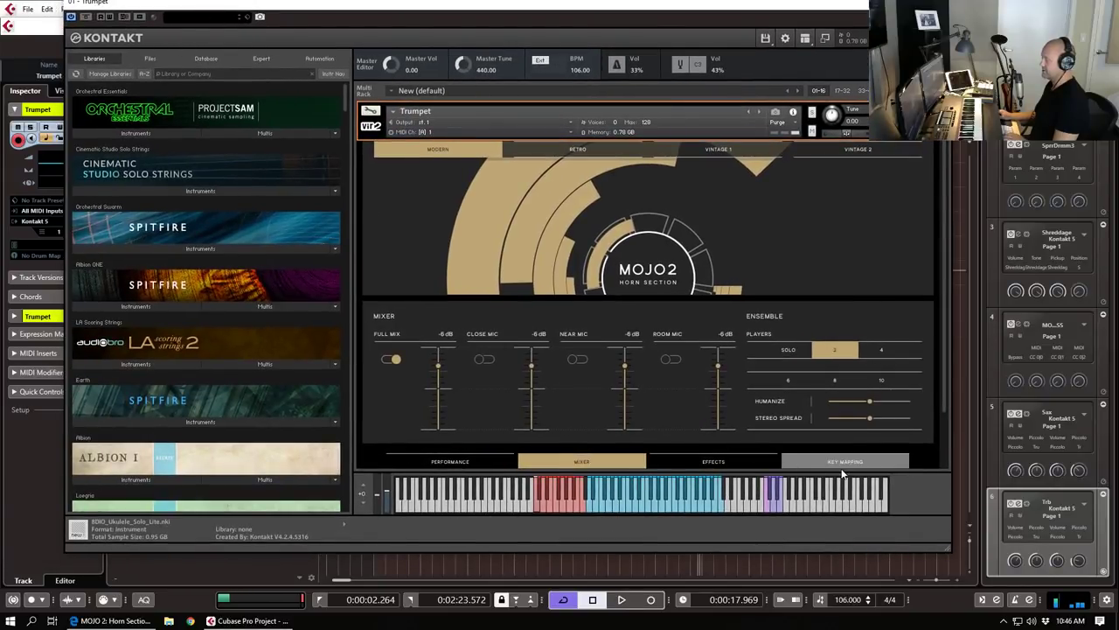
left_click(498, 459)
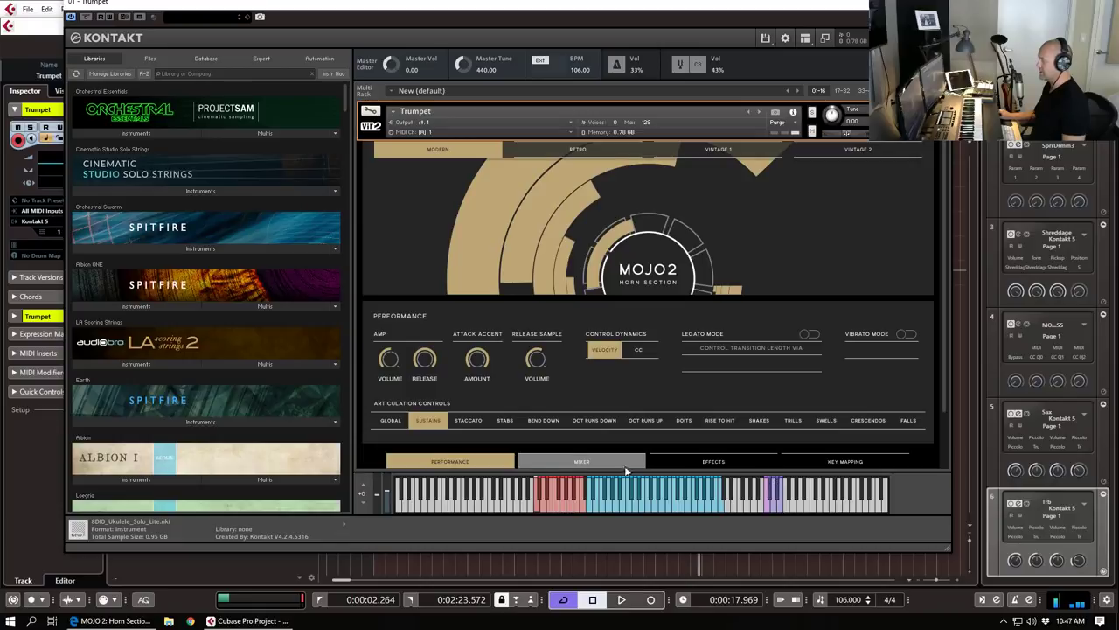
left_click(863, 421)
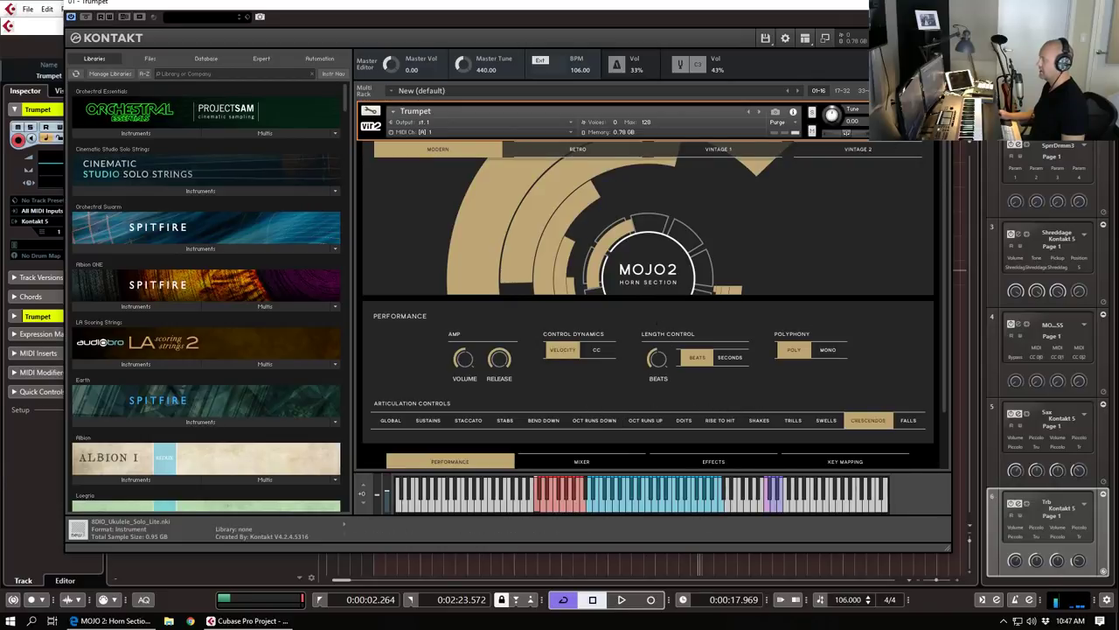
left_click(938, 2)
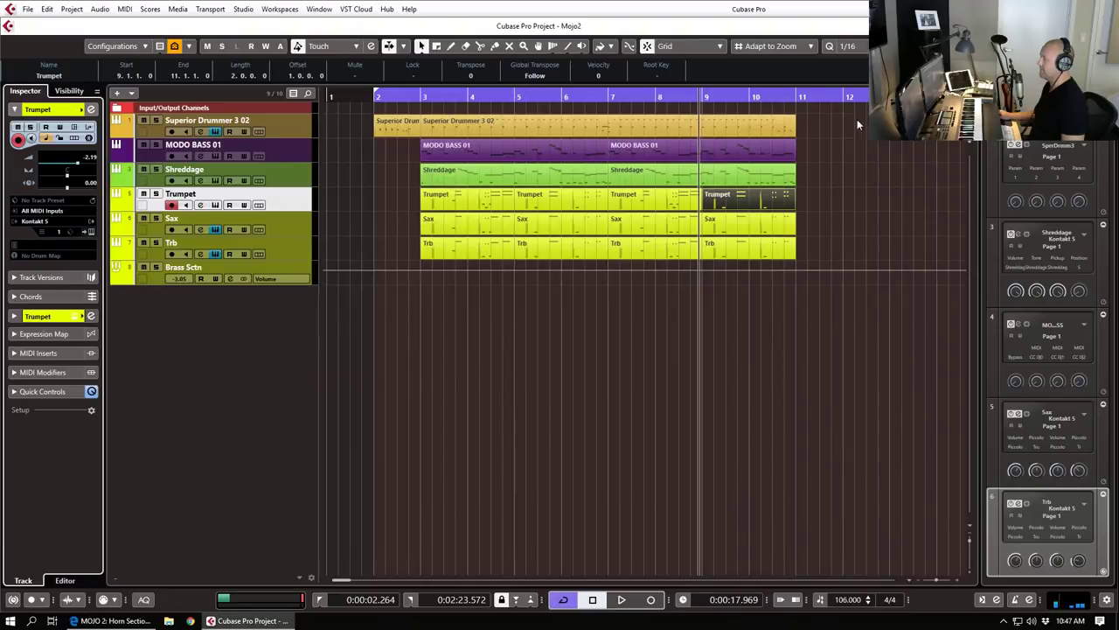
Step: In the Trumpet clip at bar 9, add a B1 keyswitch note at 9.1.1 and delete the two old low keyswitch notes
double_click(741, 196)
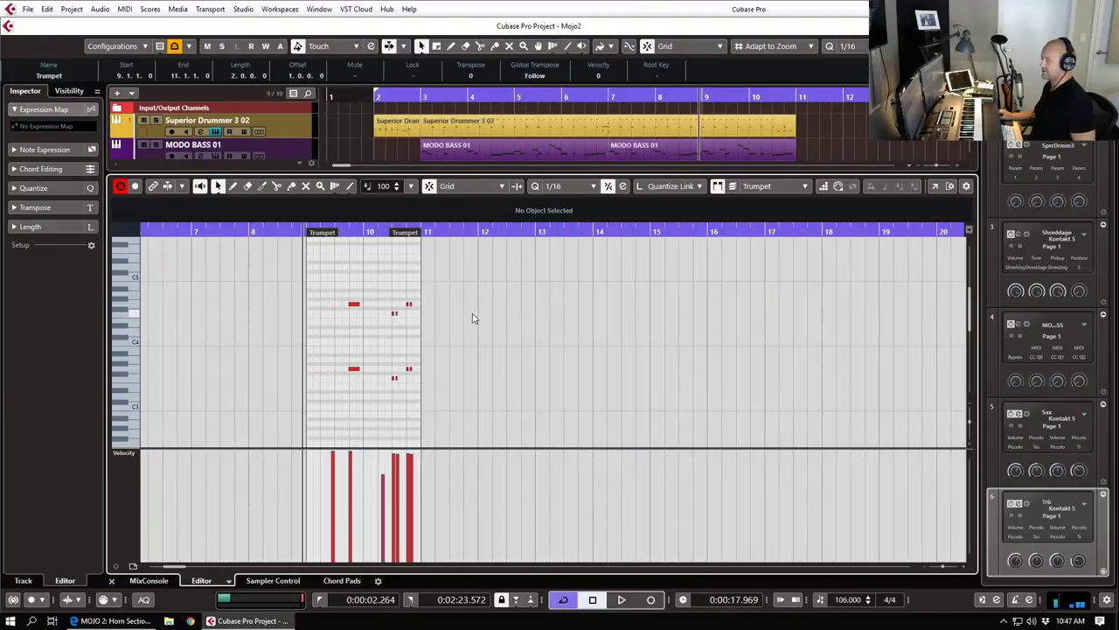
scroll(330, 387, "down", 2)
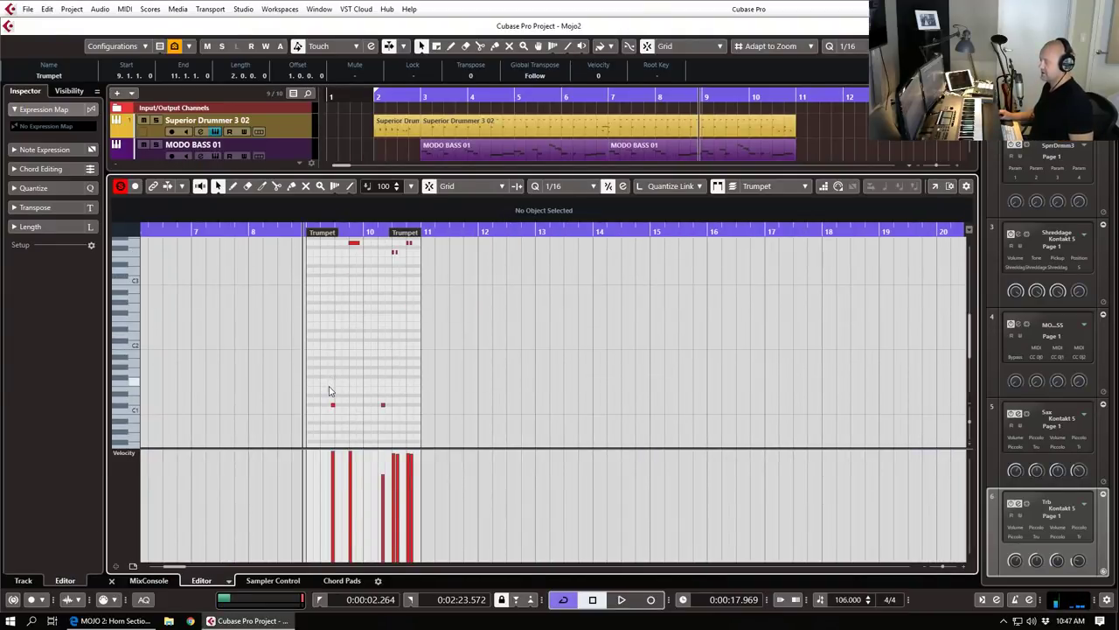
left_click(308, 353, "alt")
mouse_move(309, 365)
left_mouse_down()
mouse_move(456, 462)
mouse_move(456, 432)
left_mouse_up()
key("Delete")
scroll(440, 376, "up", 8)
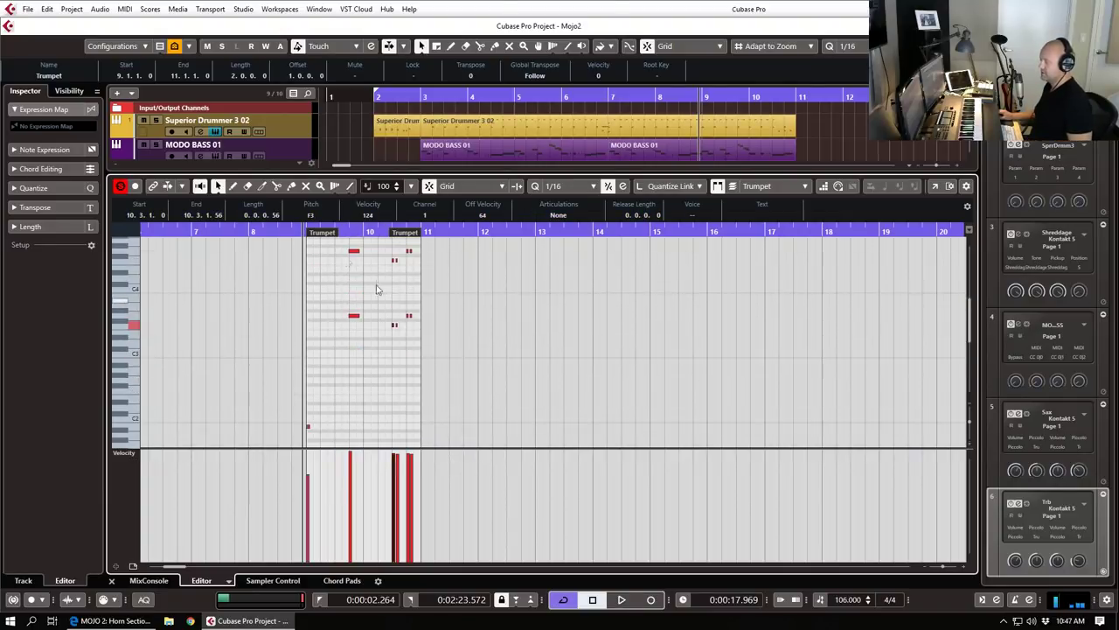
Step: Stretch the G3 and G4 notes across the full two bars of the Trumpet clip and delete its remaining short notes
left_click_drag(339, 246, 308, 316)
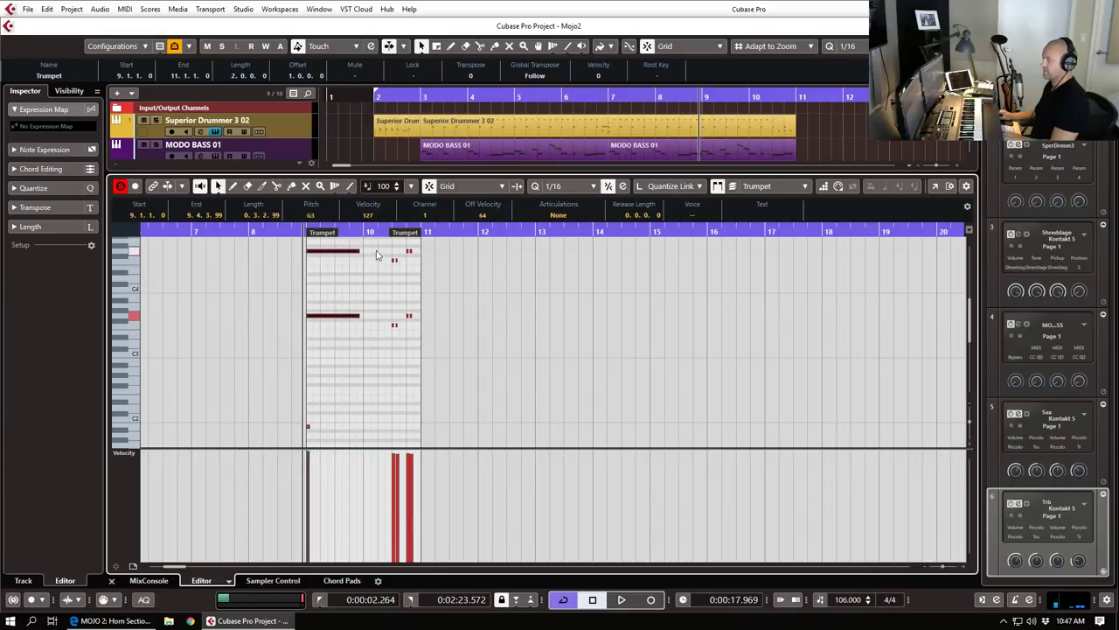
left_click_drag(467, 353, 383, 245)
key("Delete")
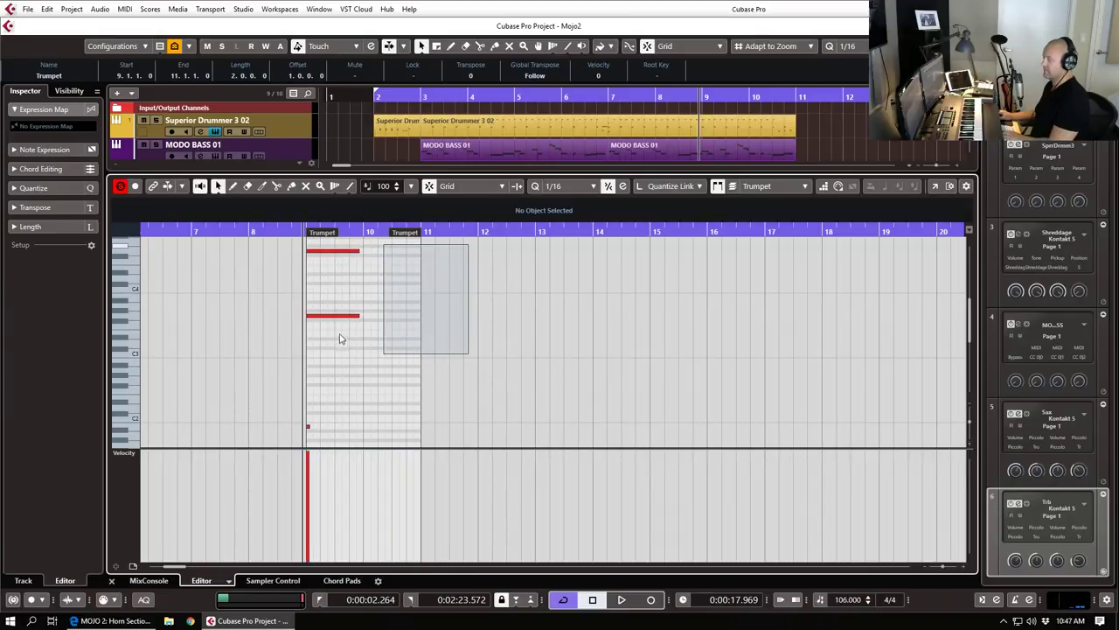
left_click_drag(373, 249, 417, 324)
key("Return")
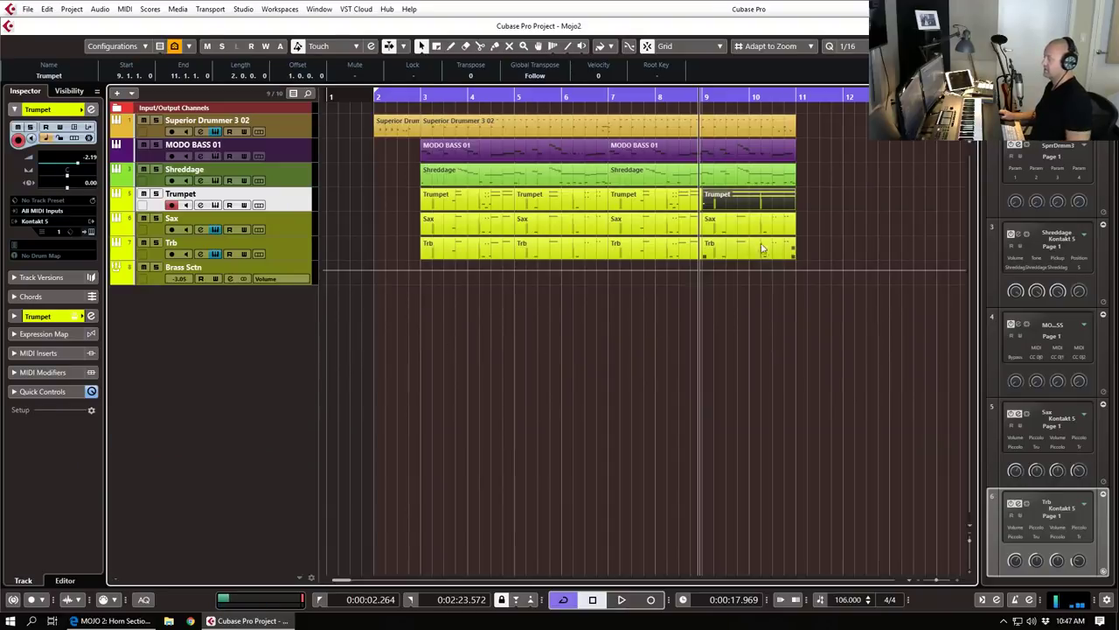
Step: Play back from bar 7 to the end of the horn clips to hear the sustained Trumpet notes
left_click(609, 95)
key("space")
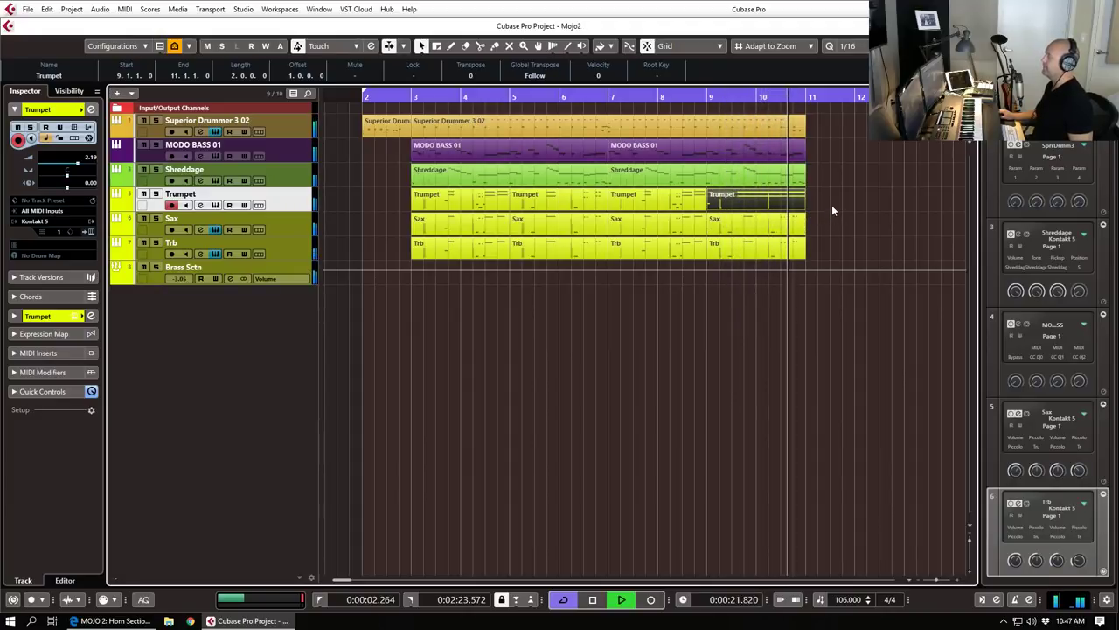
key("space")
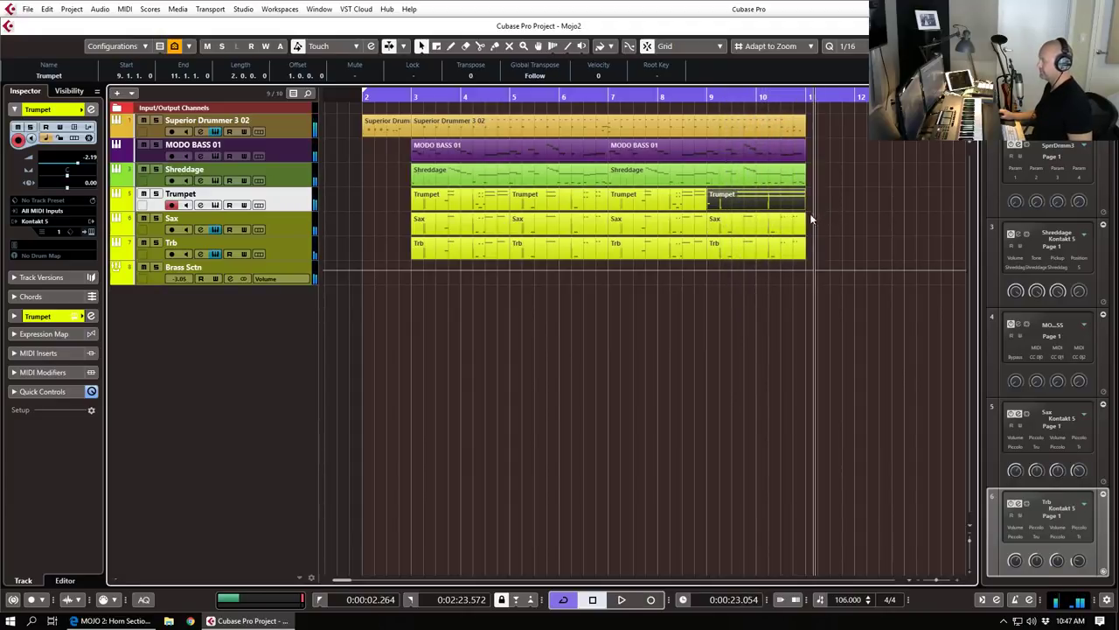
Step: Replace the Sax clip at bar 9 with a copy of the edited Trumpet clip, keeping only the long G3 and the B1 keyswitch
left_click(746, 226)
key("Delete")
left_click_drag(726, 202, 724, 224)
double_click(724, 225)
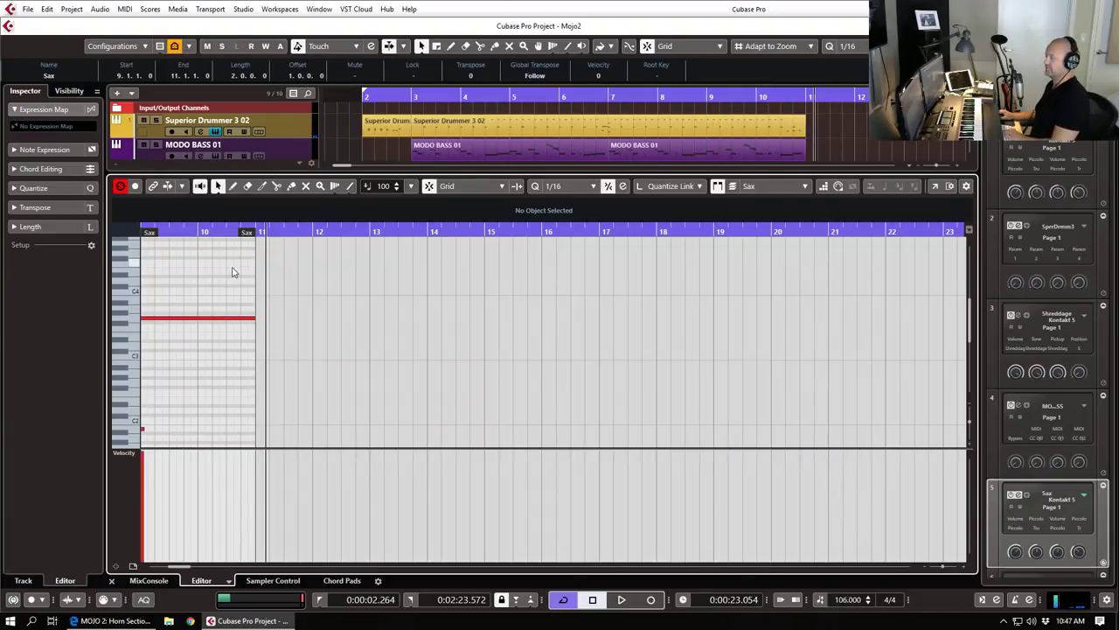
key("Return")
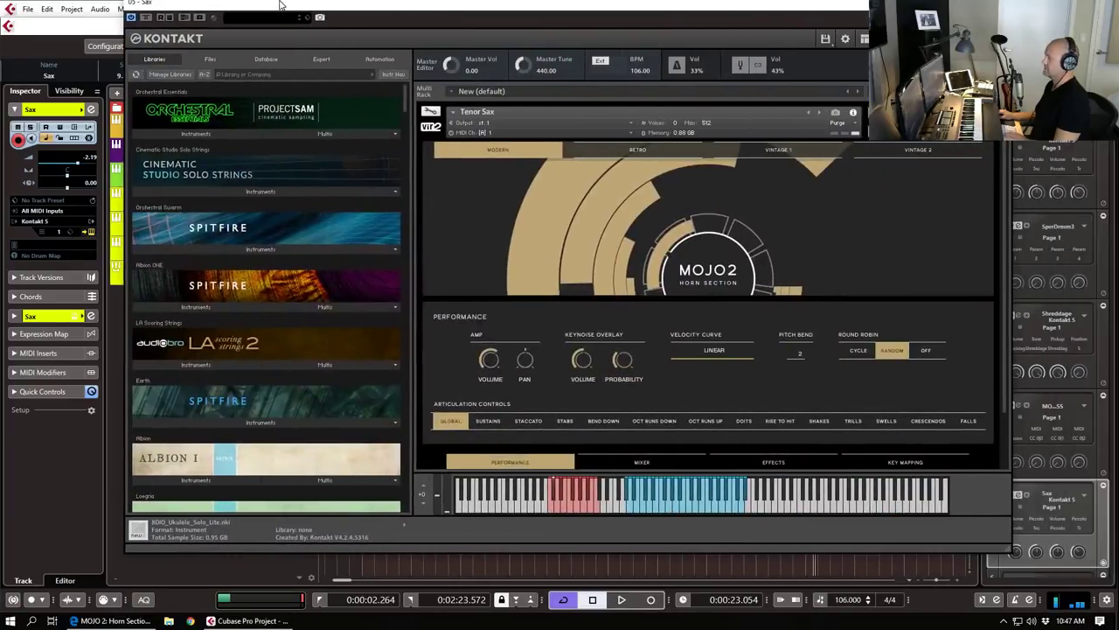
Step: Examine the Crescendos articulation settings in the Sax track's Kontakt instrument, and close the instrument
left_click(952, 422)
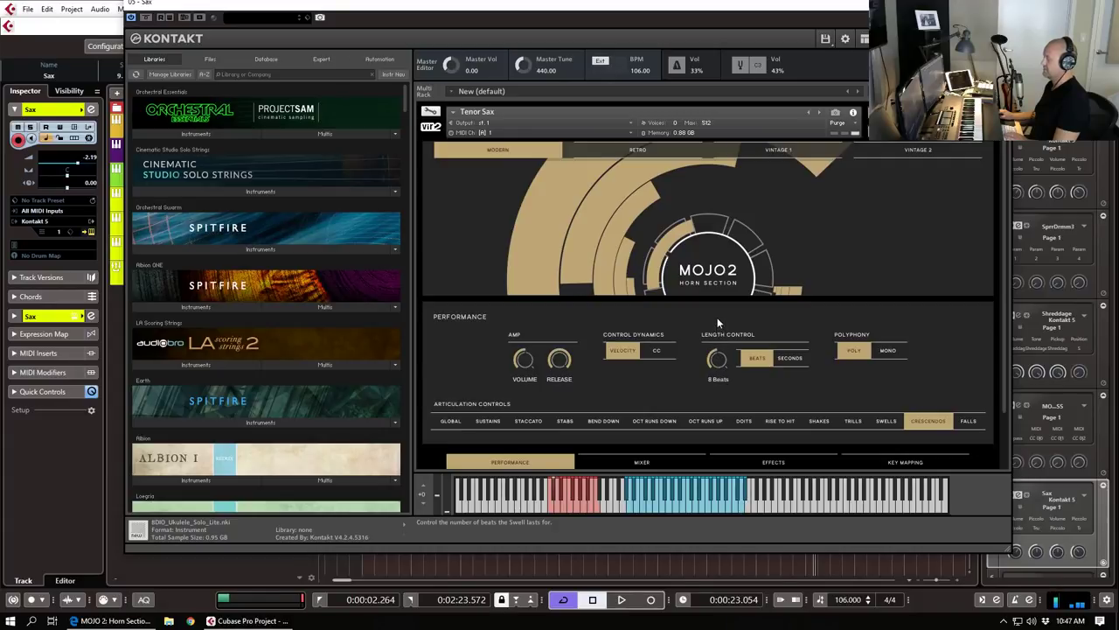
left_click(999, 4)
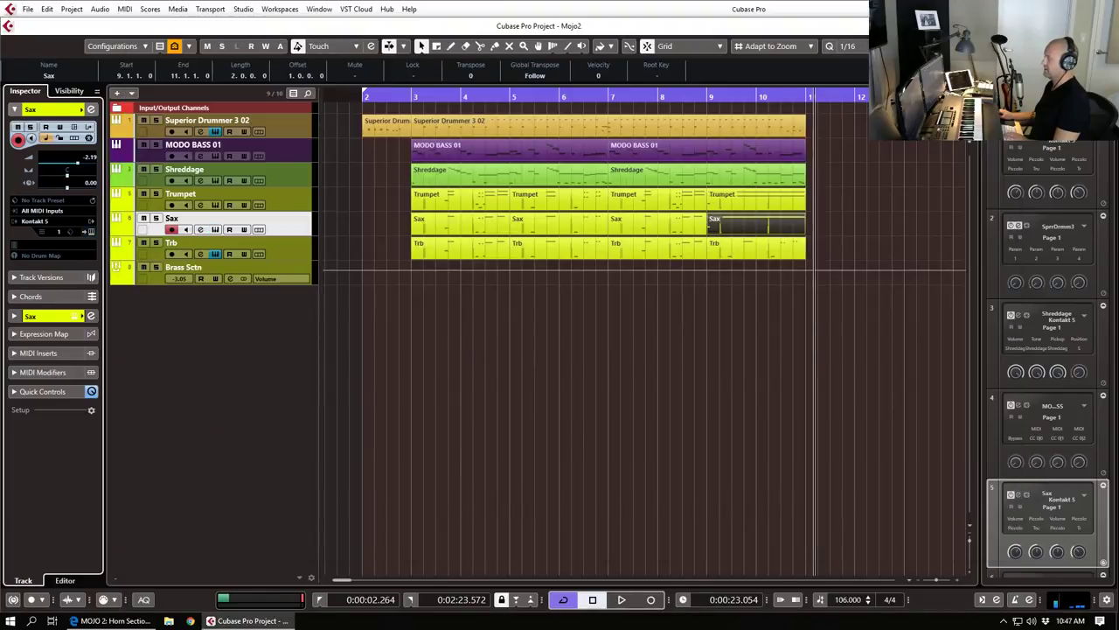
Step: Replace the Trb clip at bar 9 with the Sax part, and transpose its long note to G2 and its keyswitch to B0
left_click(731, 252)
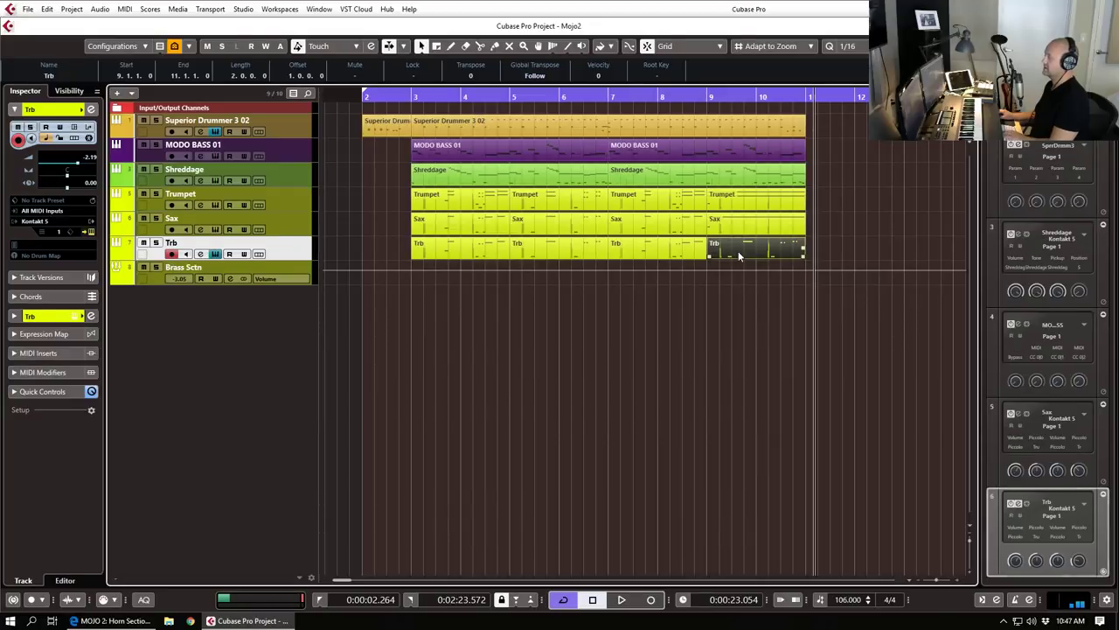
double_click(734, 249)
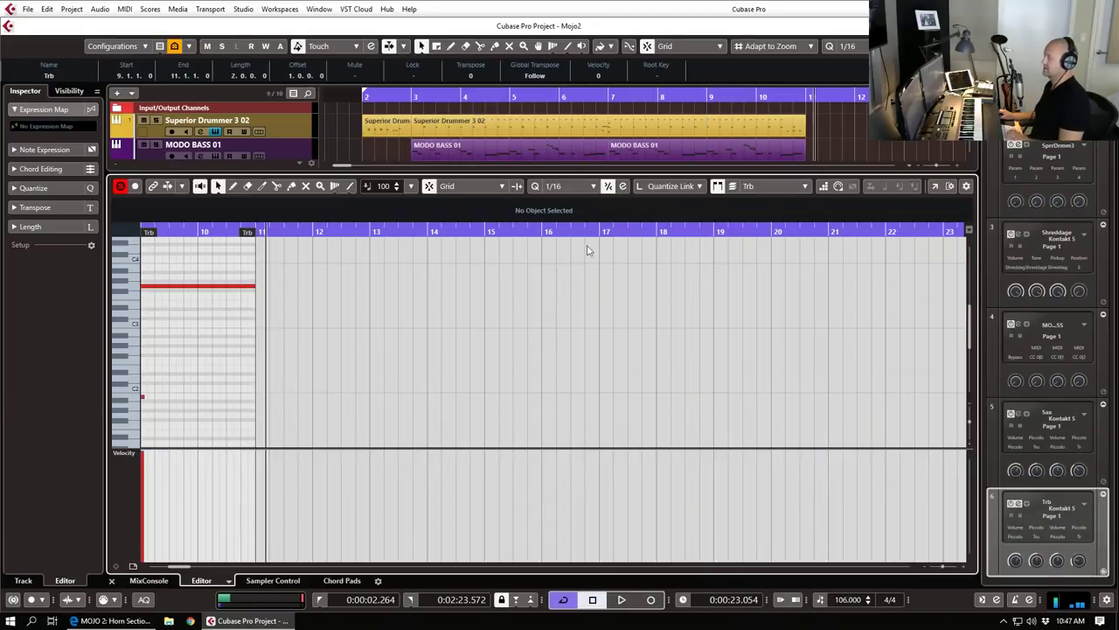
key("shift+Down")
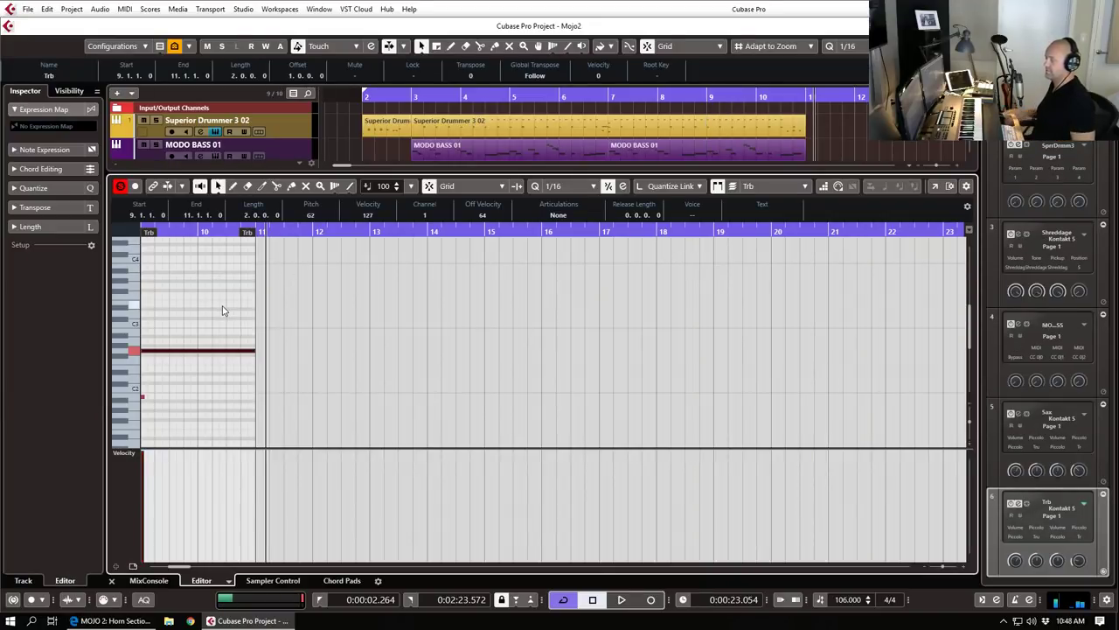
left_click_drag(168, 375, 145, 434)
key("shift+Down")
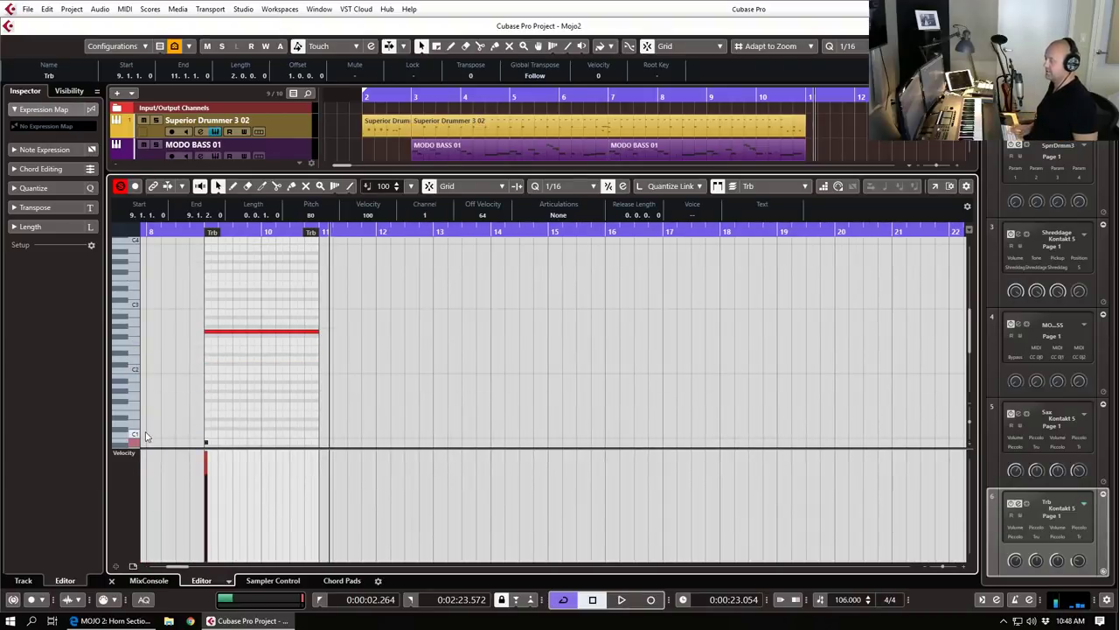
key("Return")
Step: Open the Sax clip at bar 9, check its keyswitch note's pitch, and close the editor
double_click(731, 225)
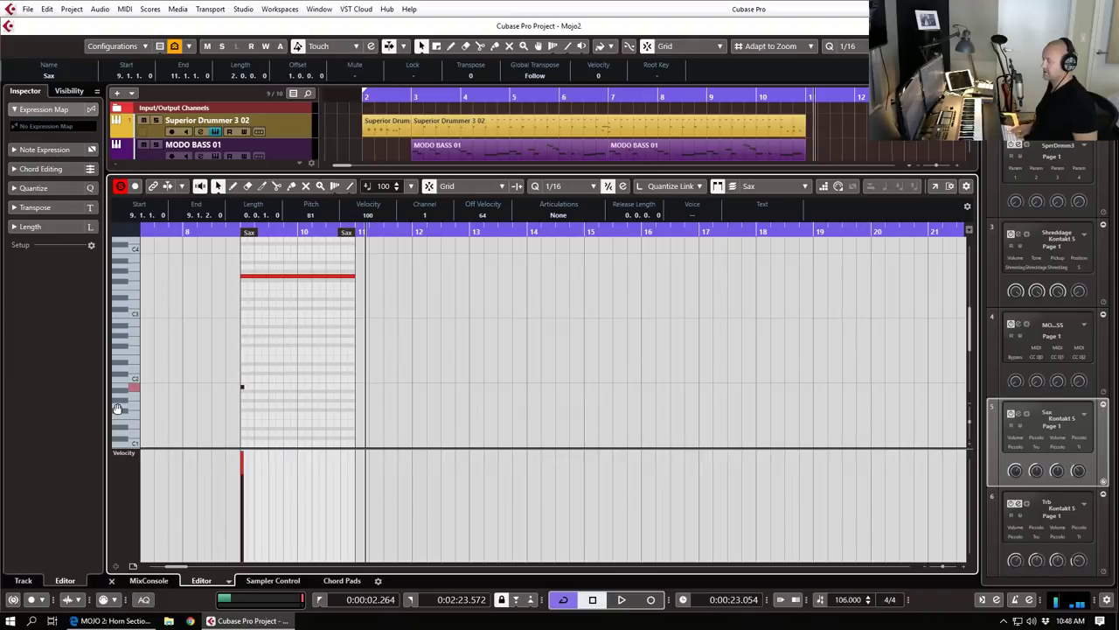
key("Return")
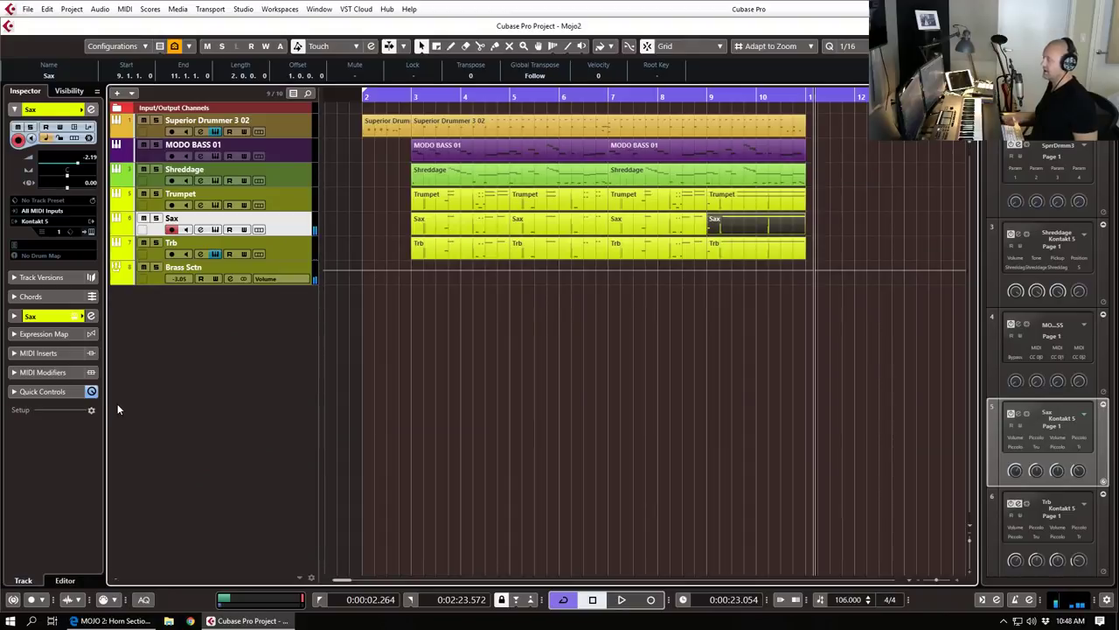
Step: Check the MIDI CC assignment of the Crescendos length control in the Trb track's Kontakt instrument, and close the instrument
left_click(193, 245)
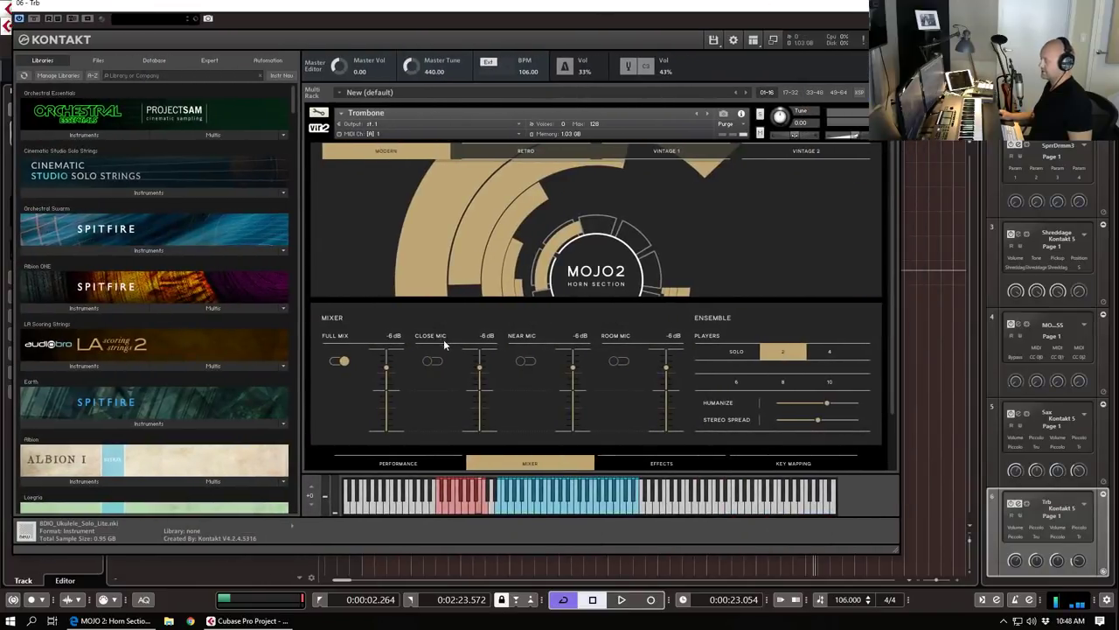
left_click(402, 462)
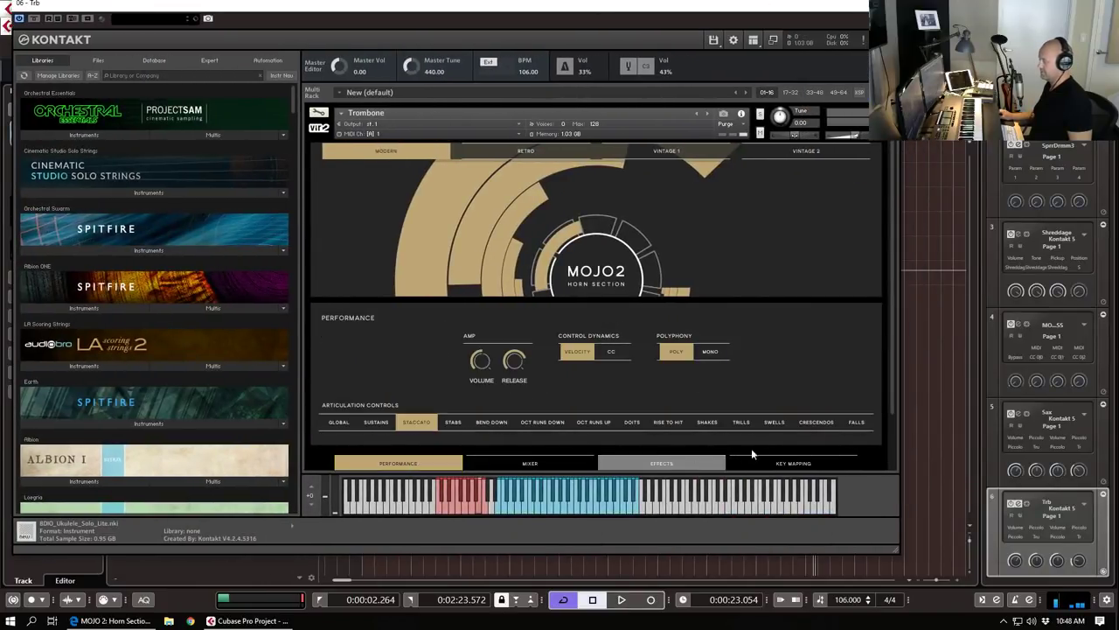
left_click(798, 424)
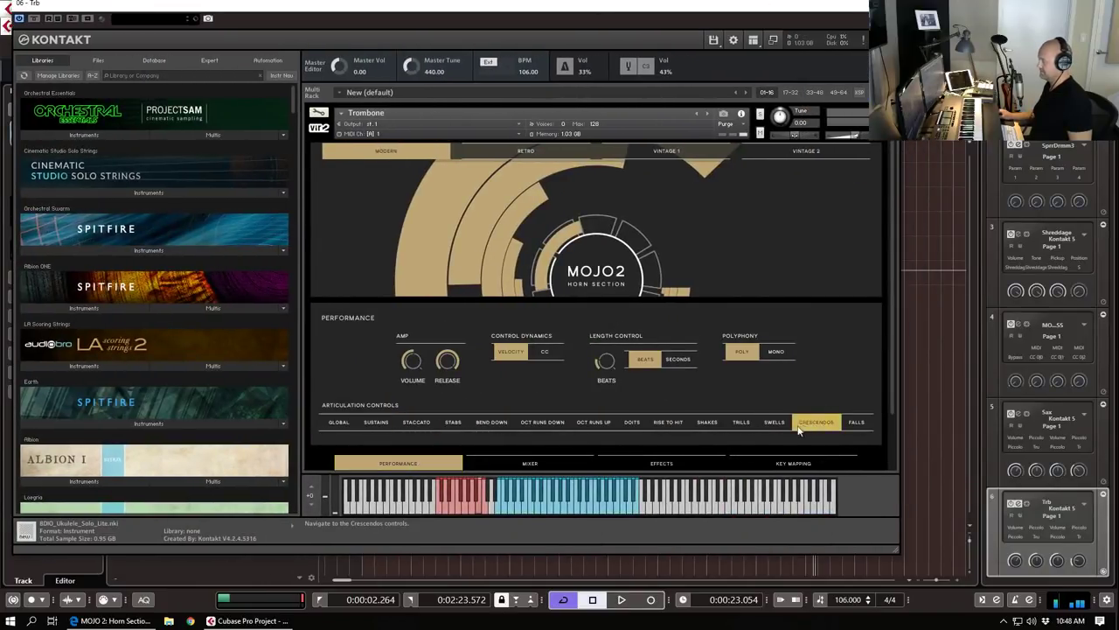
right_click(606, 358)
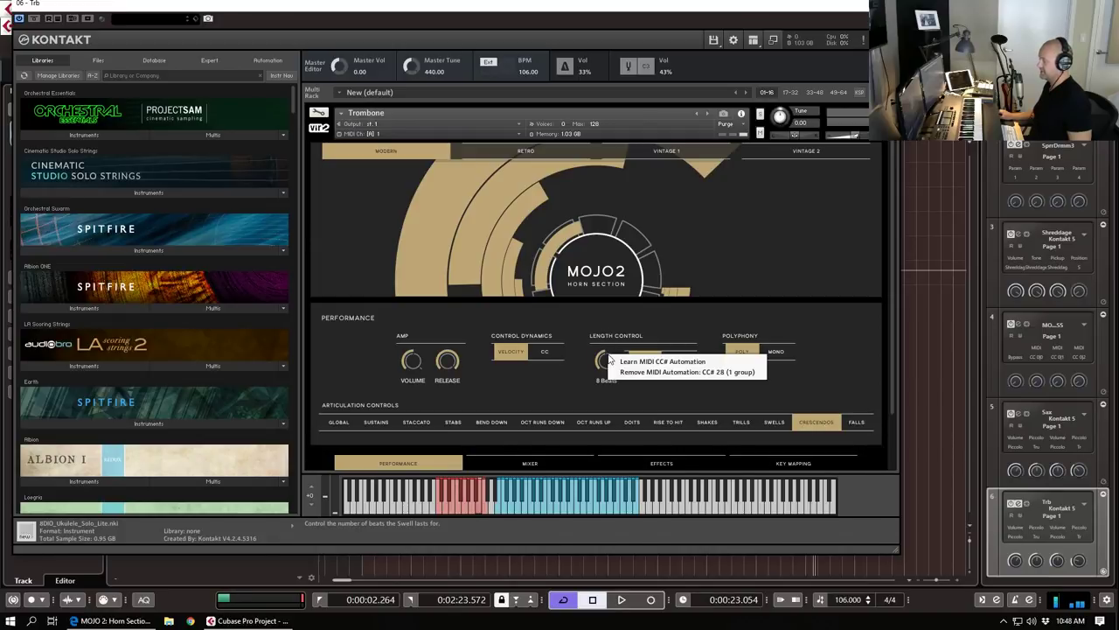
left_click(612, 387)
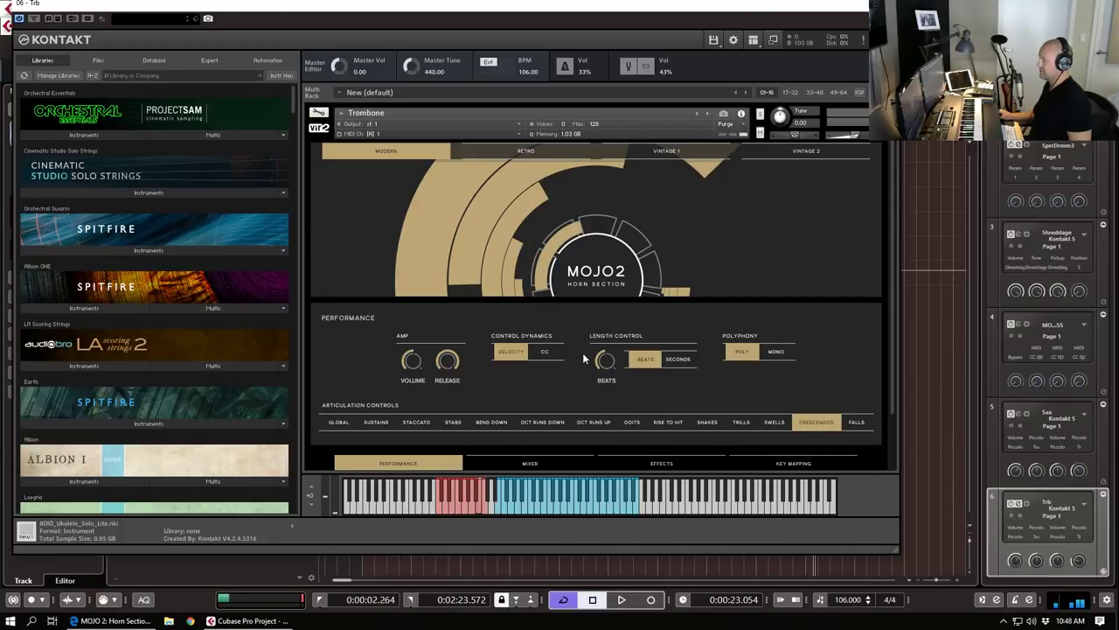
right_click(606, 367)
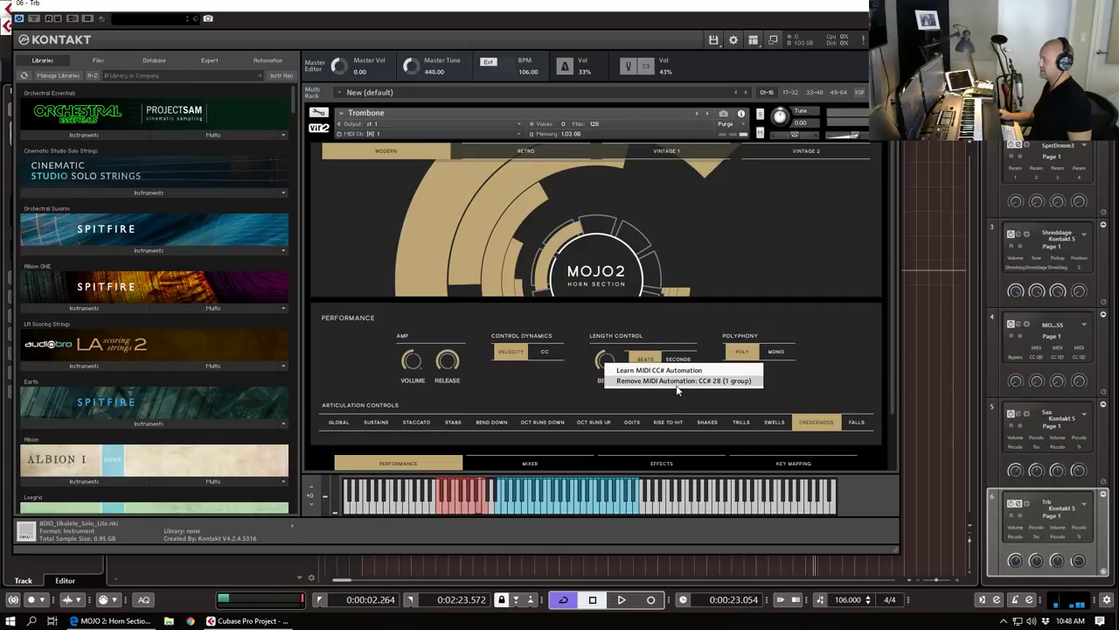
left_click(774, 374)
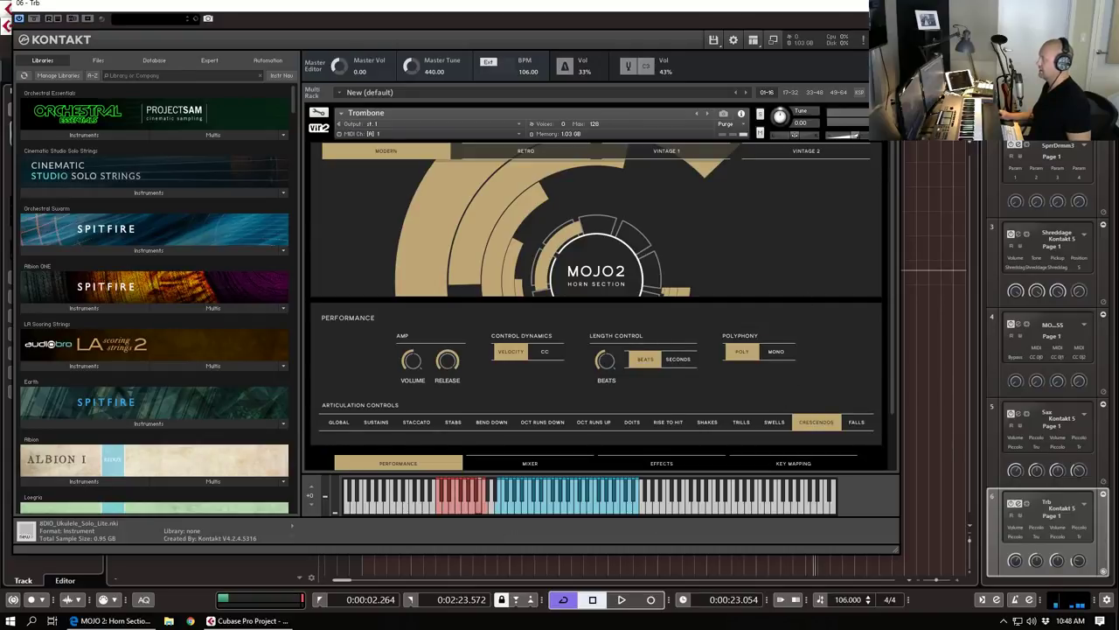
left_click(886, 3)
Step: Check the MIDI CC assignment of the Crescendos length control in the Sax track's instrument, and close the instrument
left_click(216, 221)
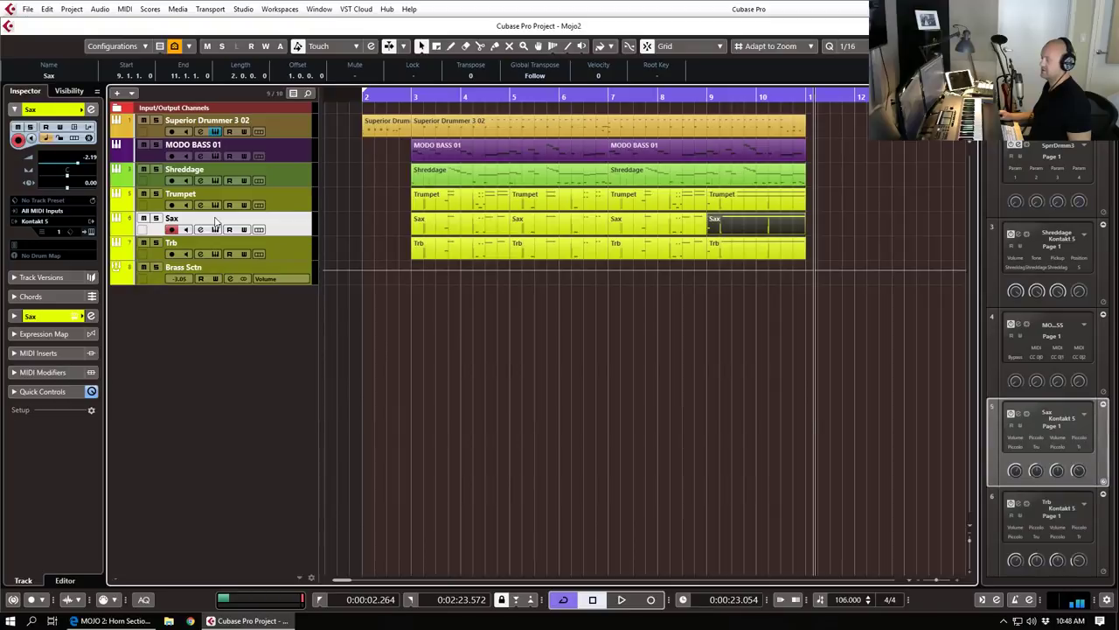
left_click(91, 232)
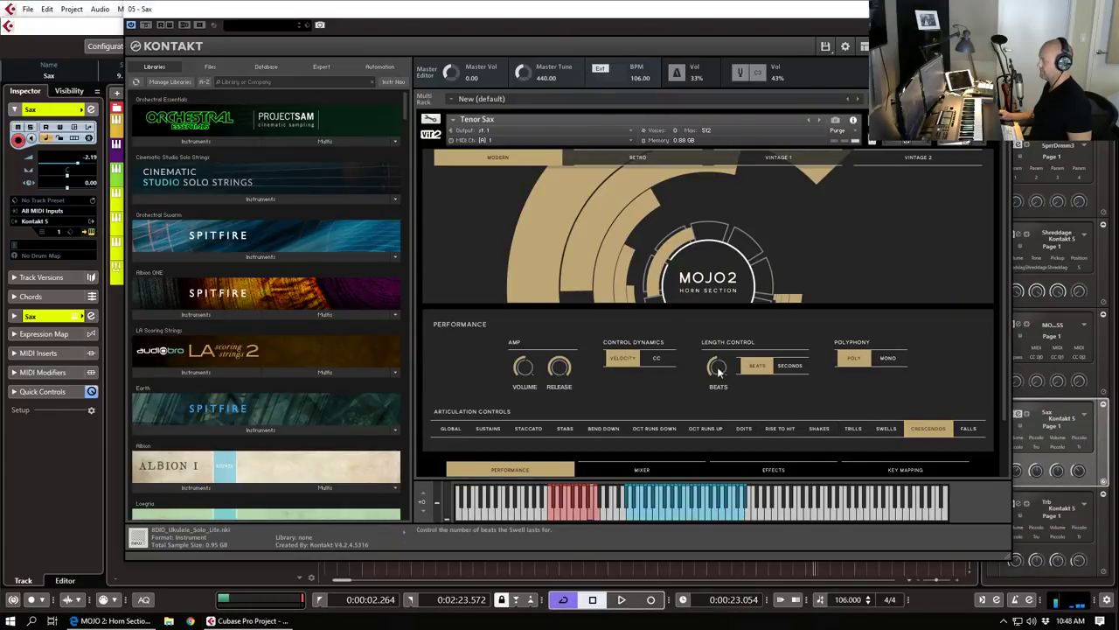
right_click(717, 368)
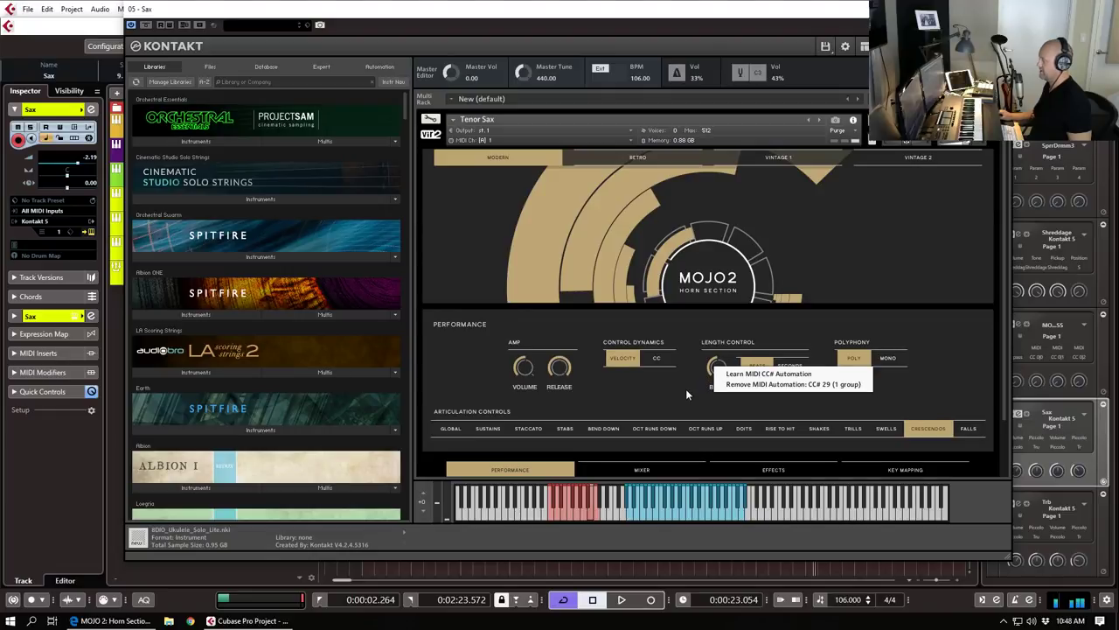
left_click(686, 394)
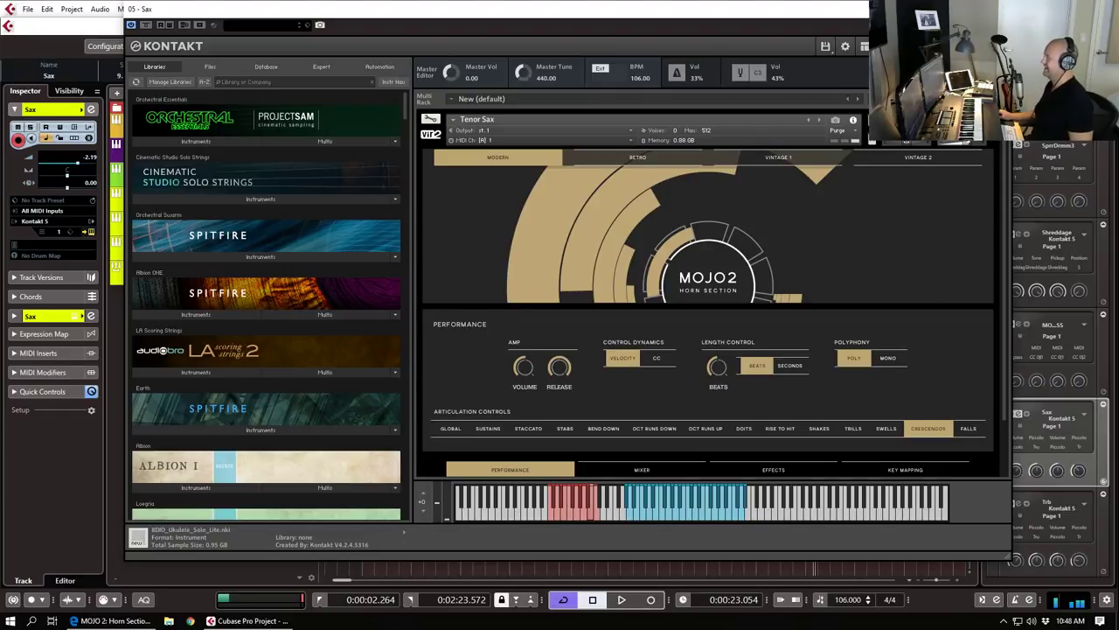
left_click(1000, 9)
Step: Check whether the Crescendos length control in the Trumpet track's instrument has a MIDI CC assignment, and close the instrument
left_click(217, 201)
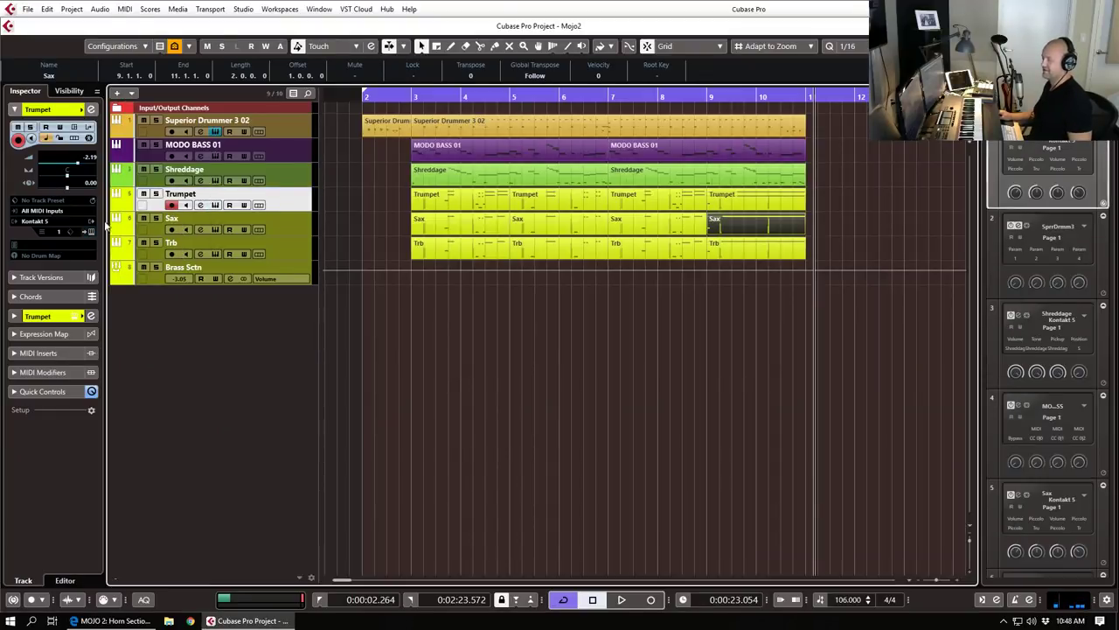
left_click(93, 233)
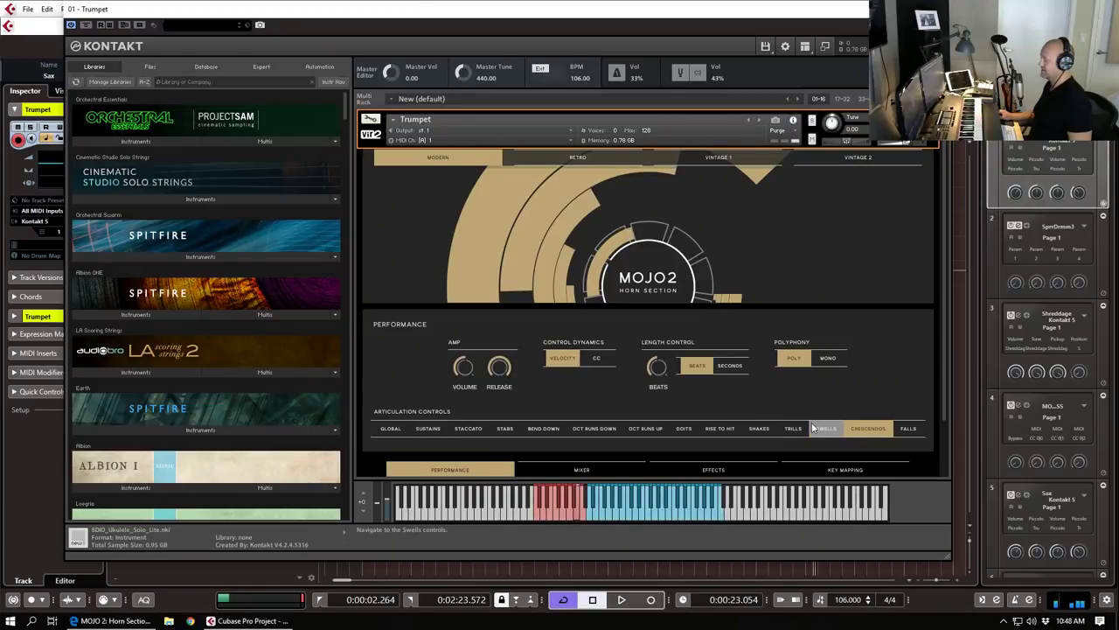
right_click(660, 368)
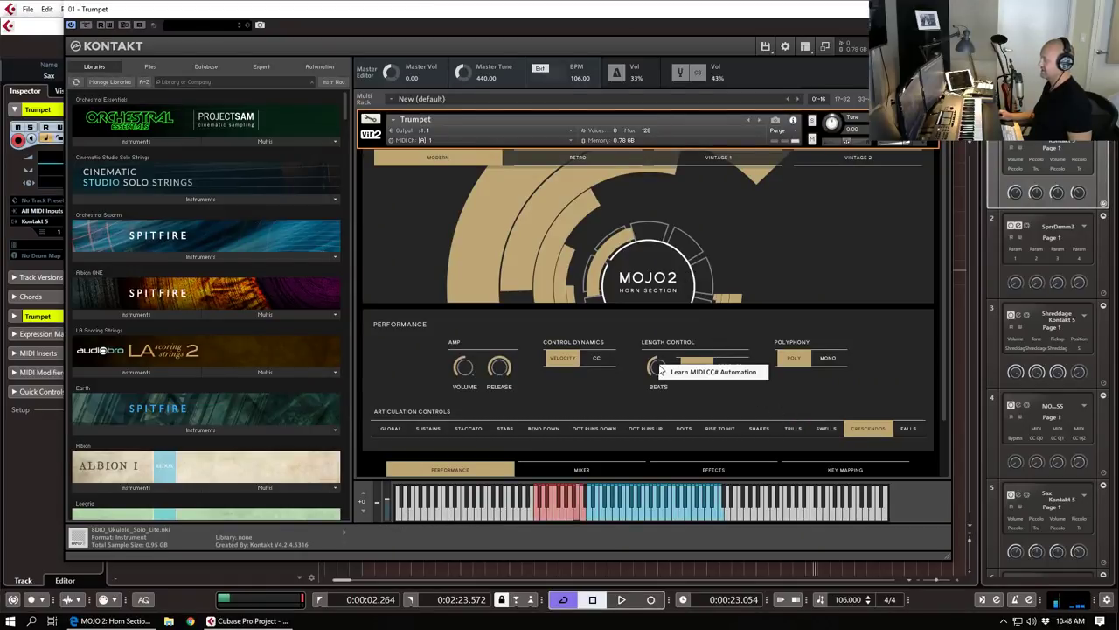
left_click(620, 387)
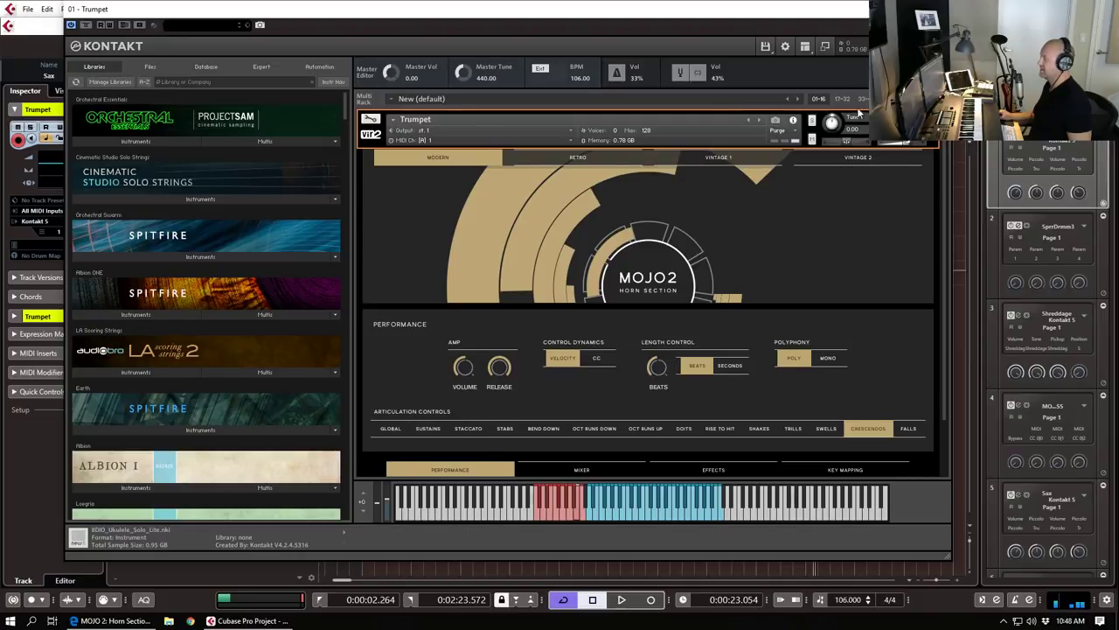
left_click(939, 9)
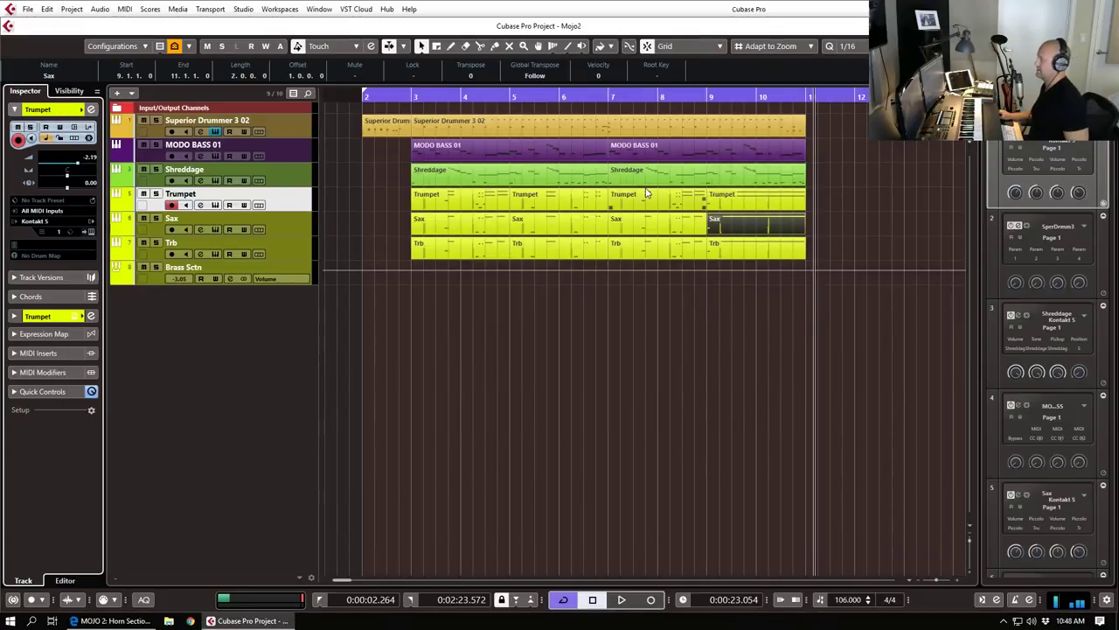
Step: Play the project from bar 2 and load the Compressor in the Brass Sctn group's channel strip
key("KP_1")
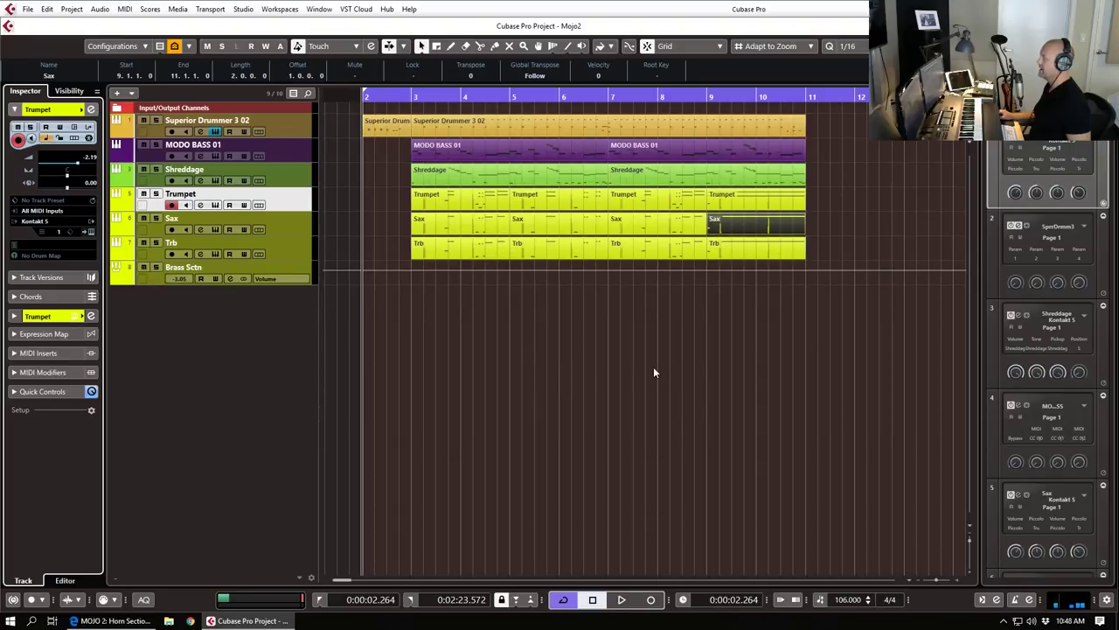
key("space")
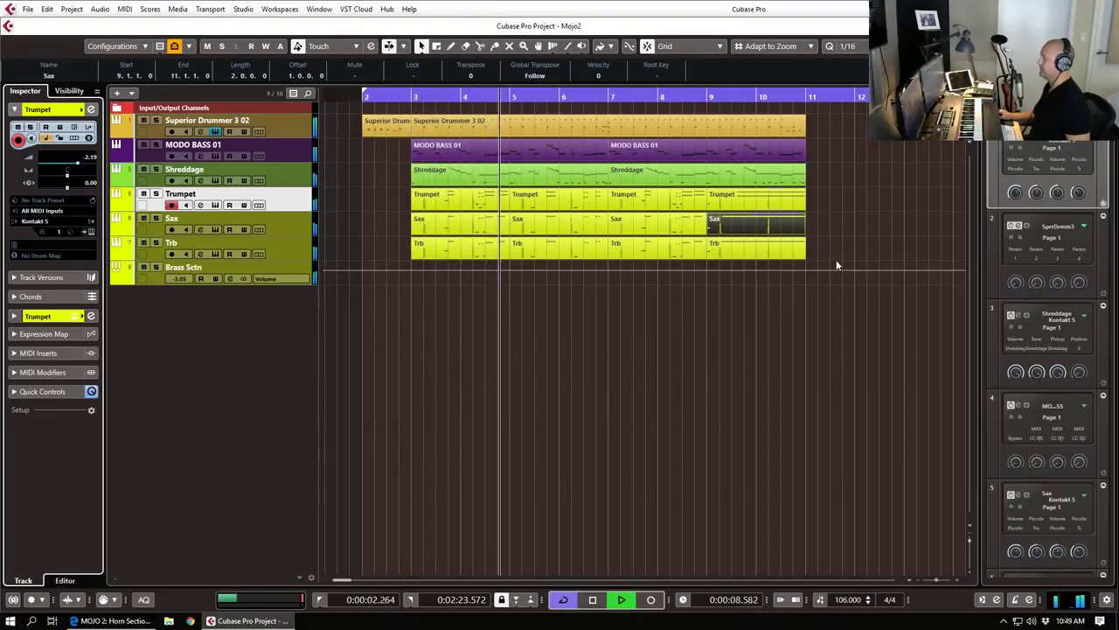
left_click(230, 269)
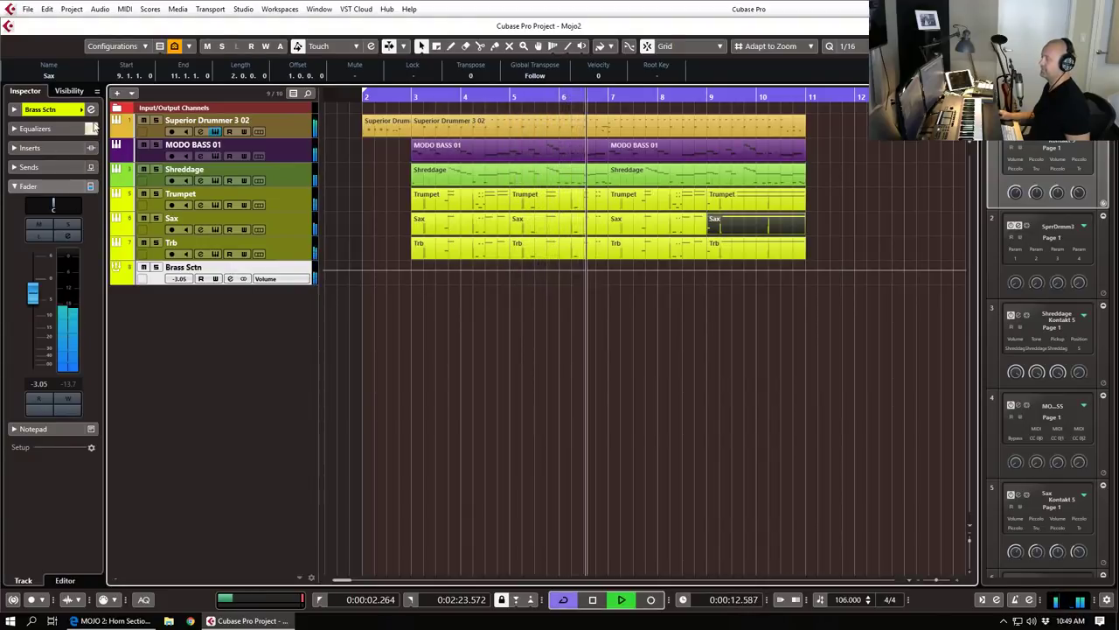
left_click(67, 235)
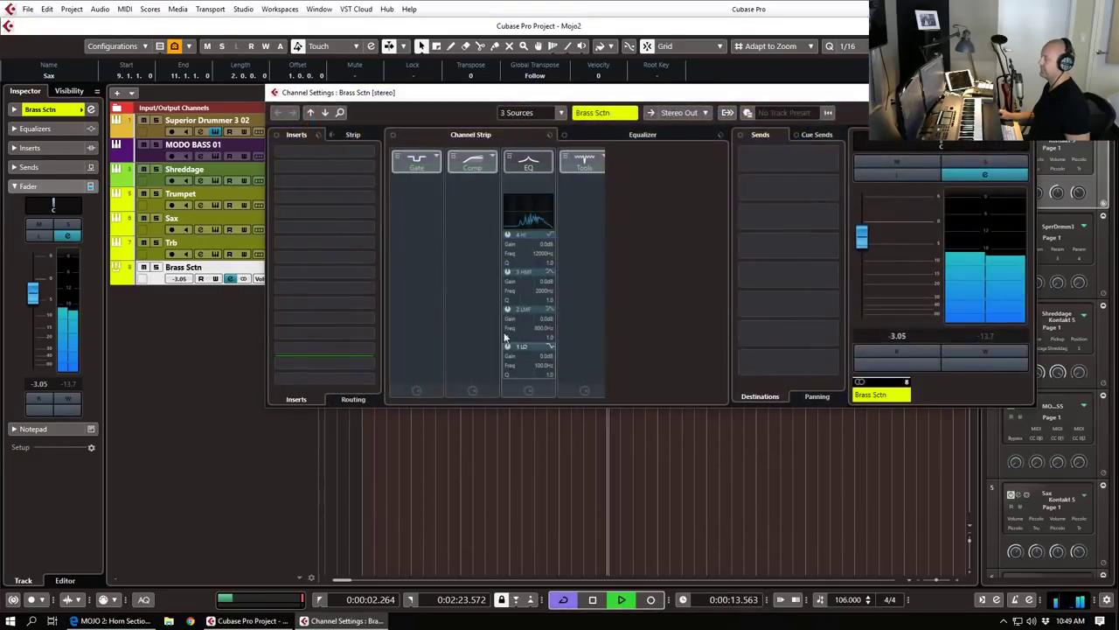
left_click(492, 158)
left_click(542, 179)
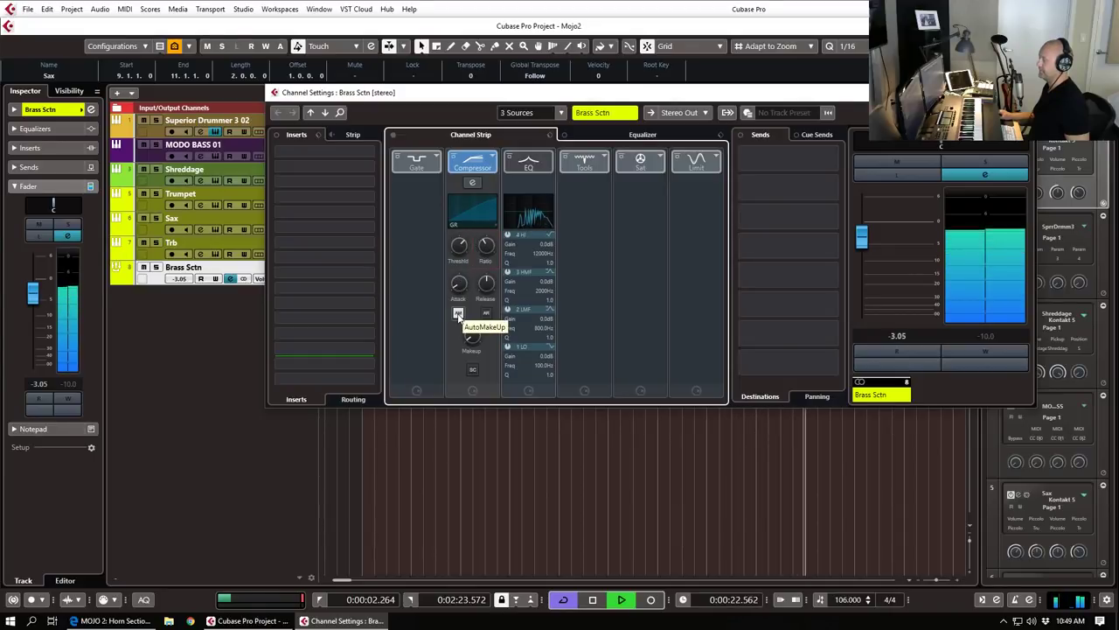
Step: Set the Brass Sctn compressor to 66.4 ms attack, 154 ms release, -24.9 dB threshold and 4.0 dB make-up, with auto make-up off
left_click_drag(461, 287, 465, 217)
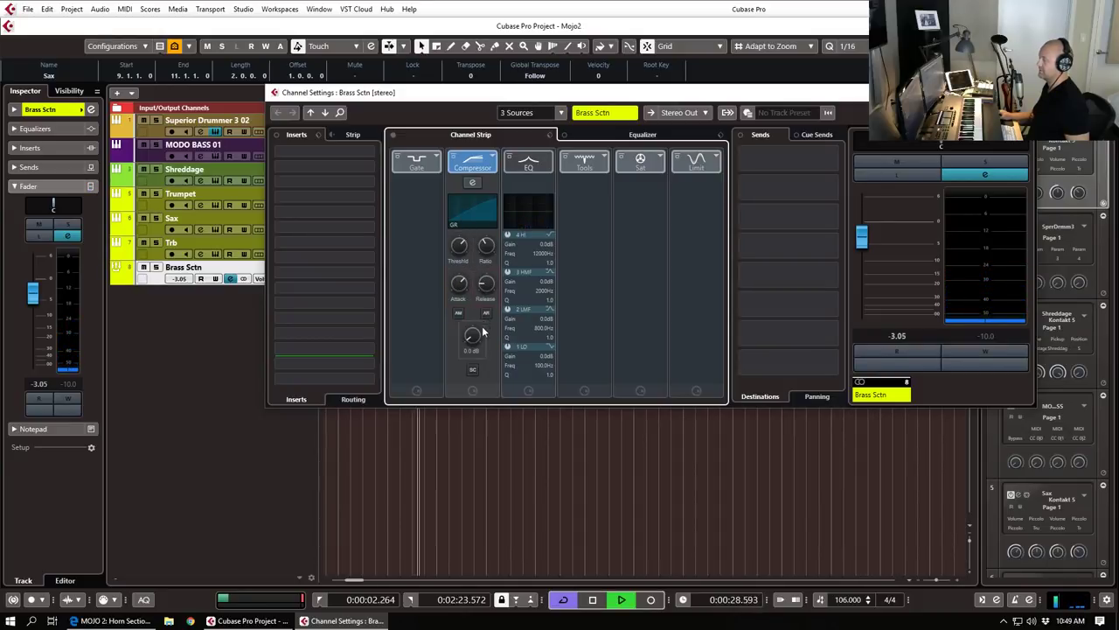
left_click(473, 184)
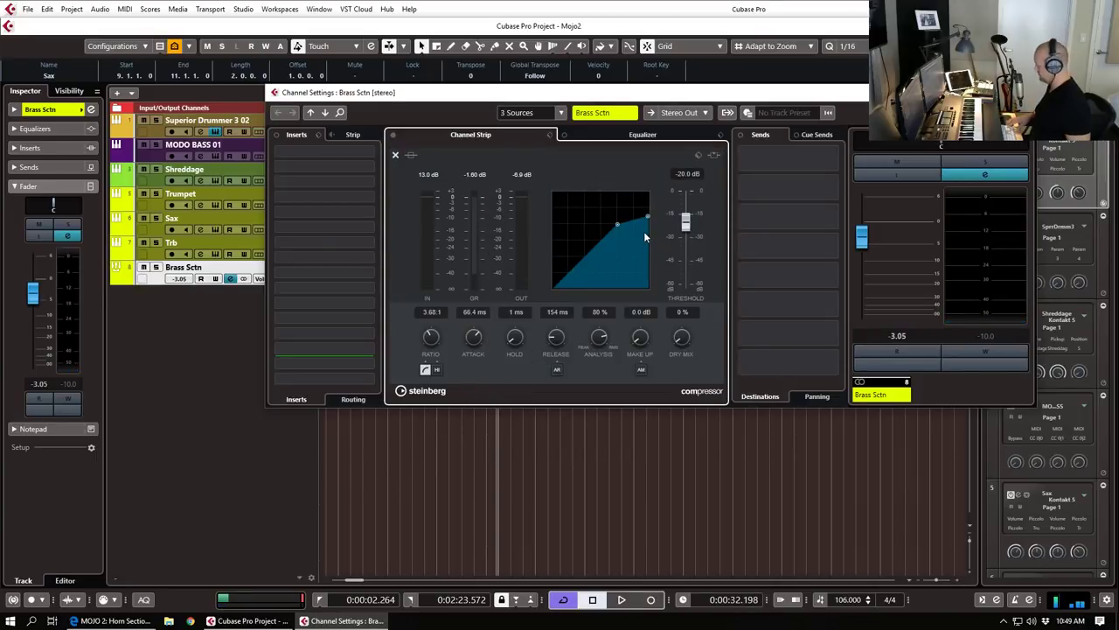
left_click_drag(687, 222, 688, 231)
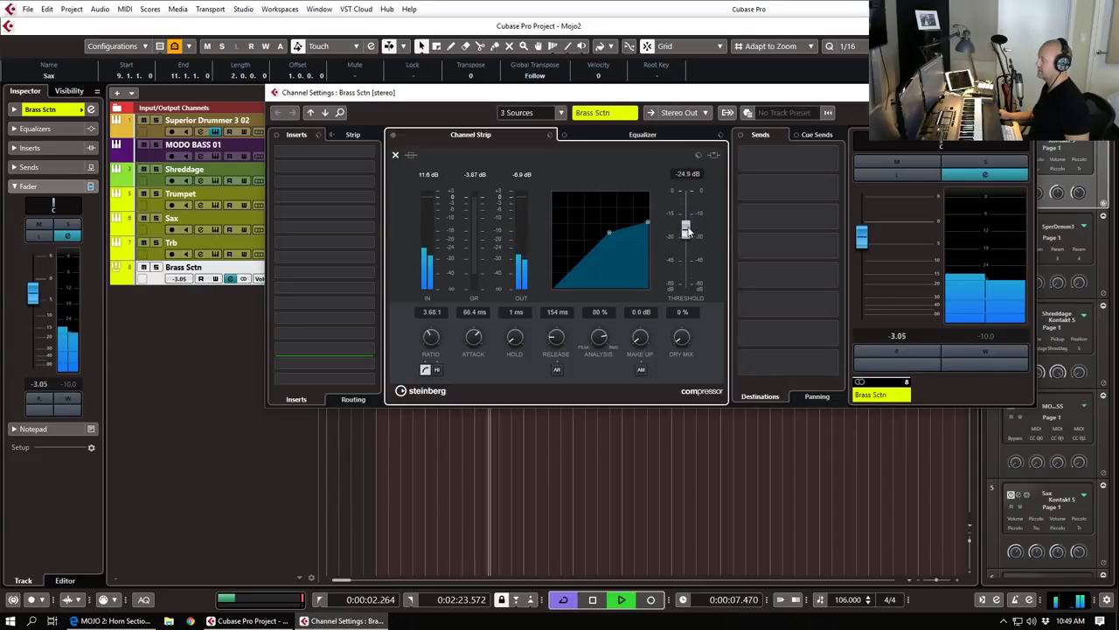
left_click_drag(640, 336, 628, 310)
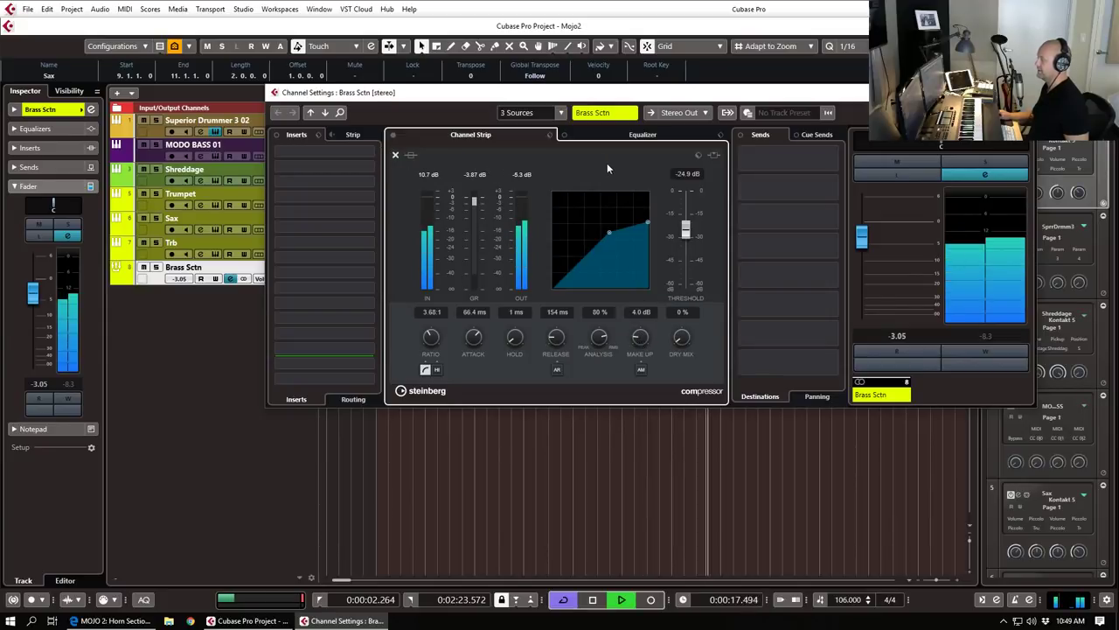
Step: Lower the Brass Sctn fader to -6.20 dB, close its channel settings and stop playback
left_click_drag(865, 245, 864, 253)
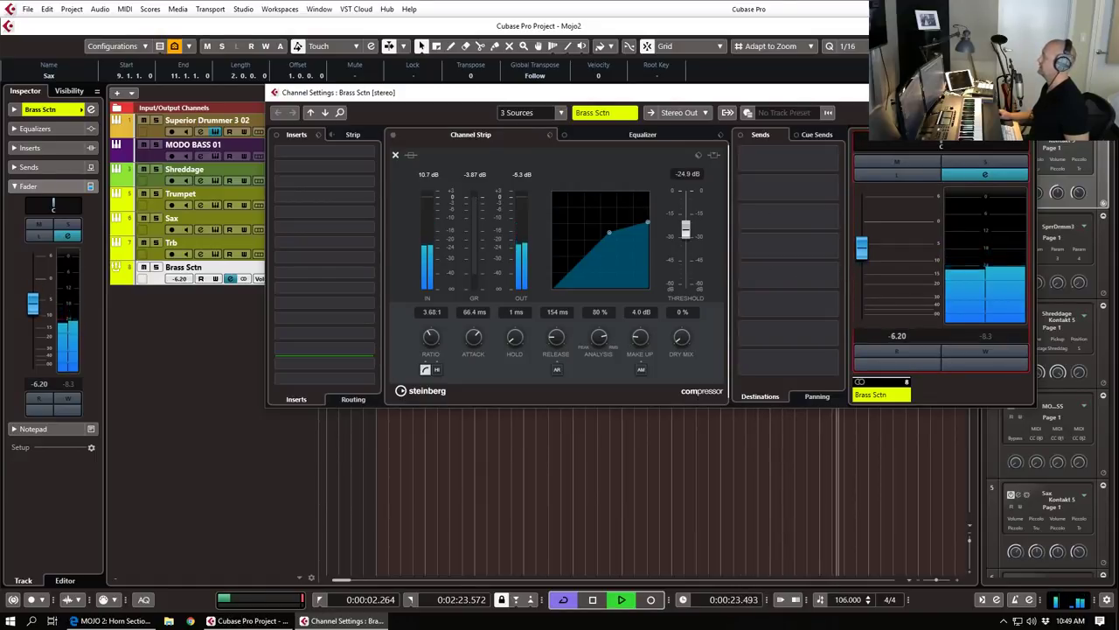
left_click(1024, 91)
key("space")
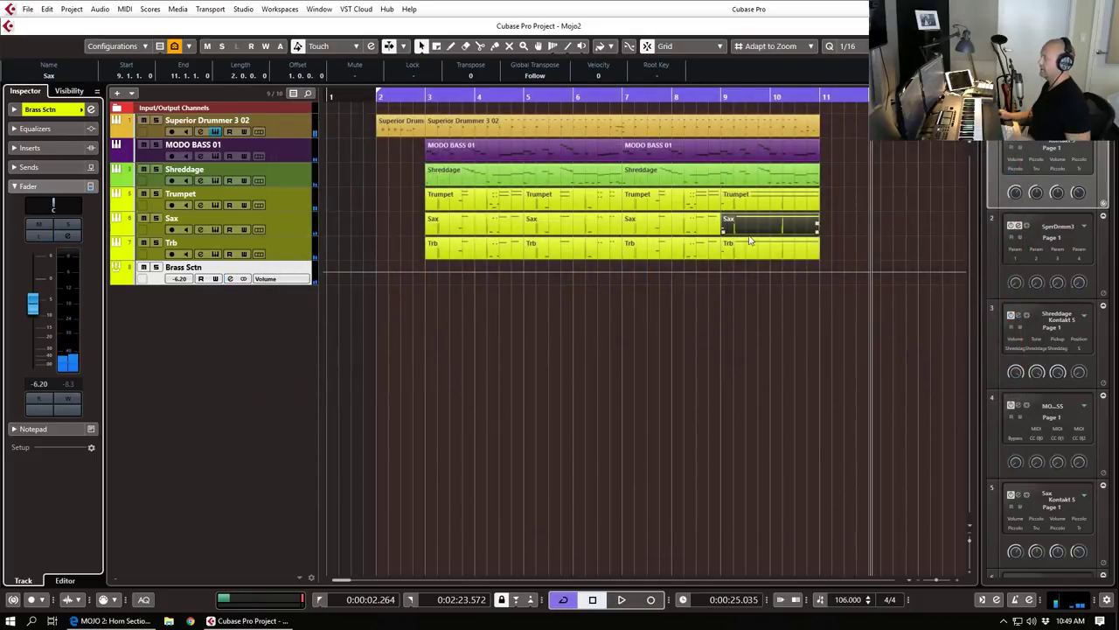
Step: Check the Crescendos length control in the Trumpet, Sax and Trb tracks' instruments, closing each instrument window
left_click(203, 199)
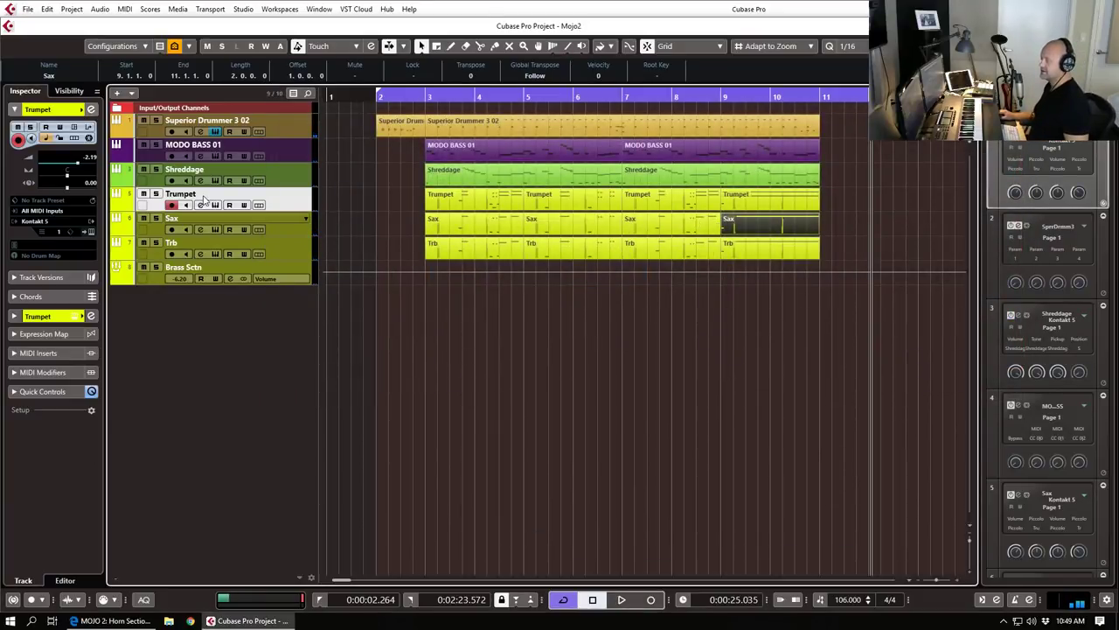
left_click(91, 231)
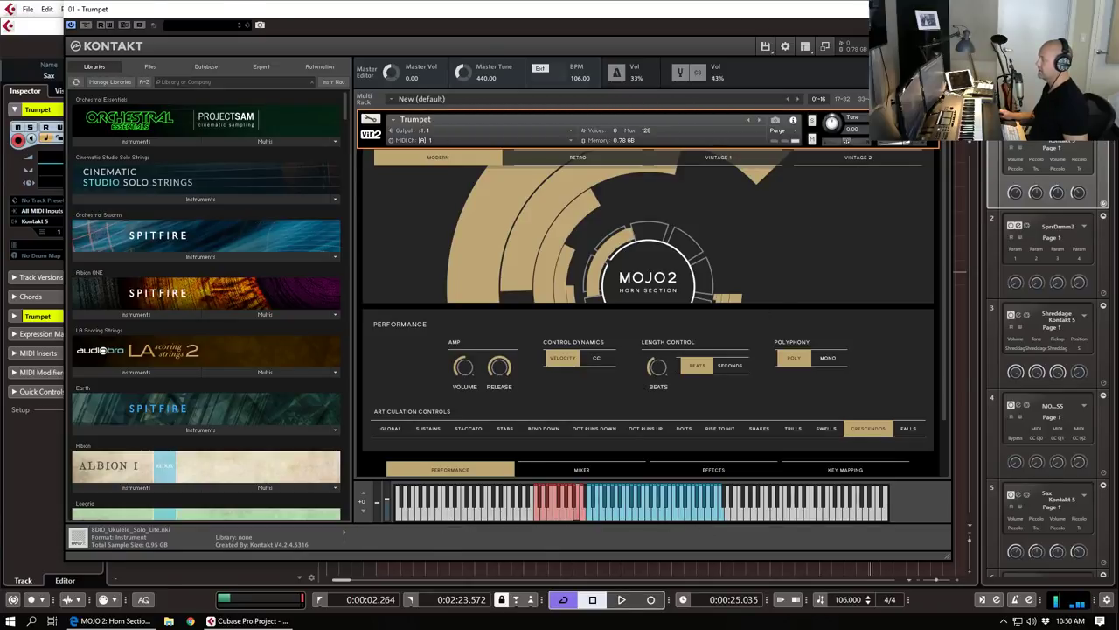
left_click(940, 8)
left_click(784, 230)
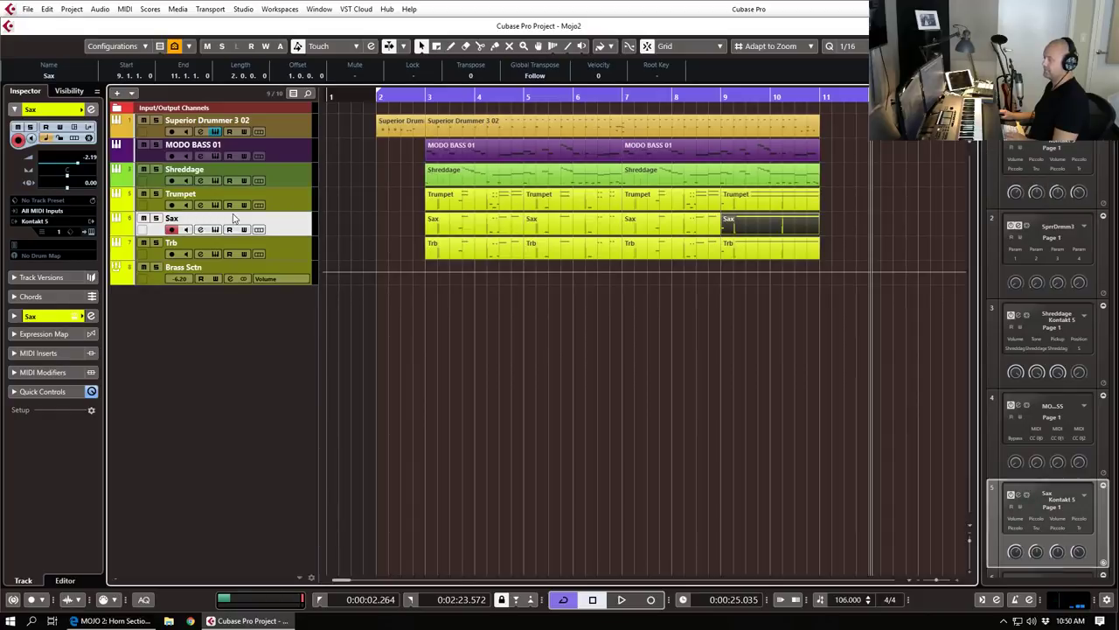
left_click(89, 232)
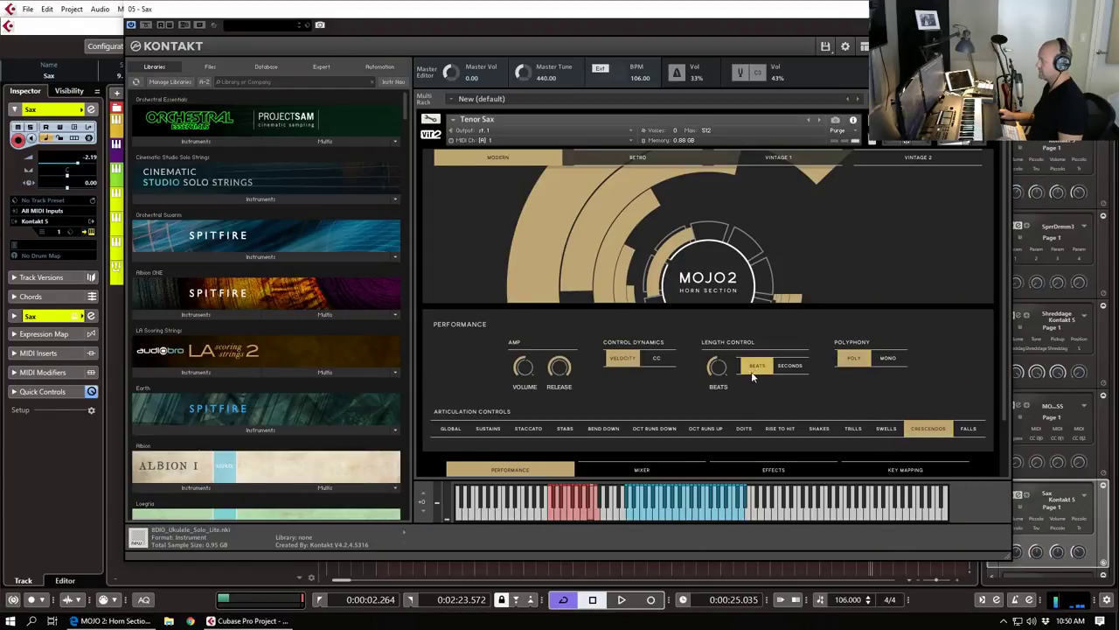
mouse_move(713, 372)
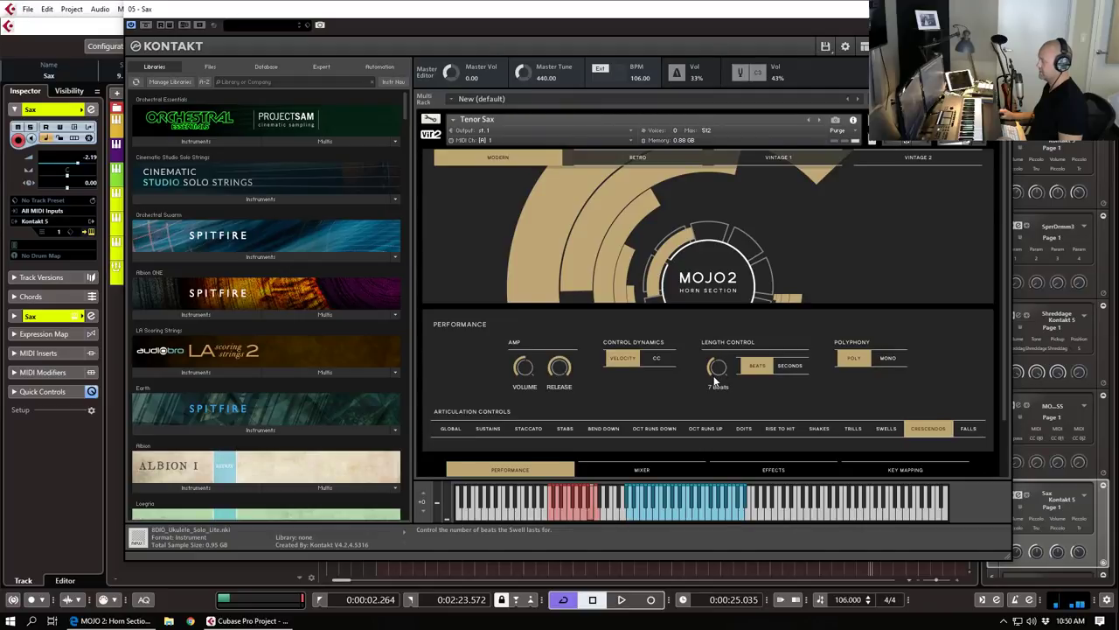
left_click(1001, 9)
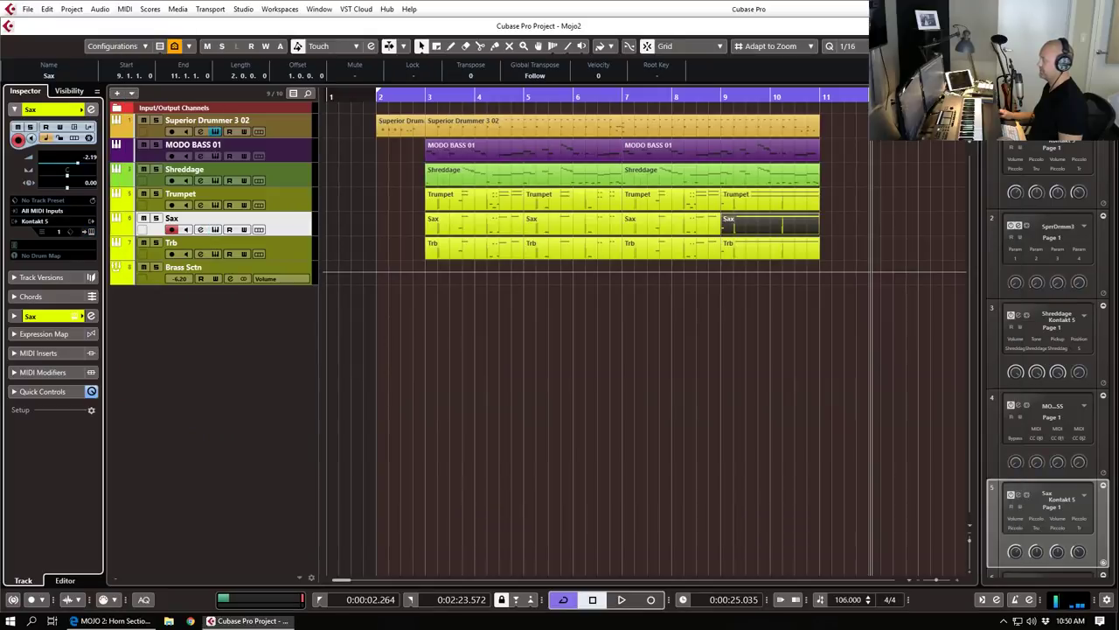
left_click(293, 255)
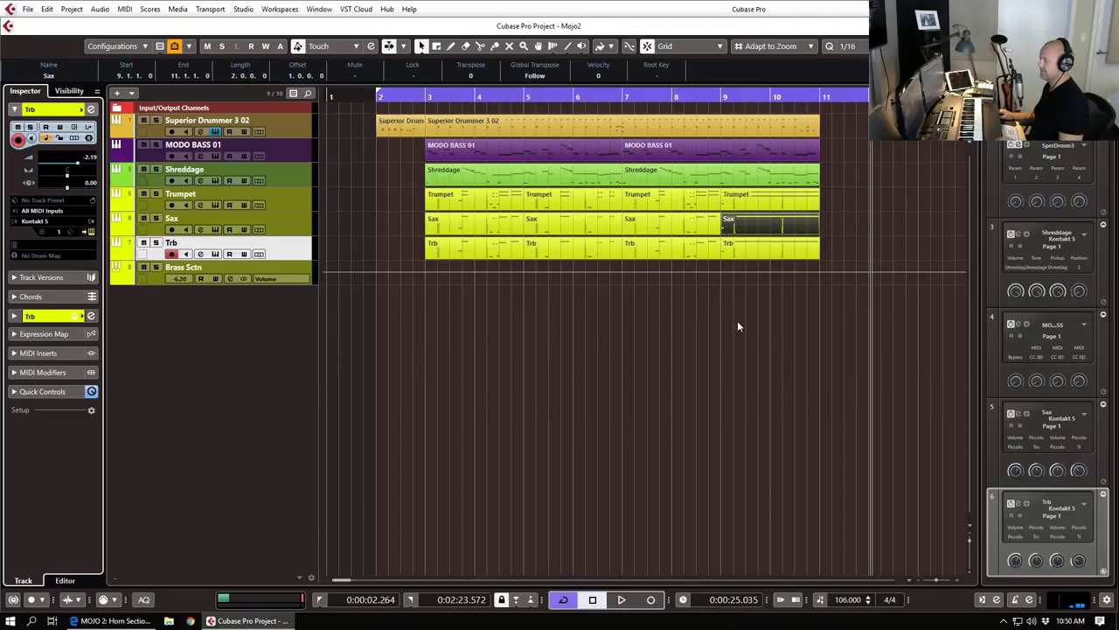
key("e")
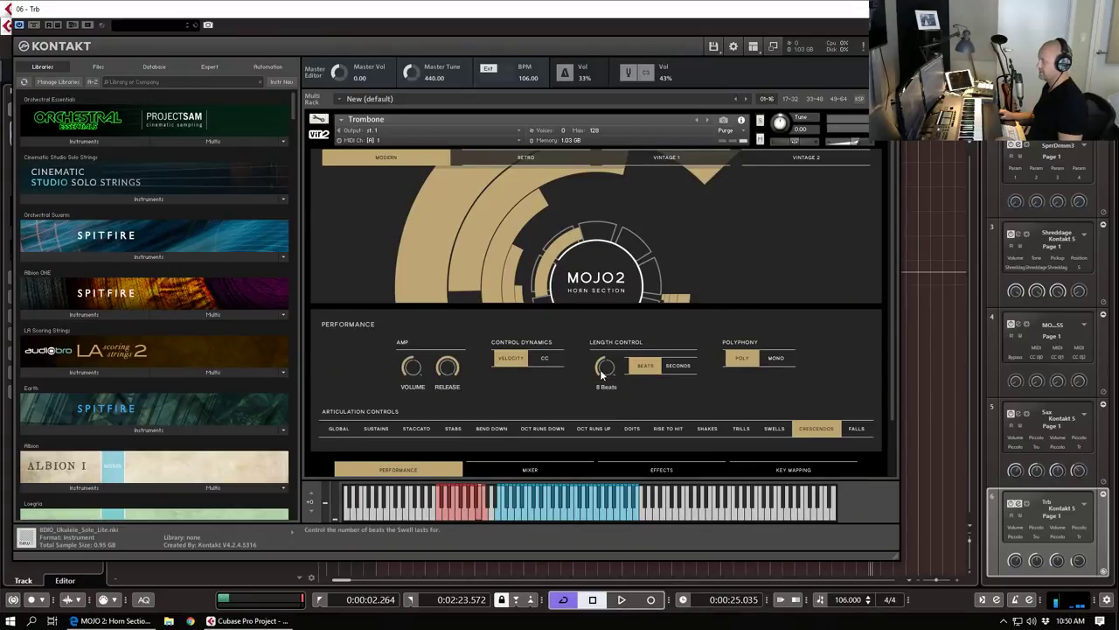
key("e")
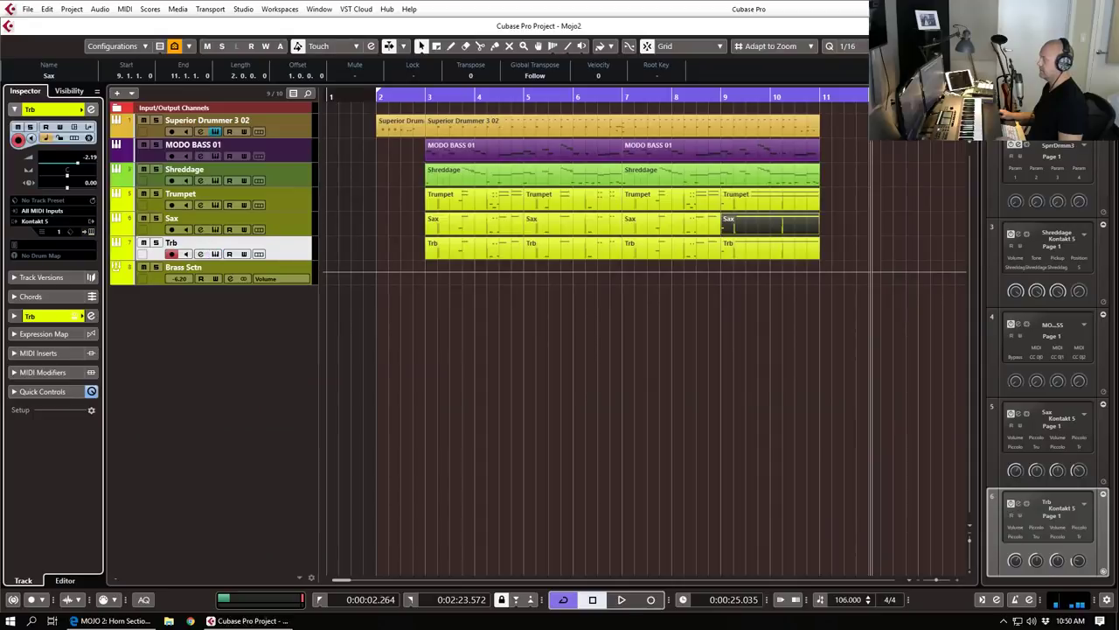
Step: Split both held notes of the Trumpet part at beat 4 of bar 10 and add a short C2 key-switch note at 10.3.3
double_click(796, 203)
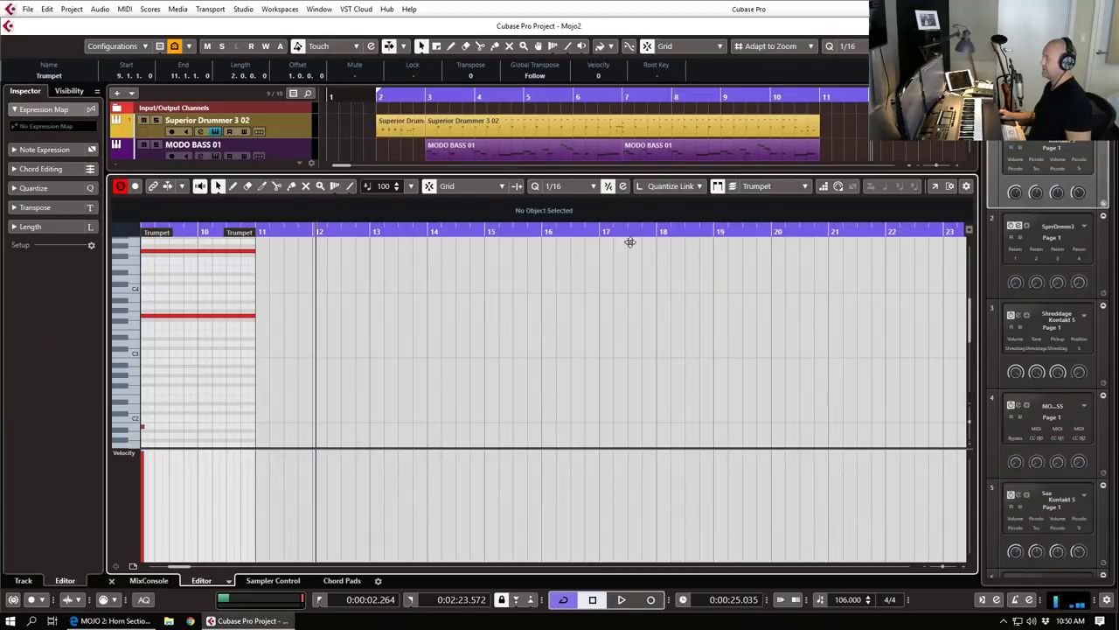
scroll(428, 309, "left", 2)
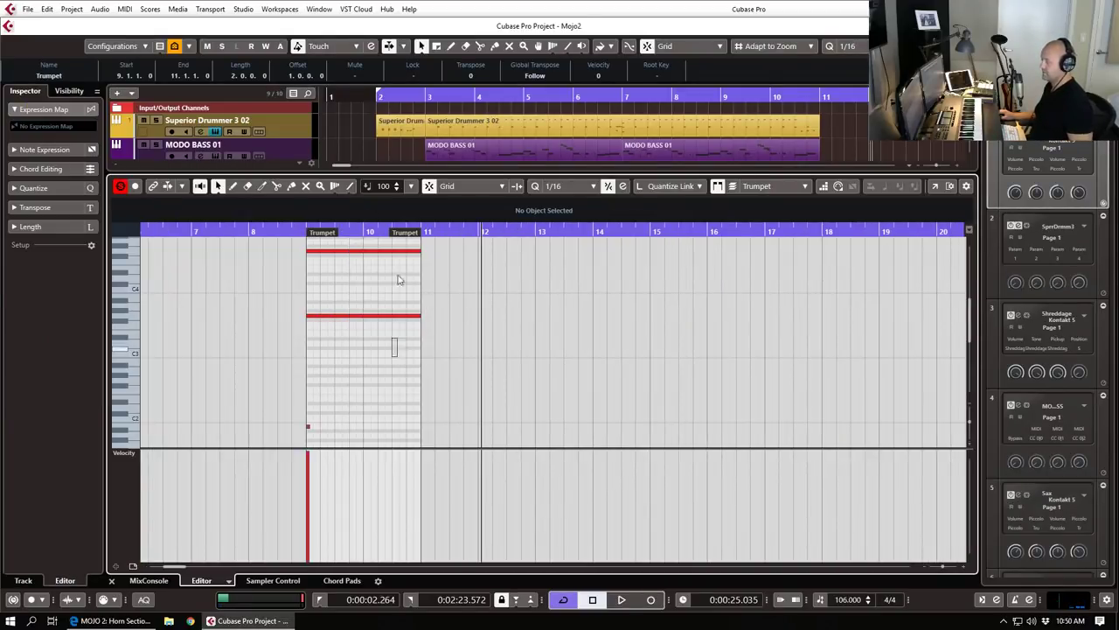
left_click_drag(399, 297, 411, 238)
left_click(409, 342, "alt")
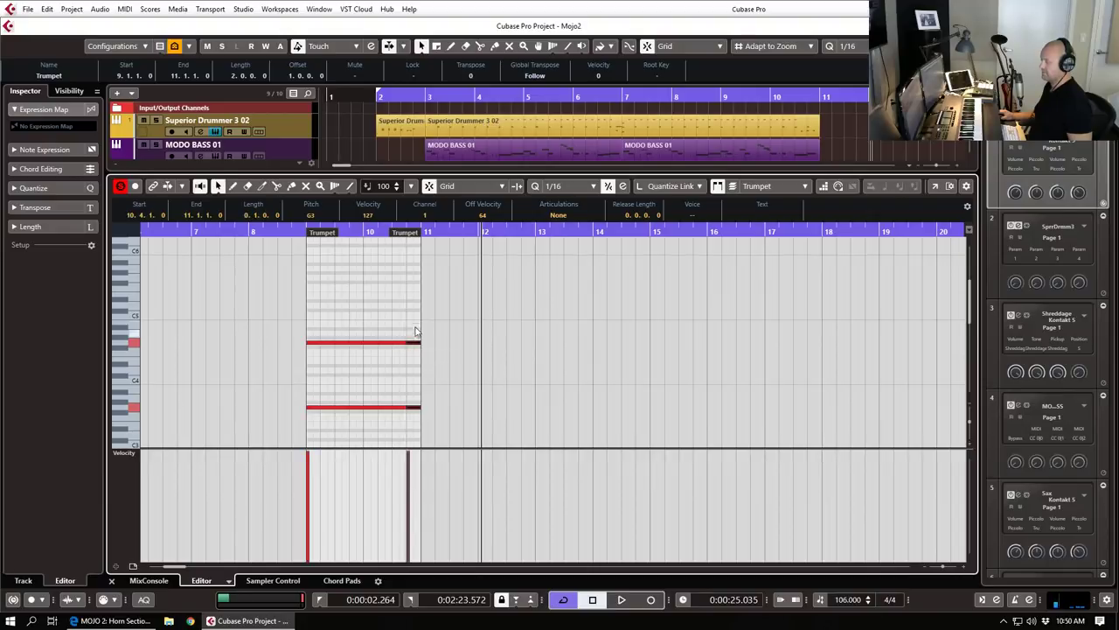
scroll(415, 341, "down", 2)
left_click(402, 425, "alt")
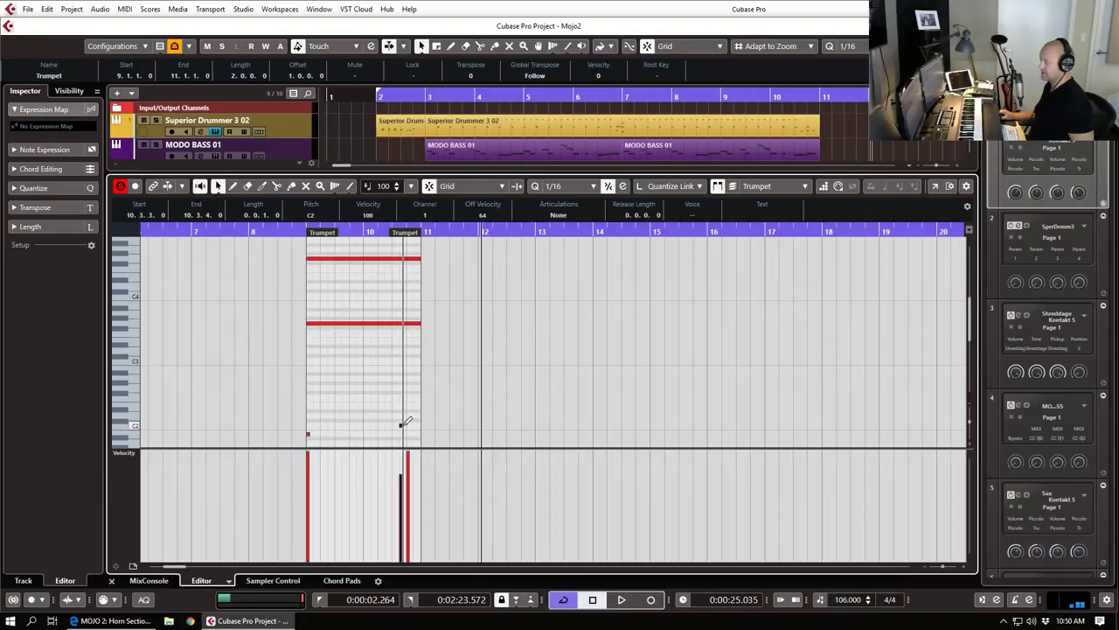
key("Return")
Step: Split the held note at beat 4 of bar 10 in the Sax and Trb parts and add a C1 key-switch note just before it
double_click(807, 230)
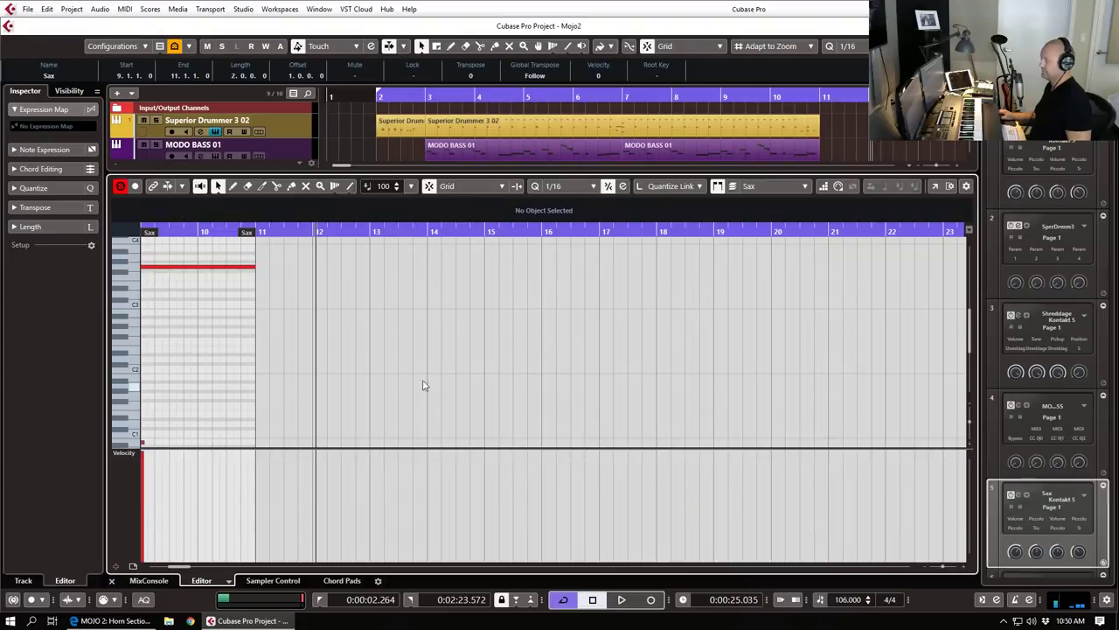
left_click(246, 268)
key("1")
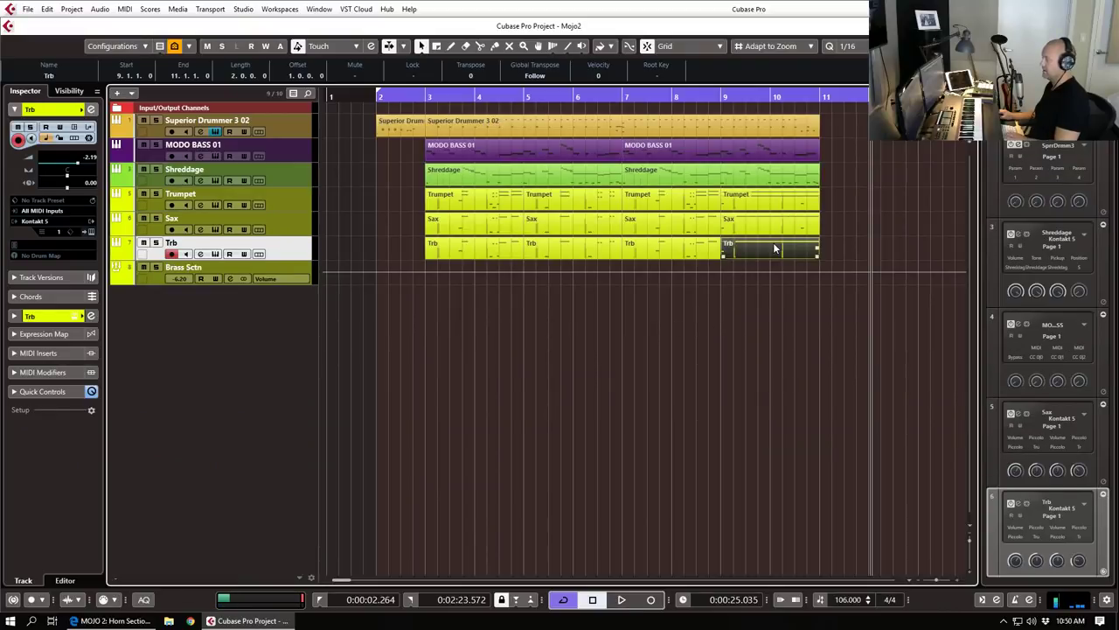
double_click(773, 249)
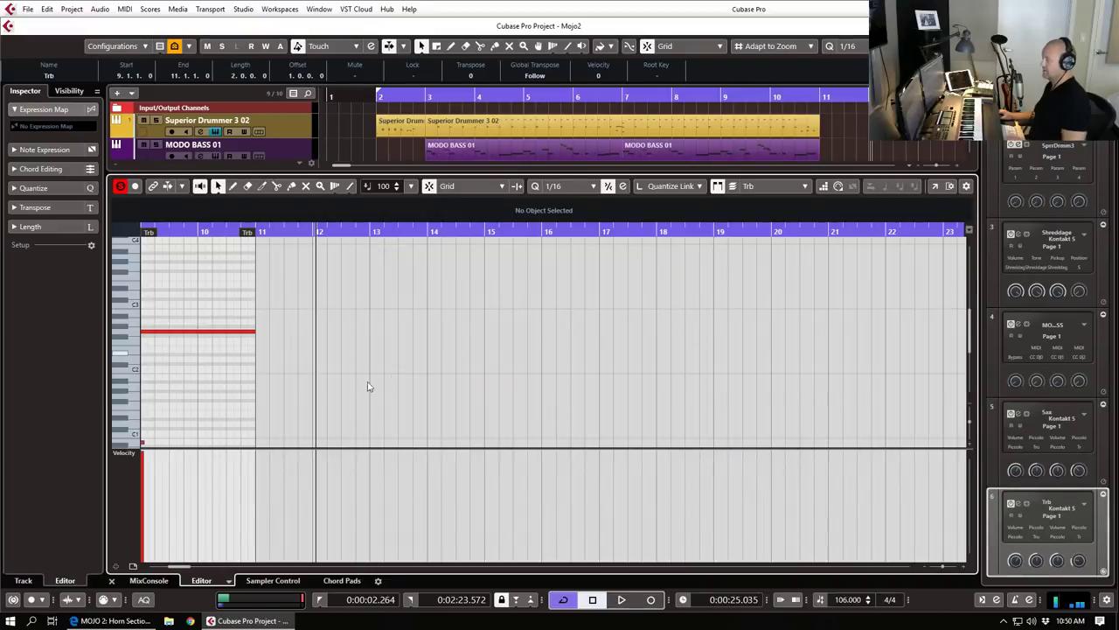
left_click(243, 332)
key("1")
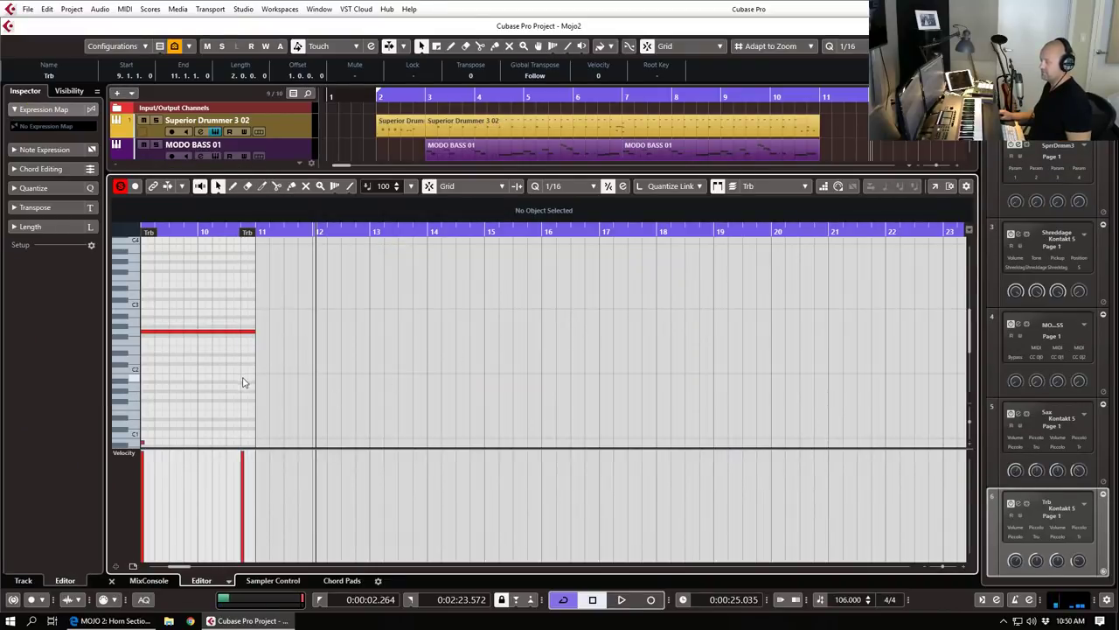
left_click(236, 434, "alt")
key("ctrl+e")
Step: Play the project from bar 8 through the end of the horn parts, stop playback and clear the selection
left_click(690, 94)
key("space")
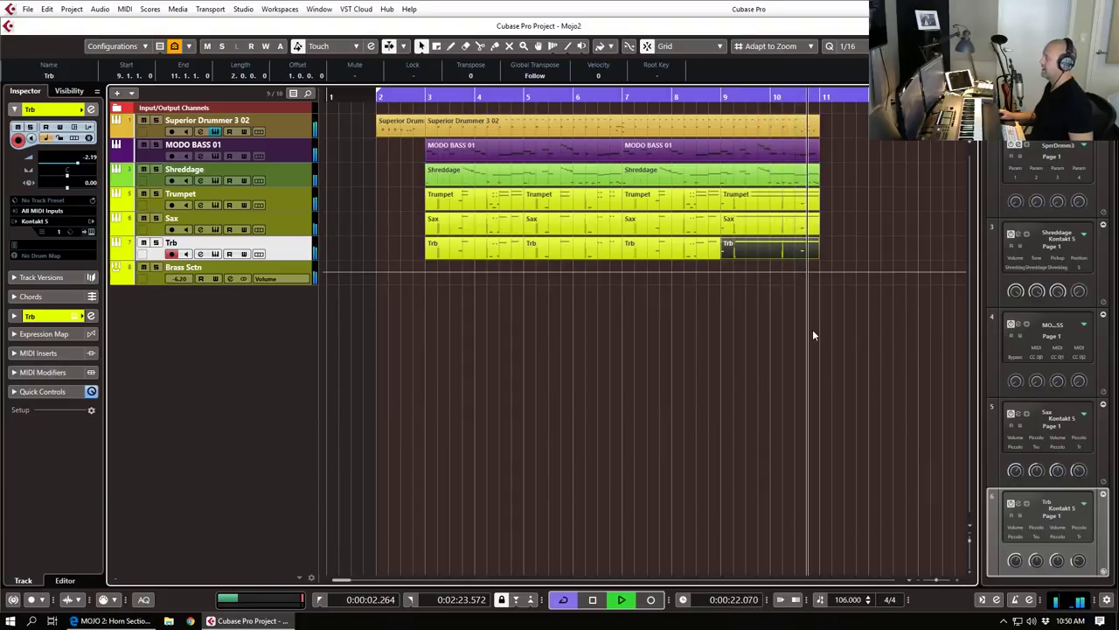
key("space")
left_click(841, 229)
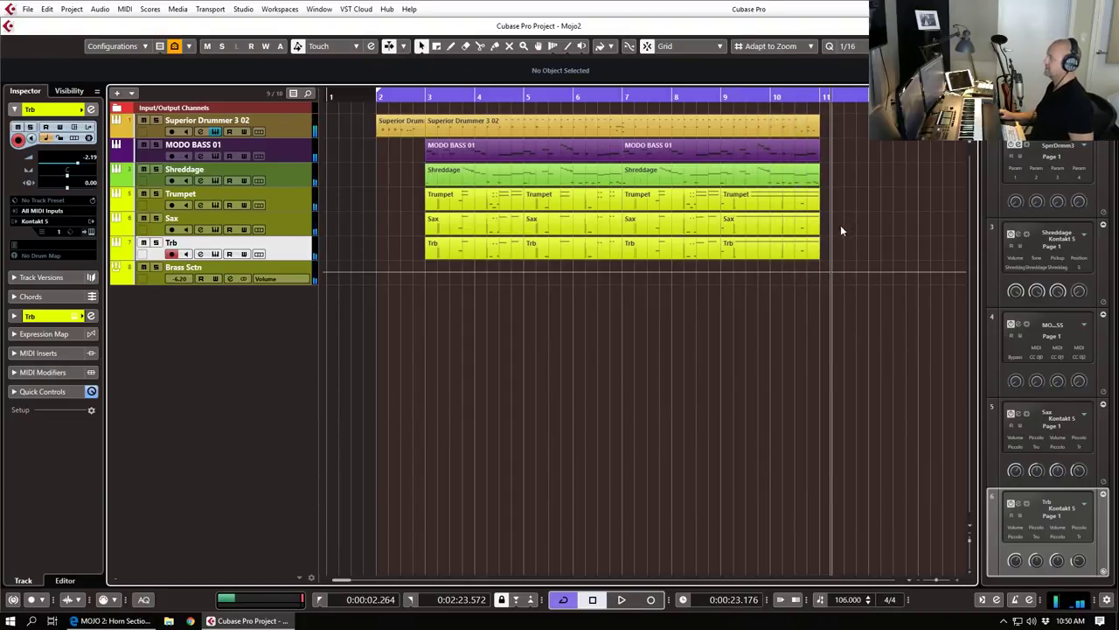
Step: Raise the Falls articulation's volume slightly in the Sax track's instrument and close it
key("g")
left_click(258, 230)
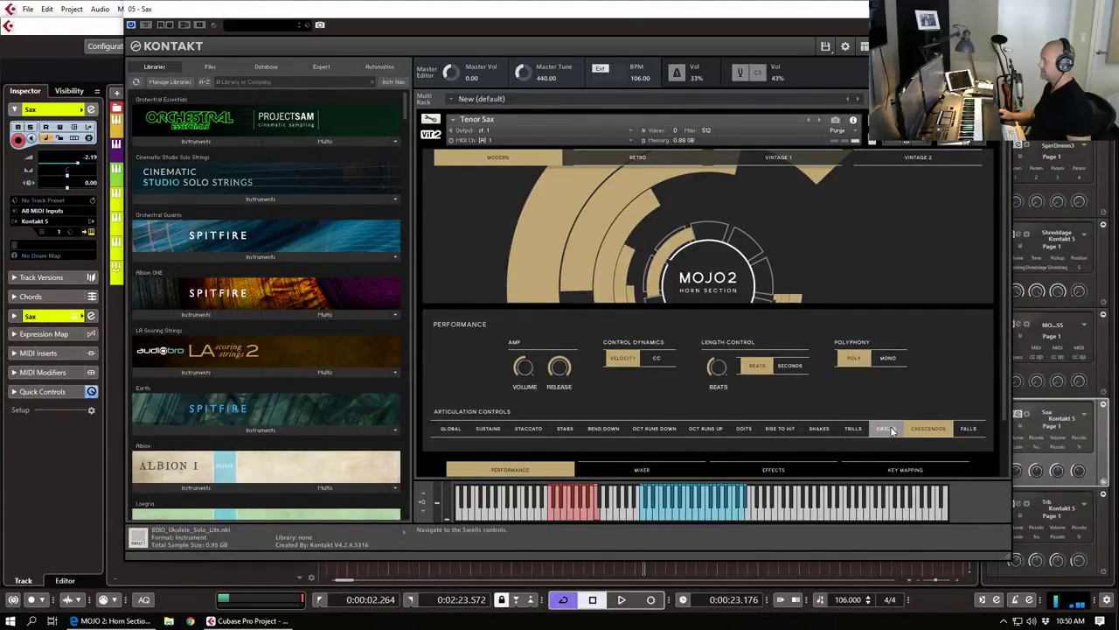
left_click(968, 428)
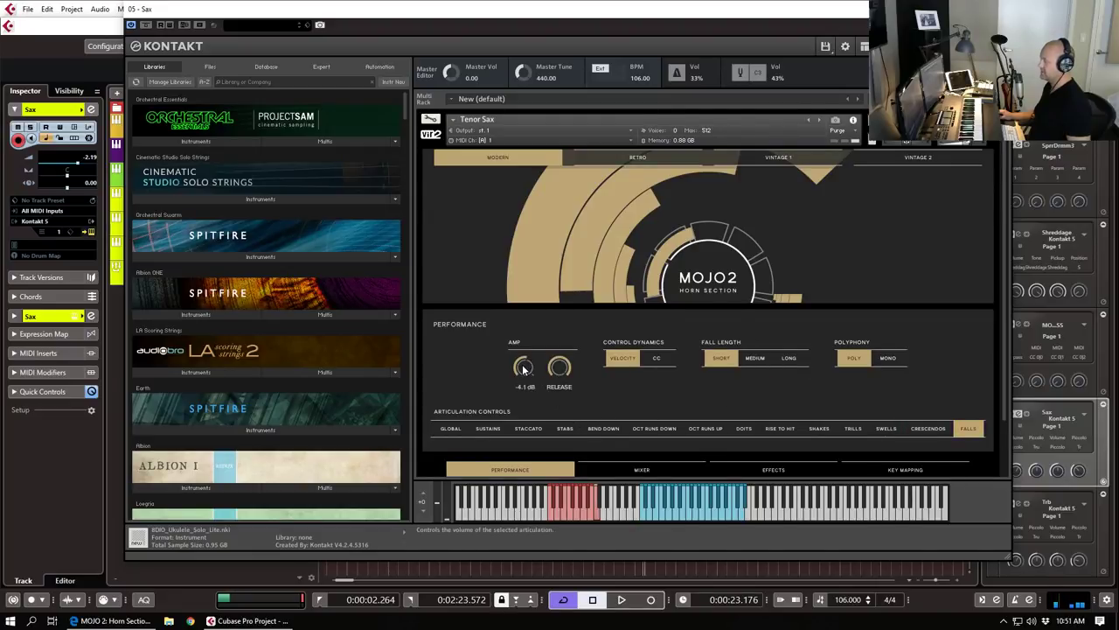
left_click_drag(522, 367, 523, 362)
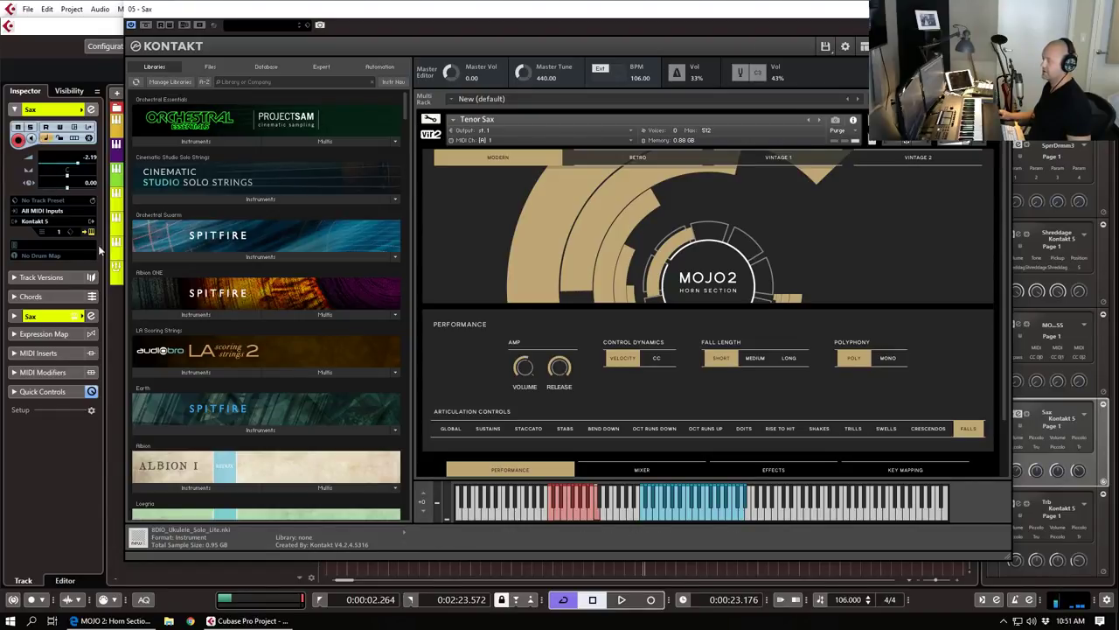
left_click(999, 8)
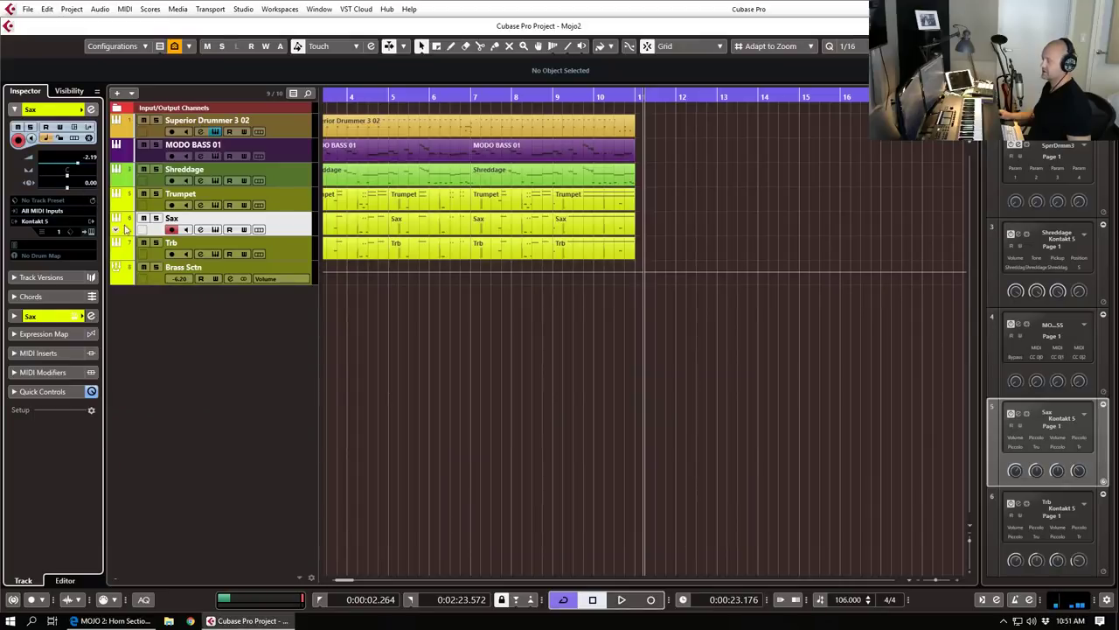
Step: Set the Falls articulation's volume to -3.3 dB in the Trumpet track's instrument and close it
left_click(172, 196)
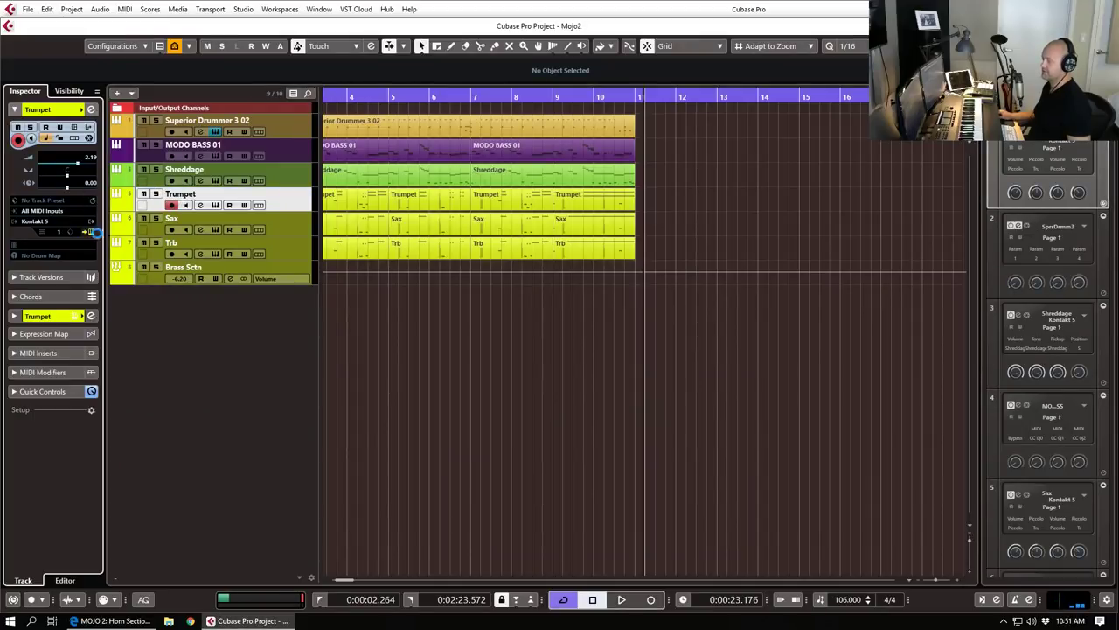
left_click(91, 232)
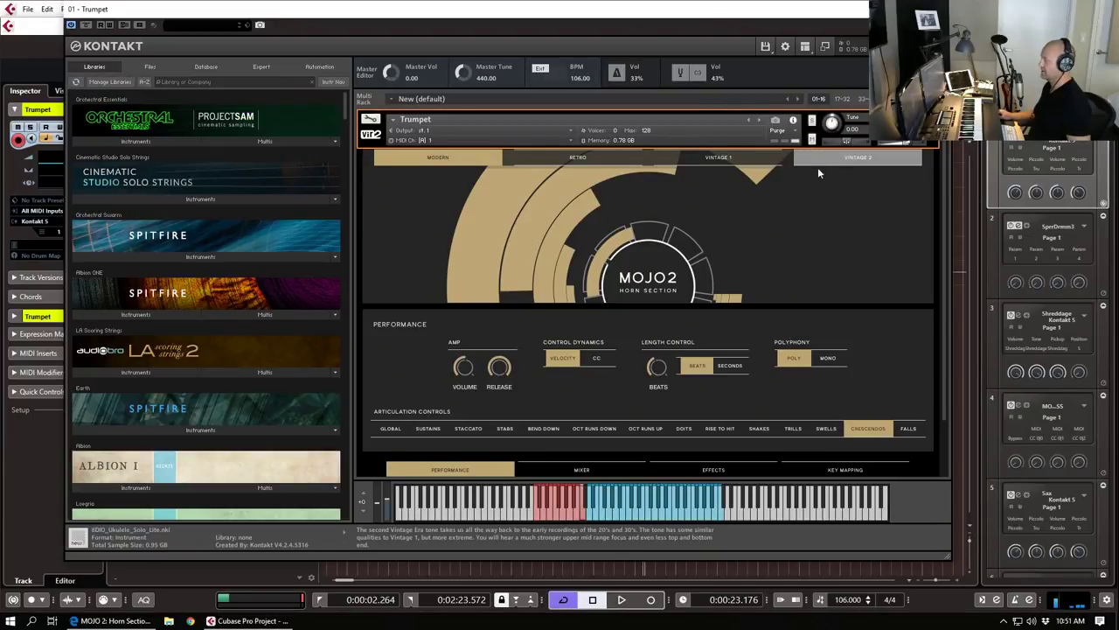
left_click(914, 430)
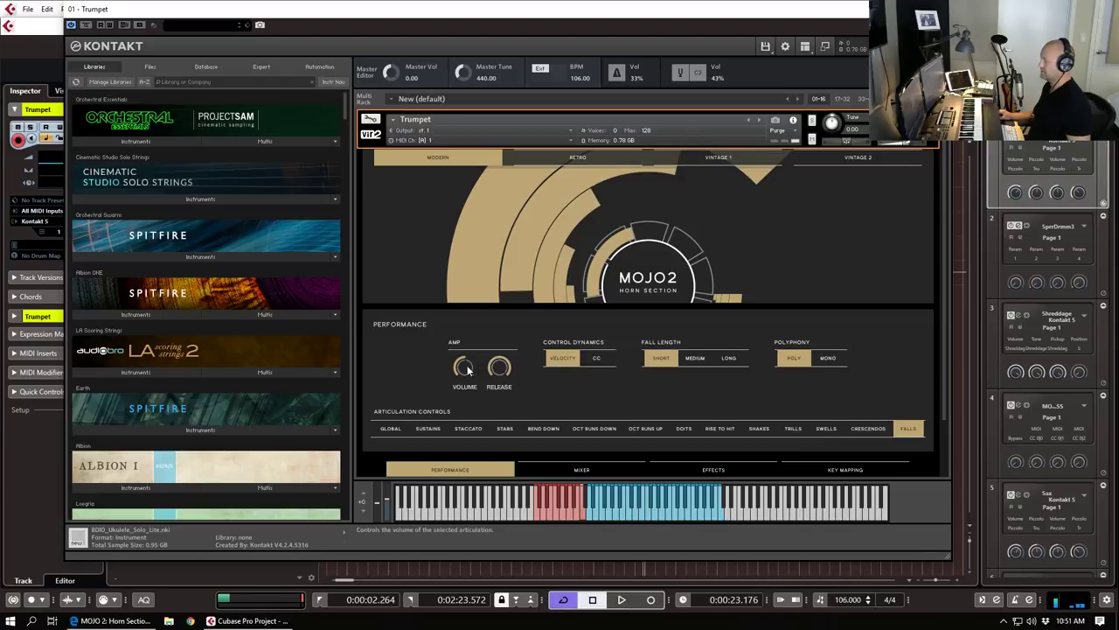
left_click_drag(471, 366, 471, 363)
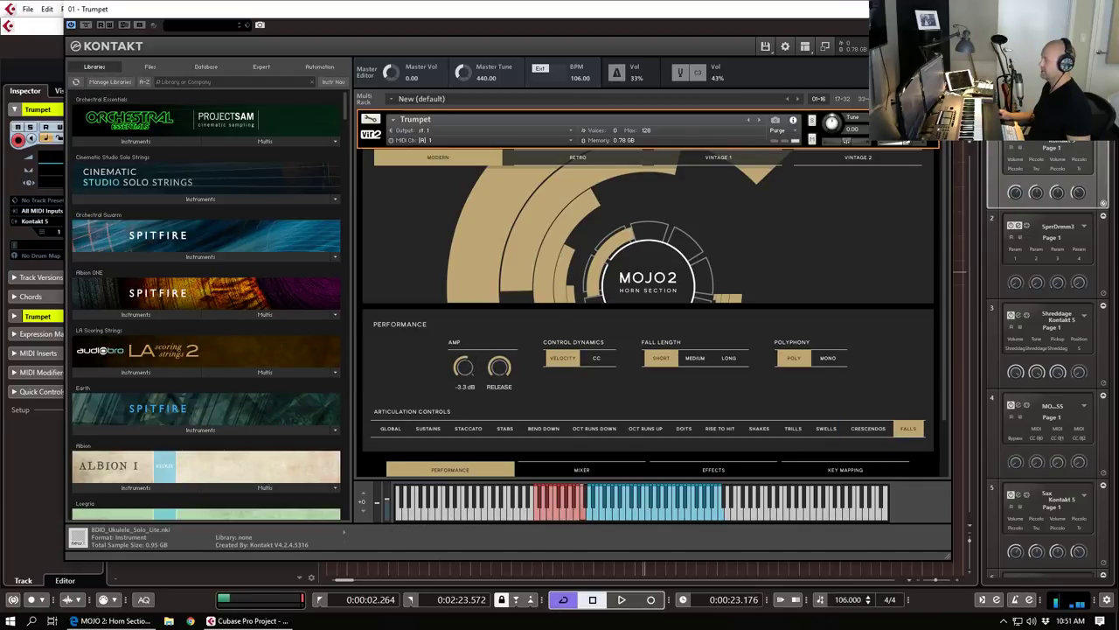
left_click(939, 9)
Step: Show the Falls articulation's controls in the Trb track's instrument and close it
left_click(192, 229)
left_click(188, 243)
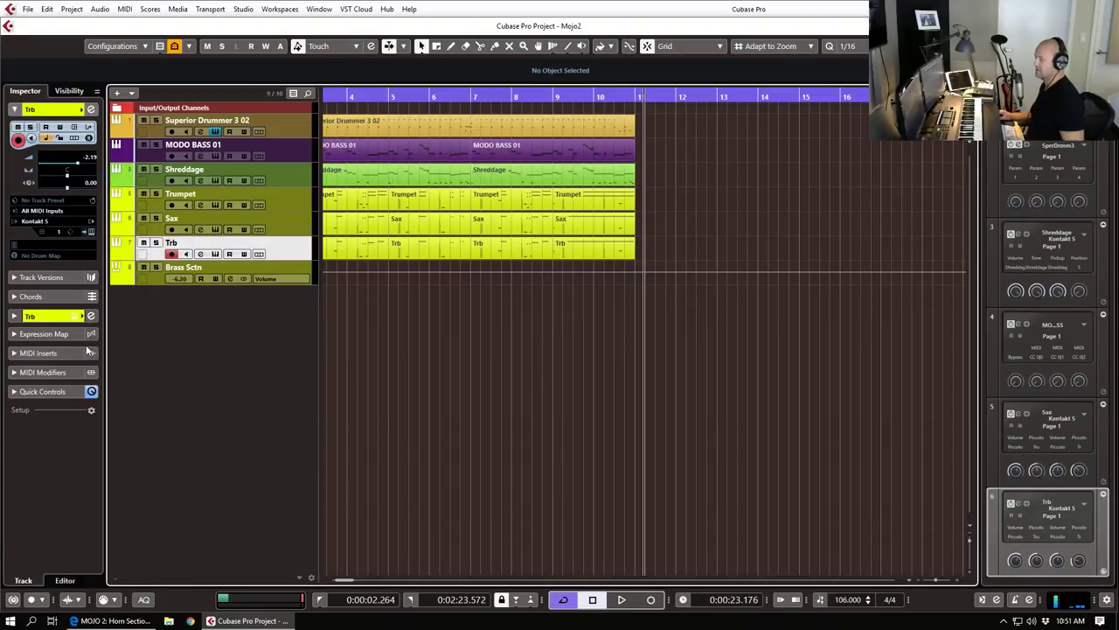
left_click(91, 232)
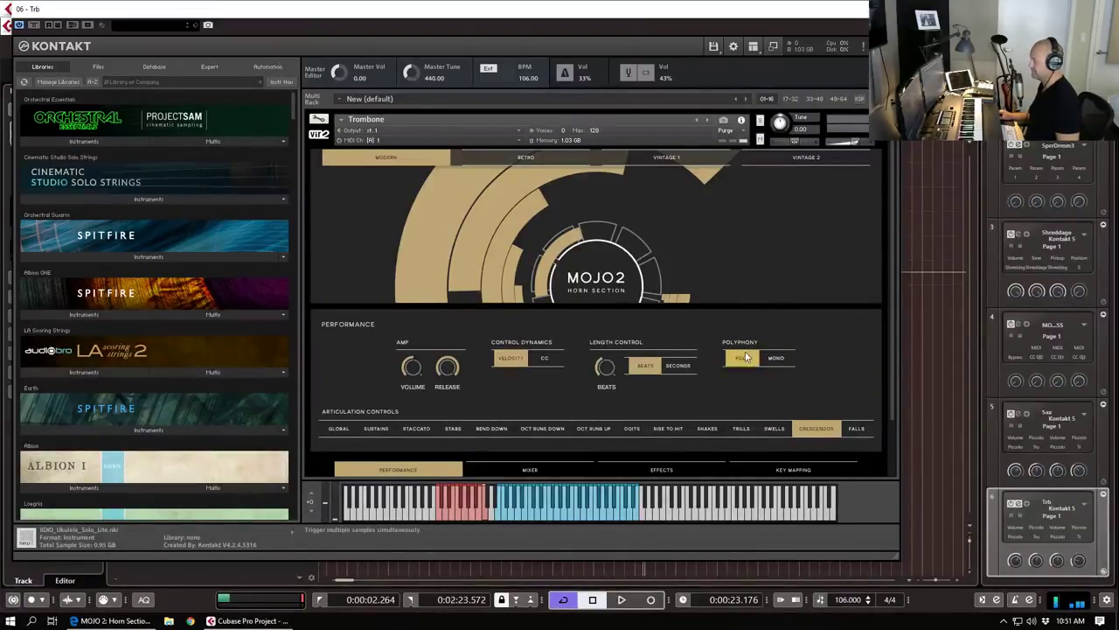
left_click(852, 429)
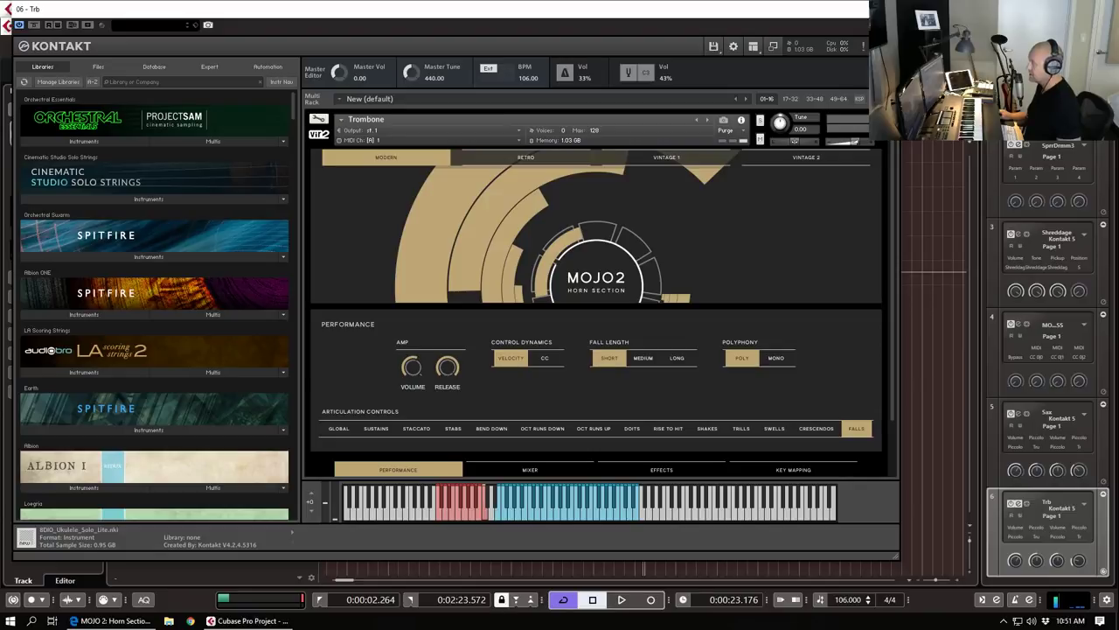
left_click(887, 8)
Step: Play the whole arrangement from bar 2 to the end of the horn parts and stop playback
key("KP_1")
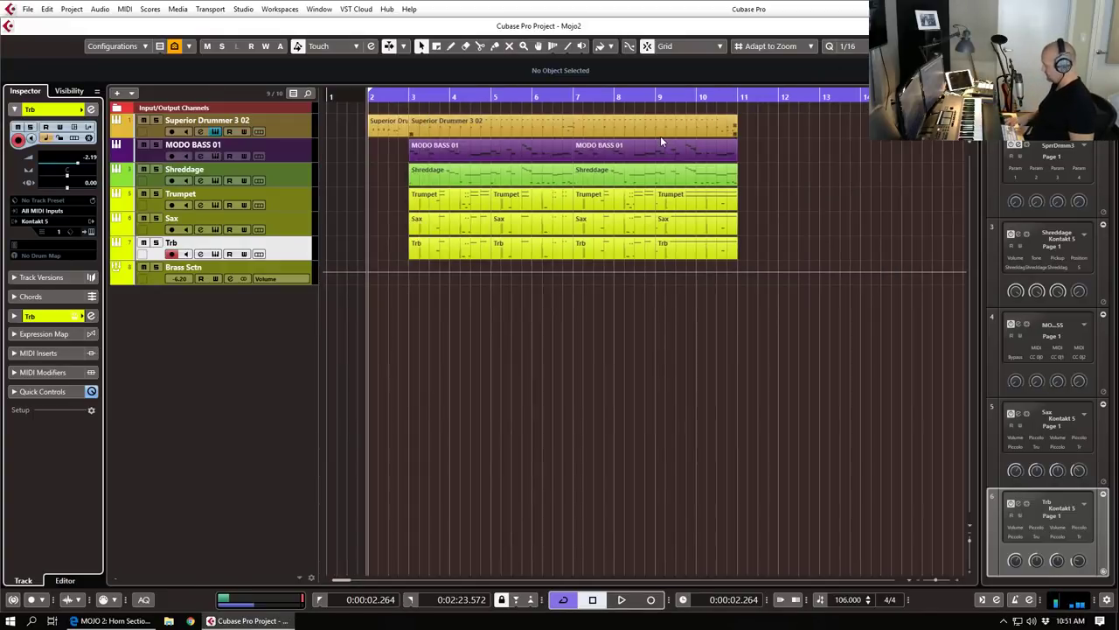
key("space")
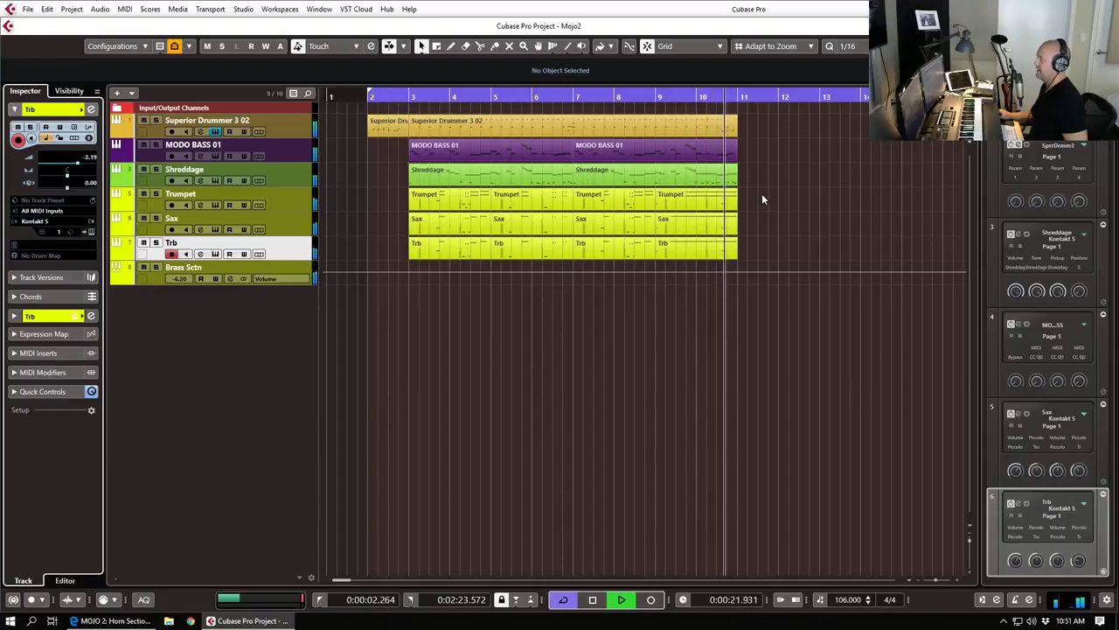
key("space")
left_click(786, 191)
Step: Draw an empty eight-bar part on the Shreddage track from bar 11 to bar 19
key("g")
key("g")
key("g")
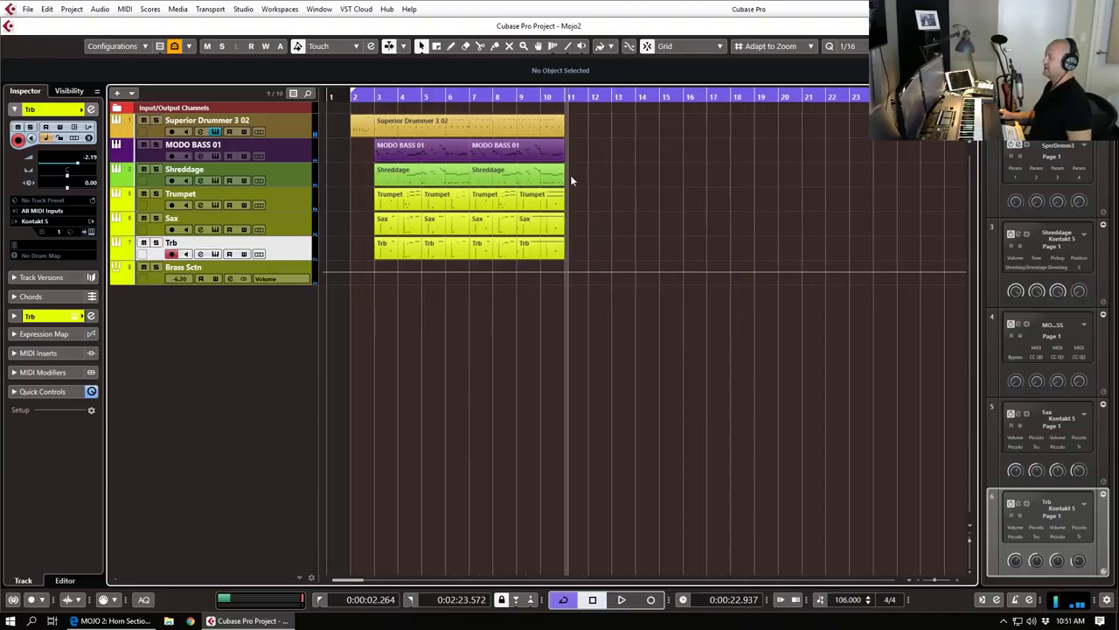
left_click(280, 171)
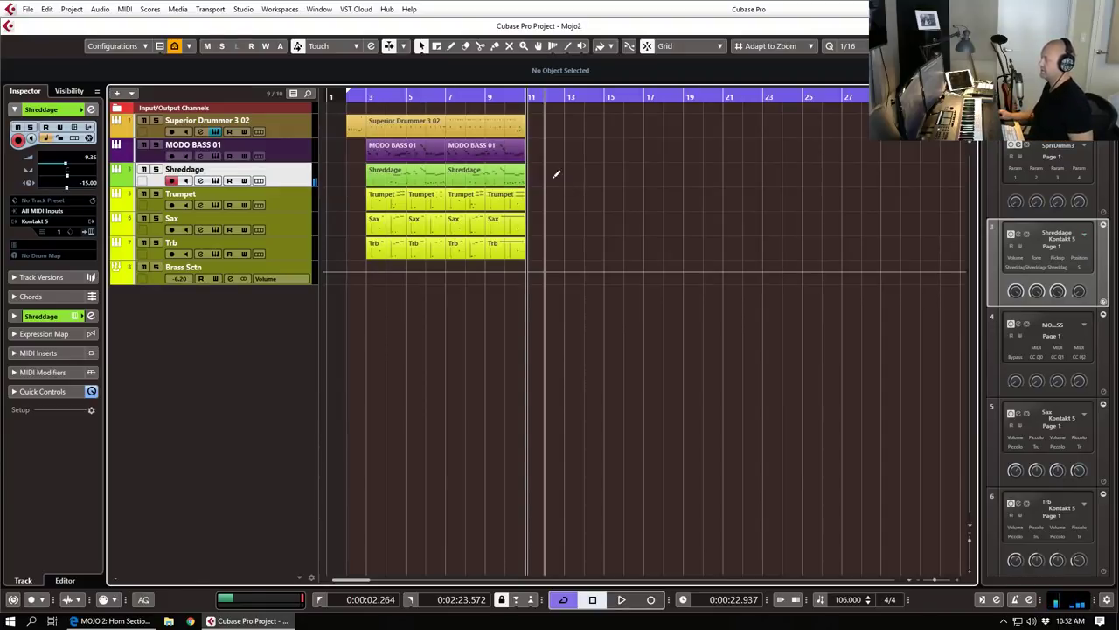
left_click_drag(529, 172, 682, 168)
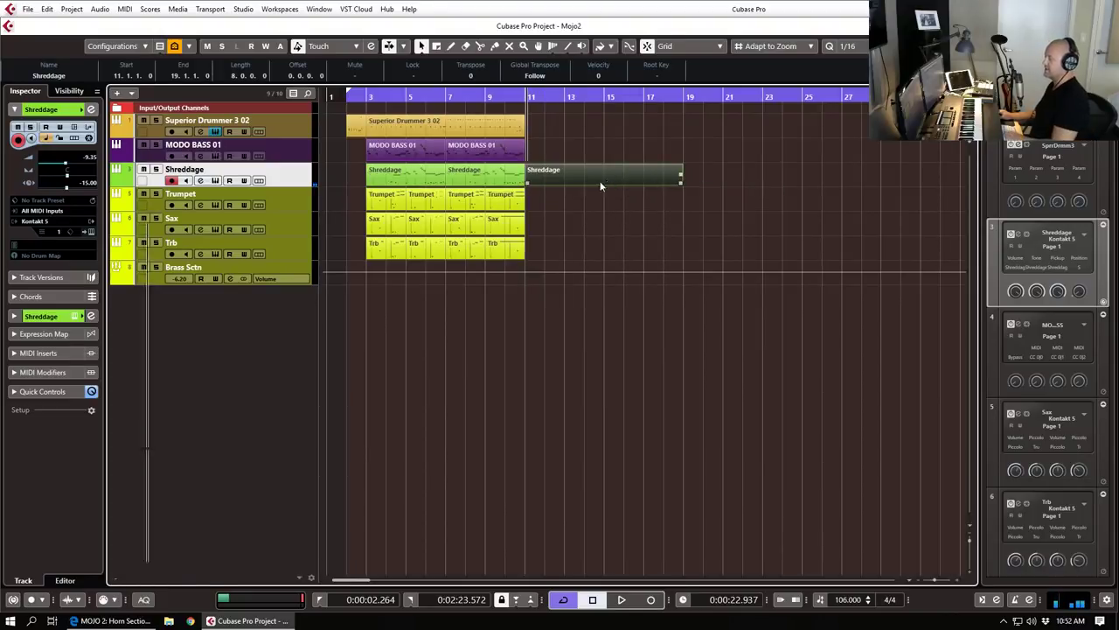
Step: Open the new Shreddage part for editing and draw a two-beat A#1 note at the start of bar 11
double_click(606, 180)
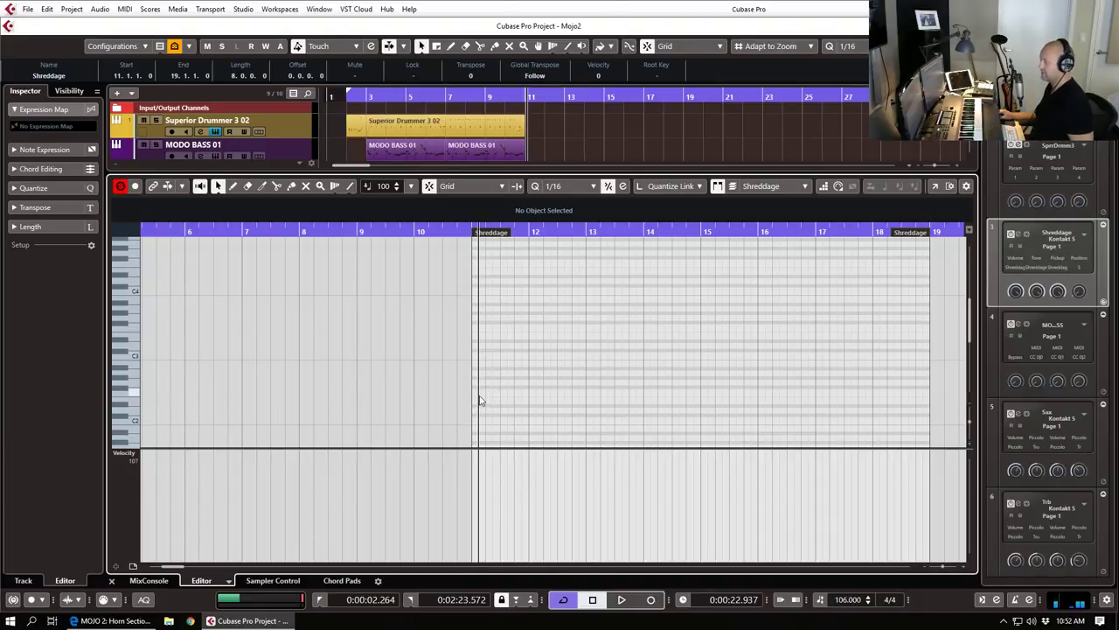
scroll(539, 300, "down", 2)
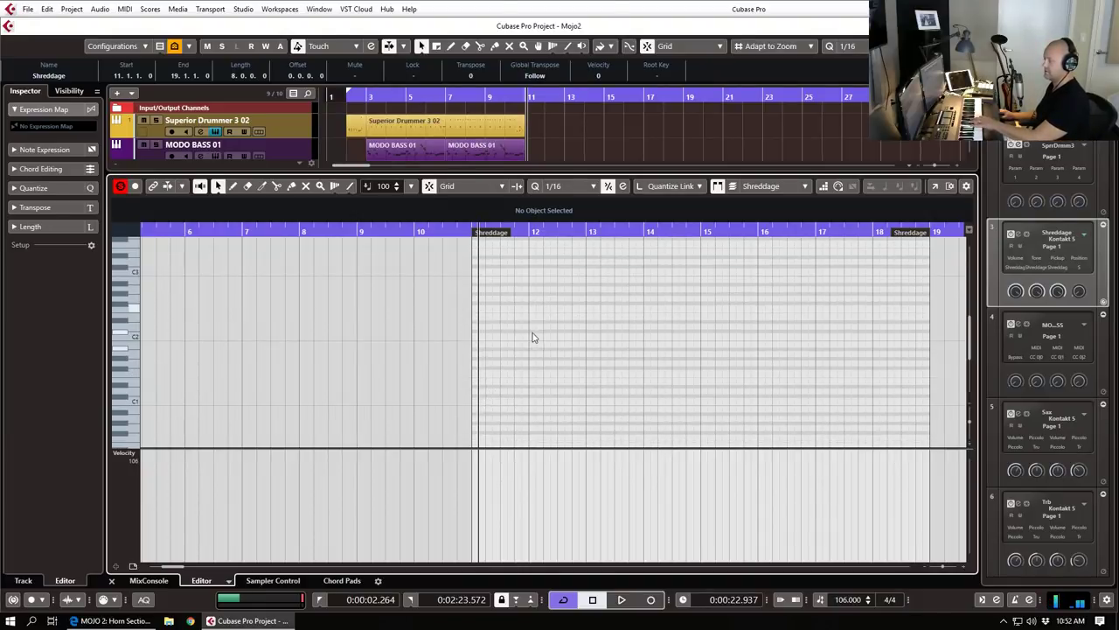
scroll(536, 339, "up", 2)
scroll(792, 332, "down", 4)
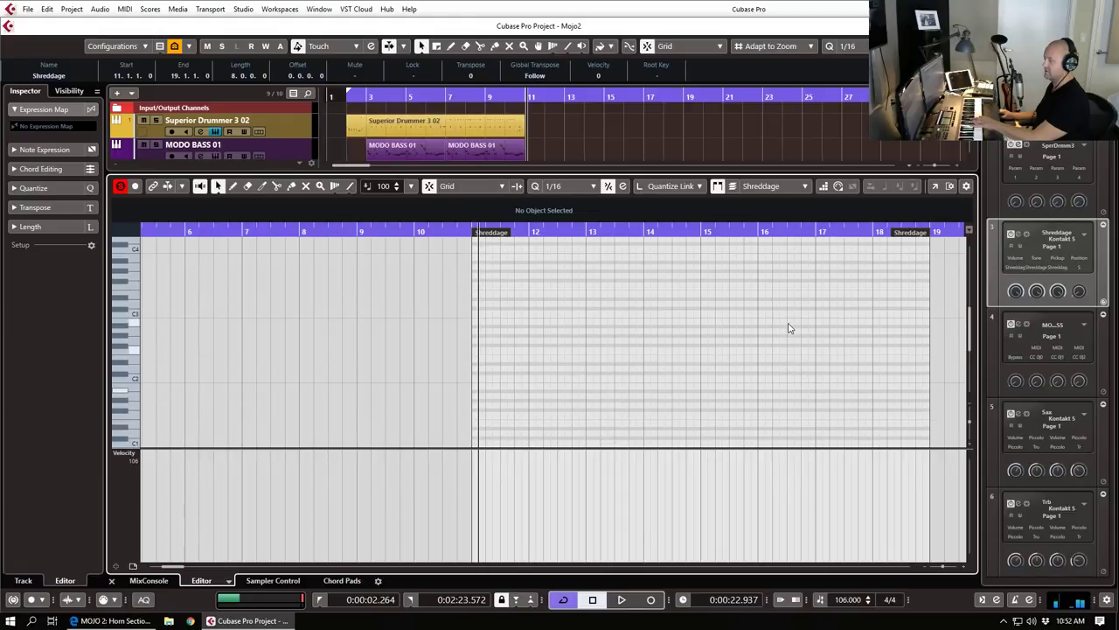
left_click_drag(475, 391, 501, 391)
key("h")
key("h")
key("h")
key("h")
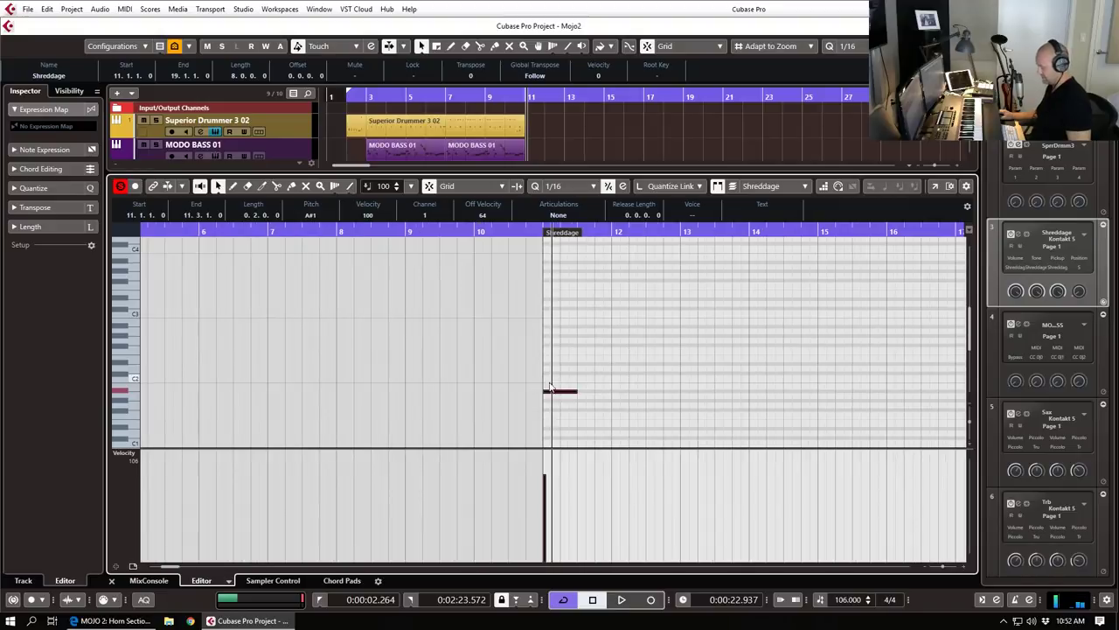
Step: Raise the A#1 note's velocity to about 116, copy the note up to F2, and play the pair from bar 11
left_click(544, 459)
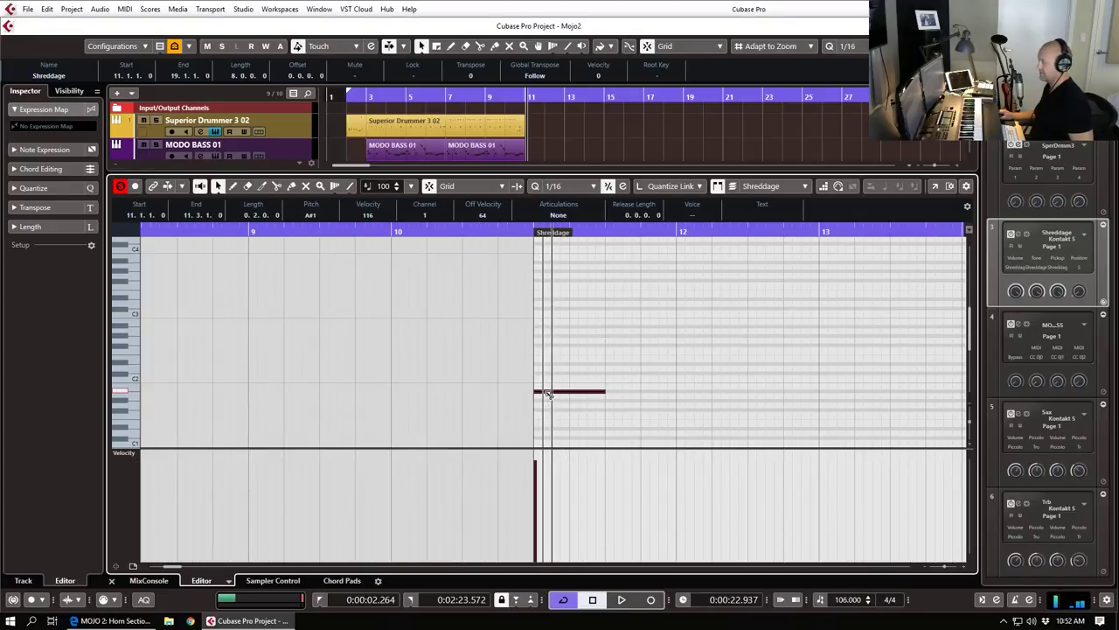
left_click_drag(559, 391, 562, 350)
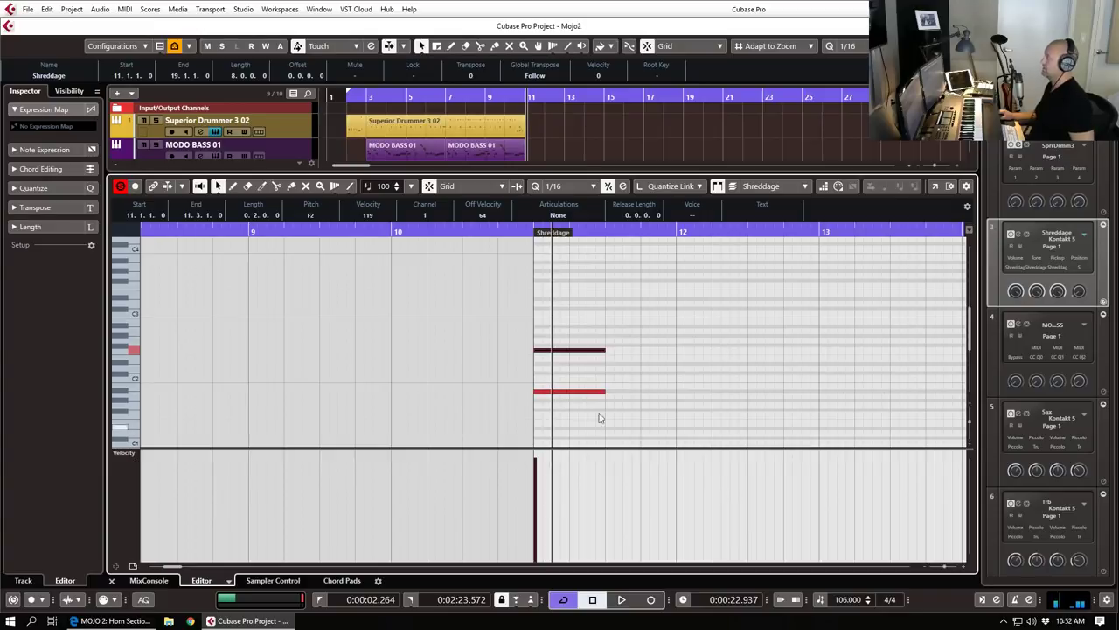
left_click(682, 362)
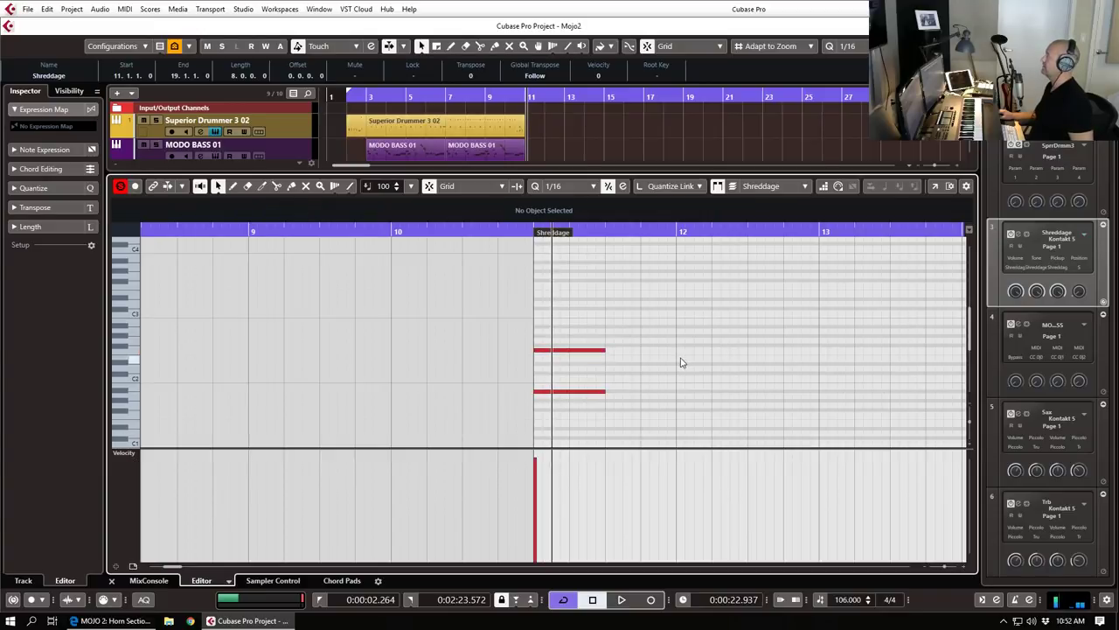
left_click(528, 234)
key("space")
key("space")
Step: Split both the A#1 and F2 notes in bar 11 into four eighth notes each
key("3")
left_click_drag(552, 318, 565, 399)
left_click(554, 392)
left_click(571, 392)
left_click(586, 395)
key("1")
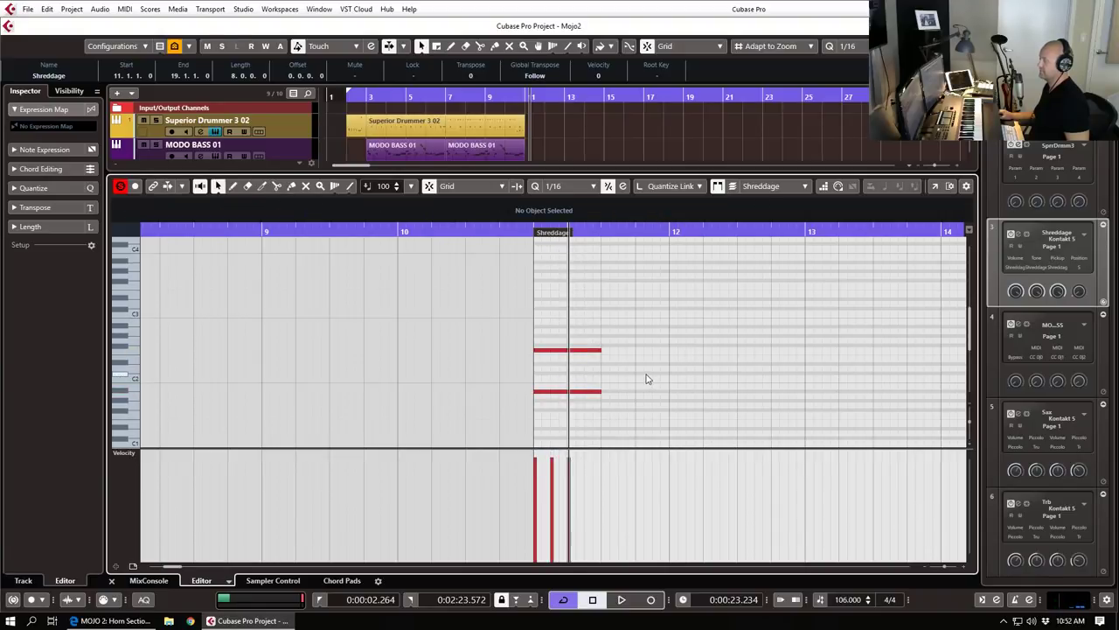
left_click_drag(585, 320, 597, 430)
key("3")
left_click(587, 392)
key("1")
Step: Lower the velocities of the second to fourth eighth-note chords, ending at about 110, and play them back
left_click_drag(551, 469, 584, 465)
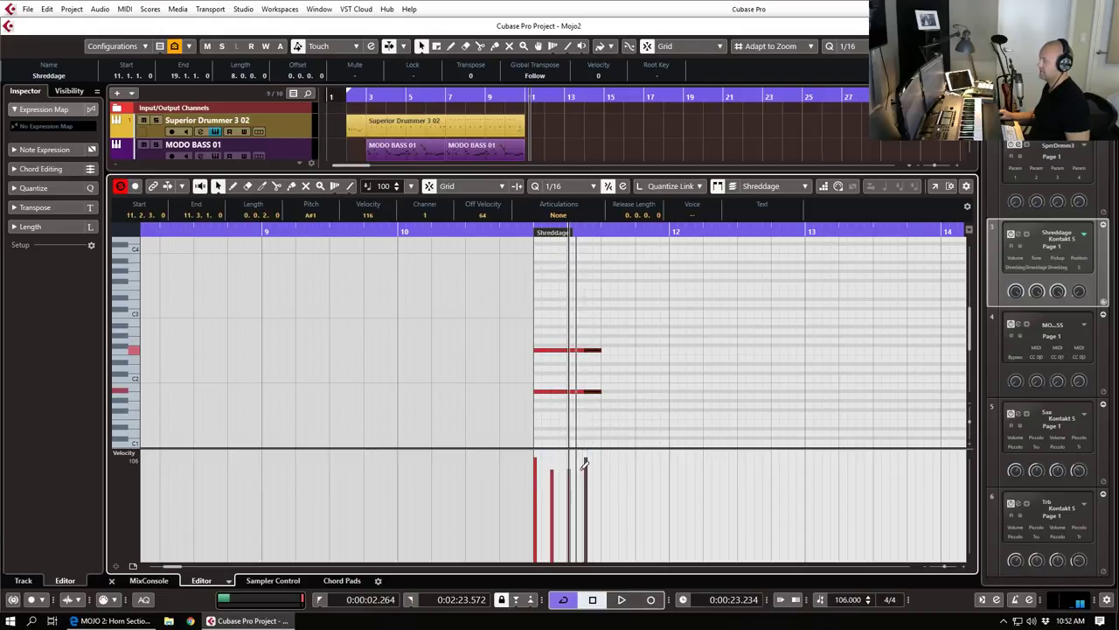
key("space")
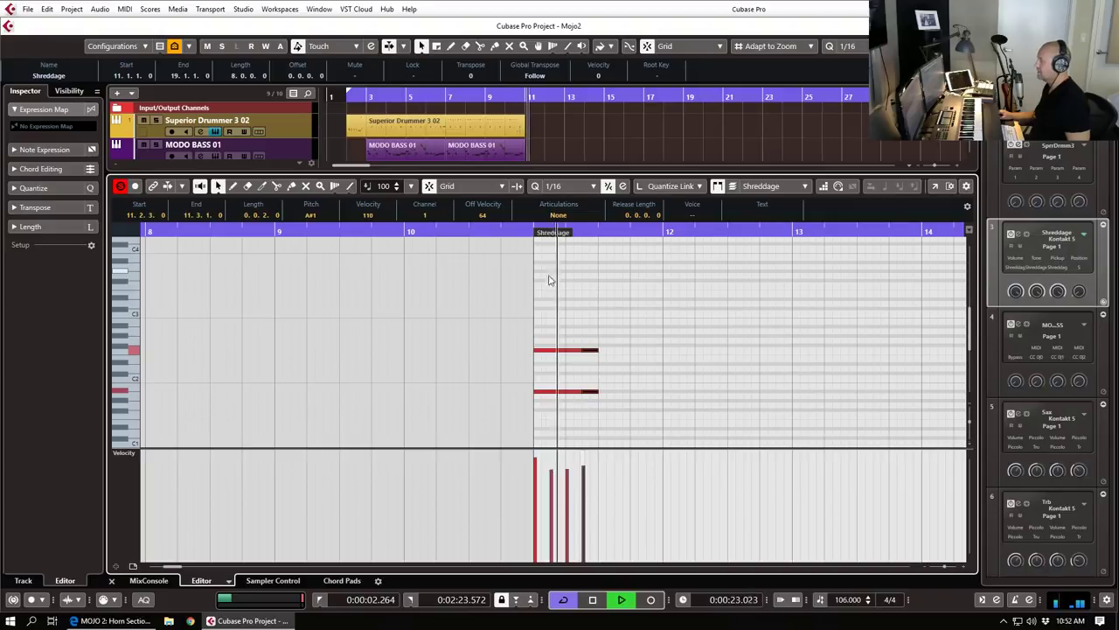
key("space")
Step: Duplicate the four eighth-note chords into the second half of bar 11 and raise the last three to C2/G2, C#2/G#2 and D2/A2
key("h")
left_click_drag(616, 321, 403, 419)
key("ctrl+d")
left_click_drag(588, 344, 635, 383)
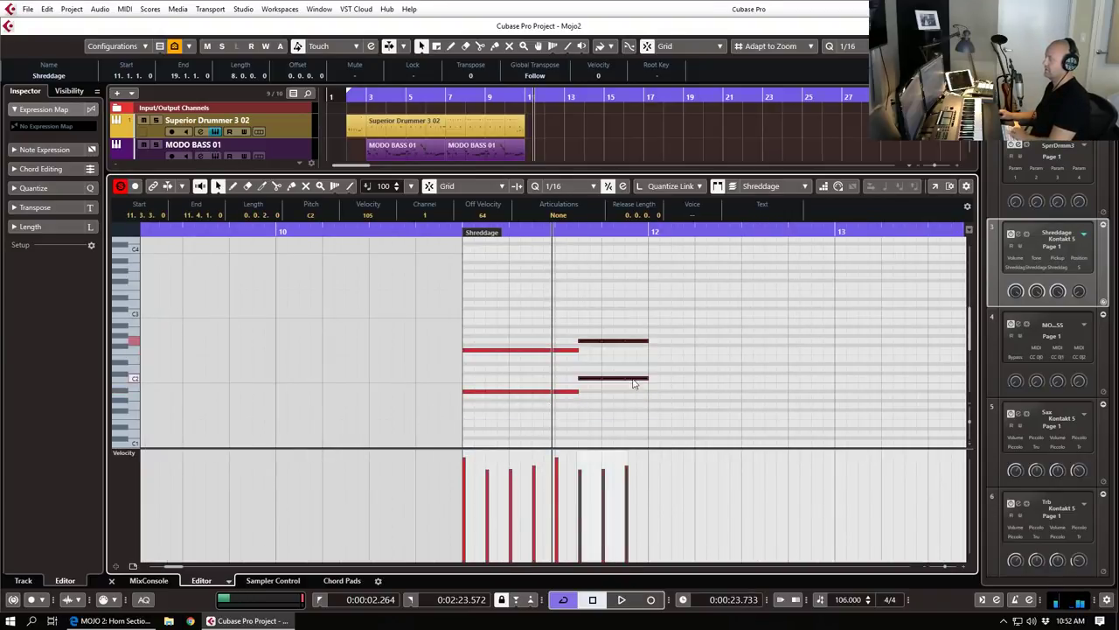
left_click_drag(615, 335, 663, 400)
key("Up")
left_click_drag(631, 322, 657, 394)
key("Up")
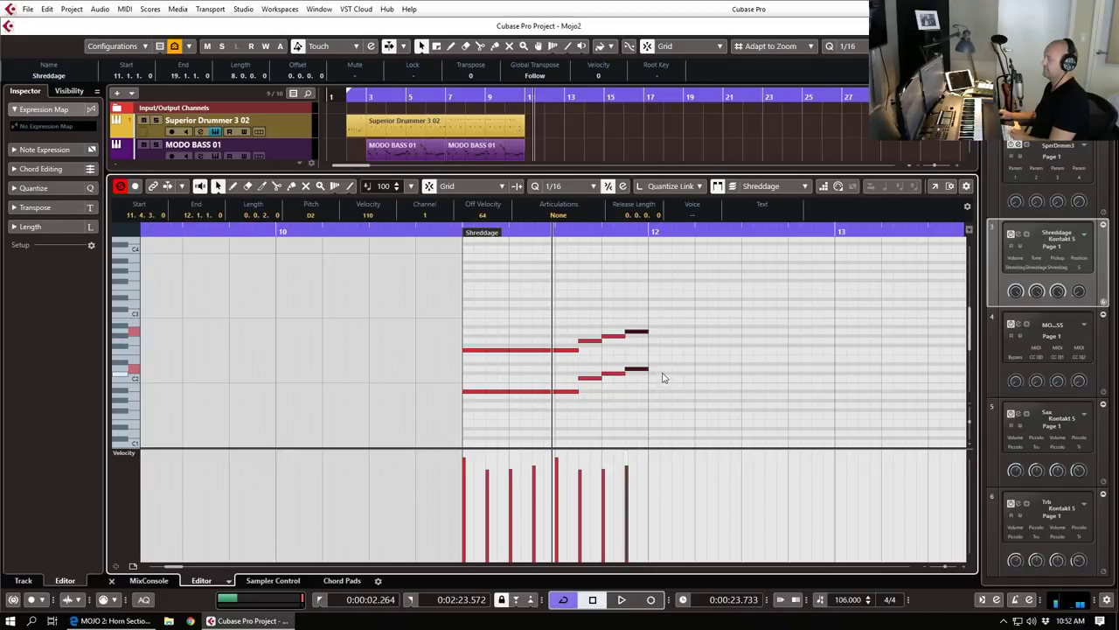
Step: Play the riff from bar 11 and lengthen its final D2/A2 chord to a quarter note
left_click(458, 232)
key("space")
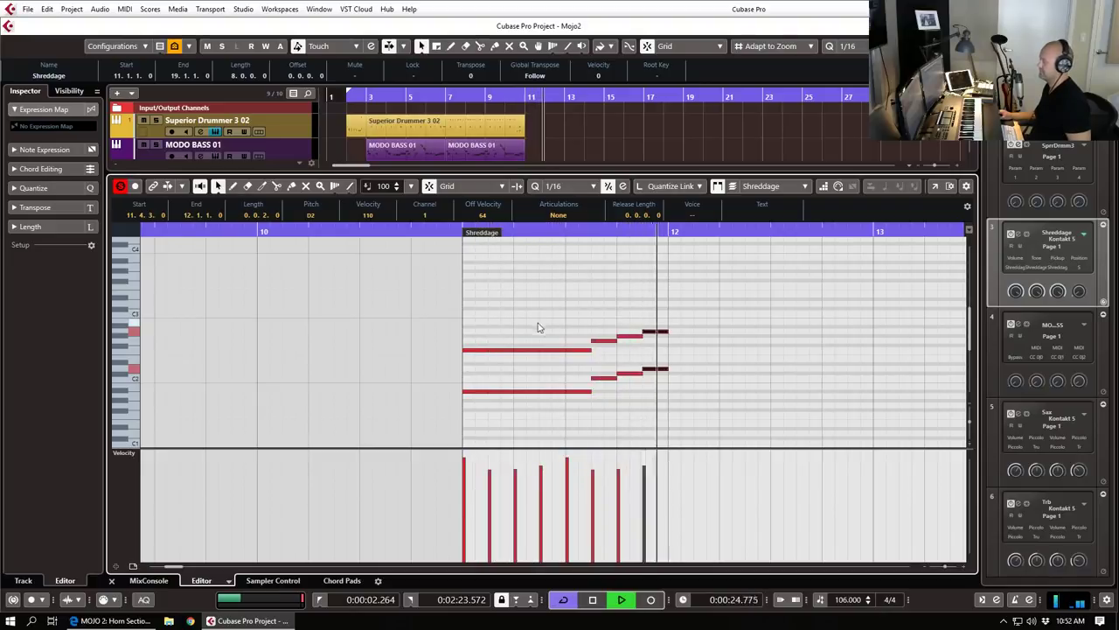
key("space")
left_click_drag(669, 371, 695, 370)
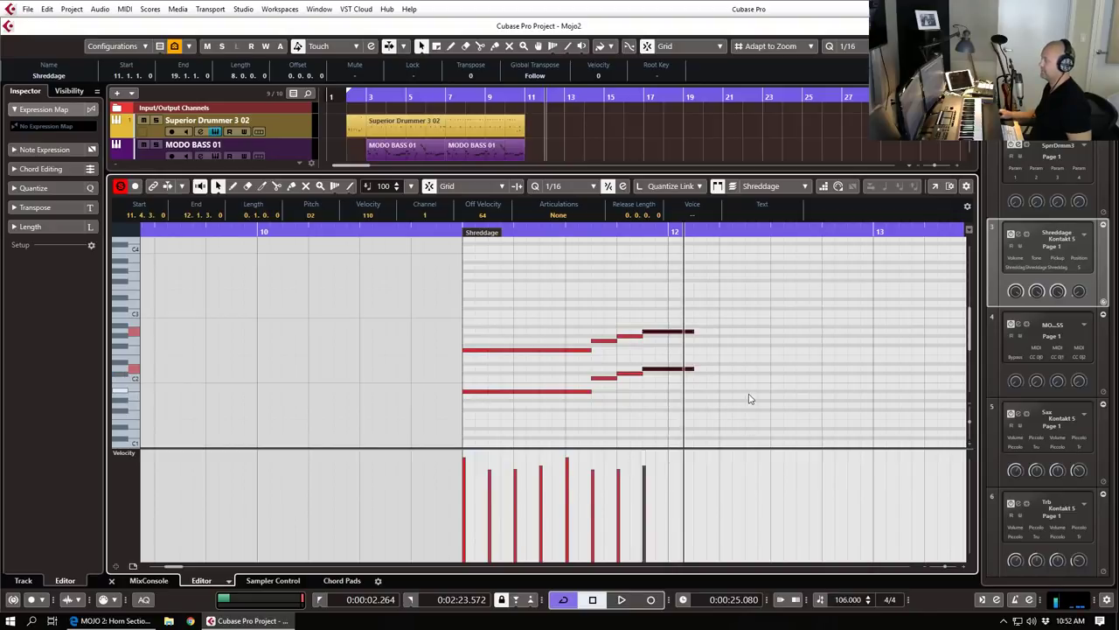
Step: Look up the articulation keyswitches in the Shreddage track's instrument and close it
scroll(703, 427, "down", 2)
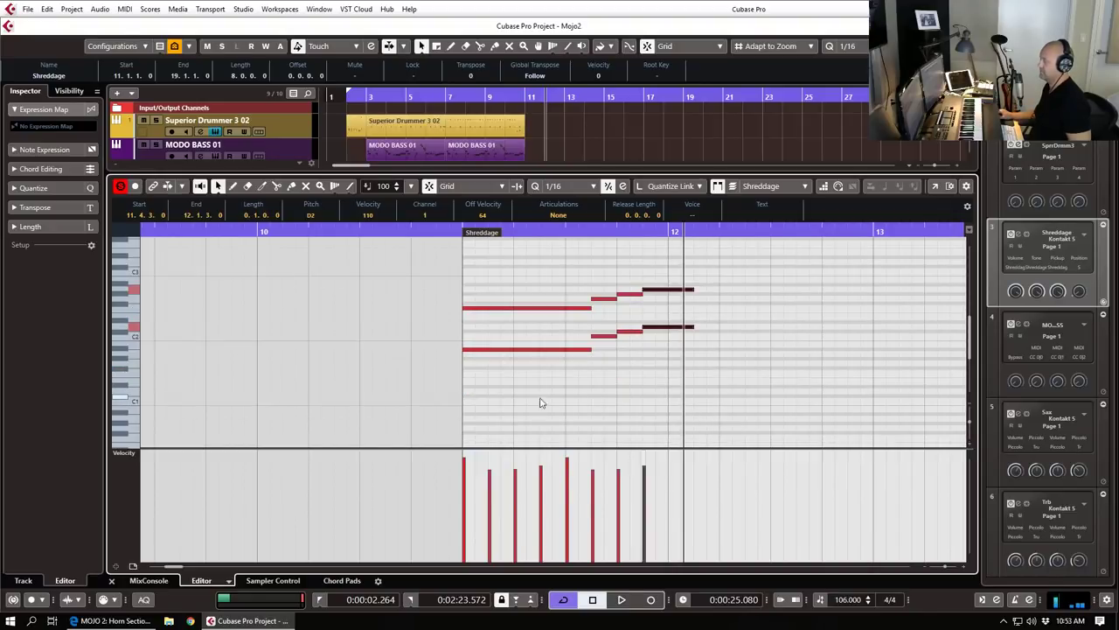
scroll(473, 401, "down", 2)
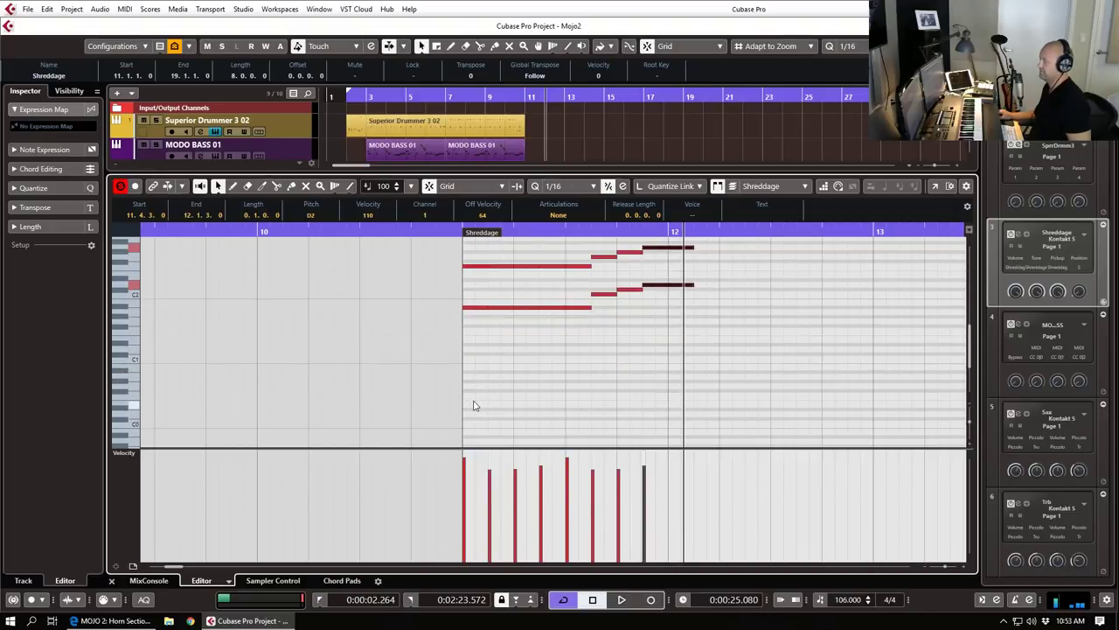
key("Return")
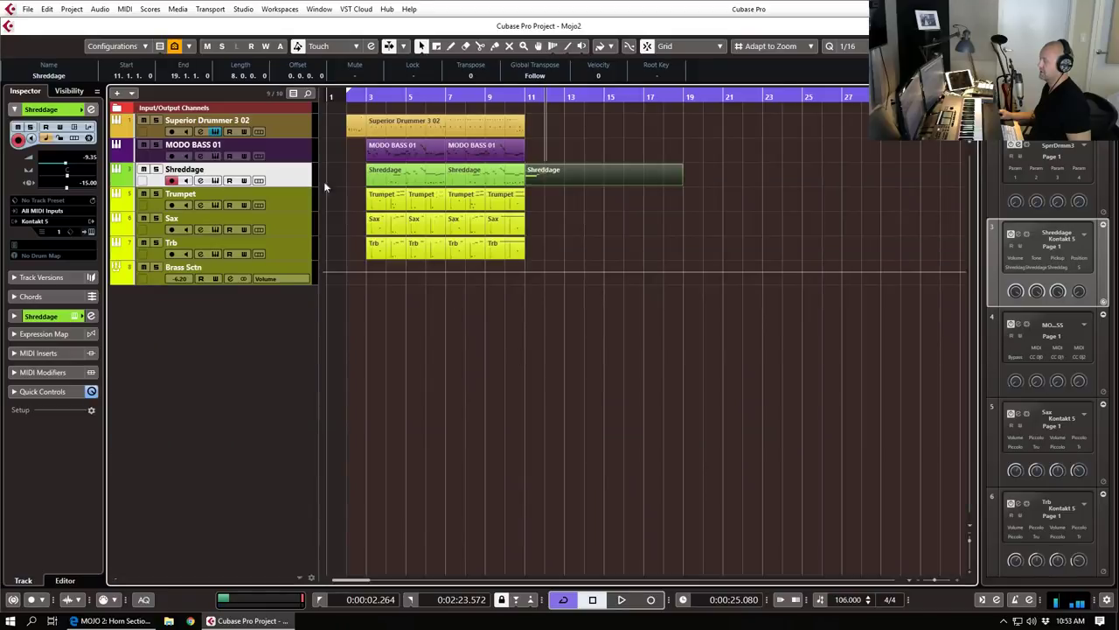
left_click(91, 233)
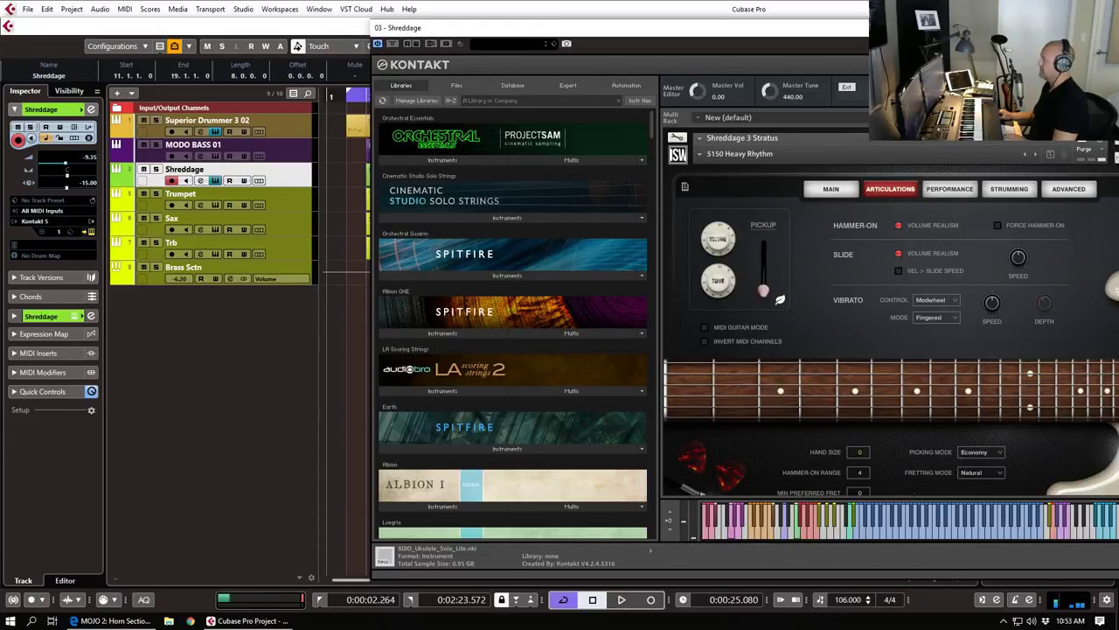
left_click(1109, 27)
Step: Reopen the Shreddage part, draw a sixteenth-note C0 keyswitch at the start of bar 11, and play the riff
double_click(543, 177)
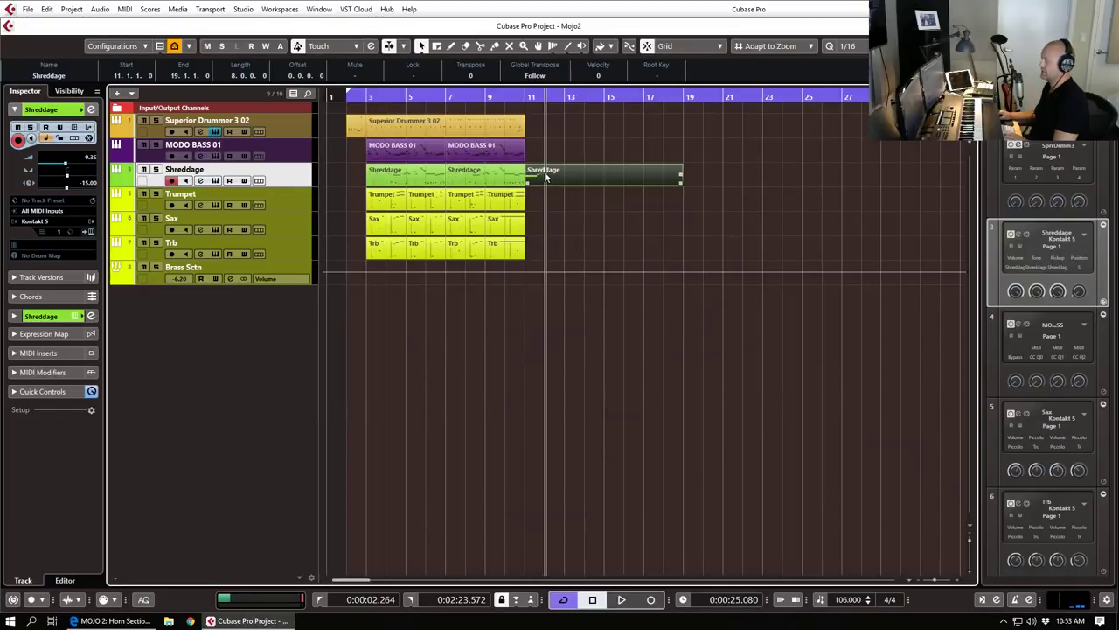
scroll(233, 406, "down", 3)
left_click(147, 381, "alt")
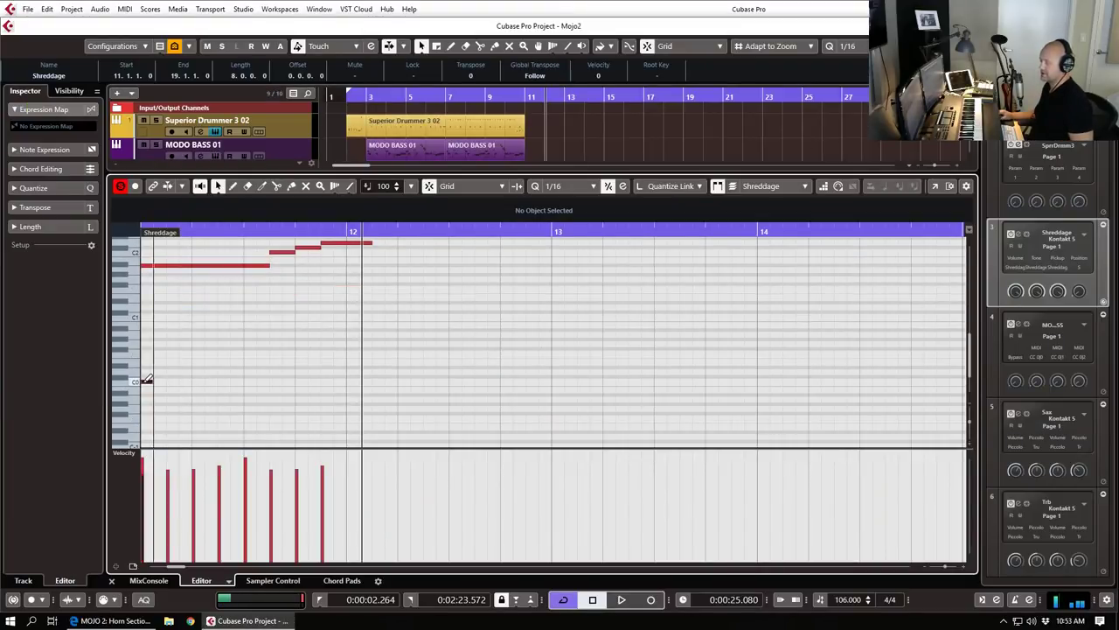
scroll(304, 341, "left", 2)
left_click(236, 235)
key("space")
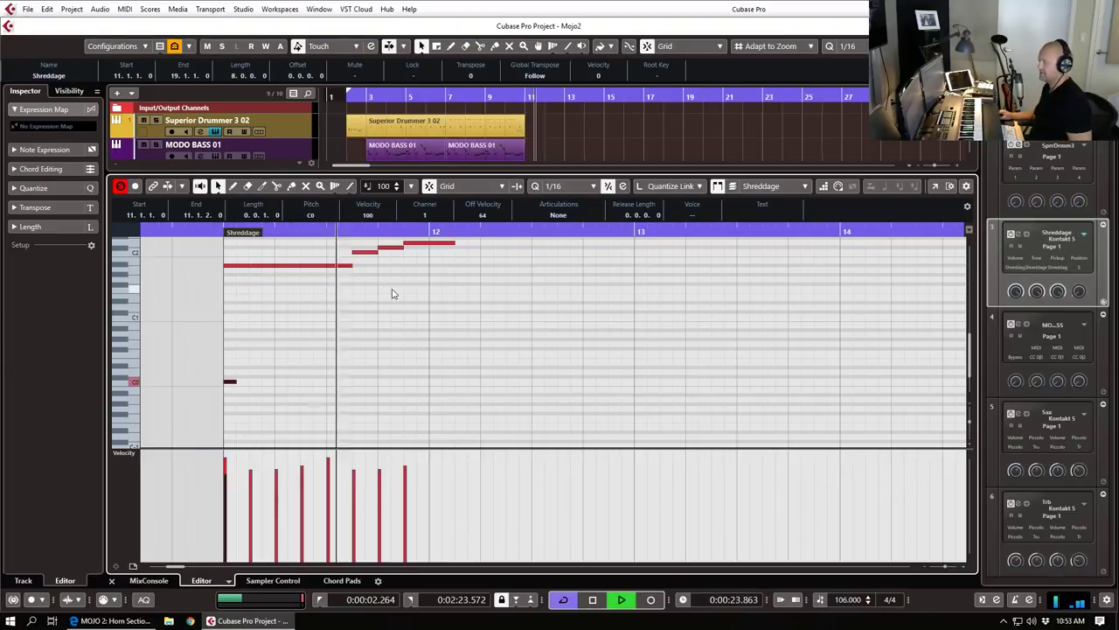
key("space")
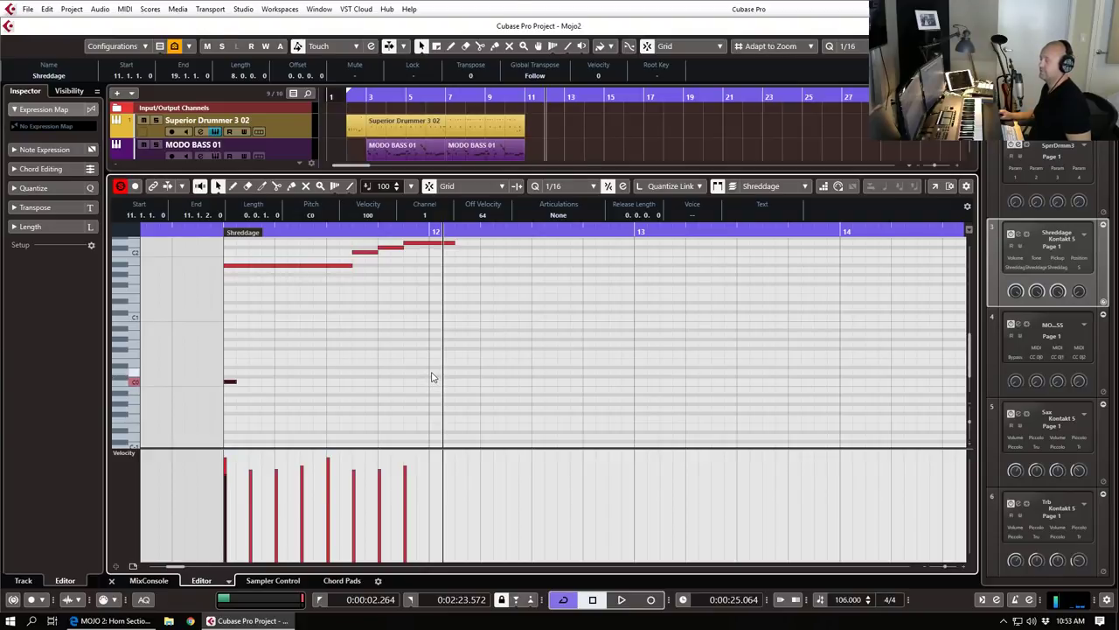
Step: Draw a C#0 keyswitch at 12.1.2 and two sixteenth D2 notes at 12.1.3 and 12.1.4 with a velocity of about 48
left_click(446, 375)
scroll(477, 328, "up", 2)
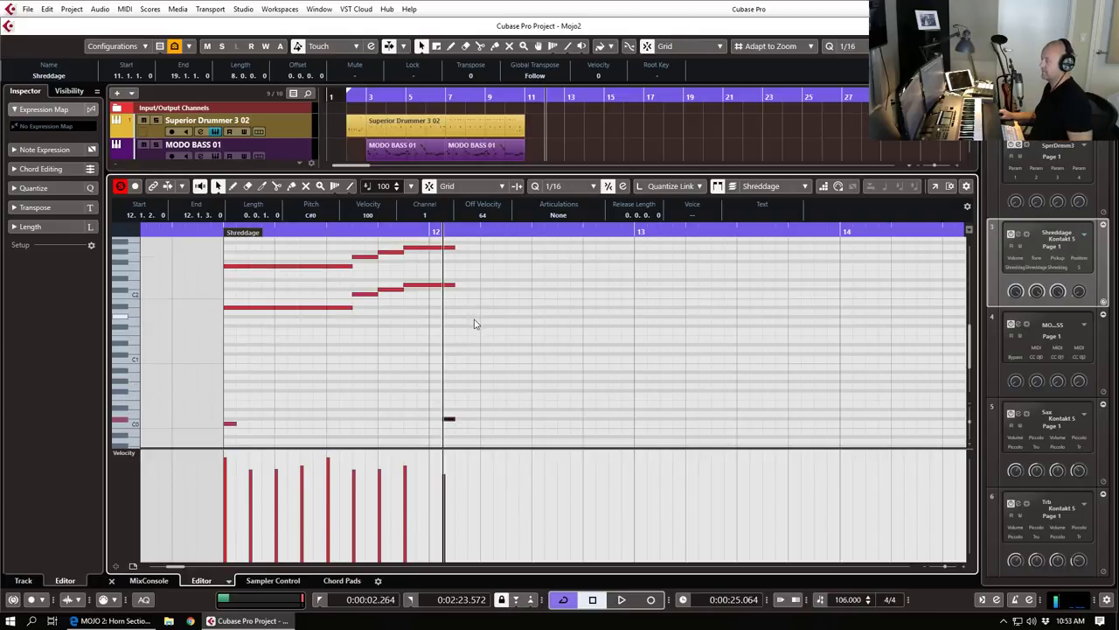
left_click(460, 284)
left_click_drag(456, 522, 465, 519)
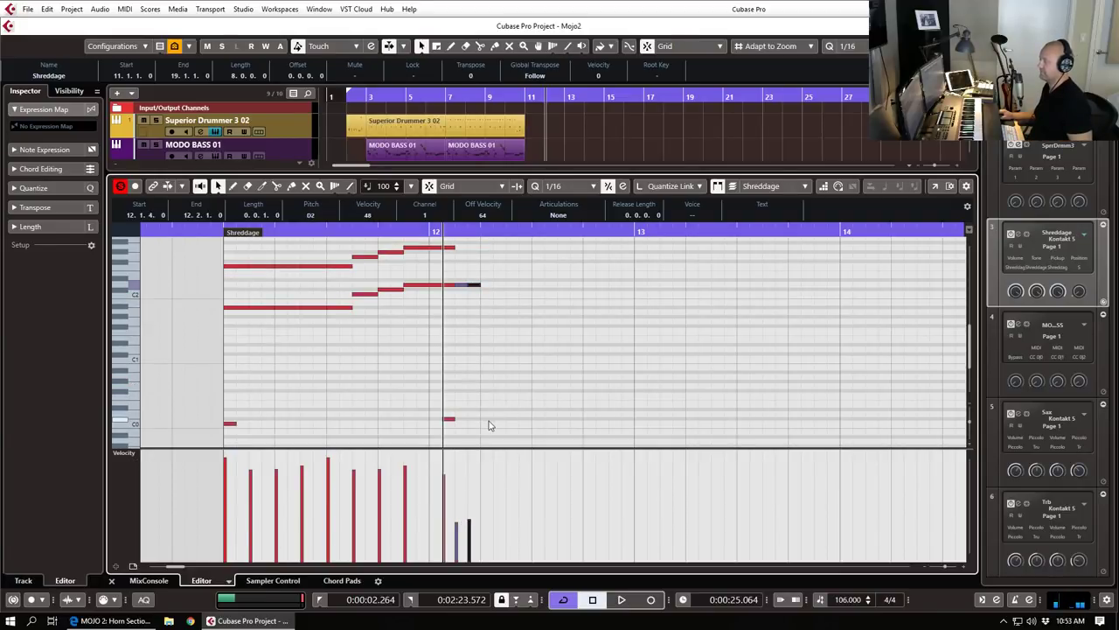
Step: At 12.2.1, draw a sixteenth-note C0 keyswitch and an eighth-note chord of D2 and A1
scroll(489, 422, "down", 2)
left_click(486, 382)
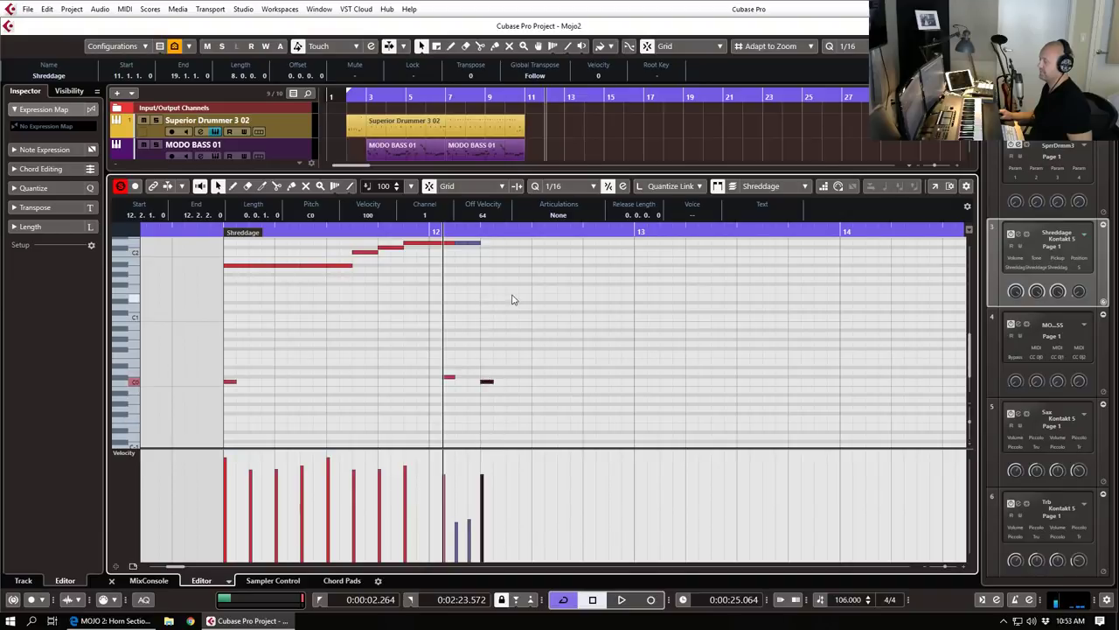
scroll(505, 298, "up", 2)
left_click_drag(482, 284, 509, 284)
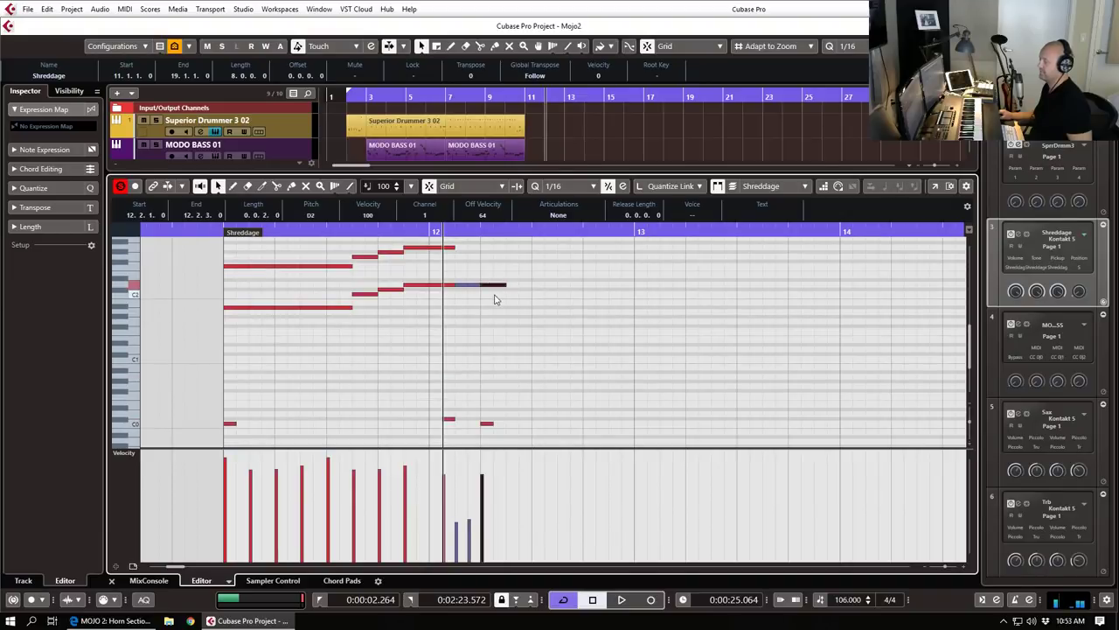
left_click(488, 311)
left_click(514, 338)
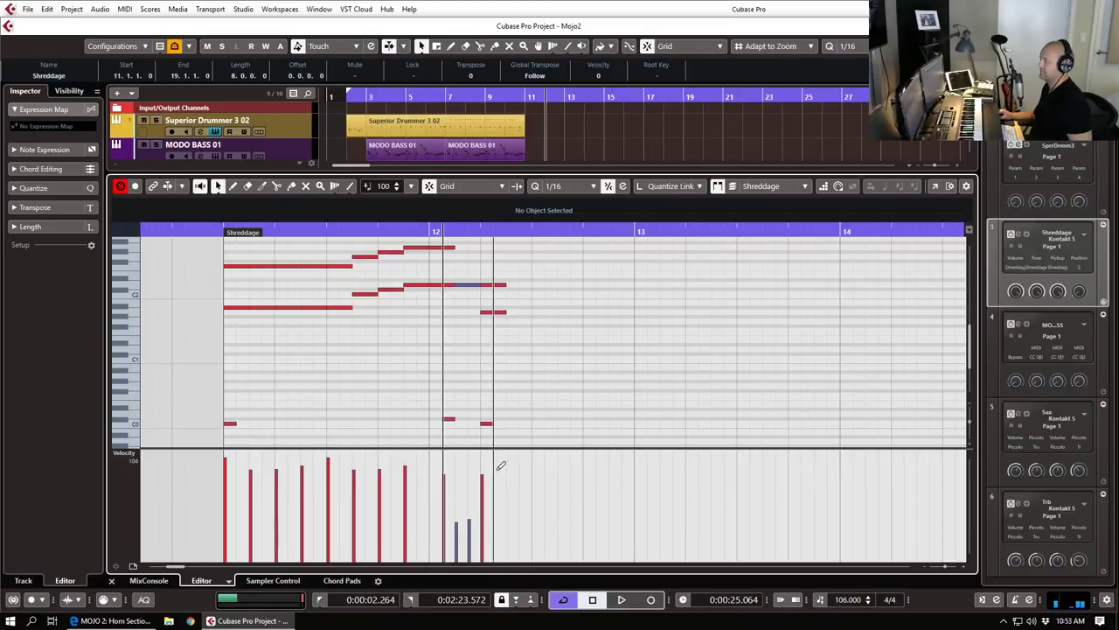
Step: Draw a D#0 keyswitch at 12.2.3 with three D2 eighth notes starting there, and raise the notes' velocities
left_click(512, 408)
left_click(513, 284)
left_click_drag(516, 284, 584, 285)
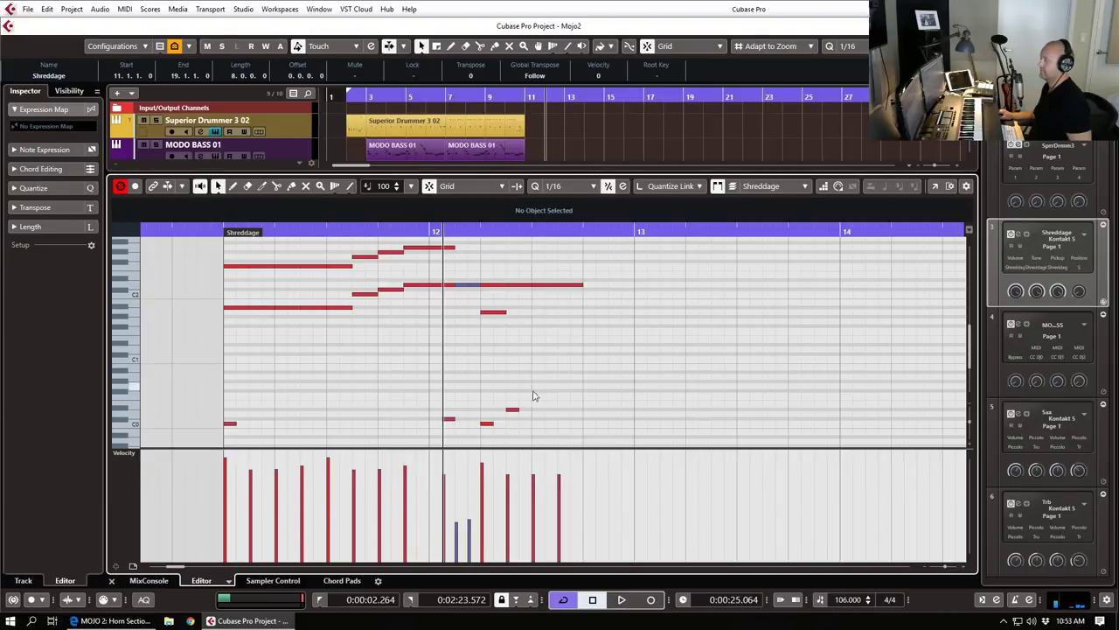
left_click_drag(509, 464, 578, 460)
Step: Play the riff from bar 11 through bar 12 and stop playback
left_click(220, 232)
key("space")
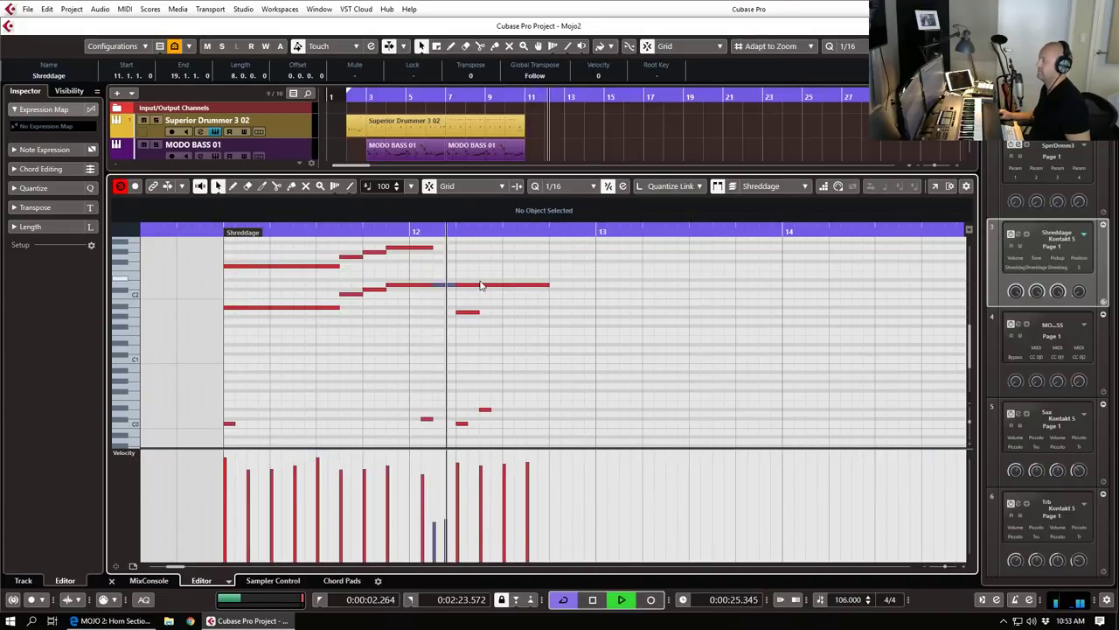
key("space")
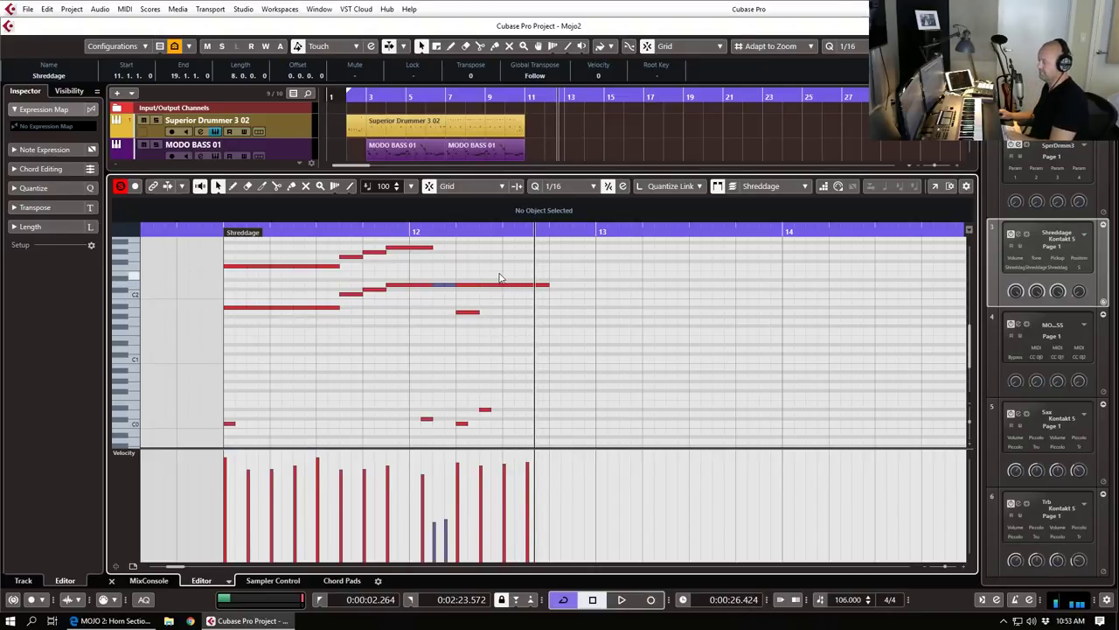
Step: Delete the three D2 eighth notes from 12.2.3 onward and change the keyswitch at 12.2.3 to C#0
left_click_drag(585, 330, 590, 334)
key("Delete")
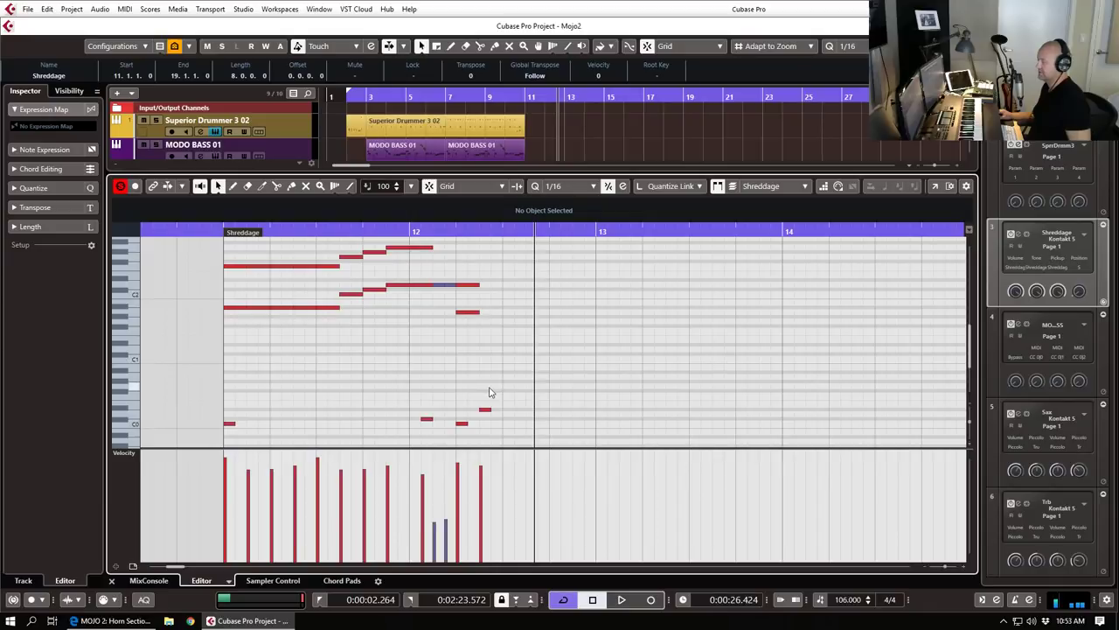
left_click(486, 410)
Step: Duplicate the D2/A1 eighth-note chord three times and lower the copies' velocities, ending at about 77
left_click_drag(466, 261, 494, 325)
key("ctrl+d")
key("ctrl+d")
key("ctrl+d")
left_click_drag(484, 493, 532, 495)
Step: Play the riff from the second half of bar 11 and stop after the duplicated chords
left_click(342, 228)
key("space")
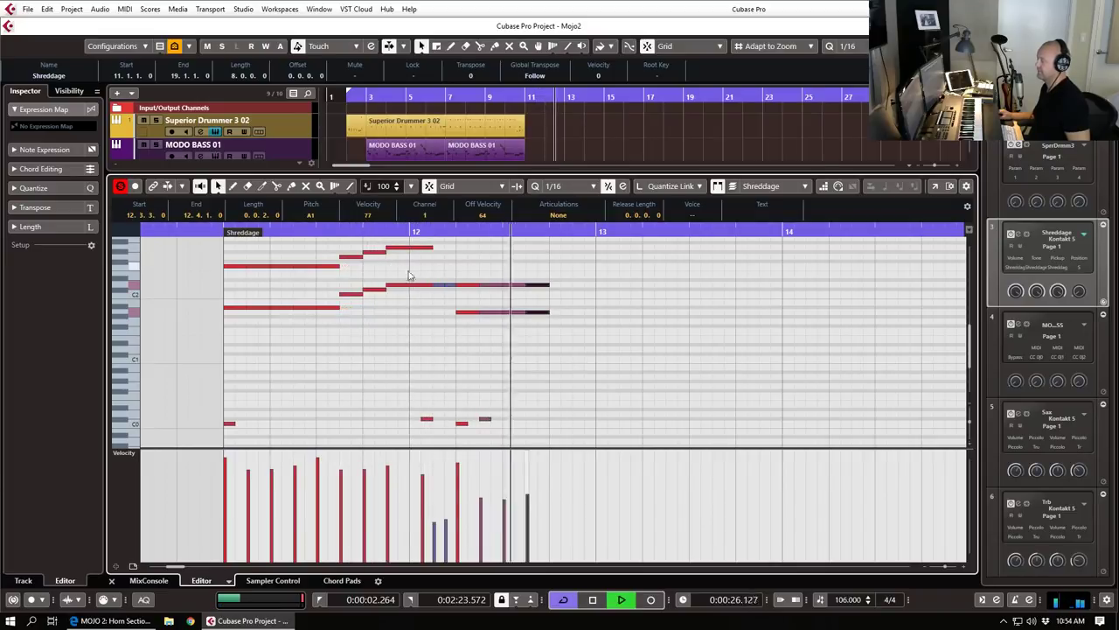
key("space")
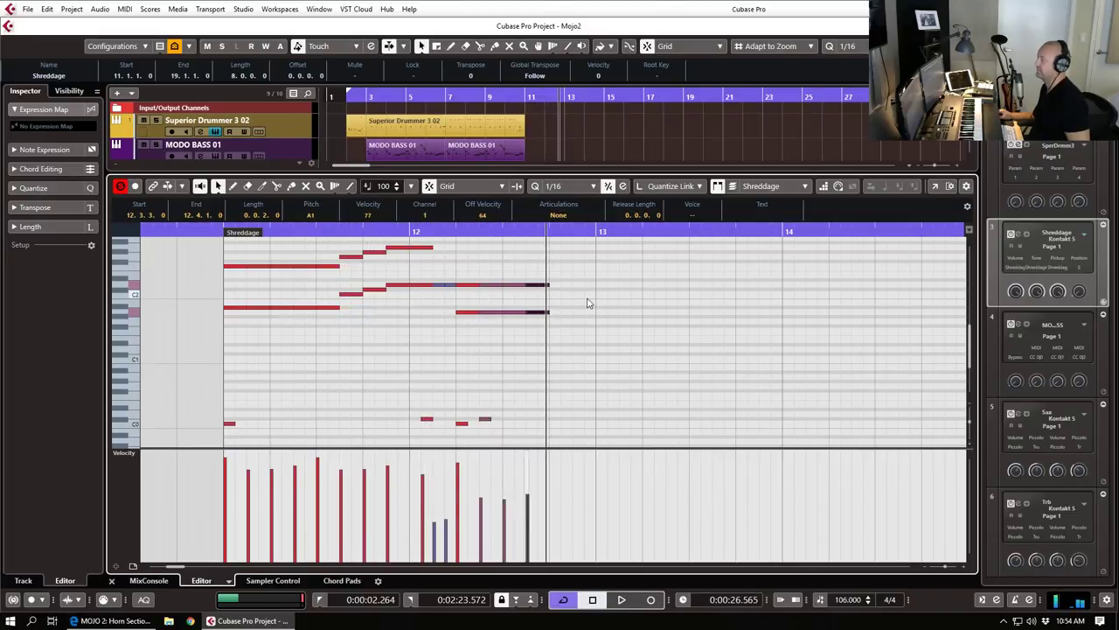
Step: Draw a D0 keyswitch just before 12.4.1 and a three-sixteenth D2 note at 12.4.1 with velocity 120, and play from bar 11
left_click(543, 413)
left_click_drag(560, 282, 591, 283)
left_click(561, 457)
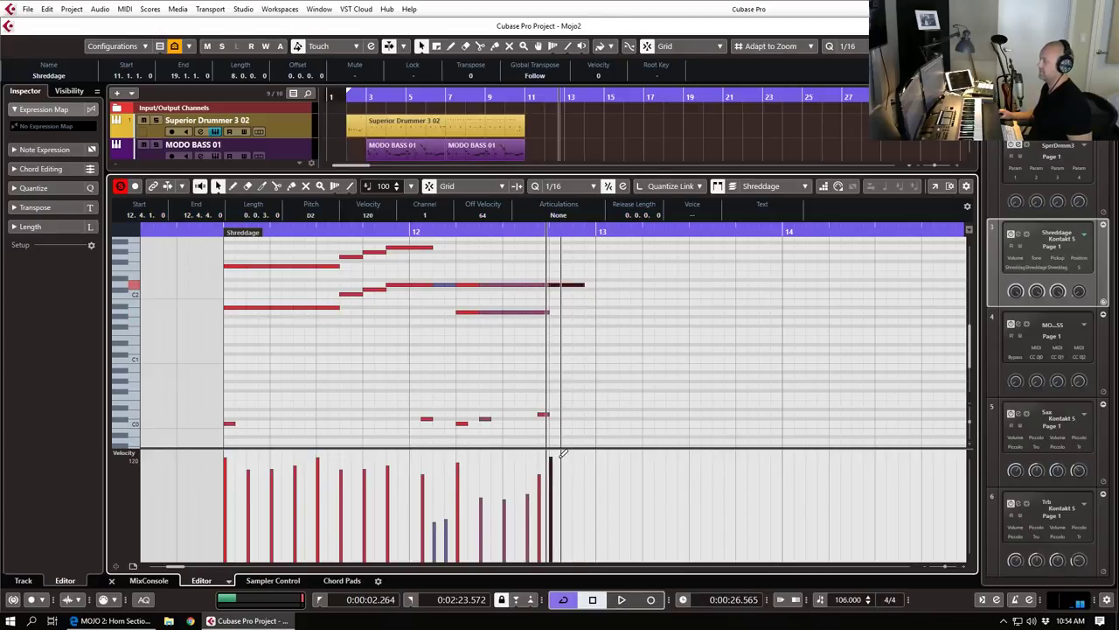
left_click(213, 230)
key("space")
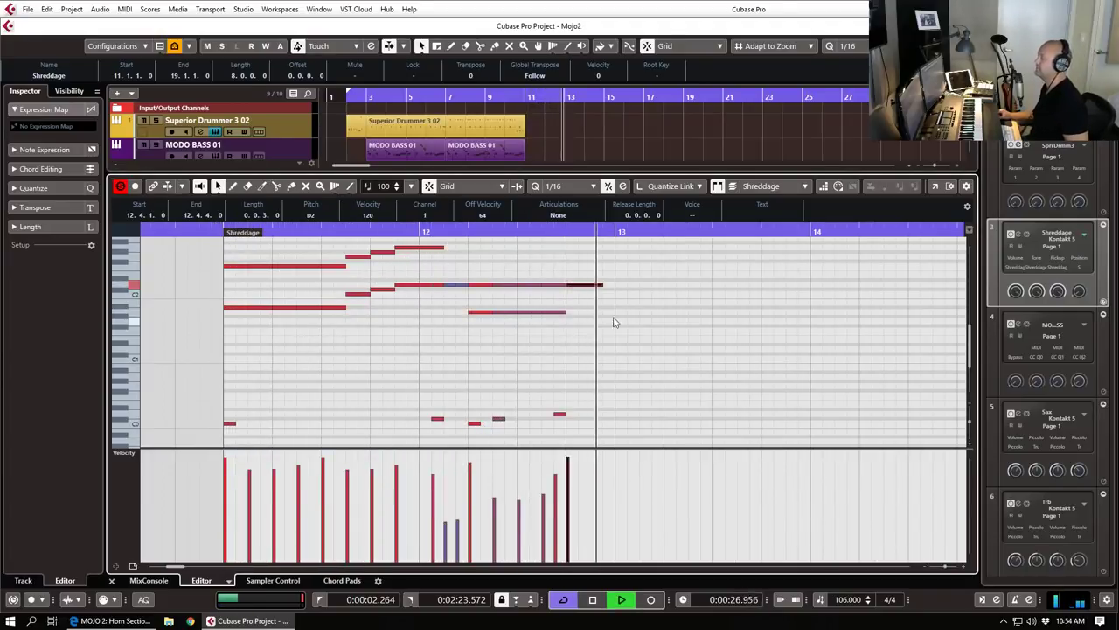
Step: Stop playback and lengthen the D2 note at 12.4.1 so that it ends at 13.1.1
key("space")
left_click_drag(602, 284, 591, 285)
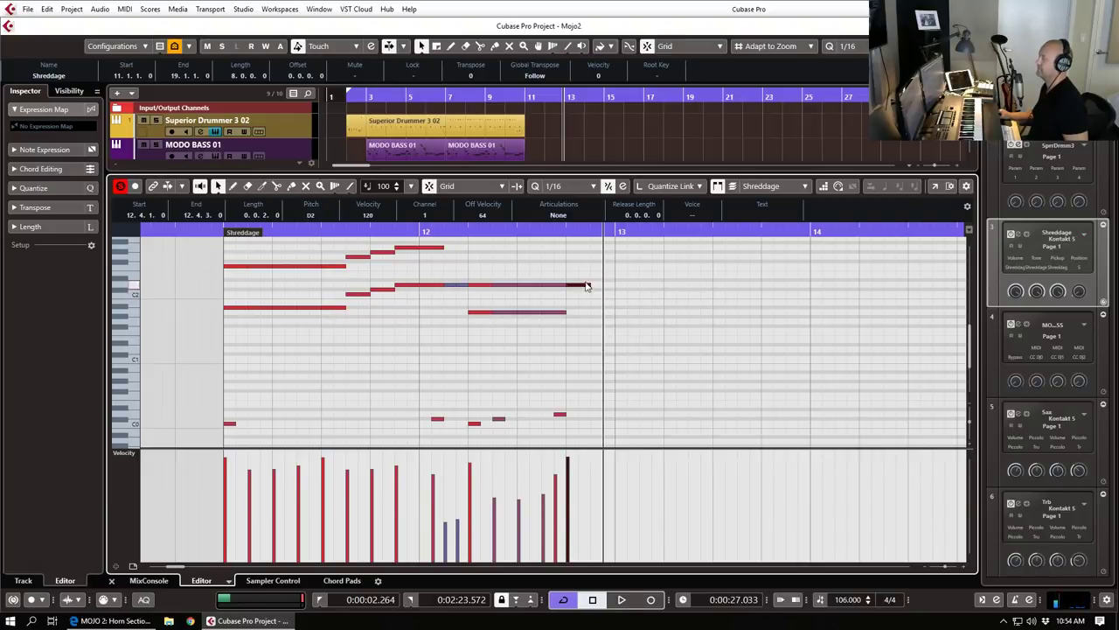
left_click_drag(590, 285, 614, 294)
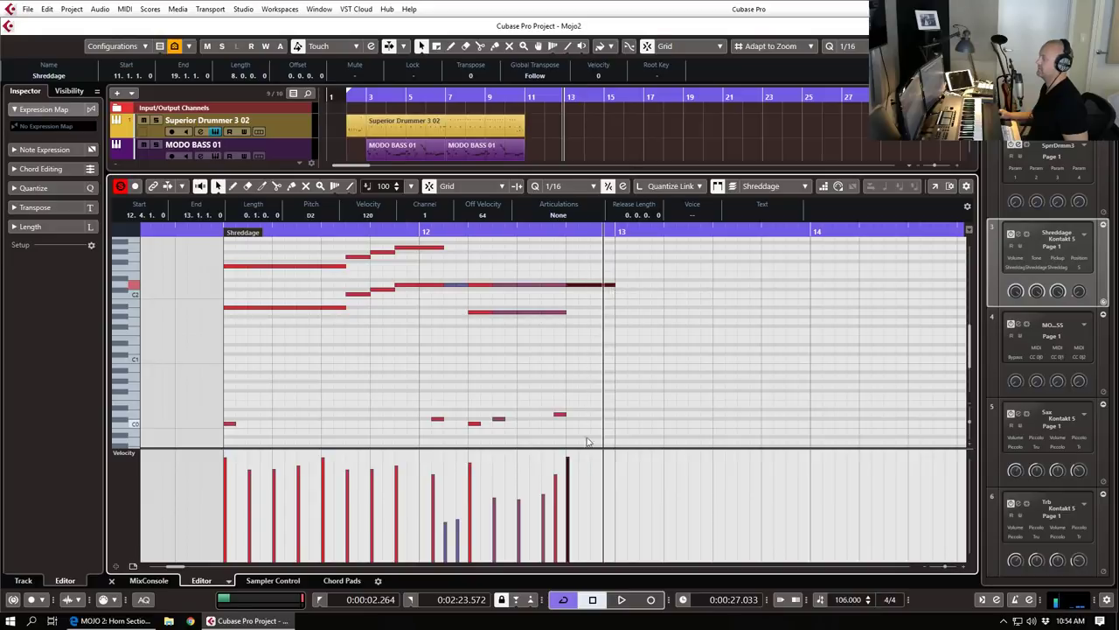
left_click(578, 451)
Step: Draw a C0 keyswitch at 12.4.4 and an eighth-note G1/D2 chord at 13.1.1 with velocity 120
left_click(610, 423)
mouse_move(624, 320)
left_mouse_down()
mouse_move(641, 320)
mouse_move(644, 288)
left_mouse_up()
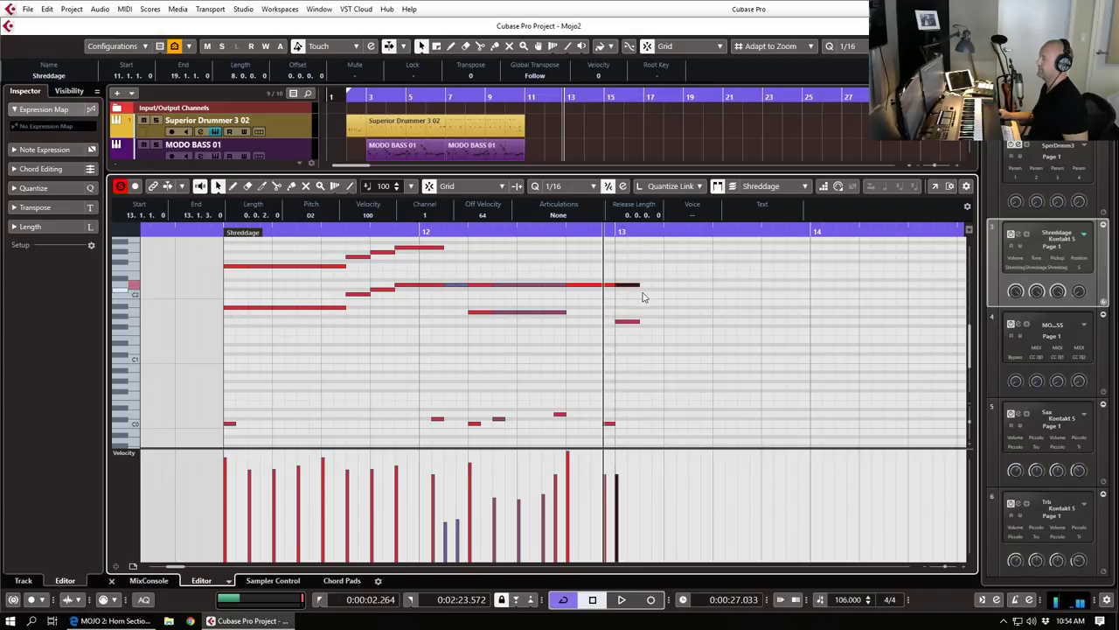
left_click(654, 407)
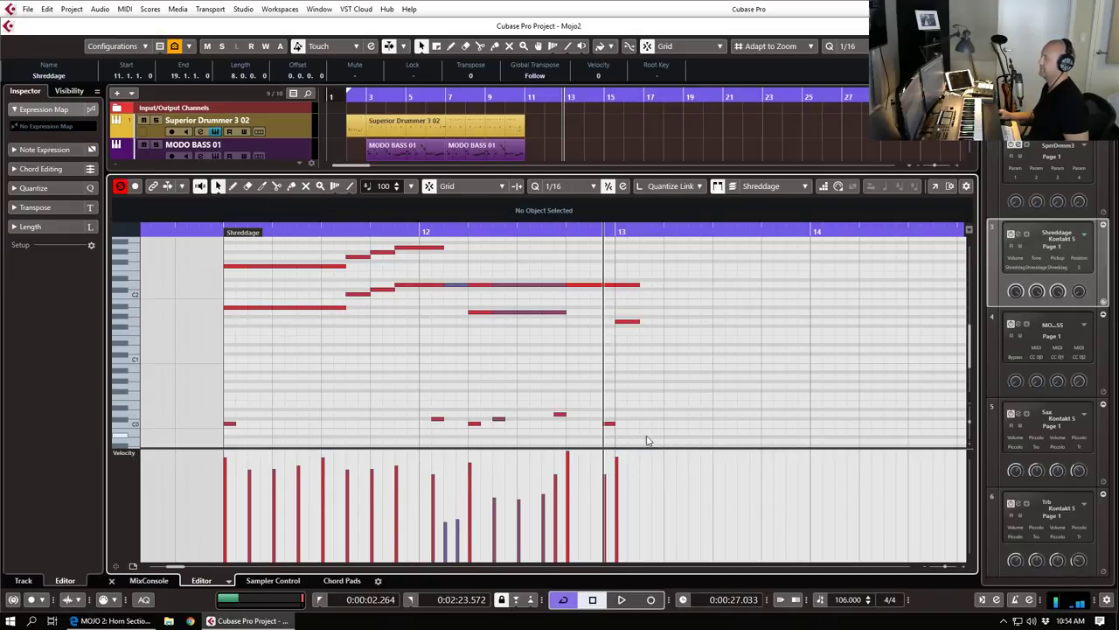
Step: Draw a C#0 keyswitch at 13.1.2 and two sixteenth G1 notes from 13.1.3, lowering their velocities to about 38
left_click(634, 419)
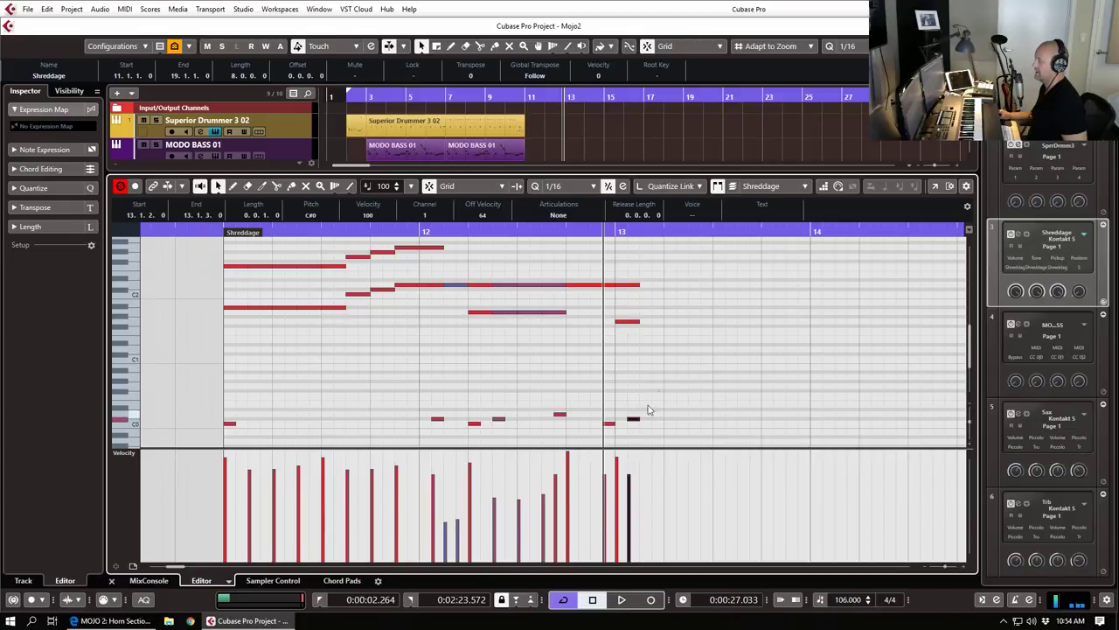
left_click(646, 321)
left_click(655, 320)
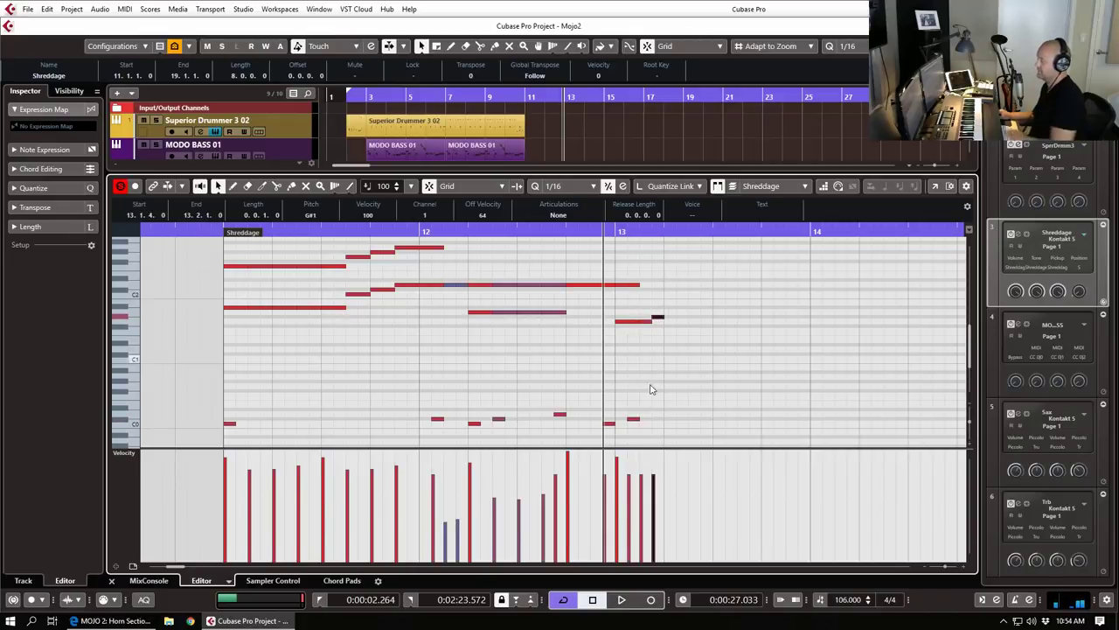
left_click_drag(646, 528, 662, 526)
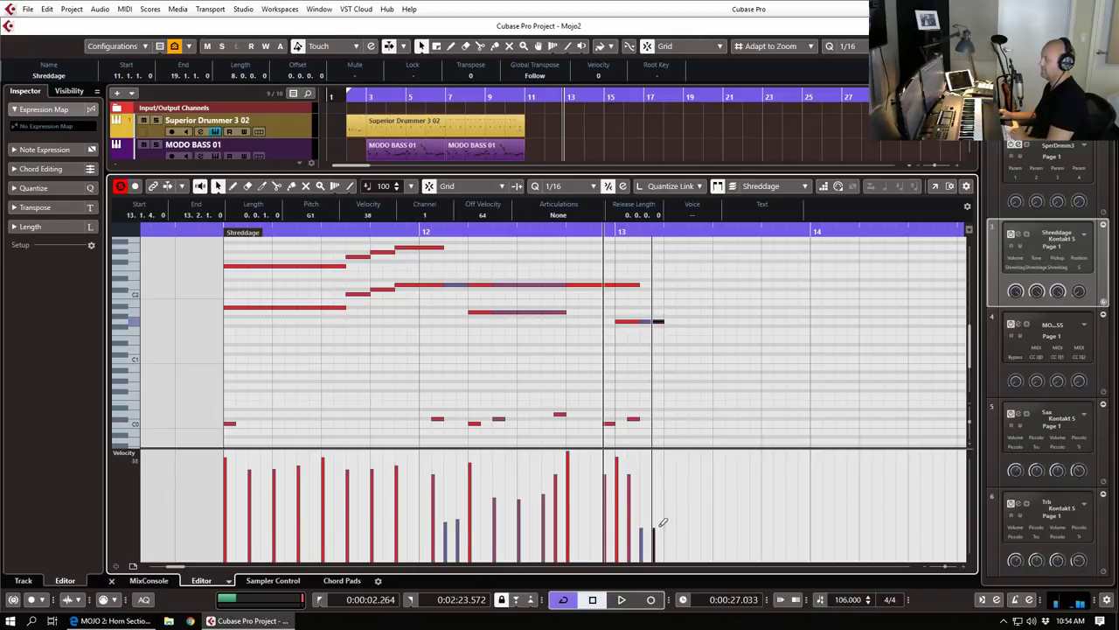
Step: Move the C0 and C#0 keyswitches around 13.1 one sixteenth later and play the riff from bar 11
left_click(684, 299)
left_click_drag(656, 404, 624, 428)
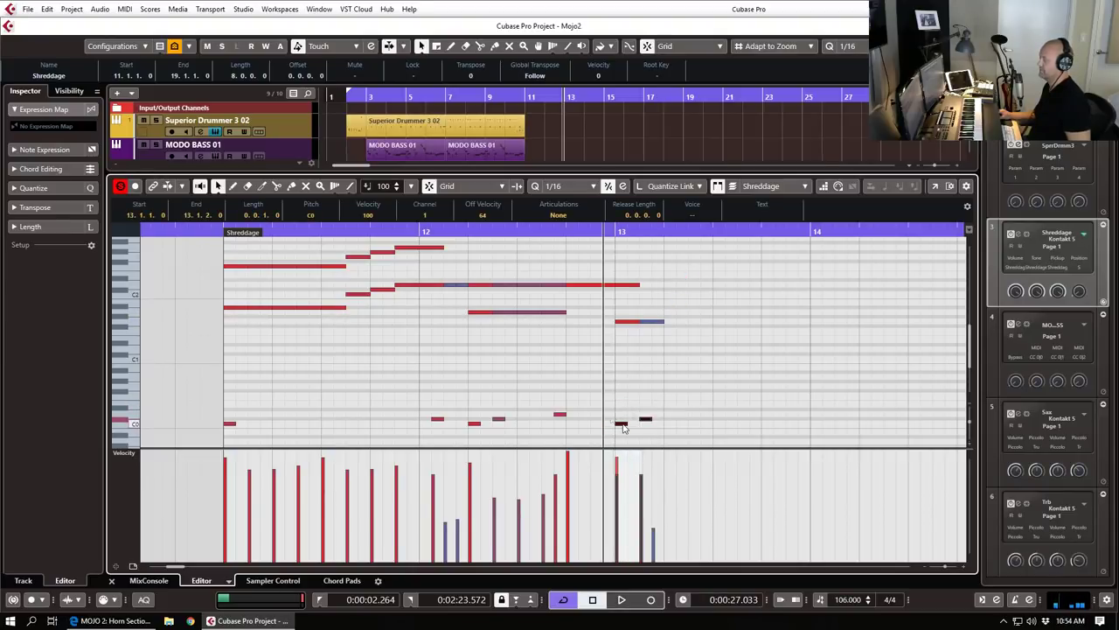
left_click(216, 233)
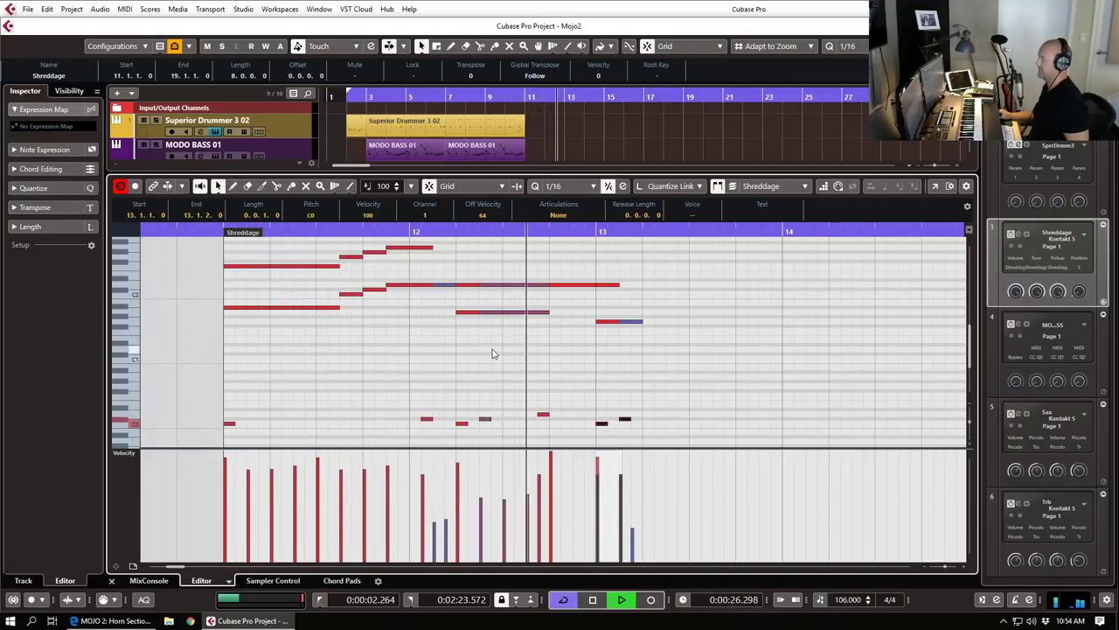
key("space")
Step: Duplicate the one-beat G1/D2 pattern with its keyswitches onto beats 2 and 3 of bar 13
left_click_drag(603, 273, 711, 455)
key("ctrl+d")
scroll(715, 324, "up", 1)
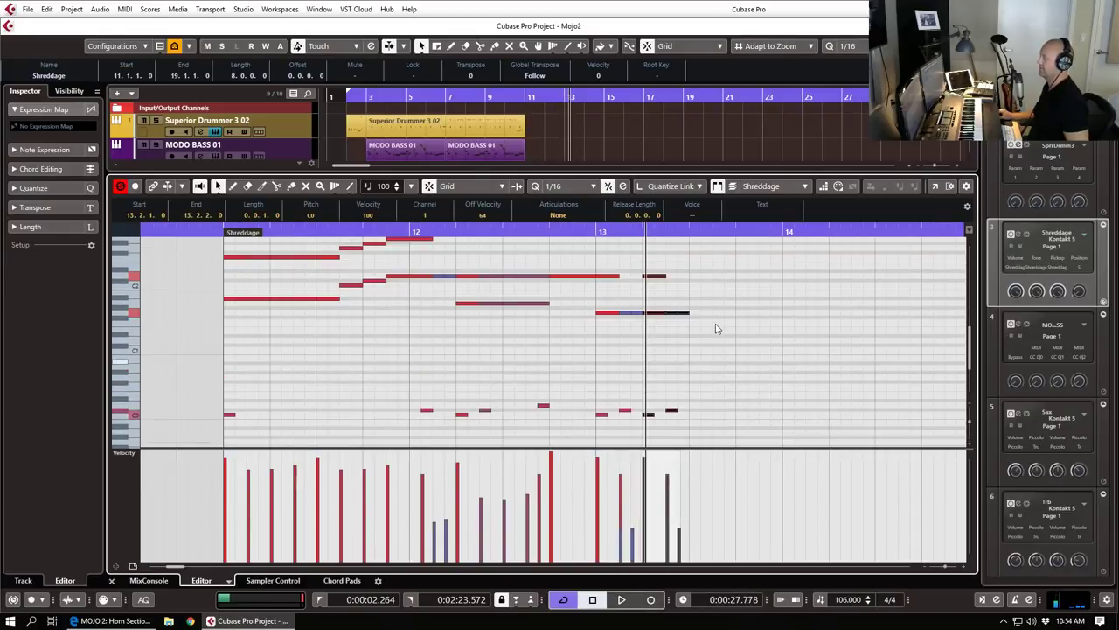
left_click_drag(644, 267, 730, 429)
key("ctrl+d")
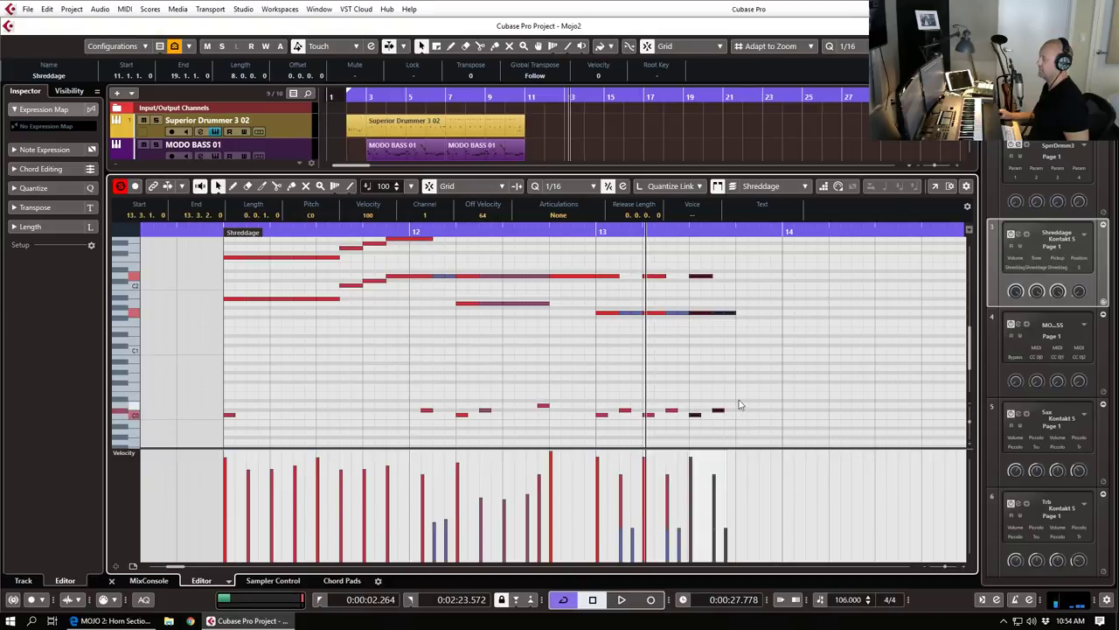
Step: Transpose the notes on beat 3 of bar 13 down two semitones to F1 and C2, excluding the keyswitches
left_click_drag(700, 260, 752, 328)
key("Down")
key("Down")
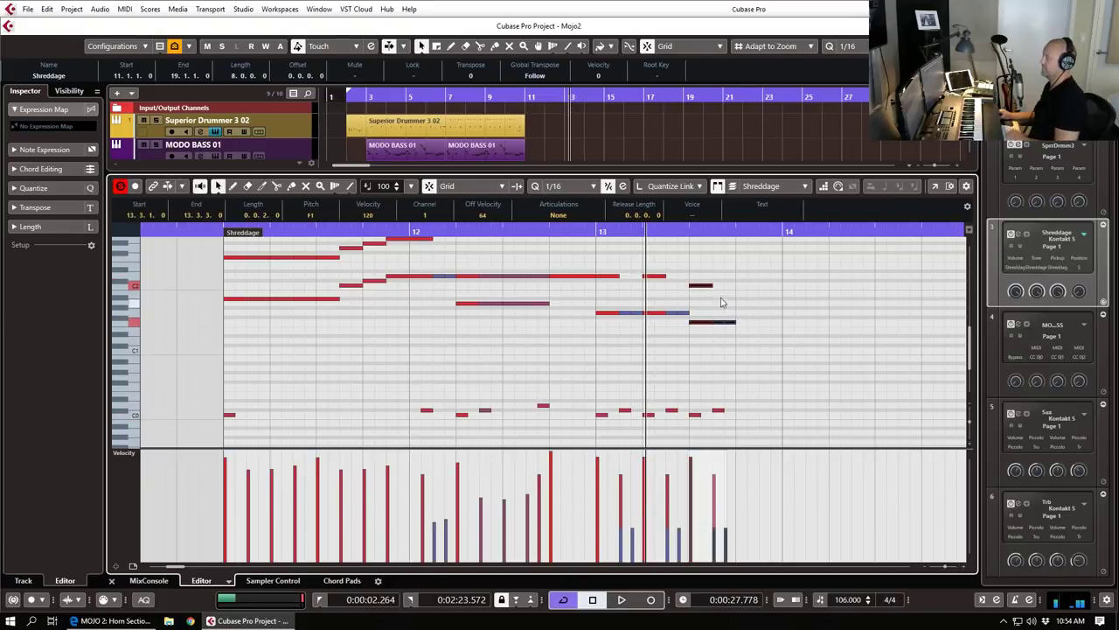
Step: Duplicate the F1/C2 pattern with its keyswitches onto beat 4 of bar 13 and play the bar
left_click_drag(698, 272, 767, 412)
key("ctrl+d")
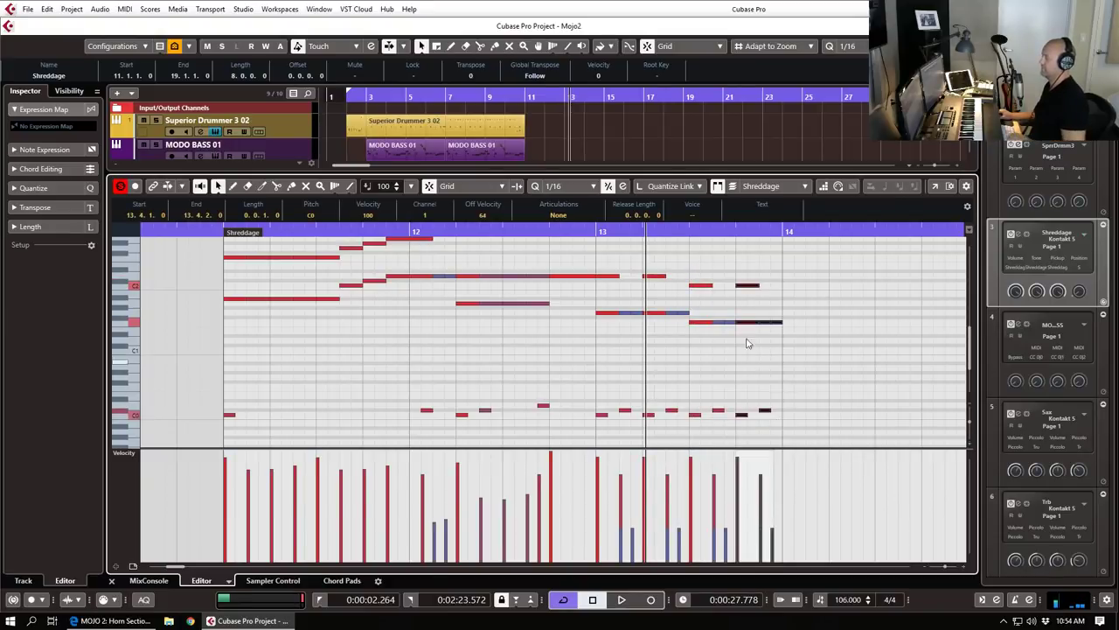
key("space")
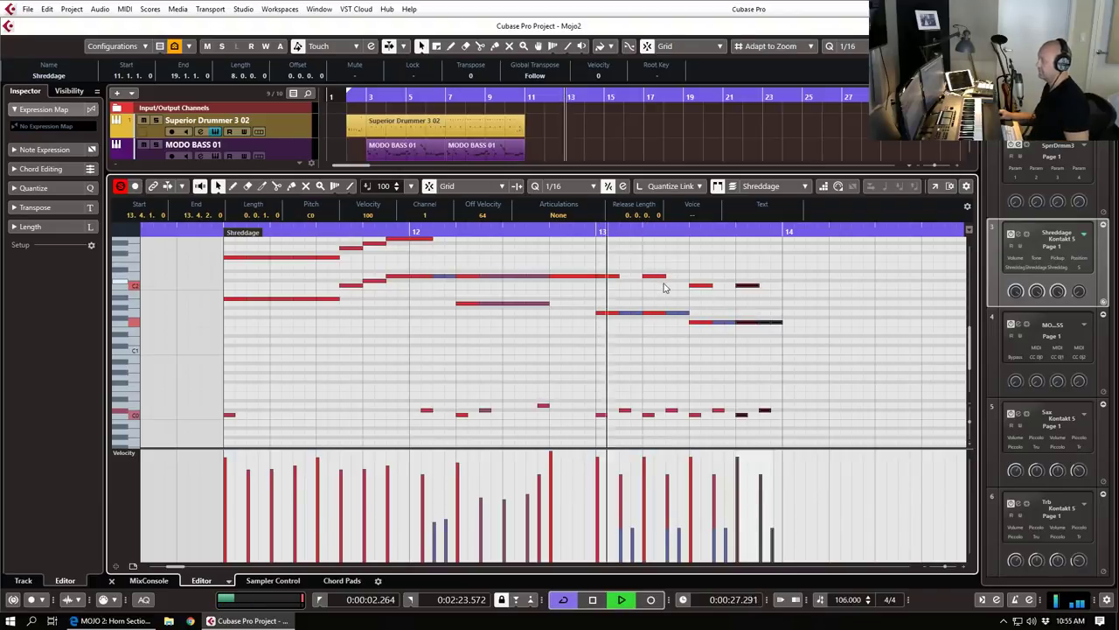
key("space")
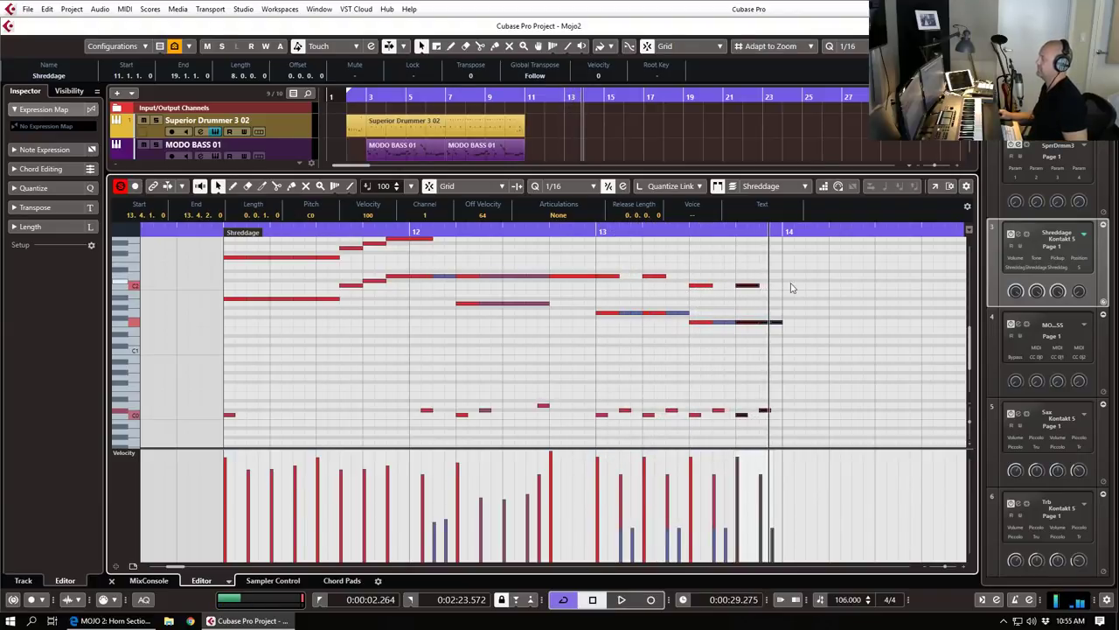
Step: Duplicate the half-bar F1/C2 pattern with its keyswitches to 14.1.1 and lower the copied F1 notes to E1
left_click_drag(816, 274, 715, 430)
left_click_drag(697, 272, 852, 428)
key("ctrl+d")
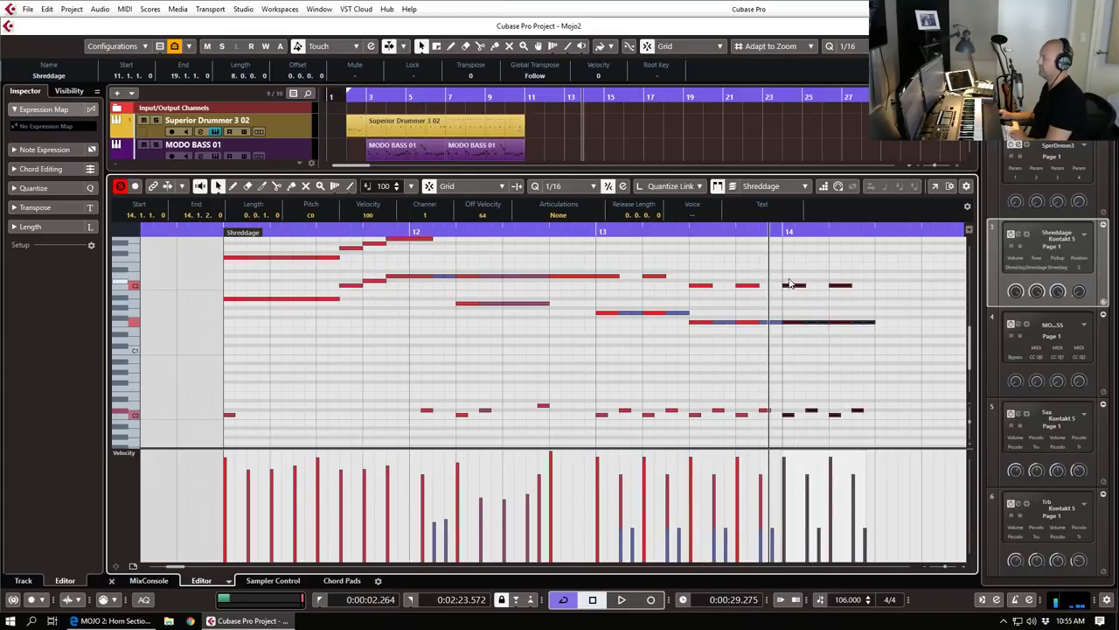
left_click_drag(793, 310, 929, 356)
key("Down")
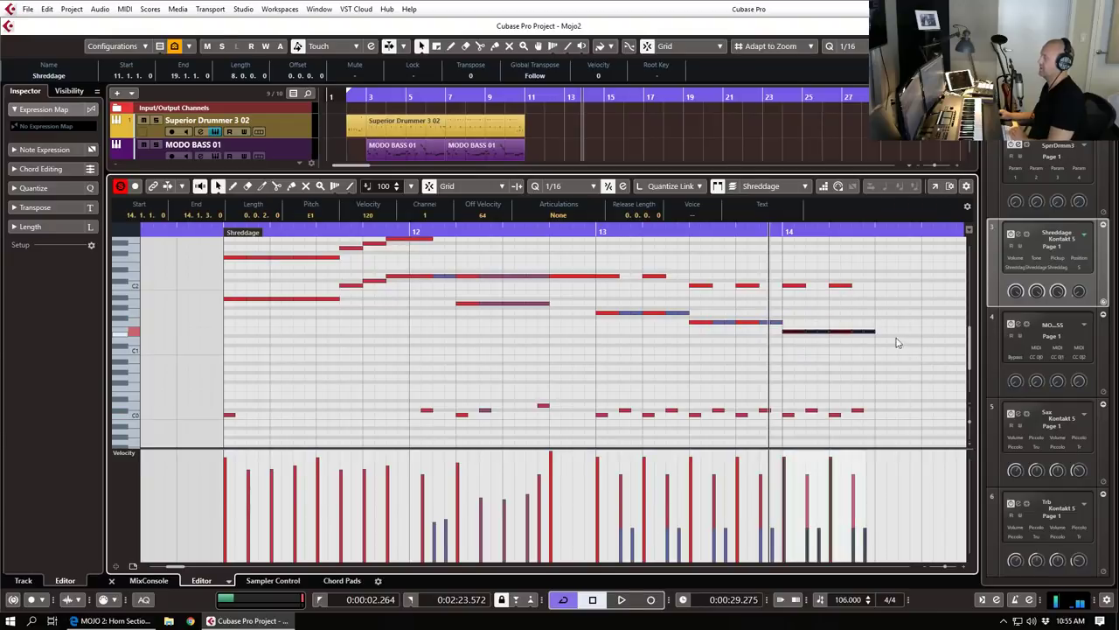
Step: Draw a quarter-note C2 at 14.3.1 and a D0 keyswitch beneath it with raised velocity
key("g")
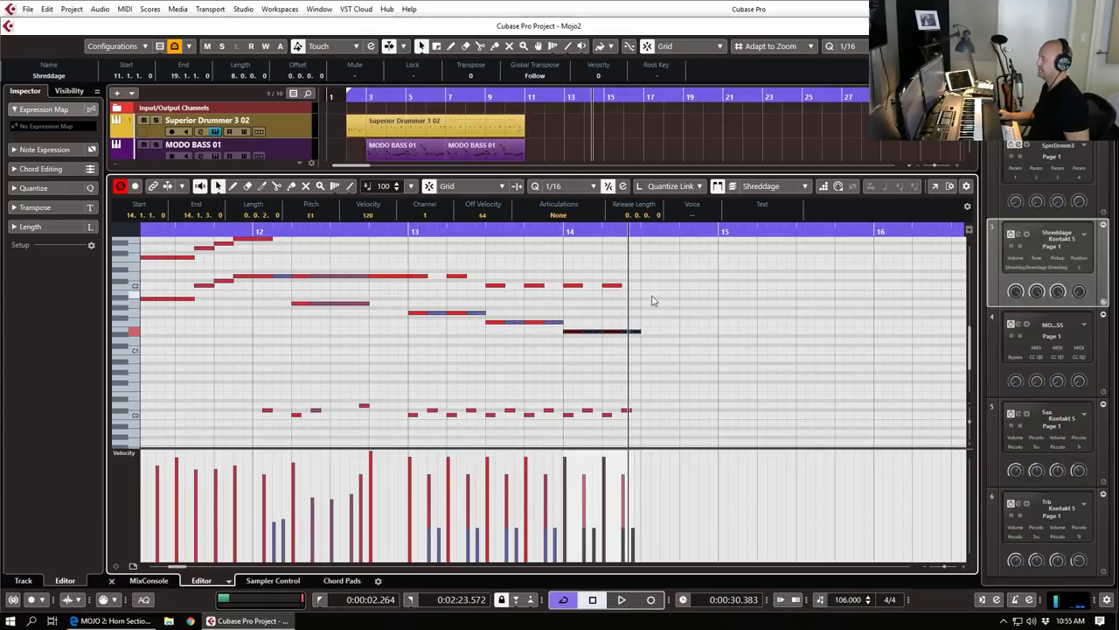
left_click_drag(647, 285, 680, 285)
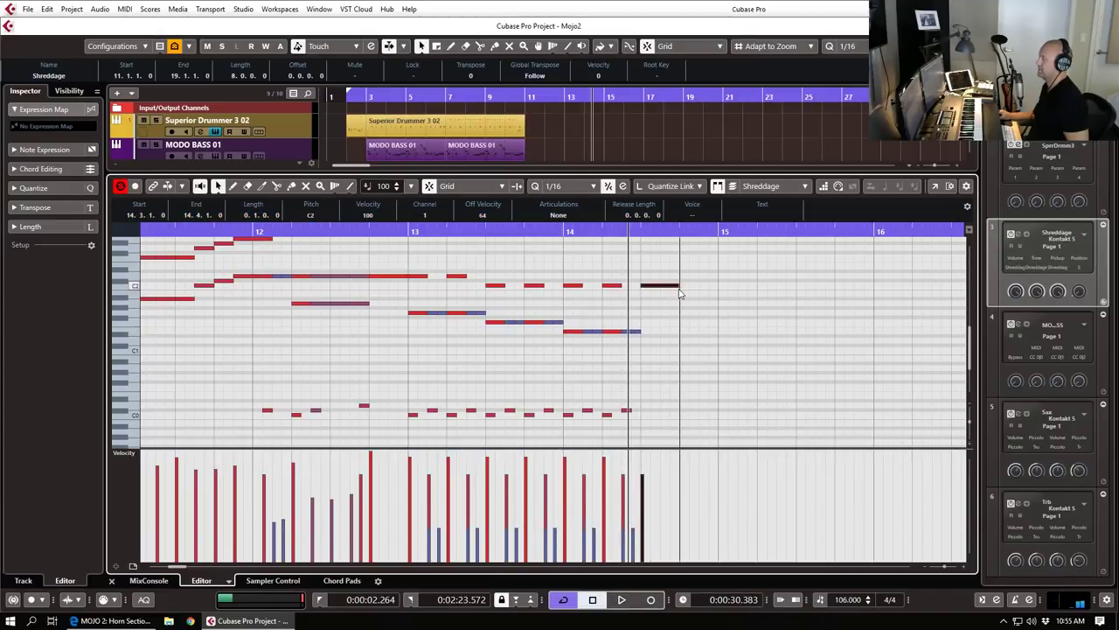
left_click(646, 405)
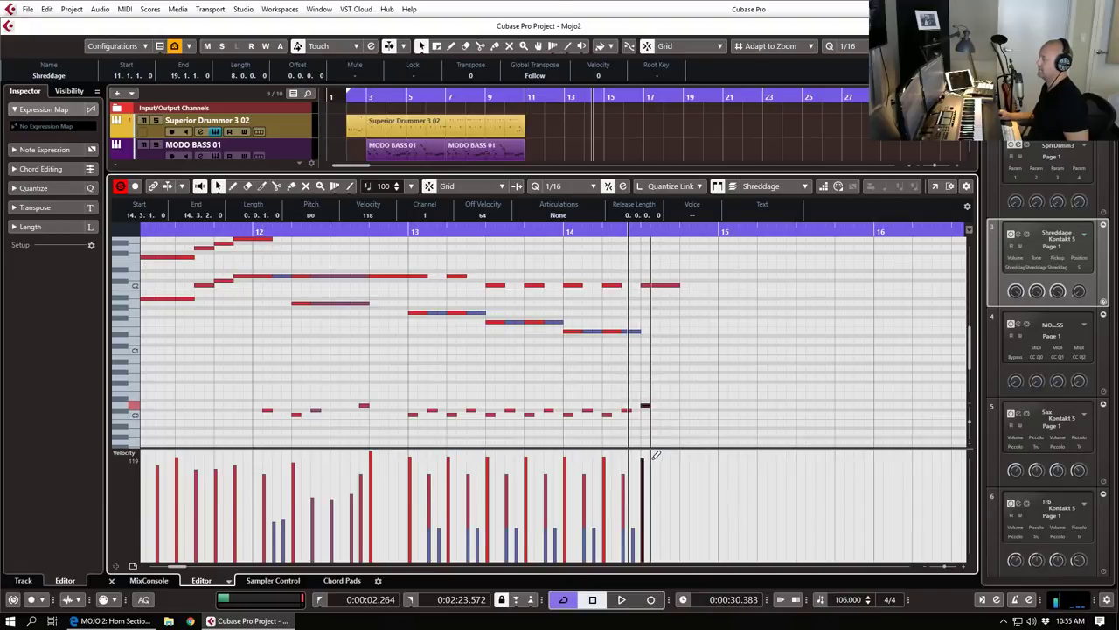
left_click(665, 285)
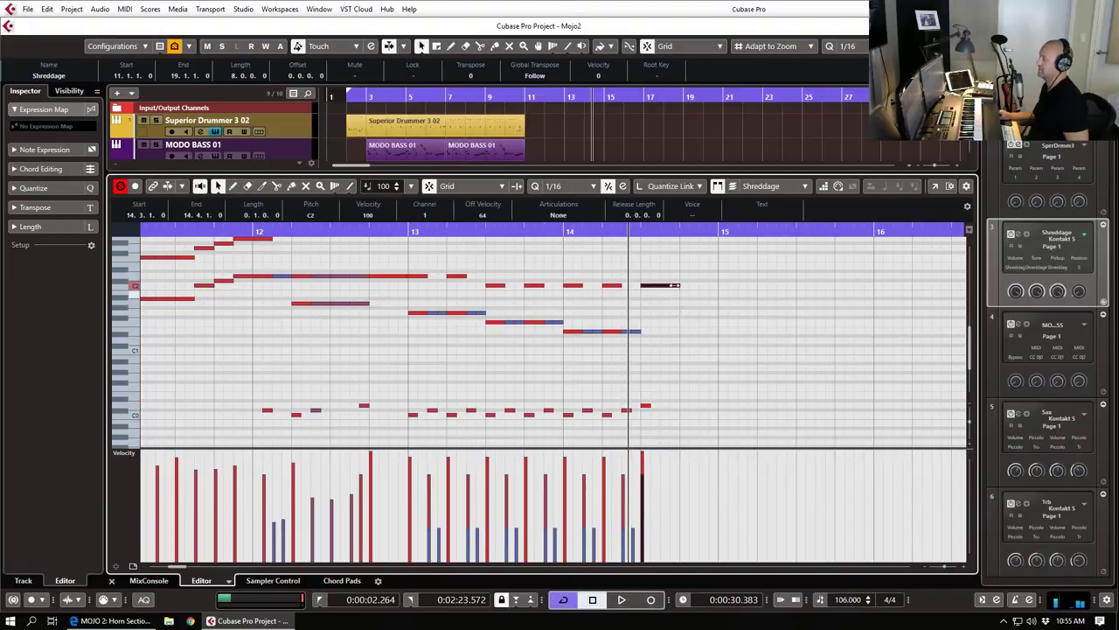
scroll(710, 348, "up", 2)
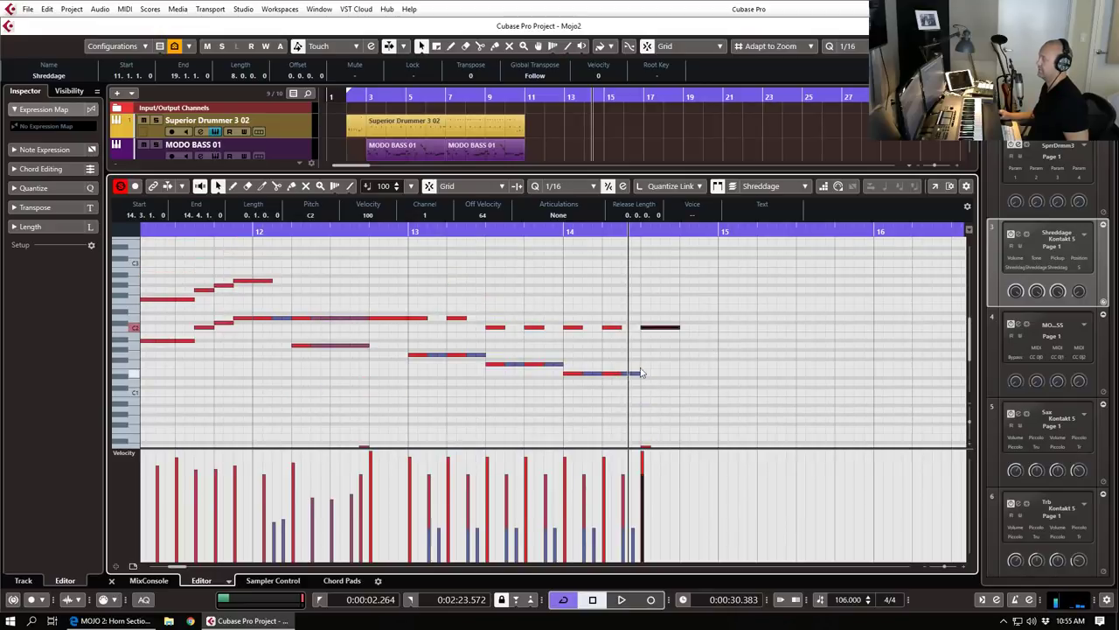
Step: Draw a C0 keyswitch at 14.4.1 and a quarter-note chord of C2, G2 and D3 at the same position
scroll(677, 405, "down", 2)
left_click(675, 414)
left_click_drag(675, 415, 688, 412)
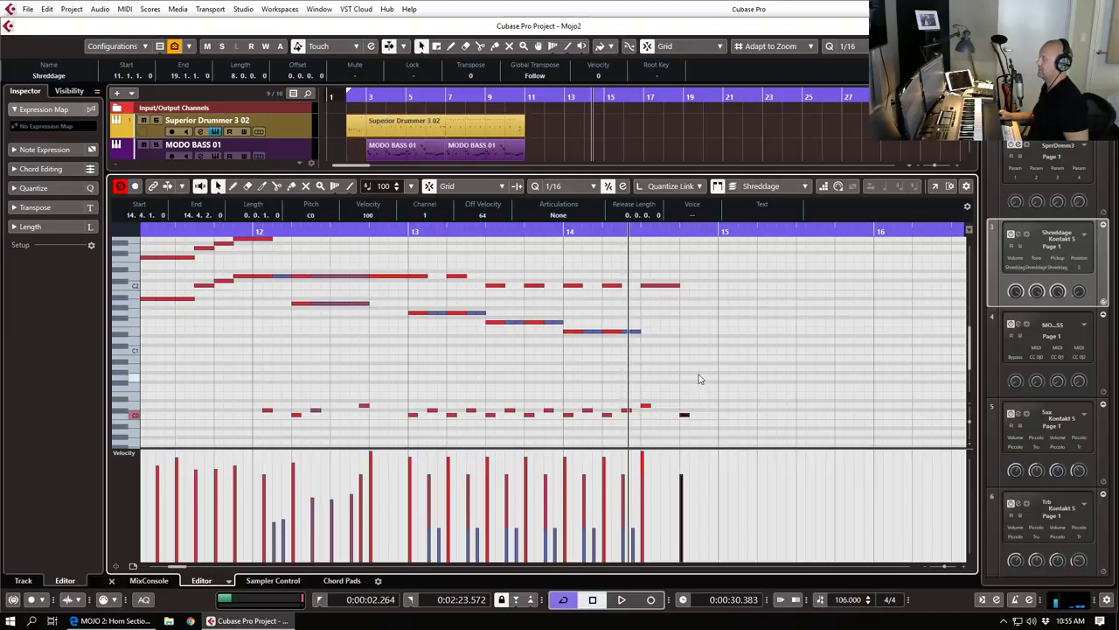
scroll(691, 341, "up", 2)
left_click_drag(687, 324, 721, 326)
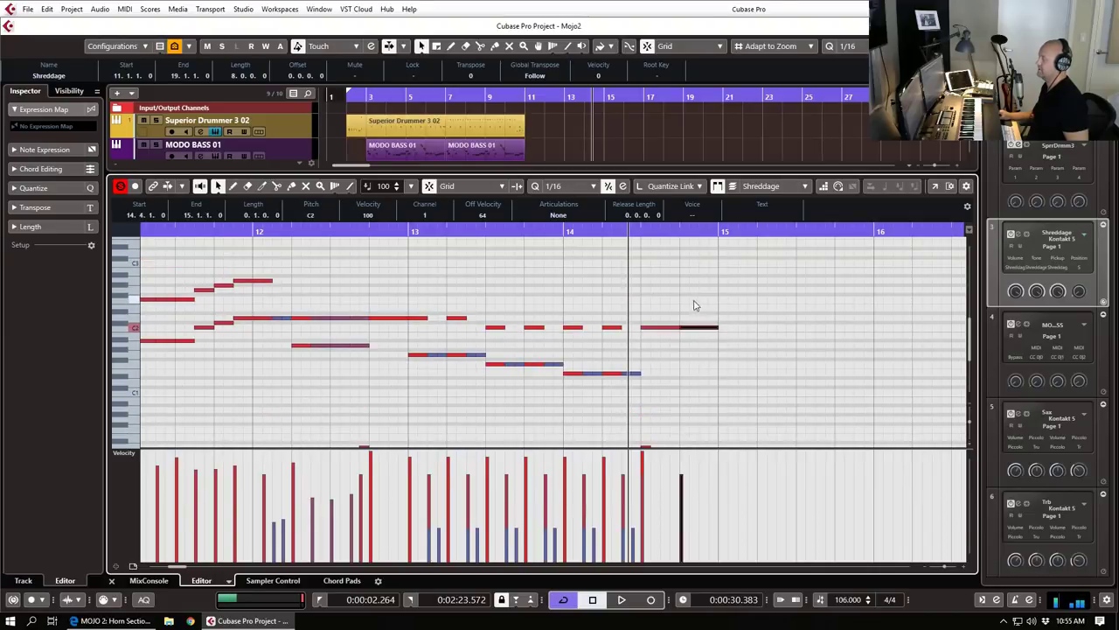
left_click_drag(683, 289, 722, 288)
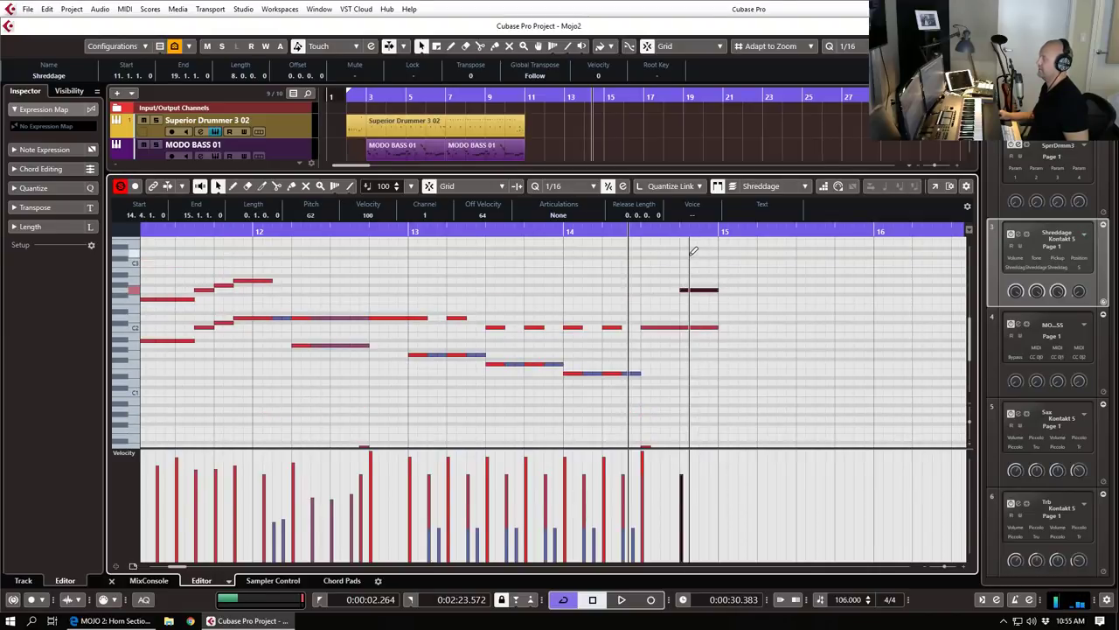
left_click_drag(688, 249, 722, 249)
key("Down")
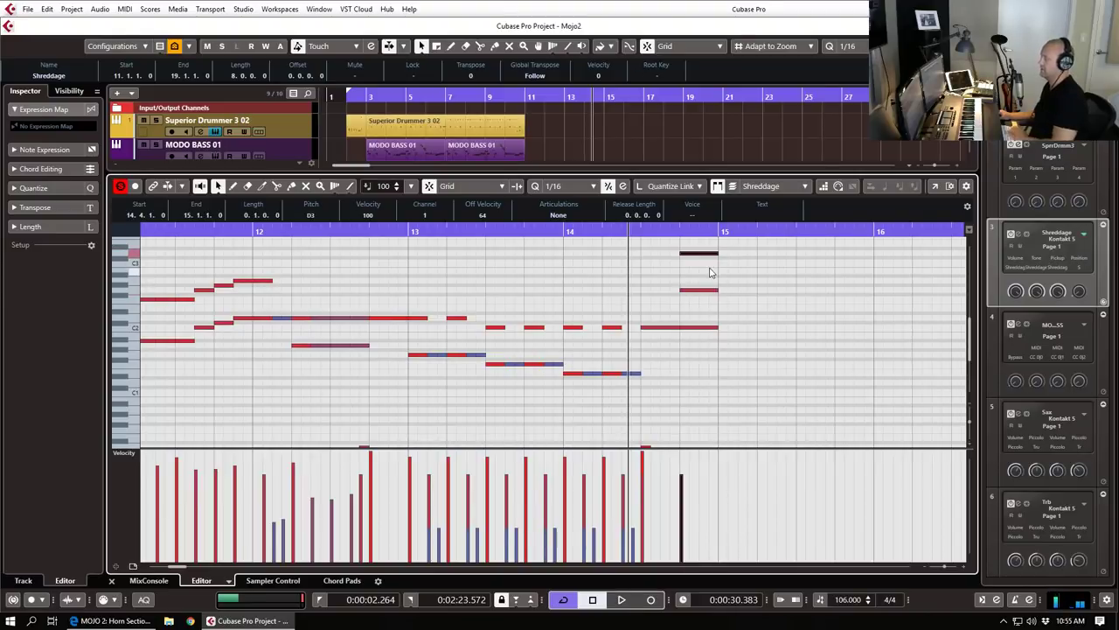
Step: Stagger the starts of the G2 and D3 chord notes like a strum, with D3 at 14.4.1.26, and raise D3's velocity to 127
key("h")
key("h")
key("h")
key("h")
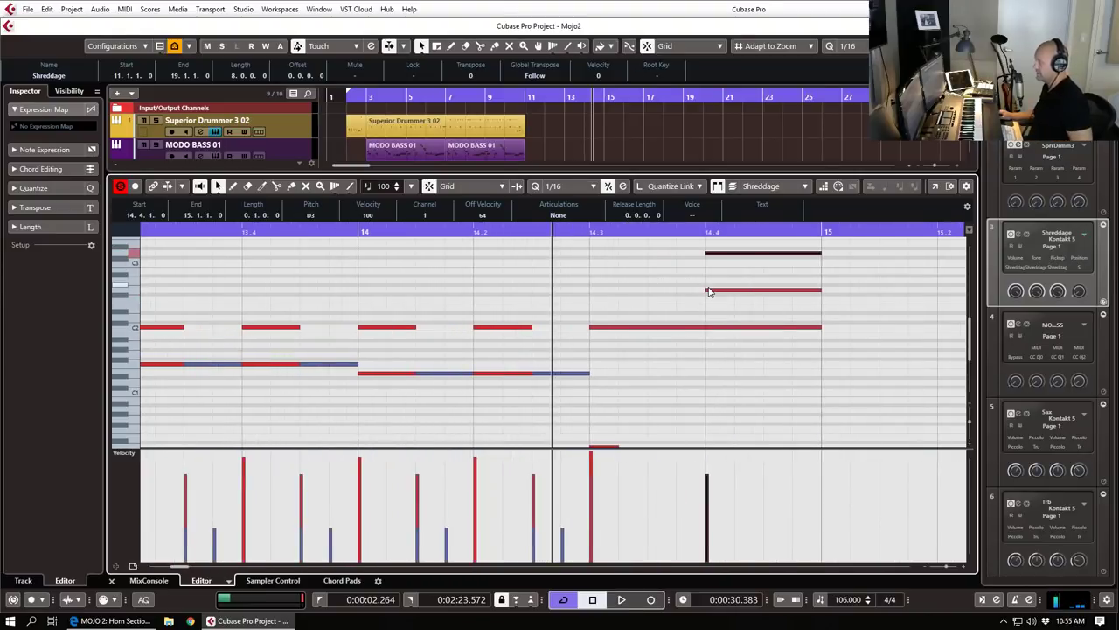
left_click_drag(706, 289, 712, 253)
left_click_drag(713, 454, 712, 448)
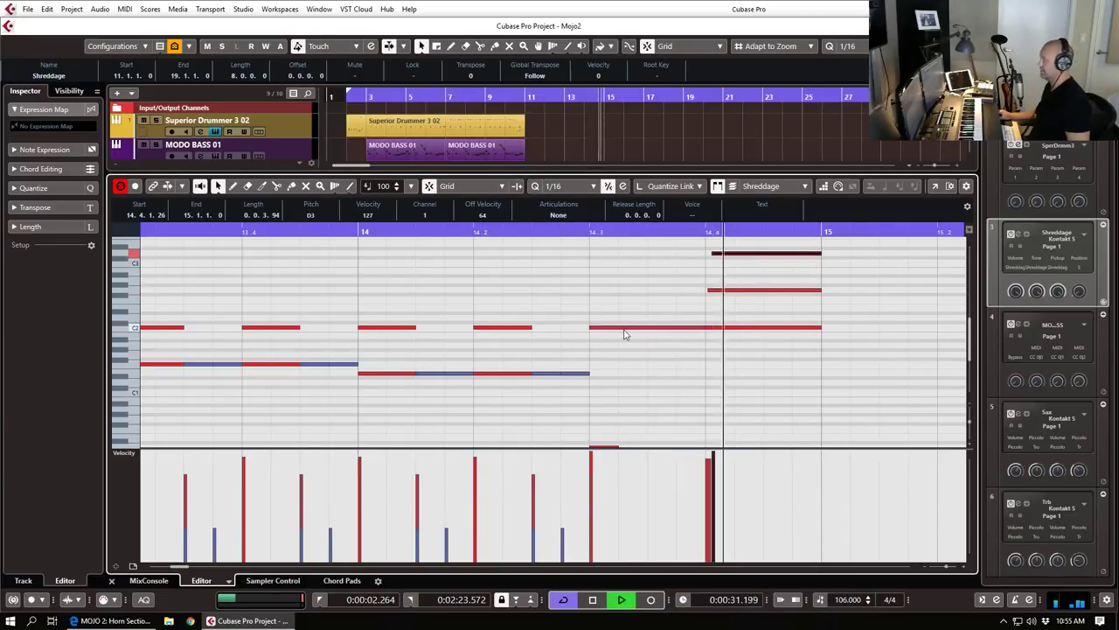
Step: Play the whole riff from bar 11 through the strummed chord at the end of bar 14
key("space")
key("g")
key("g")
key("g")
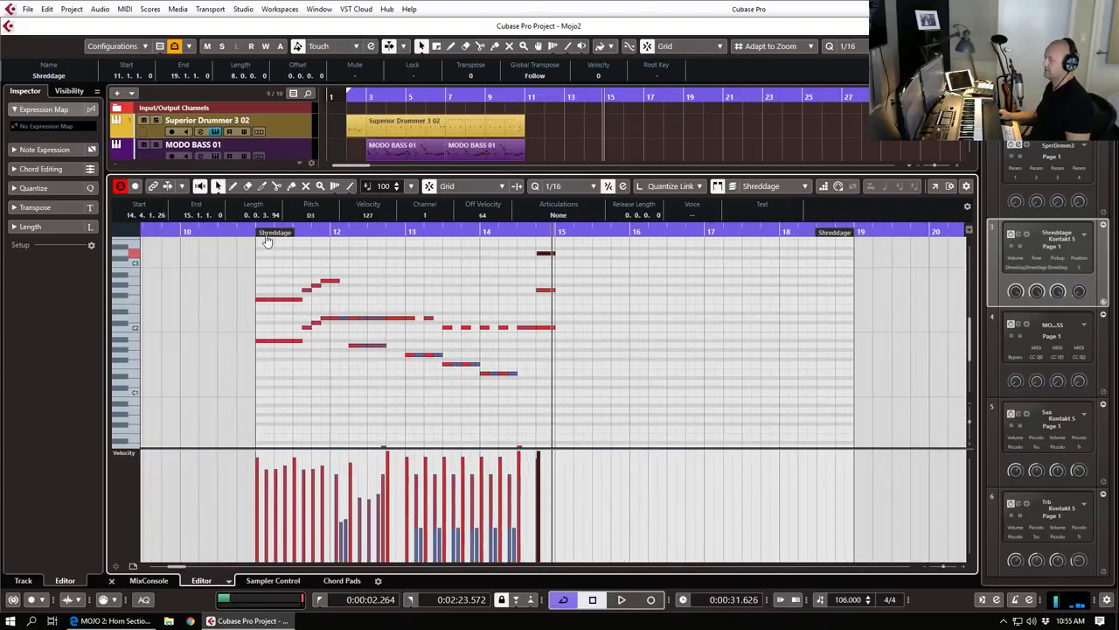
key("space")
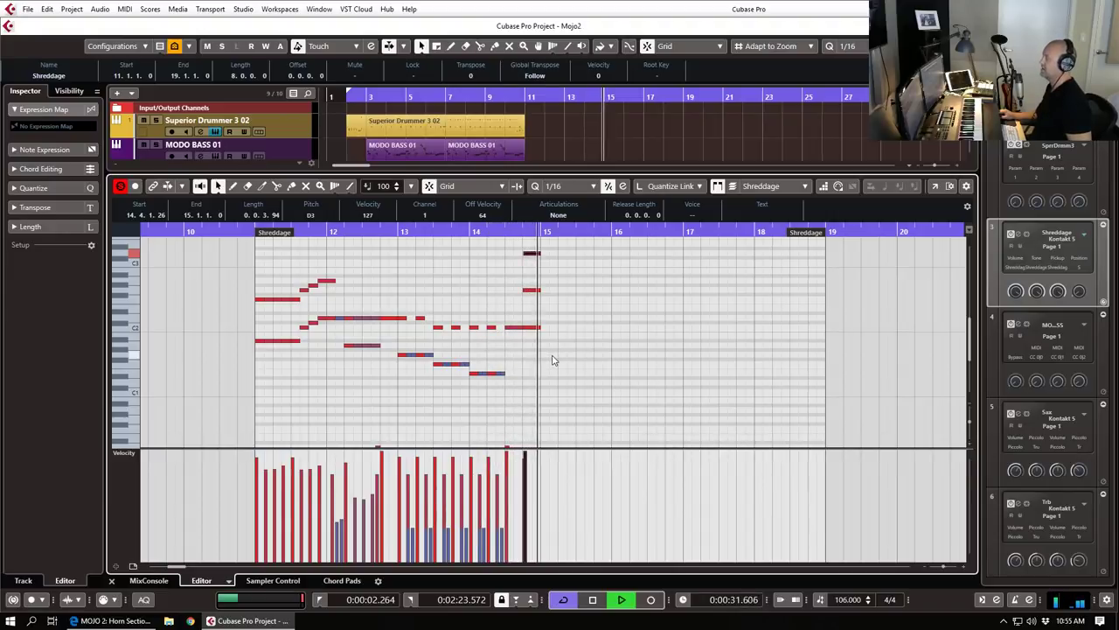
key("space")
Step: Draw a D0 keyswitch and a quarter-note D#2 at 15.1.1 and play the passage leading into bar 15
key("h")
key("h")
key("h")
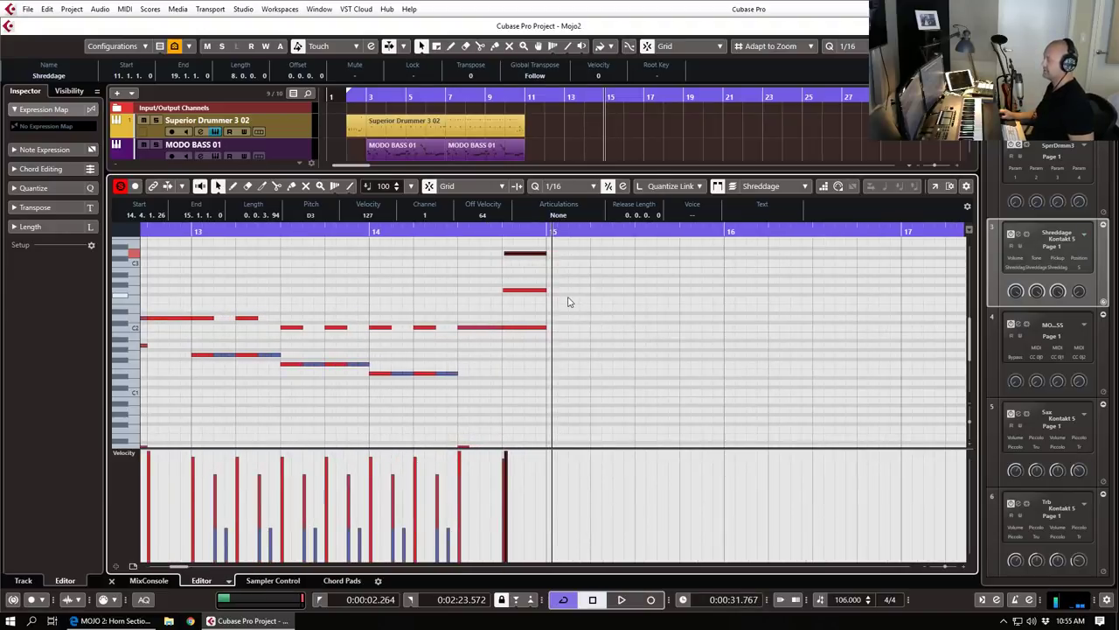
scroll(573, 297, "down", 3)
scroll(542, 317, "up", 1)
scroll(550, 332, "down", 1)
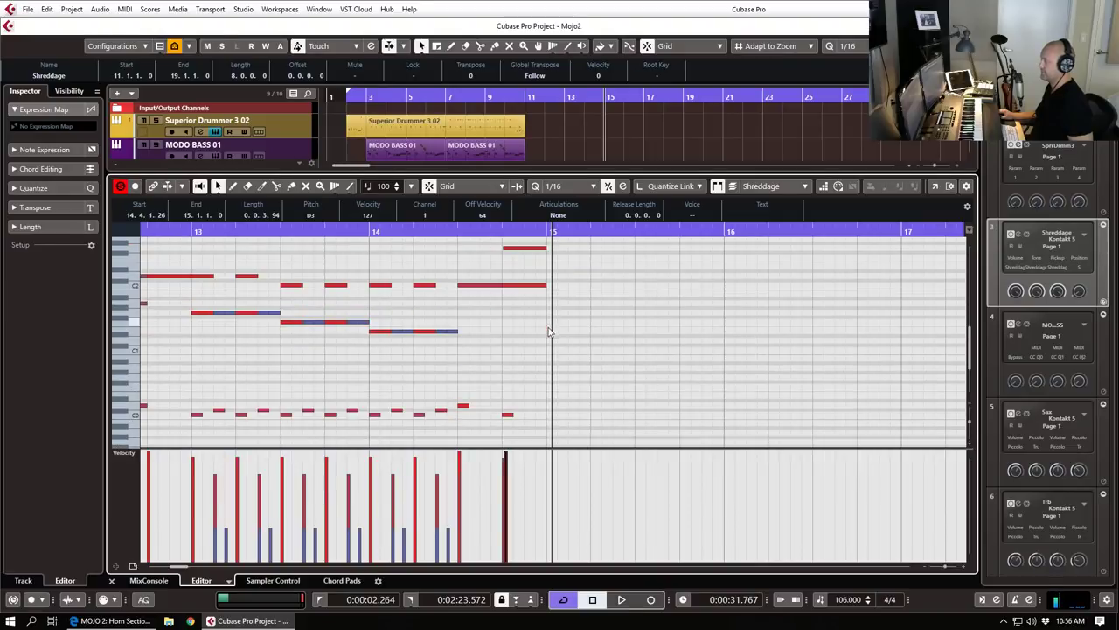
left_click(551, 405)
left_click_drag(551, 270, 592, 270)
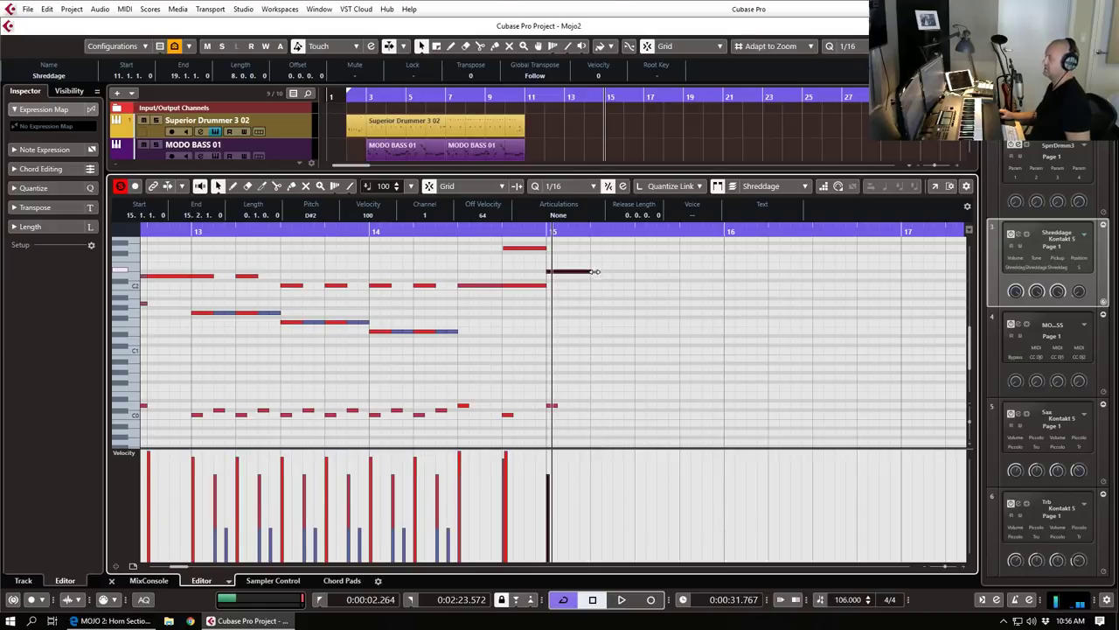
key("h")
key("space")
key("space")
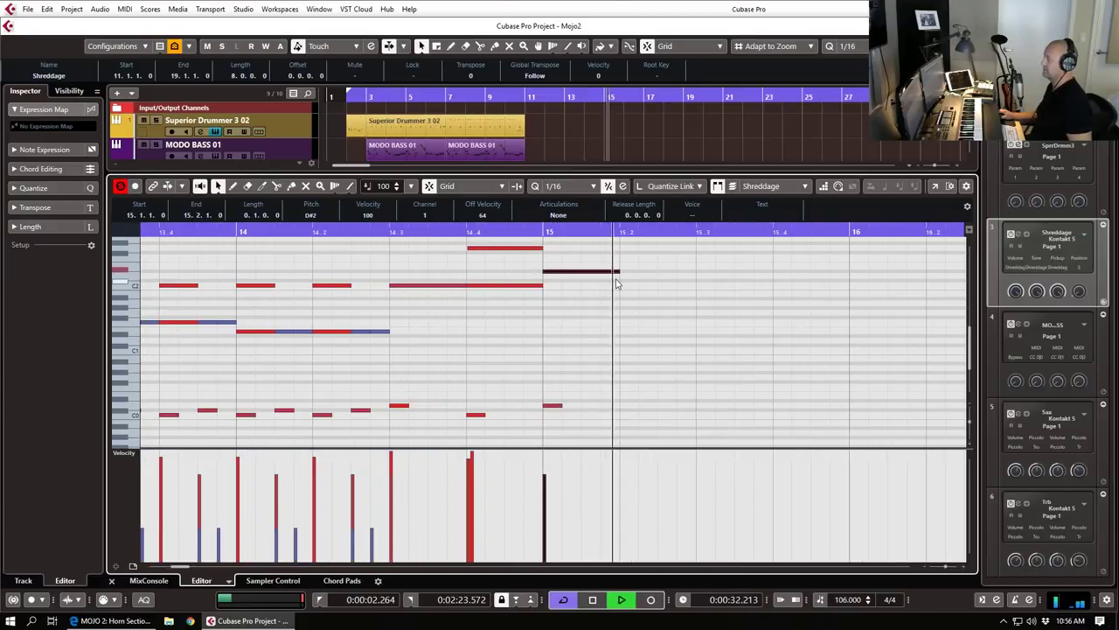
Step: Draw a D#0 keyswitch at 15.1.3, split the D#2 note at that position and play the start of bar 15
left_click(584, 401)
key("3")
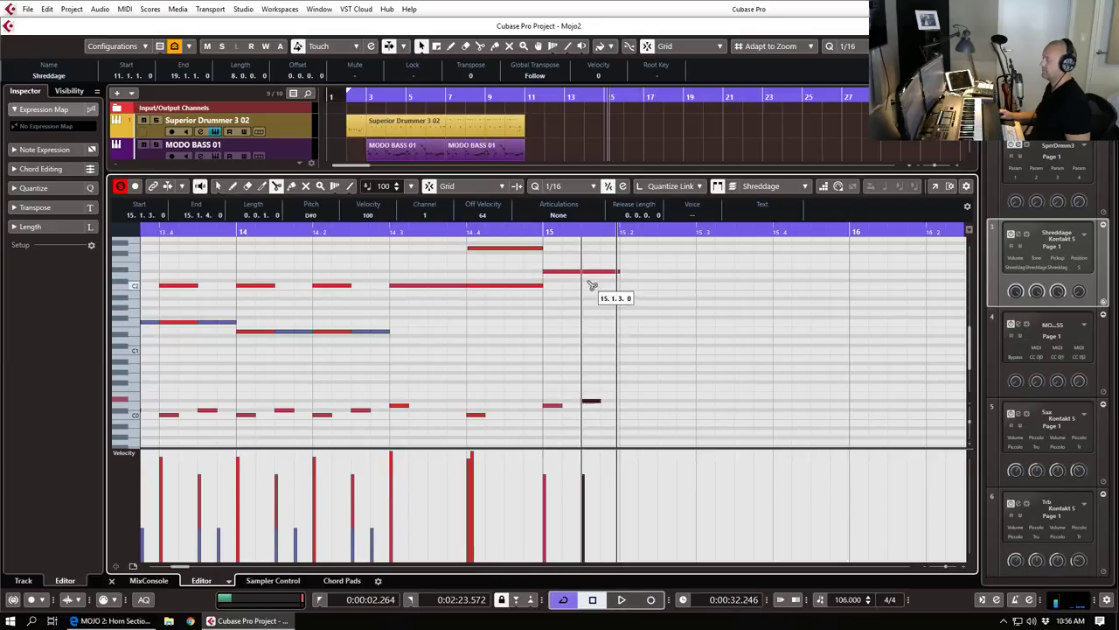
key("1")
key("space")
key("space")
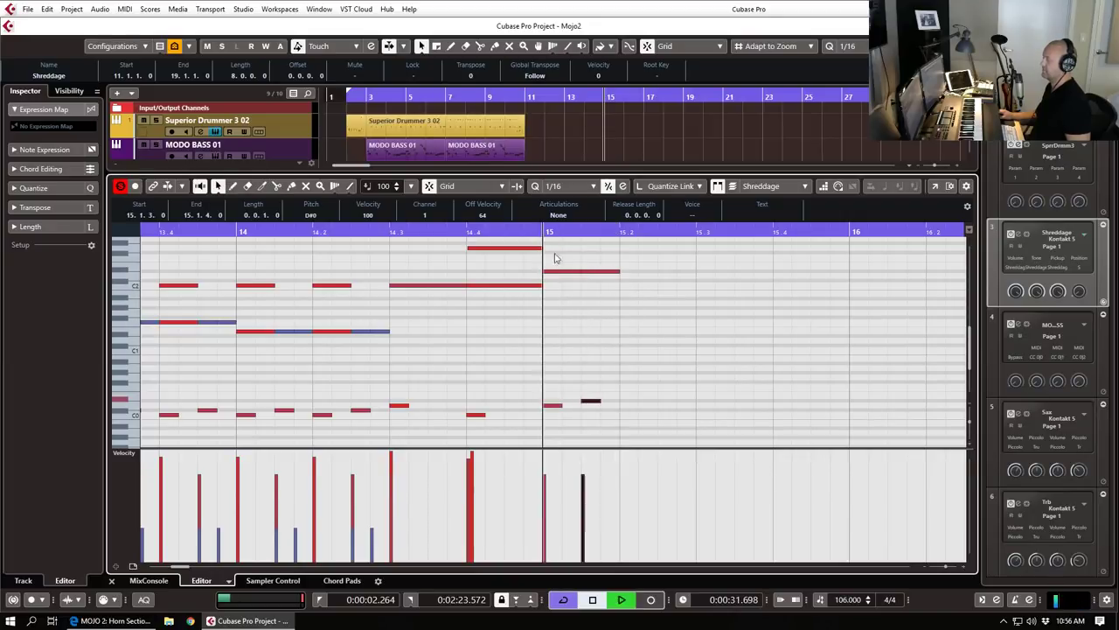
Step: Draw D#2 eighth notes at 15.2.1 and 15.2.3, with velocities rising to 119, and play the result
key("8")
left_click_drag(621, 271, 696, 271)
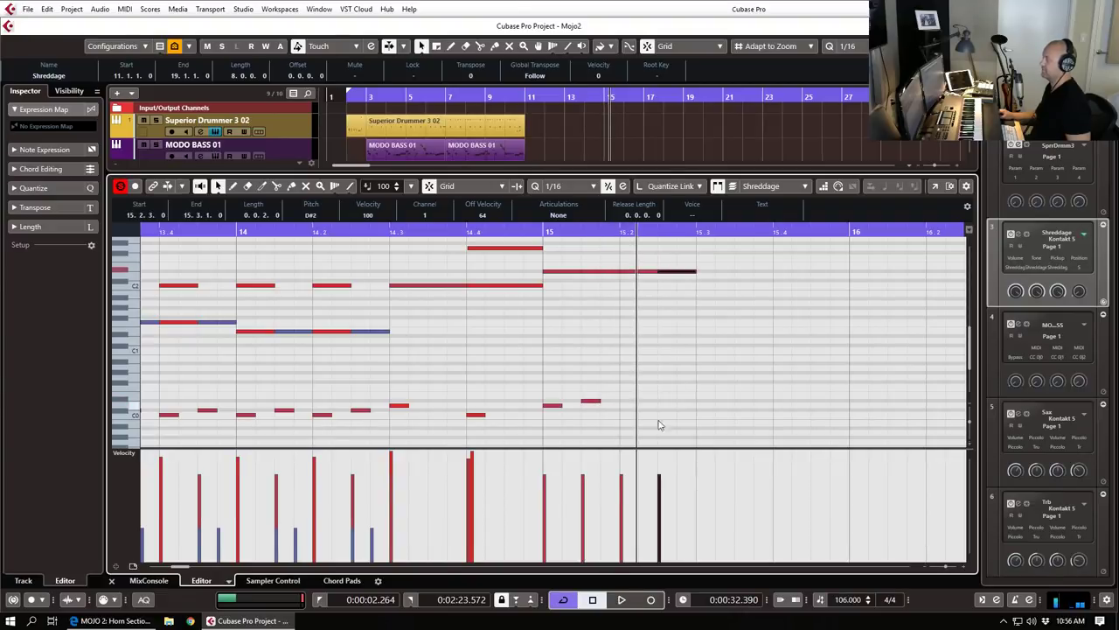
left_click(659, 456)
key("space")
key("space")
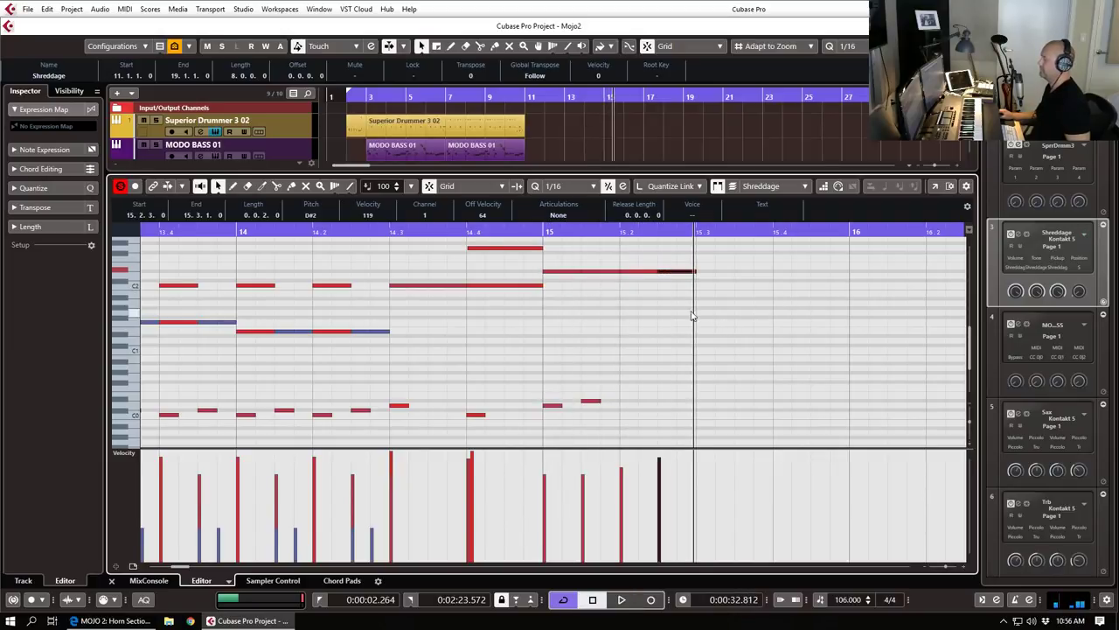
Step: Draw a D#0 keyswitch at 15.3.1 and D#2 eighth notes at 15.3.1 and 15.3.3
key("g")
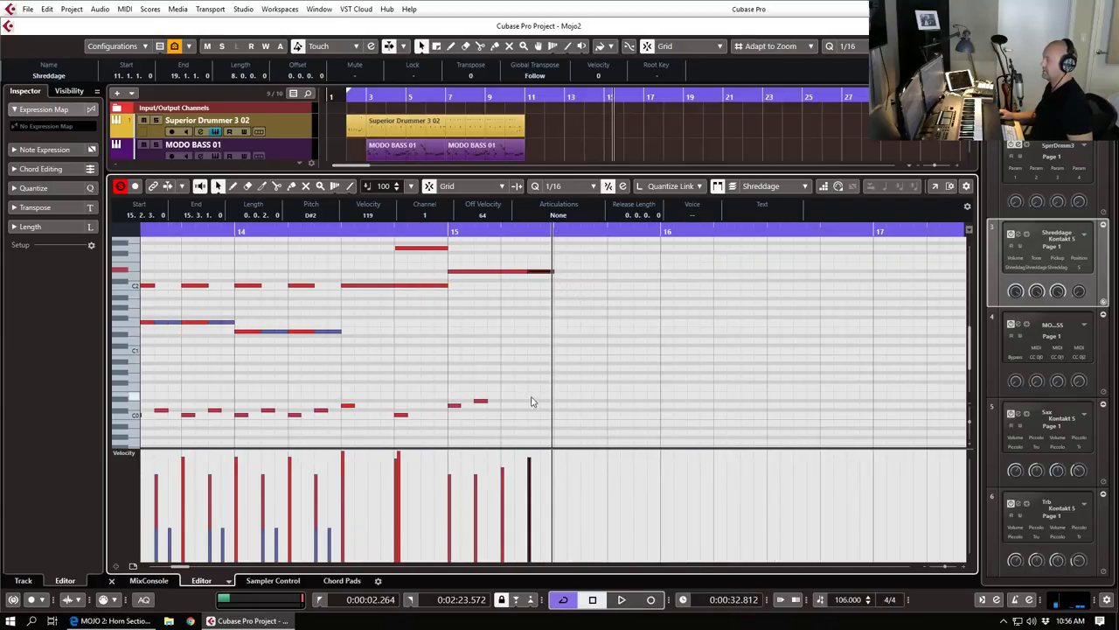
left_click(560, 400)
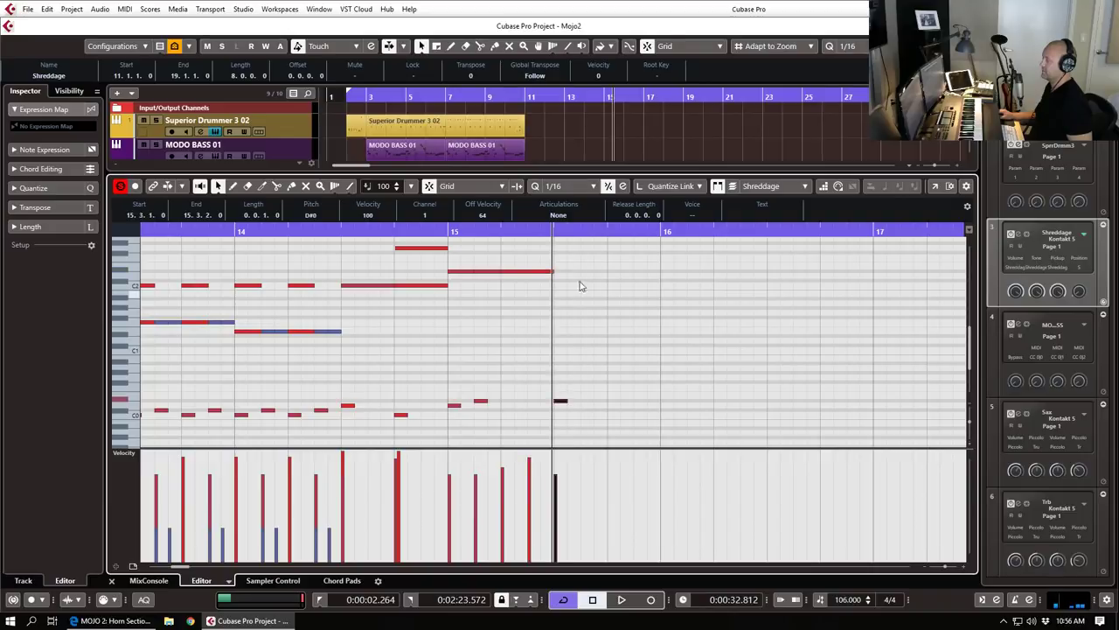
left_click(565, 271)
left_click(593, 272)
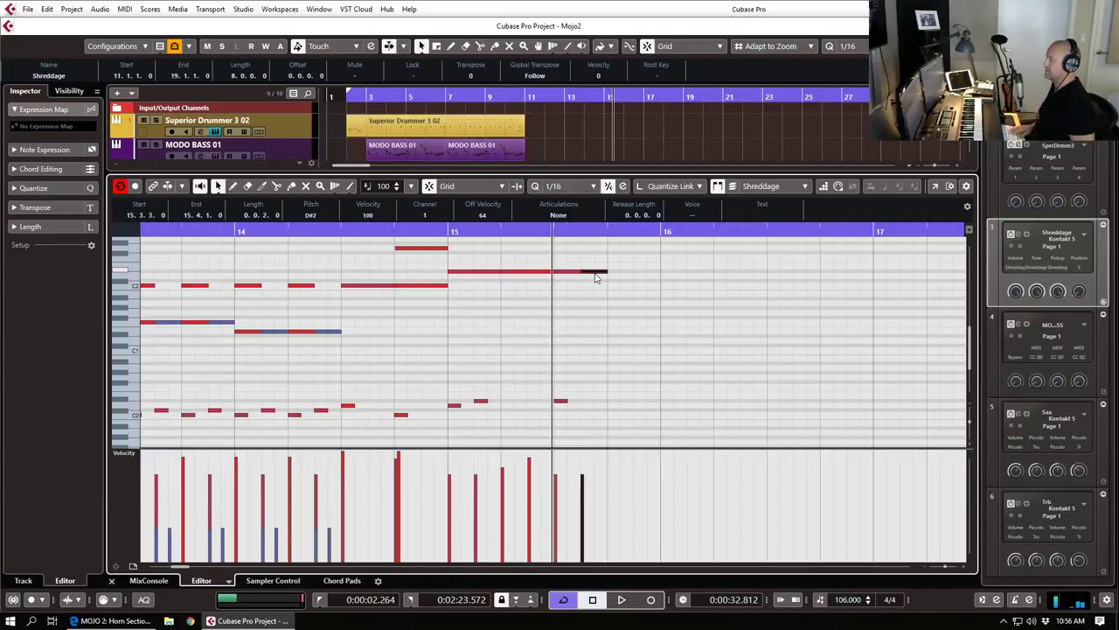
Step: Turn the end of bar 15 into a descending D2, C#2, C2 eighth-note run from 15.3.3, with velocities rising to 125
key("alt+d")
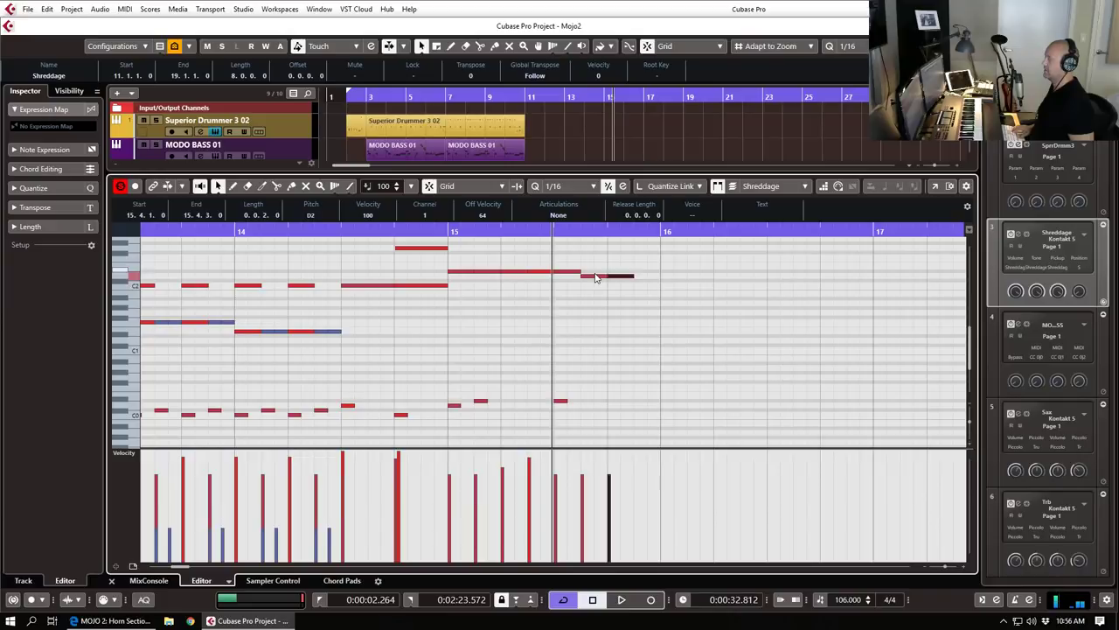
key("alt+d")
key("Down")
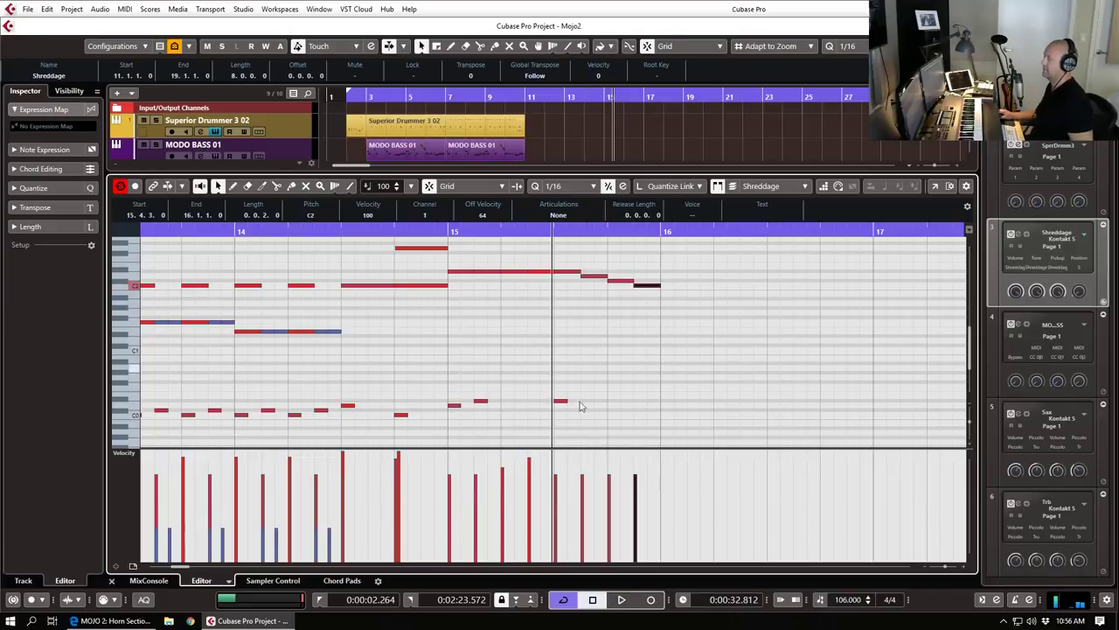
left_click_drag(568, 454, 655, 455)
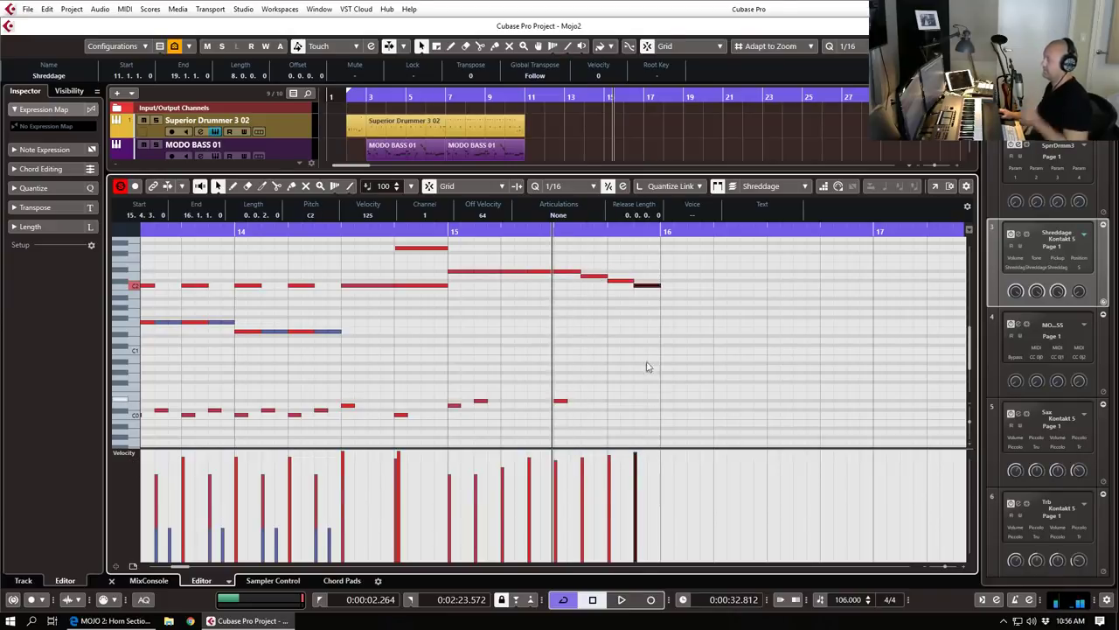
Step: Extend the final C2 note to 16.2.2 and play the riff from bar 11
left_click_drag(660, 286, 734, 294)
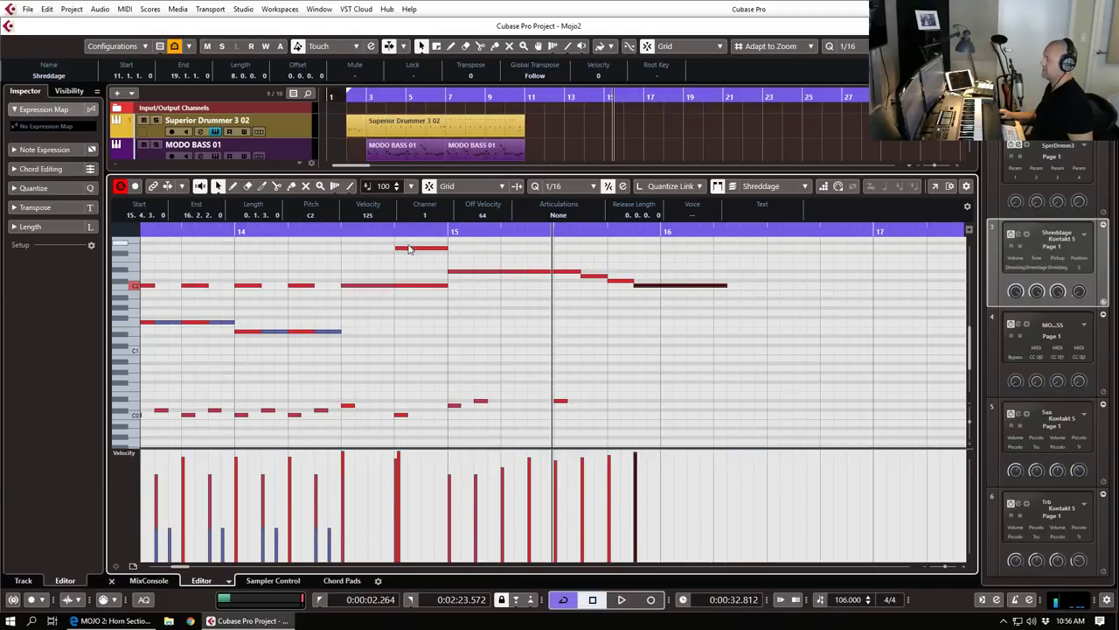
key("g")
key("g")
scroll(291, 252, "left", 1)
left_click(248, 232)
key("space")
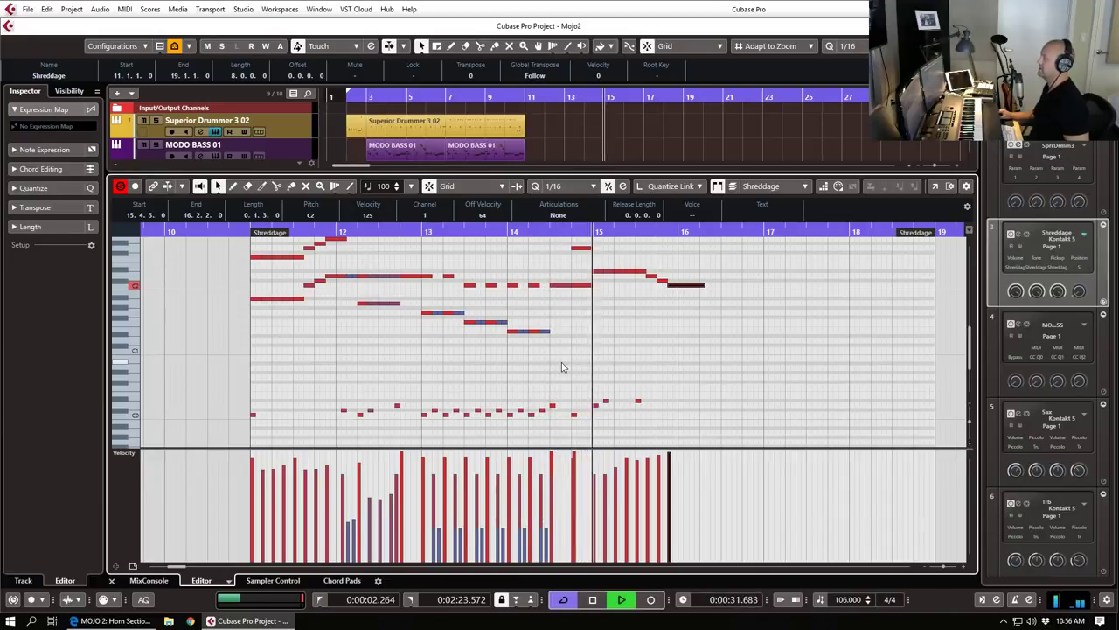
key("space")
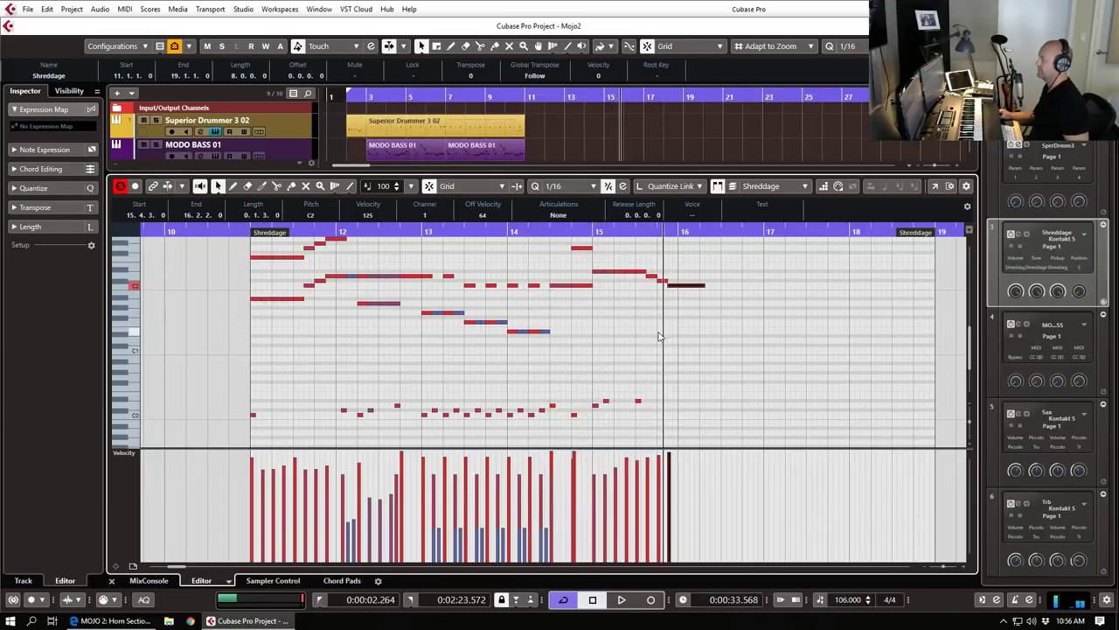
Step: Move the keyswitch at 15.3.1 to D0 at 15.2.3 and play from bar 15 into bar 16
left_click_drag(639, 405, 626, 400)
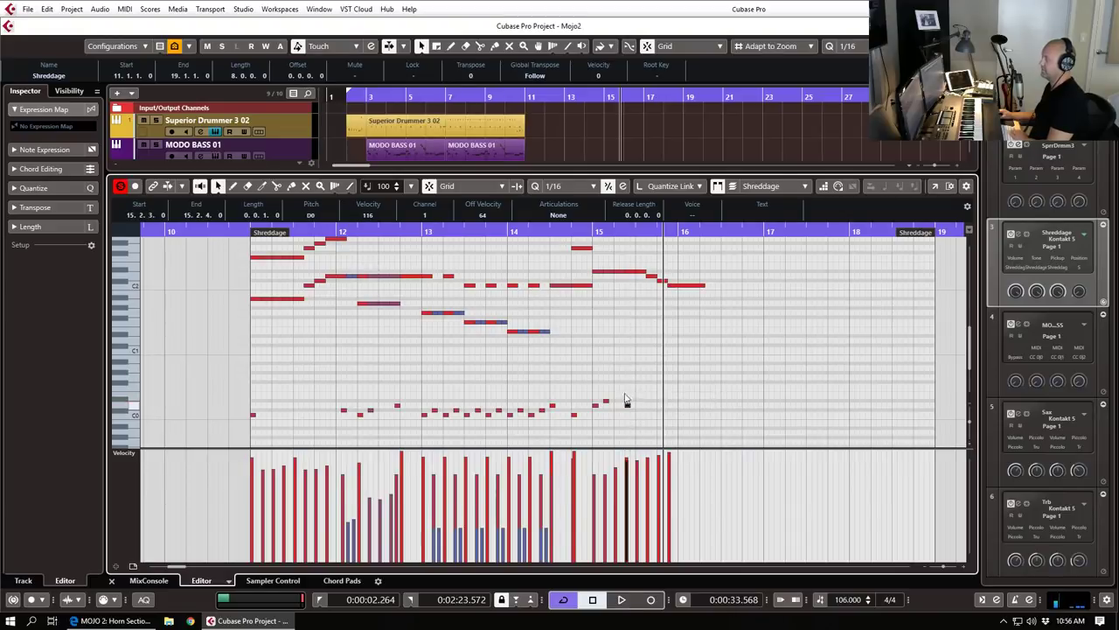
left_click(586, 228)
left_click(592, 234)
key("space")
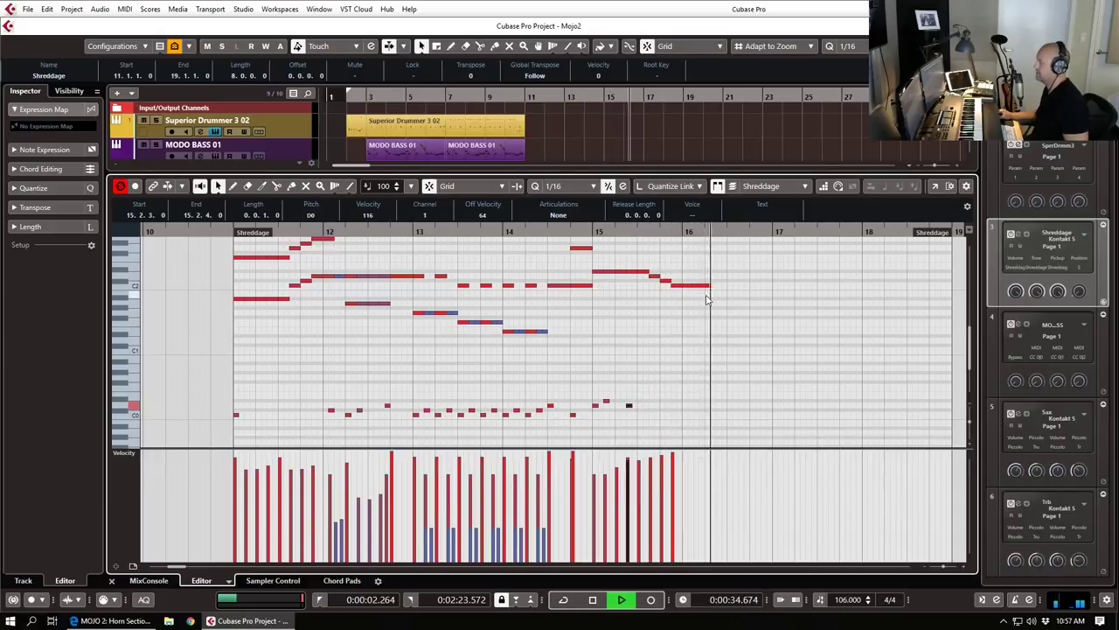
key("space")
Step: Shorten the long C2 to 16.2.1, then write a G1–C2 eighth chord and two C2 sixteenths on beat 2, with C0 and C#0 keyswitches
key("h")
left_click_drag(546, 284, 540, 285)
left_click(533, 415, "alt")
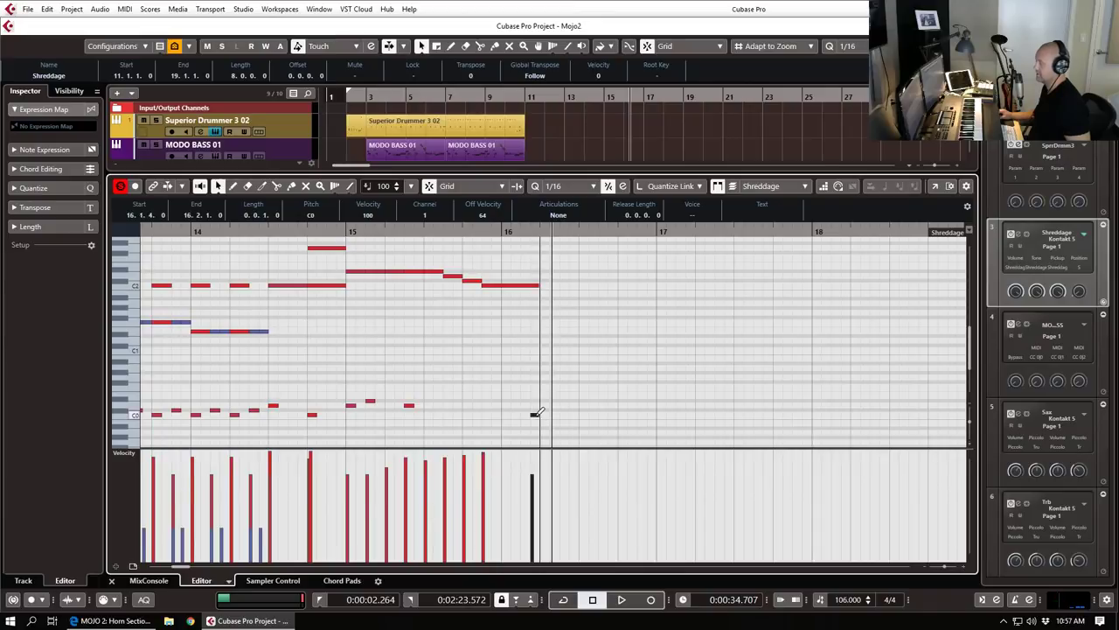
mouse_move(545, 285)
left_mouse_down()
mouse_move(561, 285)
mouse_move(562, 311)
left_mouse_up()
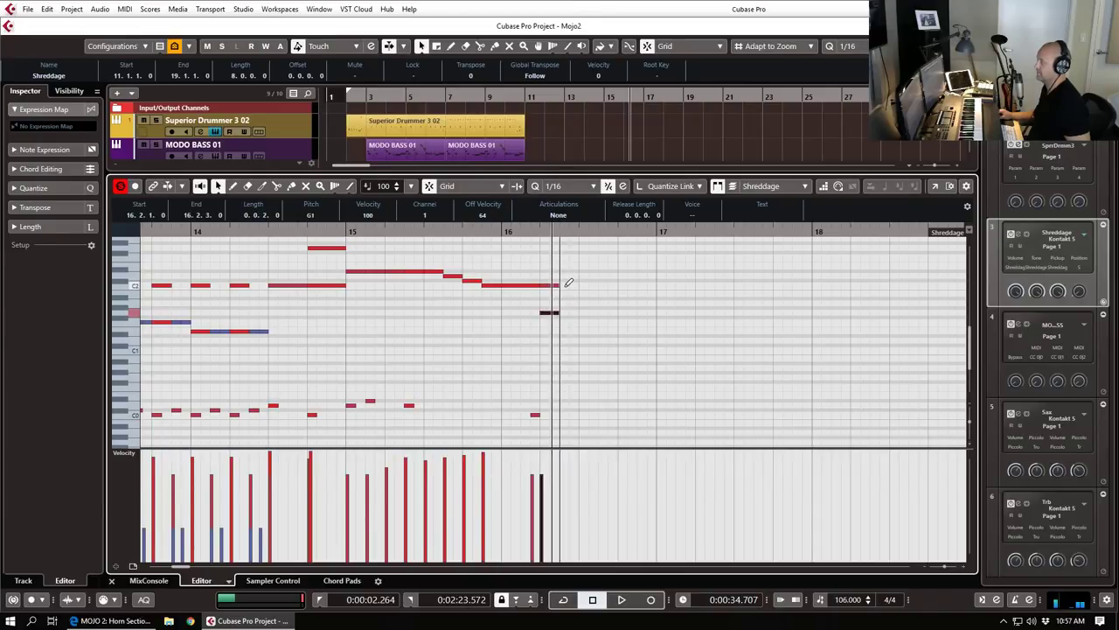
left_click(573, 285)
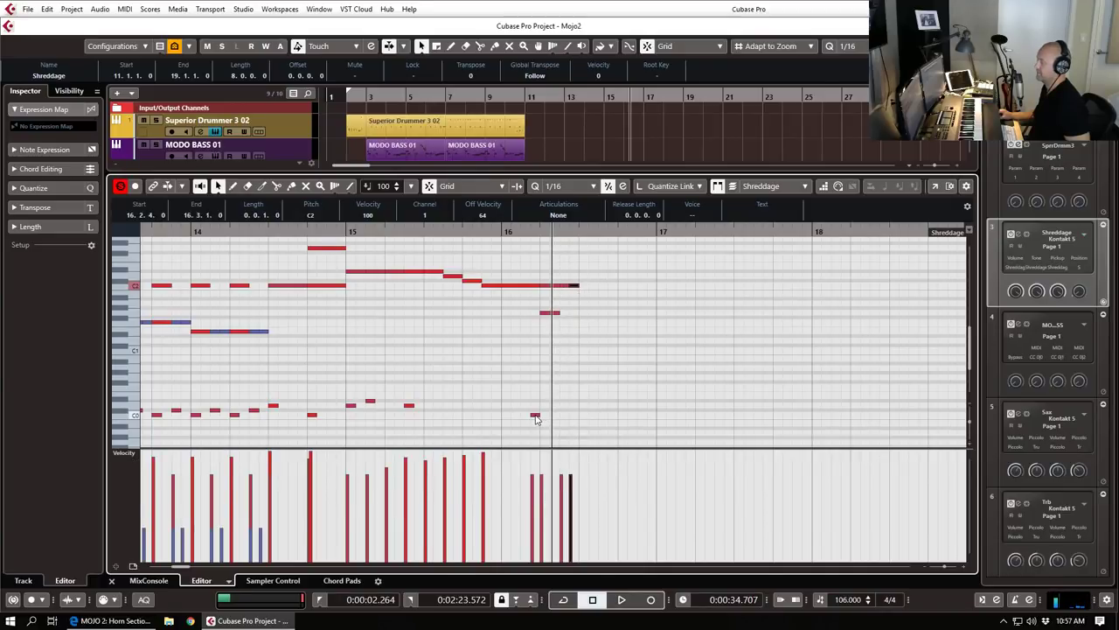
left_click_drag(541, 419, 543, 419)
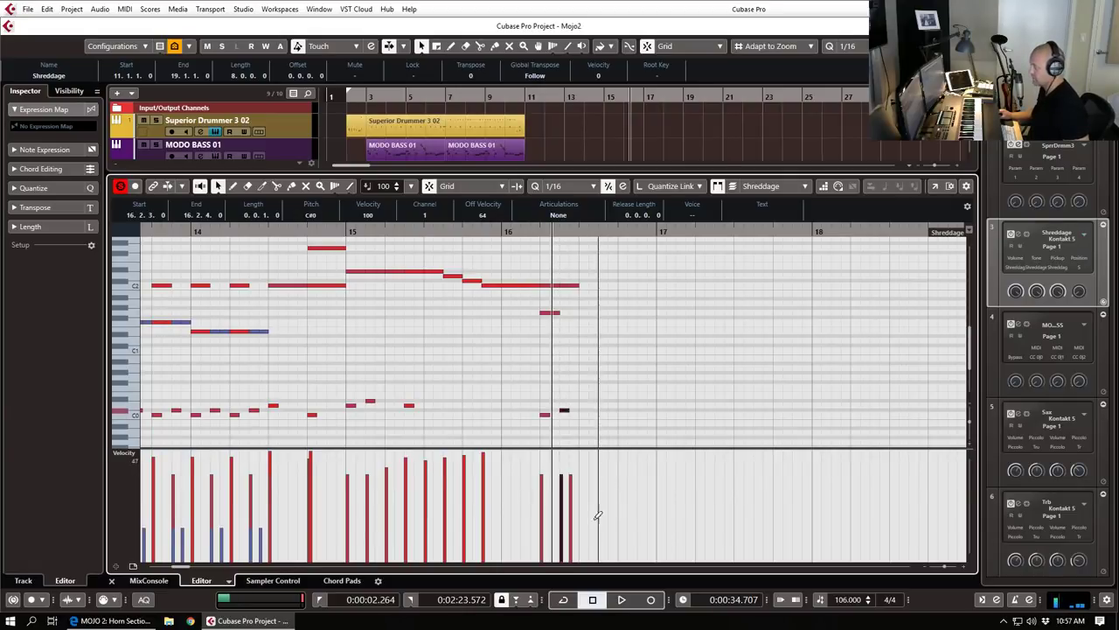
Step: Duplicate the beat 2 figure with its keyswitches onto beats 3 and 4 of bar 16, and play up to bar 17
left_click_drag(623, 264, 552, 436)
key("alt+d")
key("alt+d")
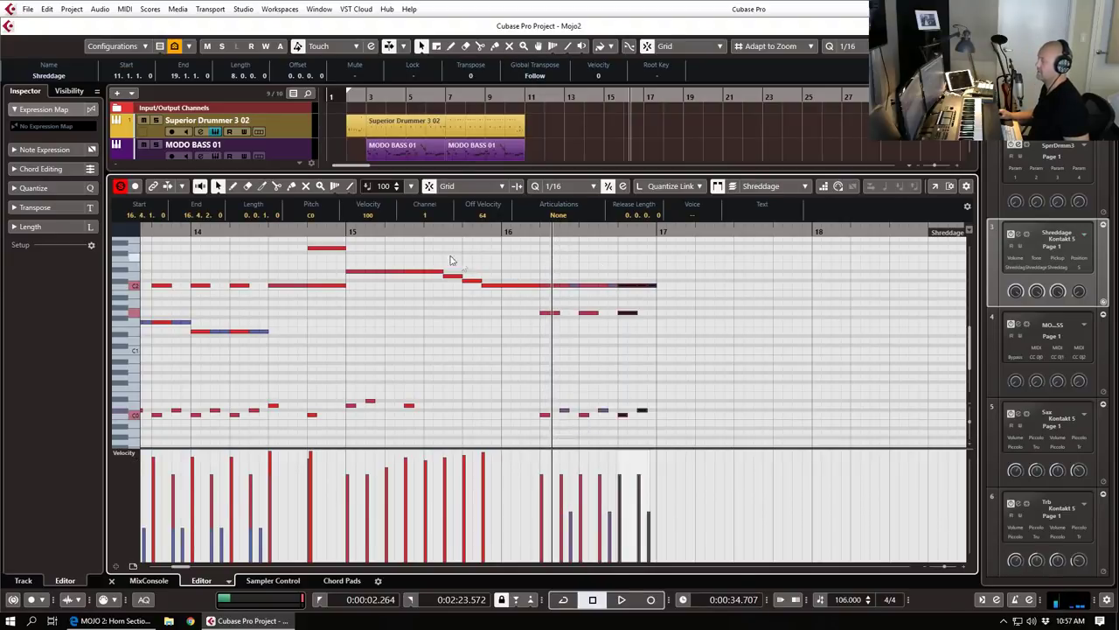
left_click(330, 231)
key("space")
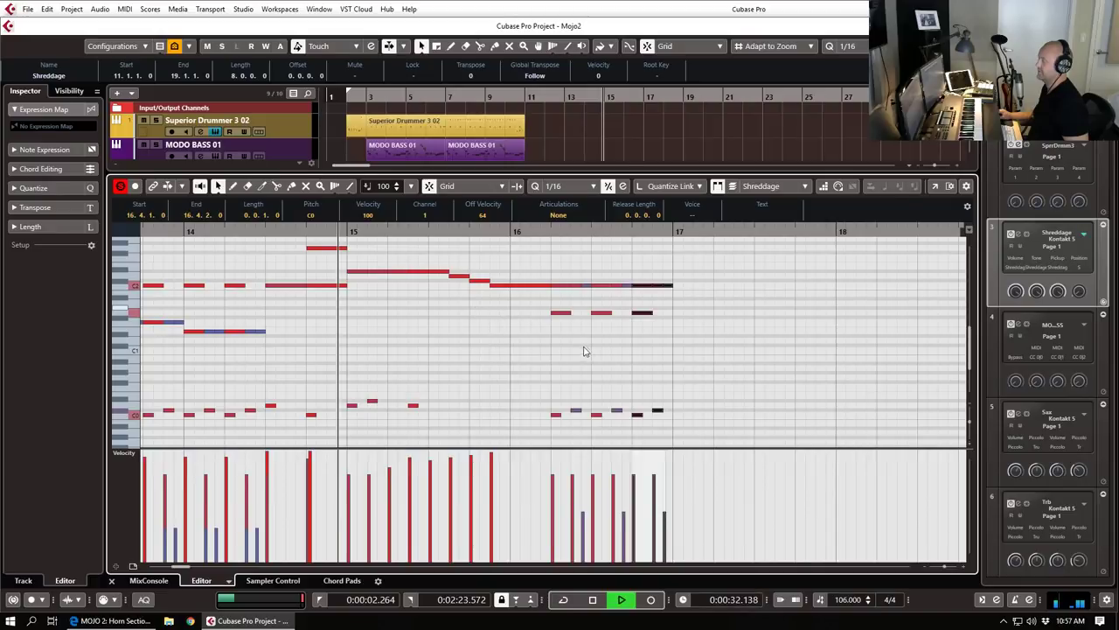
key("space")
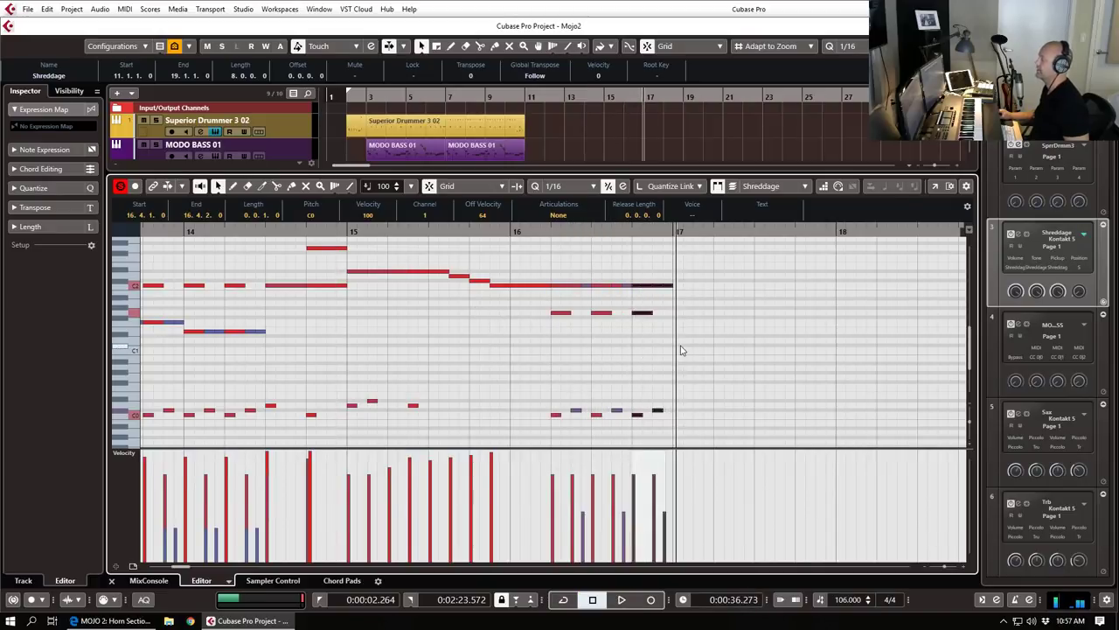
Step: Split the first Shreddage part at bar 5, copy the bars 5–7 section to bar 17 and glue it to the part starting at bar 11
key("Return")
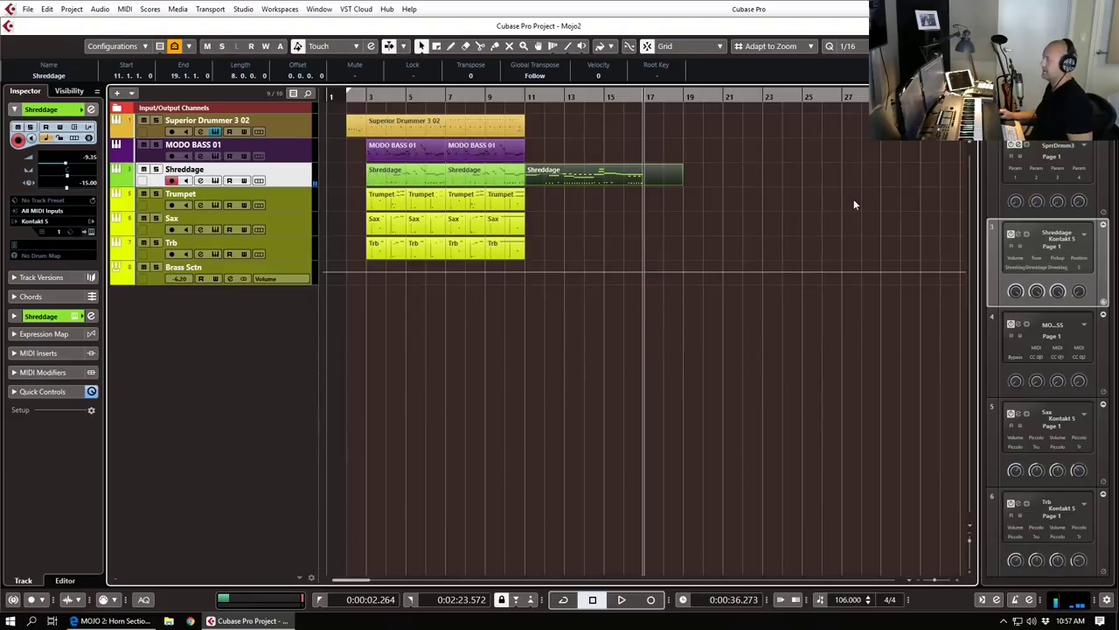
key("3")
key("1")
left_click_drag(425, 177, 664, 180)
key("4")
left_click(634, 172)
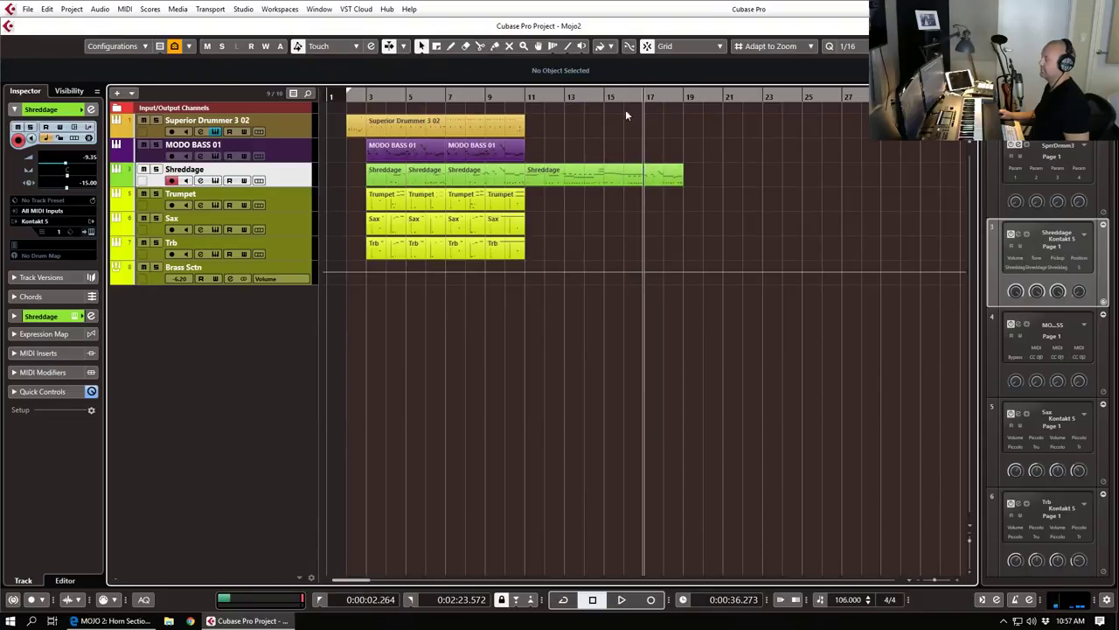
Step: Play the joined Shreddage part from bar 15 to its end at bar 19
left_click(616, 96)
key("space")
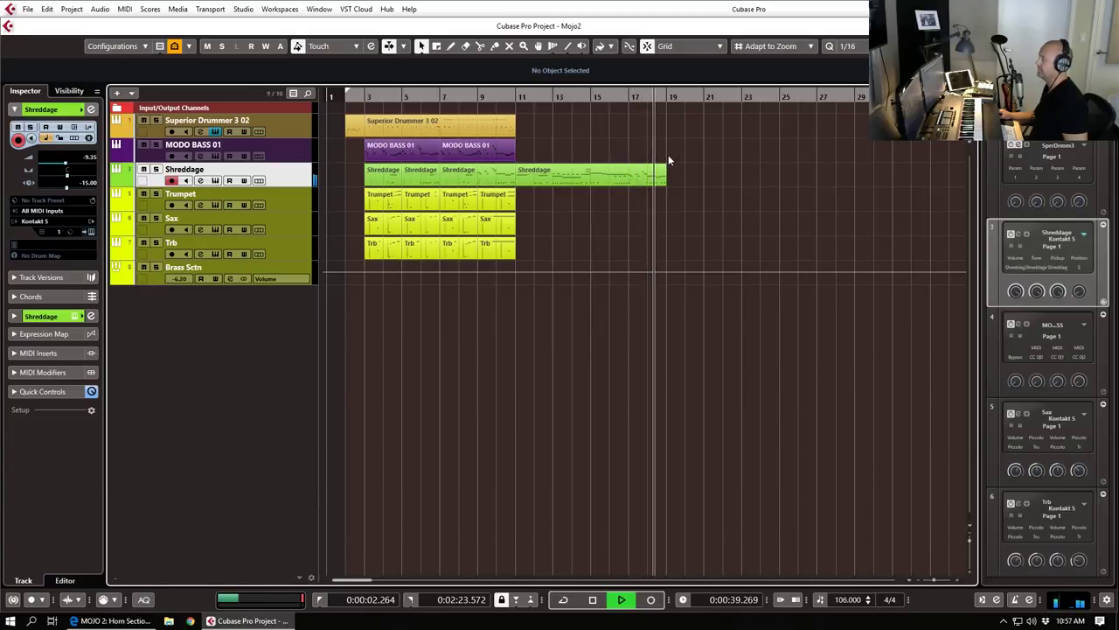
key("space")
Step: Copy the Shreddage part at bar 11 onto the MODO BASS 01 track and open the copy for note editing
left_click_drag(567, 185, 542, 153)
double_click(542, 156)
scroll(517, 318, "right", 4)
key("g")
key("g")
scroll(543, 302, "up", 1)
key("g")
key("g")
key("g")
scroll(562, 283, "down", 3)
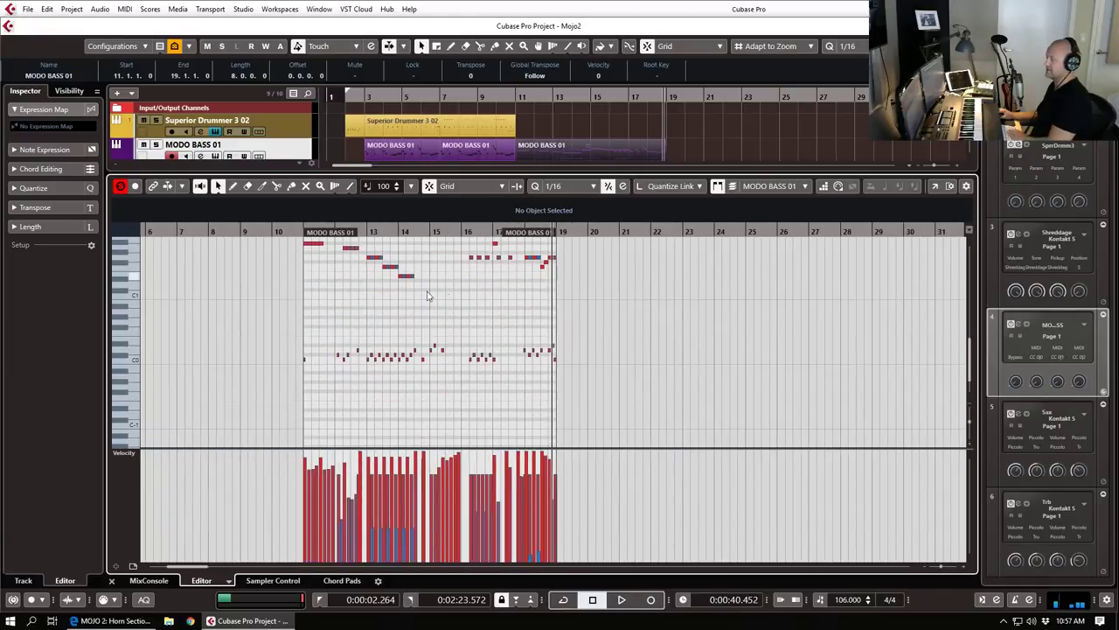
scroll(454, 323, "up", 3)
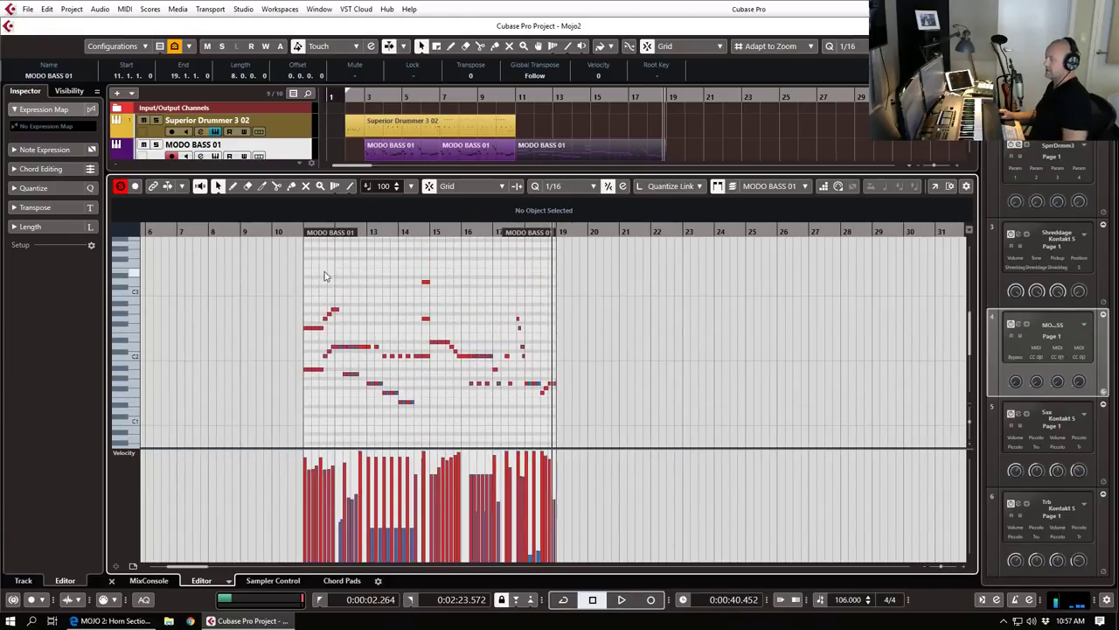
Step: Thin the copied bass part by deleting the upper chord notes in bar 11 and the lower notes in bar 12
key("h")
key("h")
key("h")
key("h")
scroll(587, 293, "left", 4)
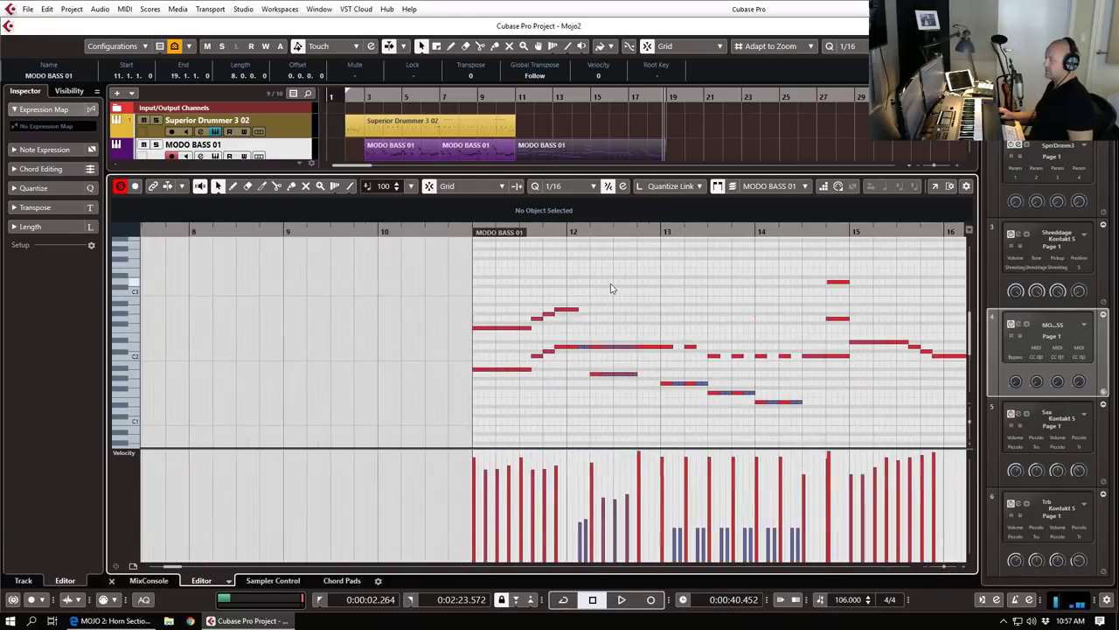
left_click(479, 327)
key("Delete")
left_click_drag(527, 280, 638, 391)
key("Delete")
key("Delete")
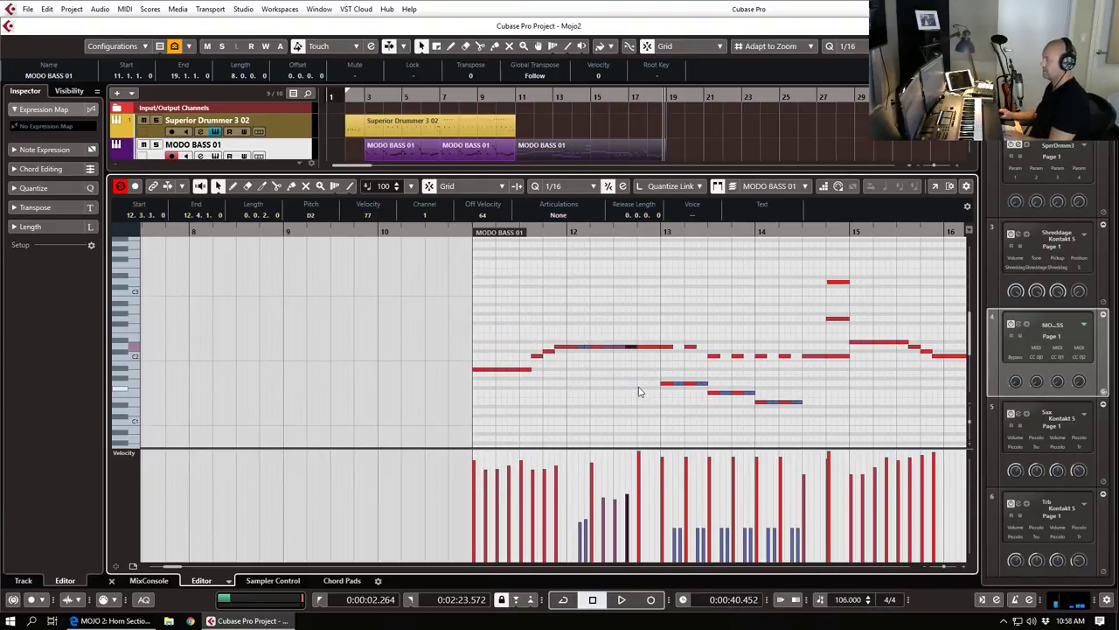
Step: Play the bass line from bar 11 and delete the upper D2 notes in beats 1 and 2 of bar 13
left_click(476, 231)
key("space")
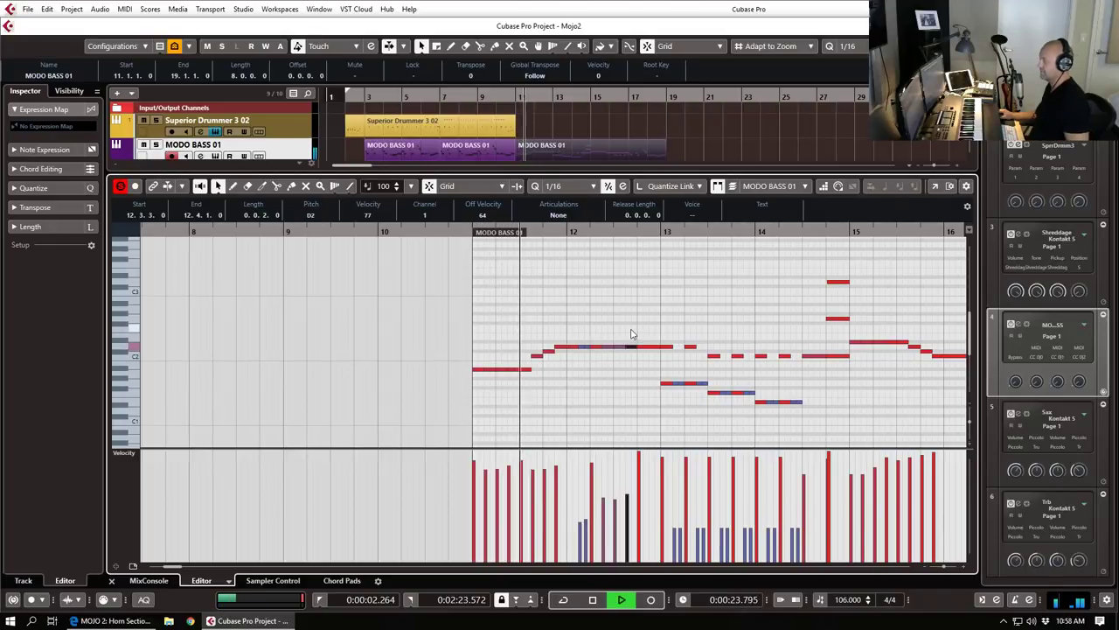
key("h")
key("h")
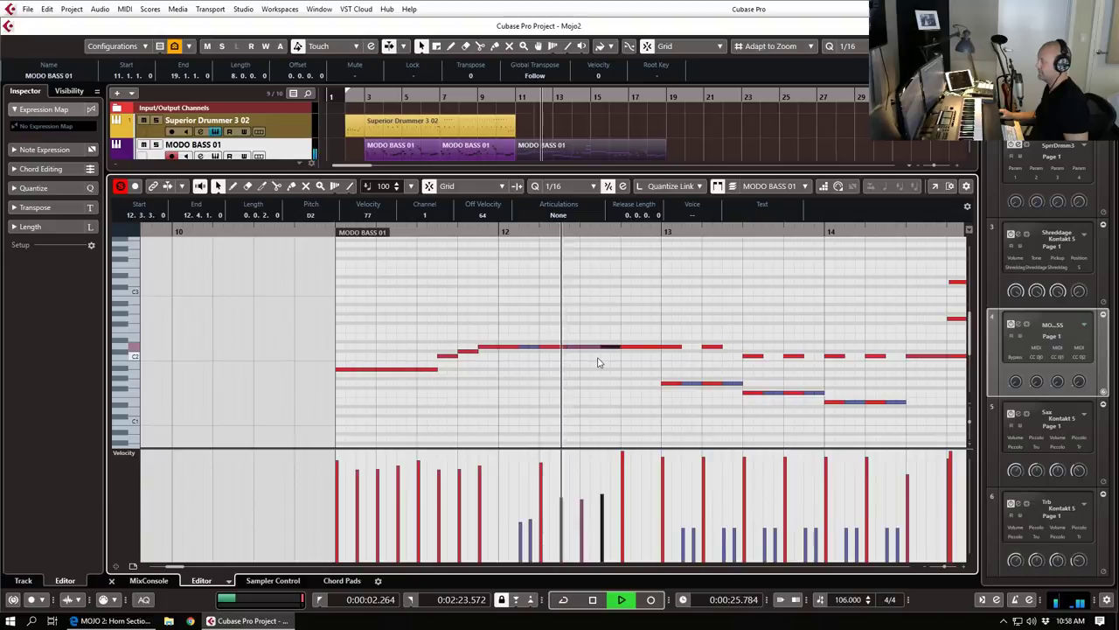
left_click_drag(686, 327, 756, 361)
key("Delete")
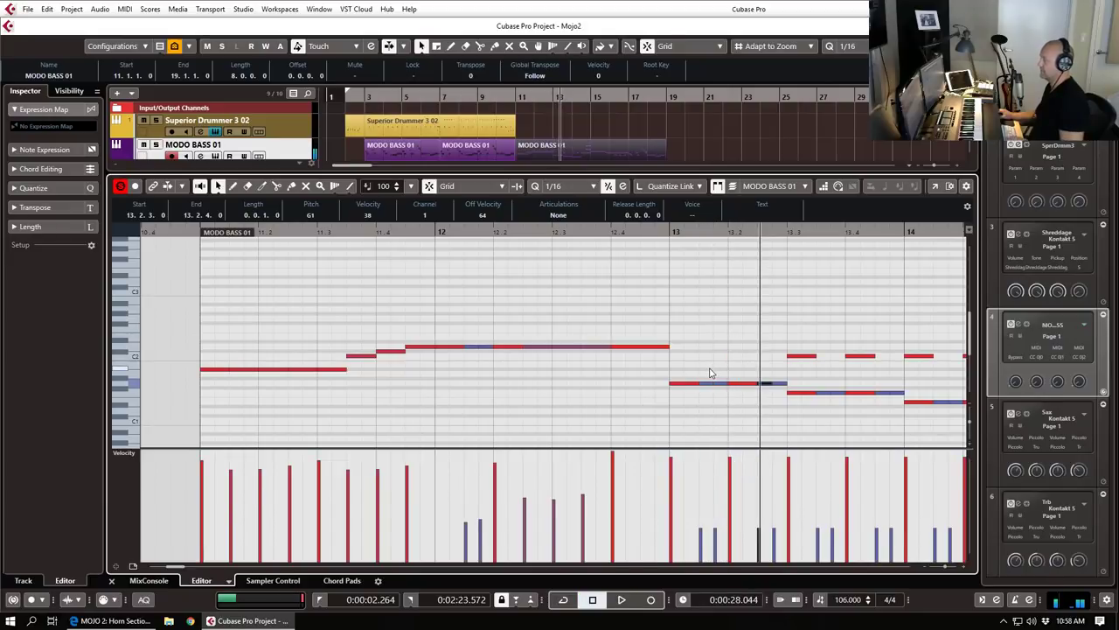
Step: Replace the soft G1 sixteenths in bar 13's first half with an even four-note G1 pulse, each 0.0.1.45 long at velocity 120, and play it
left_click_drag(706, 369, 731, 411)
key("Delete")
mouse_move(765, 375)
left_mouse_down()
mouse_move(786, 400)
mouse_move(685, 395)
mouse_move(720, 382)
mouse_move(754, 409)
mouse_move(789, 400)
mouse_move(777, 382)
left_mouse_up()
key("Delete")
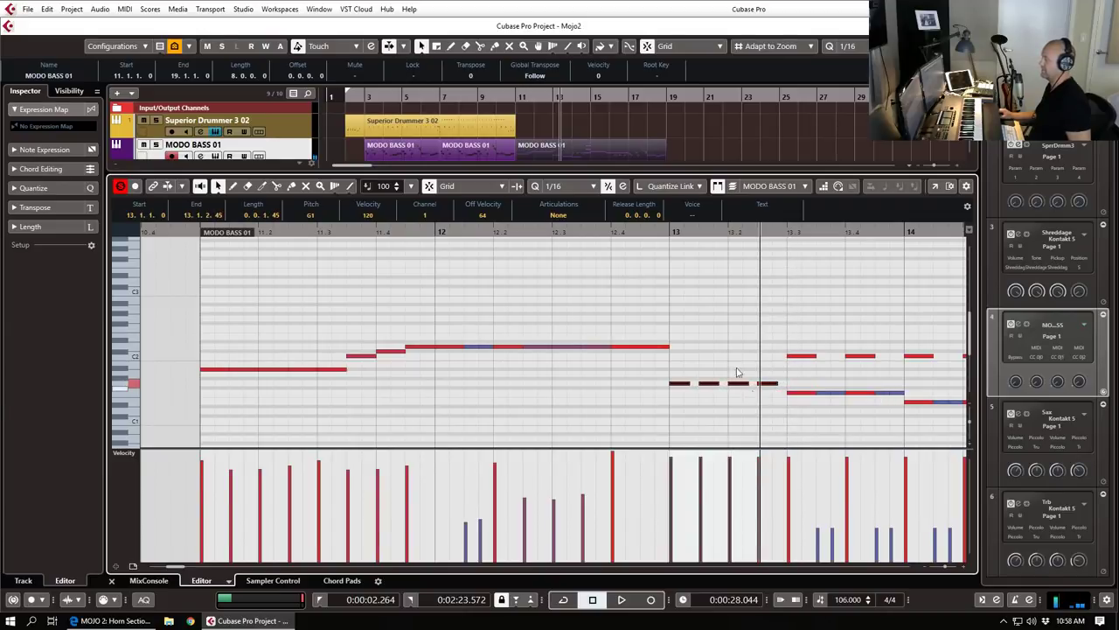
left_click(663, 233)
key("space")
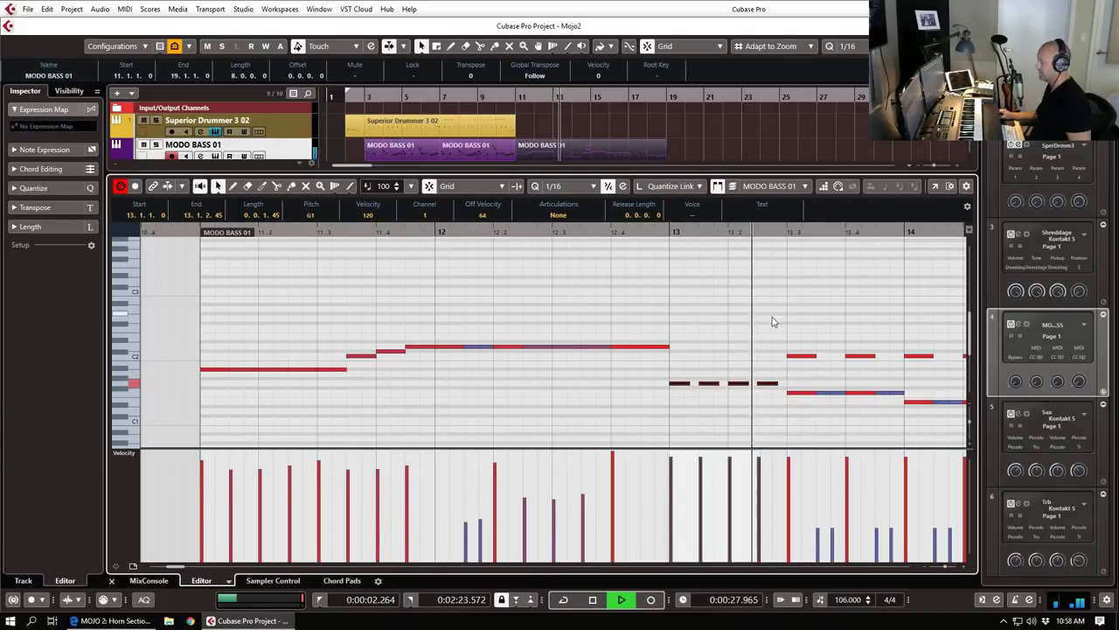
key("space")
Step: Replace the notes in beats 3 and 4 of bar 13 with a copy of the four short notes transposed to F1
key("g")
key("g")
left_click_drag(570, 350, 624, 409)
key("Delete")
mouse_move(569, 371)
left_mouse_down()
mouse_move(497, 395)
mouse_move(587, 387)
mouse_move(567, 390)
left_mouse_up()
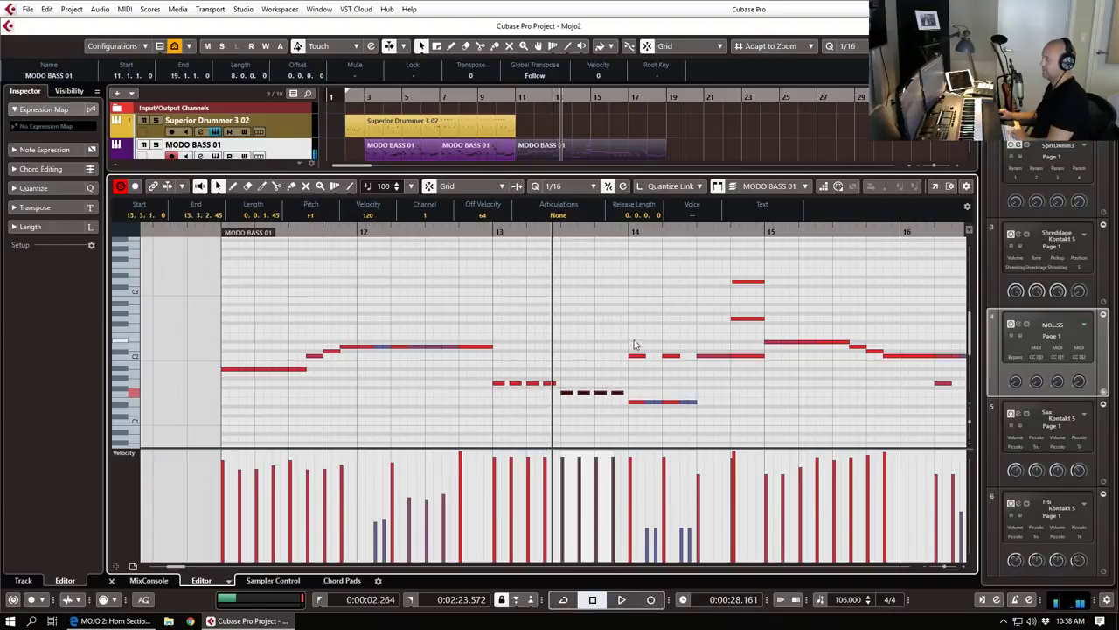
Step: Replace the notes in beats 1 and 2 of bar 14 with a copy of the four short notes transposed to E1
left_click_drag(636, 317, 704, 439)
key("Delete")
left_click(625, 402)
left_click_drag(564, 407, 634, 404)
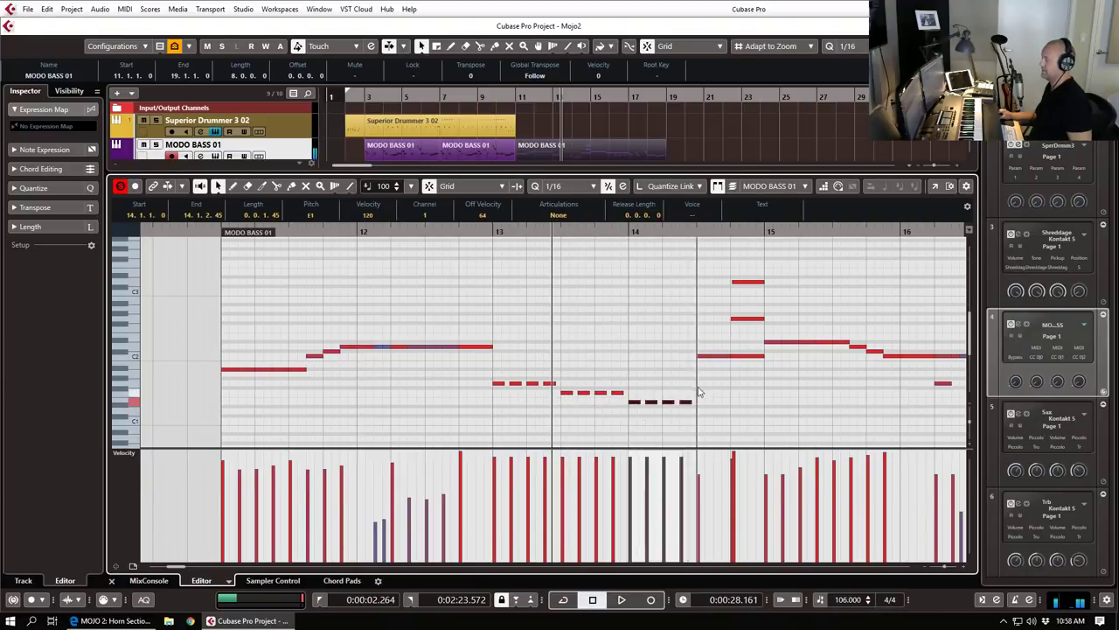
Step: Reduce beat 4 of bar 14 to a single C3 note at velocity 125 and raise the beat 3 C2 note's velocity
left_click_drag(739, 306, 748, 392)
key("Delete")
key("Down")
left_click_drag(741, 264, 730, 290)
left_click(703, 458)
left_click(732, 454)
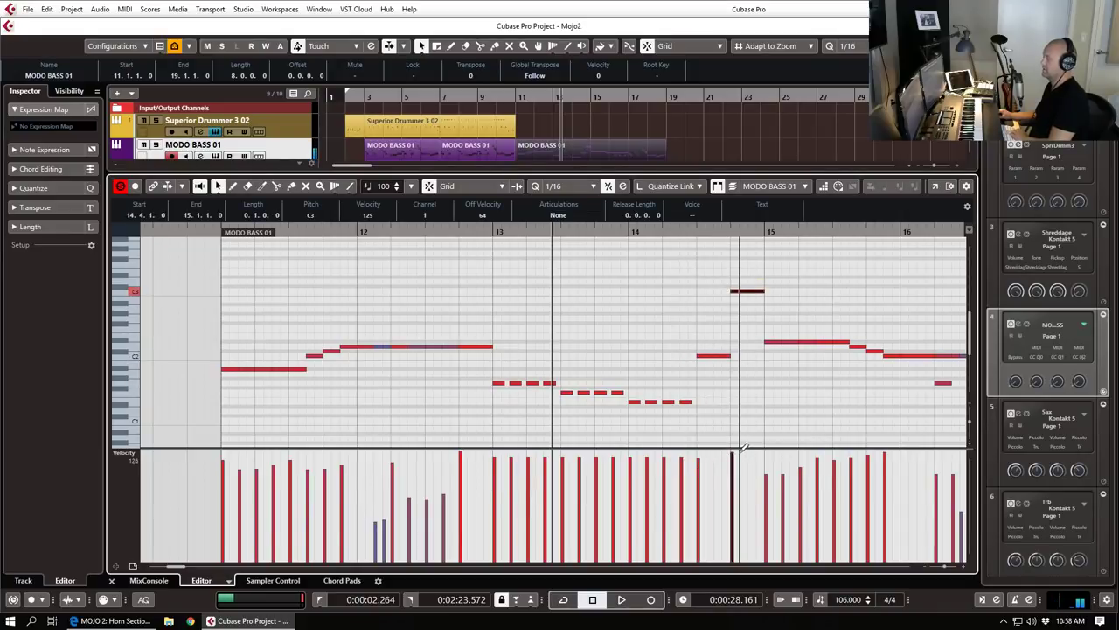
Step: Play the bass line from bar 13 into bar 16 to check the edited notes
left_click(494, 231)
key("space")
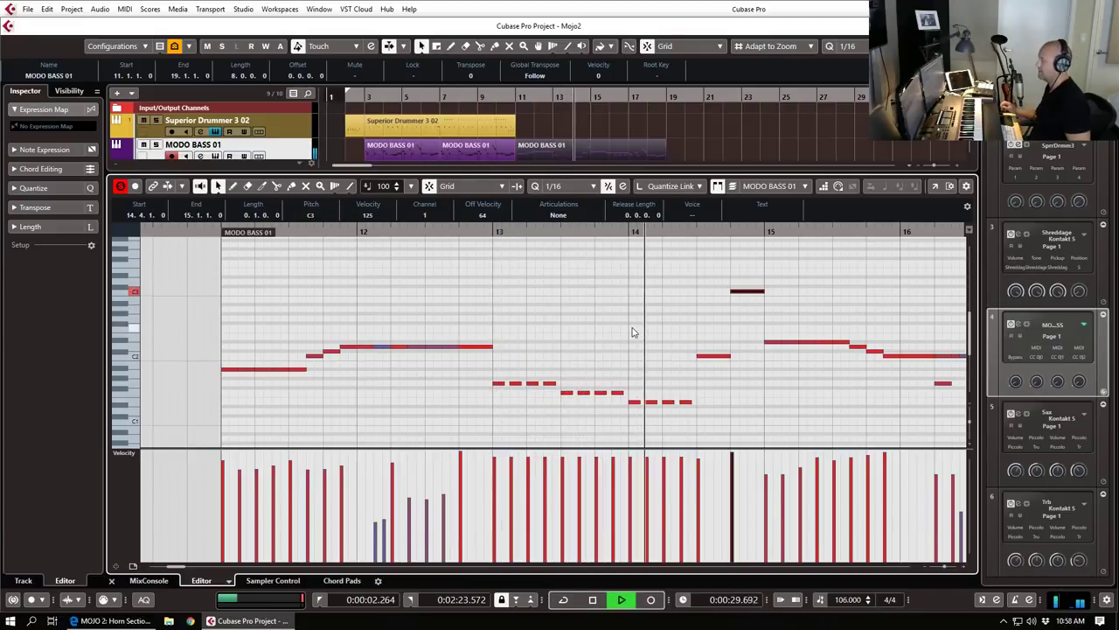
key("space")
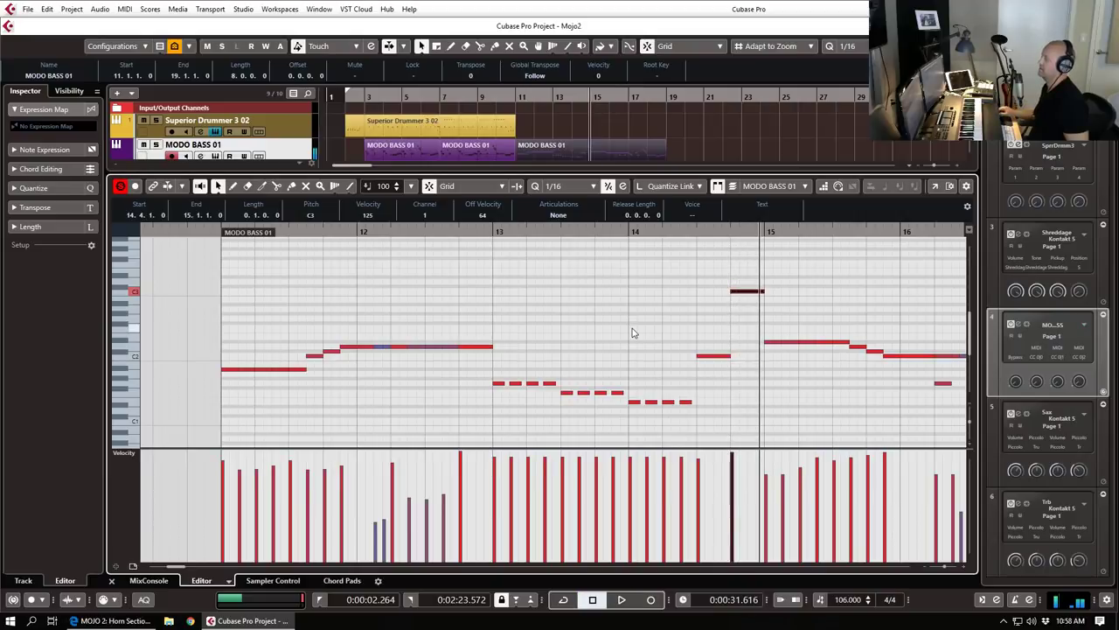
key("space")
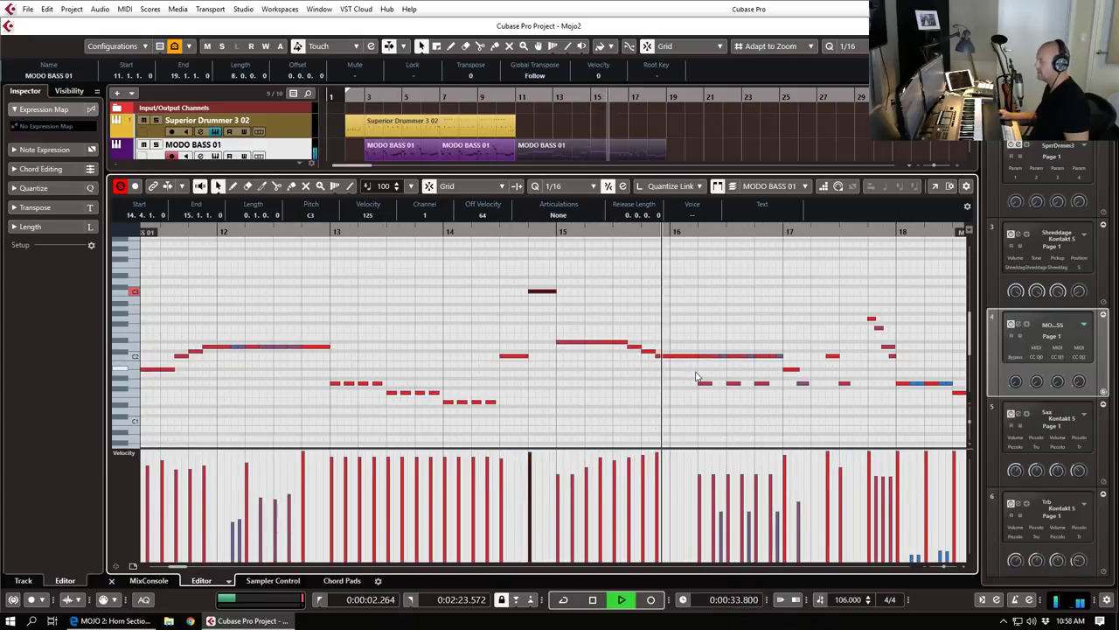
key("space")
Step: Replace the notes in beats 2 to 4 of bar 16 with repeated C2 eighth notes, rising from velocity 100 to 112
left_click_drag(700, 374, 772, 404)
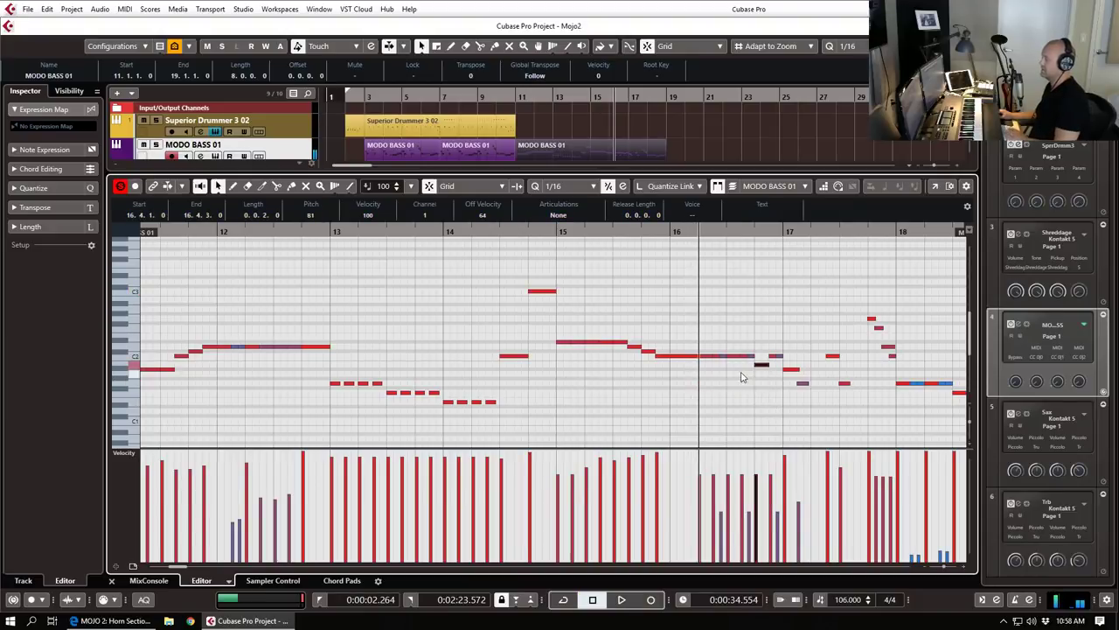
left_click_drag(715, 348, 783, 372)
key("Delete")
left_click(707, 355)
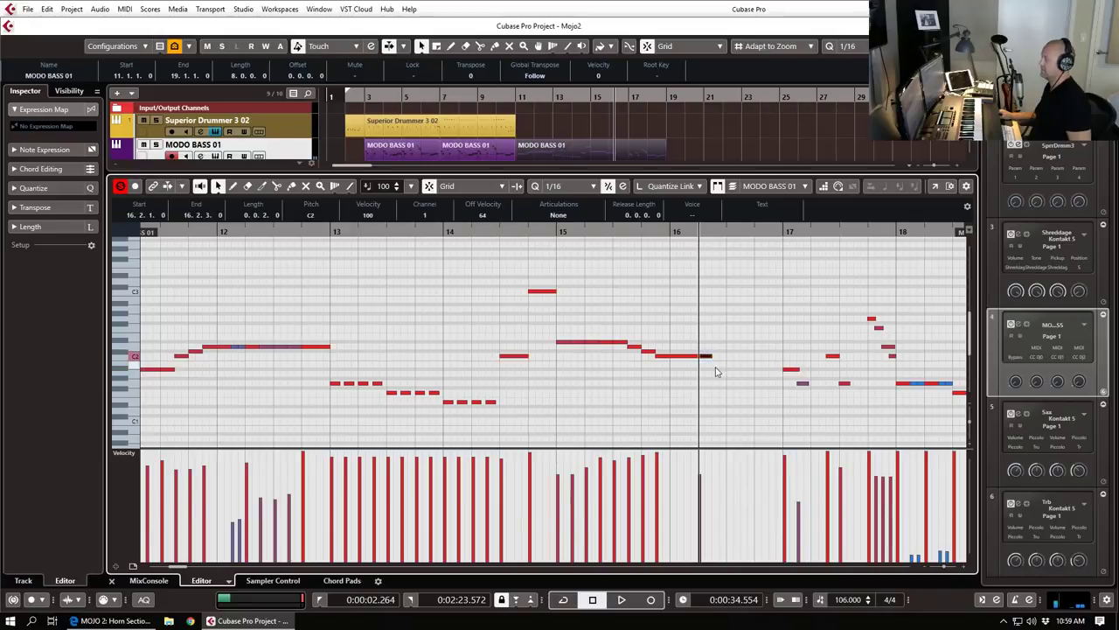
left_click_drag(706, 467, 742, 470)
Step: Play the bass line on through bars 16 to 18
key("space")
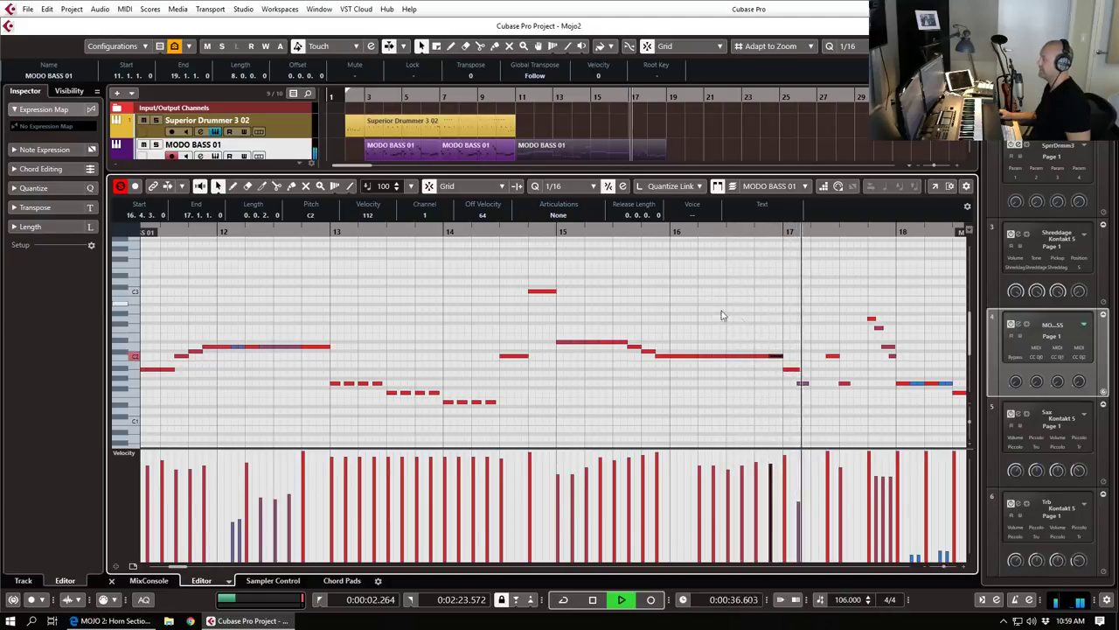
key("g")
key("g")
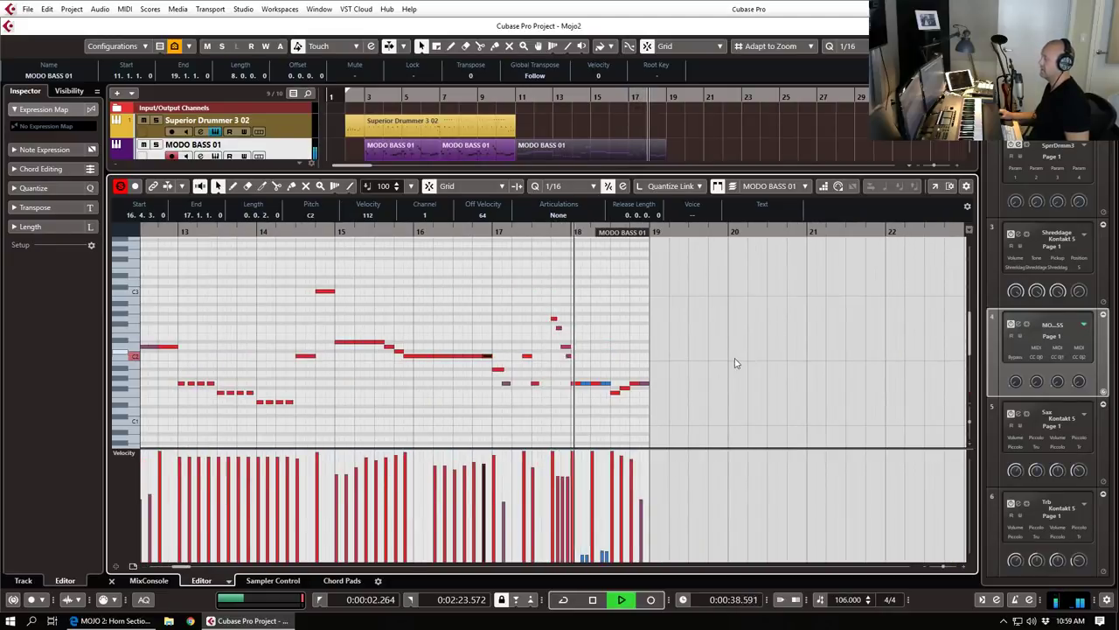
key("space")
Step: Shorten the four soft G1 notes in the first half of bar 18, play the passage, and close the note editor
key("h")
key("h")
key("h")
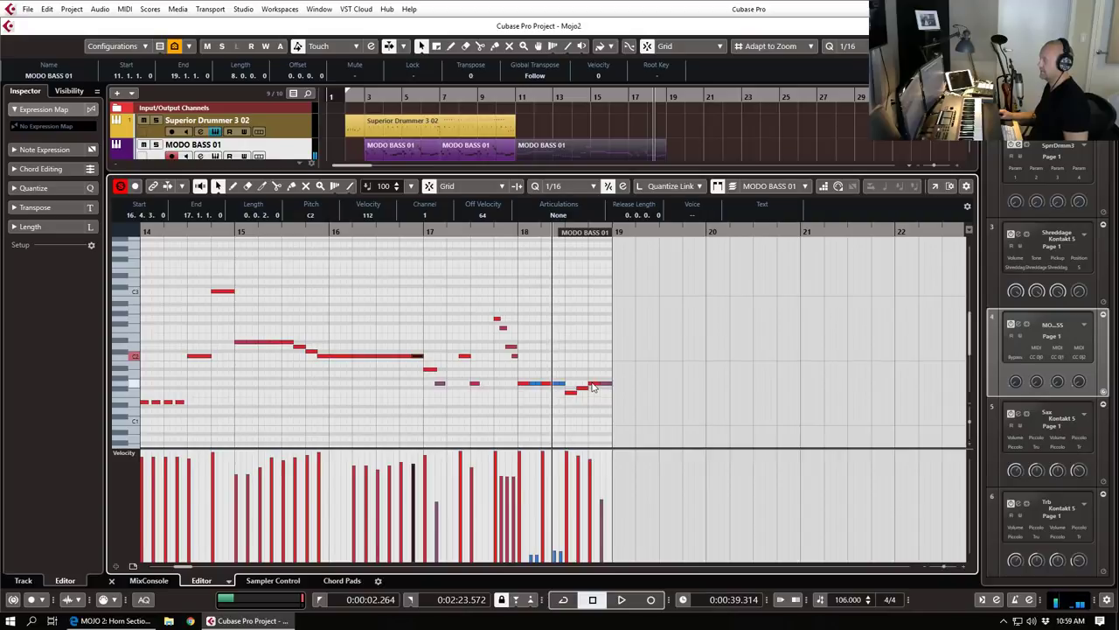
left_click(459, 383)
left_click(612, 384, "shift")
left_click_drag(618, 383, 597, 383)
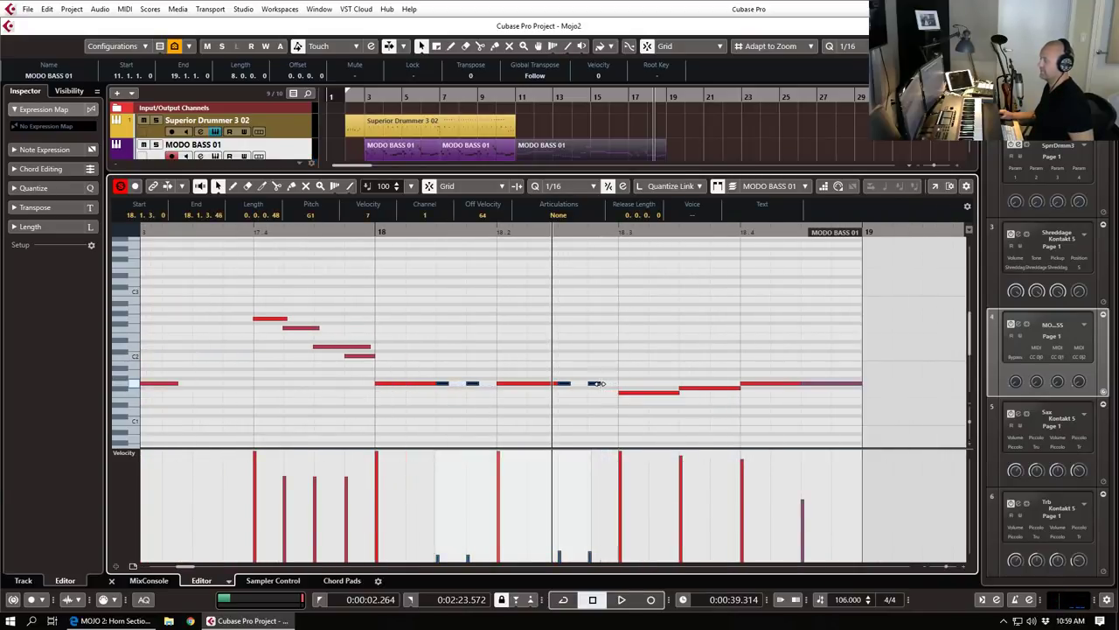
key("space")
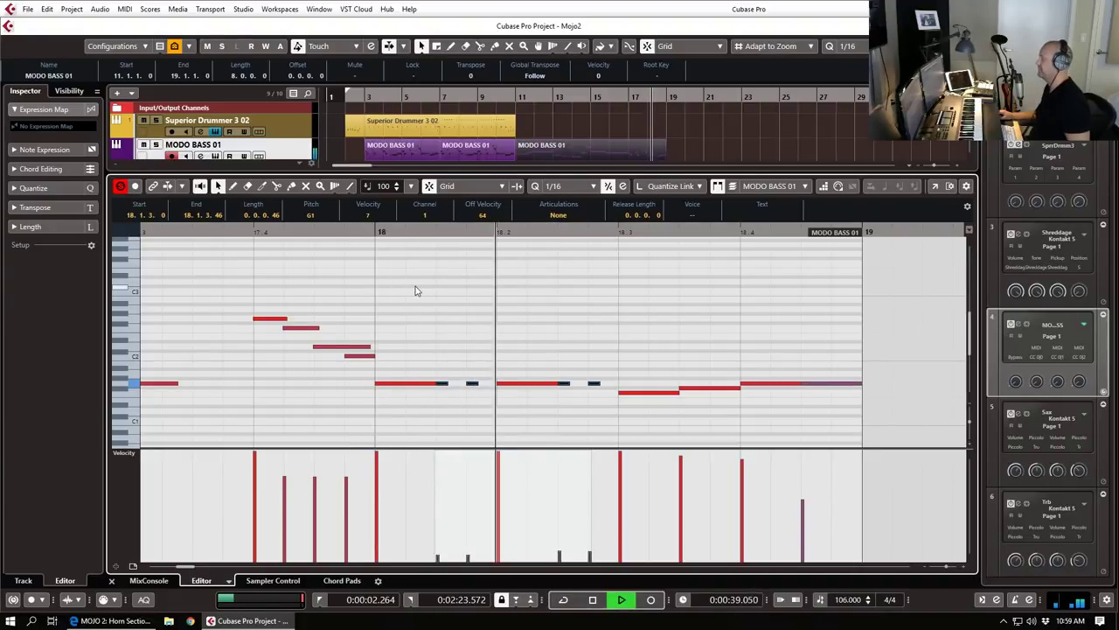
key("space")
key("ctrl+e")
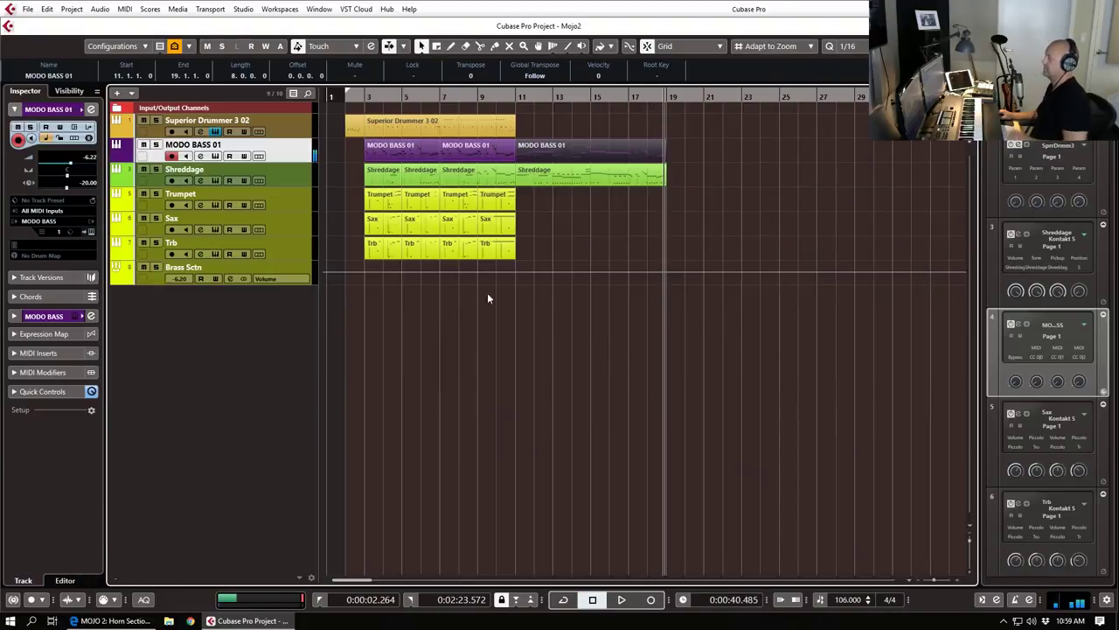
Step: Open Superior Drummer 3 from the drum track and audition Pre Chorus 02 in the Pushy Medium 94 BPM grooves
left_click(297, 131)
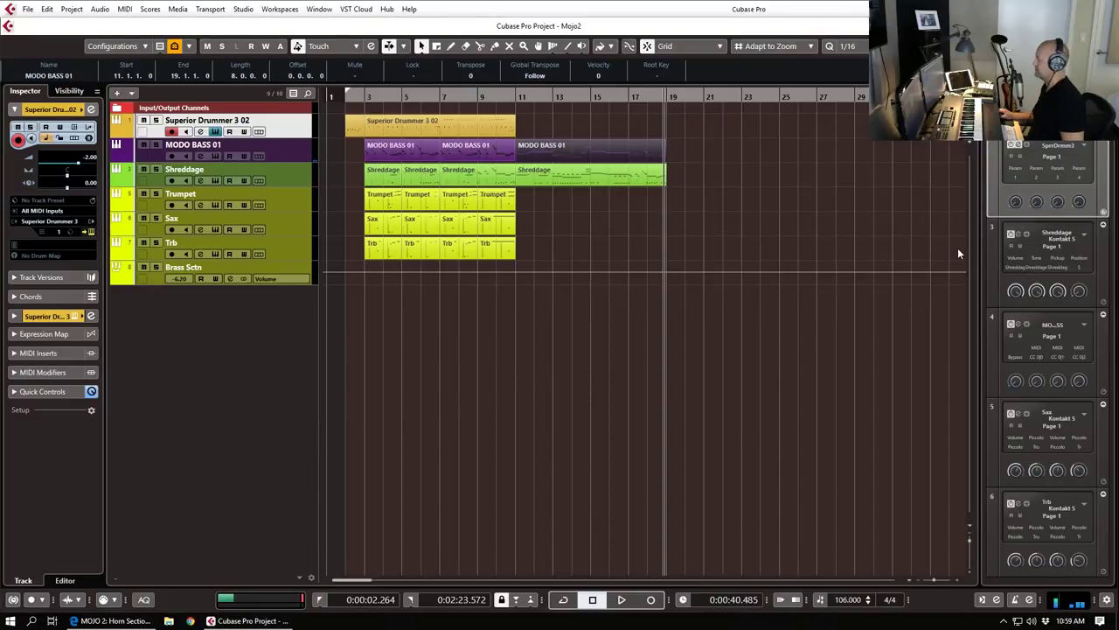
left_click_drag(656, 1, 648, 7)
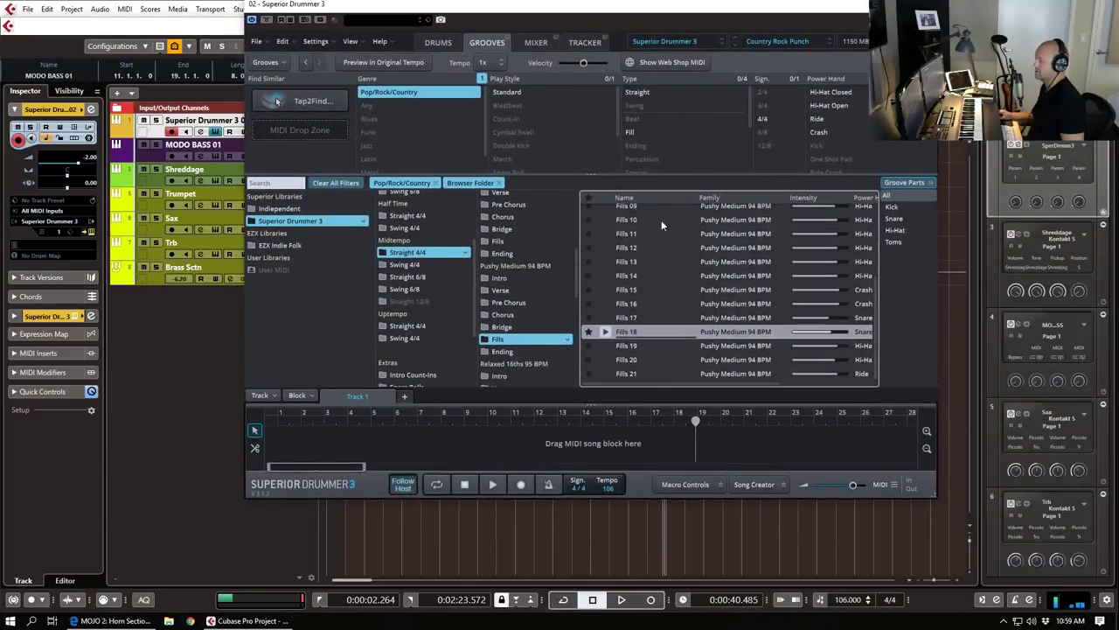
left_click(515, 314)
left_click(520, 301)
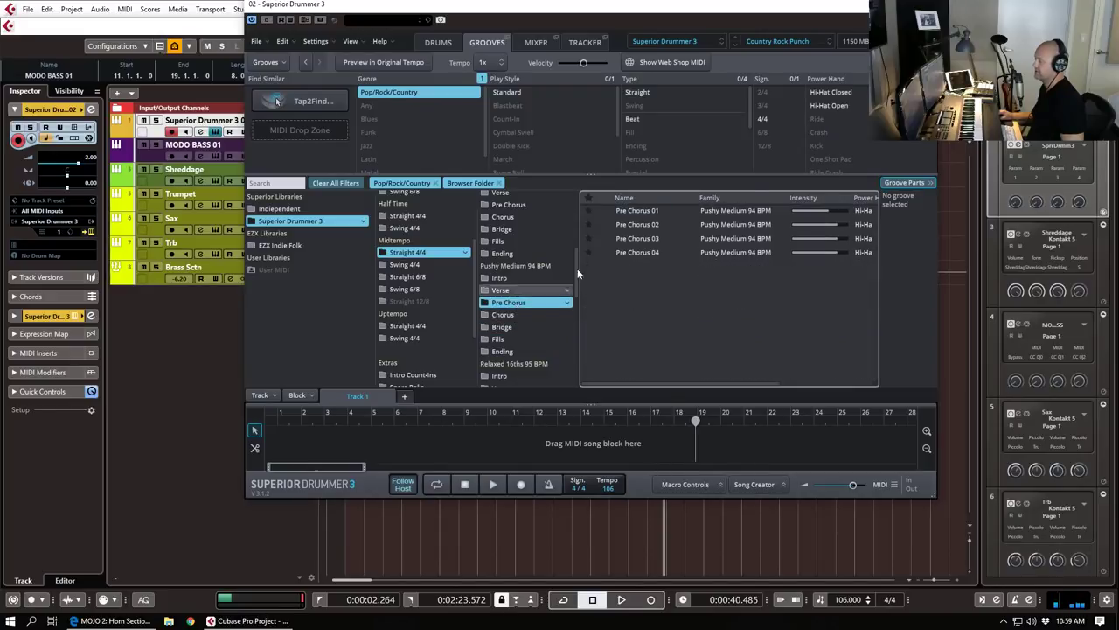
left_click(601, 228)
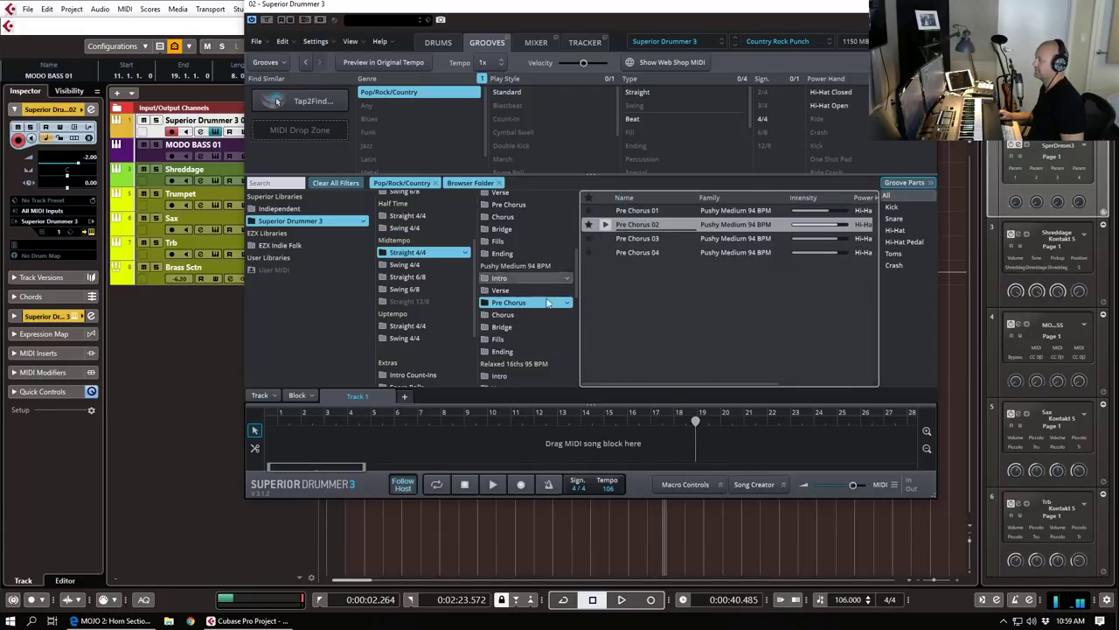
Step: Audition the Pushy Medium Chorus 03 groove and place it on the drum track at bar 11
left_click(516, 314)
left_click(610, 241)
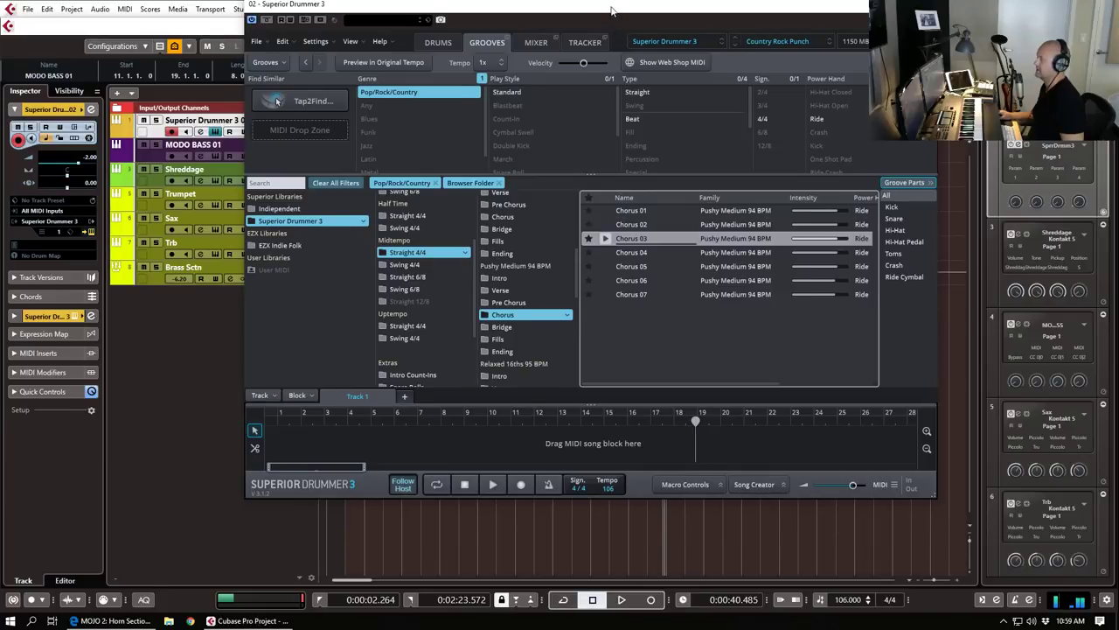
left_click_drag(612, 10, 1043, 30)
left_click_drag(1065, 259, 518, 128)
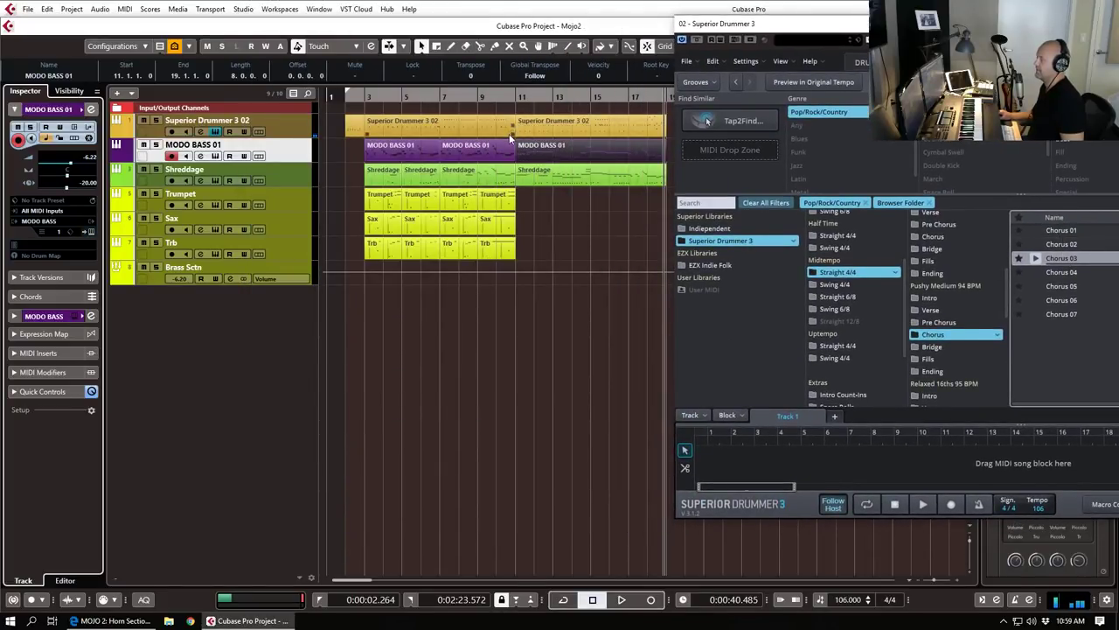
Step: Shorten the earlier drum part to end at bar 10 and place the Fills 12 groove in the gap before bar 11
left_click(512, 131)
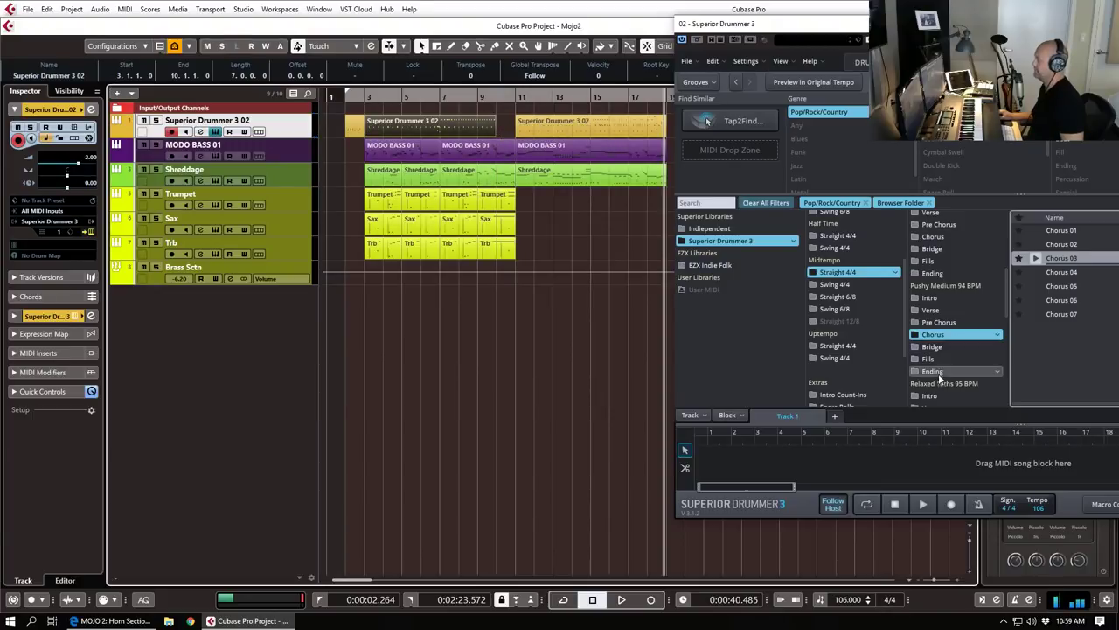
left_click(970, 359)
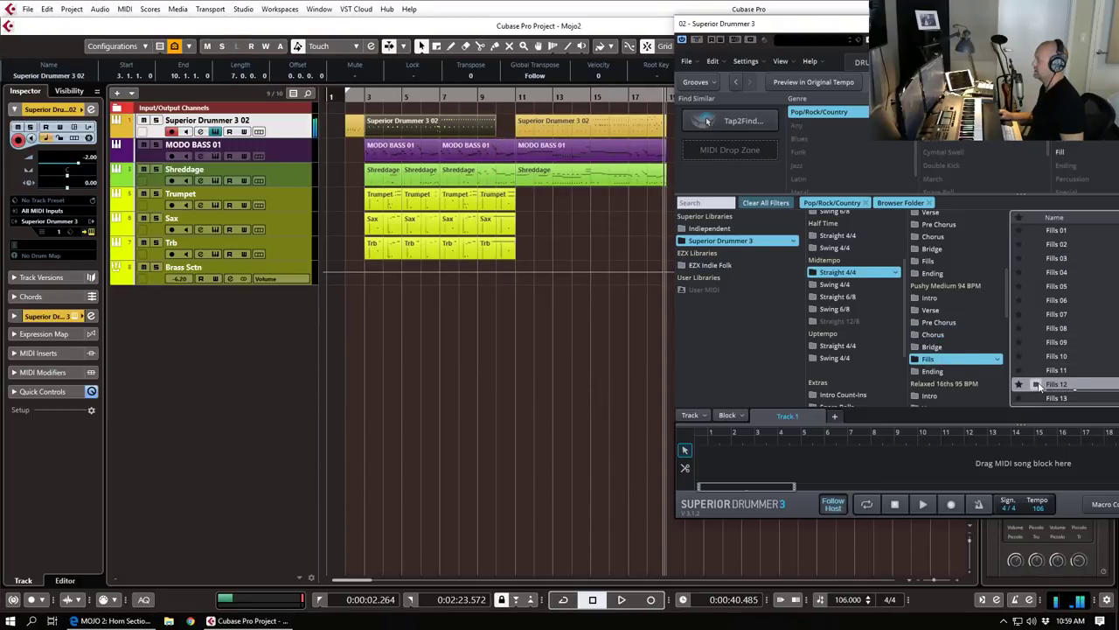
left_click_drag(1064, 385, 507, 125)
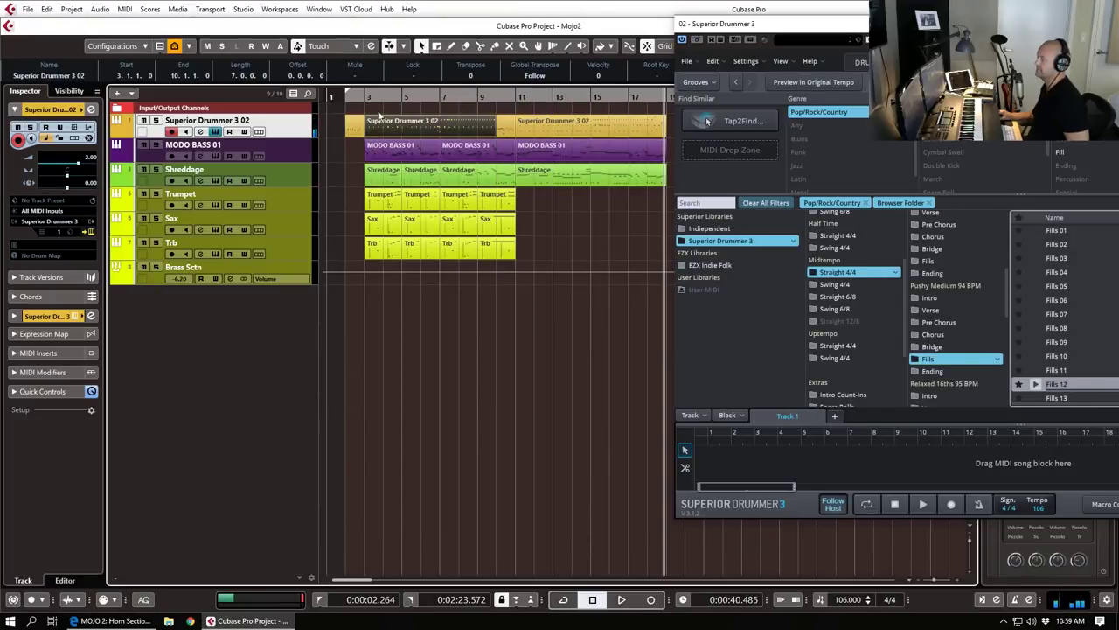
Step: Play the arrangement from bar 3 to bar 19 with the new drums, closing the Superior Drummer window
key("space")
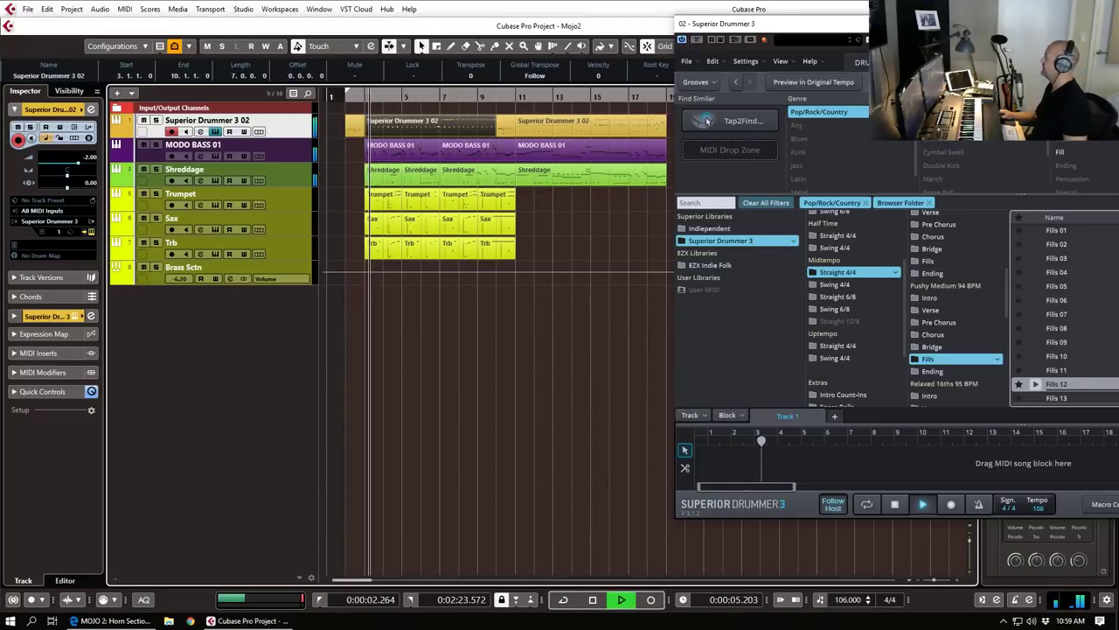
key("ctrl+w")
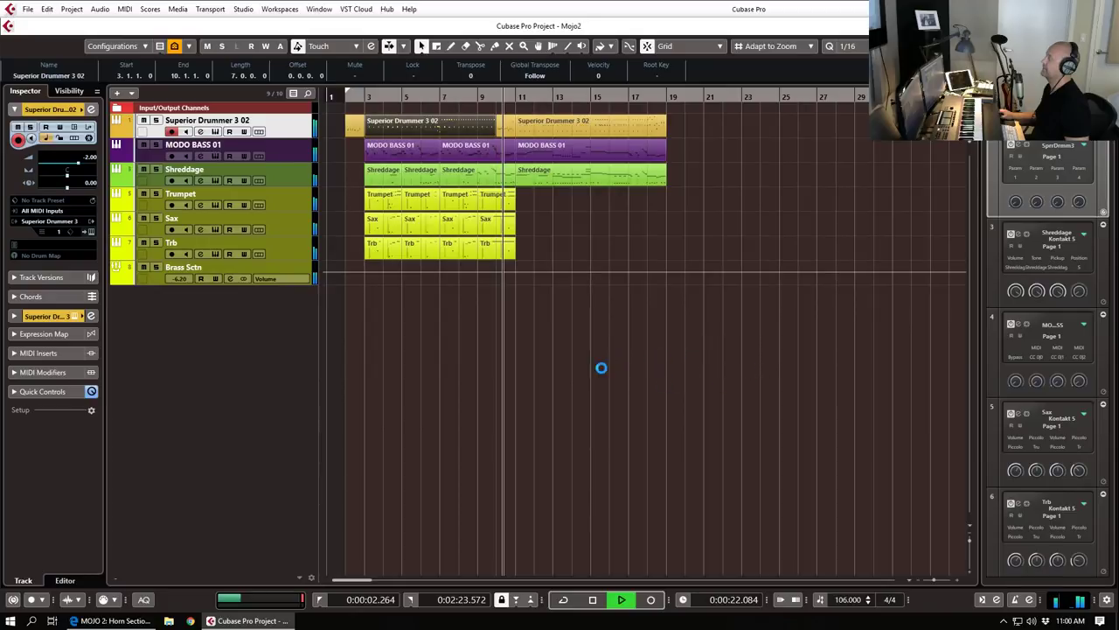
left_click(625, 306)
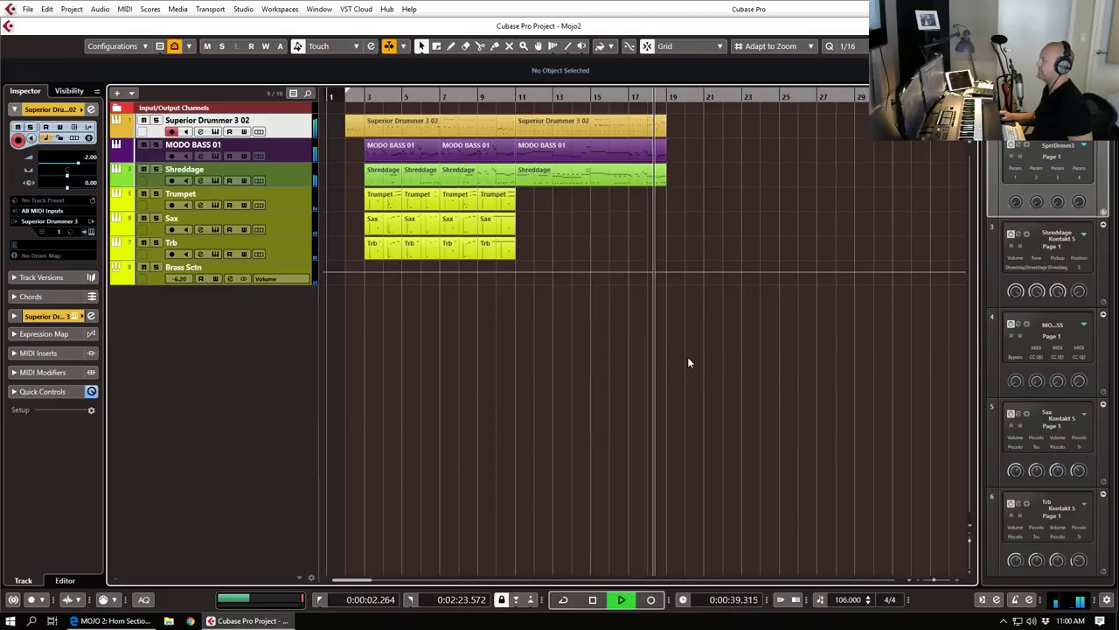
key("space")
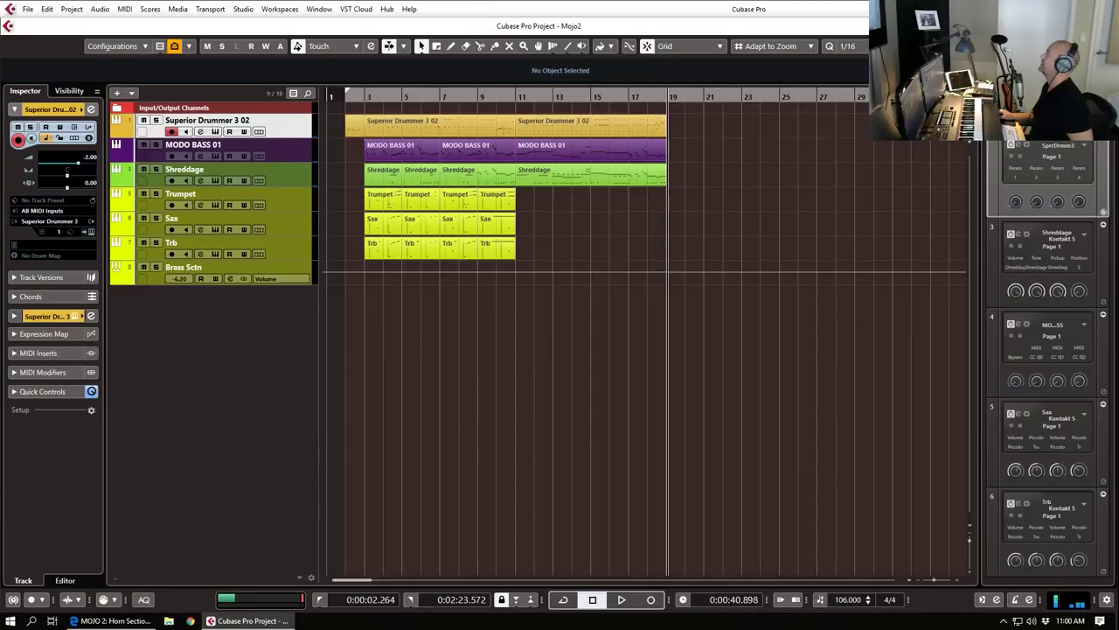
left_click(538, 416)
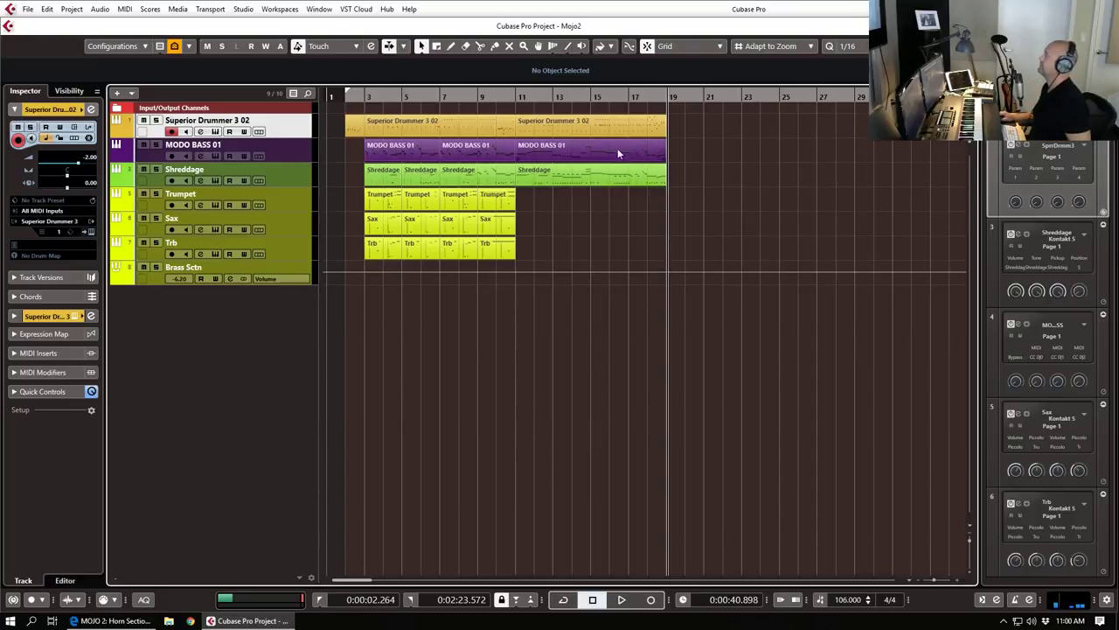
Step: Create an empty part on the Trumpet track from bar 11 to bar 19
left_click(257, 194)
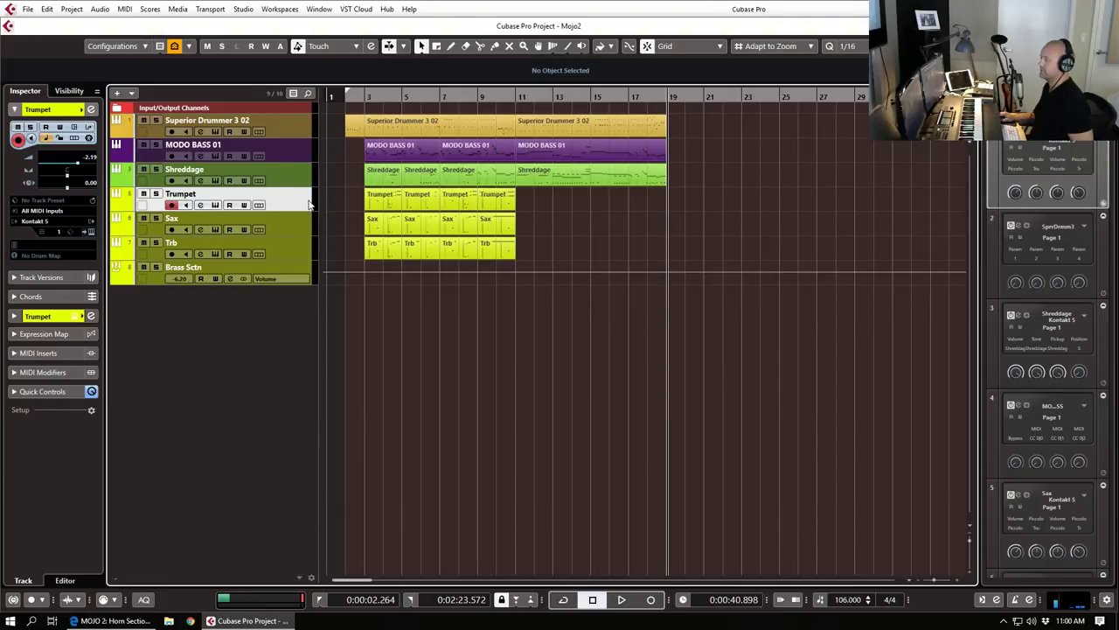
left_click_drag(528, 191, 665, 186)
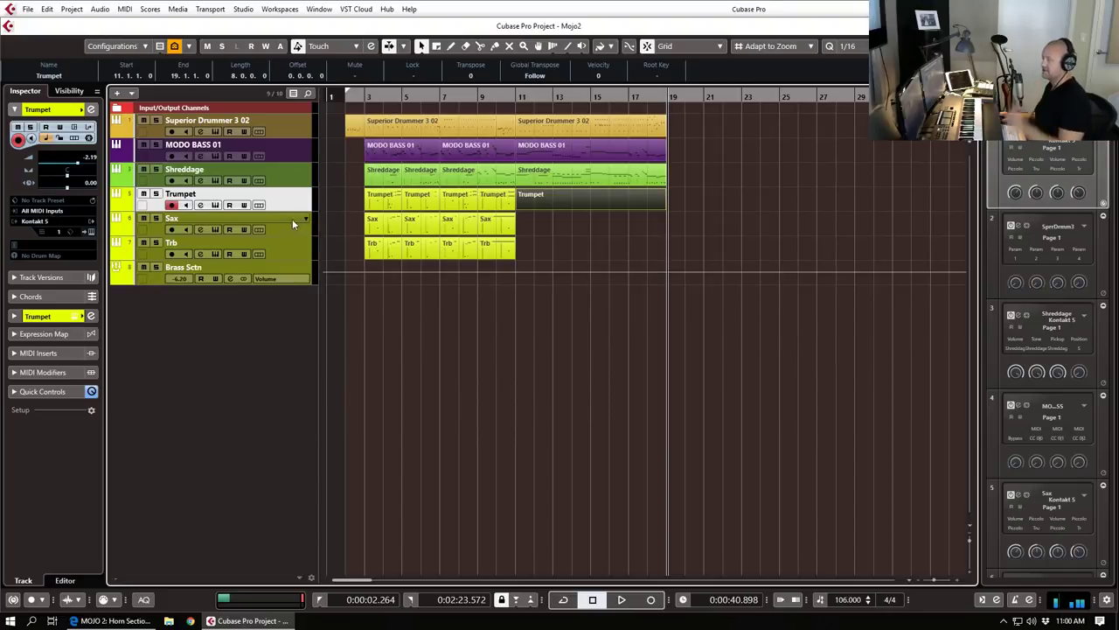
Step: Open the Trumpet's Kontakt instrument and start MIDI CC learn for the Crescendos length control in beats
left_click(92, 232)
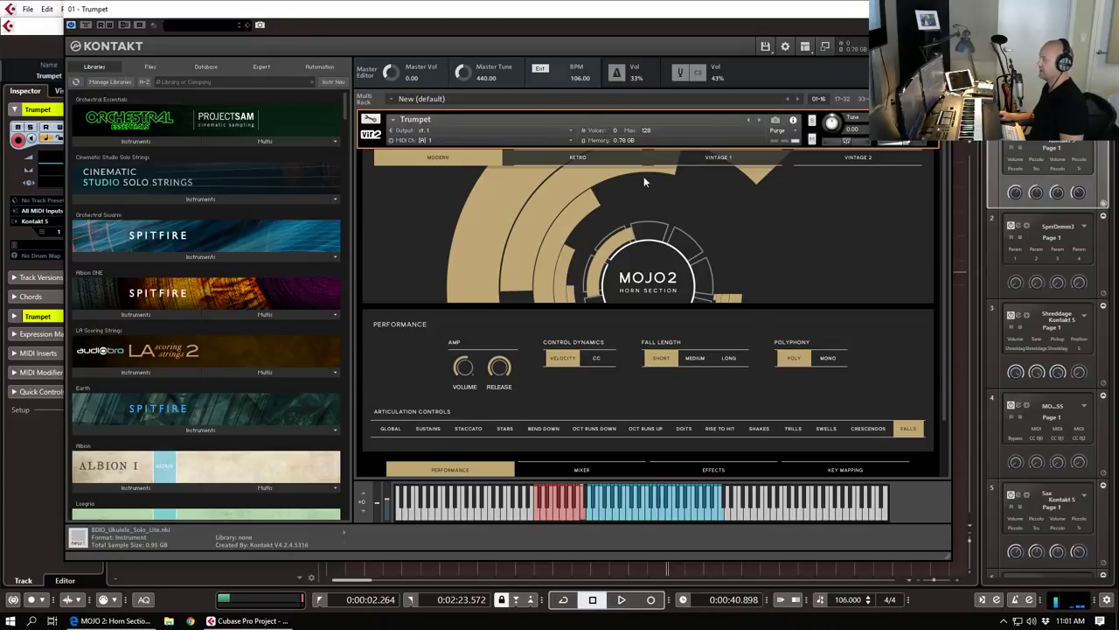
left_click(870, 430)
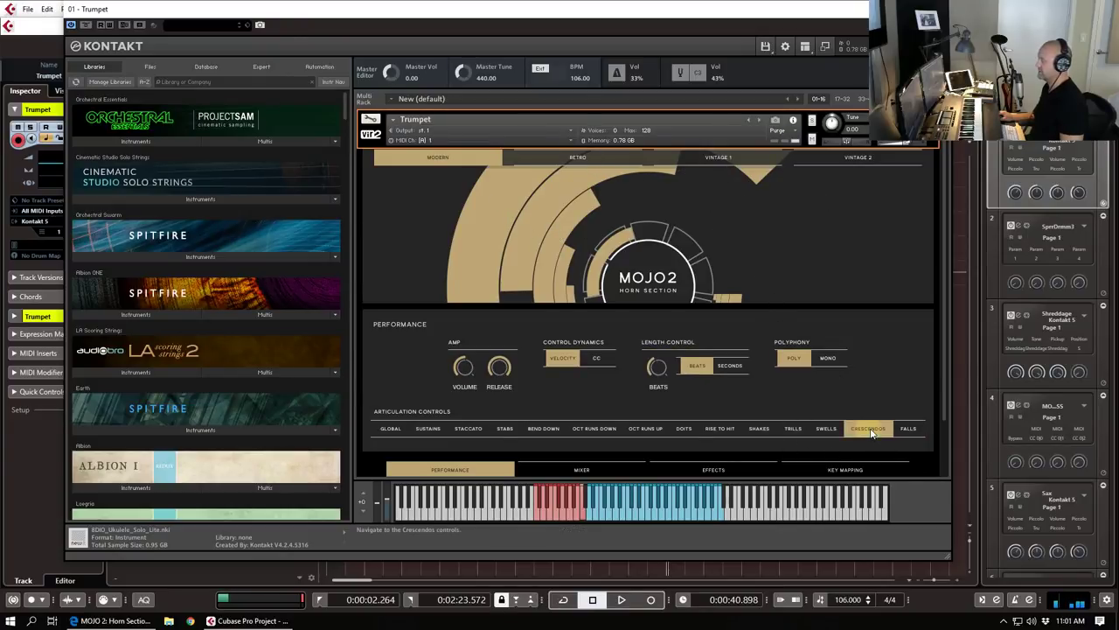
right_click(658, 371)
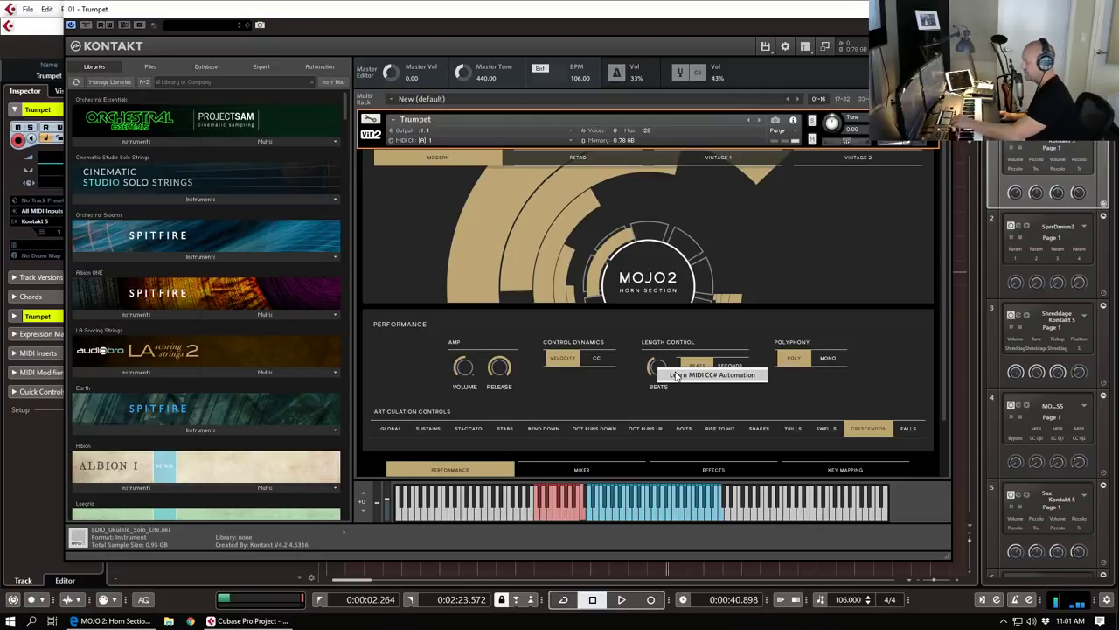
left_click(676, 375)
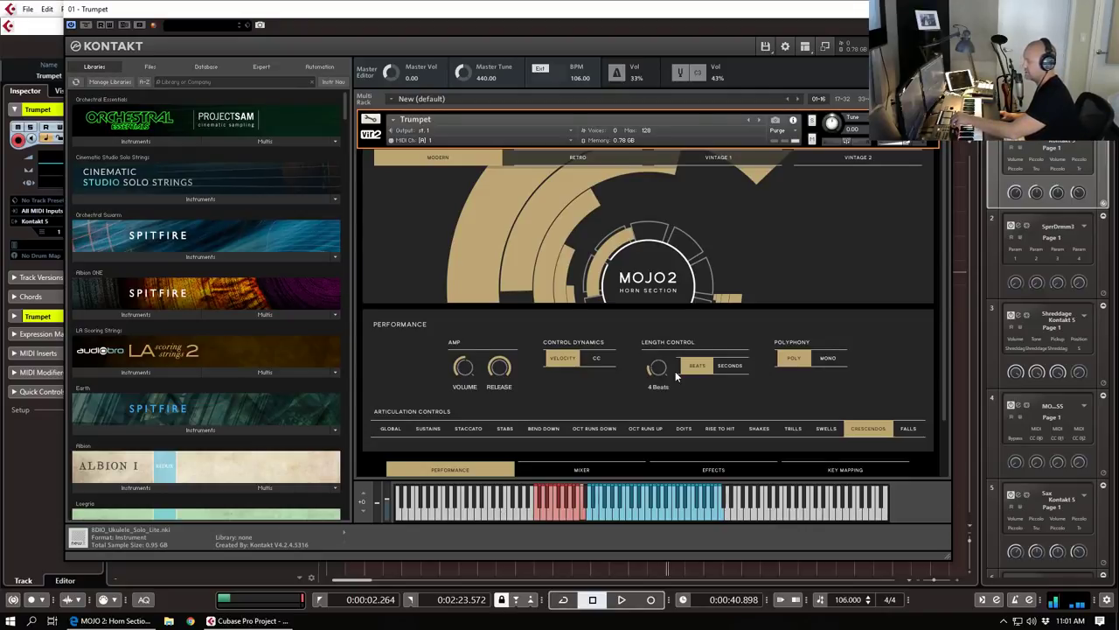
Step: Make CC 22 available as a controller and show it in the controller lane of the Trumpet part at bar 3
left_click_drag(666, 10, 1118, 13)
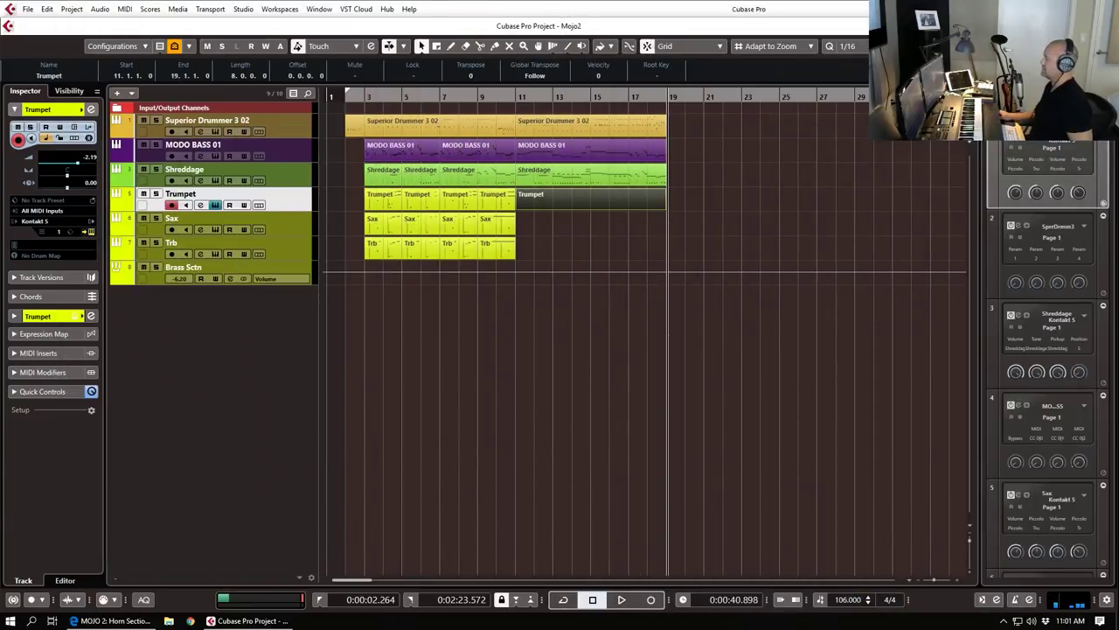
double_click(375, 200)
left_click(129, 452)
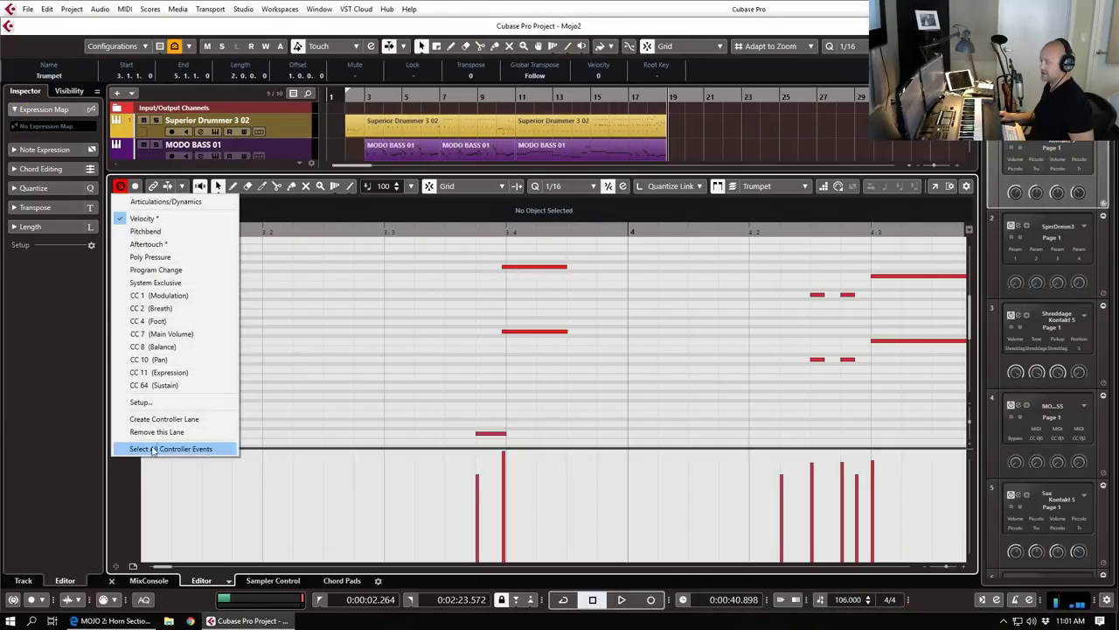
left_click(184, 404)
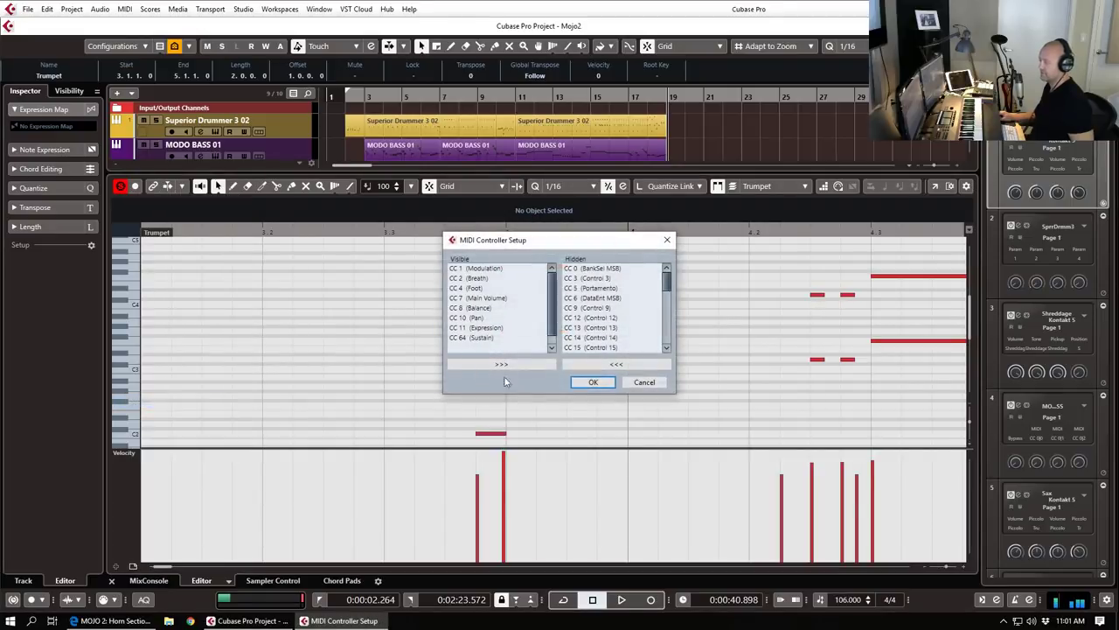
scroll(621, 315, "down", 3)
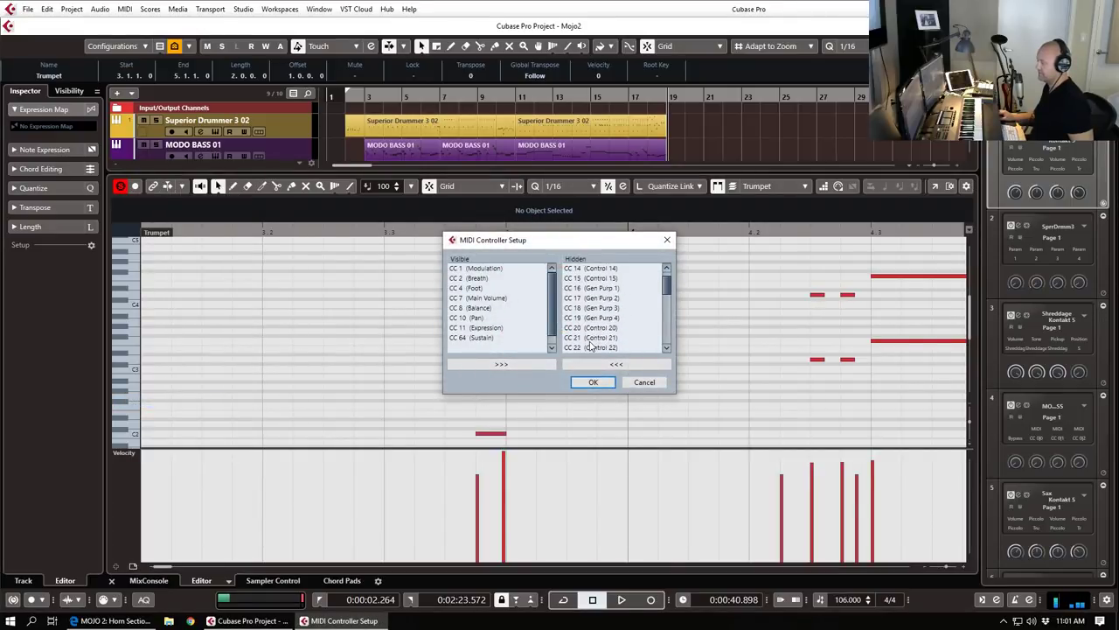
left_click(588, 348)
left_click(604, 364)
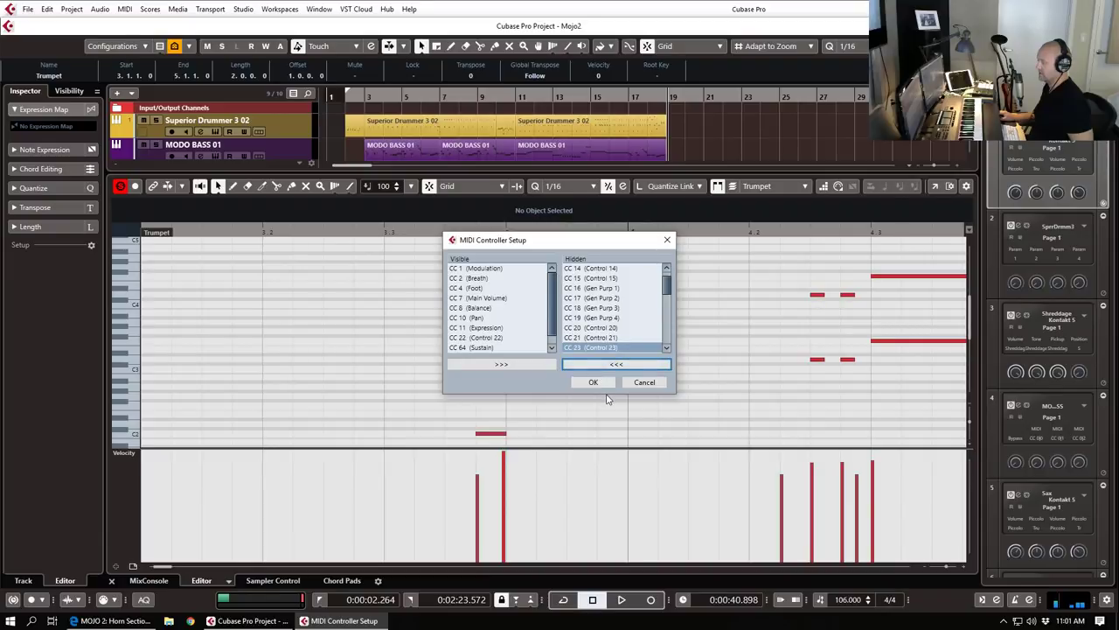
left_click(602, 390)
left_click(123, 452)
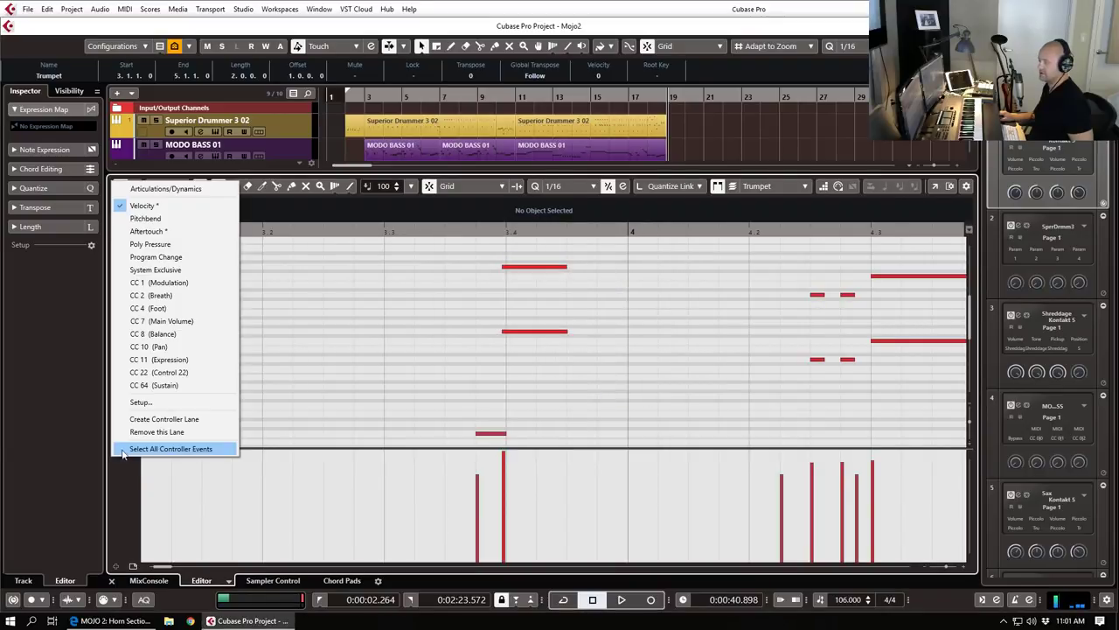
left_click(169, 372)
key("g")
key("g")
key("g")
key("g")
key("g")
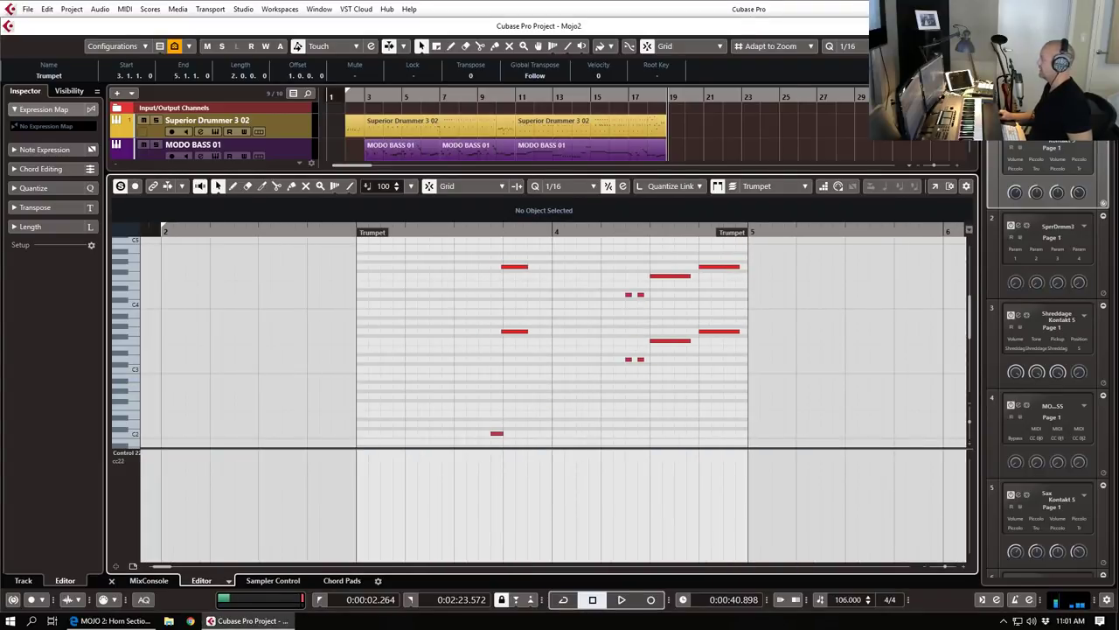
Step: Draw CC 22 values at the start of the bar 3 Trumpet part so Kontakt's length control learns that controller
left_click_drag(1118, 68, 518, 57)
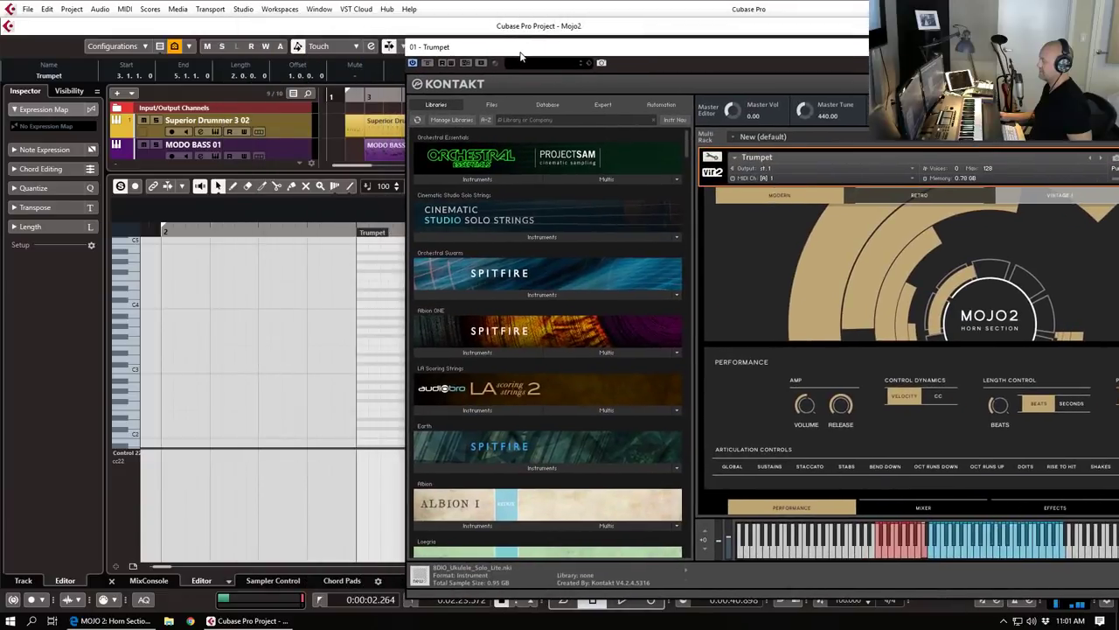
left_click(365, 505)
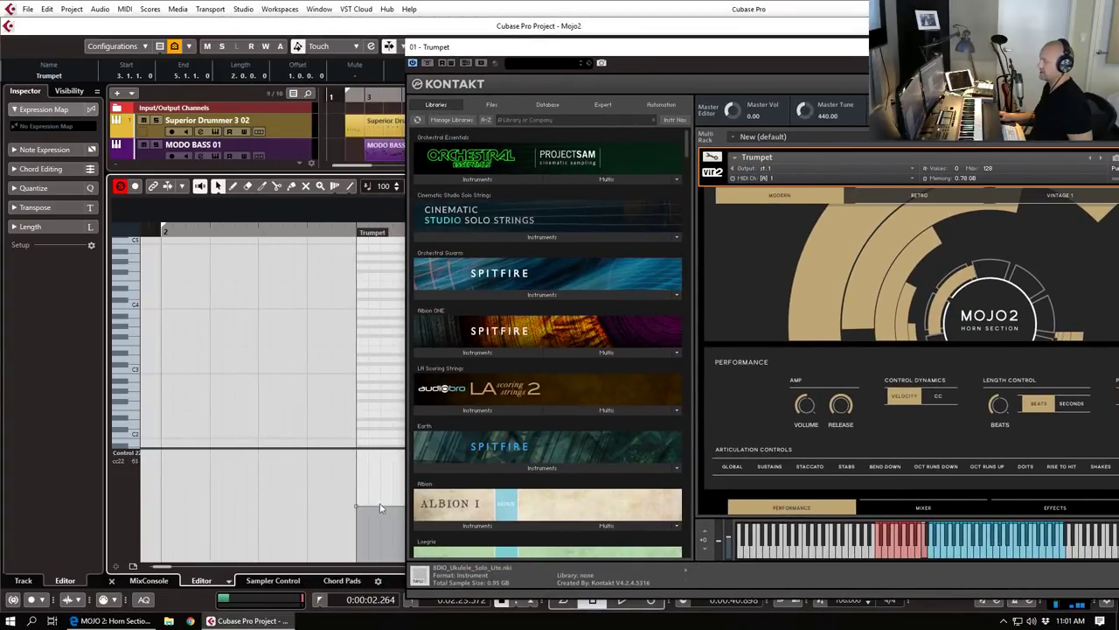
mouse_move(367, 497)
left_mouse_down()
mouse_move(368, 477)
mouse_move(370, 516)
left_mouse_up()
left_click_drag(600, 48, 1118, 87)
key("Return")
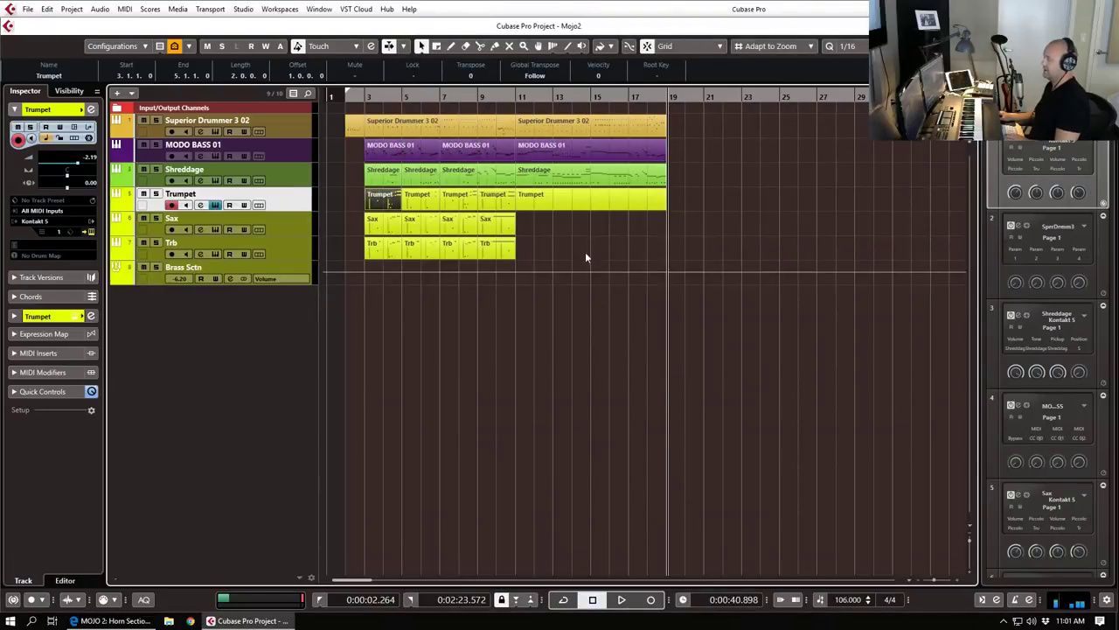
Step: Open the Trumpet part at bar 11 and draw its starting CC 22 value for a length of 2 beats
left_click(514, 91)
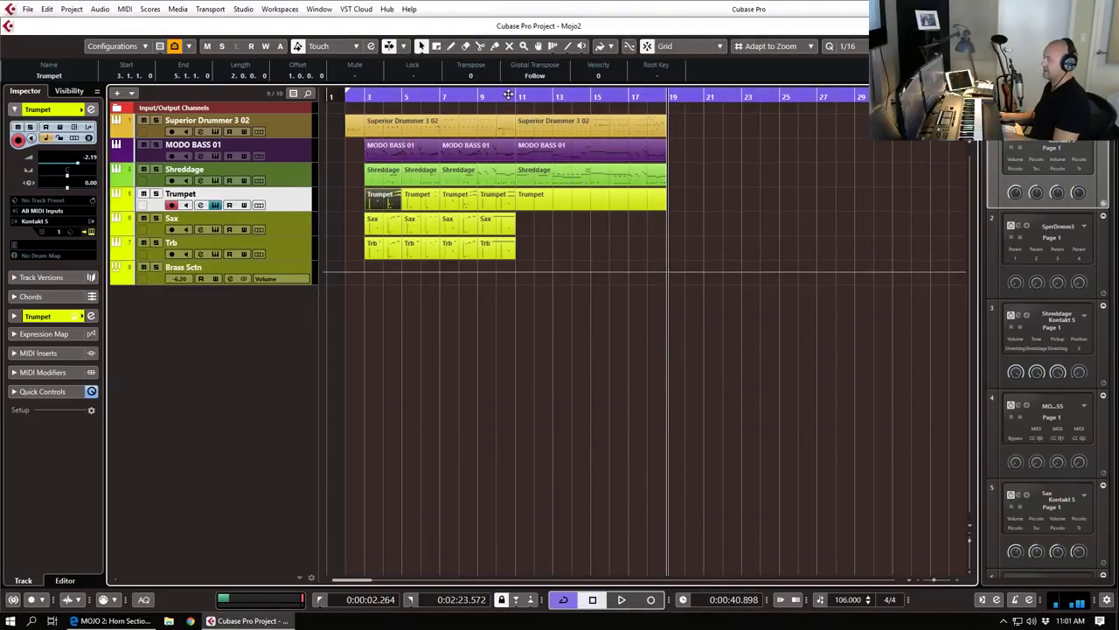
left_click_drag(515, 96, 514, 119)
left_click(539, 202)
double_click(539, 202)
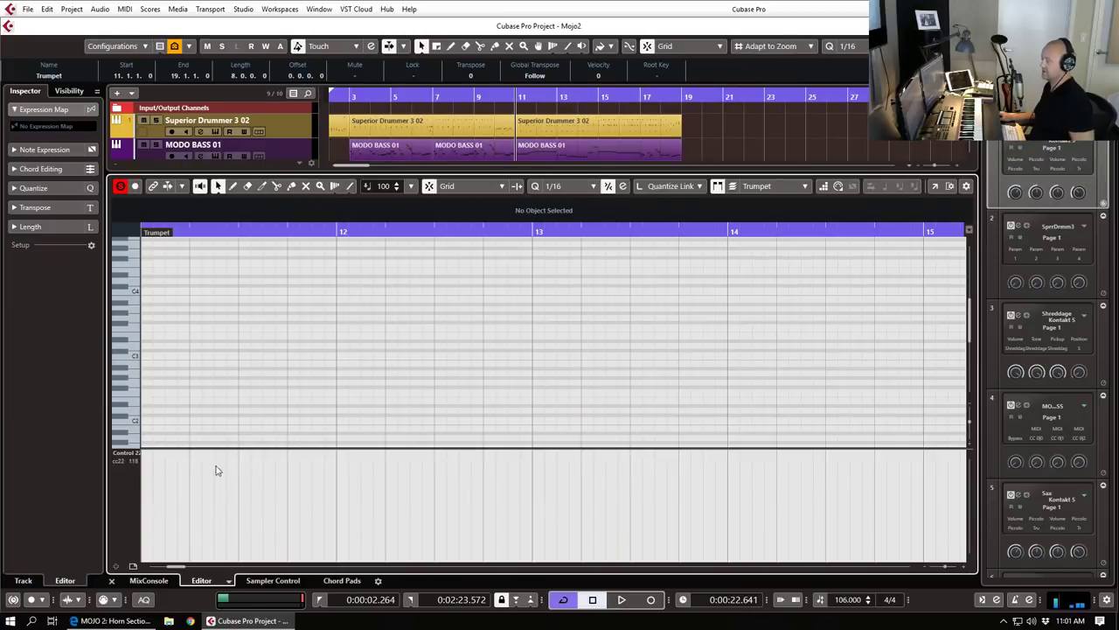
left_click_drag(1118, 5, 777, 4)
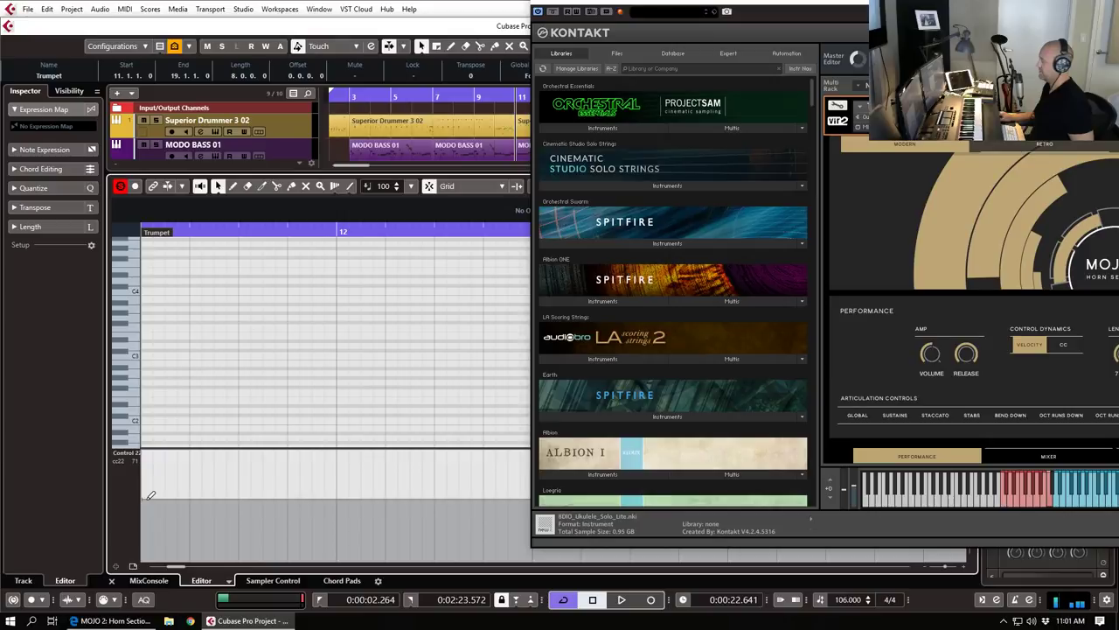
left_click_drag(783, 21, 701, 21)
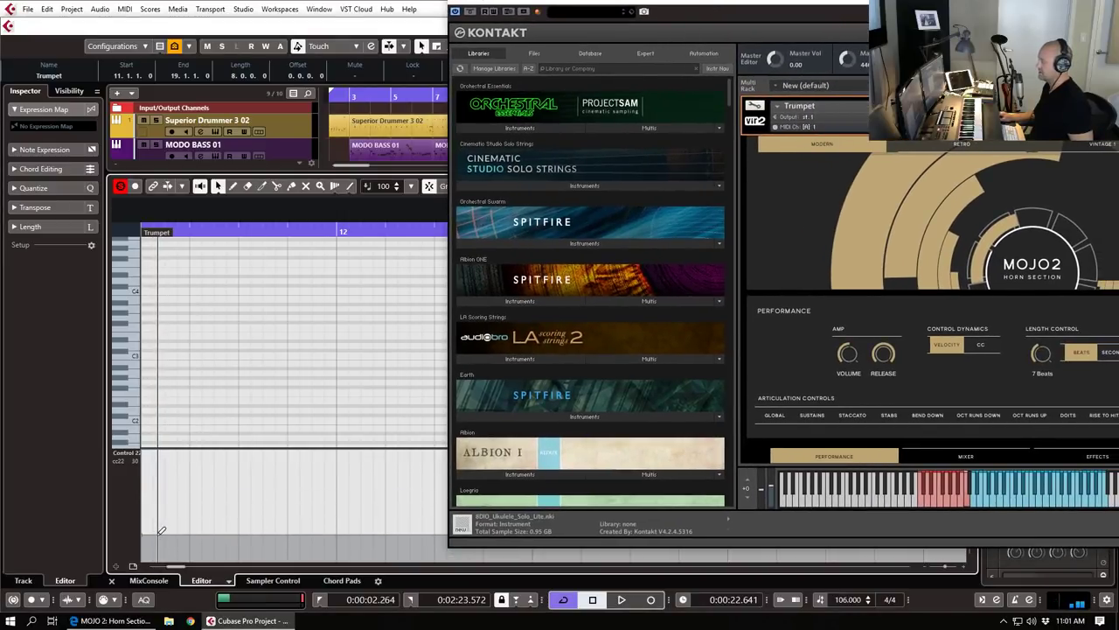
left_click(240, 228)
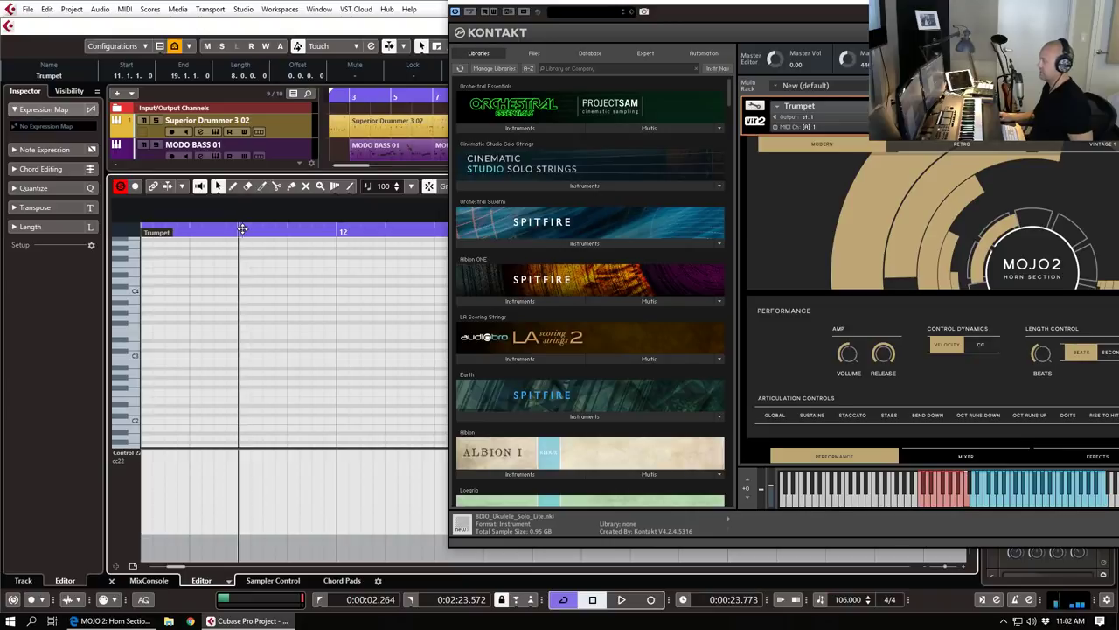
left_click_drag(151, 530, 155, 550)
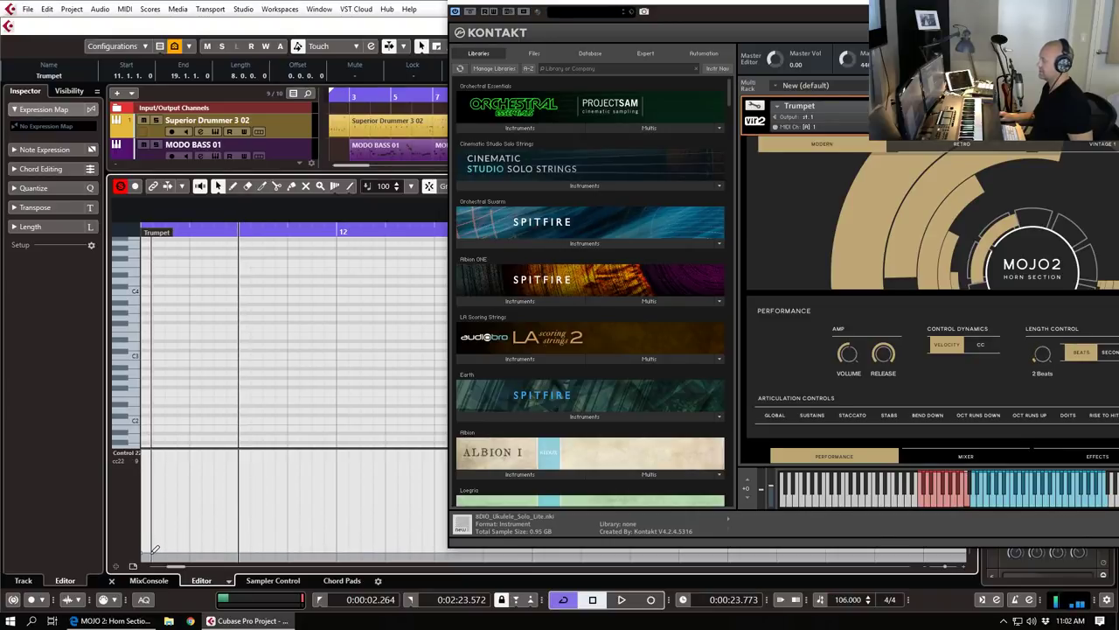
left_click_drag(590, 6, 1118, 32)
Step: Draw a G#3 note of length 0.2.1.0 and a sixteenth-long B1 keyswitch at the start of bar 11
scroll(441, 315, "left", 2)
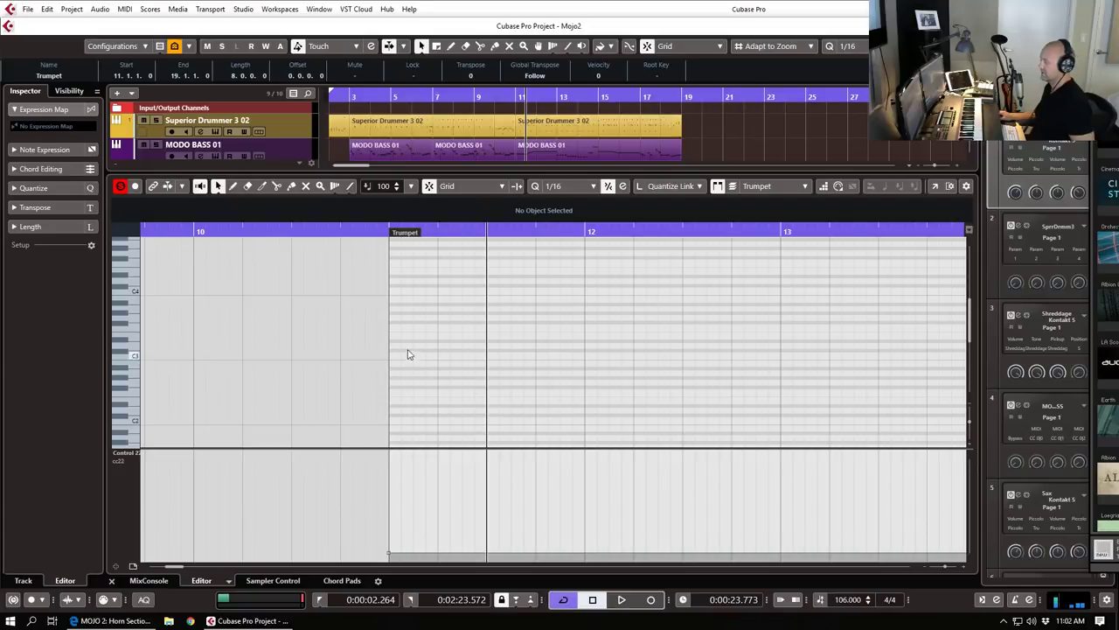
left_click(394, 312)
left_click_drag(394, 312, 499, 312)
scroll(448, 346, "down", 2)
scroll(438, 356, "down", 1)
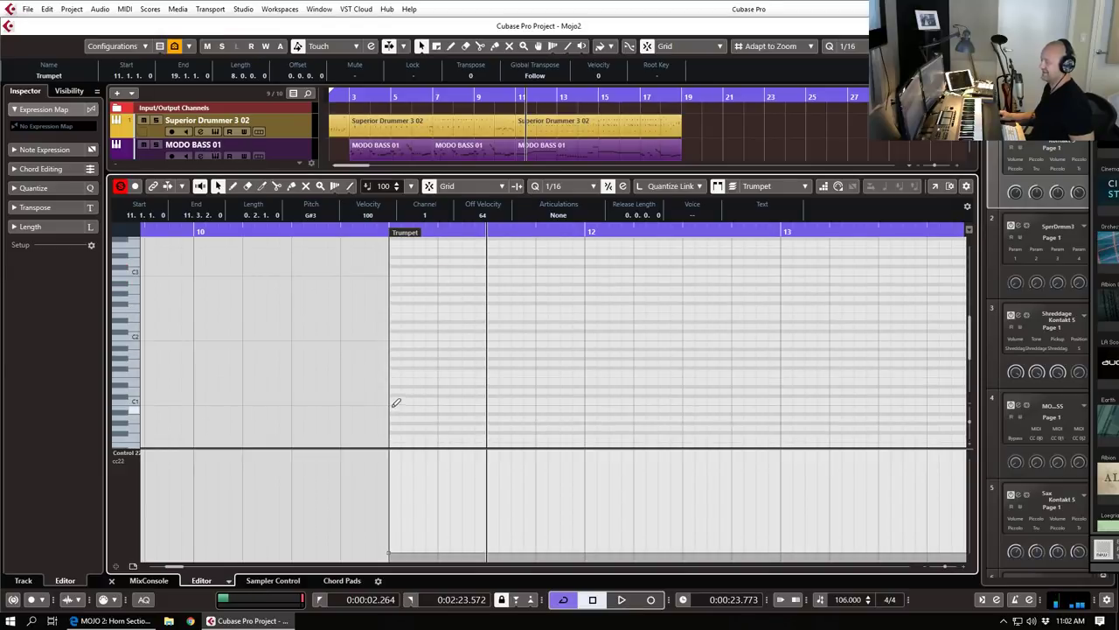
left_click(399, 341)
scroll(424, 329, "up", 3)
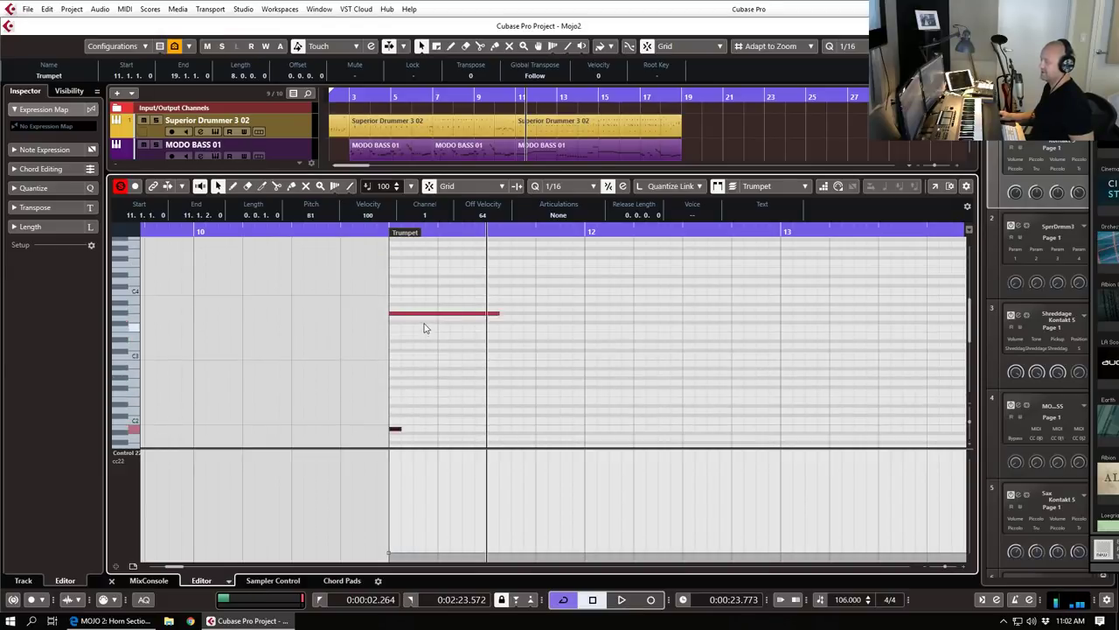
Step: Transpose the long note at bar 11 to A#3 and shorten it to a length of 0.2.0.0
left_click(419, 315)
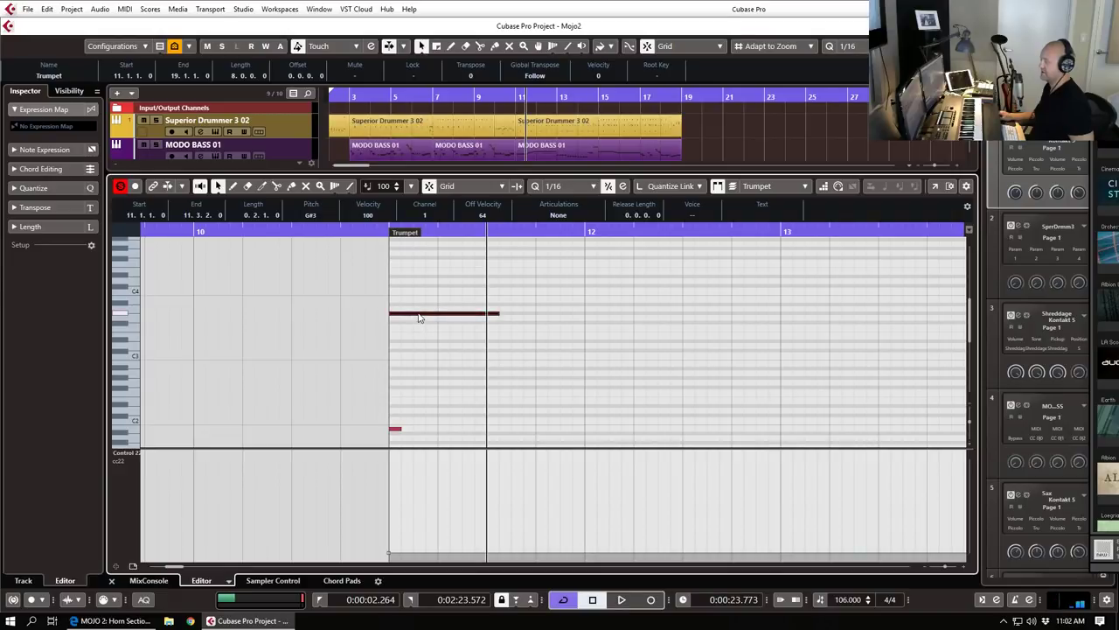
key("Down")
key("Down")
key("Down")
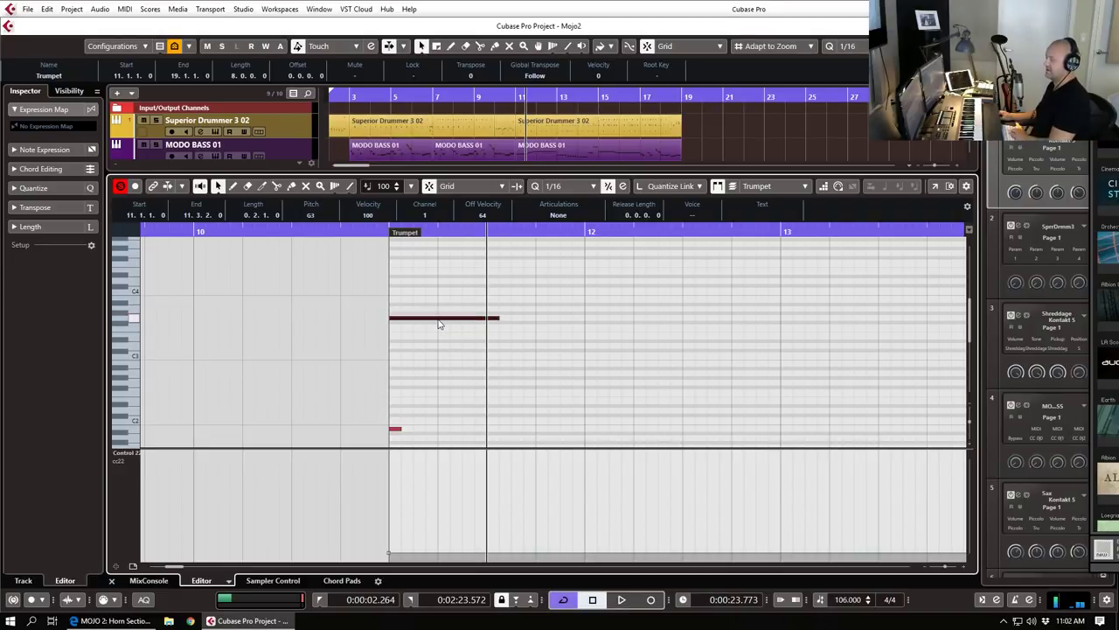
key("Up")
key("Up")
key("Up")
key("Up")
key("Up")
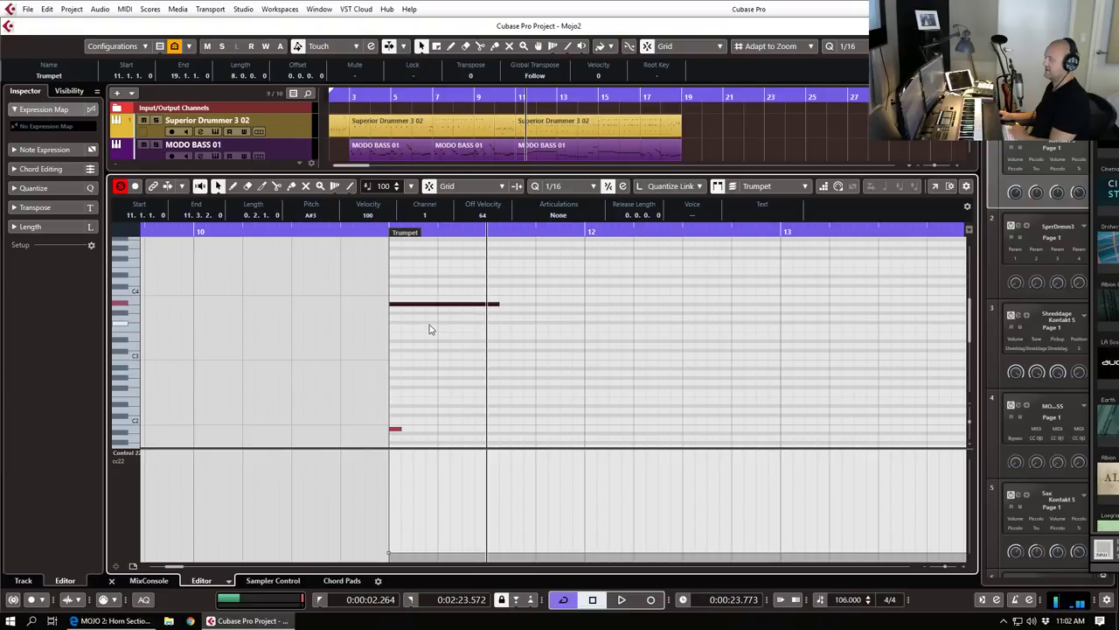
left_click_drag(499, 306, 488, 306)
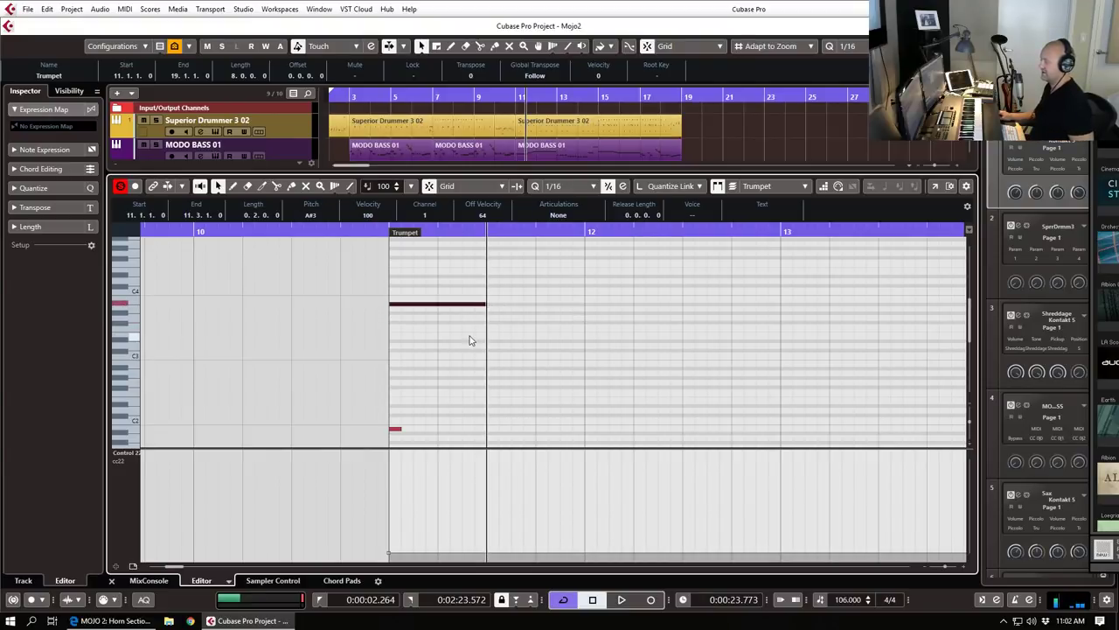
Step: Raise the bar 11 notes to full velocity in the velocity lane and play the passage from bar 11
left_click(470, 341)
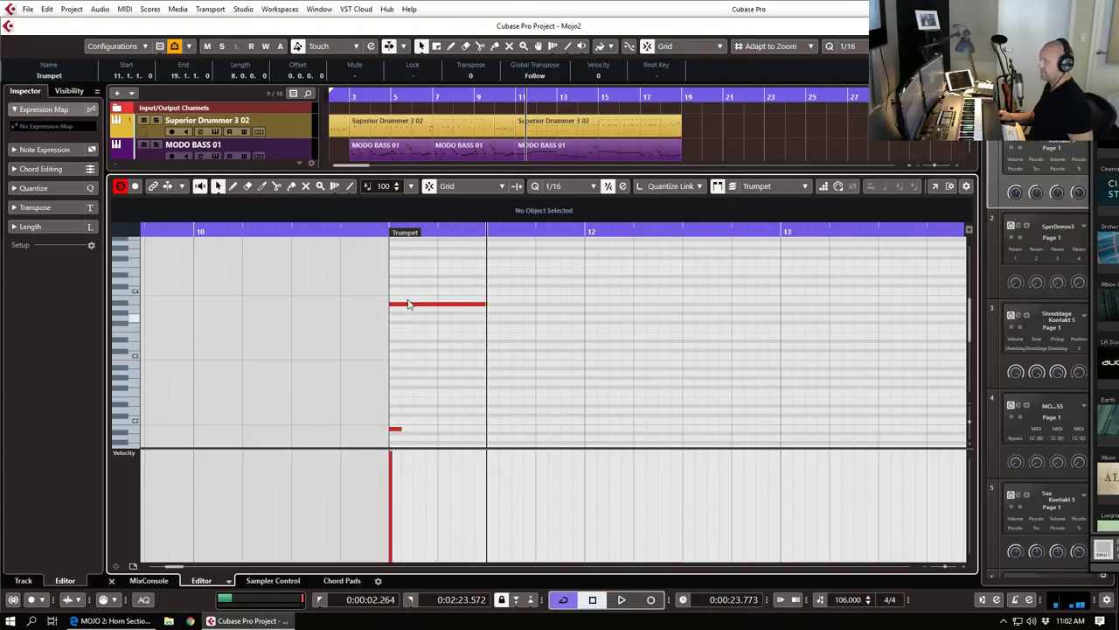
left_click(396, 236)
key("space")
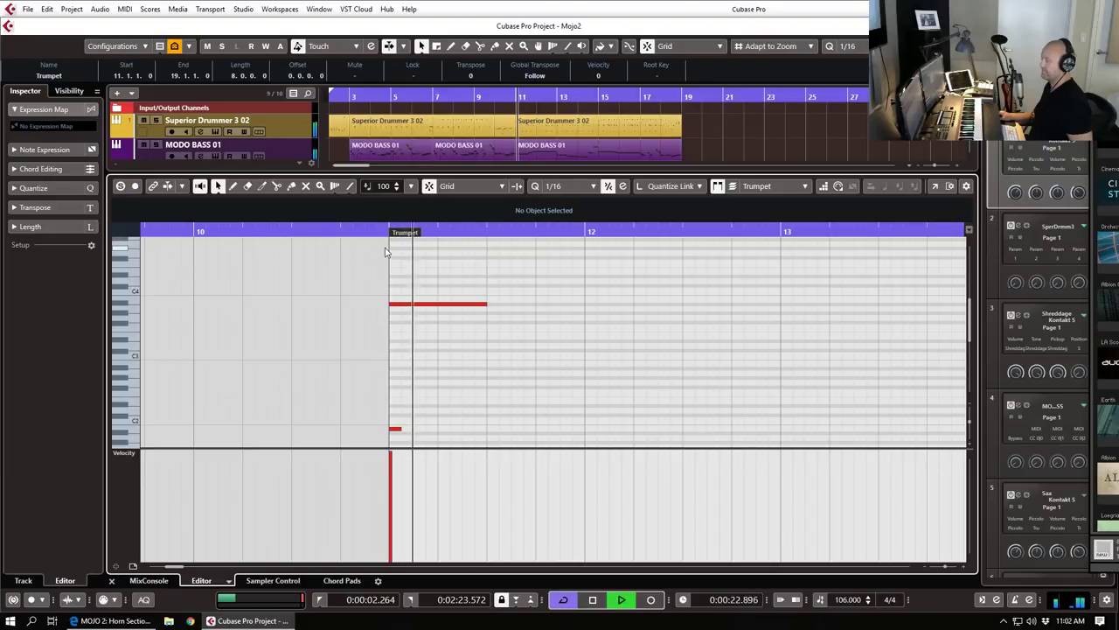
key("space")
Step: Add a C1 keyswitch at 11.3 and sixteenth notes A#3, C4 and C#4 at 11.3.1, 11.3.3 and 11.4.1
key("h")
key("h")
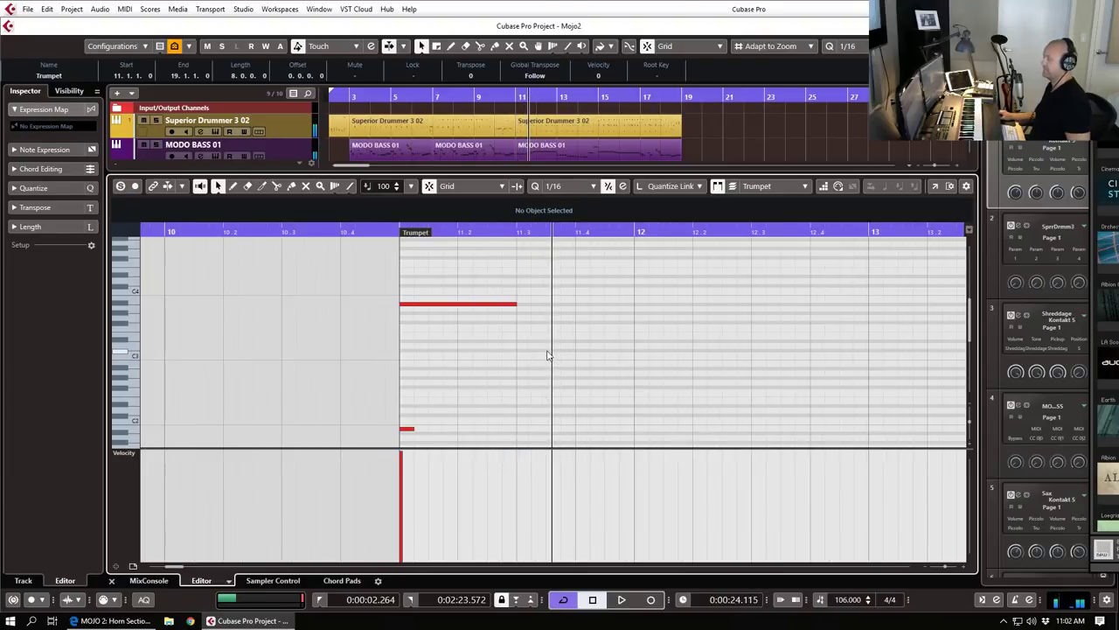
scroll(529, 351, "down", 2)
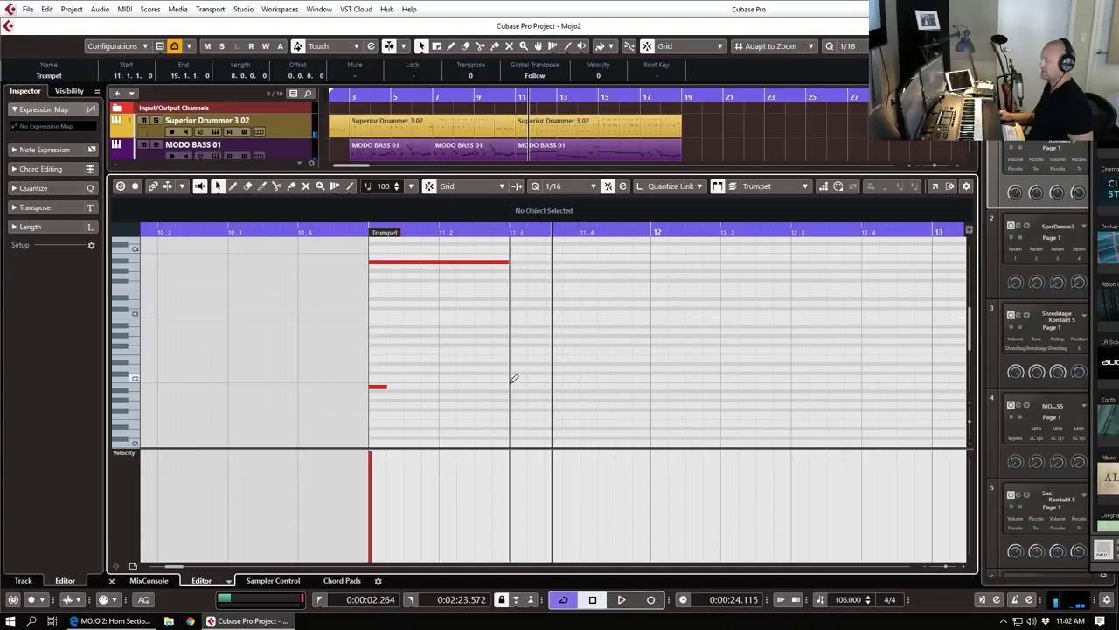
left_click(515, 442)
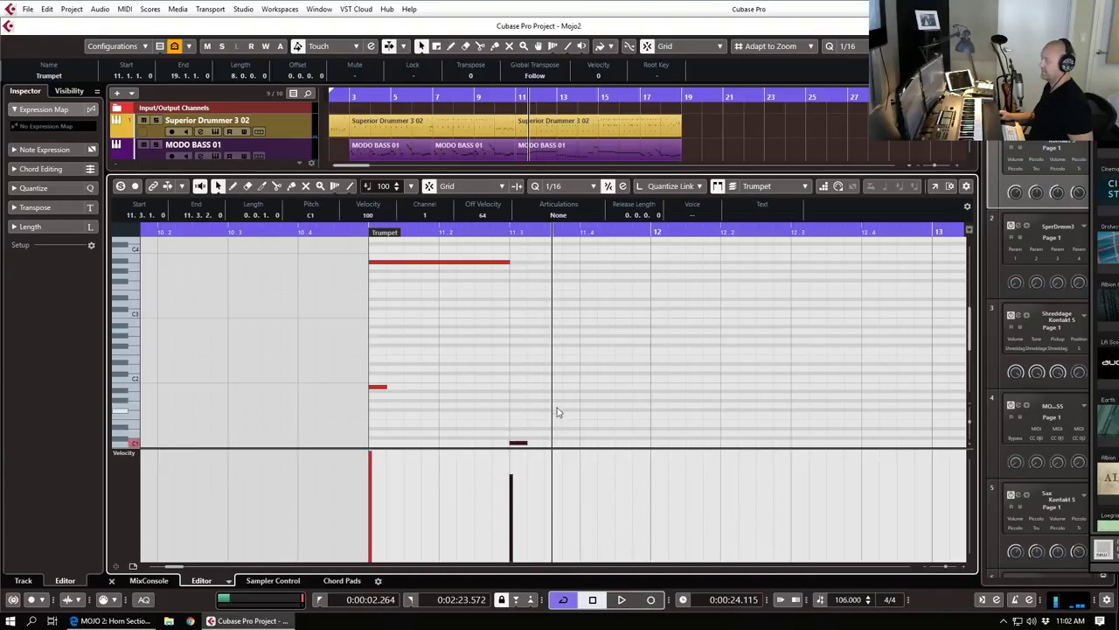
scroll(562, 331, "up", 2)
left_click(517, 304, "alt")
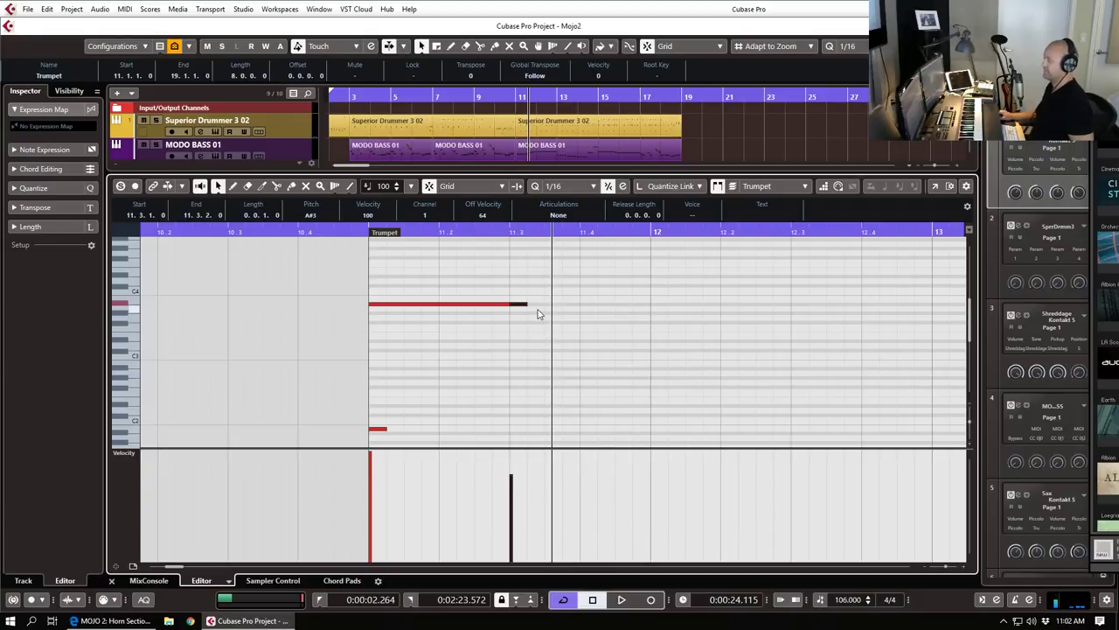
left_click_drag(519, 305, 553, 292)
left_click(584, 286, "alt")
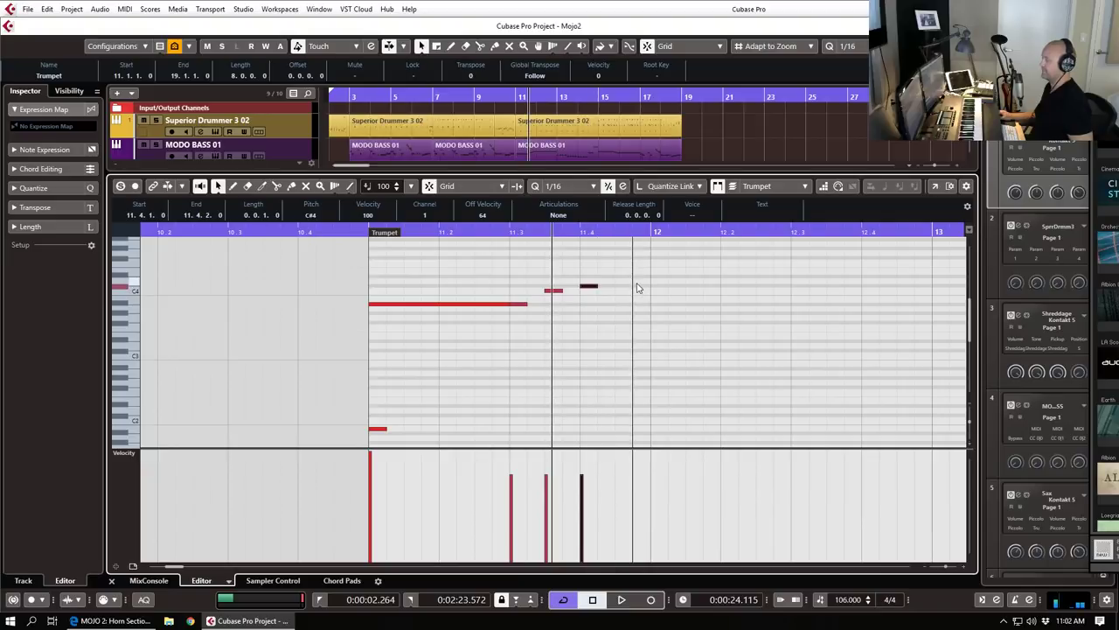
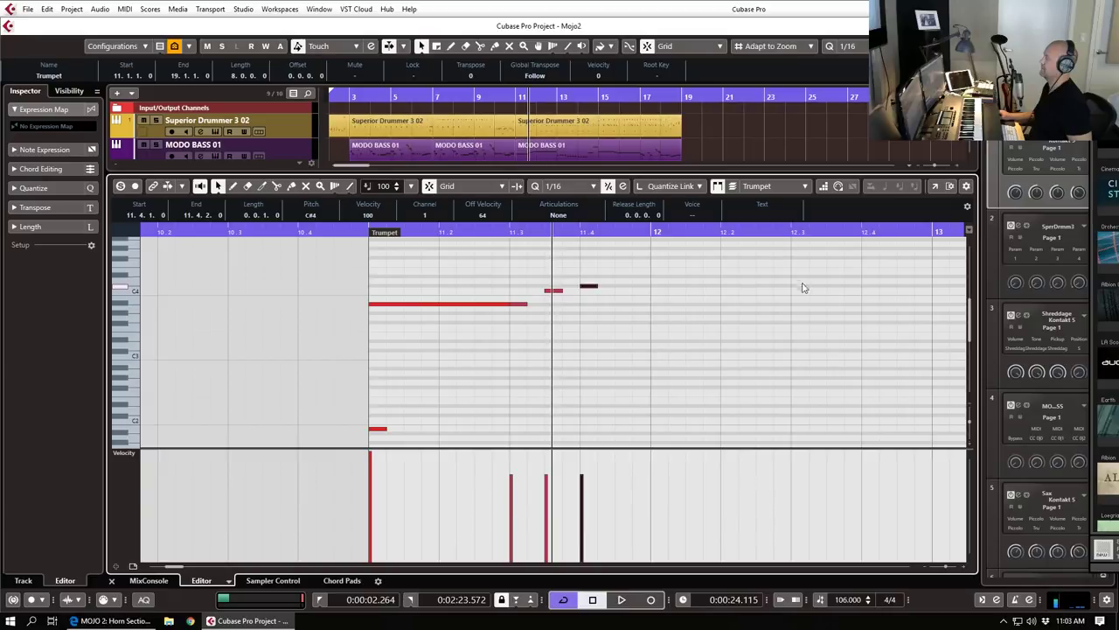
Step: Play the phrase, then add a D4 note at 11.4.3 with length 0.2.2.0 and velocity 127
key("space")
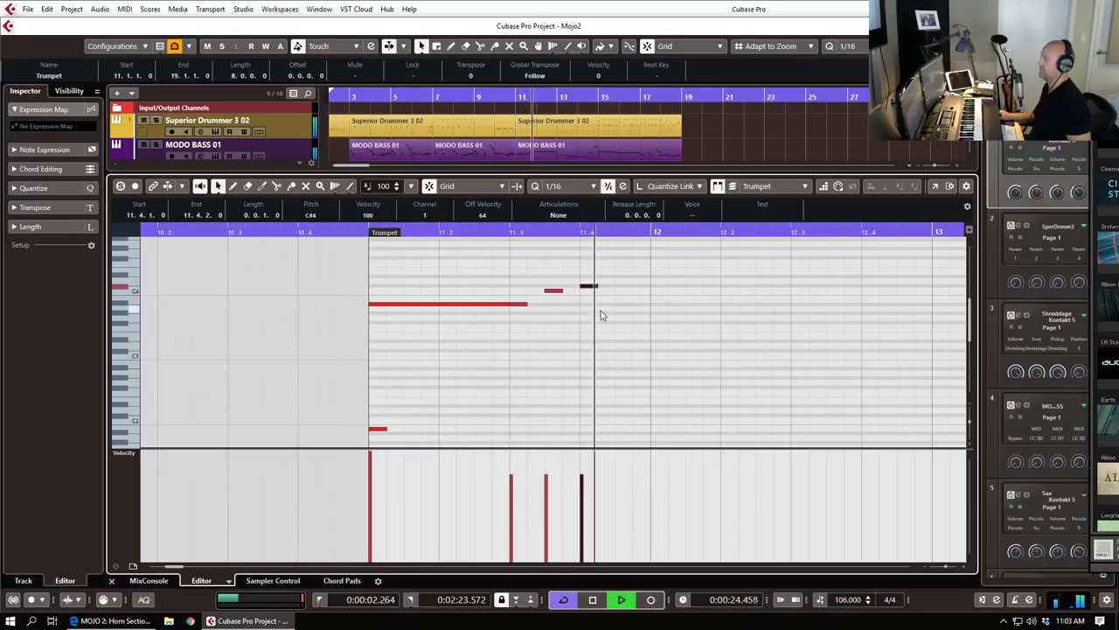
key("space")
left_click_drag(615, 281, 792, 278)
left_click_drag(617, 477, 617, 448)
Step: Play the new trumpet phrase from the start of bar 11
left_click(357, 234)
key("space")
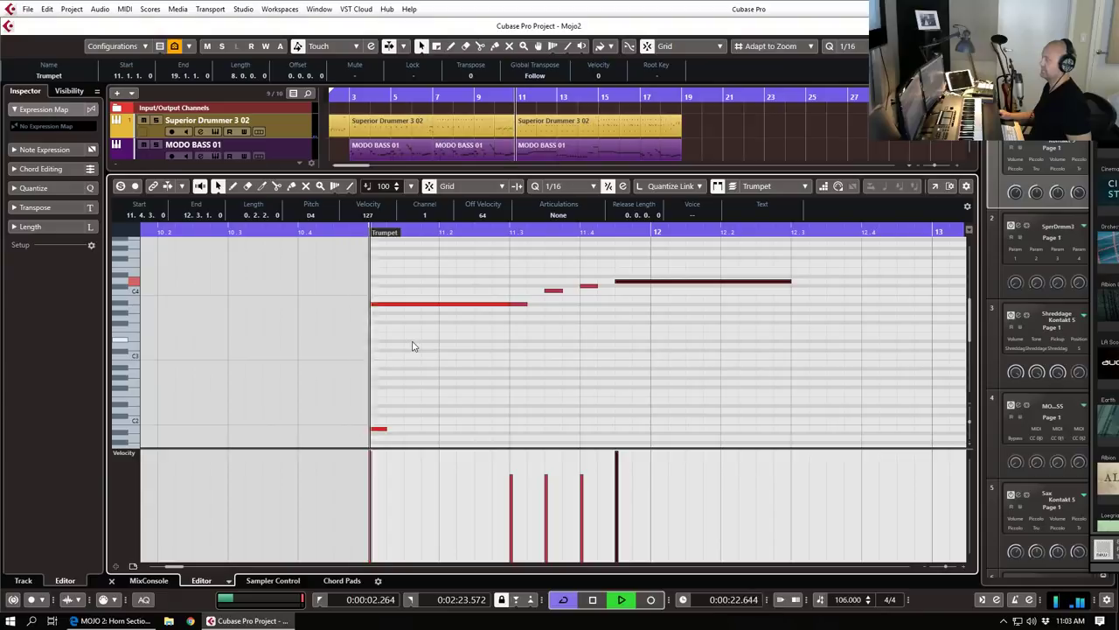
key("space")
key("s")
left_click_drag(358, 233, 387, 229)
key("space")
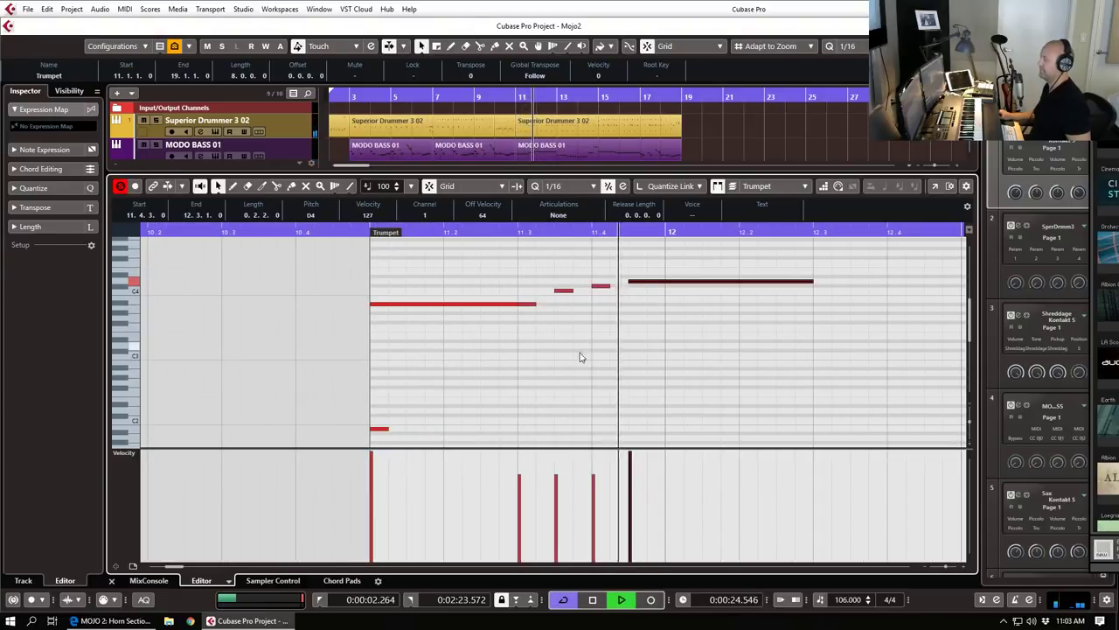
key("space")
Step: Raise the three short trumpet notes and the C1 keyswitch at 11.3 to full velocity and audition that keyswitch
mouse_move(531, 459)
left_mouse_down()
mouse_move(600, 450)
mouse_move(525, 449)
left_mouse_up()
scroll(532, 340, "down", 2)
scroll(533, 340, "down", 2)
left_click(527, 400)
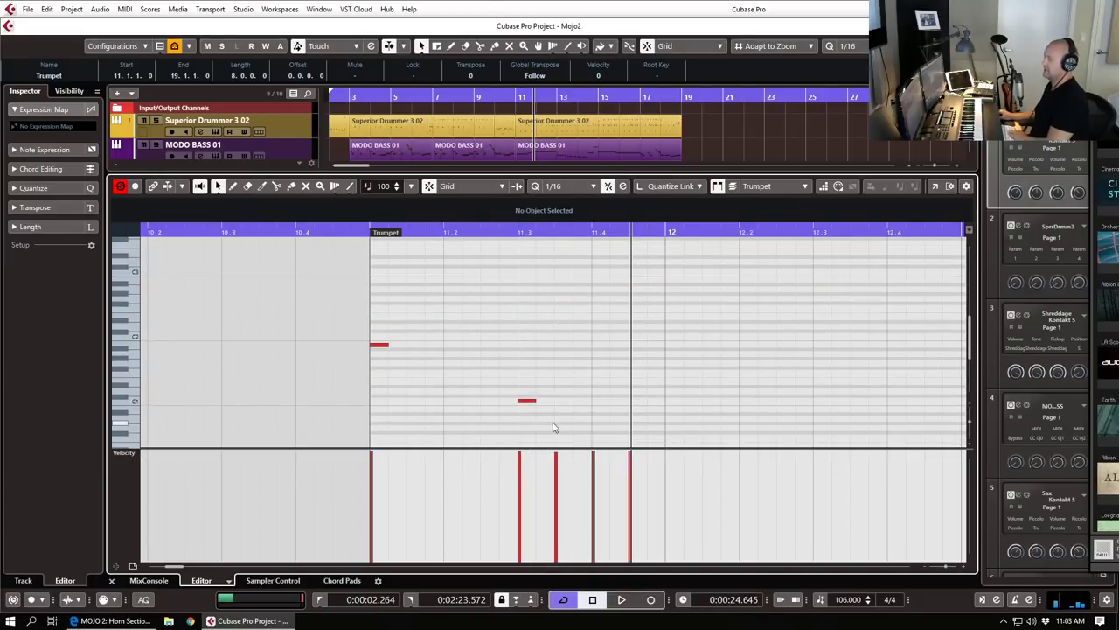
Step: With the trumpet's Kontakt instrument as reference, raise the keyswitch at 11.3 to C#1 and play the phrase from bar 11
left_click_drag(1105, 19, 124, 9)
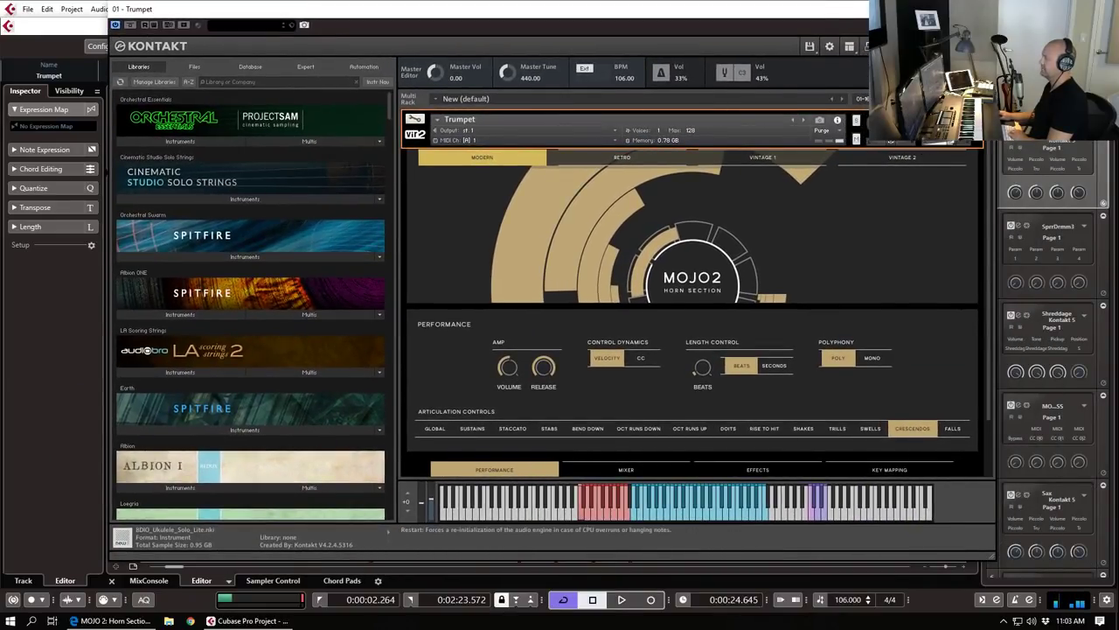
left_click_drag(794, 8, 1118, 32)
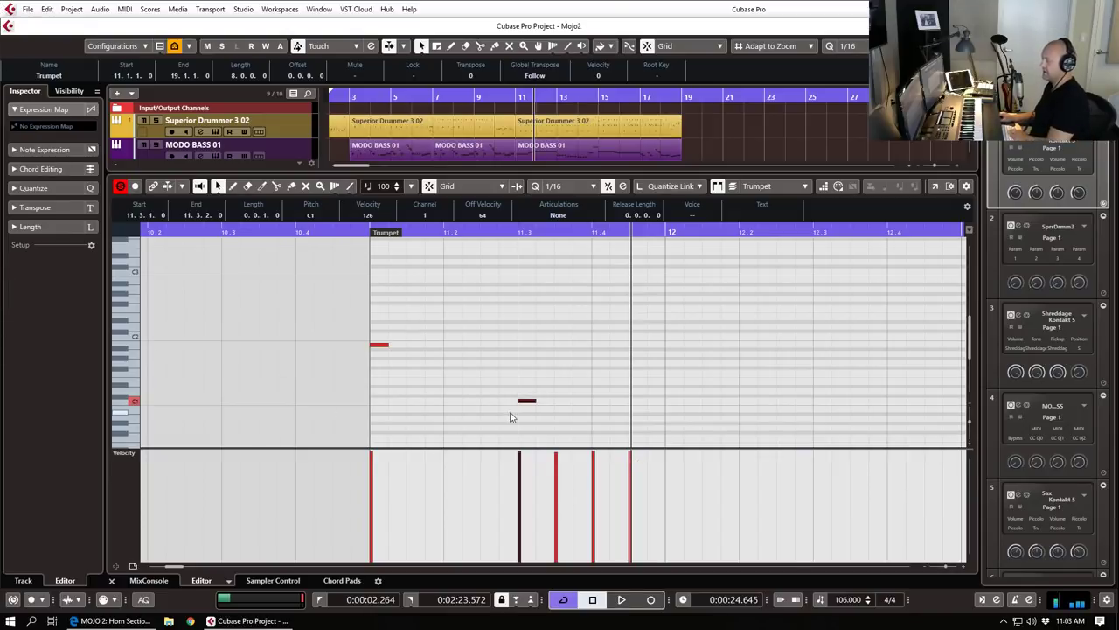
key("Up")
left_click(369, 232)
key("space")
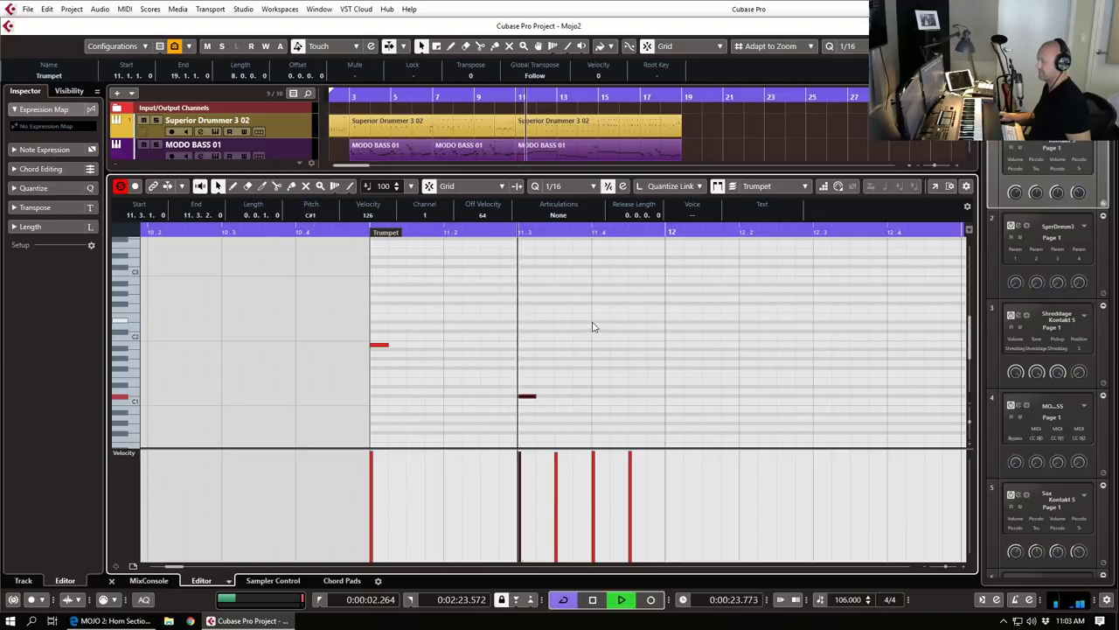
key("space")
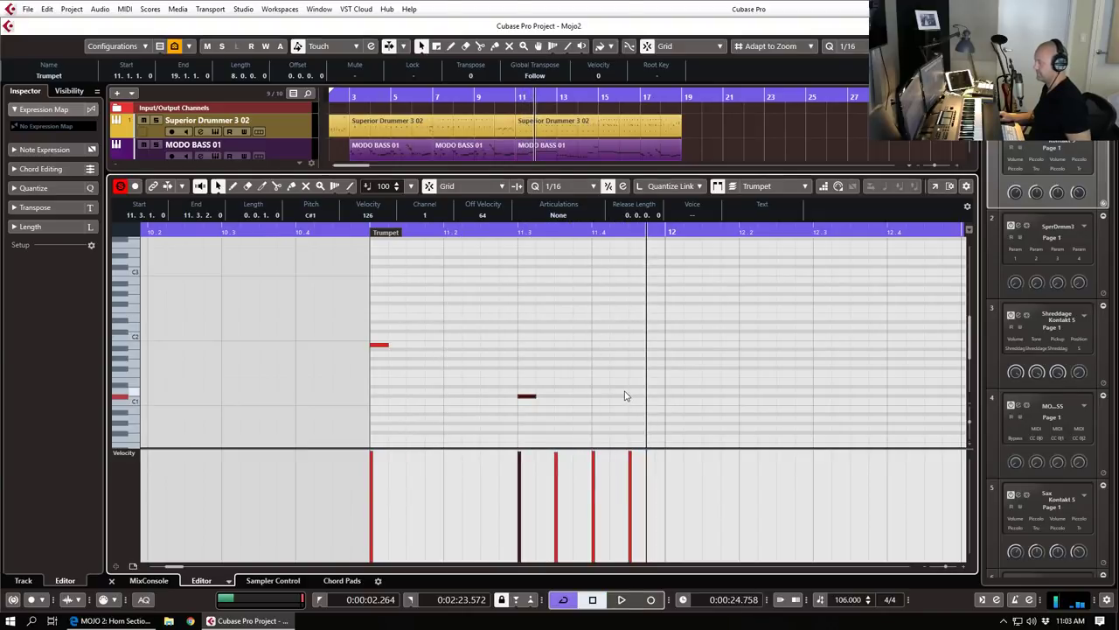
Step: Add a sixteenth-note B1 keyswitch with velocity 100 at 11.4.2 and play the trumpet phrase from the start of bar 11
double_click(620, 345)
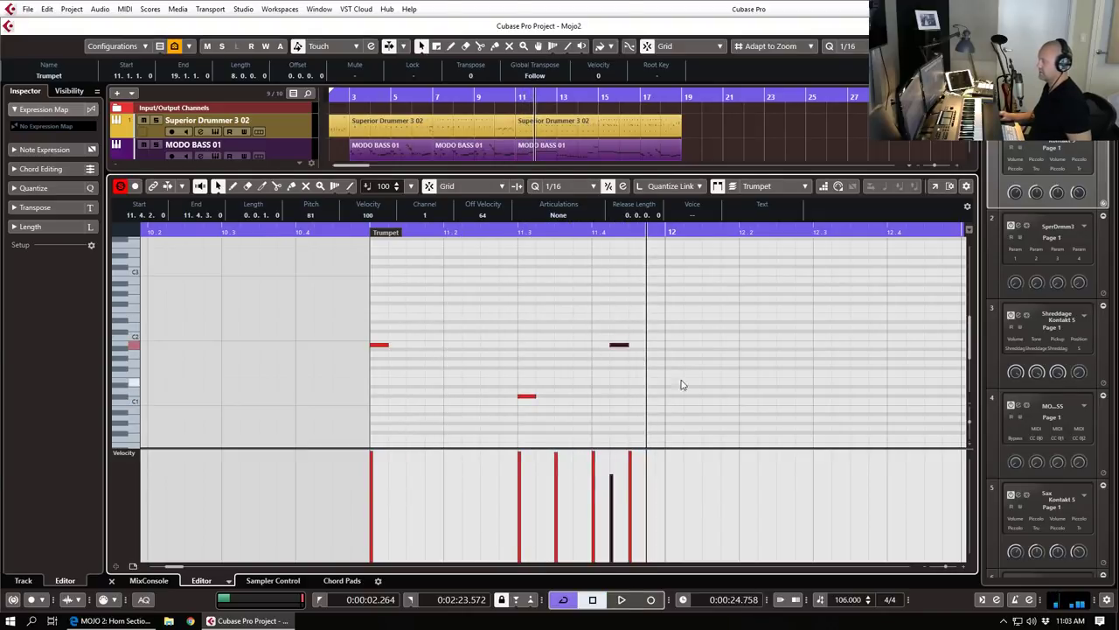
left_click(369, 231)
key("space")
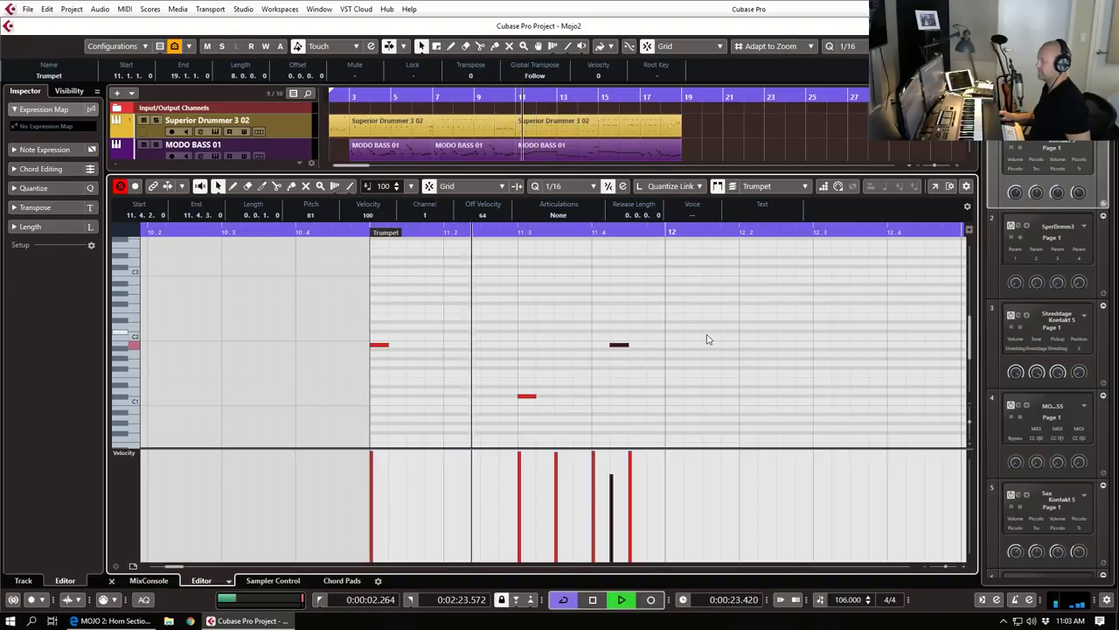
scroll(706, 337, "up", 3)
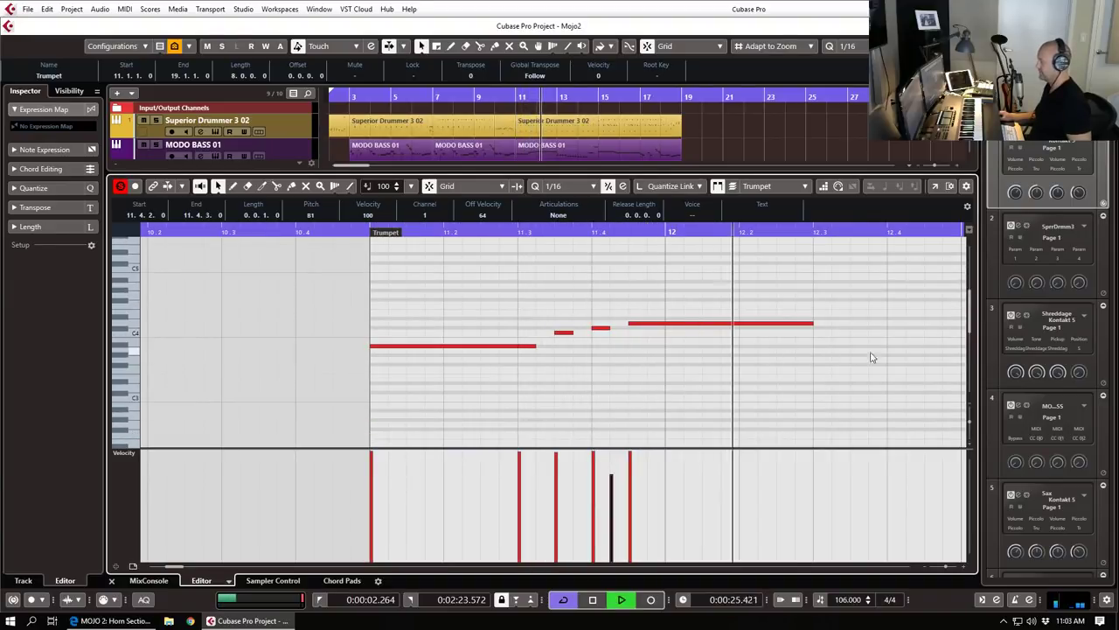
key("space")
key("g")
key("g")
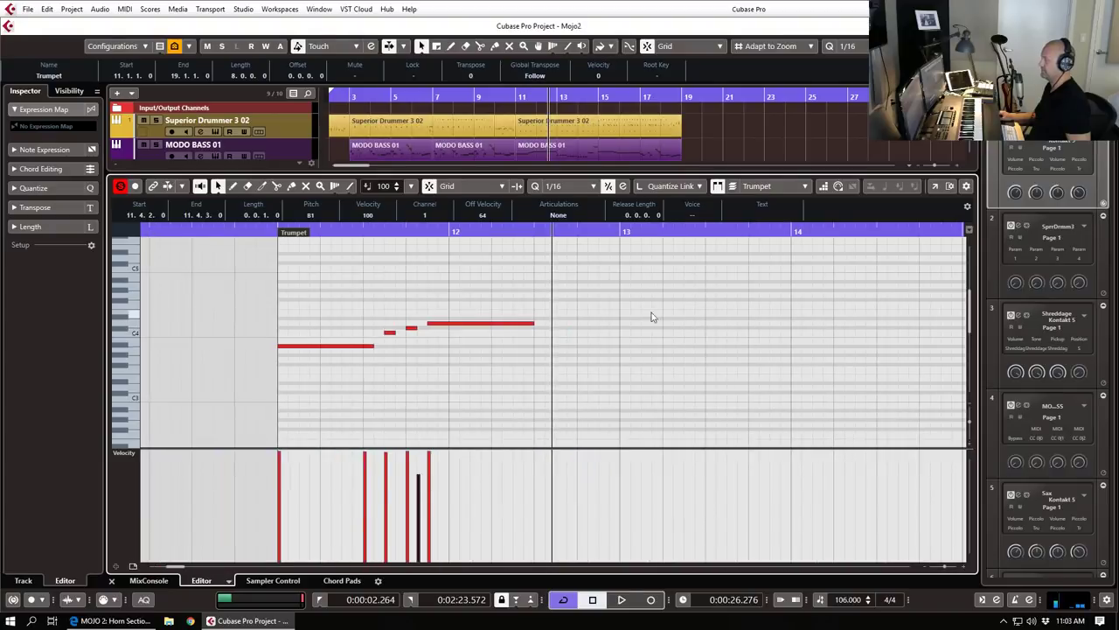
scroll(599, 320, "down", 2)
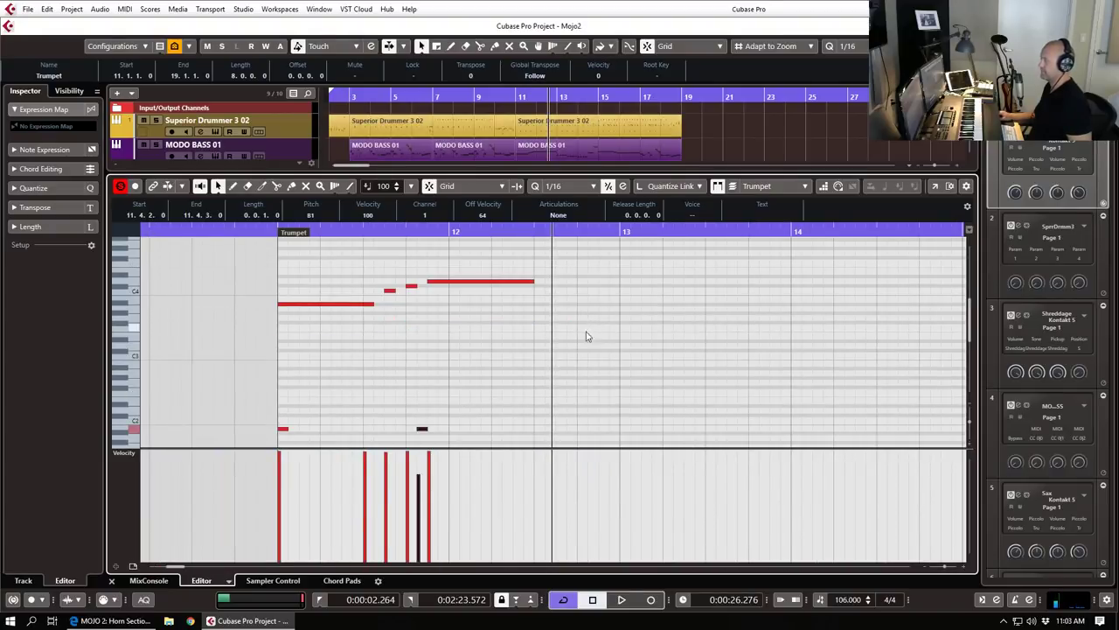
scroll(553, 355, "down", 2)
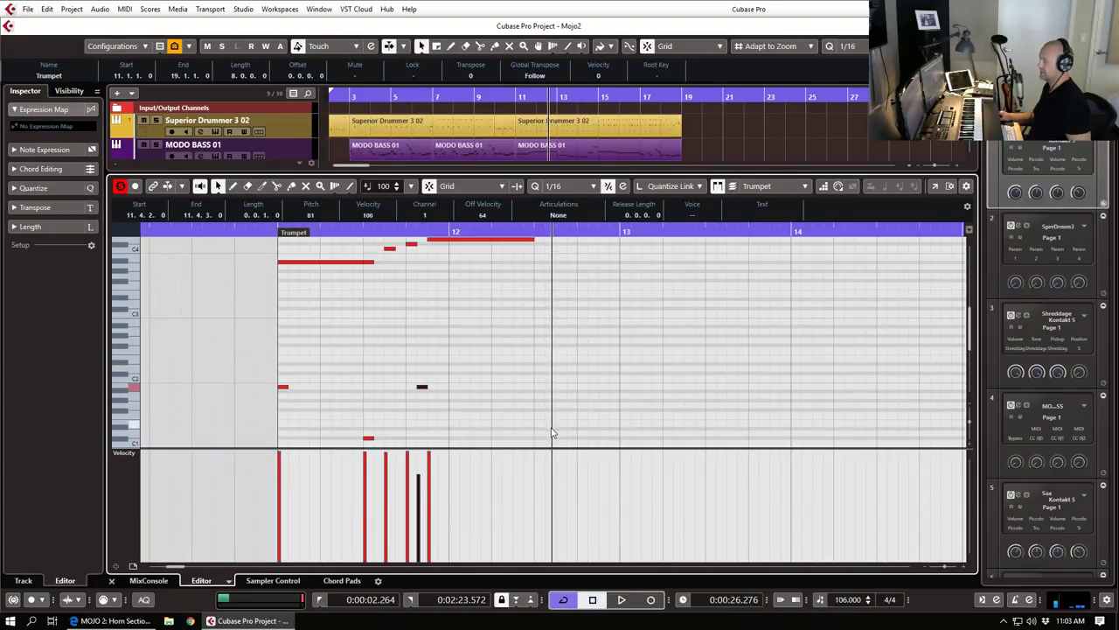
Step: Add a one-sixteenth C#1 keyswitch note at 12.4.1 and two very short D4 notes on beat 4 of bar 12
left_click(579, 437)
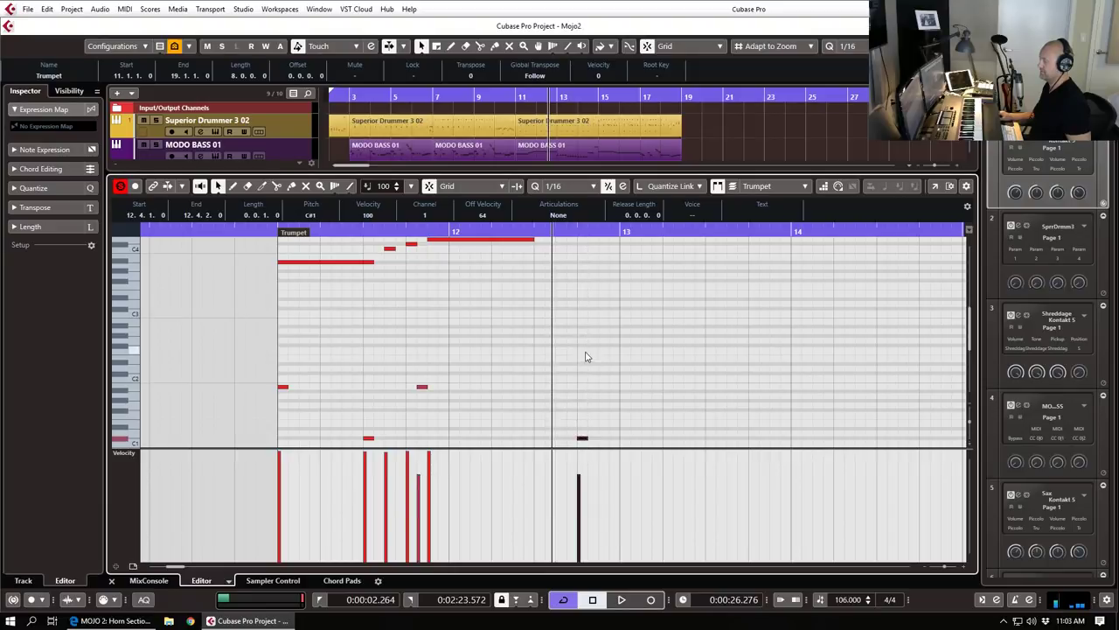
scroll(587, 350, "up", 4)
left_click(587, 324)
mouse_move(571, 312)
left_mouse_down()
mouse_move(603, 330)
mouse_move(595, 323)
left_mouse_up()
left_click(584, 368)
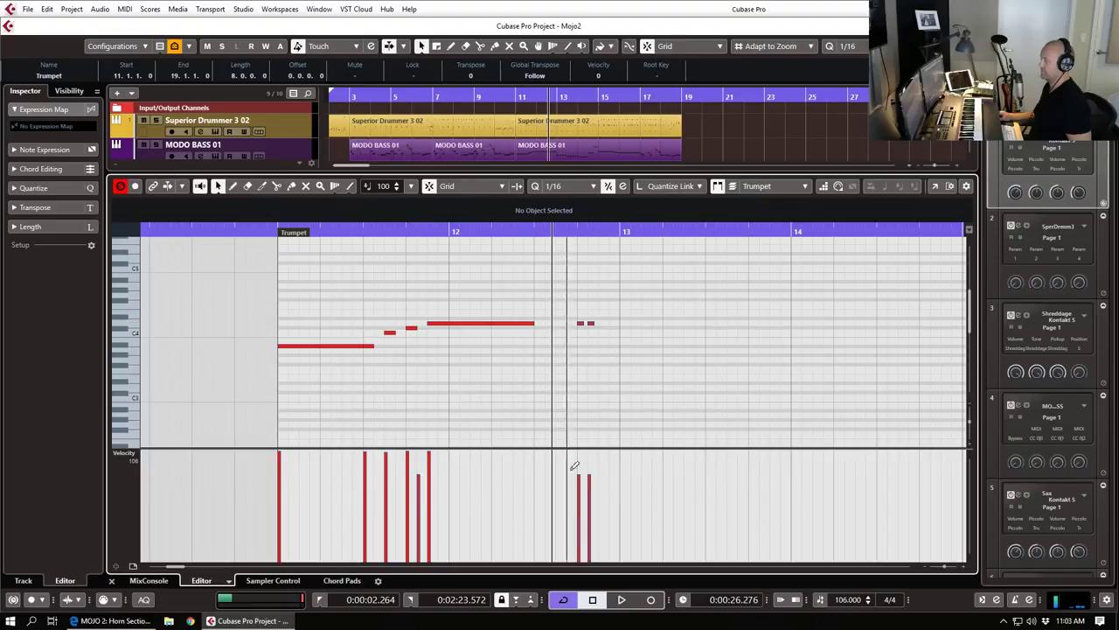
Step: Raise the first short D4 note's velocity to 118 and the second's slightly less, and play the phrase from bar 11
left_click(579, 459)
left_click(591, 466)
left_click(278, 231)
key("space")
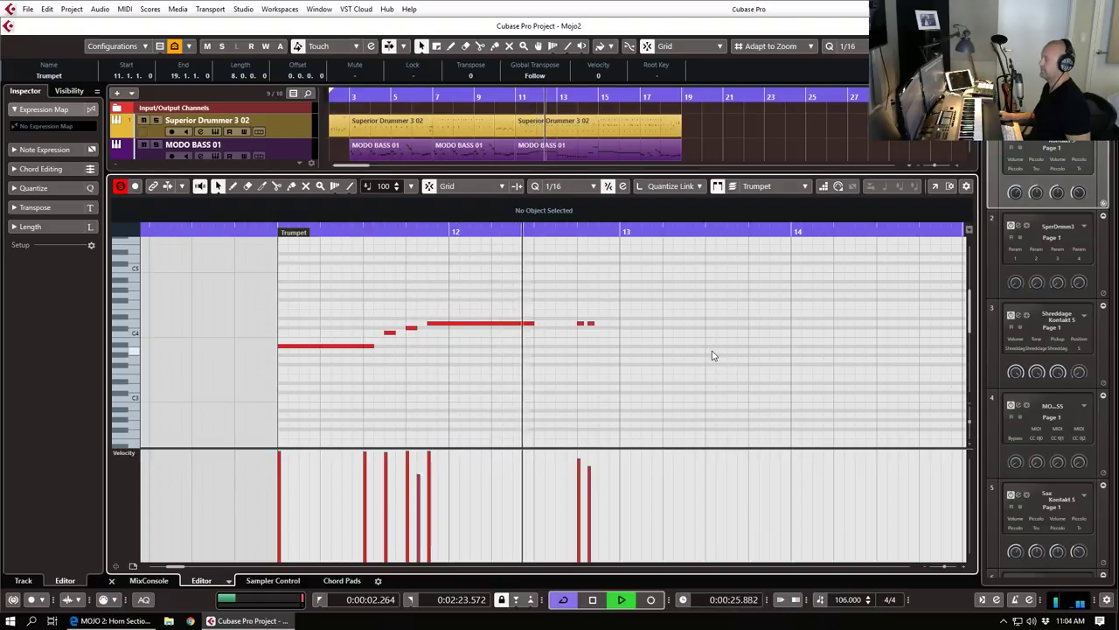
key("space")
Step: Replay the phrase from bar 11 with the editor solo off and extend the long D4 note to end at 12.3.3
left_click_drag(567, 313, 593, 331)
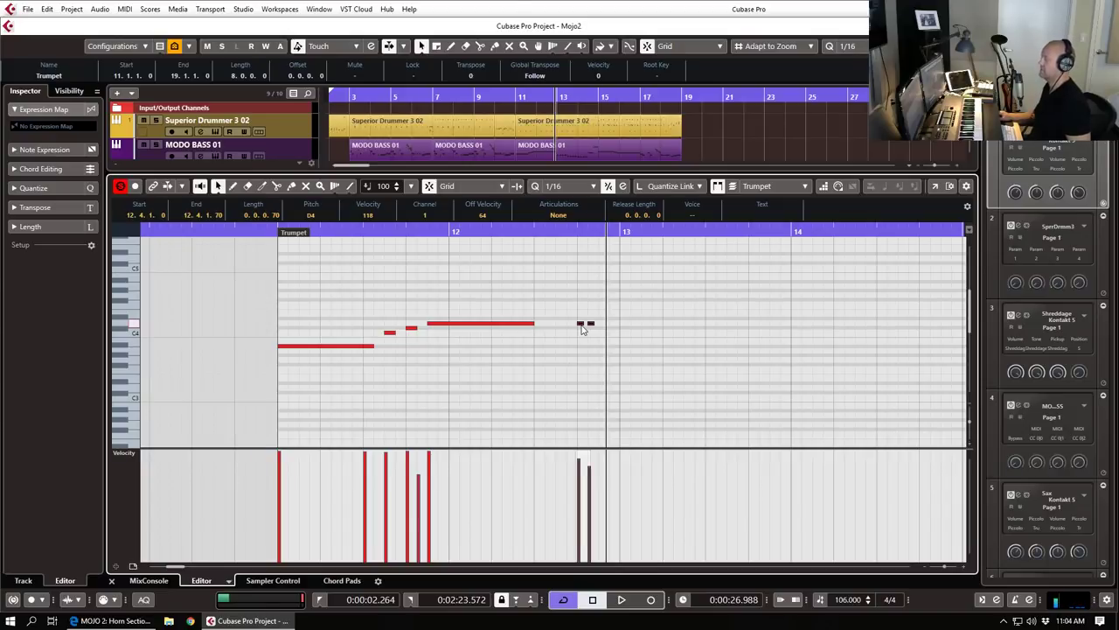
left_click(271, 231)
key("space")
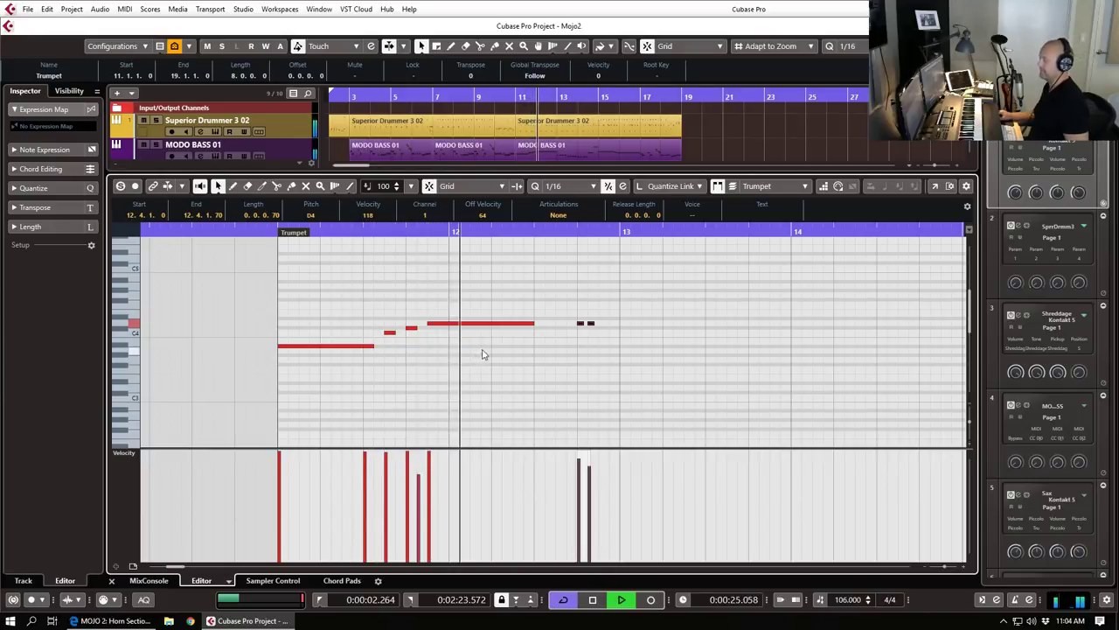
key("space")
scroll(494, 327, "down", 2)
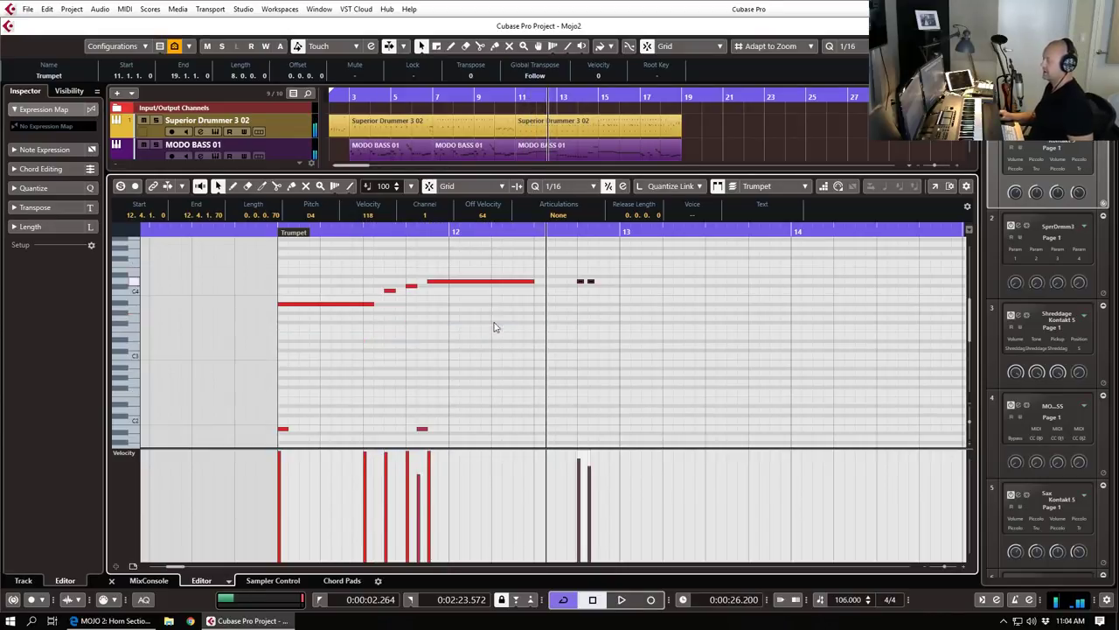
left_click_drag(533, 282, 555, 283)
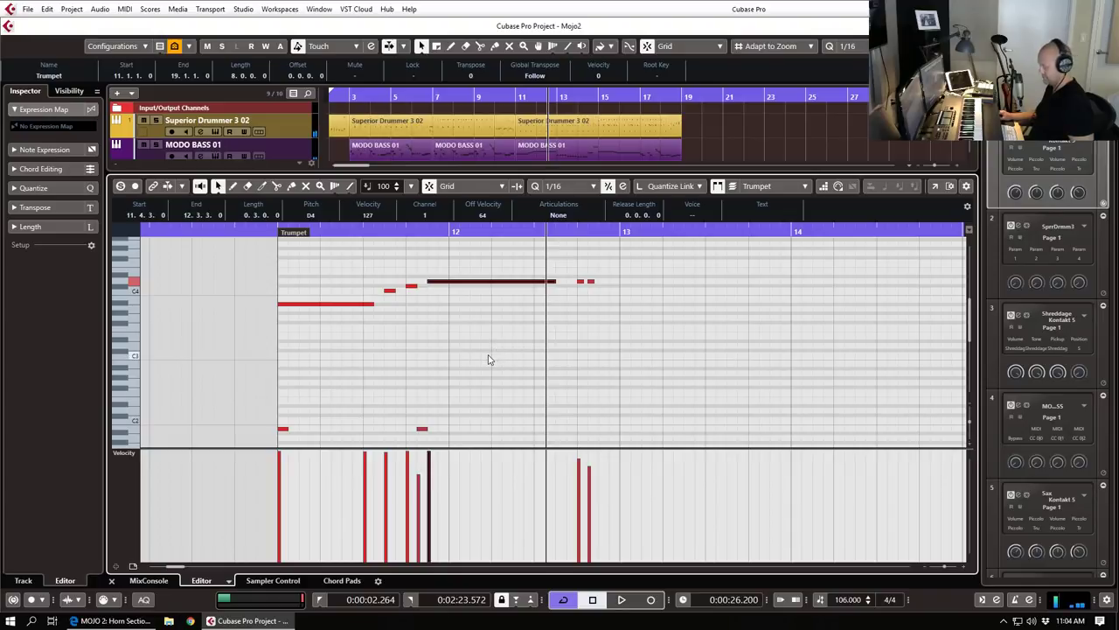
Step: Show the CC 22 lane, add a step up to about 28 just before the long D4 note, and play from bar 11
left_click(116, 453)
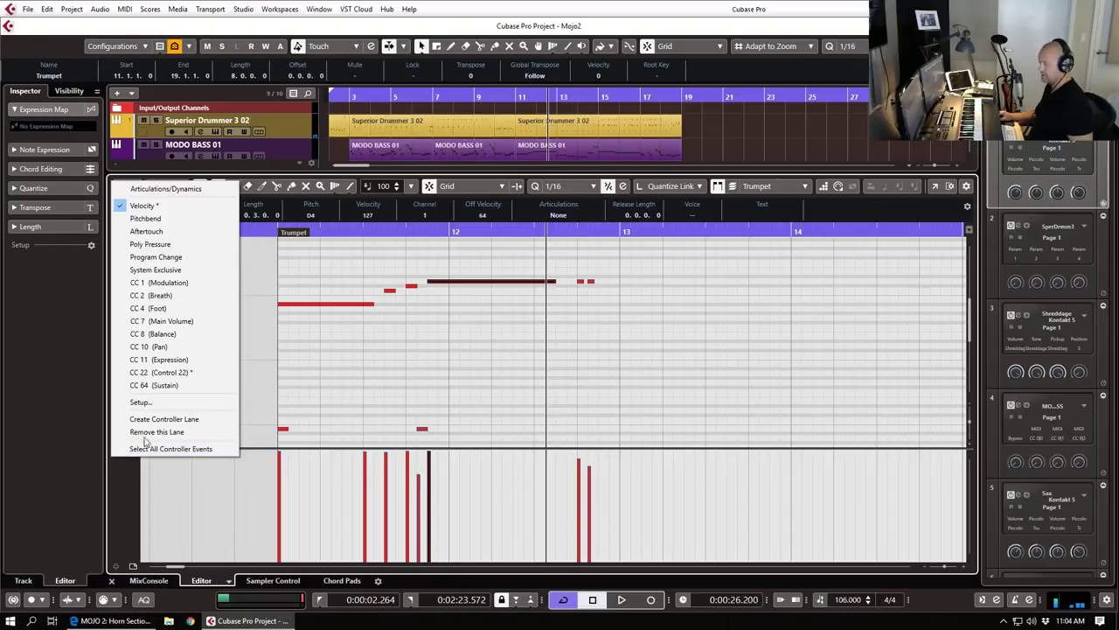
left_click(153, 371)
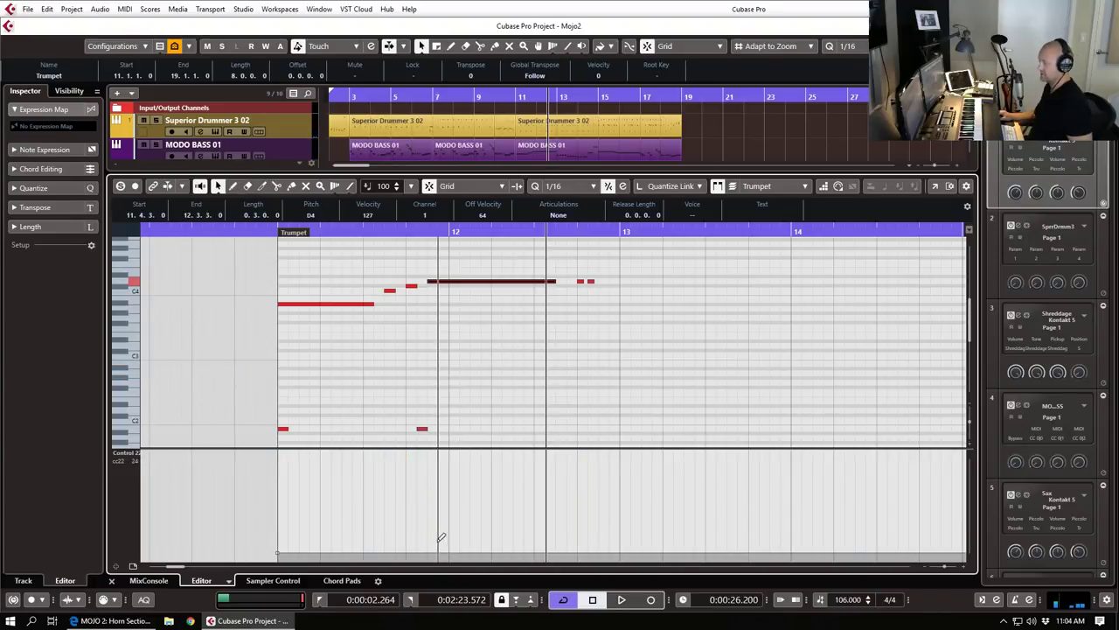
left_click(424, 544)
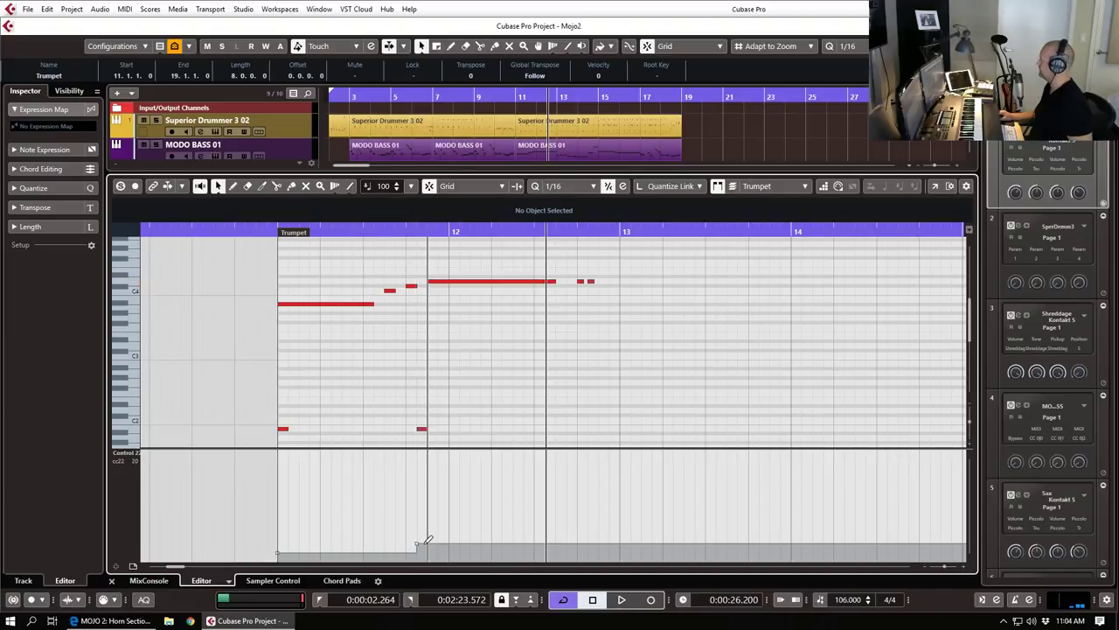
left_click_drag(425, 543, 434, 532)
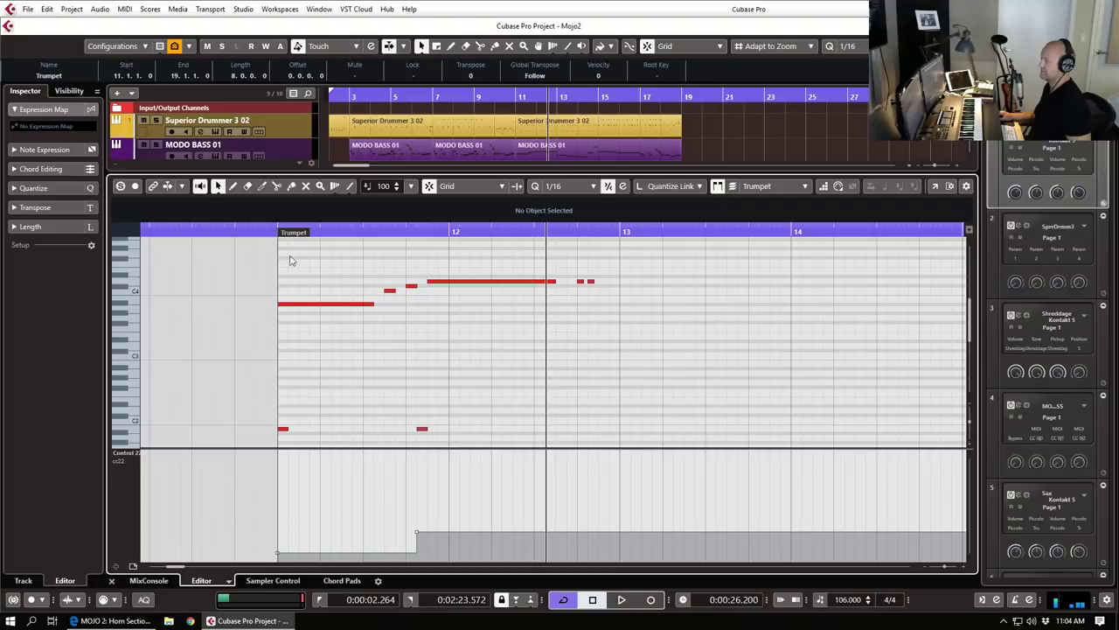
left_click_drag(439, 525, 439, 534)
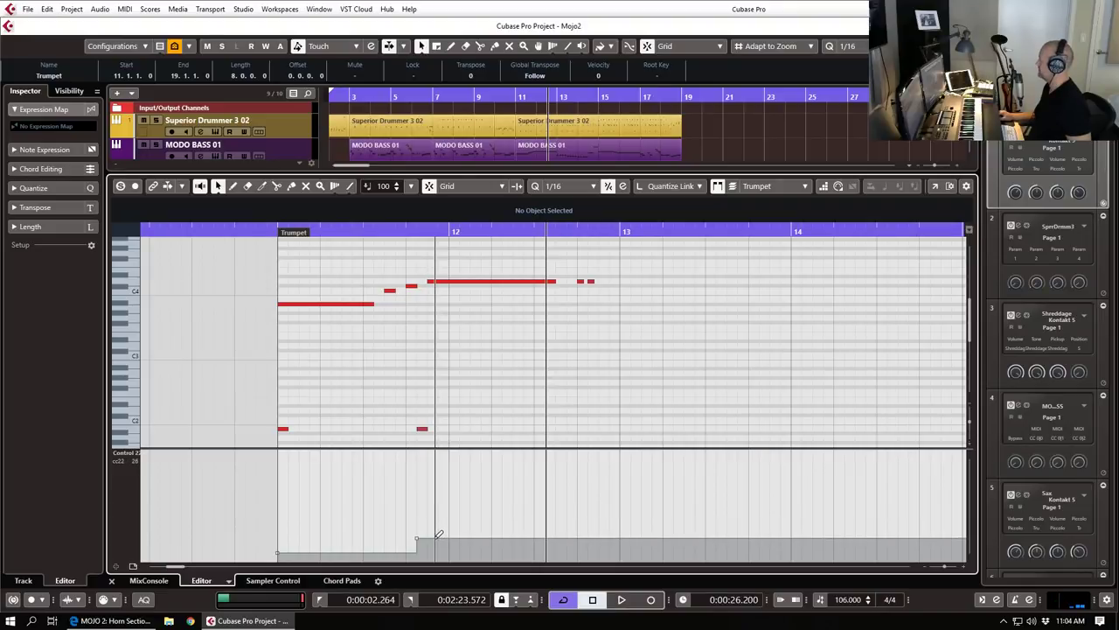
left_click(274, 234)
key("space")
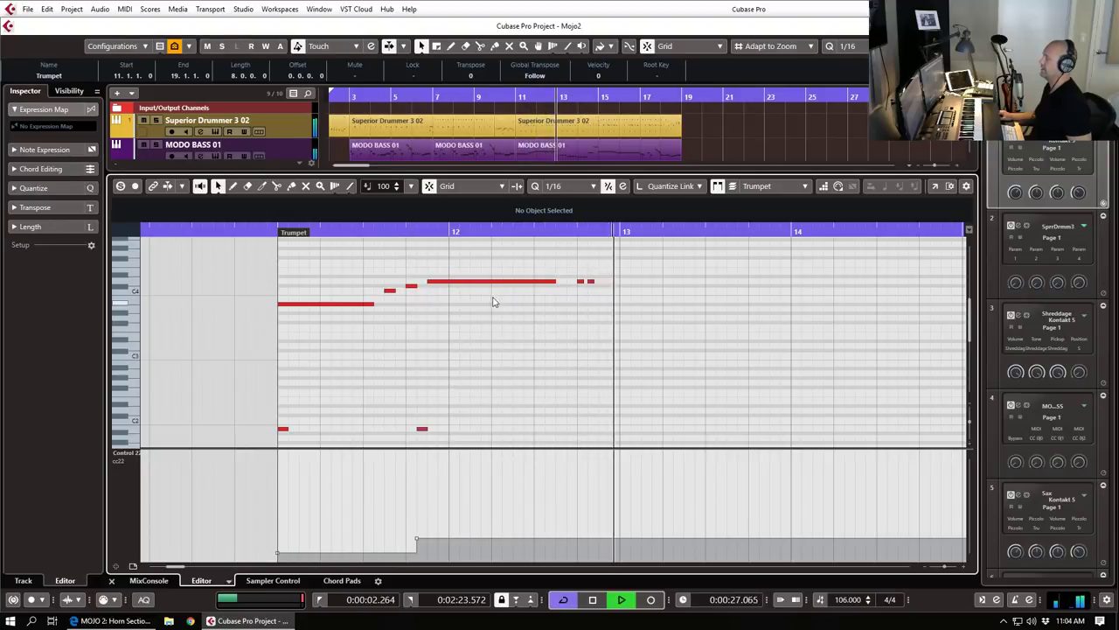
key("space")
Step: Lower the CC 22 step before the long D4 note to about 20 and play the phrase from bar 11
left_click_drag(426, 538, 424, 543)
left_click(272, 230)
key("space")
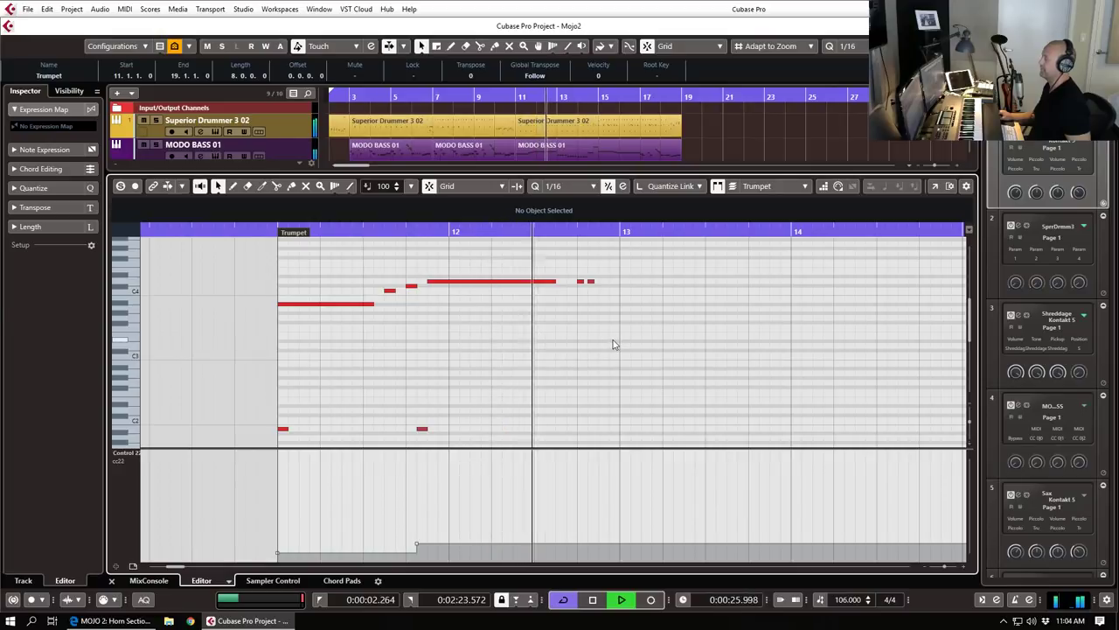
key("space")
Step: Add a C1 keyswitch note at 12.4.4 and draw a G4 note from 13.1.1 to 13.2.3
key("g")
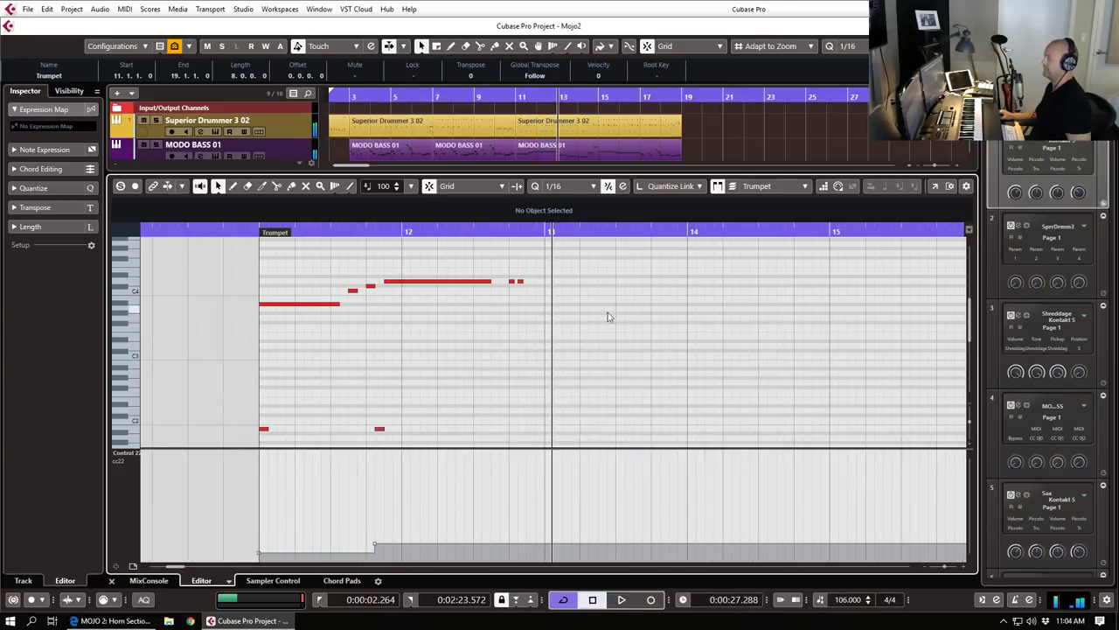
key("g")
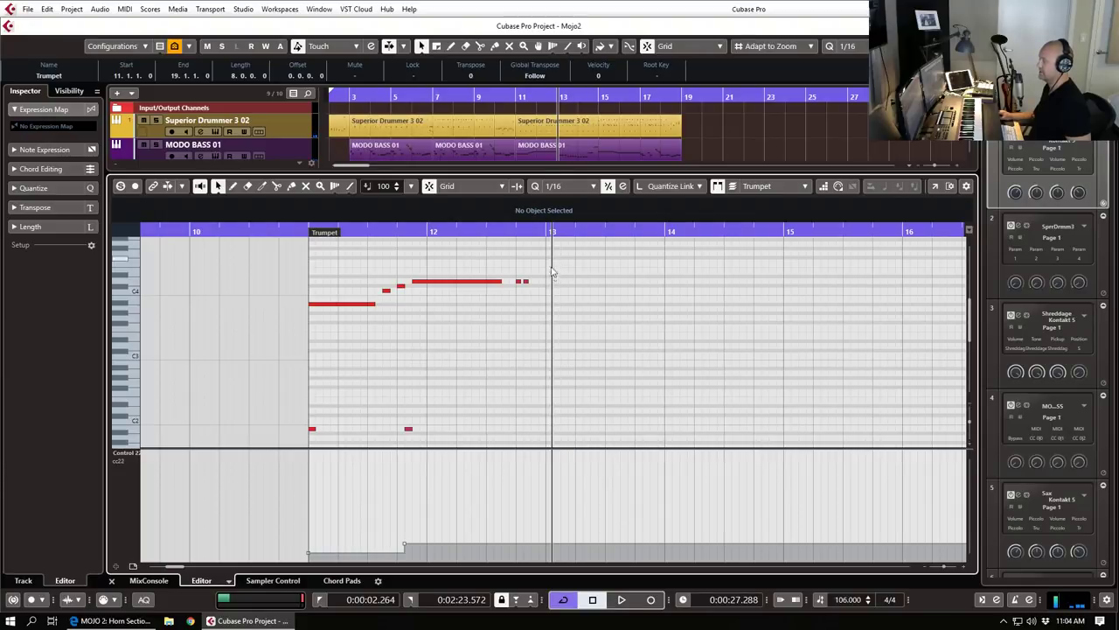
scroll(536, 429, "down", 2)
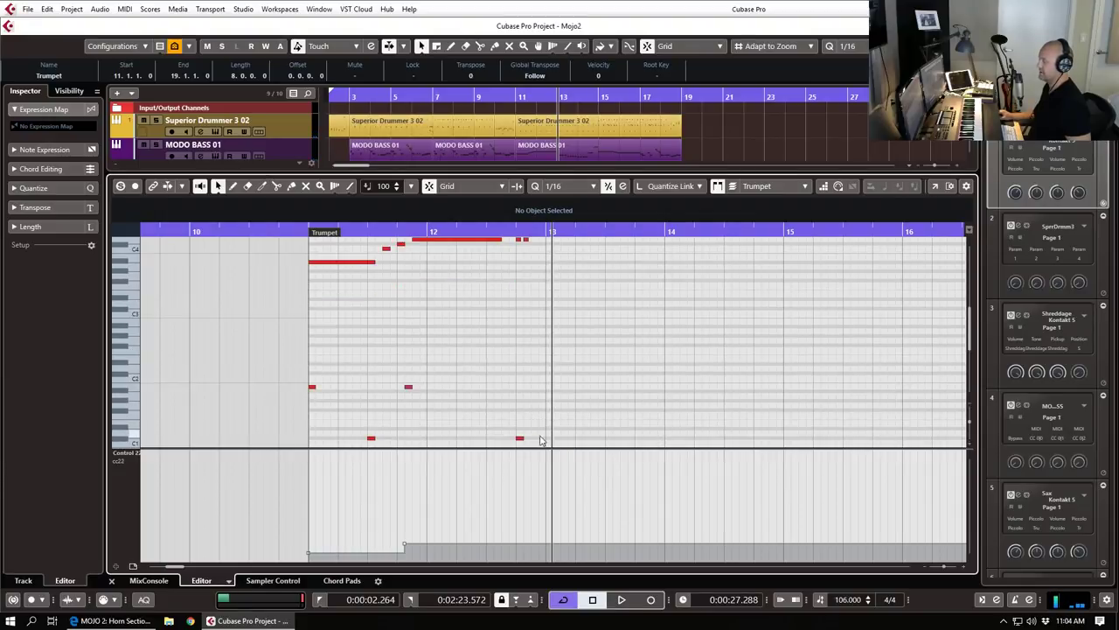
left_click(545, 440)
scroll(568, 350, "up", 4)
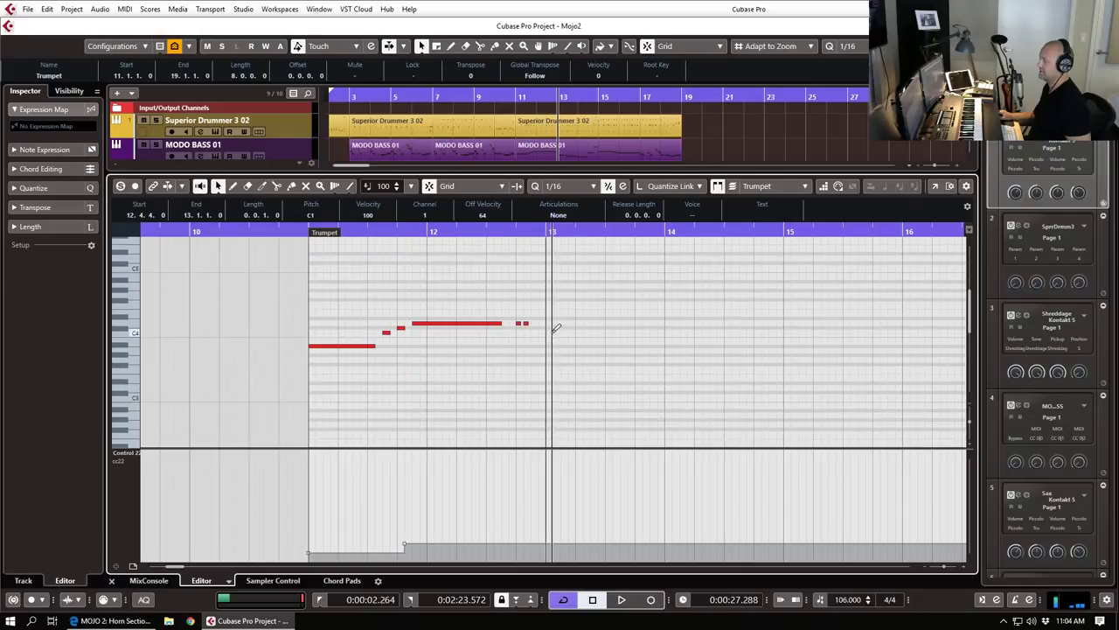
left_click_drag(553, 290, 590, 295)
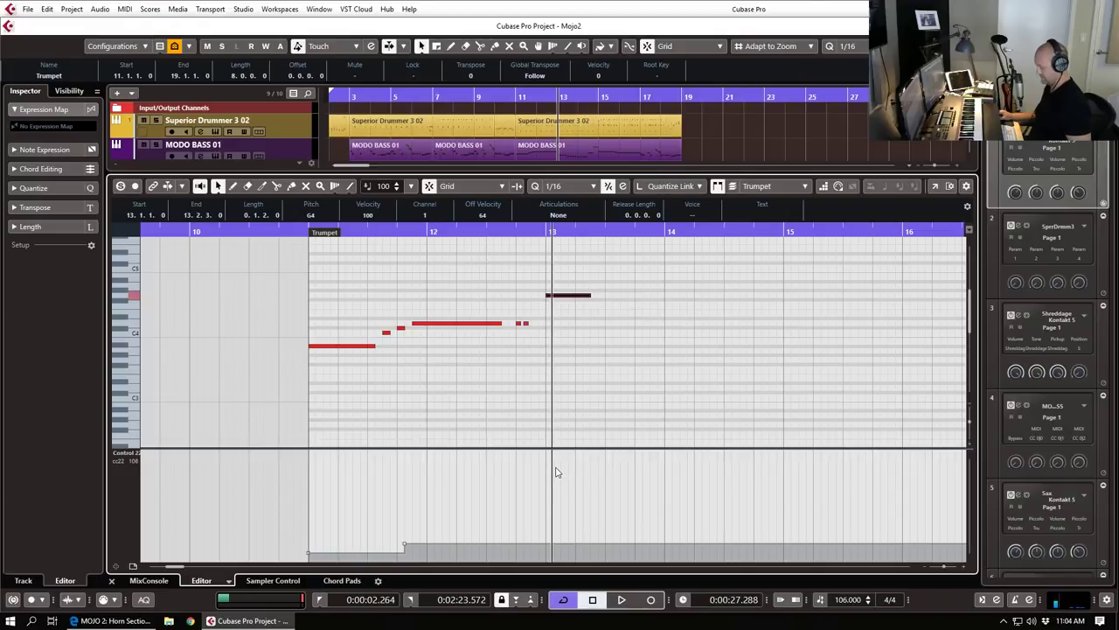
Step: Raise the G4 note's velocity to 127 in the velocity lane and copy the note to F4 at 13.3.1
key("v")
left_click(550, 420)
left_click_drag(564, 297, 619, 307)
Step: Play back the phrase from beat 3 of bar 12 through the G4 and F4 notes in bar 13
left_click(503, 232)
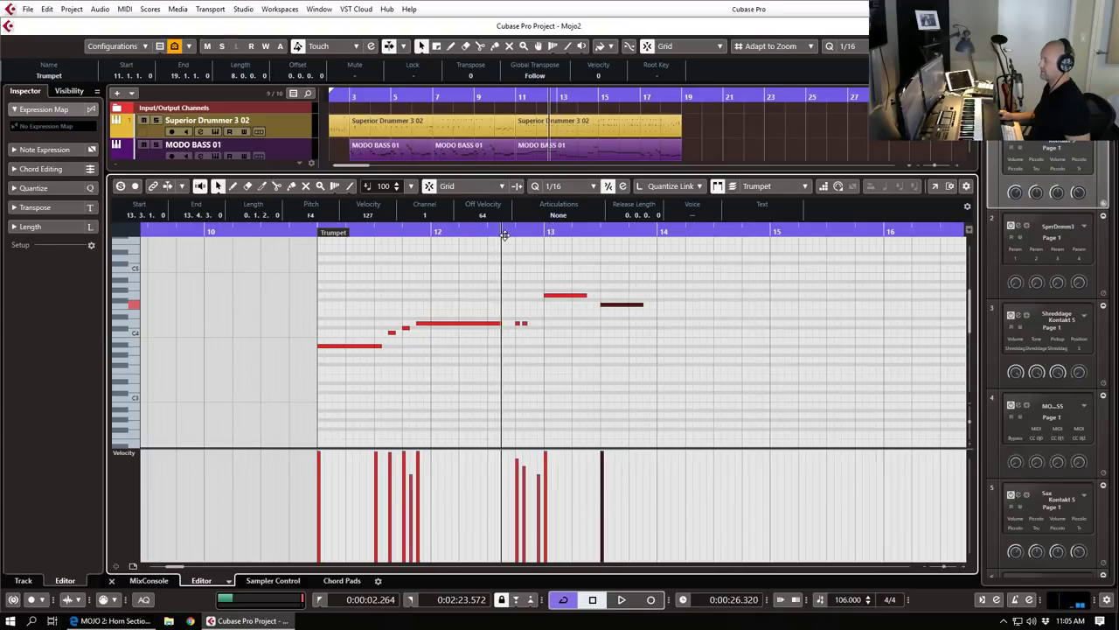
key("space")
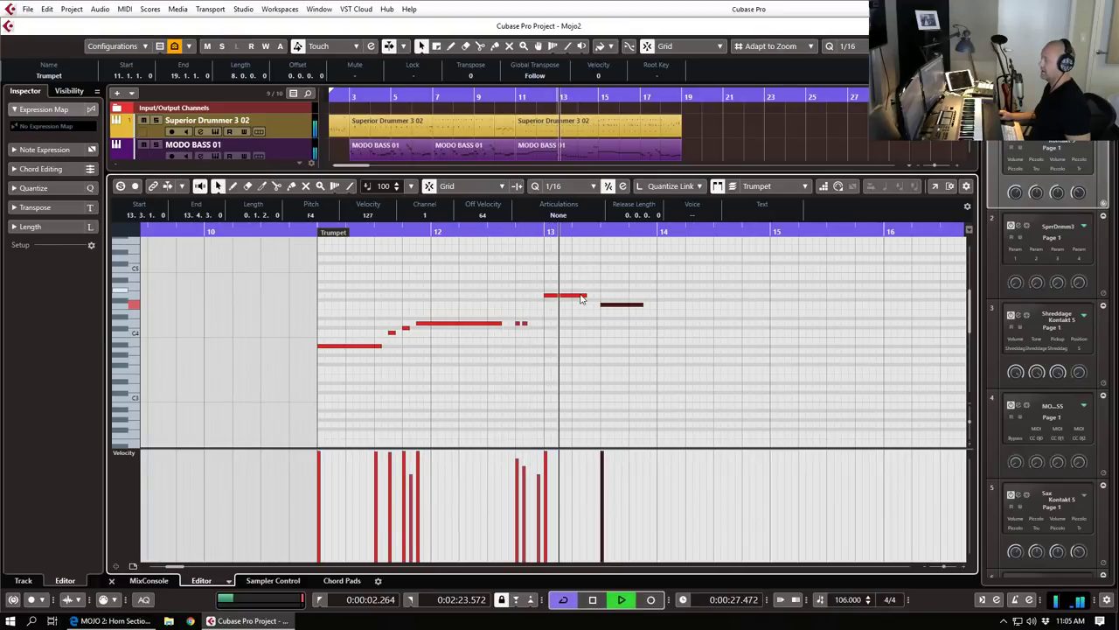
key("space")
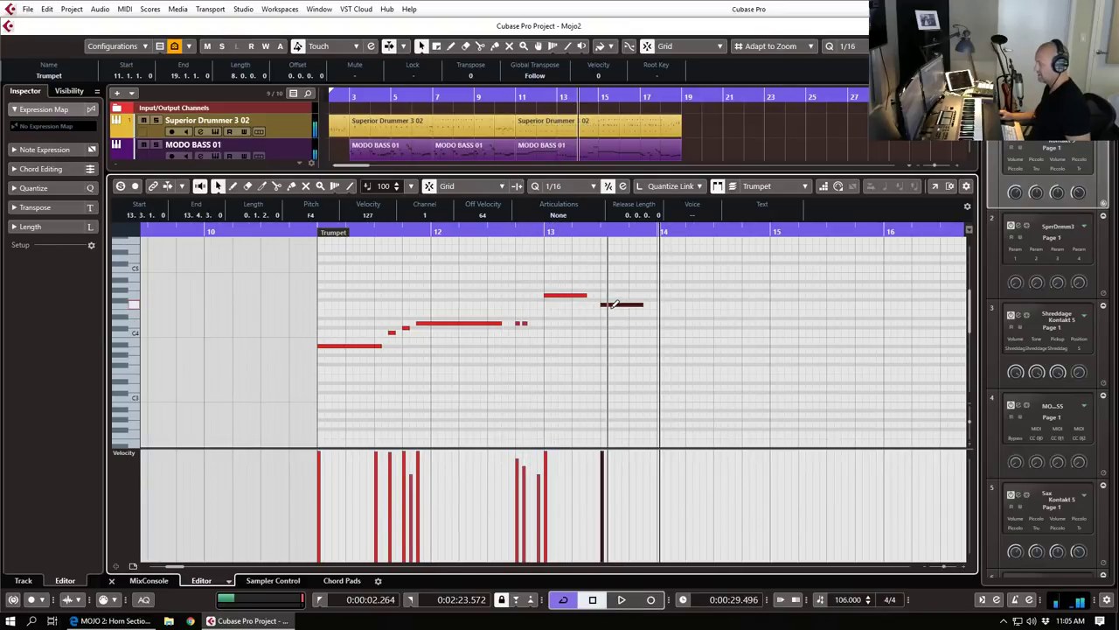
Step: Add a B1 keyswitch note at 13.4.4 and raise CC 22 to about 28 just before that note
scroll(676, 309, "down", 3)
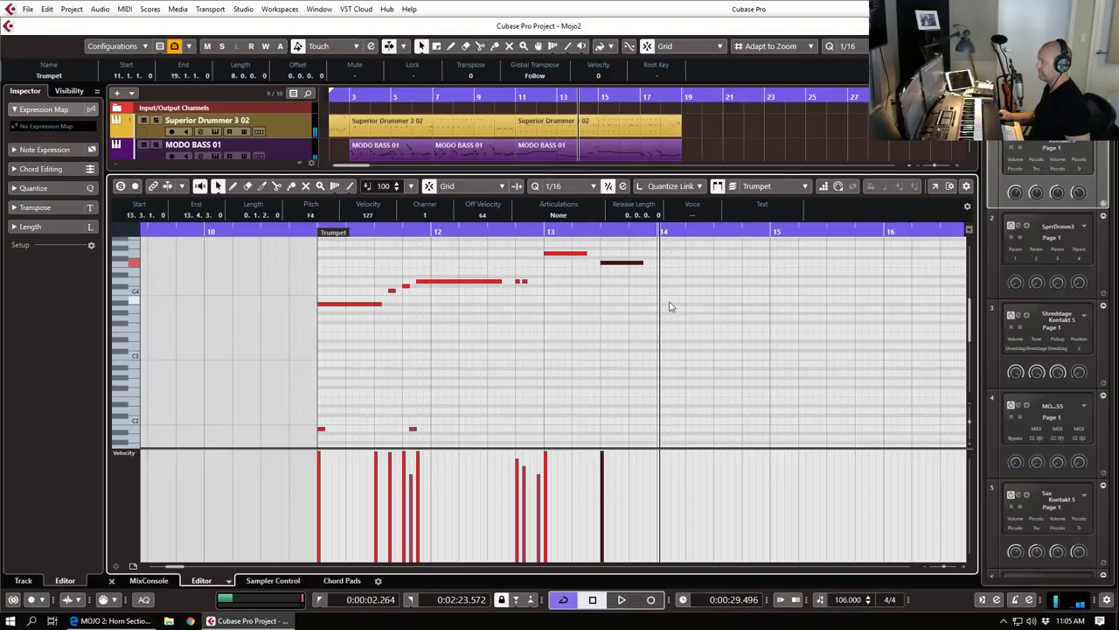
scroll(670, 306, "down", 3)
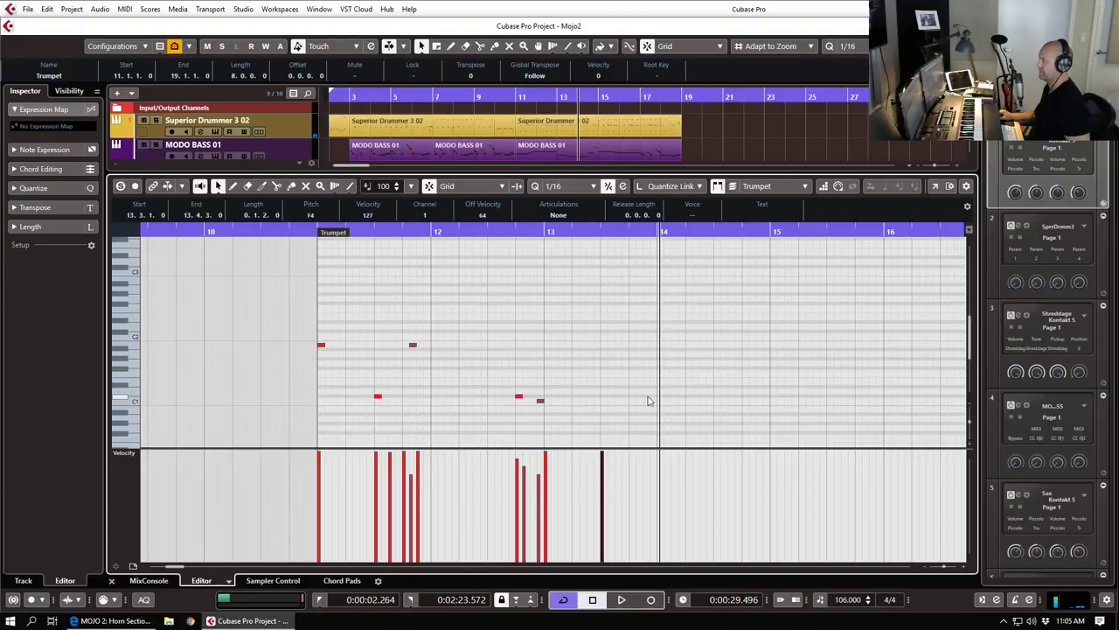
left_click(655, 345)
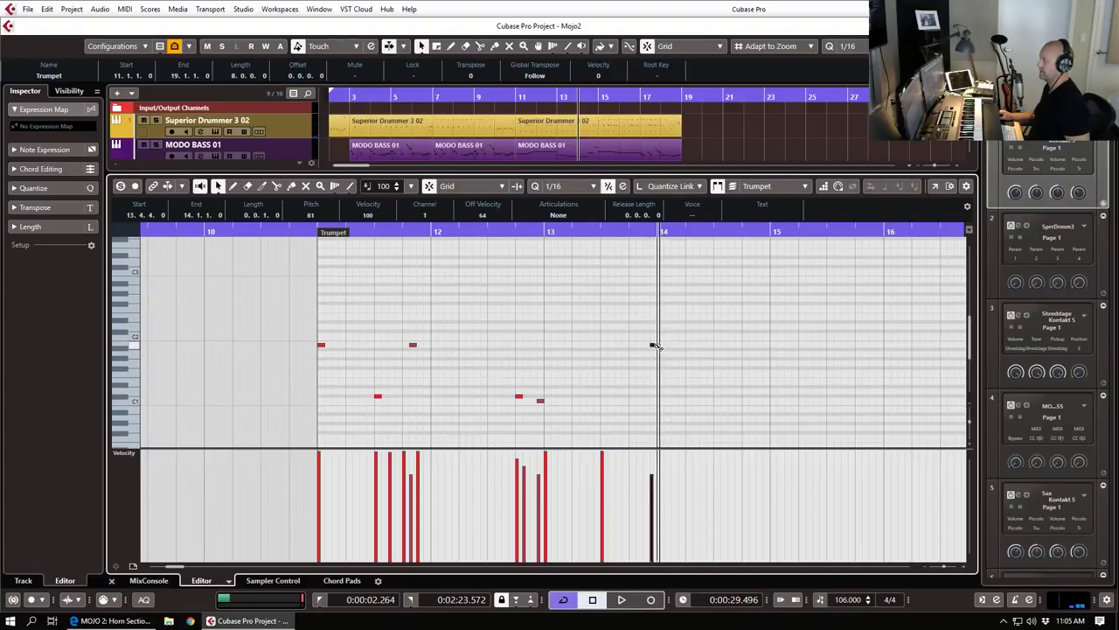
left_click(127, 456)
left_click(219, 373)
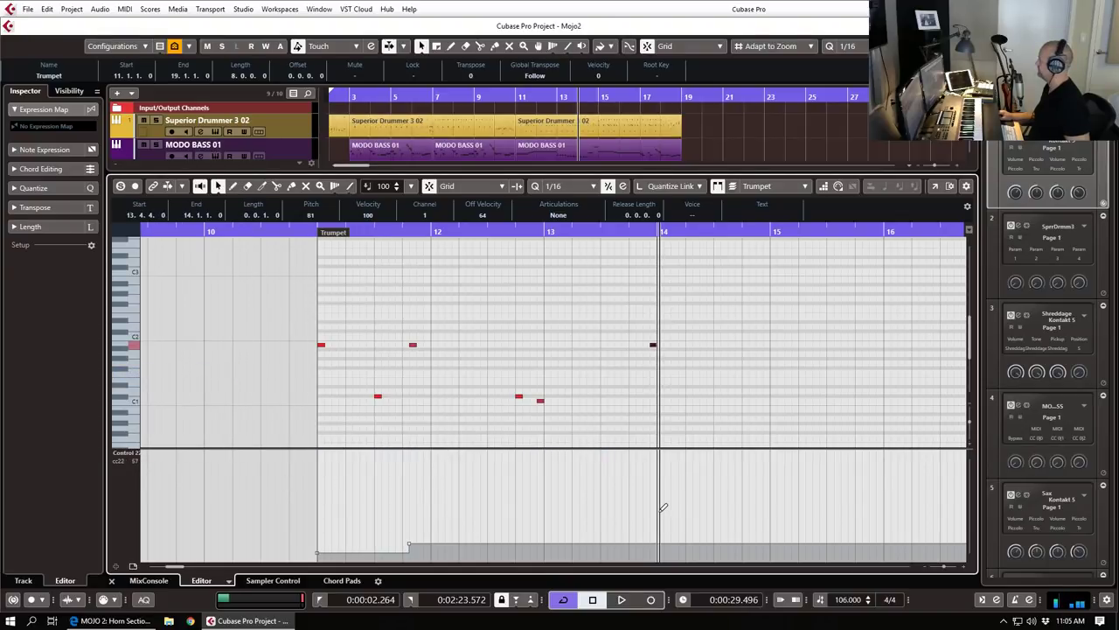
left_click(654, 535)
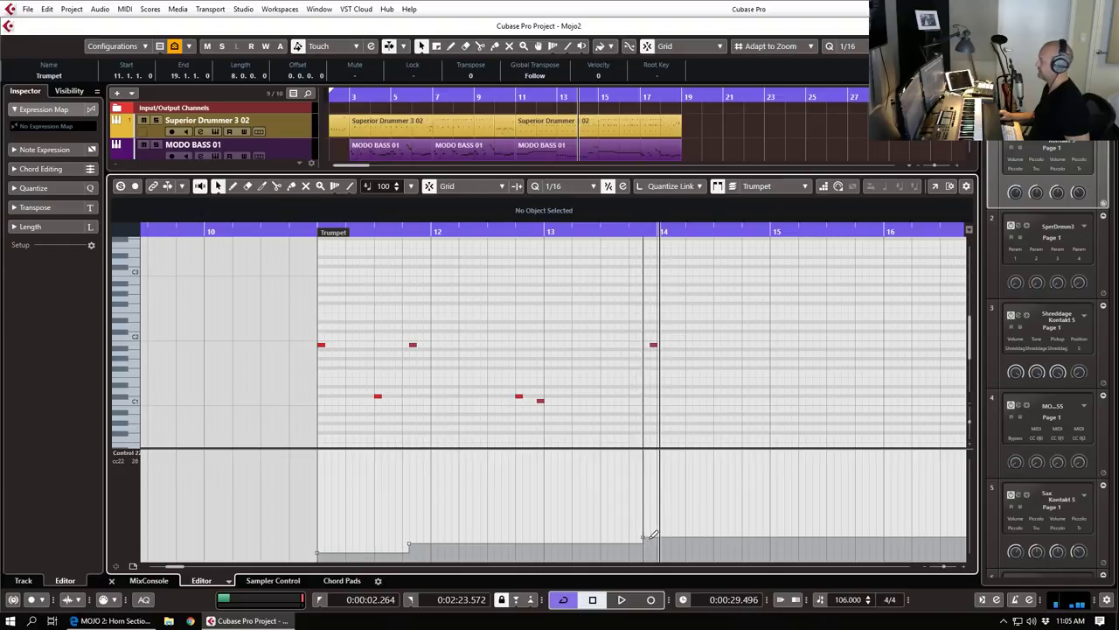
Step: Draw a one-bar E4 note starting at 14.1.1 after the F4 note
scroll(691, 328, "up", 4)
scroll(691, 328, "up", 2)
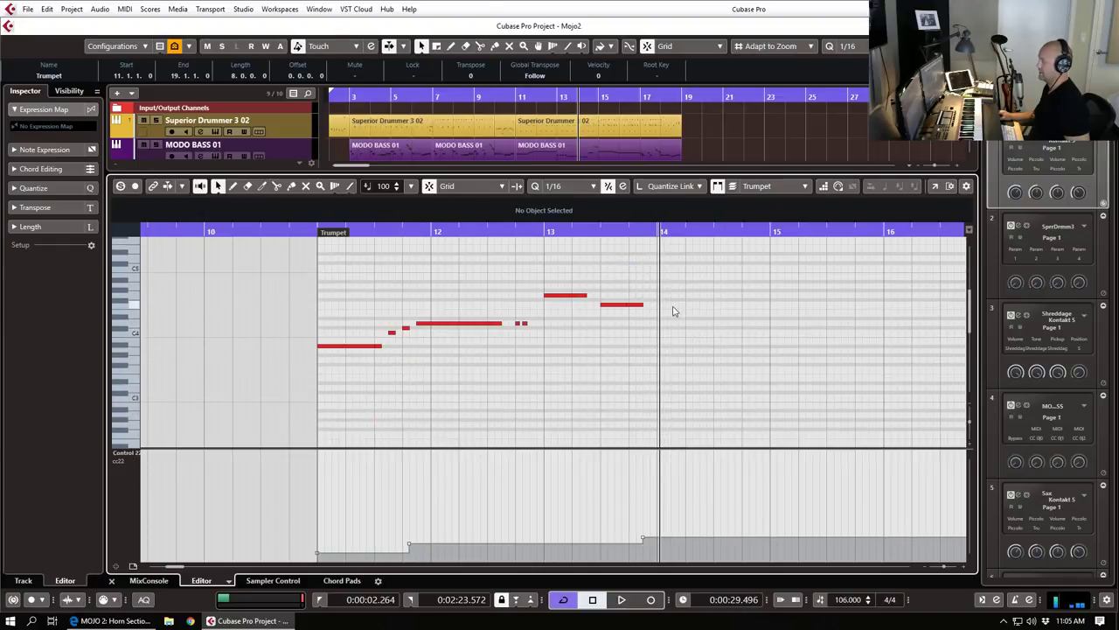
left_click_drag(661, 313, 769, 310)
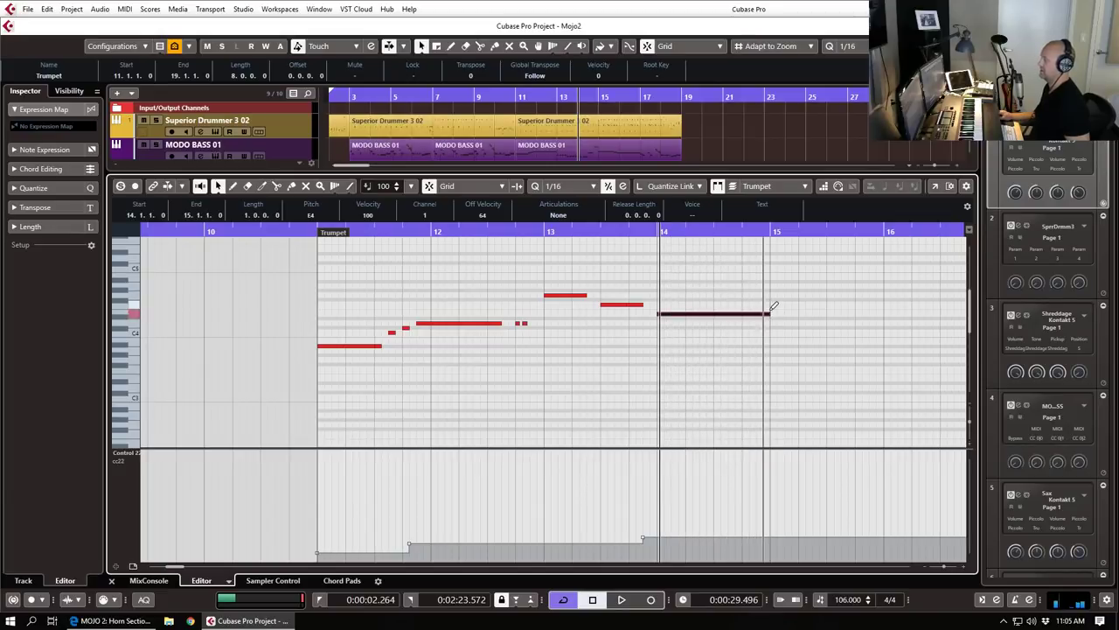
Step: Solo the editor and play the whole trumpet phrase from just before bar 11
left_click(121, 185)
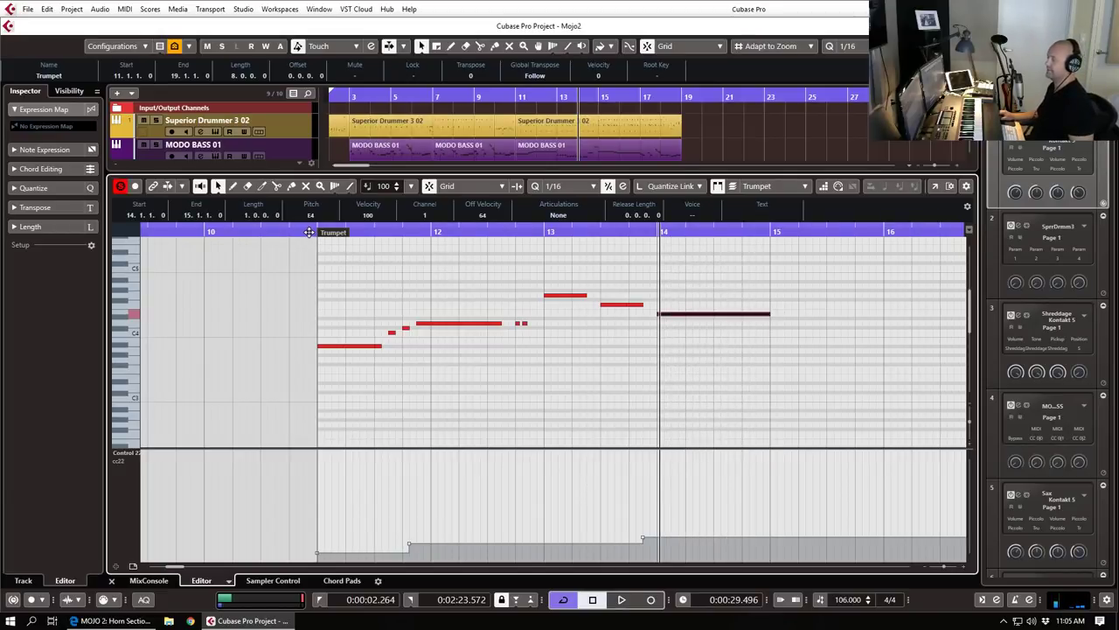
left_click(311, 231)
key("space")
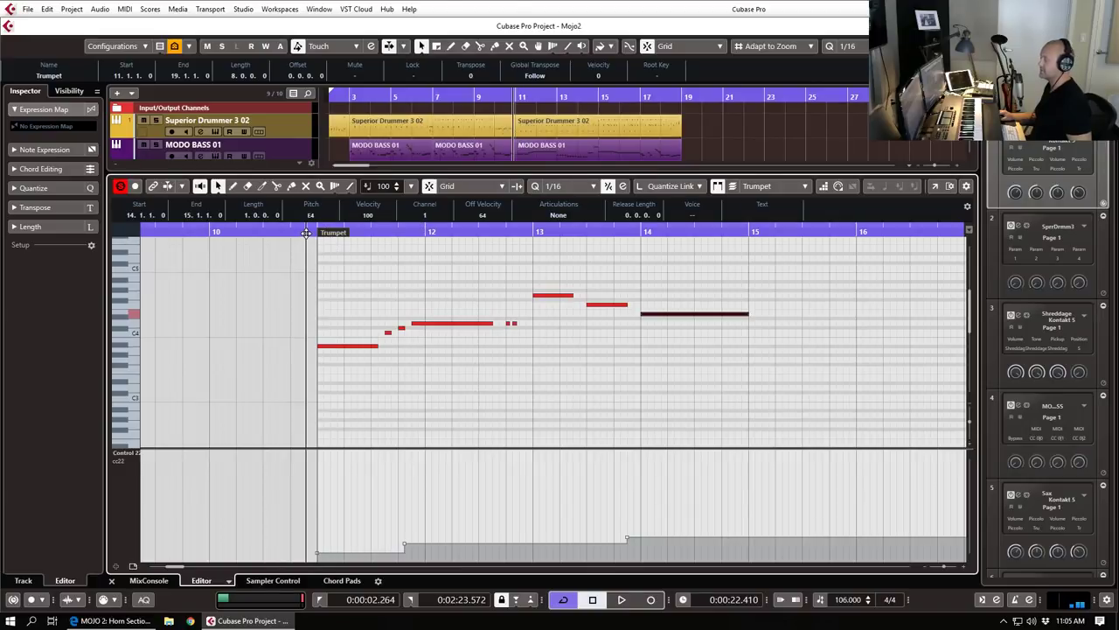
key("space")
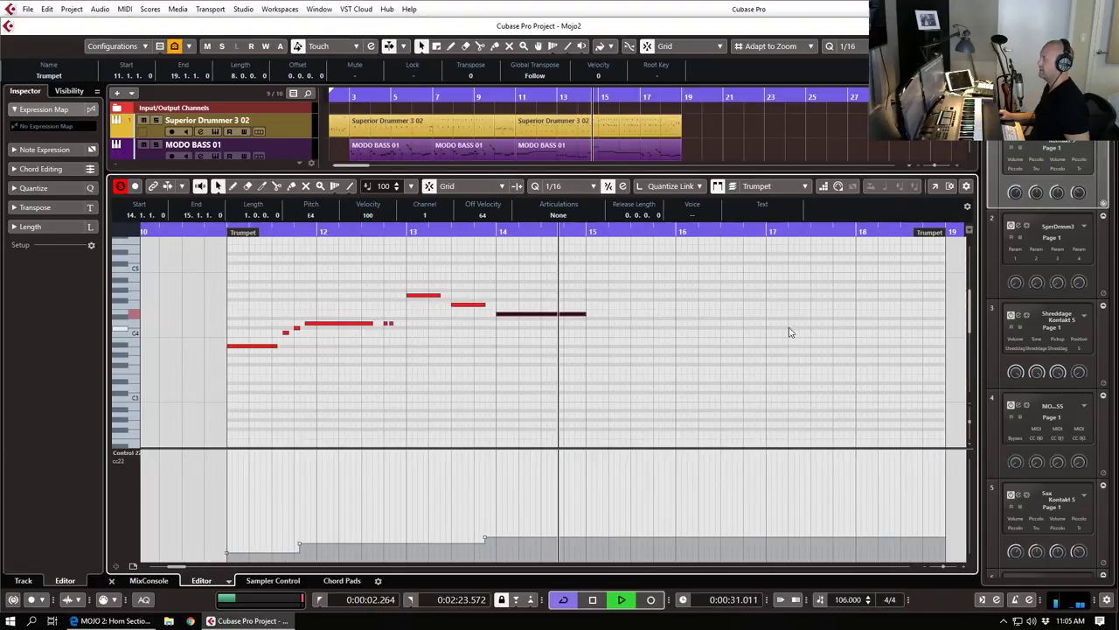
key("space")
Step: Select all the melody notes from bar 11 through bar 14 and copy them one octave lower
left_click_drag(249, 265, 593, 381)
scroll(359, 303, "down", 2)
scroll(359, 303, "down", 2)
left_click_drag(251, 262, 249, 326)
Step: Turn off the editor solo and play the octave-doubled trumpet part from just before bar 11
left_click_drag(231, 236, 230, 249)
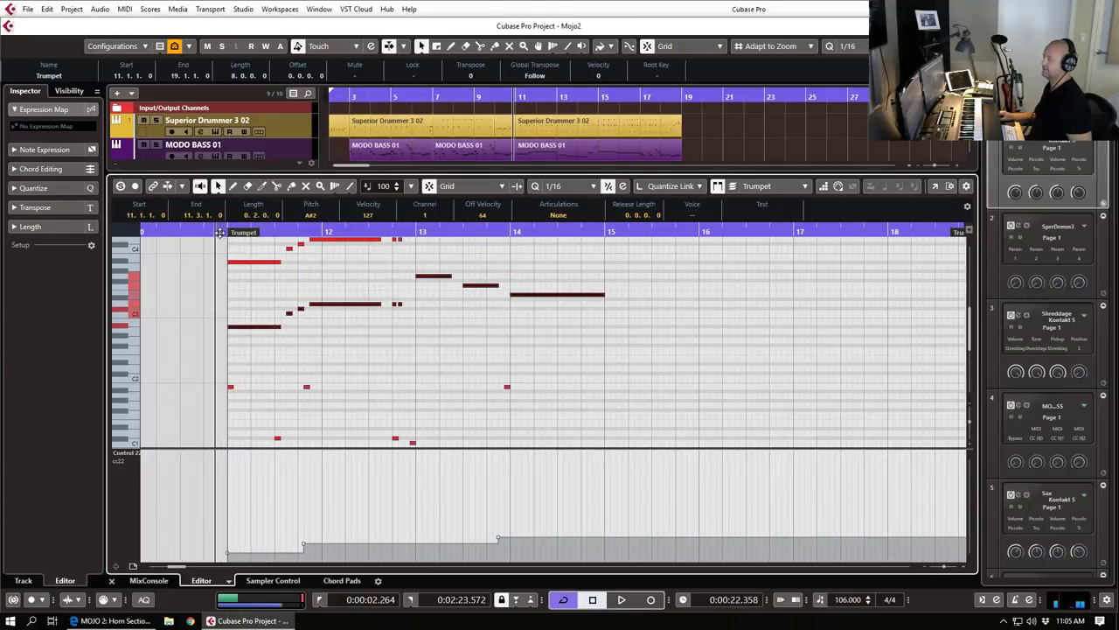
key("space")
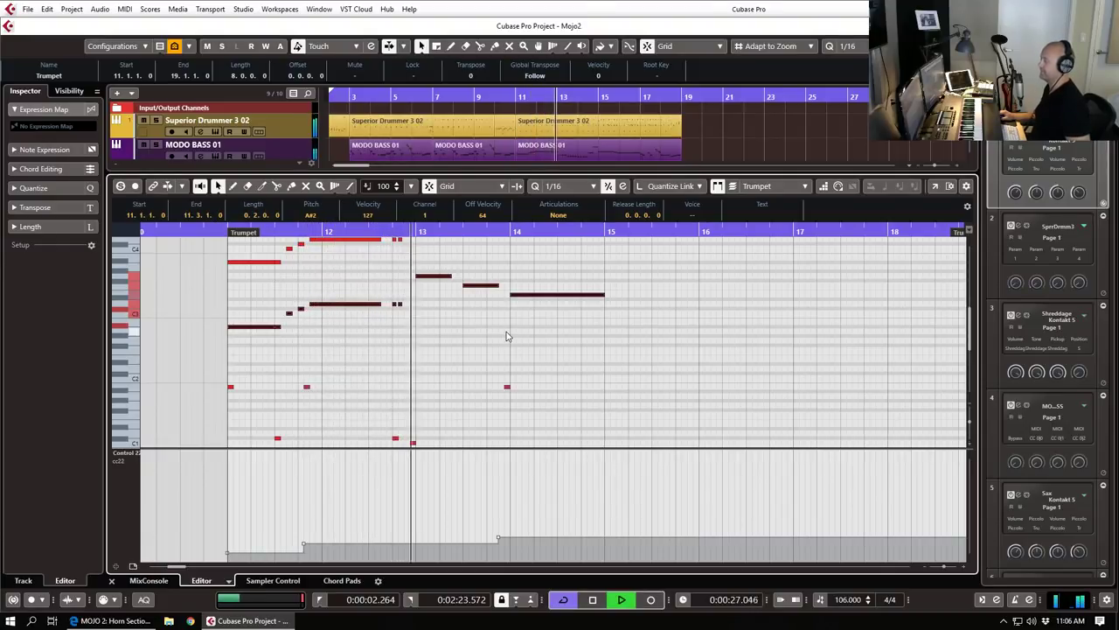
scroll(625, 335, "up", 3)
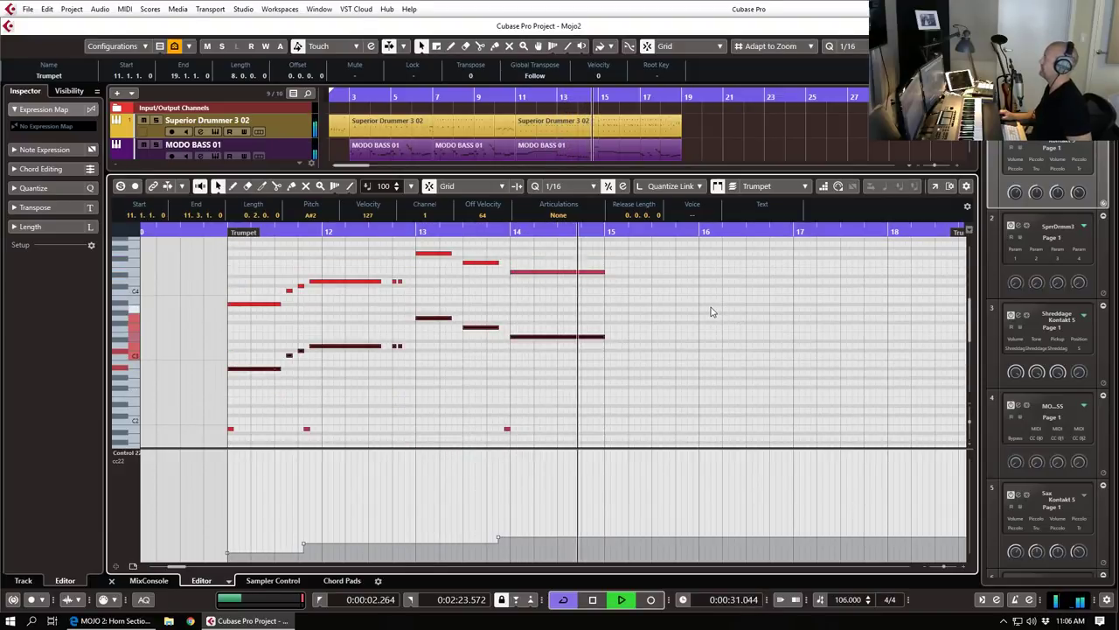
Step: Stop playback and add a C2 keyswitch one sixteenth long at 14.4.4 in the Trumpet part
key("space")
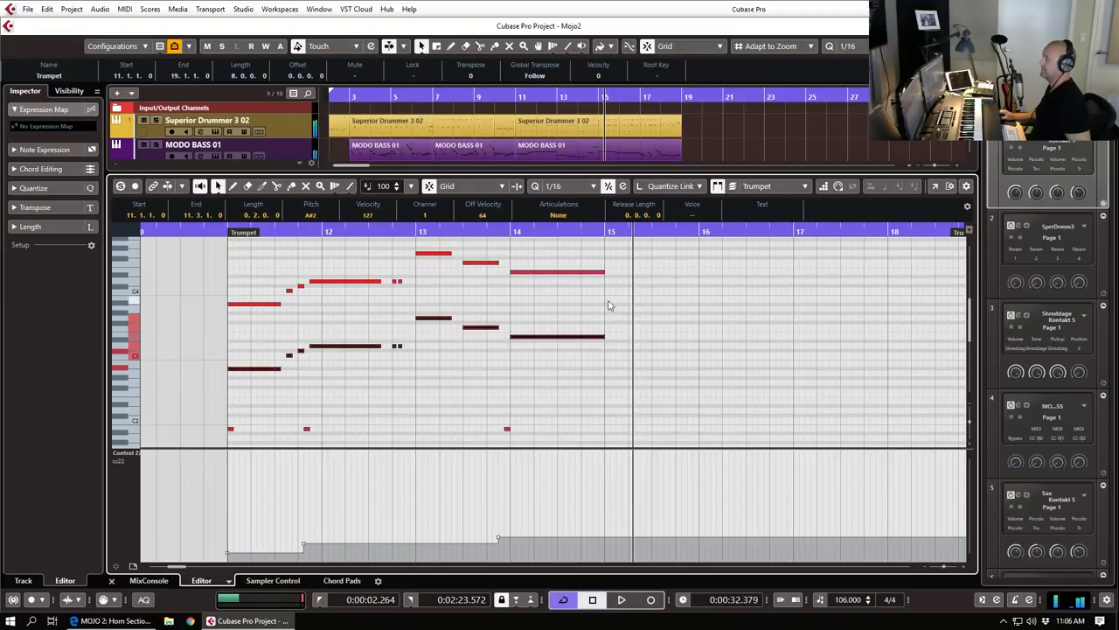
key("g")
scroll(564, 297, "up", 1)
scroll(564, 297, "down", 2)
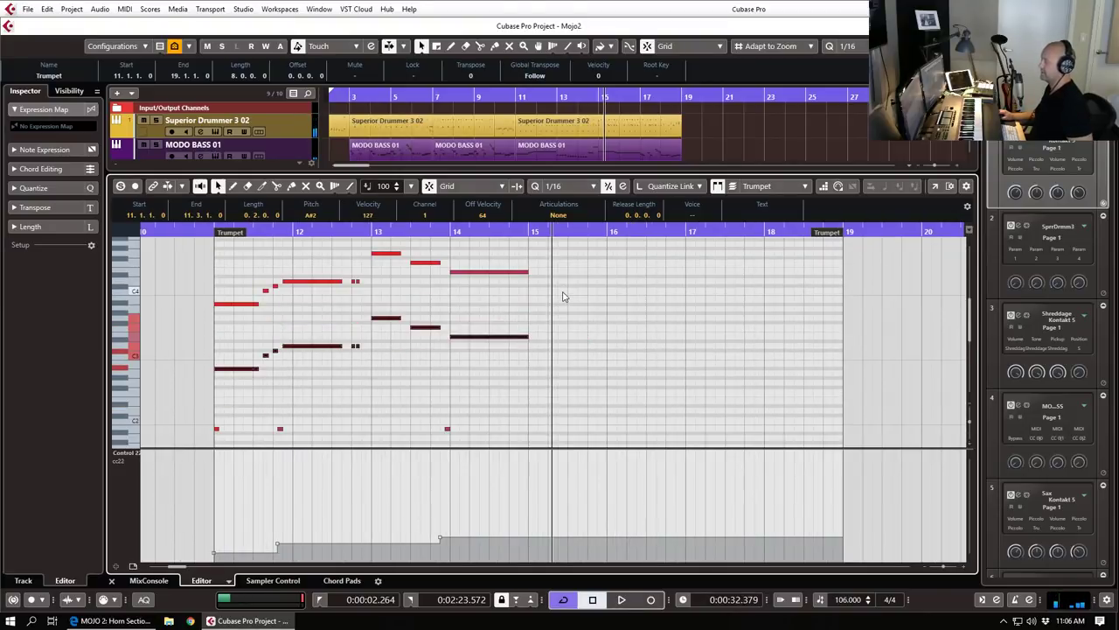
scroll(565, 299, "down", 1)
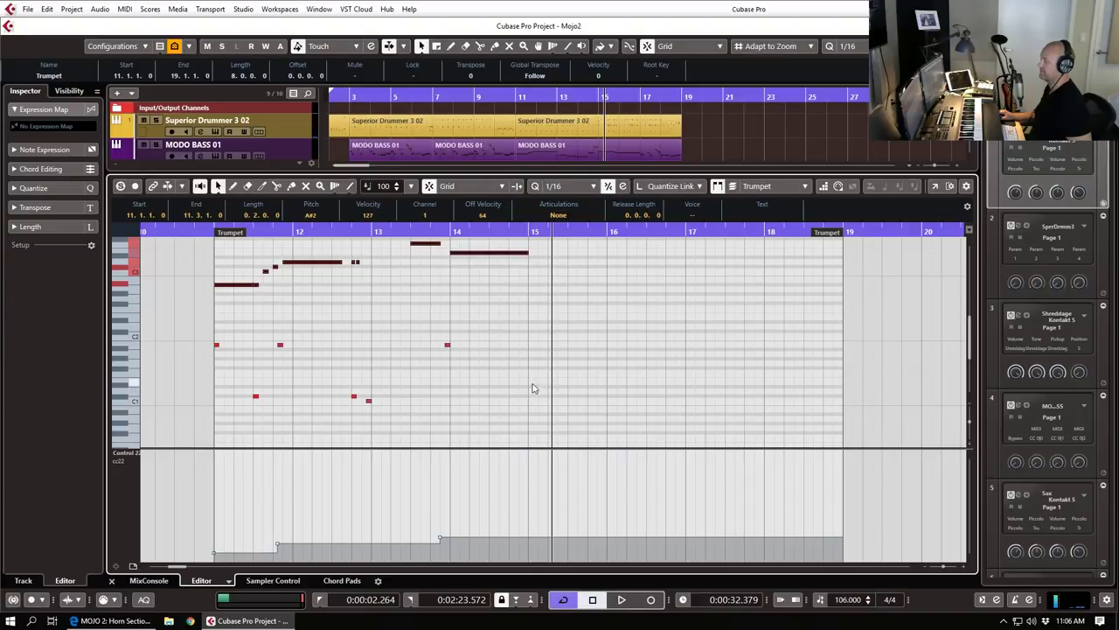
left_click(526, 335)
Step: Draw a G4 note with length 0.2.2.0 at 15.2.1, double it an octave lower, and raise both notes' velocities
scroll(569, 337, "up", 2)
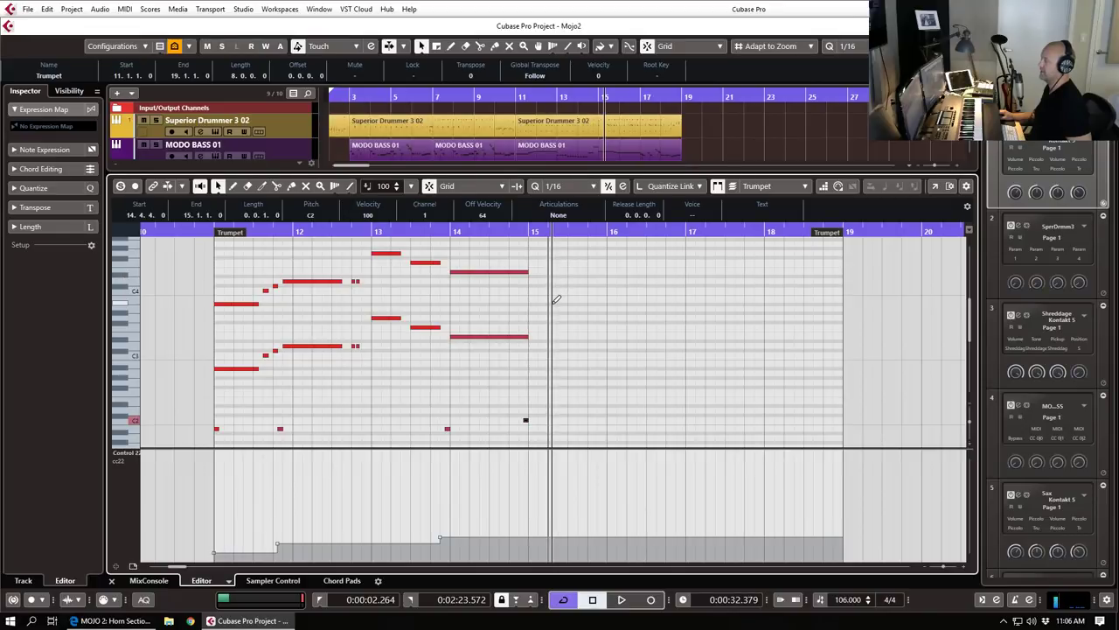
scroll(560, 299, "up", 1)
left_click_drag(550, 294, 598, 295)
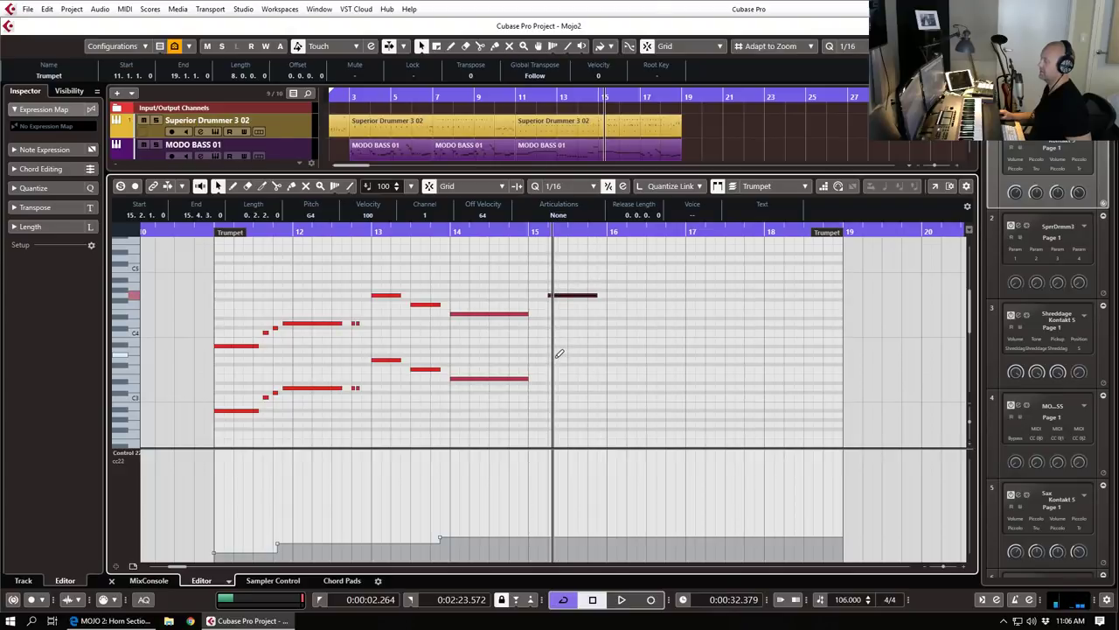
left_click_drag(551, 358, 597, 360)
left_click(586, 417)
key("v")
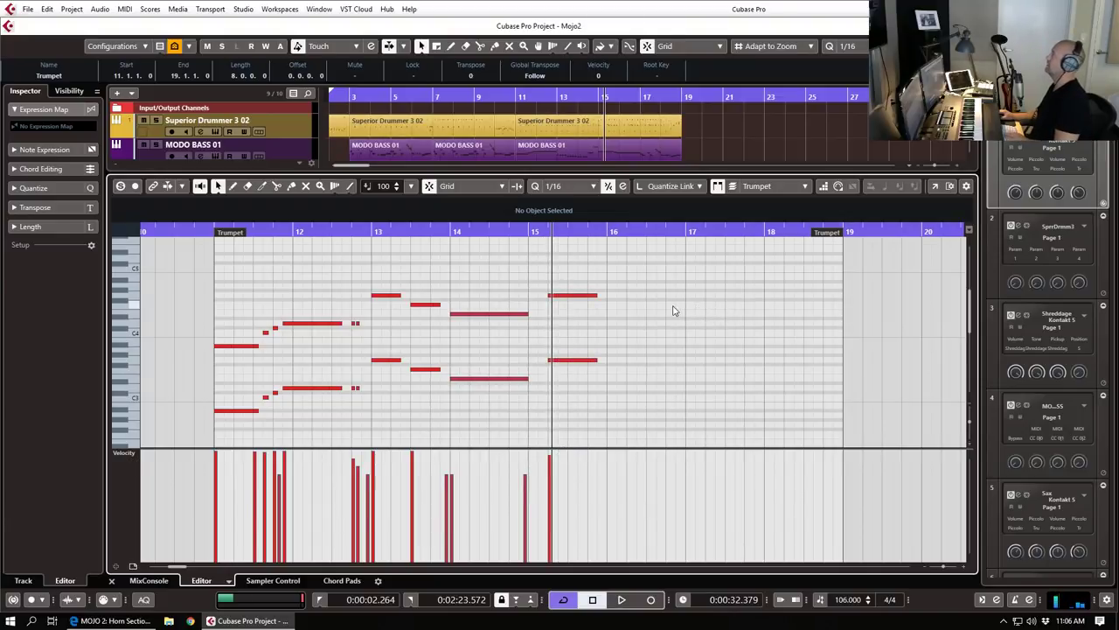
Step: In the Sax track's Kontakt instrument, replace the Crescendos length control's CC 29 automation with a newly learned MIDI controller
key("Return")
left_click(304, 235)
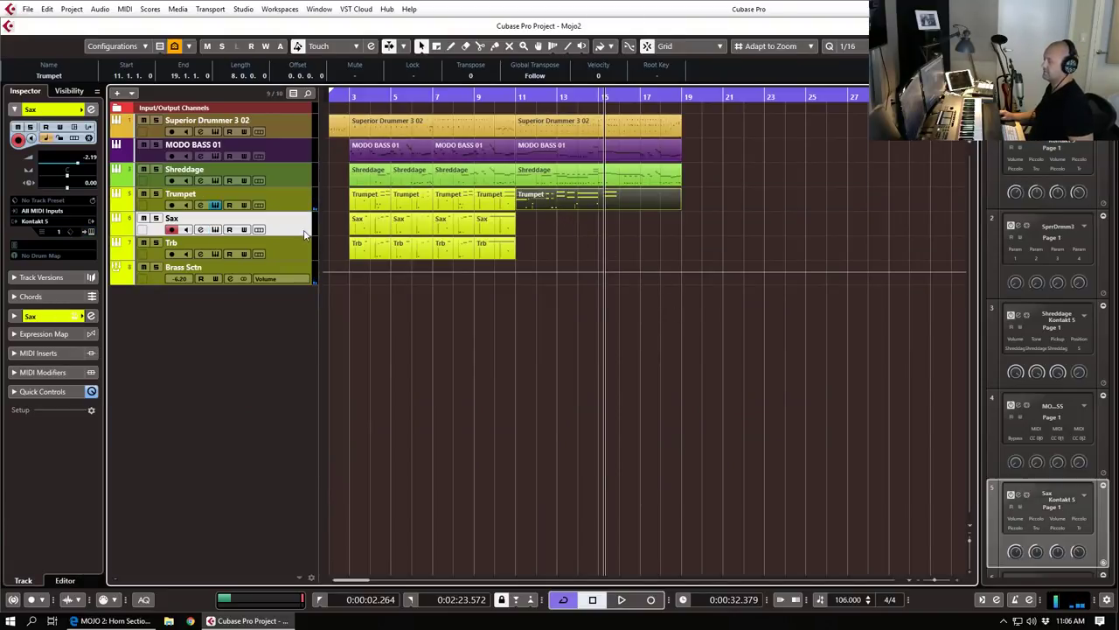
left_click(90, 232)
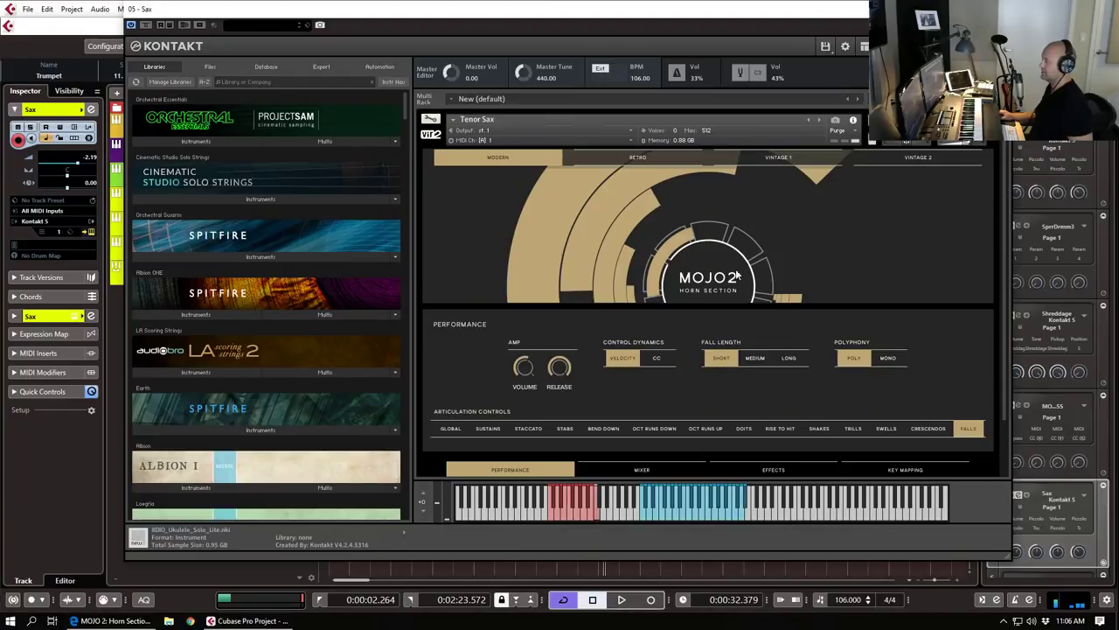
left_click(928, 428)
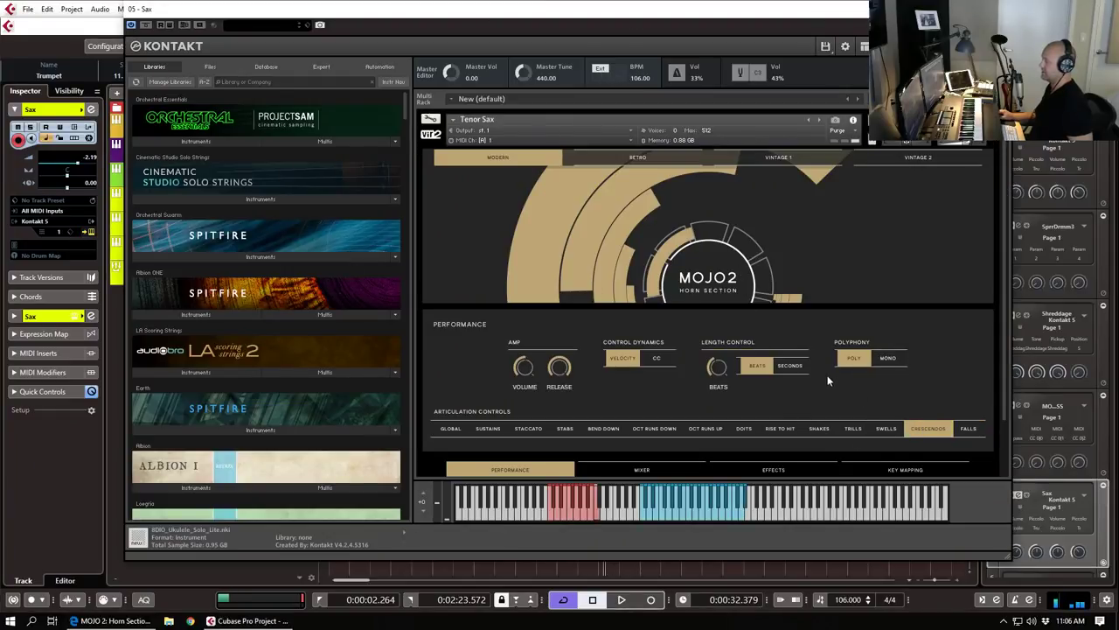
right_click(717, 369)
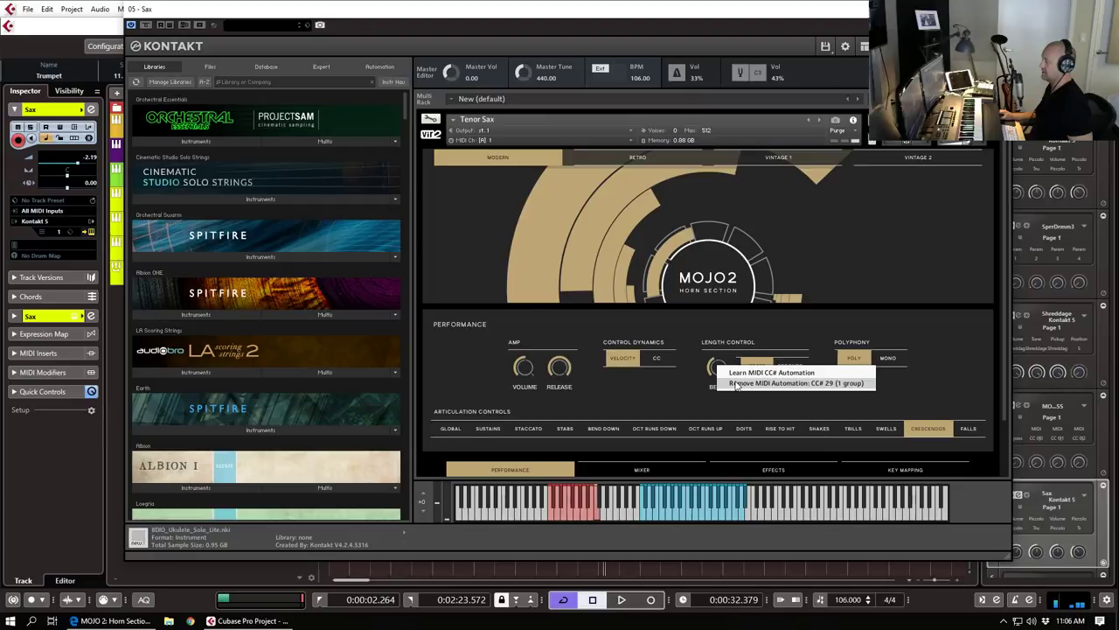
left_click(737, 383)
right_click(719, 368)
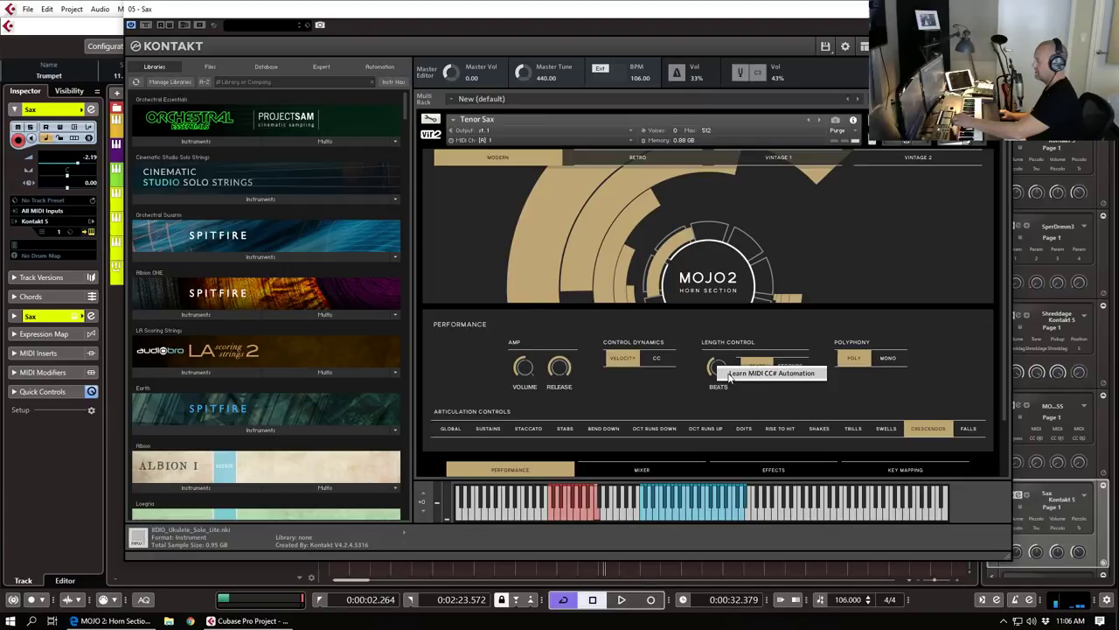
left_click(729, 375)
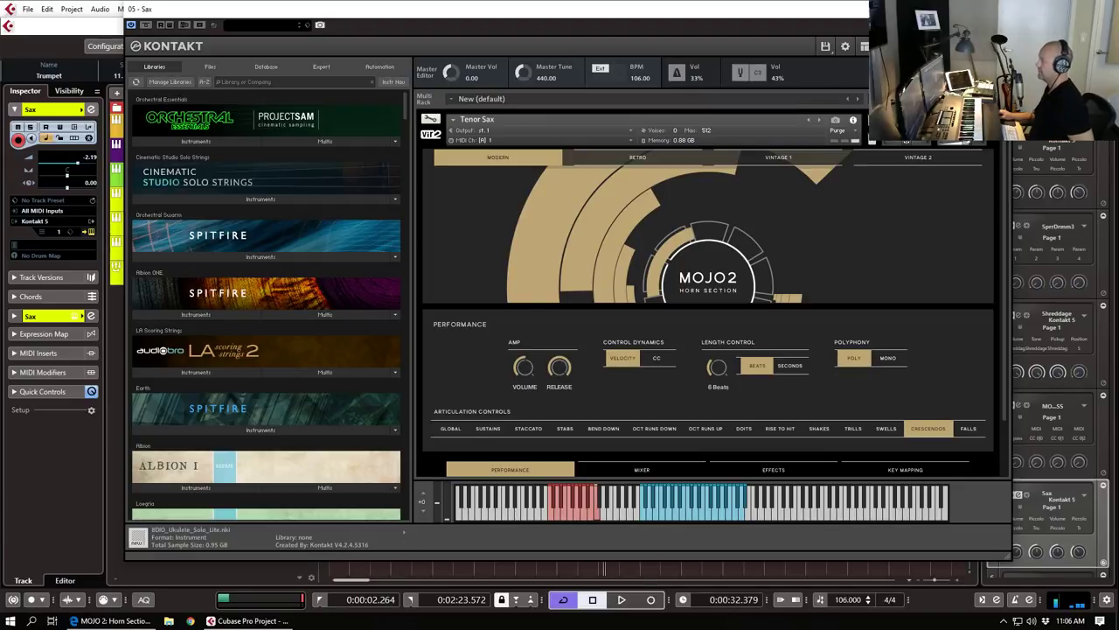
left_click(999, 8)
Step: In the Trb track's Kontakt instrument, replace the Crescendos length control's CC 28 automation with a newly learned MIDI controller
left_click(91, 231)
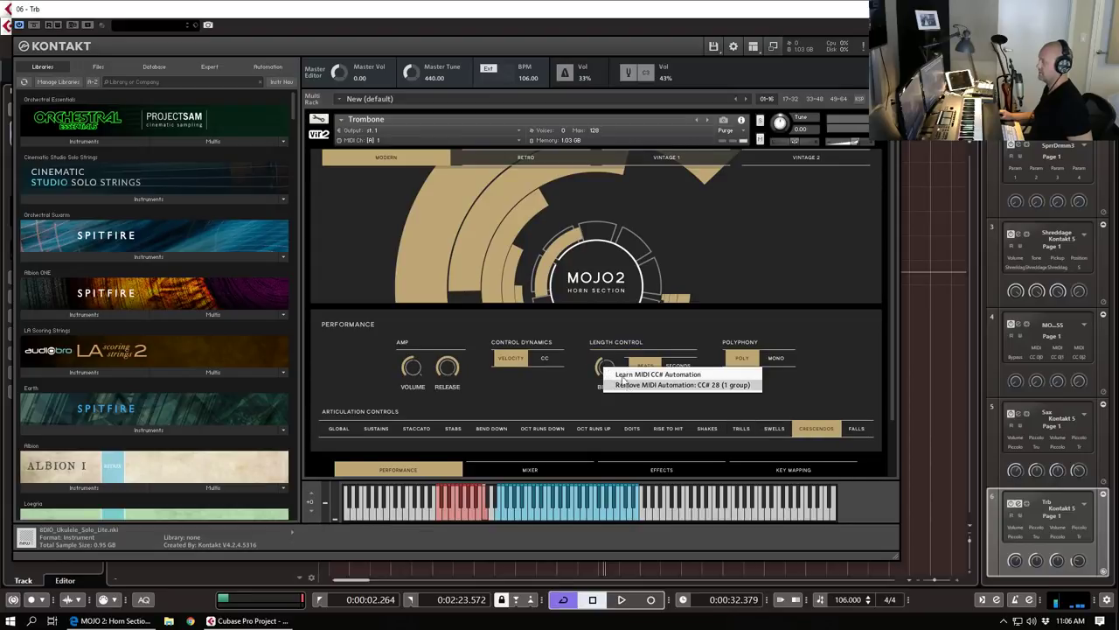
left_click(626, 386)
right_click(607, 366)
left_click(624, 379)
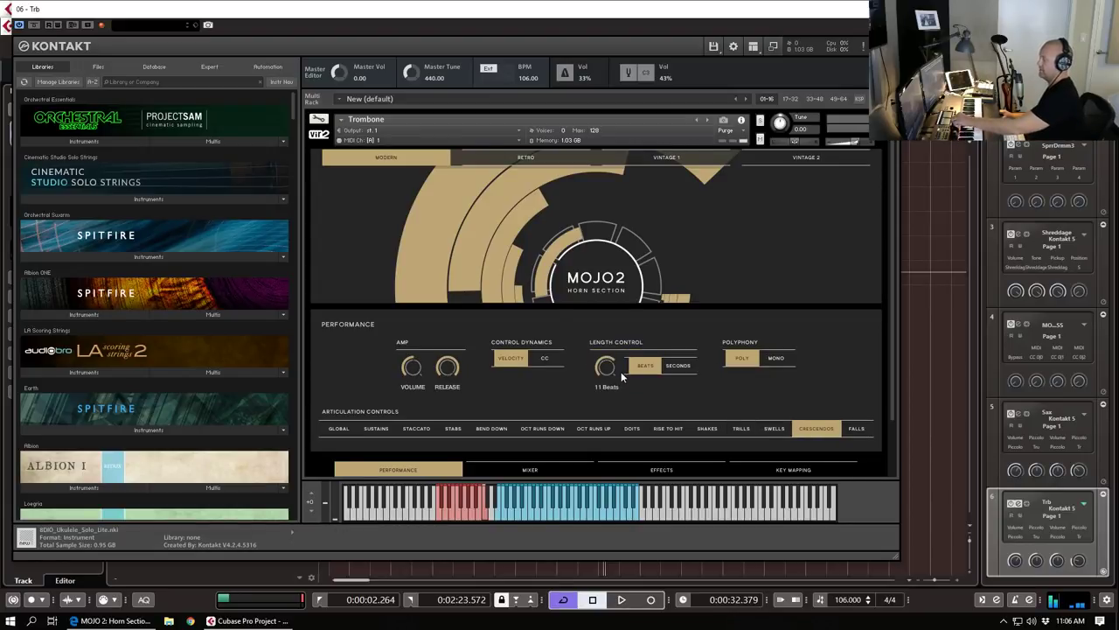
left_click(887, 8)
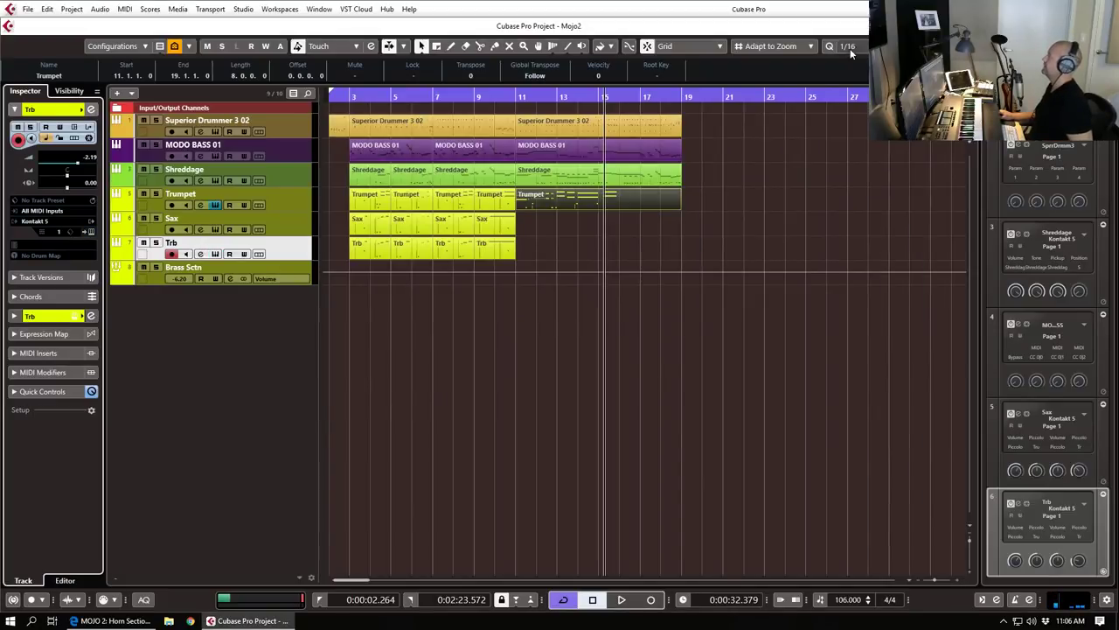
Step: Copy the Trumpet part at bar 11 onto the Sax track at the same position
left_click_drag(530, 195, 534, 221)
Step: Check the CC 22 starting value in the Trumpet part at bar 3
left_click(367, 203)
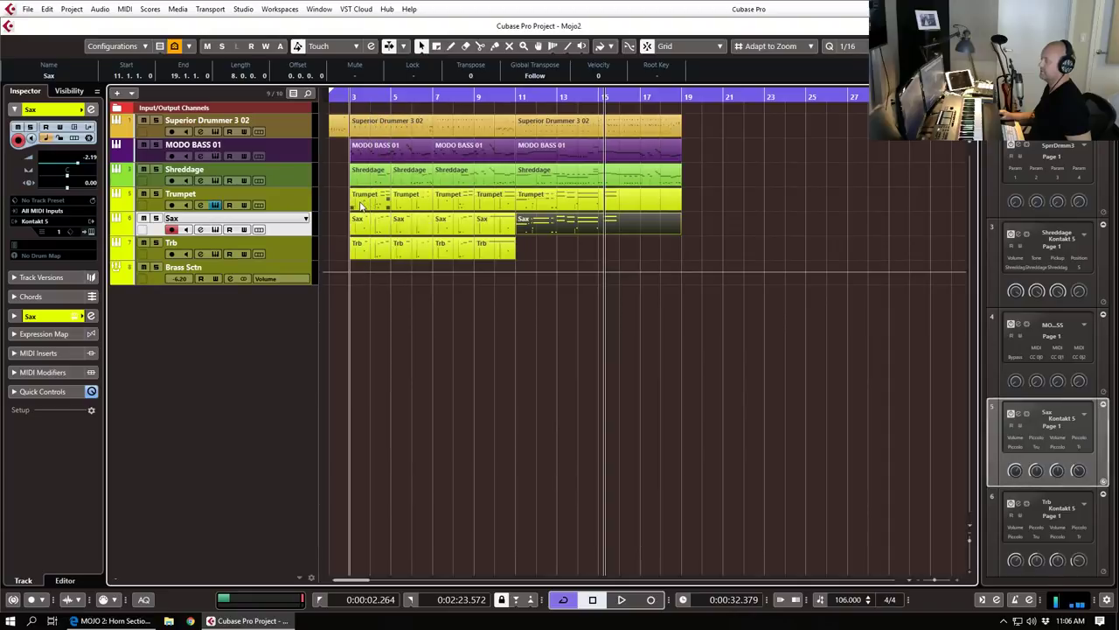
key("Return")
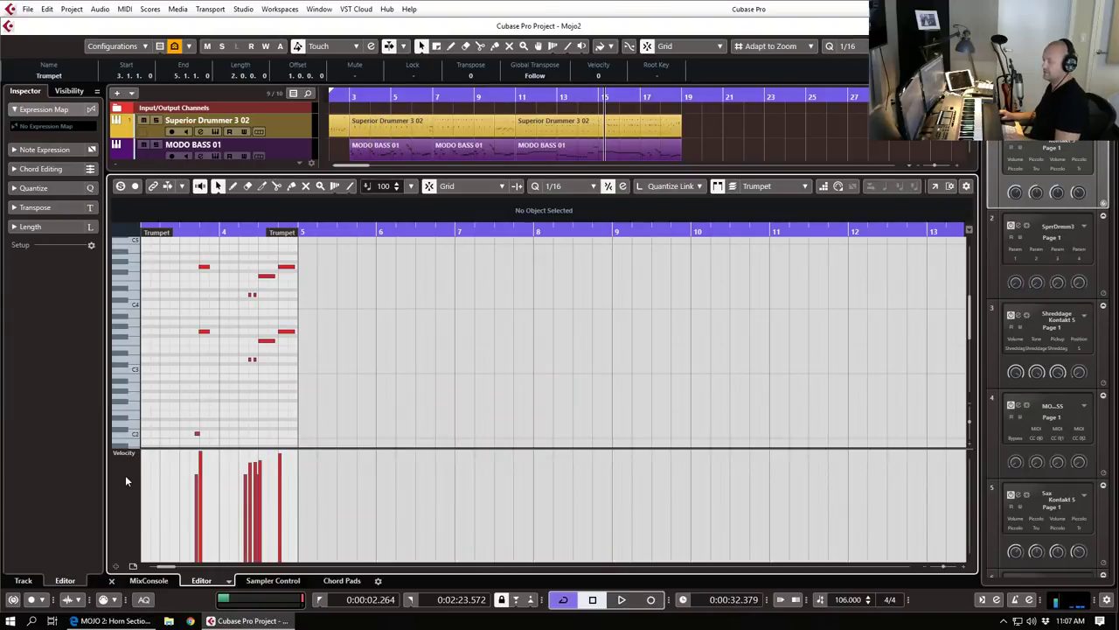
left_click(122, 453)
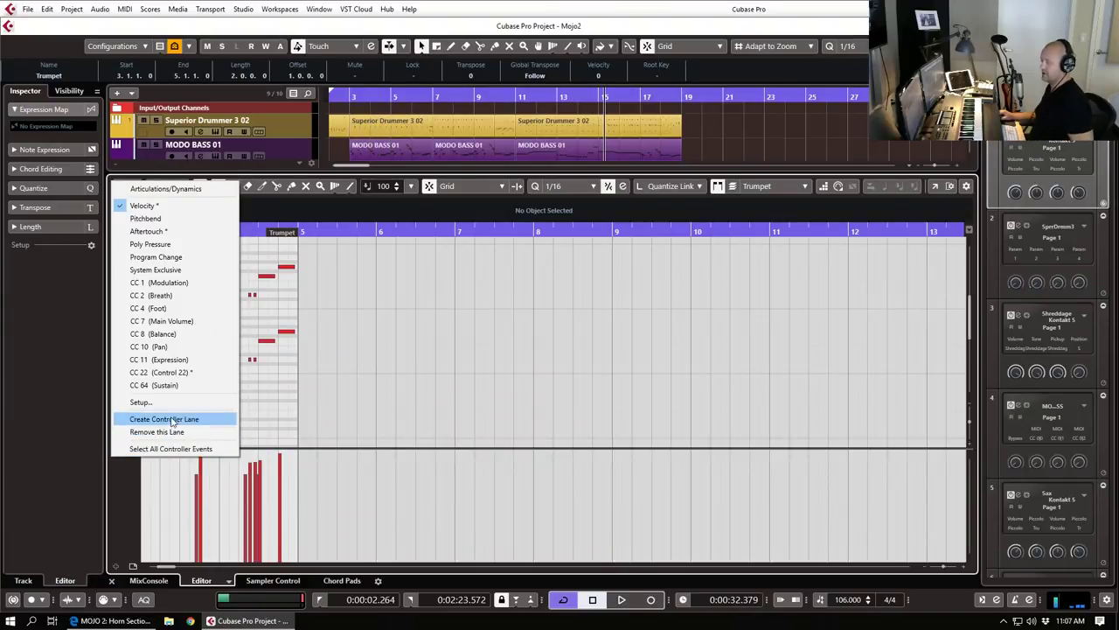
left_click(182, 375)
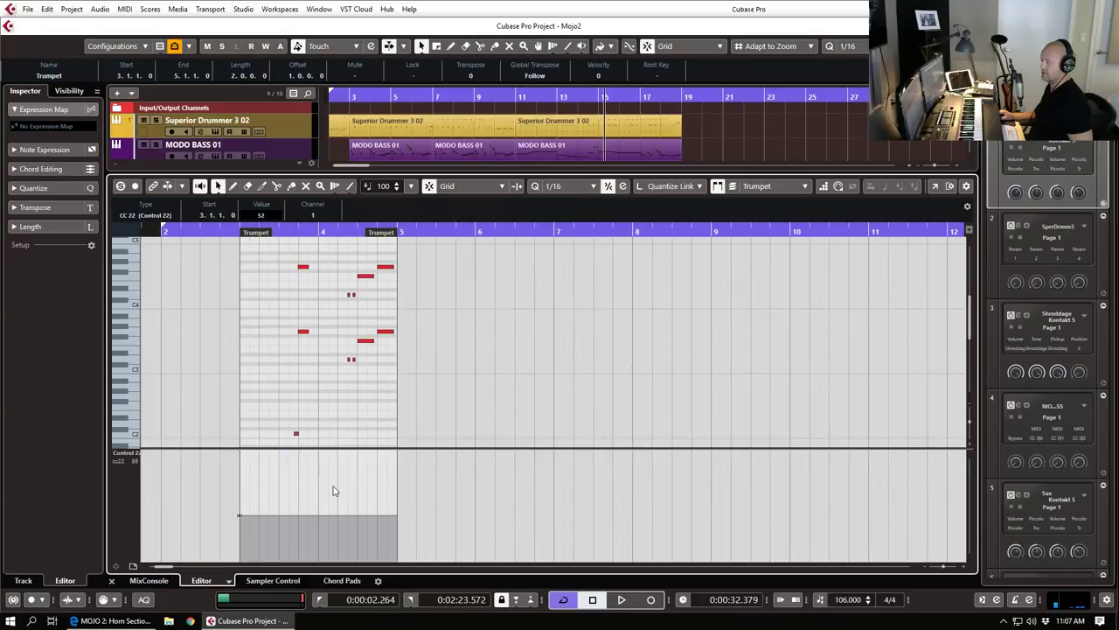
key("Return")
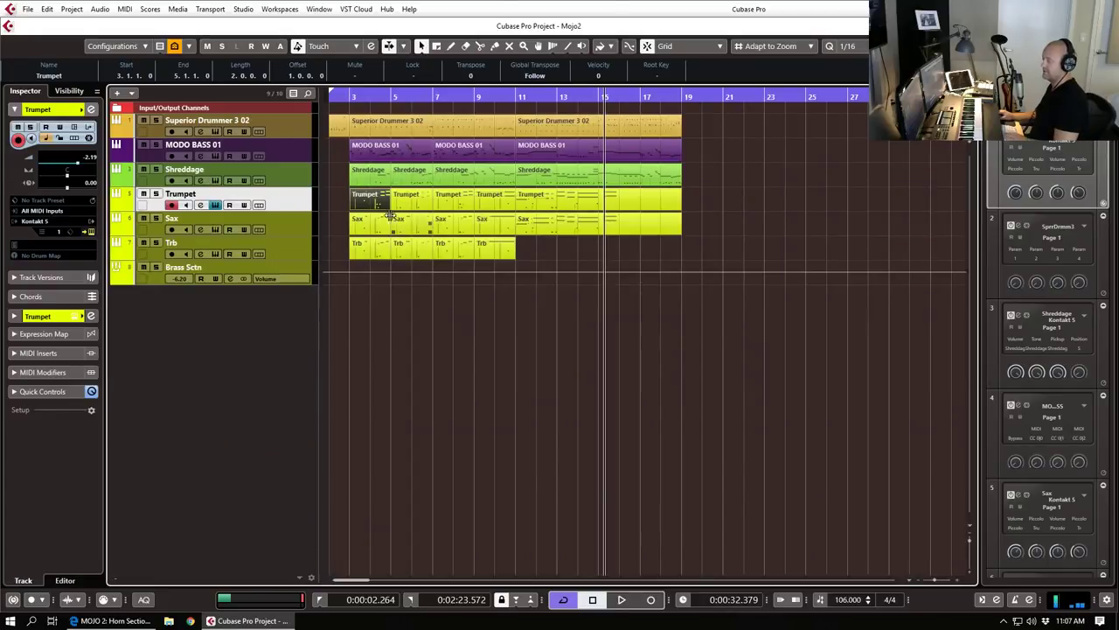
Step: Add a CC 22 event at 3.1.1 in the Sax part at bar 3 and set its value to 52
double_click(359, 225)
left_click(135, 454)
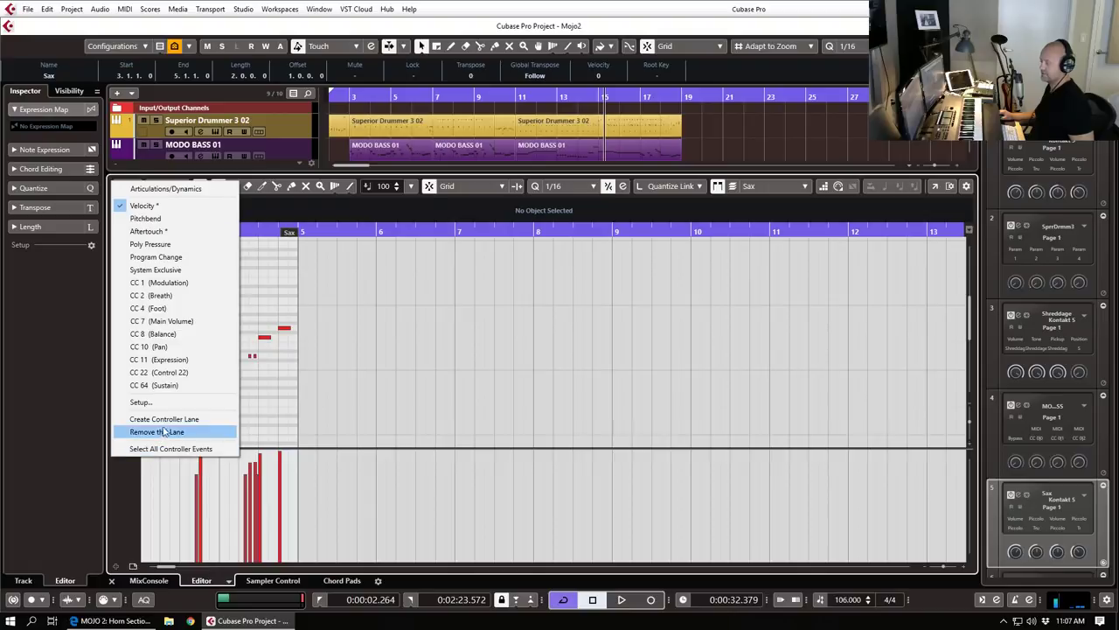
left_click(162, 371)
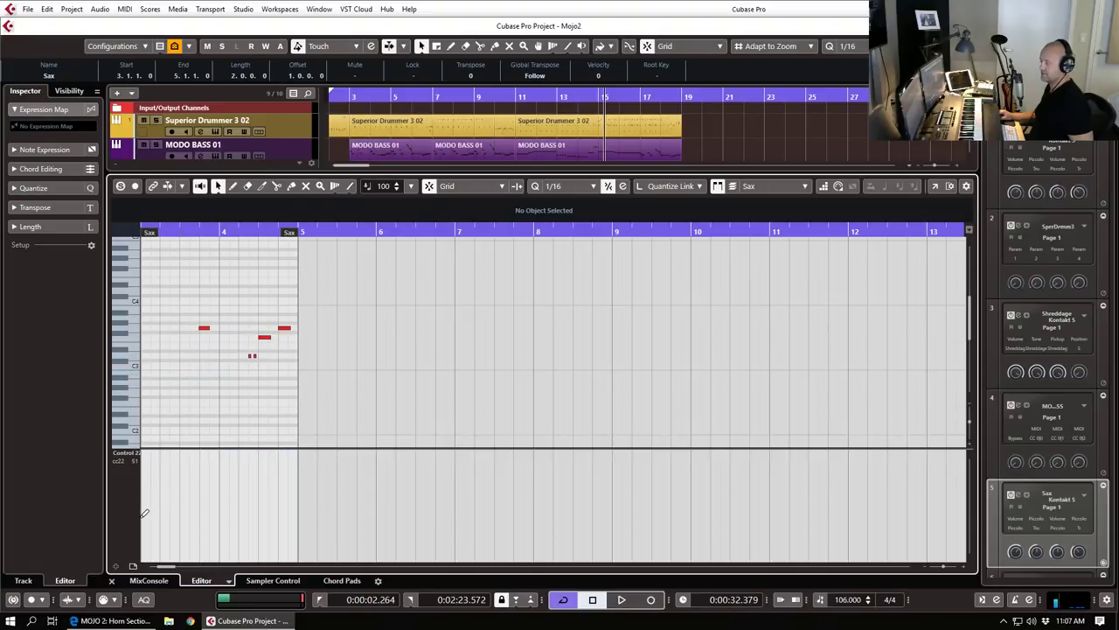
left_click(145, 510)
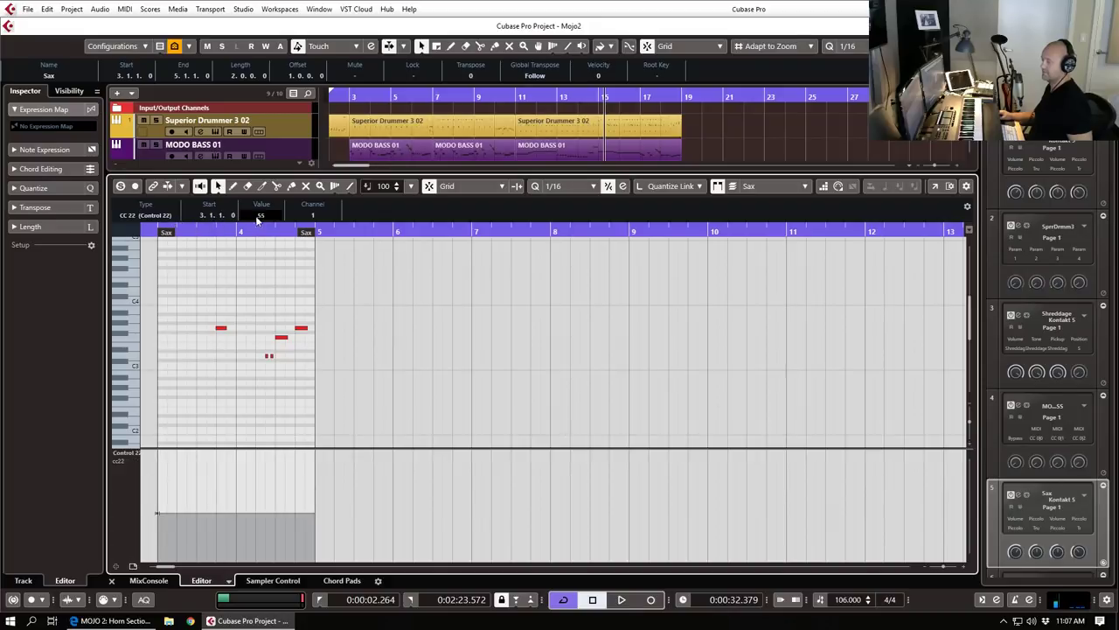
left_click(260, 215)
type("50")
key("Return")
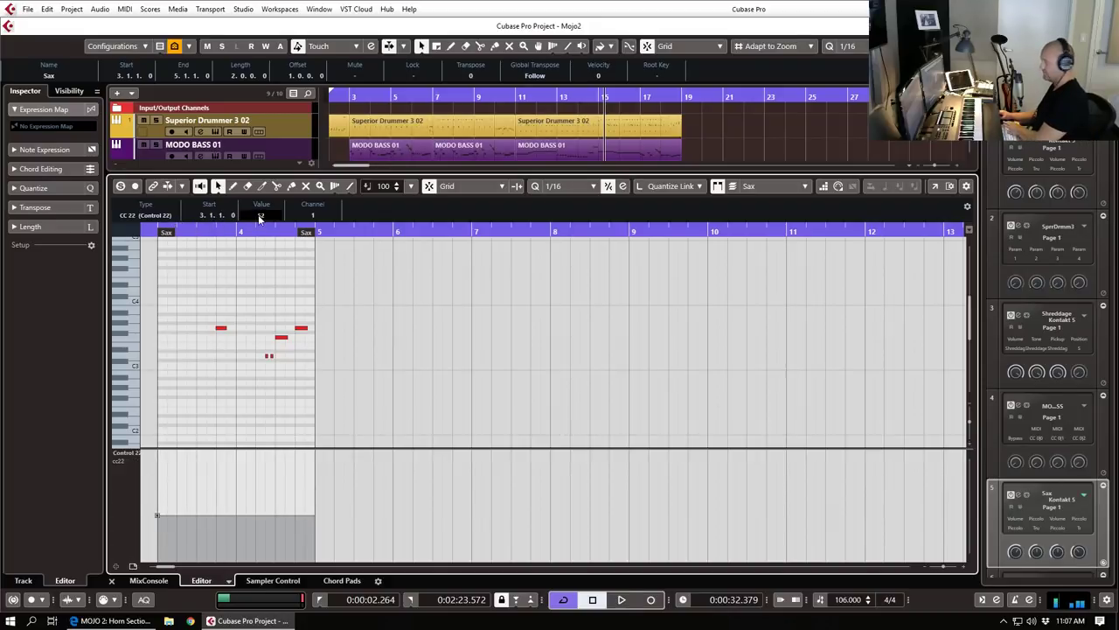
key("Return")
Step: Add a CC 22 event at 3.1.1 in the Trb part at bar 3
left_click(367, 255)
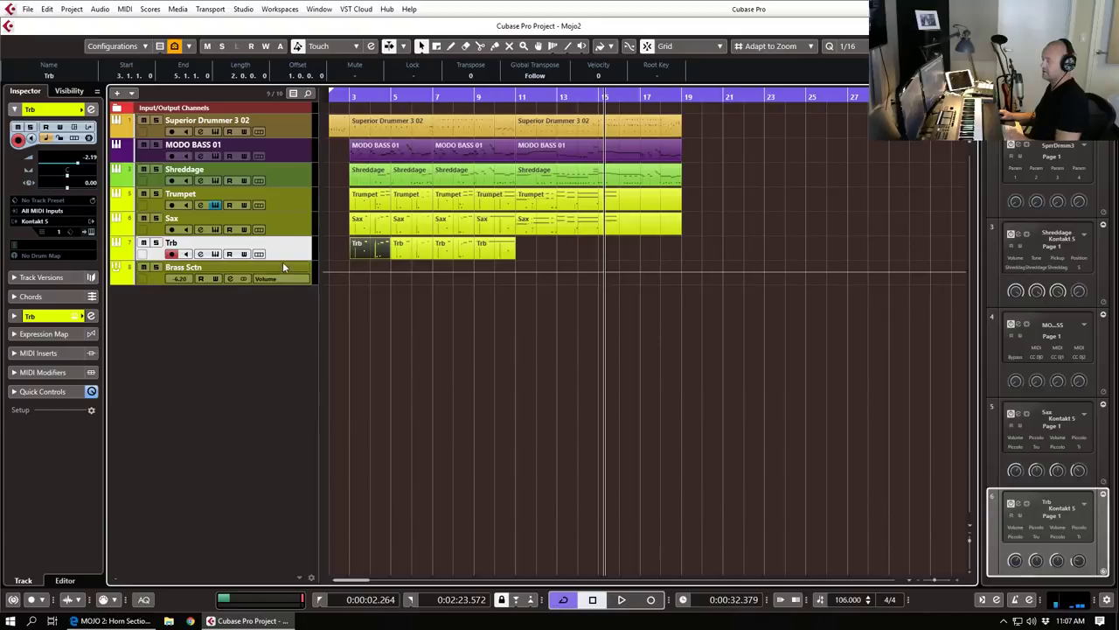
key("Return")
left_click(119, 451)
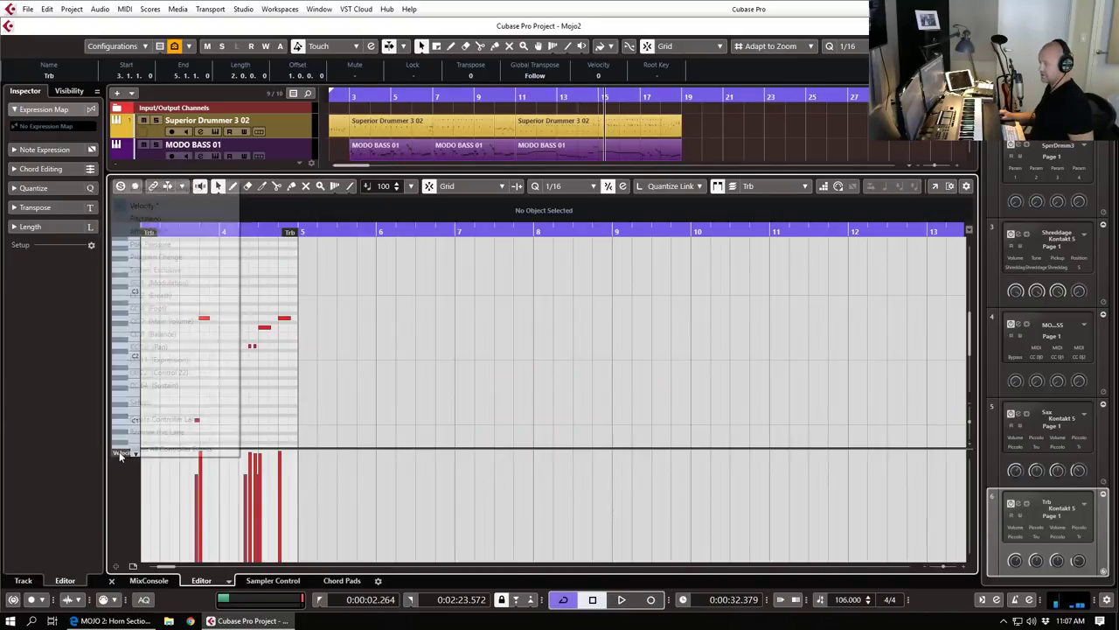
left_click(175, 372)
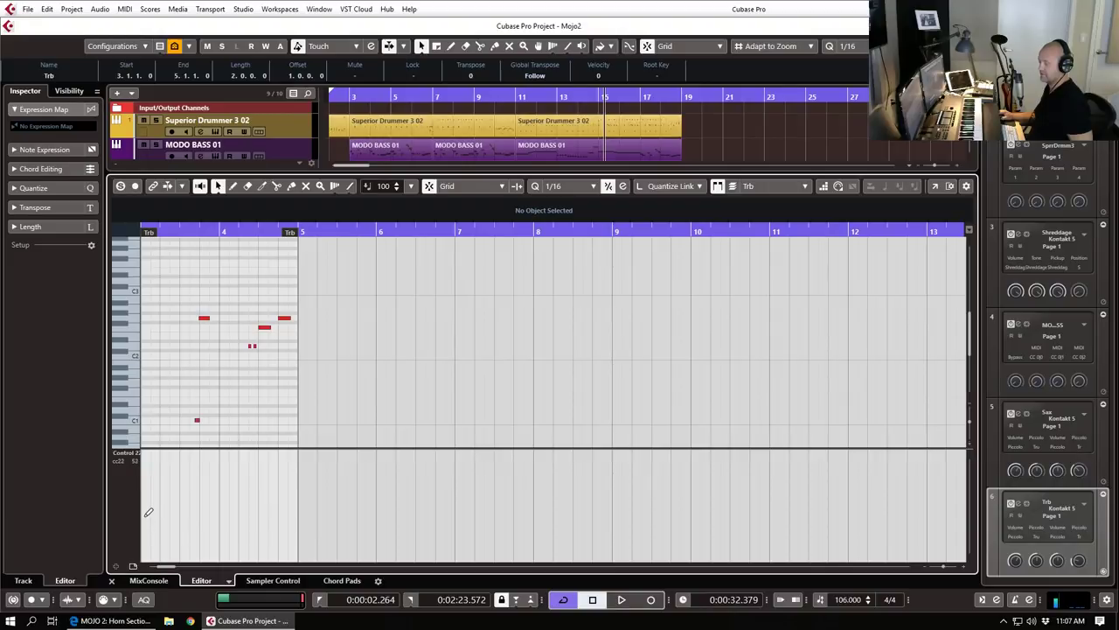
left_click(144, 514)
key("Return")
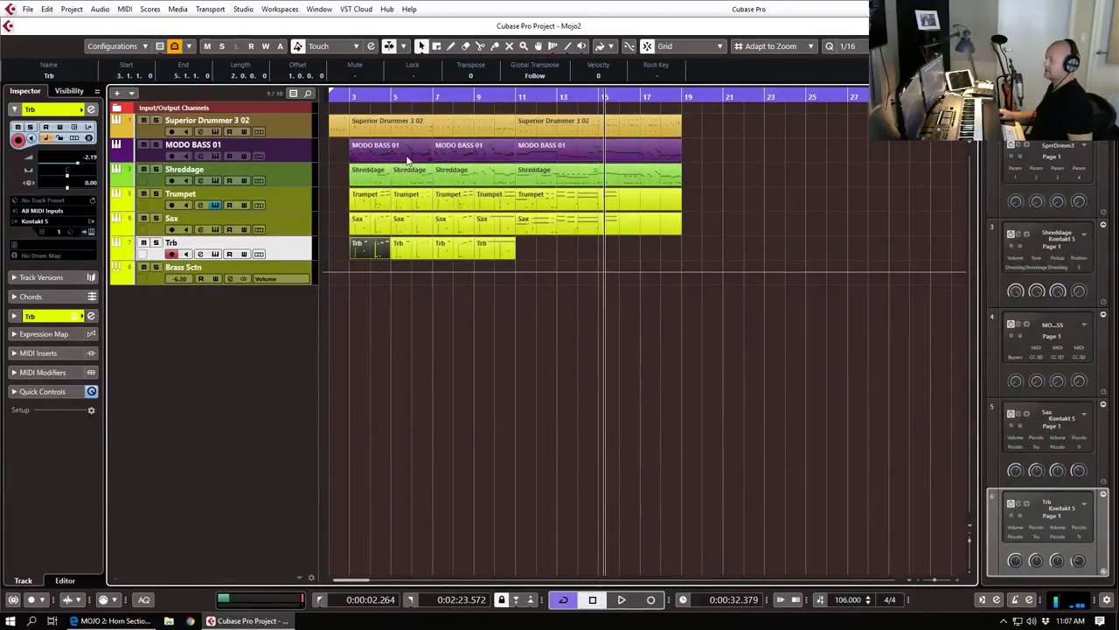
Step: Play the arrangement from the start and adjust the Brass Sctn group's volume to -6.27 dB
left_click(332, 96)
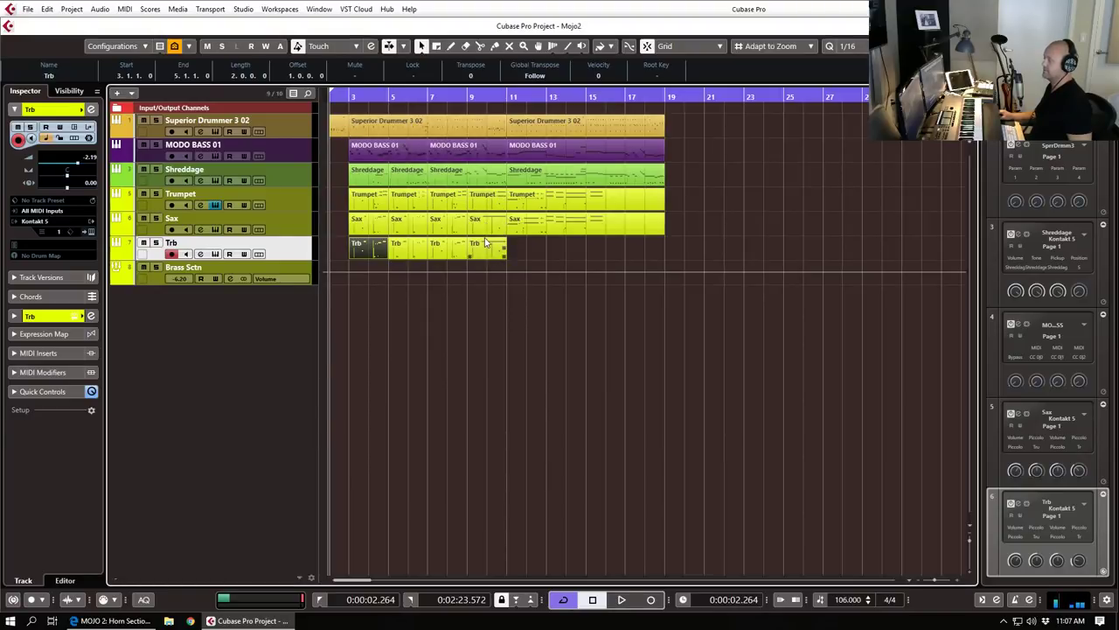
key("space")
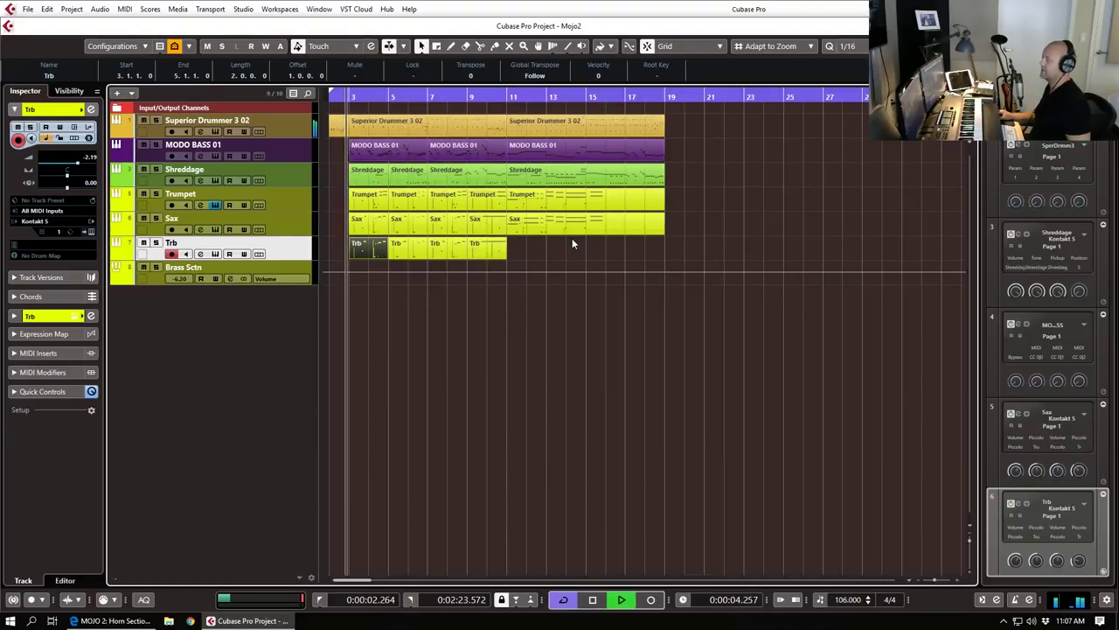
left_click(217, 276)
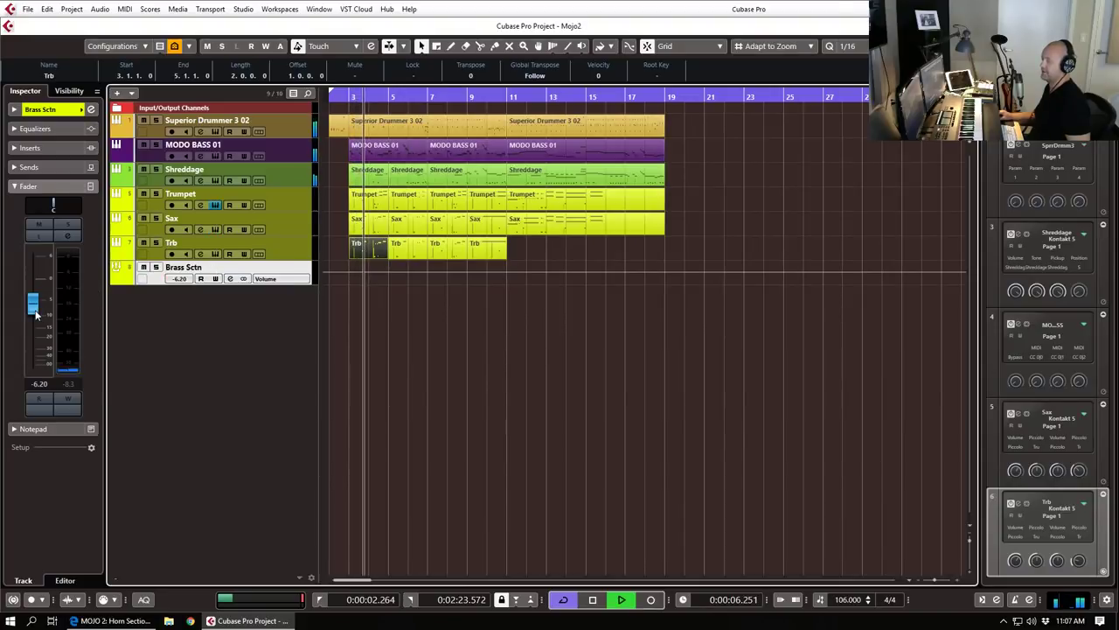
left_click_drag(35, 313, 37, 310)
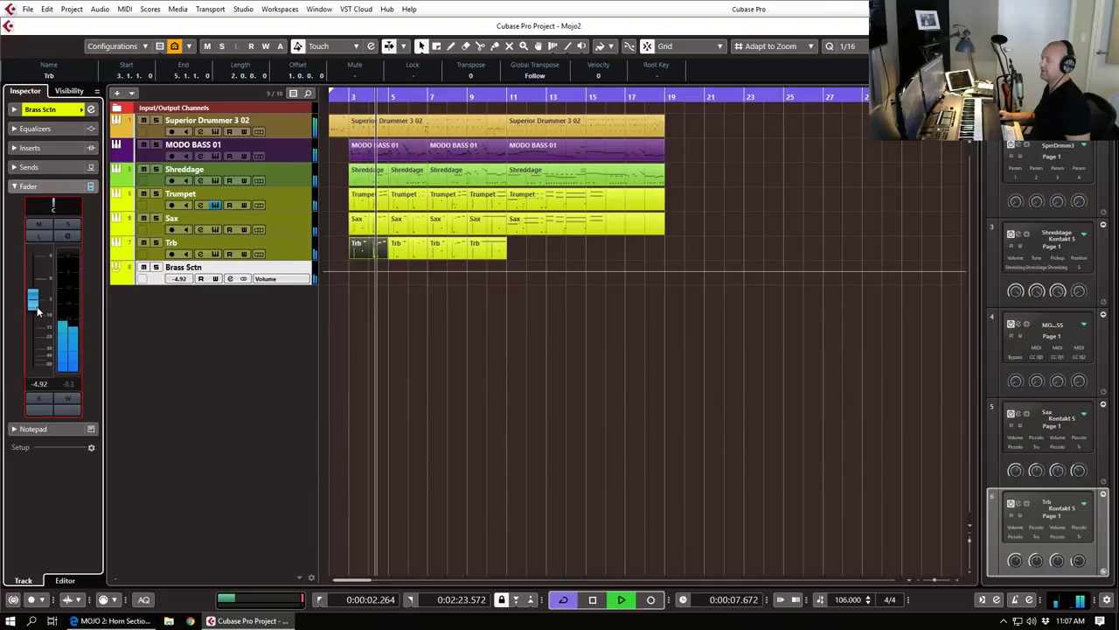
left_click_drag(37, 310, 38, 315)
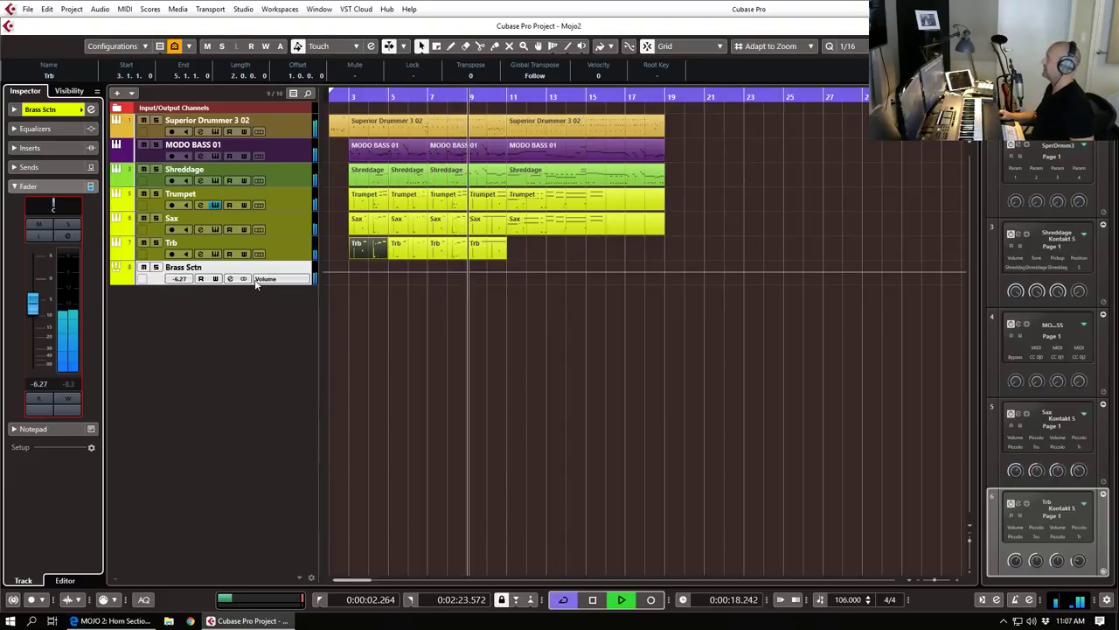
key("space")
Step: Delete the upper-octave melody notes from the Sax part at bar 11, leaving the lower octave and the keyswitches
double_click(559, 229)
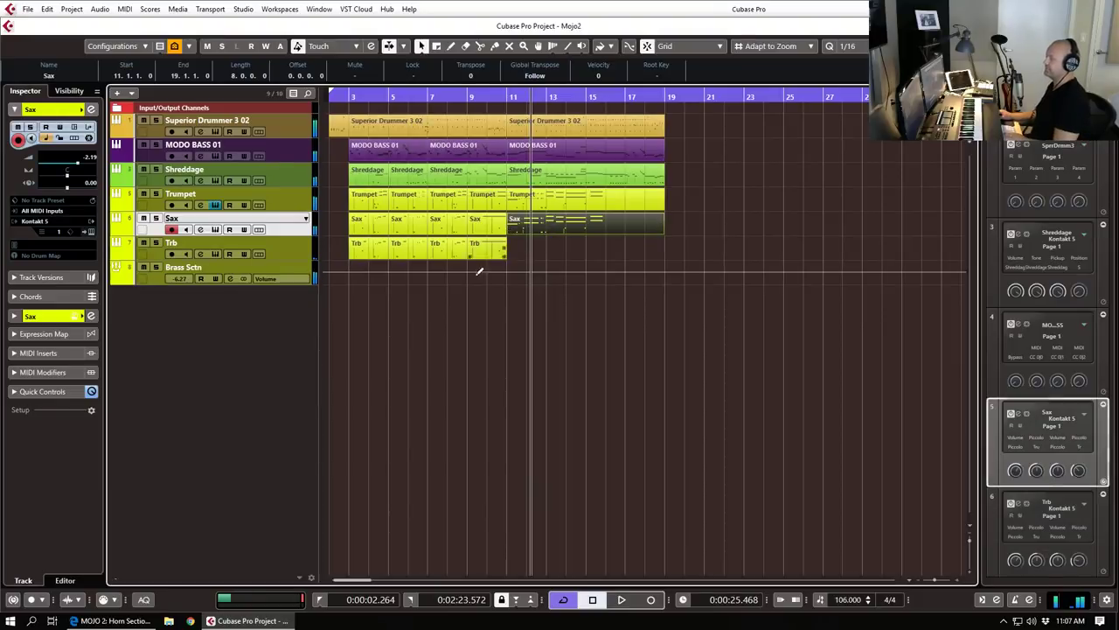
scroll(516, 300, "left", 2)
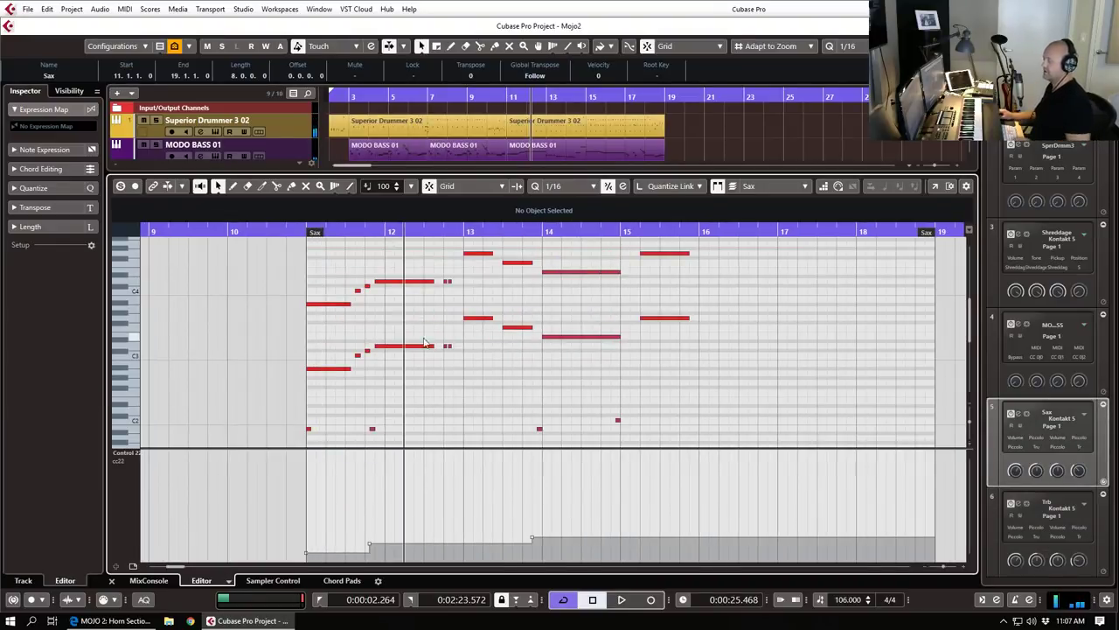
left_click_drag(324, 315, 456, 253)
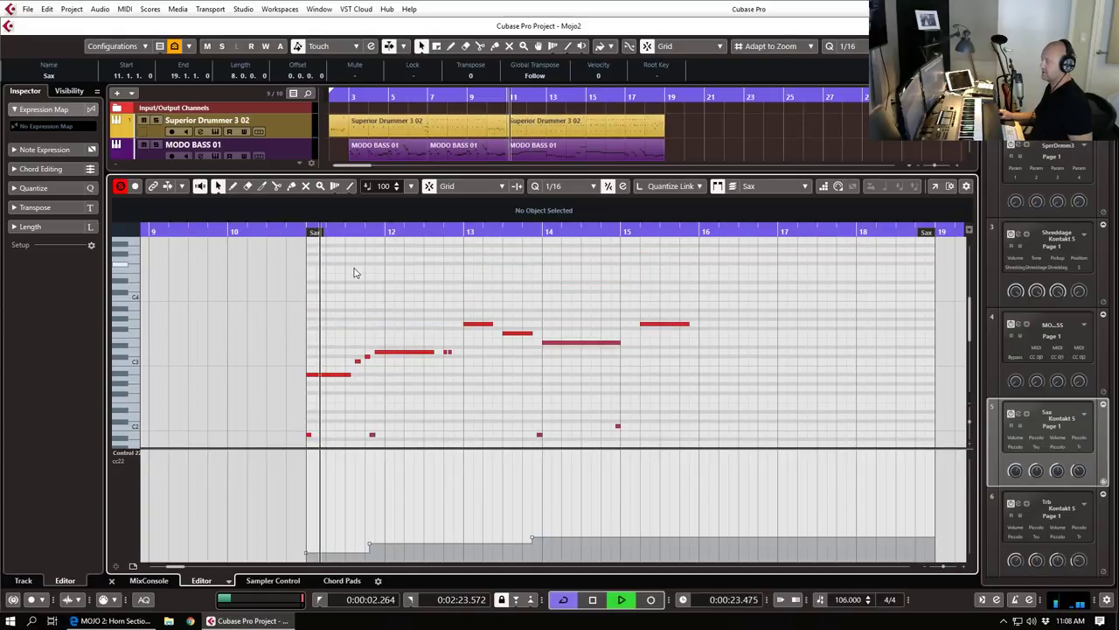
key("space")
Step: Transpose all keyswitch notes in the Sax part at bar 11 down one octave
scroll(463, 317, "down", 4)
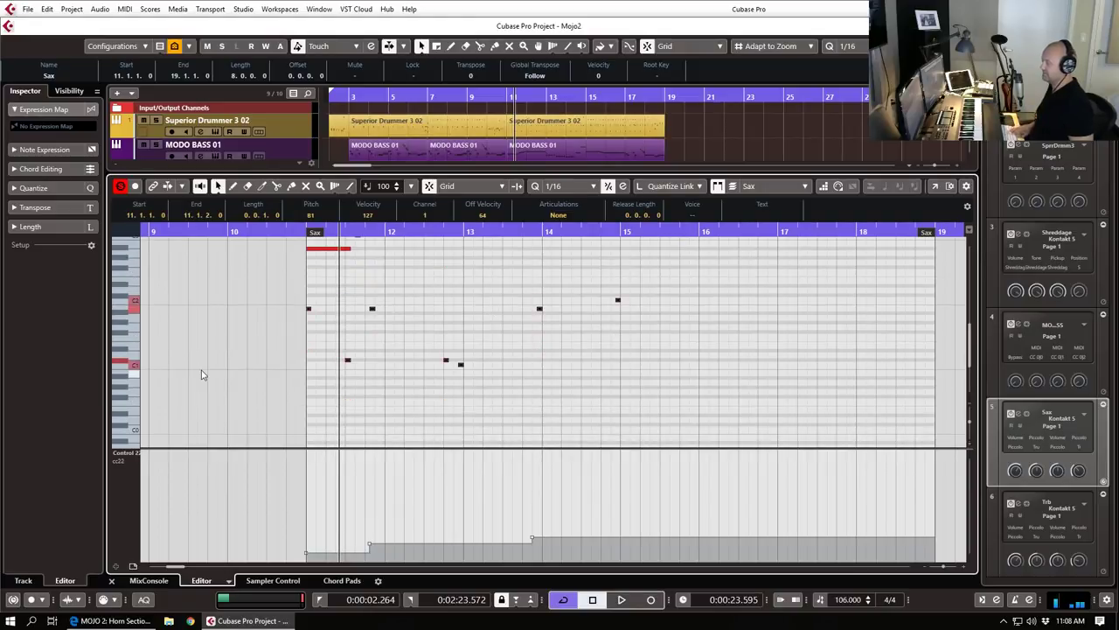
key("shift+Down")
key("g")
Step: Play the Sax part from bar 11 and check its keyswitches and melody notes against the playback
key("space")
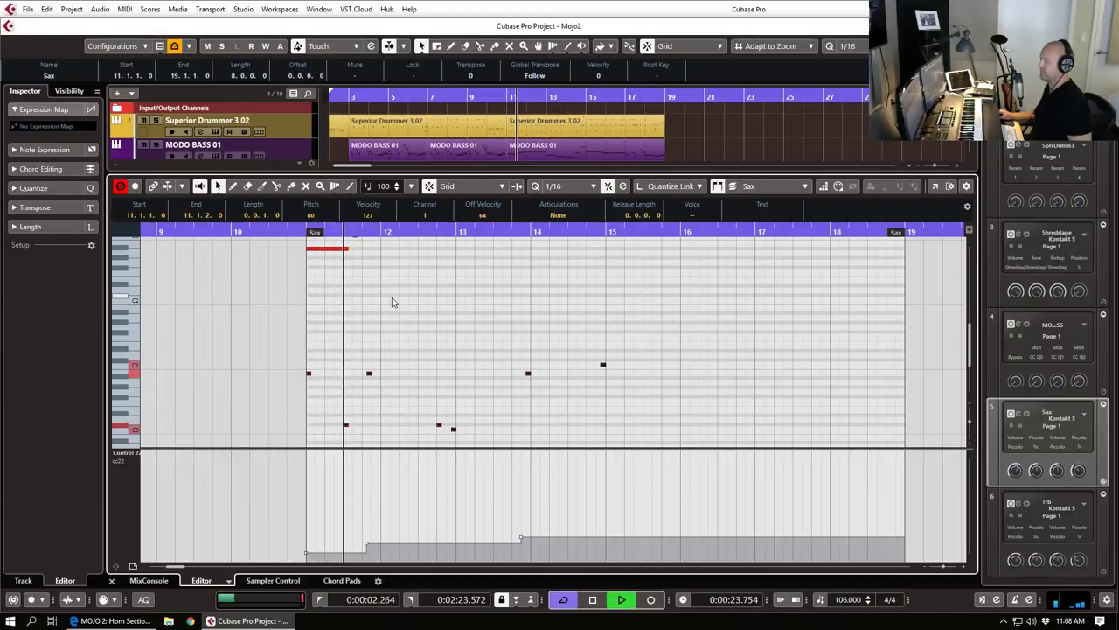
key("h")
key("h")
key("h")
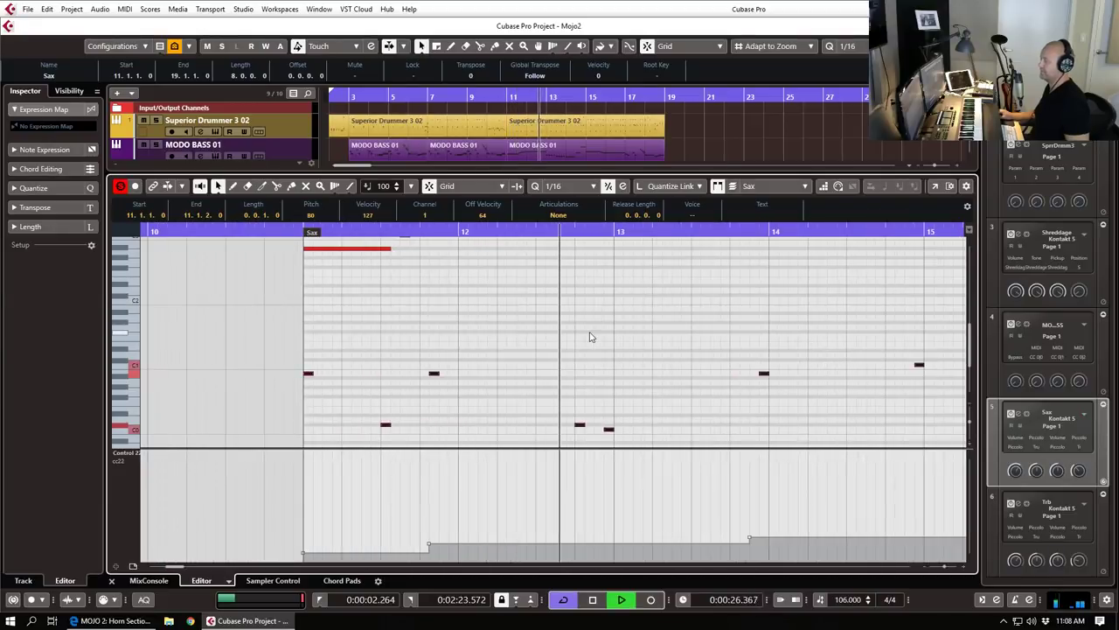
key("g")
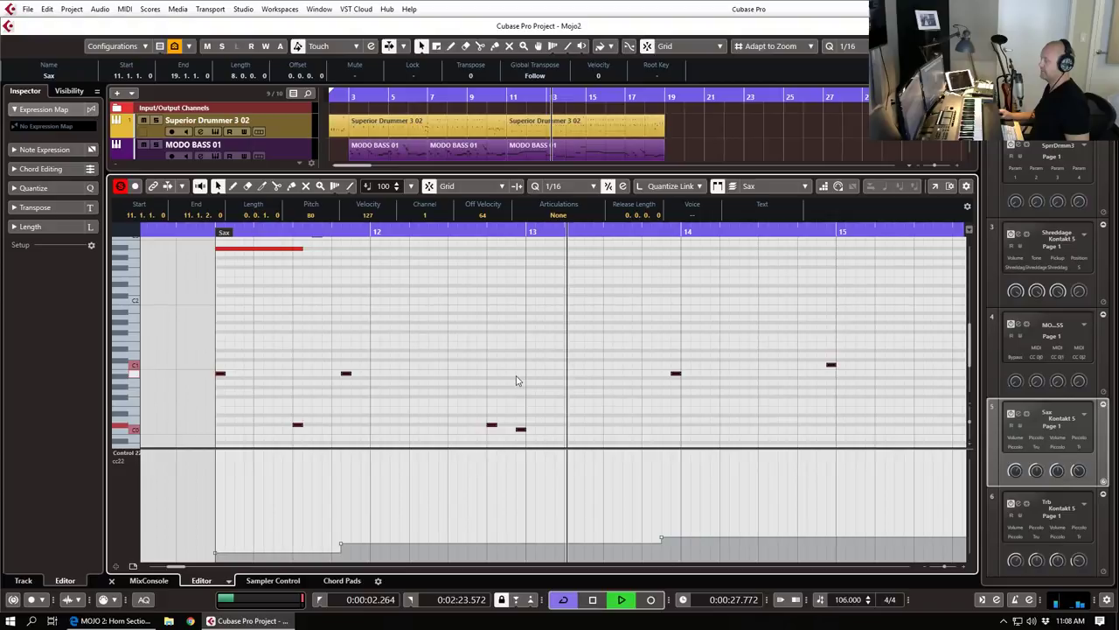
key("g")
key("g")
key("g")
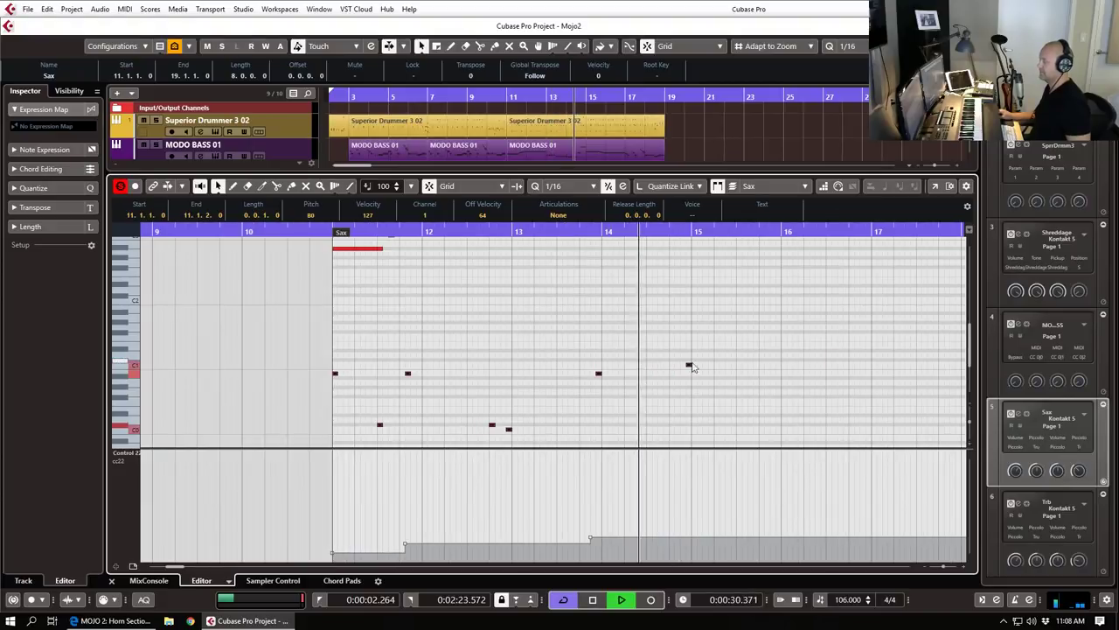
scroll(717, 373, "up", 3)
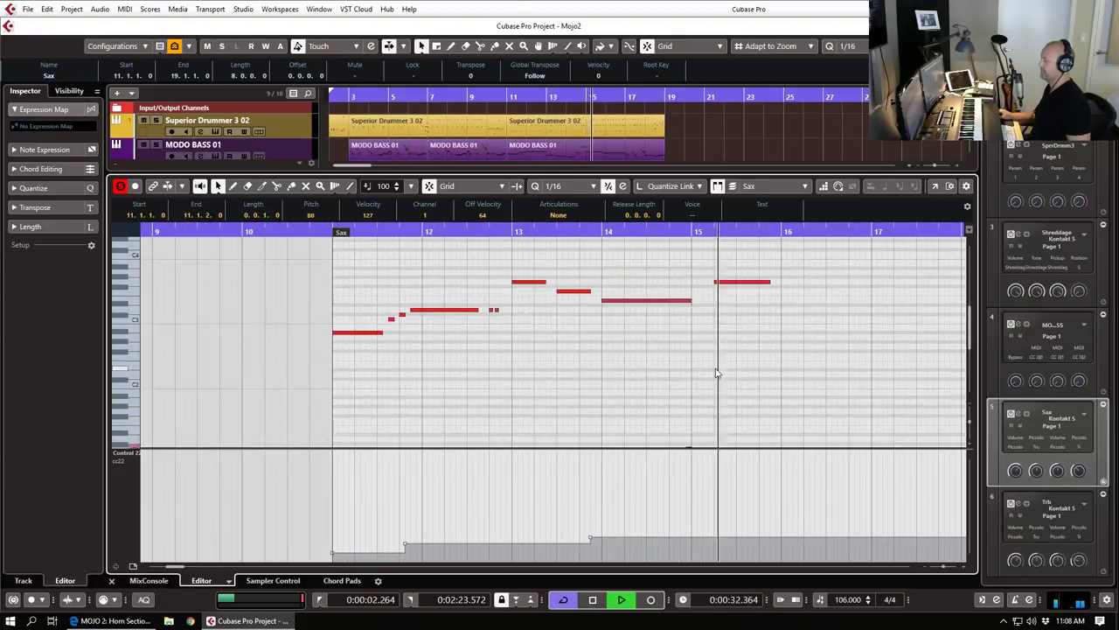
key("space")
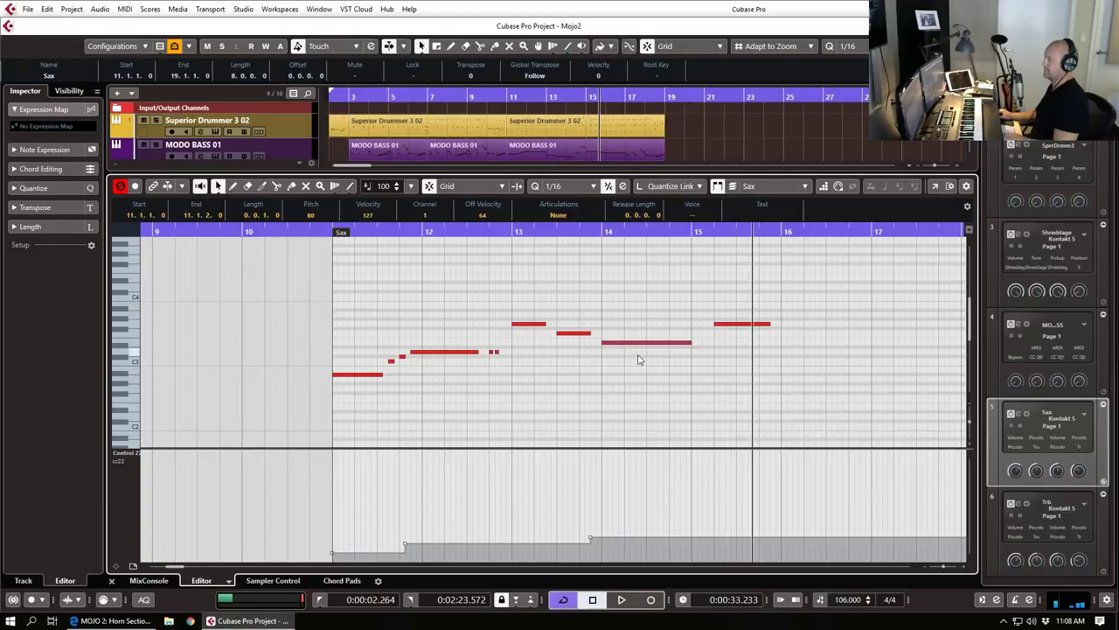
key("Return")
Step: Play the horn parts from bar 11 and check the Trumpet part's notes through bar 15
left_click(512, 99)
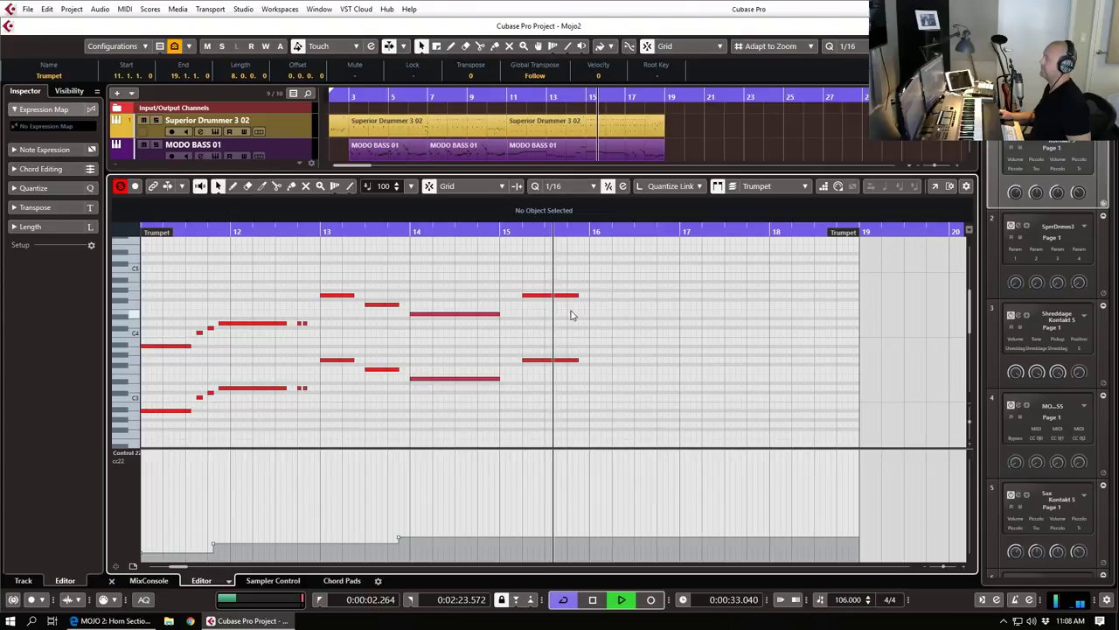
key("space")
key("Return")
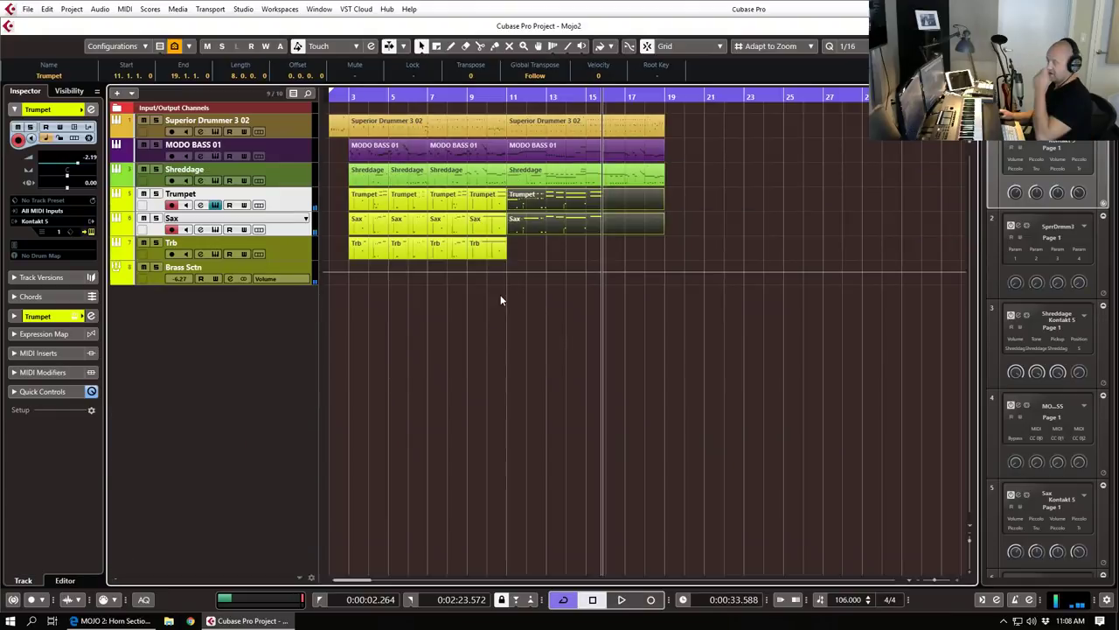
left_click(501, 300)
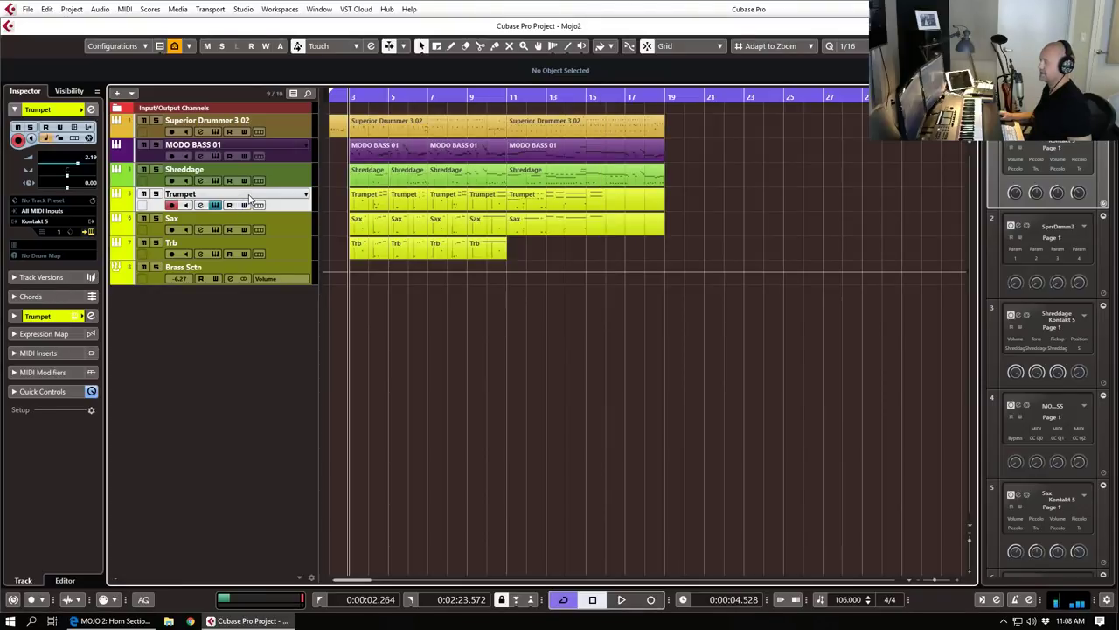
Step: Switch the Trumpet's MOJO 2 mixer from Full Mix to Close Mic
left_click(90, 232)
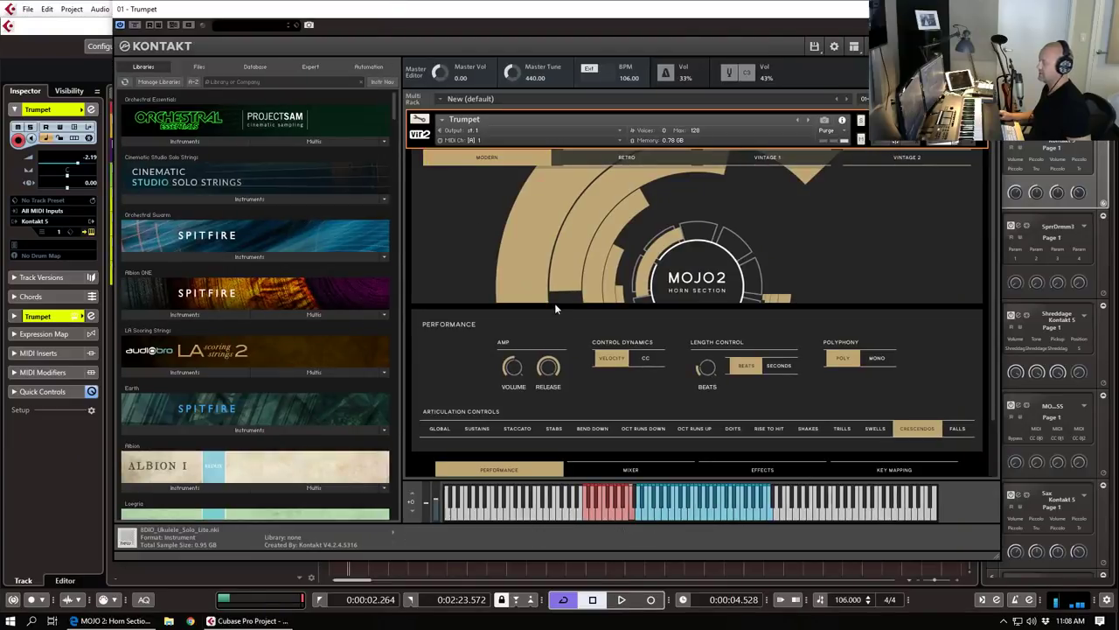
left_click(657, 473)
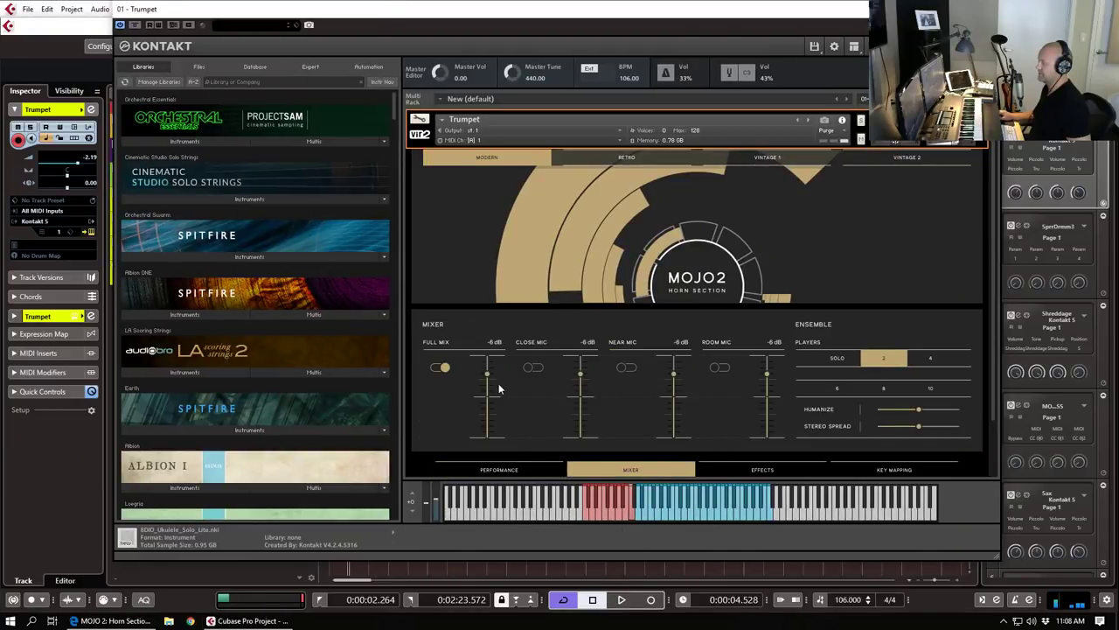
left_click(534, 367)
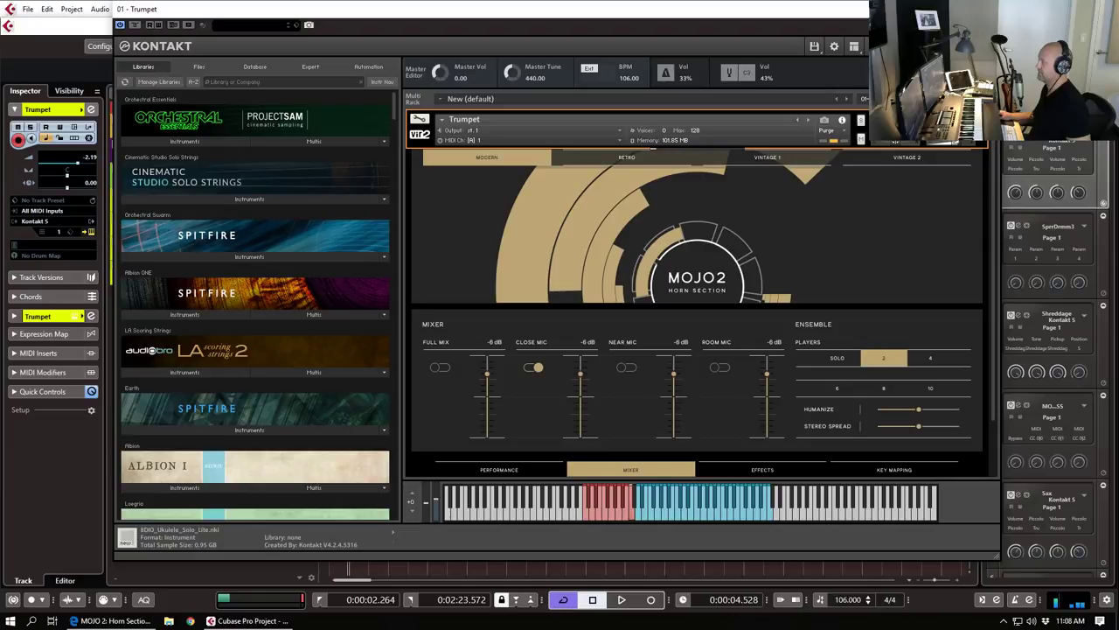
left_click(990, 8)
Step: Switch the Tenor Sax's MOJO 2 mixer on the Sax track from Full Mix to Close Mic
left_click(207, 221)
left_click(92, 233)
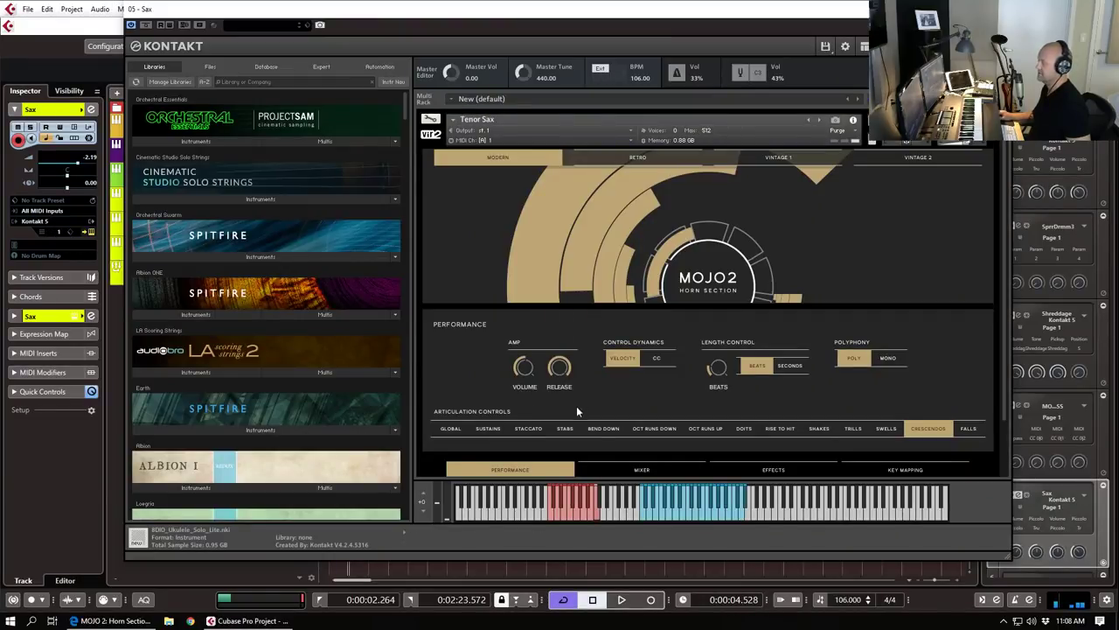
left_click(642, 470)
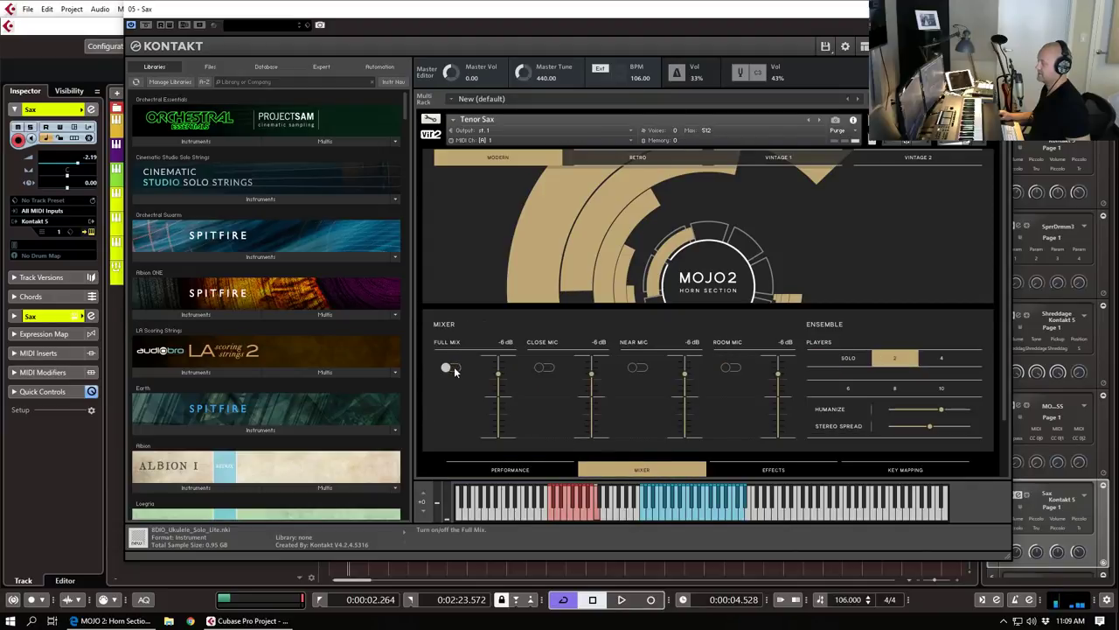
left_click(546, 368)
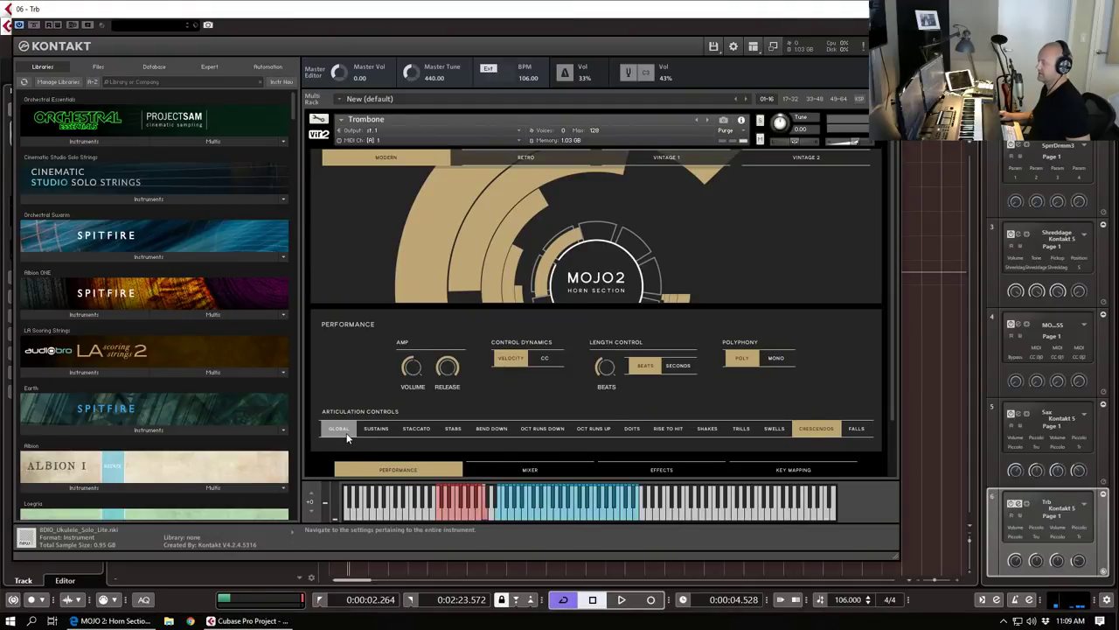
Step: Switch the Trombone's MOJO 2 mixer on the Trb track from Full Mix to Close Mic
left_click(510, 469)
left_click(432, 367)
left_click_drag(665, 12, 1118, 61)
Step: Play the arrangement and set the Brass Sctn group's volume to -4.02 dB
key("space")
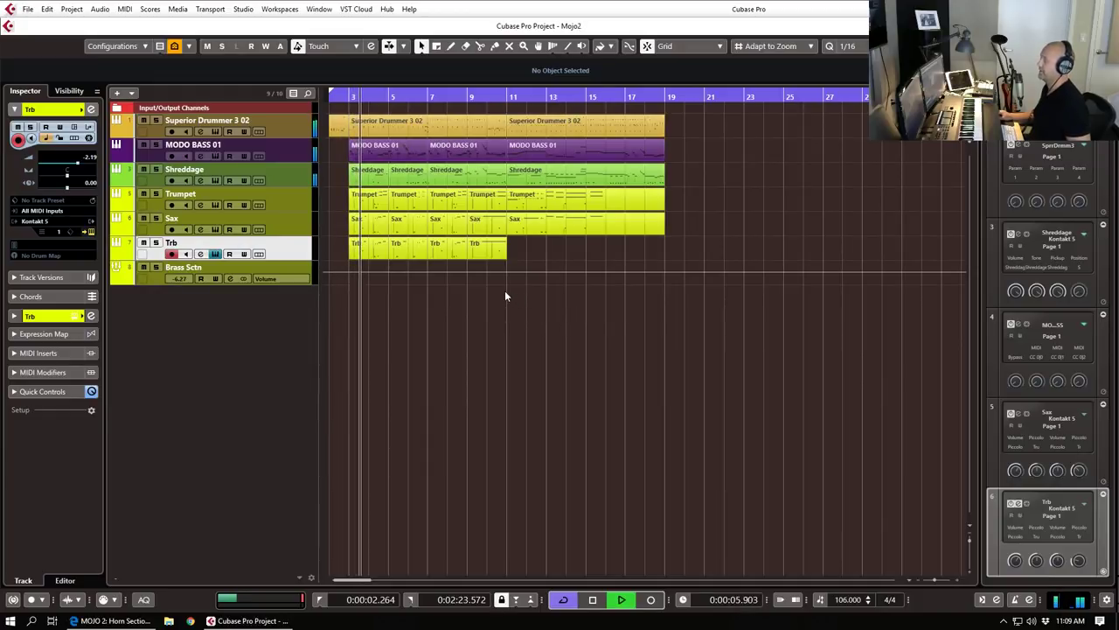
left_click(196, 266)
left_click_drag(34, 302, 37, 297)
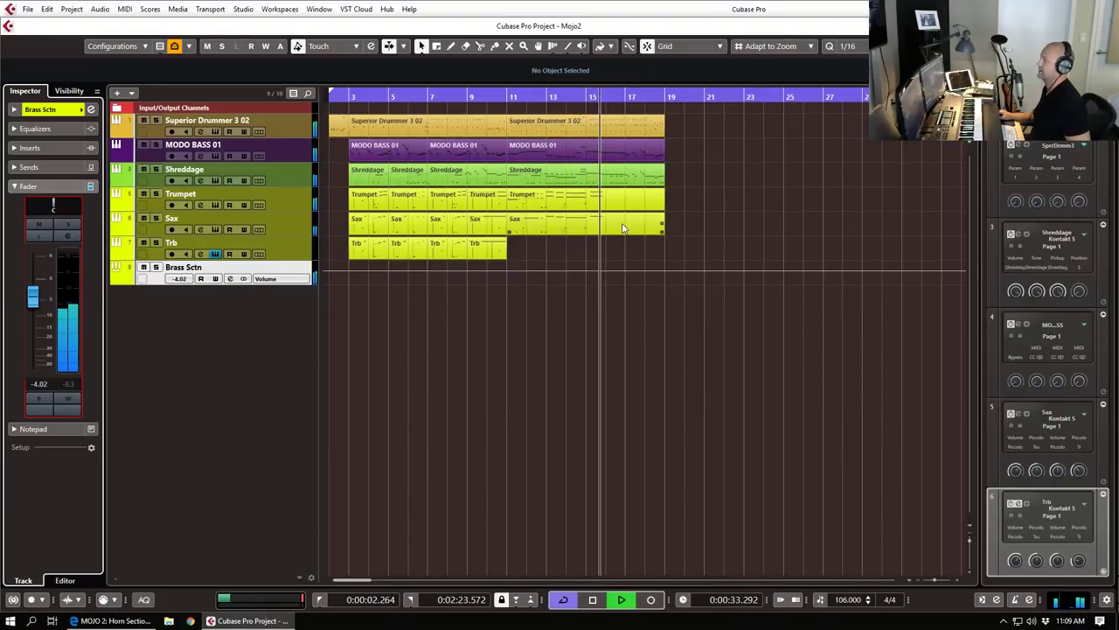
key("space")
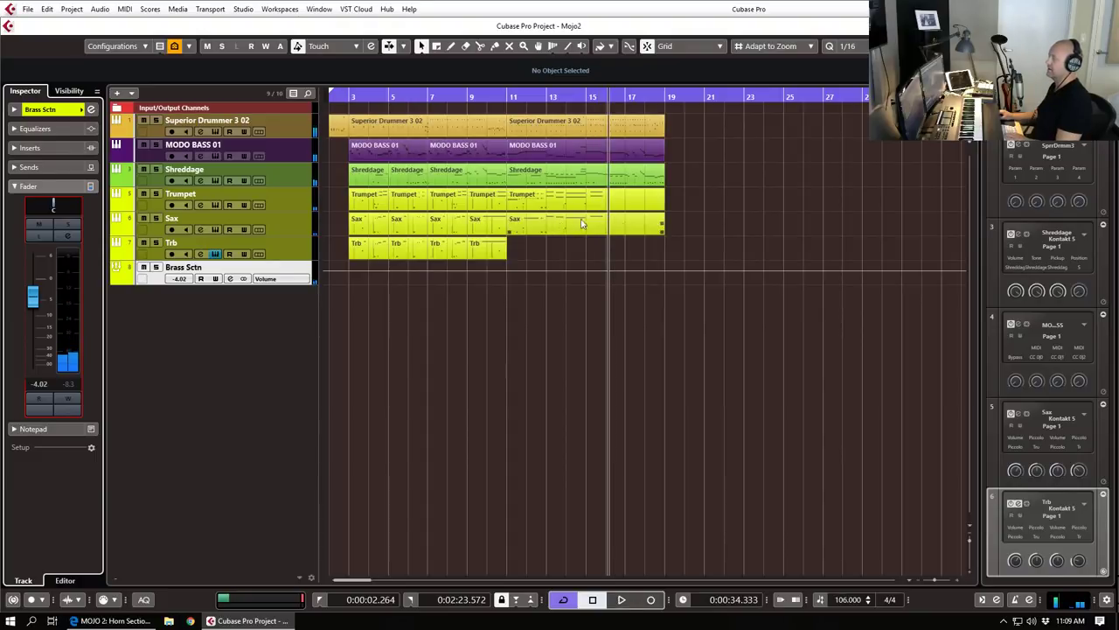
Step: Add a C#1 keyswitch note at 16.1.1 in the Trumpet part that starts at bar 11
double_click(570, 203)
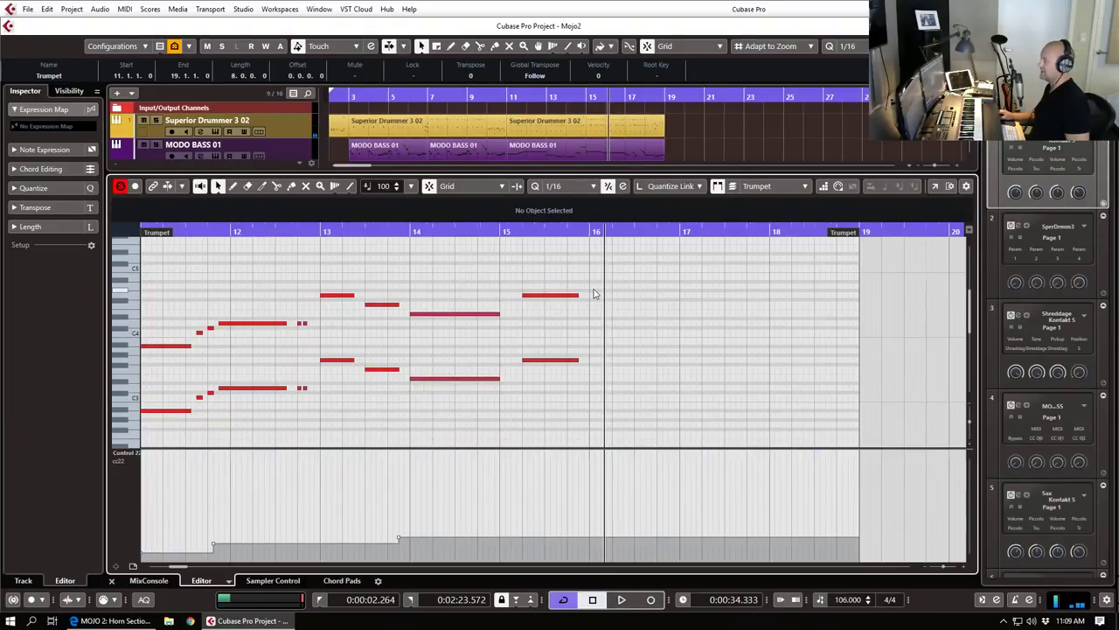
key("h")
key("h")
scroll(561, 325, "down", 1)
scroll(560, 325, "down", 1)
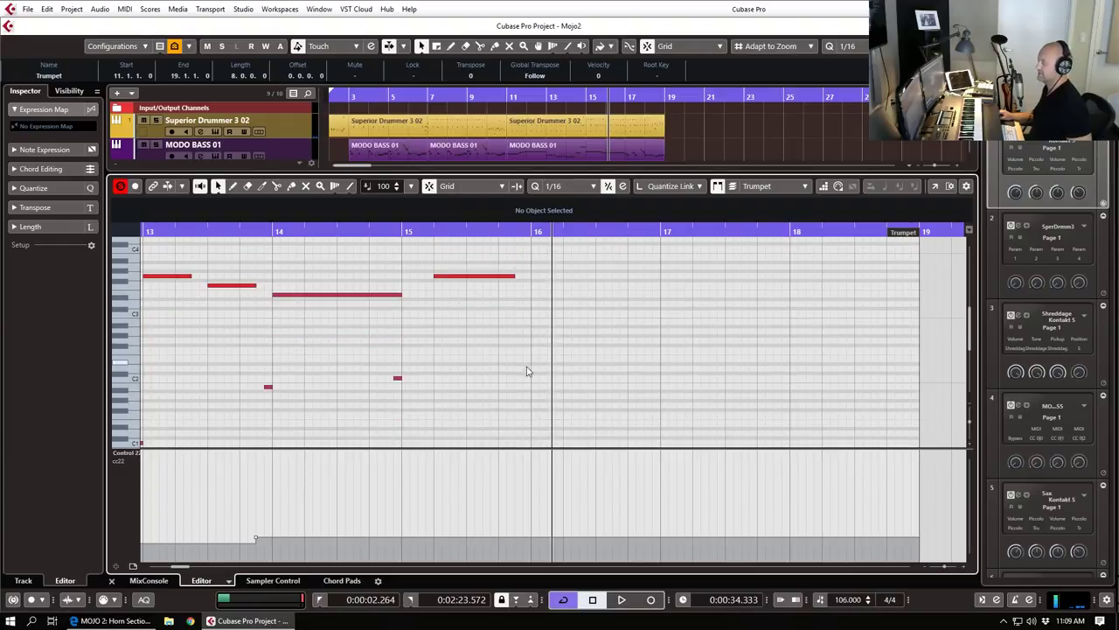
scroll(531, 383, "down", 1)
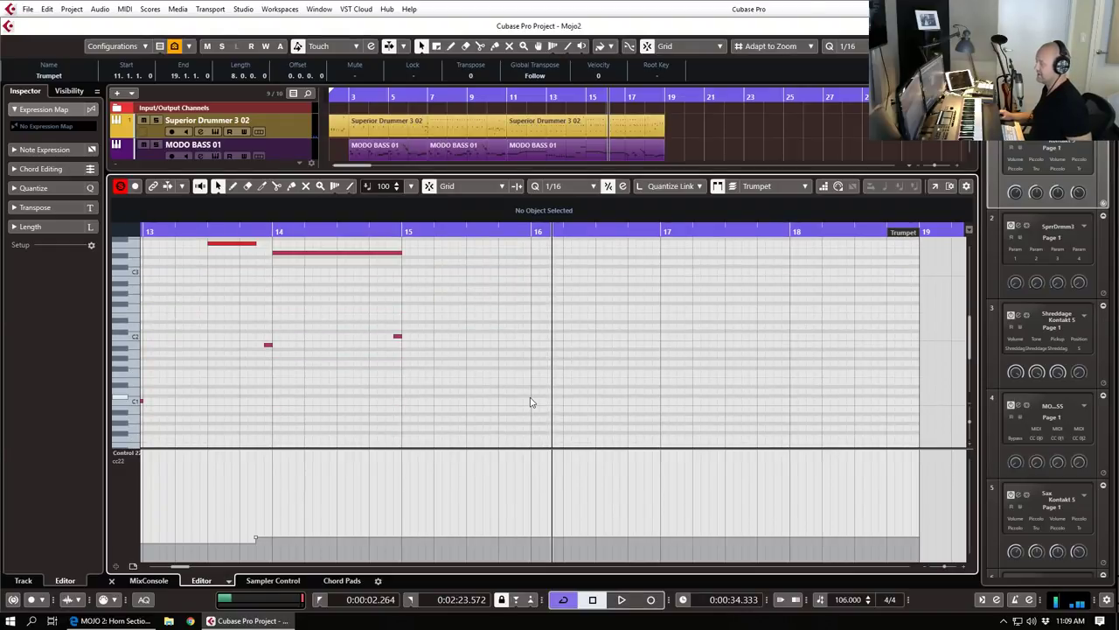
Step: Step-enter a seven-note sixteenth run in two octaves from 16.1.3 in the Trumpet part
scroll(569, 385, "up", 2)
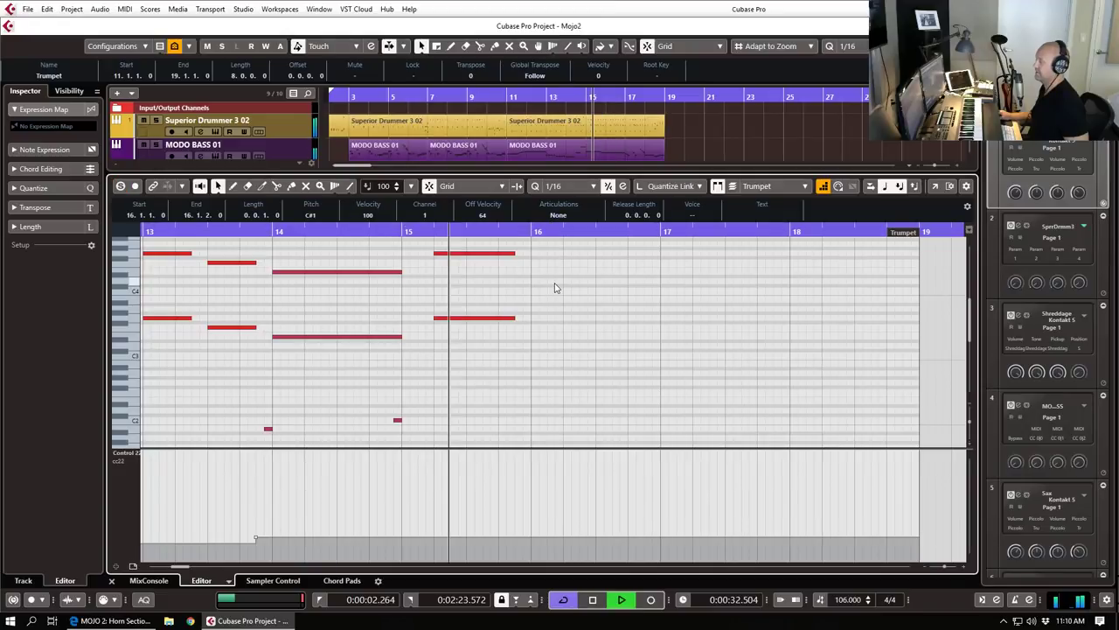
key("space")
left_click(547, 280)
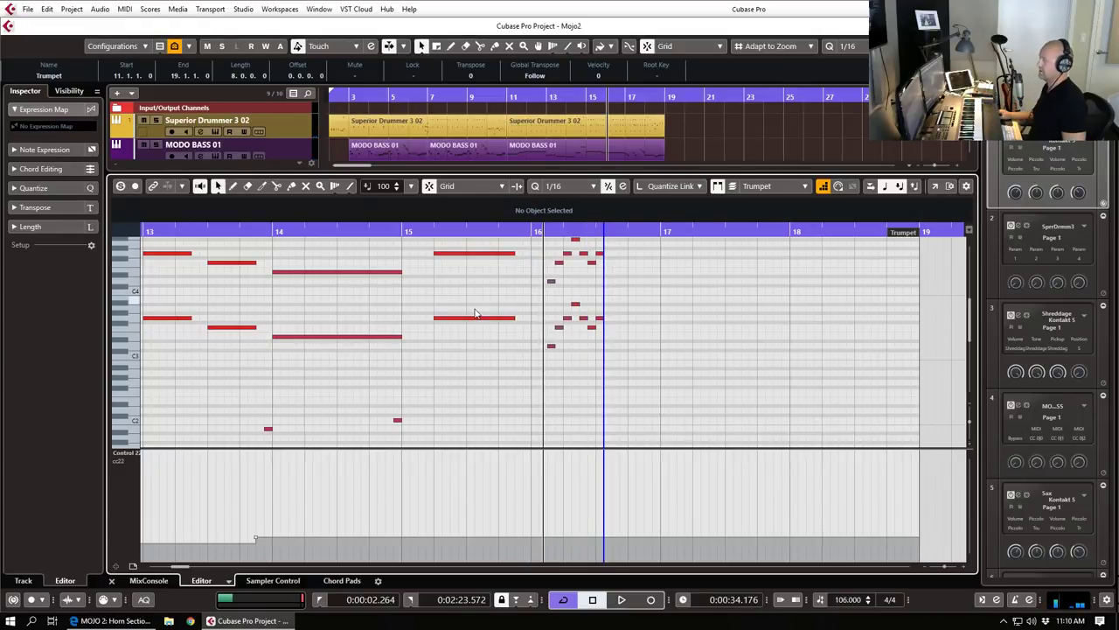
Step: Shorten the bar 16 run's notes to 0.0.0.75 and raise the velocities of its later notes to about 118
key("h")
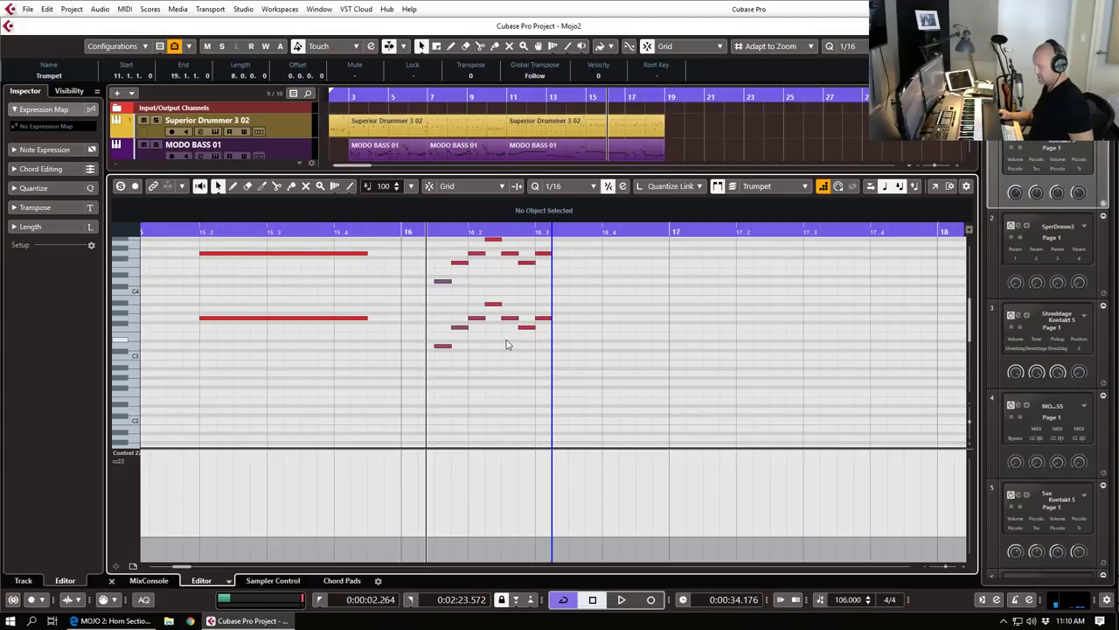
key("ctrl+a")
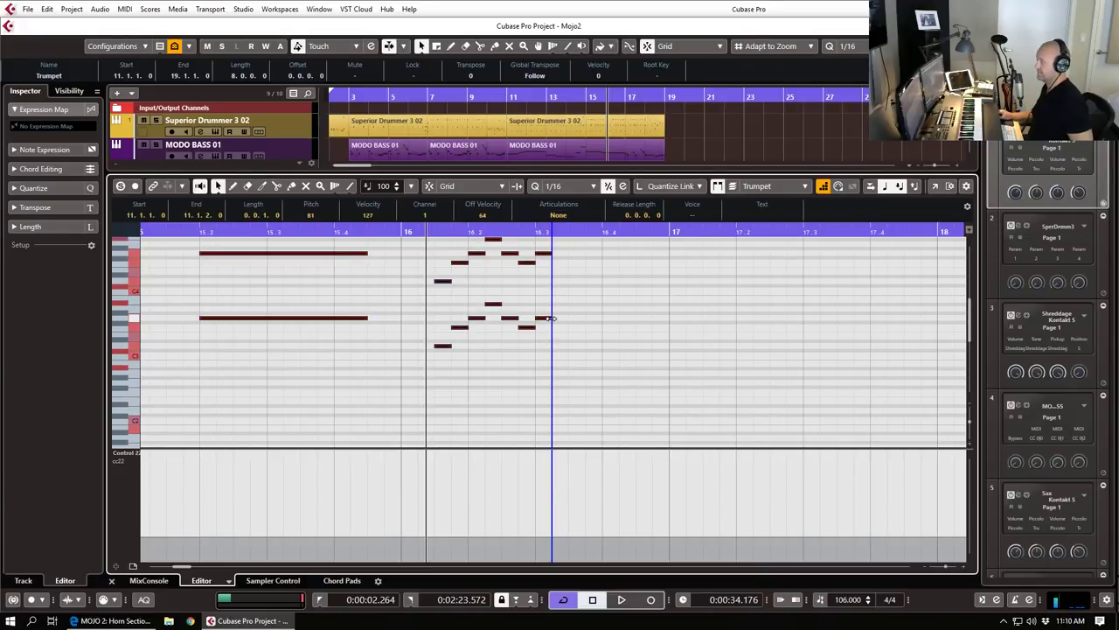
key("ctrl+z")
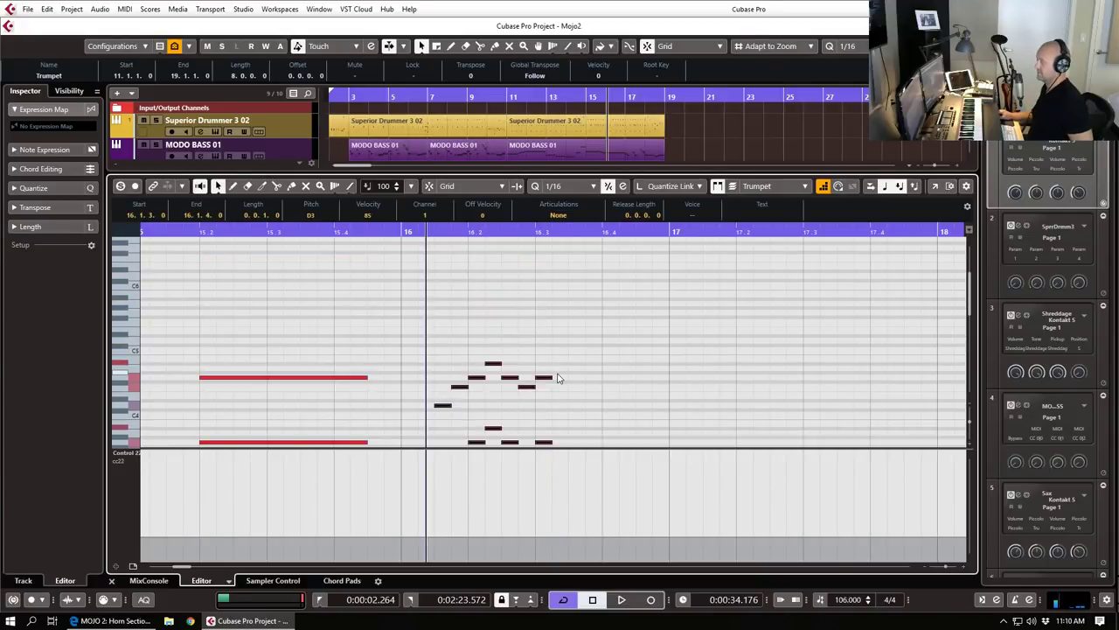
left_click(602, 377)
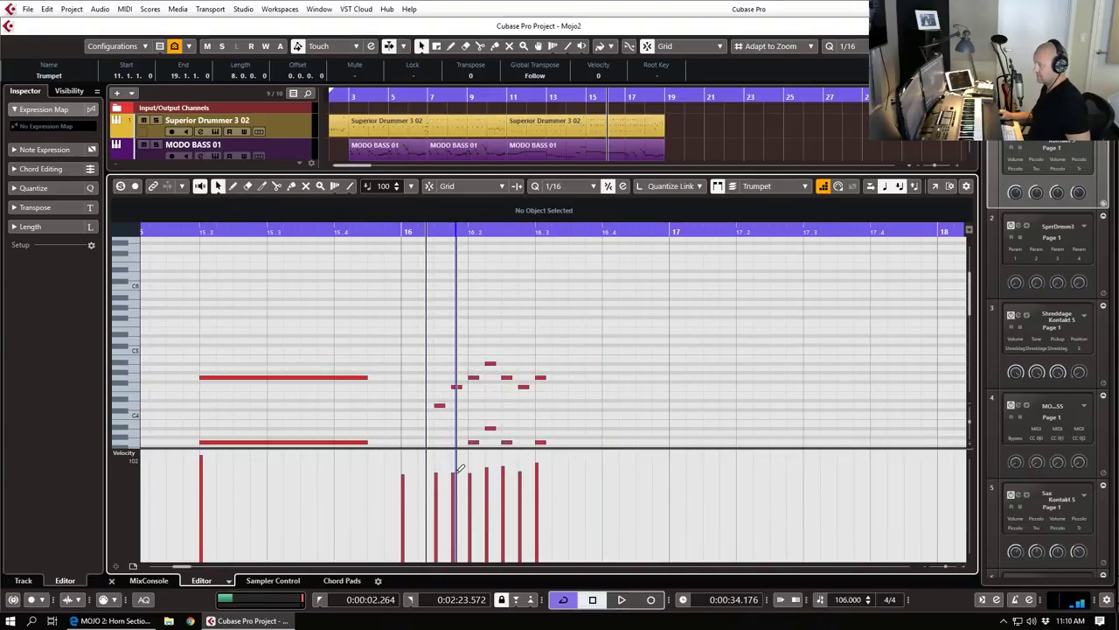
left_click_drag(459, 470, 537, 458)
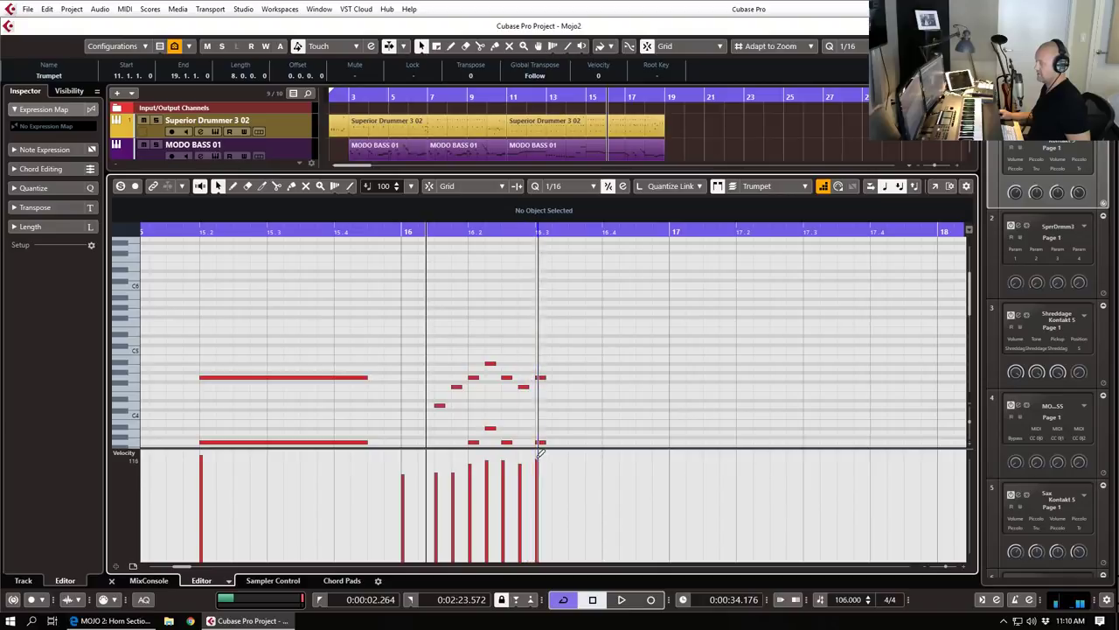
Step: Shift the Trumpet run in bar 16 slightly earlier so its first note starts at 16.1.2.107
key("ctrl+a")
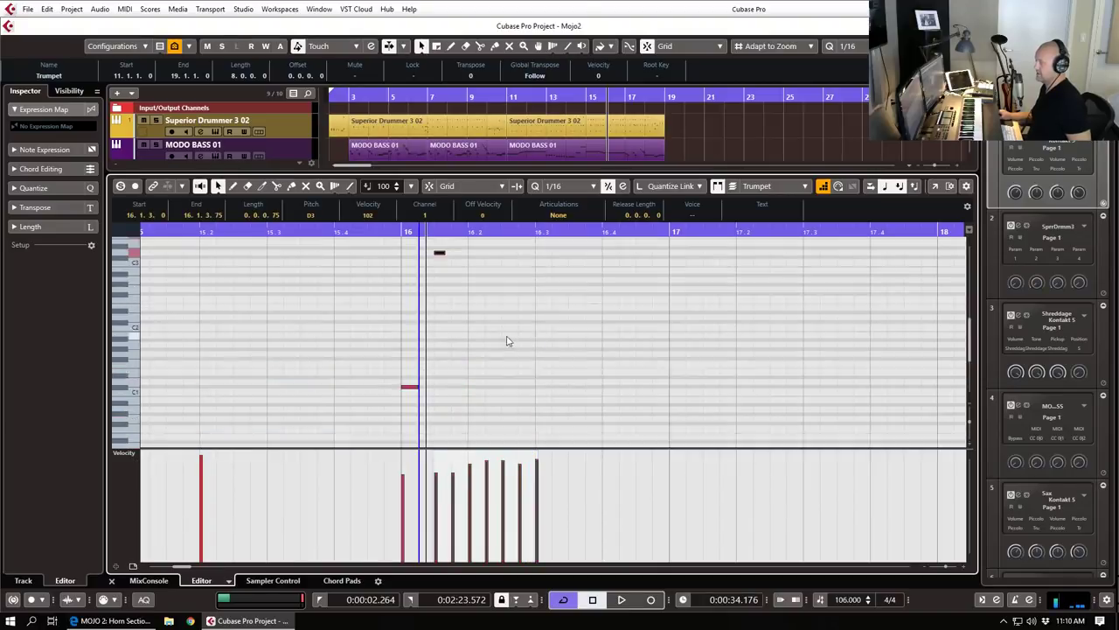
scroll(507, 341, "up", 2)
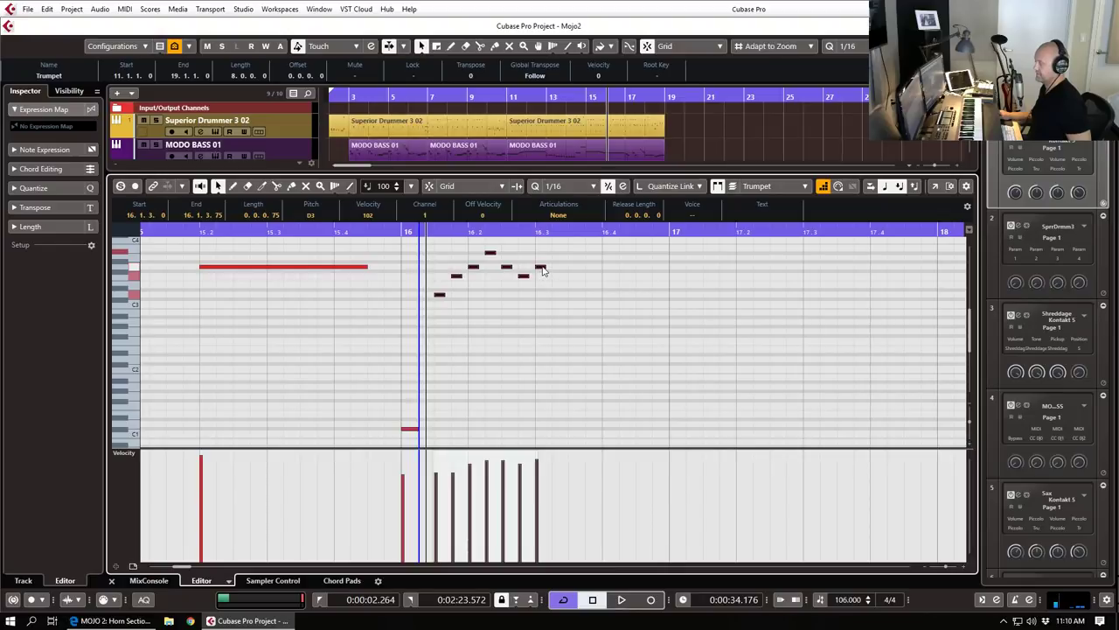
left_click(542, 270)
key("g")
key("g")
key("g")
key("g")
key("g")
key("g")
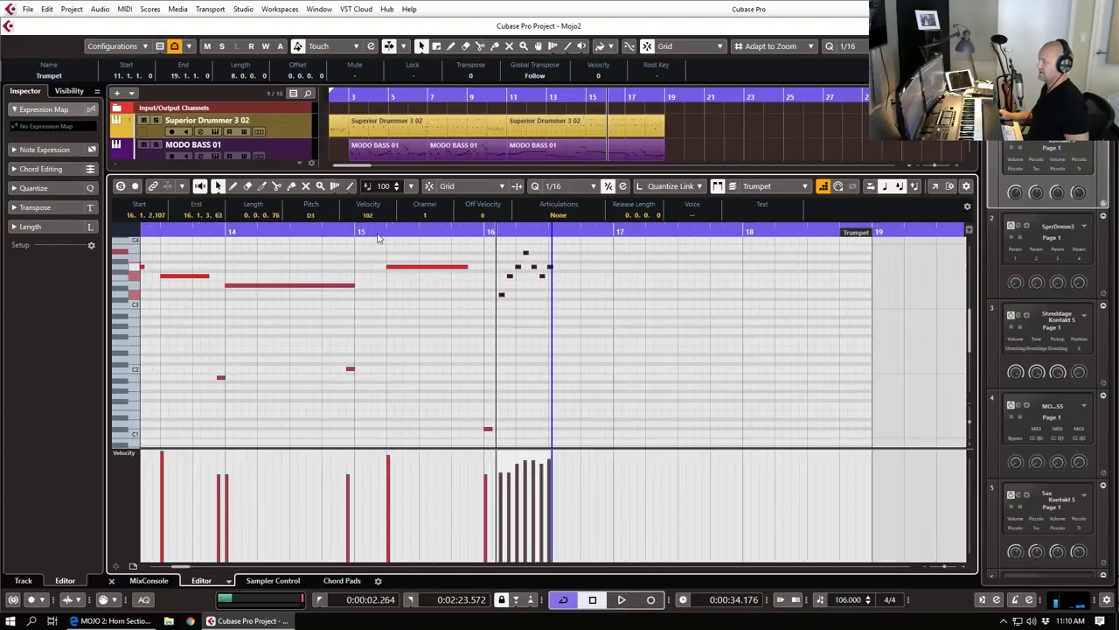
Step: Audition the Trumpet run in bar 16, and shift all its notes earlier so the first starts at 16.1.1.113
left_click(227, 231)
key("space")
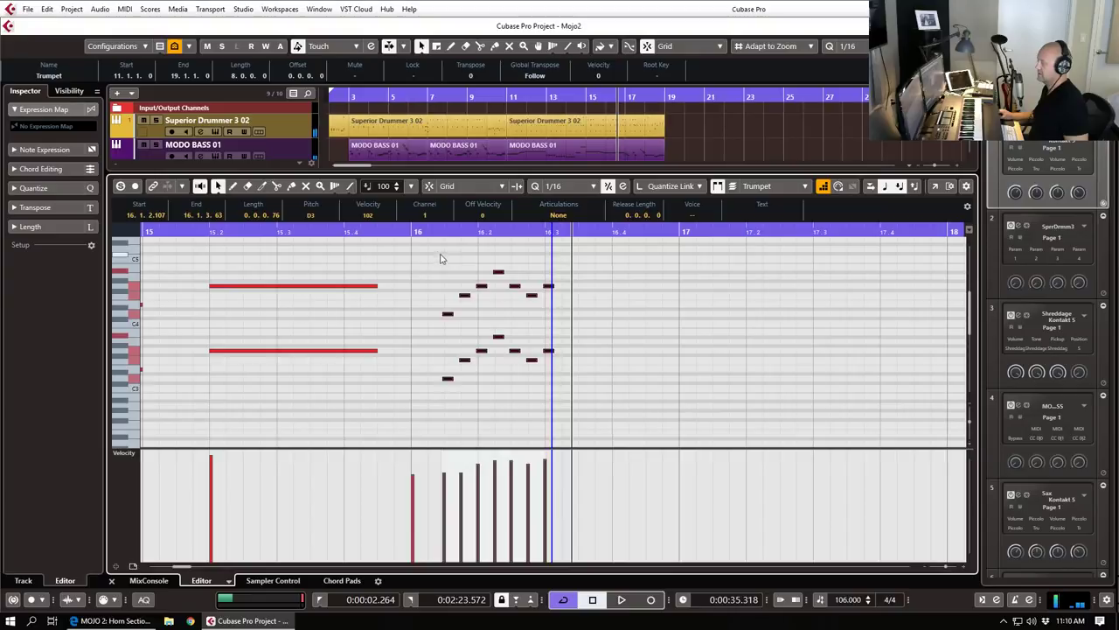
left_click_drag(438, 250, 620, 413)
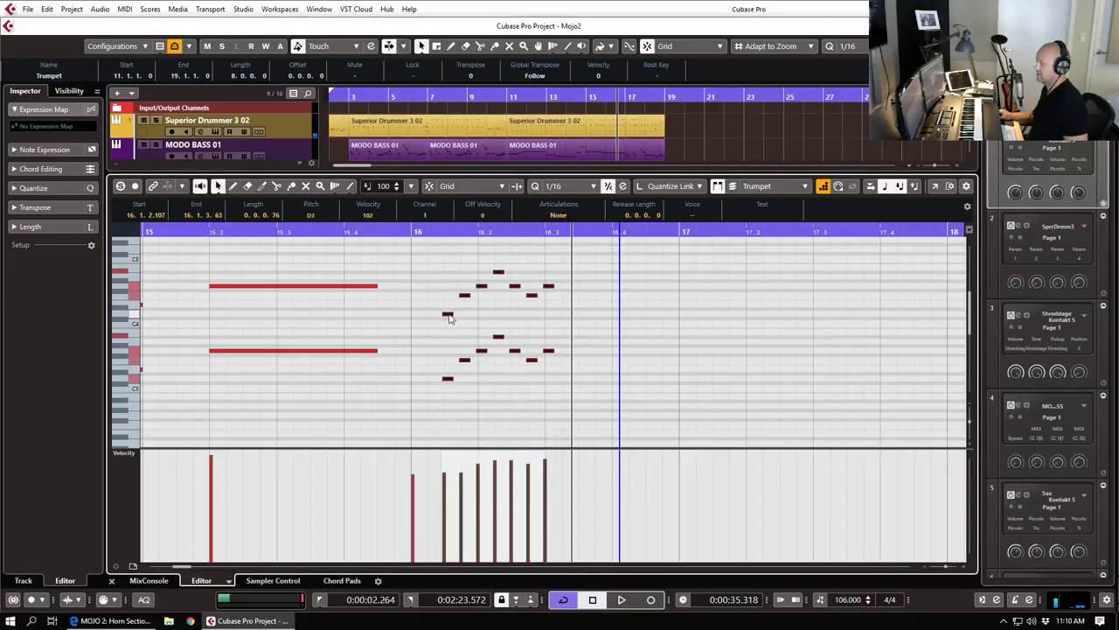
key("h")
key("h")
key("h")
key("h")
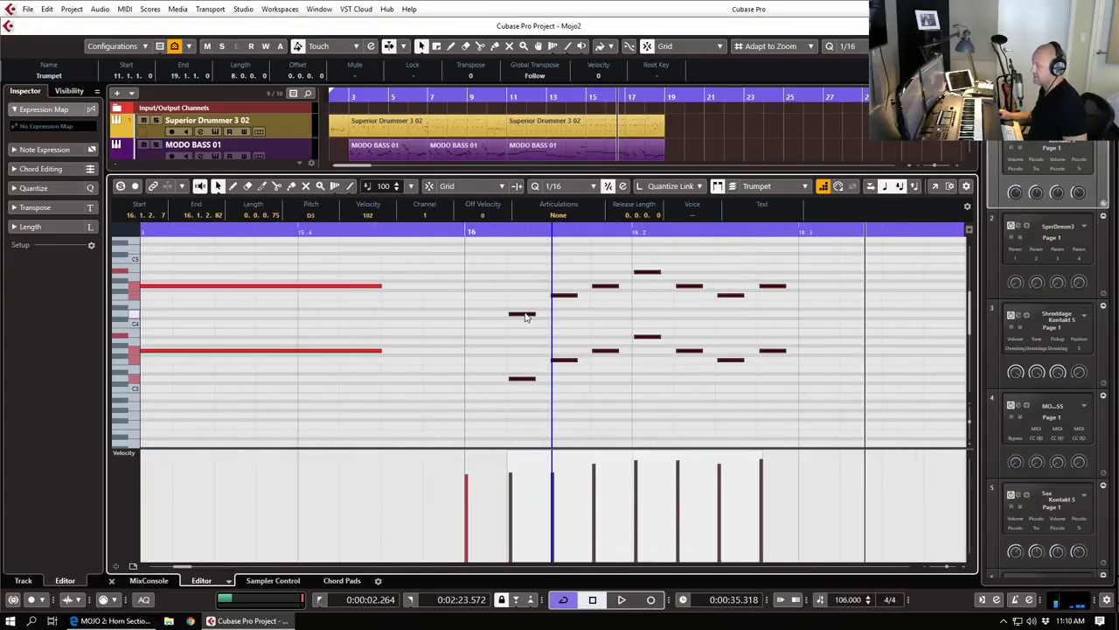
left_click_drag(523, 316, 514, 315)
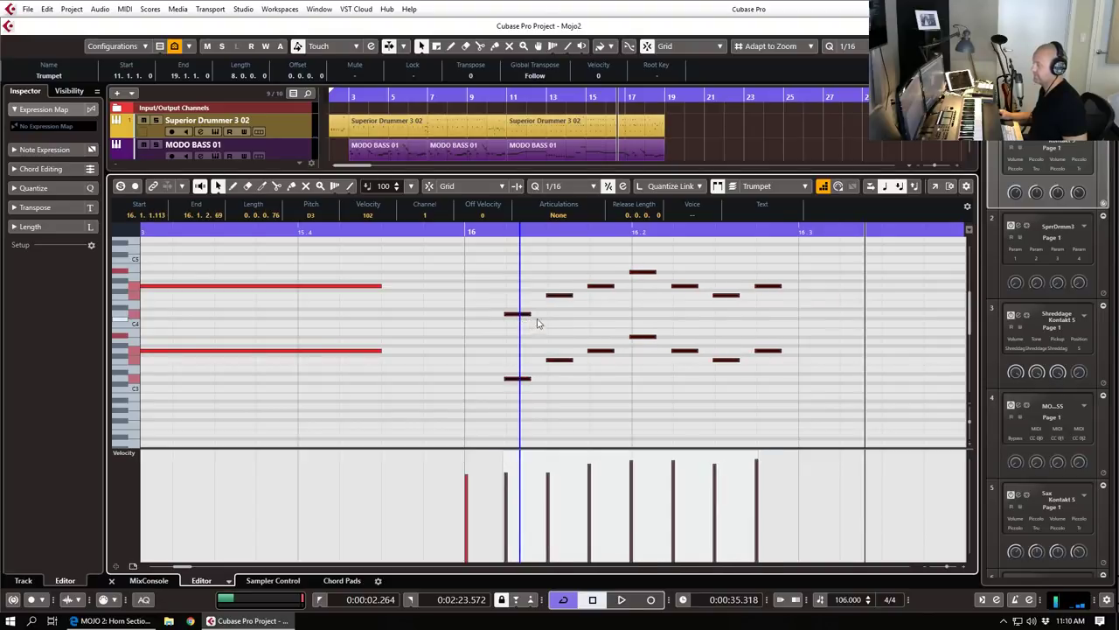
Step: Lower the middle velocities of the Trumpet's bar 16 run to about 90 and raise the final note's velocity to 127
left_click(556, 312)
left_click(556, 485)
left_click(590, 482)
left_click(636, 486)
left_click(694, 482)
left_click(728, 479)
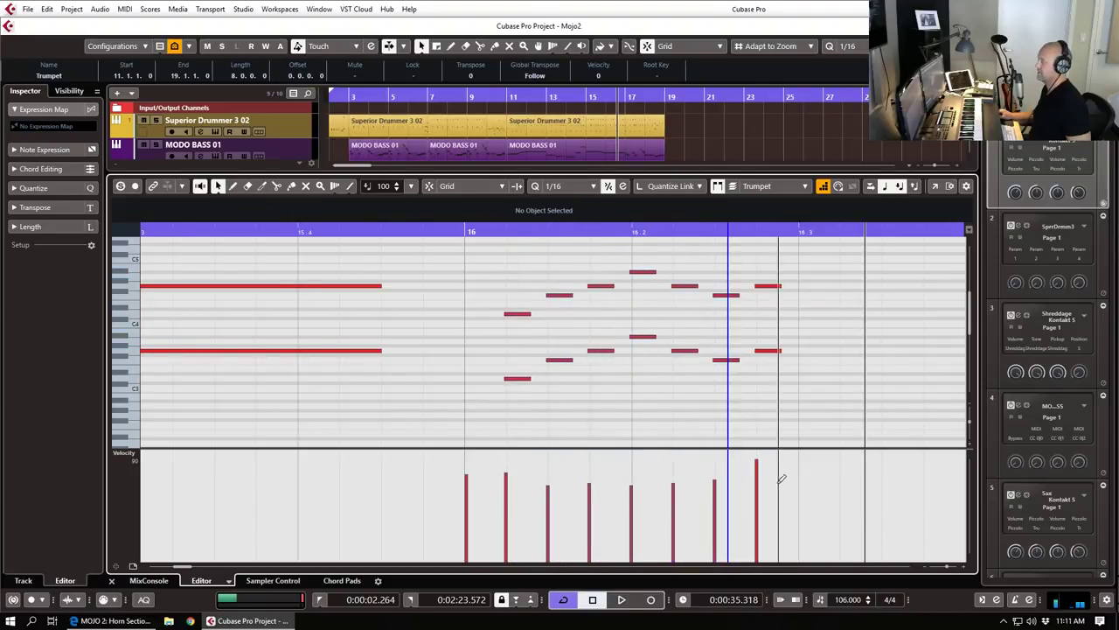
left_click(769, 476)
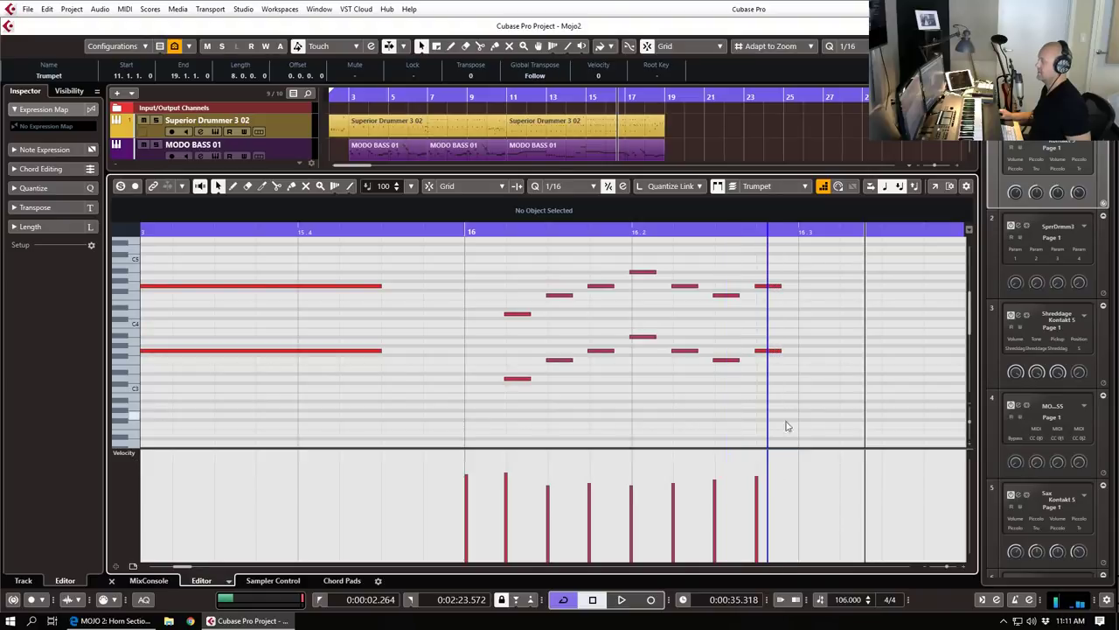
left_click(784, 467)
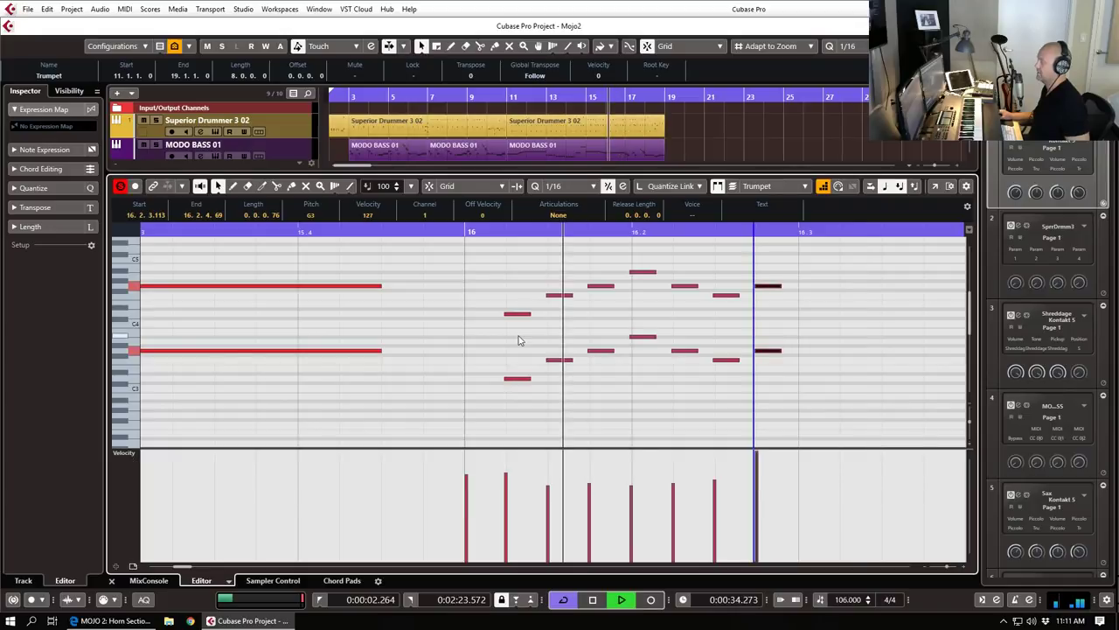
Step: Play back the Trumpet line into bar 16 and raise the run's velocities to a rising ramp ending near 127
key("g")
key("g")
key("g")
key("g")
key("g")
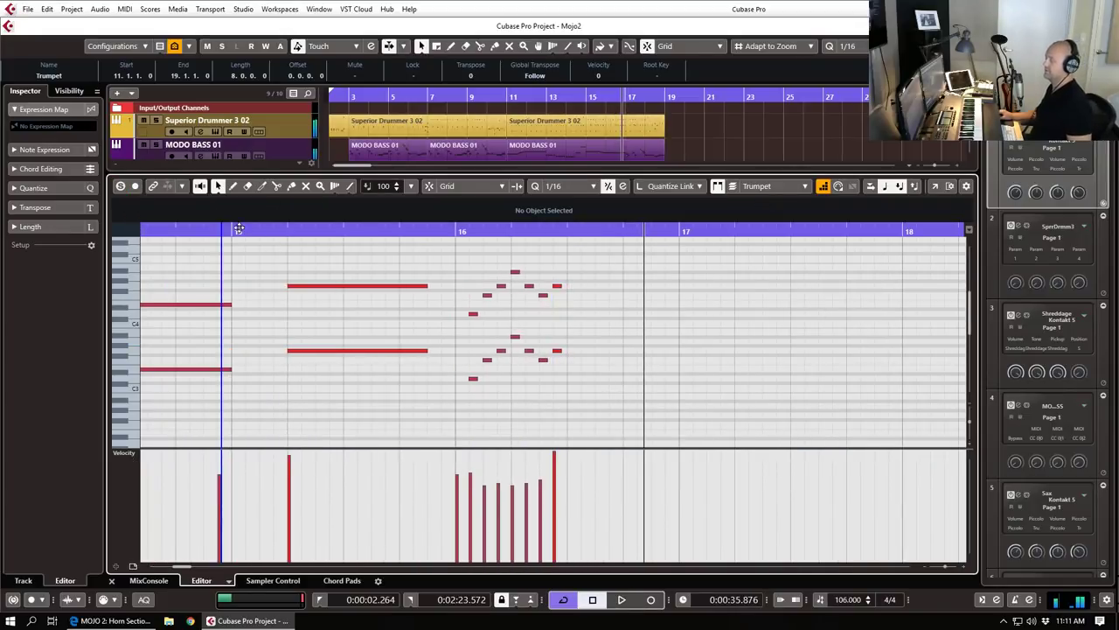
key("space")
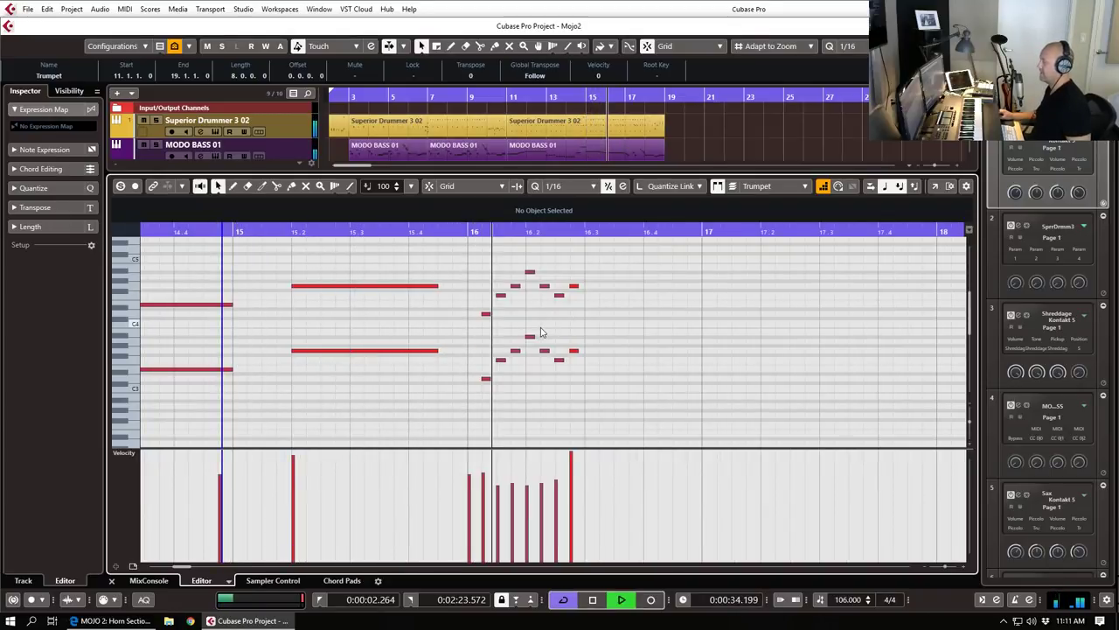
key("space")
left_click_drag(470, 462, 570, 452)
key("Return")
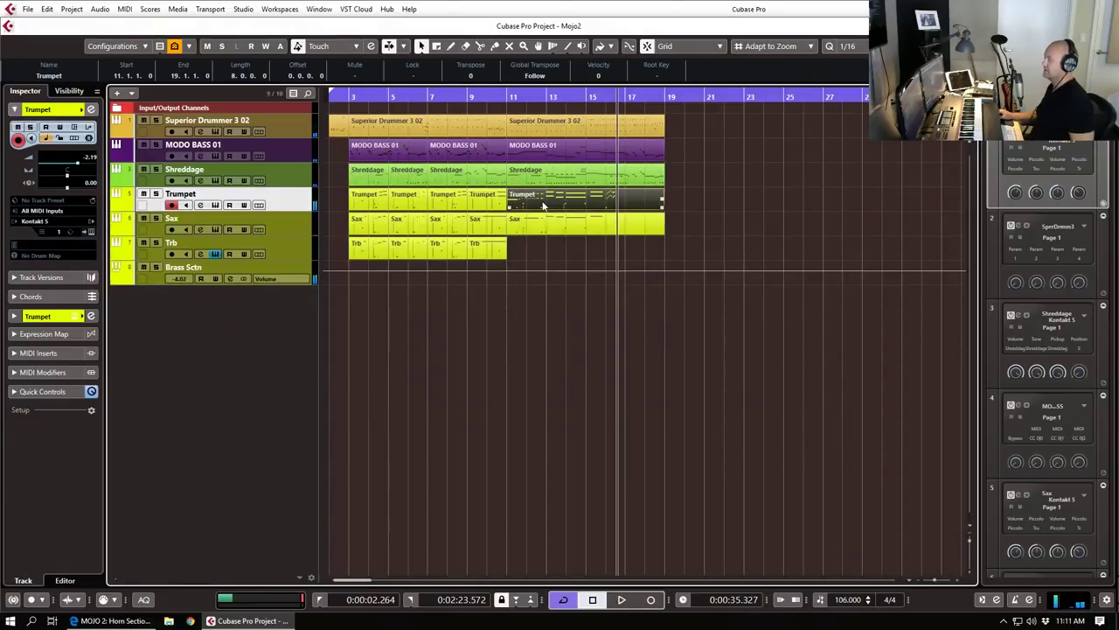
Step: Copy the two-octave run in bar 16 of the Trumpet part, deleting the stray C5 note at 16.1.1
double_click(614, 212)
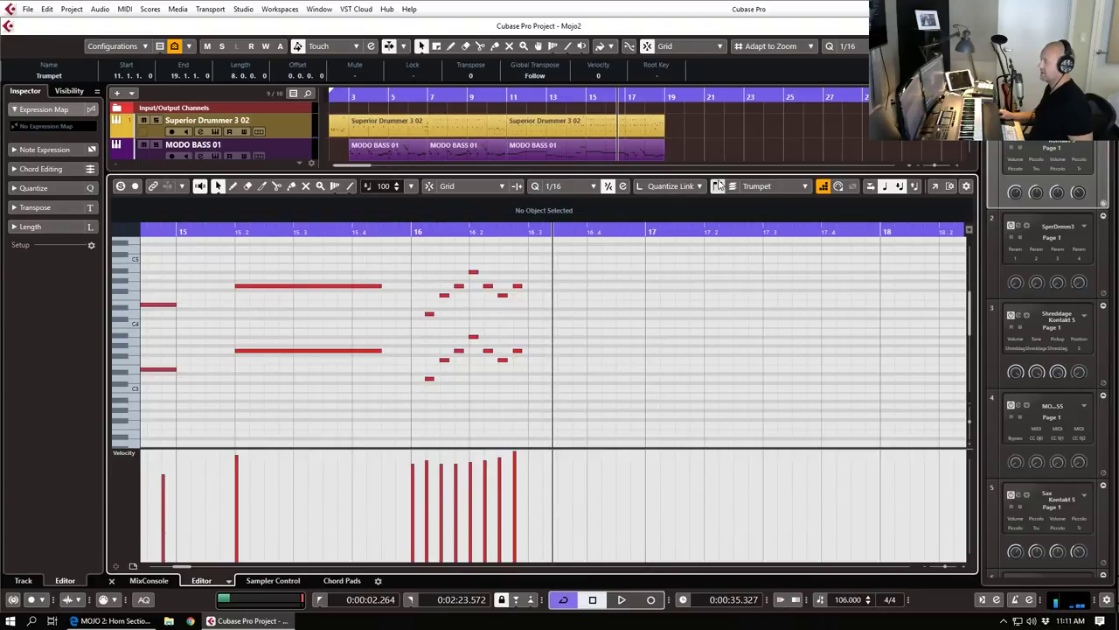
left_click(416, 258)
left_click_drag(408, 248, 537, 378)
left_click(396, 264)
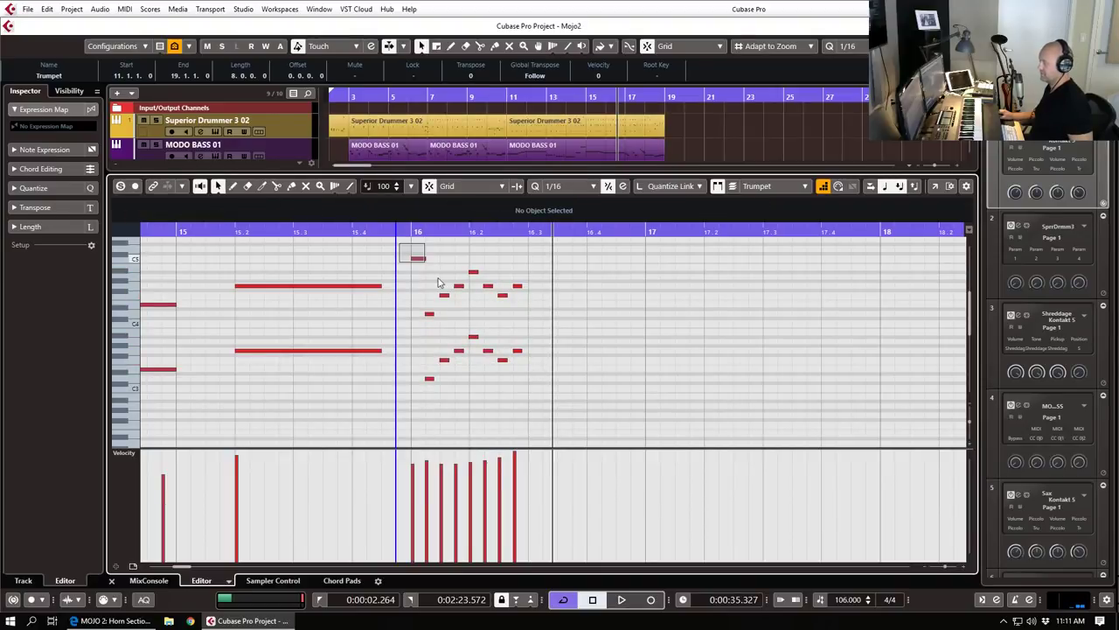
left_click_drag(438, 278, 429, 269)
key("Delete")
key("Return")
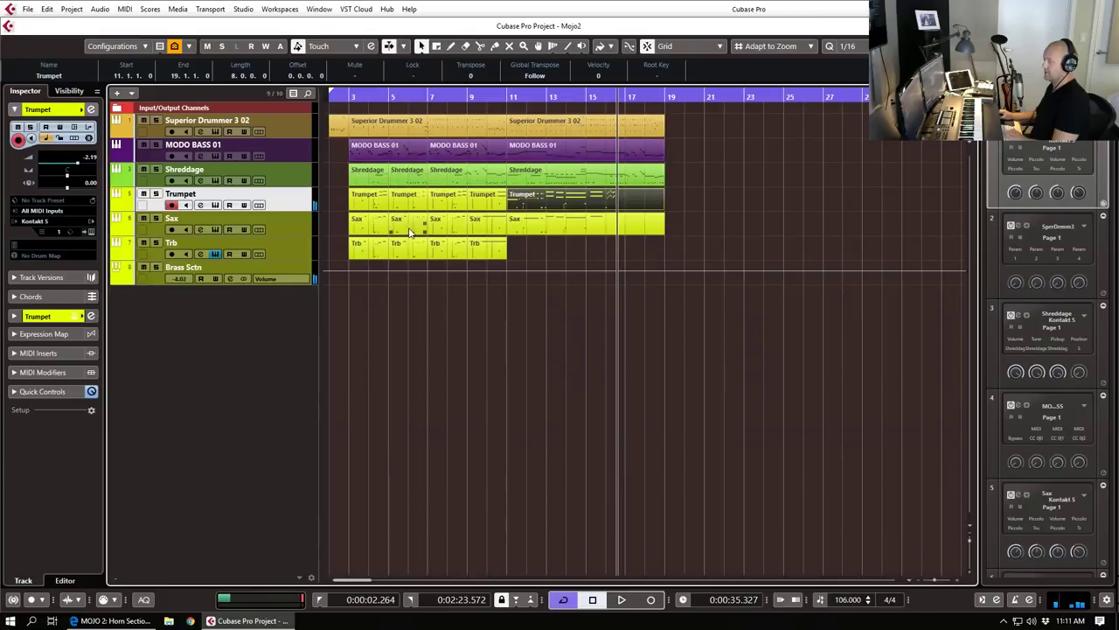
Step: Paste the run into bar 16 of the Sax part that starts at bar 11 and delete its upper octave
left_click(419, 226)
left_click(547, 224)
key("Return")
left_click(411, 231)
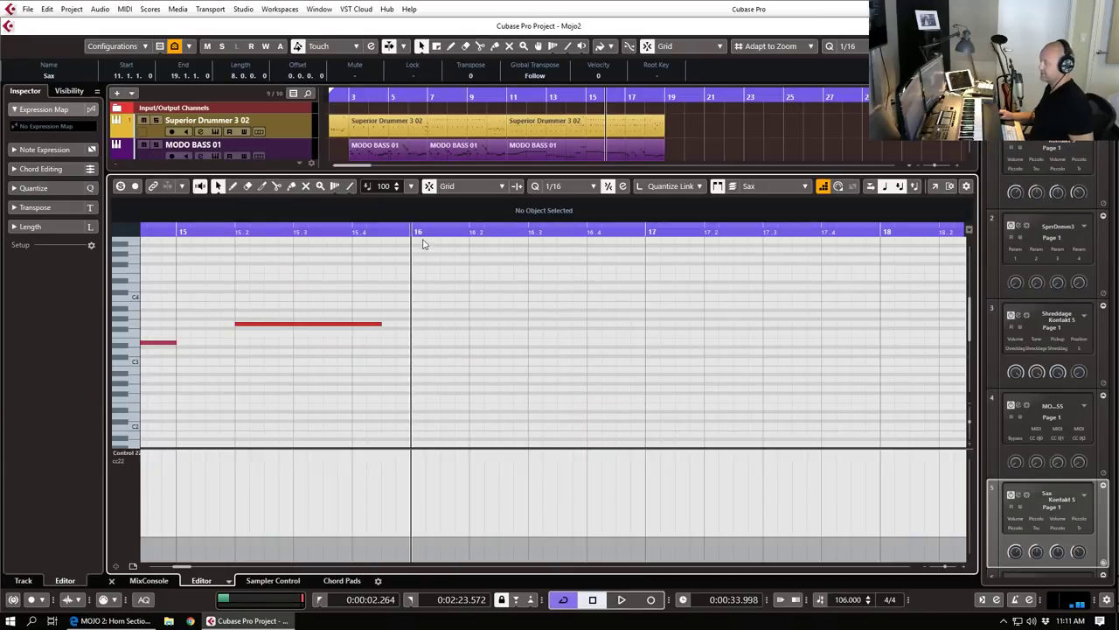
scroll(429, 265, "up", 2)
left_click(429, 267)
left_click_drag(415, 271, 552, 338)
key("Delete")
Step: Add a keyswitch note at 16.1.1 in the Sax part, audition it, and move it down an octave to C#0
scroll(489, 310, "down", 9)
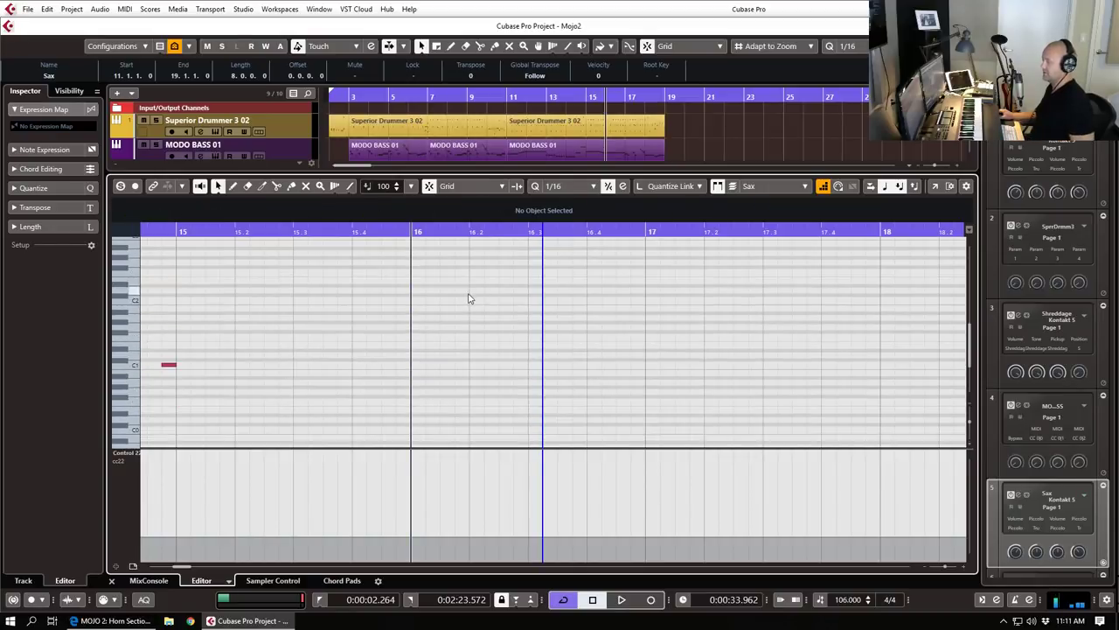
left_click(420, 359, "alt")
left_click(411, 234)
key("space")
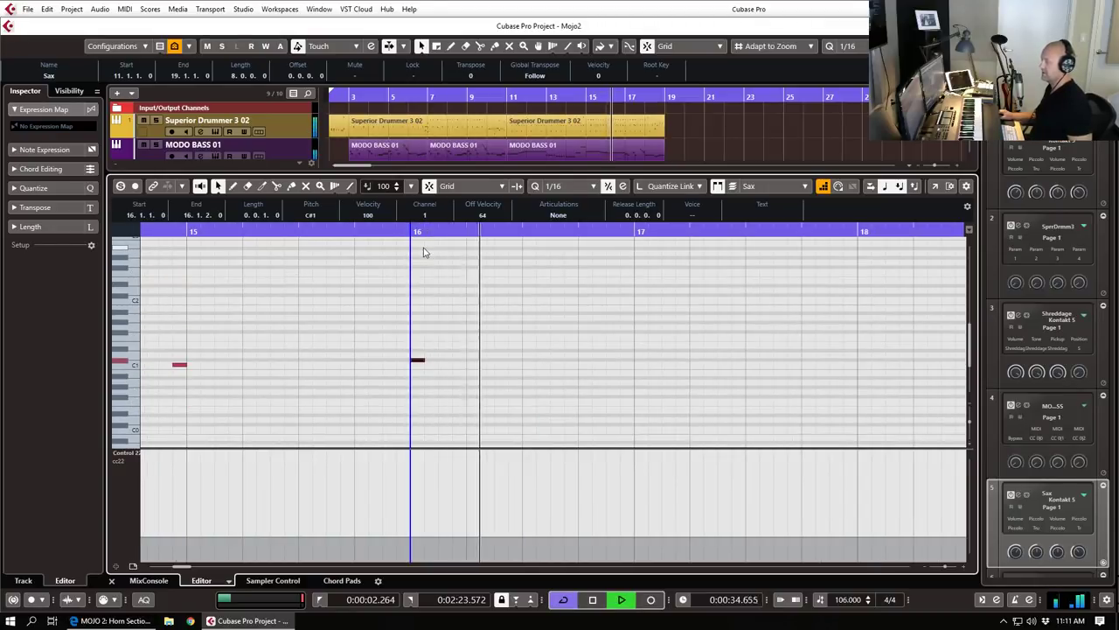
key("space")
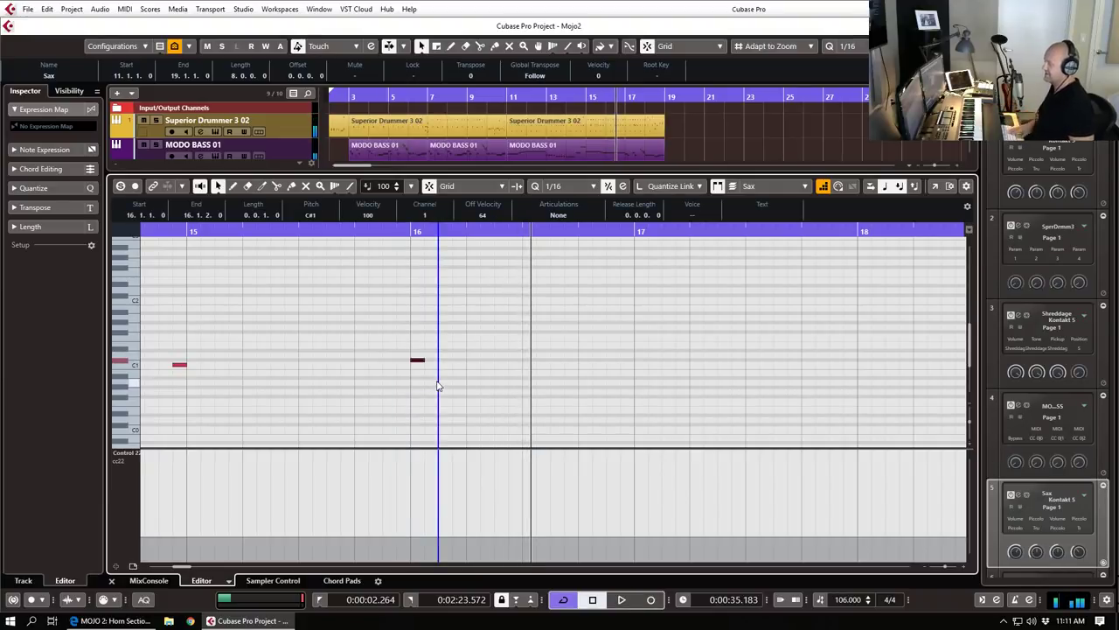
left_click(414, 231)
key("space")
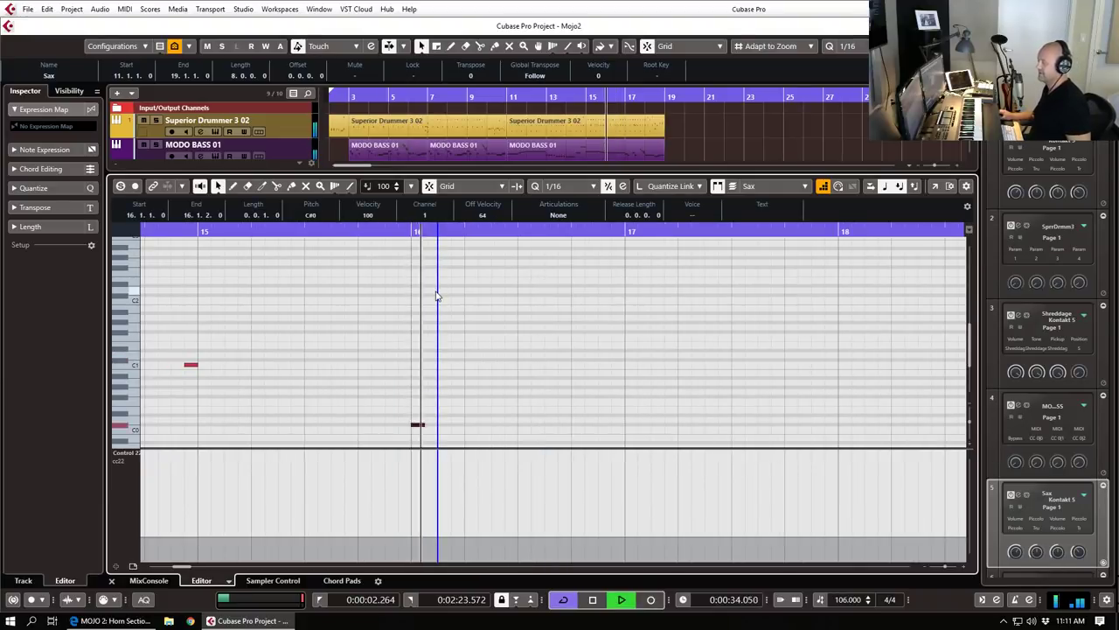
key("space")
key("Return")
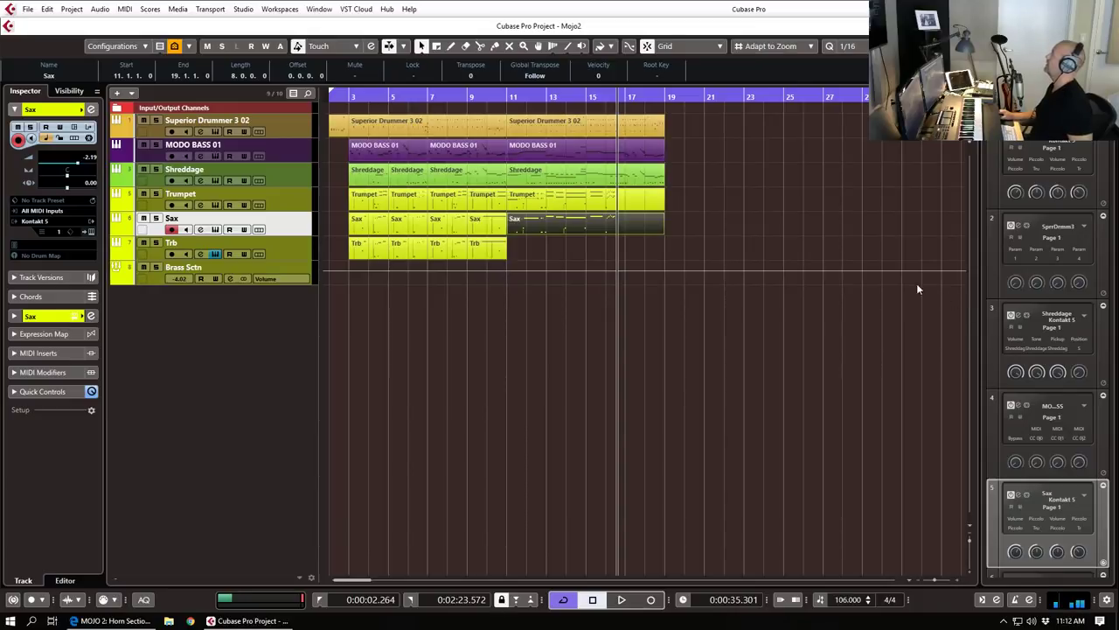
Step: Duplicate the bar 11 Sax part onto the Trb track at the same position and open the copy for note editing
left_click(622, 248)
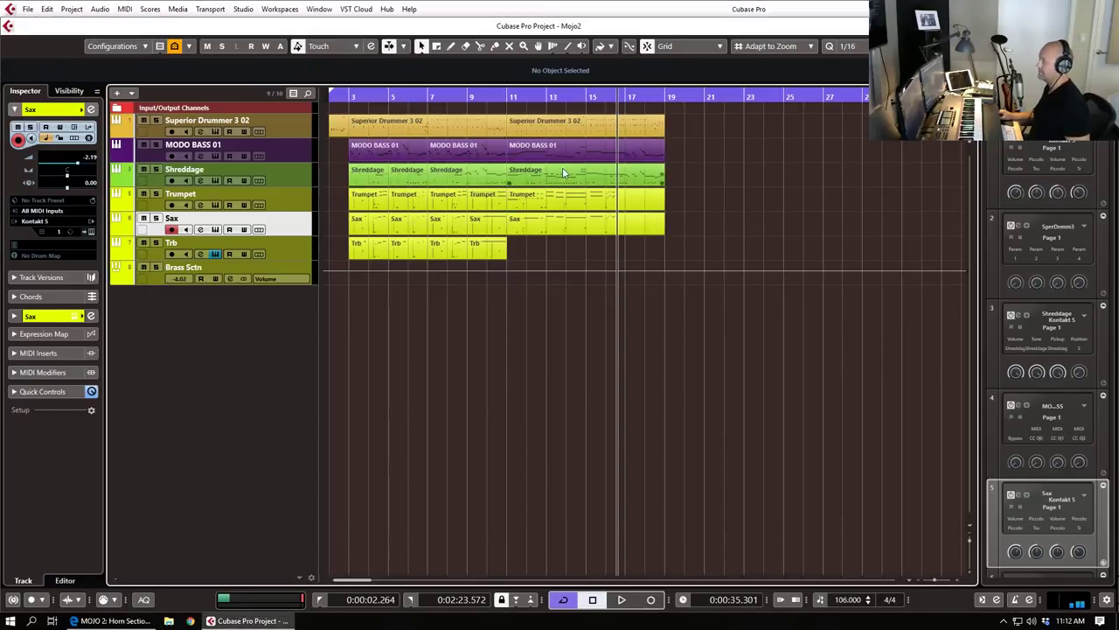
left_click(484, 98)
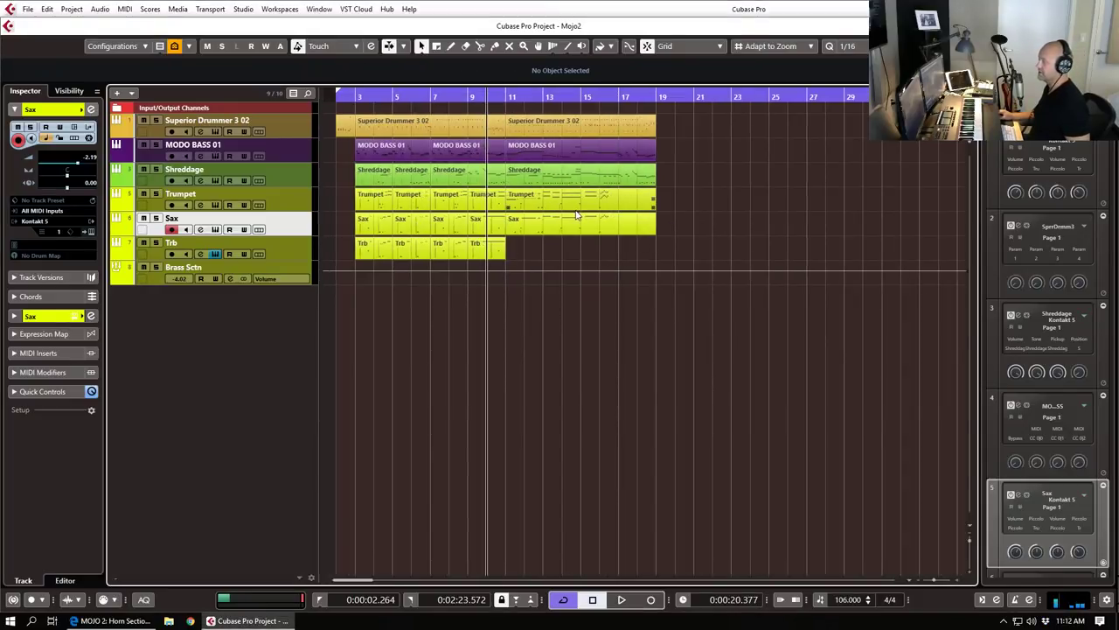
left_click_drag(576, 214, 568, 239)
double_click(552, 257)
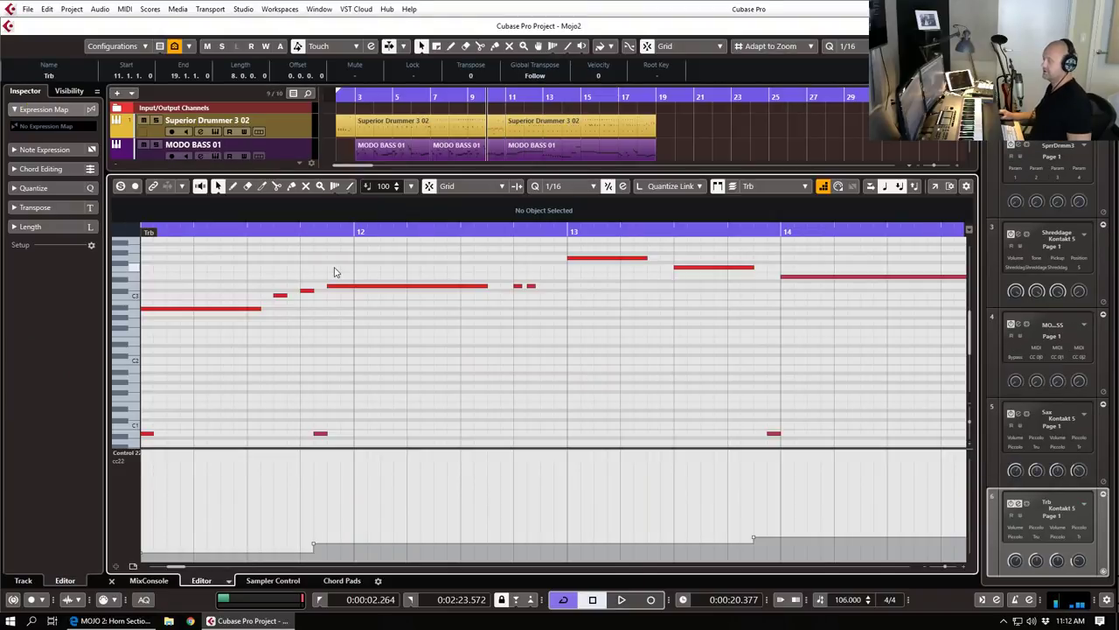
Step: Transpose all melody notes of the bar 11 Trb part down one octave, leaving out the keyswitches
key("g")
key("g")
key("g")
key("g")
key("g")
key("g")
key("g")
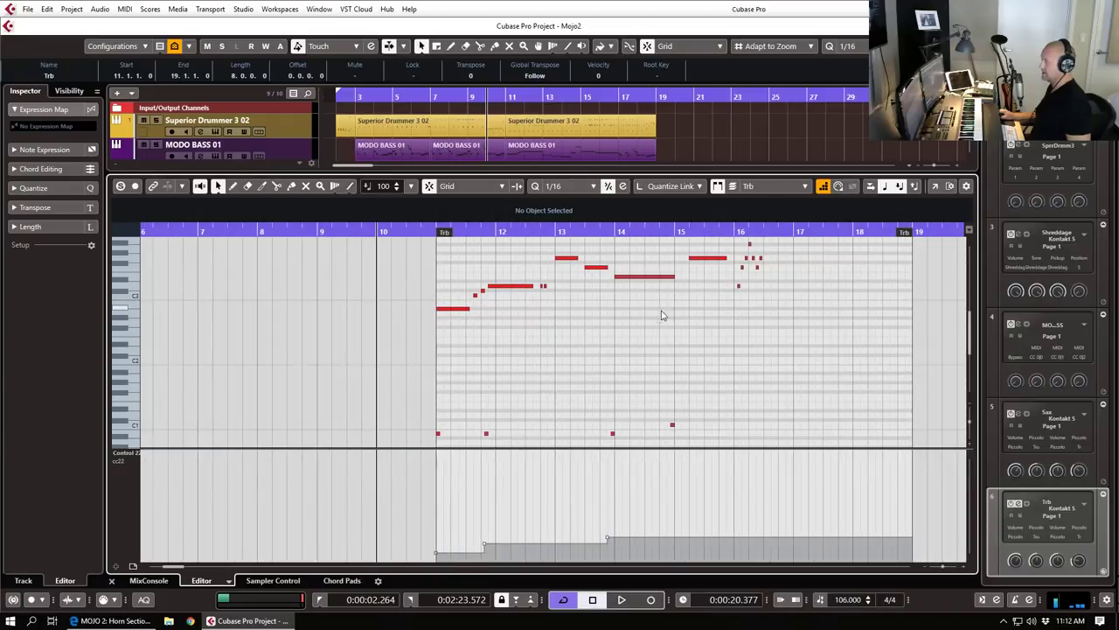
left_click_drag(469, 339, 752, 219)
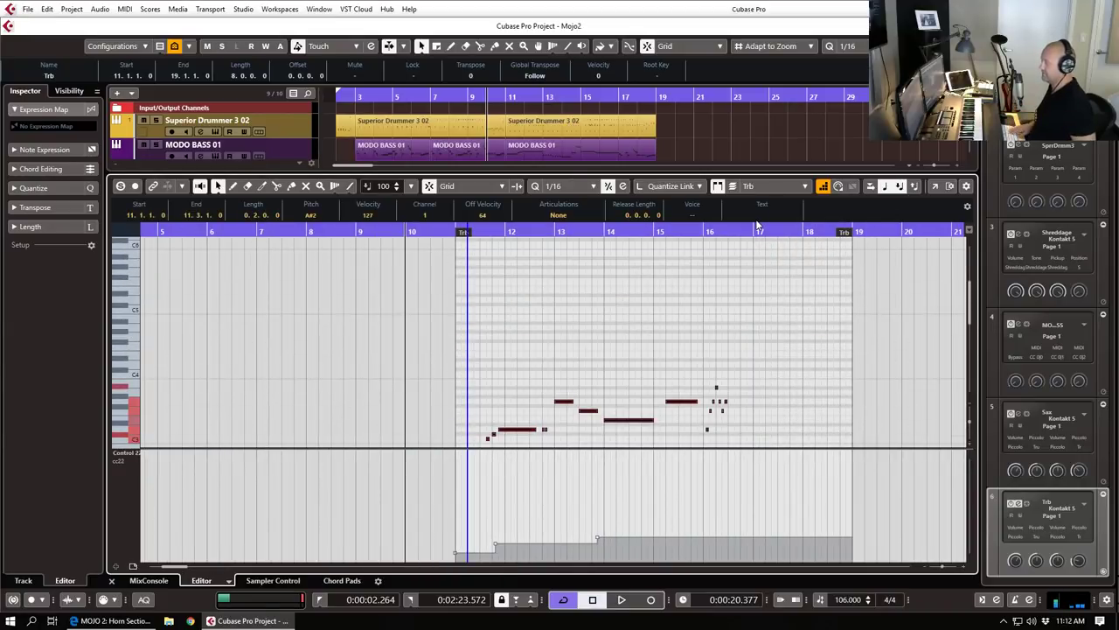
scroll(624, 270, "down", 5)
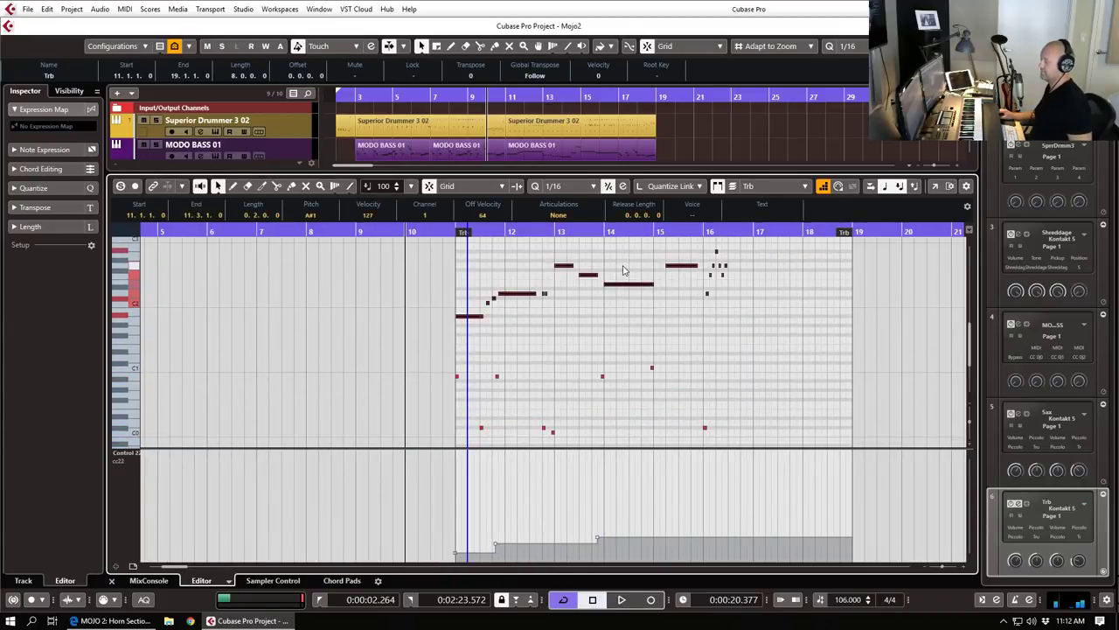
Step: Select the Trb part's keyswitch notes and play the part from bar 11 to check its articulations
scroll(453, 335, "down", 2)
key("s")
left_click_drag(451, 318, 761, 420)
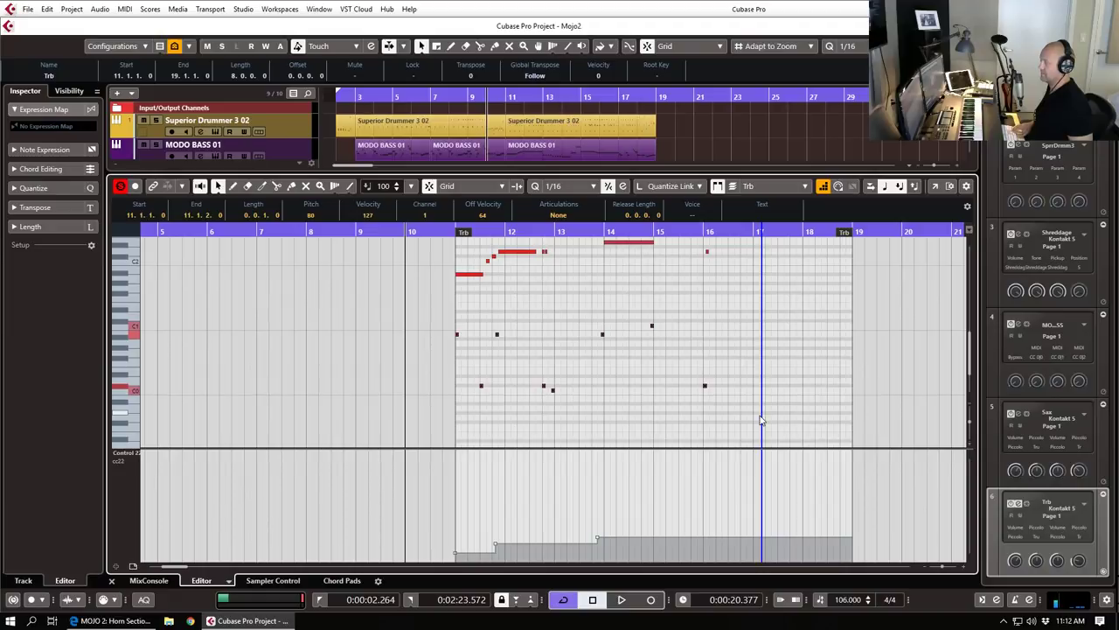
left_click(454, 228)
key("space")
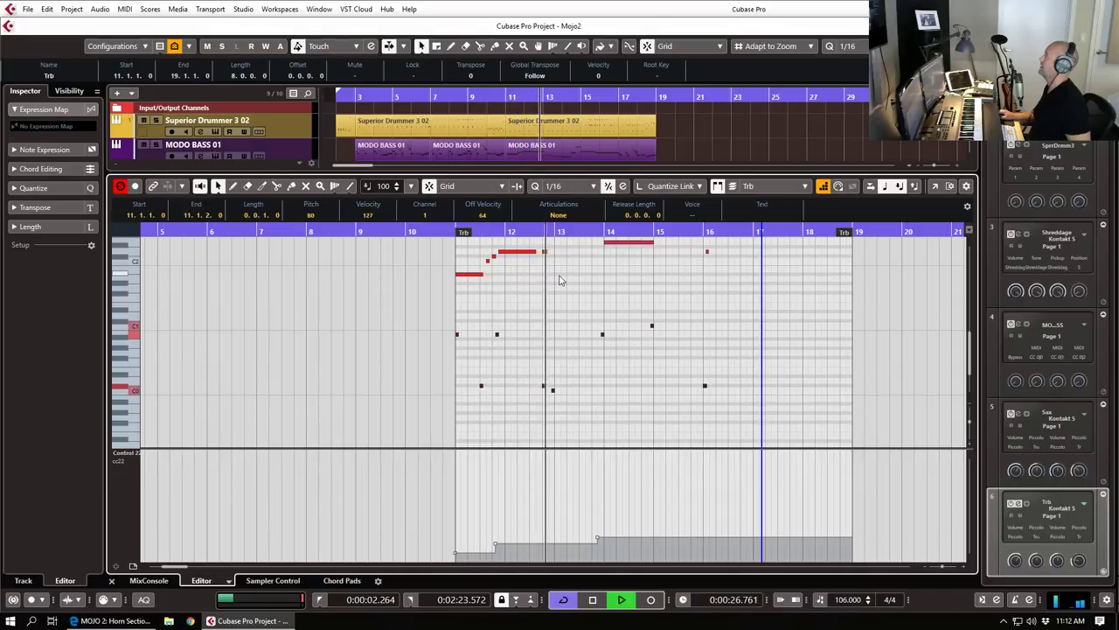
scroll(684, 305, "up", 4)
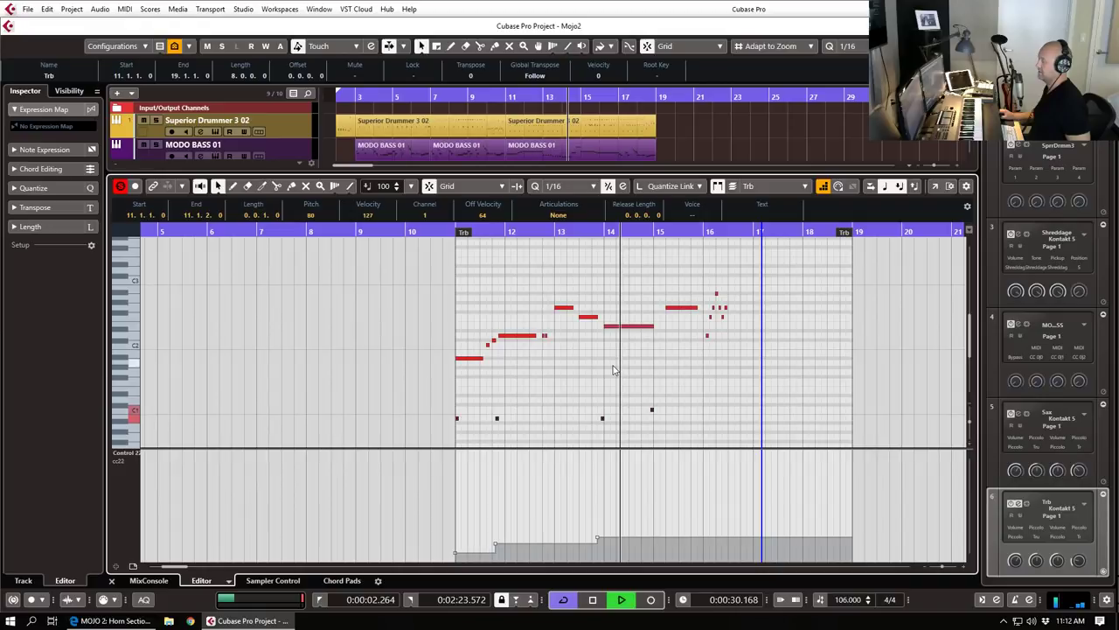
key("space")
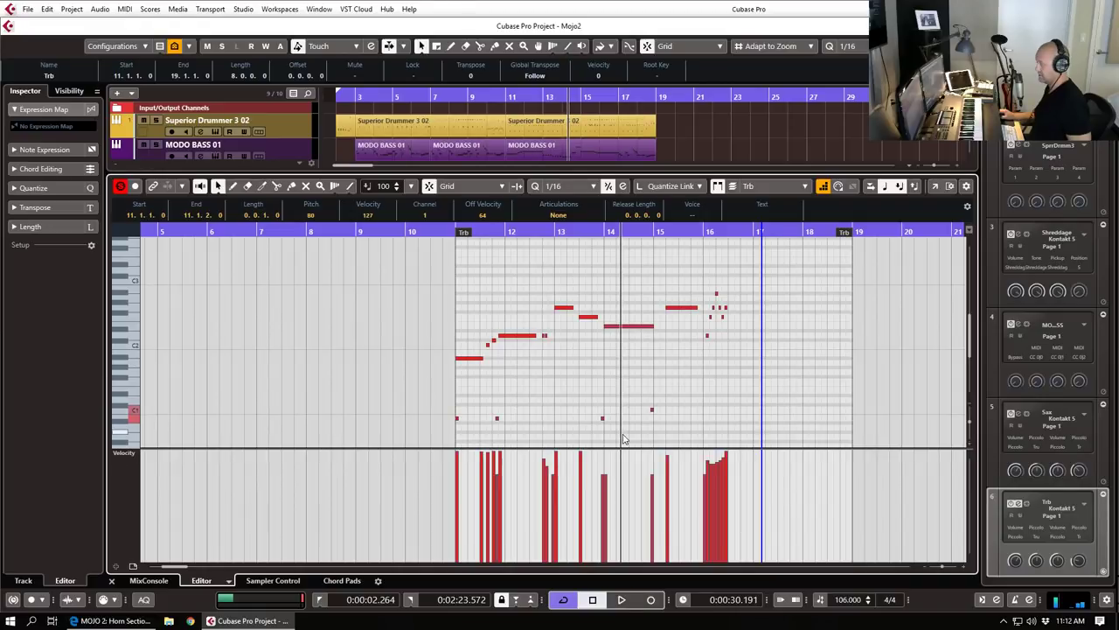
Step: Raise the velocity of the Trb part's long bar 14 note to about 120 and audition it
left_click(606, 457)
key("space")
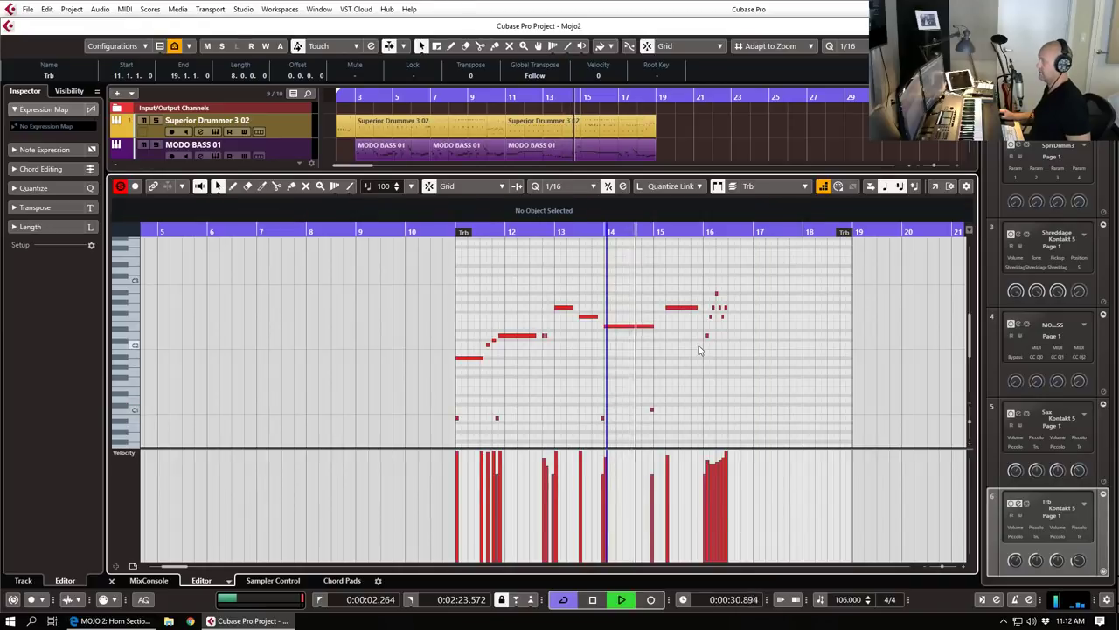
key("space")
Step: Lower the Trb note at 15.2.1 to D#2 and play back the passage into bar 16
left_click_drag(674, 293, 683, 335)
key("Down")
key("Down")
key("Down")
key("Down")
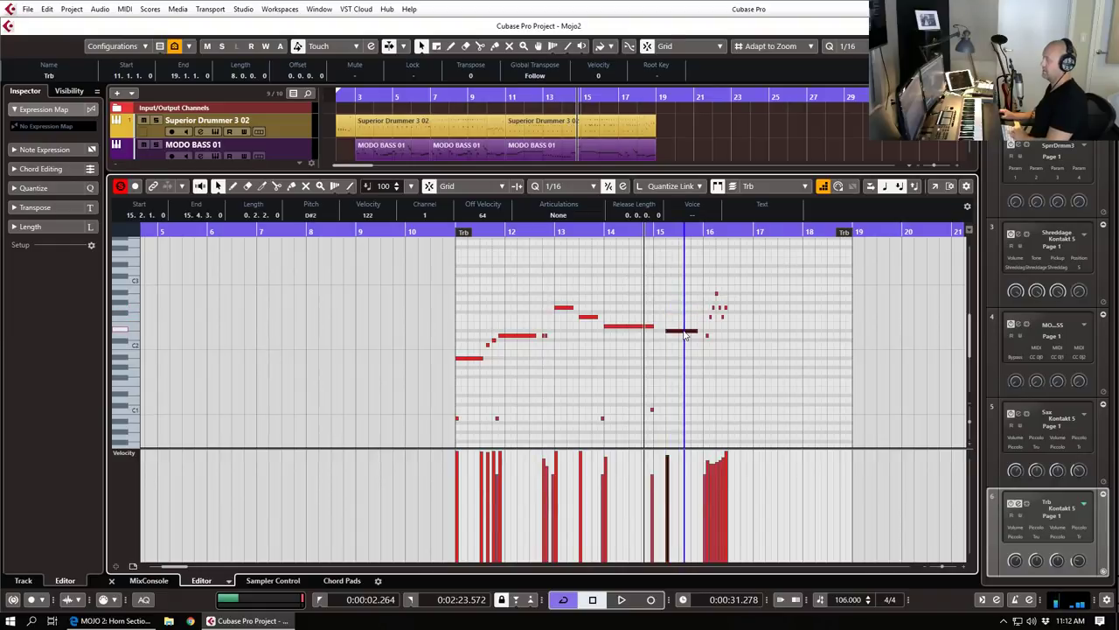
key("space")
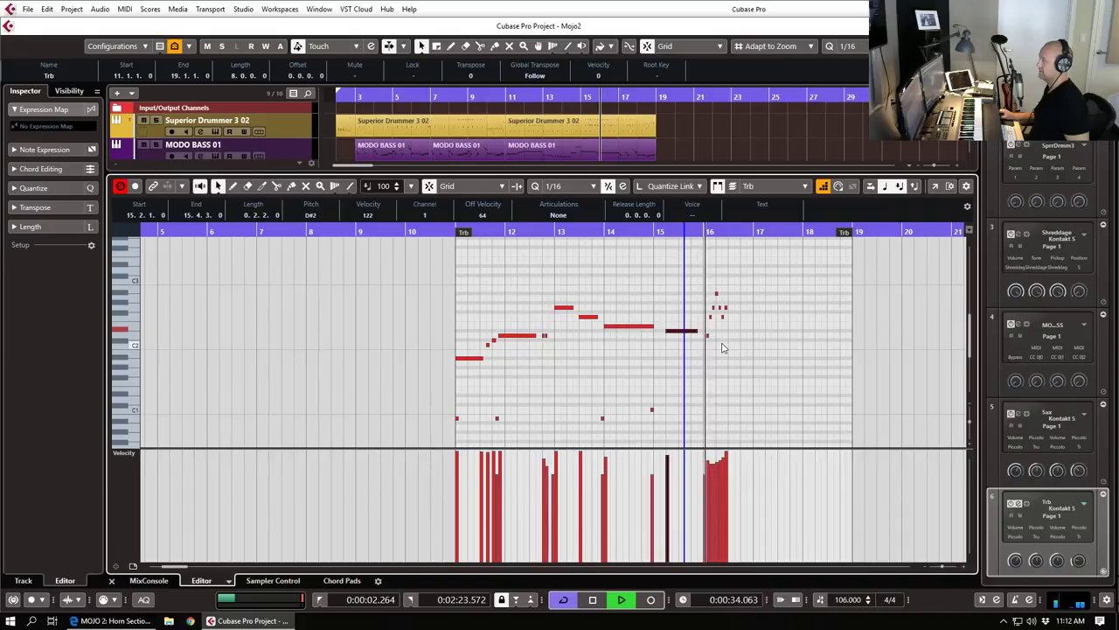
key("space")
Step: Shorten the notes of the Trb run in bar 16 to 0.0.0.36 and audition the run
key("h")
key("h")
key("h")
key("h")
key("h")
key("h")
key("h")
key("h")
key("h")
key("h")
key("h")
key("h")
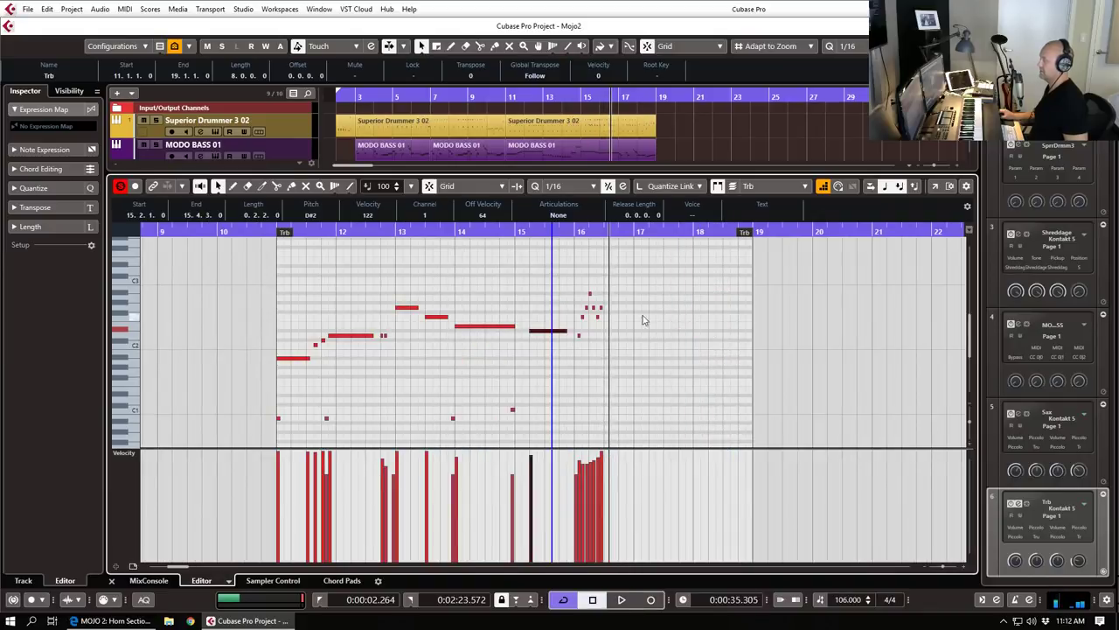
left_click_drag(949, 276, 748, 336)
key("space")
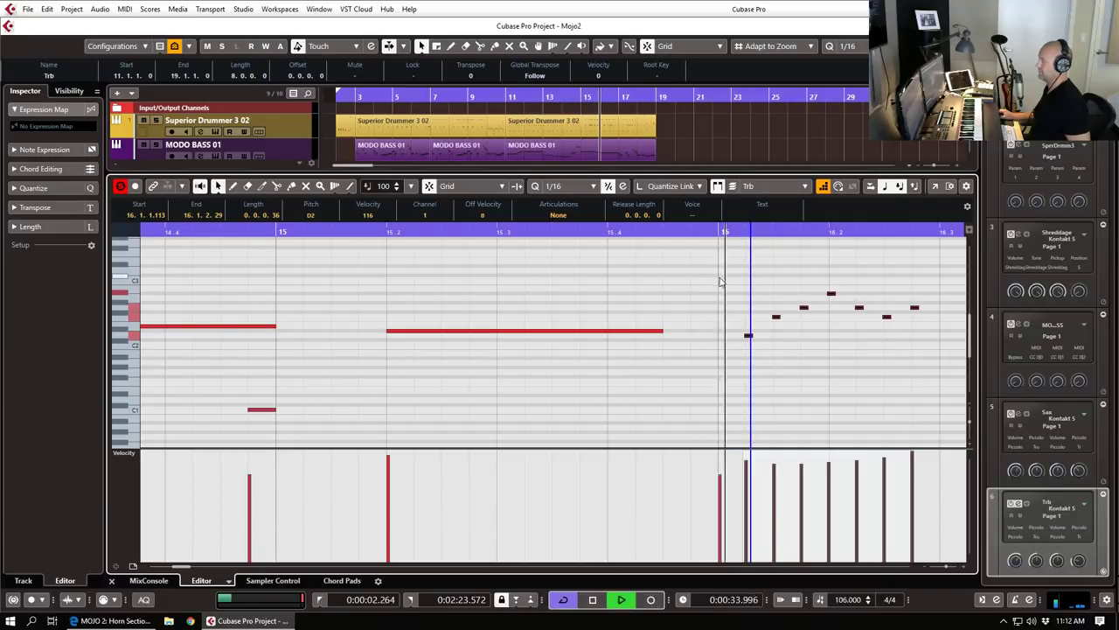
key("space")
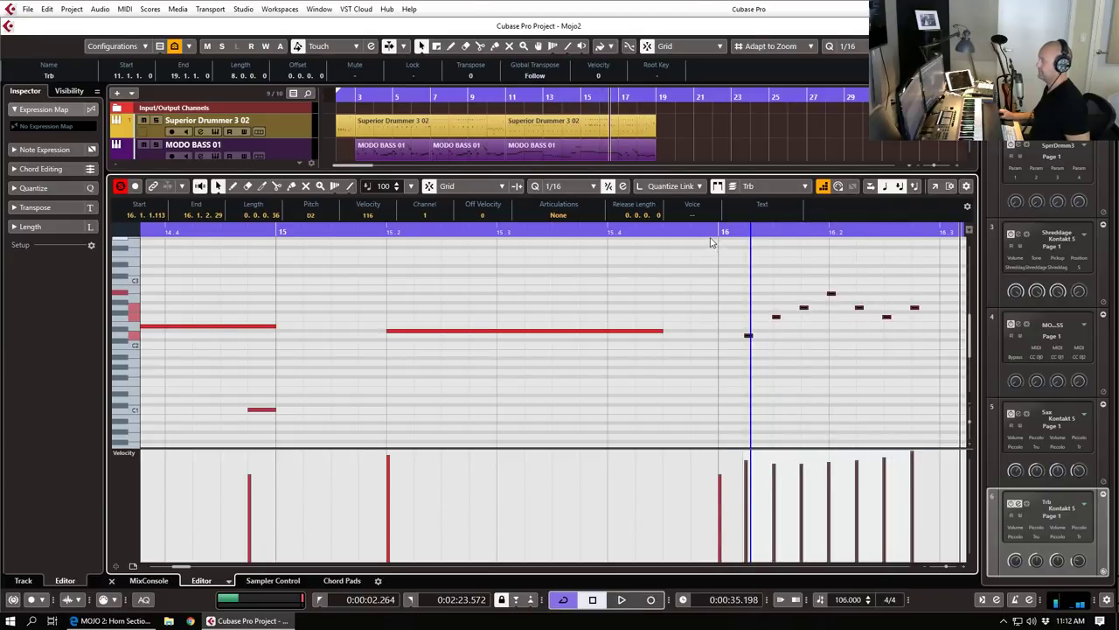
Step: Audition the Trb run from bar 16 and return to the full arrangement
left_click(711, 243)
key("space")
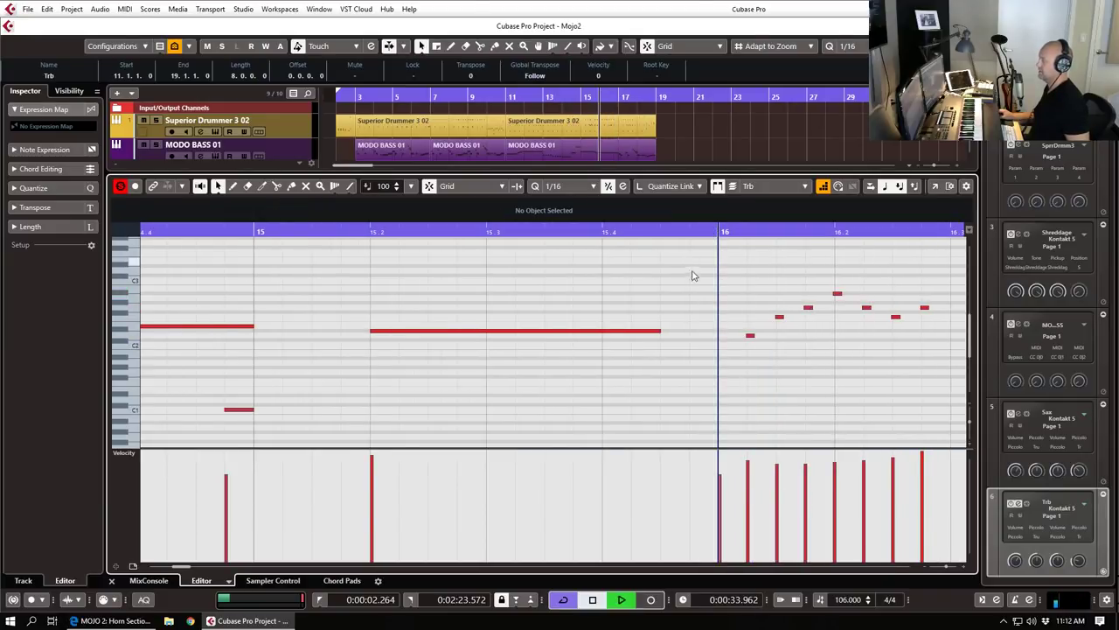
key("space")
key("Return")
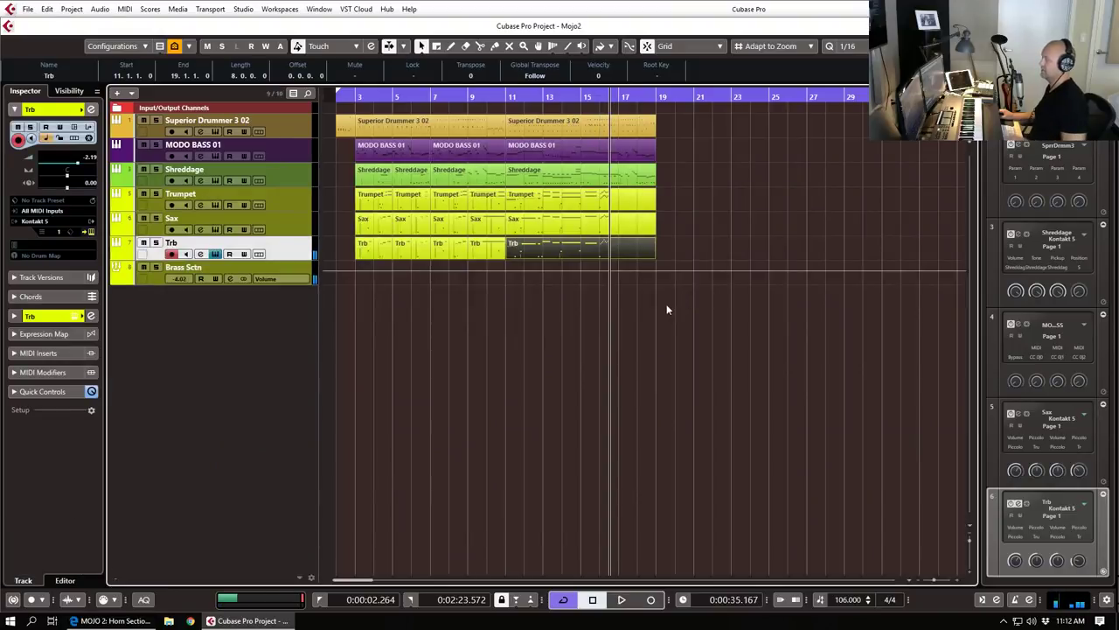
Step: Play the whole arrangement from its start through the bar 16 run to check the horn section in context
left_click(336, 99)
key("space")
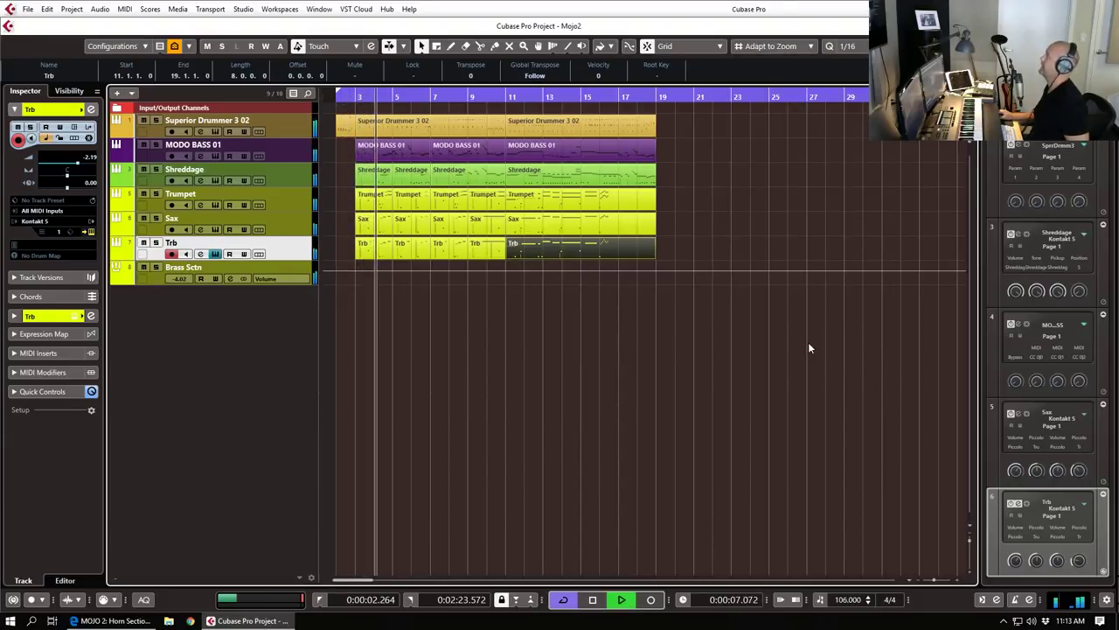
left_click(698, 247)
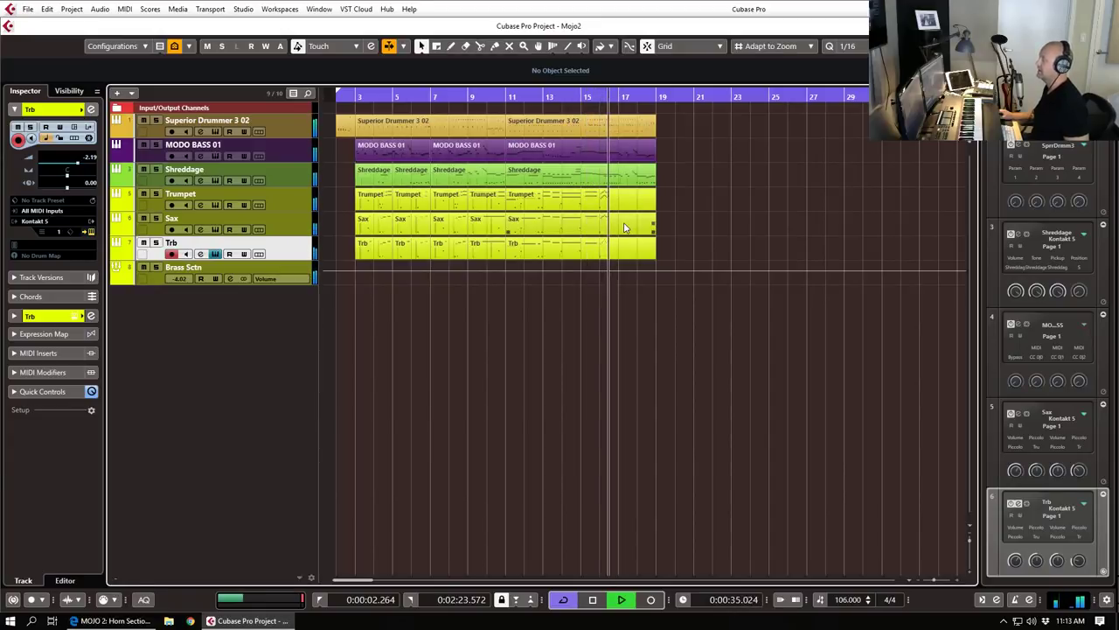
key("space")
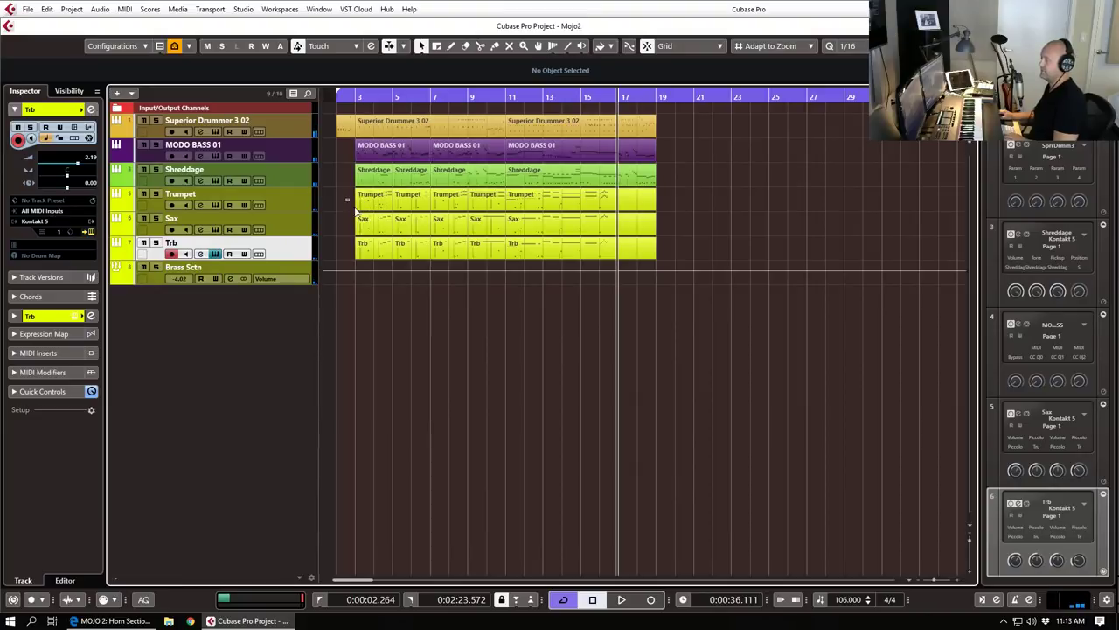
Step: Copy the Trumpet, Sax and Trb parts at bar 3 to bar 17 and glue them to the long parts starting at bar 11
left_click_drag(371, 252, 369, 207)
left_click_drag(368, 206, 630, 210)
key("4")
left_click(603, 198)
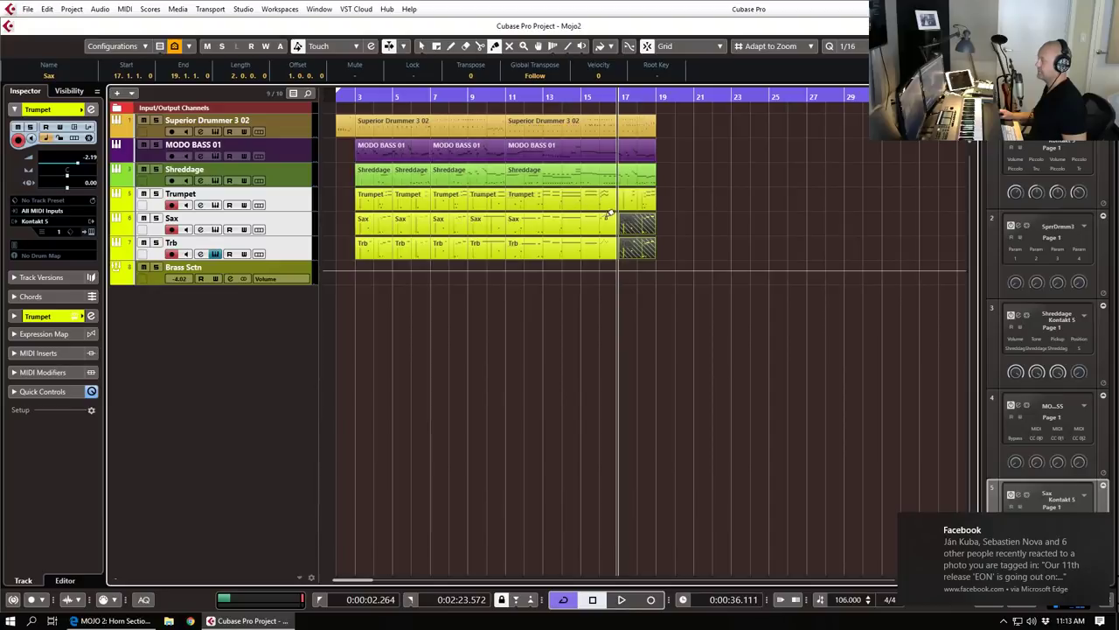
left_click(604, 243)
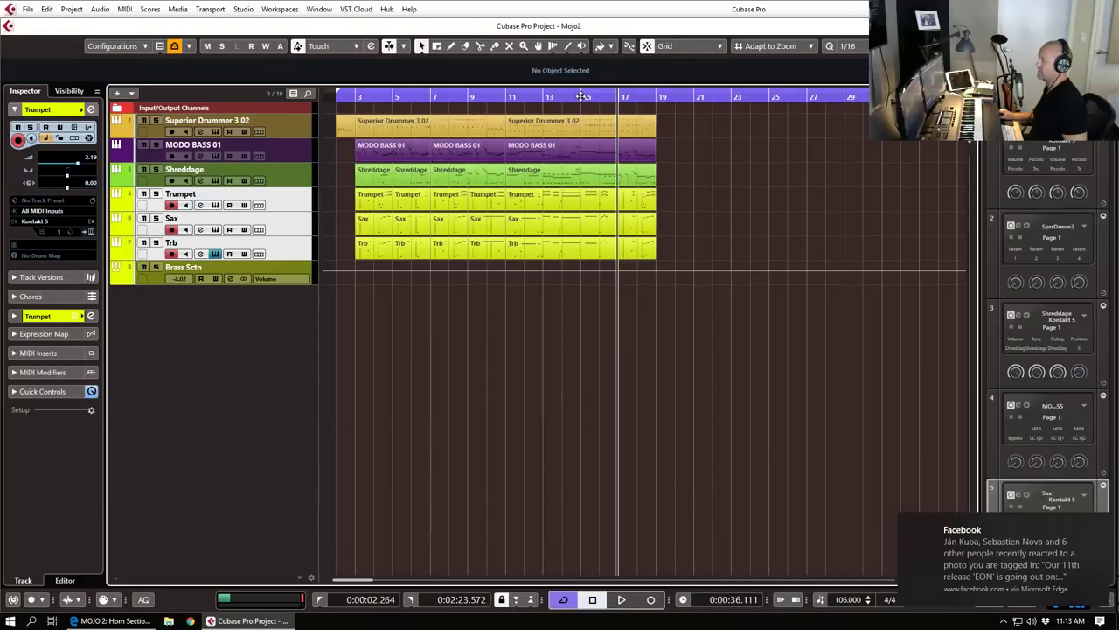
Step: Play back from around bar 15 to hear how the horn run leads into the copied bar 17 phrase
left_click_drag(584, 97, 585, 107)
key("space")
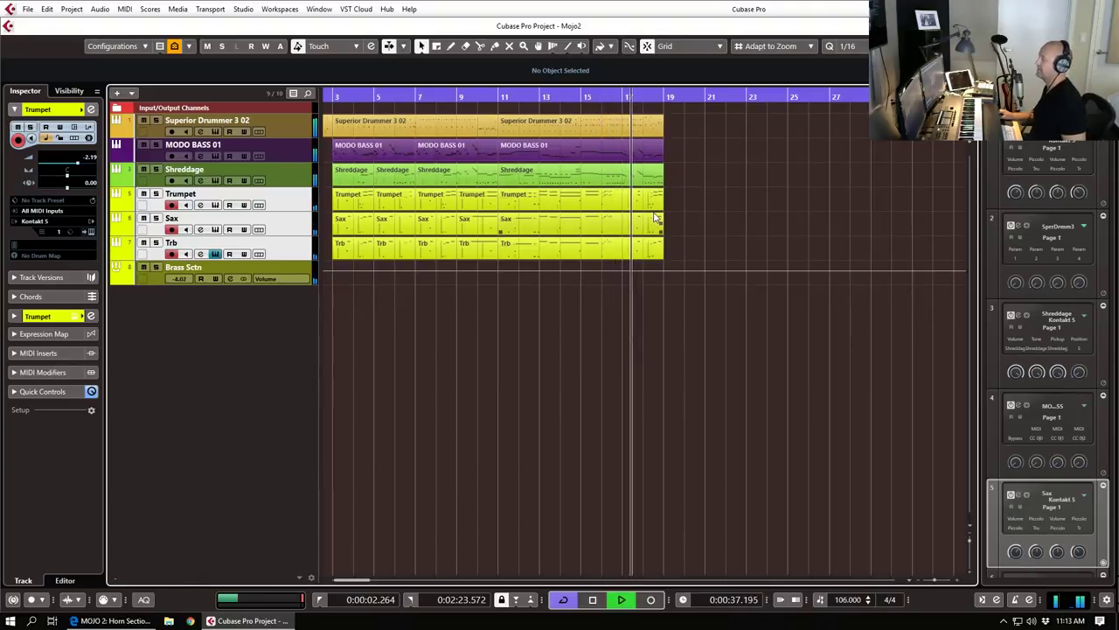
key("space")
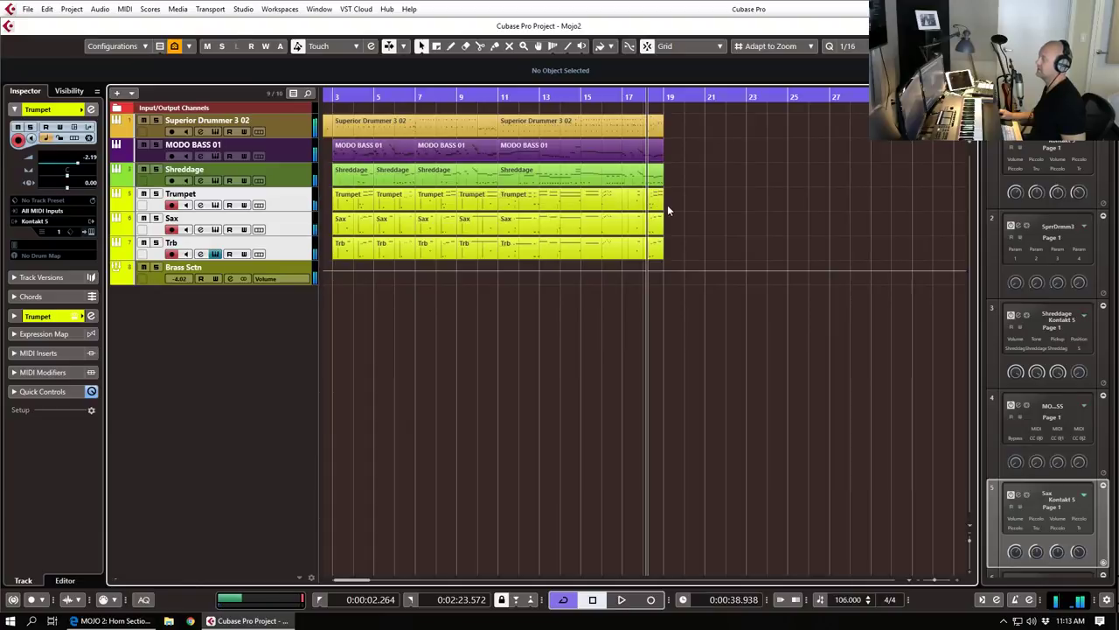
Step: Split the Trumpet, Sax and Trb parts at 18.1.3 and delete the pieces after the split
key("h")
key("h")
key("h")
left_click(719, 210)
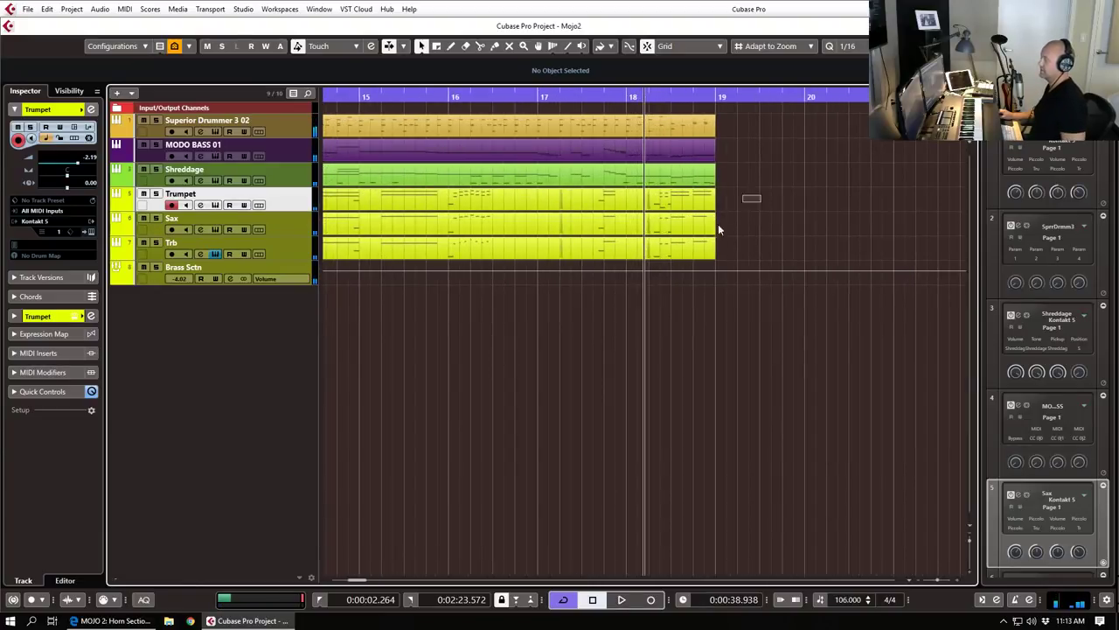
left_click_drag(649, 266, 649, 267)
left_click(641, 204, "alt")
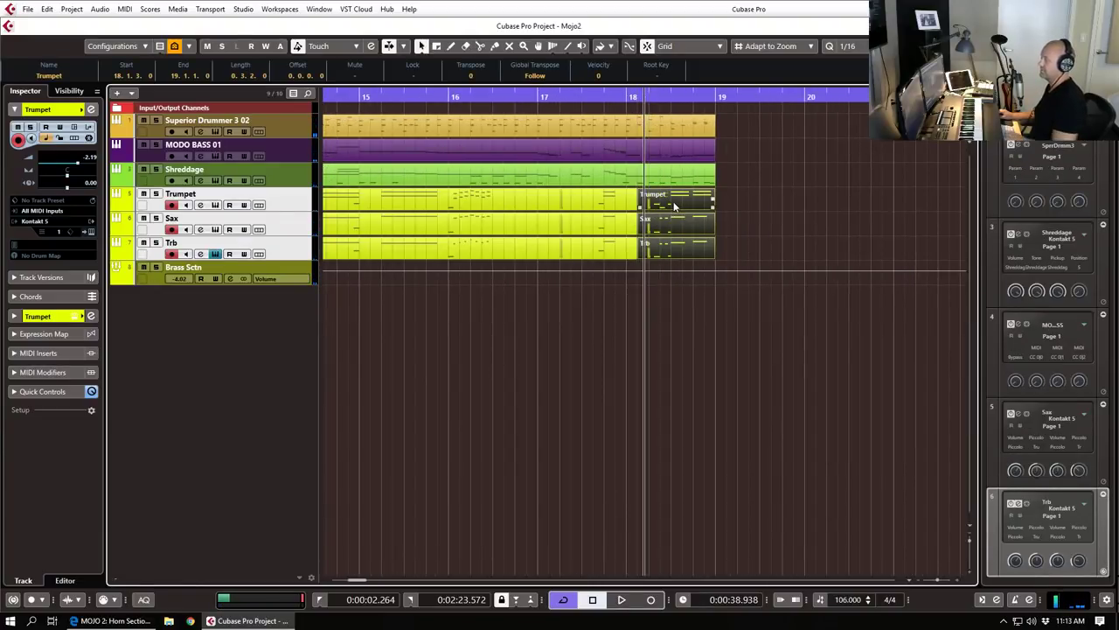
key("Delete")
Step: Split the three horn parts midway through bar 17, move the end pieces one beat earlier, and glue them back on
left_click_drag(665, 208, 598, 267)
left_click(583, 210, "alt")
left_click_drag(597, 205, 573, 204)
key("4")
left_click(546, 198)
left_click(546, 219)
left_click(547, 244)
key("1")
Step: Play back from bar 16 to bar 19 to check the shortened horn phrase in bar 17
left_click_drag(450, 96, 450, 107)
key("space")
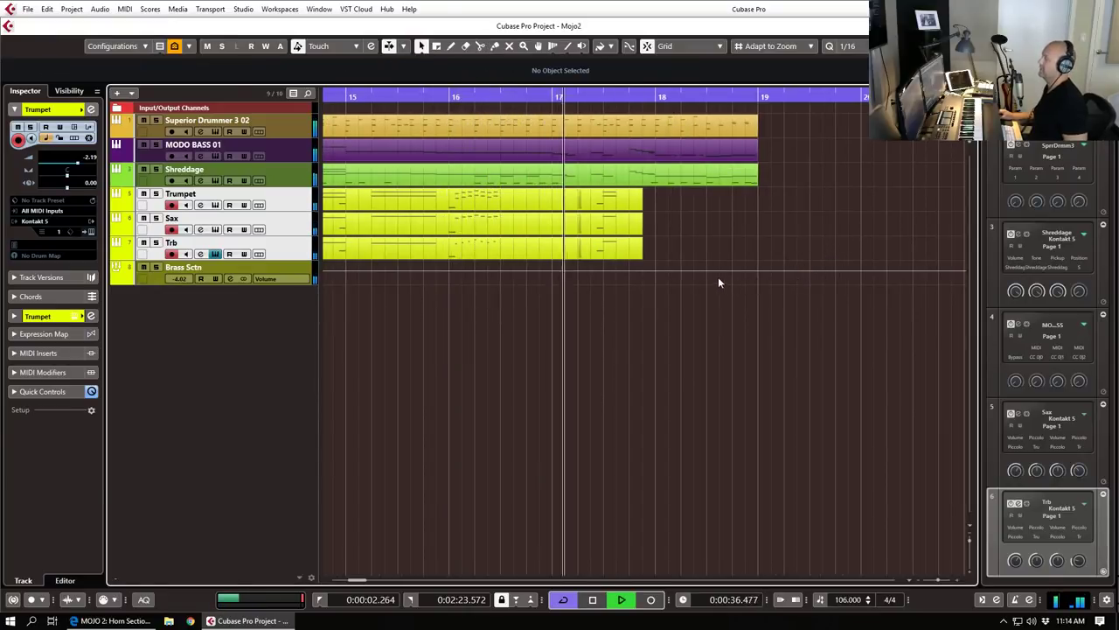
key("g")
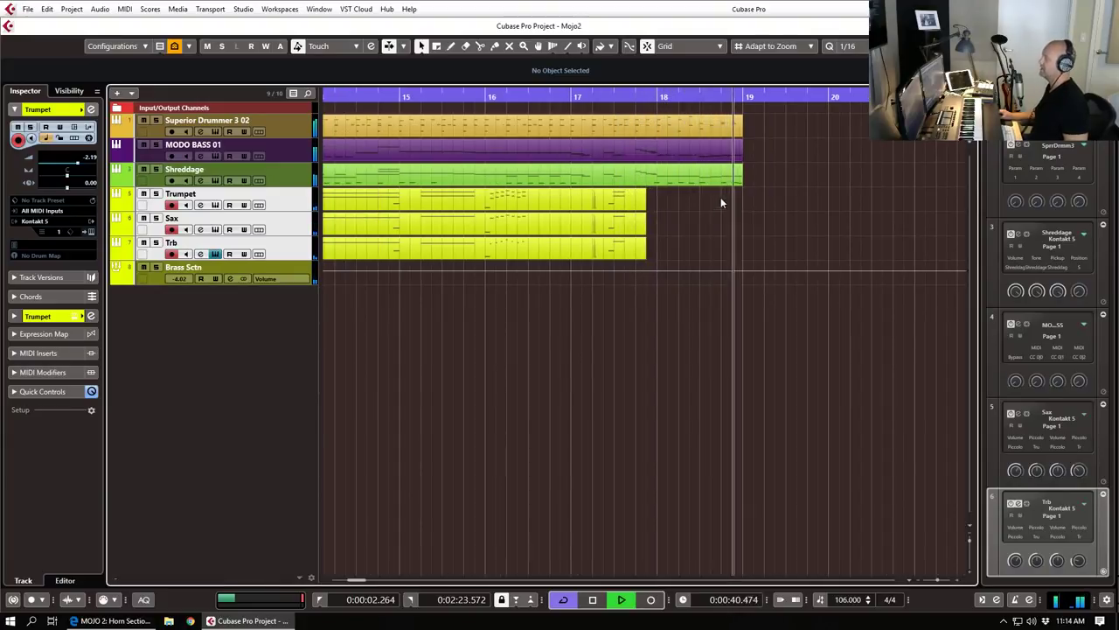
key("space")
Step: Split the three horn parts at bar 17 and copy the bar 17 phrase to 18.3.1
key("g")
key("g")
left_click(595, 204)
left_click(594, 242, "shift")
left_click(584, 205, "alt")
left_click_drag(593, 205, 668, 207)
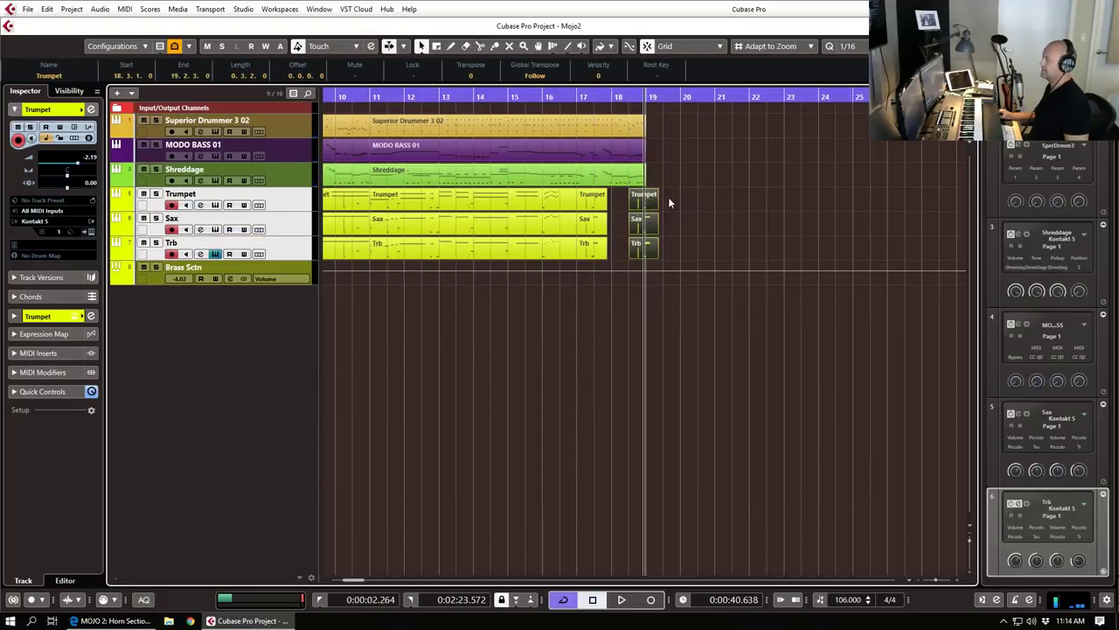
Step: Extend the Shreddage part to bar 20 and add an eighth note on the preceding pitch plus a low keyswitch note at bar 19
key("g")
double_click(642, 183)
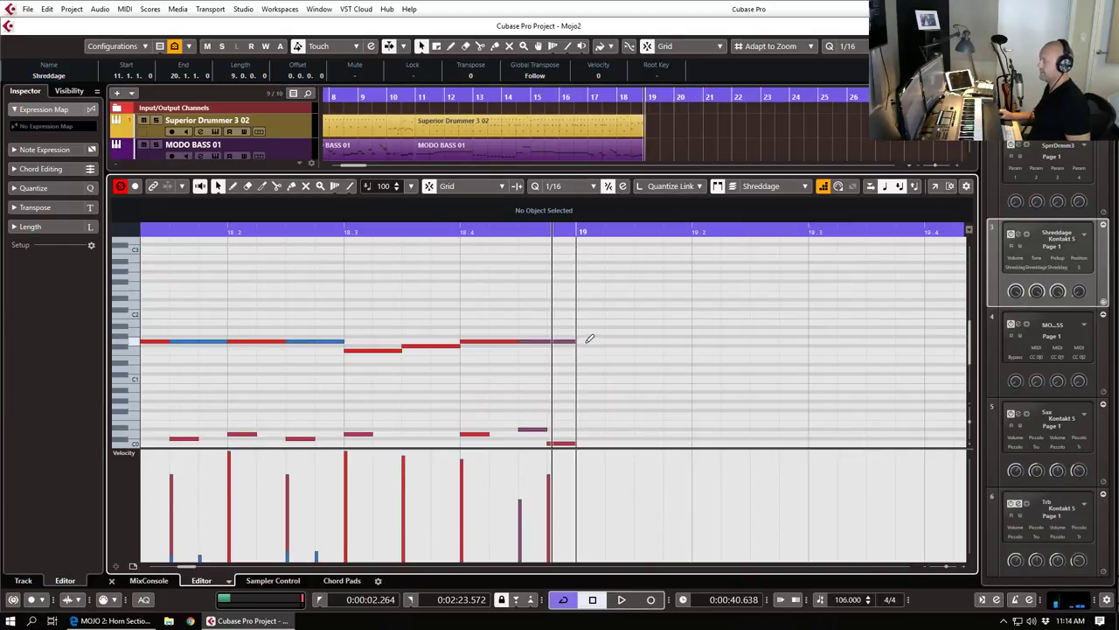
left_click_drag(586, 342, 634, 342)
left_click(586, 434)
left_click(639, 459)
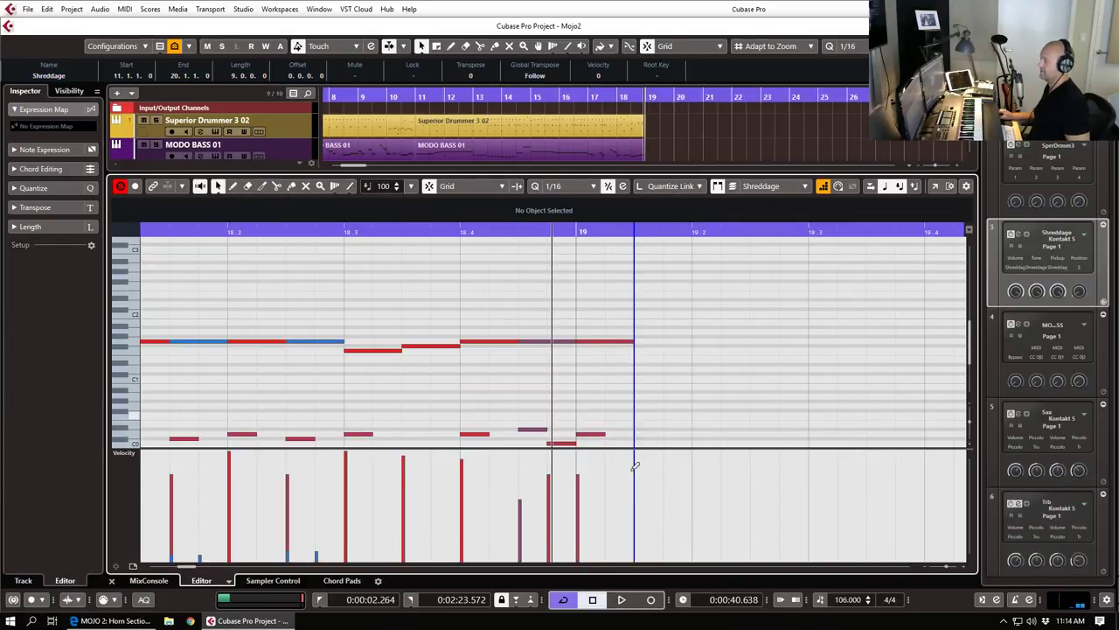
key("Return")
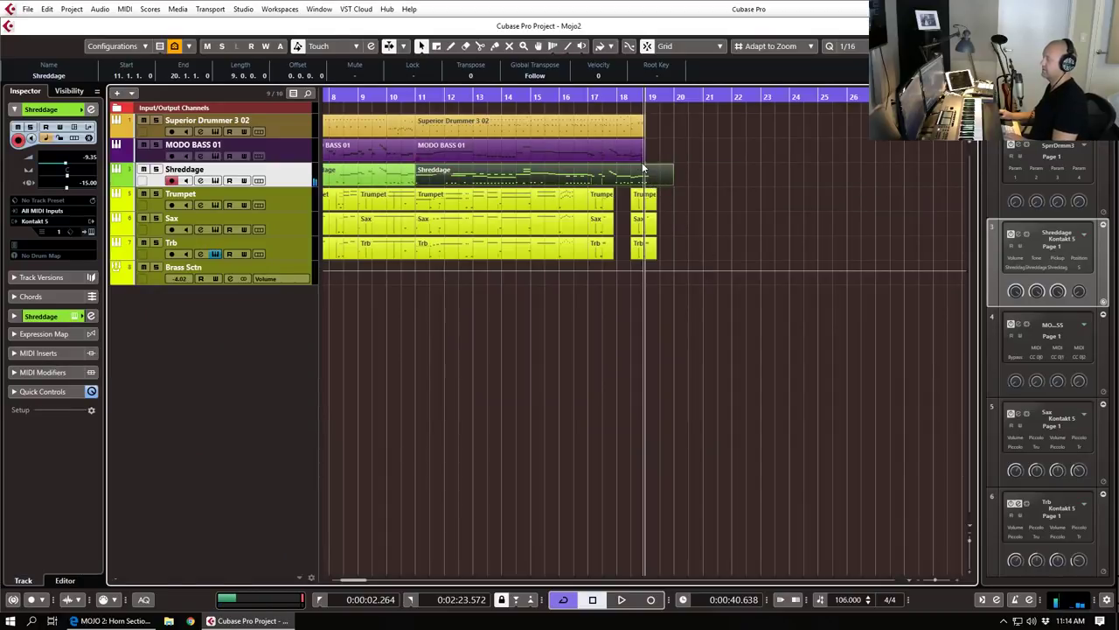
Step: Extend the MODO BASS 01 part to bar 20 and add a G1 note of length 0.0.2.0 at 19.1.1
double_click(643, 156)
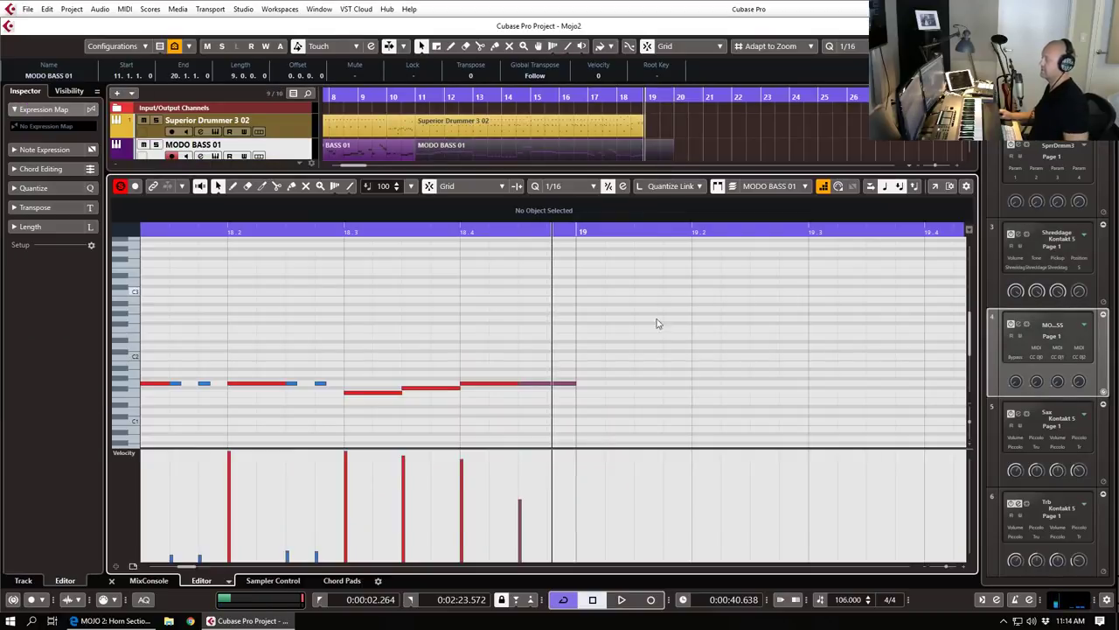
left_click_drag(594, 383, 622, 383)
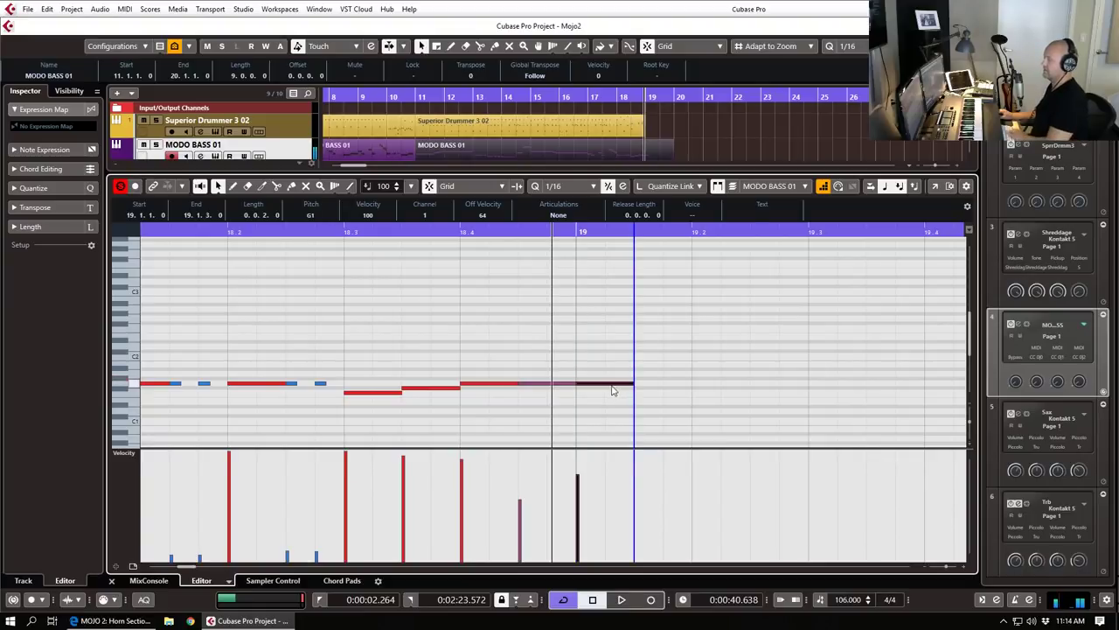
key("Return")
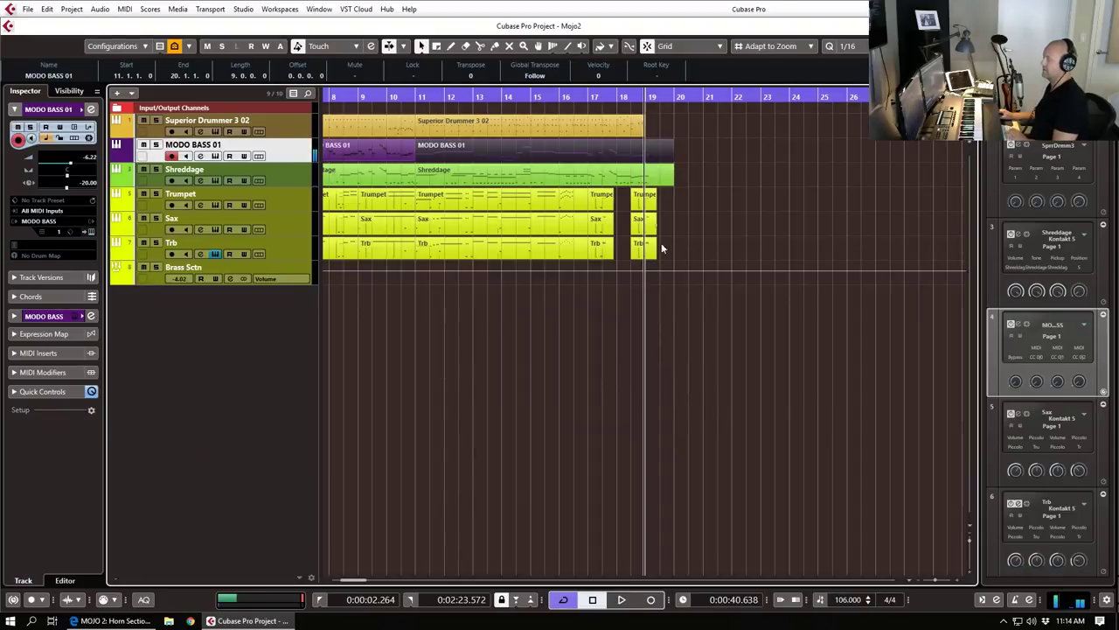
Step: Extend the Superior Drummer 3 02 part to bar 20 and add C1 and C#2 hits at 19.1.1
double_click(644, 135)
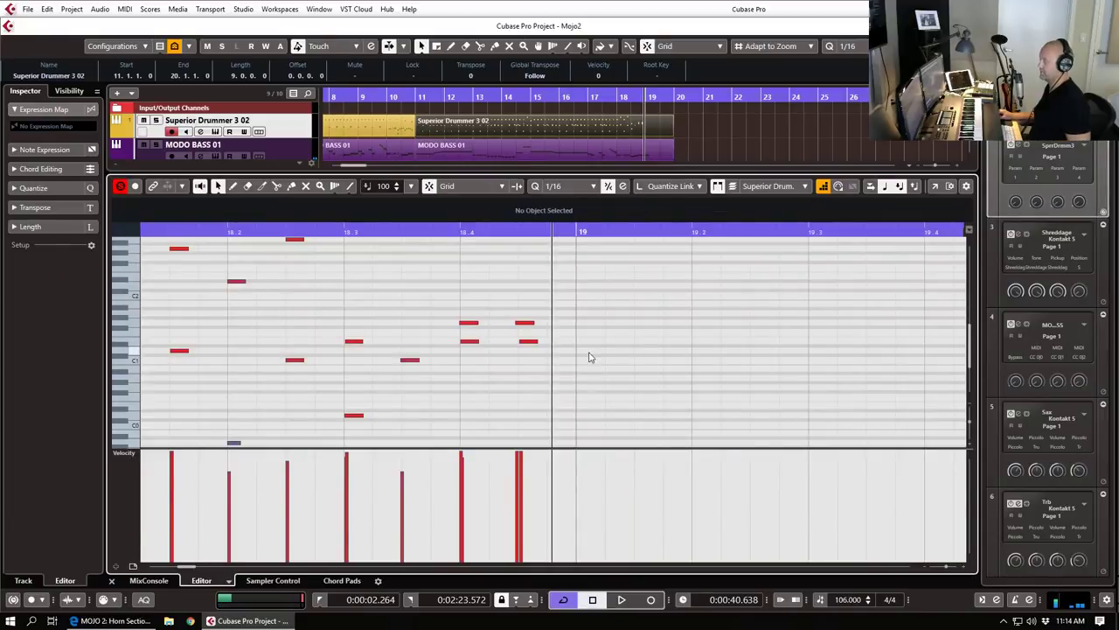
left_click(584, 356)
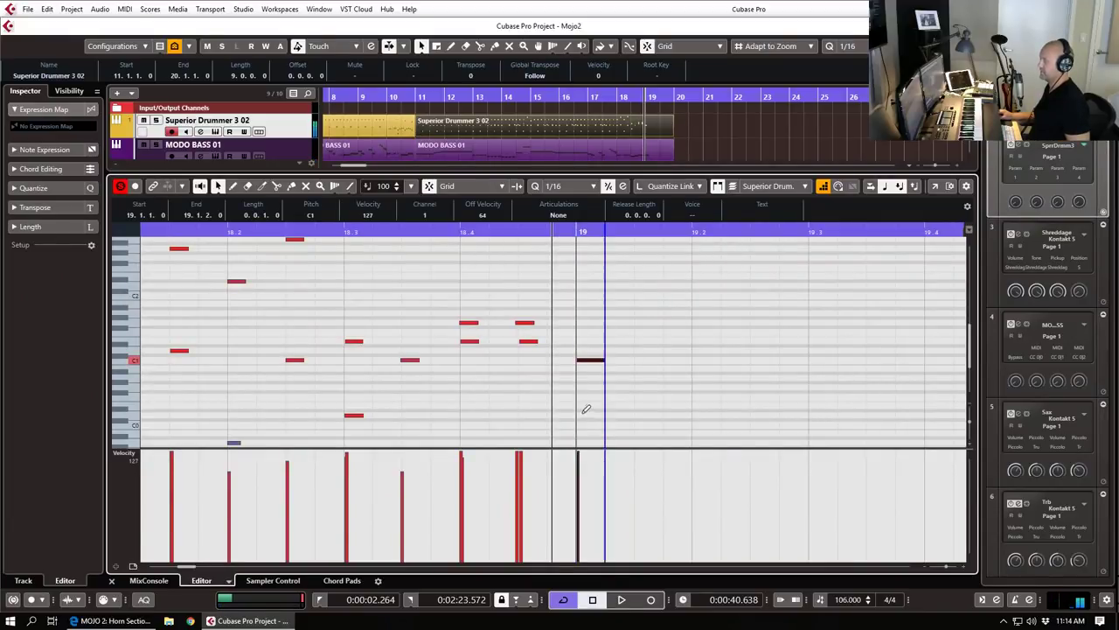
left_click(587, 290)
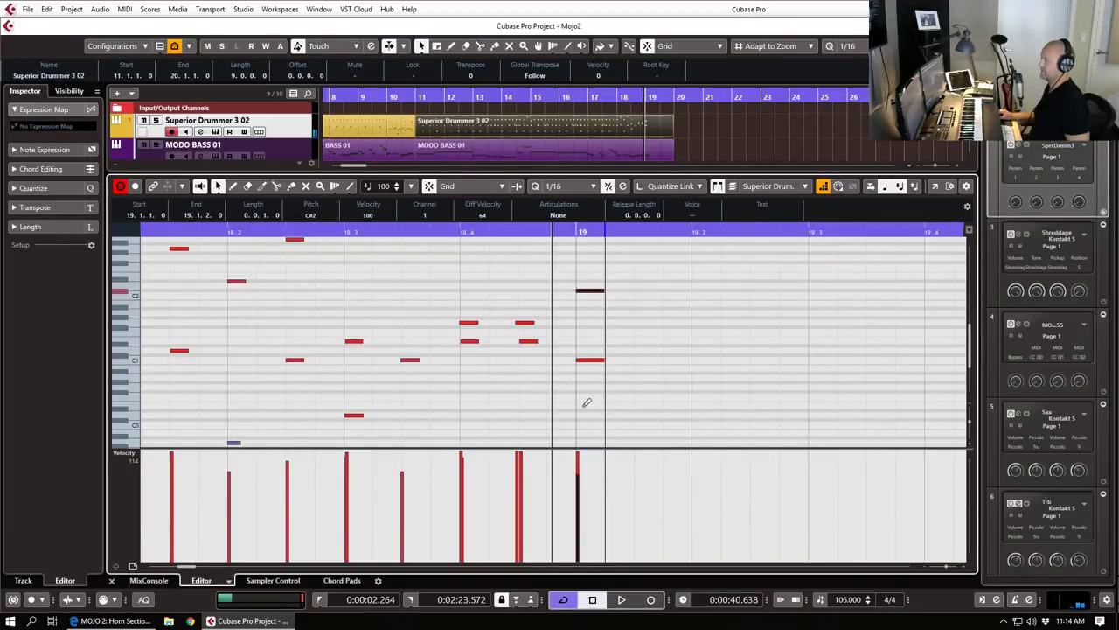
left_click(663, 337)
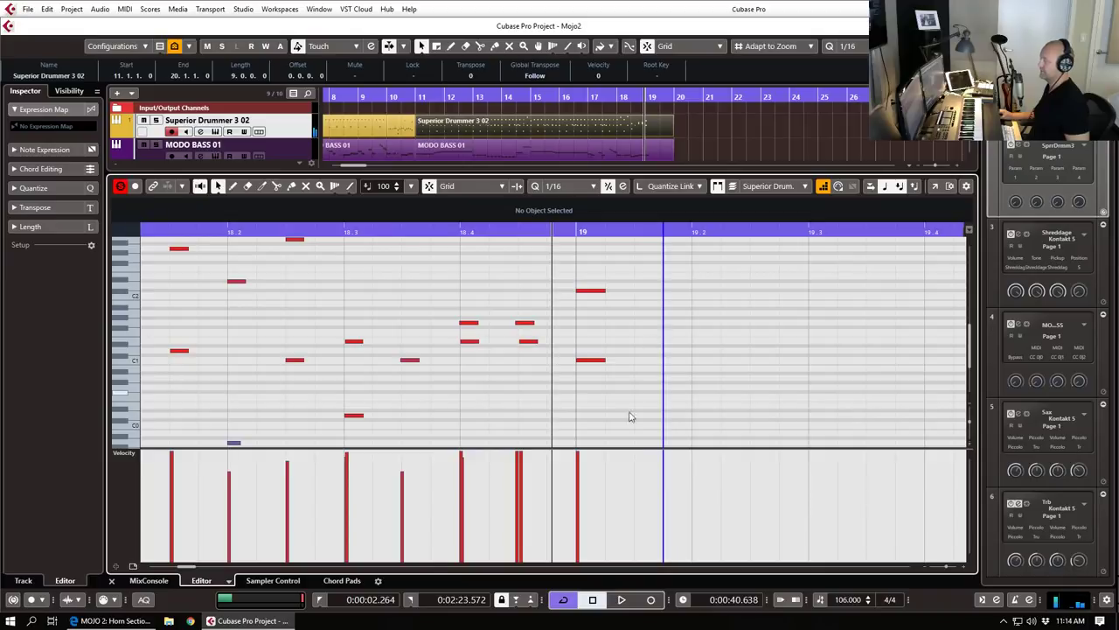
Step: Show the drum part's Aftertouch lane and draw a near-maximum value at 19.1.3 and a low value at bar 19
left_click(131, 455)
left_click(151, 230)
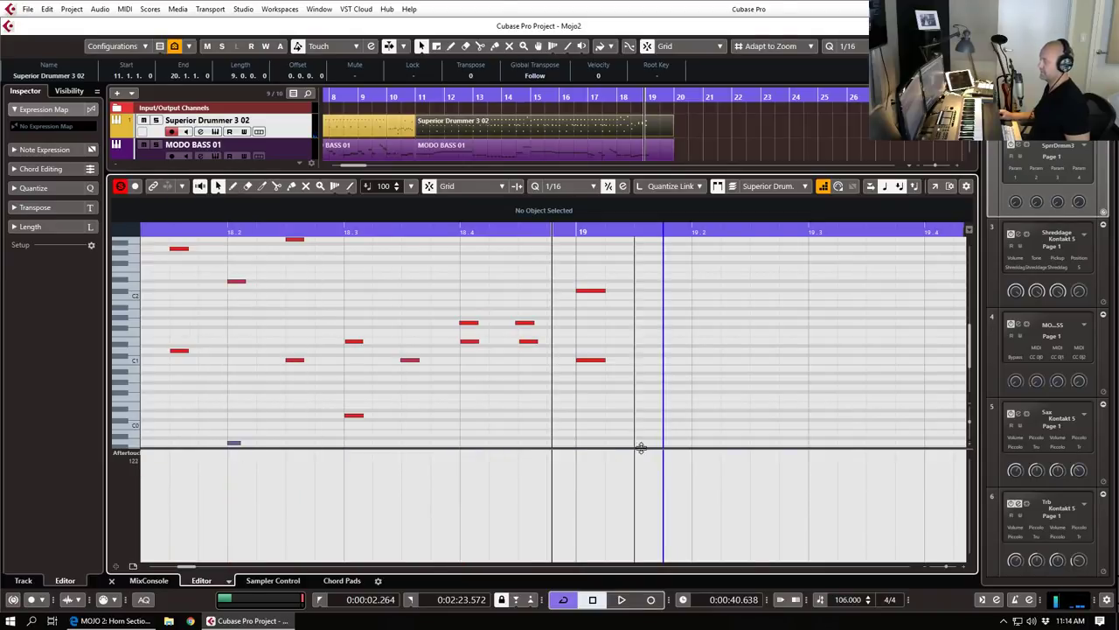
left_click(645, 450)
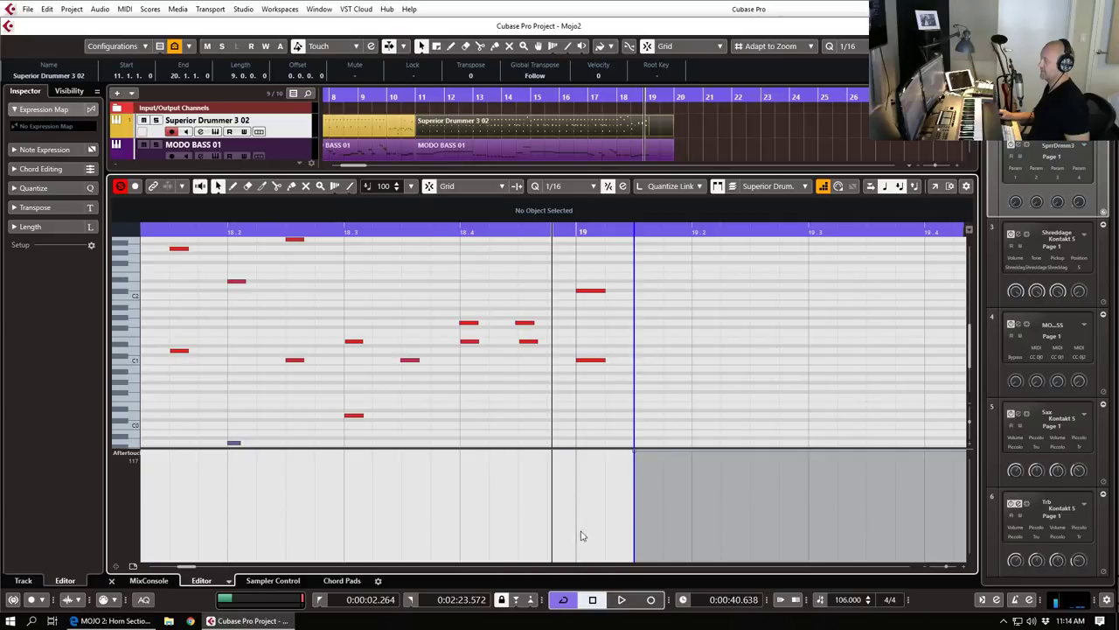
left_click_drag(582, 541, 591, 570)
key("Return")
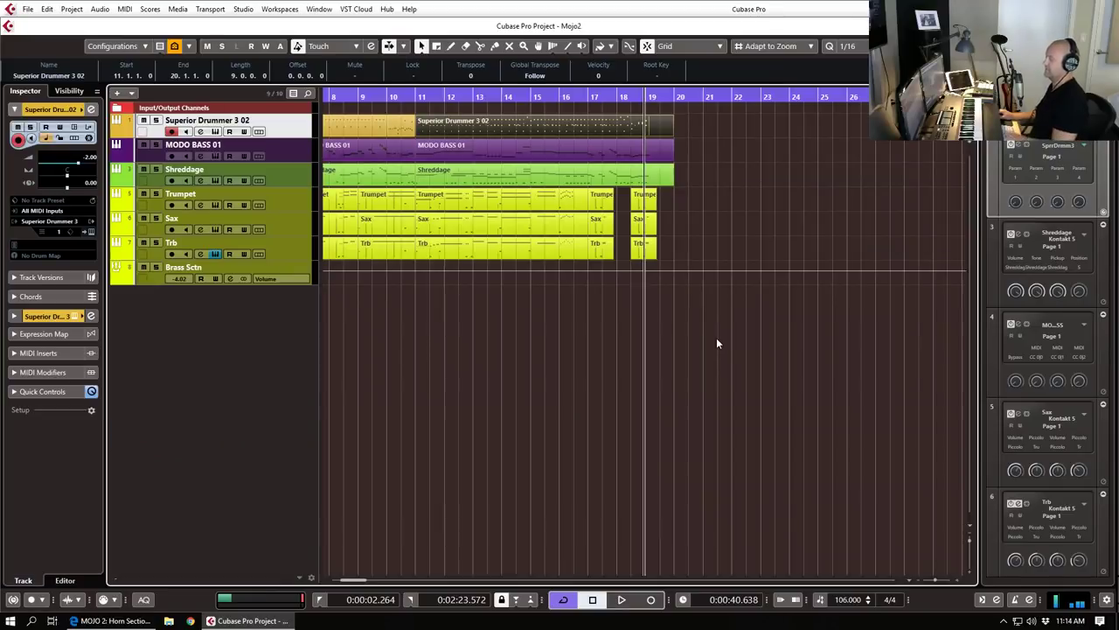
Step: Play the arrangement from the start through the new ending and lower the Brass Sctn volume to -6.10
key("KP_1")
key("space")
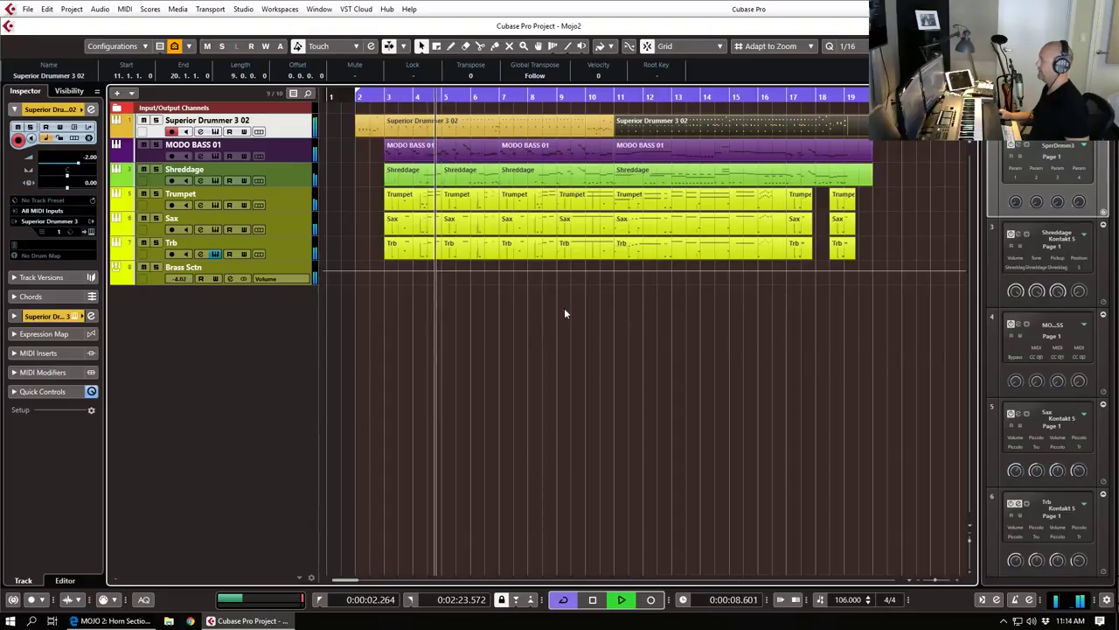
left_click(160, 275)
left_click_drag(33, 297, 33, 304)
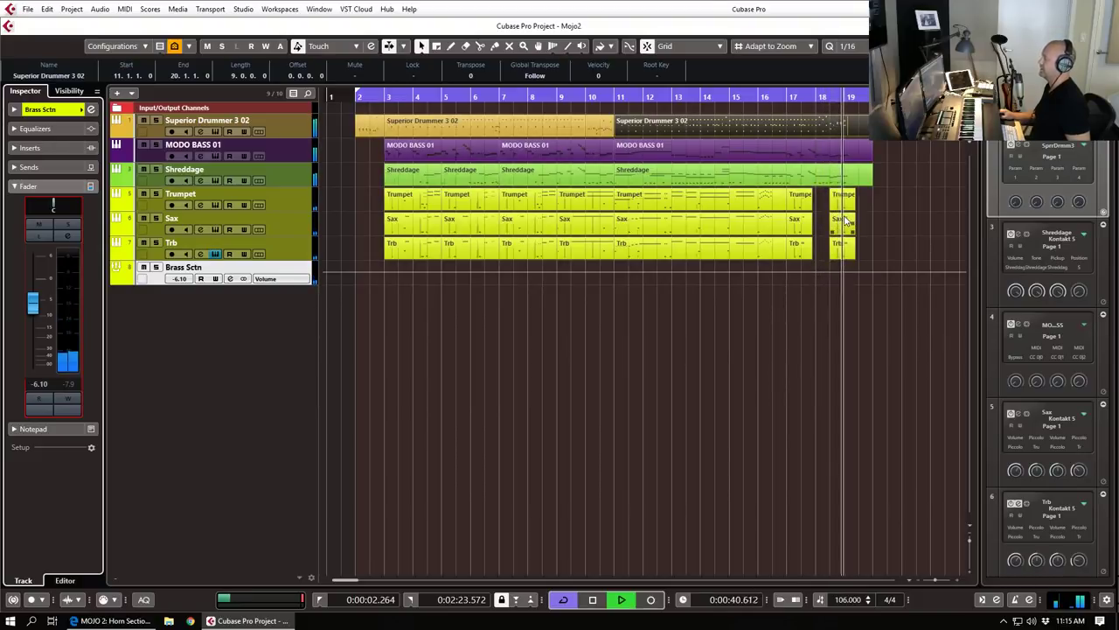
key("space")
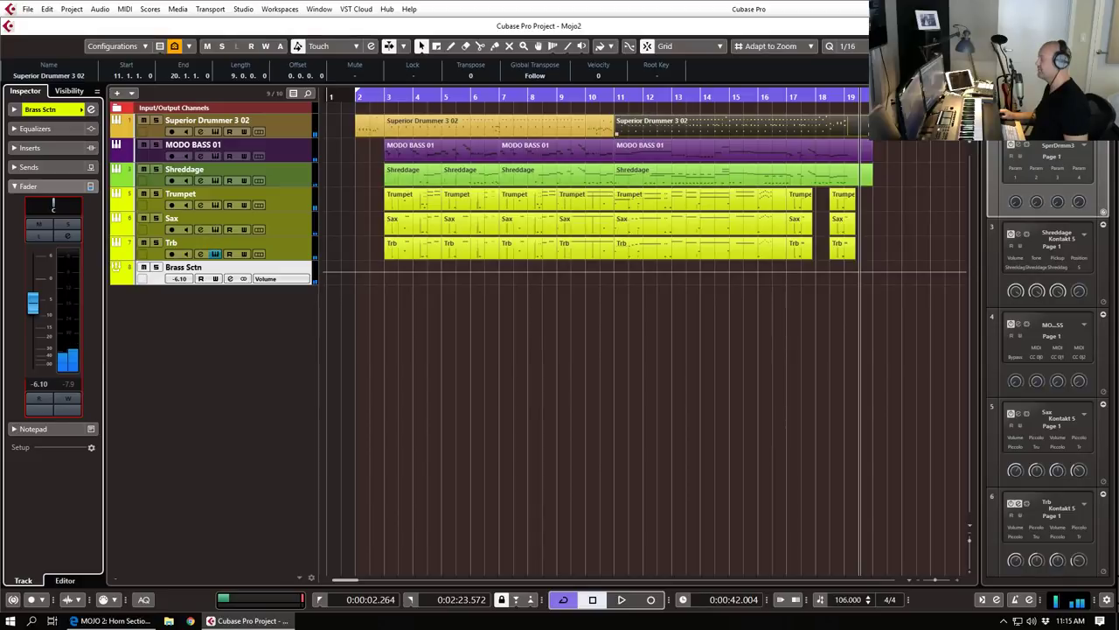
Step: Set the right locator to bar 20, at the end of the arrangement, and deselect the drum part
left_click(872, 97)
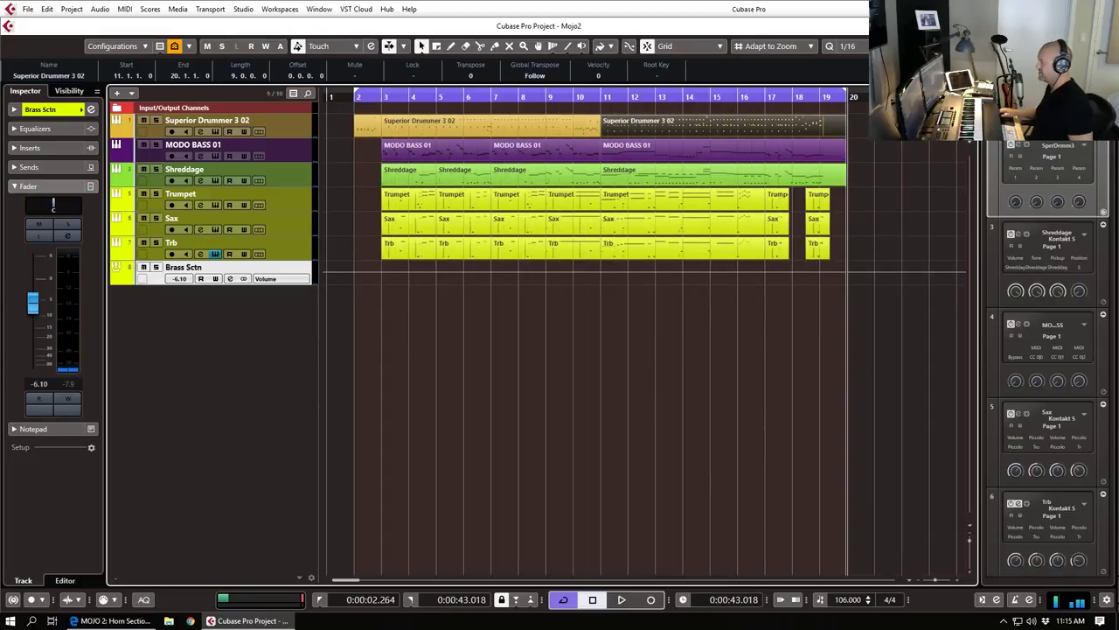
left_click(803, 172)
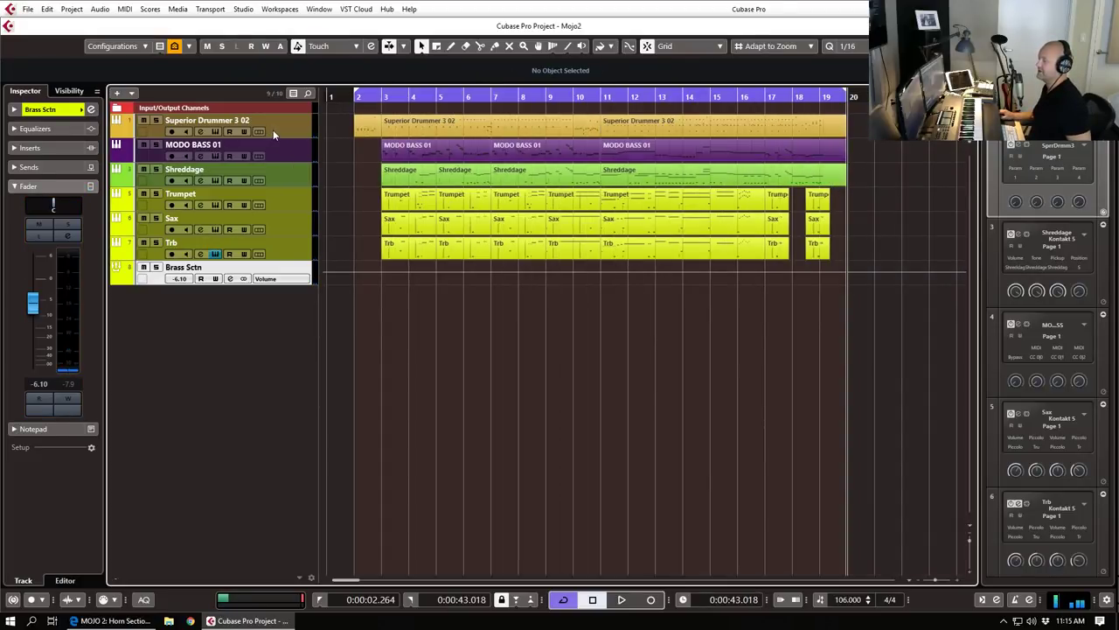
Step: Show the mixer and load the Standard Compressor in the channel strip of Superior Drummer 3 02
key("F3")
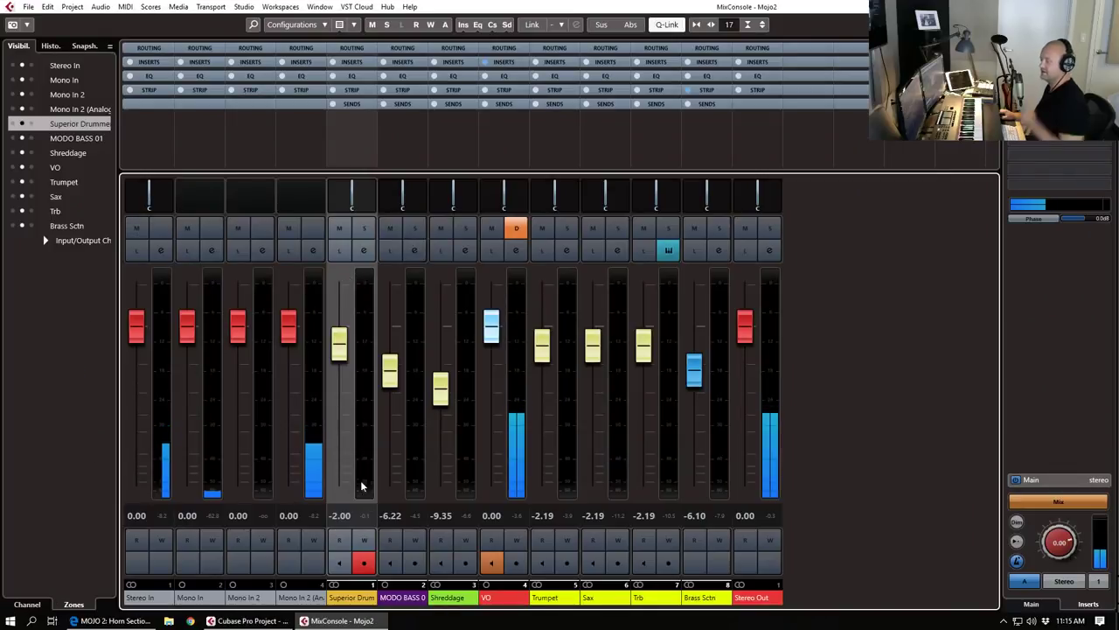
left_click(354, 63)
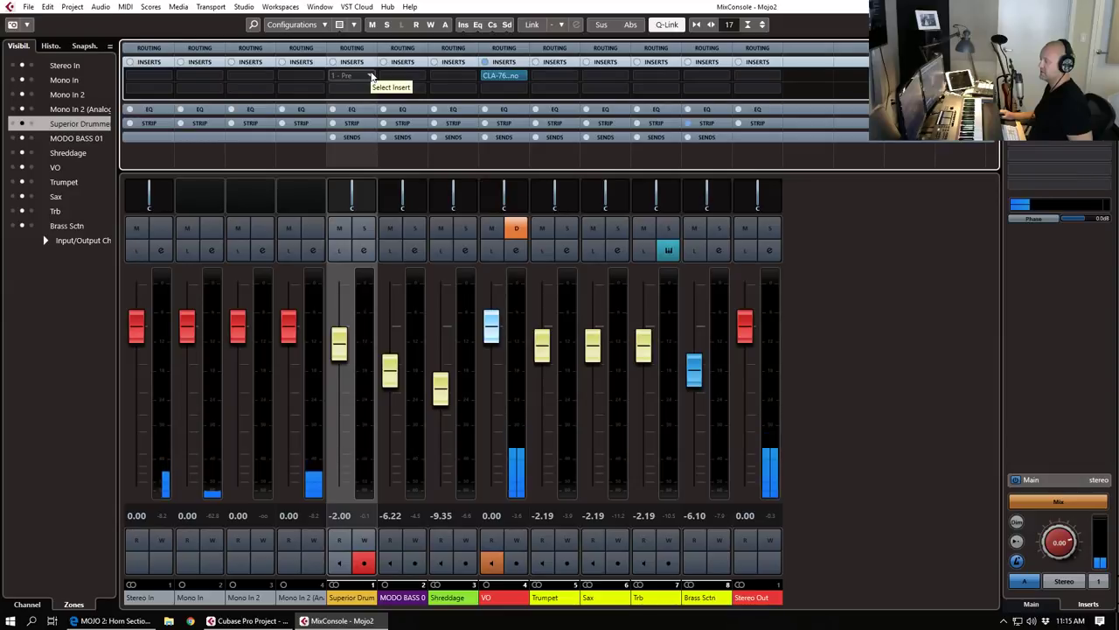
left_click(365, 251)
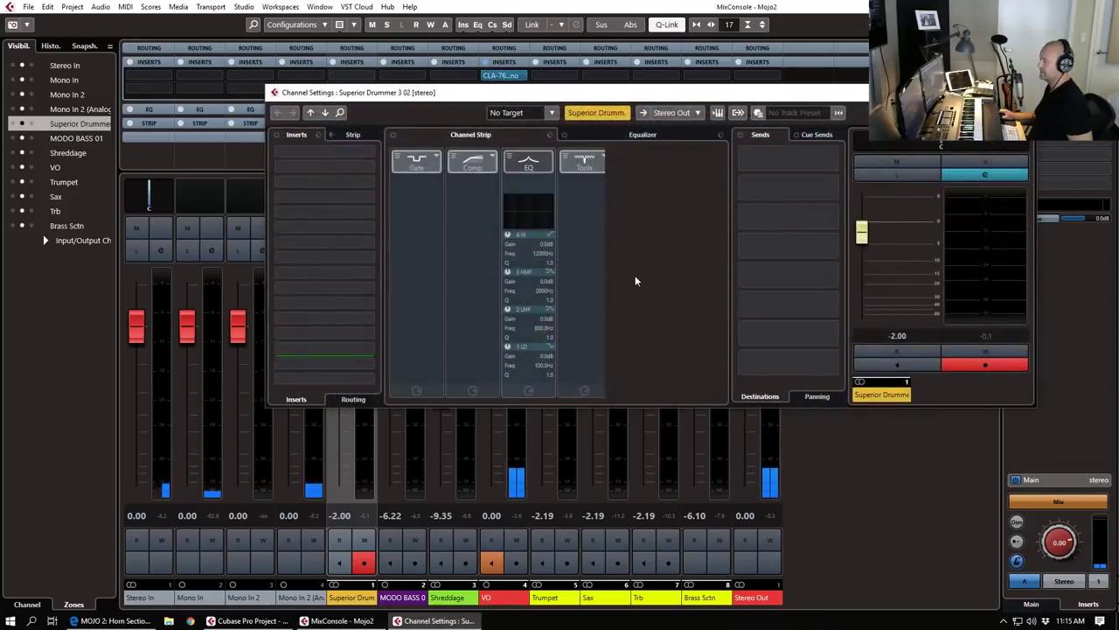
left_click(490, 161)
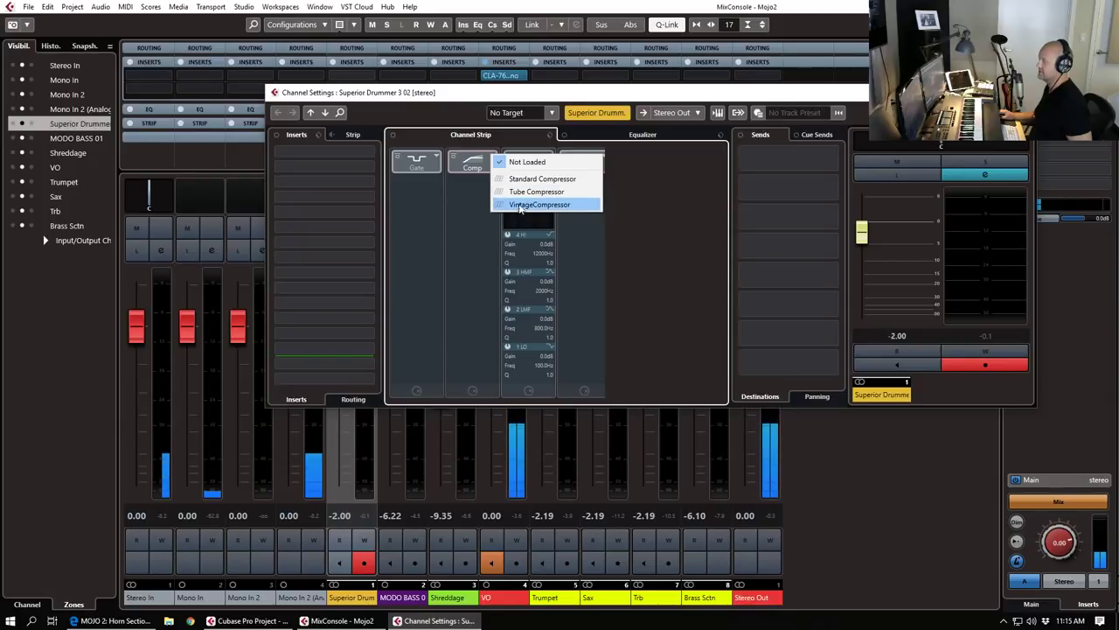
left_click(516, 179)
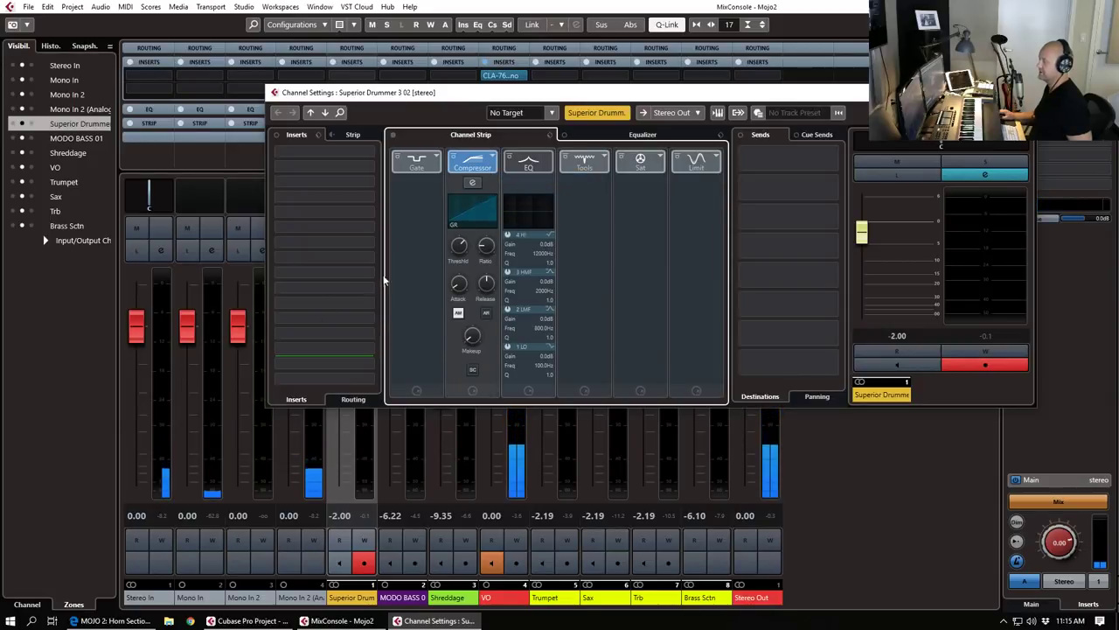
Step: Solo the drums and set their compressor to -17.4 dB threshold, 3.71:1 ratio, 63.9 ms attack, 45 ms release and 47% dry mix
left_click(985, 161)
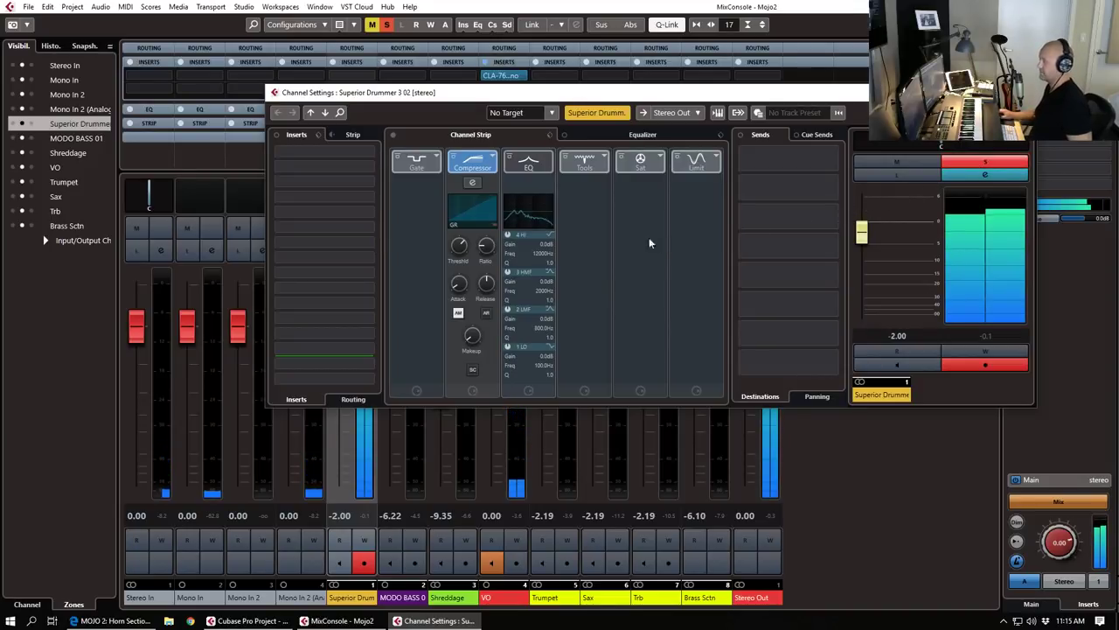
left_click(474, 182)
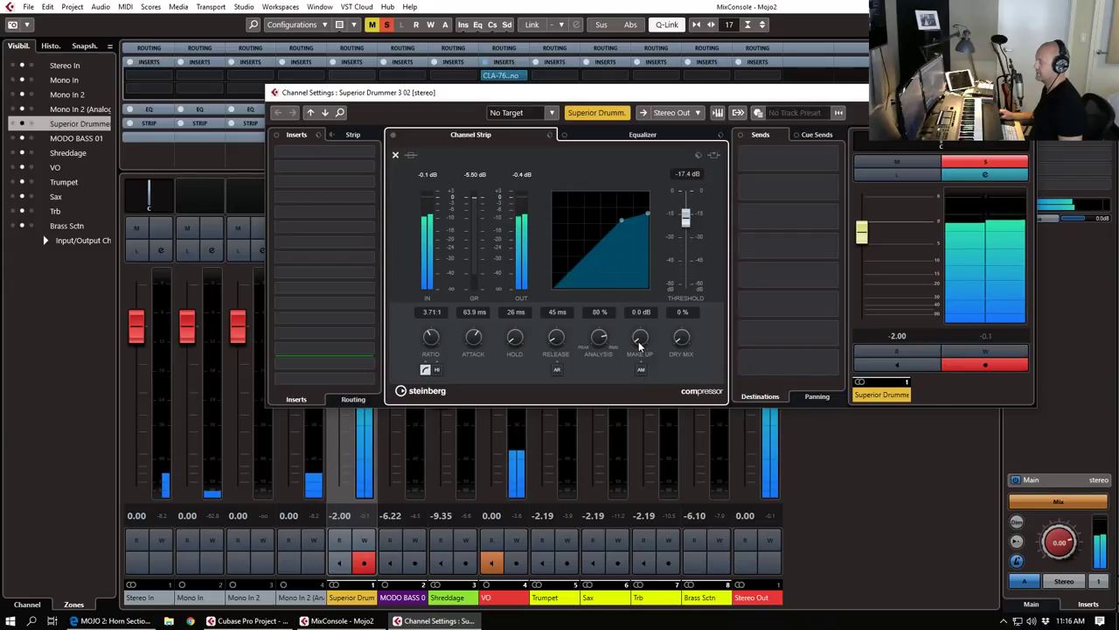
left_click_drag(683, 341, 687, 306)
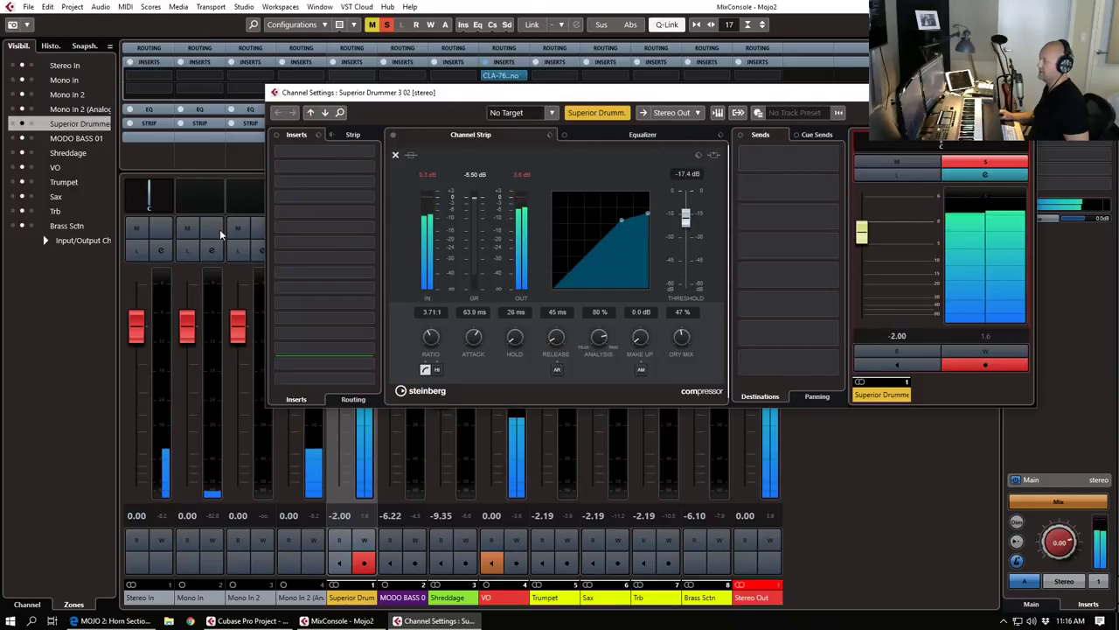
left_click(1023, 92)
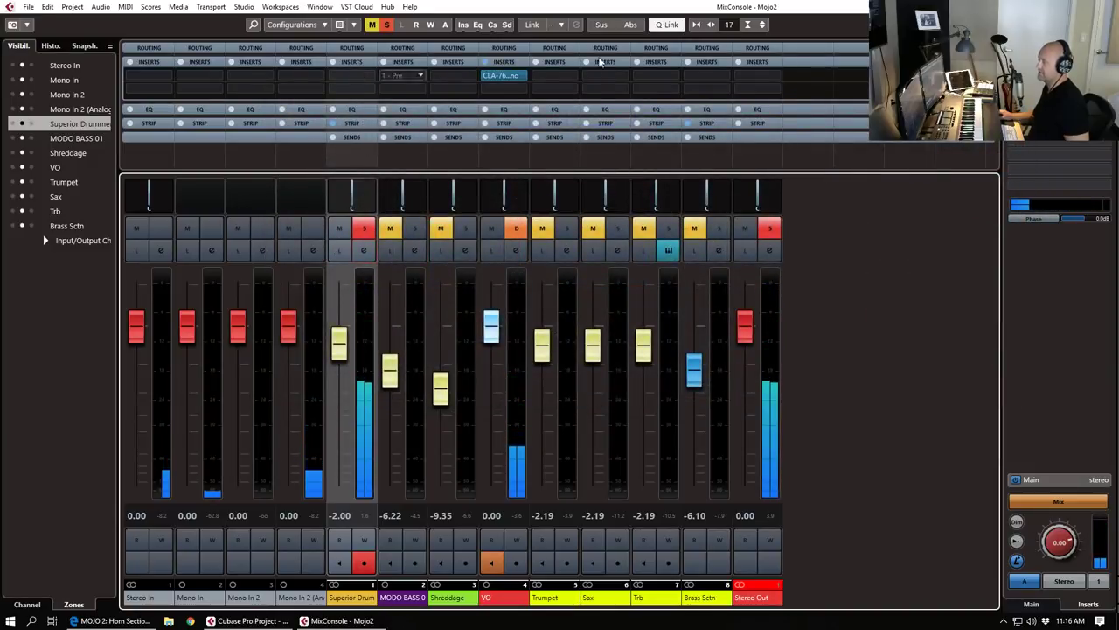
Step: Show the expanded Pre rack with filters and gain in the mixer and enlarge the rack area above the faders
left_click(1041, 24)
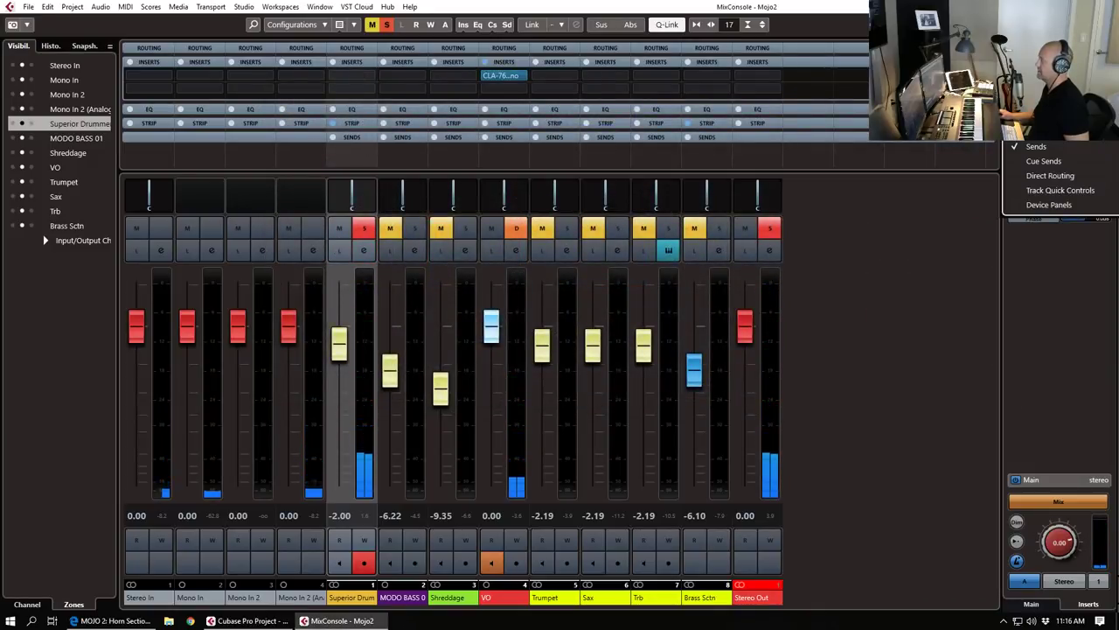
left_click(1041, 88)
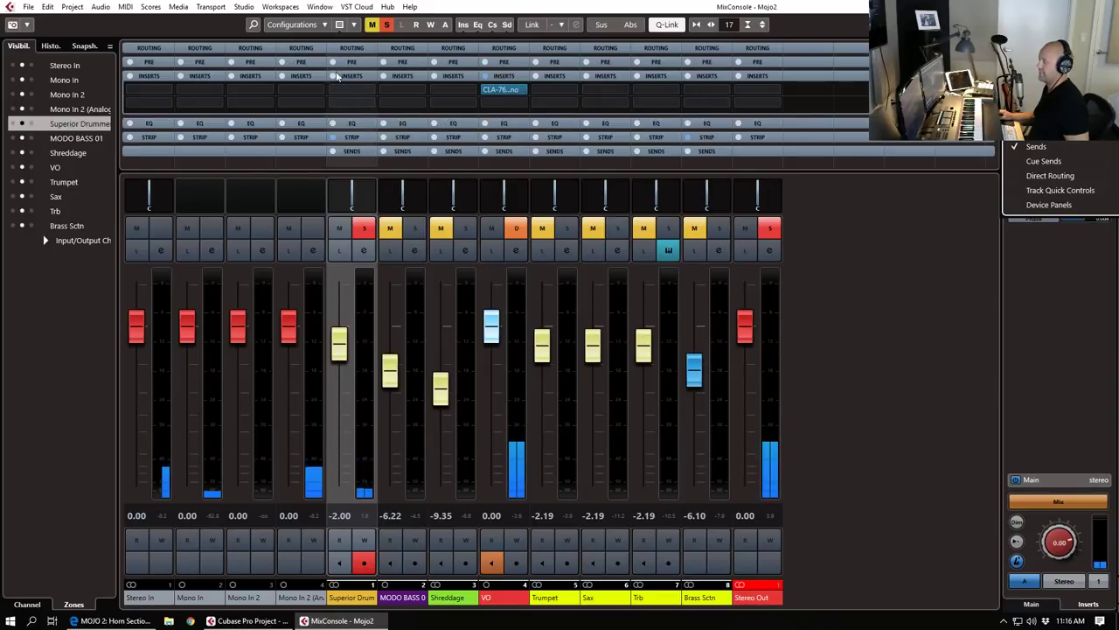
left_click(353, 64)
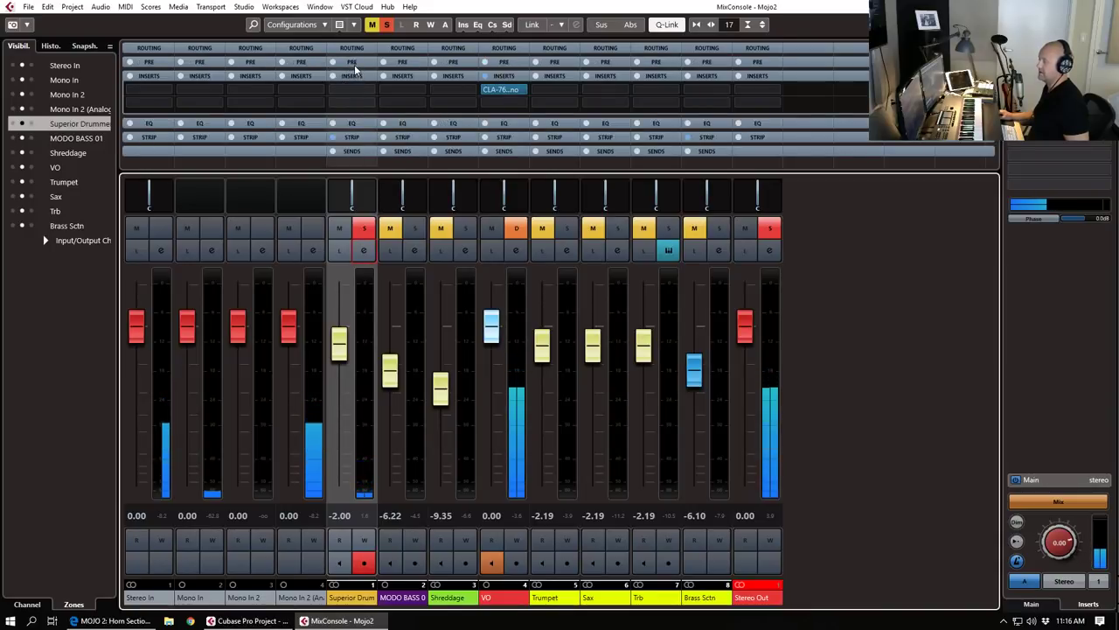
left_click(353, 63)
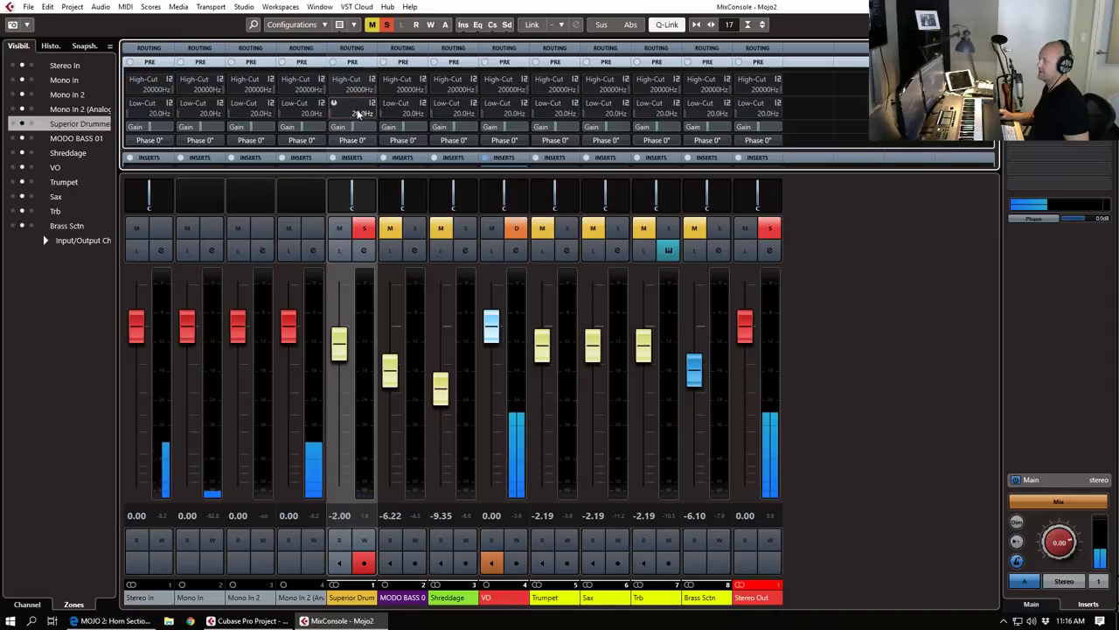
left_click_drag(947, 174, 914, 365)
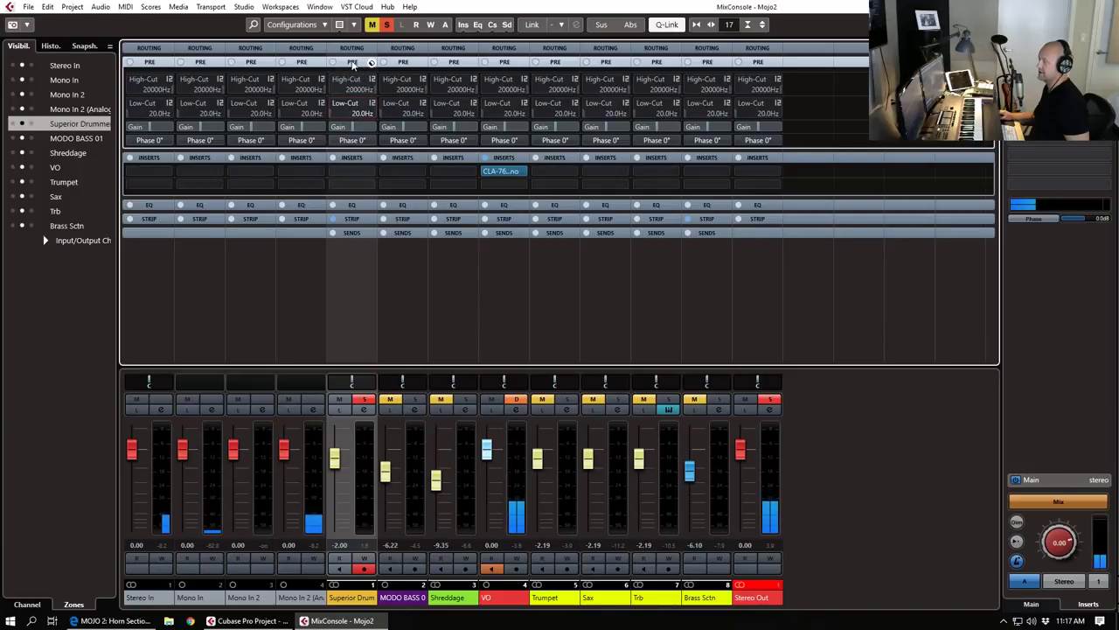
Step: Set the drum channel's pre-gain to -8 dB and reset its fader to 0.00
left_click(366, 410)
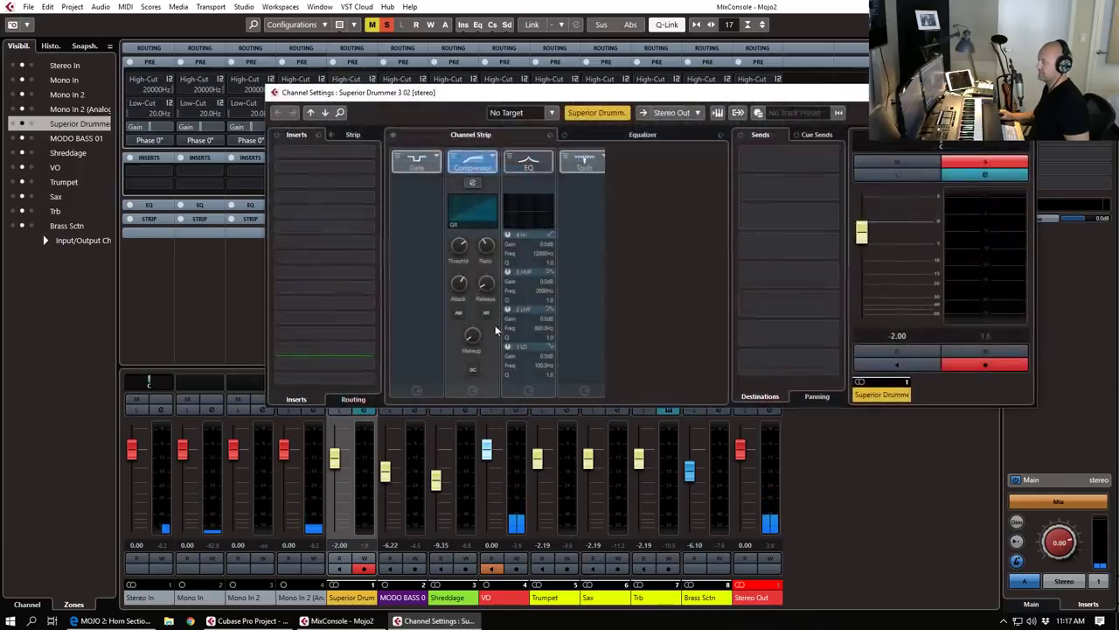
left_click(655, 137)
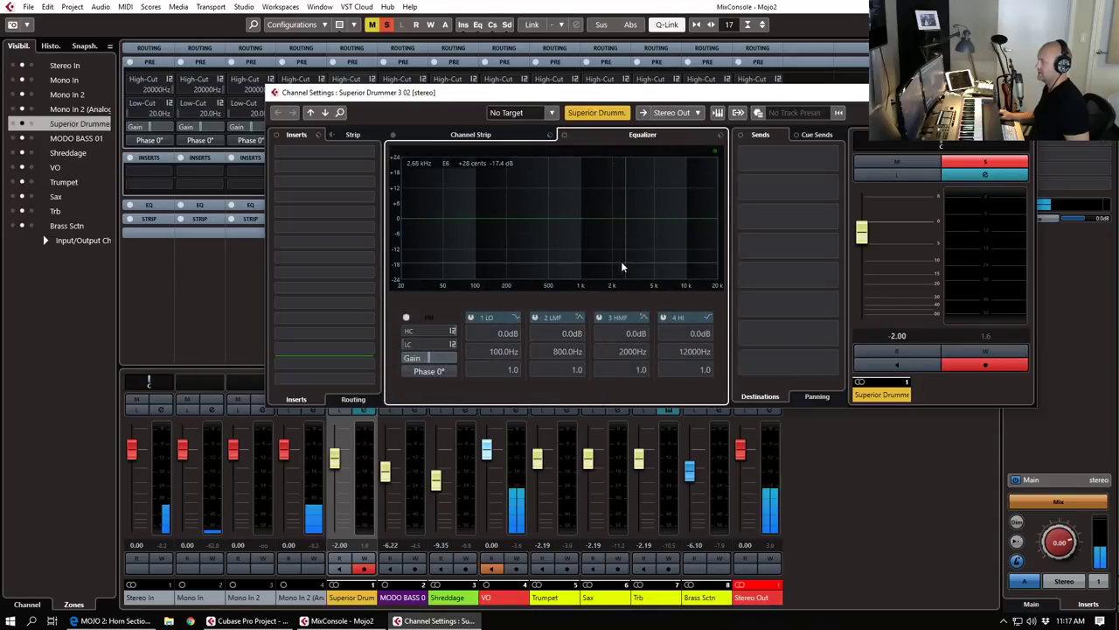
type("-8")
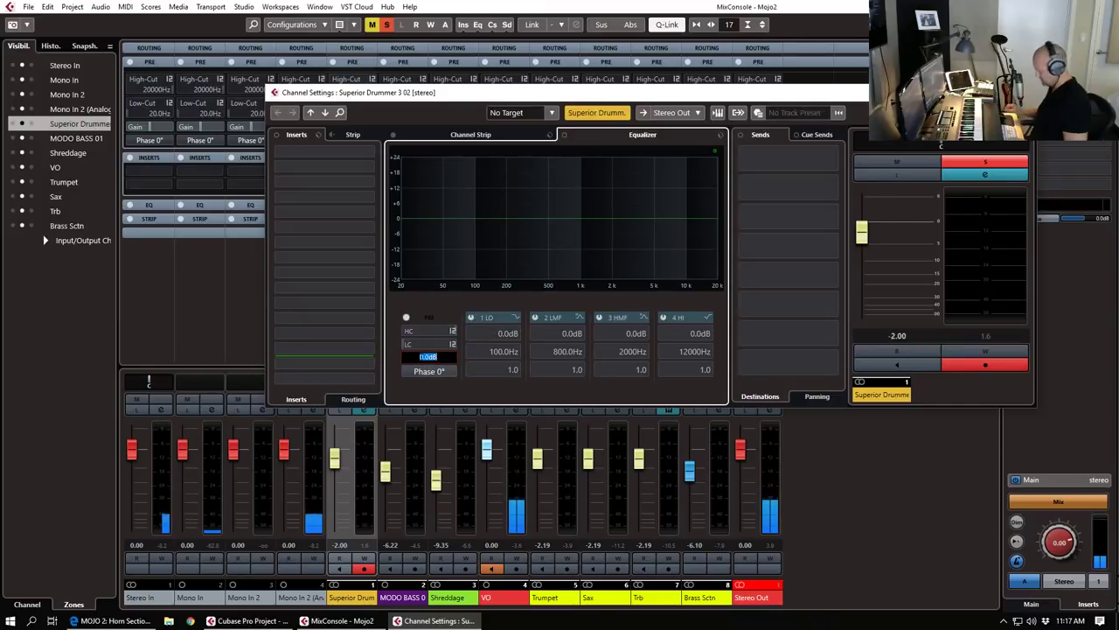
key("Return")
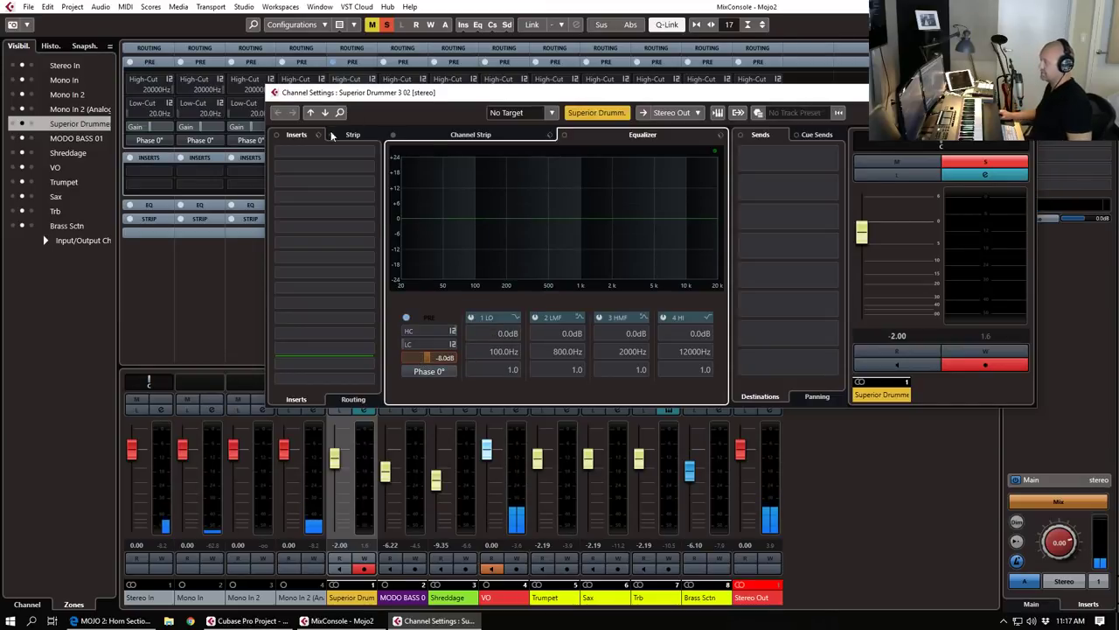
left_click(864, 232, "ctrl")
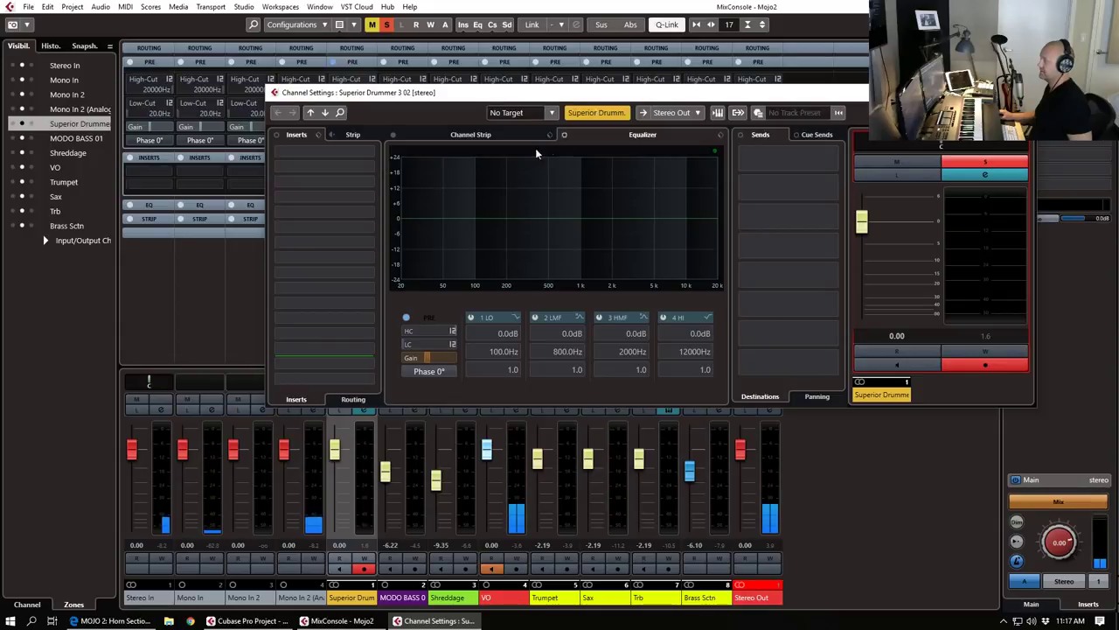
Step: Adjust the drum compressor to a -30.2 dB threshold, 51% dry mix and 2.6 dB make-up gain
left_click(473, 136)
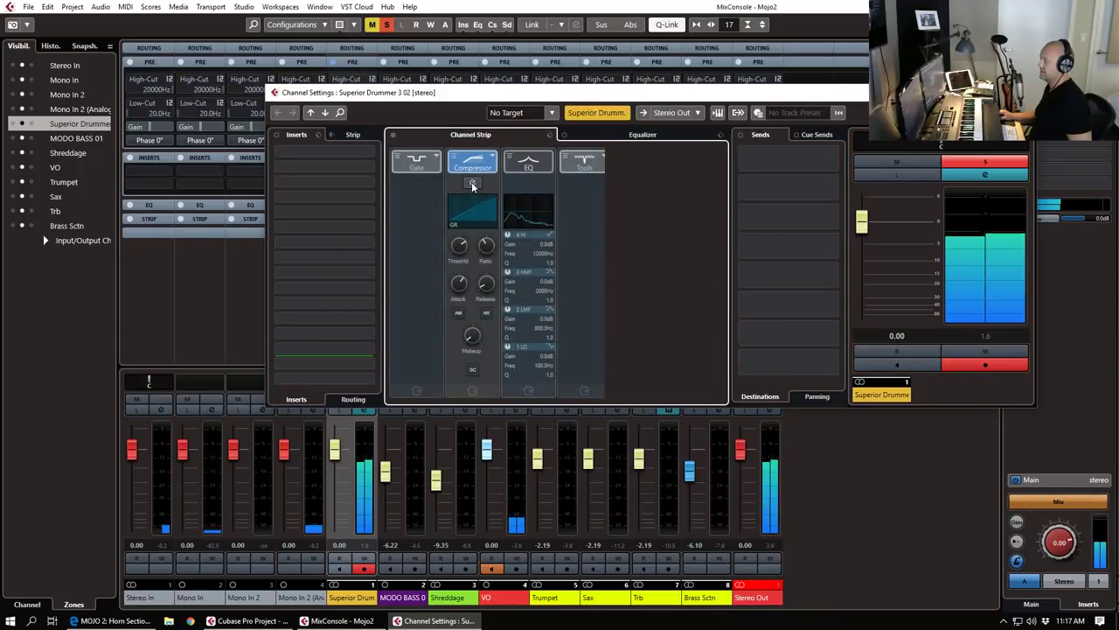
left_click(488, 206)
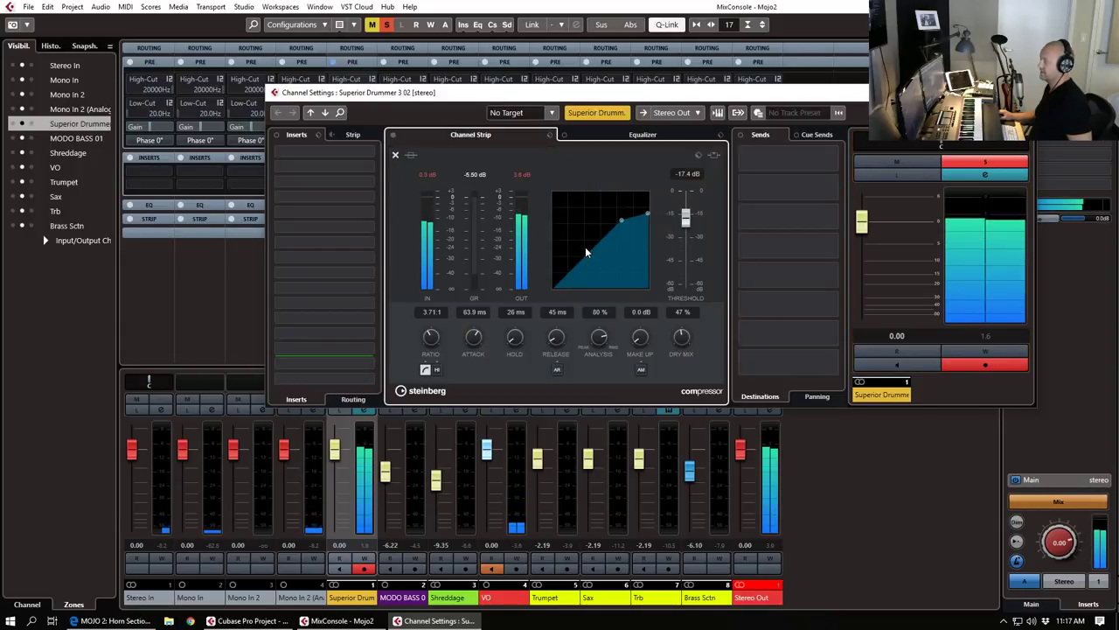
left_click(428, 175)
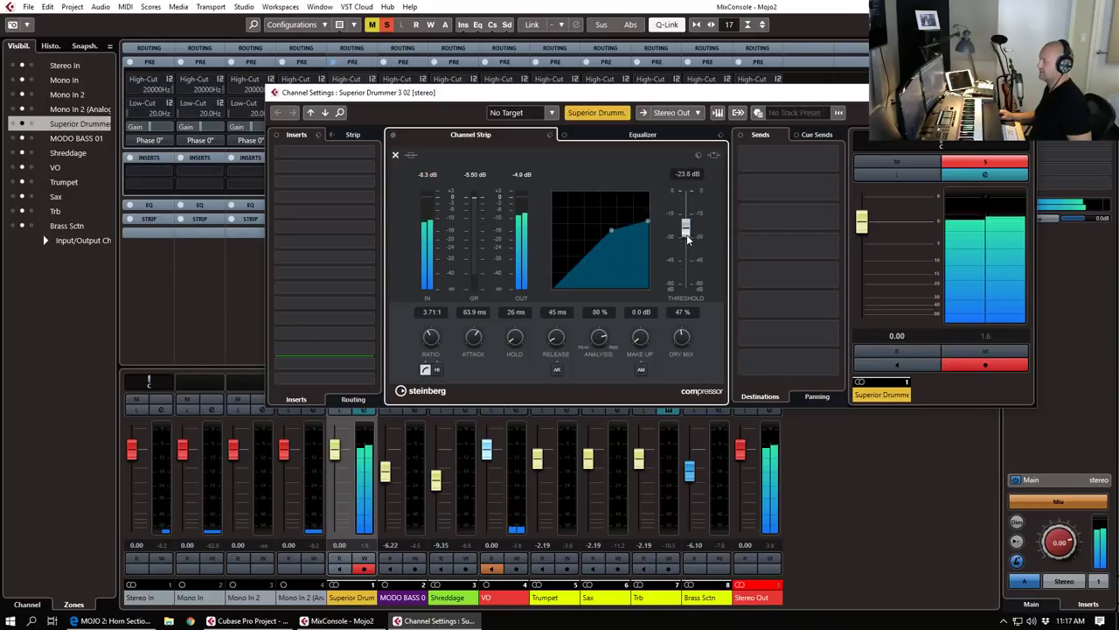
left_click_drag(686, 244, 687, 249)
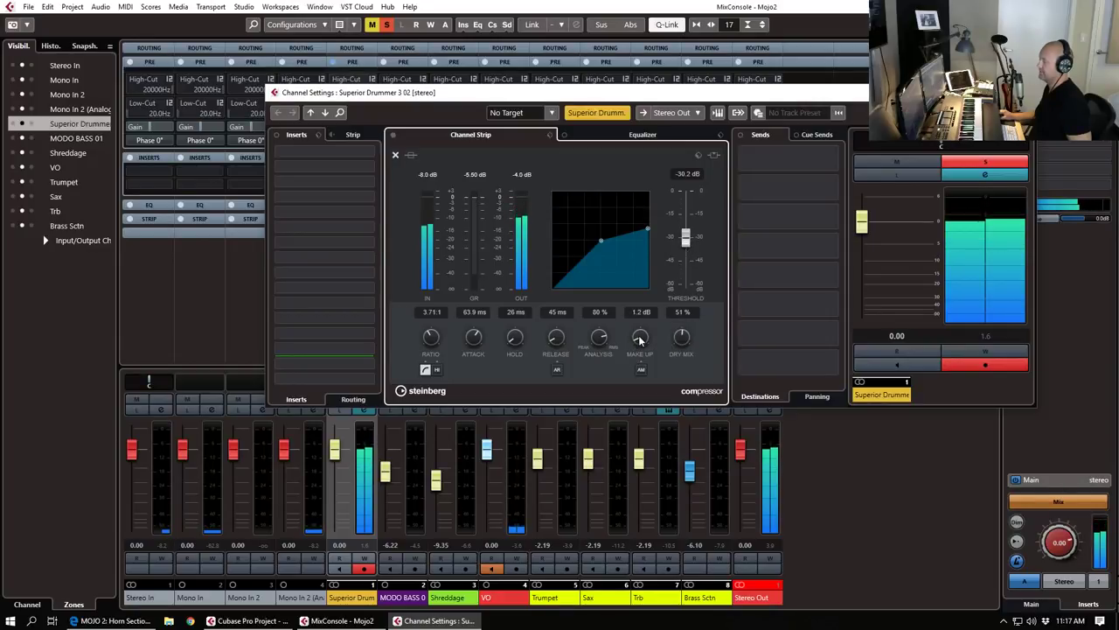
scroll(640, 339, "up", 4)
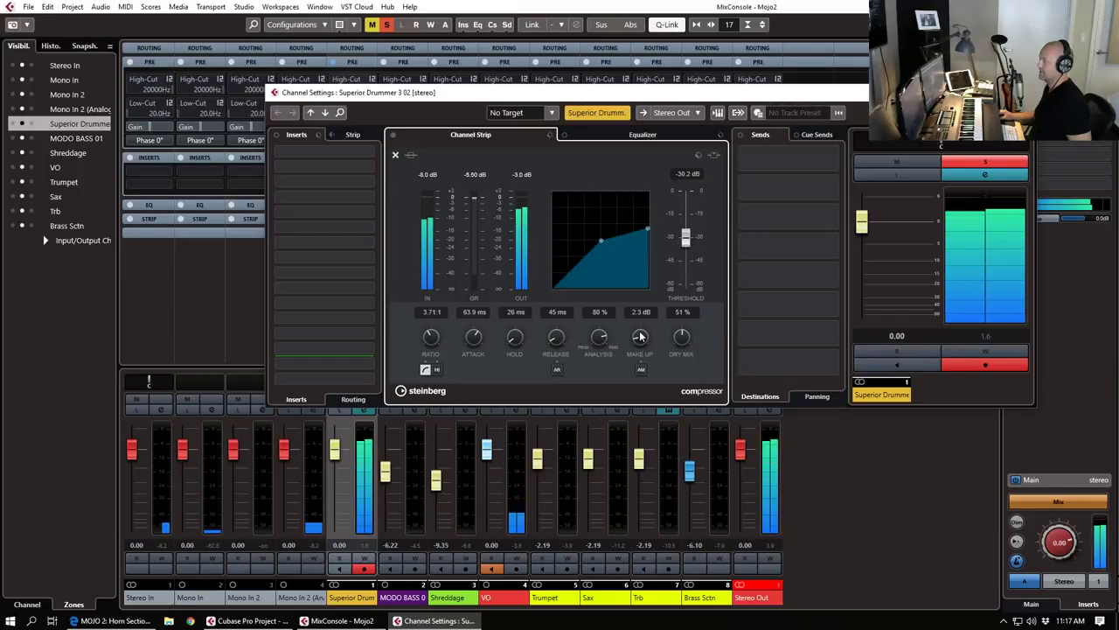
scroll(640, 337, "down", 1)
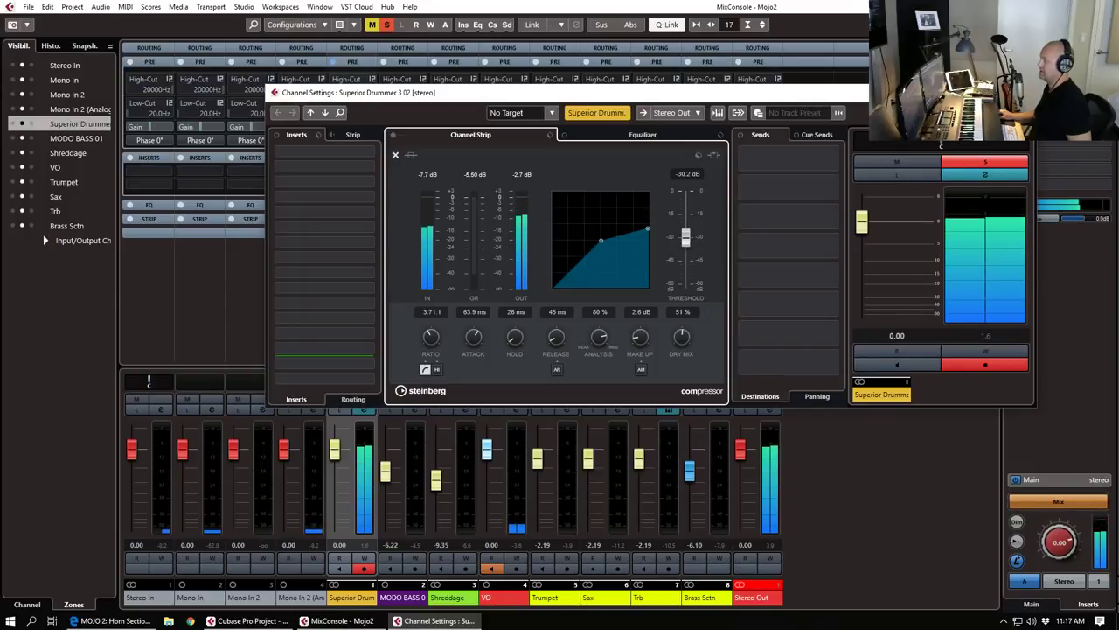
left_click(1022, 93)
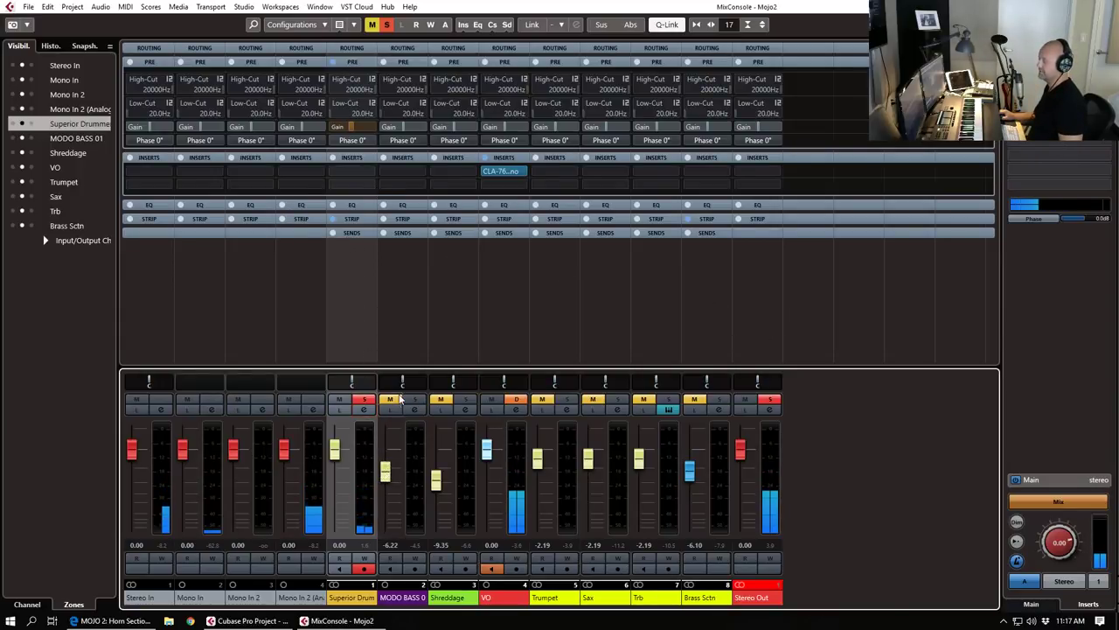
Step: Clear the drum solo and mute Shreddage and the brass channels so that only drums and bass play
left_click(773, 400)
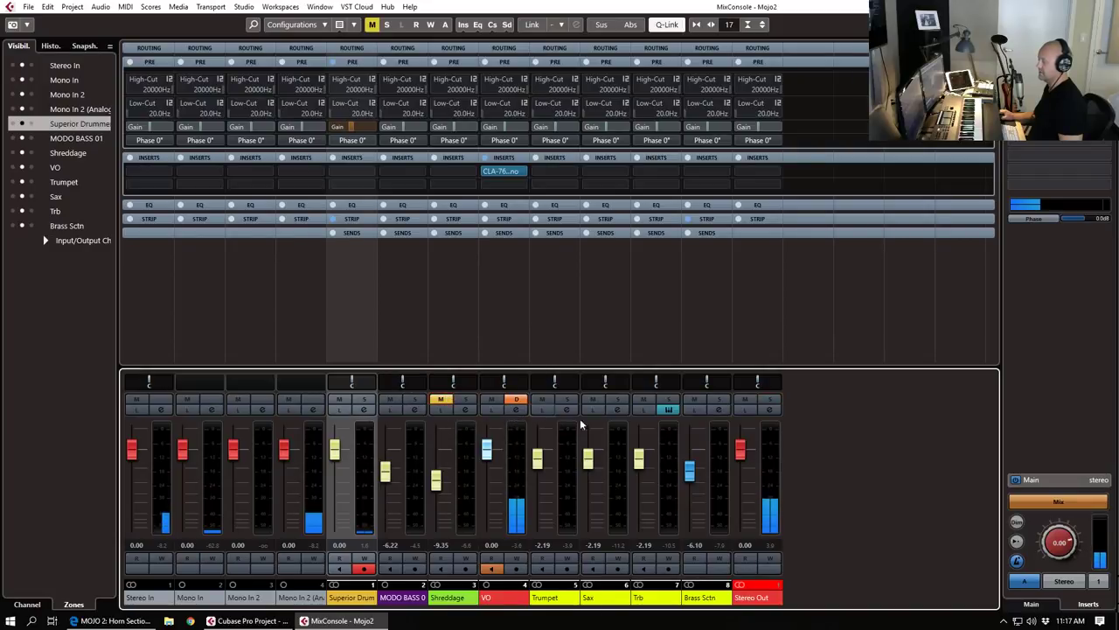
left_click(691, 400)
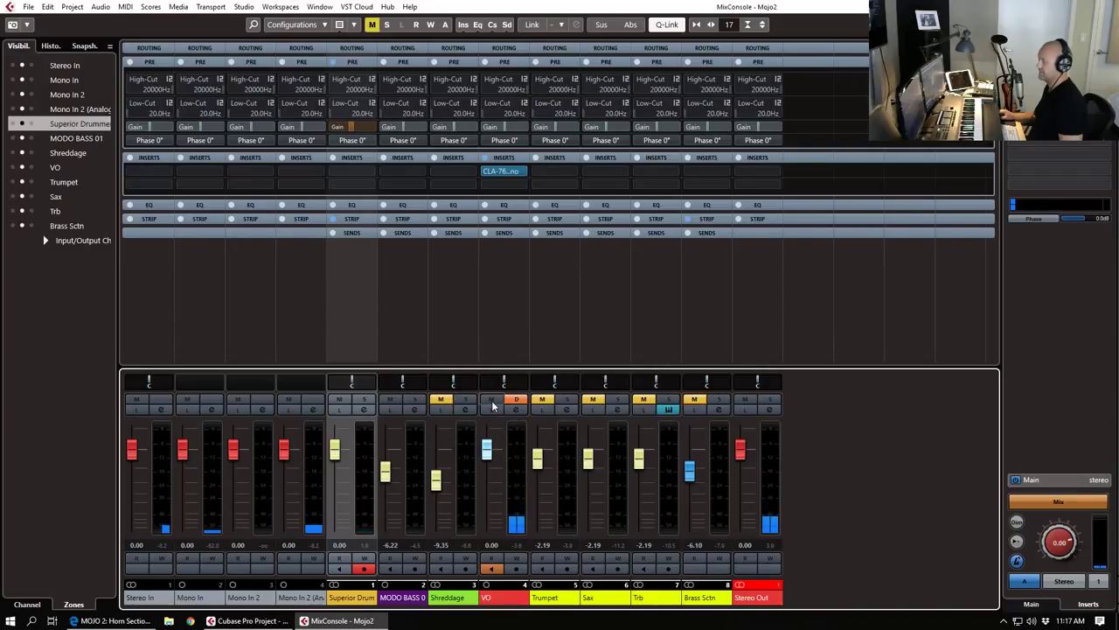
Step: Hide the VO channel and all the input channels from the mixer
left_click(23, 143)
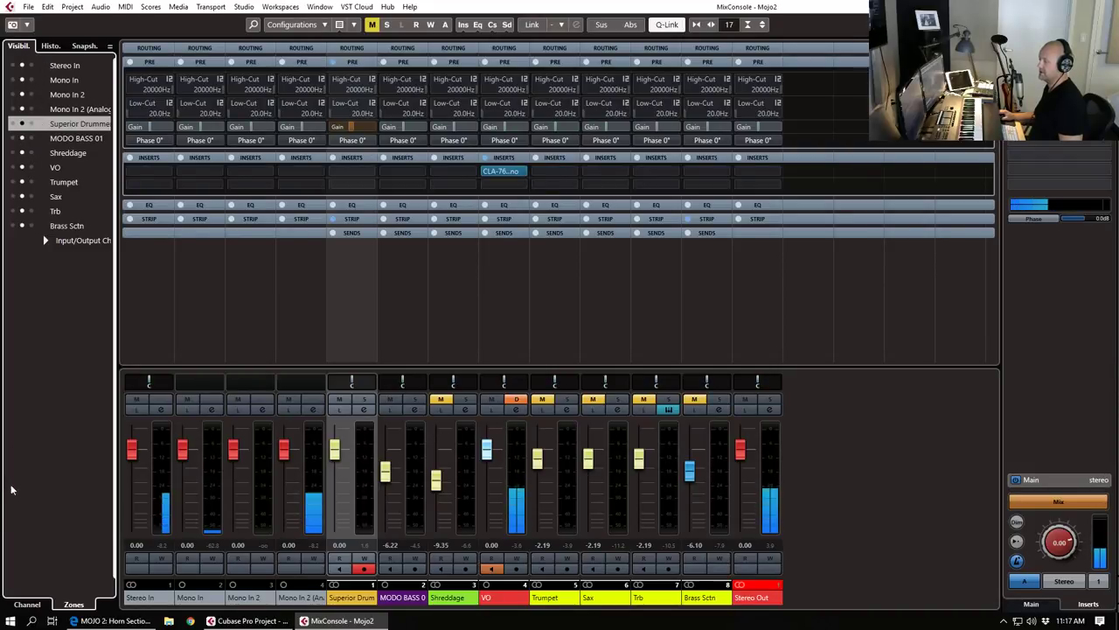
left_click(28, 604)
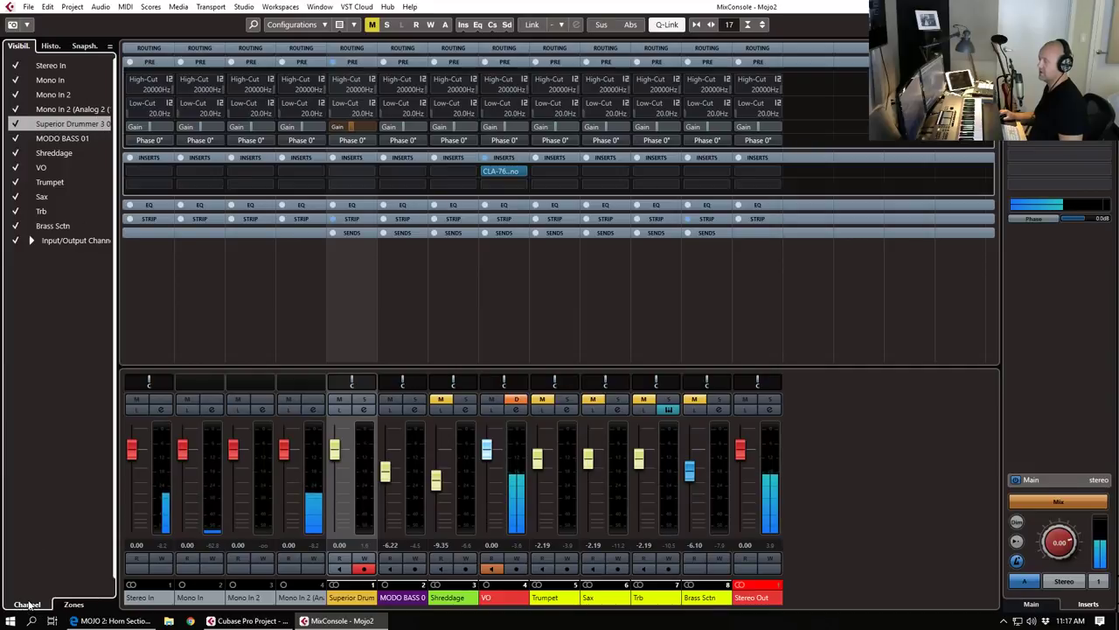
left_click(16, 167)
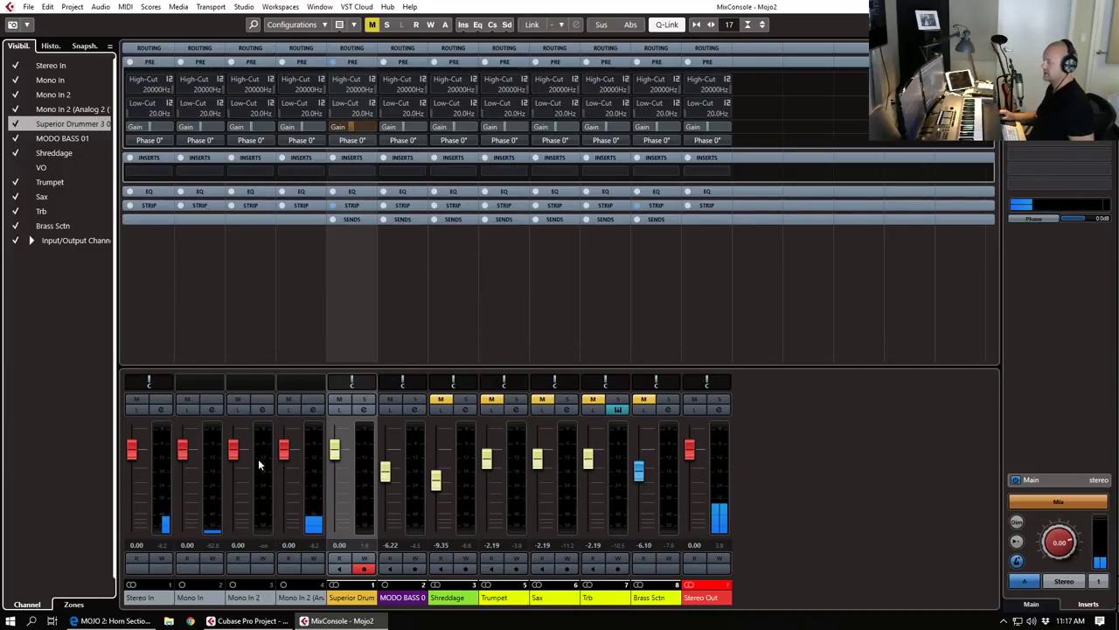
left_click_drag(15, 78, 14, 114)
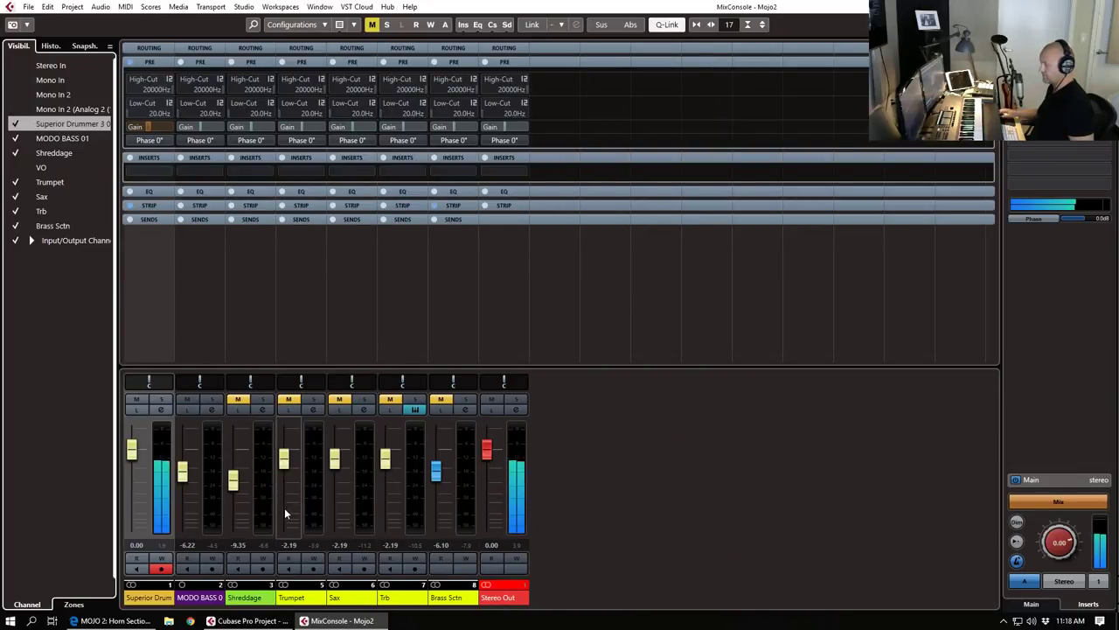
Step: Return to the project window during playback and select the MODO BASS 01 track
key("F3")
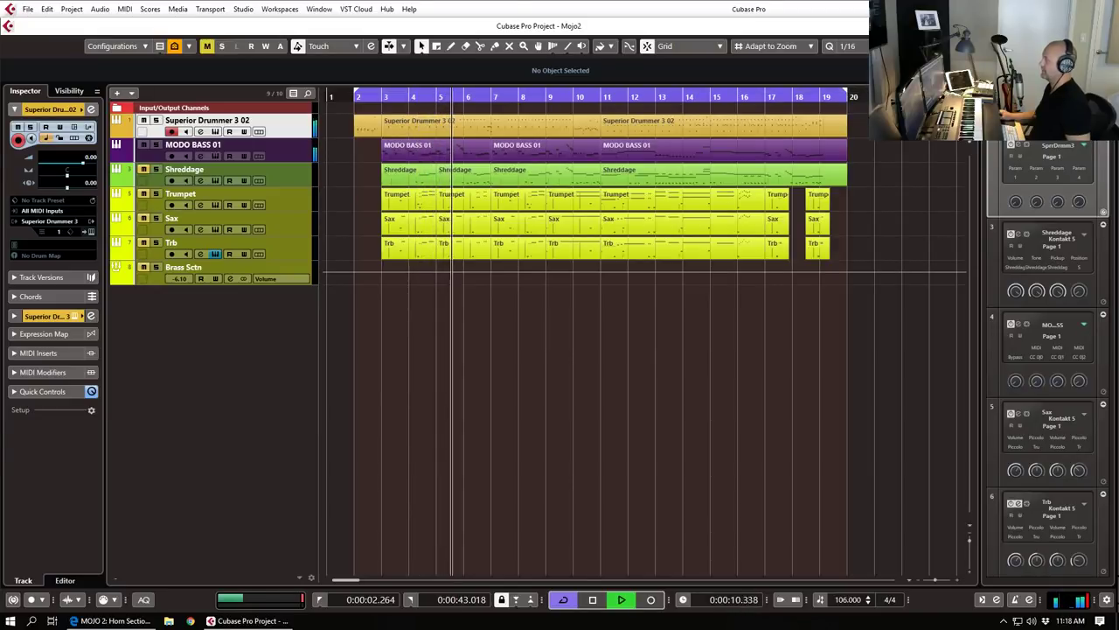
left_click(879, 168)
key("h")
key("h")
key("h")
key("h")
key("h")
scroll(879, 168, "right", 6)
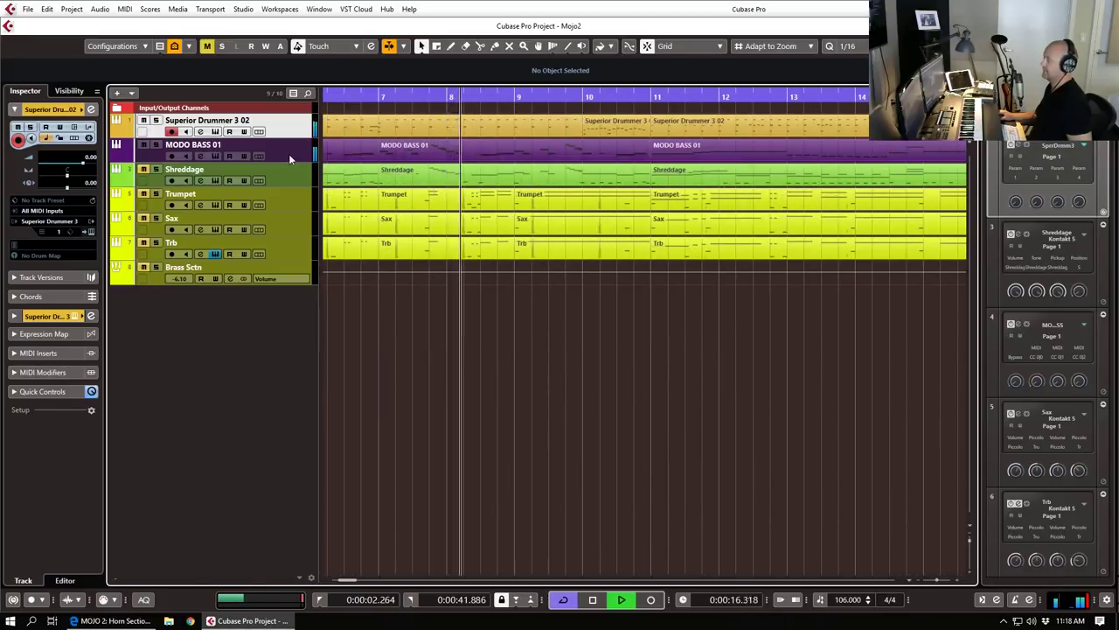
left_click(290, 154)
left_click_drag(731, 1, 359, 4)
left_click(1057, 4)
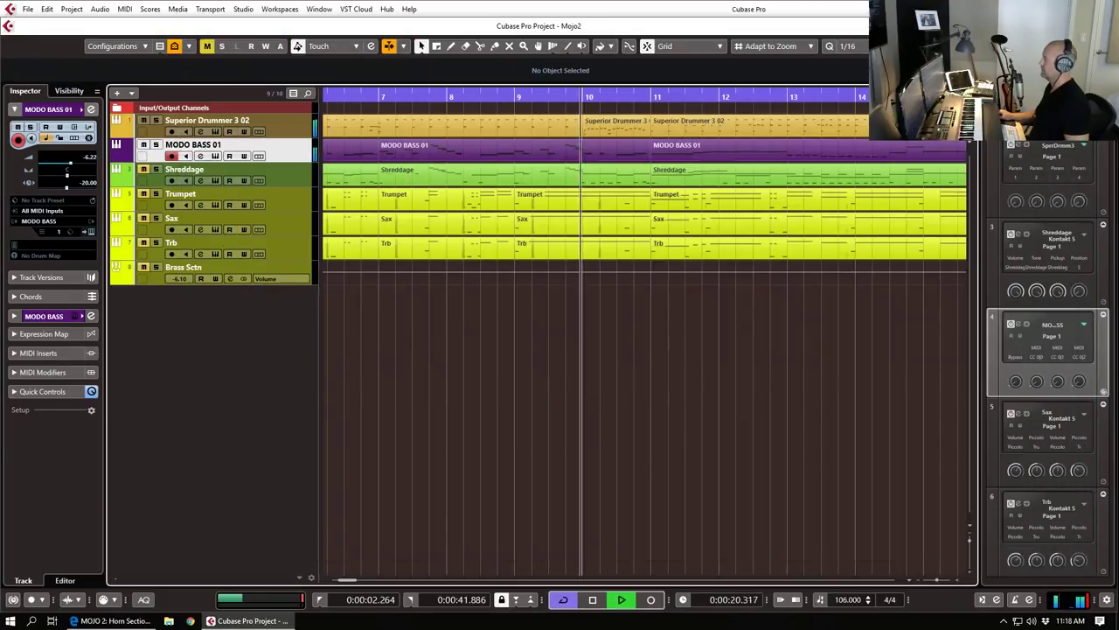
Step: In the maximized MixConsole, lower the MODO BASS 01 fader to -9.43 dB and open its channel settings
left_click_drag(1118, 25, 1, 1)
left_click_drag(260, 26, 321, 26)
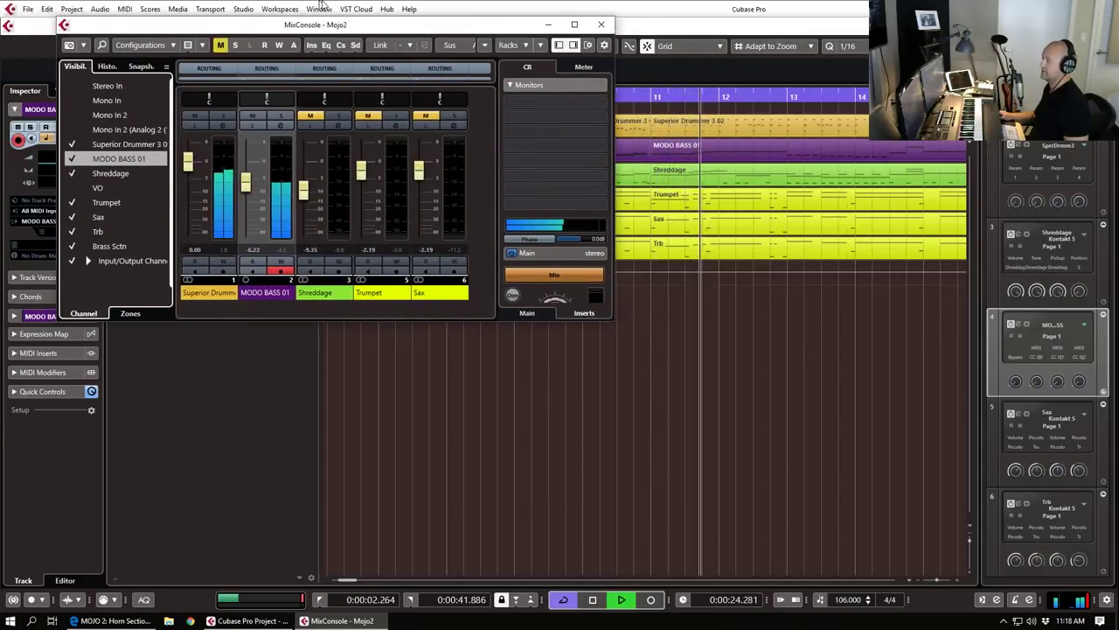
double_click(331, 24)
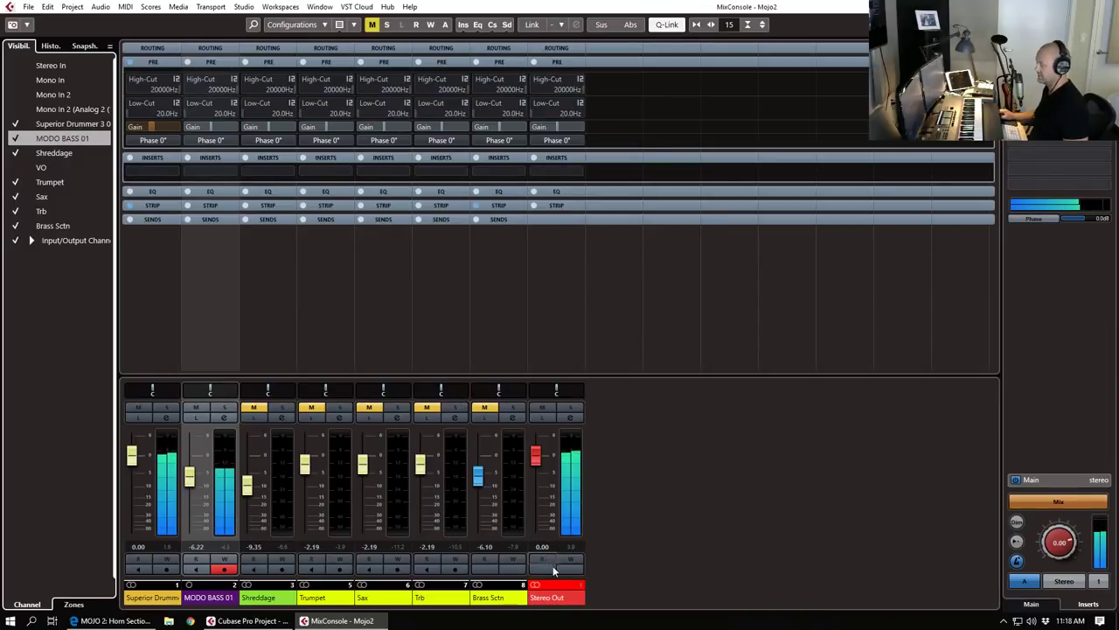
left_click(564, 585)
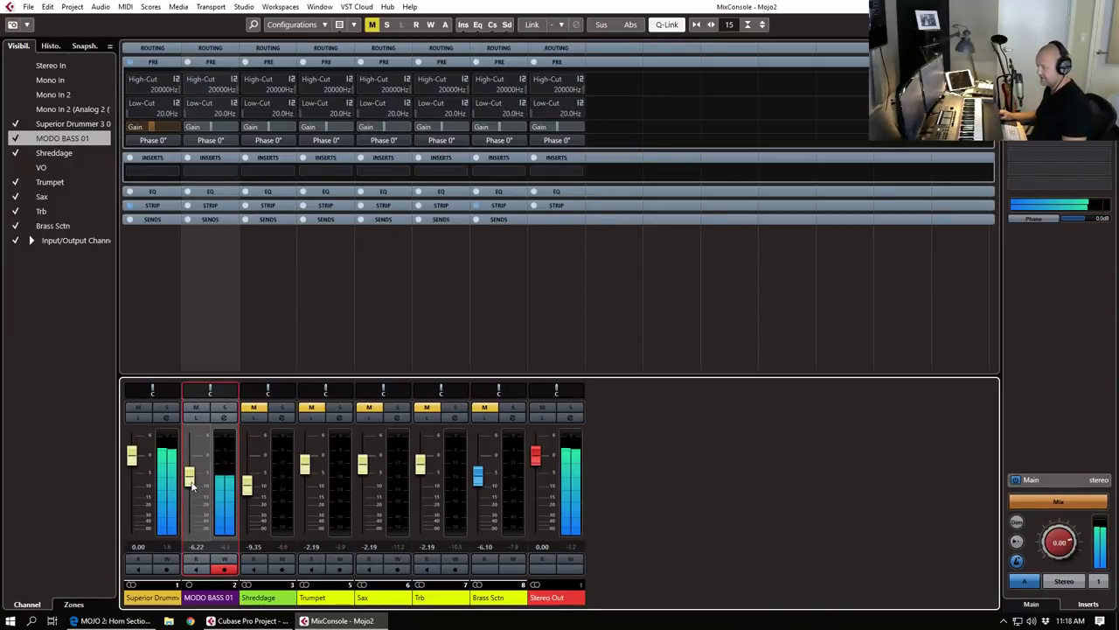
left_click(224, 418)
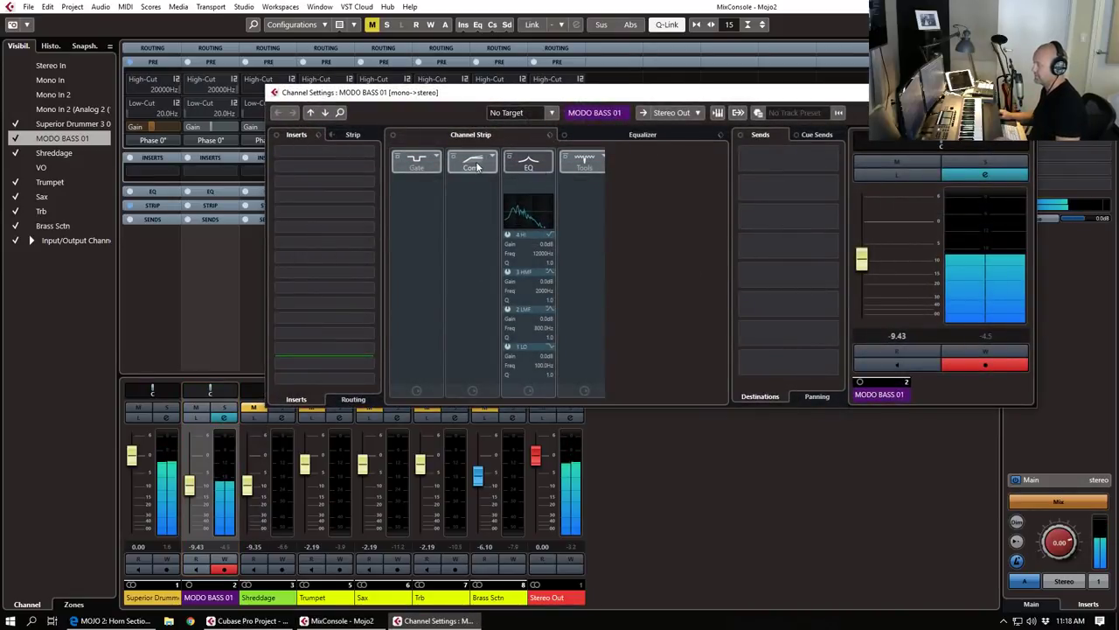
Step: Add the Compressor module to the MODO BASS 01 channel strip and set its ratio to 4.00:1
left_click(469, 163)
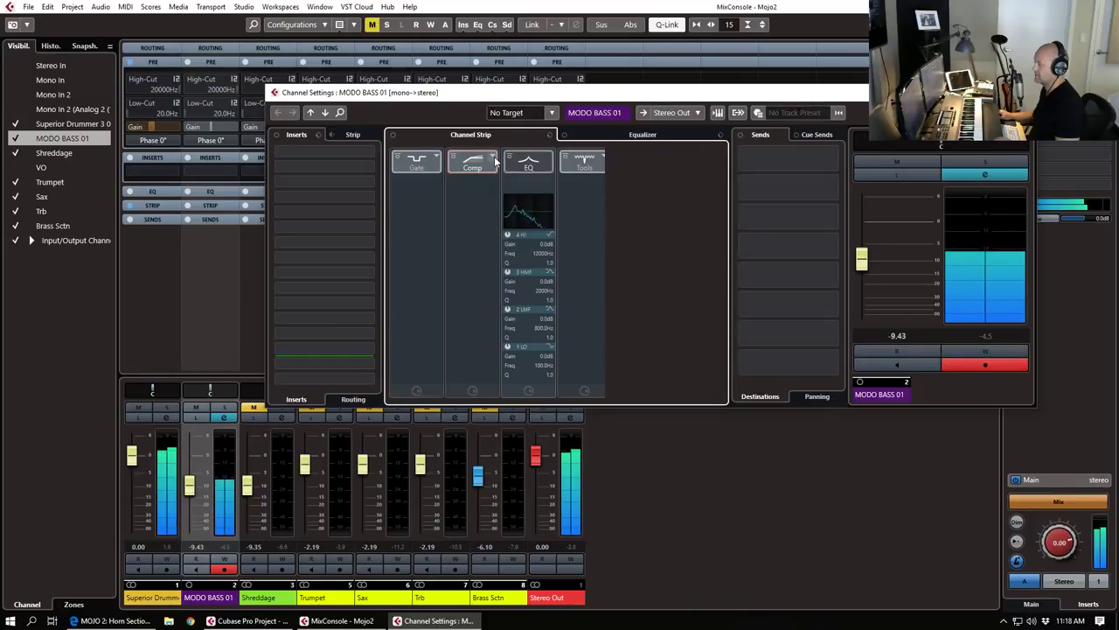
left_click(494, 160)
left_click(538, 180)
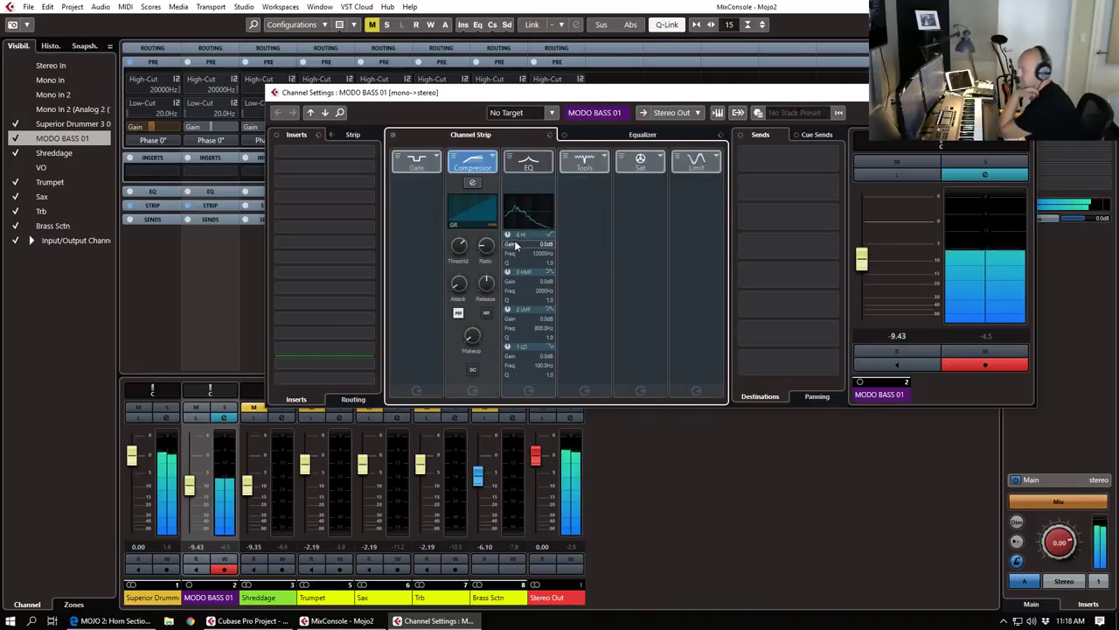
left_click(472, 182)
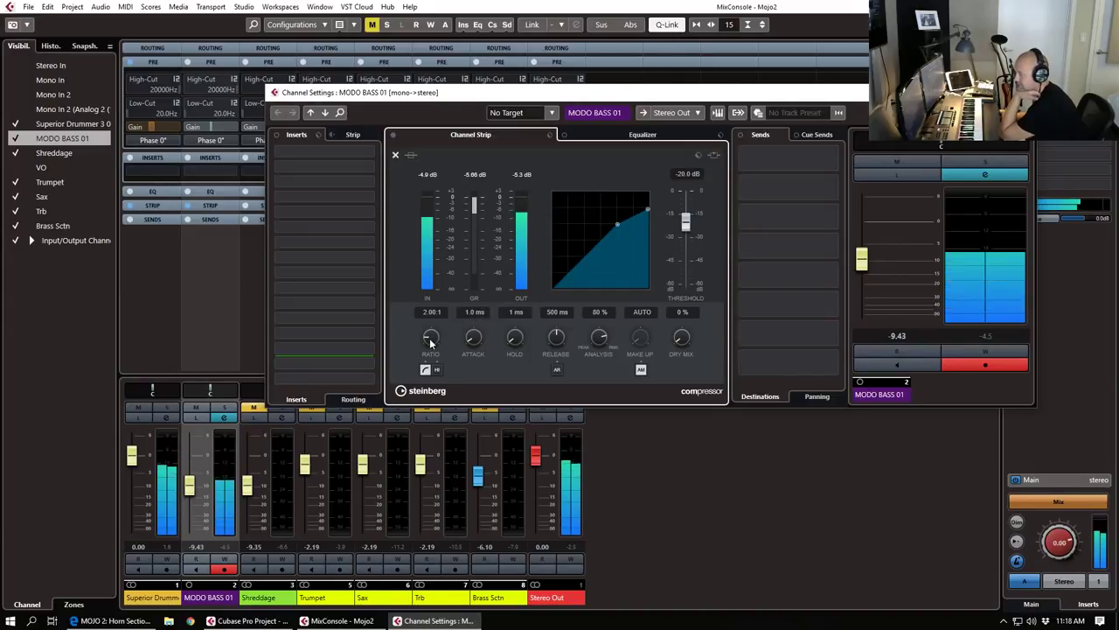
left_click_drag(434, 318, 435, 301)
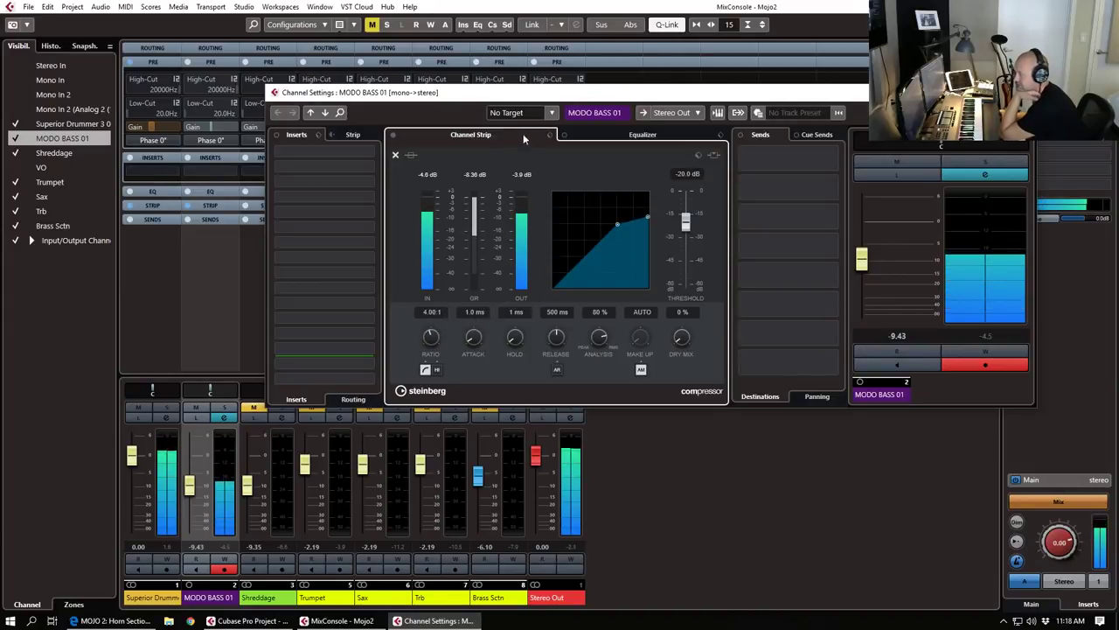
Step: Search the channel strip presets for "bass" and load AM Bass Synth 3 OD Pop on MODO BASS 01
left_click(550, 135)
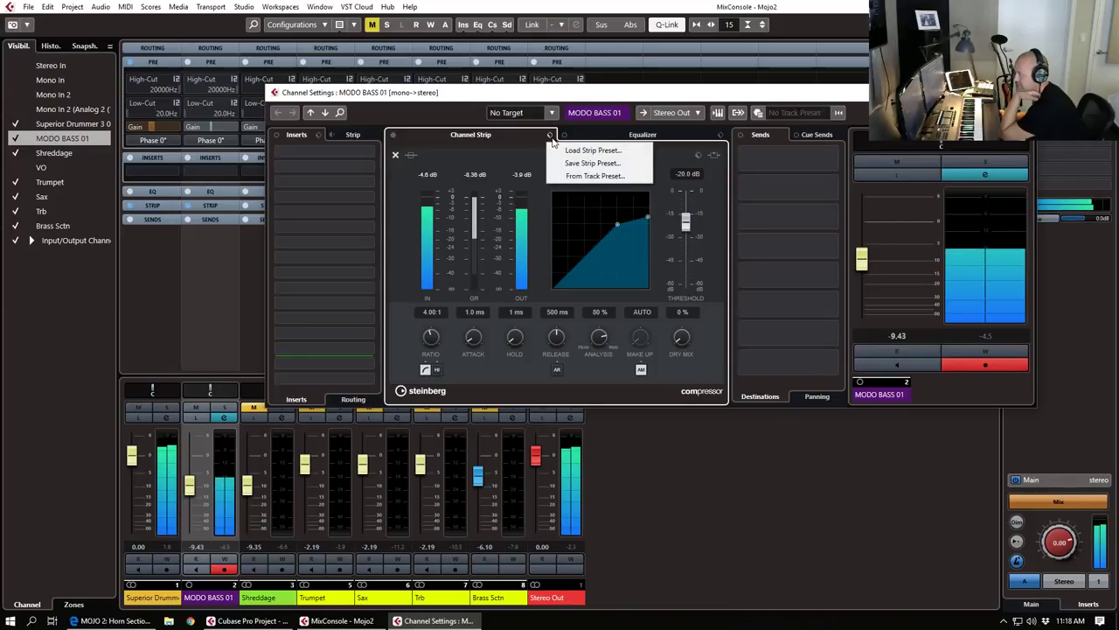
left_click(581, 150)
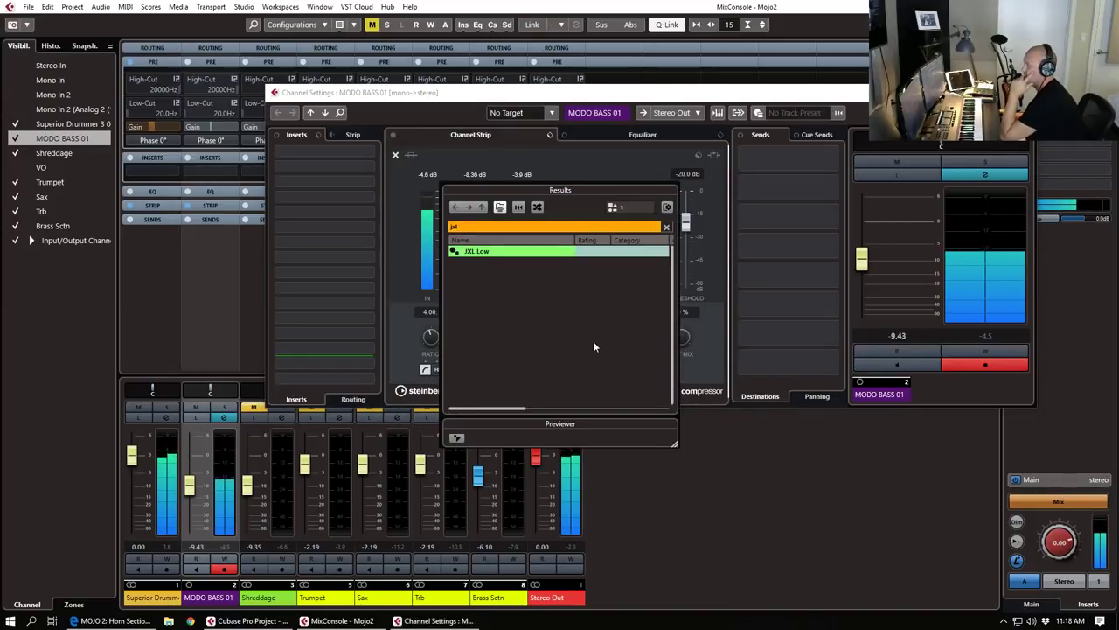
left_click(477, 226)
key("BackSpace")
key("BackSpace")
key("BackSpace")
type("bass")
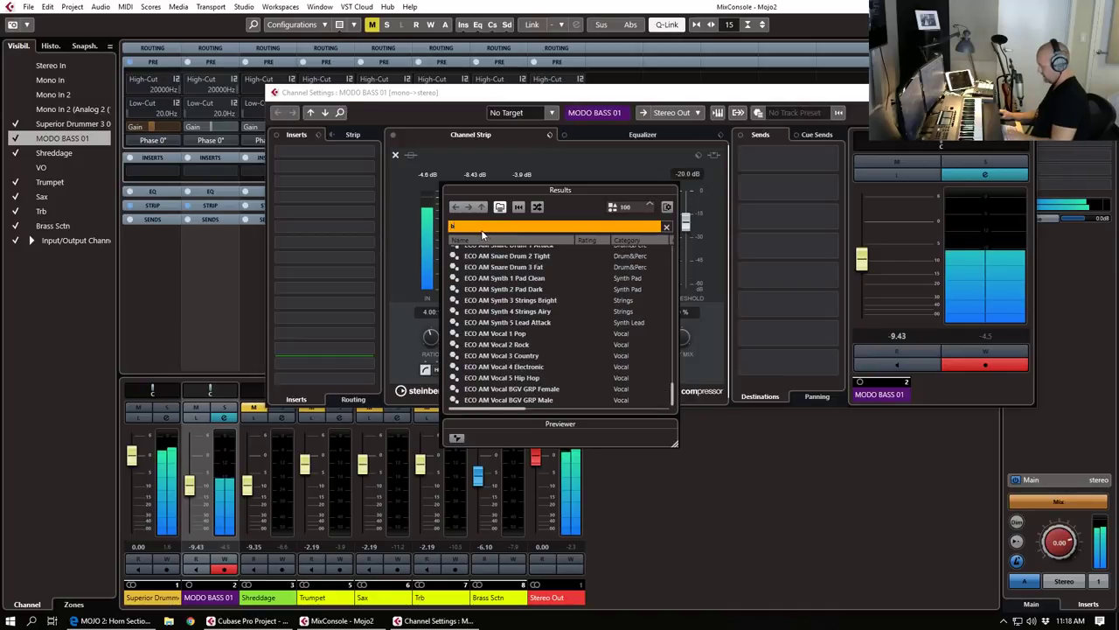
scroll(561, 289, "down", 1)
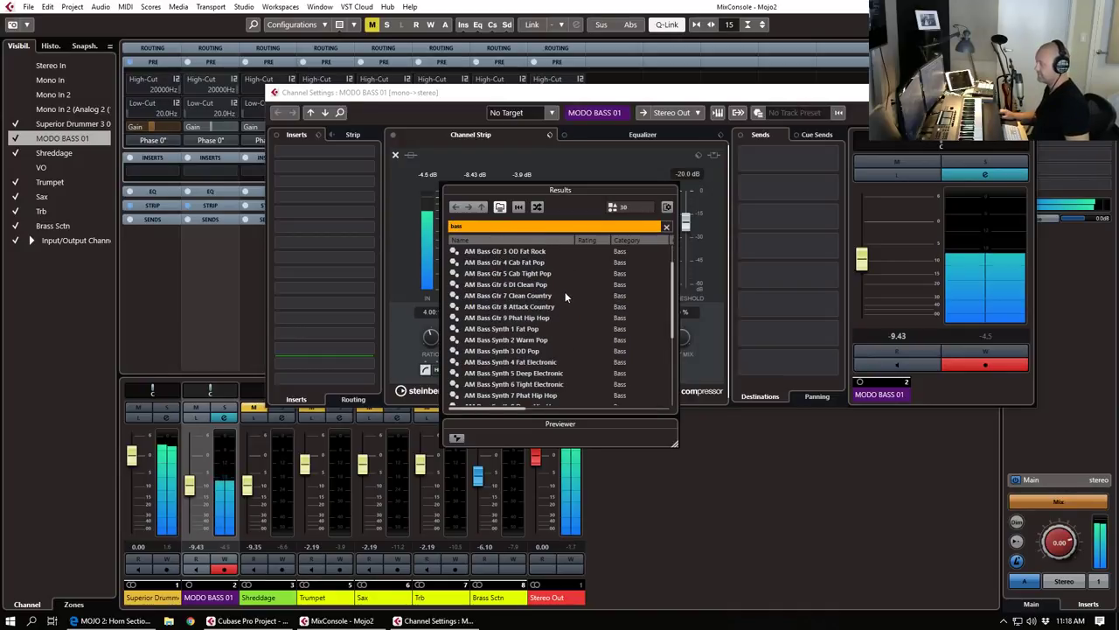
double_click(542, 351)
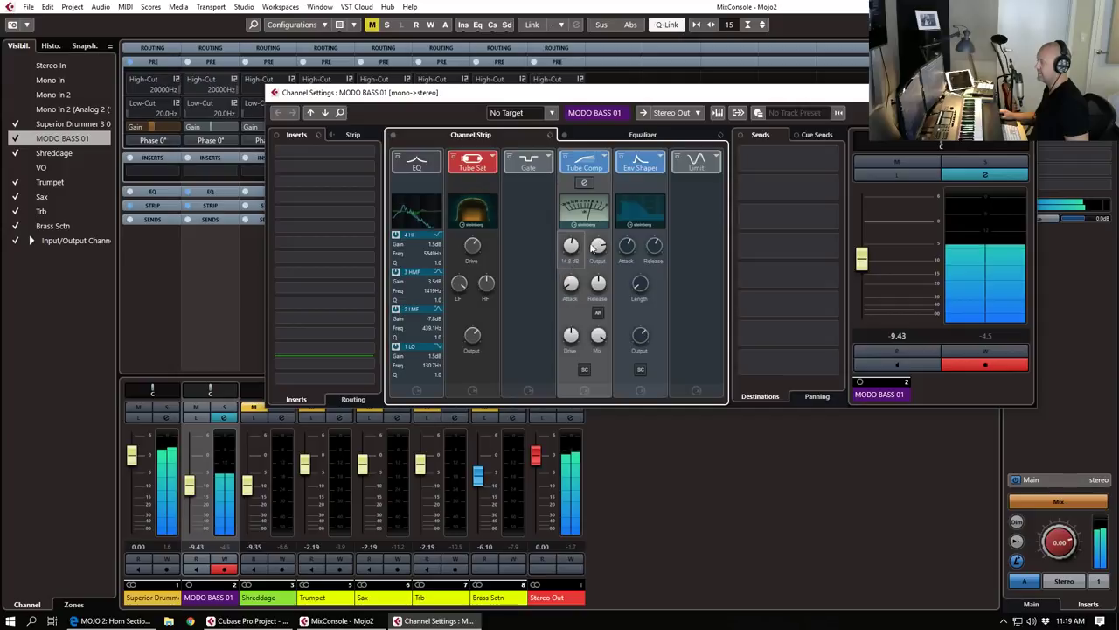
Step: Lower MODO BASS 01 to -12.4 dB, then return to the project window and stop playback
left_click_drag(863, 263, 863, 273)
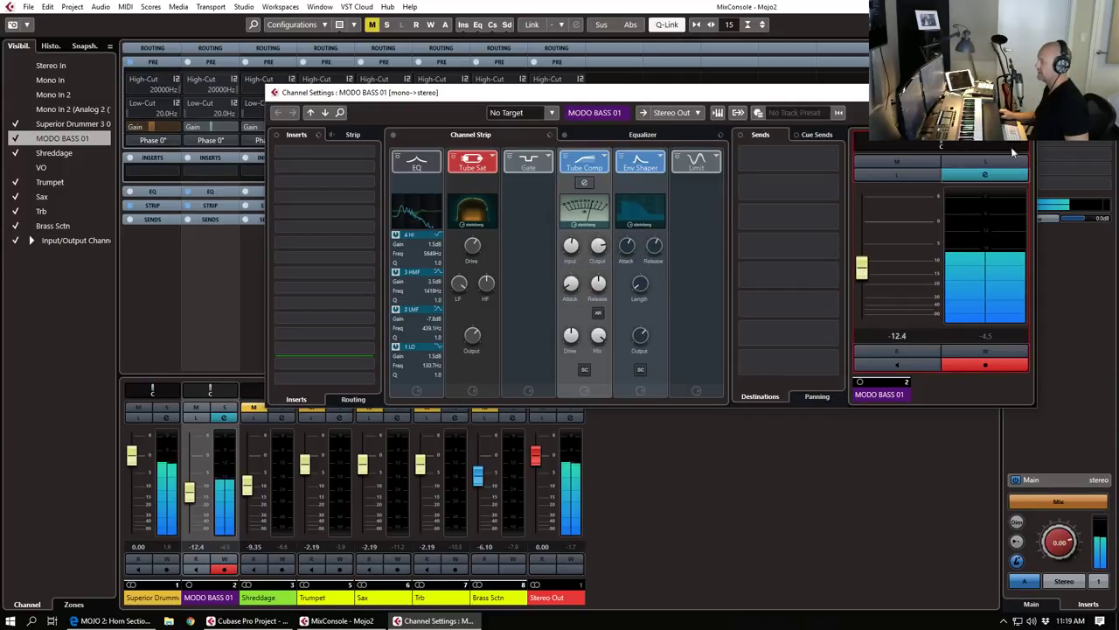
left_click(1024, 93)
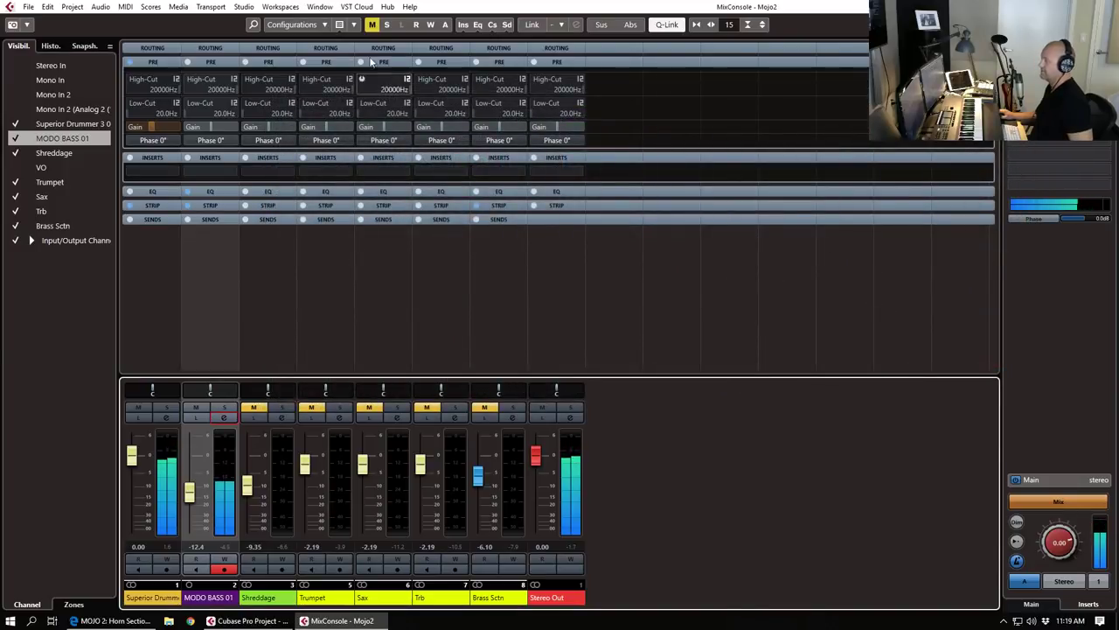
left_click(1107, 7)
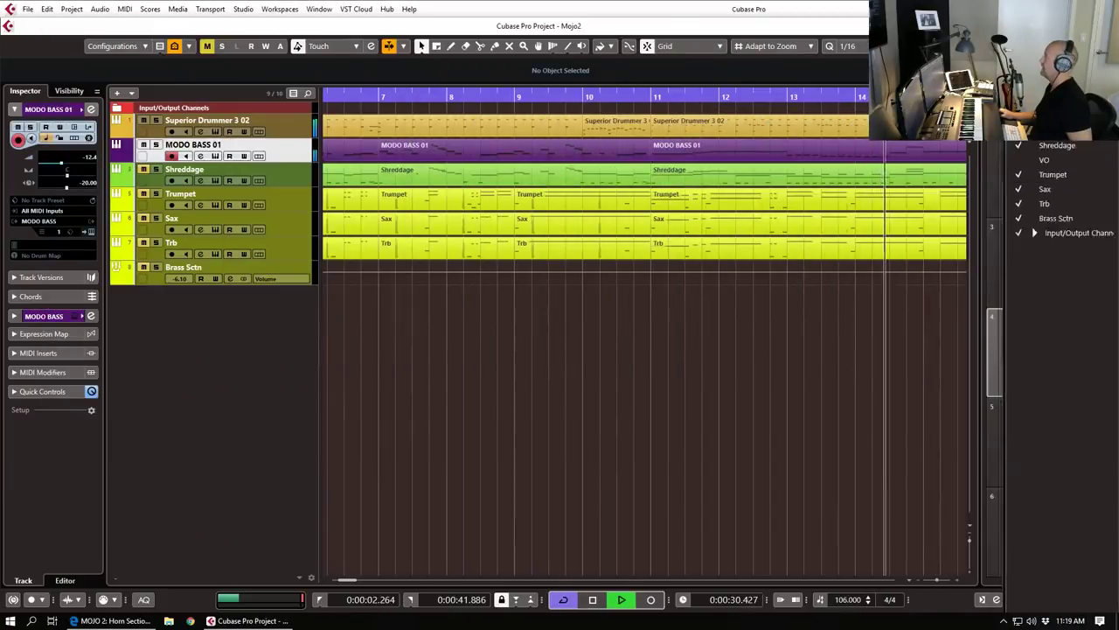
left_click(637, 404)
key("space")
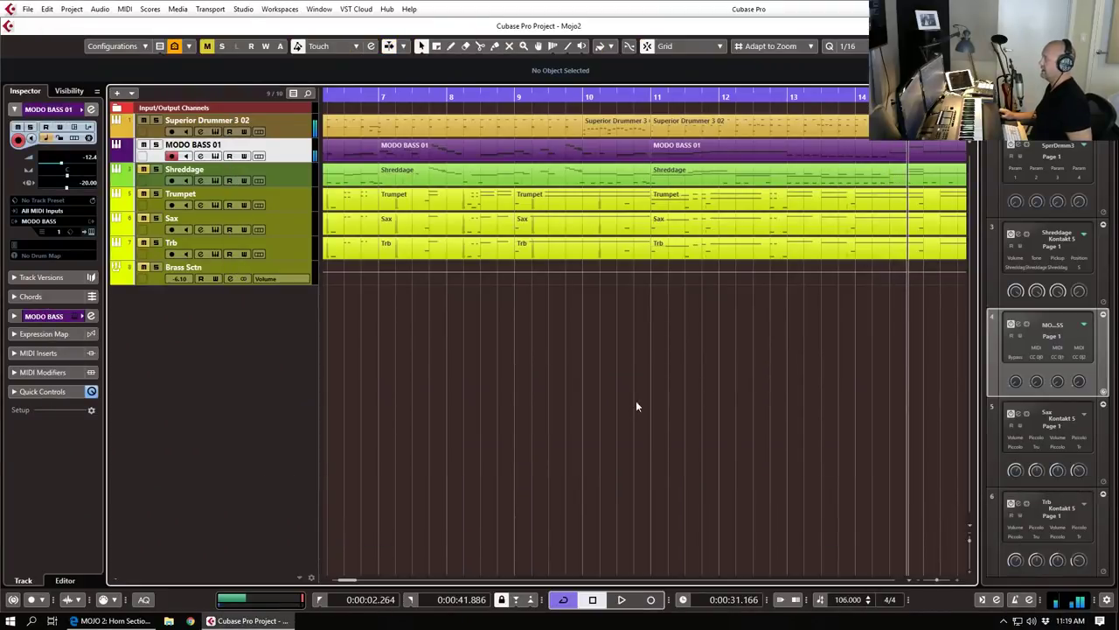
Step: Set the ASIO Fireface USB buffer size to 512 samples through the studio's audio device setup
left_click(244, 9)
left_click(288, 212)
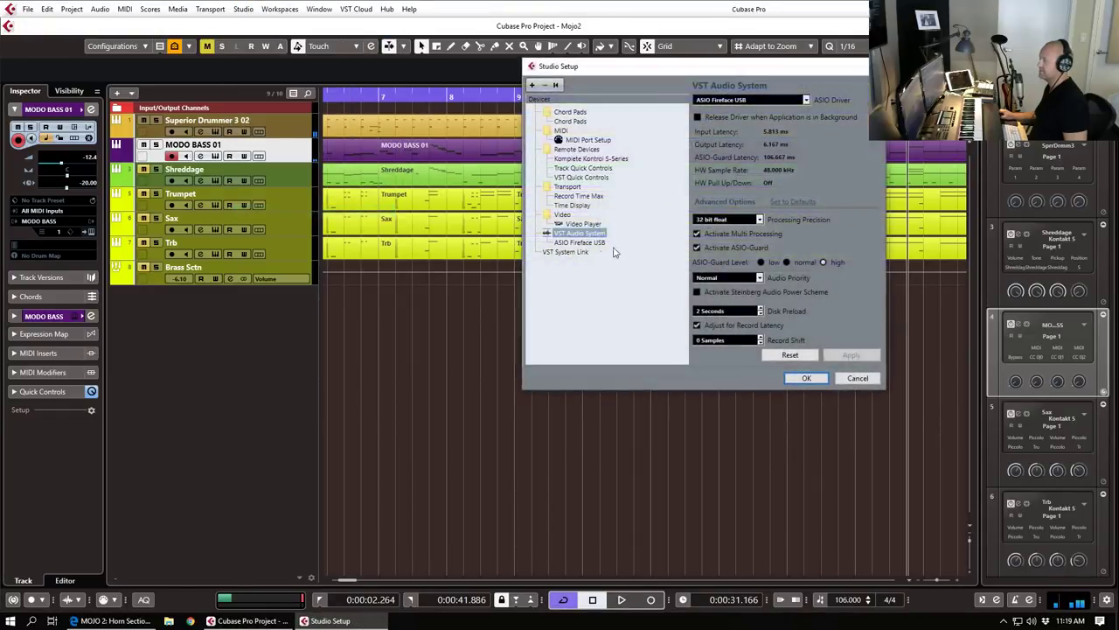
left_click(577, 242)
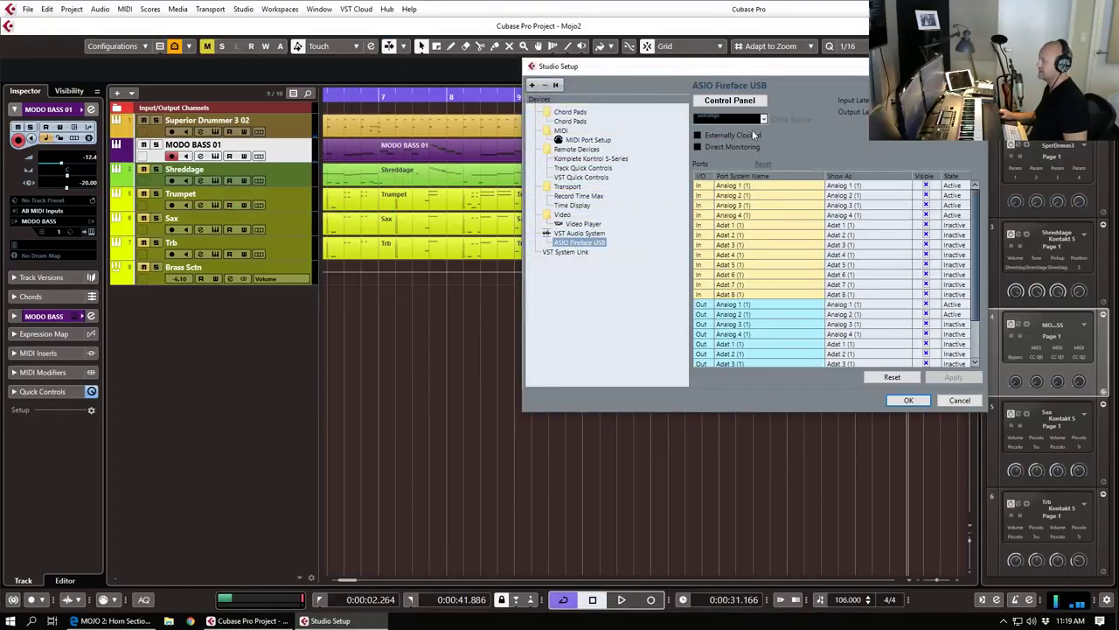
left_click(579, 233)
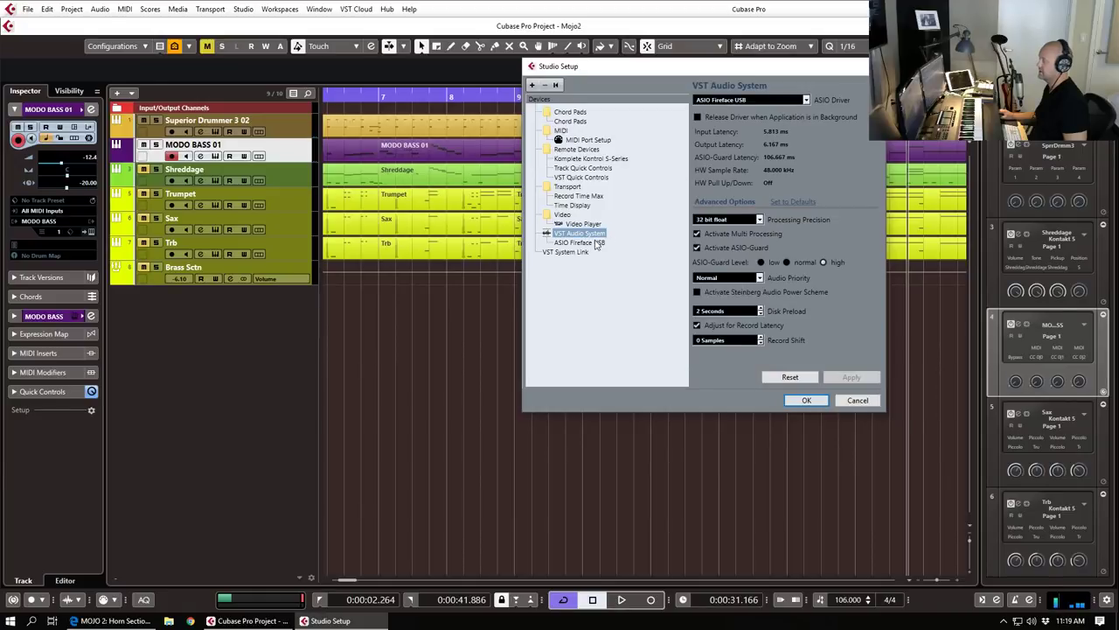
left_click(596, 245)
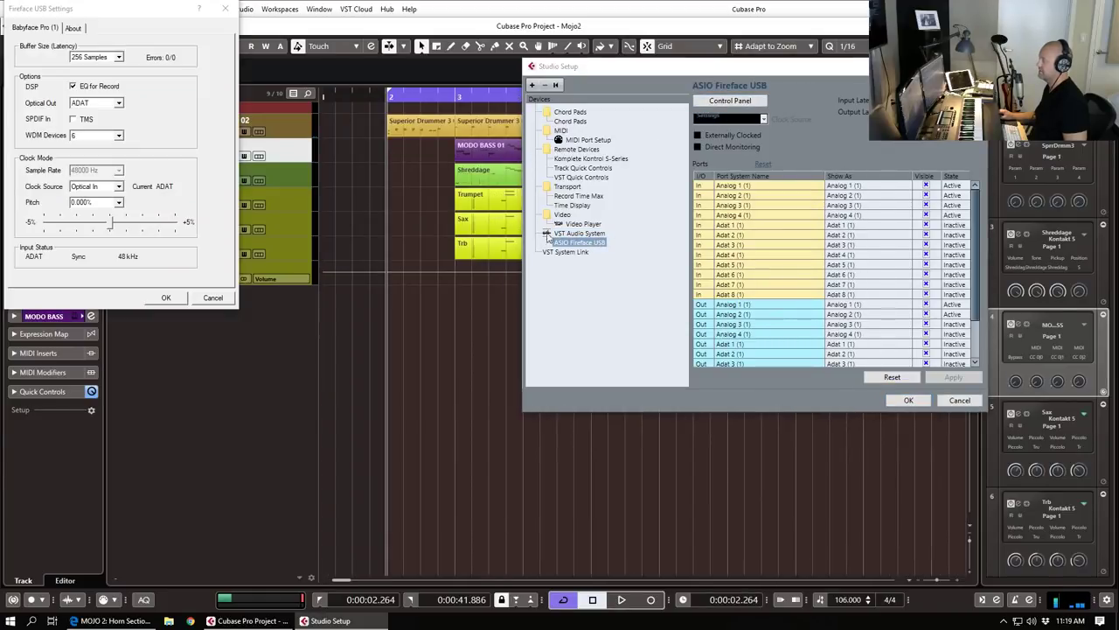
left_click(118, 57)
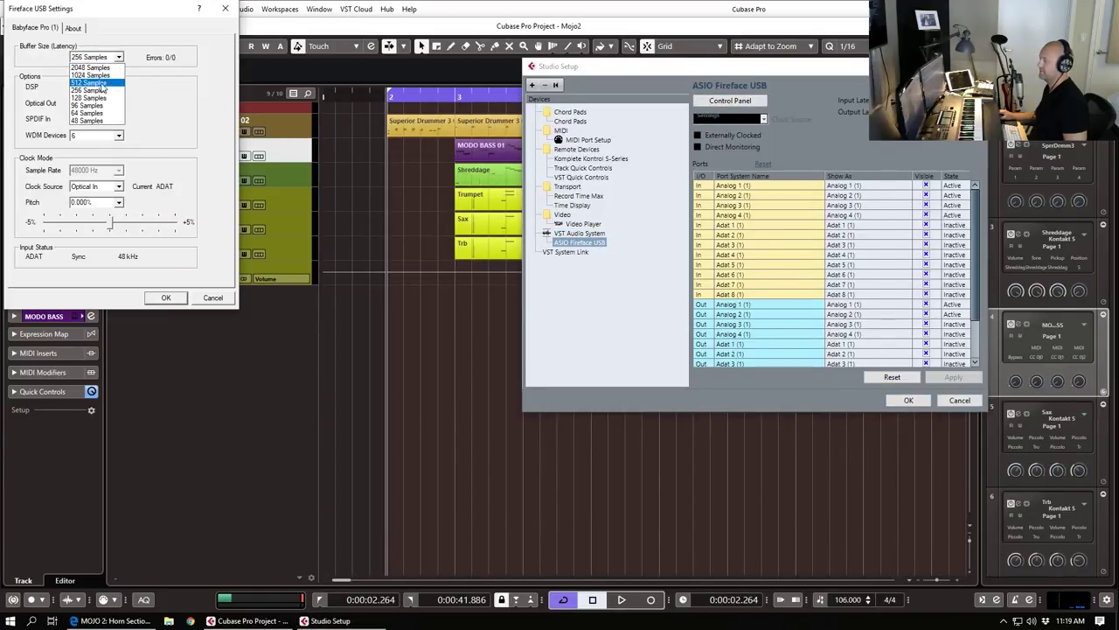
left_click(101, 88)
left_click(166, 298)
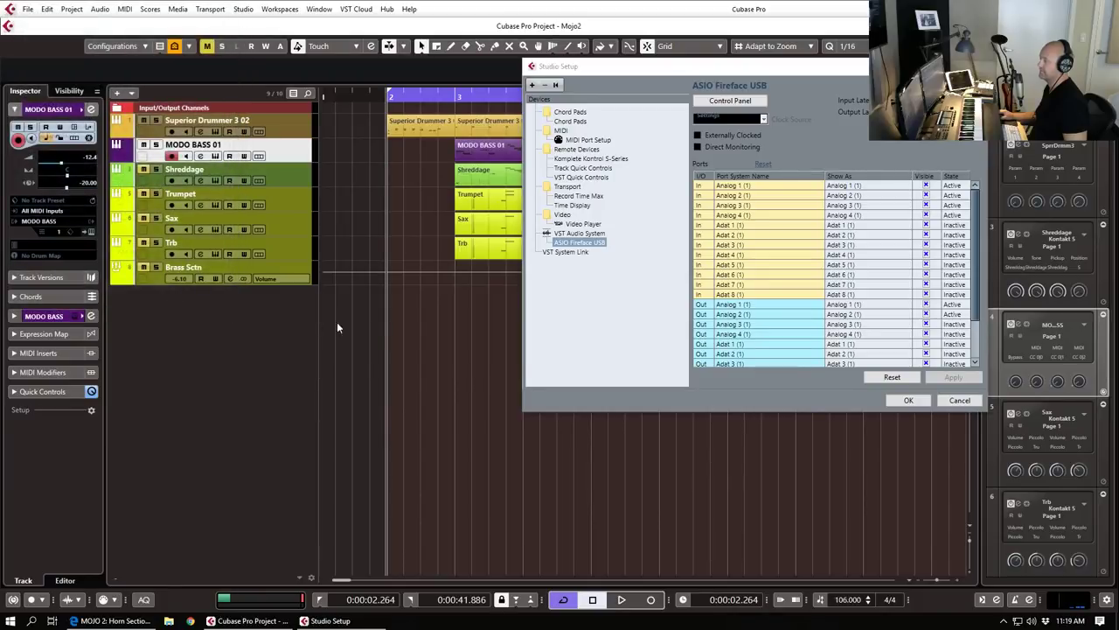
left_click(907, 401)
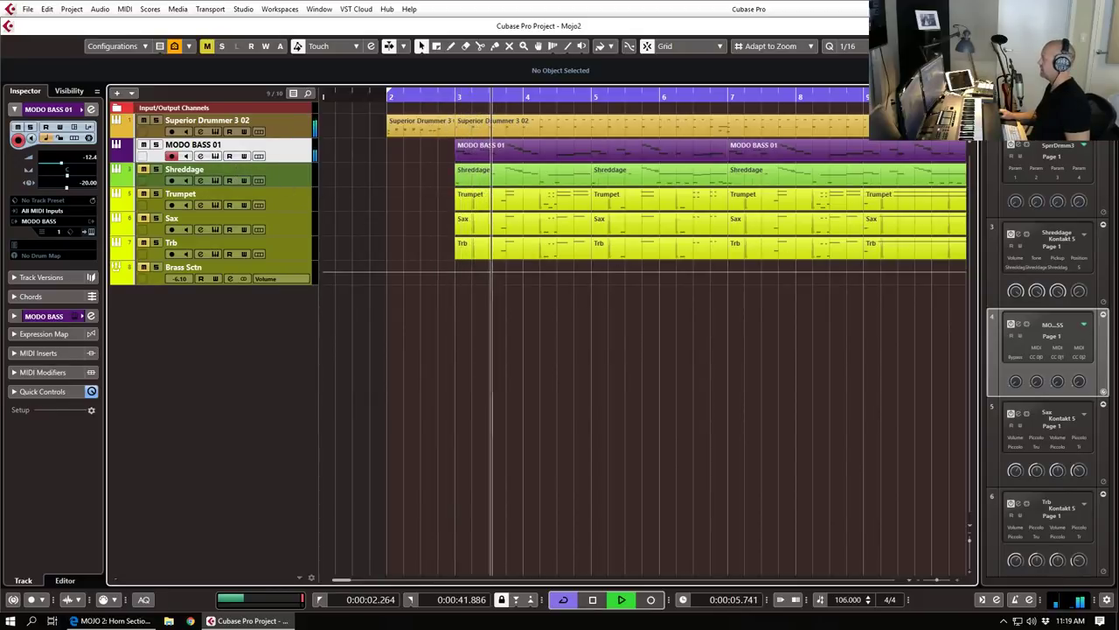
Step: Unmute Shreddage in the mixer and balance the levels: MODO BASS 01 at -15.8 dB, Shreddage at -9.66 dB, drums at -0.95 dB
key("F3")
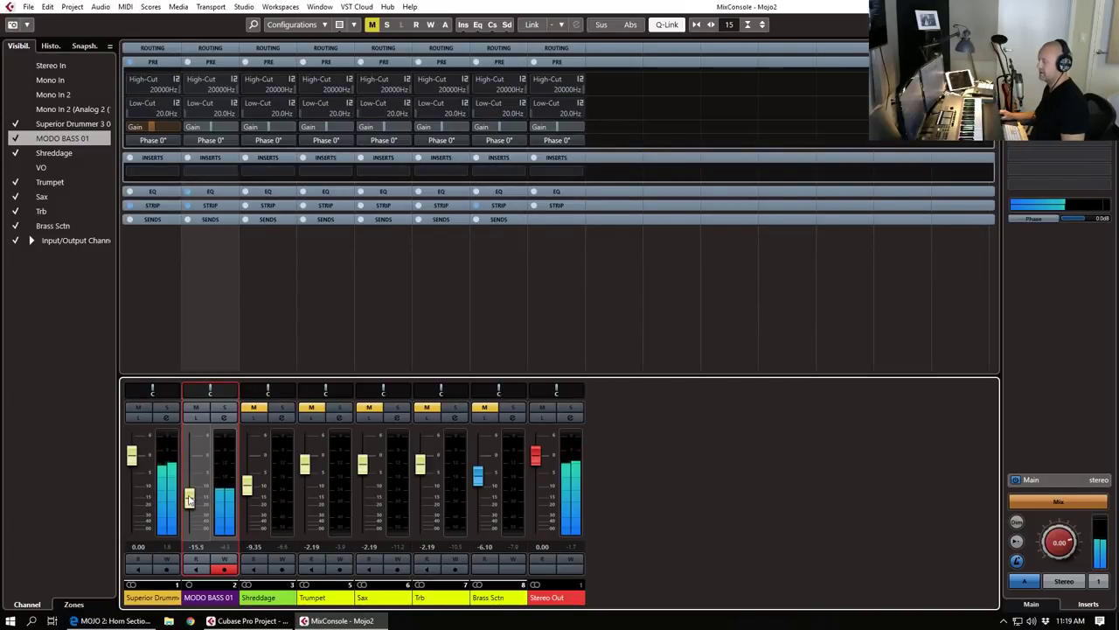
left_click(253, 409)
left_click(248, 486)
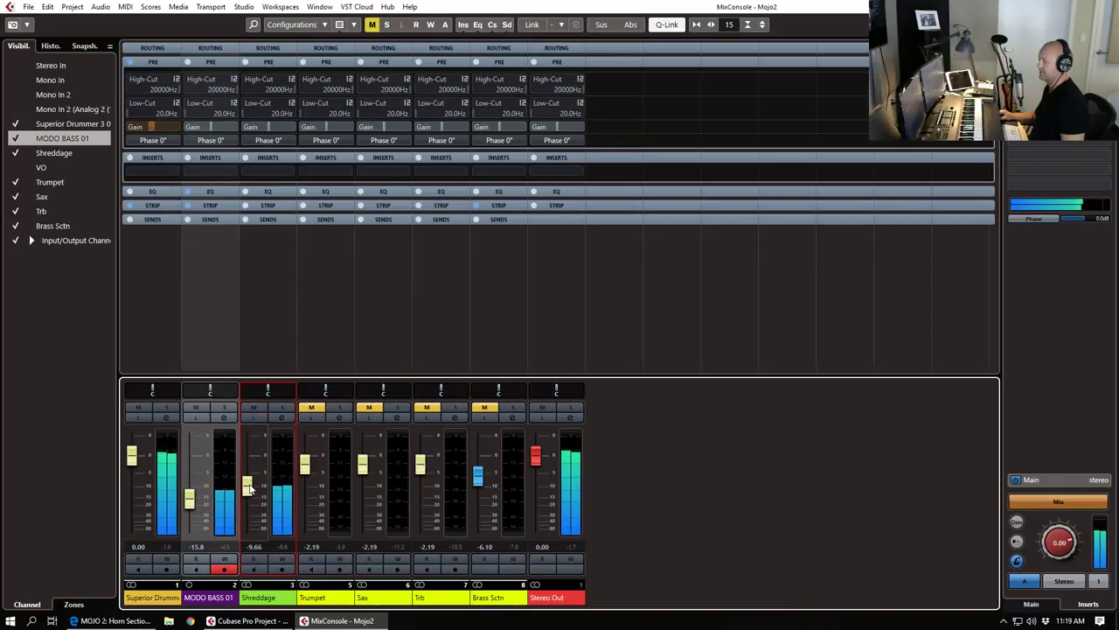
left_click_drag(136, 464, 135, 468)
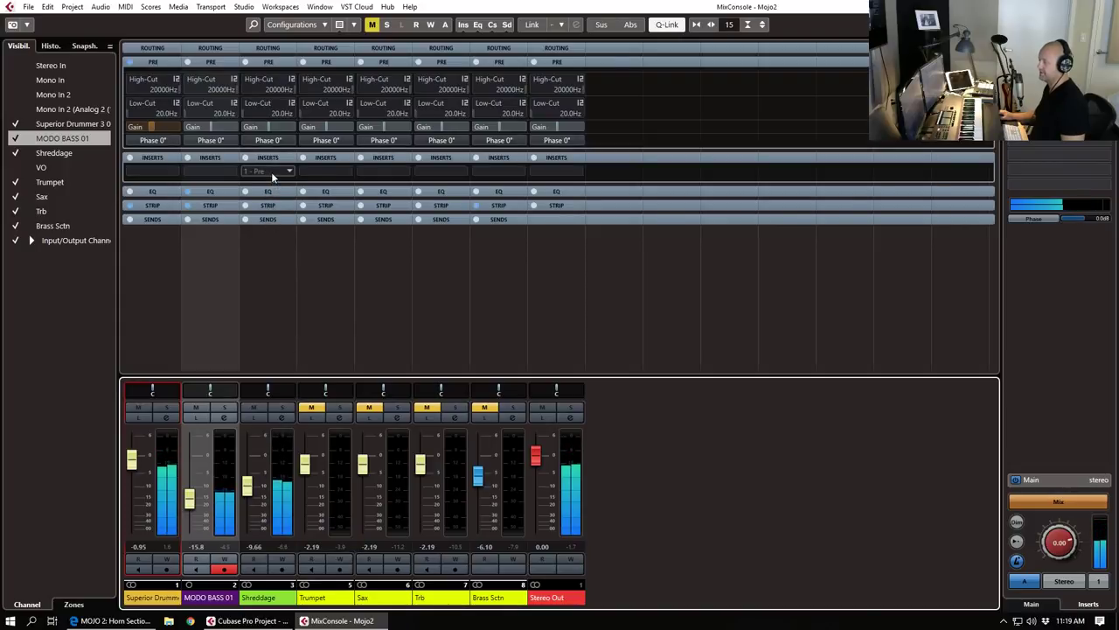
Step: Enable a 36 dB/oct low-cut filter on the Shreddage channel's equalizer and raise its cutoff to remove the low end
left_click(281, 417)
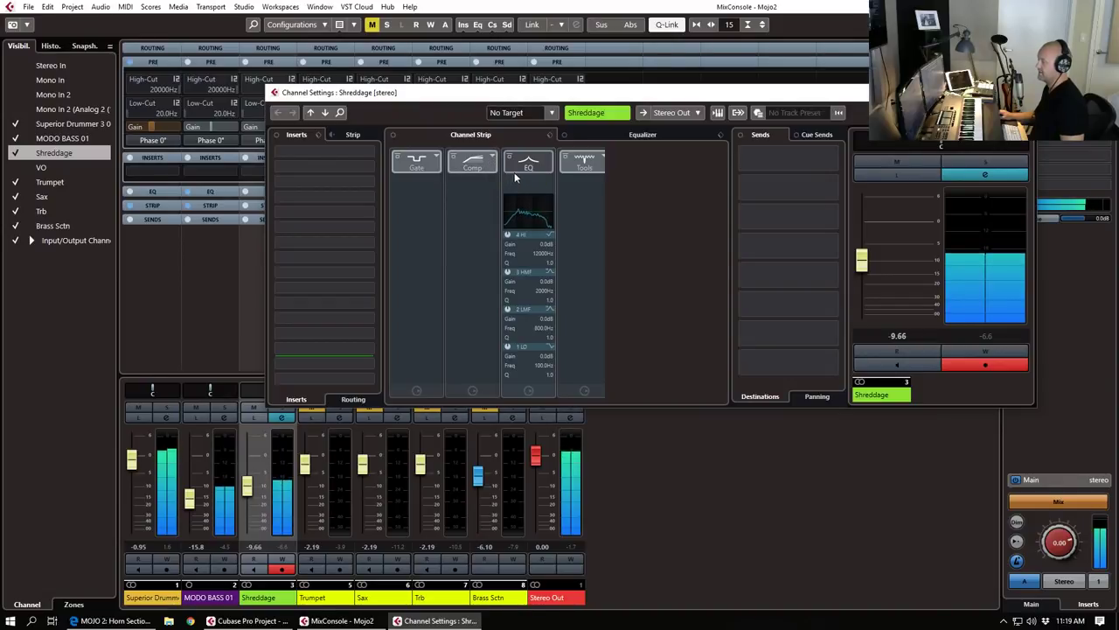
left_click(550, 171)
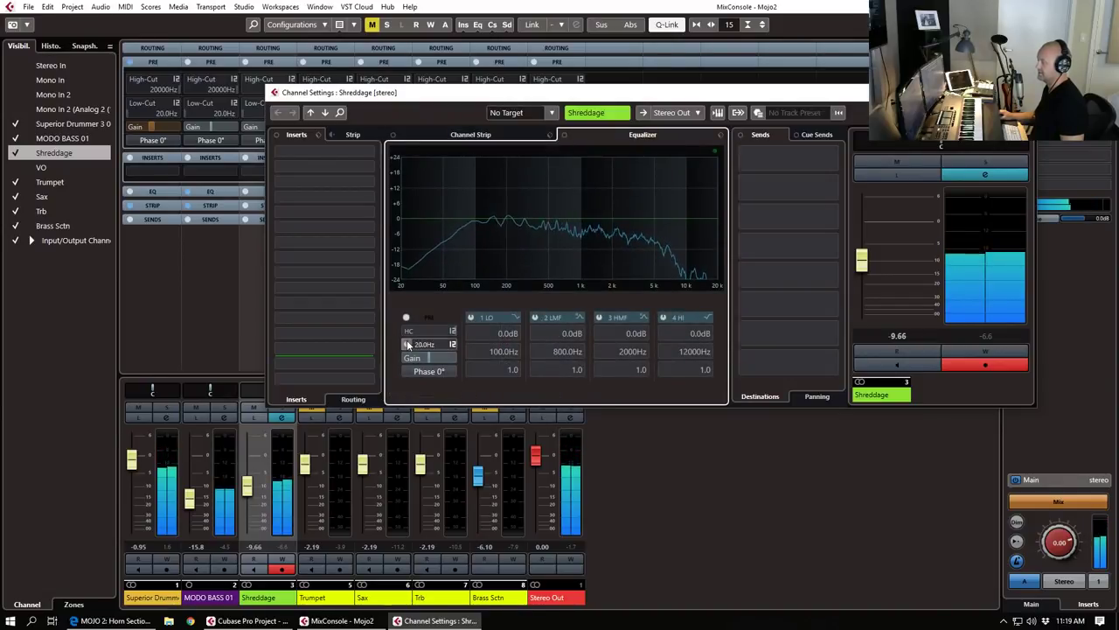
left_click(452, 343)
left_click(490, 393)
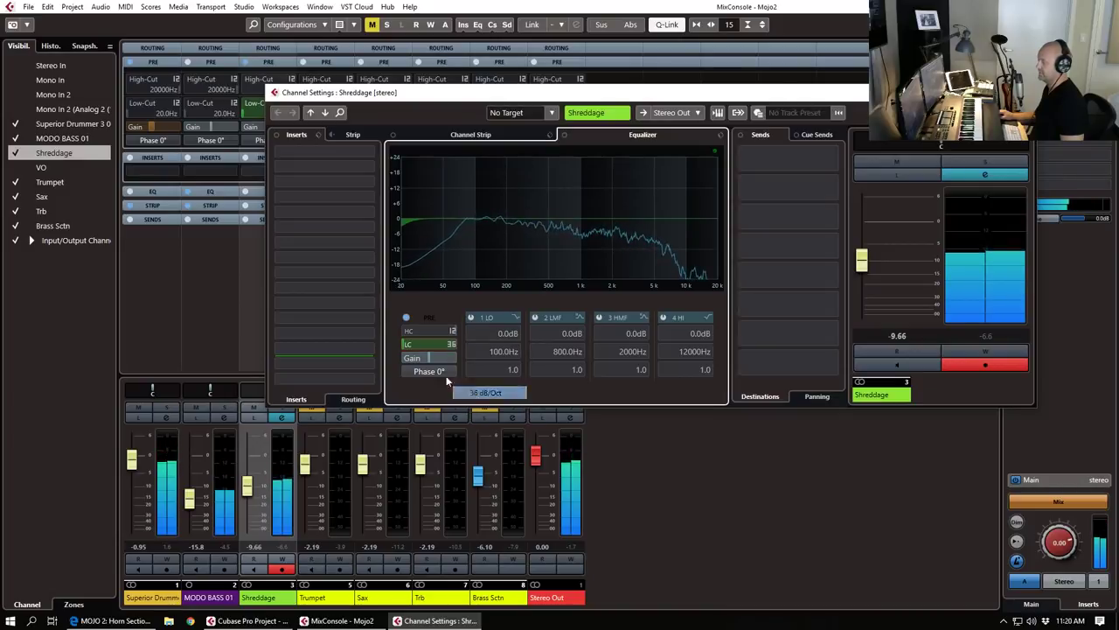
left_click_drag(420, 346, 435, 354)
scroll(434, 350, "down", 10)
left_click_drag(442, 351, 424, 345)
scroll(432, 348, "up", 2)
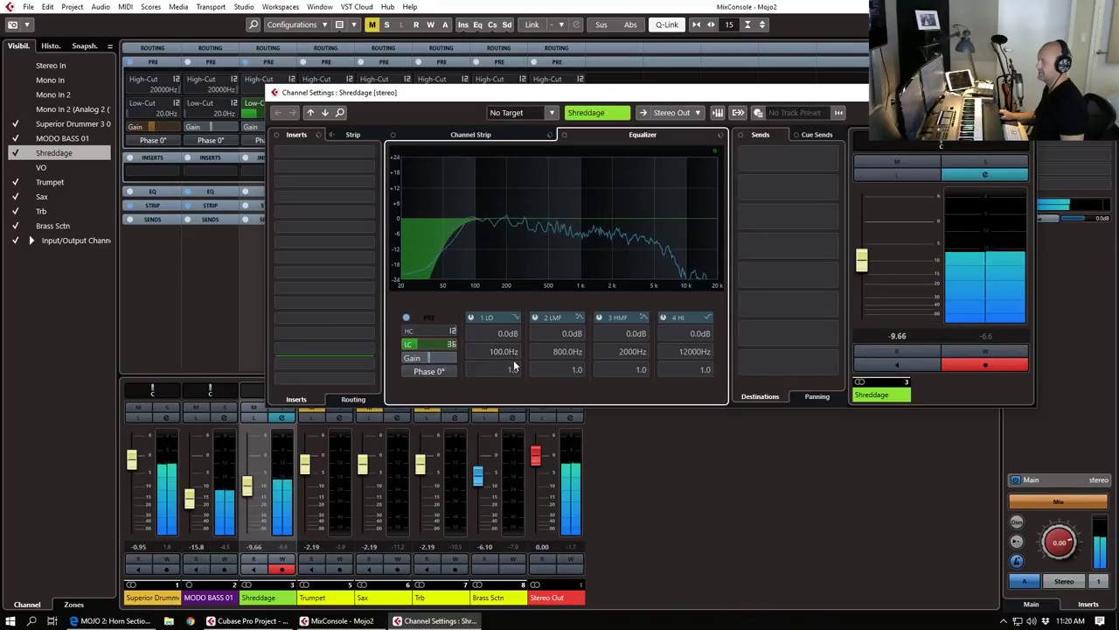
Step: Cut Shreddage's high-mid EQ band by 5.5 dB at 481.1 Hz with a Q of 5.8, and its 12000 Hz high band by 3.5 dB
left_click(600, 316)
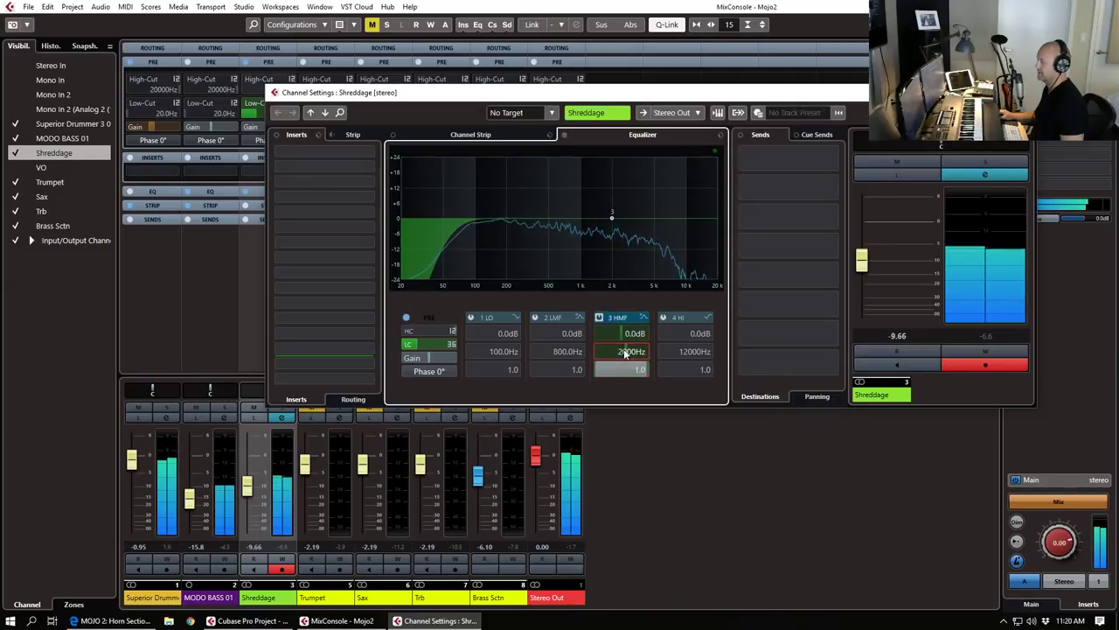
left_click(623, 351)
type("500")
key("Return")
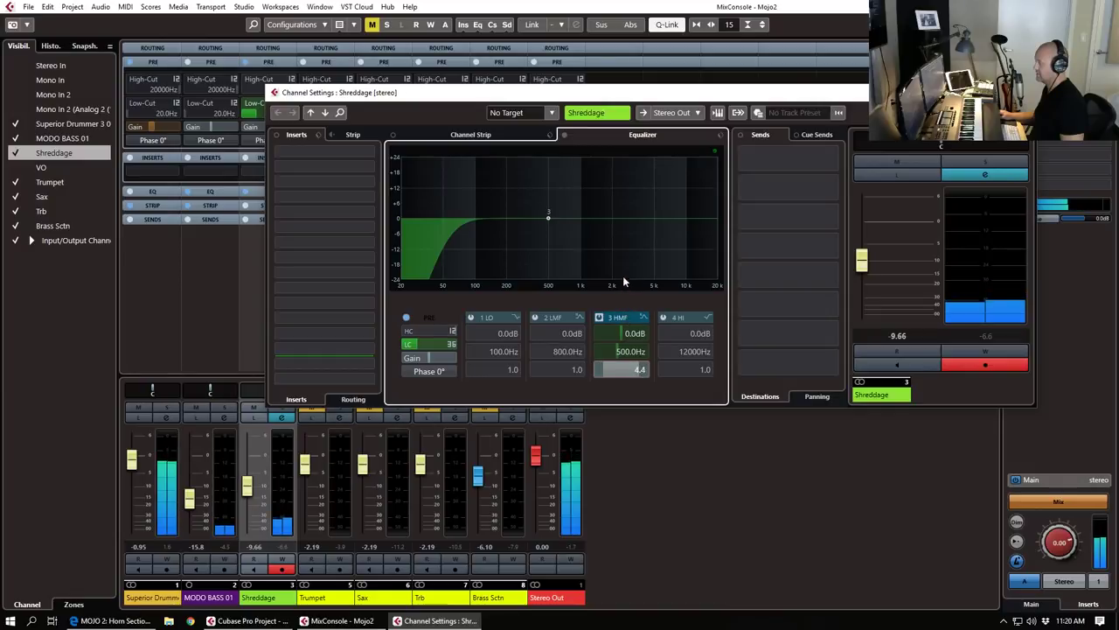
mouse_move(548, 216)
left_mouse_down()
mouse_move(550, 186)
mouse_move(536, 174)
mouse_move(551, 175)
mouse_move(546, 230)
left_mouse_up()
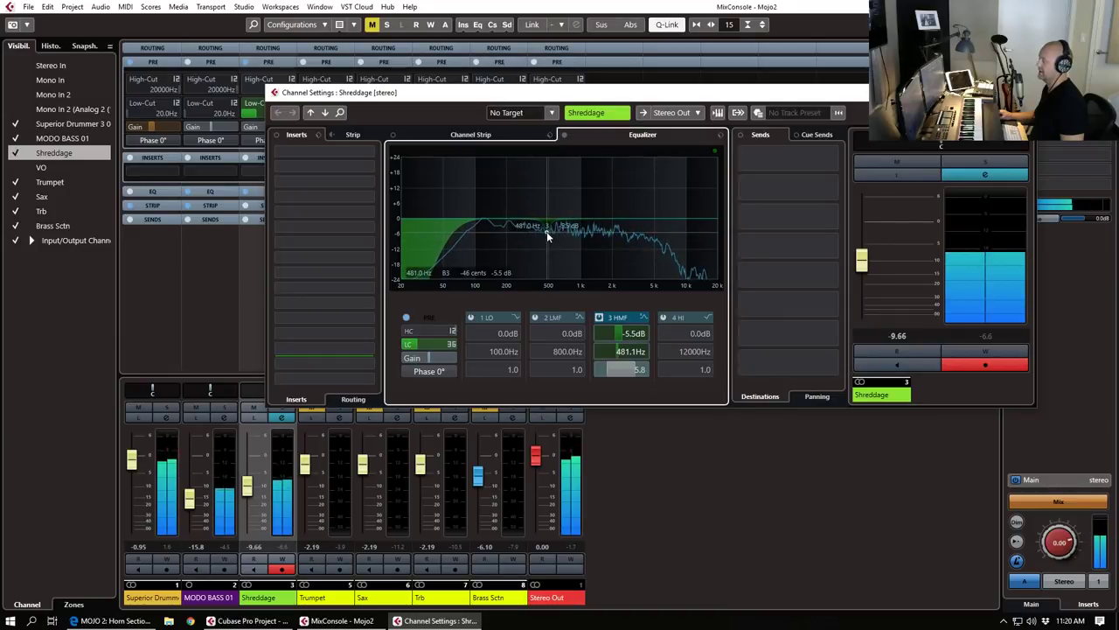
left_click(663, 317)
left_click_drag(675, 335, 672, 334)
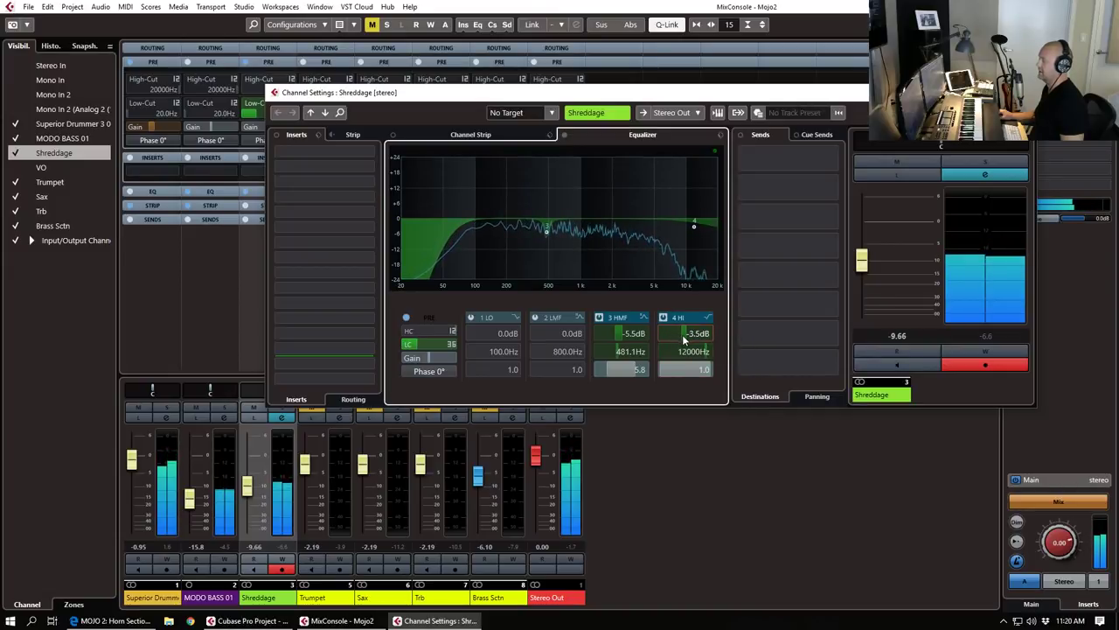
Step: Enable the low-mid EQ band on the Shreddage channel and boost it 2.5 dB at 239 Hz with a Q of 2.4
left_click(545, 318)
left_click(557, 351)
type("250")
key("Return")
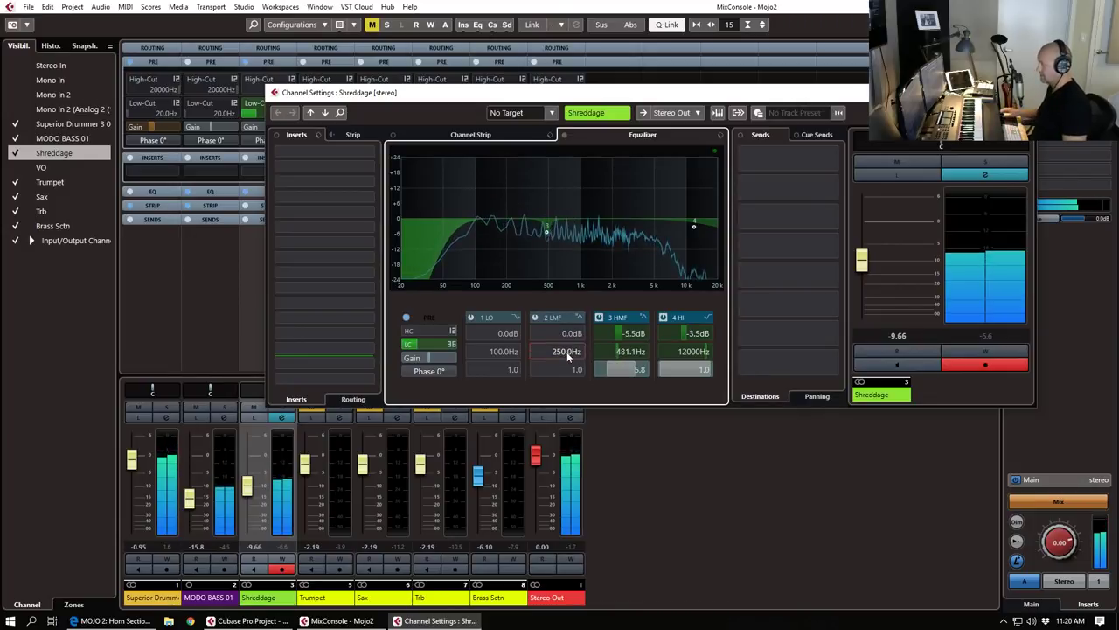
left_click(537, 317)
left_click_drag(560, 370, 562, 335)
scroll(567, 334, "up", 3)
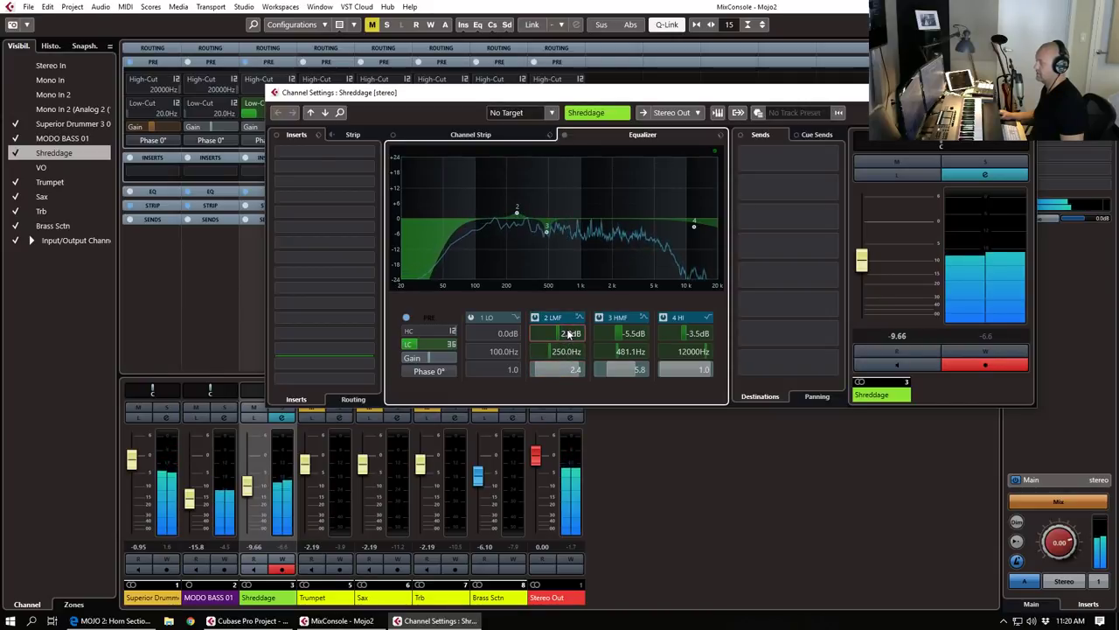
mouse_move(516, 213)
left_mouse_down()
mouse_move(512, 175)
mouse_move(515, 211)
left_mouse_up()
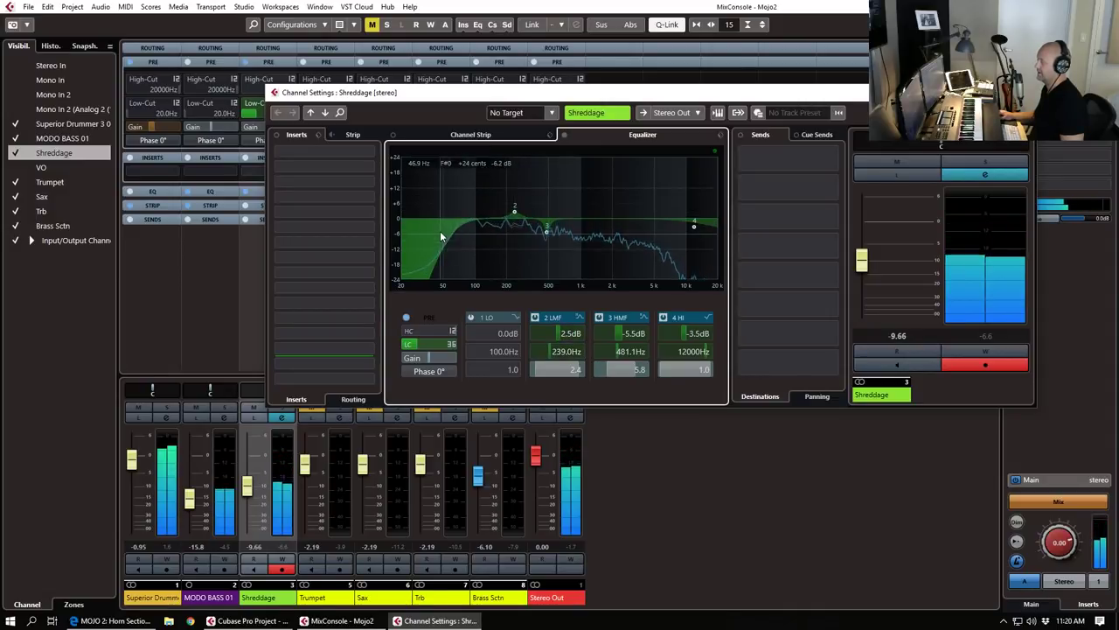
Step: Steepen Shreddage's low-cut filter to 48 dB/oct and raise its cutoff to 103.3 Hz
left_click(451, 344)
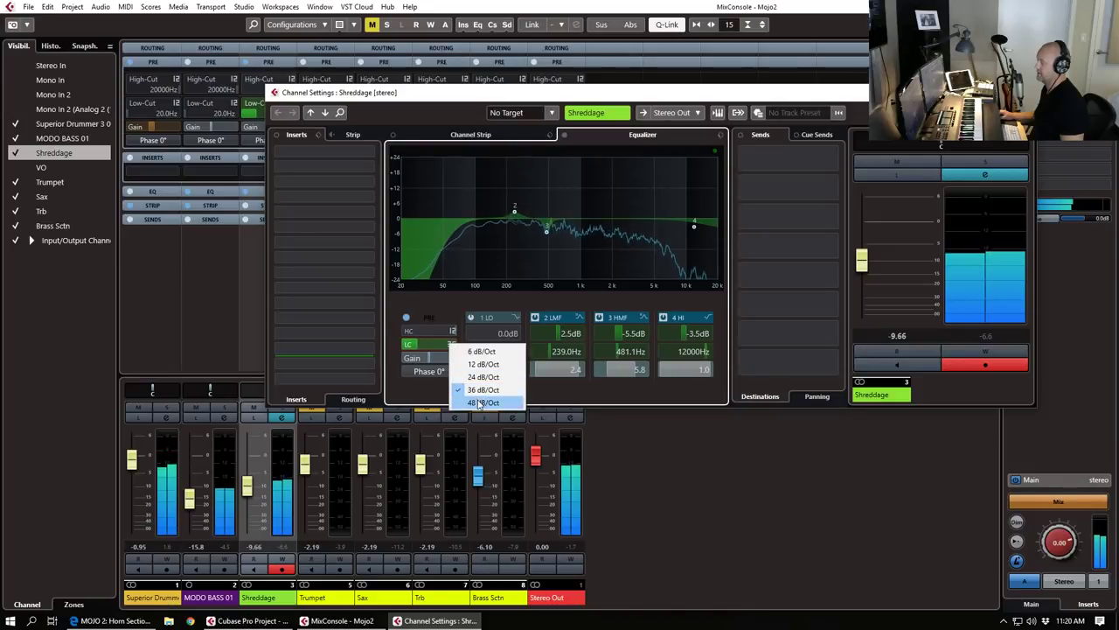
left_click(483, 403)
scroll(427, 346, "up", 4)
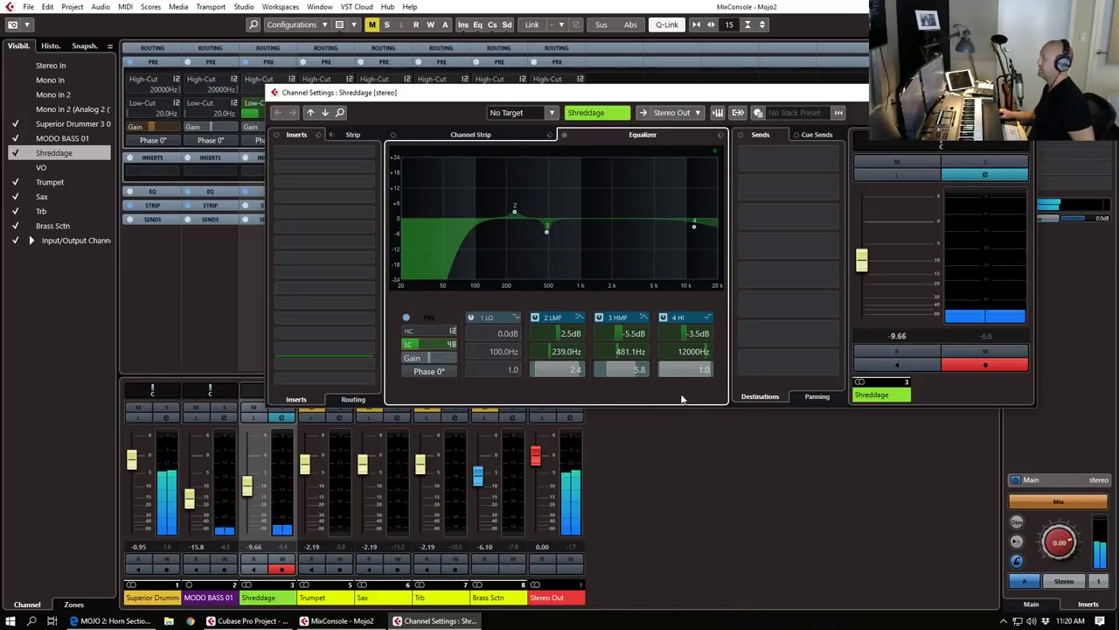
Step: Retune Shreddage's low-mid boost to 3.2 dB at 221.4 Hz and try a 1.4 dB low-band cut at 1901 Hz, leaving that band bypassed
left_click_drag(520, 213, 510, 214)
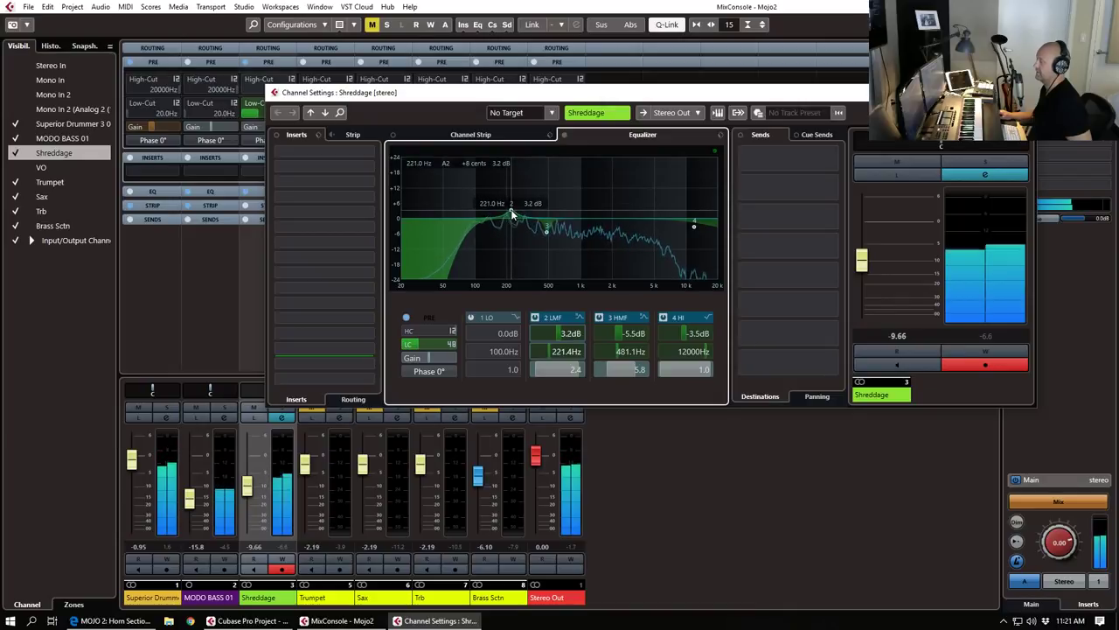
mouse_move(611, 219)
left_mouse_down()
mouse_move(610, 208)
mouse_move(609, 221)
left_mouse_up()
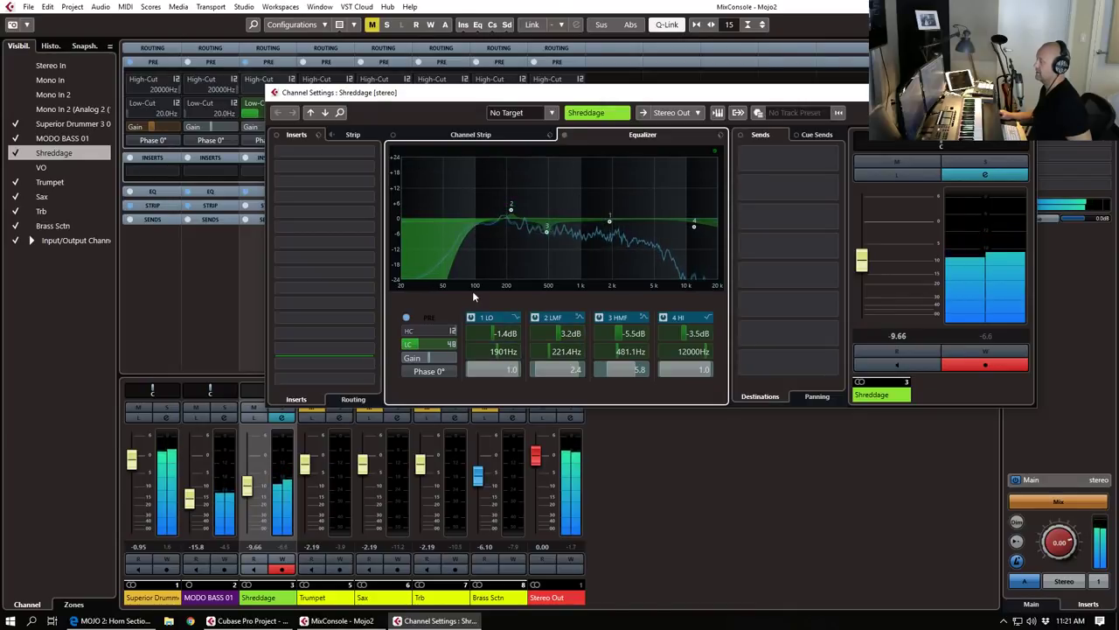
left_click(472, 317)
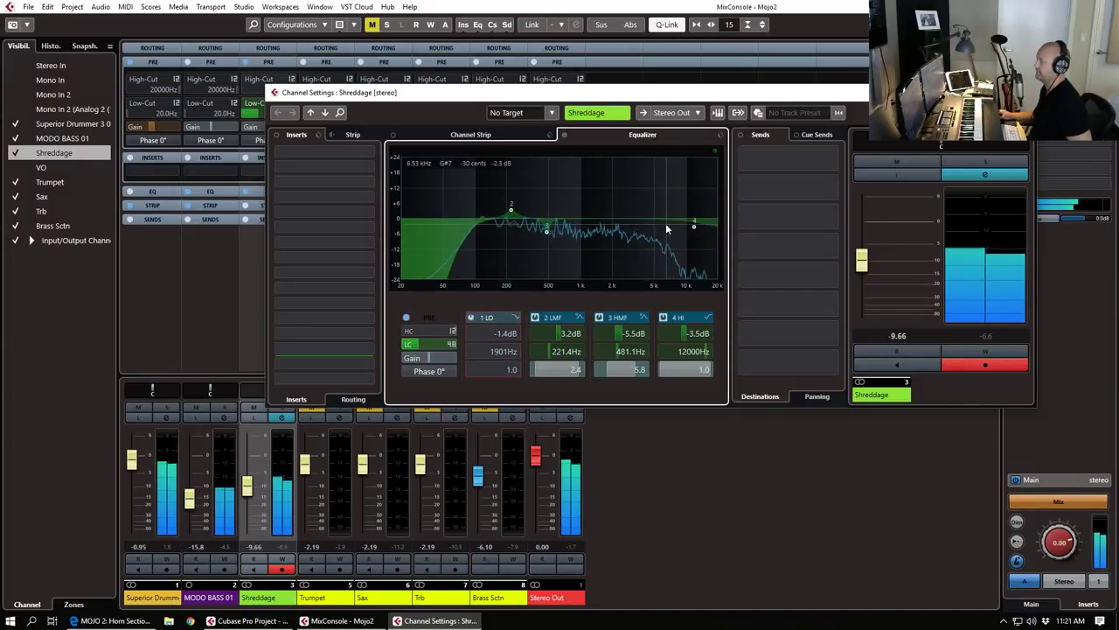
left_click(1022, 92)
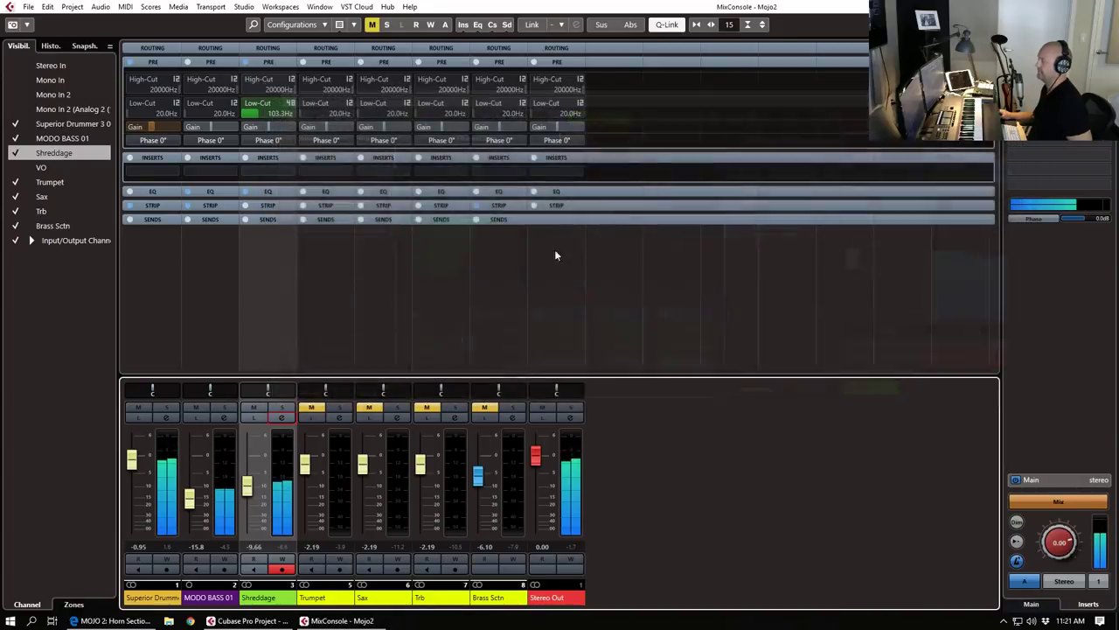
Step: Unmute the Brass Sctn channel, lower it to -7.05 dB, and insert the Waves CLA-76 Stereo compressor on it
left_click(485, 409)
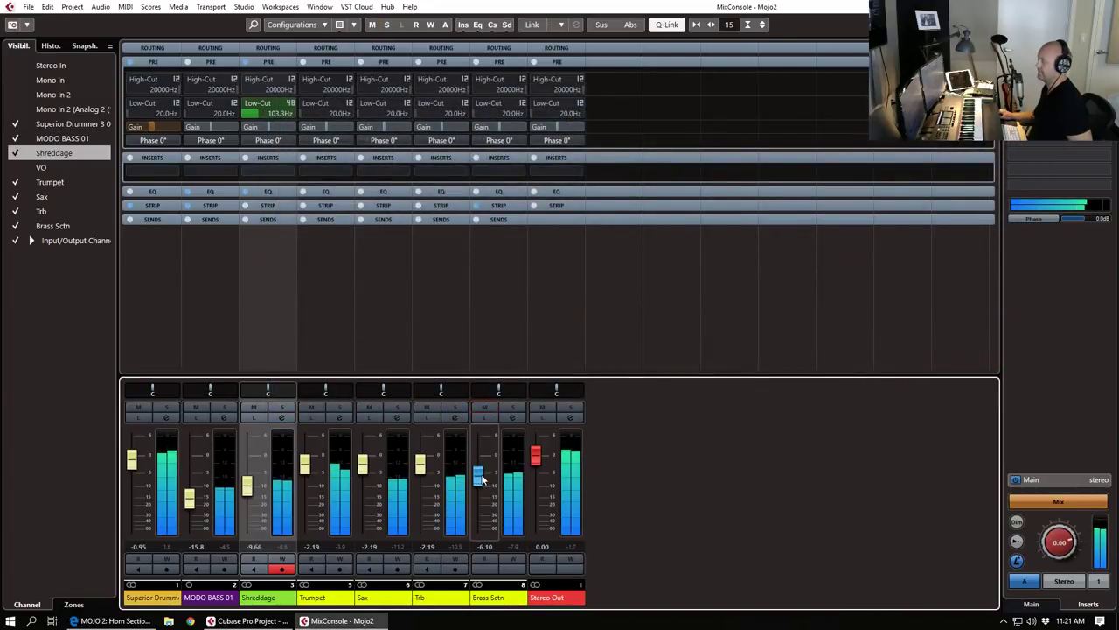
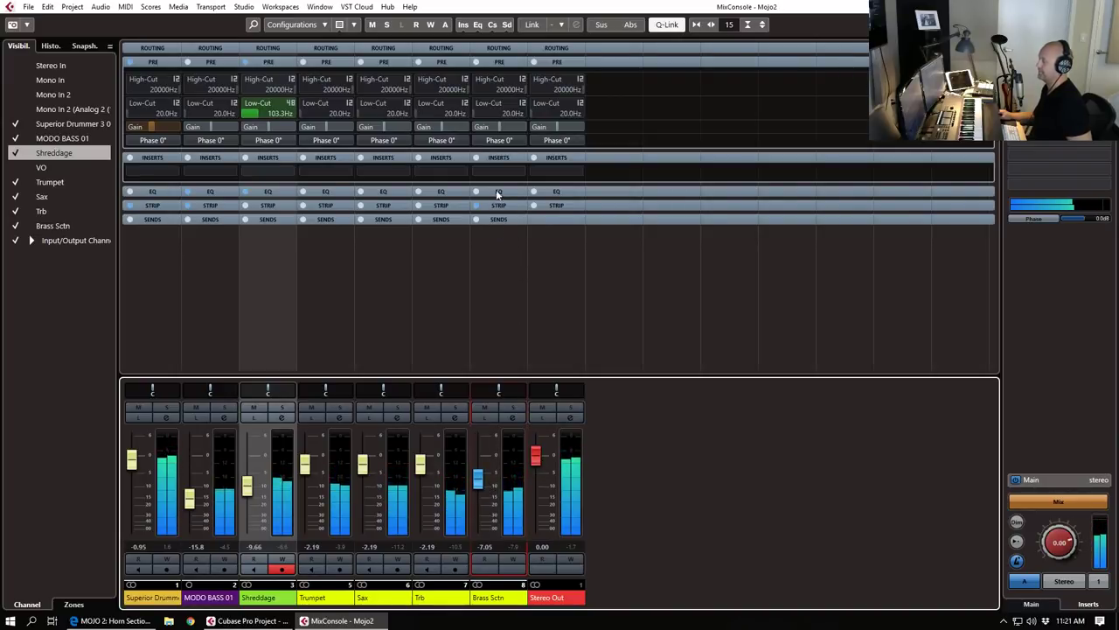
left_click(521, 173)
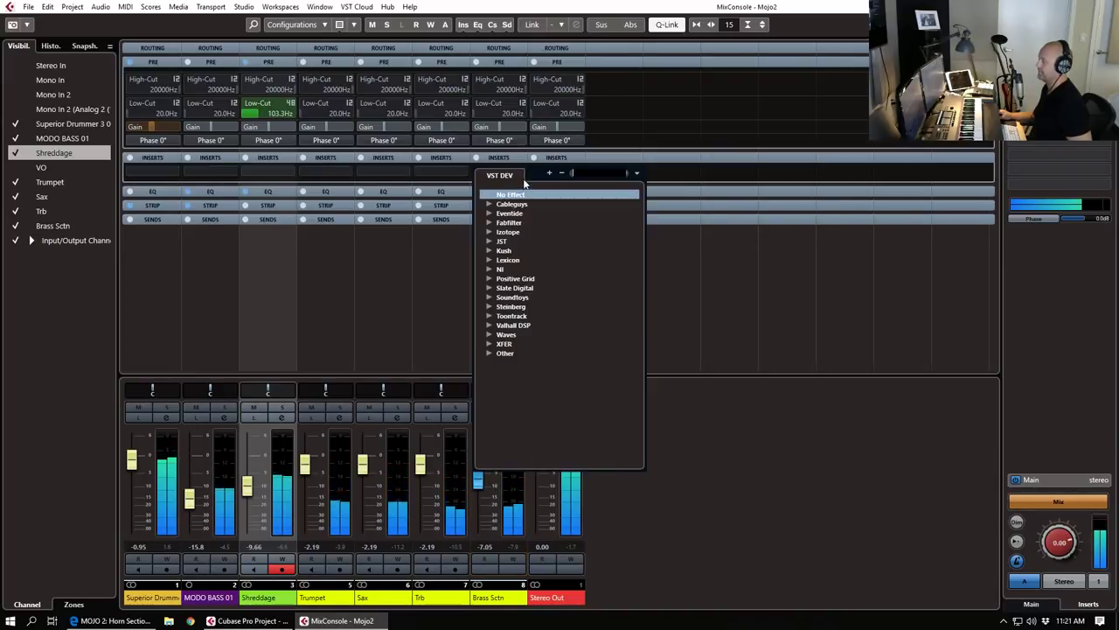
left_click(492, 337)
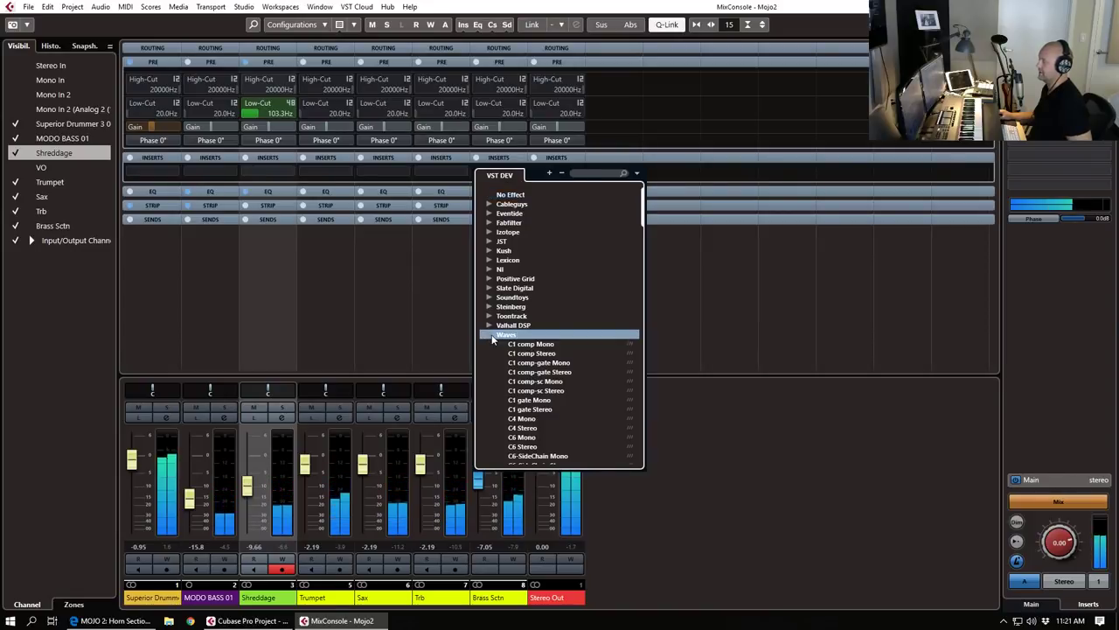
scroll(565, 381, "down", 4)
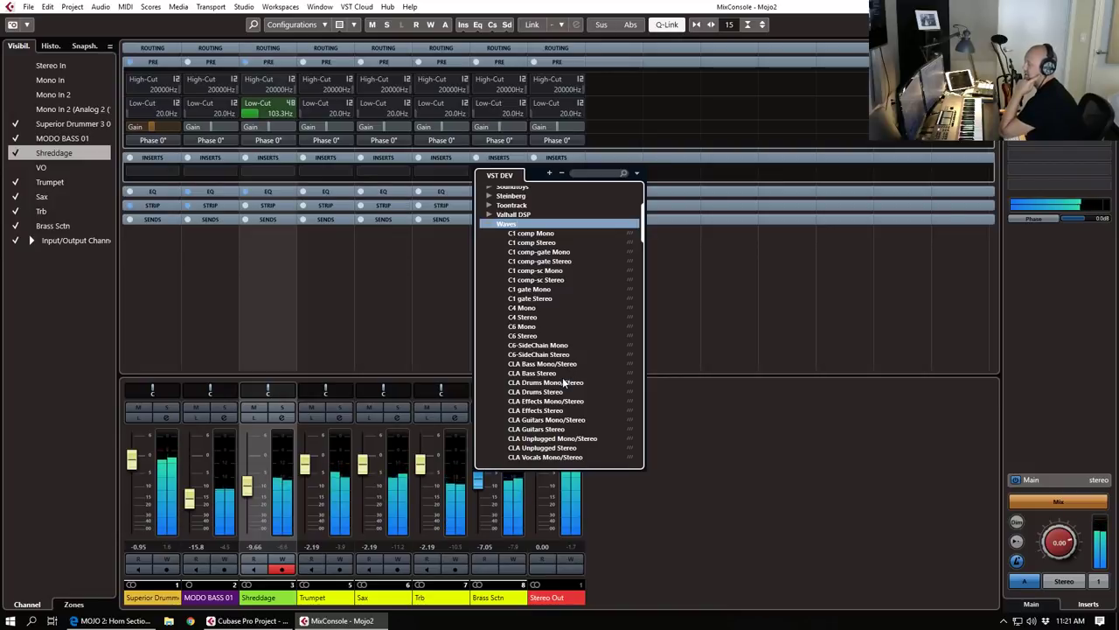
scroll(573, 390, "down", 2)
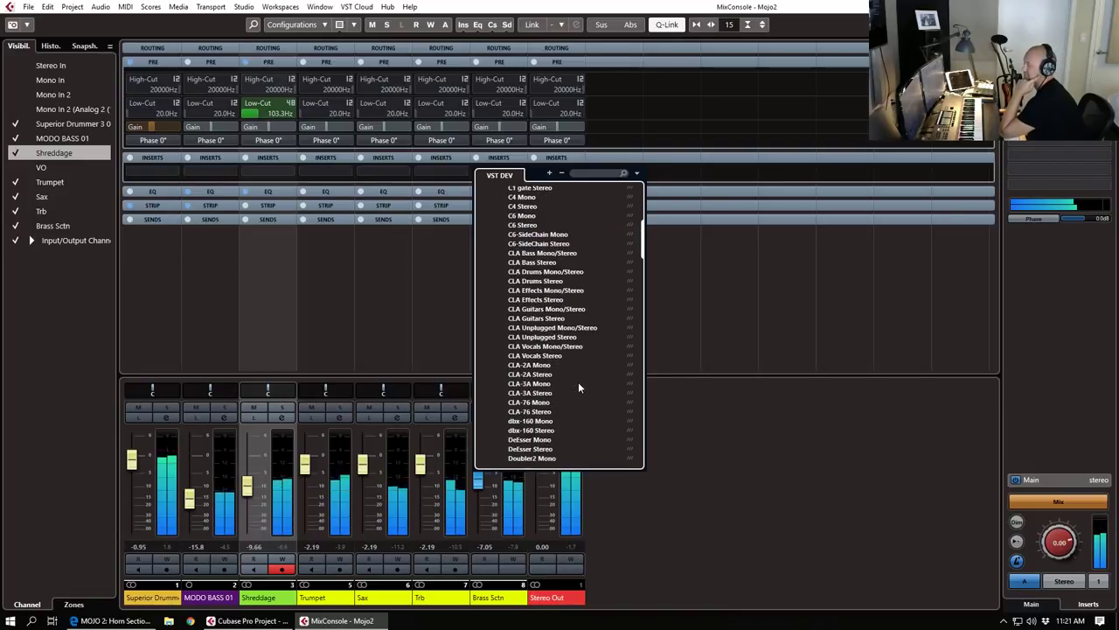
left_click(542, 417)
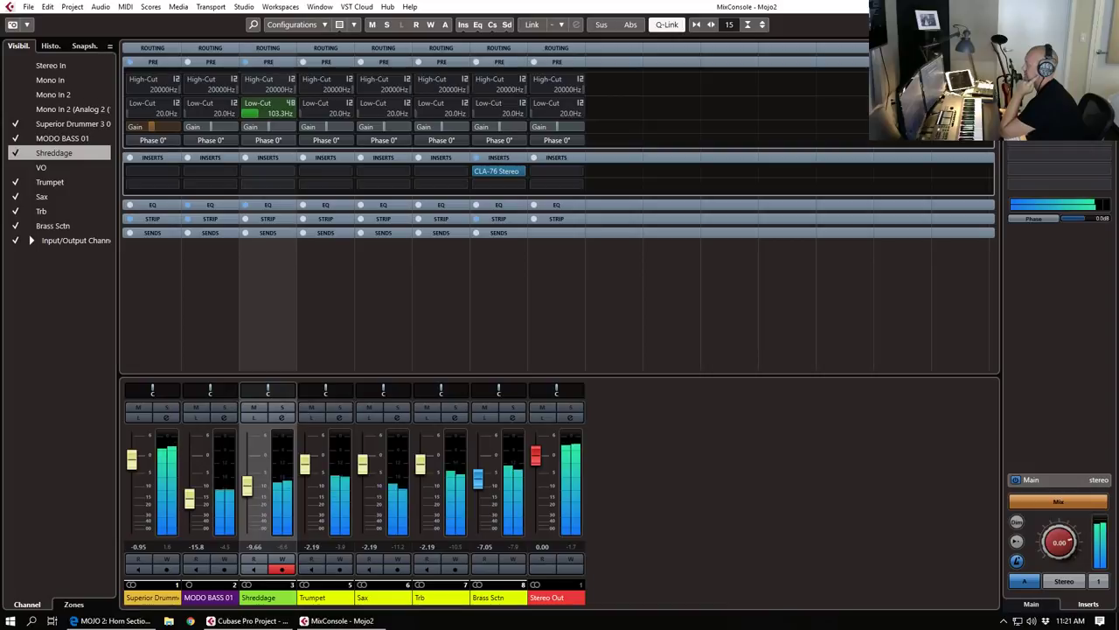
Step: Load the Blacky preset Rock My Vocal in the brass section's CLA-76 compressor and switch its analog modelling off
left_click_drag(518, 72, 492, 73)
left_click(822, 106)
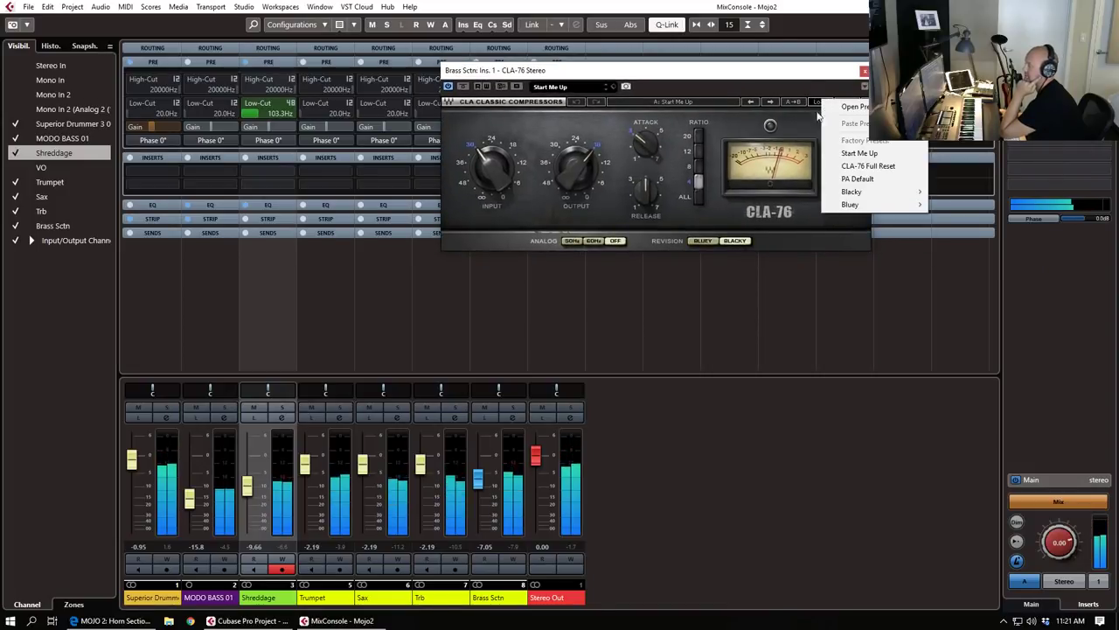
mouse_move(860, 206)
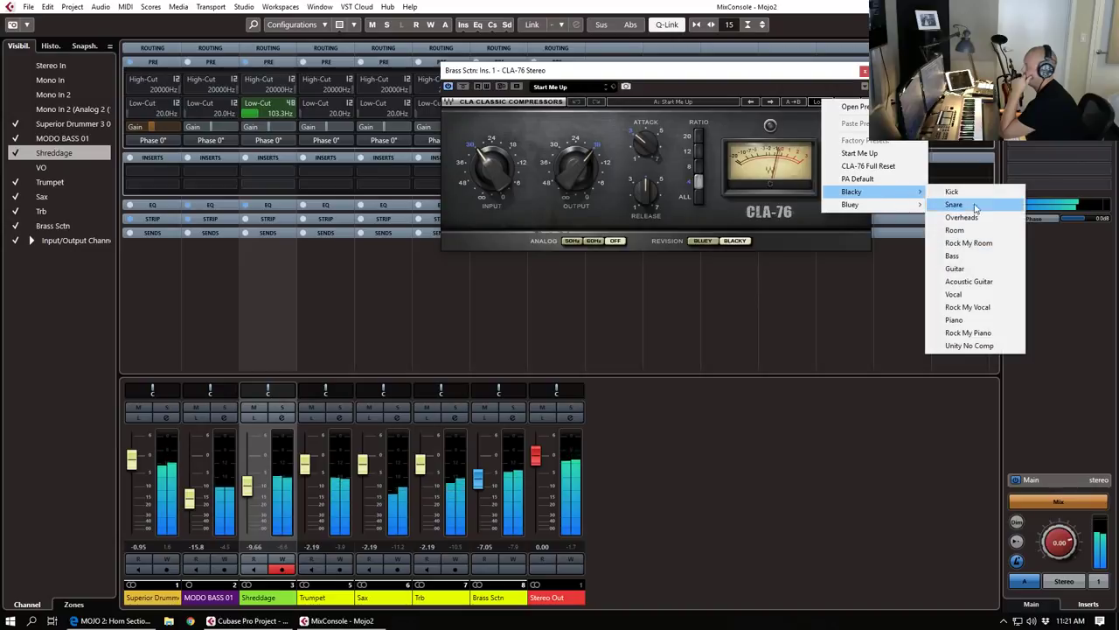
left_click(968, 307)
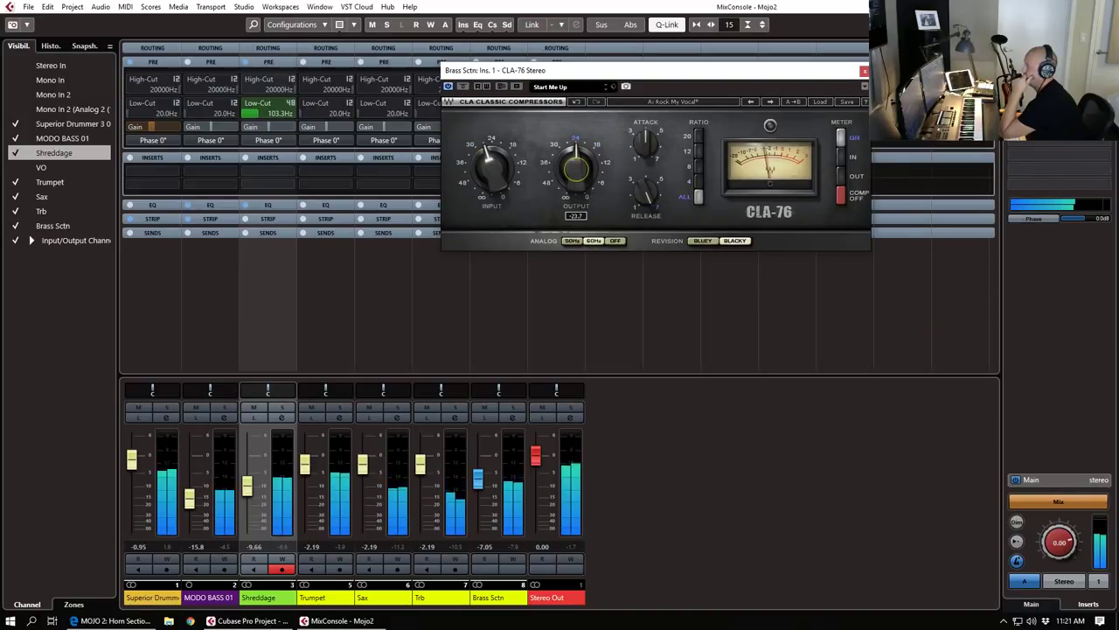
left_click(616, 240)
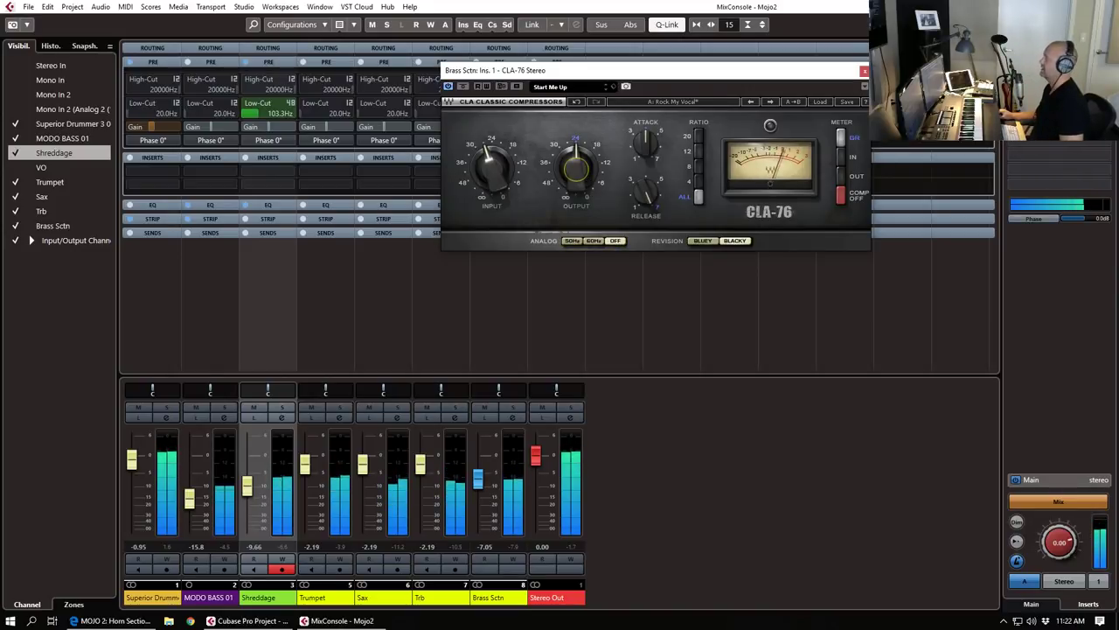
left_click(864, 72)
Step: Solo the Brass Sctn channel and add a stereo effect track with ValhallaVintageVerb_x64, routed to Stereo Out, to the project
left_click(512, 407)
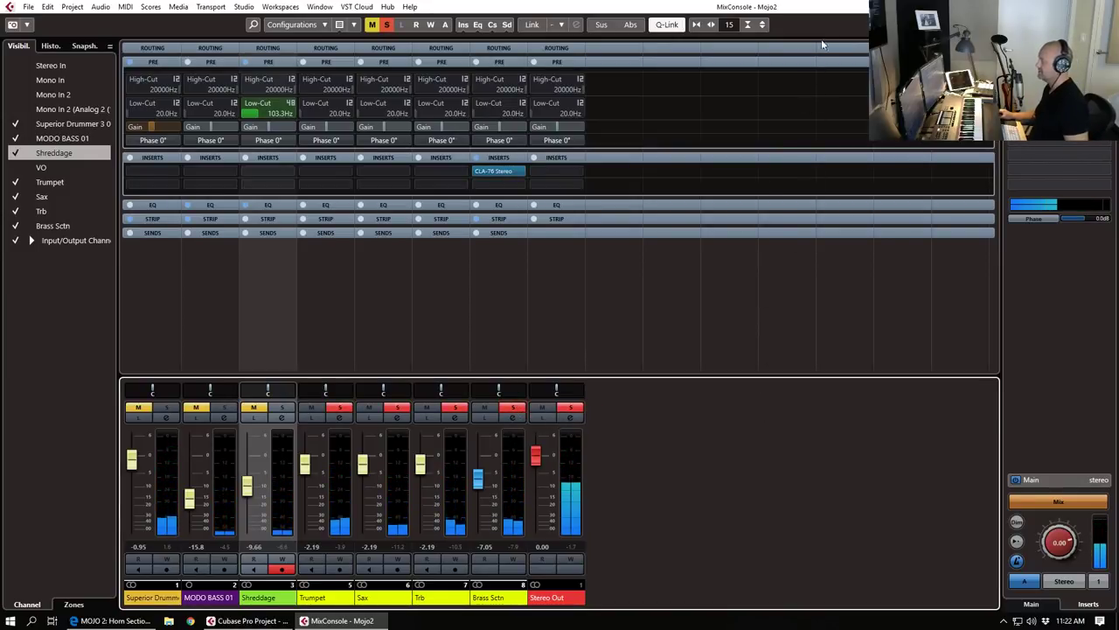
left_click_drag(826, 10, 1118, 131)
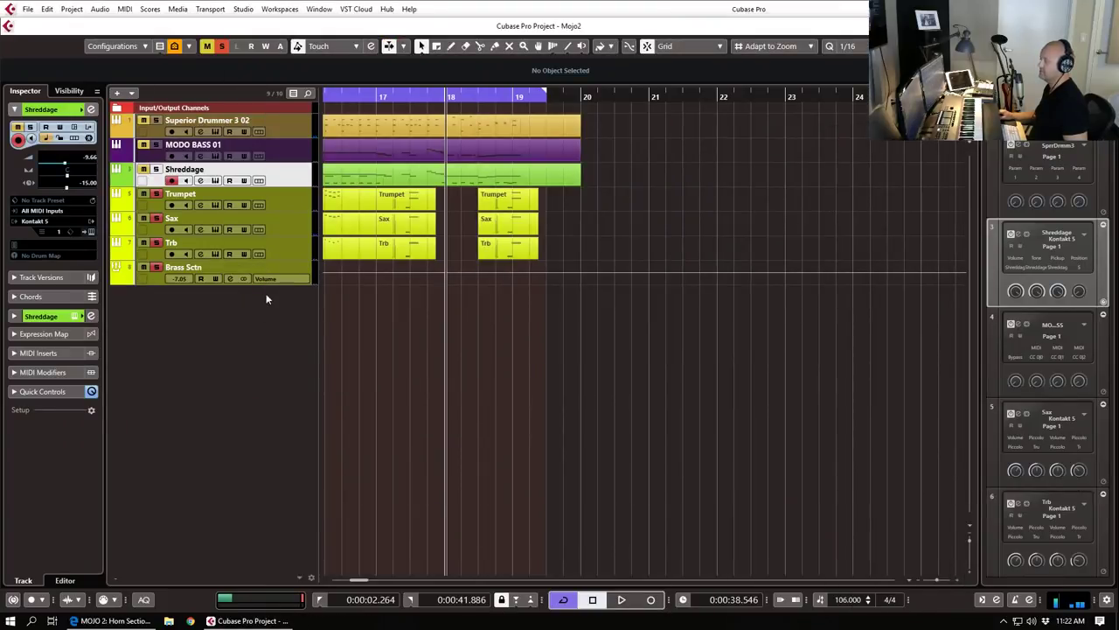
right_click(207, 330)
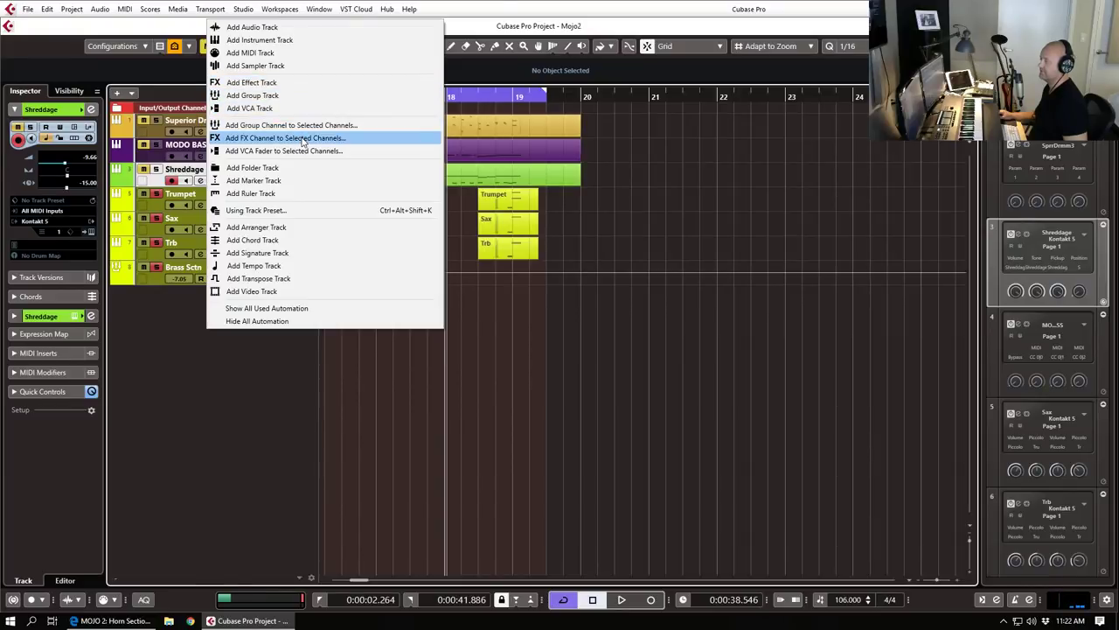
left_click(215, 450)
right_click(201, 363)
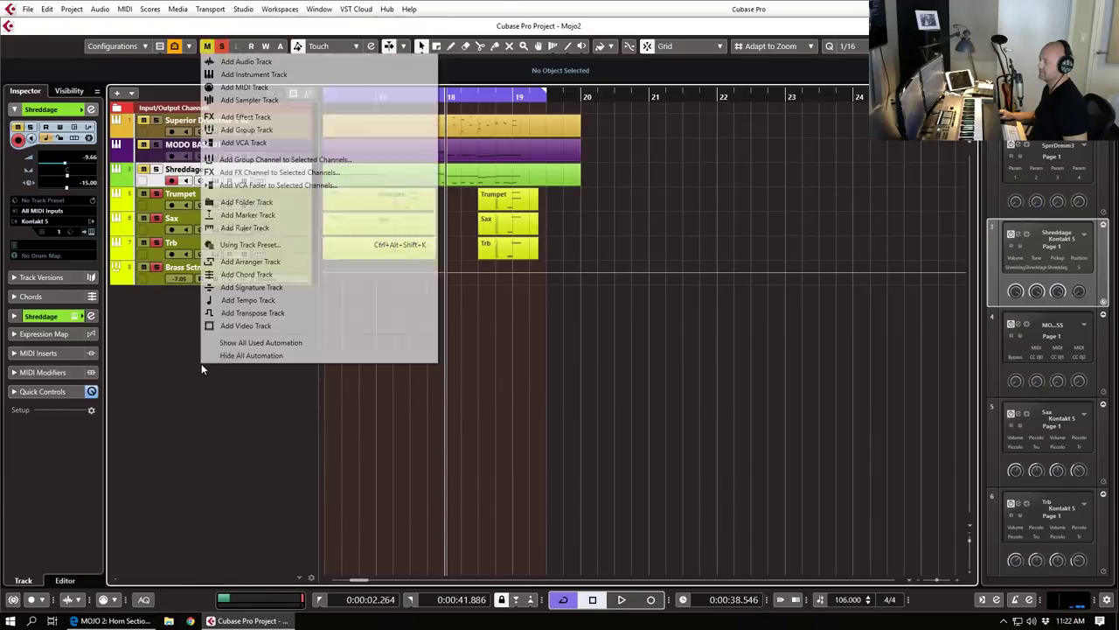
left_click(318, 118)
left_click(530, 214)
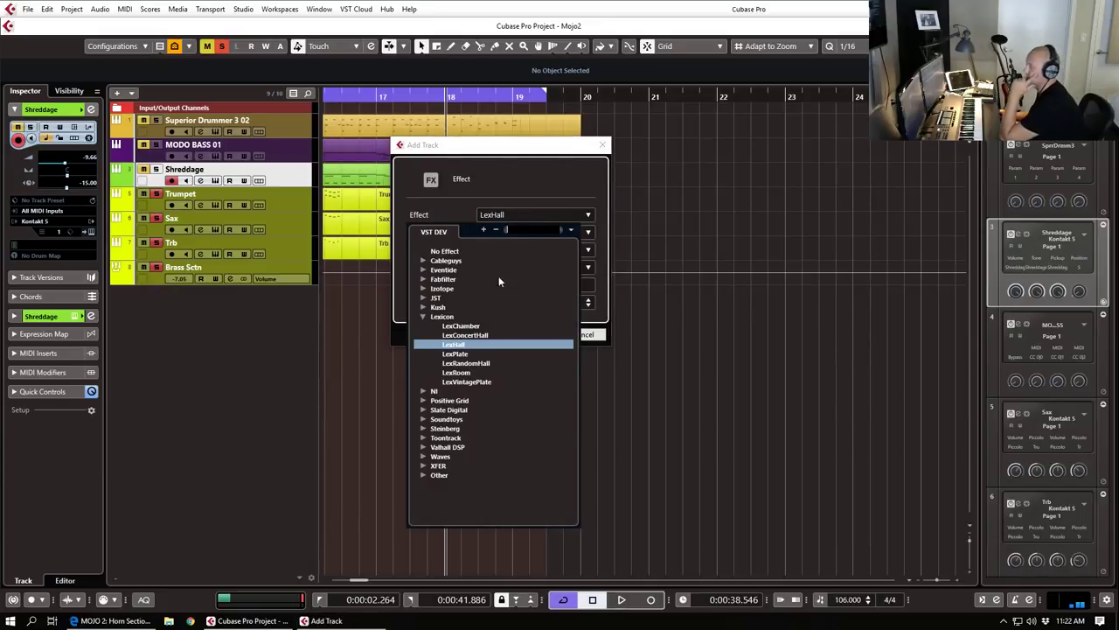
left_click(426, 319)
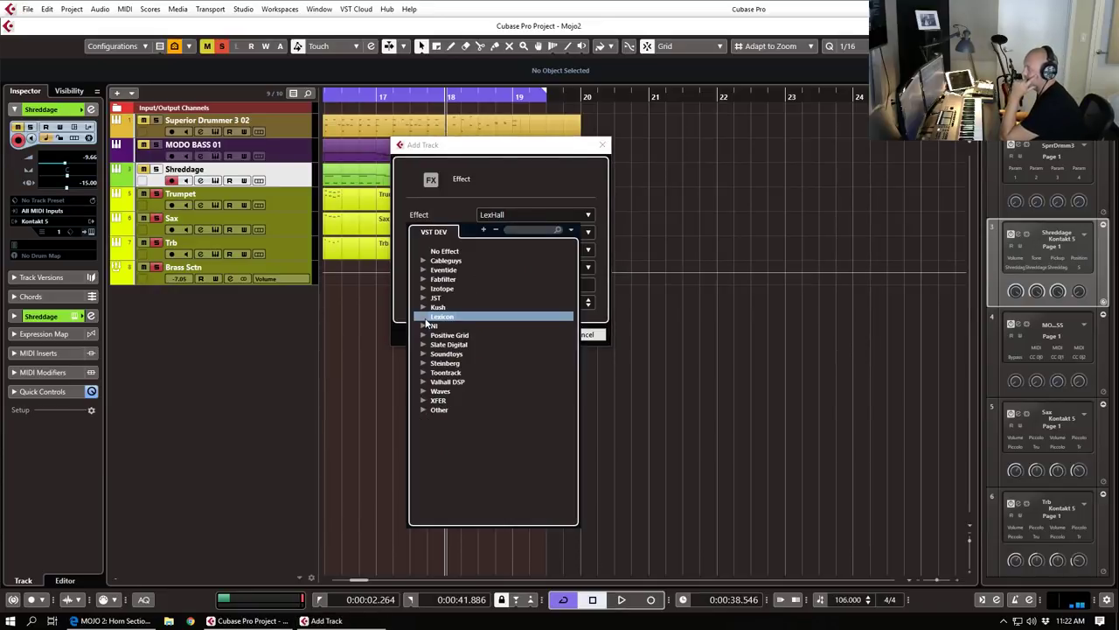
left_click(424, 381)
left_click(472, 410)
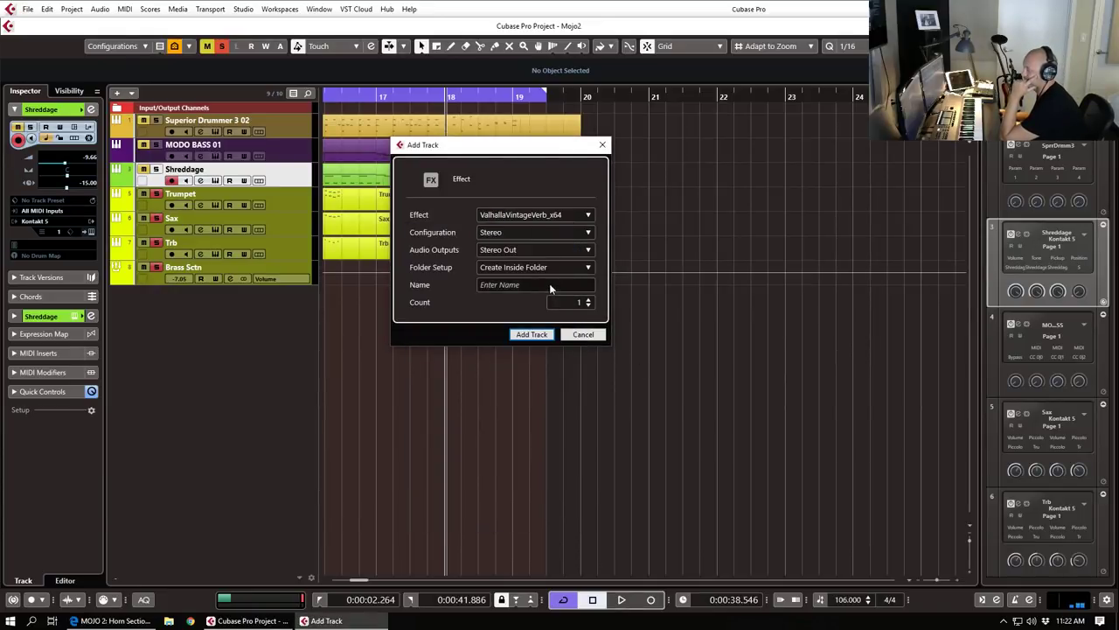
left_click(531, 334)
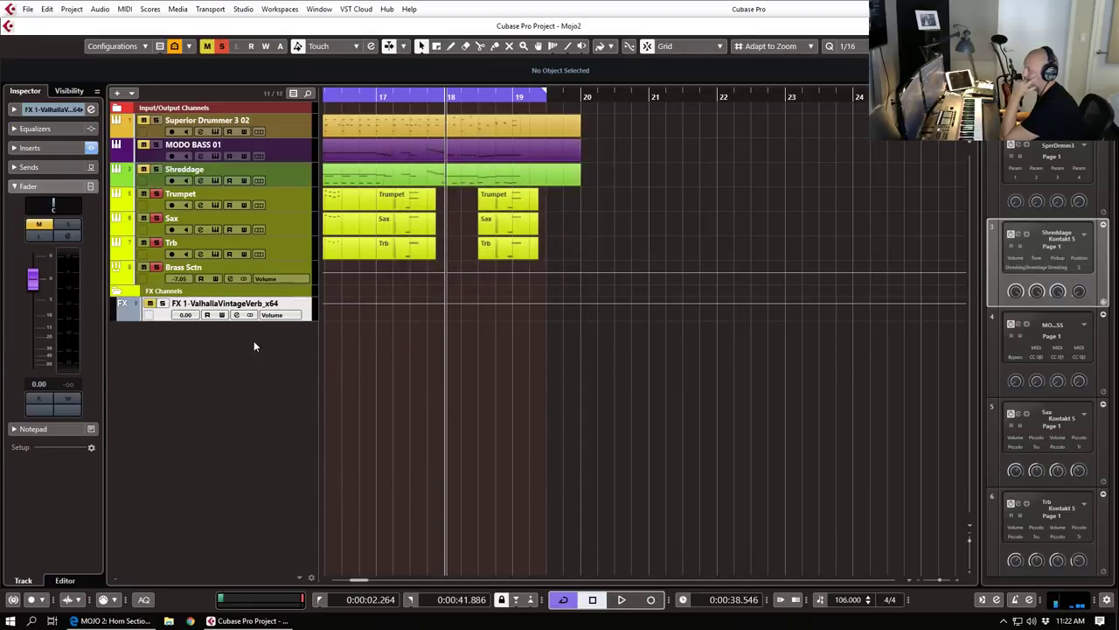
Step: Deactivate all solos and load the Large Wood Room preset in the new effect track's ValhallaVintageVerb
left_click(224, 46)
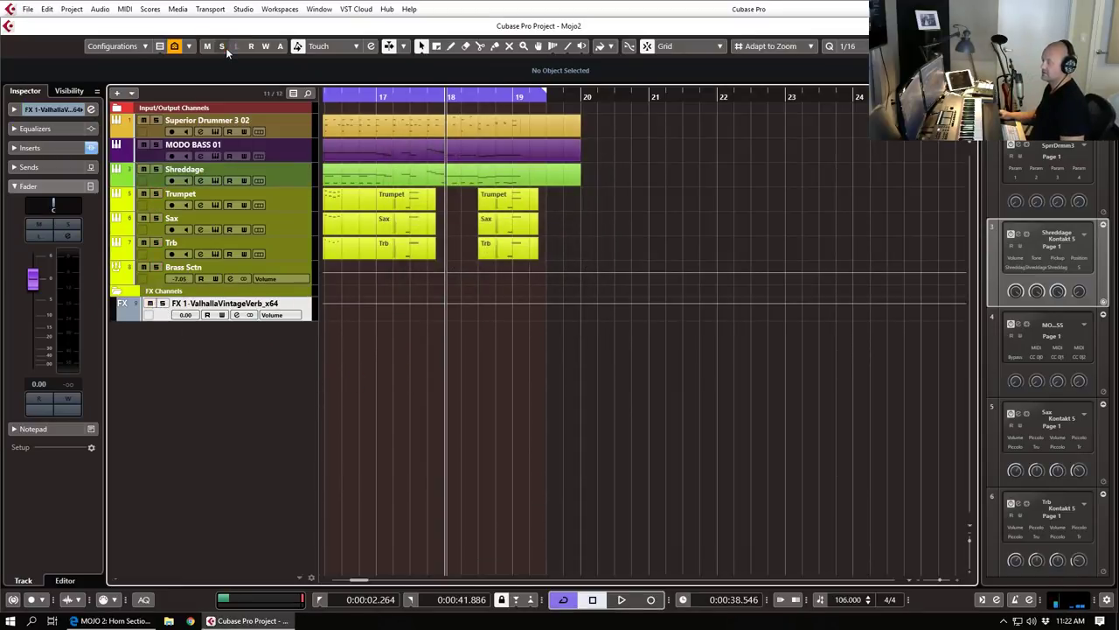
left_click(69, 148)
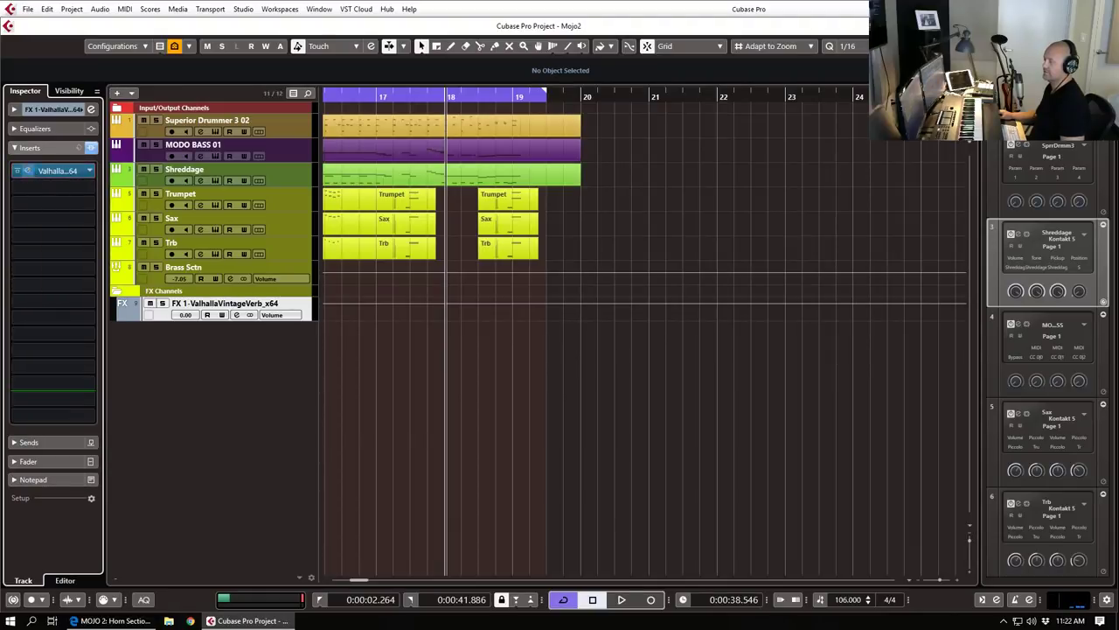
left_click_drag(907, 137, 266, 100)
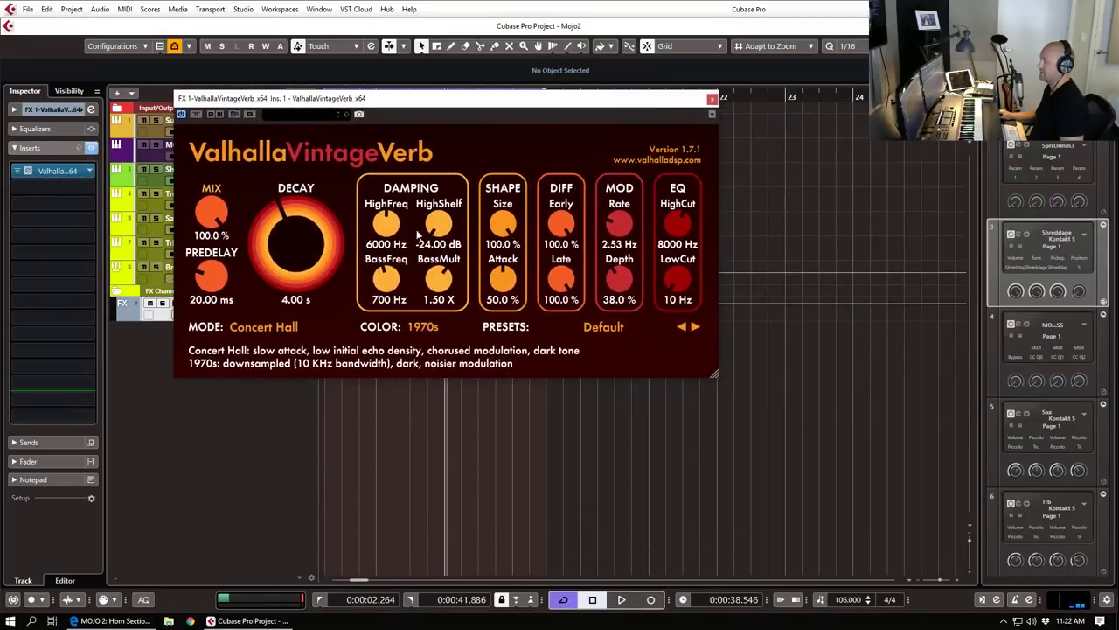
left_click(631, 327)
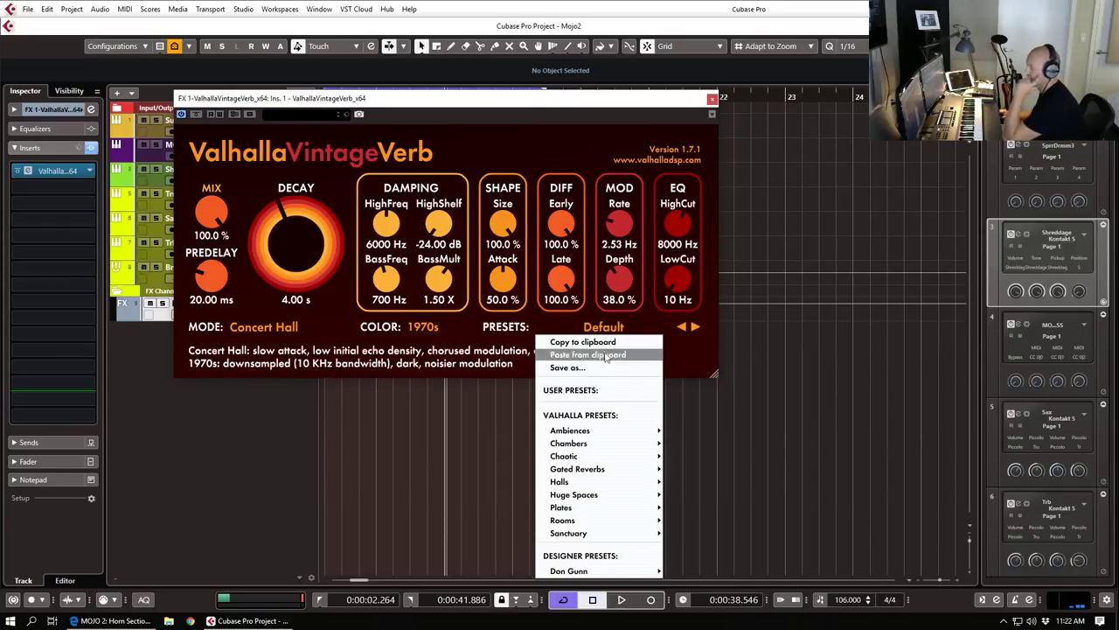
mouse_move(617, 521)
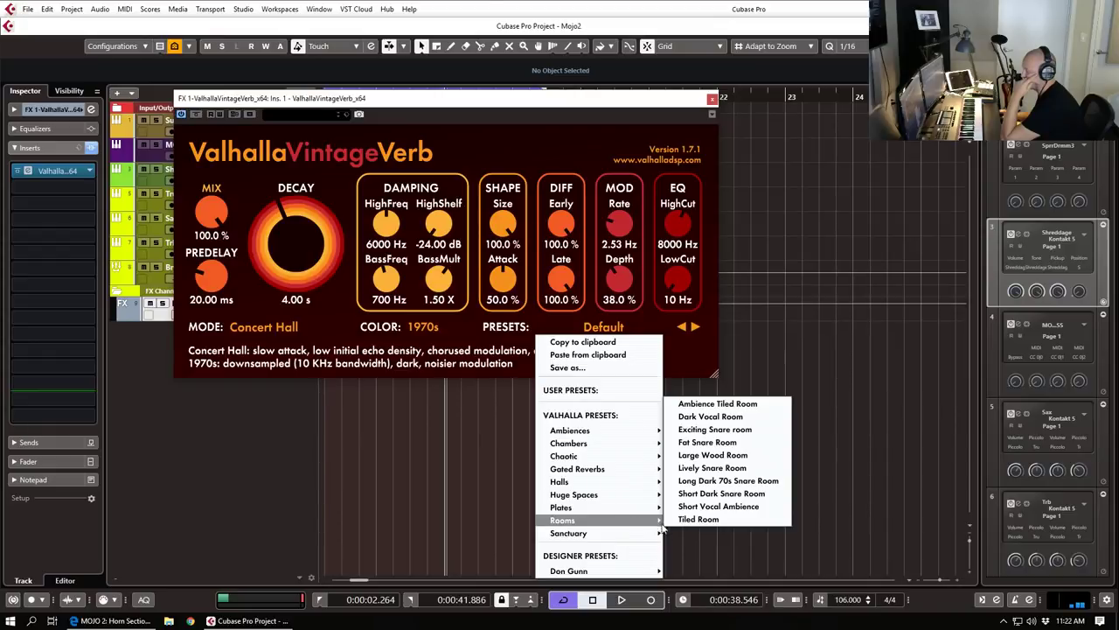
left_click(732, 457)
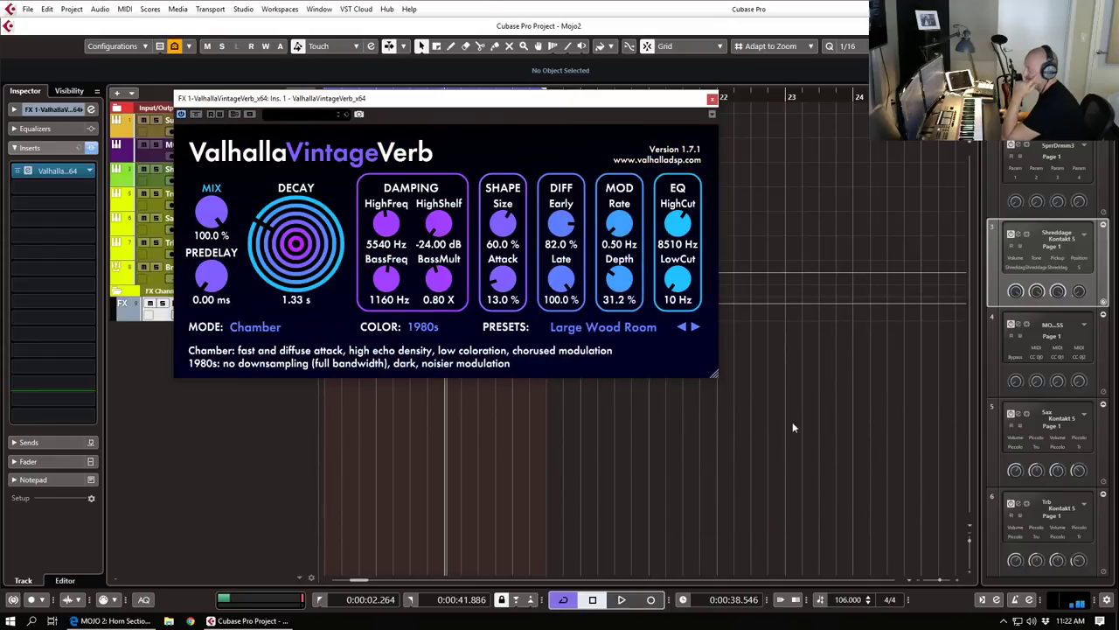
left_click(712, 98)
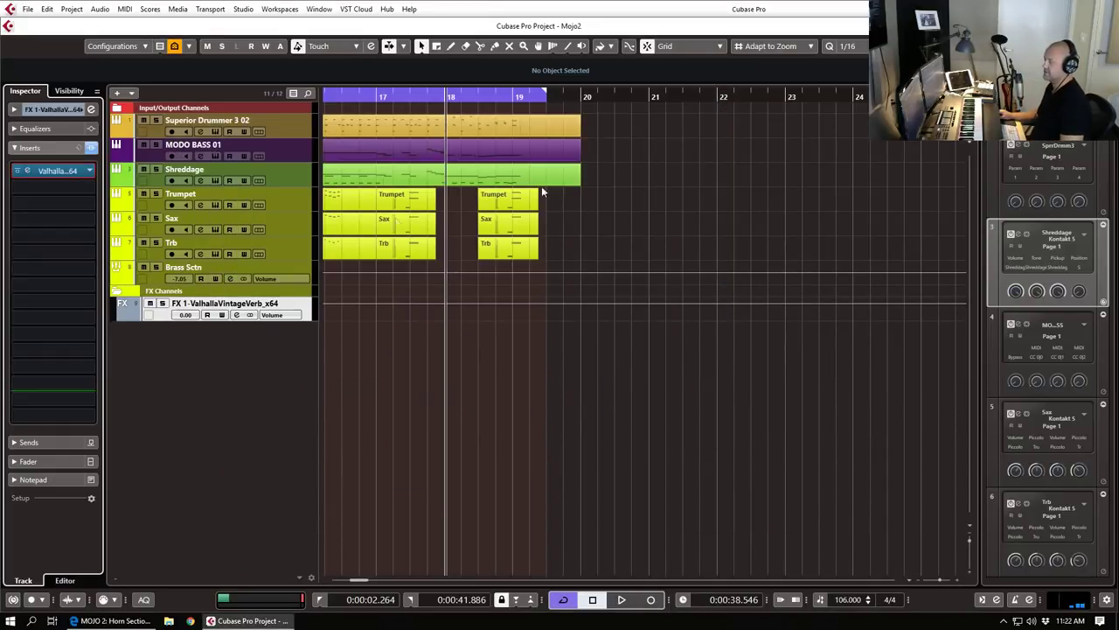
Step: Add a send from the Brass Sctn channel to FX 1-ValhallaVintageVerb_x64 and set its level to -10 dB
left_click(189, 273)
left_click(29, 442)
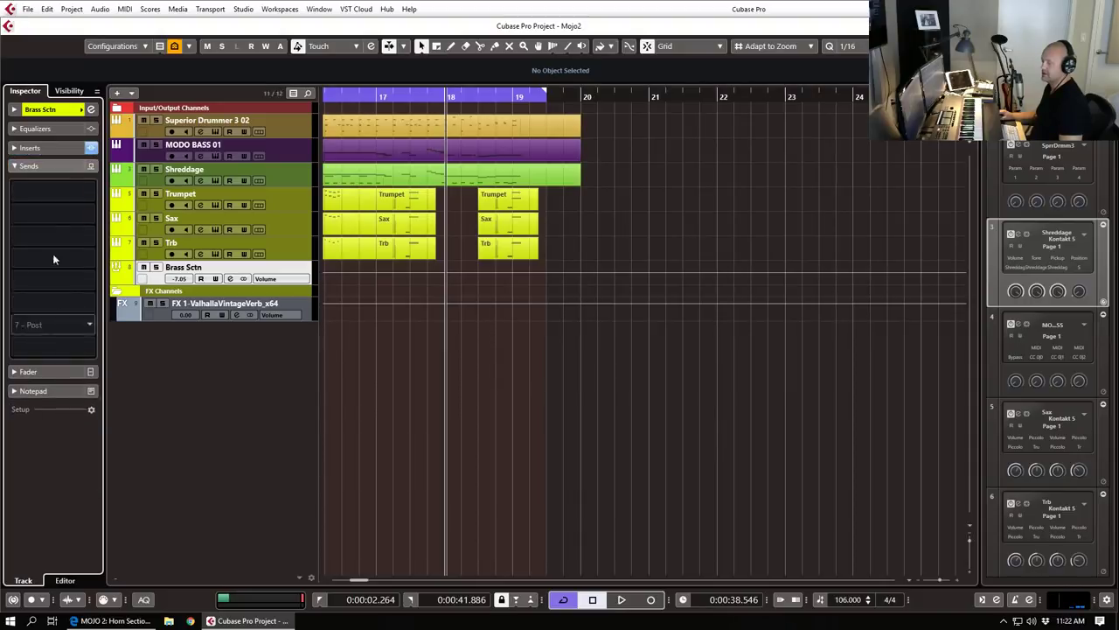
left_click(88, 197)
left_click(61, 221)
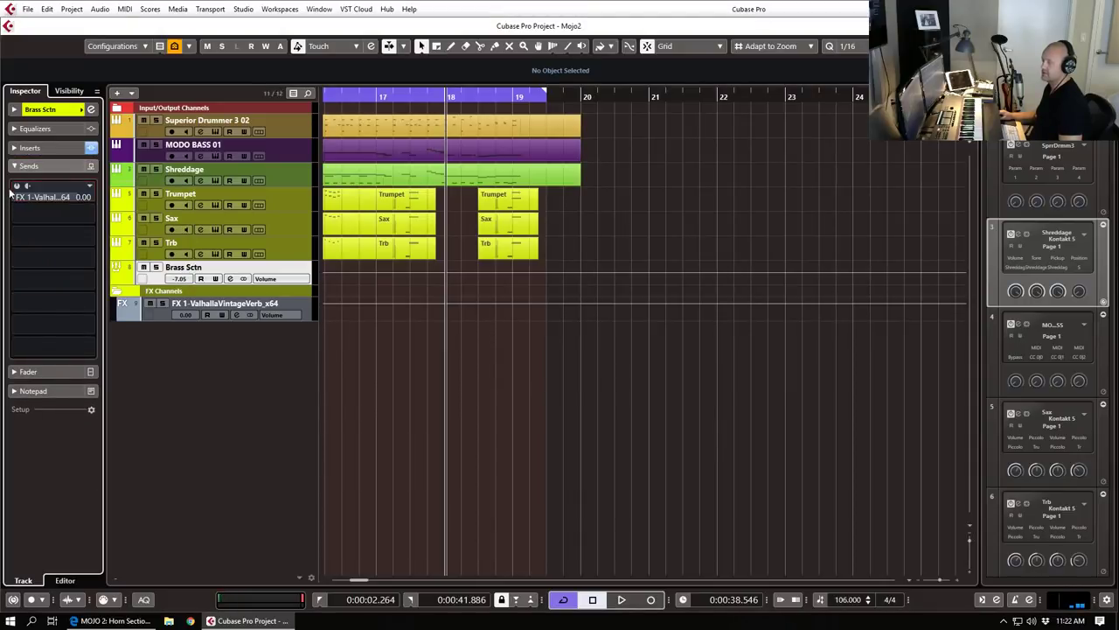
type("-10")
key("Return")
Step: Mute the drum, bass and Shreddage tracks, play the horns from bar 13, and raise the Brass Sctn reverb send to -4.43 dB
left_click(145, 169)
left_click(145, 131)
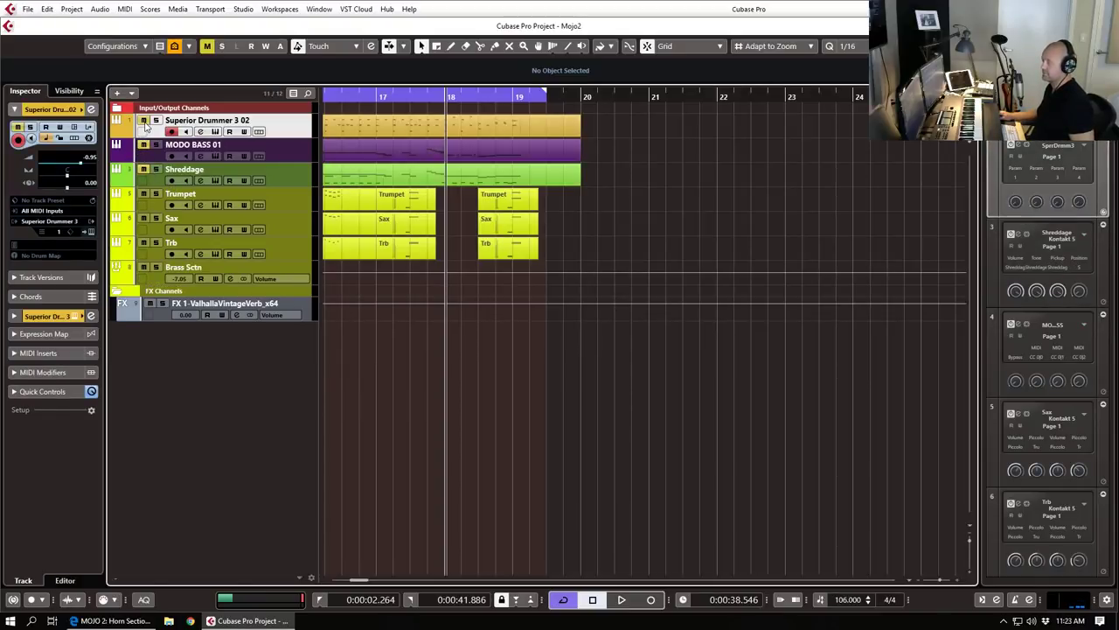
scroll(634, 268, "left", 5)
left_click(386, 97)
key("space")
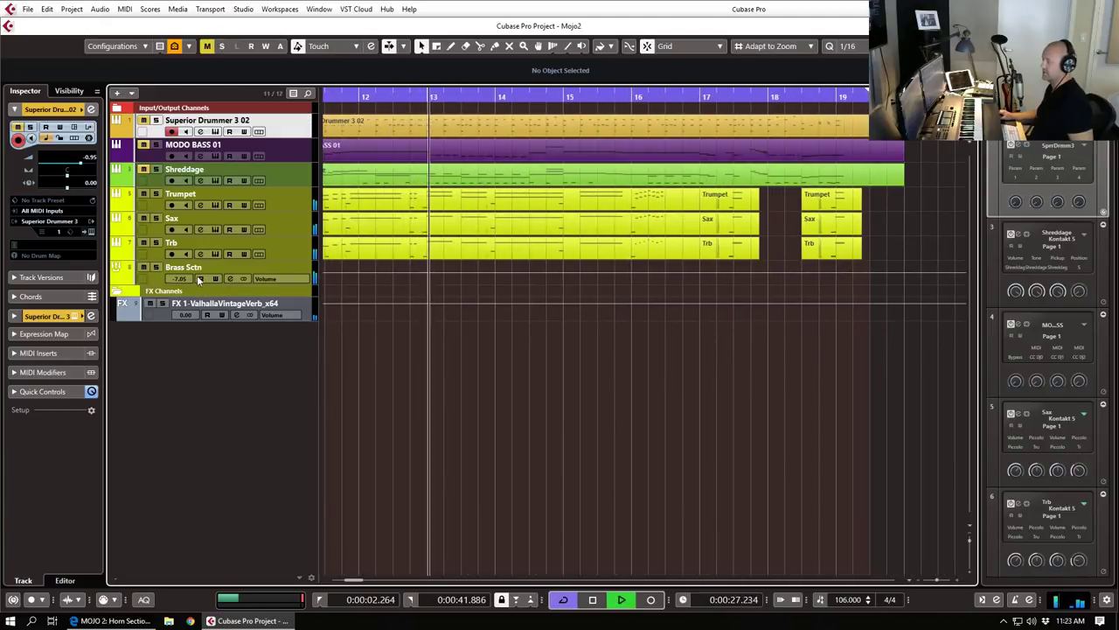
left_click(232, 269)
left_click_drag(46, 198, 70, 198)
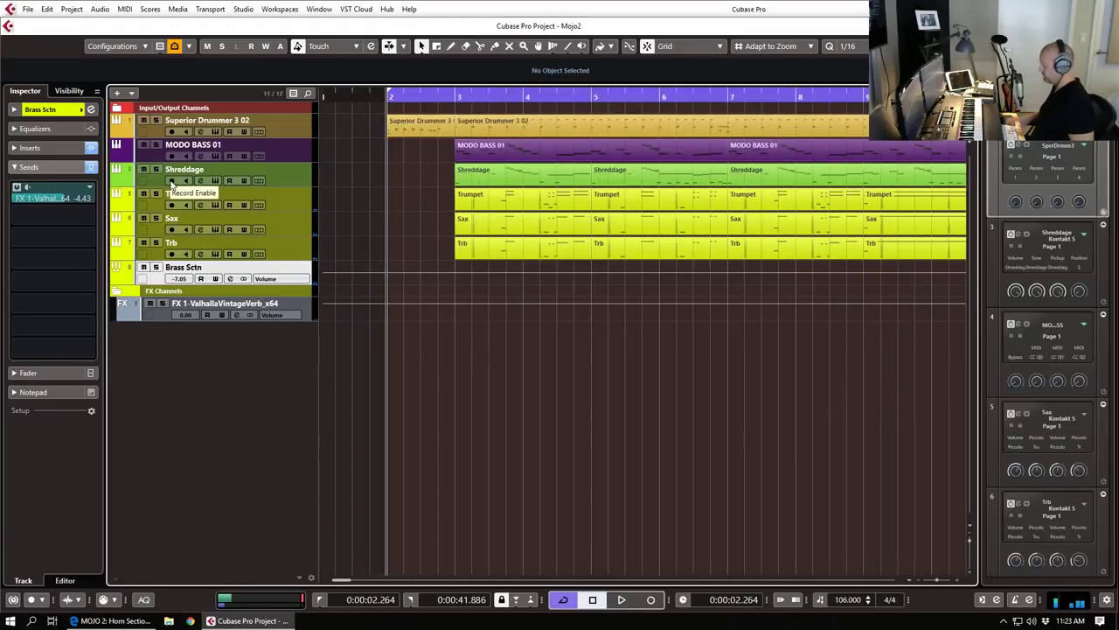
Step: Insert the Waves L3 MultiMaximizer Stereo on the Stereo Out channel in the mixer and replace it with L3-LL Multi Stereo
scroll(562, 322, "down", 5)
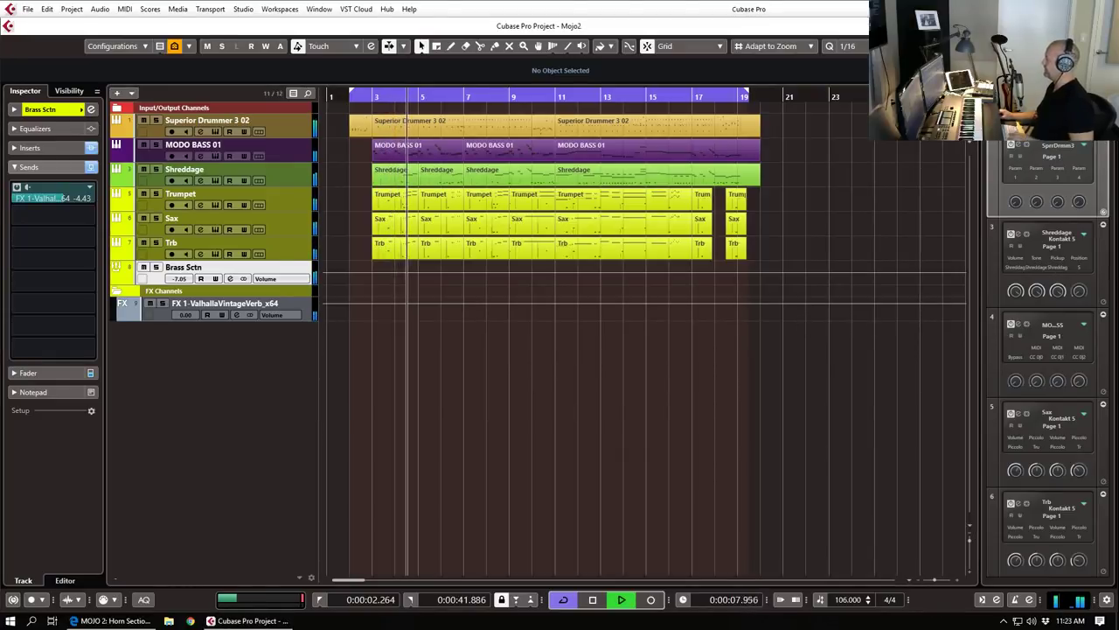
key("F3")
left_click_drag(621, 25, 218, 0)
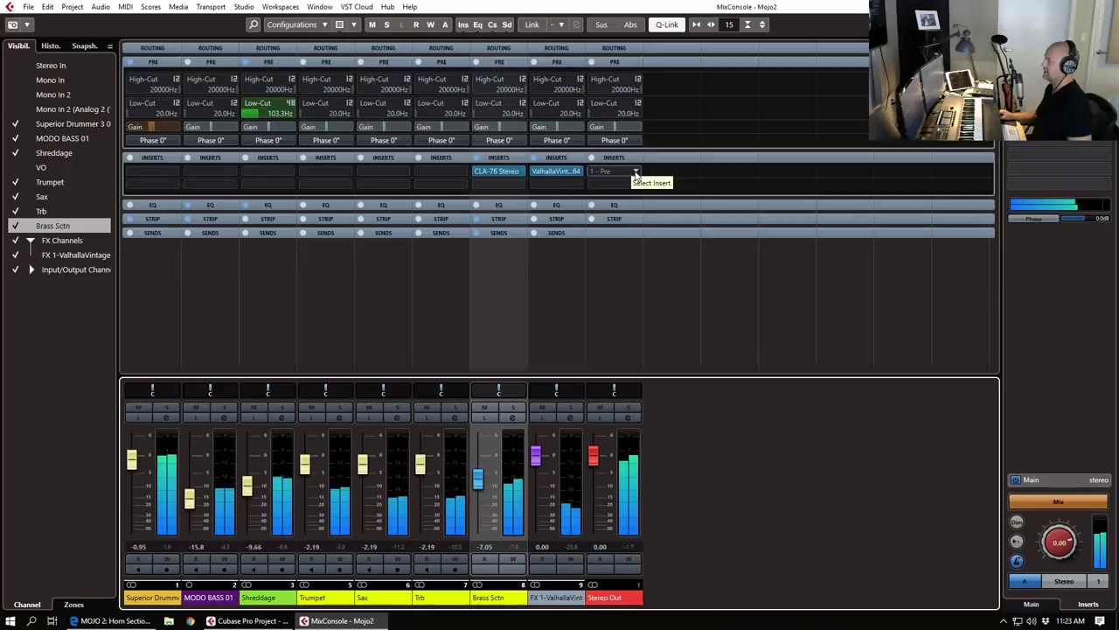
left_click(636, 172)
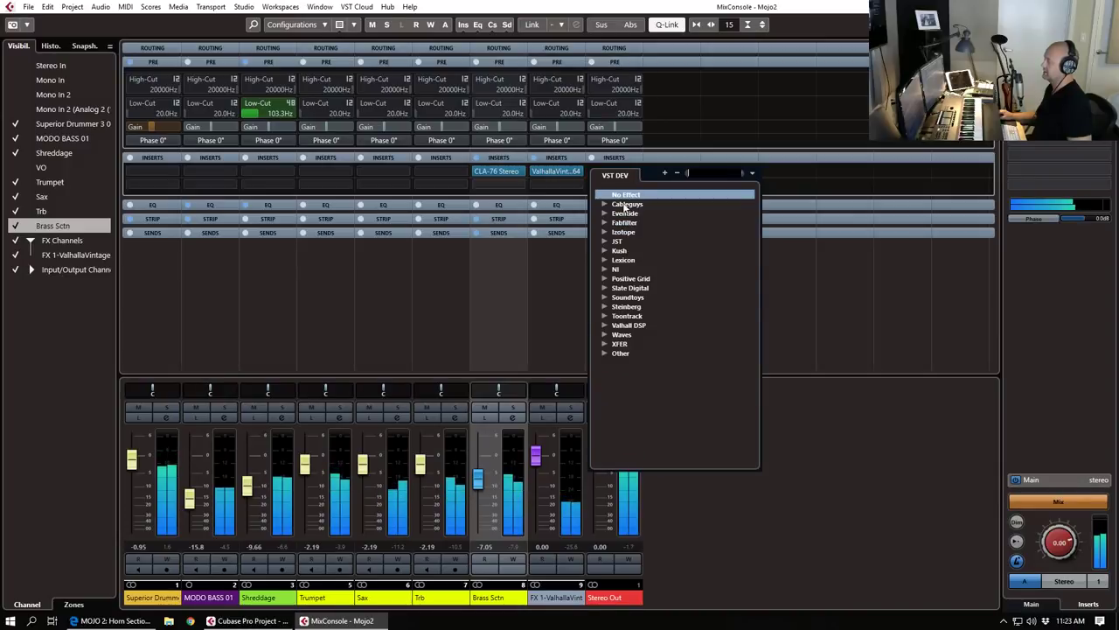
left_click(606, 335)
scroll(669, 343, "down", 5)
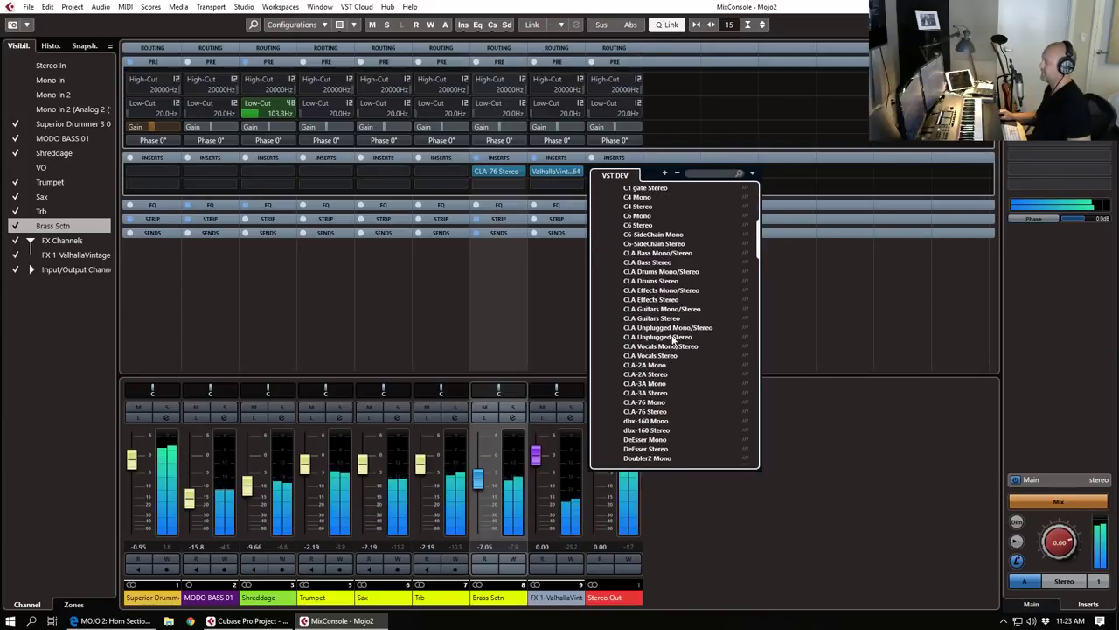
scroll(672, 340, "down", 10)
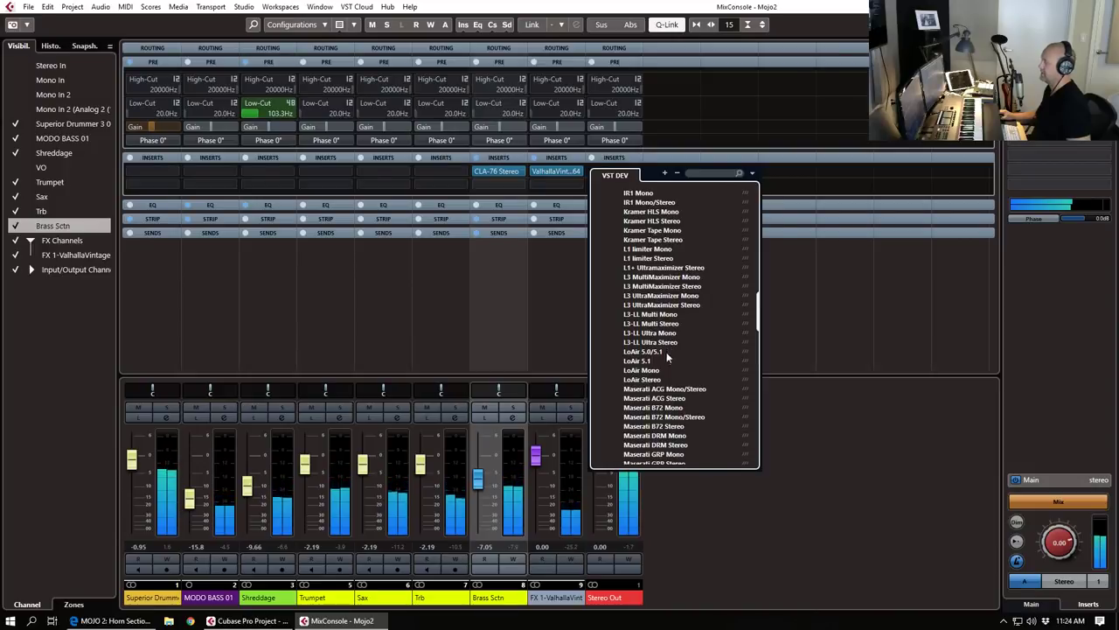
left_click(658, 286)
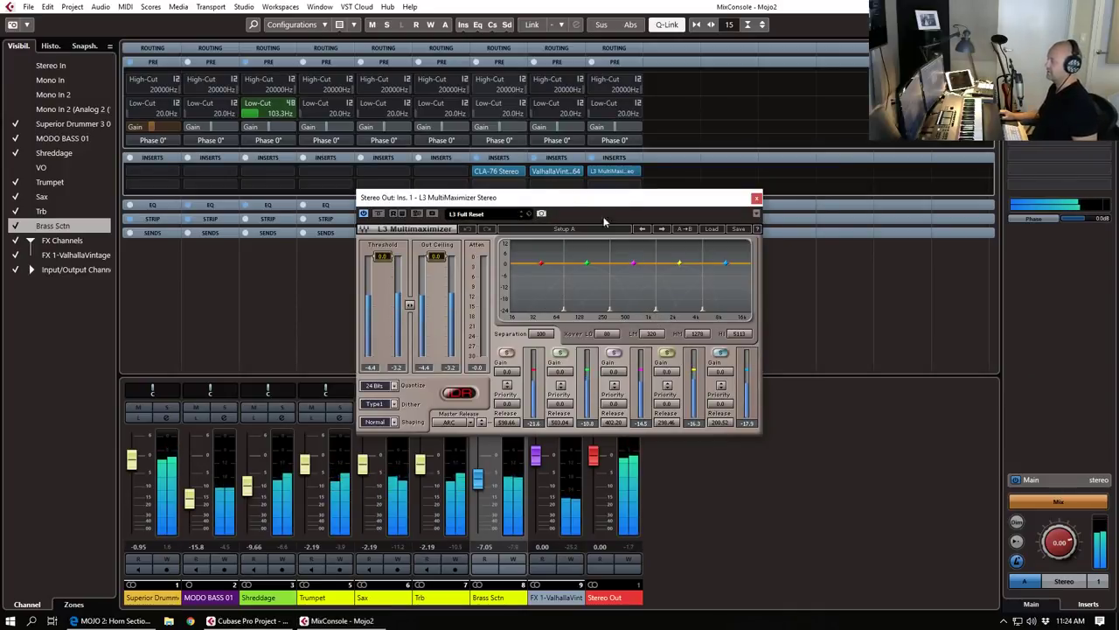
left_click(622, 171)
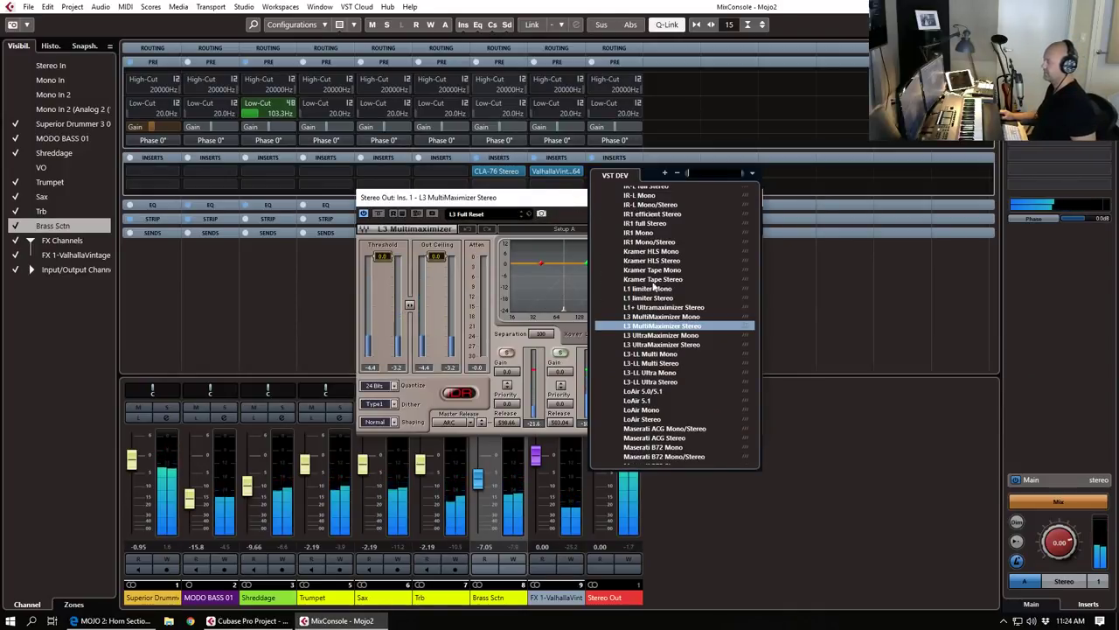
left_click(652, 363)
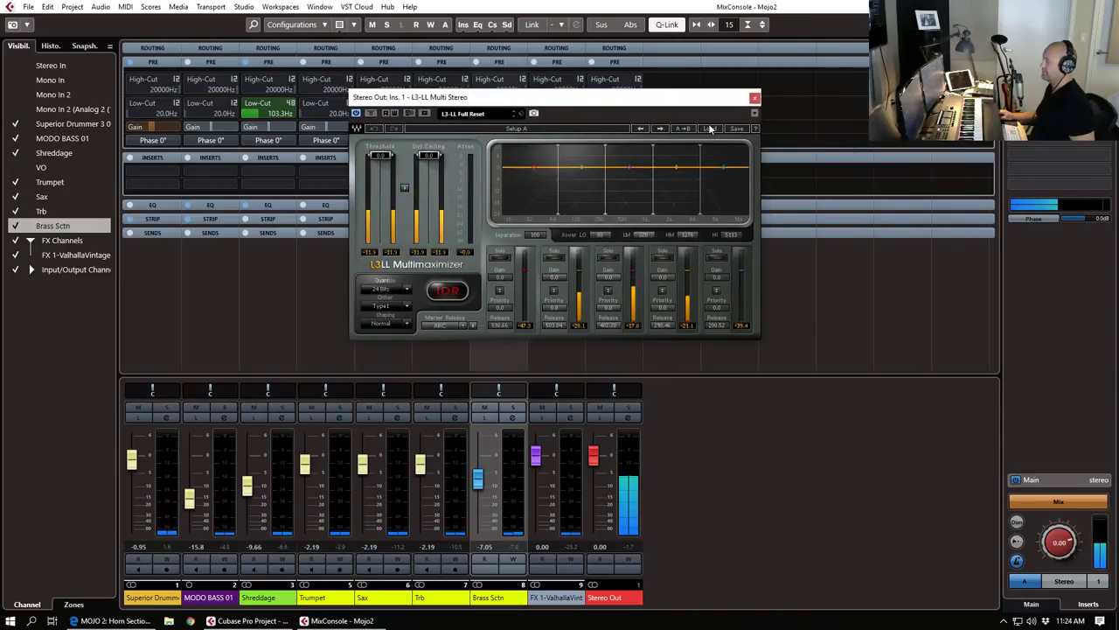
Step: Load the LAVYNE MASTERING LIMITER preset in the L3-LL Multimaximizer and set the lowest band's gain to 0.6
left_click(709, 129)
mouse_move(763, 313)
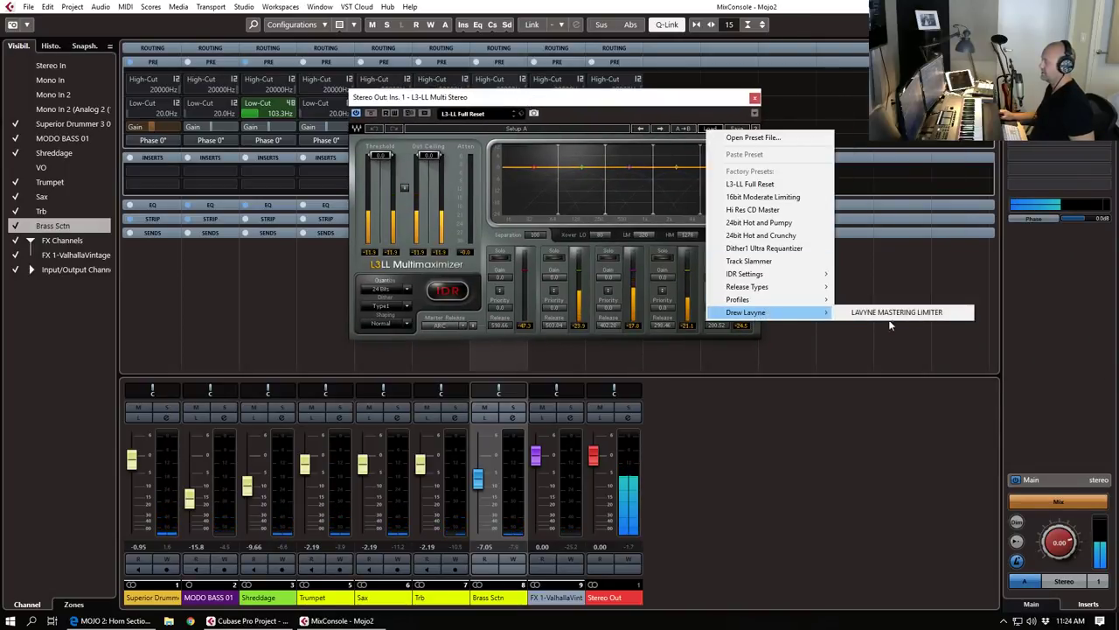
left_click(910, 313)
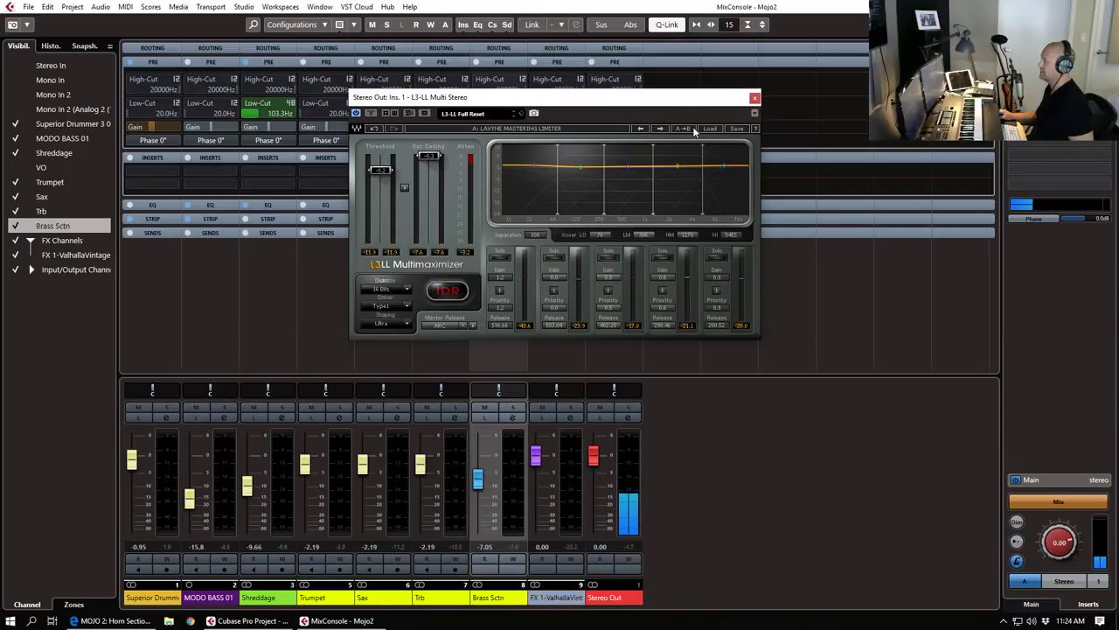
left_click_drag(672, 101, 868, 202)
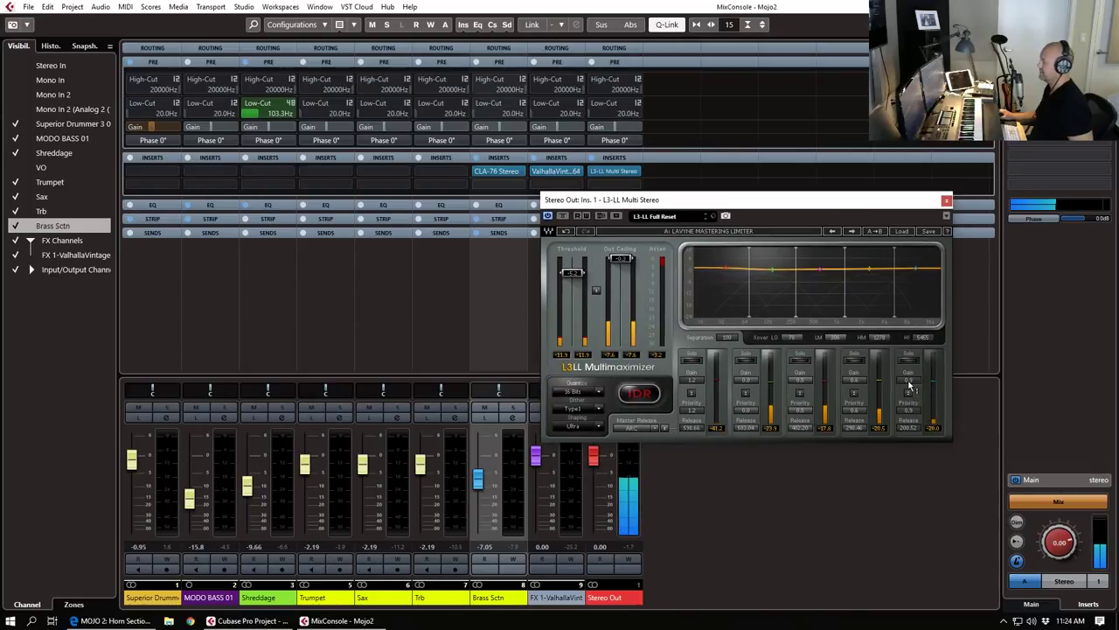
left_click_drag(693, 381, 692, 387)
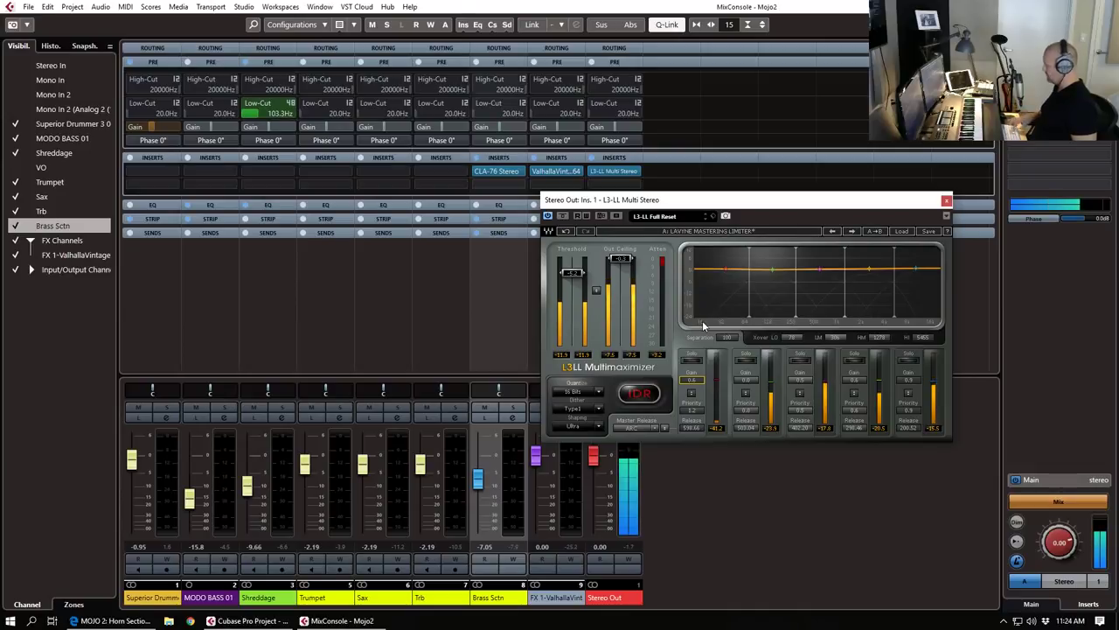
Step: Close the mixer, extend the cycle range to the end of the drum part at 0:00:43.018, and turn cycle playback off
key("F3")
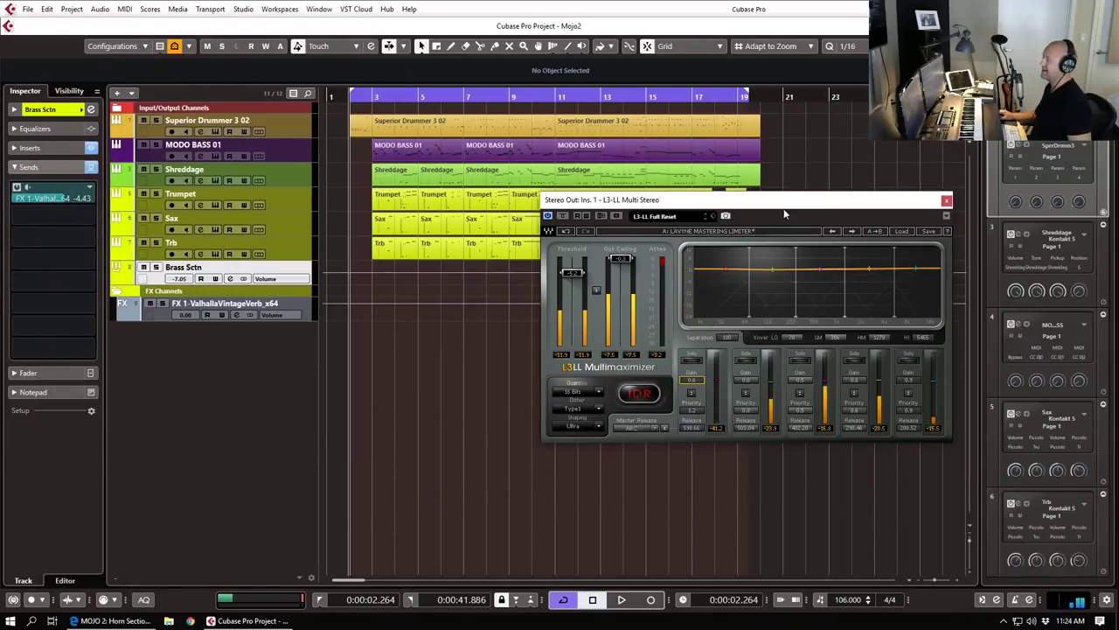
left_click_drag(693, 203, 946, 215)
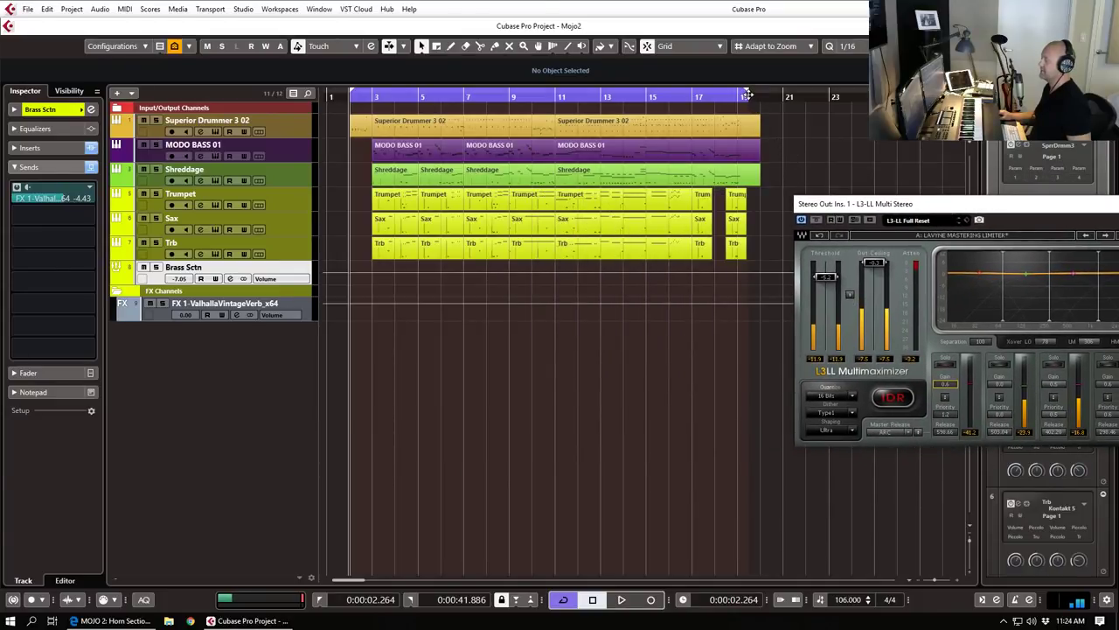
left_click_drag(746, 96, 759, 96)
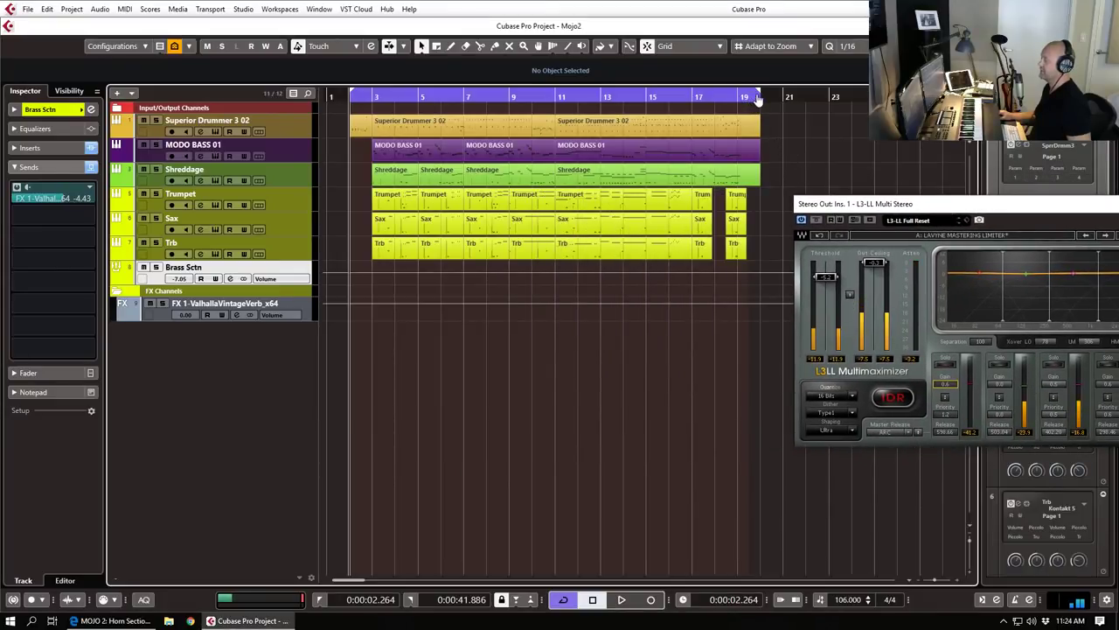
left_click(380, 94)
Step: Move the left locator one beat ahead of the first drum part, to 0:00:01.698
key("h")
key("h")
key("h")
key("h")
key("h")
key("h")
key("h")
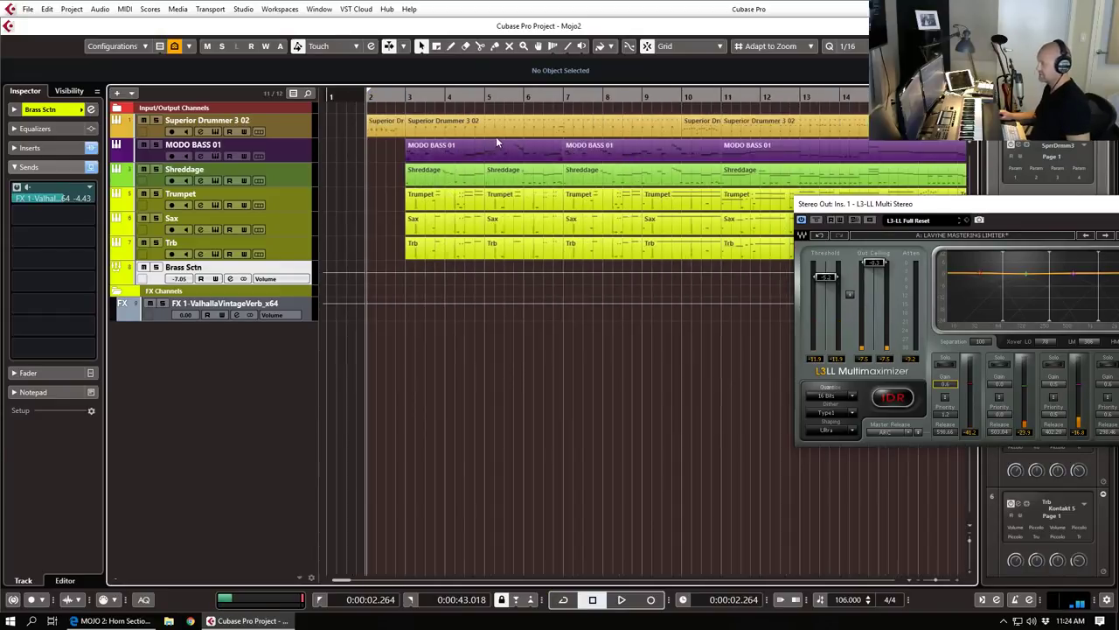
left_click(391, 94)
key("g")
key("g")
key("g")
key("g")
key("g")
key("g")
key("g")
key("g")
key("g")
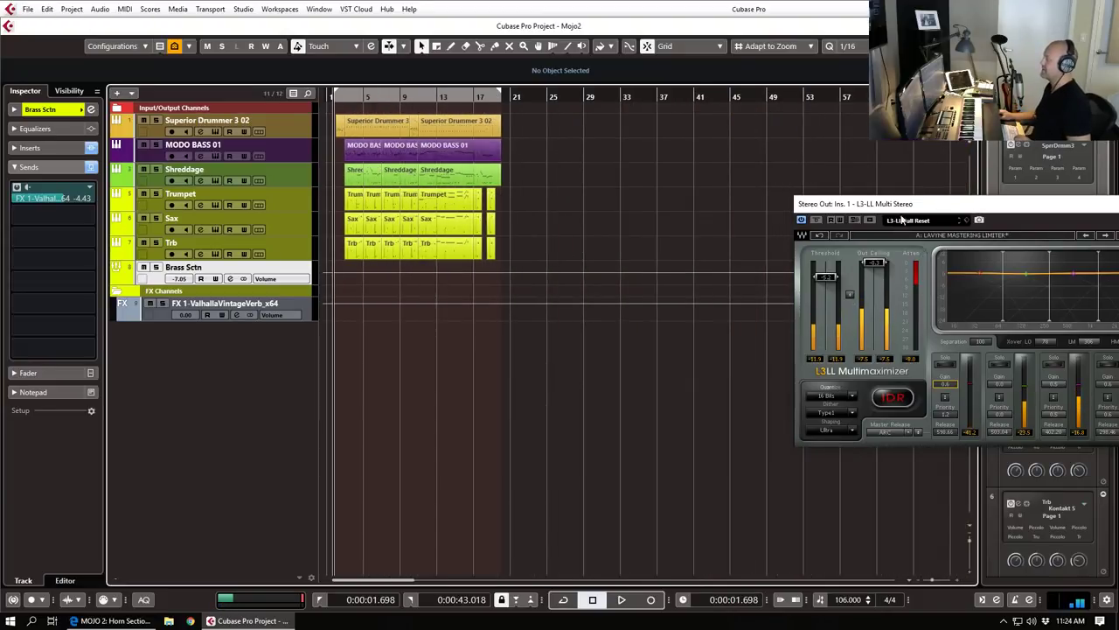
left_click_drag(908, 205, 694, 131)
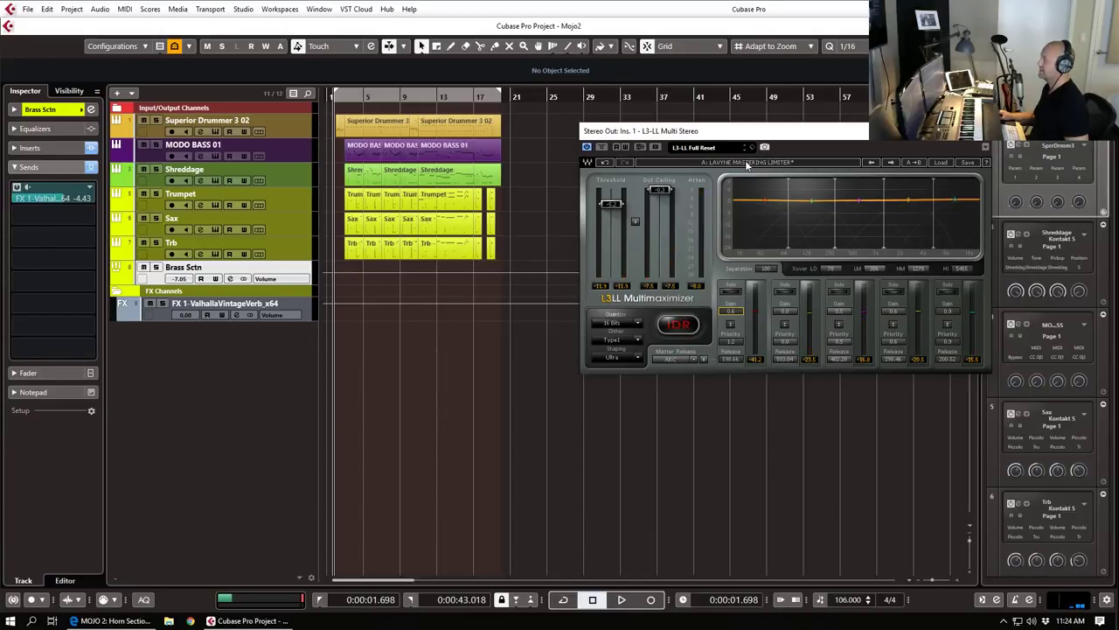
Step: Switch the Trumpet track's MOJO 2 instrument to the Retro era and close its window
left_click(274, 205)
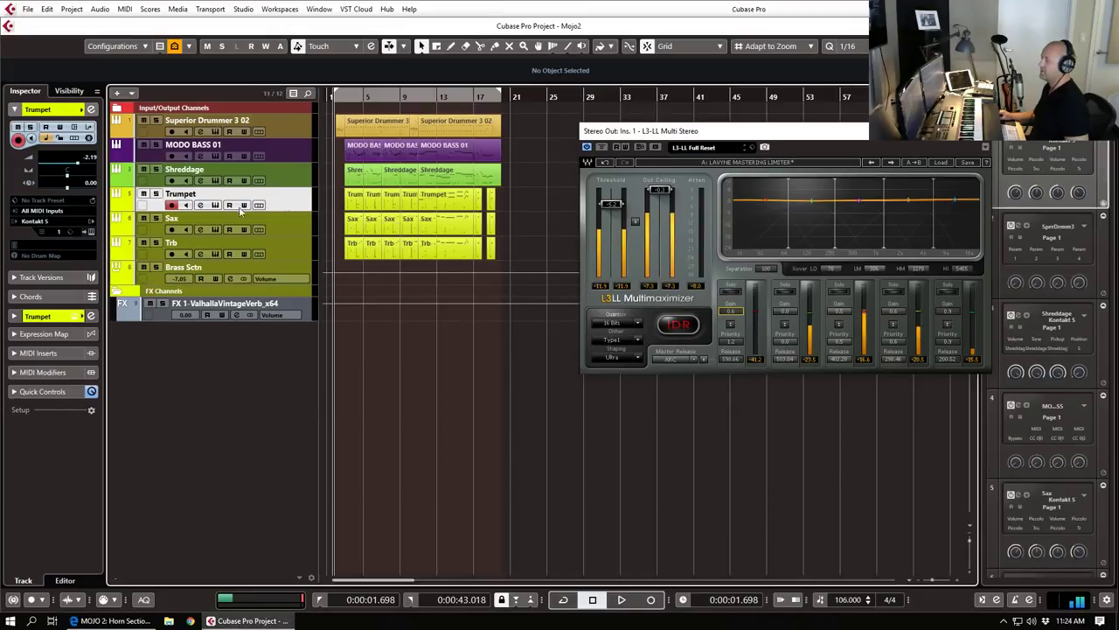
left_click(91, 232)
left_click(617, 157)
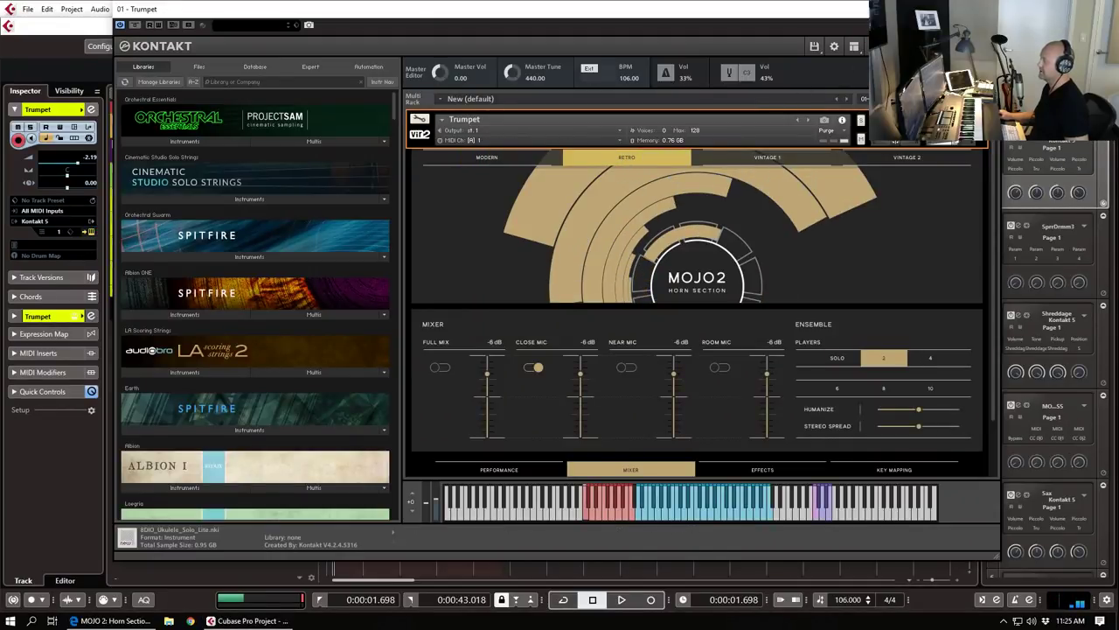
left_click(988, 9)
Step: Switch the Sax track's MOJO 2 instrument to the Retro era and close its window
left_click(212, 217)
left_click(91, 232)
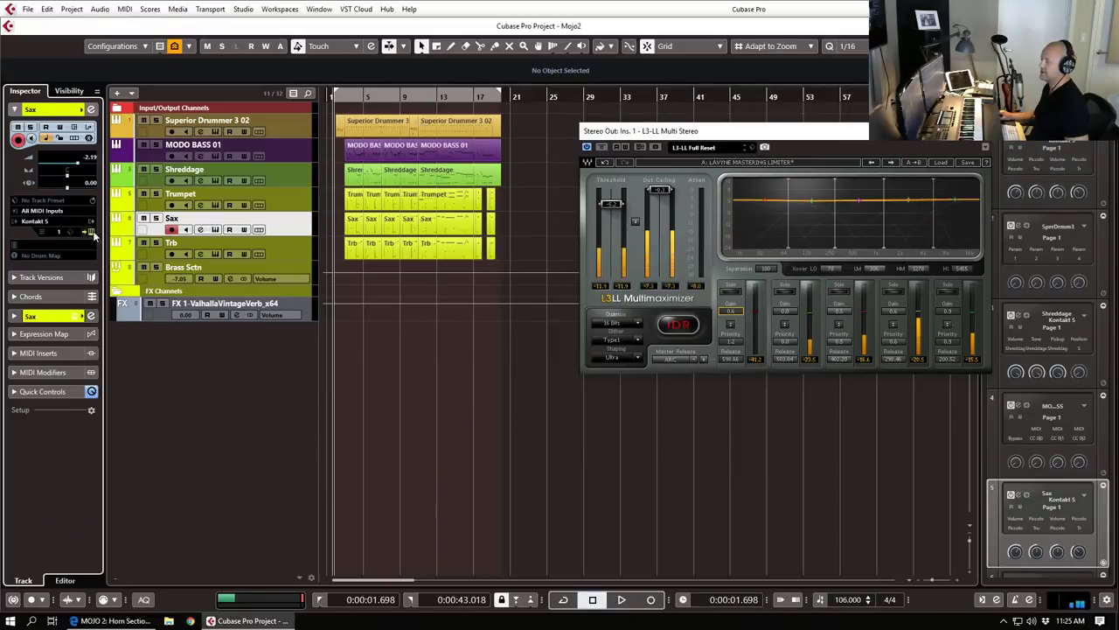
left_click(622, 161)
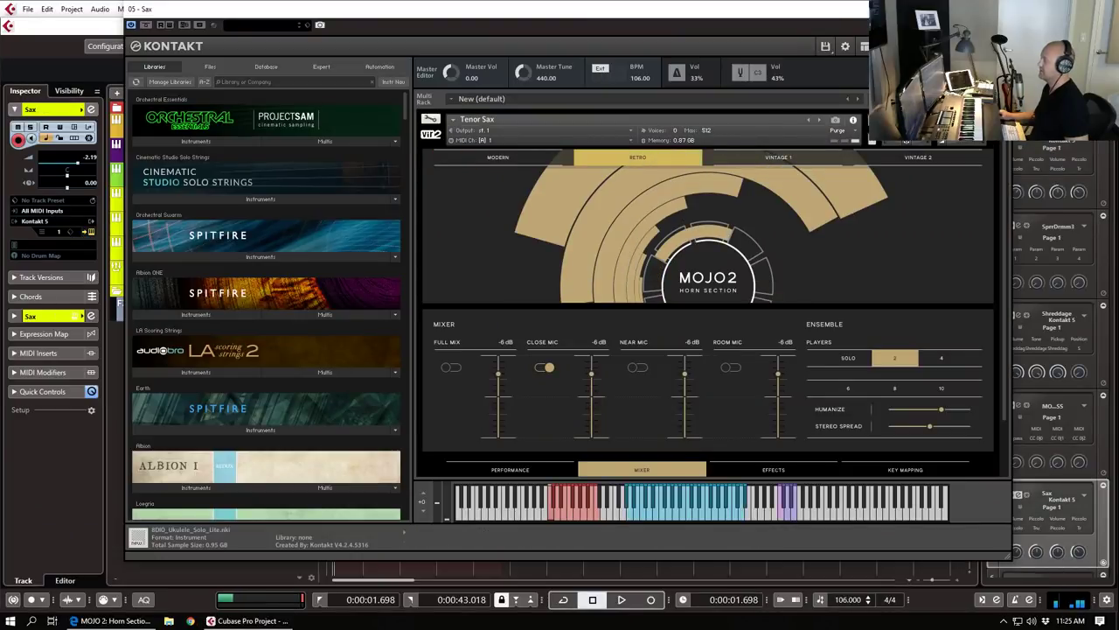
left_click(997, 8)
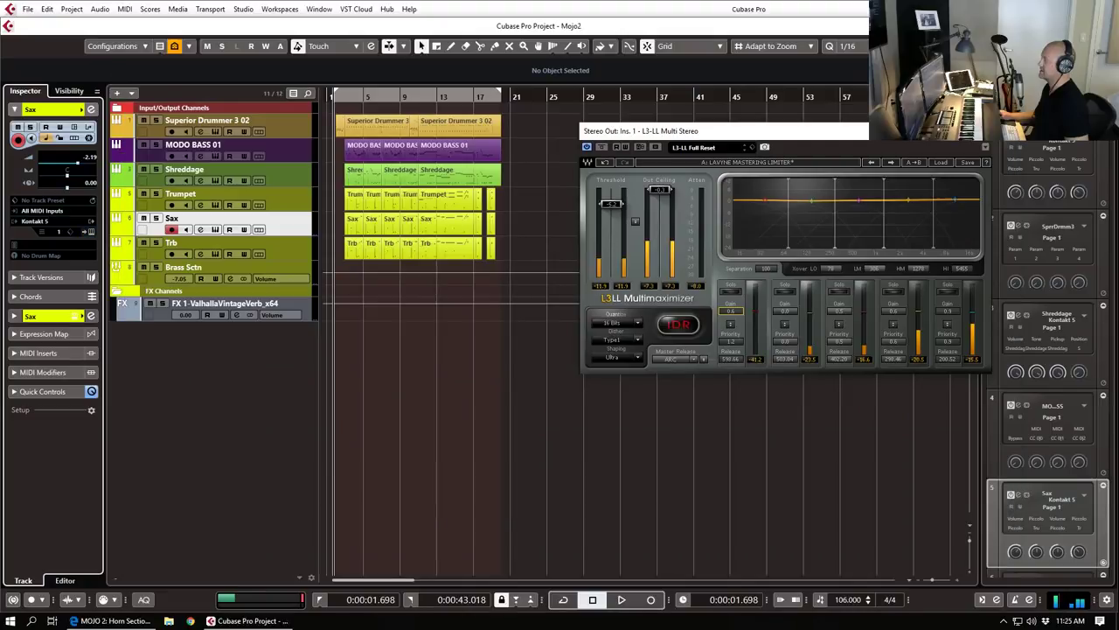
Step: Switch the Trb track's MOJO 2 instrument to the Retro era and close its window
left_click(185, 253)
left_click(91, 231)
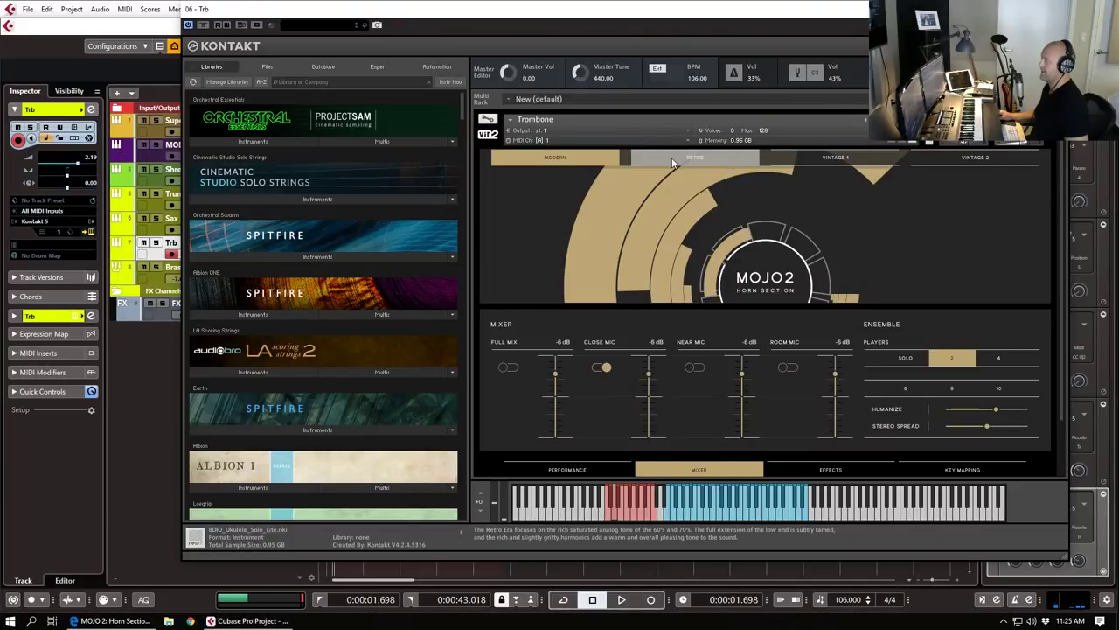
left_click(671, 160)
left_click(1057, 9)
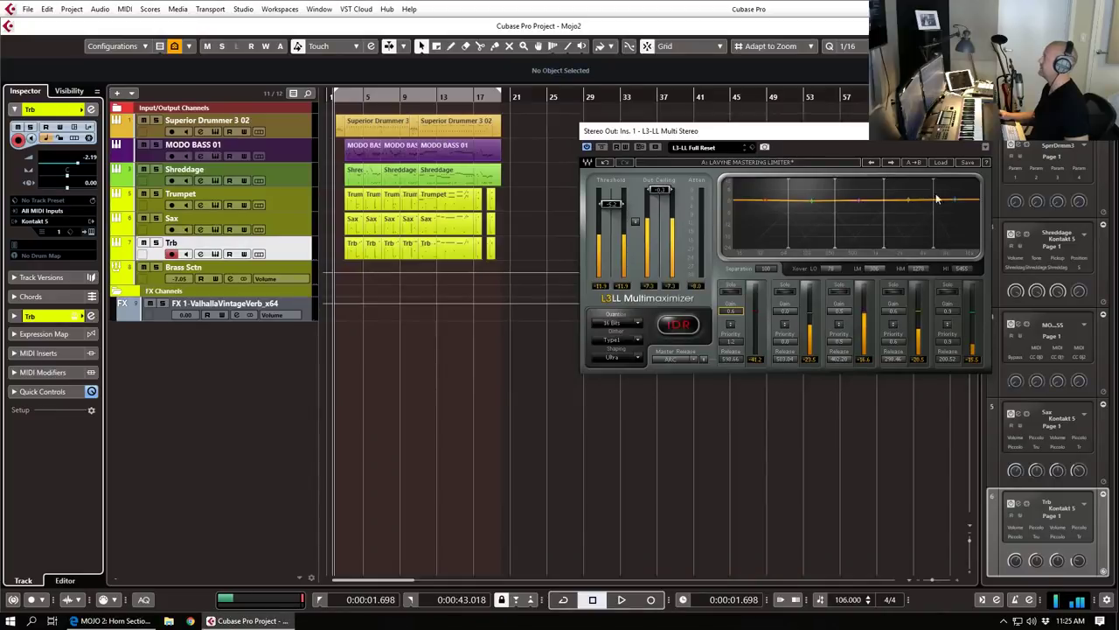
Step: Play the full arrangement with the limiter active and lower the Brass Sctn fader to -9.57 dB
key("space")
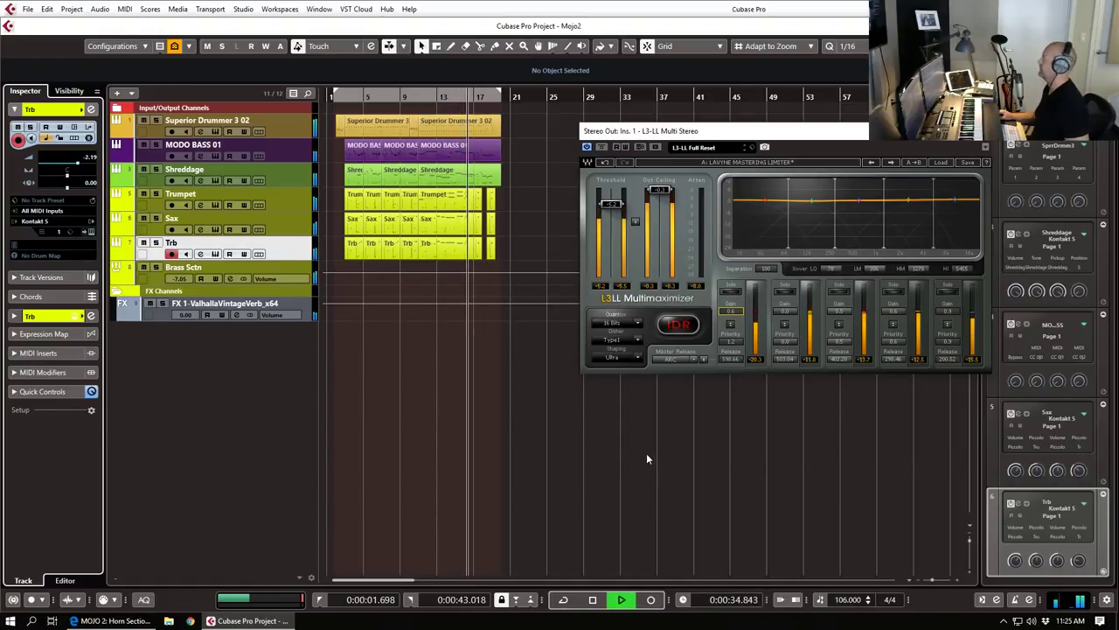
left_click(206, 269)
left_click(43, 373)
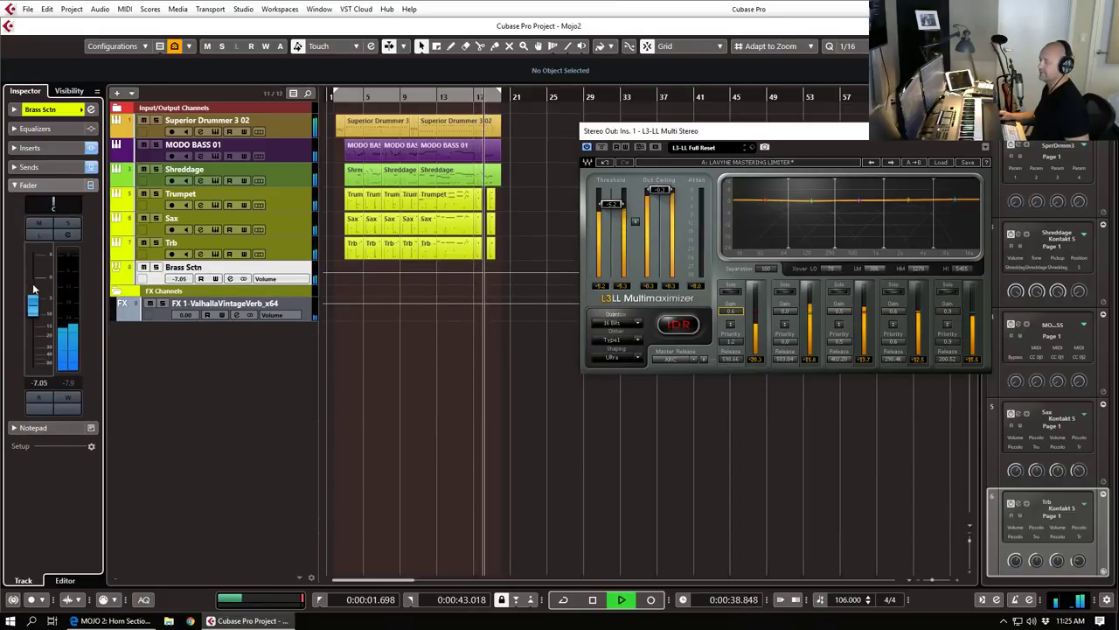
left_click_drag(33, 305, 33, 315)
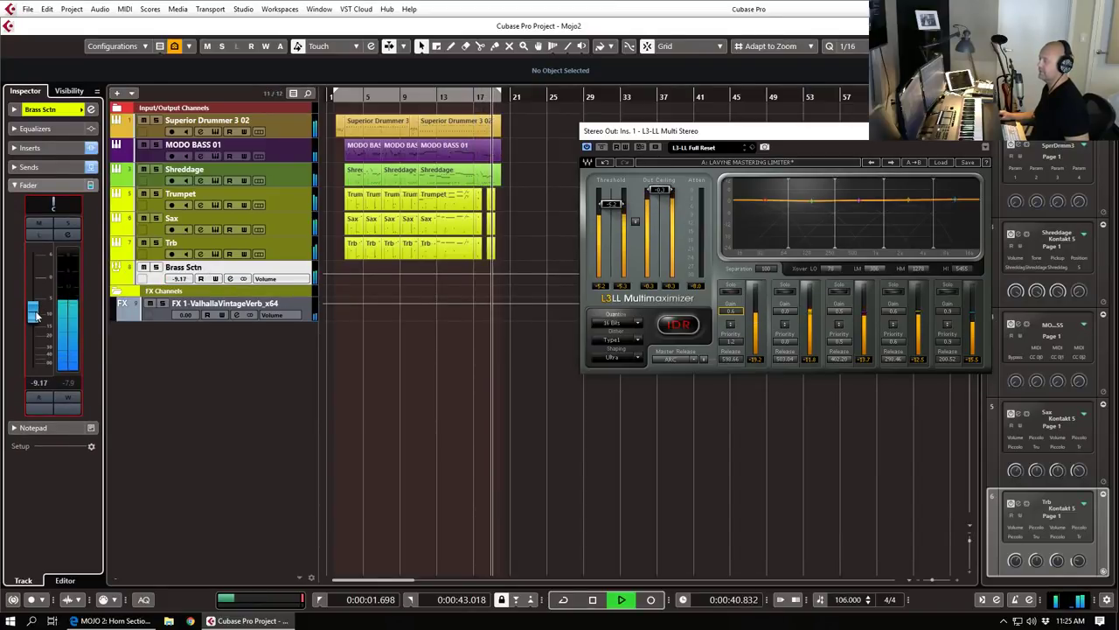
key("space")
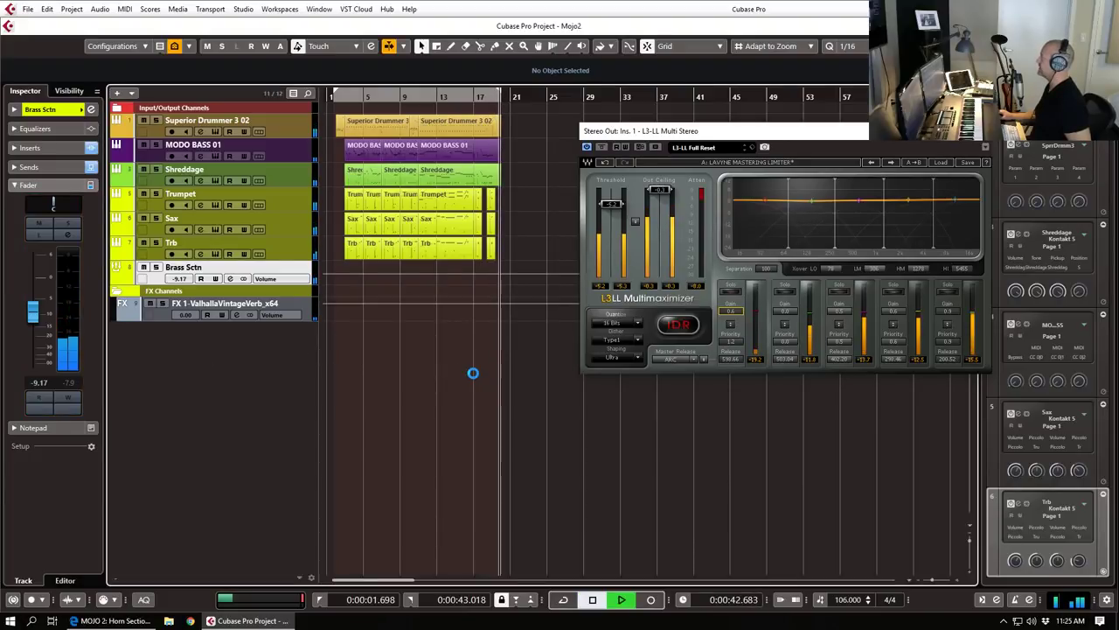
left_click_drag(34, 314, 33, 318)
Step: Play the arrangement from the left locator through to its ending, stop playback, and close the limiter's window
key("KP_1")
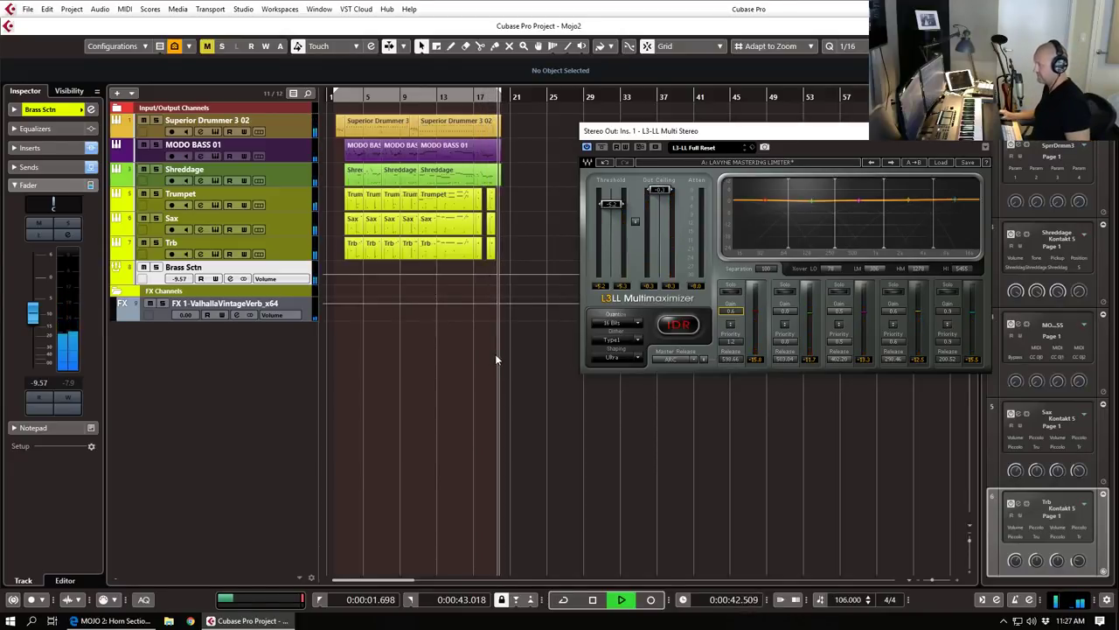
key("space")
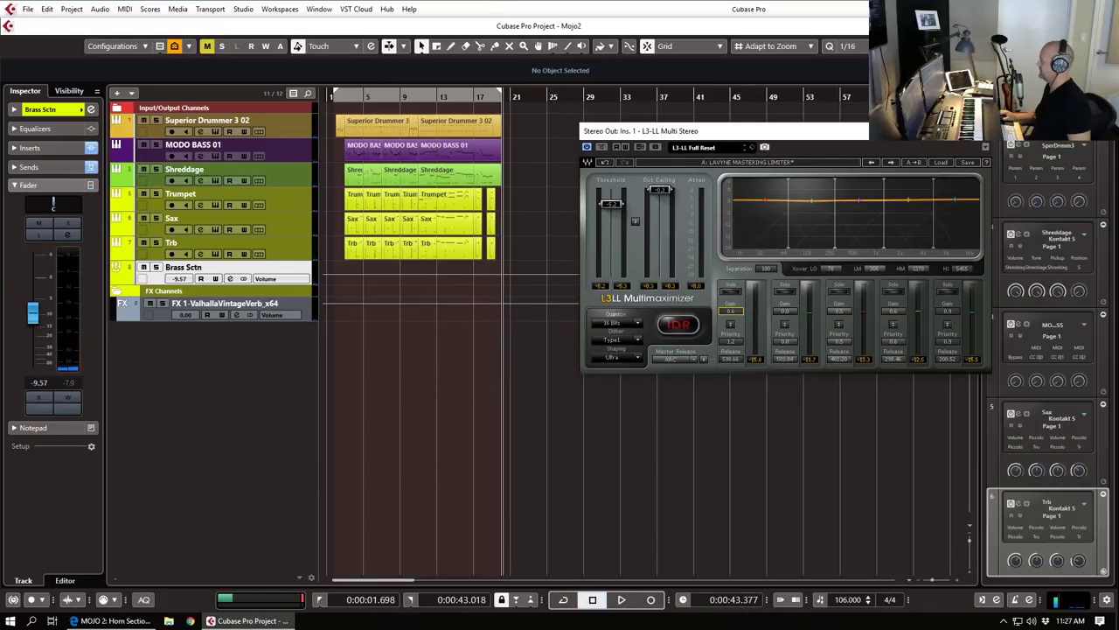
left_click(978, 131)
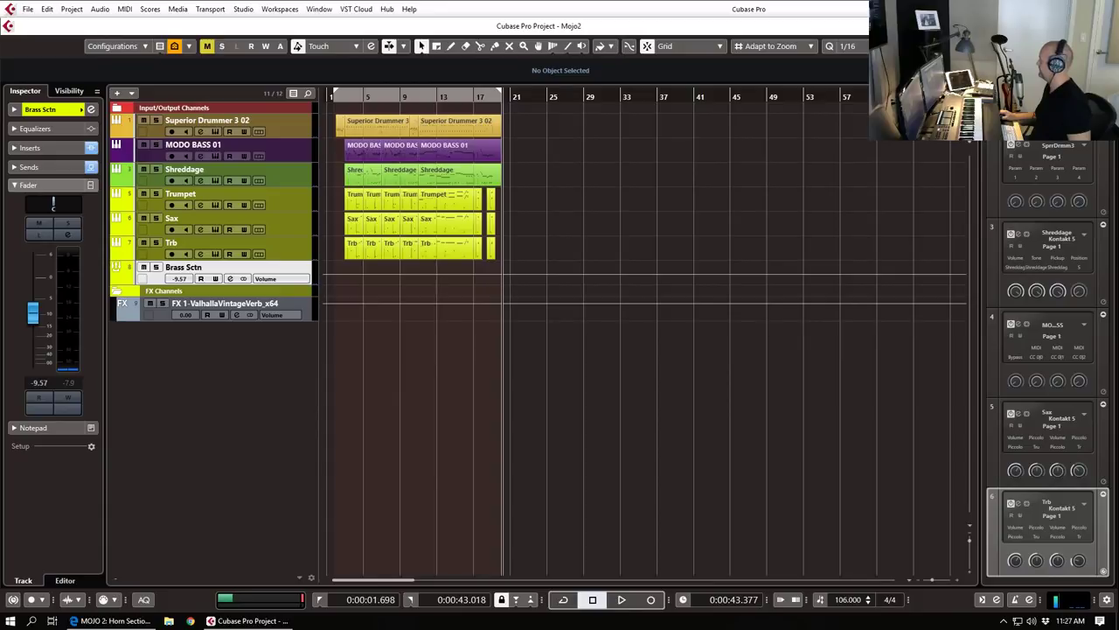